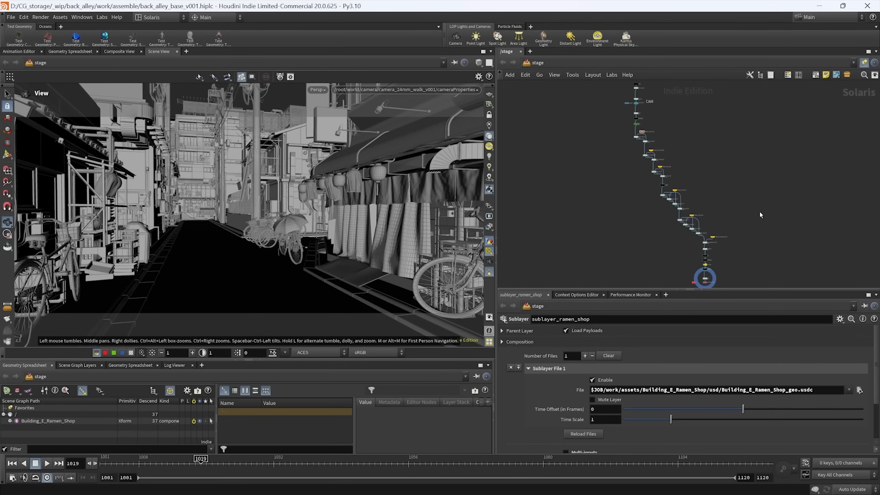
# - Switch to the media player, play afterrain_bd_v002.mp4 to review the finished alley shot, and return to Houdini
pyautogui.click(589, 485)
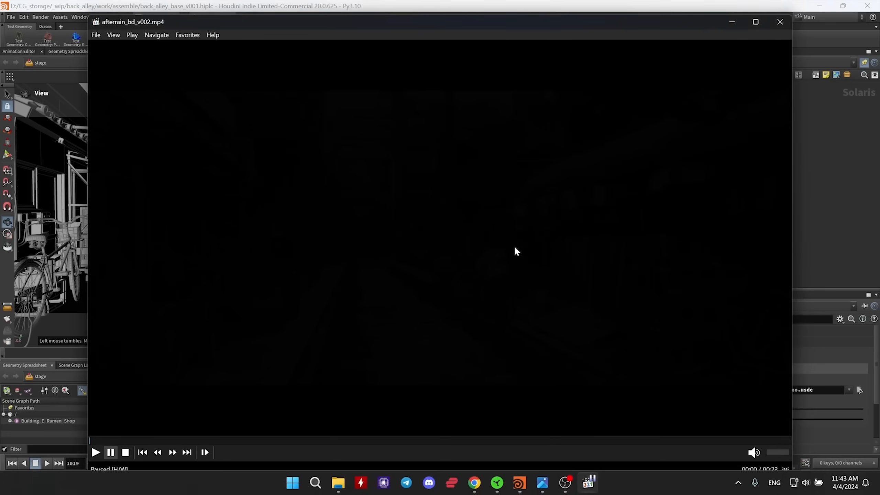
pyautogui.click(513, 241)
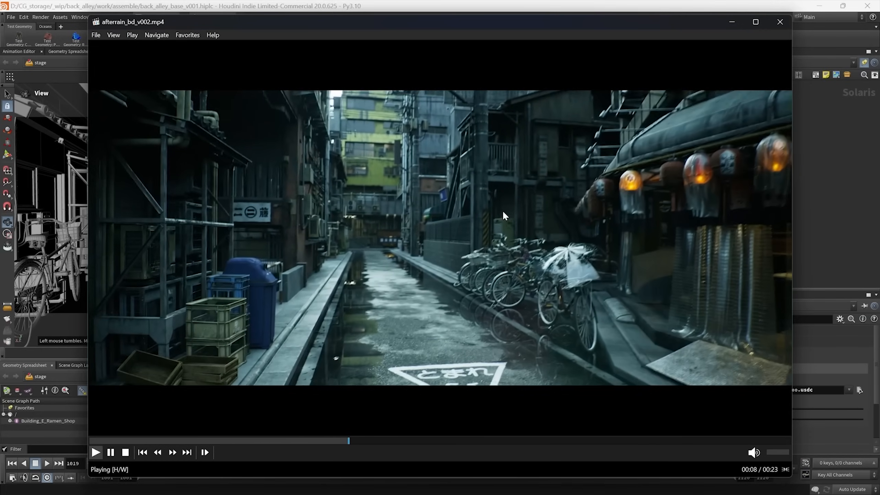
pyautogui.click(503, 212)
pyautogui.click(809, 188)
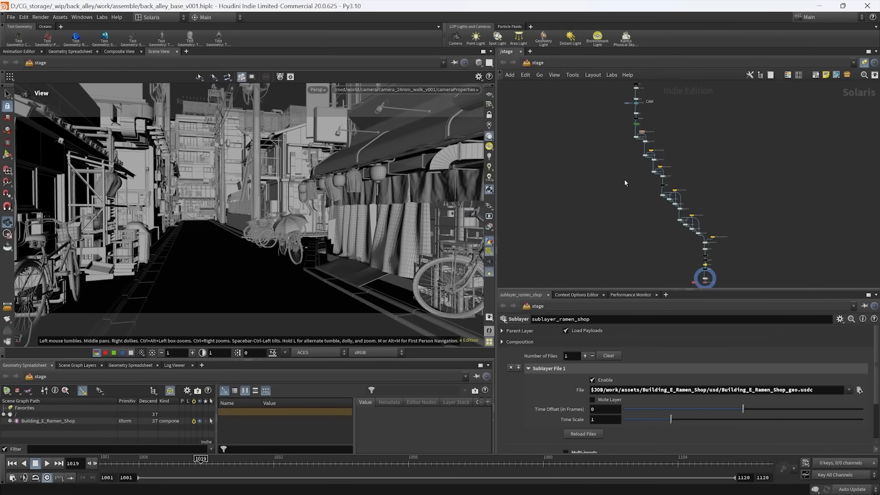
# - Open the _board.JPG reference board and examine the building asset kit and the rainy street concept image up close
pyautogui.click(542, 491)
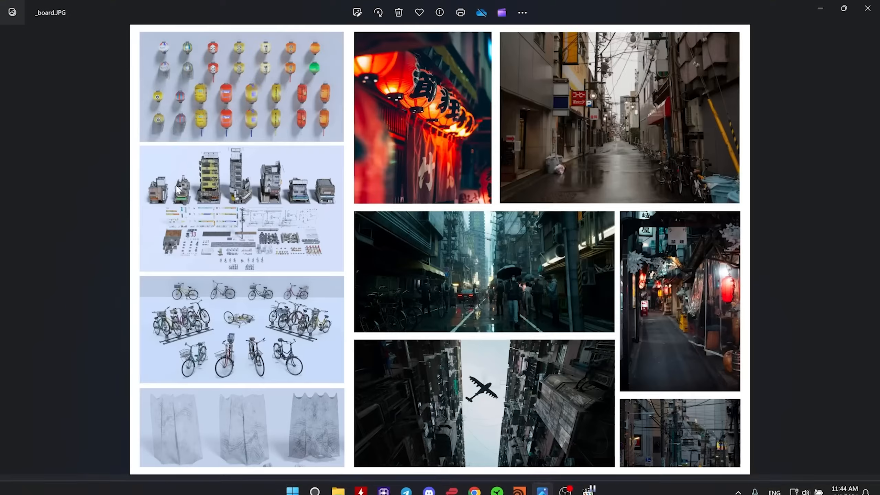
pyautogui.scroll(5, 179, 190)
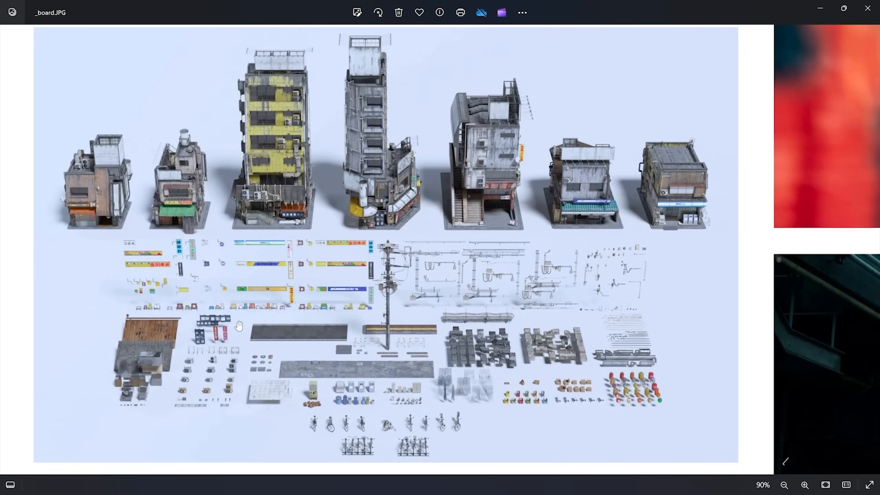
pyautogui.scroll(-3, 360, 207)
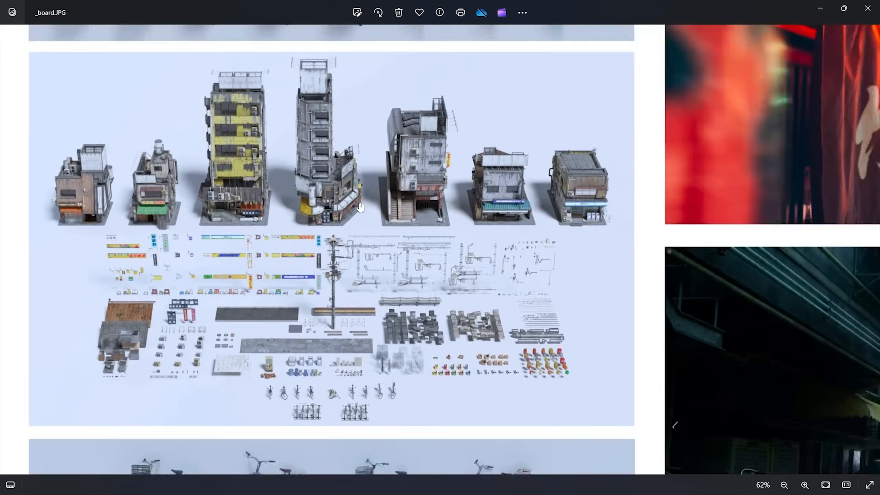
pyautogui.scroll(-4, 360, 207)
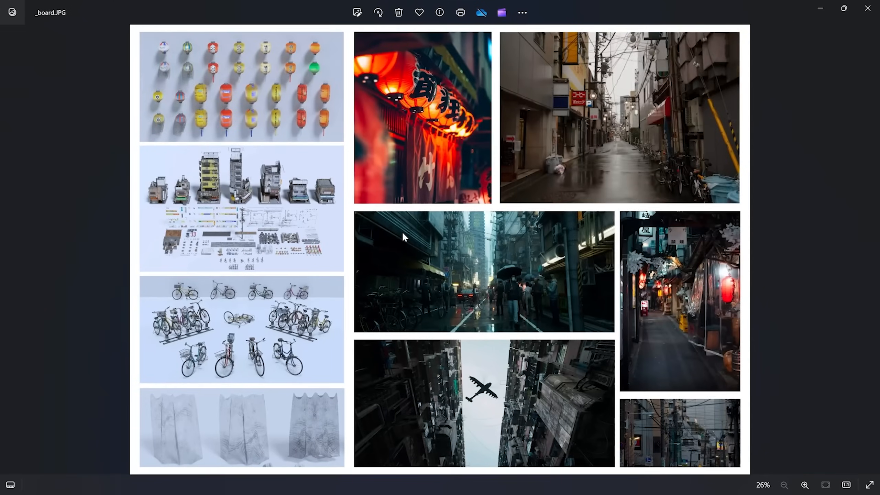
pyautogui.scroll(4, 478, 266)
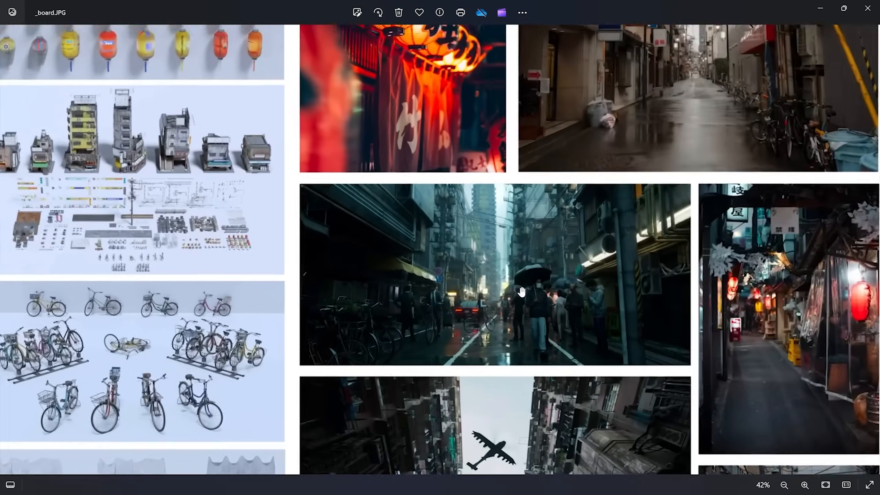
pyautogui.scroll(1, 455, 260)
pyautogui.scroll(1, 455, 260)
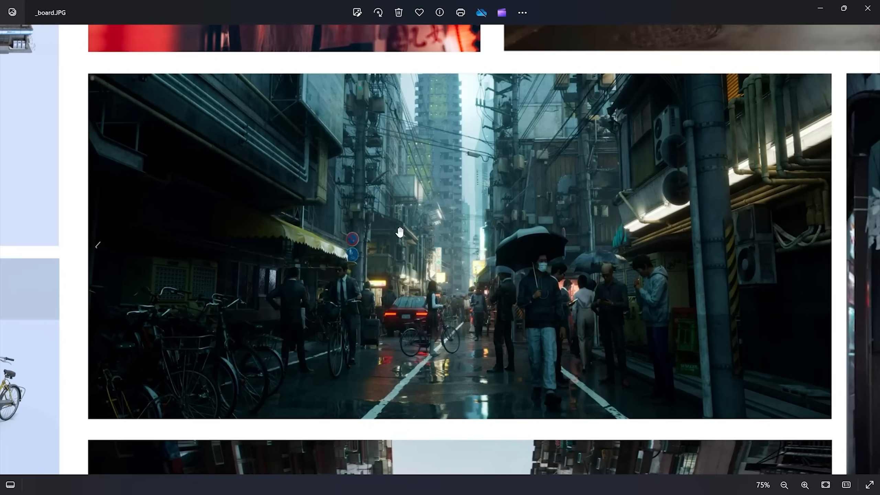
pyautogui.scroll(-2, 430, 229)
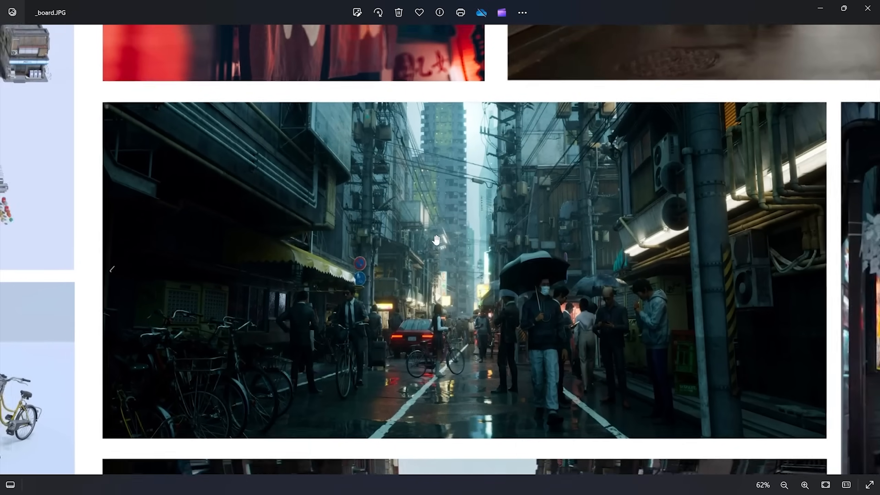
pyautogui.scroll(-6, 436, 240)
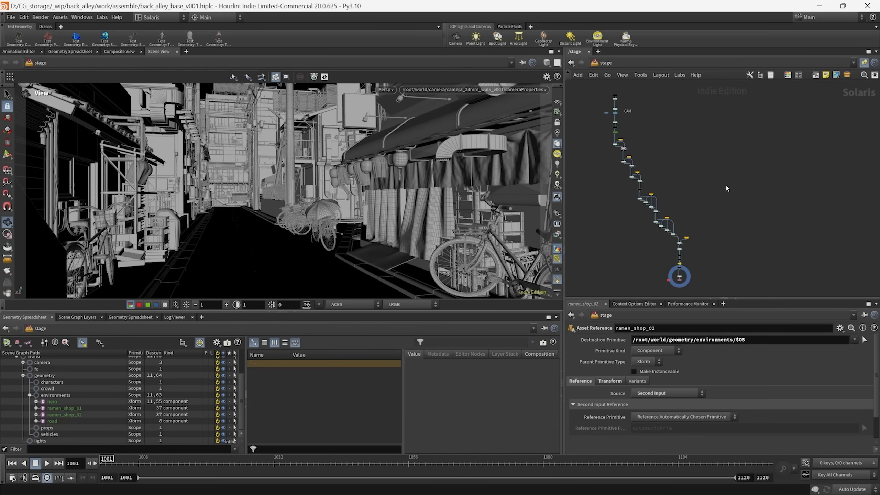
# - Add a Scene Import node and place it off to the side of the stage node
pyautogui.scroll(5, 726, 188)
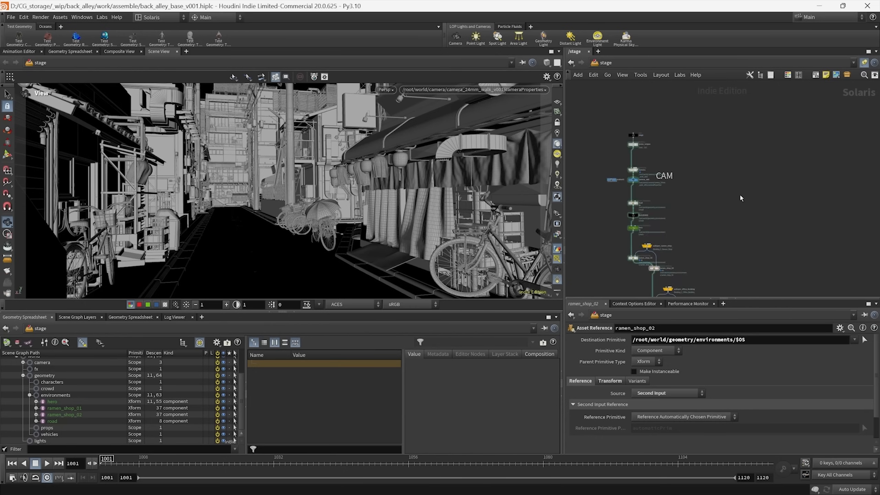
pyautogui.scroll(4, 740, 198)
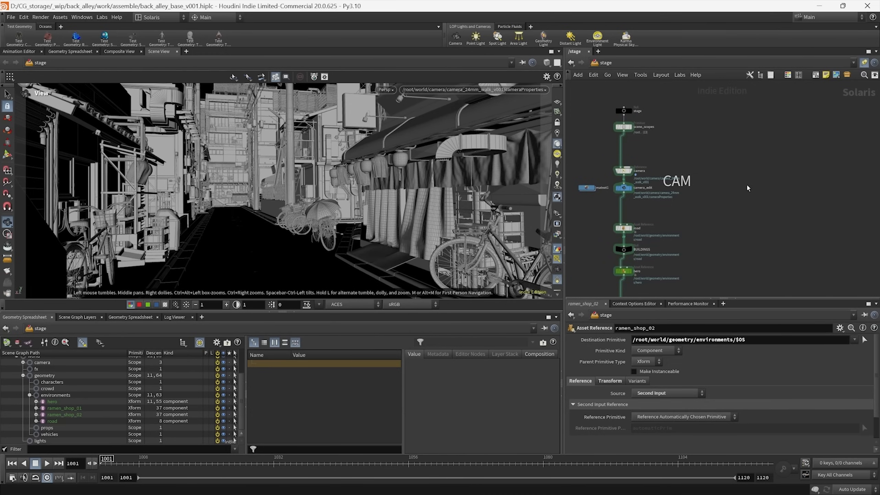
pyautogui.moveTo(727, 134); pyautogui.dragTo(726, 150, button='middle')
pyautogui.press('Tab')
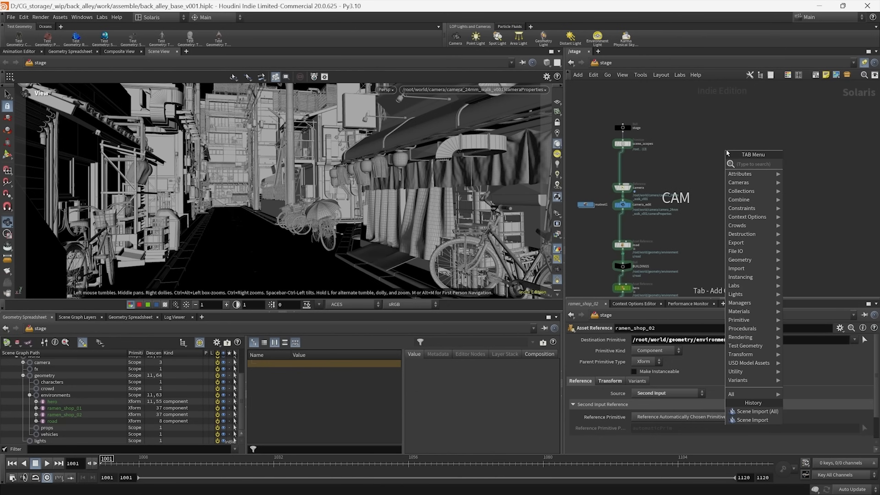
pyautogui.write('sce')
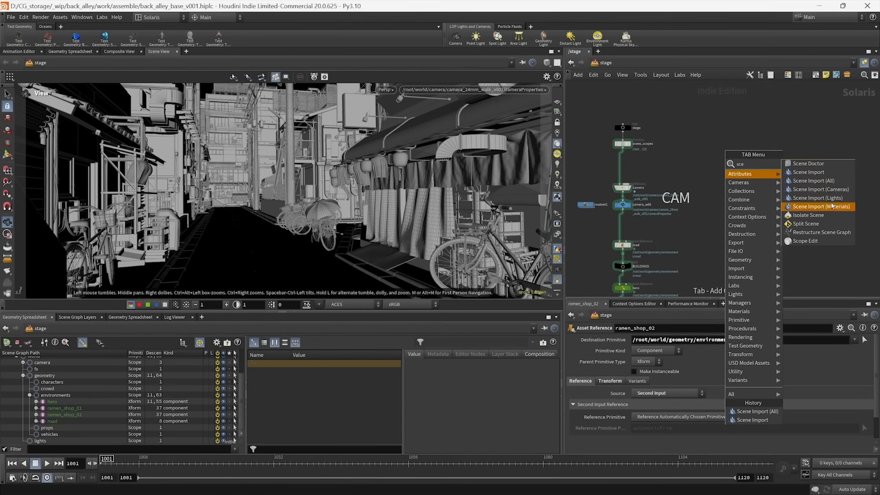
pyautogui.click(822, 172)
pyautogui.click(703, 125)
pyautogui.scroll(3, 707, 144)
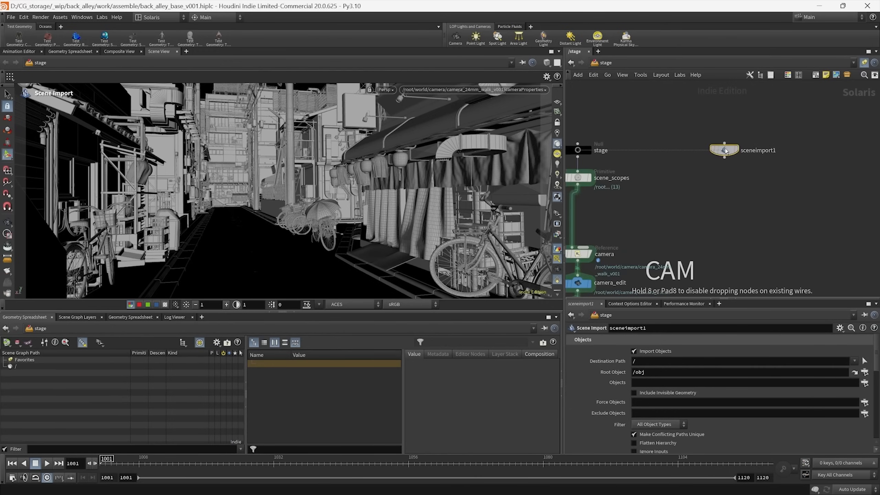
pyautogui.moveTo(726, 152); pyautogui.dragTo(764, 152)
pyautogui.scroll(-2, 777, 184)
pyautogui.moveTo(762, 186); pyautogui.dragTo(775, 154, button='middle')
pyautogui.scroll(1, 780, 180)
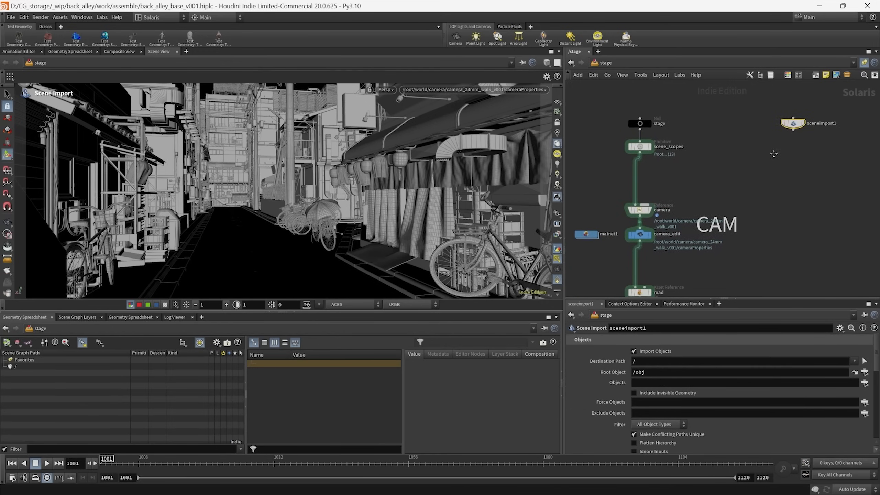
pyautogui.moveTo(738, 105); pyautogui.dragTo(828, 163)
pyautogui.moveTo(820, 194); pyautogui.dragTo(815, 204, button='middle')
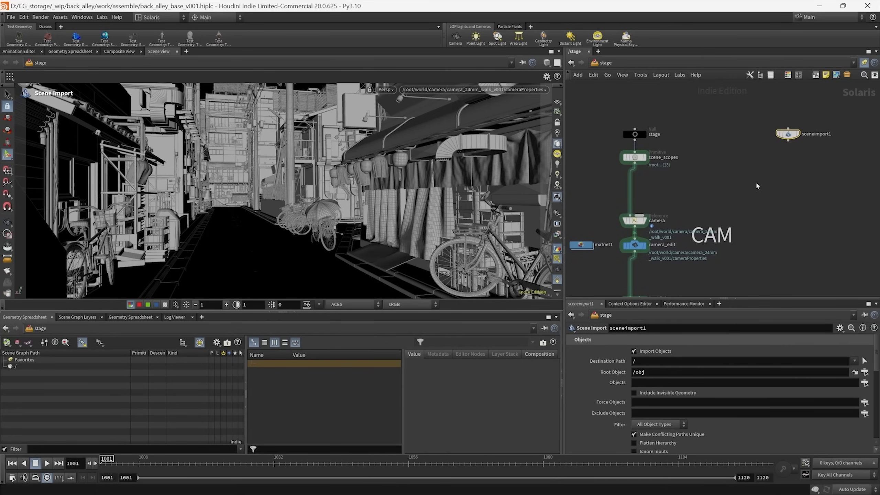
# - Delete the Scene Import node from the stage network
pyautogui.scroll(-3, 756, 197)
pyautogui.moveTo(756, 197); pyautogui.dragTo(780, 265, button='middle')
pyautogui.scroll(3, 733, 175)
pyautogui.moveTo(734, 197); pyautogui.dragTo(786, 158, button='middle')
pyautogui.scroll(2, 728, 165)
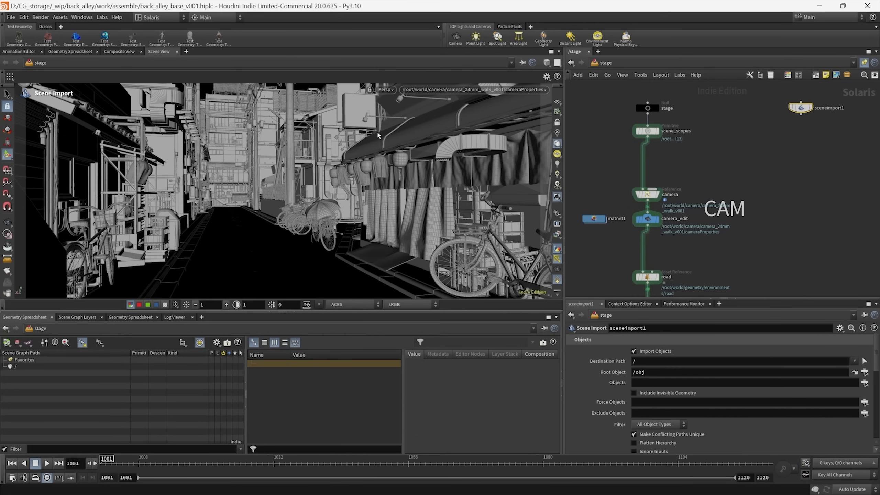
pyautogui.moveTo(452, 313); pyautogui.dragTo(452, 321)
pyautogui.scroll(-3, 829, 215)
pyautogui.moveTo(831, 216); pyautogui.dragTo(766, 188, button='middle')
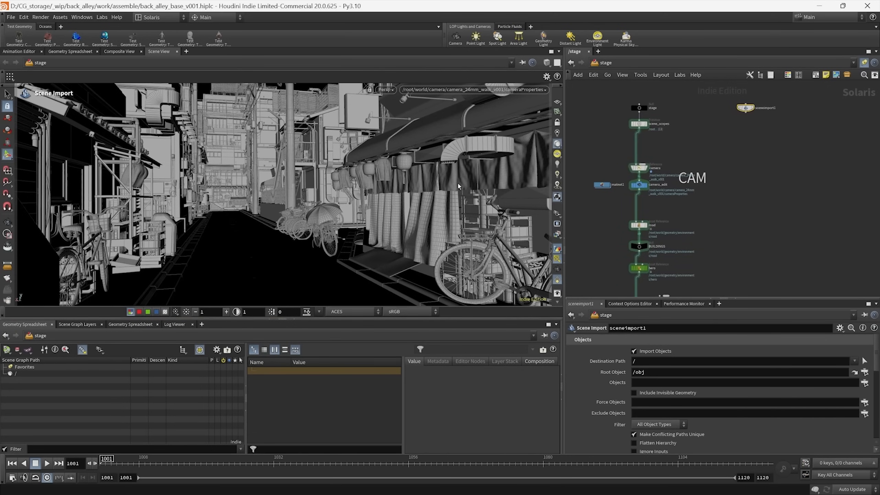
pyautogui.moveTo(761, 176); pyautogui.dragTo(764, 183, button='middle')
pyautogui.moveTo(772, 173); pyautogui.dragTo(752, 187, button='middle')
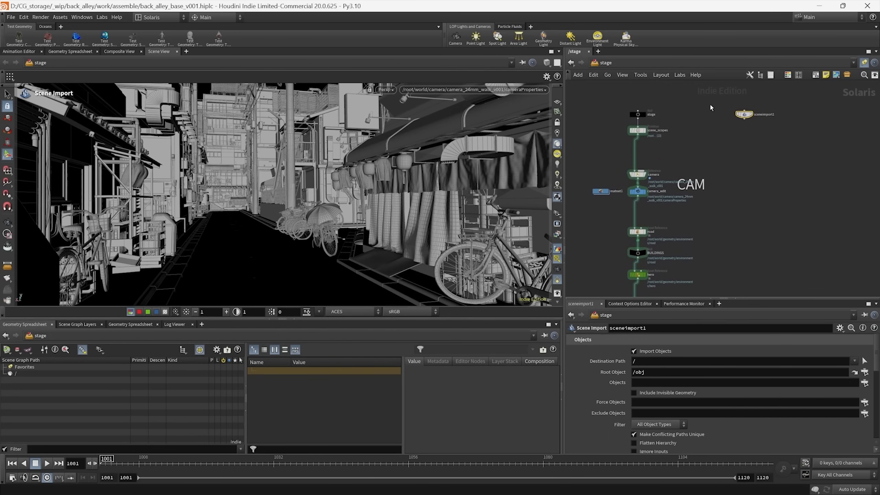
pyautogui.press('Delete')
pyautogui.press('Escape')
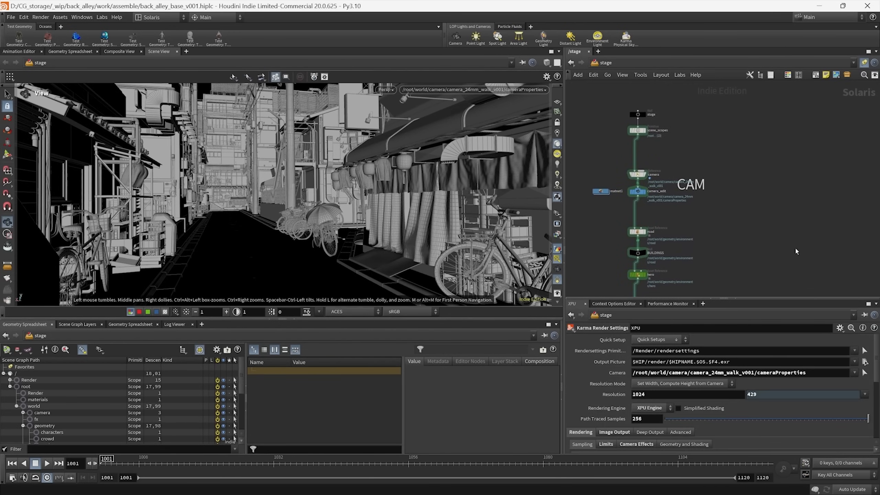
# - Survey the node chain from the camera nodes down to the lighting and render nodes at its end
pyautogui.moveTo(785, 242); pyautogui.dragTo(690, 112, button='middle')
pyautogui.scroll(-5, 751, 191)
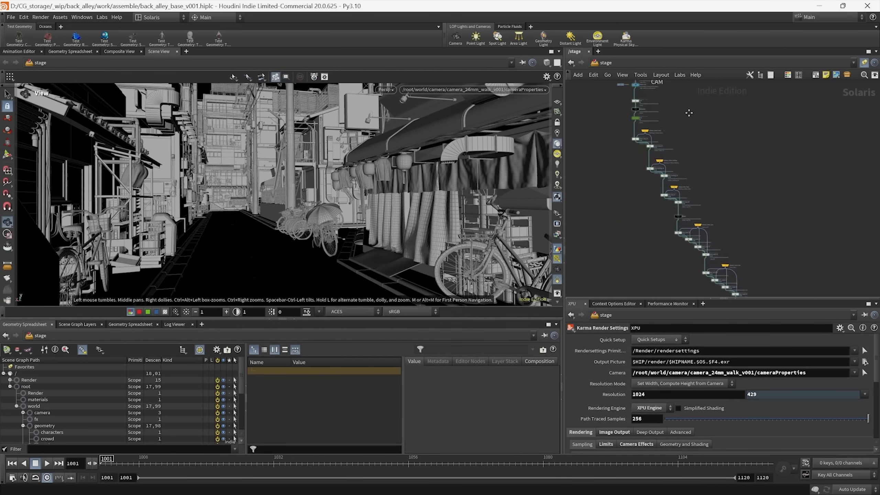
pyautogui.scroll(-3, 774, 183)
pyautogui.moveTo(774, 183); pyautogui.dragTo(728, 175, button='middle')
pyautogui.scroll(-2, 755, 158)
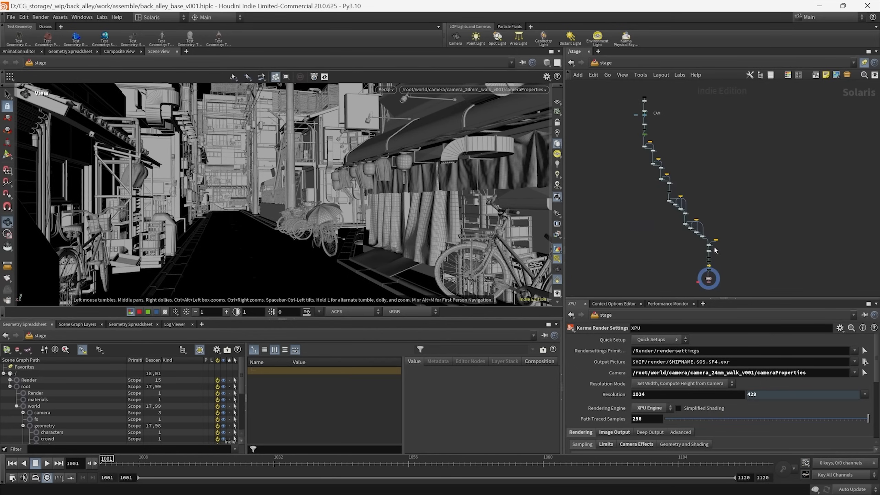
pyautogui.moveTo(713, 288); pyautogui.dragTo(739, 273, button='middle')
pyautogui.scroll(6, 749, 265)
pyautogui.moveTo(769, 244)
pyautogui.mouseDown(button='middle')
pyautogui.moveTo(768, 232)
pyautogui.moveTo(770, 240)
pyautogui.mouseUp(button='middle')
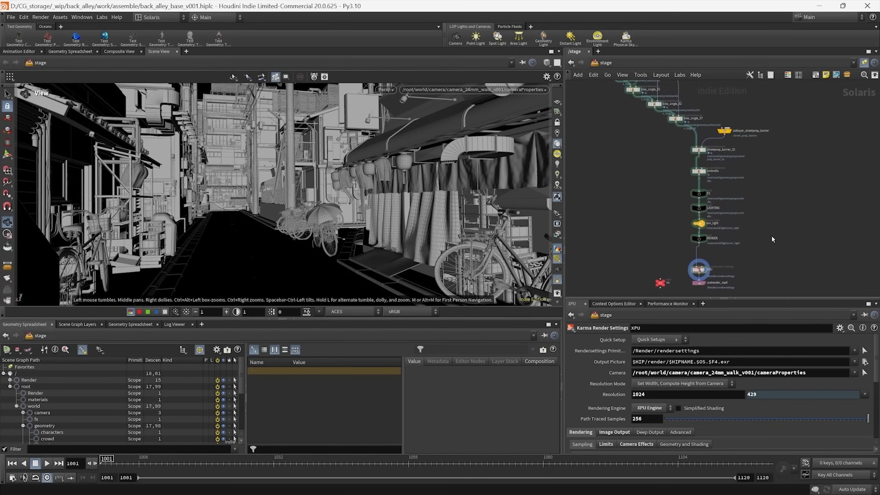
pyautogui.scroll(-4, 777, 232)
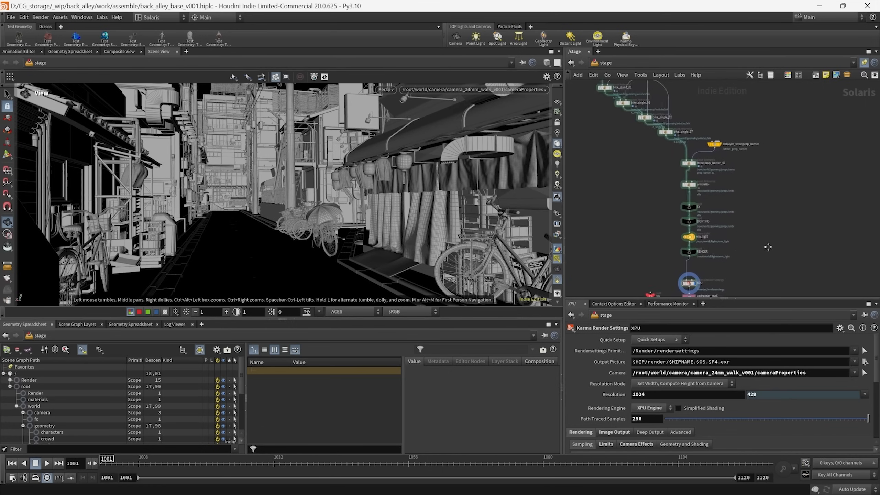
pyautogui.moveTo(756, 225); pyautogui.dragTo(750, 220, button='middle')
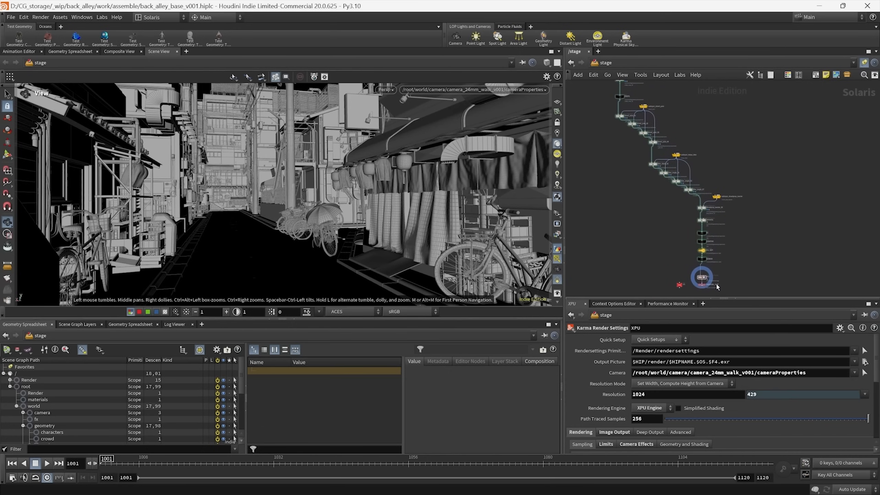
pyautogui.scroll(3, 745, 274)
pyautogui.moveTo(745, 274); pyautogui.dragTo(723, 260, button='middle')
# - Select the scene_scopes primitive node near the start of the chain and make it the displayed node
pyautogui.scroll(-4, 723, 259)
pyautogui.moveTo(777, 174); pyautogui.dragTo(797, 214, button='middle')
pyautogui.scroll(-1, 796, 215)
pyautogui.moveTo(738, 193); pyautogui.dragTo(724, 242, button='middle')
pyautogui.scroll(5, 653, 169)
pyautogui.scroll(2, 746, 148)
pyautogui.moveTo(747, 147); pyautogui.dragTo(741, 178, button='middle')
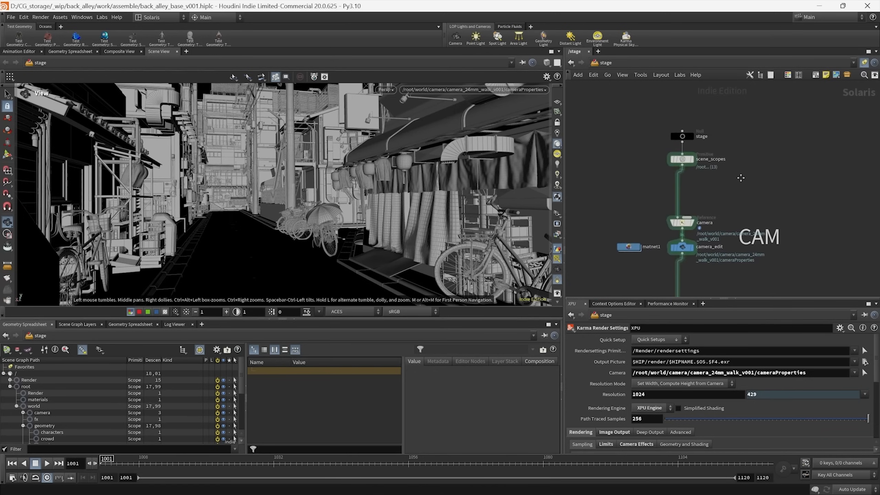
pyautogui.scroll(2, 704, 179)
pyautogui.click(676, 142)
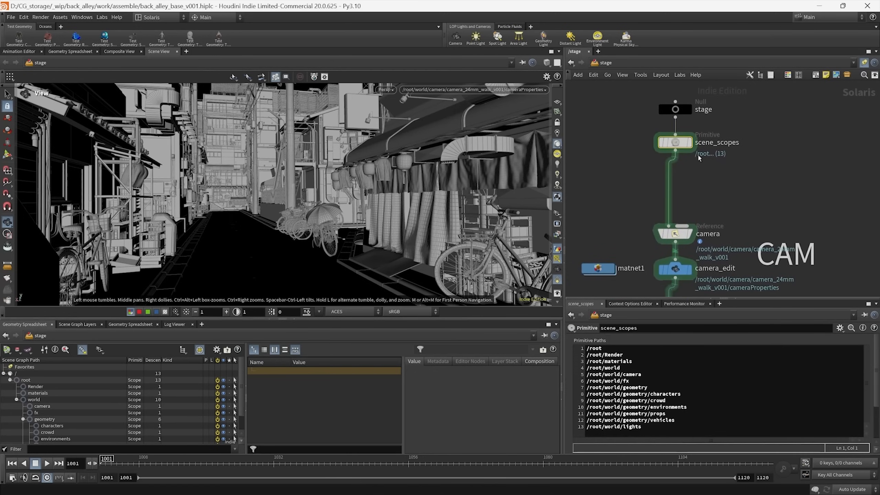
pyautogui.click(689, 142)
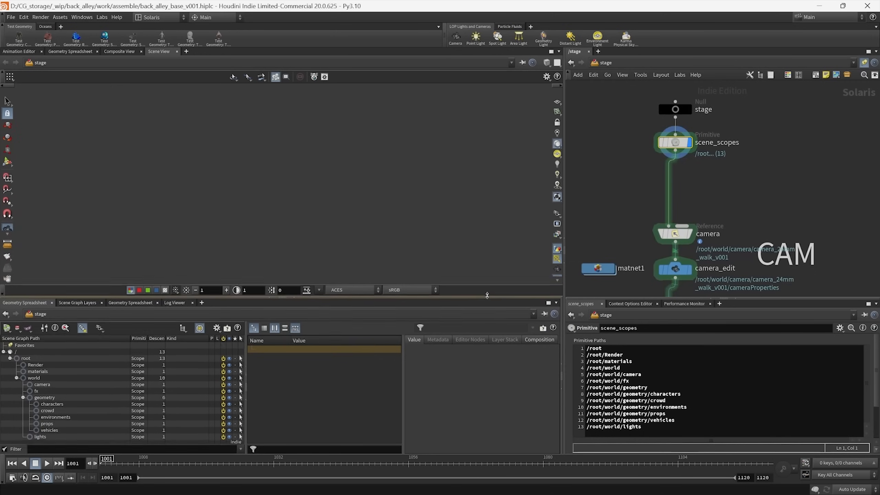
# - Examine the full scope hierarchy in the scene graph and the scene_scopes node's primitive paths and type settings
pyautogui.moveTo(487, 320); pyautogui.dragTo(486, 283)
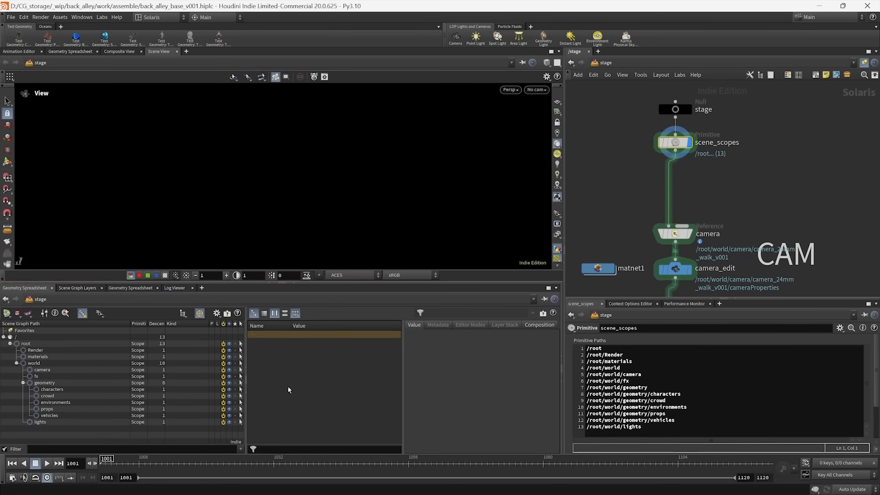
pyautogui.moveTo(759, 187); pyautogui.dragTo(754, 187, button='middle')
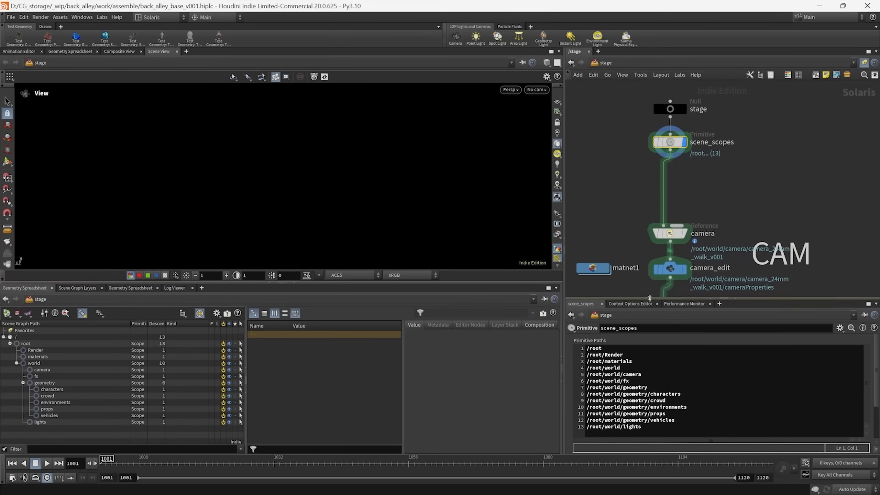
pyautogui.moveTo(650, 298); pyautogui.dragTo(650, 262)
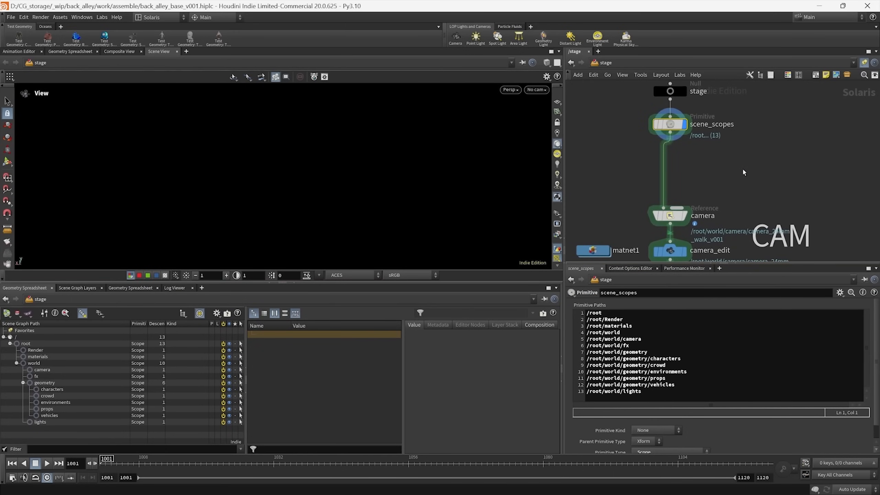
pyautogui.scroll(-1, 604, 440)
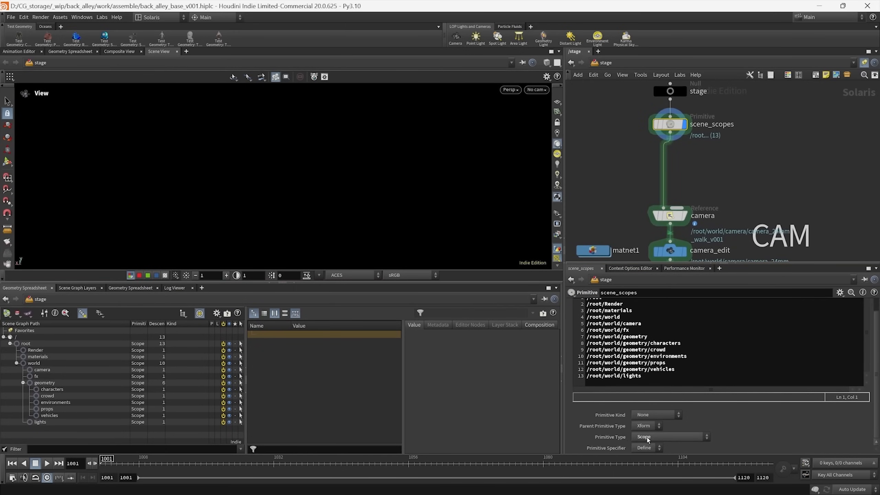
pyautogui.moveTo(654, 262); pyautogui.dragTo(654, 264)
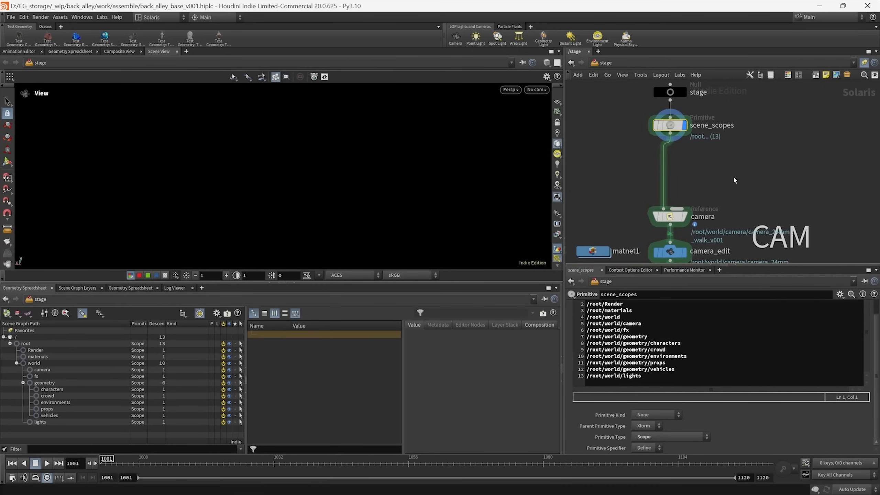
# - Select the road asset reference node below camera_edit and make it the displayed node
pyautogui.scroll(-2, 733, 175)
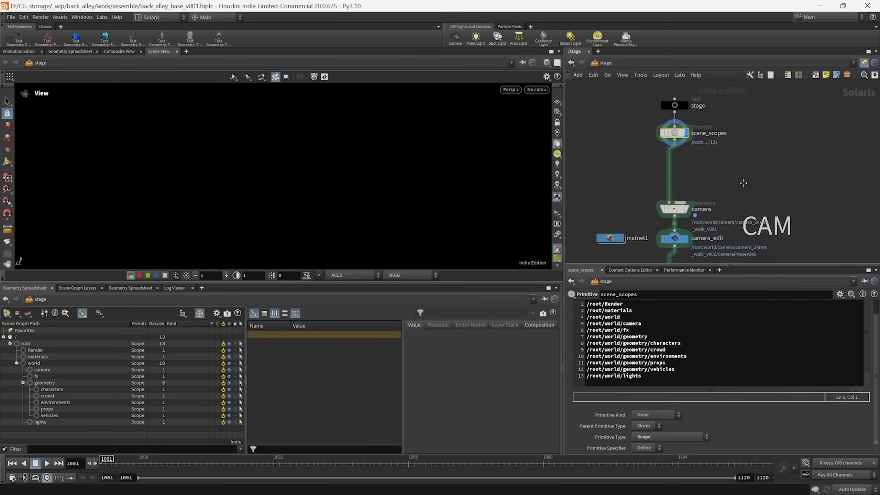
pyautogui.moveTo(744, 183); pyautogui.dragTo(726, 173, button='middle')
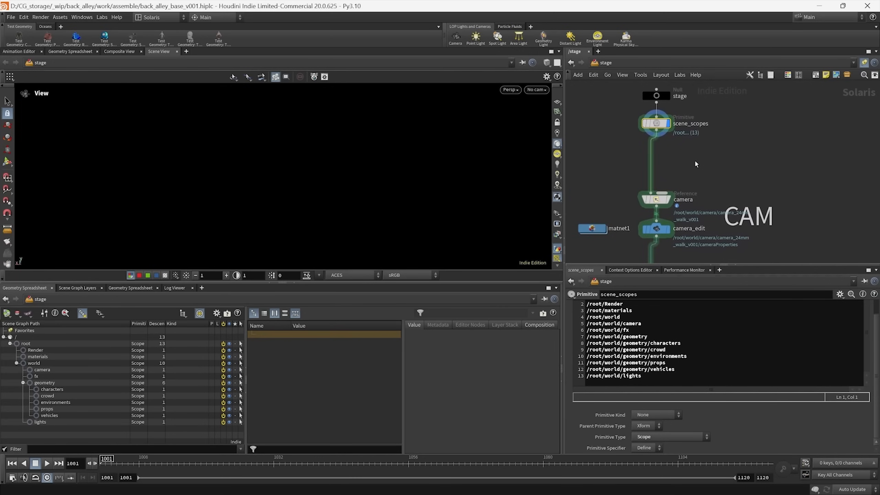
pyautogui.moveTo(703, 165); pyautogui.dragTo(743, 166, button='middle')
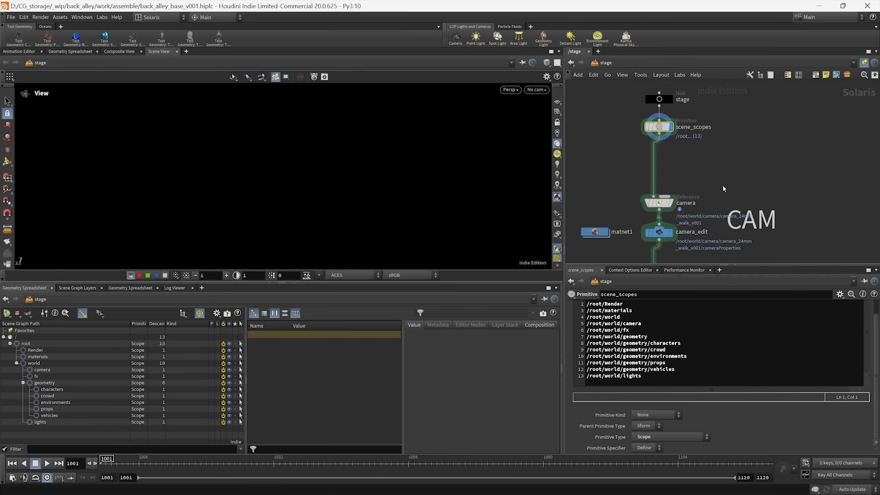
pyautogui.moveTo(724, 189); pyautogui.dragTo(734, 186, button='middle')
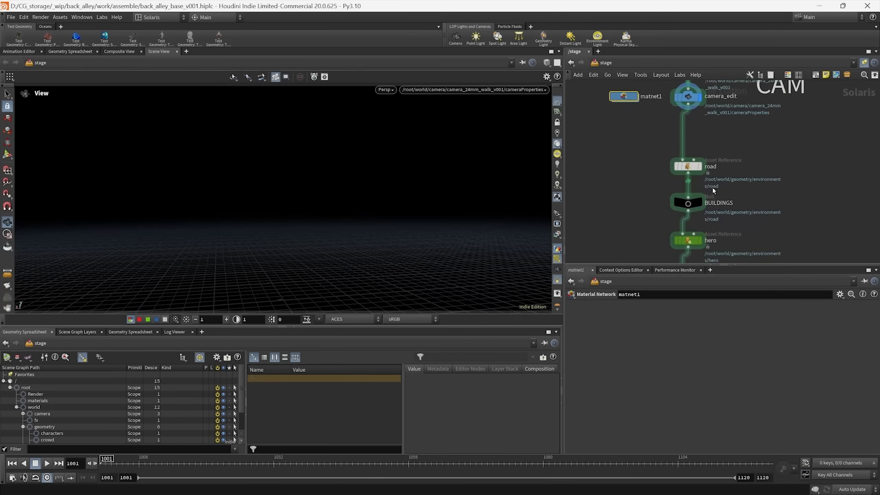
pyautogui.click(689, 167)
pyautogui.scroll(2, 703, 173)
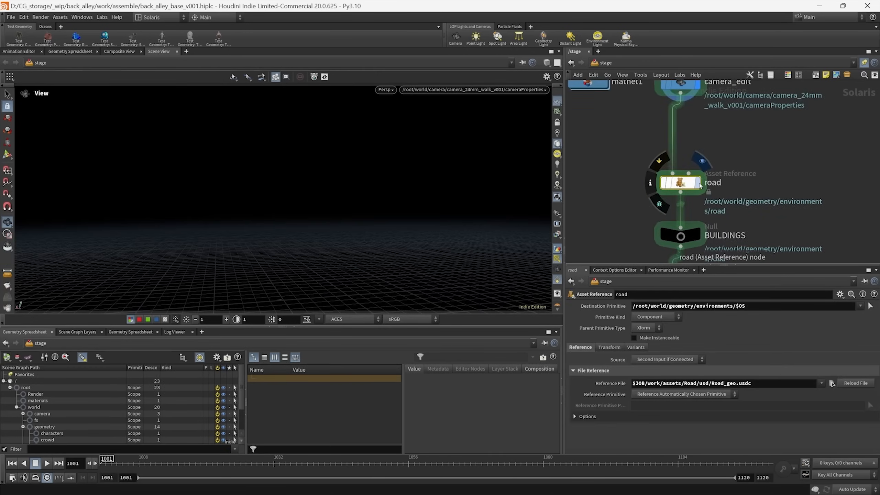
pyautogui.click(702, 161)
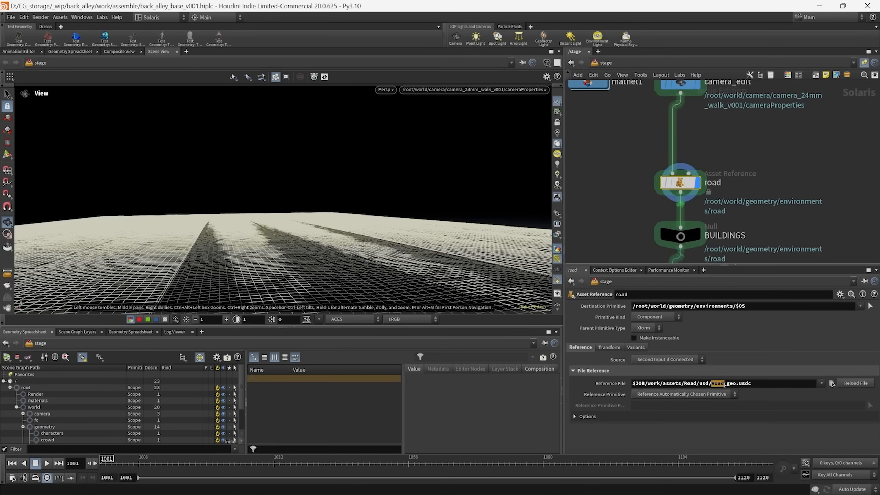
# - Examine the file name in the road node's reference file path
pyautogui.click(751, 382)
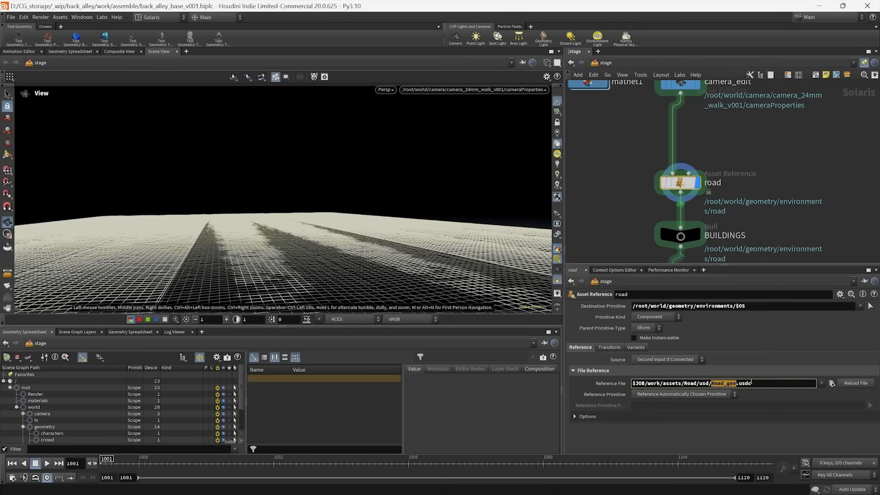
pyautogui.click(834, 232)
pyautogui.moveTo(776, 229); pyautogui.dragTo(782, 212, button='middle')
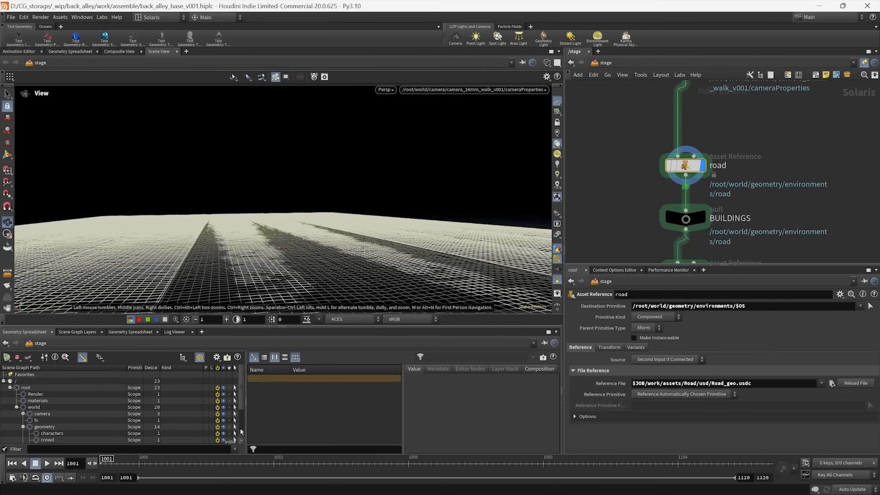
# - Enlarge the scene graph area and show the road shaded in a free perspective view instead of through the camera
pyautogui.moveTo(226, 326); pyautogui.dragTo(226, 279)
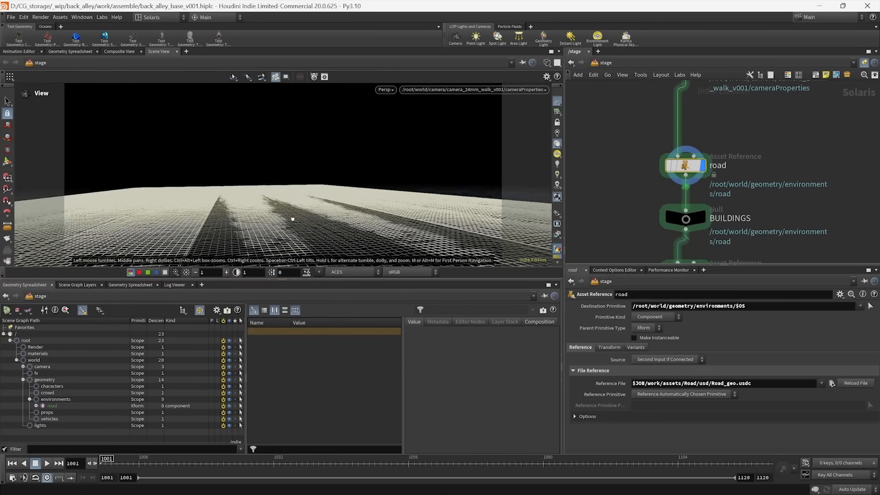
pyautogui.press('w')
pyautogui.moveTo(293, 218)
pyautogui.mouseDown()
pyautogui.moveTo(322, 206)
pyautogui.moveTo(315, 243)
pyautogui.mouseUp()
pyautogui.click(557, 102)
pyautogui.moveTo(409, 180); pyautogui.dragTo(367, 199)
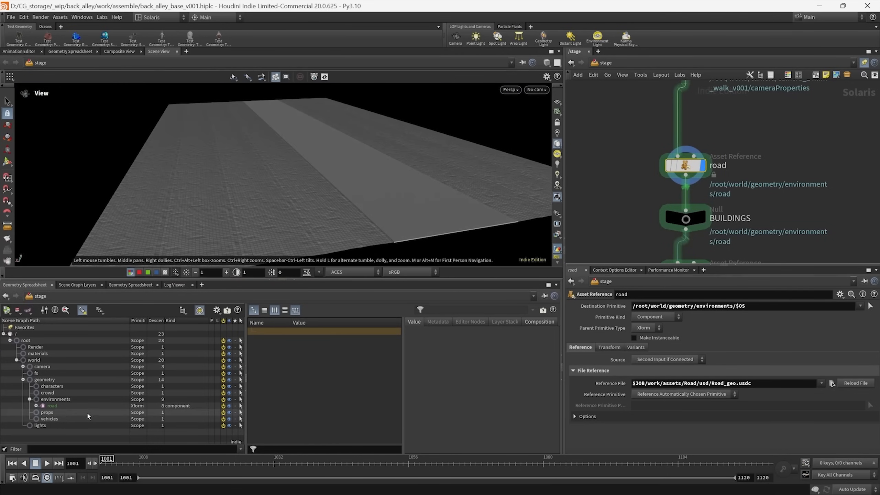
# - Expand the road's render scope in the scene graph and deactivate its second asphalt mesh and water mesh to isolate the first asphalt strip
pyautogui.keyDown('shift'); pyautogui.click(36, 406); pyautogui.keyUp('shift')
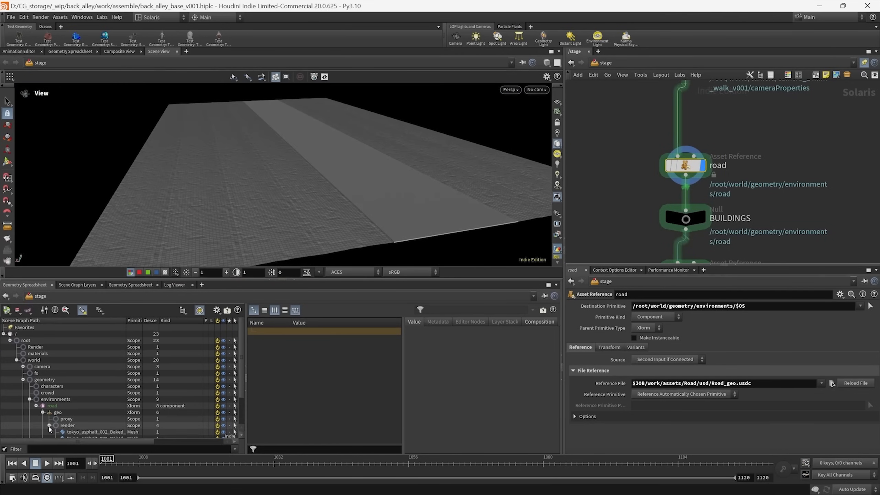
pyautogui.scroll(-2, 92, 432)
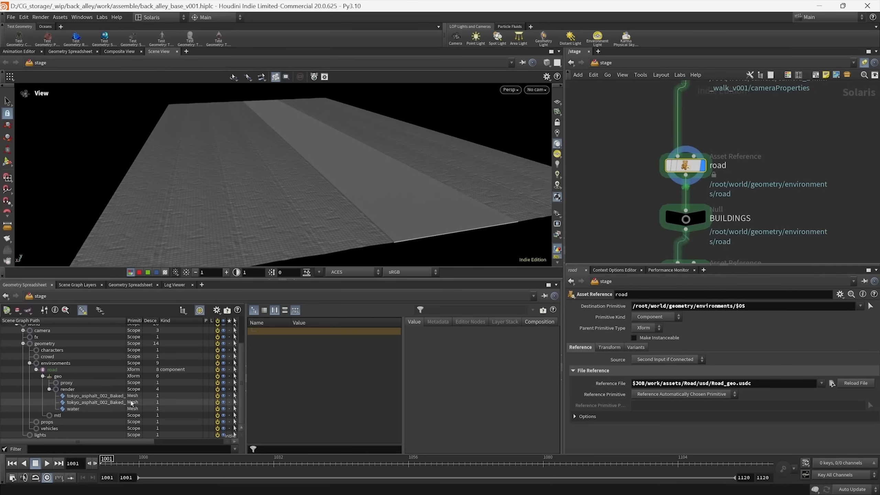
pyautogui.click(218, 402)
pyautogui.click(217, 408)
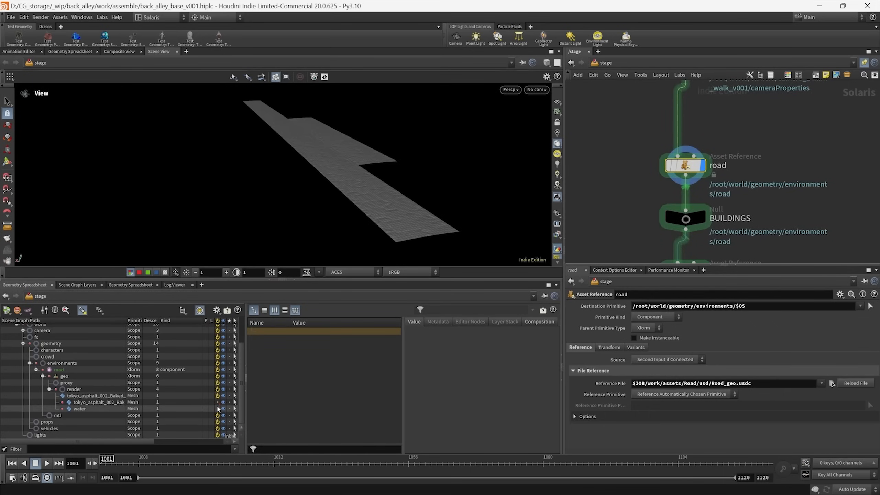
pyautogui.moveTo(381, 187); pyautogui.dragTo(322, 249)
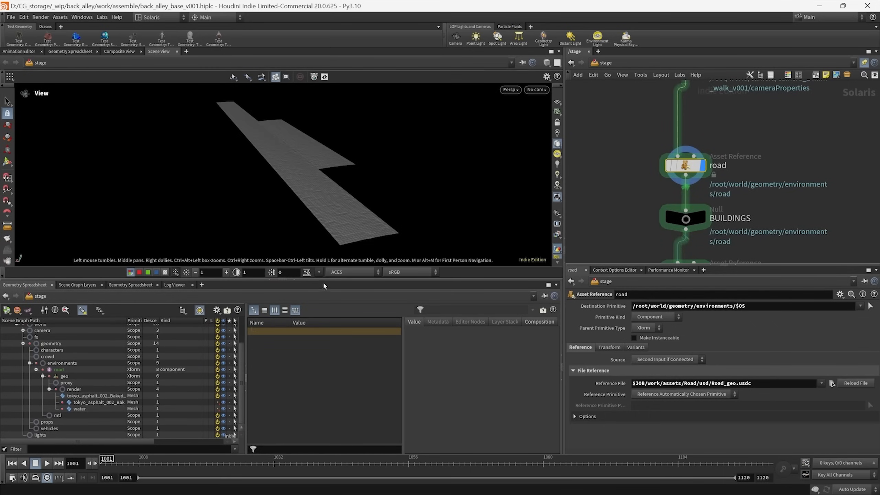
pyautogui.moveTo(323, 279); pyautogui.dragTo(323, 316)
pyautogui.moveTo(333, 254); pyautogui.dragTo(314, 245)
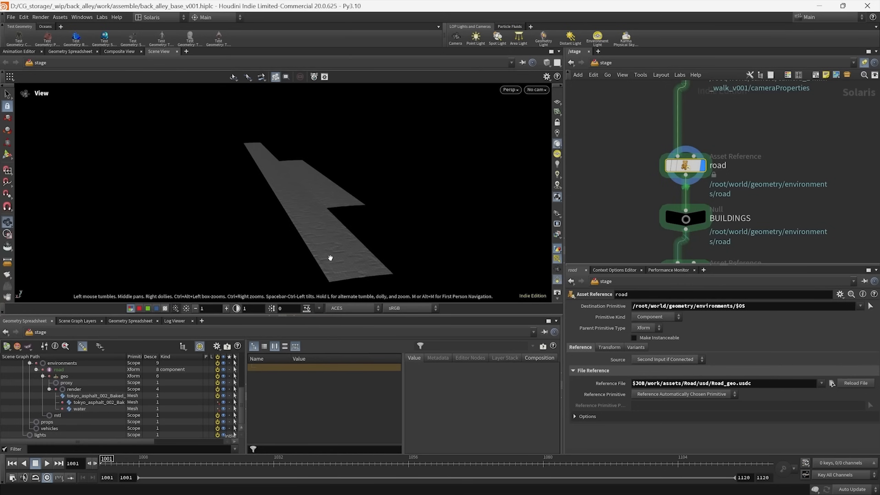
pyautogui.moveTo(330, 258); pyautogui.dragTo(332, 253)
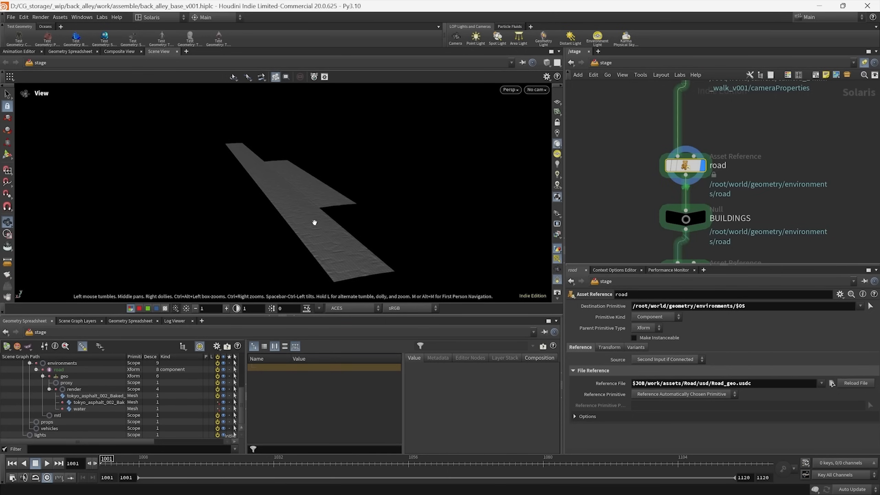
pyautogui.moveTo(314, 220); pyautogui.dragTo(349, 236)
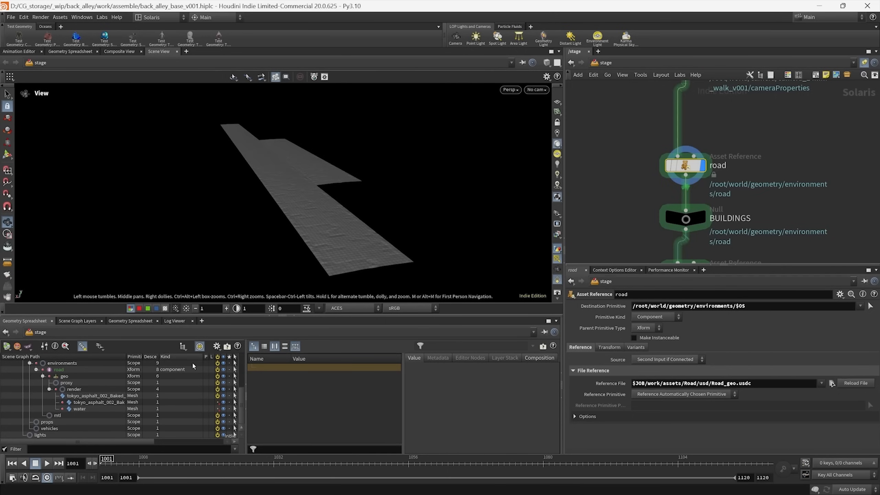
# - Isolate the road's second asphalt mesh, and after it the water mesh, by switching the activation of the render meshes
pyautogui.click(218, 395)
pyautogui.click(218, 402)
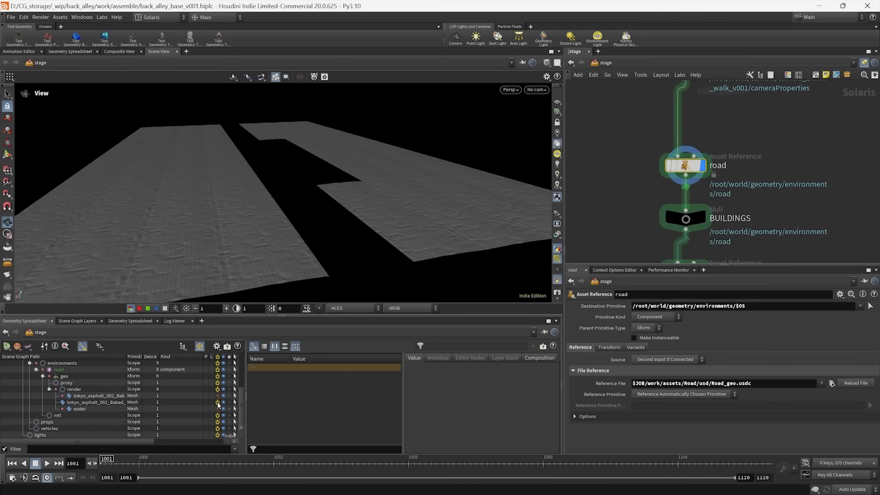
pyautogui.click(217, 402)
pyautogui.click(218, 409)
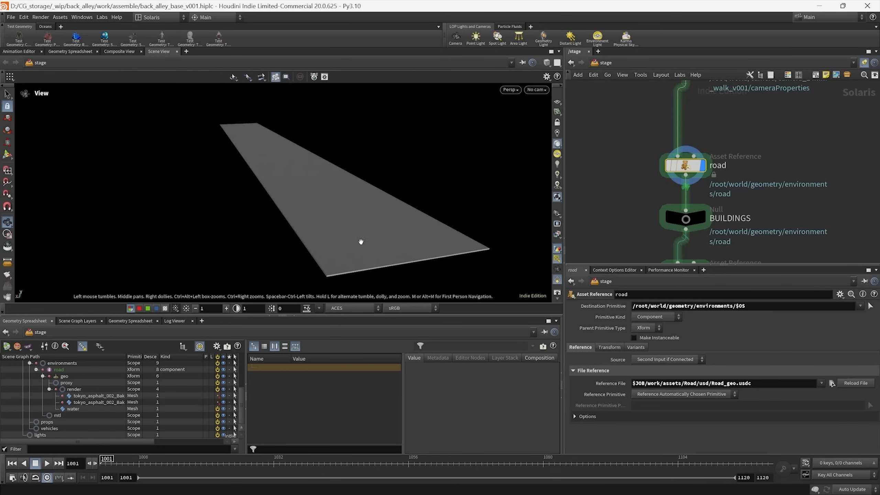
pyautogui.moveTo(359, 242); pyautogui.dragTo(326, 200)
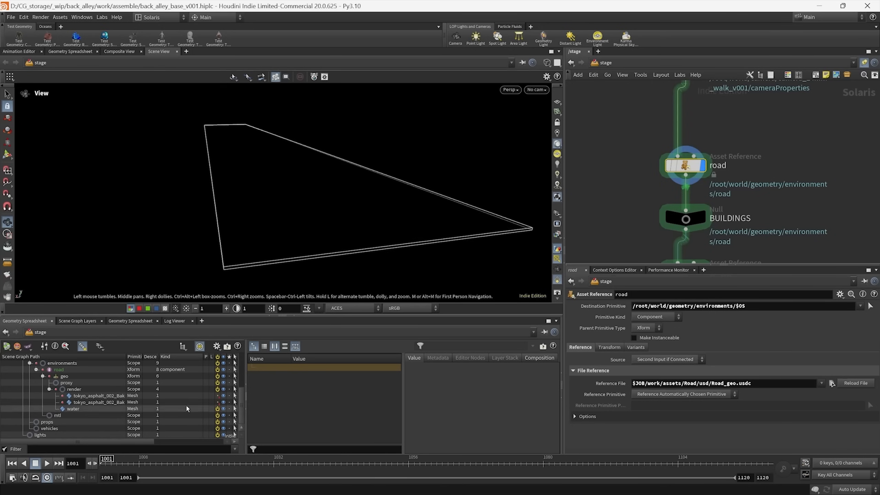
# - Reactivate both asphalt meshes so the whole road is shown together with the water mesh
pyautogui.click(217, 396)
pyautogui.moveTo(329, 256); pyautogui.dragTo(318, 239)
pyautogui.moveTo(318, 239); pyautogui.dragTo(310, 234)
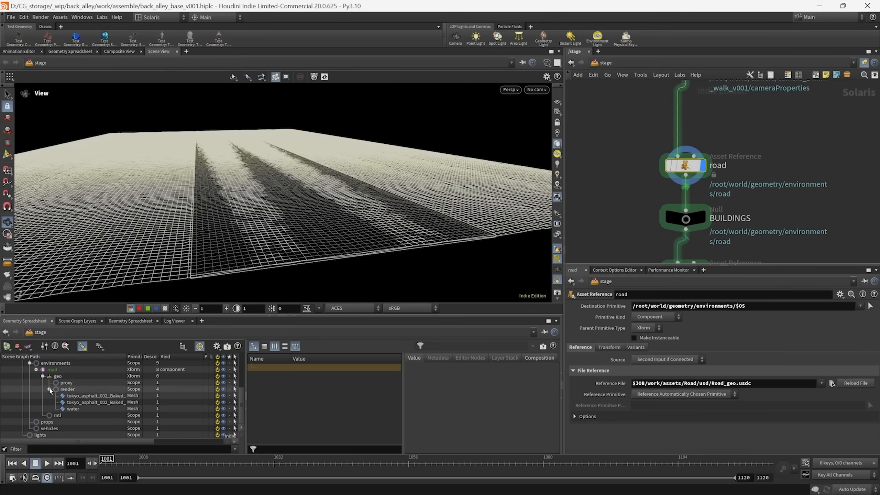
# - Collapse the road, environments and geometry branches in the scene graph
pyautogui.click(50, 389)
pyautogui.click(36, 395)
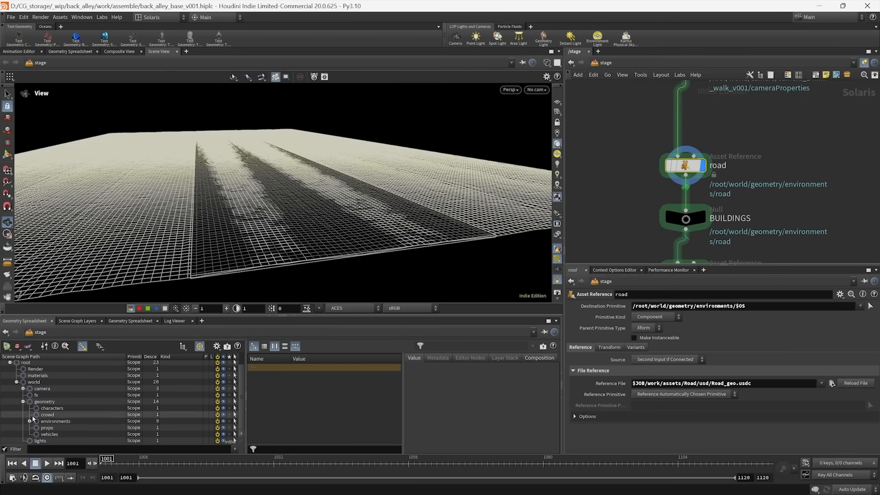
pyautogui.click(30, 415)
pyautogui.click(24, 401)
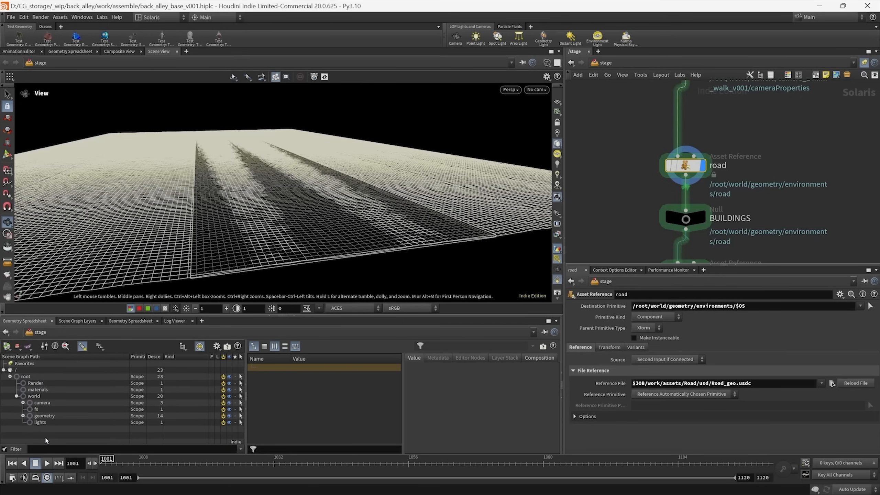
# - Look through camera_24mm_walk_v001 and make the hero asset reference below BUILDINGS the selected and displayed node
pyautogui.moveTo(776, 209); pyautogui.dragTo(751, 150, button='middle')
pyautogui.moveTo(752, 154); pyautogui.dragTo(613, 218)
pyautogui.moveTo(728, 213)
pyautogui.mouseDown(button='middle')
pyautogui.moveTo(712, 196)
pyautogui.moveTo(738, 198)
pyautogui.mouseUp(button='middle')
pyautogui.moveTo(734, 196); pyautogui.dragTo(642, 151)
pyautogui.click(694, 165)
pyautogui.click(537, 89)
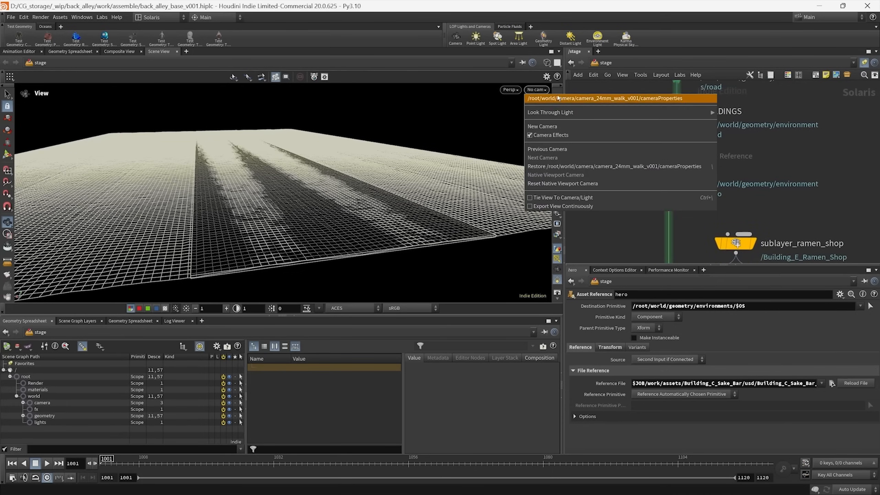
pyautogui.click(566, 100)
pyautogui.moveTo(622, 160); pyautogui.dragTo(614, 165, button='middle')
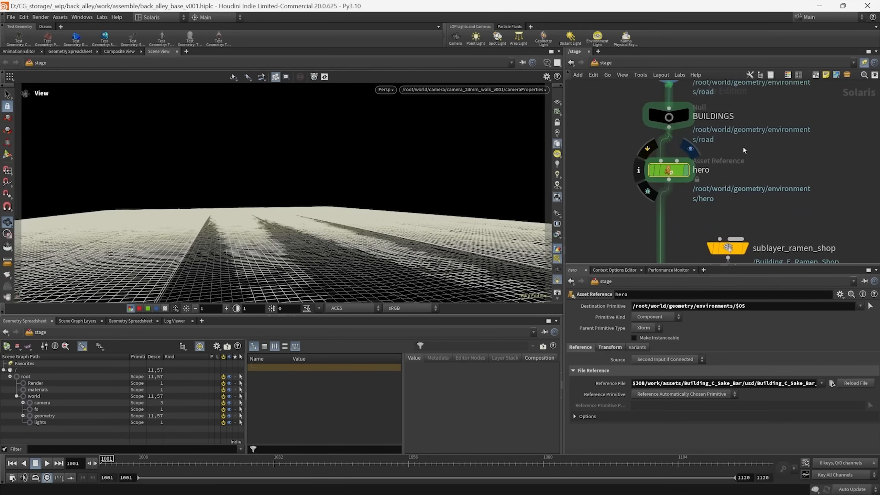
pyautogui.click(686, 170)
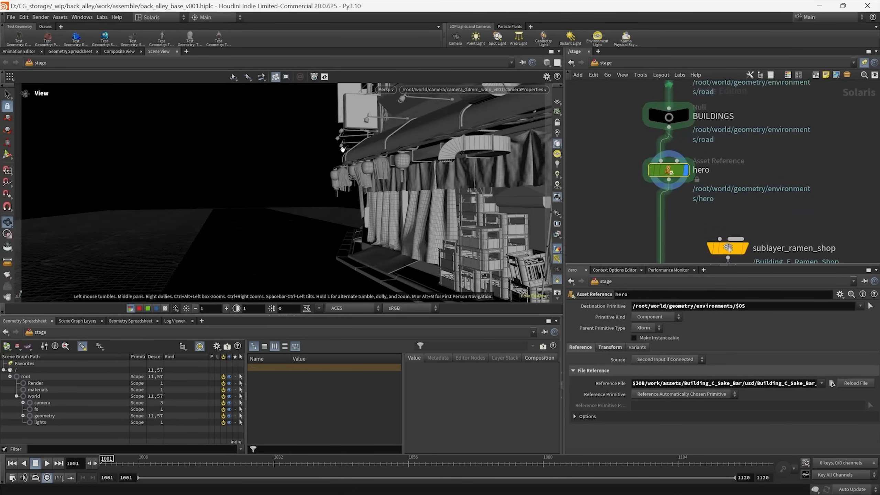
# - Select the ramen_shop_02 asset reference node and make it the displayed node
pyautogui.moveTo(716, 204); pyautogui.dragTo(704, 172, button='middle')
pyautogui.moveTo(777, 172); pyautogui.dragTo(785, 96, button='middle')
pyautogui.moveTo(693, 227); pyautogui.dragTo(651, 184, button='middle')
pyautogui.moveTo(768, 232); pyautogui.dragTo(752, 236, button='middle')
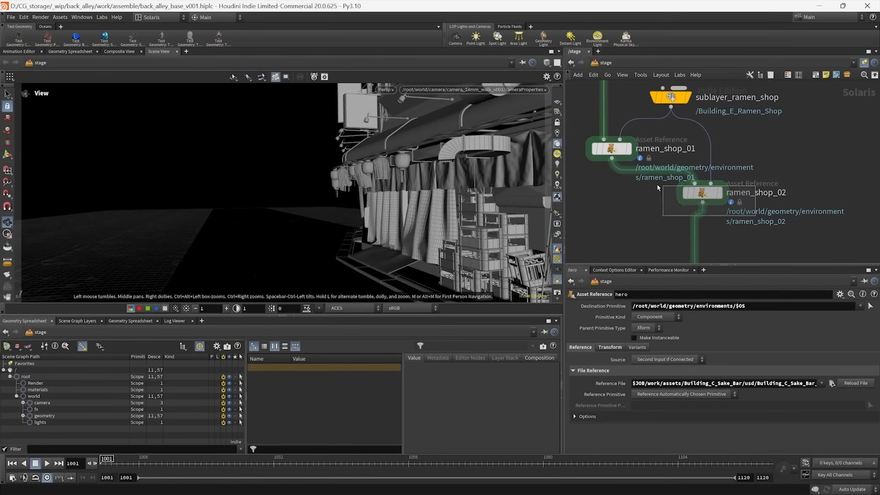
pyautogui.click(701, 193)
pyautogui.click(719, 193)
pyautogui.scroll(-1, 655, 197)
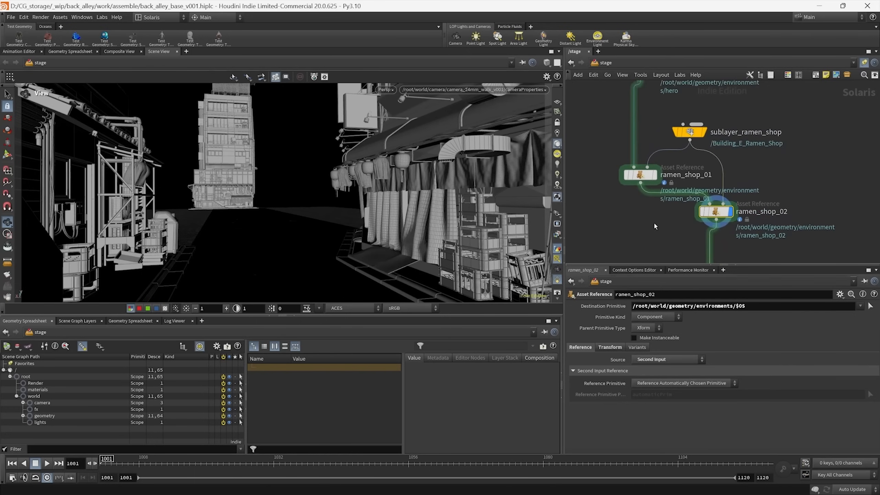
# - Examine the settings of sublayer_ramen_shop and ramen_shop_01 and how the sublayer feeds the two ramen shop references
pyautogui.click(690, 132)
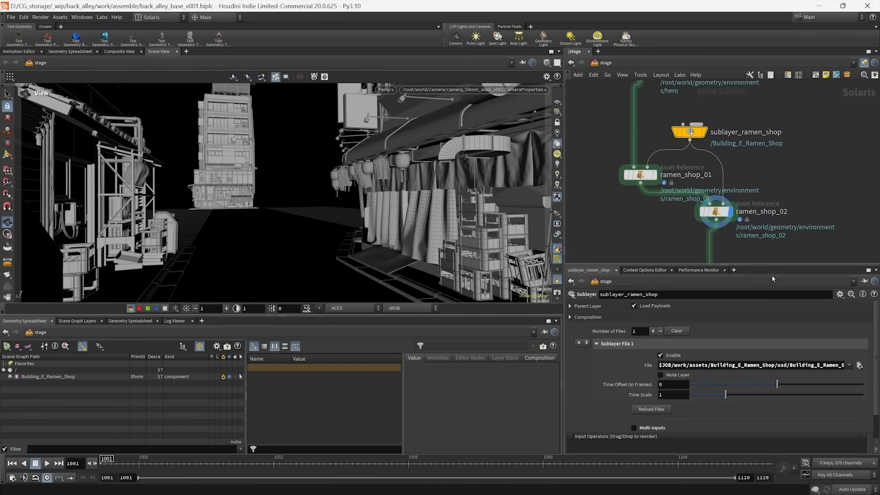
pyautogui.moveTo(771, 157); pyautogui.dragTo(770, 159, button='middle')
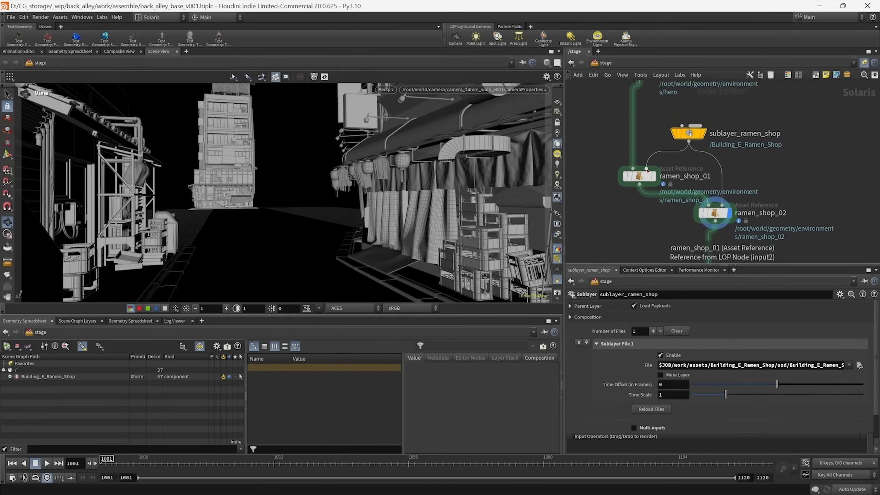
pyautogui.moveTo(640, 230); pyautogui.dragTo(677, 243, button='middle')
pyautogui.scroll(-1, 668, 204)
pyautogui.scroll(1, 671, 243)
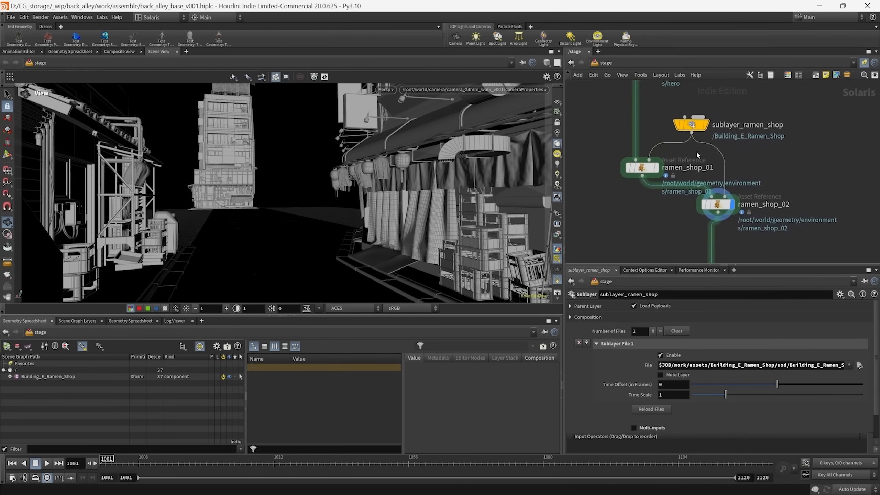
pyautogui.click(642, 168)
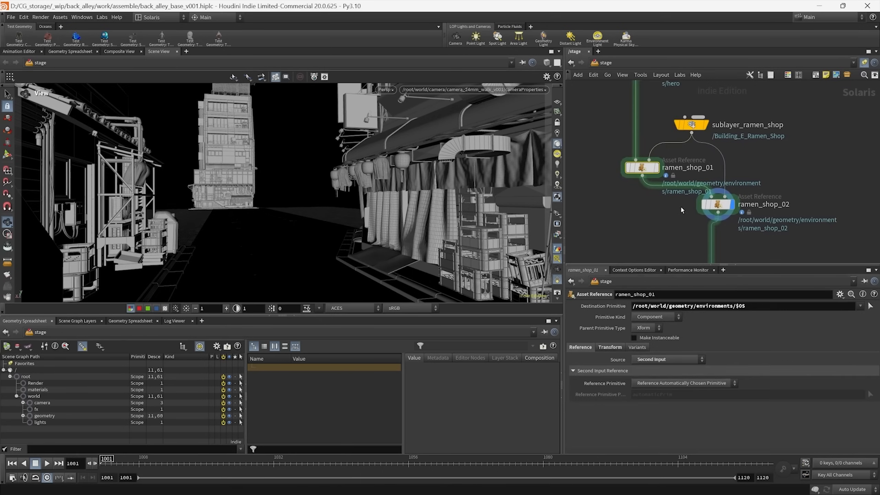
# - Make the office_building_02 asset reference the displayed node
pyautogui.scroll(-2, 658, 190)
pyautogui.moveTo(667, 232); pyautogui.dragTo(644, 205, button='middle')
pyautogui.scroll(1, 679, 213)
pyautogui.scroll(1, 669, 207)
pyautogui.moveTo(717, 237); pyautogui.dragTo(713, 199, button='middle')
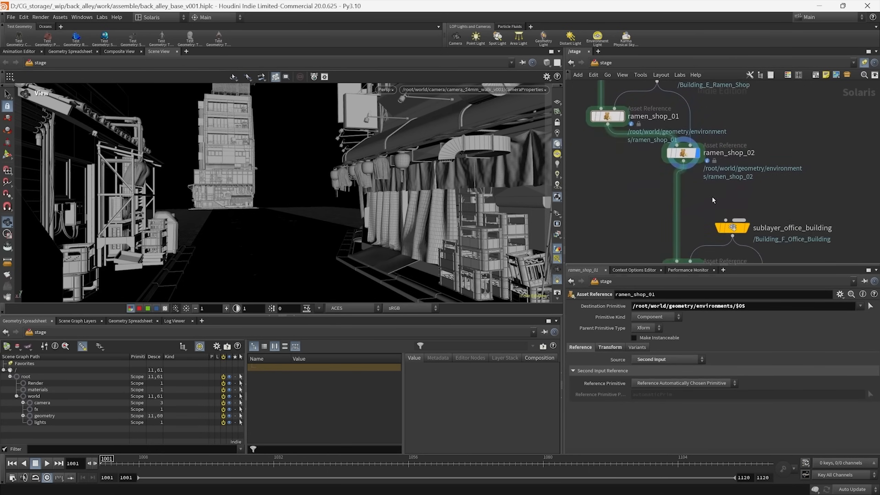
pyautogui.scroll(-2, 655, 216)
pyautogui.moveTo(655, 215); pyautogui.dragTo(652, 150, button='middle')
pyautogui.scroll(2, 751, 233)
pyautogui.click(723, 196)
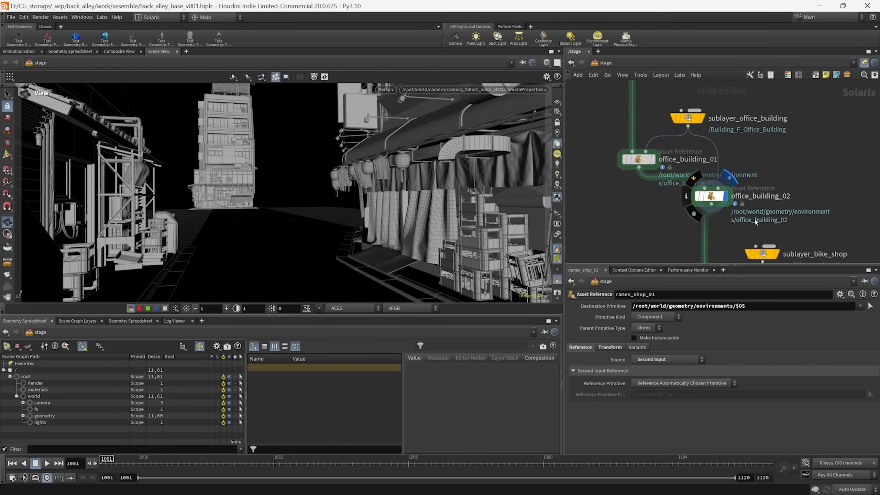
# - Select the PROPS null below the bike shop references and make it the displayed node
pyautogui.moveTo(681, 232); pyautogui.dragTo(660, 148, button='middle')
pyautogui.moveTo(711, 258); pyautogui.dragTo(667, 220, button='middle')
pyautogui.click(725, 183)
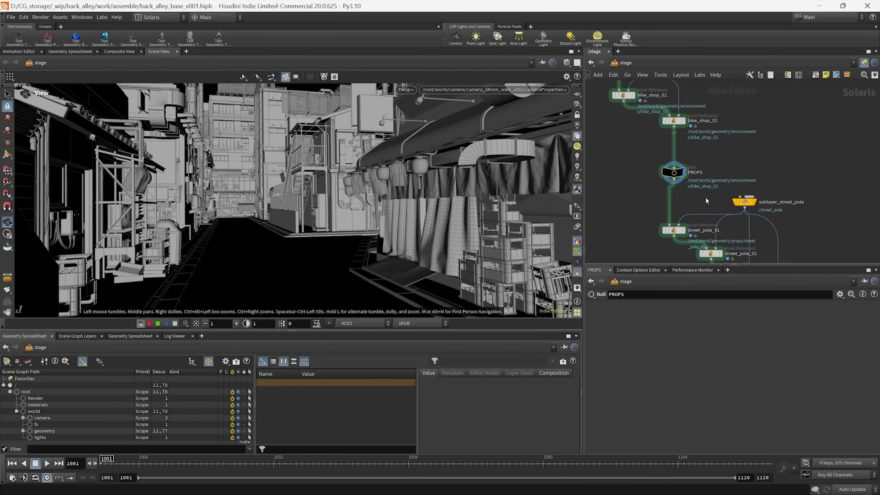
# - Make the street_pole_04 reference the displayed node, followed by the bike_single_07 reference, selecting each one
pyautogui.moveTo(703, 195); pyautogui.dragTo(673, 134, button='middle')
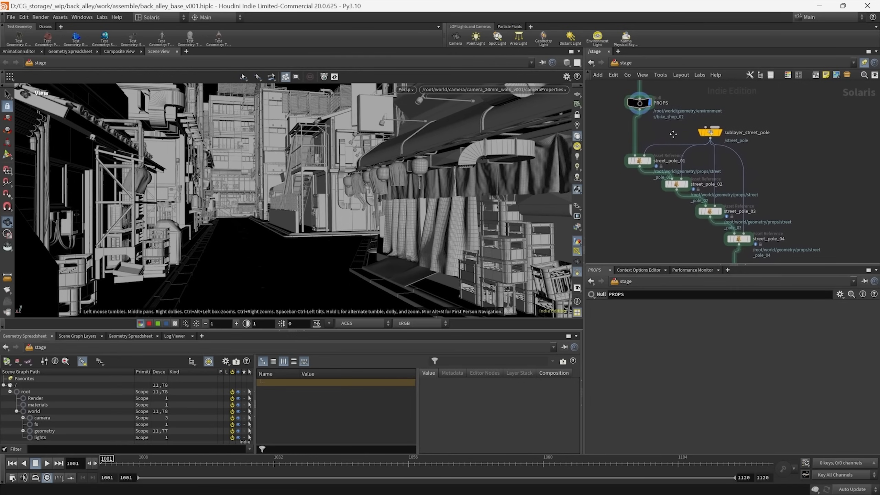
pyautogui.click(739, 239)
pyautogui.moveTo(679, 238); pyautogui.dragTo(632, 69, button='middle')
pyautogui.moveTo(708, 189); pyautogui.dragTo(648, 201, button='middle')
pyautogui.scroll(3, 749, 229)
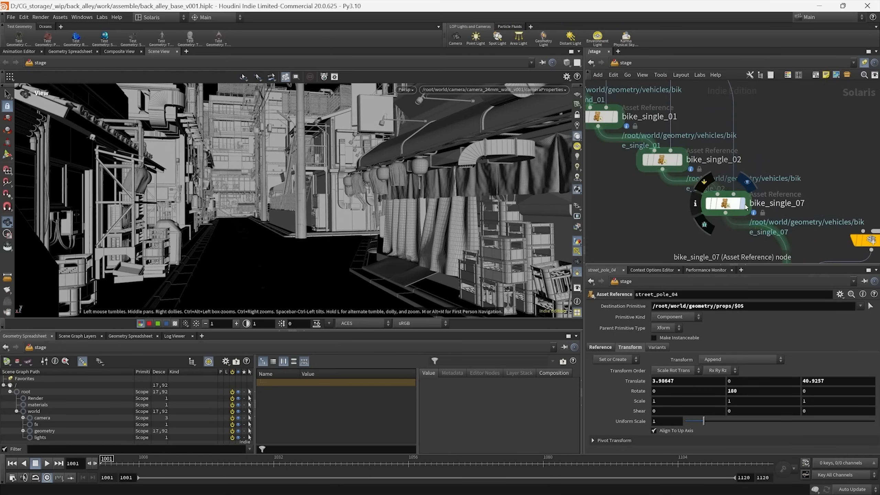
pyautogui.click(746, 207)
pyautogui.moveTo(672, 246); pyautogui.dragTo(757, 200)
# - Select the streetprop_barrier_01 asset reference and make it the displayed node
pyautogui.moveTo(769, 225); pyautogui.dragTo(729, 100, button='middle')
pyautogui.moveTo(814, 205); pyautogui.dragTo(734, 197, button='middle')
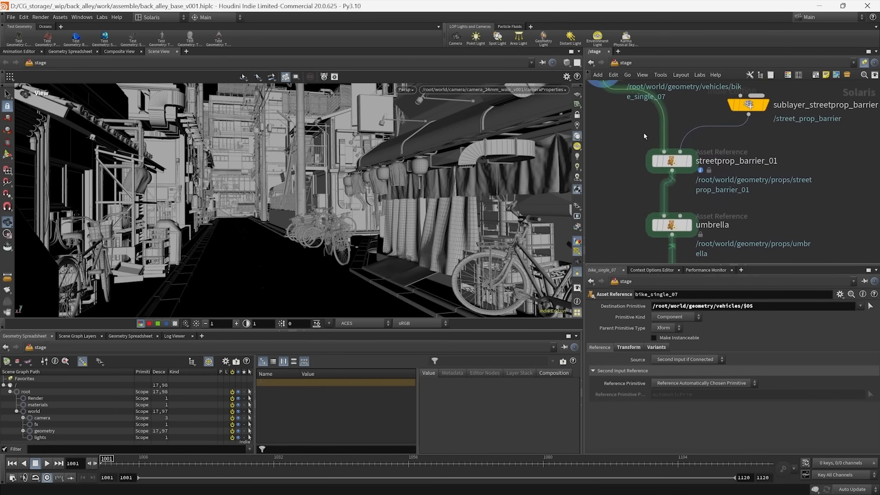
pyautogui.click(689, 163)
pyautogui.click(671, 161)
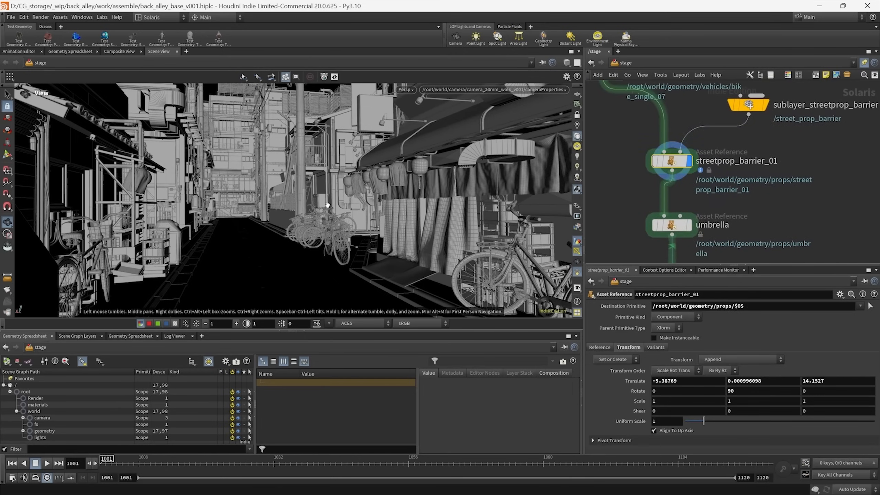
# - Inspect the street barrier up close in the viewport, and return the view to the camera_24mm_walk_v001 camera
pyautogui.press('f')
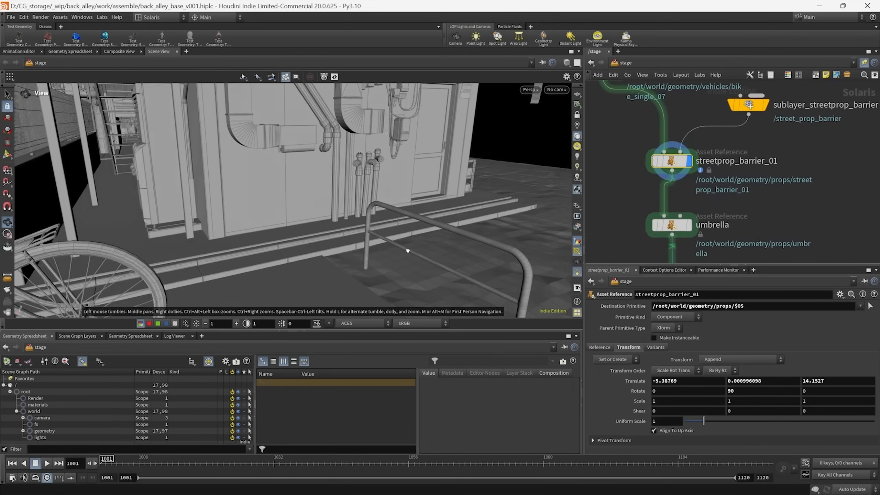
pyautogui.moveTo(407, 250); pyautogui.dragTo(392, 198)
pyautogui.click(557, 90)
pyautogui.click(566, 102)
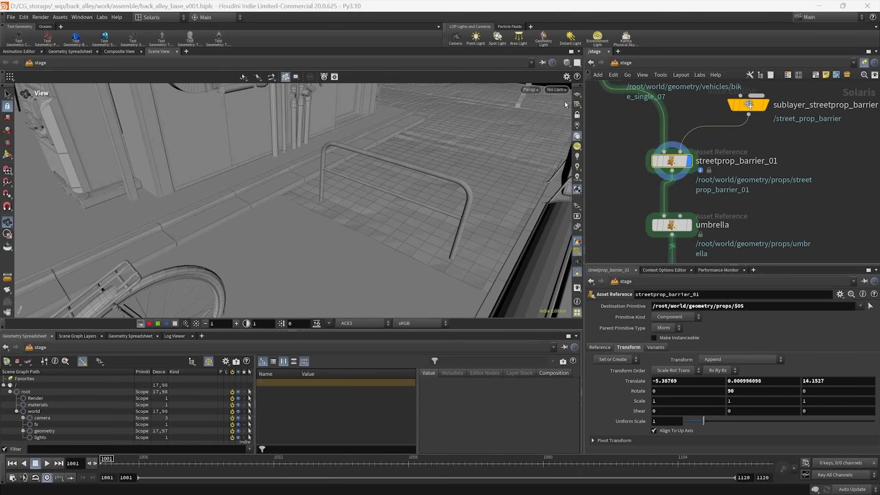
# - Select and display the umbrella asset reference, and set the viewport back to the camera_24mm_walk_v001 camera after looking around
pyautogui.moveTo(672, 248); pyautogui.dragTo(680, 221, button='middle')
pyautogui.click(698, 207)
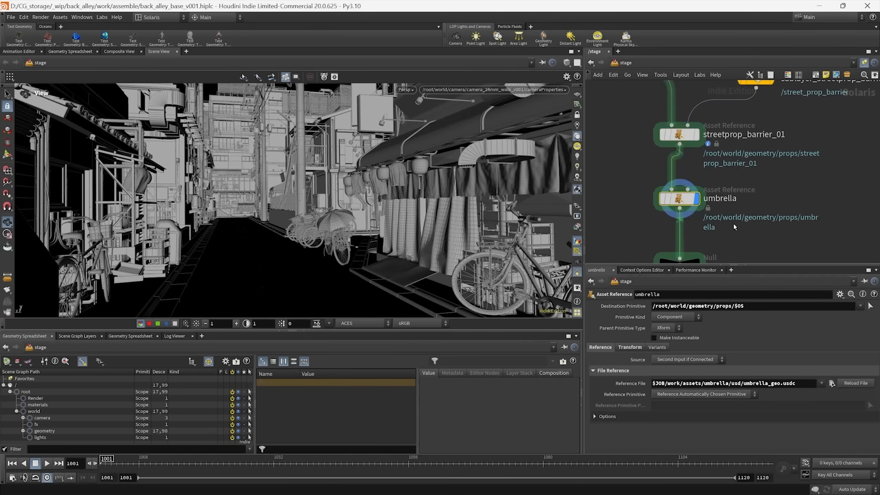
pyautogui.moveTo(298, 244); pyautogui.dragTo(571, 213)
pyautogui.scroll(-2, 756, 207)
pyautogui.moveTo(756, 206); pyautogui.dragTo(677, 158, button='middle')
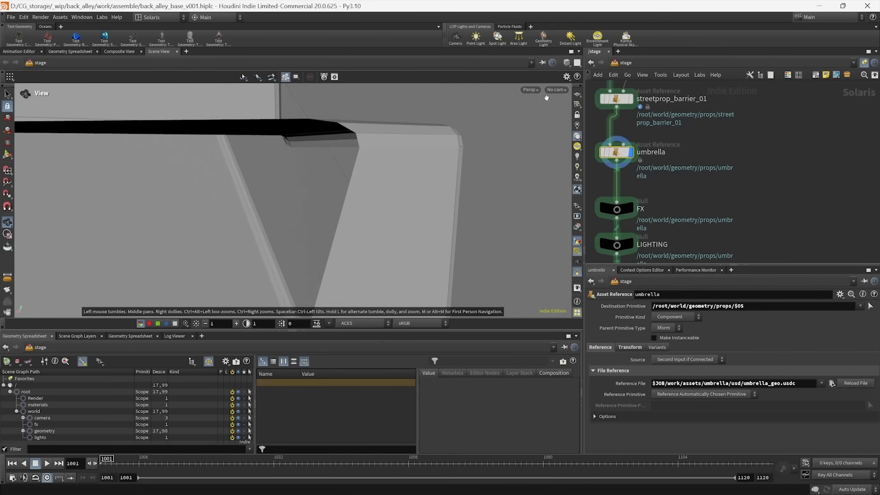
pyautogui.click(556, 90)
pyautogui.click(574, 99)
# - Select the FX null below the umbrella reference and the LIGHTING null that follows it
pyautogui.scroll(-3, 731, 218)
pyautogui.moveTo(730, 219); pyautogui.dragTo(717, 169, button='middle')
pyautogui.scroll(-1, 743, 159)
pyautogui.moveTo(689, 220); pyautogui.dragTo(703, 182, button='middle')
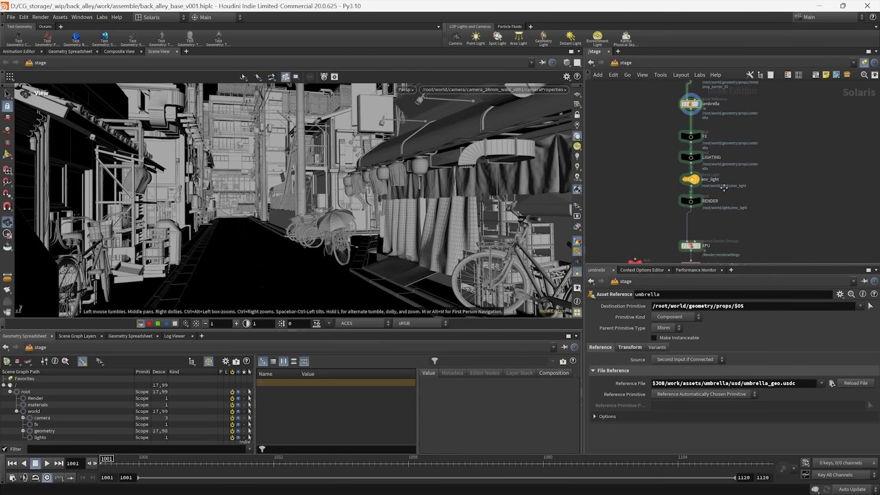
pyautogui.scroll(3, 717, 145)
pyautogui.click(664, 131)
pyautogui.moveTo(612, 150); pyautogui.dragTo(649, 177, button='middle')
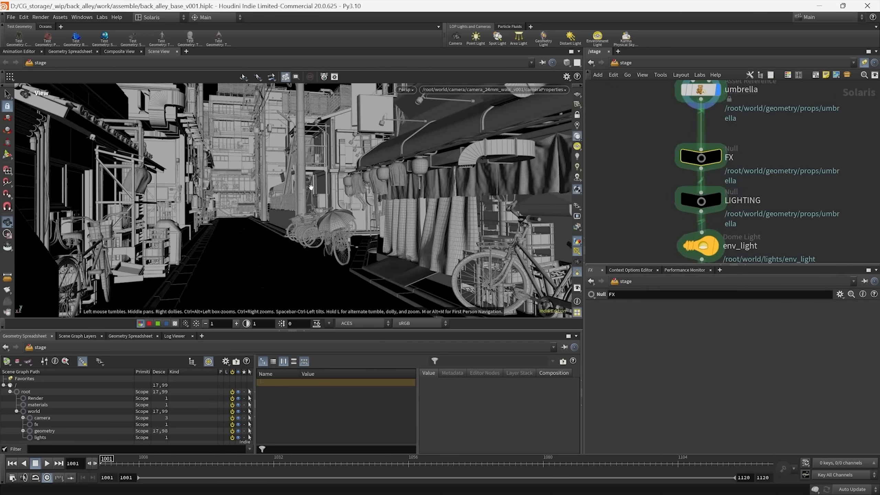
pyautogui.moveTo(809, 225); pyautogui.dragTo(791, 190, button='middle')
pyautogui.click(688, 166)
# - Select the env_light dome light and examine its base properties, including the exposure and HDRI texture
pyautogui.moveTo(705, 216); pyautogui.dragTo(698, 171, button='middle')
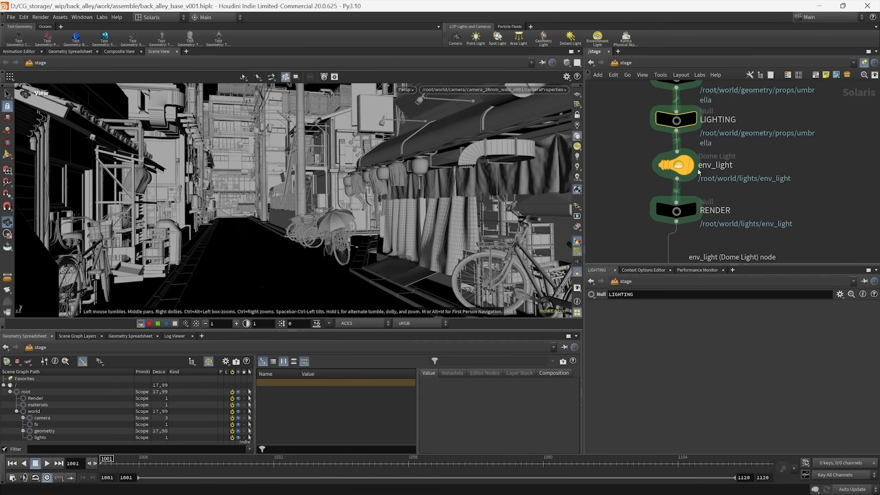
pyautogui.moveTo(696, 169)
pyautogui.click(675, 165)
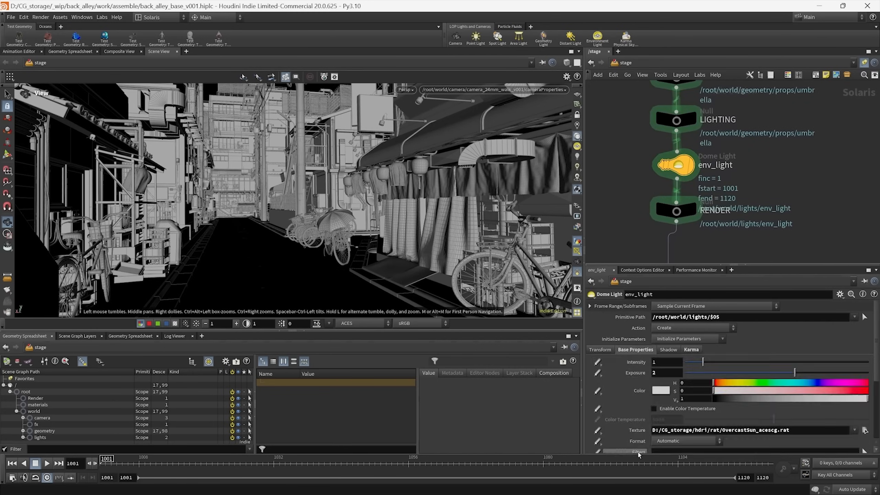
pyautogui.scroll(-3, 630, 430)
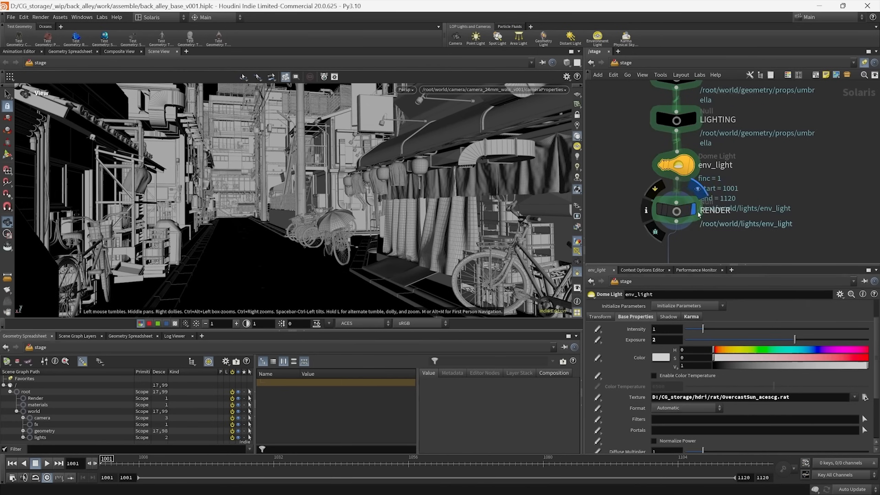
# - Select and display the RENDER null, followed by the XPU Karma Render Settings node below it
pyautogui.moveTo(744, 245); pyautogui.dragTo(646, 204)
pyautogui.scroll(-5, 663, 174)
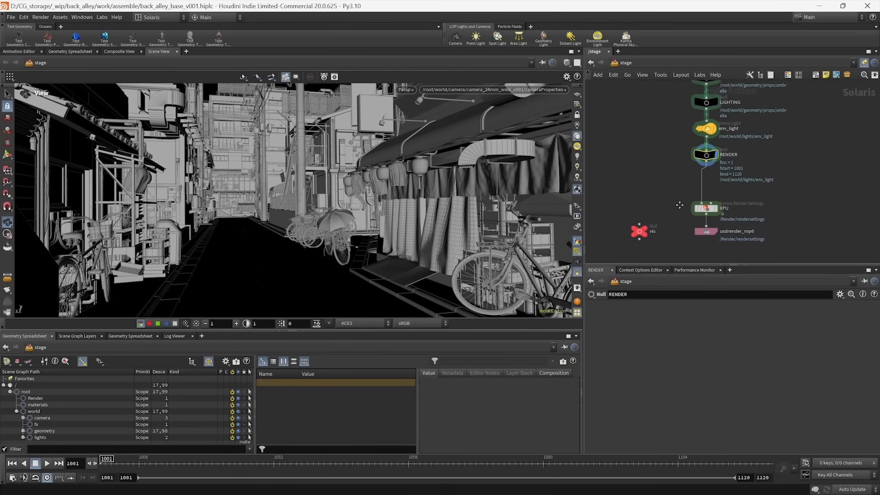
pyautogui.scroll(4, 710, 221)
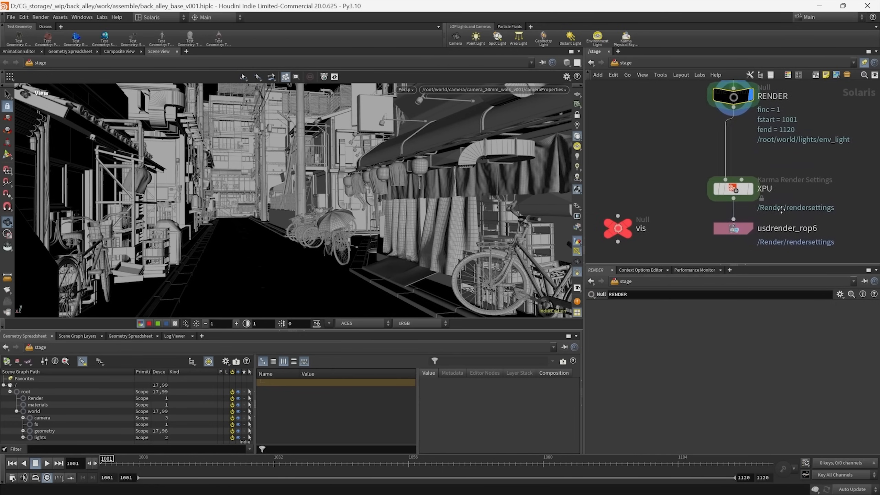
pyautogui.click(734, 185)
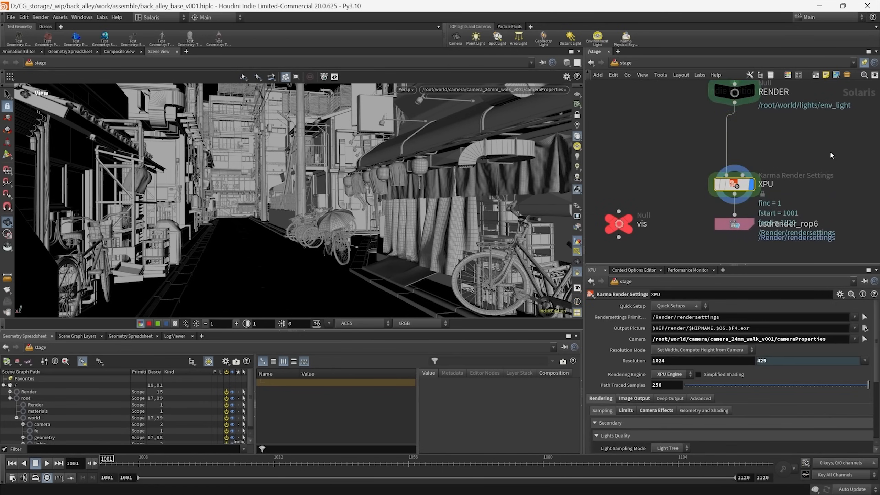
pyautogui.moveTo(680, 170); pyautogui.dragTo(675, 184, button='middle')
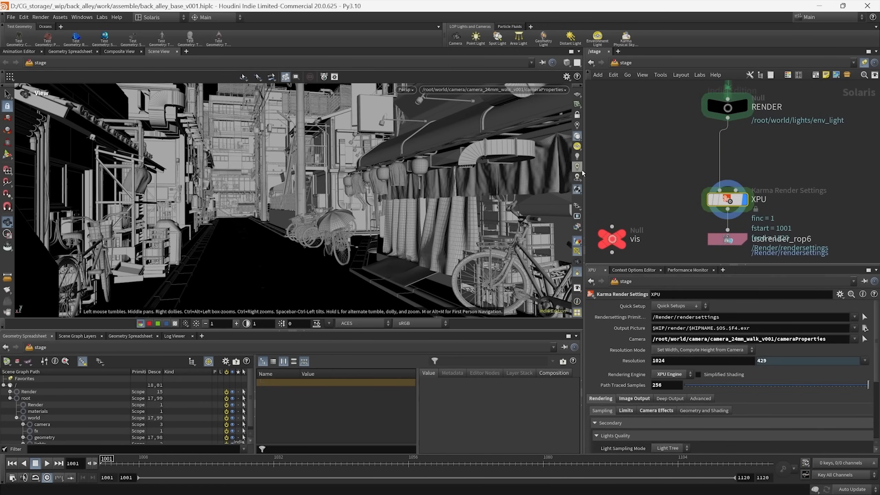
# - Widen the viewport, review the XPU render settings, and switch the viewport renderer to Karma XPU
pyautogui.moveTo(585, 169); pyautogui.dragTo(607, 169)
pyautogui.scroll(-3, 638, 348)
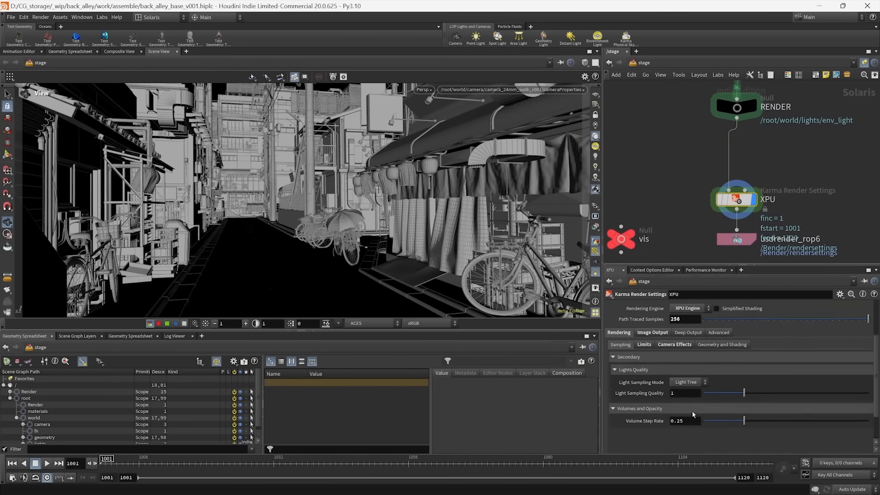
pyautogui.scroll(2, 639, 349)
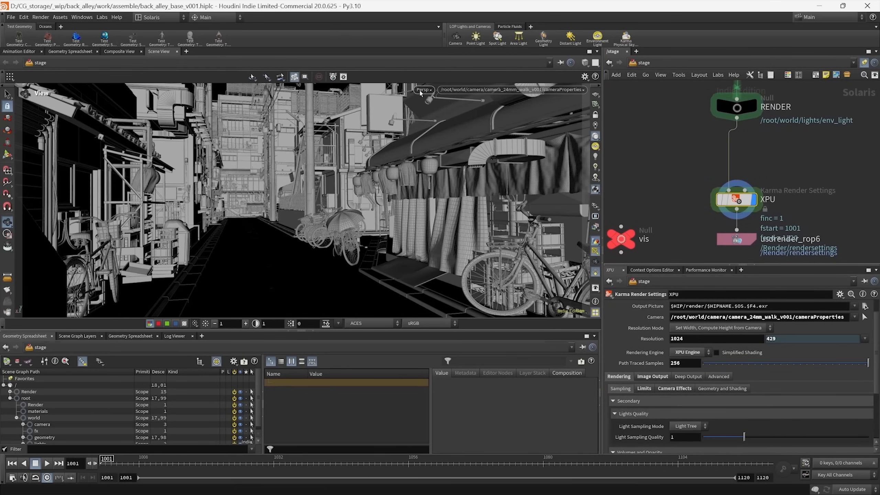
pyautogui.click(423, 90)
pyautogui.click(424, 139)
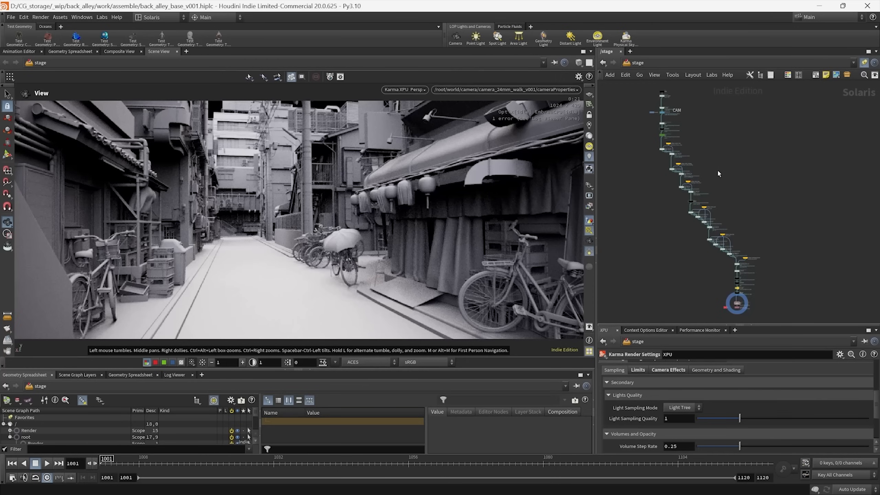
# - Review the node chain from the scopes to the props, and select sublayer_tokyo_bike to examine how it feeds the bike references
pyautogui.scroll(5, 674, 90)
pyautogui.moveTo(709, 141); pyautogui.dragTo(749, 147, button='middle')
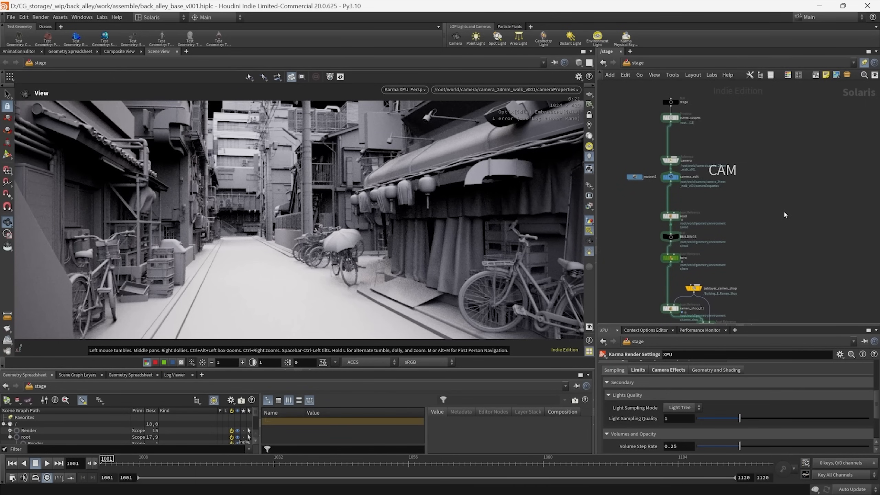
pyautogui.moveTo(785, 215); pyautogui.dragTo(753, 133, button='middle')
pyautogui.moveTo(801, 279); pyautogui.dragTo(734, 123, button='middle')
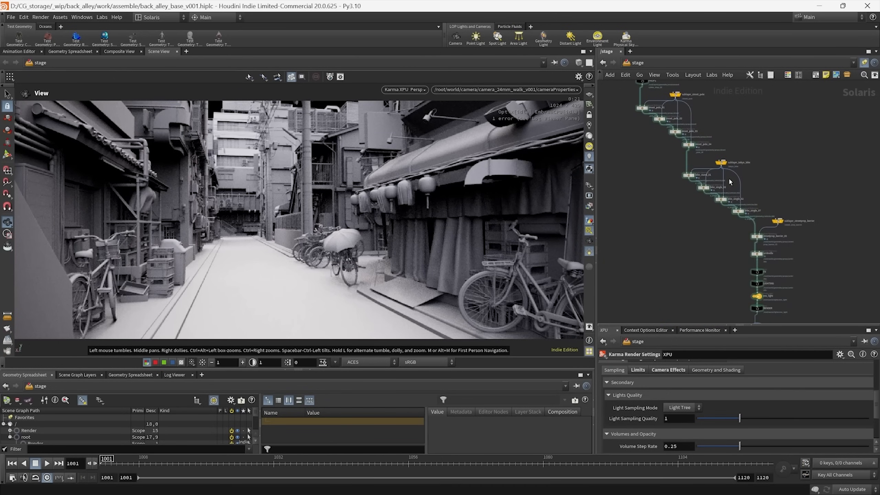
pyautogui.scroll(5, 729, 179)
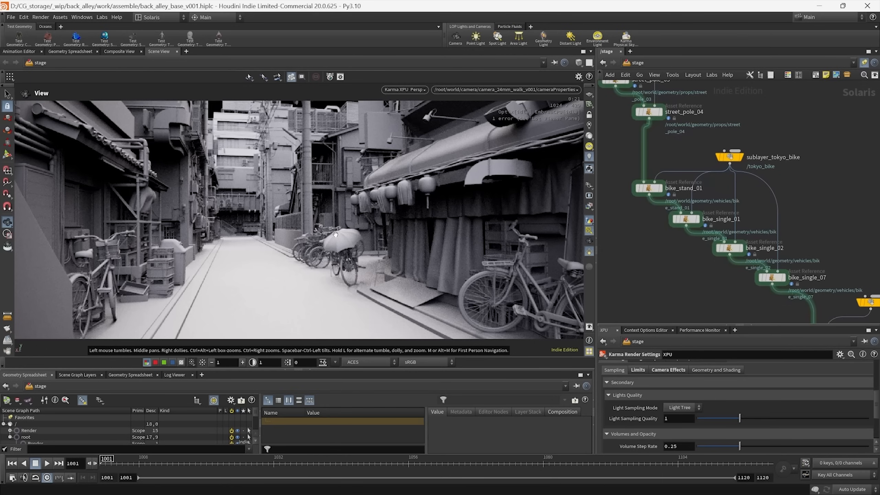
pyautogui.scroll(3, 701, 147)
pyautogui.moveTo(701, 148); pyautogui.dragTo(684, 141, button='middle')
pyautogui.moveTo(713, 132); pyautogui.dragTo(754, 163)
pyautogui.moveTo(811, 201); pyautogui.dragTo(800, 185, button='middle')
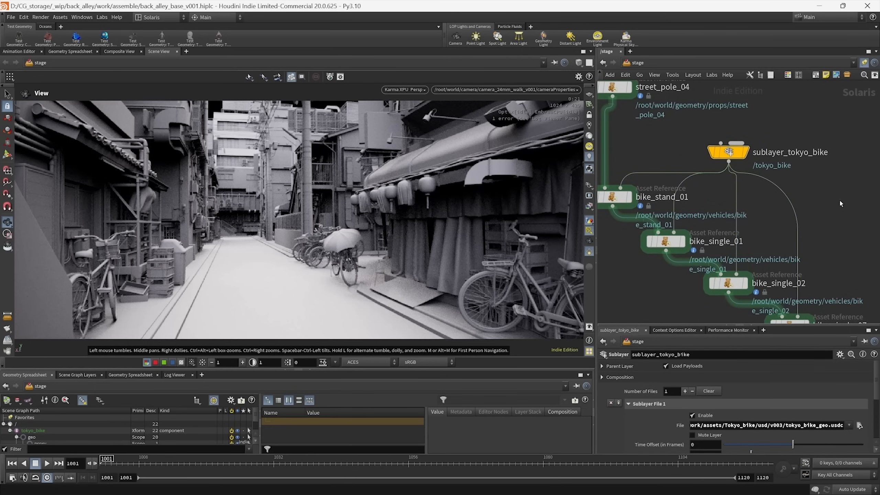
pyautogui.press('h')
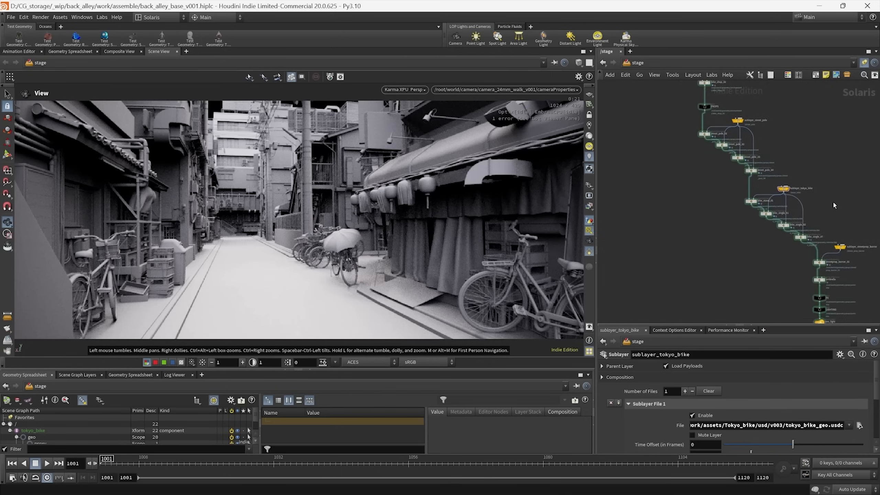
pyautogui.moveTo(833, 204); pyautogui.dragTo(828, 284, button='middle')
pyautogui.moveTo(692, 120); pyautogui.dragTo(710, 183, button='middle')
pyautogui.moveTo(765, 251); pyautogui.dragTo(715, 124, button='middle')
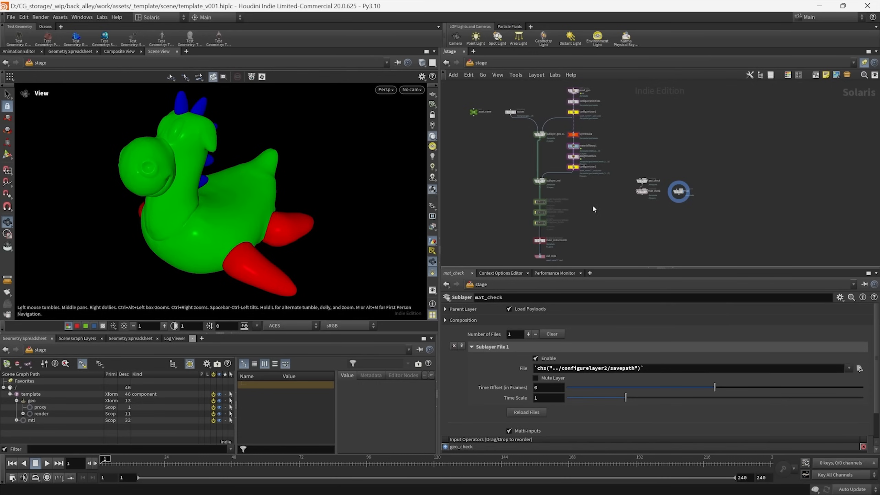
# - Select the asset_name null in the template_v001 scene and check what its Asset Name expression evaluates to
pyautogui.moveTo(593, 205); pyautogui.dragTo(700, 239, button='middle')
pyautogui.scroll(7, 593, 152)
pyautogui.moveTo(586, 182); pyautogui.dragTo(611, 193, button='middle')
pyautogui.click(525, 168)
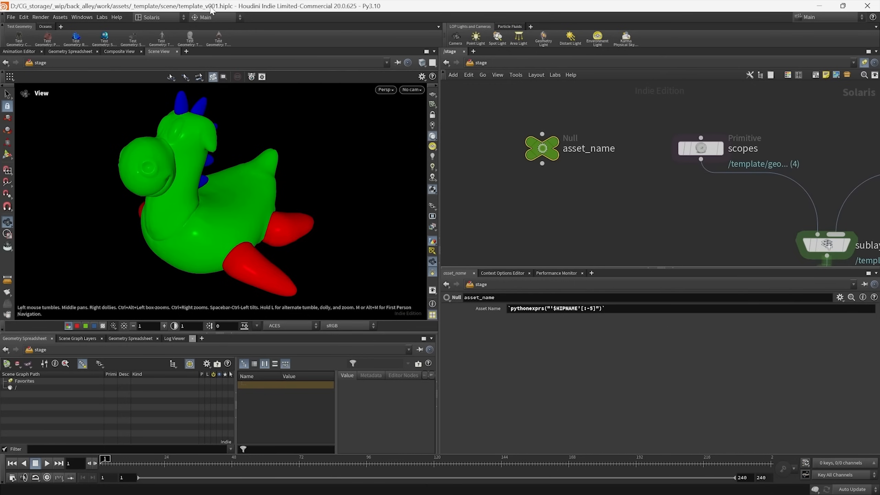
pyautogui.click(486, 310)
pyautogui.click(492, 310)
# - Select the scopes primitive node and examine its geo, mtl, render and proxy primitive paths
pyautogui.scroll(-3, 544, 152)
pyautogui.moveTo(658, 158); pyautogui.dragTo(601, 177, button='middle')
pyautogui.scroll(3, 617, 153)
pyautogui.scroll(-1, 616, 149)
pyautogui.moveTo(616, 149); pyautogui.dragTo(626, 136, button='middle')
pyautogui.moveTo(617, 128); pyautogui.dragTo(562, 171)
pyautogui.moveTo(536, 212)
pyautogui.mouseDown(button='middle')
pyautogui.moveTo(562, 199)
pyautogui.moveTo(538, 217)
pyautogui.mouseUp(button='middle')
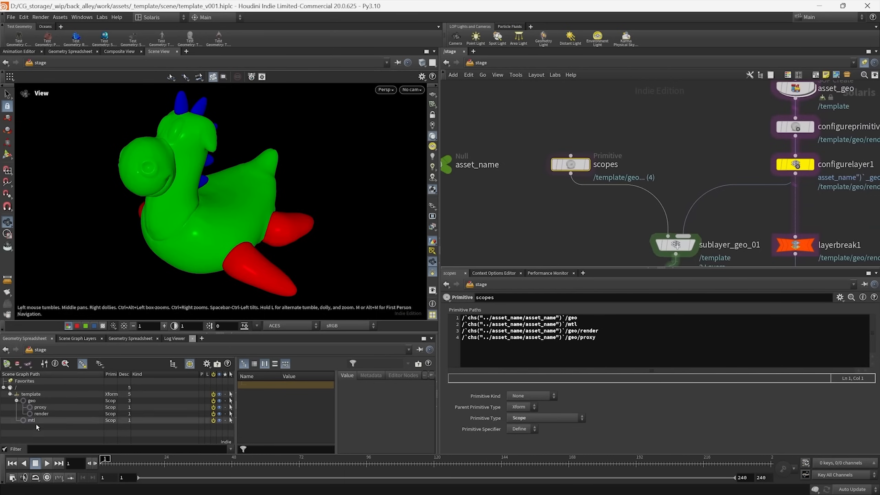
# - Select the asset_geo, configureprimitive1 and configurelayer1 nodes together as the geometry layer's branch
pyautogui.moveTo(561, 231); pyautogui.dragTo(486, 213, button='middle')
pyautogui.moveTo(611, 126); pyautogui.dragTo(529, 135, button='middle')
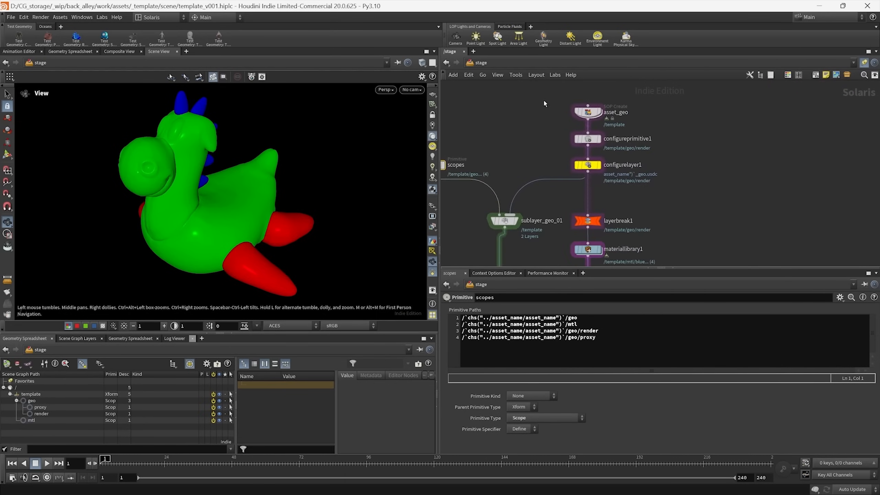
pyautogui.moveTo(543, 99); pyautogui.dragTo(669, 187)
pyautogui.scroll(-2, 668, 188)
pyautogui.scroll(3, 649, 188)
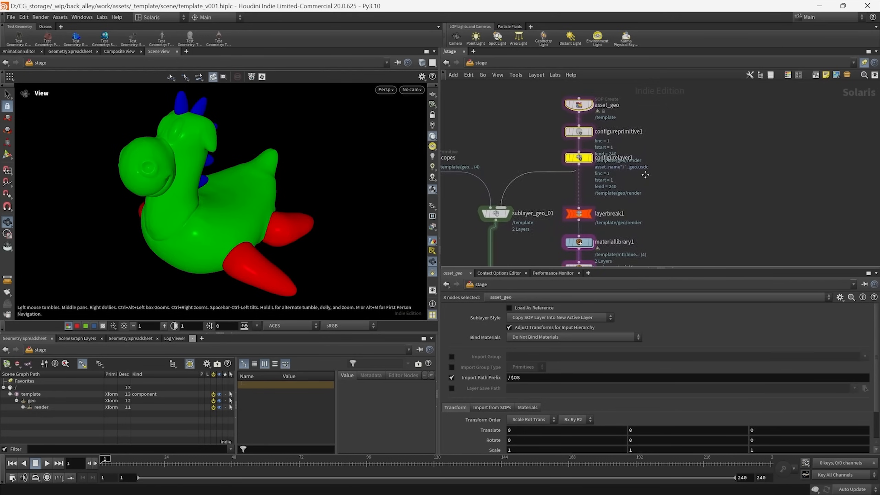
pyautogui.scroll(-3, 649, 212)
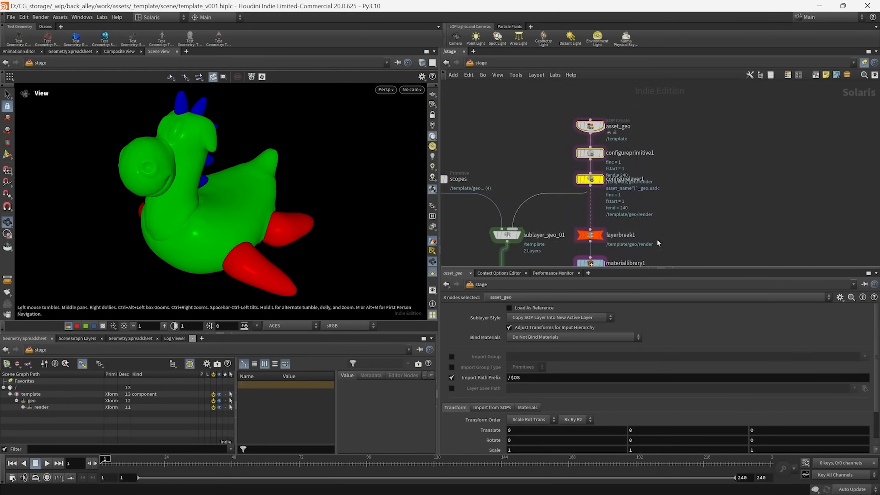
# - Select the material layer's nodes together: layerbreak1, materiallibrary1, assignmaterial1 and configurelayer2
pyautogui.moveTo(649, 212); pyautogui.dragTo(648, 121, button='middle')
pyautogui.moveTo(671, 125); pyautogui.dragTo(558, 241)
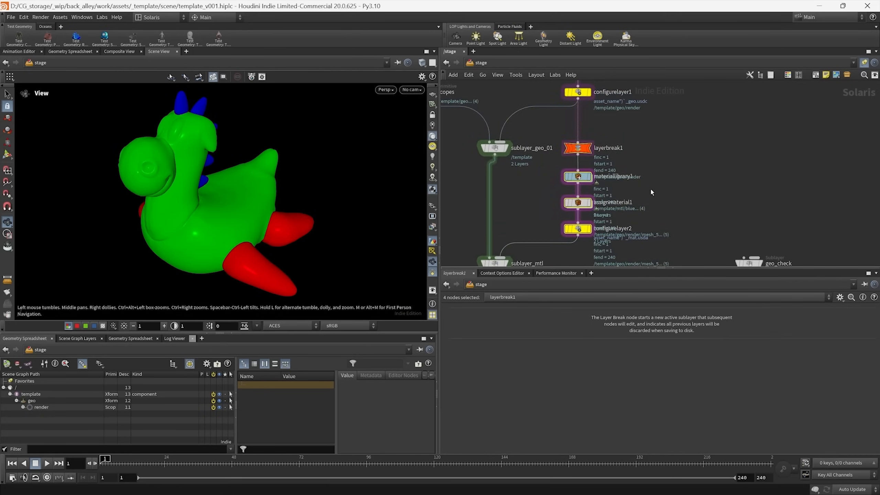
pyautogui.moveTo(668, 166); pyautogui.dragTo(686, 174, button='middle')
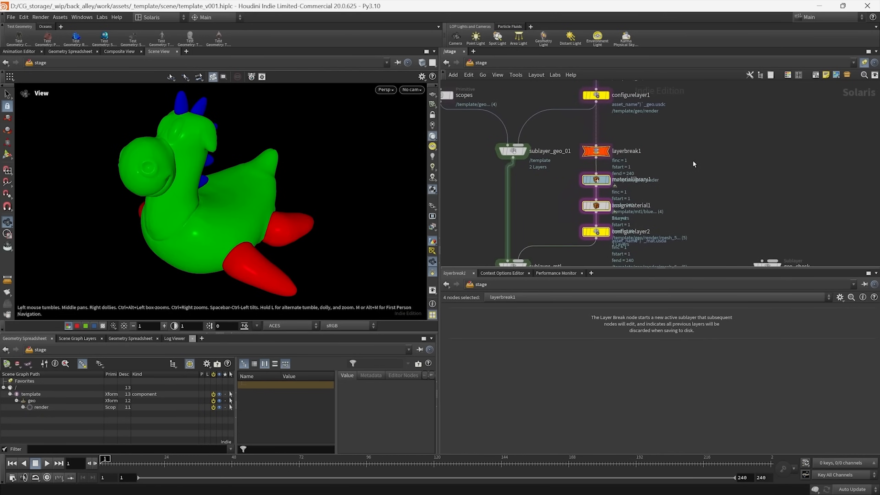
# - Select the whole branch of geometry and material nodes from asset_geo down to configurelayer2
pyautogui.scroll(-4, 695, 162)
pyautogui.moveTo(575, 108); pyautogui.dragTo(633, 244)
pyautogui.scroll(4, 600, 236)
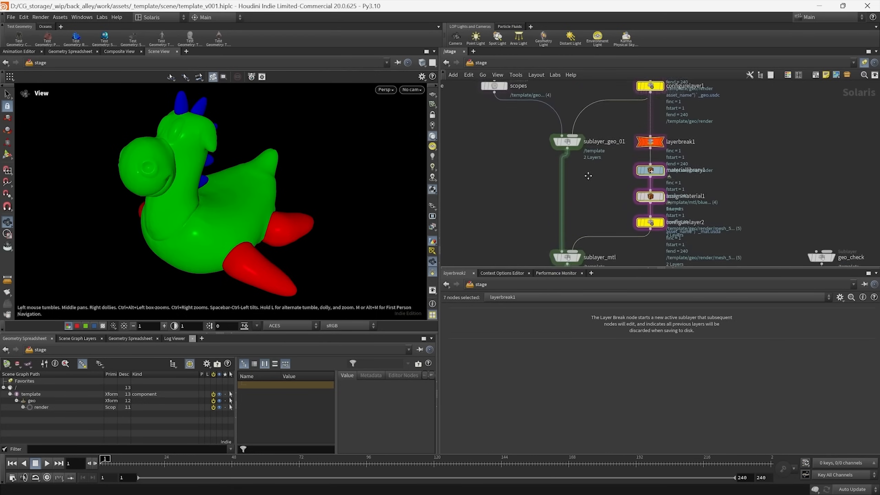
# - Select the sublayer_geo_01 node and examine its settings and input operators
pyautogui.click(561, 154)
pyautogui.moveTo(510, 229); pyautogui.dragTo(514, 189, button='middle')
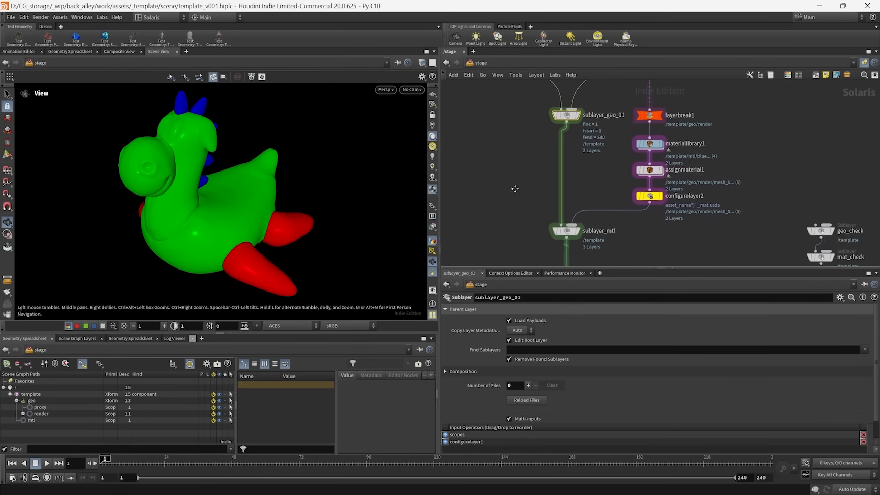
# - Select the sublayer_mtl node, then the scopes node, and examine its primitive paths for geo, mtl, render and proxy
pyautogui.moveTo(506, 199); pyautogui.dragTo(586, 243)
pyautogui.moveTo(506, 175); pyautogui.dragTo(524, 201, button='middle')
pyautogui.scroll(-1, 524, 201)
pyautogui.click(511, 104)
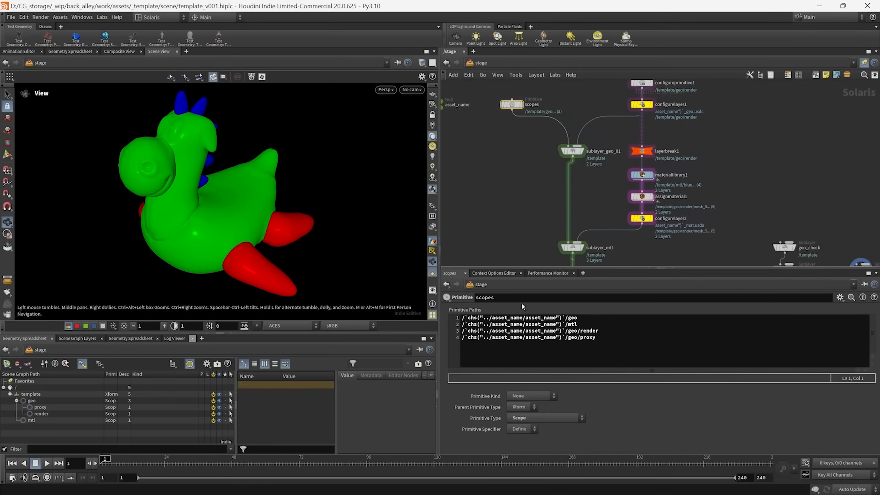
# - Select the diffuse_limits, reflection_limits and refraction_limits nodes together and examine the Limits settings of refraction_limits
pyautogui.moveTo(672, 243); pyautogui.dragTo(639, 131, button='middle')
pyautogui.scroll(4, 608, 187)
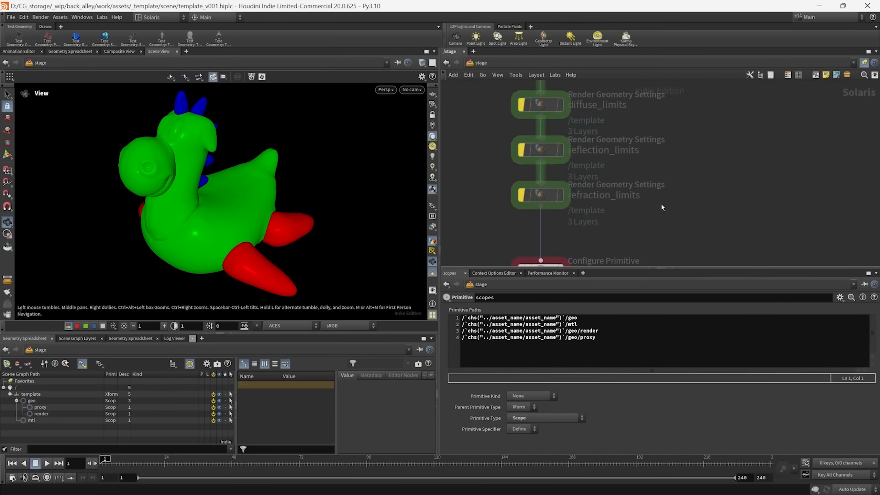
pyautogui.moveTo(662, 204); pyautogui.dragTo(642, 225, button='middle')
pyautogui.scroll(-1, 624, 205)
pyautogui.moveTo(482, 101); pyautogui.dragTo(654, 235)
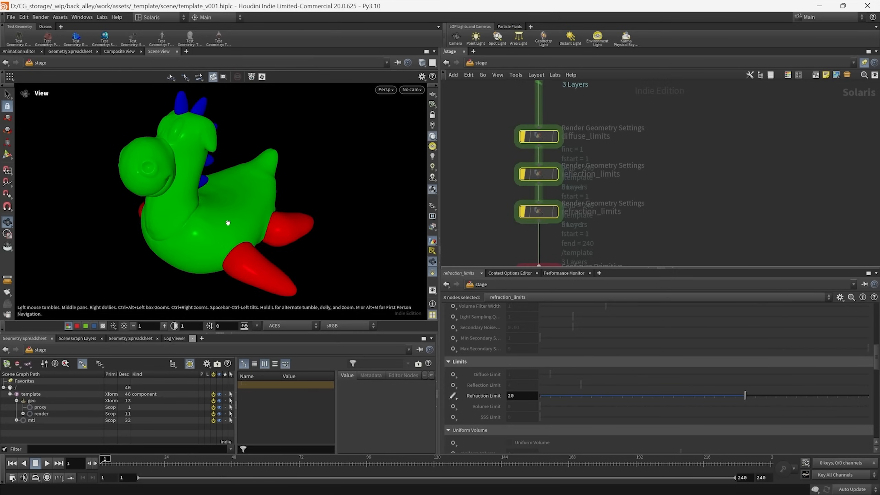
pyautogui.click(700, 217)
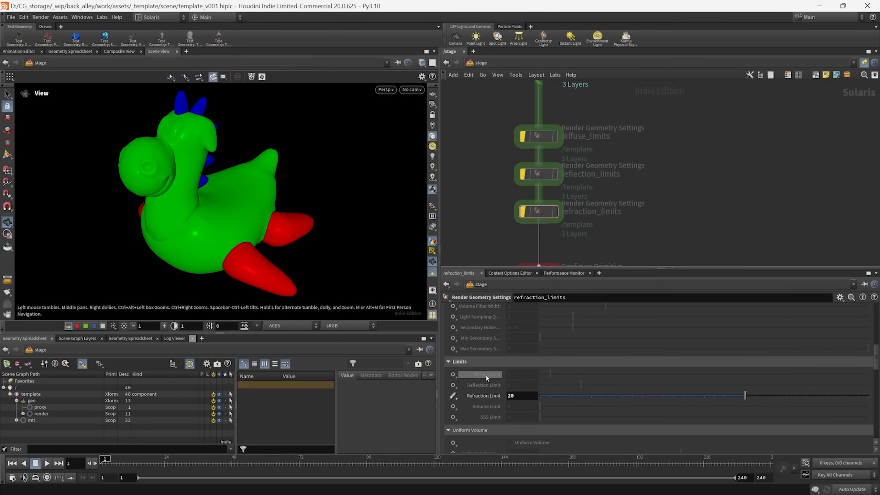
pyautogui.moveTo(487, 377)
pyautogui.moveTo(626, 241); pyautogui.dragTo(635, 240, button='middle')
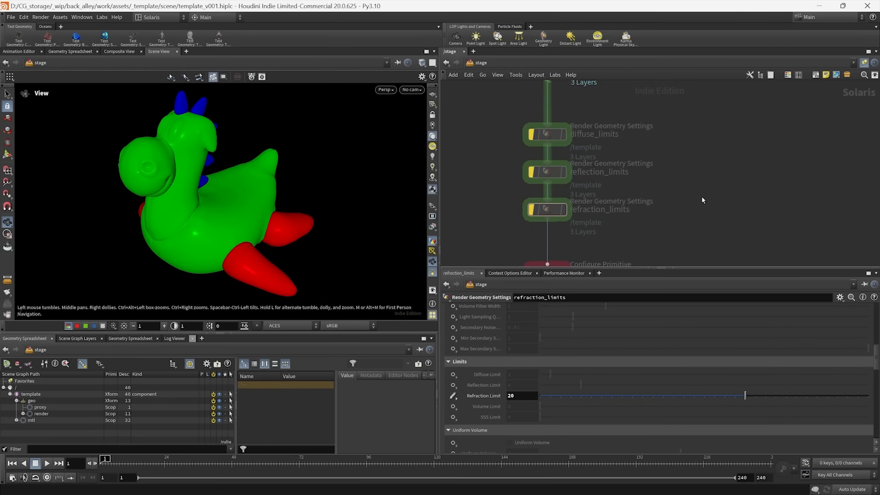
# - Select the make_instanceable node and examine its target primitive, Instanceable and Kind settings
pyautogui.scroll(-2, 643, 186)
pyautogui.moveTo(644, 186); pyautogui.dragTo(651, 223, button='middle')
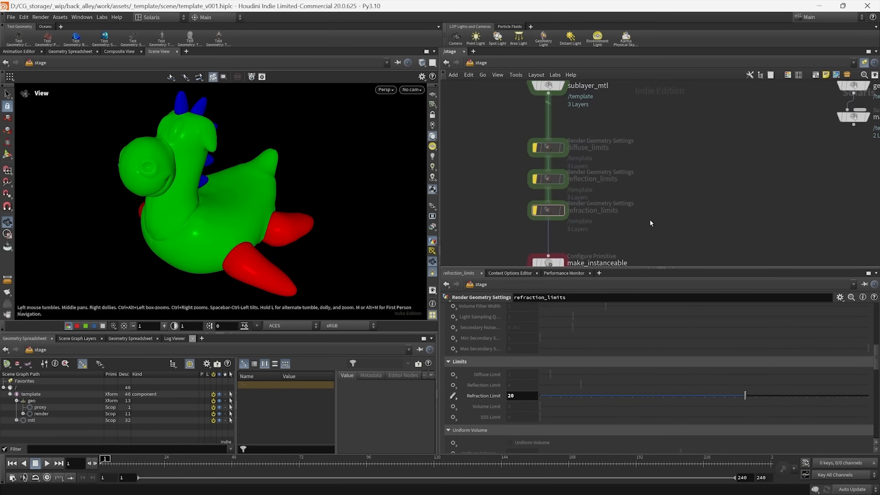
pyautogui.moveTo(619, 218); pyautogui.dragTo(625, 161, button='middle')
pyautogui.scroll(1, 623, 161)
pyautogui.click(532, 199)
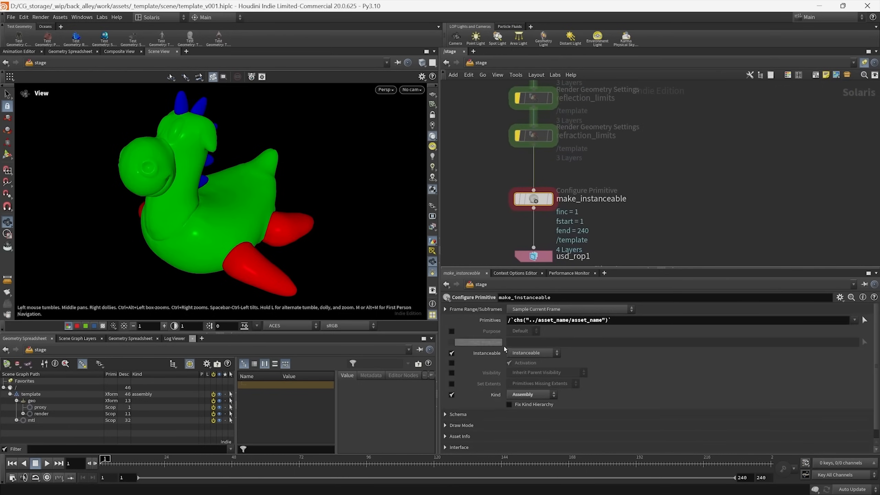
pyautogui.scroll(2, 589, 220)
pyautogui.moveTo(513, 188); pyautogui.dragTo(568, 208)
pyautogui.moveTo(626, 217); pyautogui.dragTo(645, 212, button='middle')
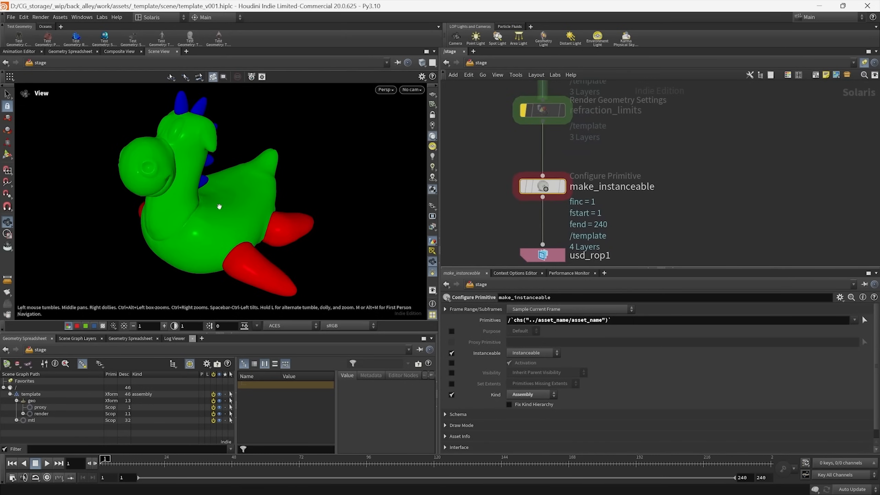
# - Select the usd_rop1 node at the end of the chain and examine its output file path
pyautogui.scroll(-6, 601, 213)
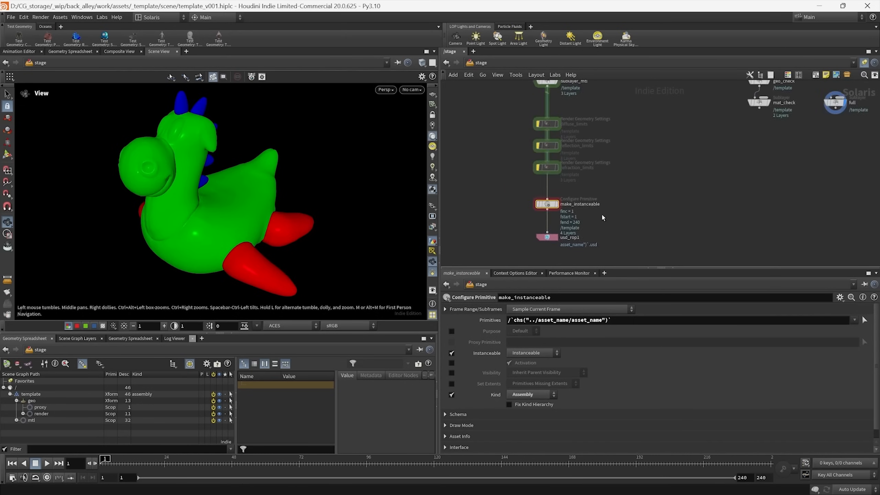
pyautogui.scroll(4, 574, 205)
pyautogui.click(537, 209)
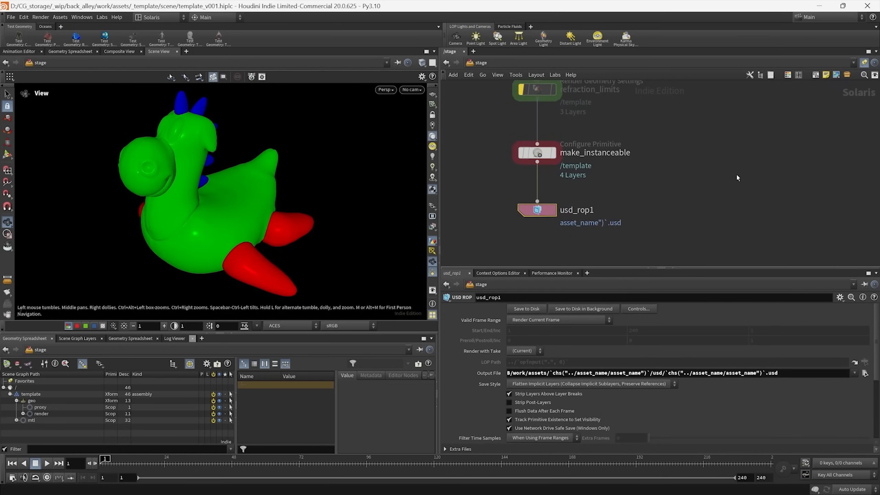
pyautogui.moveTo(694, 165); pyautogui.dragTo(653, 178, button='middle')
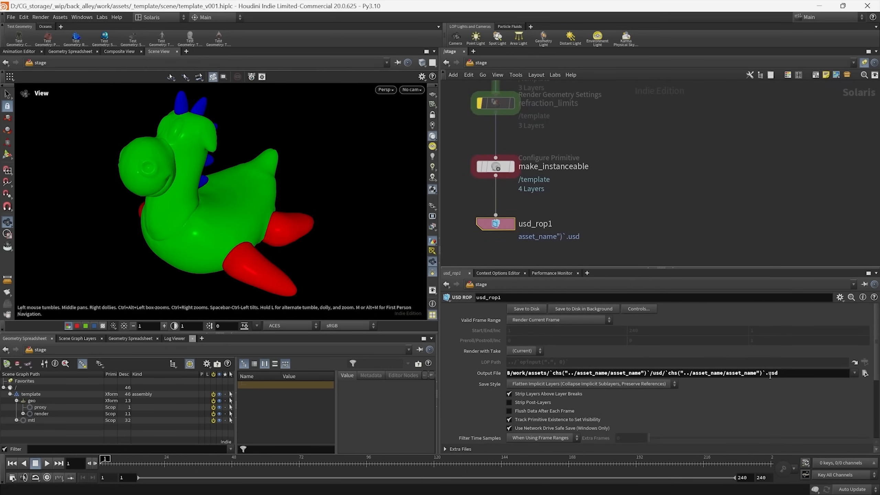
# - Select the configurelayer2 node and examine the save path of the material layer
pyautogui.scroll(-4, 639, 258)
pyautogui.moveTo(654, 170); pyautogui.dragTo(622, 247, button='middle')
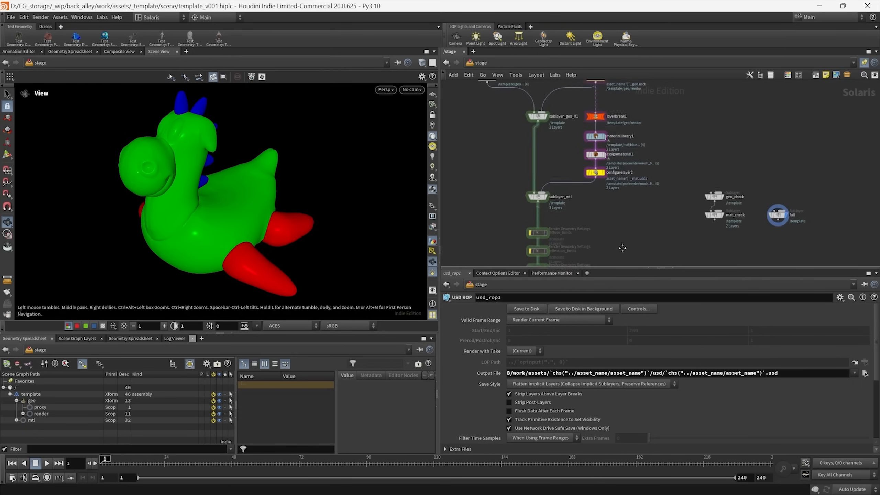
pyautogui.scroll(4, 600, 172)
pyautogui.click(596, 174)
pyautogui.moveTo(651, 207); pyautogui.dragTo(632, 226, button='middle')
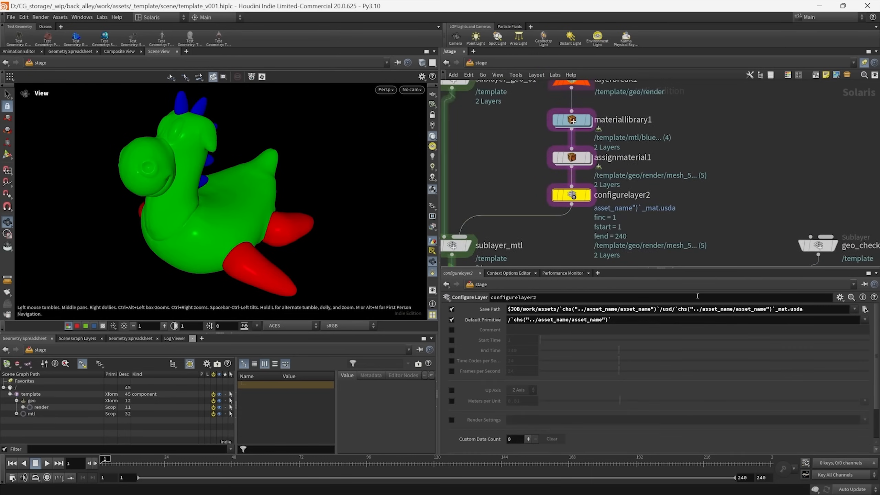
# - Select the configurelayer1 node and examine the save path of the geometry layer
pyautogui.moveTo(705, 136); pyautogui.dragTo(683, 230, button='middle')
pyautogui.scroll(-3, 683, 231)
pyautogui.scroll(-4, 662, 165)
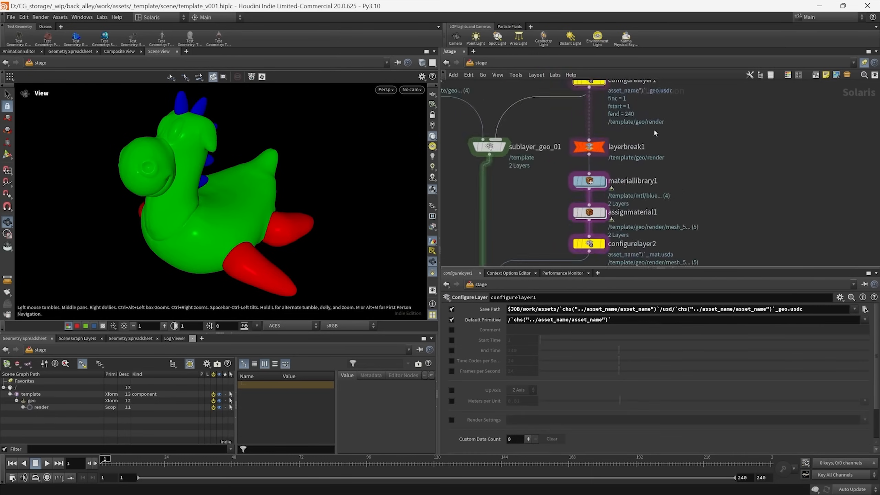
pyautogui.scroll(3, 636, 226)
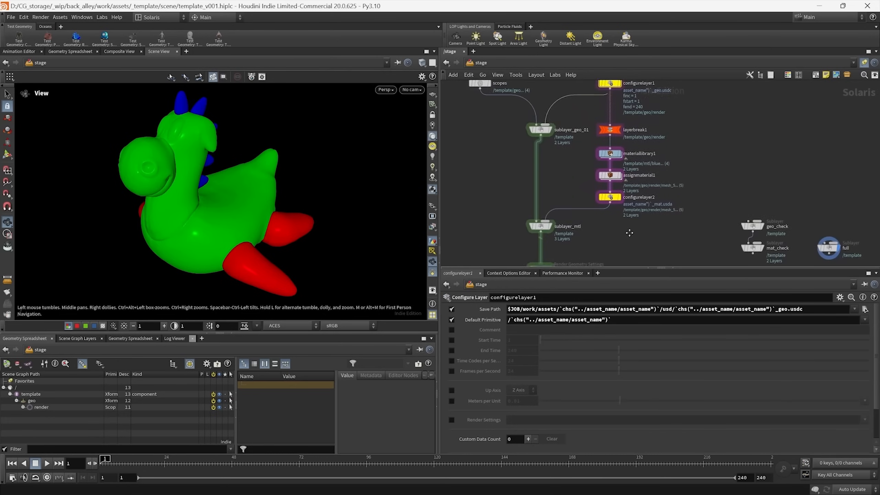
pyautogui.click(606, 178)
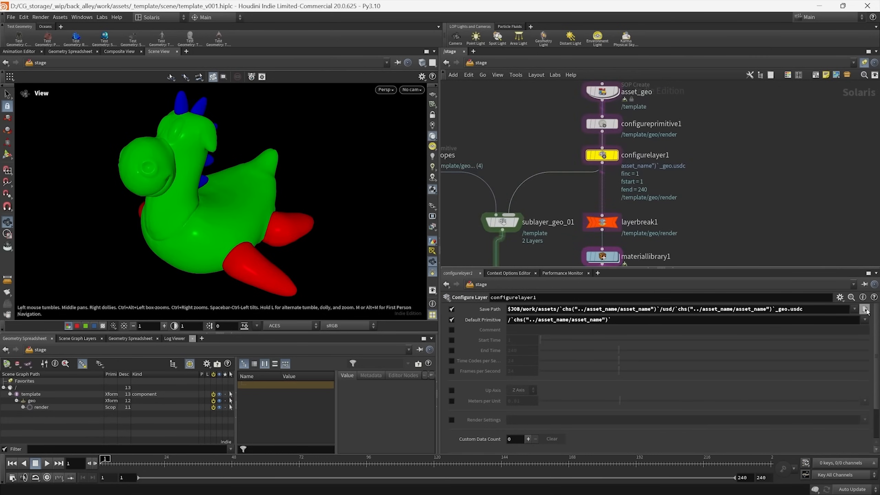
# - Browse the geometry layer's save folder to inspect template.usd, template_geo.usdc and template_mat.usda, and close the file chooser without accepting
pyautogui.click(865, 309)
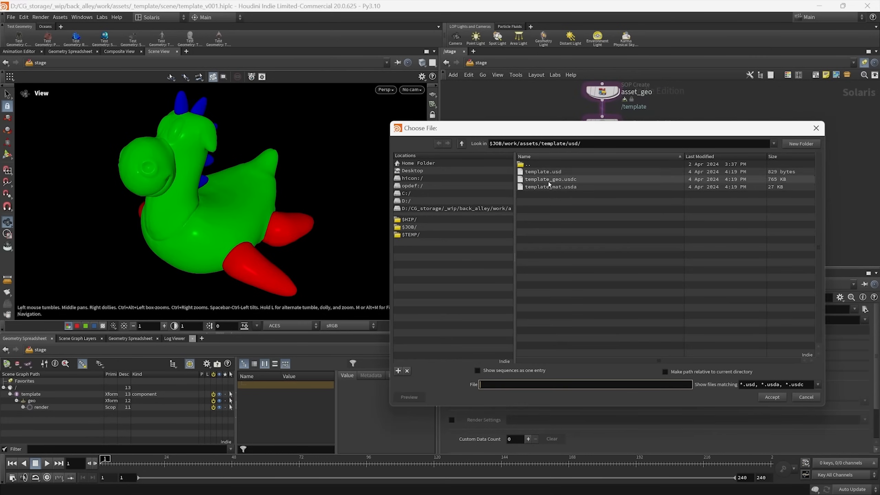
pyautogui.click(542, 172)
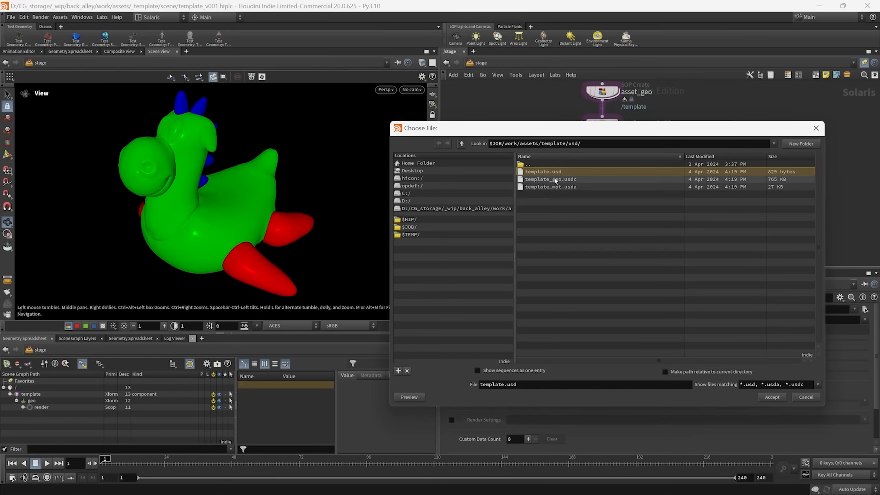
pyautogui.click(554, 180)
pyautogui.click(547, 188)
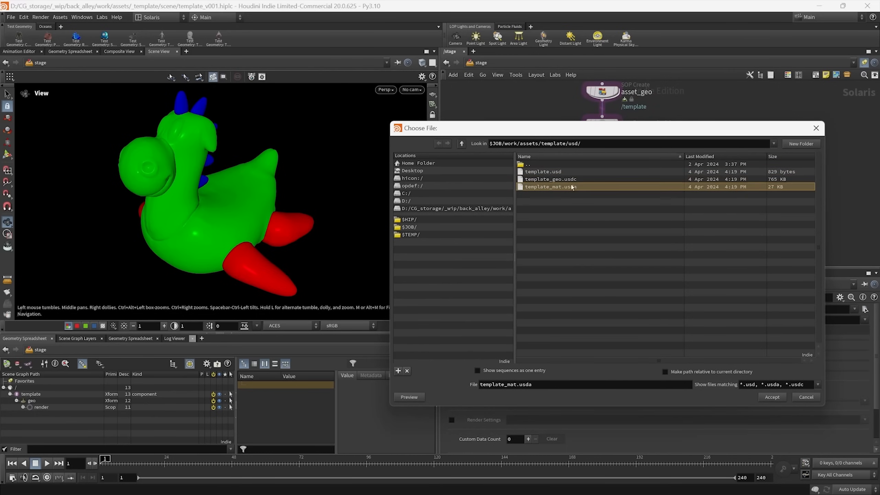
pyautogui.click(809, 398)
# - Select the sublayer node named full and examine the file it loads from usd_rop1
pyautogui.moveTo(726, 166); pyautogui.dragTo(683, 151, button='middle')
pyautogui.scroll(-5, 678, 225)
pyautogui.moveTo(675, 222); pyautogui.dragTo(600, 216, button='middle')
pyautogui.scroll(4, 667, 217)
pyautogui.scroll(3, 589, 215)
pyautogui.click(649, 187)
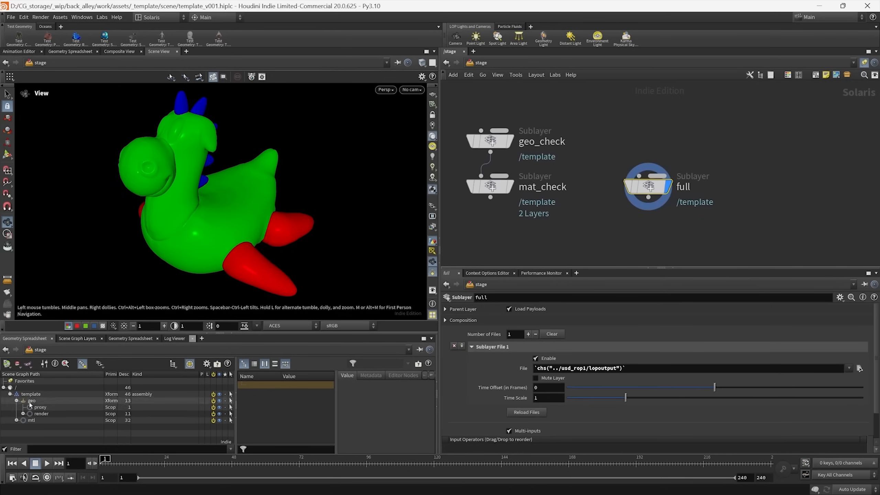
# - Expand the render and mtl scopes in the scene graph tree to inspect their meshes and materials, and collapse them again
pyautogui.click(23, 414)
pyautogui.scroll(-2, 56, 402)
pyautogui.scroll(2, 57, 400)
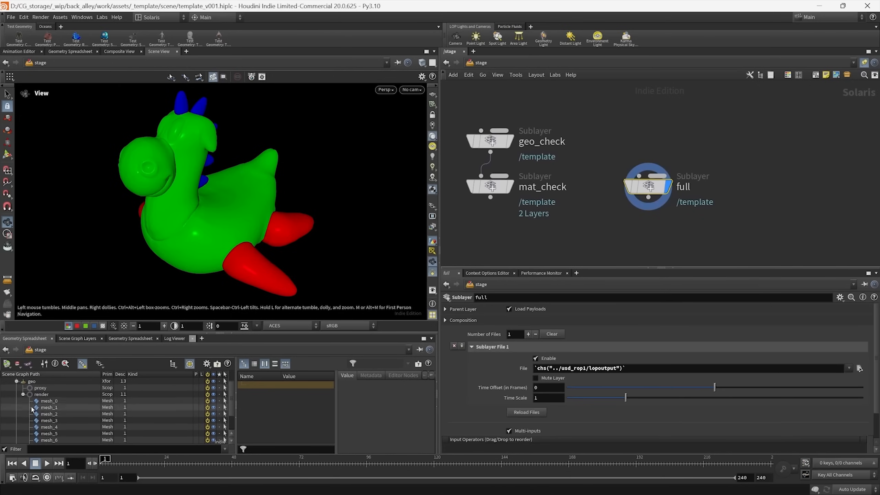
pyautogui.click(23, 414)
pyautogui.click(16, 420)
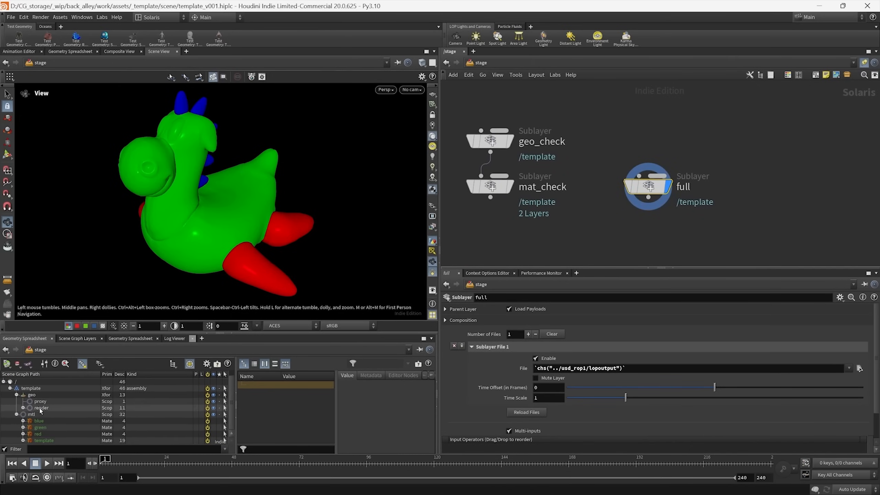
pyautogui.click(16, 420)
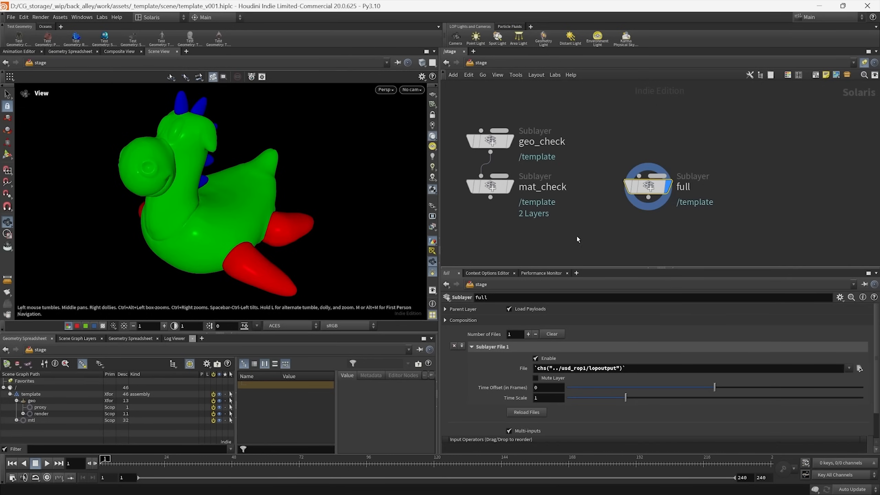
# - Display the geo_check node in the viewport and examine the geometry layer it loads from configurelayer1's save path
pyautogui.press('h')
pyautogui.click(556, 162)
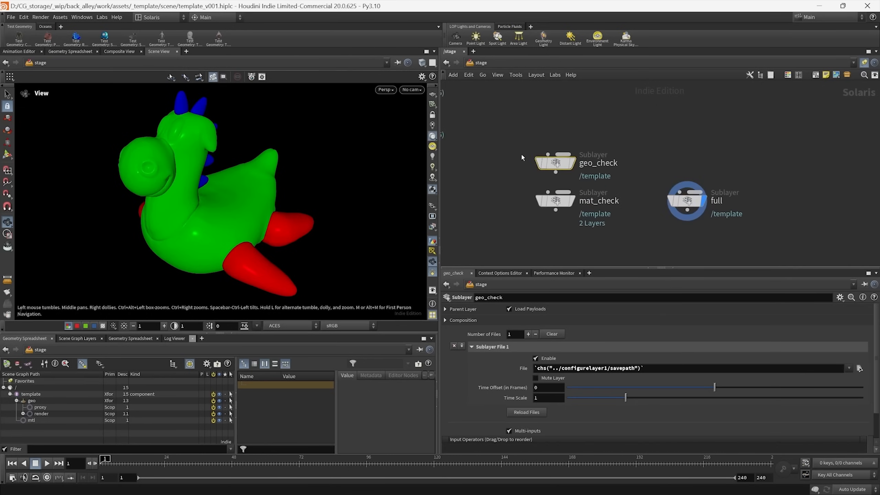
pyautogui.scroll(4, 634, 189)
pyautogui.click(595, 153)
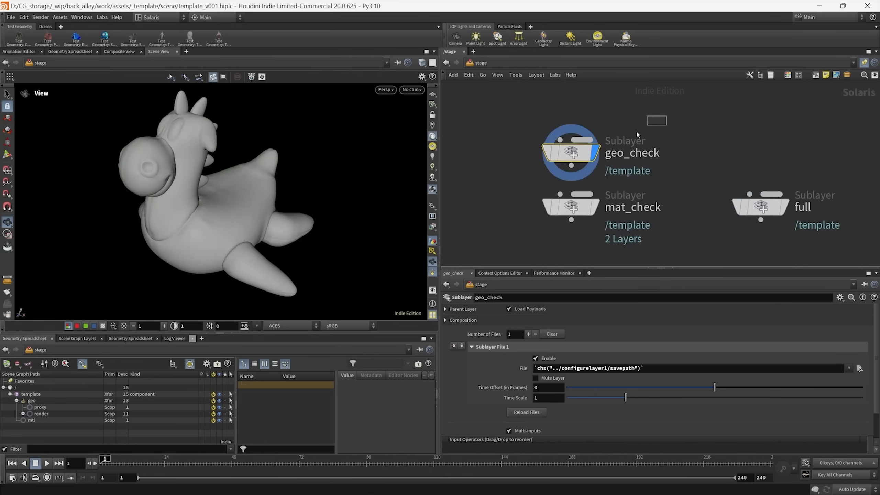
pyautogui.moveTo(513, 179)
pyautogui.mouseDown(button='middle')
pyautogui.moveTo(540, 177)
pyautogui.moveTo(527, 183)
pyautogui.mouseUp(button='middle')
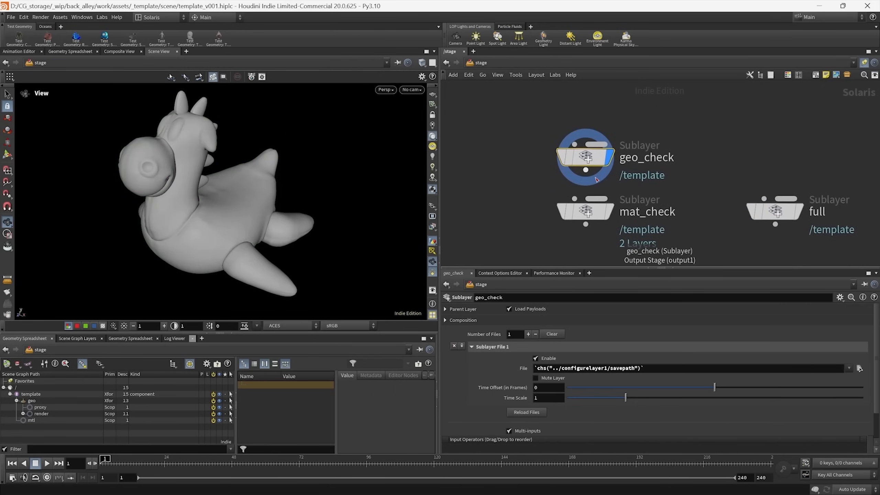
pyautogui.click(514, 370)
pyautogui.click(516, 370)
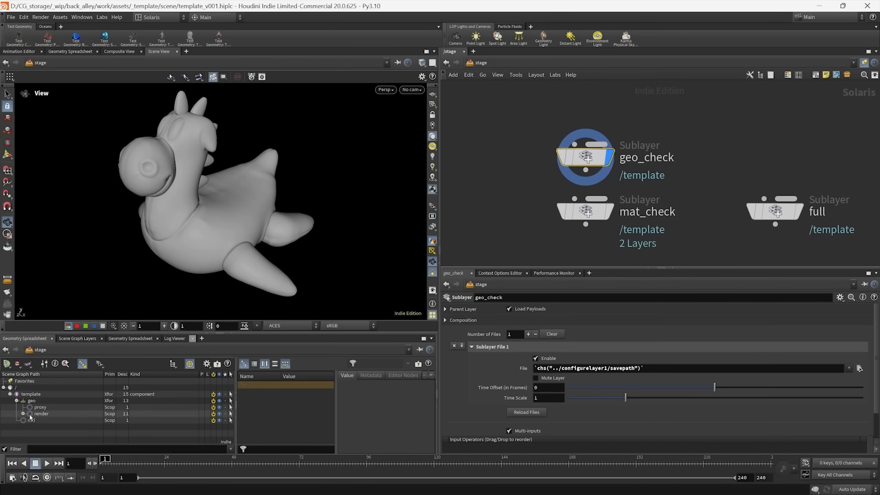
# - Select mat_check, detached from geo_check, and inspect the materials under its mtl scope in the scene graph tree
pyautogui.click(585, 208)
pyautogui.moveTo(529, 235); pyautogui.dragTo(519, 220, button='middle')
pyautogui.click(16, 414)
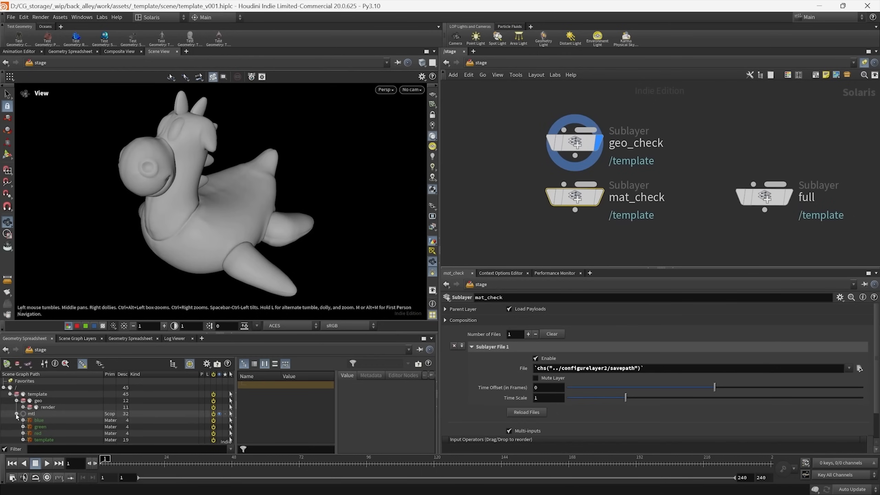
pyautogui.click(16, 413)
# - Connect geo_check into the input stage of mat_check and display mat_check in the viewport
pyautogui.moveTo(598, 168); pyautogui.dragTo(620, 167, button='middle')
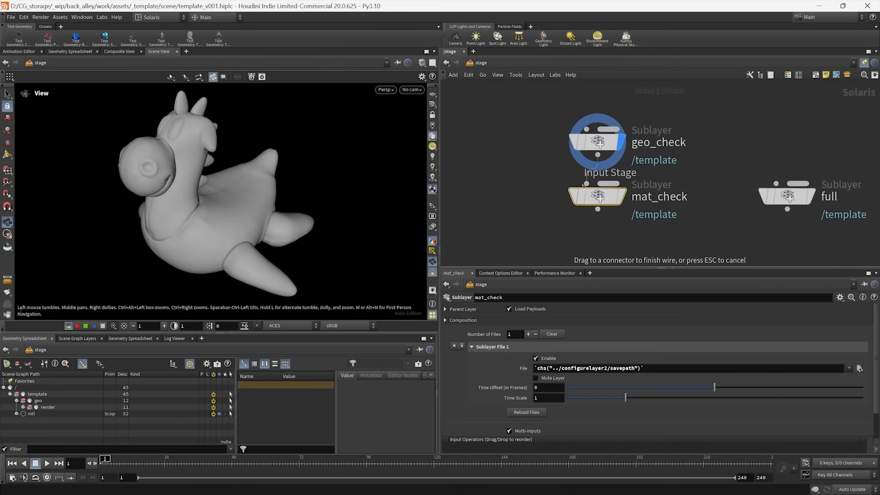
pyautogui.moveTo(584, 185); pyautogui.dragTo(586, 183)
pyautogui.moveTo(703, 214); pyautogui.dragTo(659, 203, button='middle')
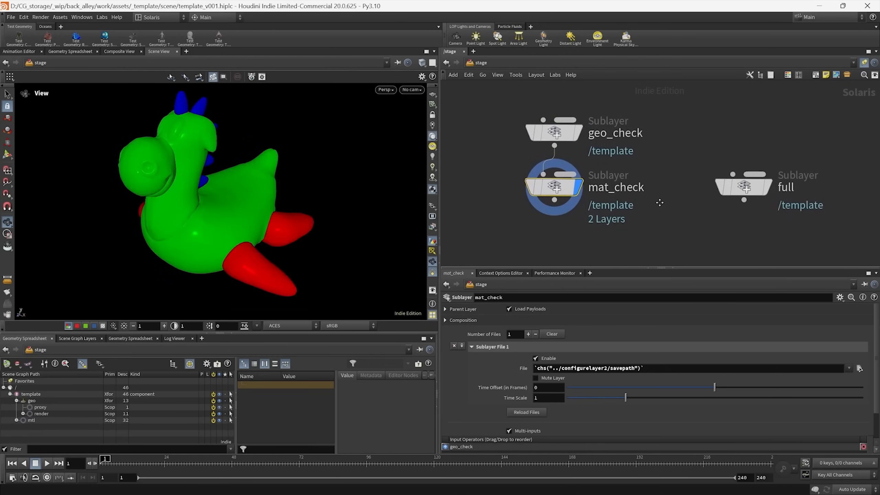
pyautogui.scroll(-2, 659, 205)
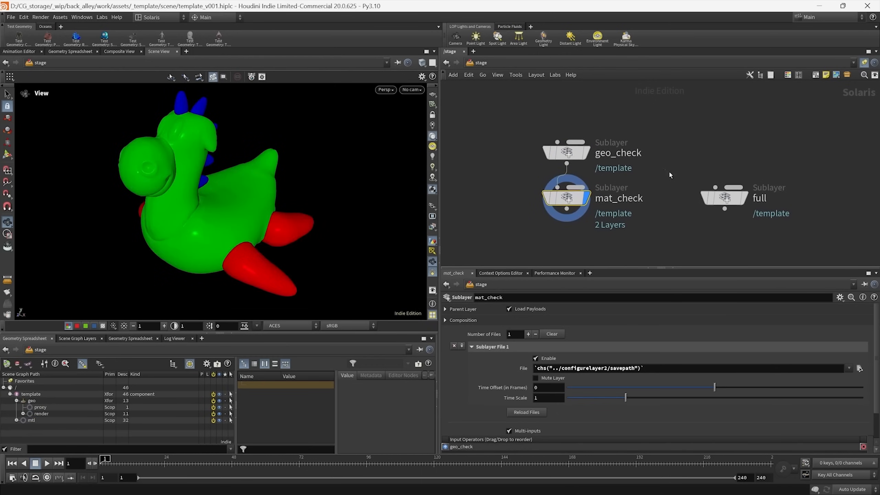
# - Select the full, geo_check and mat_check nodes in turn to compare the combined asset with its separate layers
pyautogui.moveTo(668, 170); pyautogui.dragTo(801, 245)
pyautogui.moveTo(505, 133); pyautogui.dragTo(632, 165)
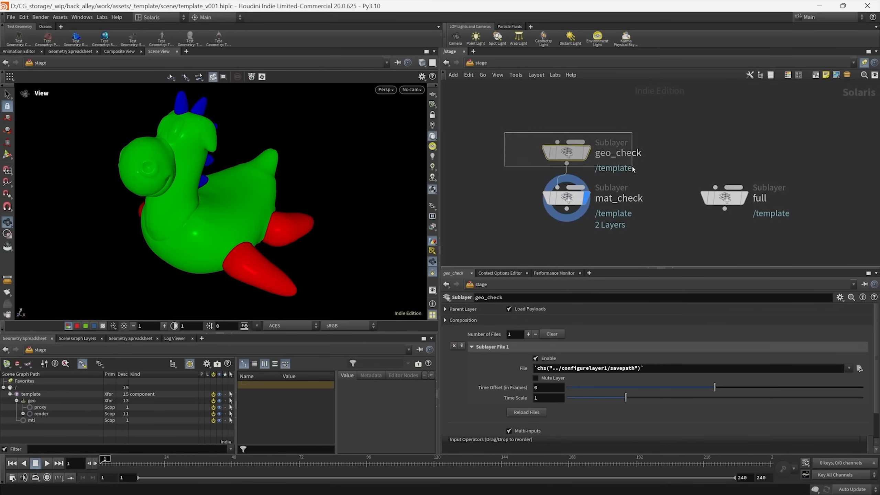
pyautogui.moveTo(496, 183); pyautogui.dragTo(615, 220)
# - Cut the wire between geo_check and mat_check
pyautogui.moveTo(621, 224); pyautogui.dragTo(632, 231, button='middle')
pyautogui.press('y')
pyautogui.moveTo(598, 191); pyautogui.dragTo(524, 189)
# - Select the materiallibrary1 node to examine its settings, and follow the network down to usd_rop1
pyautogui.moveTo(522, 195); pyautogui.dragTo(638, 227, button='middle')
pyautogui.scroll(-4, 552, 196)
pyautogui.scroll(-1, 601, 206)
pyautogui.scroll(2, 601, 208)
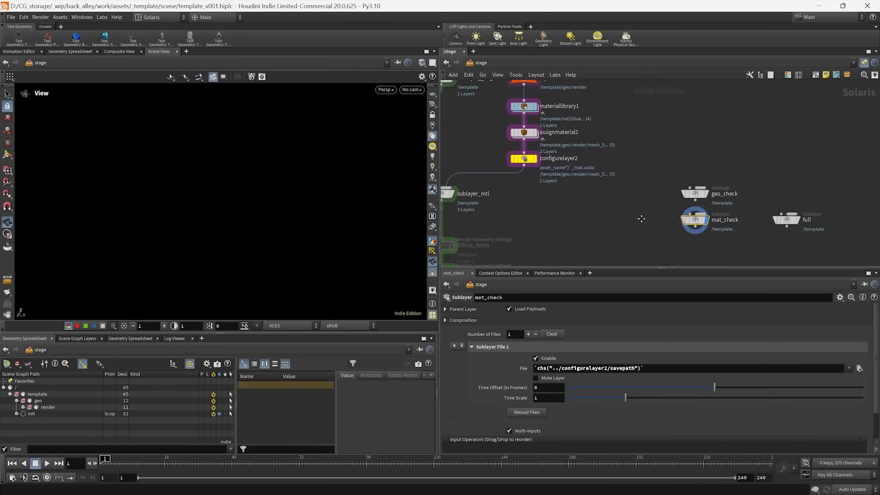
pyautogui.scroll(2, 498, 109)
pyautogui.moveTo(491, 105); pyautogui.dragTo(567, 129)
pyautogui.moveTo(636, 137); pyautogui.dragTo(635, 160, button='middle')
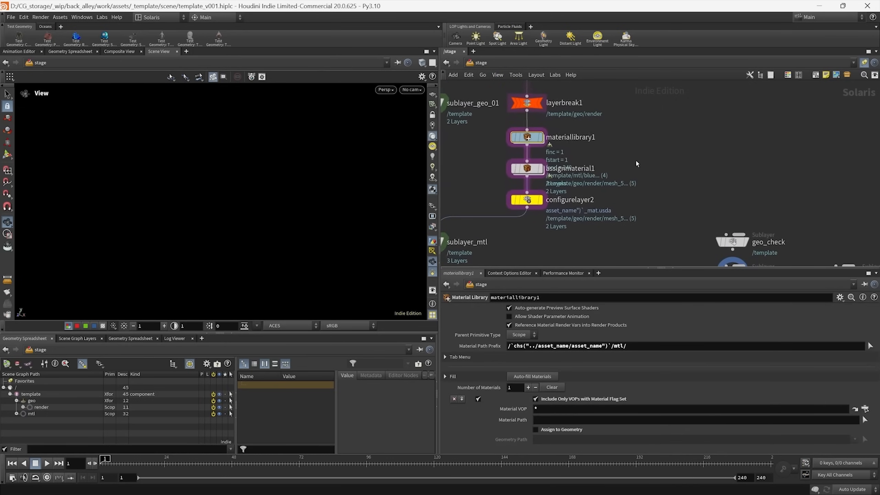
pyautogui.scroll(-3, 658, 203)
pyautogui.moveTo(585, 258); pyautogui.dragTo(569, 151, button='middle')
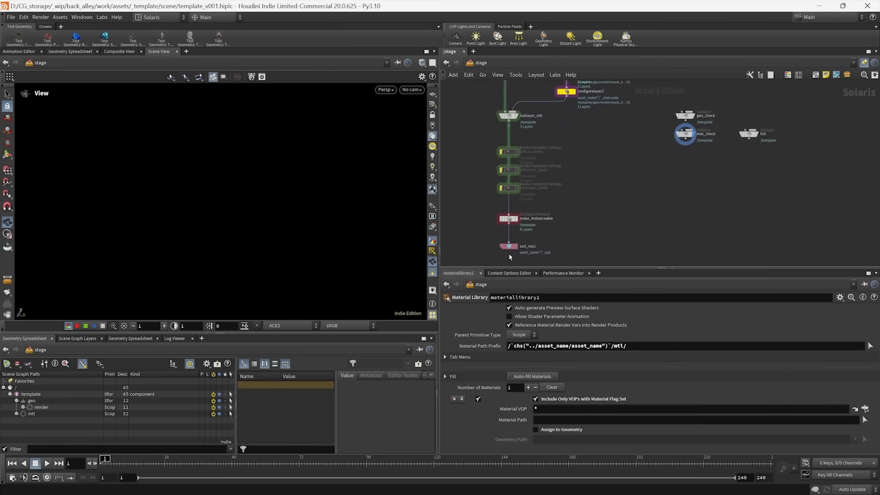
# - Select the geo_check sublayer node and display its geometry layer in the viewport
pyautogui.moveTo(656, 175); pyautogui.dragTo(611, 219, button='middle')
pyautogui.scroll(3, 664, 171)
pyautogui.moveTo(670, 176); pyautogui.dragTo(644, 193, button='middle')
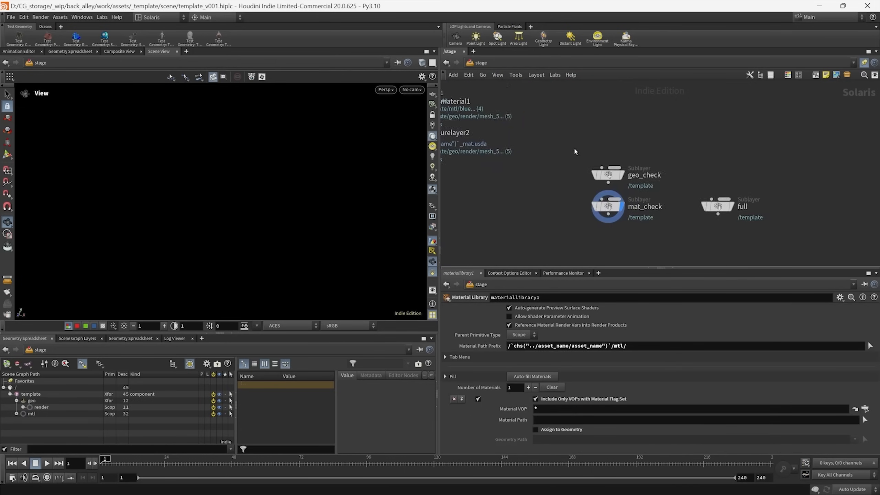
pyautogui.moveTo(574, 149); pyautogui.dragTo(690, 187)
pyautogui.scroll(2, 684, 189)
pyautogui.moveTo(581, 172)
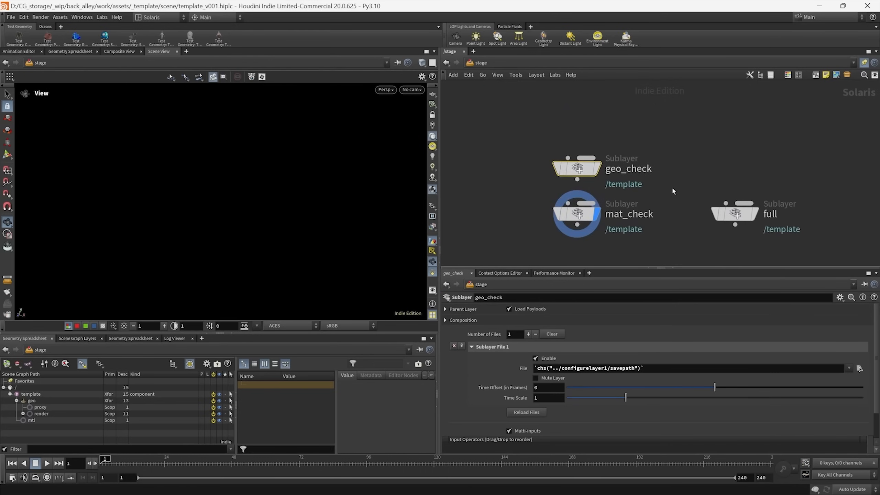
pyautogui.click(598, 169)
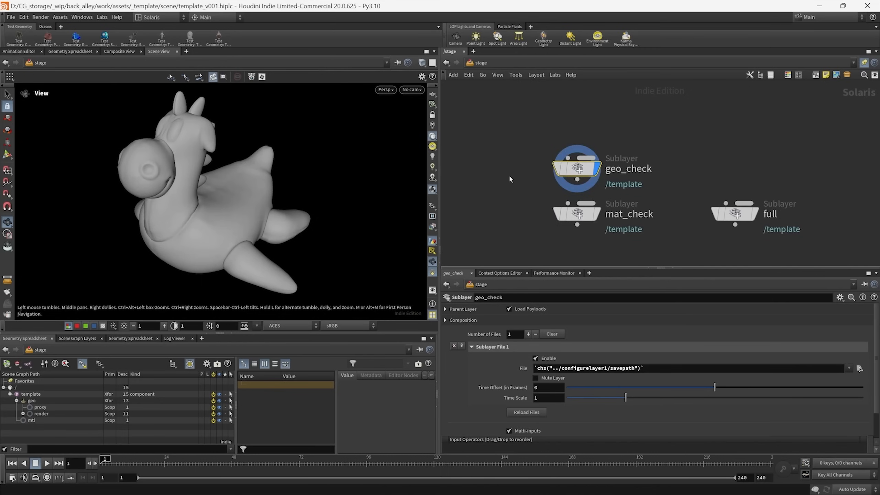
# - Display the asset_geo node in the viewport and open its internal geometry network
pyautogui.scroll(-5, 508, 175)
pyautogui.moveTo(636, 149); pyautogui.dragTo(640, 203, button='middle')
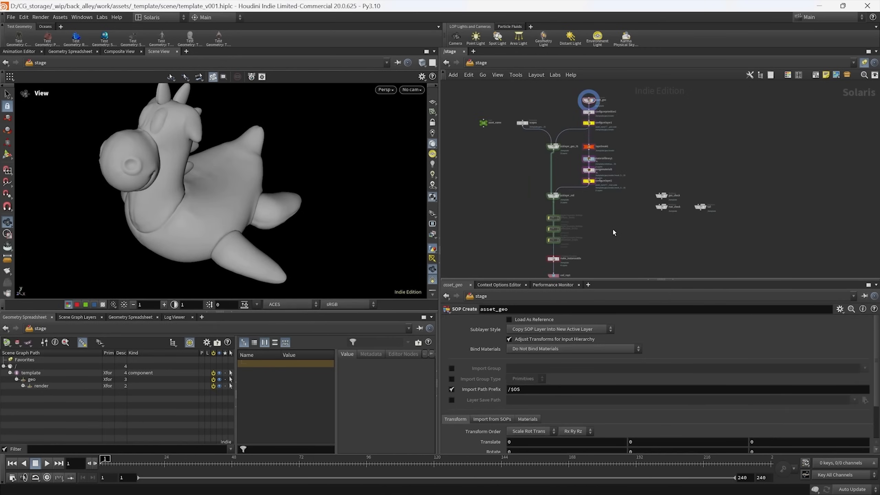
pyautogui.moveTo(645, 151); pyautogui.dragTo(637, 231, button='middle')
pyautogui.scroll(8, 616, 179)
pyautogui.moveTo(617, 226); pyautogui.dragTo(484, 173)
pyautogui.moveTo(485, 173); pyautogui.dragTo(496, 230, button='middle')
pyautogui.scroll(3, 609, 180)
pyautogui.moveTo(610, 181); pyautogui.dragTo(643, 185, button='middle')
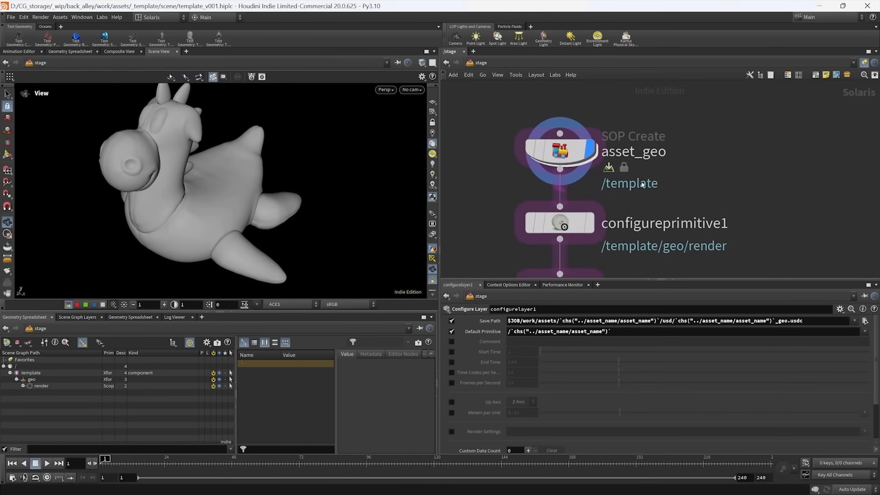
pyautogui.moveTo(643, 185); pyautogui.dragTo(502, 163)
pyautogui.moveTo(500, 183); pyautogui.dragTo(504, 186, button='middle')
pyautogui.doubleClick(569, 158)
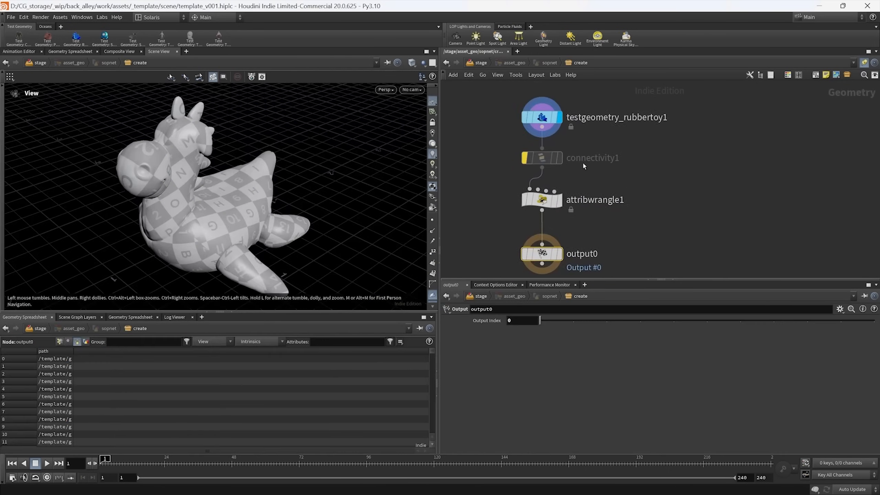
# - Select the file_CBP_Residential_A1 and filecache1 nodes to examine the geometry import setup
pyautogui.scroll(-4, 586, 173)
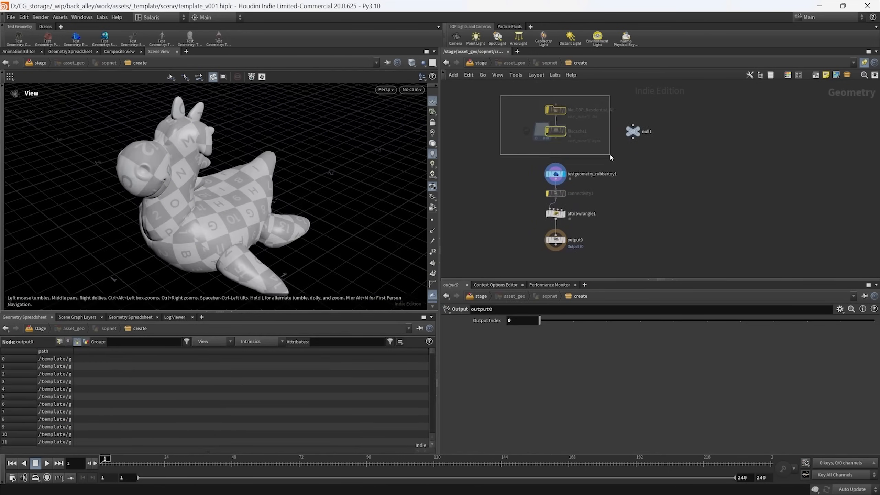
pyautogui.moveTo(611, 155); pyautogui.dragTo(610, 156)
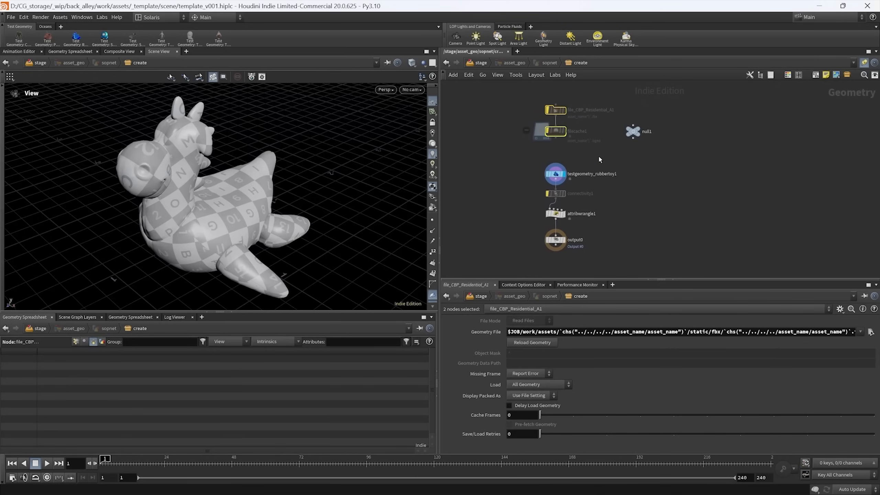
pyautogui.scroll(5, 600, 159)
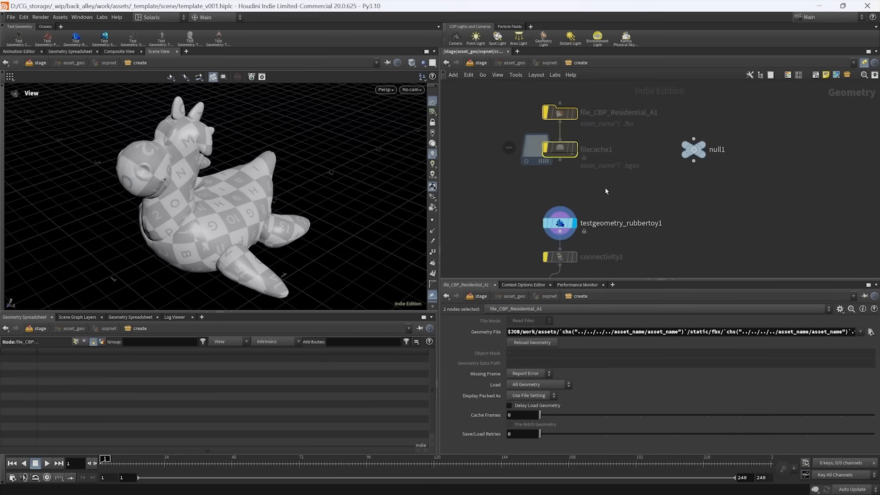
# - Select the testgeometry_rubbertoy1 node and examine its settings and the toy model
pyautogui.moveTo(606, 188); pyautogui.dragTo(608, 110, button='middle')
pyautogui.scroll(4, 615, 160)
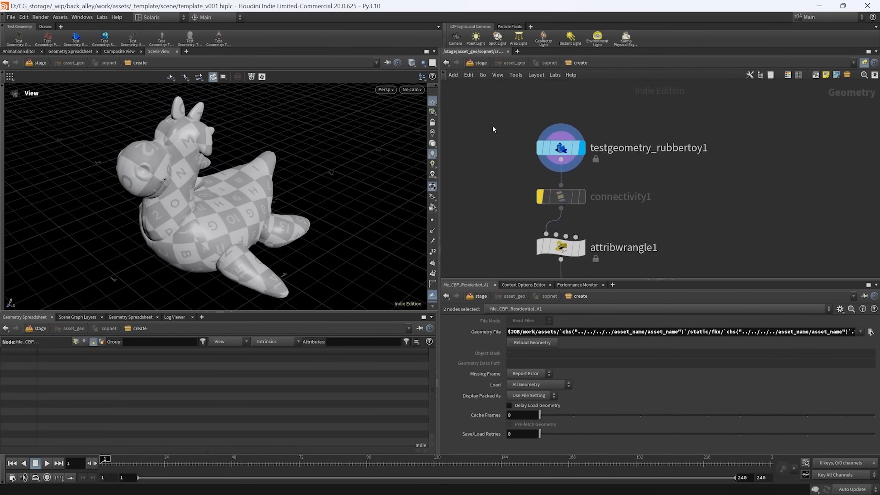
pyautogui.moveTo(492, 126); pyautogui.dragTo(637, 167)
pyautogui.moveTo(638, 167); pyautogui.dragTo(610, 165, button='middle')
pyautogui.scroll(3, 585, 135)
pyautogui.moveTo(584, 132); pyautogui.dragTo(527, 163)
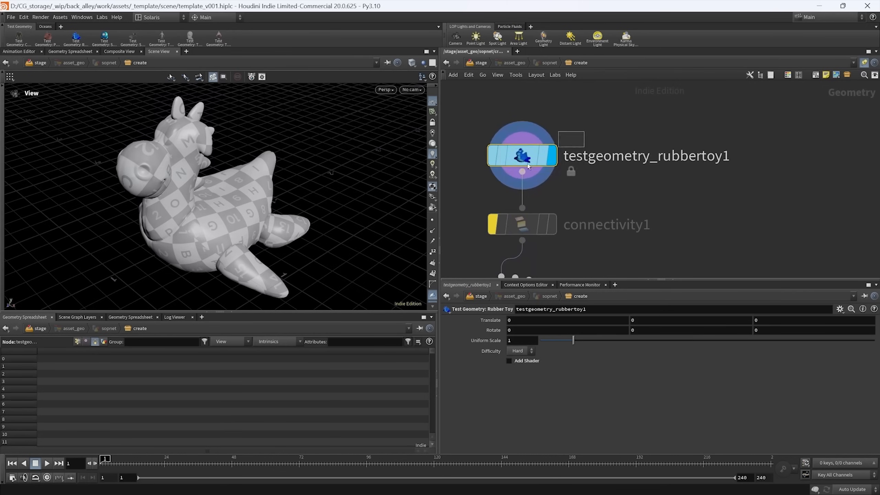
pyautogui.moveTo(594, 198); pyautogui.dragTo(583, 177, button='middle')
pyautogui.scroll(-2, 585, 174)
pyautogui.moveTo(234, 217)
pyautogui.mouseDown()
pyautogui.moveTo(243, 211)
pyautogui.moveTo(308, 238)
pyautogui.moveTo(244, 188)
pyautogui.moveTo(246, 227)
pyautogui.mouseUp()
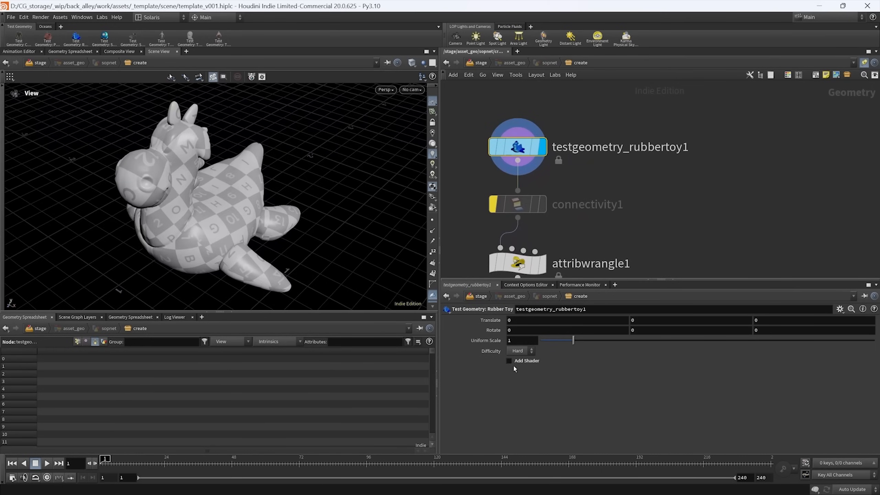
pyautogui.moveTo(727, 195); pyautogui.dragTo(748, 185, button='middle')
pyautogui.moveTo(198, 194)
pyautogui.mouseDown()
pyautogui.moveTo(196, 208)
pyautogui.moveTo(181, 176)
pyautogui.moveTo(194, 188)
pyautogui.mouseUp()
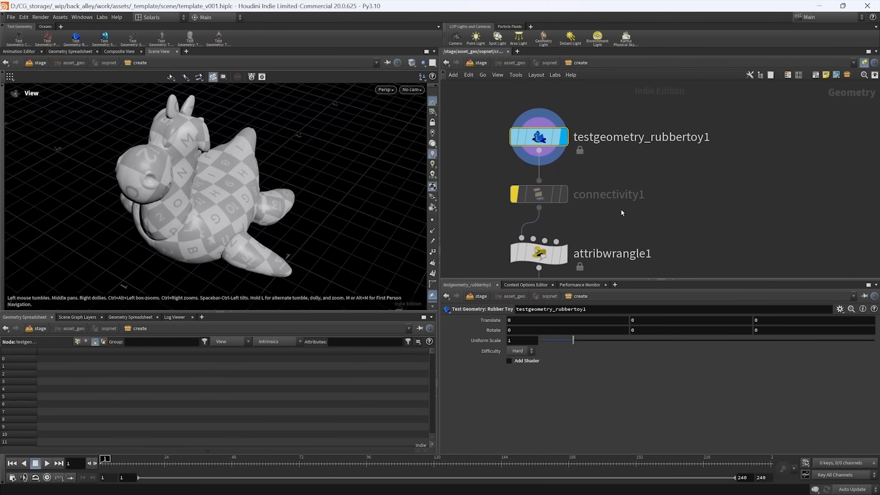
# - Return to the stage network to look at asset_geo, and reopen its internal geometry network
pyautogui.scroll(-3, 597, 176)
pyautogui.moveTo(626, 176)
pyautogui.mouseDown(button='middle')
pyautogui.moveTo(601, 161)
pyautogui.moveTo(630, 167)
pyautogui.moveTo(612, 145)
pyautogui.moveTo(631, 165)
pyautogui.moveTo(605, 153)
pyautogui.moveTo(617, 148)
pyautogui.moveTo(631, 162)
pyautogui.mouseUp(button='middle')
pyautogui.click(480, 63)
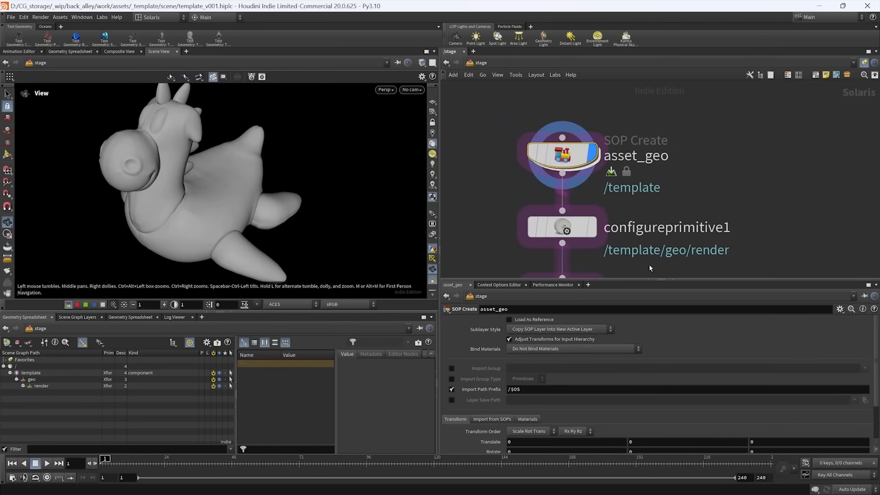
pyautogui.scroll(-3, 649, 263)
pyautogui.scroll(2, 616, 198)
pyautogui.doubleClick(580, 131)
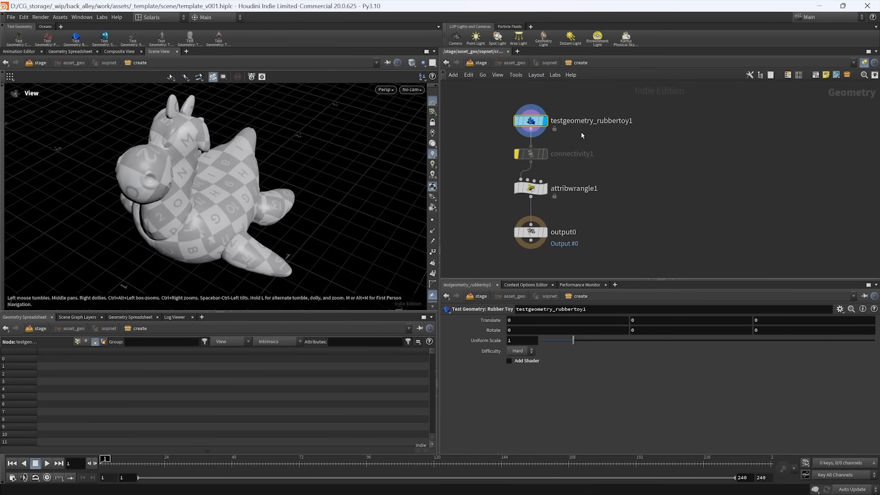
# - Select the attribwrangle1 node and examine the VEX expression that defines the path attribute
pyautogui.moveTo(580, 209); pyautogui.dragTo(618, 197, button='middle')
pyautogui.scroll(3, 606, 195)
pyautogui.click(544, 163)
pyautogui.moveTo(486, 164); pyautogui.dragTo(515, 199, button='middle')
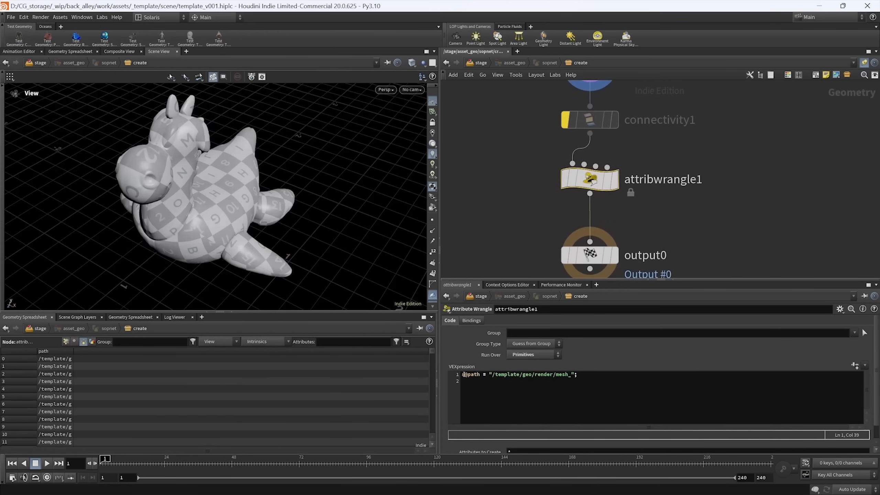
pyautogui.click(572, 374)
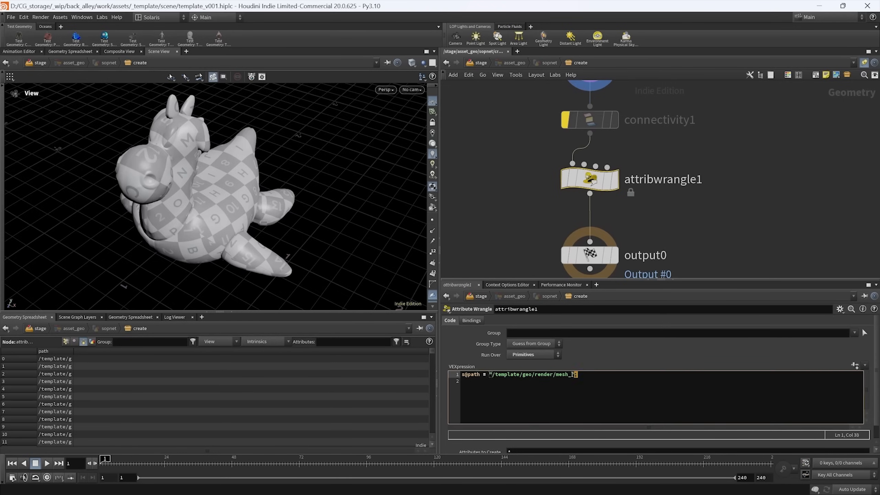
pyautogui.moveTo(691, 204); pyautogui.dragTo(657, 187, button='middle')
pyautogui.scroll(-2, 643, 200)
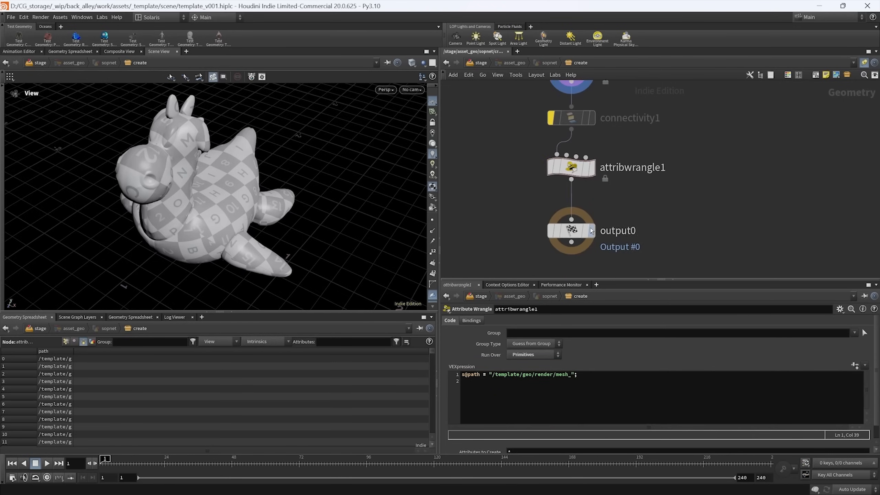
# - Set the display flag on output0 and return to the stage network
pyautogui.click(592, 231)
pyautogui.moveTo(646, 206); pyautogui.dragTo(577, 236)
pyautogui.click(478, 65)
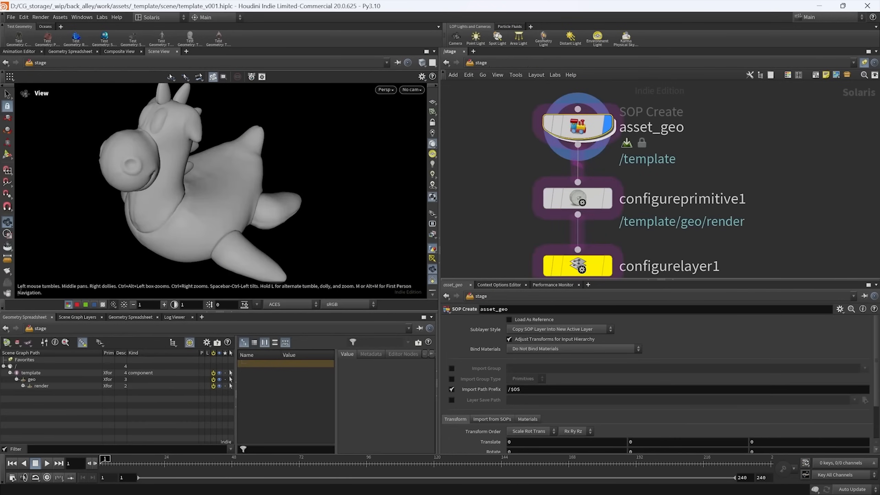
# - Expand the render primitive in the scene graph and select mesh_ to inspect the single mesh in the viewport
pyautogui.click(23, 385)
pyautogui.click(45, 393)
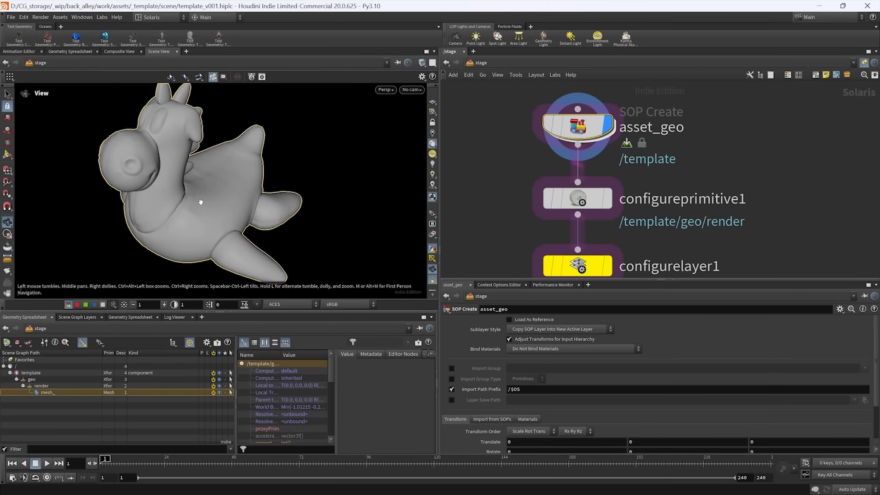
pyautogui.moveTo(202, 200); pyautogui.dragTo(186, 190)
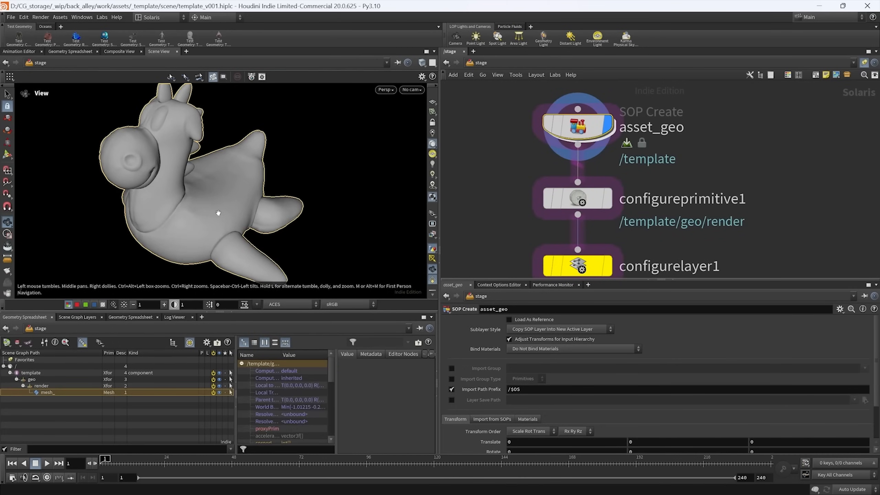
pyautogui.moveTo(695, 166); pyautogui.dragTo(668, 157, button='middle')
pyautogui.scroll(-3, 670, 159)
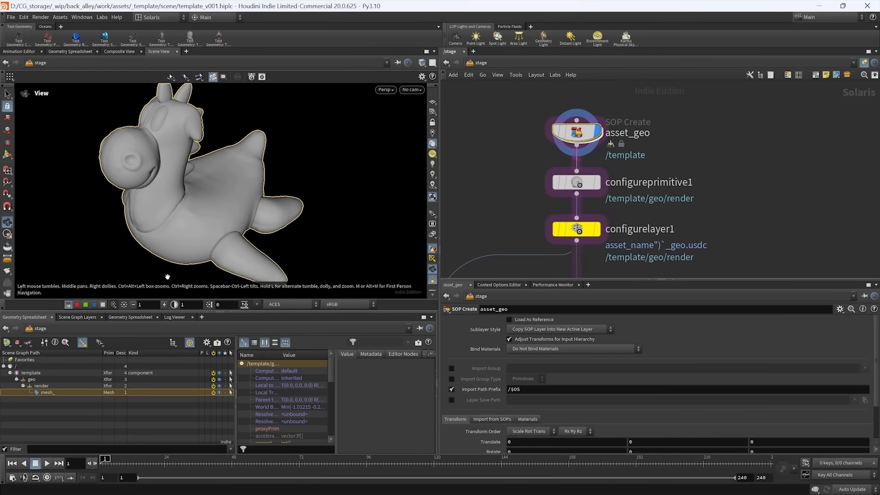
pyautogui.moveTo(205, 194); pyautogui.dragTo(210, 226)
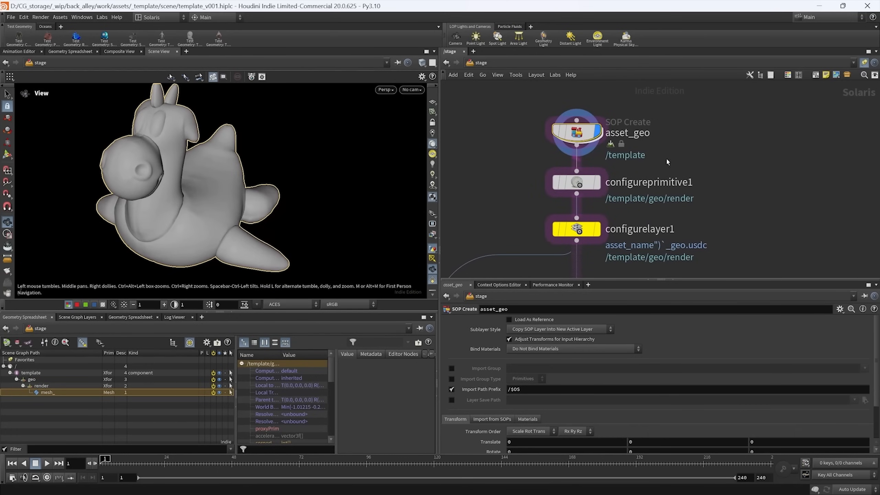
pyautogui.moveTo(667, 159); pyautogui.dragTo(690, 155, button='middle')
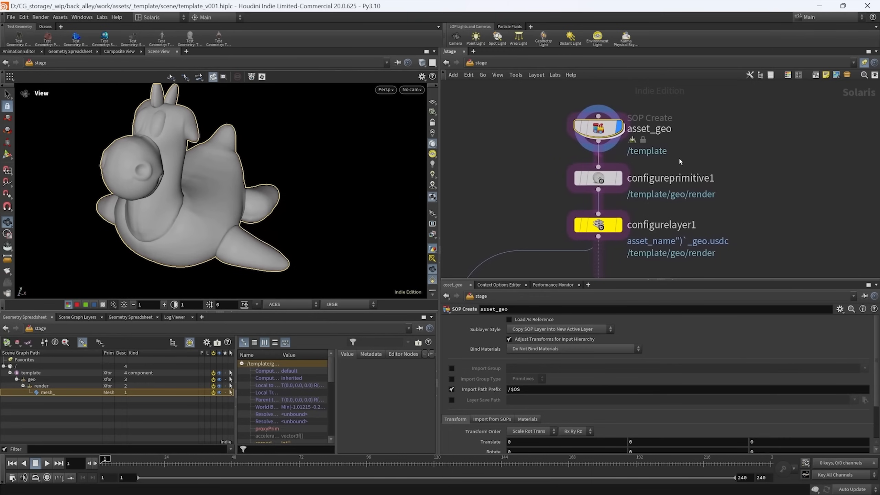
# - Open asset_geo's internal network and turn off the bypass on the connectivity1 node
pyautogui.doubleClick(596, 129)
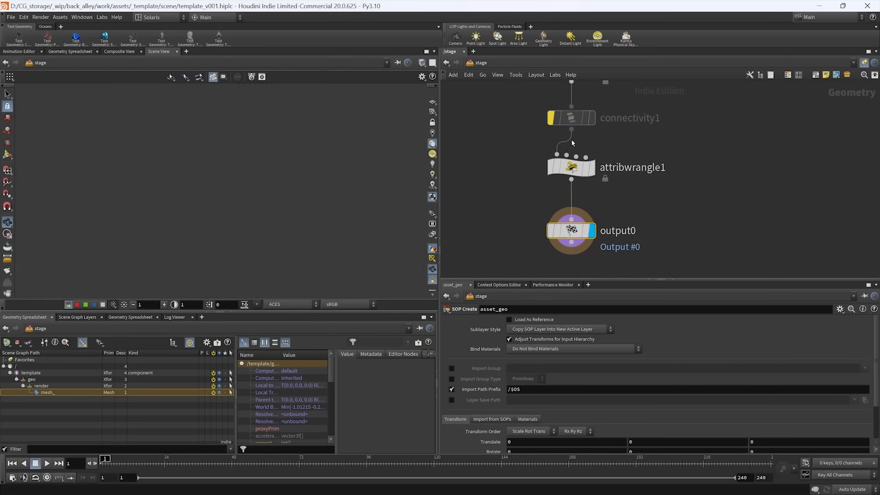
pyautogui.moveTo(644, 147)
pyautogui.mouseDown(button='middle')
pyautogui.moveTo(643, 175)
pyautogui.moveTo(630, 148)
pyautogui.mouseUp(button='middle')
pyautogui.scroll(1, 520, 114)
pyautogui.moveTo(513, 111); pyautogui.dragTo(617, 152)
pyautogui.moveTo(663, 158); pyautogui.dragTo(651, 178, button='middle')
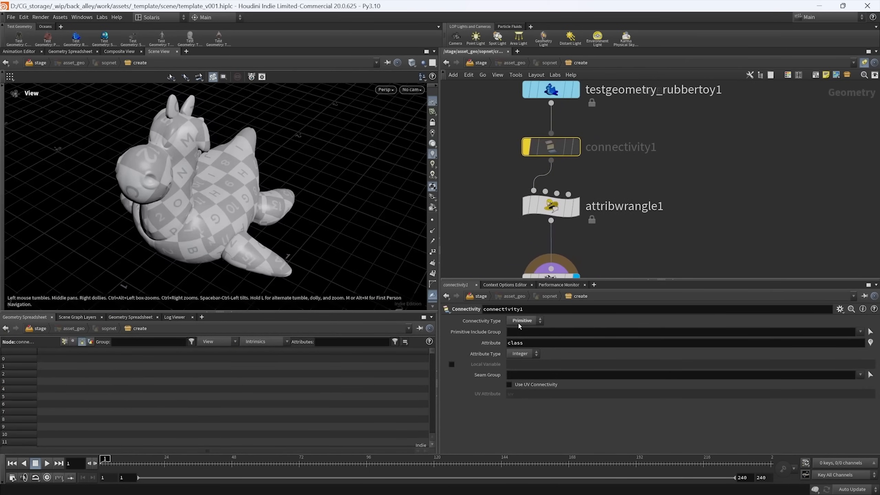
pyautogui.moveTo(553, 148)
pyautogui.click(527, 119)
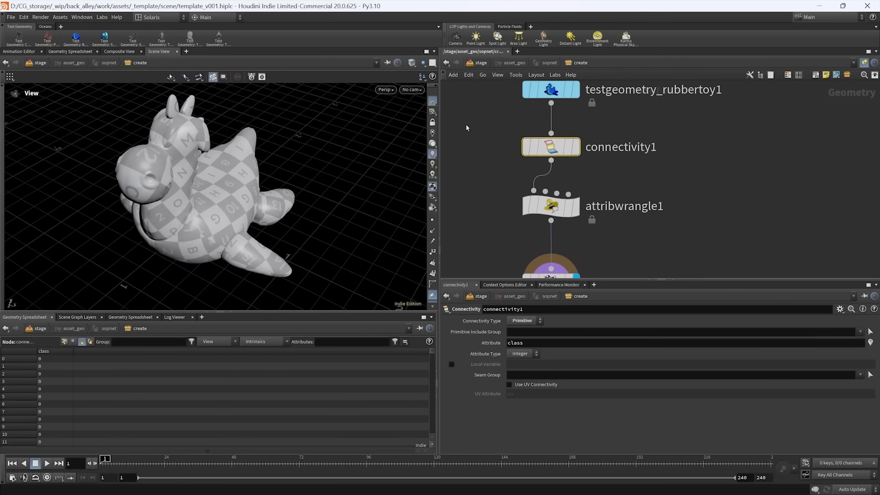
# - Append + itoa(i@class) to the path expression in attribwrangle1, after "/template/geo/render/mesh_"
pyautogui.moveTo(639, 177); pyautogui.dragTo(633, 160, button='middle')
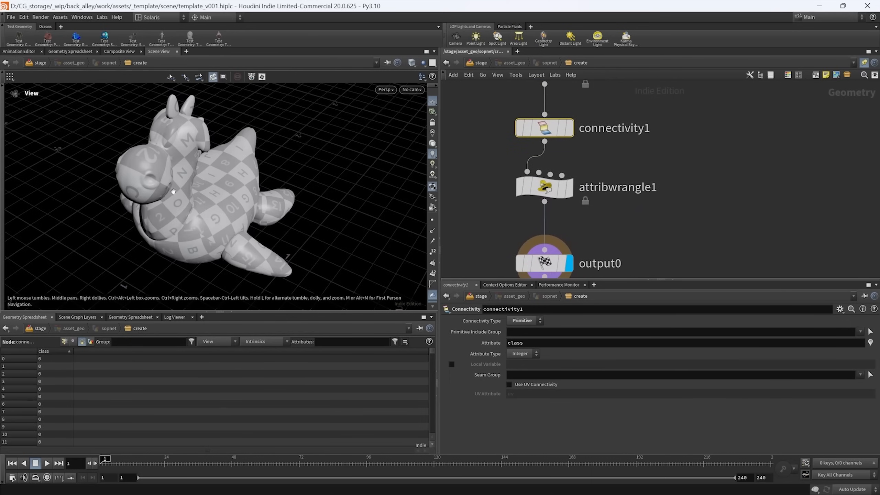
pyautogui.moveTo(628, 207); pyautogui.dragTo(647, 188, button='middle')
pyautogui.click(540, 168)
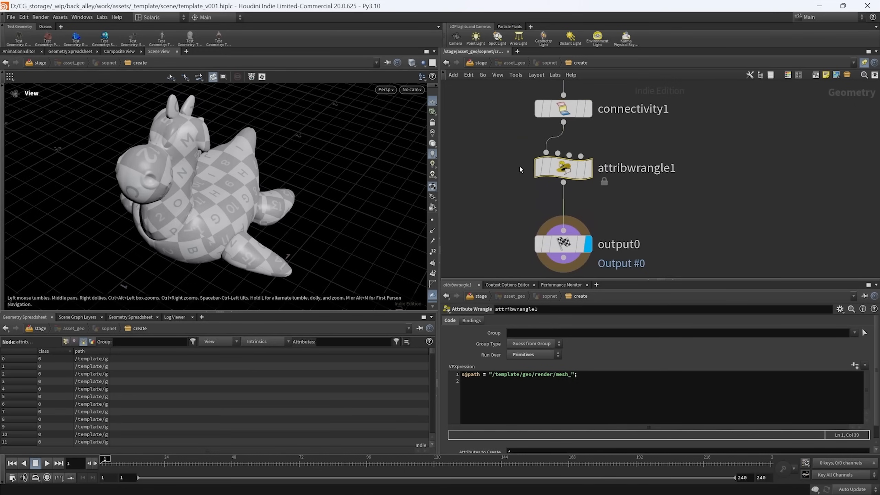
pyautogui.click(573, 379)
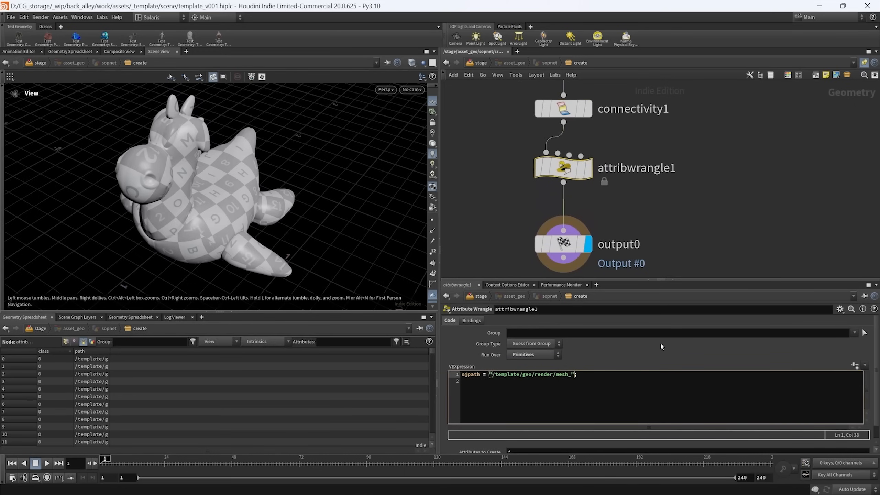
pyautogui.click(652, 374)
pyautogui.click(713, 241)
pyautogui.press('h')
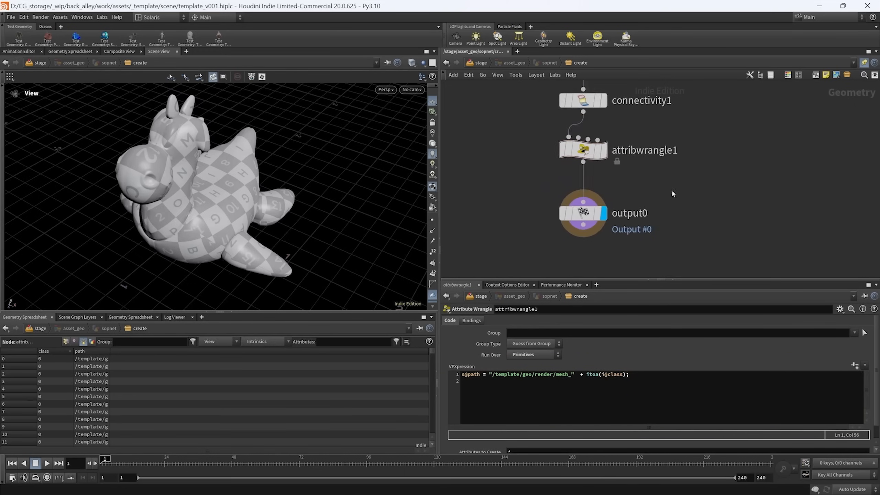
# - Return to the stage network and select several mesh primitives under render in turn to inspect the separated parts
pyautogui.click(481, 63)
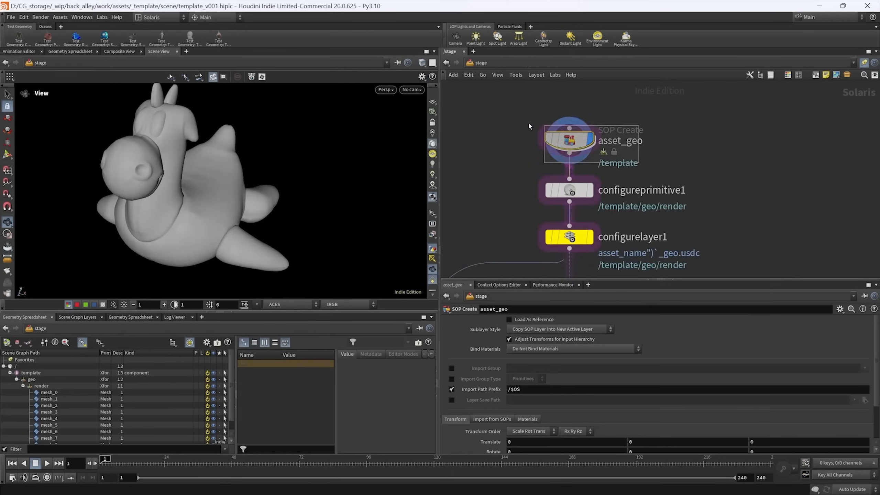
pyautogui.click(50, 399)
pyautogui.click(54, 408)
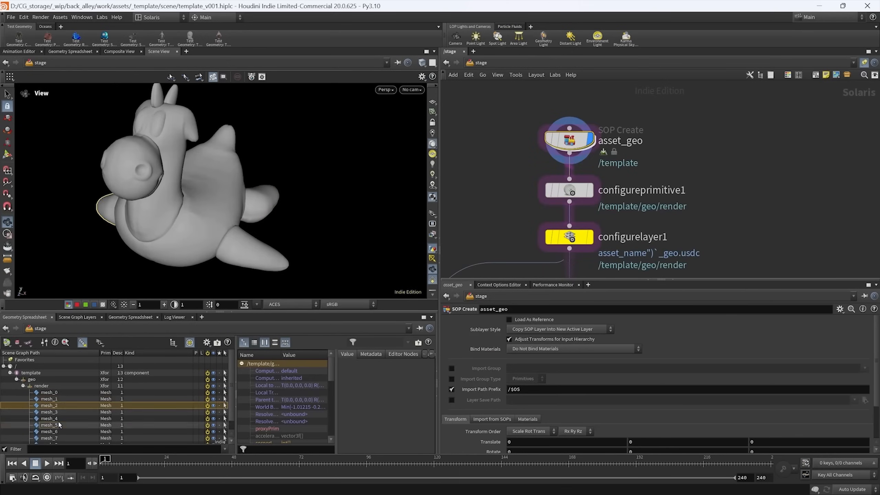
pyautogui.click(56, 425)
pyautogui.click(59, 432)
pyautogui.scroll(-1, 67, 420)
pyautogui.click(56, 429)
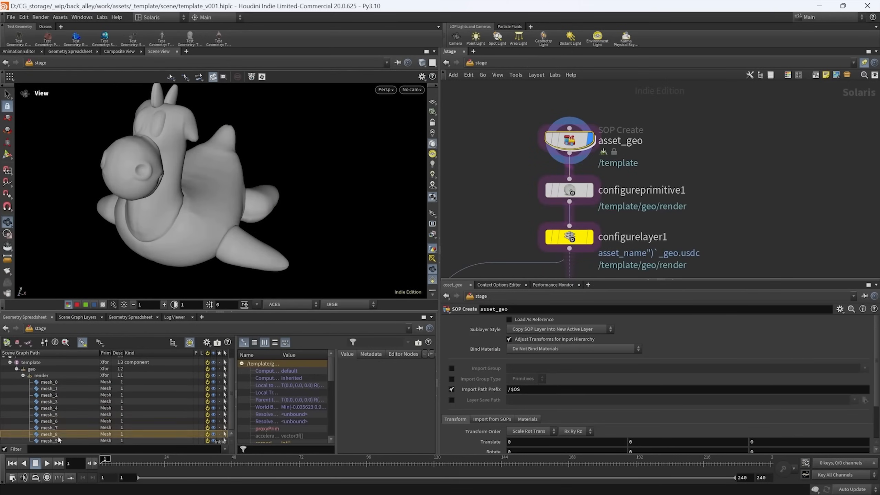
pyautogui.click(52, 415)
pyautogui.click(48, 408)
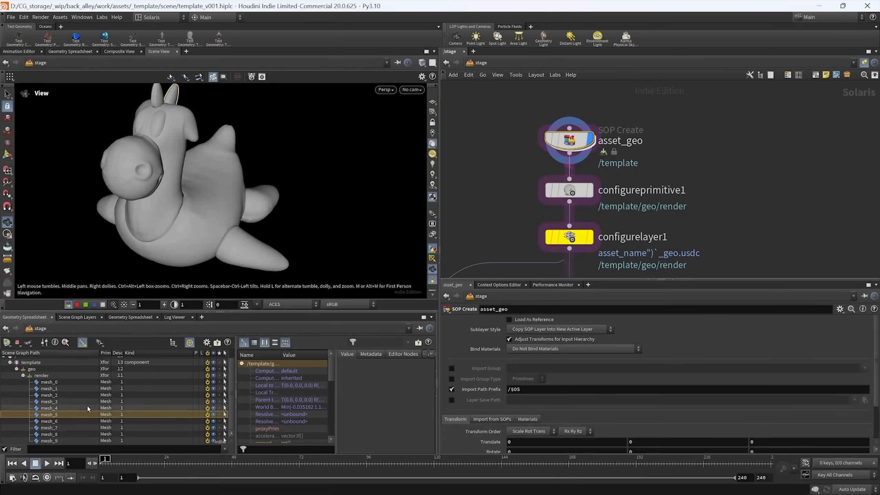
# - Orbit around the model and collapse the render primitive in the scene graph
pyautogui.moveTo(196, 211); pyautogui.dragTo(222, 215)
pyautogui.click(24, 376)
pyautogui.scroll(-3, 586, 185)
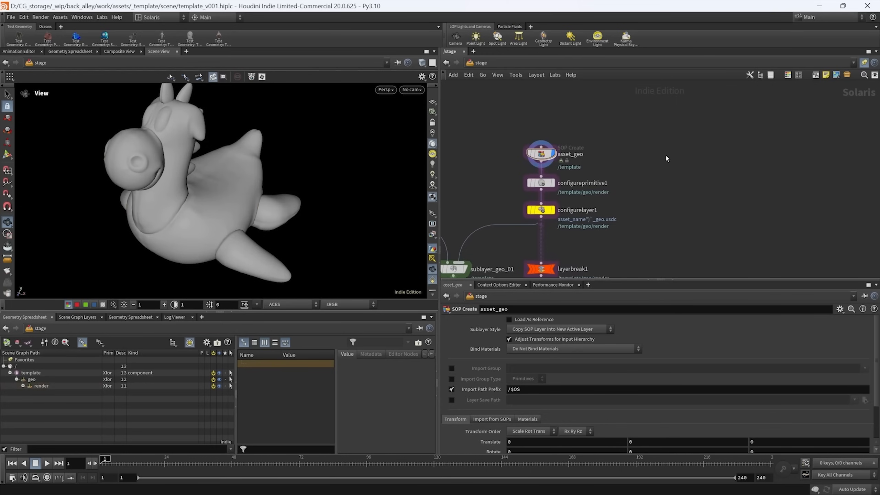
# - Add a Component Builder setup beside the asset_geo node chain in the stage network
pyautogui.press('Tab')
pyautogui.write('i')
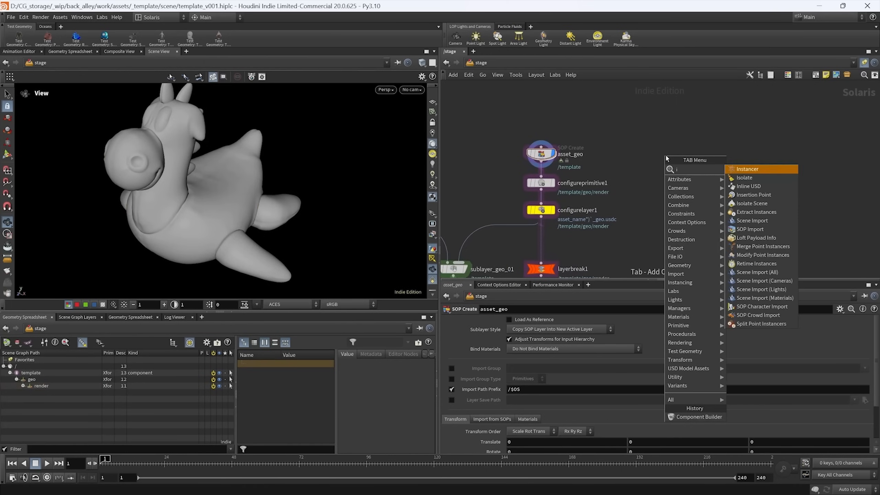
pyautogui.press('BackSpace')
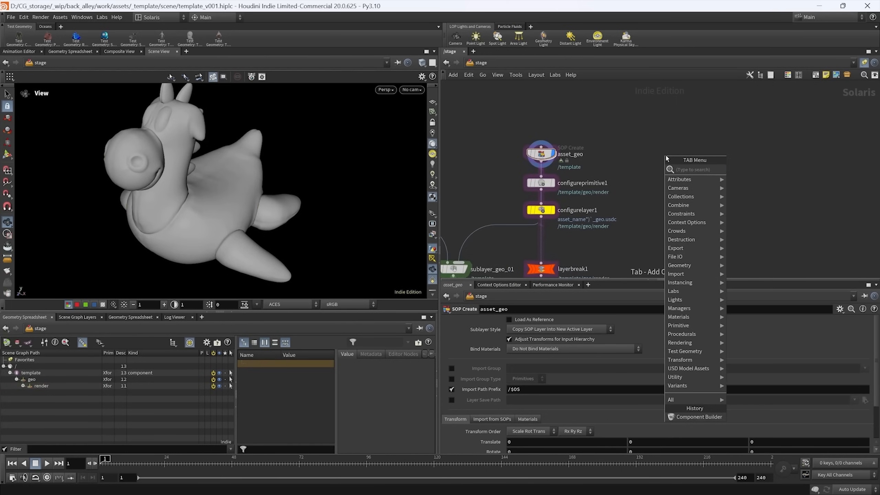
pyautogui.write('compo')
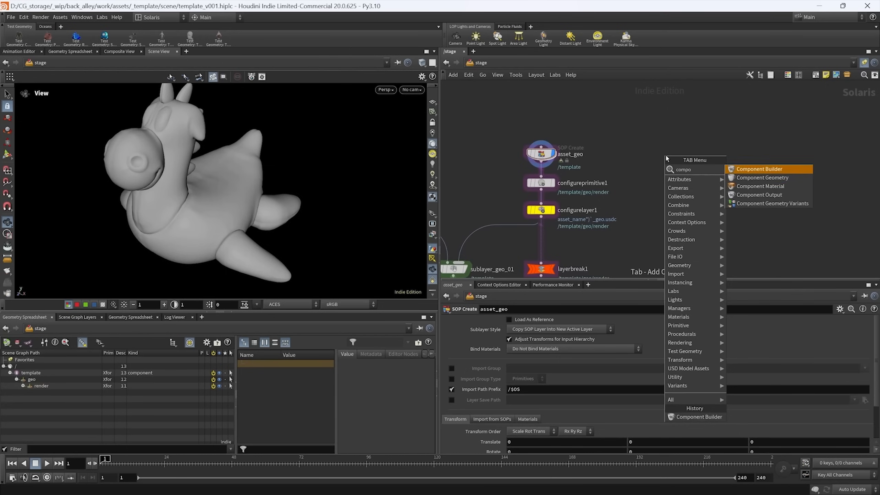
pyautogui.press('Down')
pyautogui.press('Up')
pyautogui.press('Return')
pyautogui.click(666, 159)
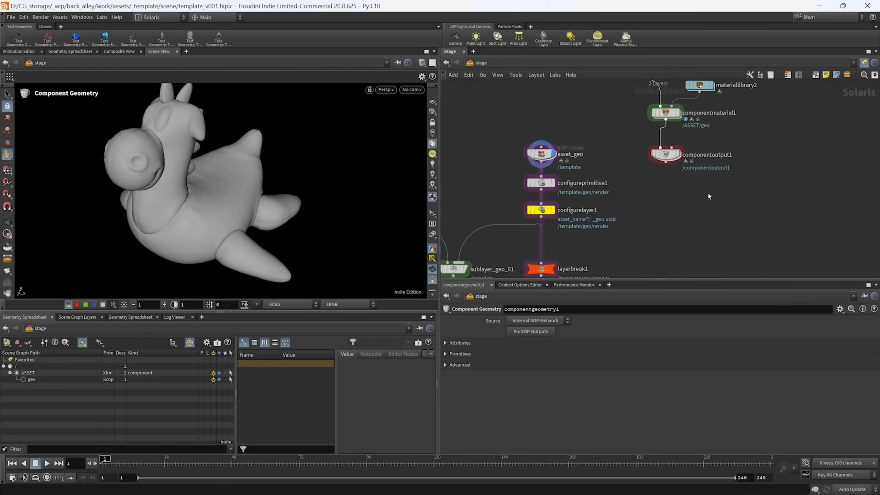
pyautogui.scroll(-3, 674, 176)
pyautogui.scroll(2, 674, 176)
pyautogui.moveTo(673, 173); pyautogui.dragTo(655, 123)
pyautogui.scroll(3, 646, 154)
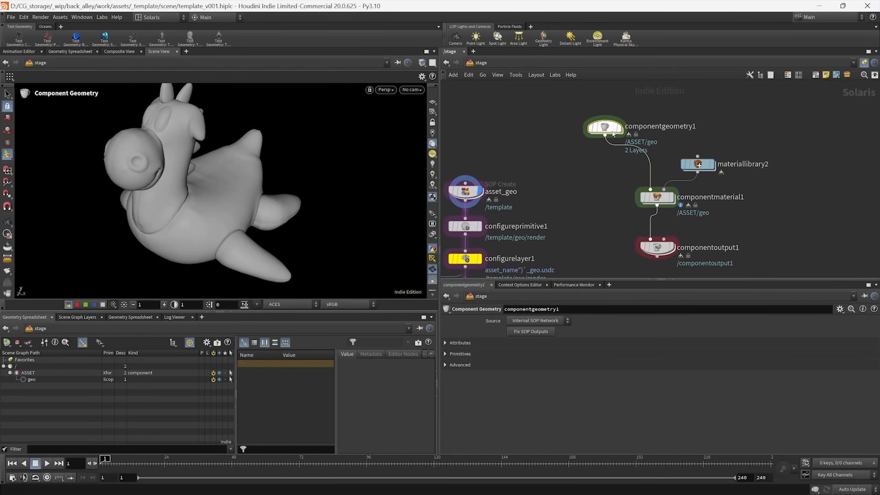
# - Look inside componentgeometry1's internal geometry network and return to the stage network
pyautogui.doubleClick(606, 127)
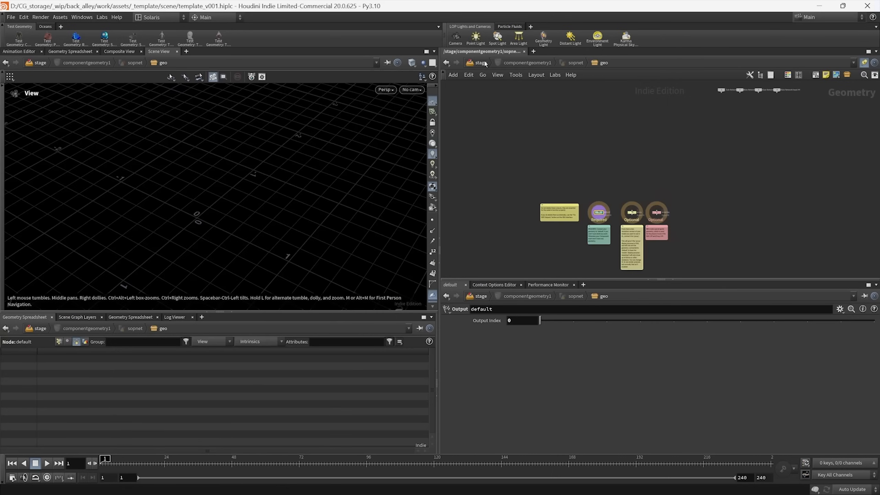
pyautogui.click(485, 64)
pyautogui.moveTo(605, 152); pyautogui.dragTo(566, 151, button='middle')
pyautogui.press('Escape')
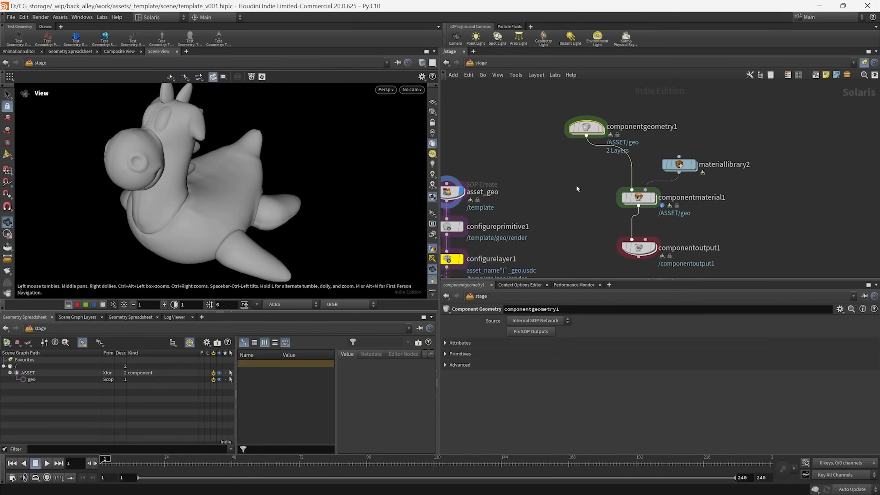
# - Compare the Component Builder nodes with the asset_geo, configureprimitive1 and configurelayer1 chain, selecting each group in turn
pyautogui.moveTo(576, 189); pyautogui.dragTo(636, 148, button='middle')
pyautogui.scroll(-1, 623, 165)
pyautogui.moveTo(587, 127); pyautogui.dragTo(505, 236)
pyautogui.moveTo(655, 161); pyautogui.dragTo(623, 180, button='middle')
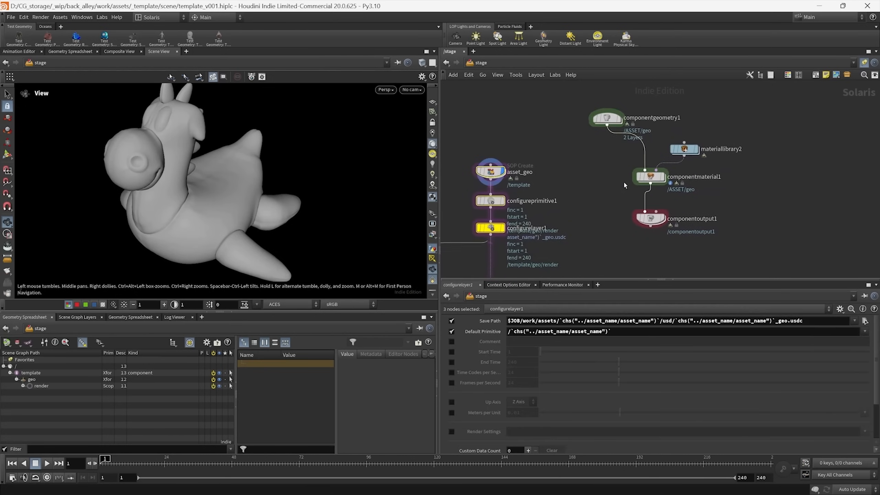
pyautogui.moveTo(588, 129); pyautogui.dragTo(629, 106)
pyautogui.moveTo(548, 188); pyautogui.dragTo(636, 141, button='middle')
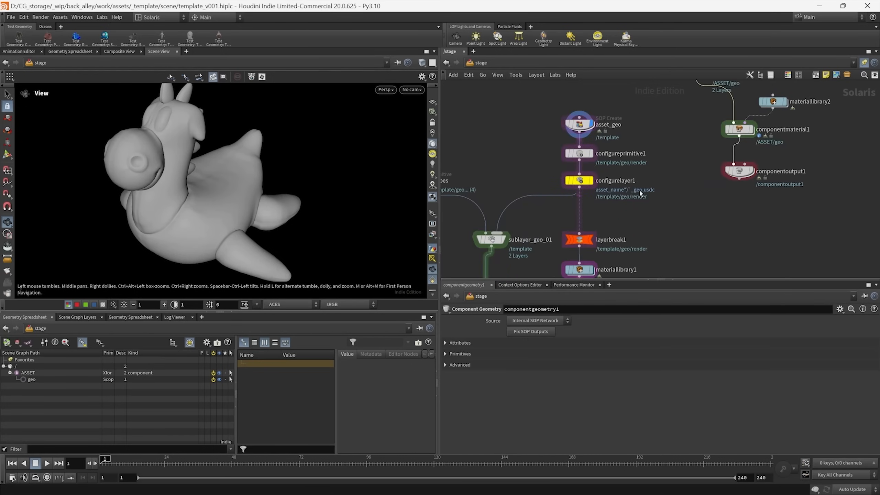
pyautogui.moveTo(700, 152); pyautogui.dragTo(622, 199, button='middle')
pyautogui.moveTo(588, 101); pyautogui.dragTo(732, 237)
pyautogui.moveTo(739, 236); pyautogui.dragTo(695, 234, button='middle')
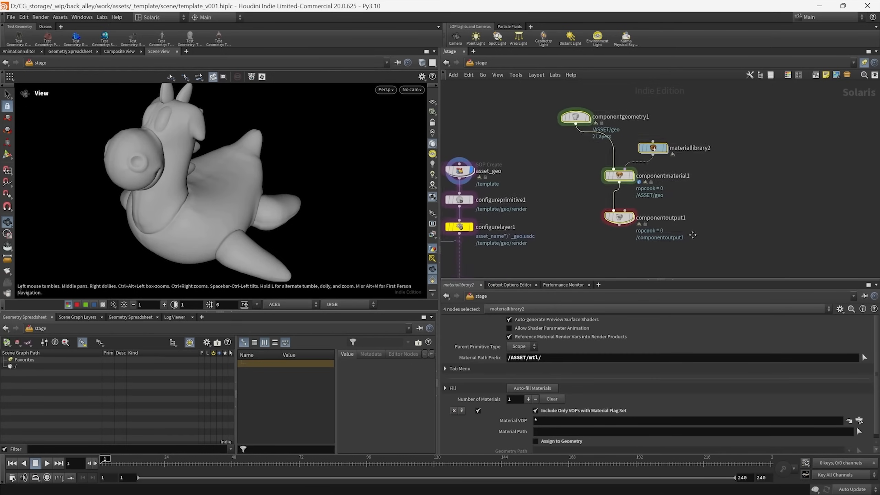
pyautogui.moveTo(731, 251); pyautogui.dragTo(546, 94)
pyautogui.click(585, 175)
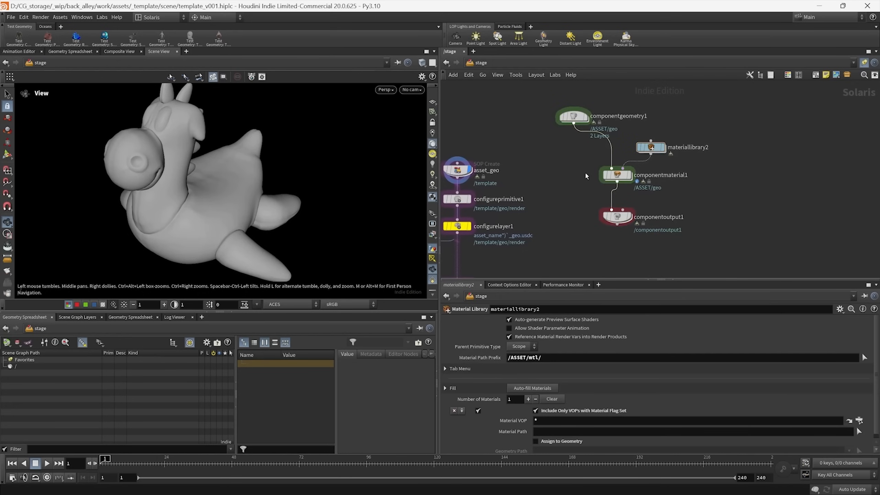
# - Delete the whole Component Builder setup: componentgeometry1, materiallibrary2, componentmaterial1 and componentoutput1
pyautogui.moveTo(573, 172); pyautogui.dragTo(557, 180, button='middle')
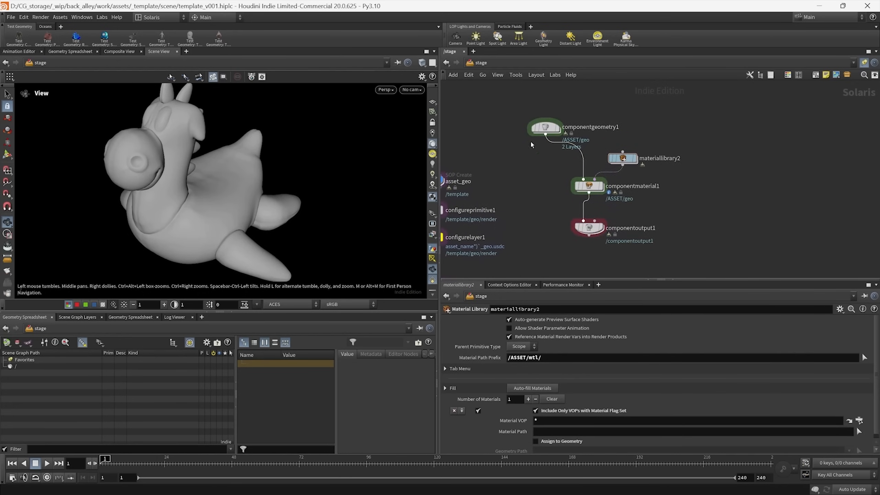
pyautogui.moveTo(517, 107); pyautogui.dragTo(610, 249)
pyautogui.press('Delete')
# - Expand the render primitive in the scene graph to review asset_geo's meshes, and collapse it again
pyautogui.moveTo(536, 209); pyautogui.dragTo(680, 180, button='middle')
pyautogui.moveTo(616, 166); pyautogui.dragTo(634, 159, button='middle')
pyautogui.scroll(3, 637, 153)
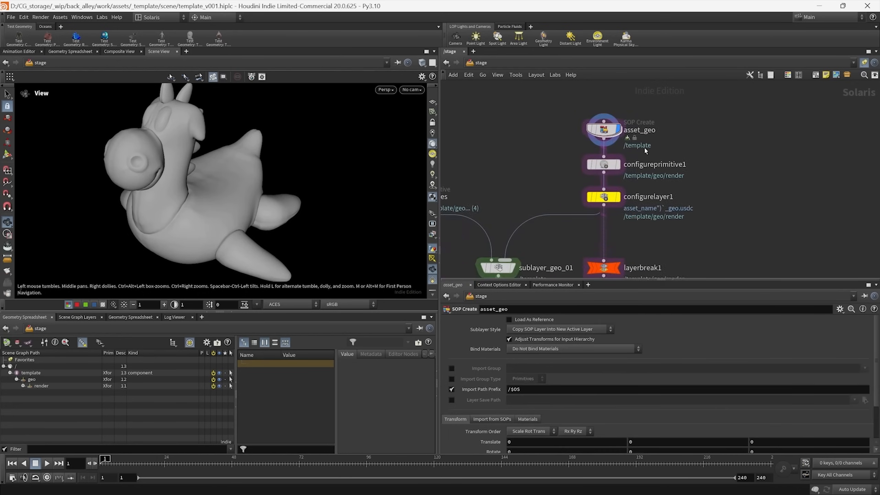
pyautogui.click(23, 386)
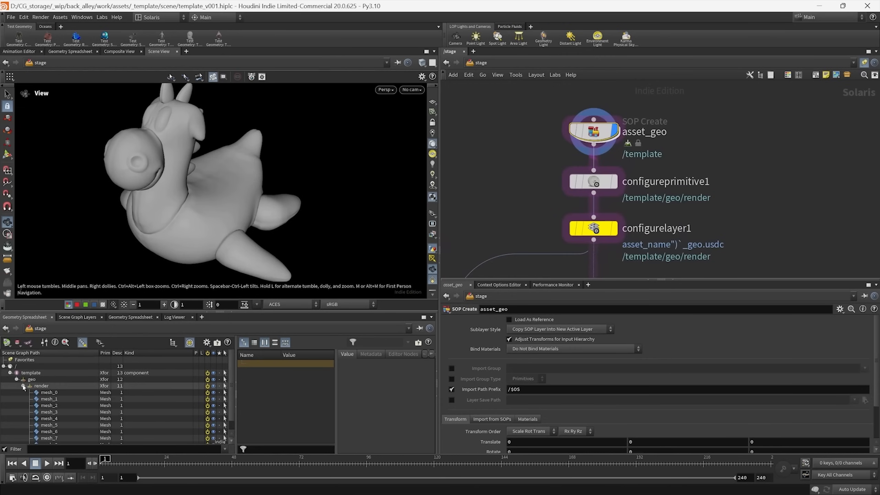
pyautogui.click(23, 385)
# - Display configureprimitive1 and examine its Primitives path, Purpose and Schema Type settings
pyautogui.scroll(1, 618, 179)
pyautogui.click(614, 181)
pyautogui.click(592, 181)
pyautogui.moveTo(495, 204); pyautogui.dragTo(470, 185, button='middle')
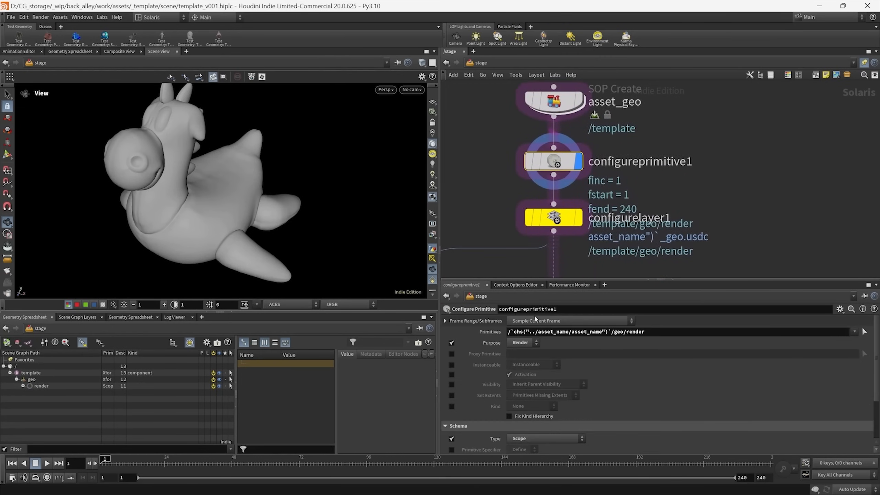
pyautogui.moveTo(661, 280); pyautogui.dragTo(660, 267)
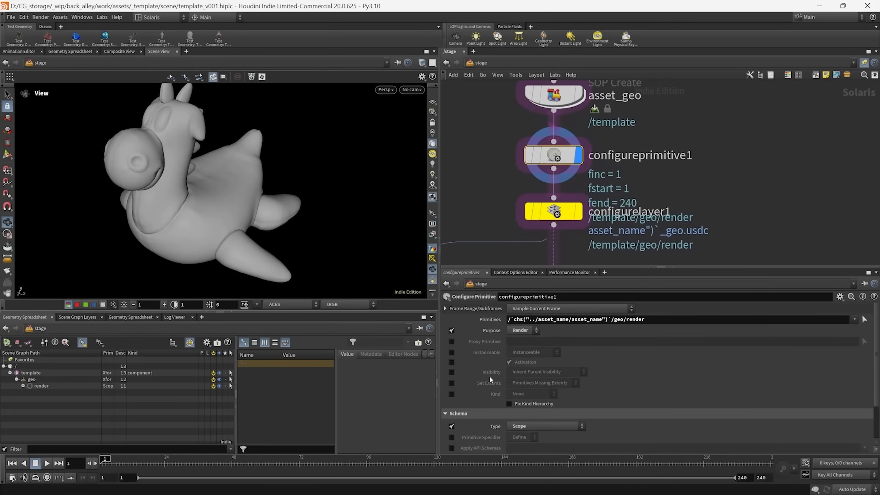
pyautogui.scroll(-2, 486, 375)
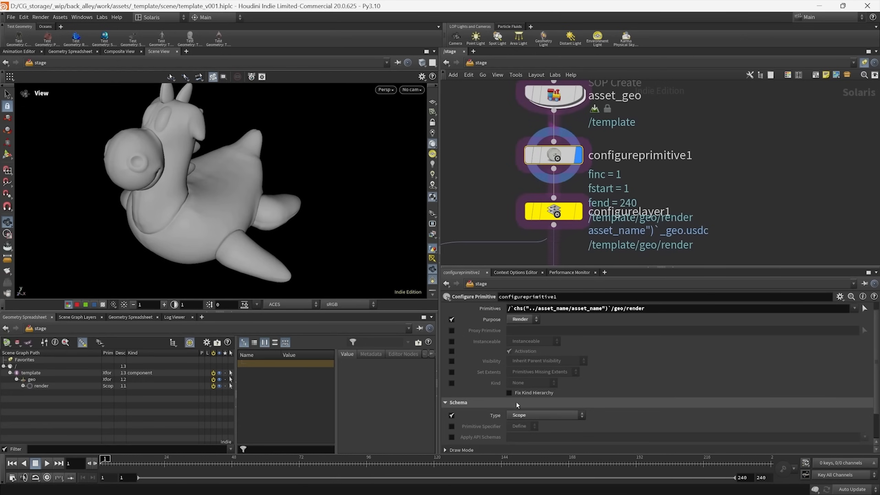
pyautogui.scroll(2, 514, 331)
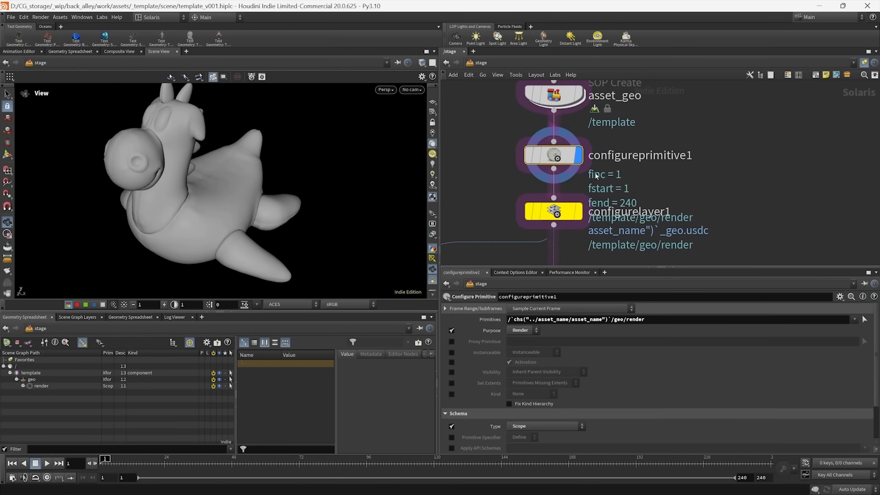
# - Try the Proxy purpose on configureprimitive1, checking the model in the viewport, and set Purpose back to Render
pyautogui.moveTo(525, 170); pyautogui.dragTo(552, 165, button='middle')
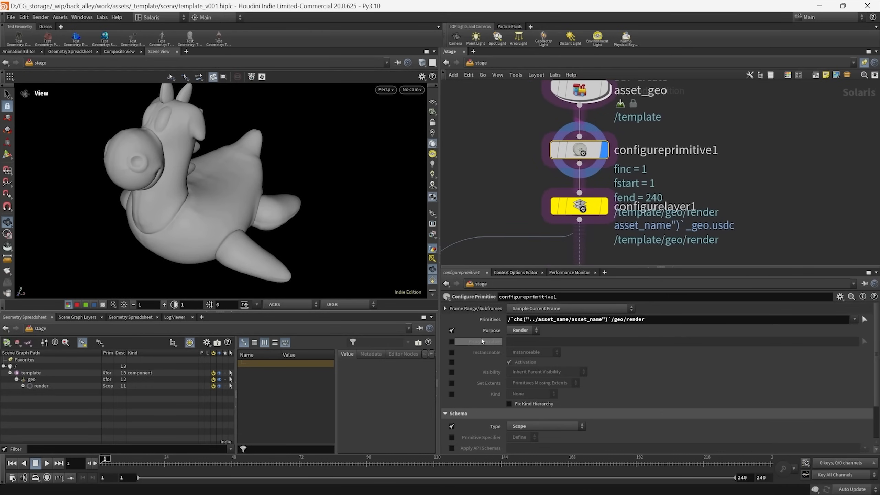
pyautogui.click(522, 331)
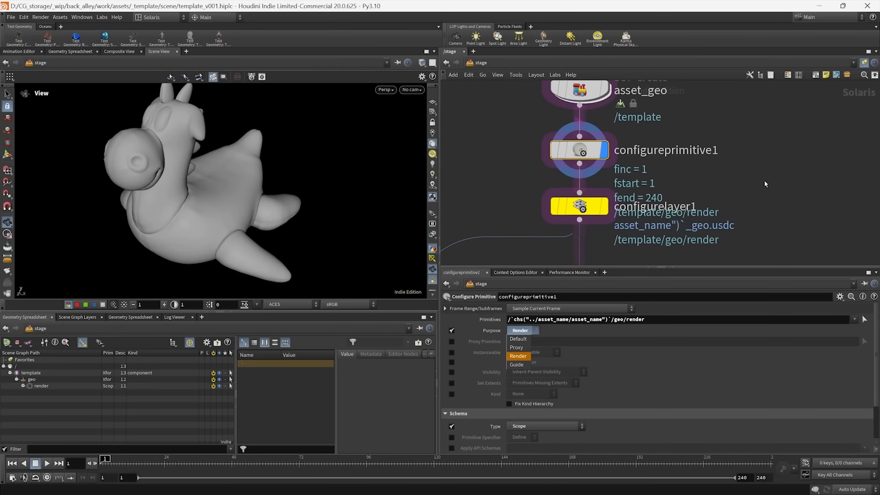
pyautogui.click(518, 357)
pyautogui.moveTo(225, 195); pyautogui.dragTo(214, 205)
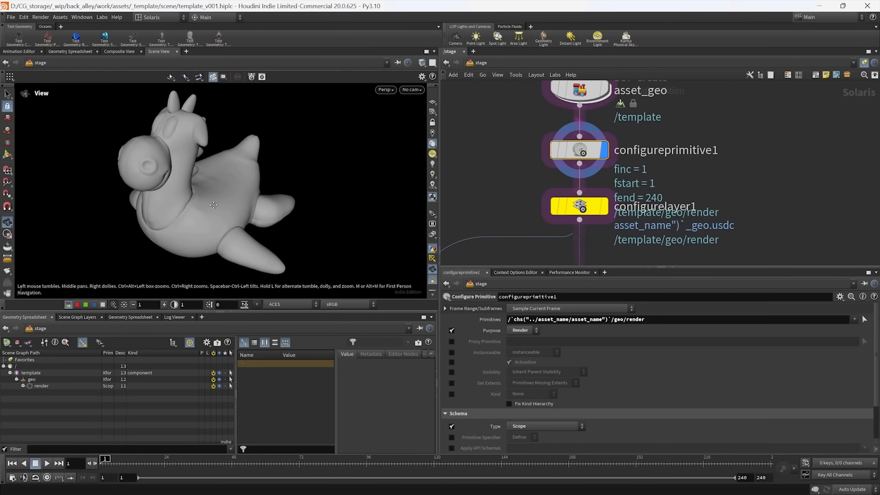
pyautogui.click(522, 330)
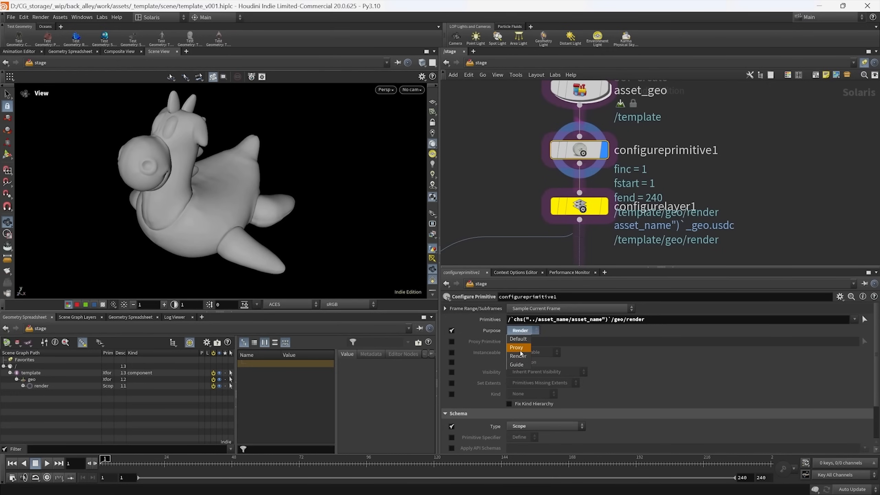
pyautogui.click(520, 348)
pyautogui.moveTo(194, 185); pyautogui.dragTo(206, 202)
pyautogui.click(533, 331)
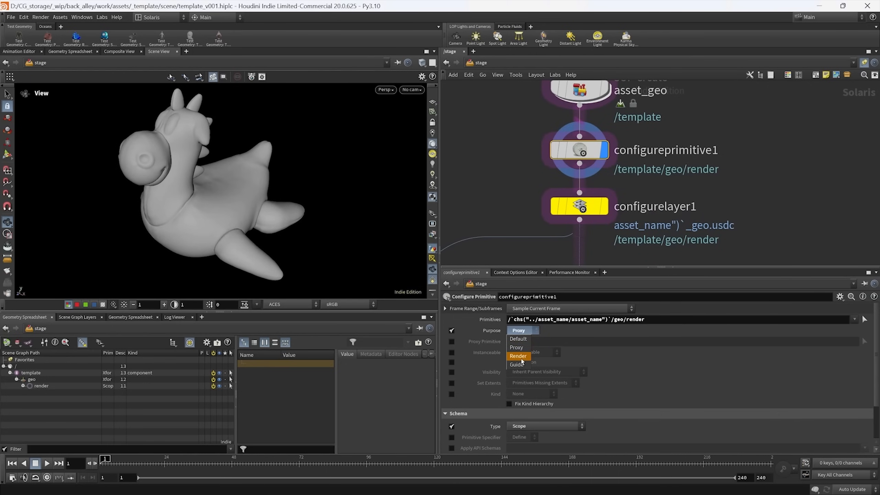
pyautogui.moveTo(505, 164)
pyautogui.mouseDown(button='middle')
pyautogui.moveTo(505, 187)
pyautogui.moveTo(510, 173)
pyautogui.mouseUp(button='middle')
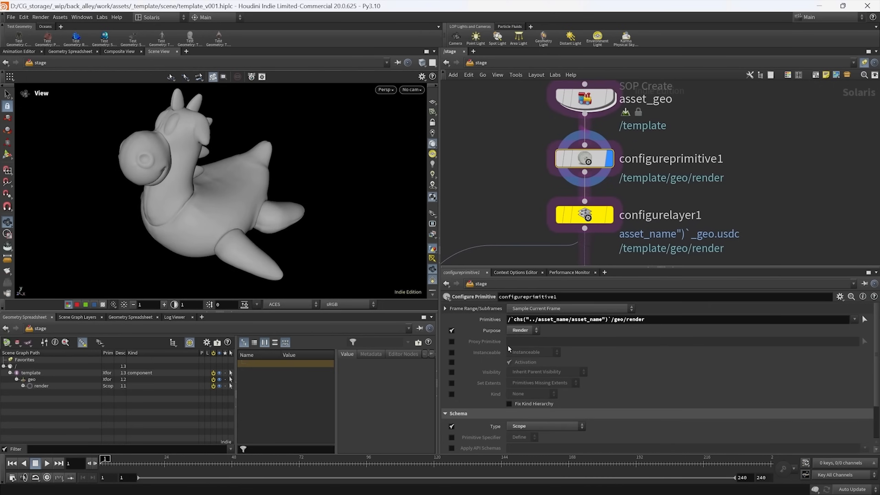
# - Turn off the viewport display of Render-purpose geometry and turn it back on
pyautogui.click(515, 154)
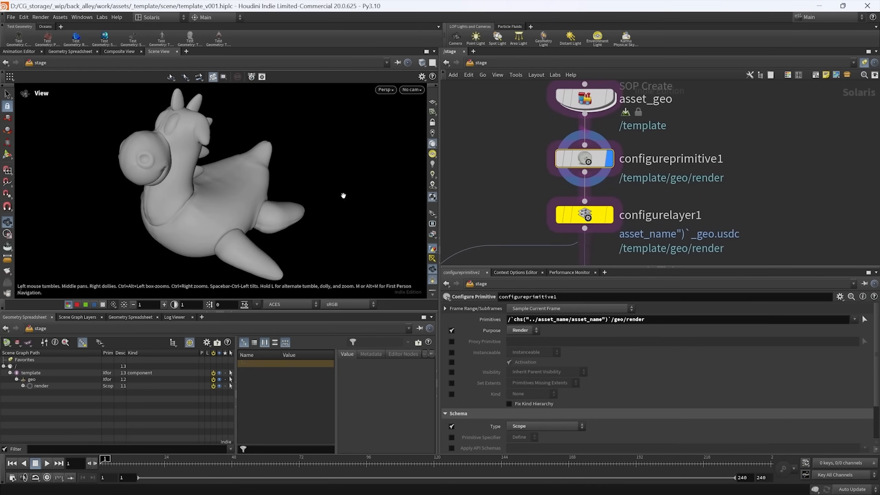
pyautogui.click(433, 214)
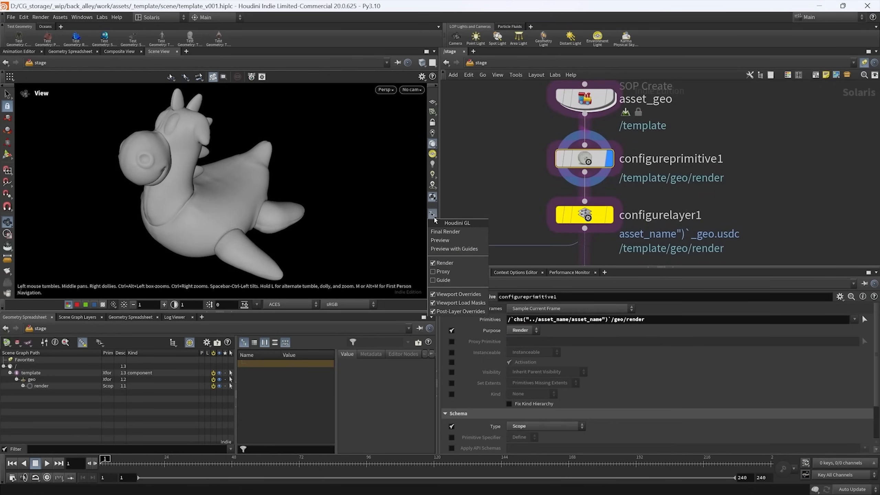
pyautogui.click(447, 264)
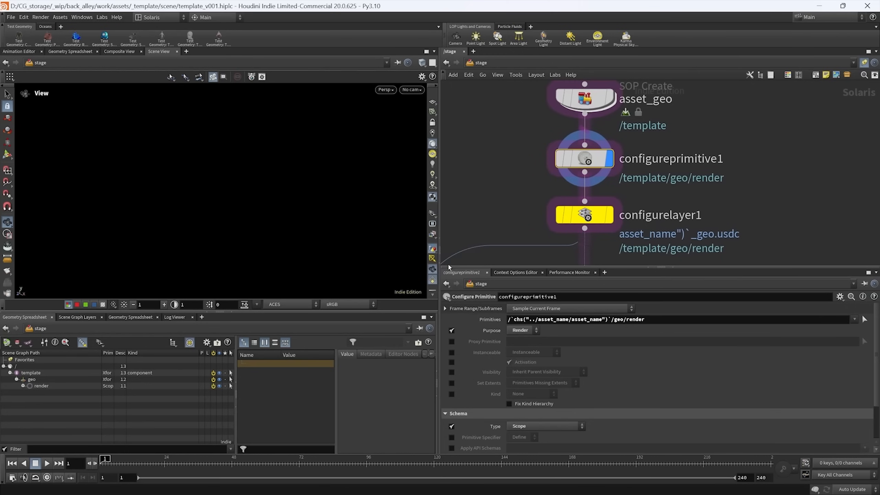
pyautogui.click(434, 216)
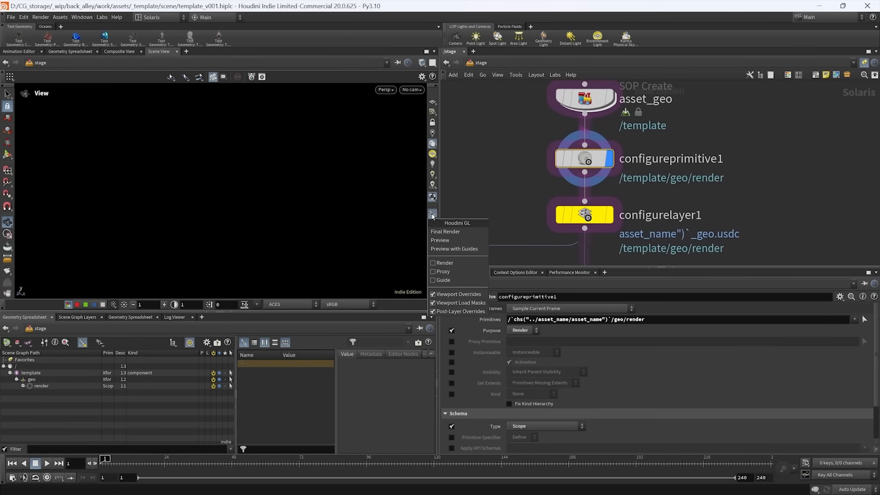
pyautogui.click(449, 265)
# - Display configurelayer1 and examine its Save Path and Default Primitive expressions
pyautogui.moveTo(628, 131); pyautogui.dragTo(623, 114, button='middle')
pyautogui.moveTo(501, 173); pyautogui.dragTo(523, 169, button='middle')
pyautogui.moveTo(505, 165); pyautogui.dragTo(681, 230)
pyautogui.moveTo(681, 231); pyautogui.dragTo(661, 222, button='middle')
pyautogui.moveTo(663, 222); pyautogui.dragTo(502, 173)
pyautogui.click(599, 188)
pyautogui.moveTo(633, 241); pyautogui.dragTo(620, 231, button='middle')
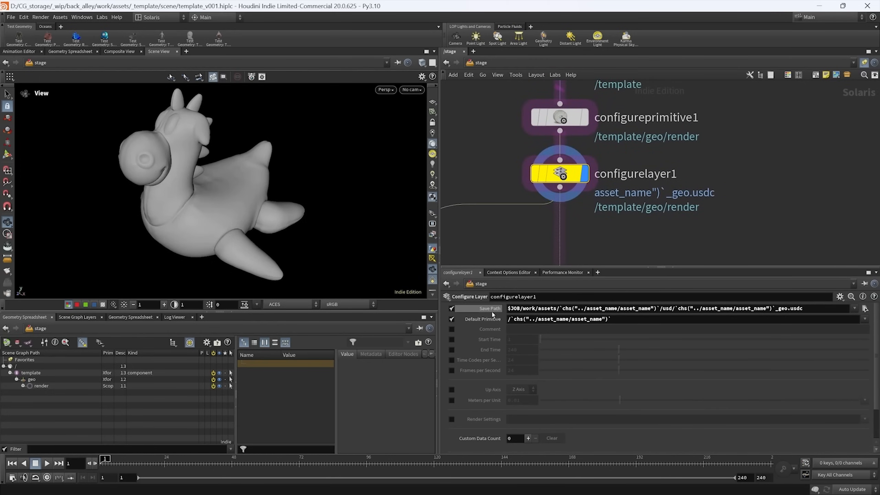
pyautogui.moveTo(486, 313)
pyautogui.moveTo(626, 220)
pyautogui.mouseDown(button='middle')
pyautogui.moveTo(636, 227)
pyautogui.moveTo(622, 198)
pyautogui.moveTo(616, 209)
pyautogui.moveTo(631, 212)
pyautogui.moveTo(634, 177)
pyautogui.moveTo(627, 210)
pyautogui.mouseUp(button='middle')
pyautogui.scroll(-3, 631, 212)
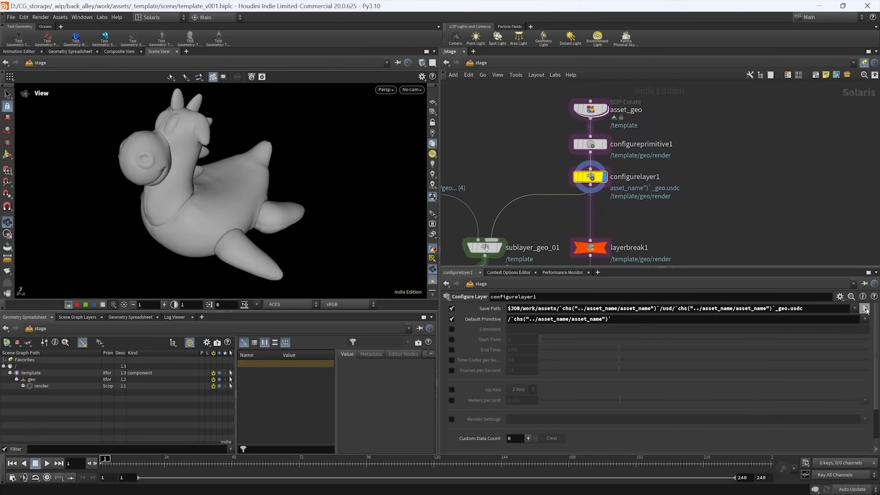
# - Browse the USD folder used by configurelayer1's Save Path and close the file chooser without picking a file
pyautogui.moveTo(686, 212); pyautogui.dragTo(693, 229, button='middle')
pyautogui.scroll(2, 690, 232)
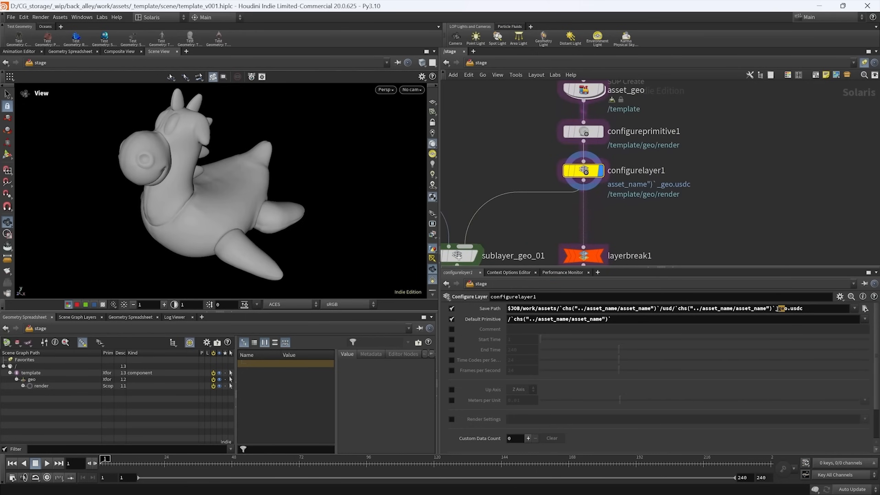
pyautogui.doubleClick(780, 308)
pyautogui.click(865, 308)
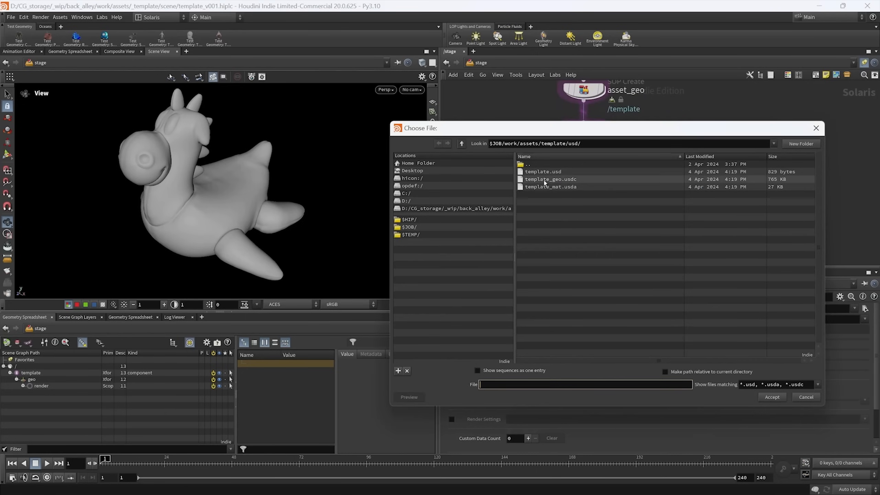
pyautogui.click(805, 400)
# - Select sublayer_geo_01 to examine its sublayer settings and the input layers it combines
pyautogui.moveTo(667, 230); pyautogui.dragTo(703, 237, button='middle')
pyautogui.scroll(-3, 559, 156)
pyautogui.moveTo(553, 179); pyautogui.dragTo(603, 197, button='middle')
pyautogui.scroll(2, 583, 210)
pyautogui.click(562, 190)
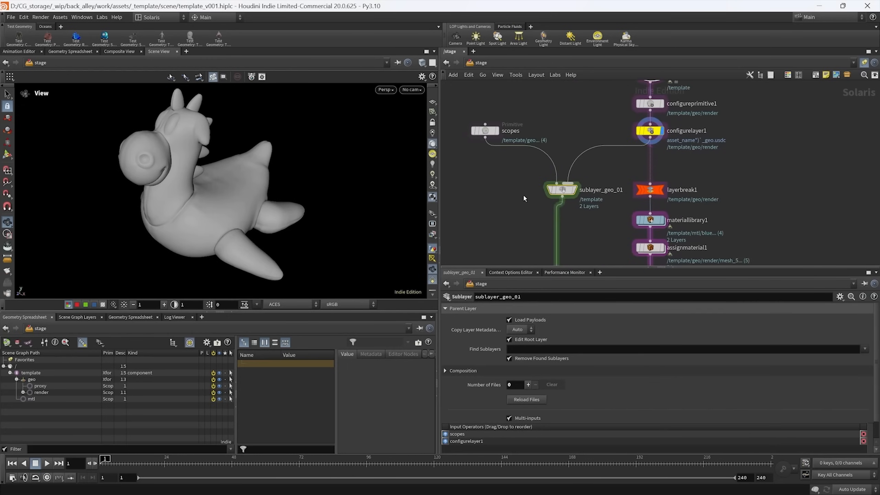
pyautogui.moveTo(508, 190); pyautogui.dragTo(501, 202, button='middle')
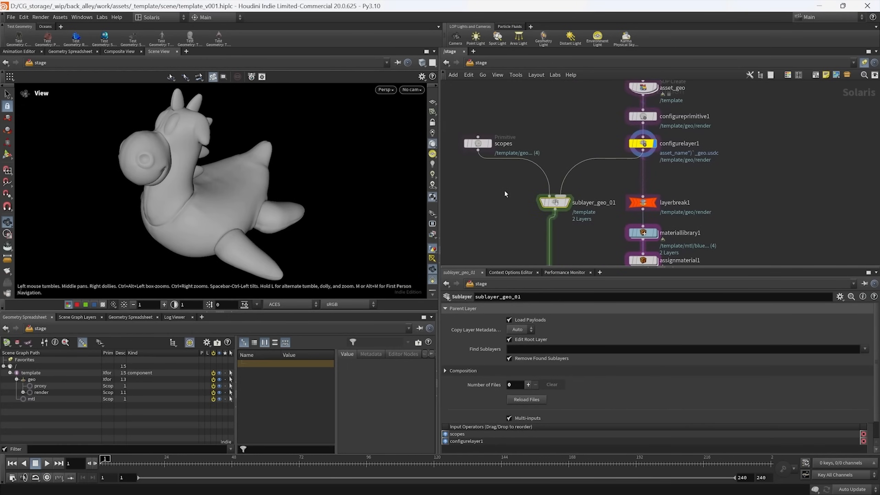
# - Select the nodes from layerbreak1 through configurelayer2 and examine layerbreak1 at the head of the material branch
pyautogui.moveTo(598, 238); pyautogui.dragTo(554, 156, button='middle')
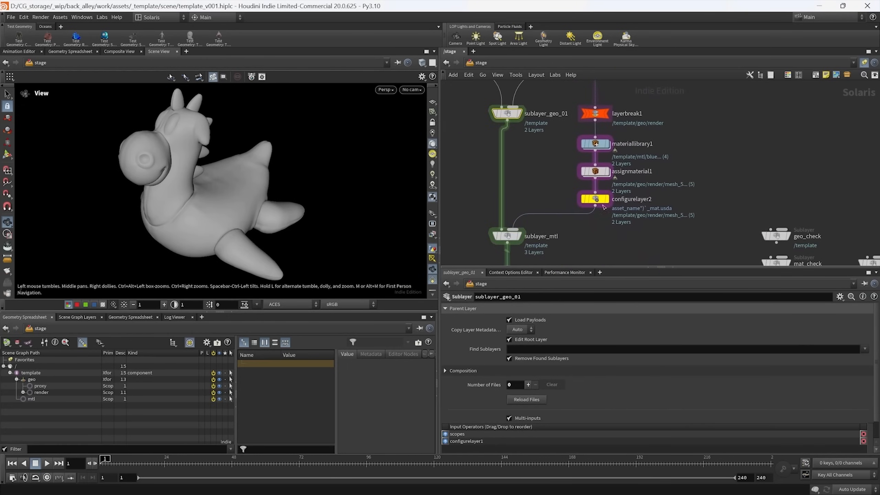
pyautogui.moveTo(630, 135); pyautogui.dragTo(618, 155, button='middle')
pyautogui.moveTo(670, 119); pyautogui.dragTo(551, 239)
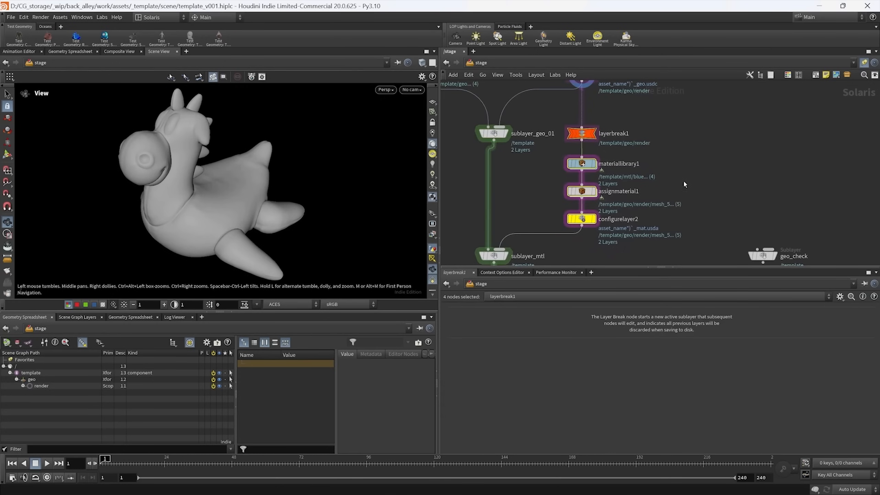
pyautogui.moveTo(681, 167); pyautogui.dragTo(660, 163, button='middle')
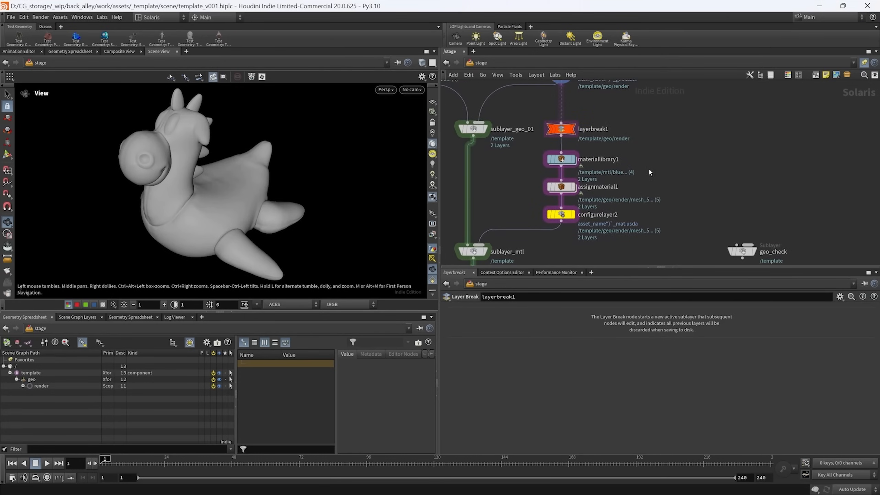
pyautogui.scroll(1, 620, 207)
pyautogui.moveTo(620, 207)
pyautogui.mouseDown(button='middle')
pyautogui.moveTo(630, 208)
pyautogui.moveTo(603, 236)
pyautogui.moveTo(616, 222)
pyautogui.mouseUp(button='middle')
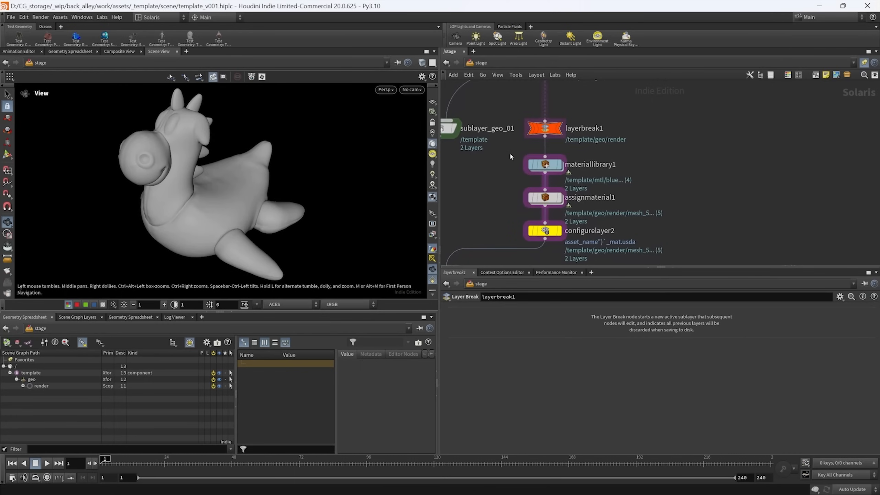
# - Inspect materiallibrary1's material subnetworks, including the green MtlX Standard Surface shader, and return to the stage network
pyautogui.click(542, 164)
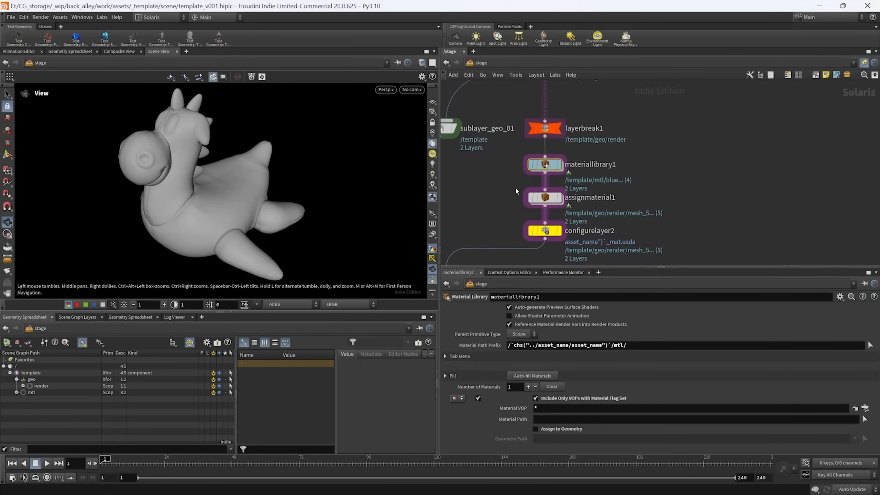
pyautogui.doubleClick(549, 164)
pyautogui.moveTo(693, 153); pyautogui.dragTo(593, 150, button='middle')
pyautogui.moveTo(548, 172); pyautogui.dragTo(607, 157, button='middle')
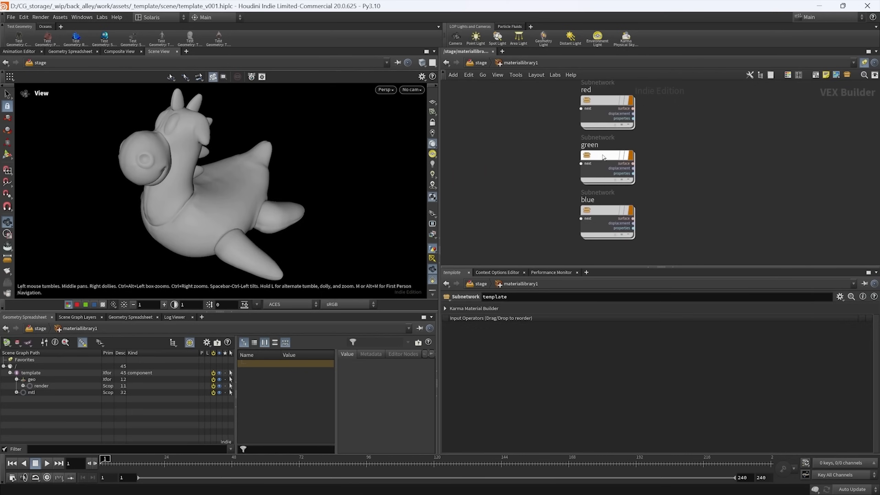
pyautogui.doubleClick(603, 157)
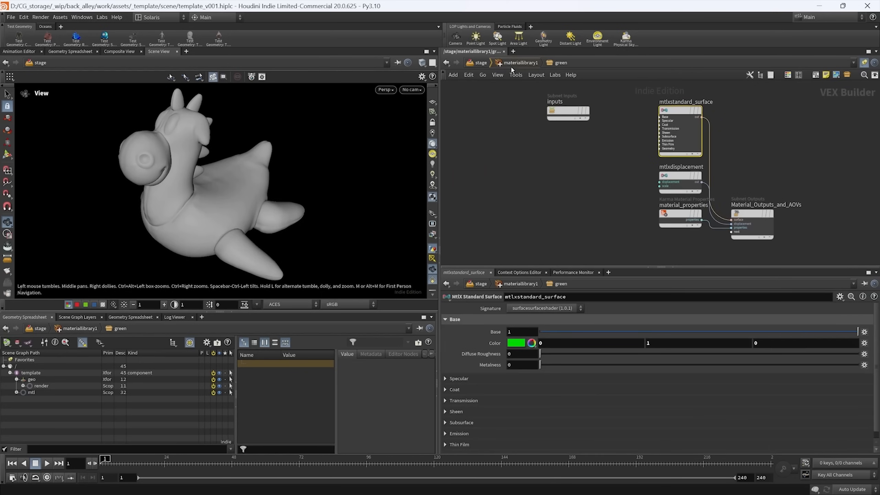
pyautogui.click(513, 63)
pyautogui.click(481, 63)
# - Select assignmaterial1 and examine which render meshes it binds to the red, green and blue materials
pyautogui.click(555, 199)
pyautogui.moveTo(502, 207); pyautogui.dragTo(529, 210, button='middle')
pyautogui.scroll(-2, 483, 383)
pyautogui.scroll(2, 484, 383)
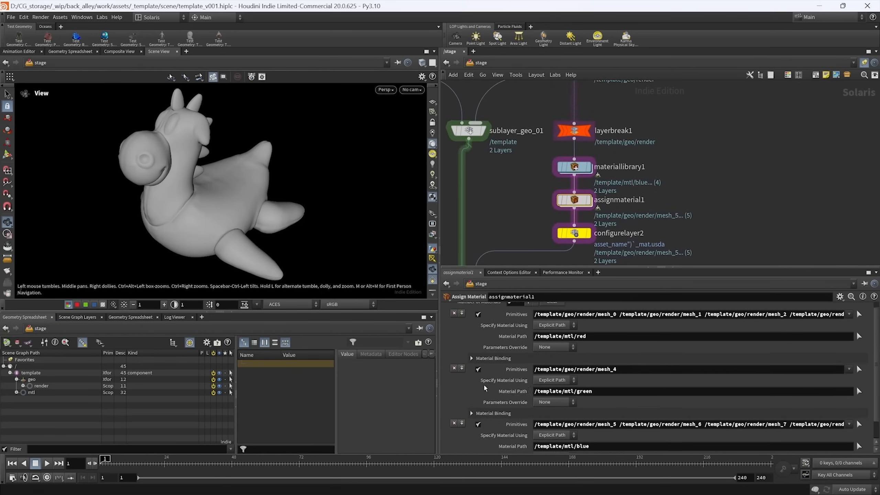
pyautogui.moveTo(543, 208); pyautogui.dragTo(542, 207, button='middle')
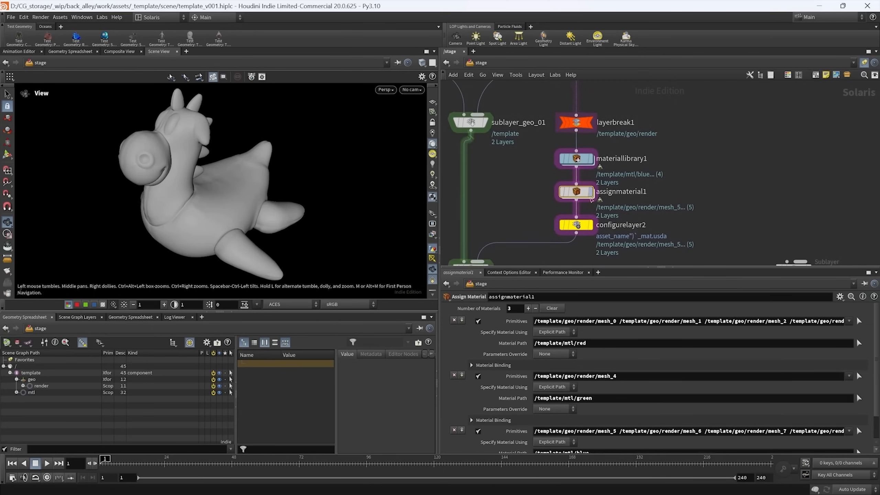
# - Display assignmaterial1 and inspect the assigned materials on the toy model from several angles
pyautogui.click(587, 199)
pyautogui.moveTo(203, 196); pyautogui.dragTo(199, 219)
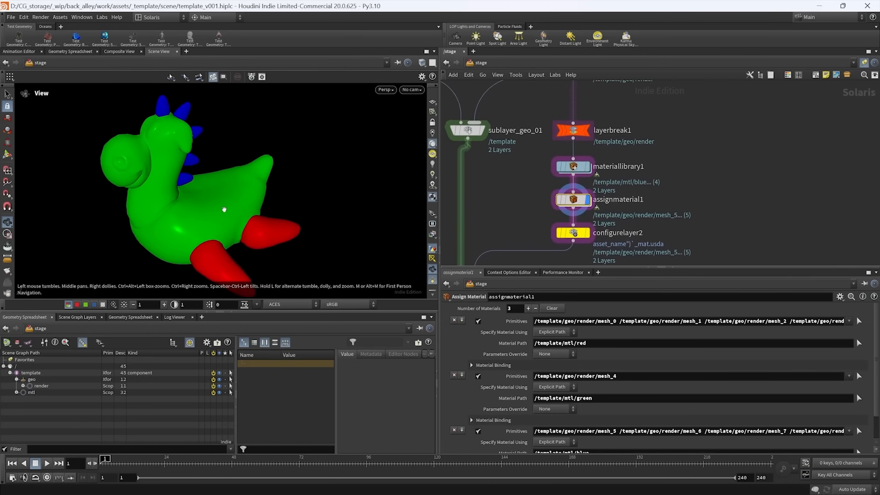
pyautogui.moveTo(204, 188); pyautogui.dragTo(188, 176)
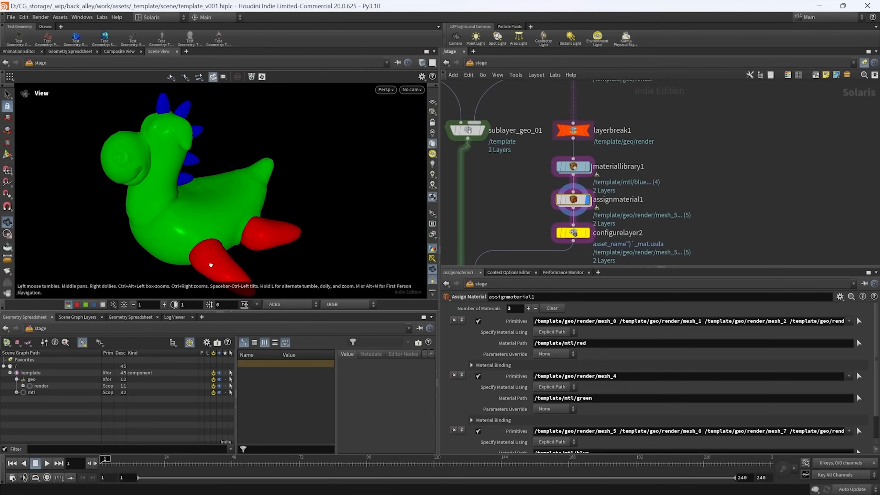
pyautogui.moveTo(211, 265); pyautogui.dragTo(201, 194)
# - Display configurelayer2 and examine its Save Path and Default Primitive expressions
pyautogui.moveTo(703, 175); pyautogui.dragTo(703, 149, button='middle')
pyautogui.click(553, 206)
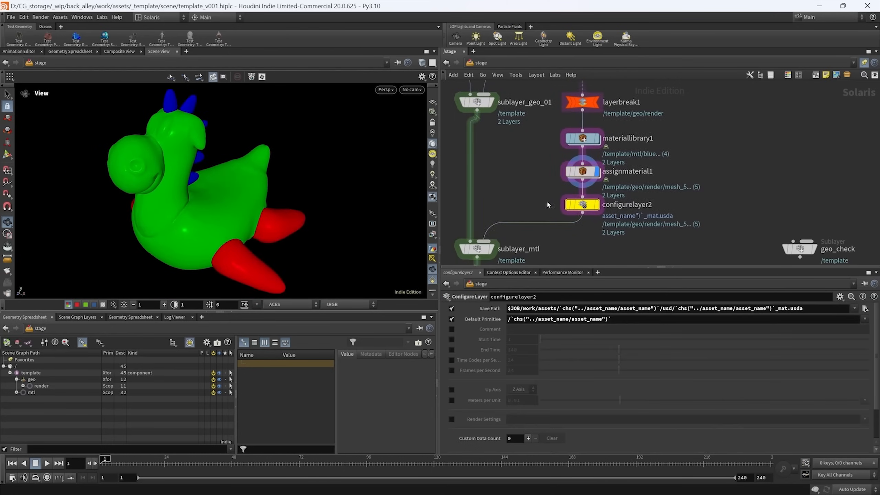
pyautogui.click(587, 207)
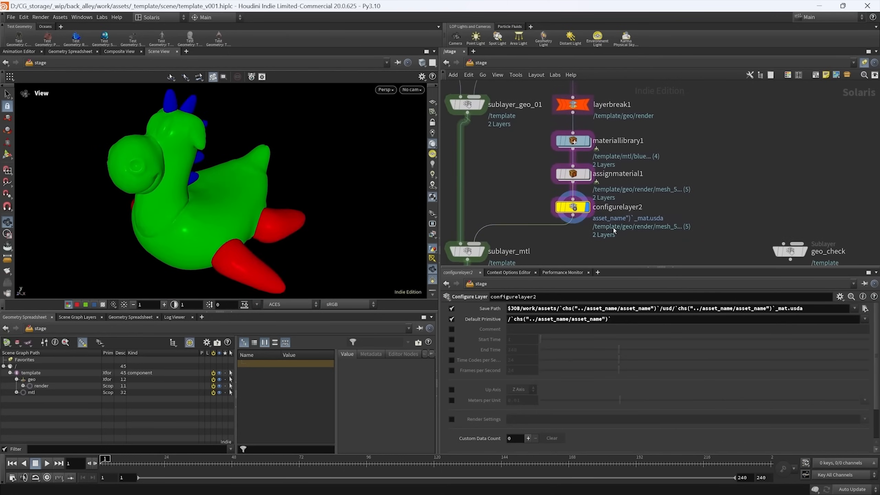
# - Compare configurelayer1's layer settings with configurelayer2's Save Path ending in _mat.usda
pyautogui.moveTo(519, 194); pyautogui.dragTo(538, 229, button='middle')
pyautogui.scroll(-1, 537, 229)
pyautogui.click(583, 96)
pyautogui.moveTo(649, 129); pyautogui.dragTo(614, 211, button='middle')
pyautogui.scroll(-1, 629, 207)
pyautogui.scroll(2, 599, 197)
pyautogui.scroll(-1, 620, 225)
pyautogui.moveTo(644, 253); pyautogui.dragTo(644, 155, button='middle')
pyautogui.scroll(1, 601, 221)
pyautogui.click(578, 212)
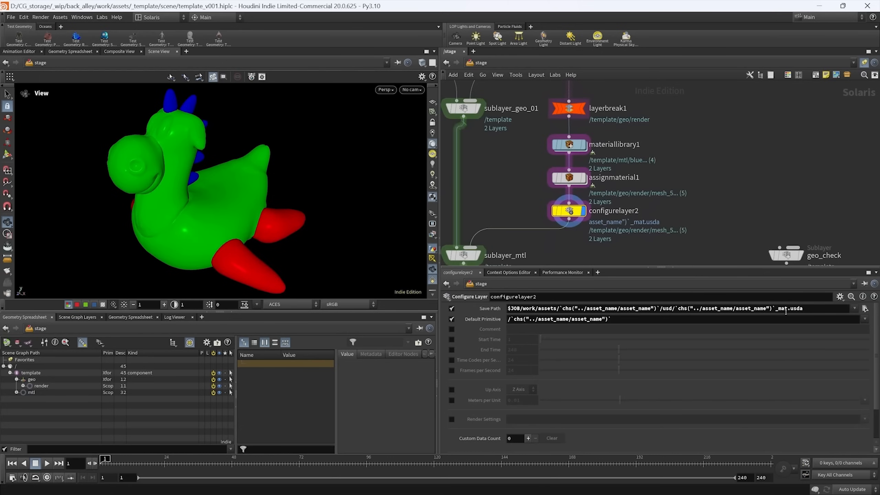
# - Select layerbreak1 and examine how it separates the geometry branch from the material branch
pyautogui.moveTo(663, 158); pyautogui.dragTo(703, 156, button='middle')
pyautogui.click(562, 135)
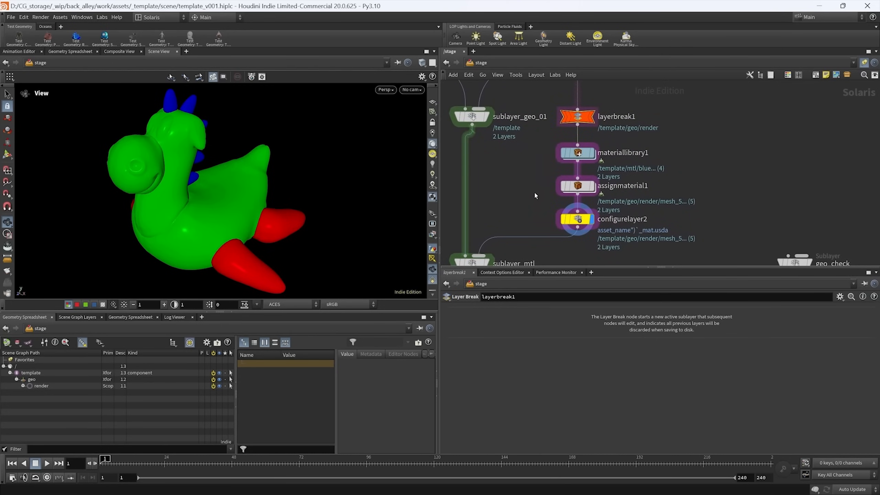
pyautogui.moveTo(533, 191); pyautogui.dragTo(532, 205, button='middle')
pyautogui.scroll(-2, 529, 191)
pyautogui.scroll(2, 565, 169)
pyautogui.moveTo(612, 185); pyautogui.dragTo(532, 151)
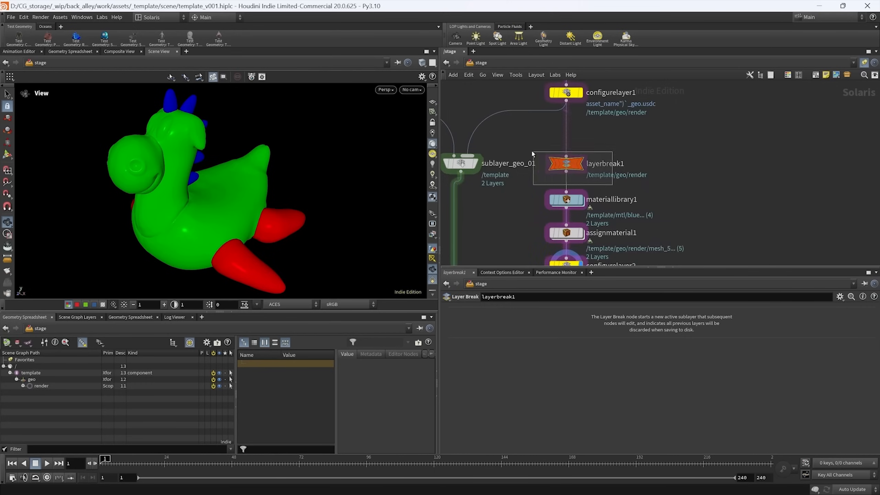
pyautogui.moveTo(586, 136)
pyautogui.mouseDown(button='middle')
pyautogui.moveTo(584, 165)
pyautogui.moveTo(600, 140)
pyautogui.moveTo(599, 118)
pyautogui.mouseUp(button='middle')
pyautogui.scroll(-1, 599, 118)
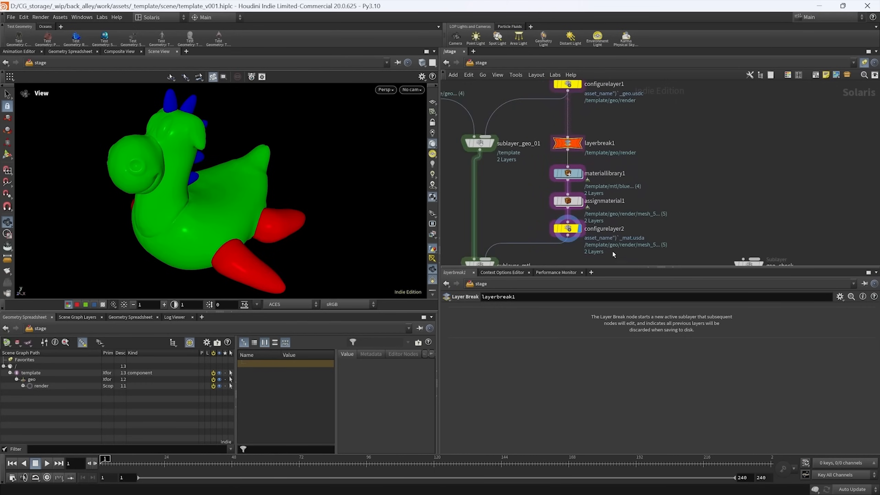
# - Review configurelayer2's save settings and select it together with materiallibrary1 and assignmaterial1
pyautogui.click(566, 229)
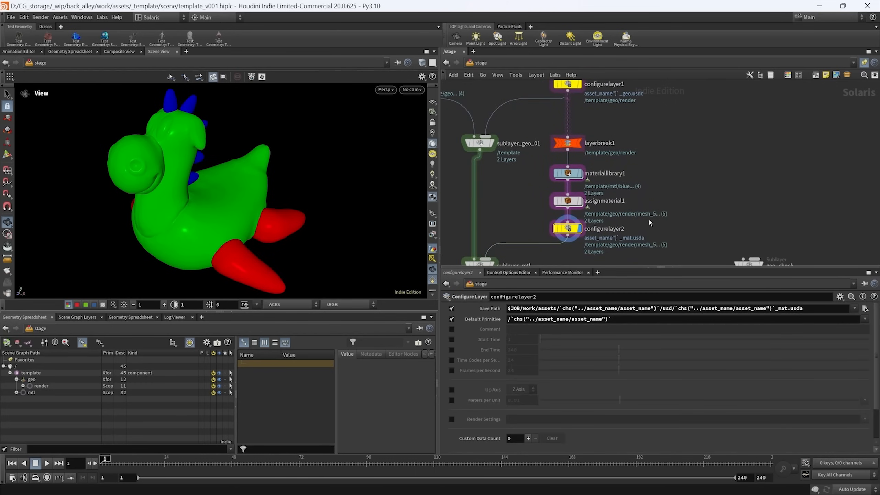
pyautogui.moveTo(648, 218); pyautogui.dragTo(655, 196, button='middle')
pyautogui.moveTo(505, 206); pyautogui.dragTo(565, 197, button='middle')
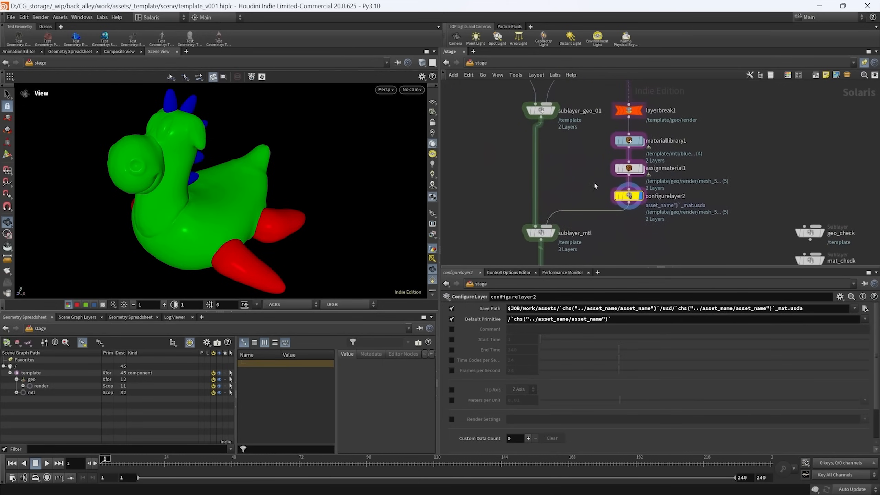
pyautogui.moveTo(688, 224); pyautogui.dragTo(597, 137)
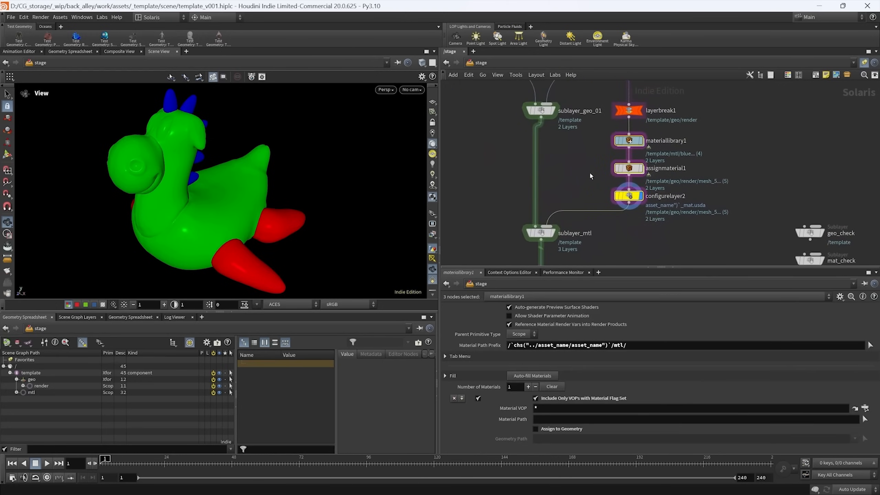
# - Select sublayer_mtl and display its combined geometry and material layers
pyautogui.click(540, 231)
pyautogui.moveTo(502, 210); pyautogui.dragTo(521, 142, button='middle')
pyautogui.click(572, 166)
# - Select usd_rop1 at the end of the network and examine its Output File and Save Style settings
pyautogui.moveTo(514, 181); pyautogui.dragTo(495, 96, button='middle')
pyautogui.moveTo(485, 188); pyautogui.dragTo(491, 116, button='middle')
pyautogui.moveTo(586, 194); pyautogui.dragTo(512, 234)
pyautogui.moveTo(645, 200); pyautogui.dragTo(623, 237, button='middle')
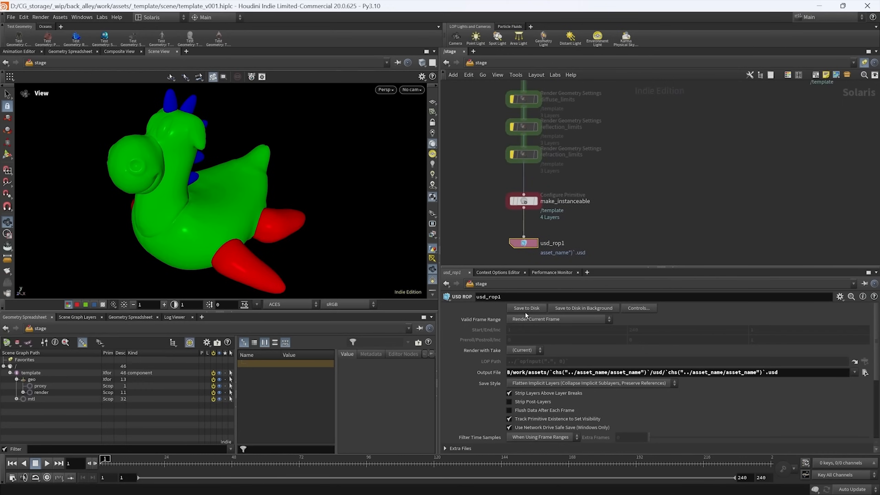
pyautogui.scroll(-6, 594, 207)
pyautogui.moveTo(598, 187); pyautogui.dragTo(607, 198, button='middle')
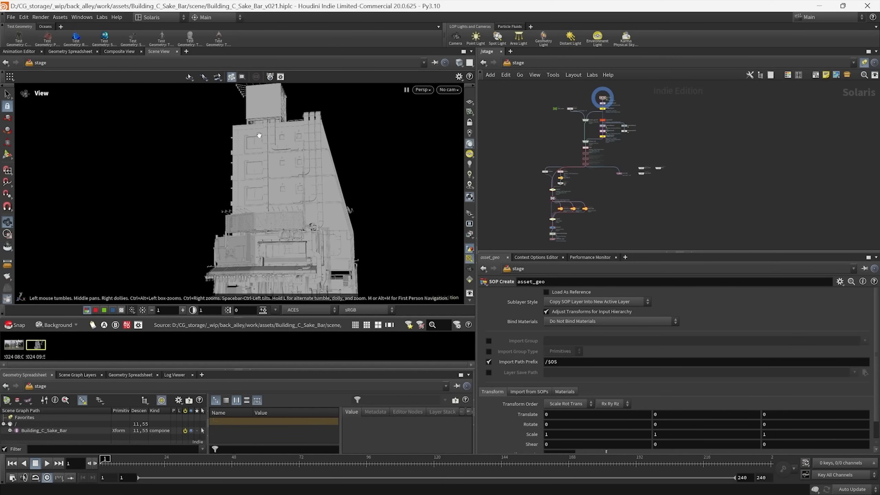
# - View the Building_C_Sake_Bar render snapshot in an enlarged render gallery window, and close the window
pyautogui.doubleClick(34, 348)
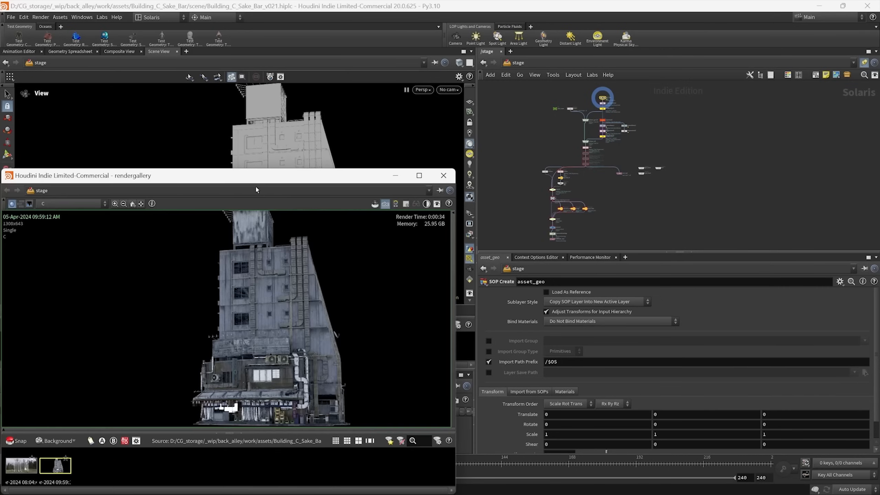
pyautogui.moveTo(254, 180); pyautogui.dragTo(369, 36)
pyautogui.moveTo(571, 347); pyautogui.dragTo(705, 445)
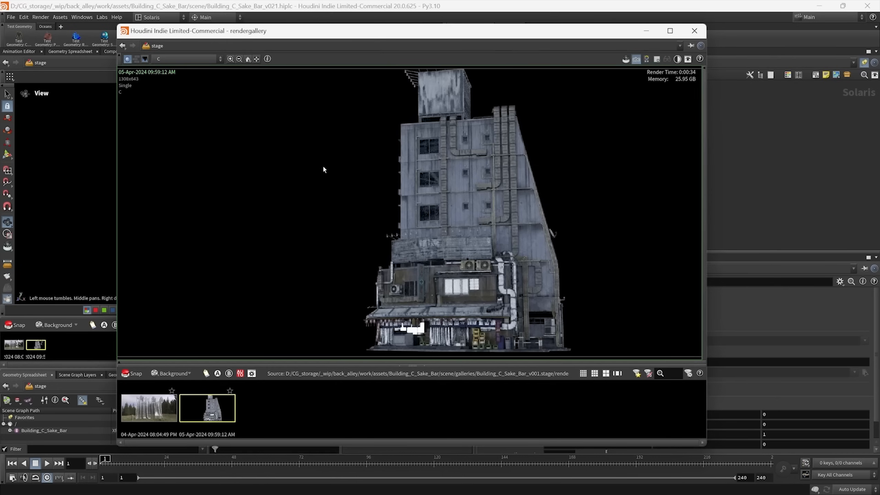
pyautogui.moveTo(422, 24); pyautogui.dragTo(422, 27)
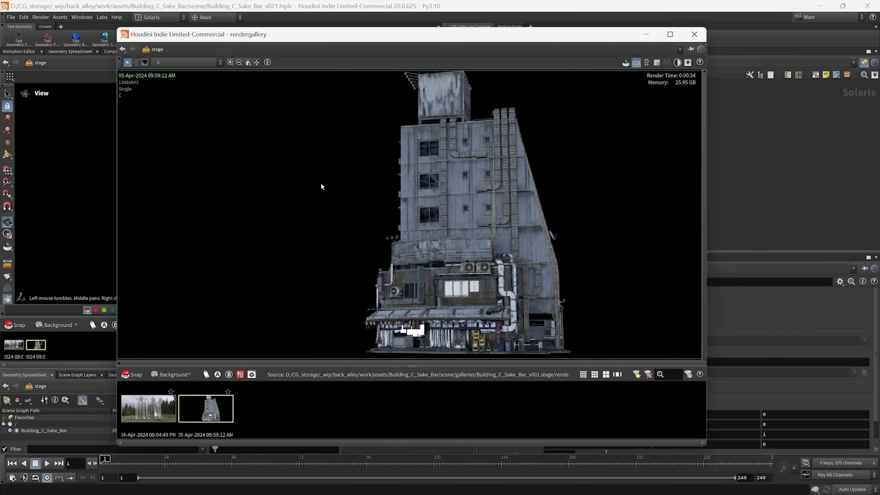
pyautogui.click(694, 31)
# - Survey the Building_C_Sake_Bar network and examine its asset_name expression and scopes node
pyautogui.moveTo(675, 137); pyautogui.dragTo(703, 135, button='middle')
pyautogui.scroll(9, 623, 93)
pyautogui.scroll(-9, 705, 132)
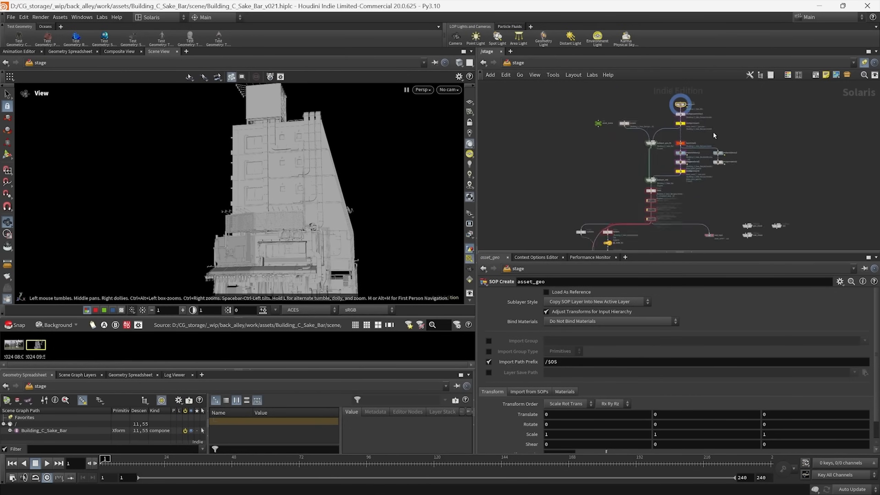
pyautogui.moveTo(719, 191); pyautogui.dragTo(681, 153, button='middle')
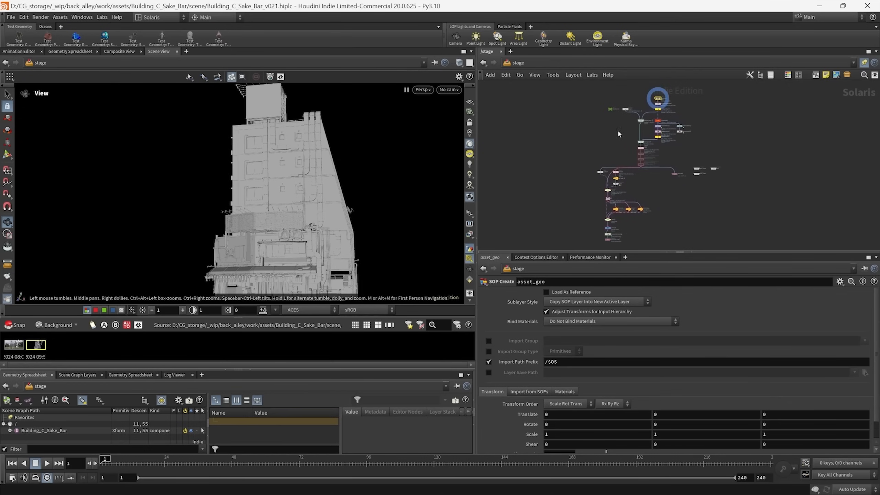
pyautogui.scroll(10, 618, 133)
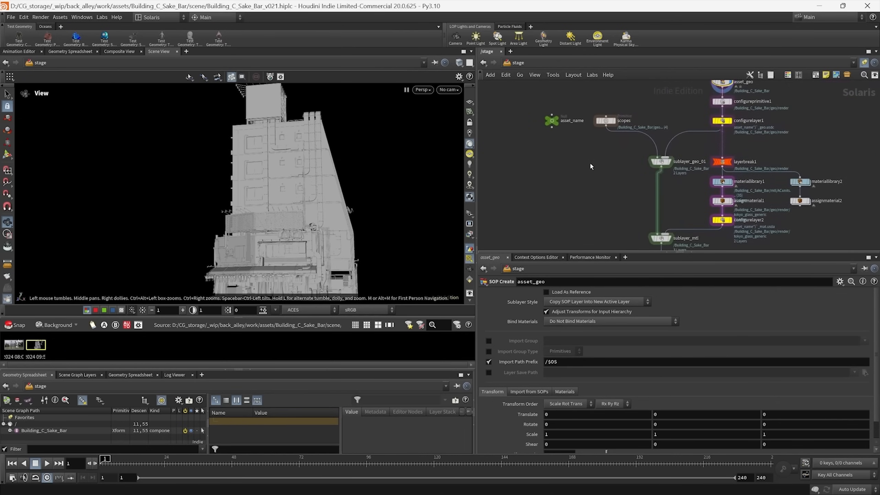
pyautogui.moveTo(590, 162); pyautogui.dragTo(592, 177, button='middle')
pyautogui.moveTo(584, 164); pyautogui.dragTo(543, 123)
pyautogui.moveTo(589, 177); pyautogui.dragTo(633, 122)
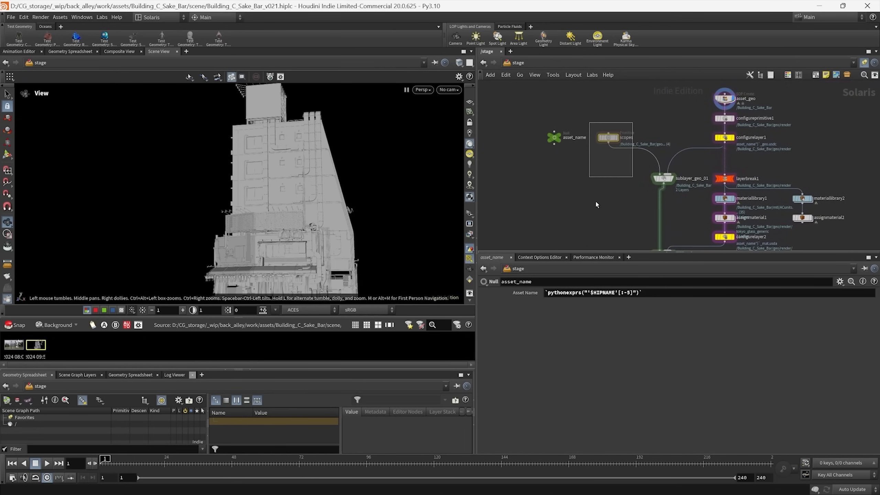
# - Highlight the building's geometry nodes, its material branch from layerbreak1 to configurelayer2, and the sublayer nodes
pyautogui.moveTo(608, 201); pyautogui.dragTo(513, 199, button='middle')
pyautogui.moveTo(604, 91); pyautogui.dragTo(673, 161)
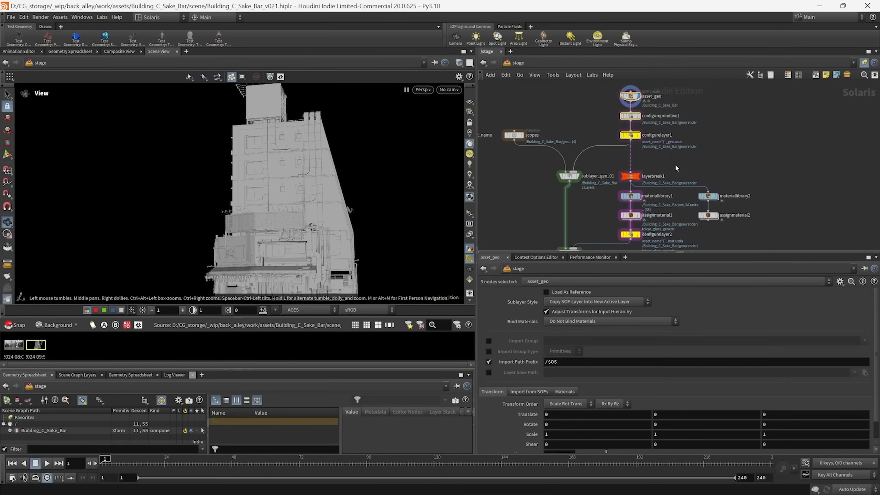
pyautogui.moveTo(675, 166); pyautogui.dragTo(680, 125, button='middle')
pyautogui.moveTo(674, 129); pyautogui.dragTo(616, 212)
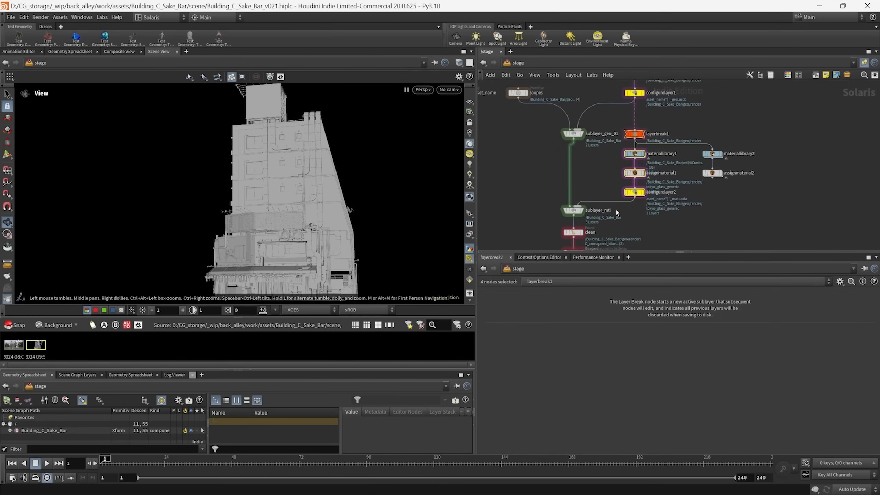
pyautogui.moveTo(654, 227); pyautogui.dragTo(661, 208, button='middle')
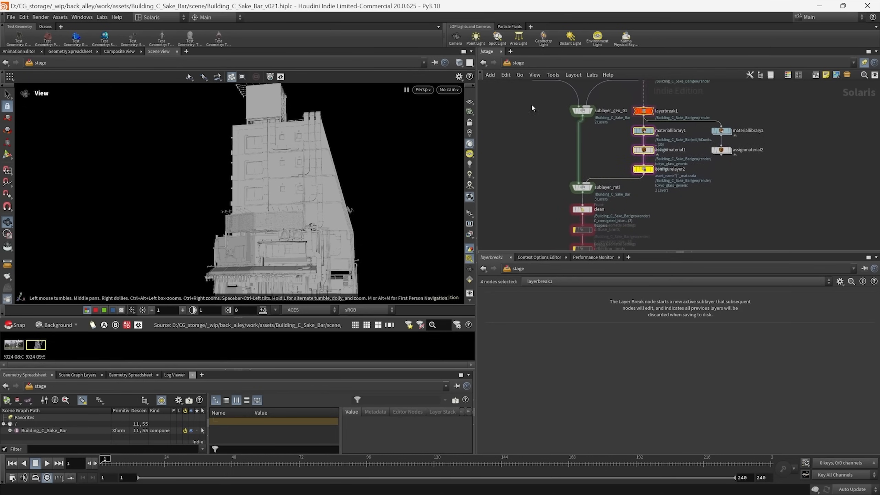
pyautogui.moveTo(536, 101); pyautogui.dragTo(617, 206)
# - Select the clean Prune node below sublayer_mtl and examine its Primitive Pattern and pruning method
pyautogui.click(583, 209)
pyautogui.scroll(5, 595, 168)
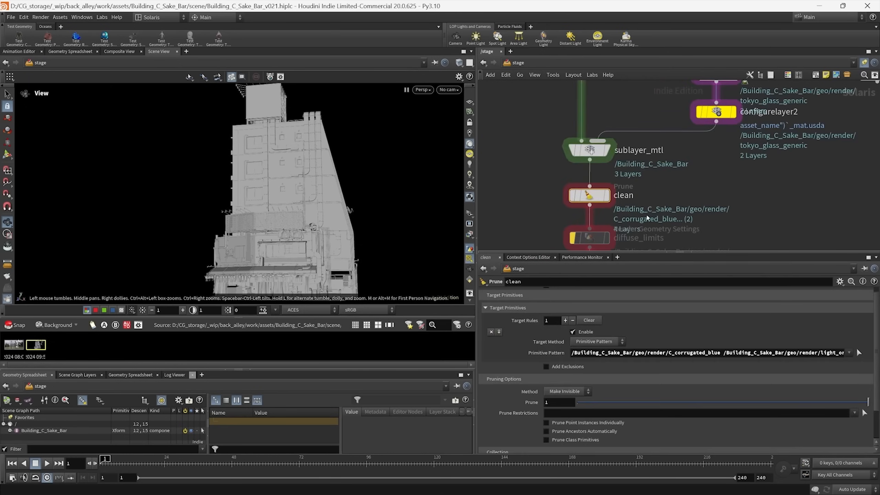
pyautogui.moveTo(697, 205); pyautogui.dragTo(720, 217, button='middle')
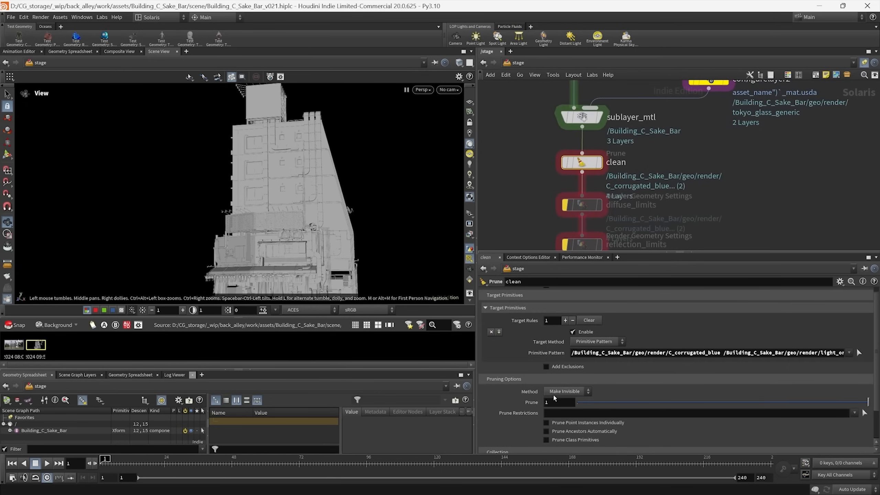
# - Select the whole group of lighting and render nodes at the lower end of the building network
pyautogui.moveTo(709, 201); pyautogui.dragTo(662, 98, button='middle')
pyautogui.scroll(-3, 705, 194)
pyautogui.scroll(-3, 735, 178)
pyautogui.moveTo(684, 158); pyautogui.dragTo(653, 139, button='middle')
pyautogui.moveTo(516, 95); pyautogui.dragTo(693, 228)
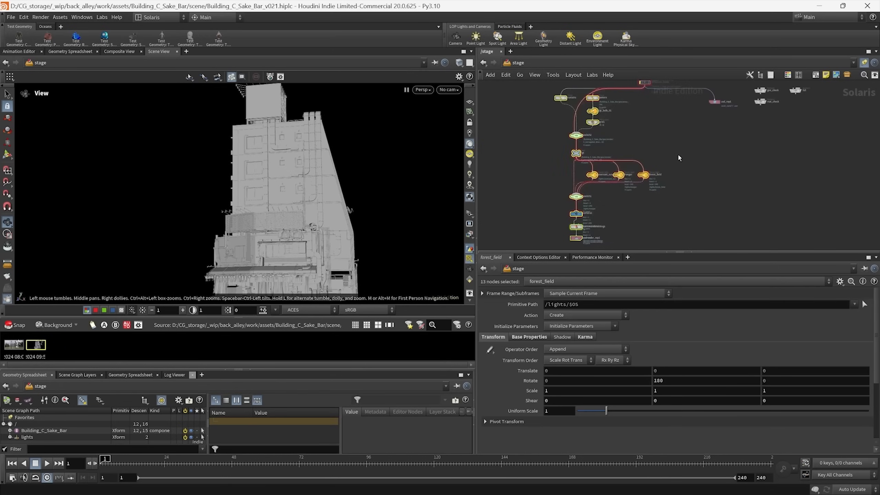
# - Clear the node selection and open the geometry network inside the asset_geo node
pyautogui.click(679, 154)
pyautogui.moveTo(679, 154); pyautogui.dragTo(650, 215, button='middle')
pyautogui.scroll(-2, 650, 216)
pyautogui.moveTo(661, 97); pyautogui.dragTo(627, 208, button='middle')
pyautogui.scroll(5, 610, 152)
pyautogui.doubleClick(610, 139)
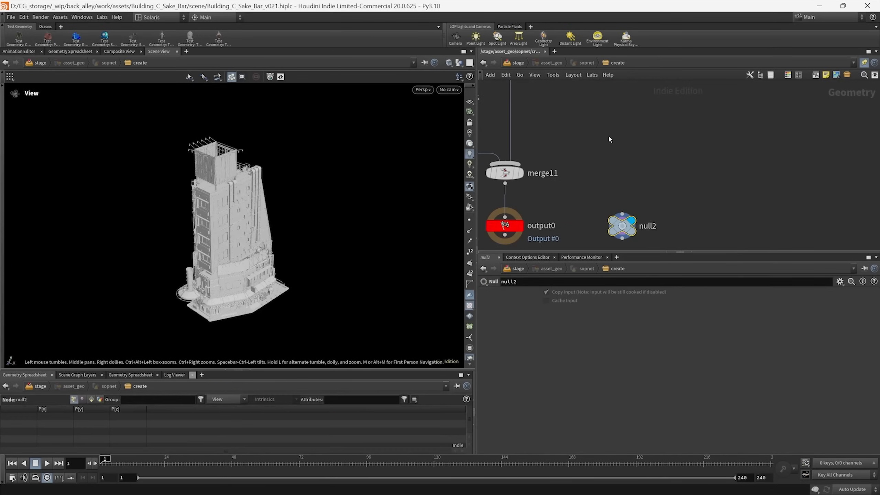
# - Survey the building's geometry network, from the output node up through its separate material branches
pyautogui.scroll(3, 181, 263)
pyautogui.scroll(-6, 689, 186)
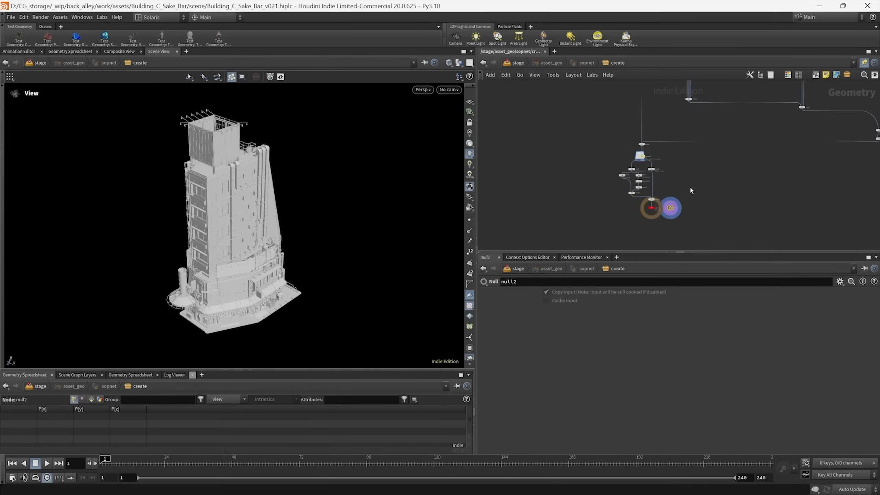
pyautogui.moveTo(655, 230); pyautogui.dragTo(646, 233, button='middle')
pyautogui.scroll(-2, 642, 222)
pyautogui.moveTo(612, 199)
pyautogui.mouseDown(button='middle')
pyautogui.moveTo(611, 167)
pyautogui.moveTo(599, 214)
pyautogui.moveTo(603, 205)
pyautogui.mouseUp(button='middle')
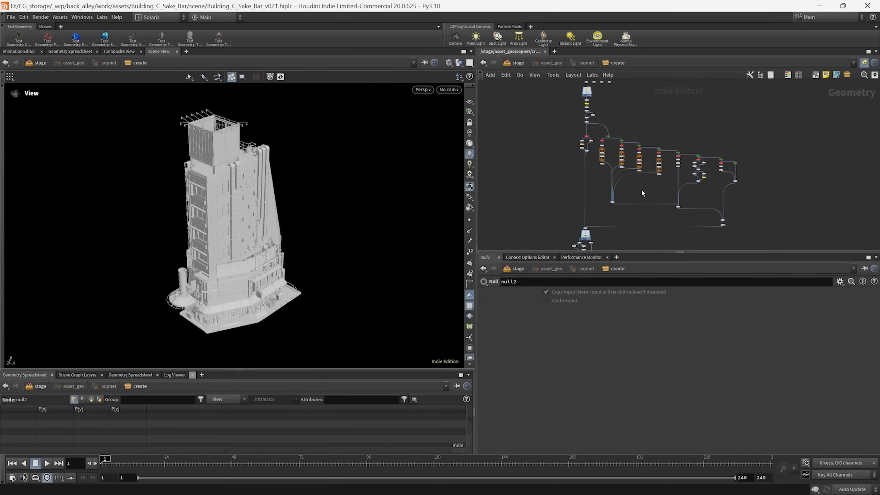
pyautogui.scroll(5, 595, 145)
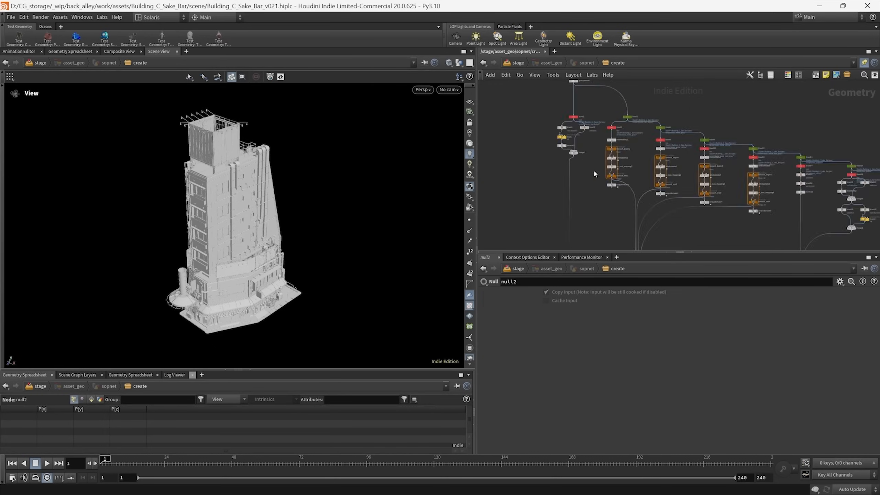
pyautogui.scroll(-2, 569, 163)
# - Select the set_path Attribute Wrangle and examine its asset name expression and path-building VEX code
pyautogui.moveTo(594, 170); pyautogui.dragTo(588, 255, button='middle')
pyautogui.scroll(4, 599, 155)
pyautogui.scroll(4, 602, 157)
pyautogui.moveTo(620, 171); pyautogui.dragTo(656, 129, button='middle')
pyautogui.scroll(3, 657, 129)
pyautogui.click(571, 139)
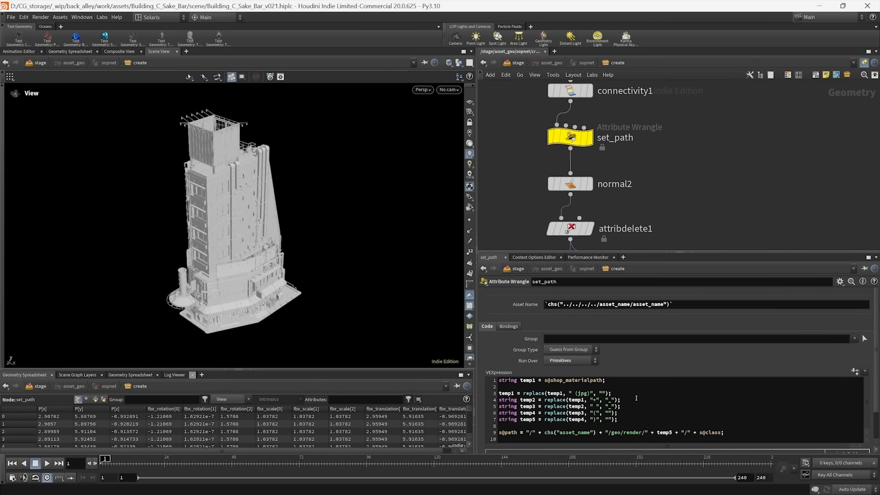
# - Select normal2 and attribdelete1 in turn to examine their normal and attribute deletion settings
pyautogui.moveTo(688, 188); pyautogui.dragTo(687, 115, button='middle')
pyautogui.click(582, 144)
pyautogui.scroll(-2, 693, 138)
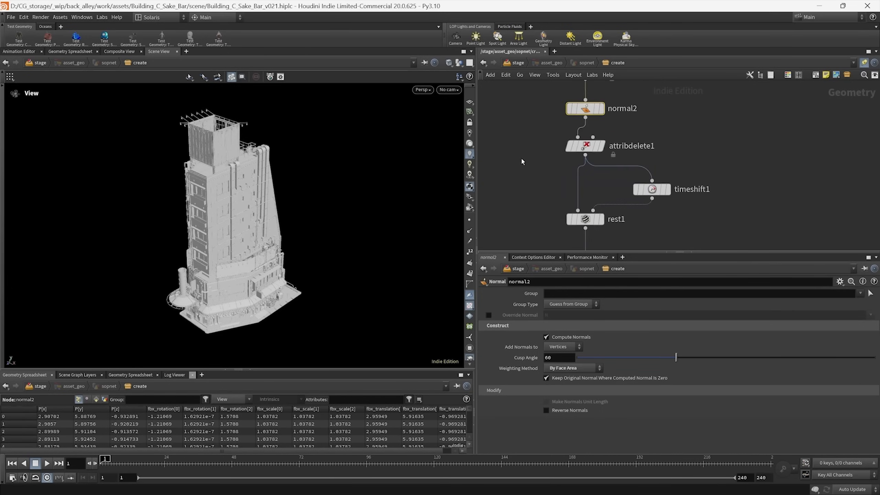
pyautogui.moveTo(537, 183)
pyautogui.mouseDown(button='middle')
pyautogui.moveTo(530, 163)
pyautogui.moveTo(532, 170)
pyautogui.mouseUp(button='middle')
pyautogui.click(579, 124)
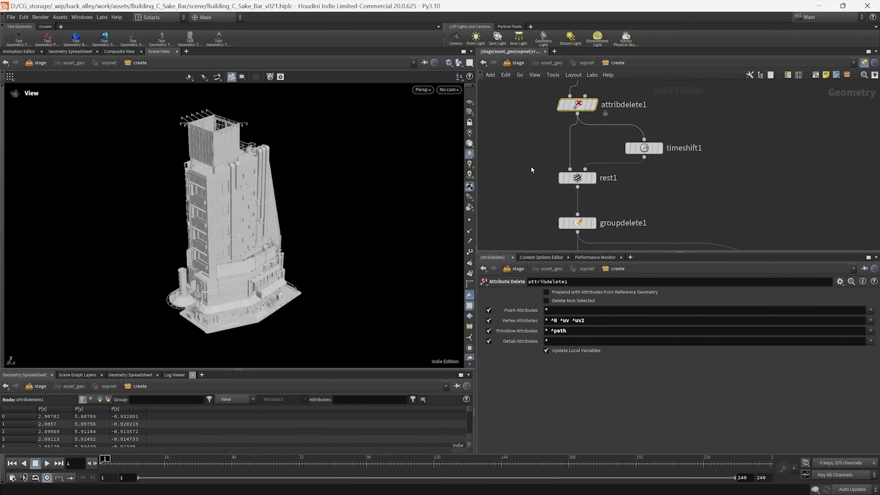
# - Select rest1 and groupdelete1 in turn to examine their rest position and group deletion settings
pyautogui.moveTo(517, 164); pyautogui.dragTo(662, 196)
pyautogui.moveTo(668, 197); pyautogui.dragTo(636, 192, button='middle')
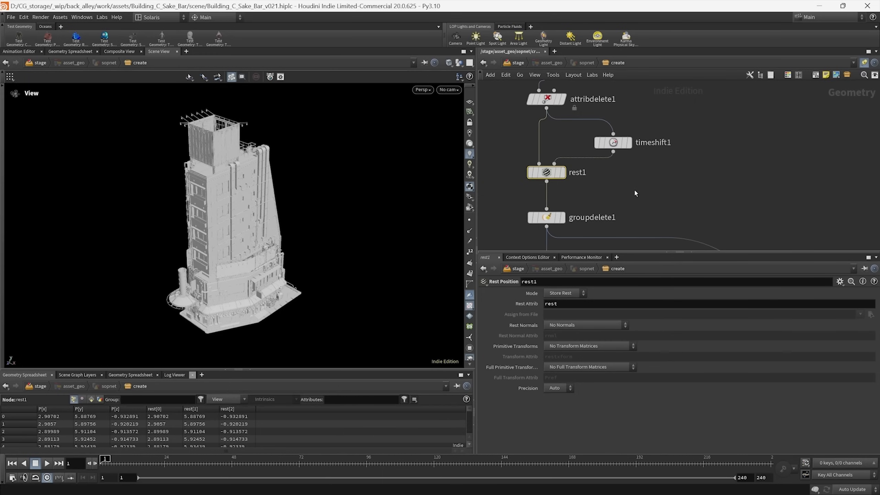
pyautogui.moveTo(629, 194); pyautogui.dragTo(644, 132, button='middle')
pyautogui.moveTo(539, 157); pyautogui.dragTo(672, 209)
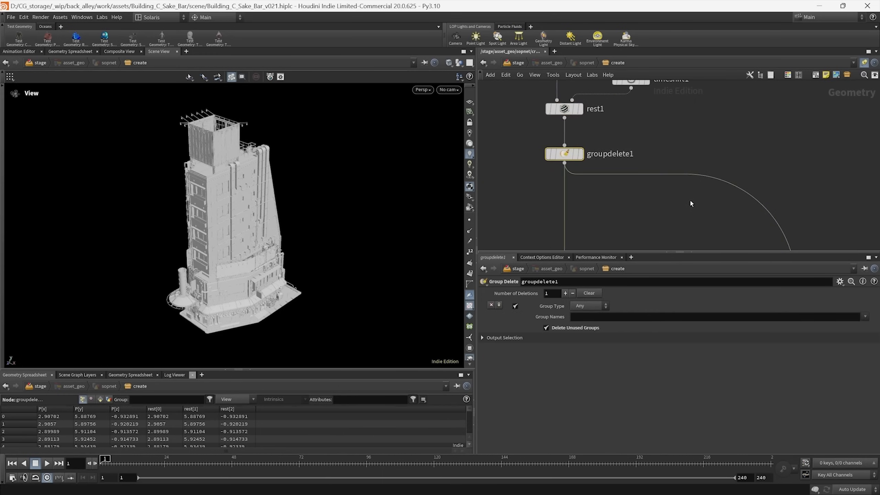
# - Highlight the four for-each branches below groupdelete1, examine their box mapping nodes, and clear the multi-node selection
pyautogui.moveTo(706, 155); pyautogui.dragTo(675, 118, button='middle')
pyautogui.scroll(-3, 670, 118)
pyautogui.moveTo(654, 166); pyautogui.dragTo(635, 177, button='middle')
pyautogui.scroll(-5, 635, 177)
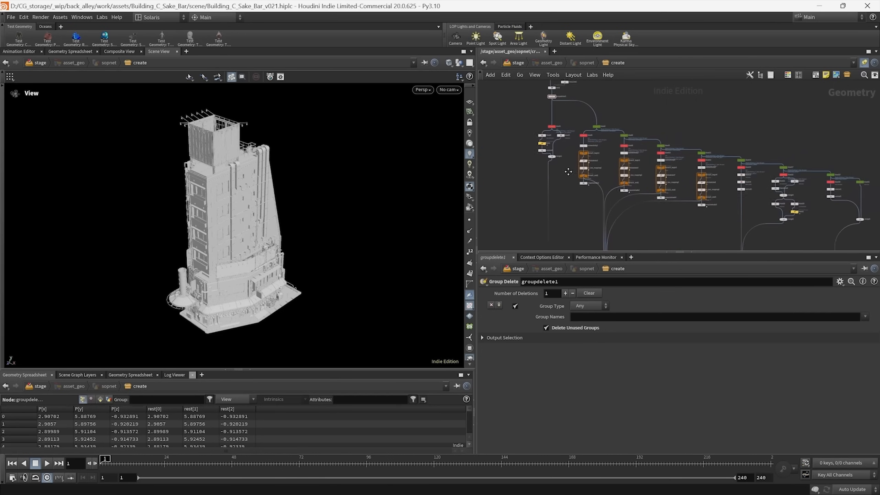
pyautogui.moveTo(555, 114); pyautogui.dragTo(690, 211)
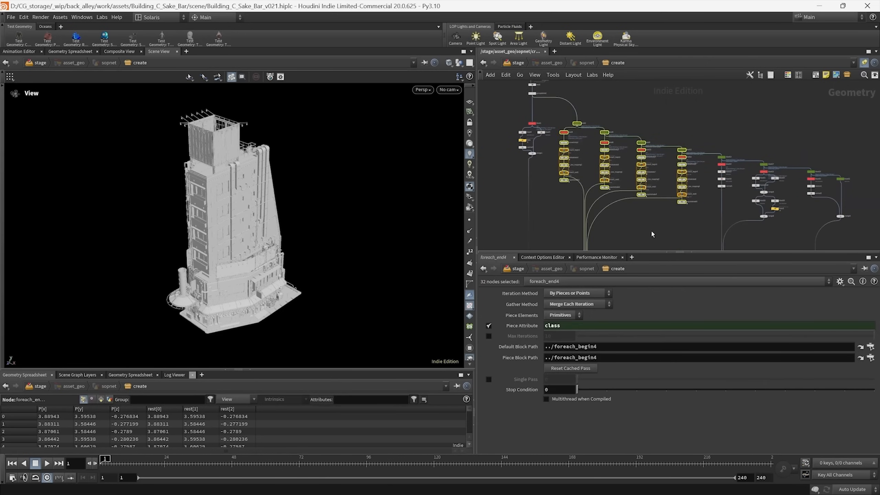
pyautogui.scroll(5, 539, 157)
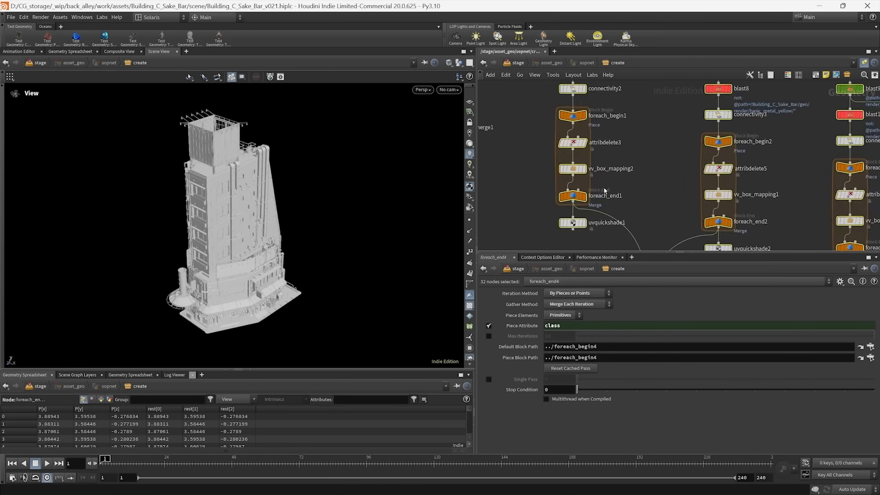
pyautogui.click(605, 183)
# - Select the trans Attribute Wrangle in the banner branch and make it the displayed node
pyautogui.scroll(-5, 613, 194)
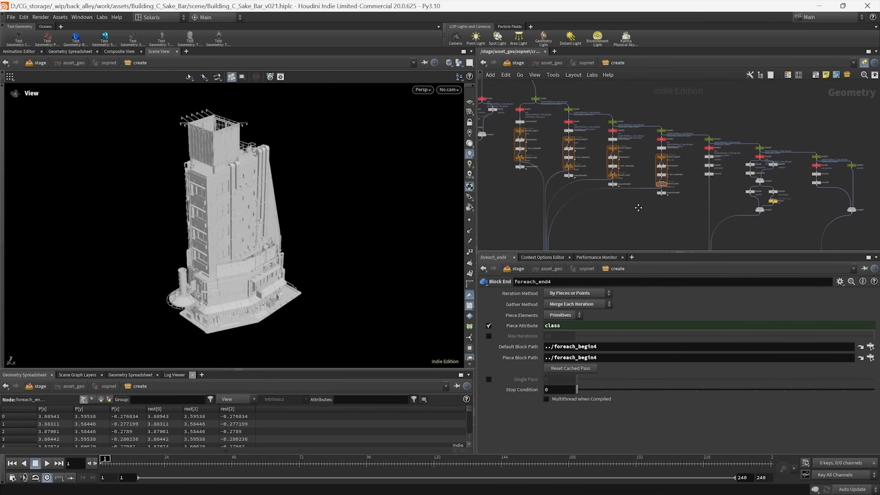
pyautogui.scroll(6, 625, 210)
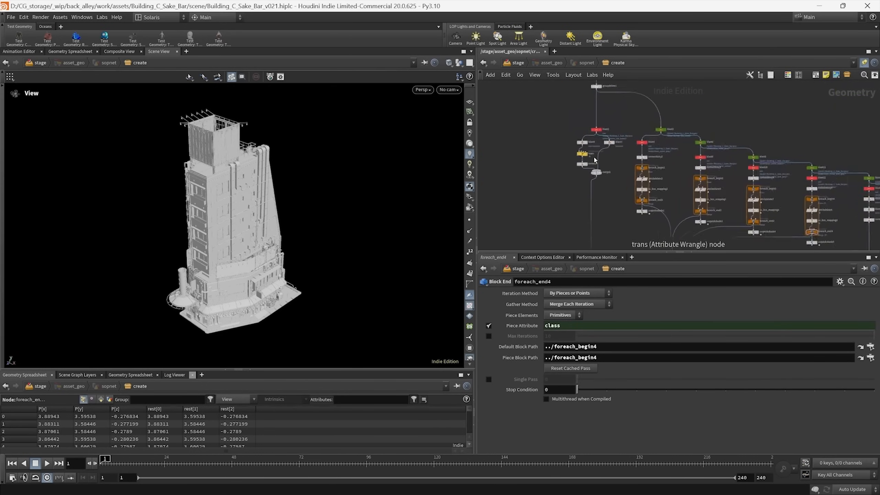
pyautogui.moveTo(595, 164); pyautogui.dragTo(623, 186, button='middle')
pyautogui.moveTo(630, 189); pyautogui.dragTo(532, 146)
pyautogui.moveTo(599, 158)
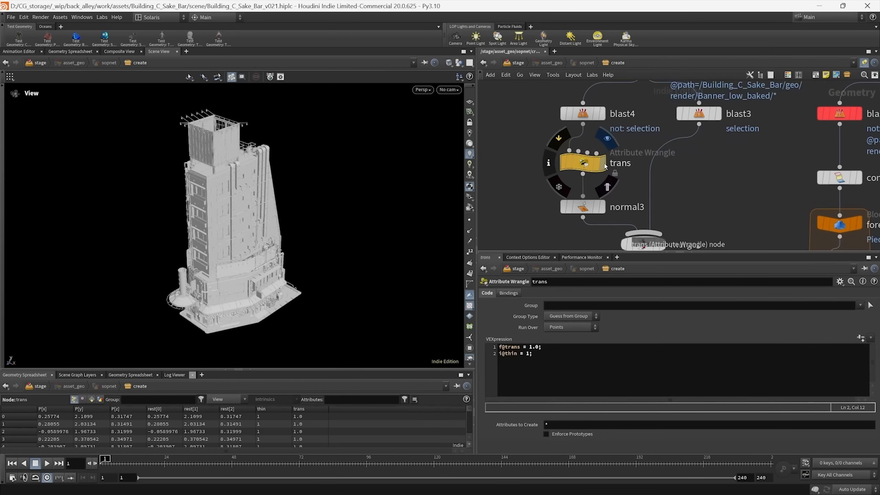
pyautogui.click(608, 143)
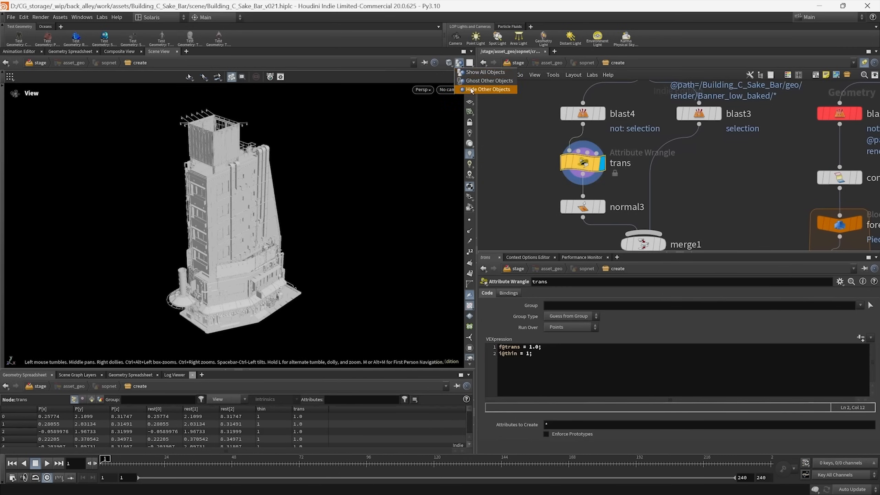
# - Hide the other objects in the viewport and frame the cloth banners output by the trans wrangle
pyautogui.press('g')
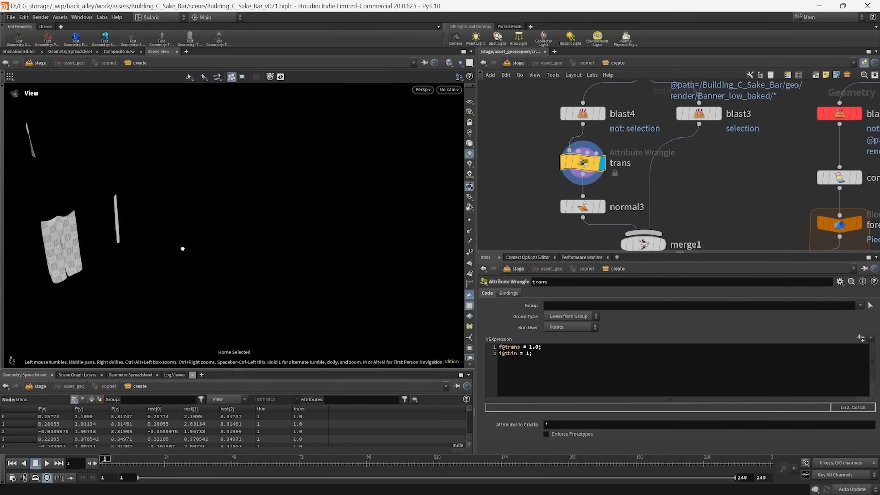
pyautogui.click(449, 62)
pyautogui.click(475, 158)
pyautogui.moveTo(244, 199); pyautogui.dragTo(243, 209, button='middle')
pyautogui.moveTo(244, 209); pyautogui.dragTo(227, 211)
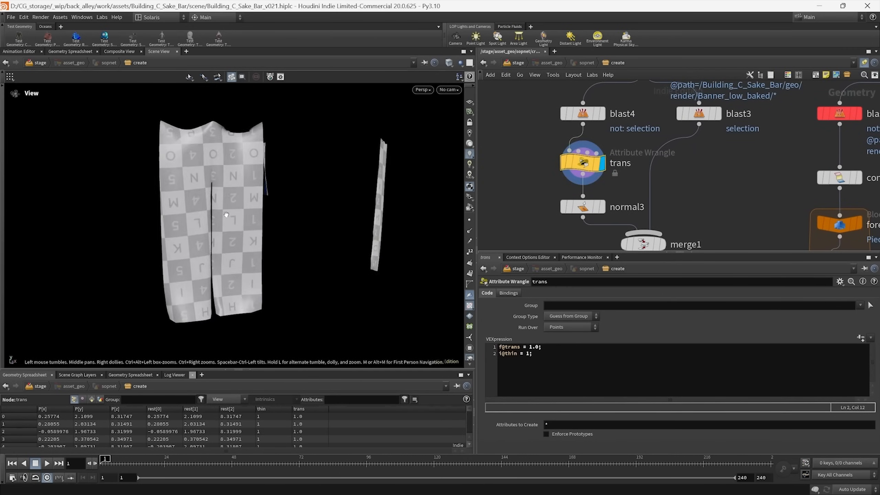
pyautogui.moveTo(225, 206)
pyautogui.mouseDown(button='middle')
pyautogui.moveTo(179, 221)
pyautogui.moveTo(203, 201)
pyautogui.mouseUp(button='middle')
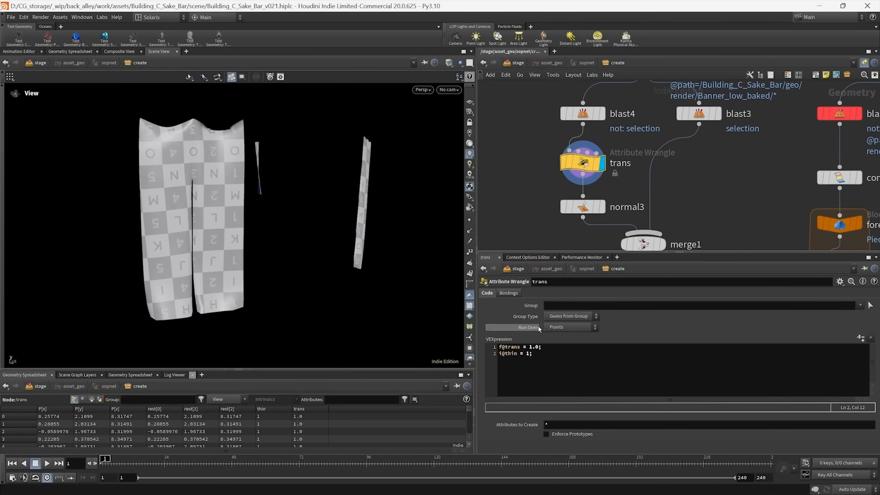
# - Examine the trans wrangle's VEX code and highlight its i@thin = 1 line
pyautogui.moveTo(682, 199); pyautogui.dragTo(718, 173, button='middle')
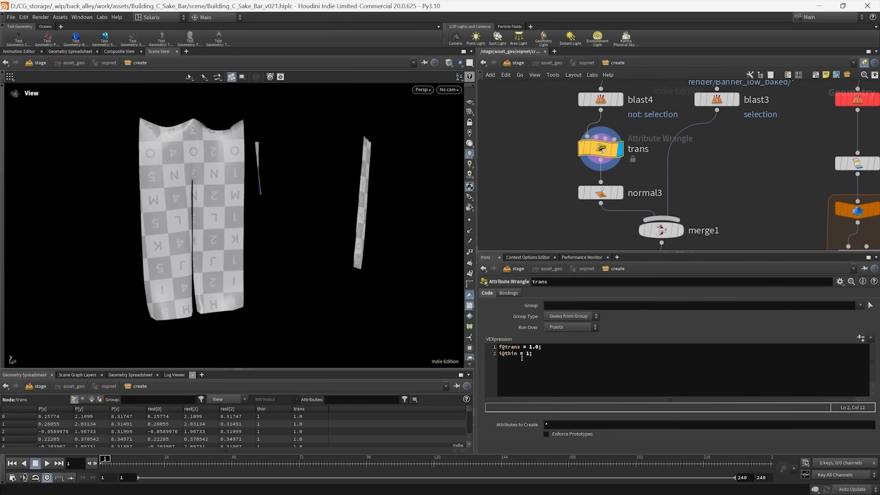
pyautogui.moveTo(540, 198); pyautogui.dragTo(565, 212, button='middle')
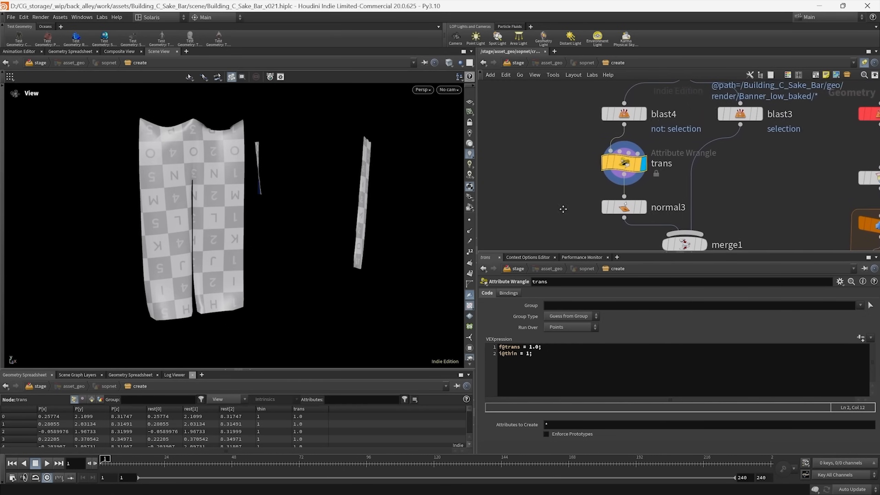
pyautogui.moveTo(535, 354); pyautogui.dragTo(490, 352)
pyautogui.click(543, 355)
pyautogui.moveTo(552, 176)
pyautogui.mouseDown(button='middle')
pyautogui.moveTo(560, 166)
pyautogui.moveTo(555, 174)
pyautogui.mouseUp(button='middle')
pyautogui.moveTo(566, 142); pyautogui.dragTo(653, 185)
pyautogui.moveTo(653, 185); pyautogui.dragTo(656, 175, button='middle')
# - Inspect the thin cloth banners in the viewport from both the front and the back
pyautogui.moveTo(253, 246); pyautogui.dragTo(220, 232)
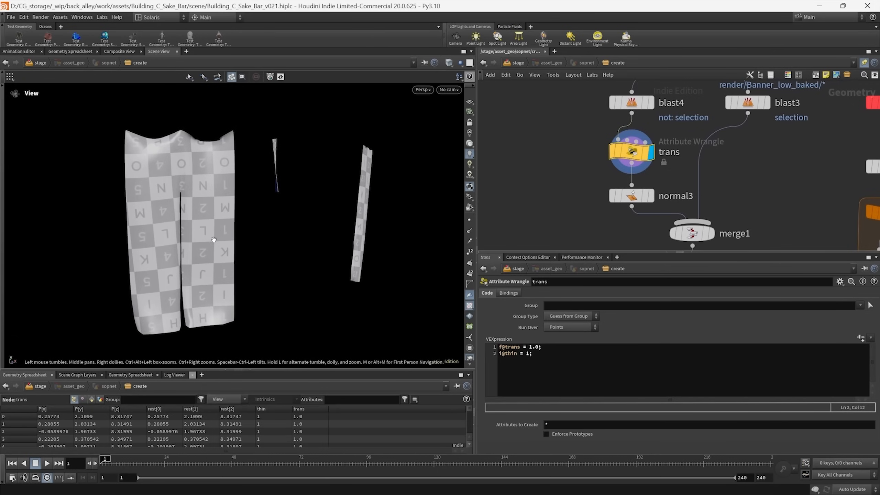
pyautogui.moveTo(213, 239); pyautogui.dragTo(215, 228, button='middle')
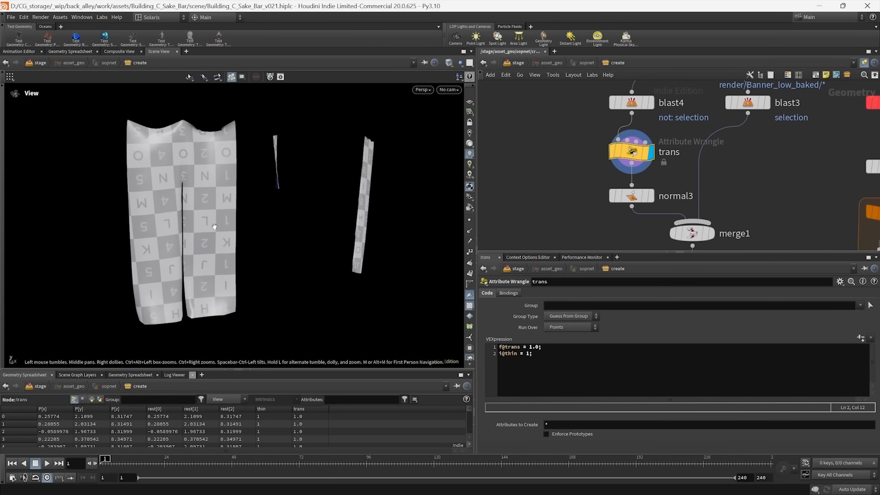
pyautogui.moveTo(216, 231)
pyautogui.mouseDown()
pyautogui.moveTo(206, 248)
pyautogui.moveTo(217, 238)
pyautogui.moveTo(228, 246)
pyautogui.moveTo(343, 241)
pyautogui.moveTo(263, 233)
pyautogui.moveTo(90, 240)
pyautogui.moveTo(194, 231)
pyautogui.moveTo(312, 239)
pyautogui.moveTo(211, 236)
pyautogui.moveTo(245, 208)
pyautogui.moveTo(229, 236)
pyautogui.moveTo(214, 229)
pyautogui.mouseUp()
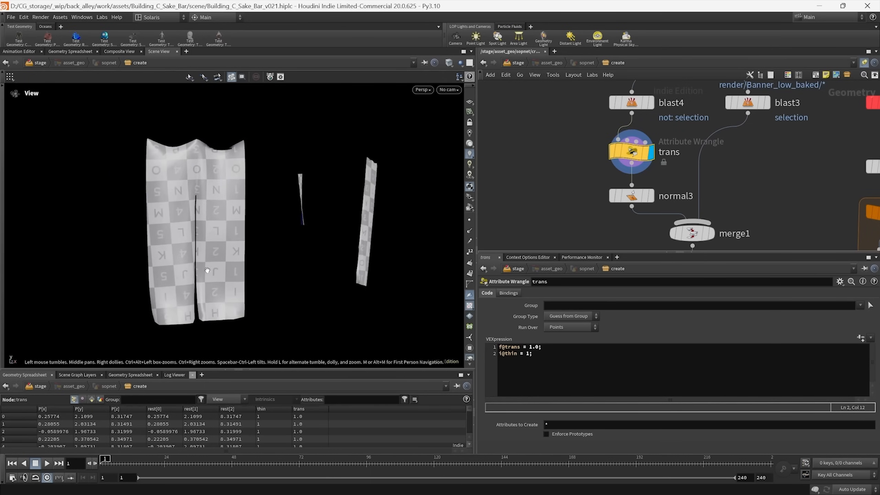
pyautogui.moveTo(207, 270); pyautogui.dragTo(209, 259)
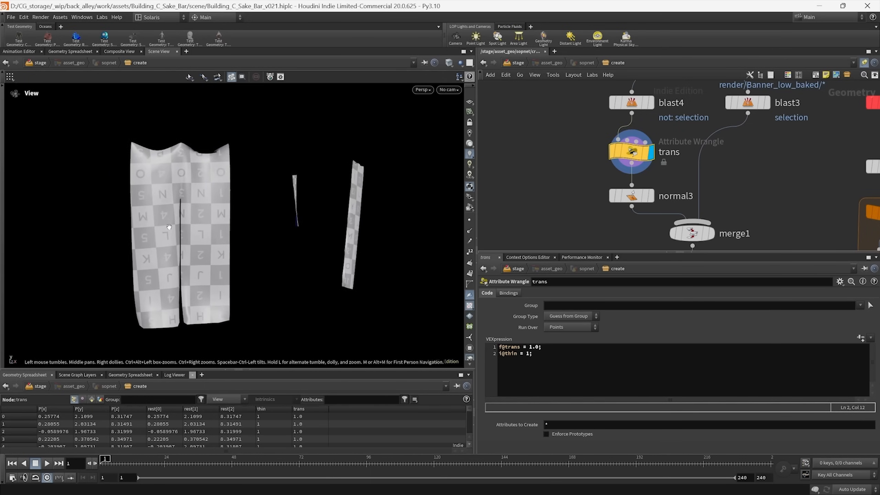
pyautogui.moveTo(169, 227); pyautogui.dragTo(254, 237)
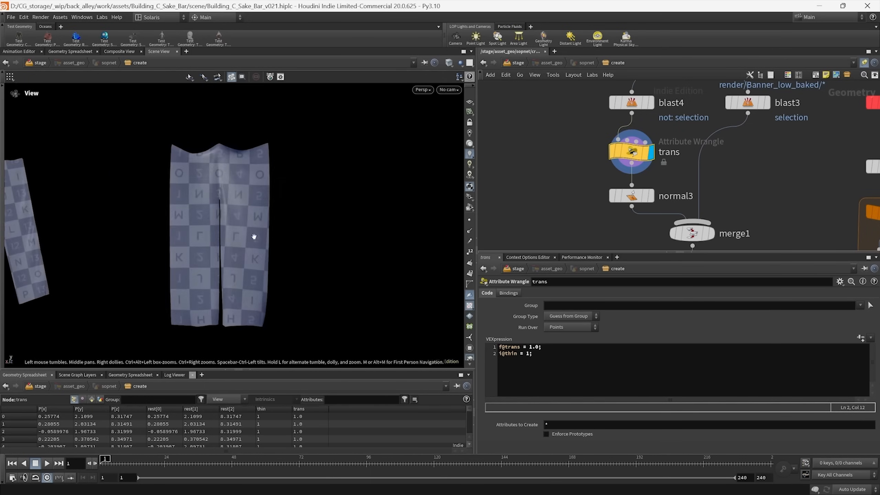
pyautogui.moveTo(242, 265); pyautogui.dragTo(184, 244)
pyautogui.moveTo(282, 247); pyautogui.dragTo(318, 235)
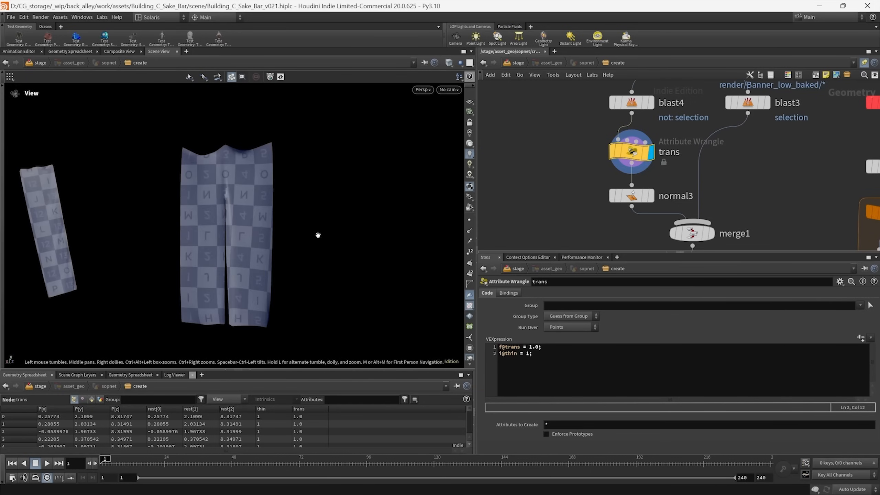
pyautogui.moveTo(234, 244)
pyautogui.mouseDown()
pyautogui.moveTo(250, 240)
pyautogui.moveTo(241, 252)
pyautogui.mouseUp()
pyautogui.moveTo(241, 237); pyautogui.dragTo(246, 222, button='middle')
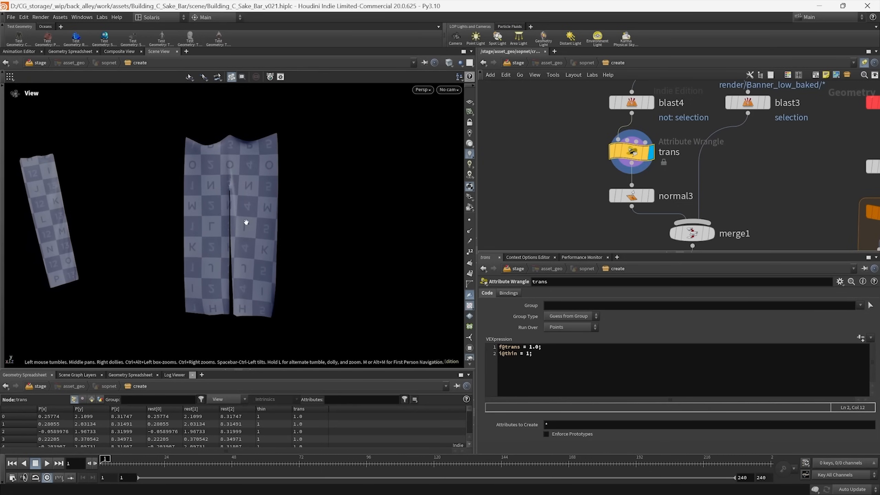
pyautogui.moveTo(254, 238); pyautogui.dragTo(262, 221, button='right')
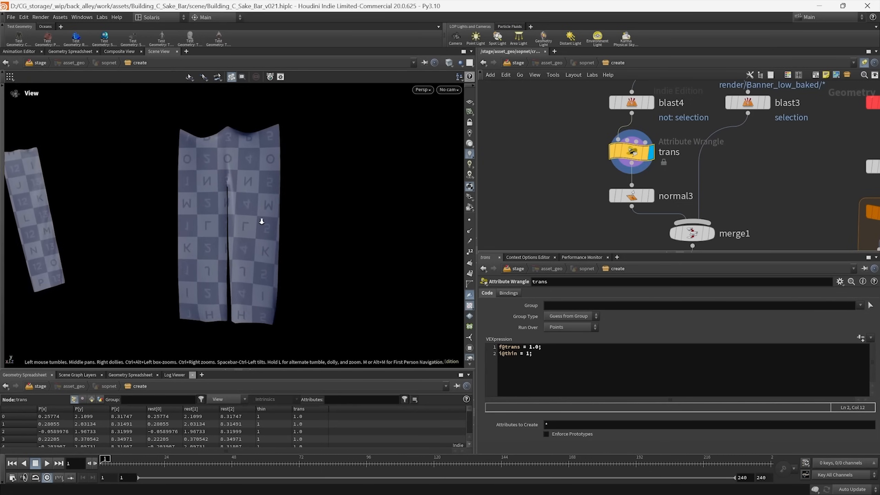
# - Return to the front side of the cloth banners and show the full row of branches in the network
pyautogui.moveTo(263, 221); pyautogui.dragTo(84, 229)
pyautogui.moveTo(303, 221); pyautogui.dragTo(196, 220, button='middle')
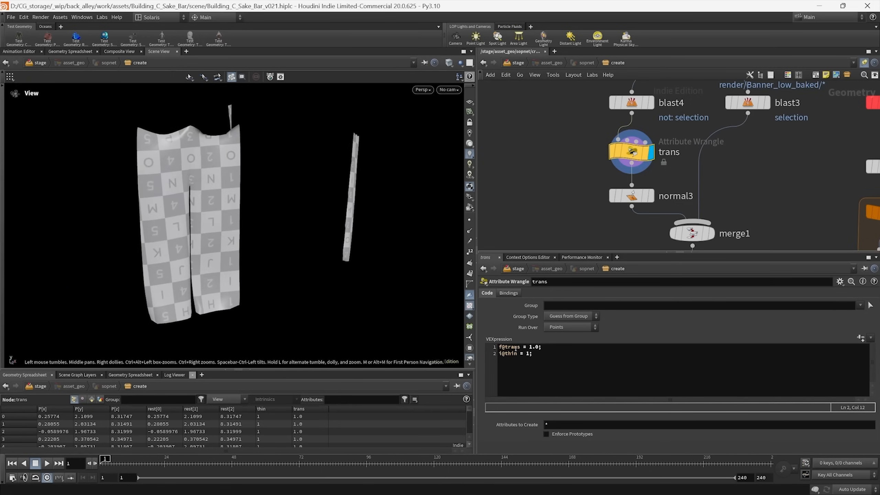
pyautogui.moveTo(216, 225); pyautogui.dragTo(199, 205)
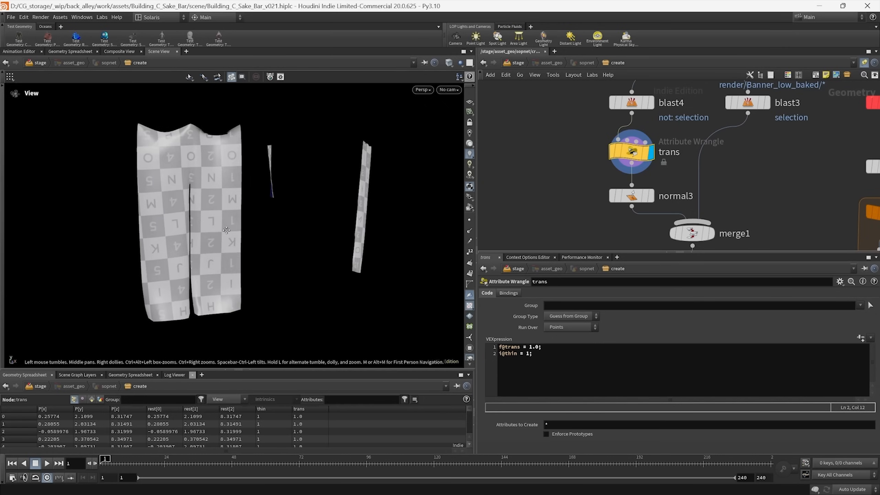
pyautogui.moveTo(215, 208); pyautogui.dragTo(195, 209, button='middle')
pyautogui.moveTo(205, 209); pyautogui.dragTo(213, 242)
pyautogui.scroll(-4, 213, 222)
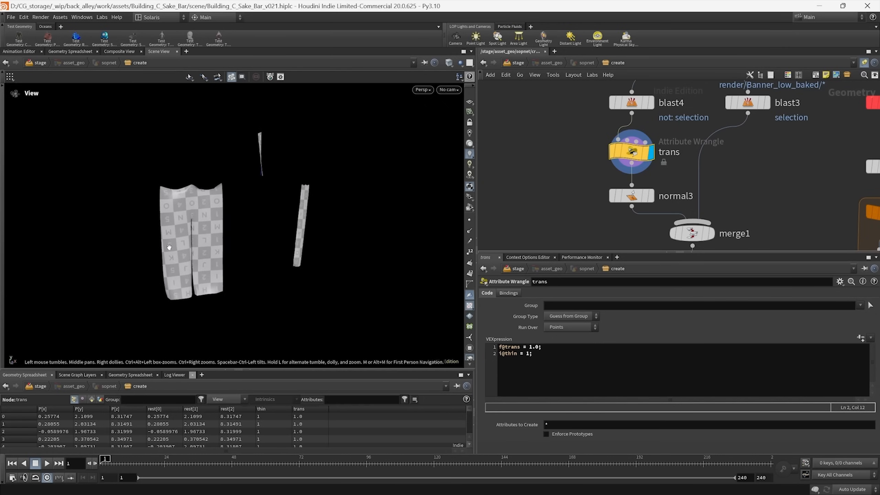
pyautogui.moveTo(213, 244); pyautogui.dragTo(215, 244)
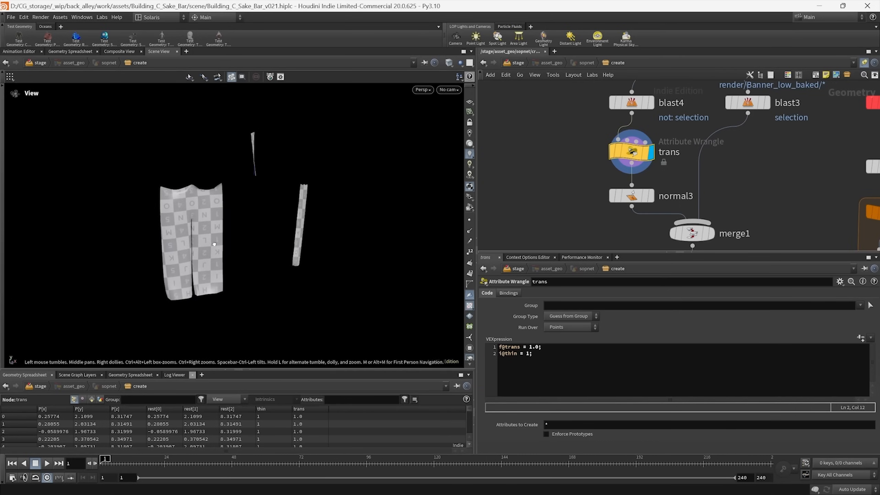
pyautogui.scroll(-8, 570, 193)
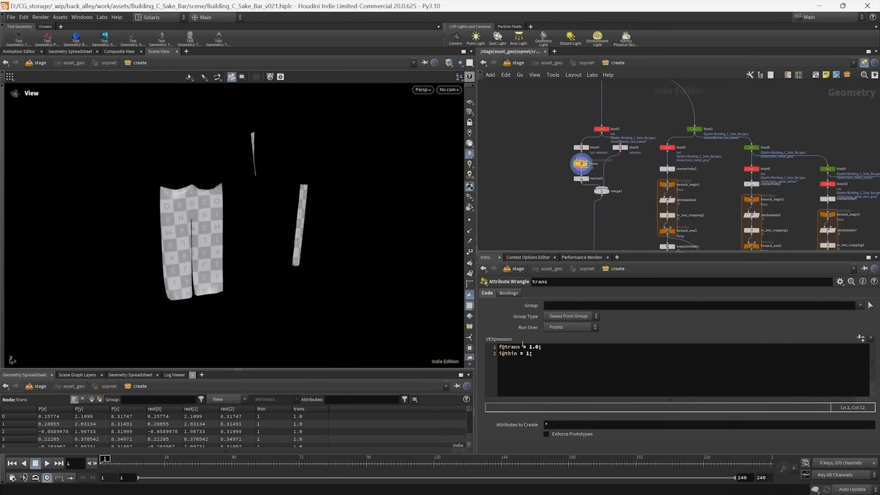
pyautogui.scroll(-10, 534, 192)
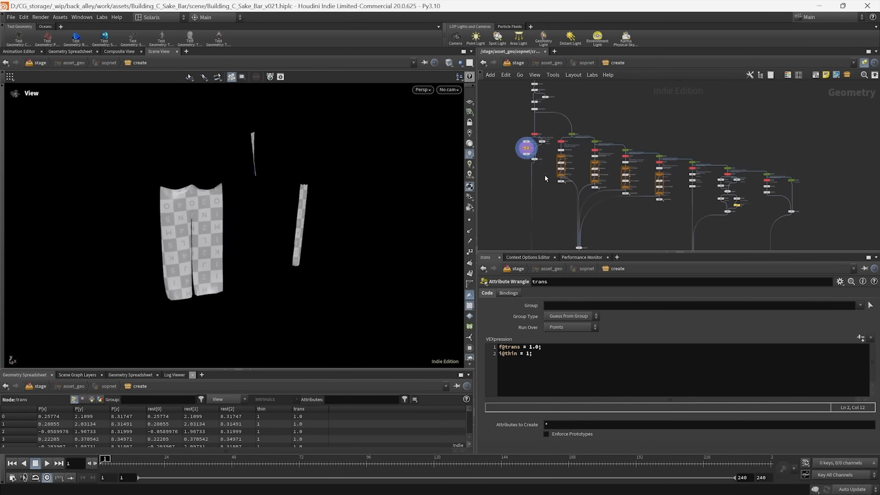
# - Display the output of the trans1 wrangle below blast29 and frame its geometry in the viewport
pyautogui.moveTo(536, 192); pyautogui.dragTo(476, 172, button='middle')
pyautogui.scroll(9, 684, 188)
pyautogui.moveTo(686, 204); pyautogui.dragTo(677, 215, button='middle')
pyautogui.click(639, 173)
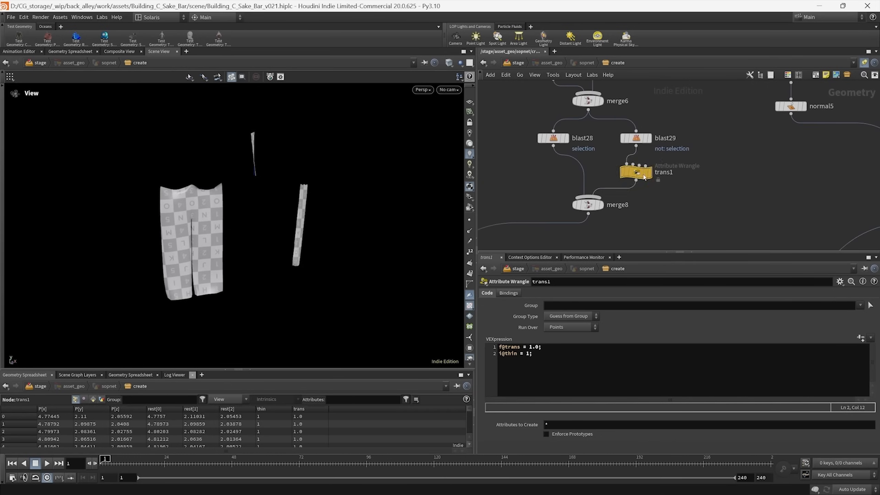
pyautogui.click(653, 173)
pyautogui.press('g')
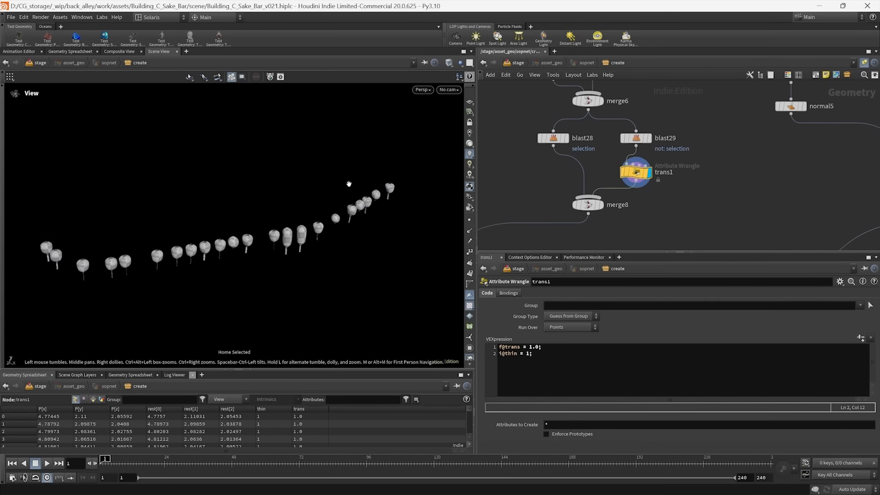
# - Inspect the lanterns from the trans1 wrangle in the viewport, both up close and as a full row
pyautogui.moveTo(320, 211)
pyautogui.mouseDown()
pyautogui.moveTo(281, 171)
pyautogui.moveTo(277, 222)
pyautogui.moveTo(312, 220)
pyautogui.mouseUp()
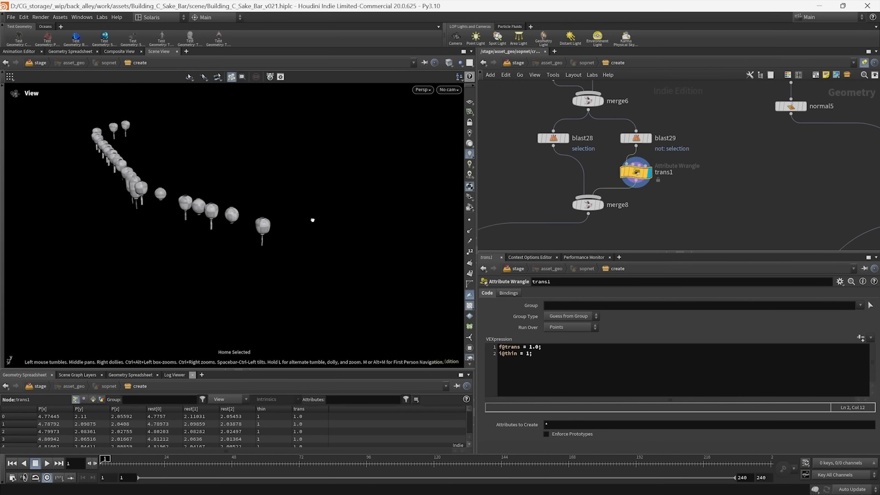
pyautogui.moveTo(312, 220); pyautogui.dragTo(295, 80, button='right')
pyautogui.moveTo(277, 257); pyautogui.dragTo(318, 137, button='right')
pyautogui.moveTo(318, 137); pyautogui.dragTo(273, 164)
pyautogui.moveTo(268, 230); pyautogui.dragTo(268, 232)
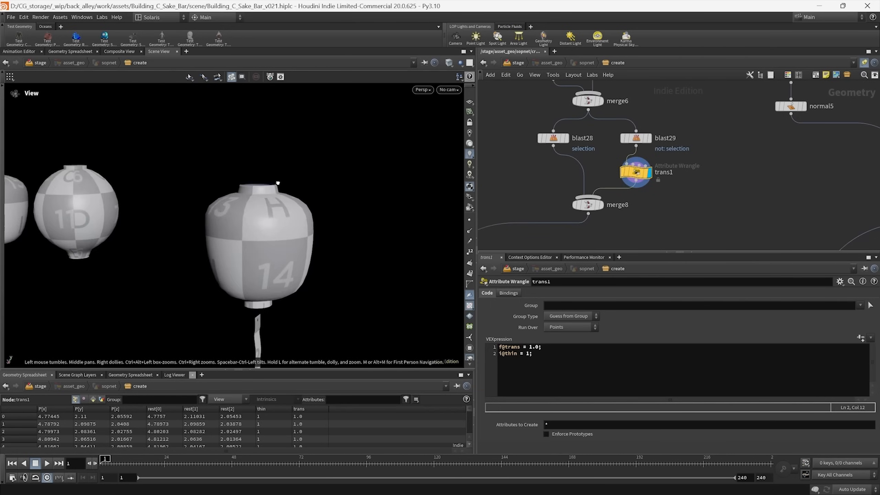
pyautogui.moveTo(265, 225); pyautogui.dragTo(220, 253, button='right')
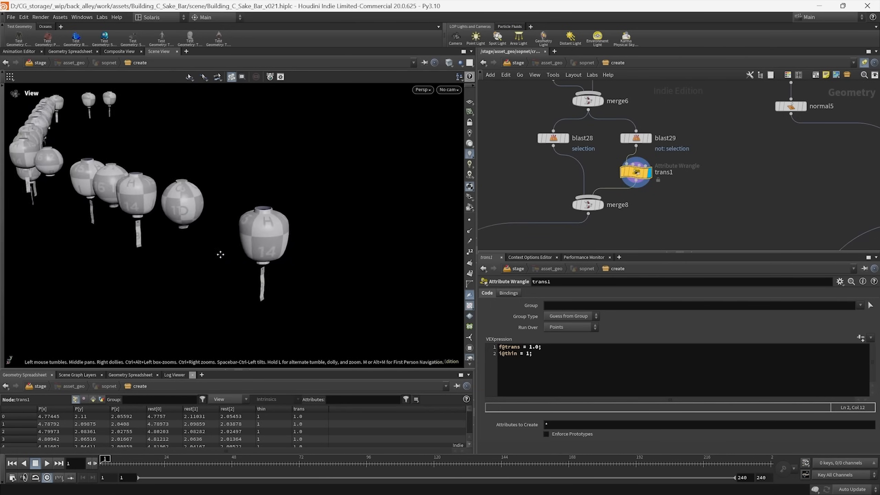
pyautogui.moveTo(220, 253); pyautogui.dragTo(293, 274, button='middle')
pyautogui.moveTo(293, 273); pyautogui.dragTo(250, 226, button='right')
# - Examine the end of the create network from the file cache down to output0 and display the null2 node
pyautogui.scroll(-7, 631, 140)
pyautogui.scroll(-5, 632, 140)
pyautogui.moveTo(631, 163); pyautogui.dragTo(683, 160, button='middle')
pyautogui.scroll(5, 641, 180)
pyautogui.moveTo(625, 197); pyautogui.dragTo(641, 188, button='middle')
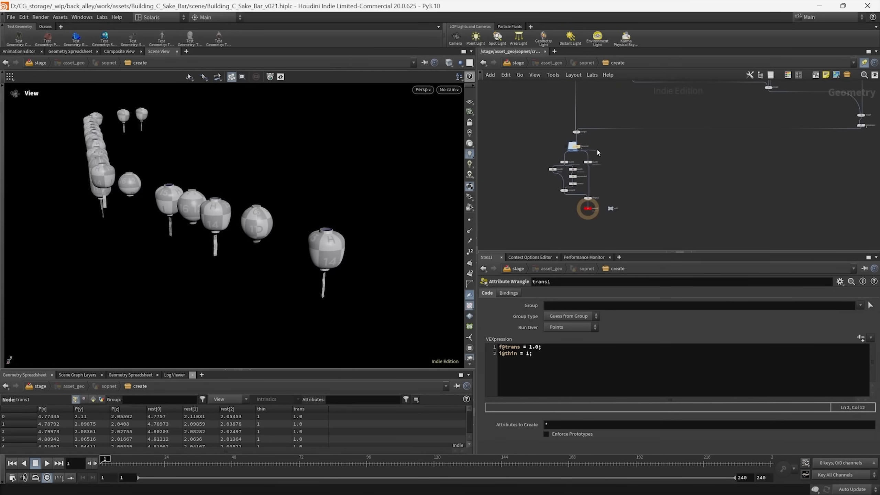
pyautogui.moveTo(723, 111); pyautogui.dragTo(666, 174, button='middle')
pyautogui.moveTo(560, 198); pyautogui.dragTo(596, 123, button='middle')
pyautogui.scroll(4, 583, 150)
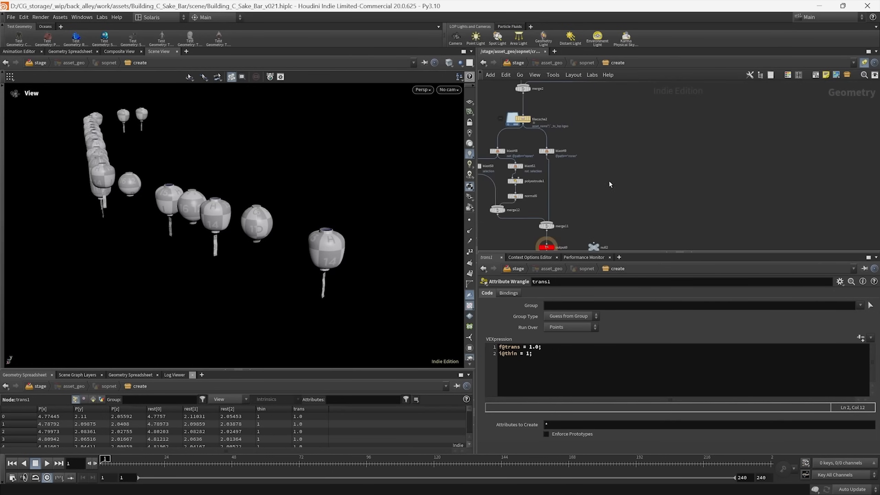
pyautogui.moveTo(620, 181); pyautogui.dragTo(654, 157, button='middle')
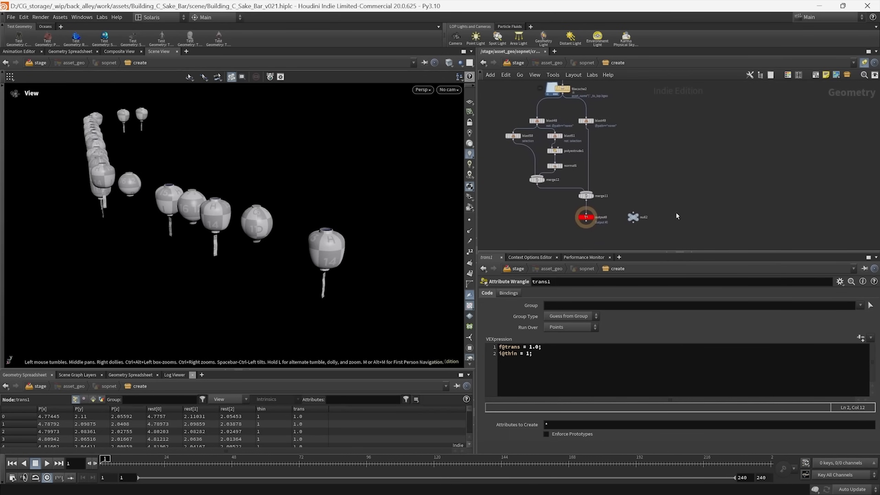
pyautogui.scroll(4, 645, 229)
pyautogui.click(635, 195)
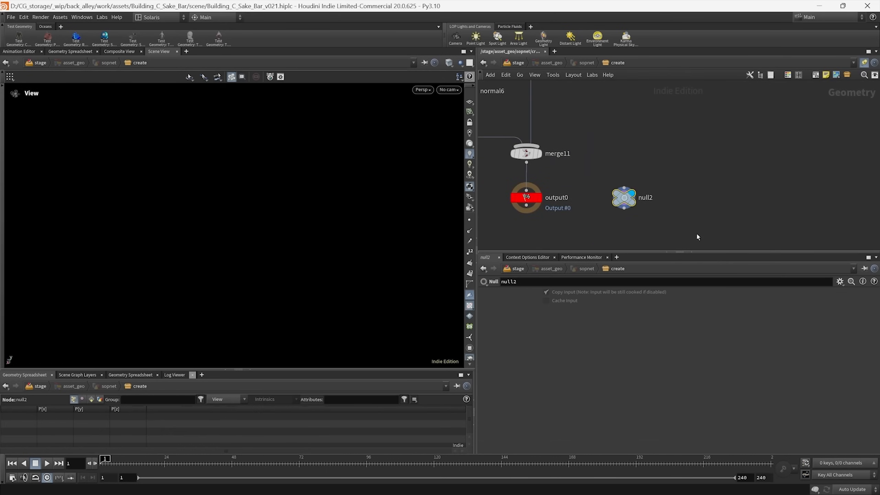
# - Return to the stage level, open materiallibrary1 and select all its material subnetworks except the red template
pyautogui.click(518, 64)
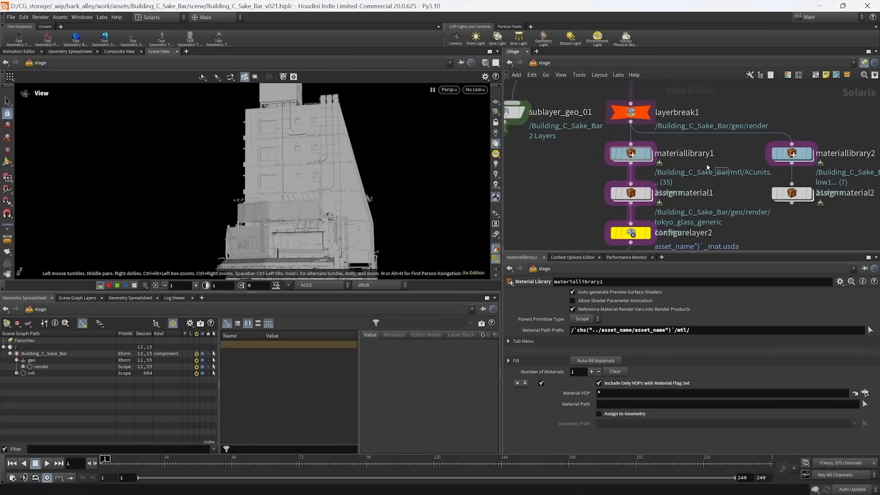
pyautogui.doubleClick(631, 153)
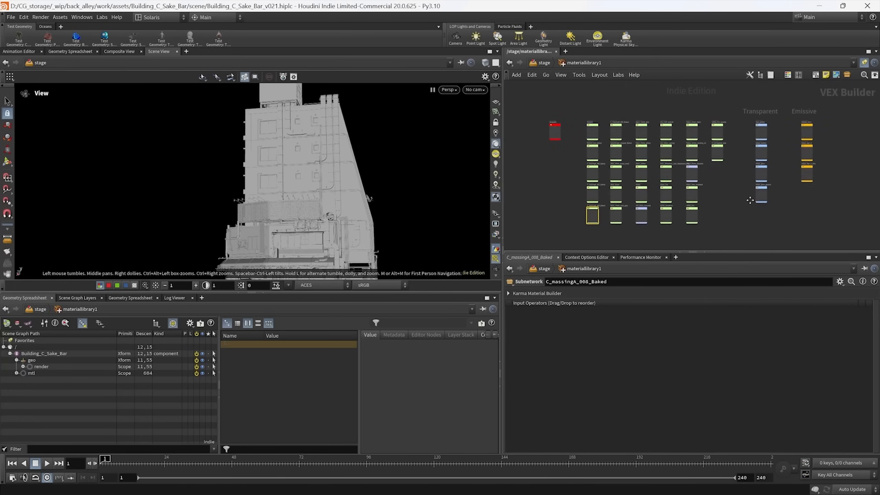
pyautogui.scroll(3, 719, 207)
pyautogui.moveTo(547, 106); pyautogui.dragTo(816, 223)
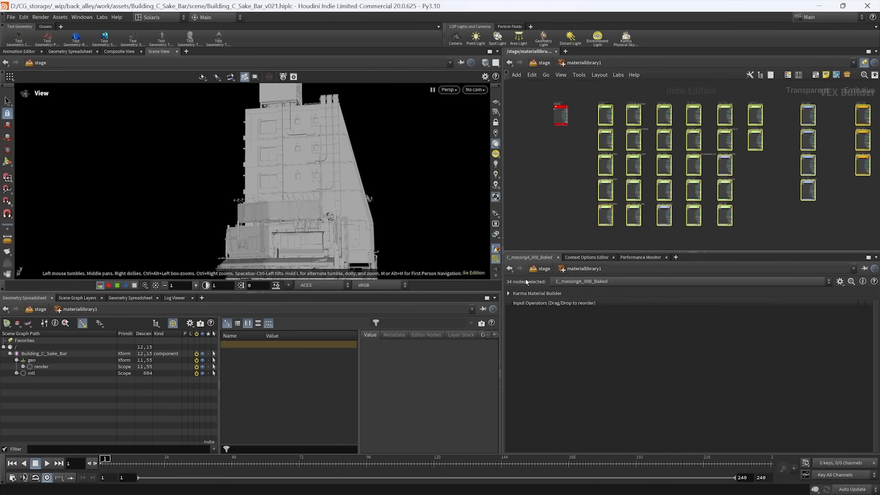
# - Clear the selection and survey the material subnetworks, including the Transparent and Emissive groups
pyautogui.moveTo(565, 202)
pyautogui.mouseDown(button='middle')
pyautogui.moveTo(575, 201)
pyautogui.moveTo(556, 193)
pyautogui.mouseUp(button='middle')
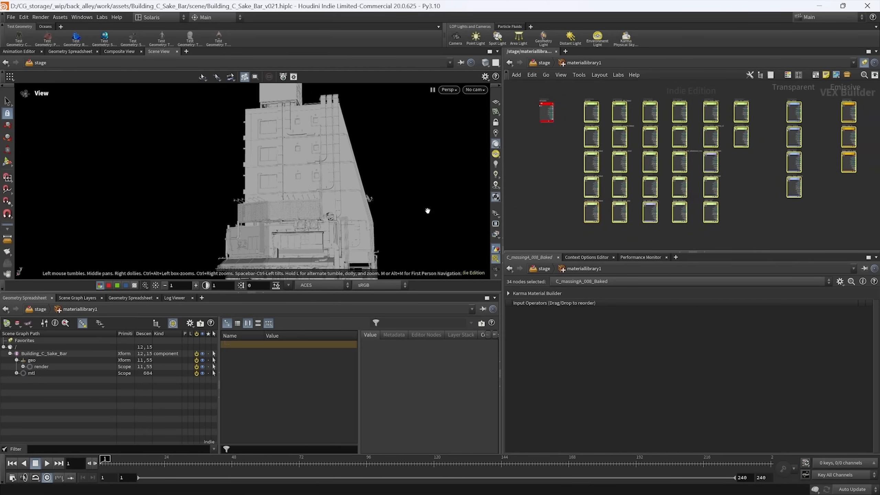
pyautogui.click(754, 196)
pyautogui.moveTo(754, 196); pyautogui.dragTo(736, 212, button='middle')
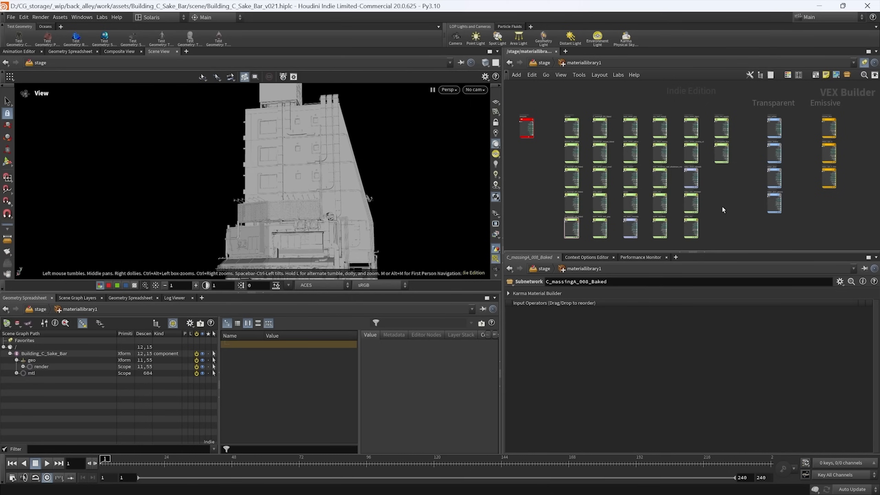
pyautogui.moveTo(724, 191); pyautogui.dragTo(723, 192, button='middle')
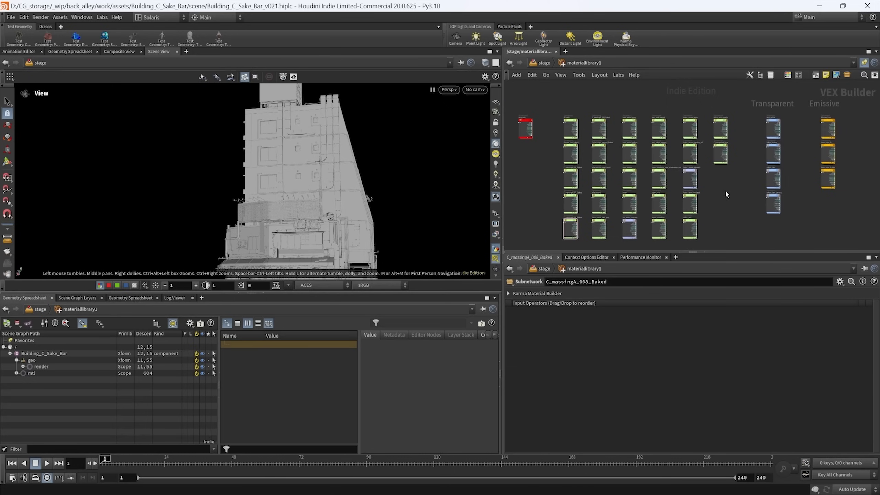
pyautogui.moveTo(733, 181)
pyautogui.mouseDown(button='middle')
pyautogui.moveTo(751, 192)
pyautogui.moveTo(731, 197)
pyautogui.mouseUp(button='middle')
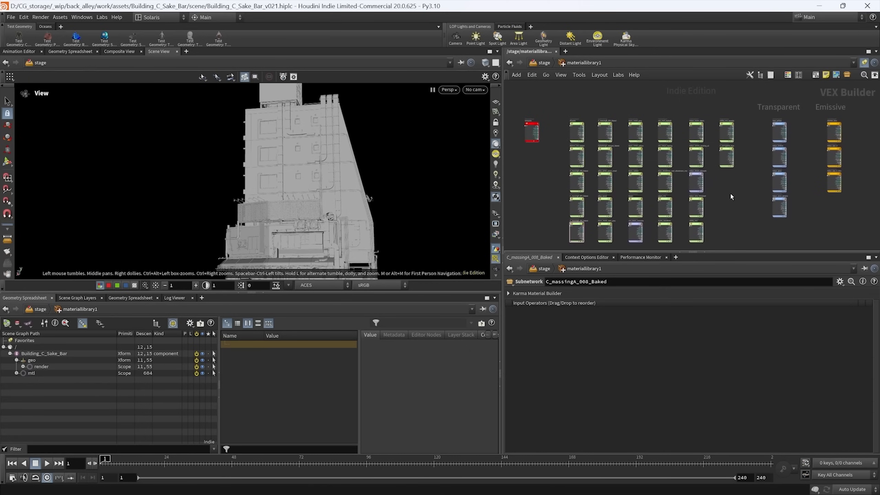
# - Return to the stage level, expand the render scope in the scene graph and review the geometry prims named after materials
pyautogui.click(541, 65)
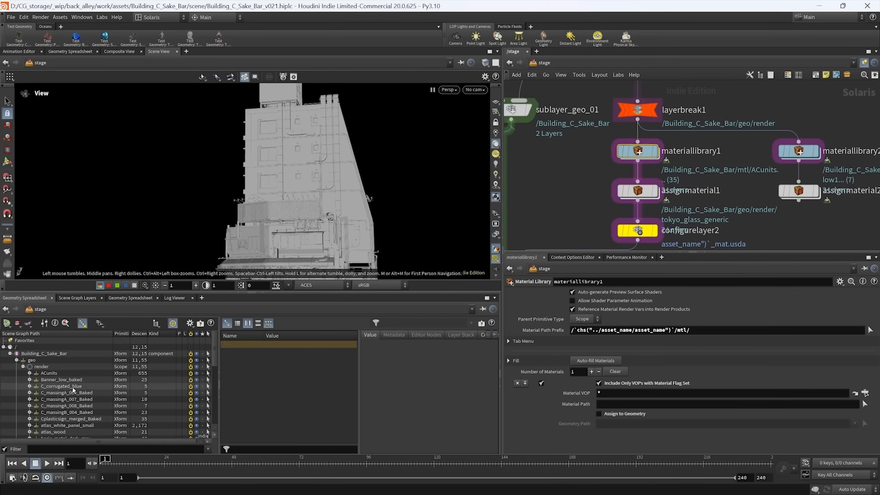
pyautogui.click(23, 366)
pyautogui.scroll(-3, 85, 402)
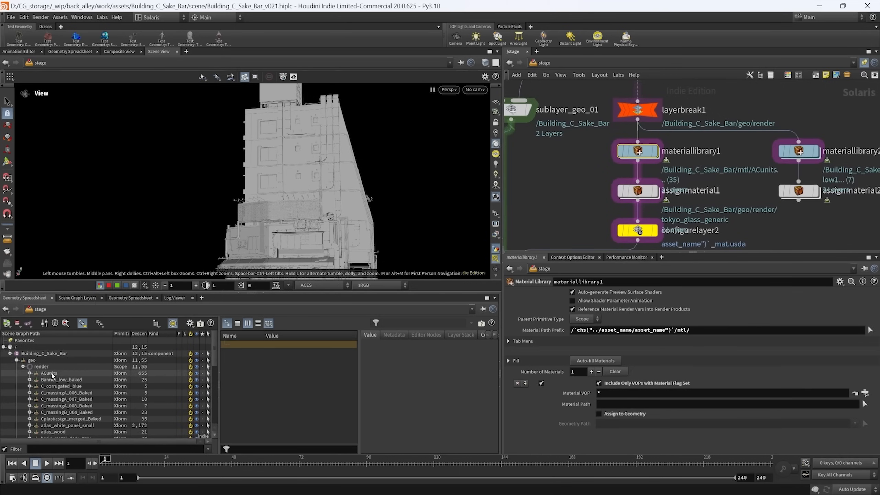
pyautogui.scroll(-6, 82, 399)
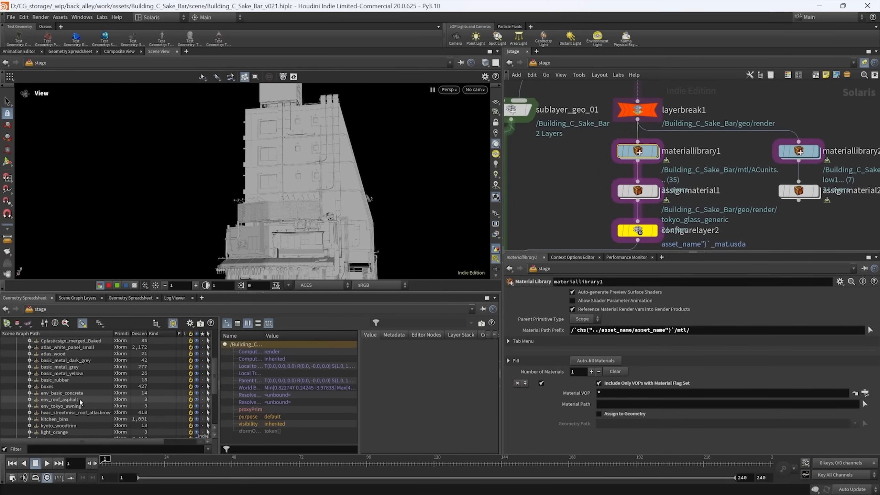
pyautogui.scroll(10, 78, 397)
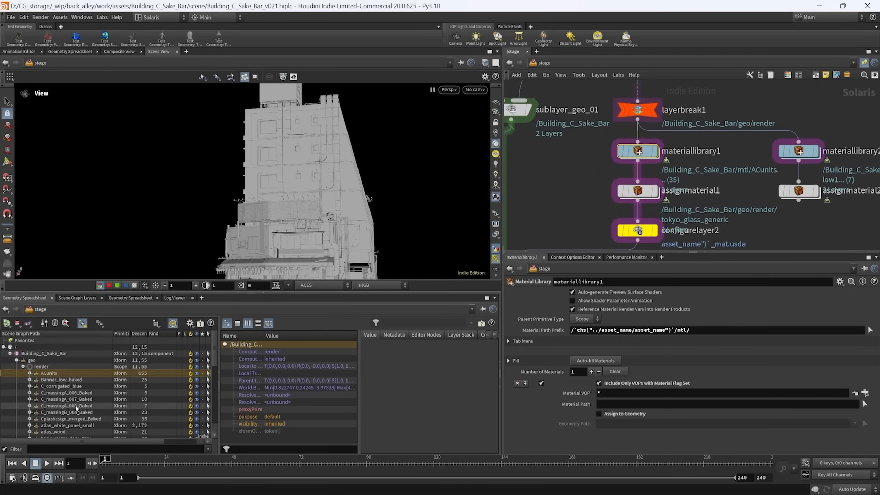
pyautogui.moveTo(573, 191); pyautogui.dragTo(588, 197, button='middle')
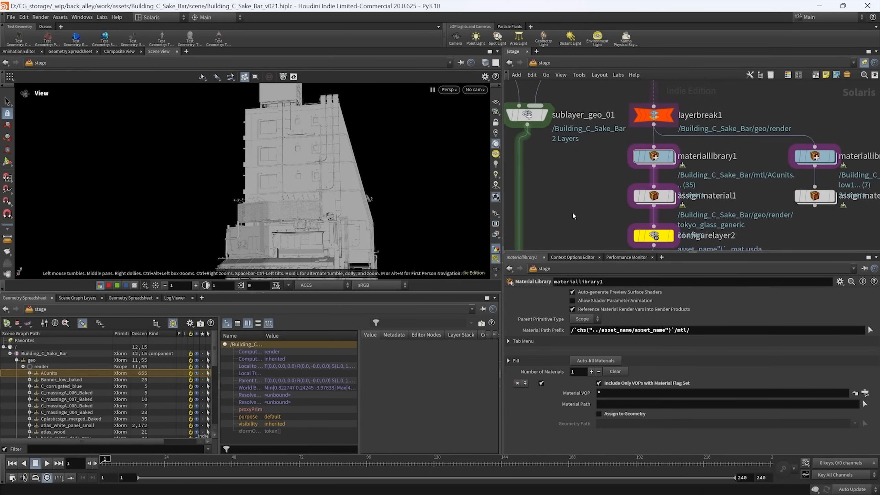
pyautogui.moveTo(577, 193); pyautogui.dragTo(573, 197, button='middle')
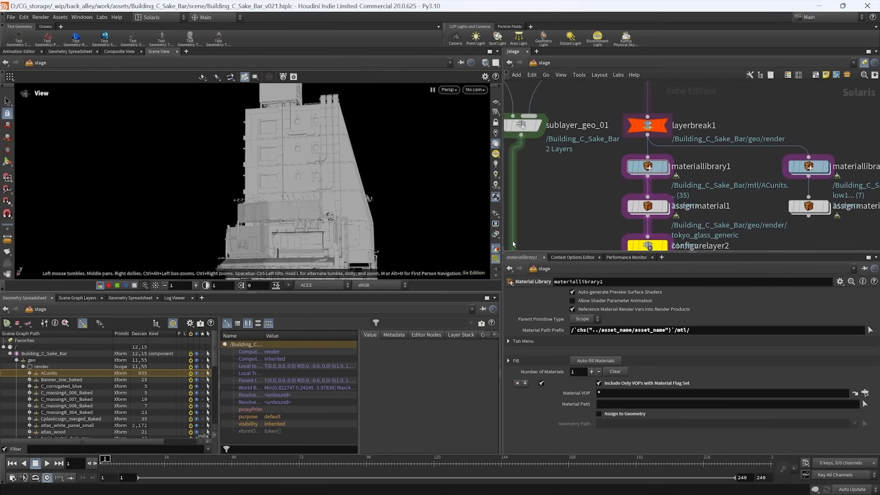
pyautogui.moveTo(585, 186); pyautogui.dragTo(545, 169, button='middle')
pyautogui.scroll(1, 565, 182)
# - Switch to the tex/src folder in File Explorer, open its ACunits subfolder to examine the texture files, and minimize the window
pyautogui.moveTo(518, 491)
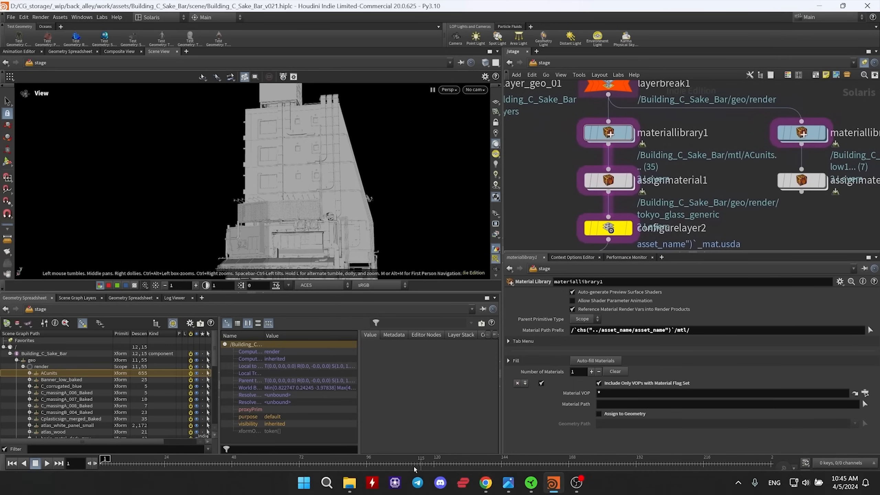
pyautogui.moveTo(349, 483)
pyautogui.moveTo(319, 454)
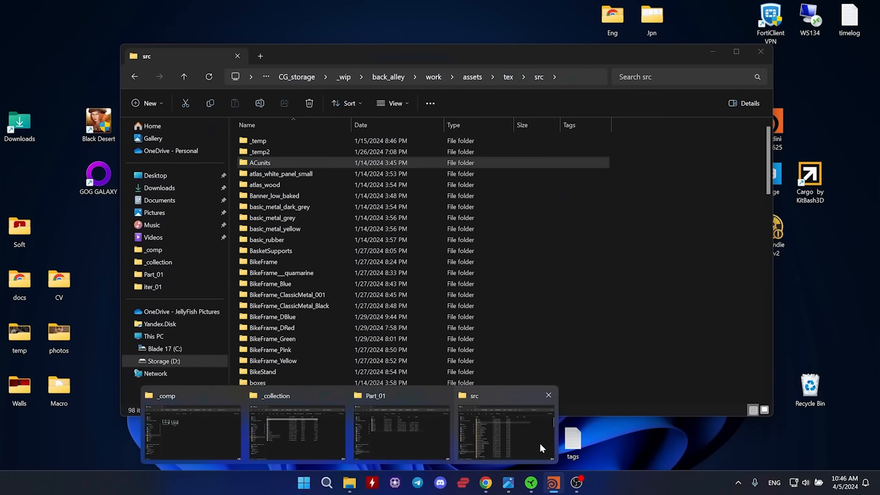
pyautogui.click(539, 443)
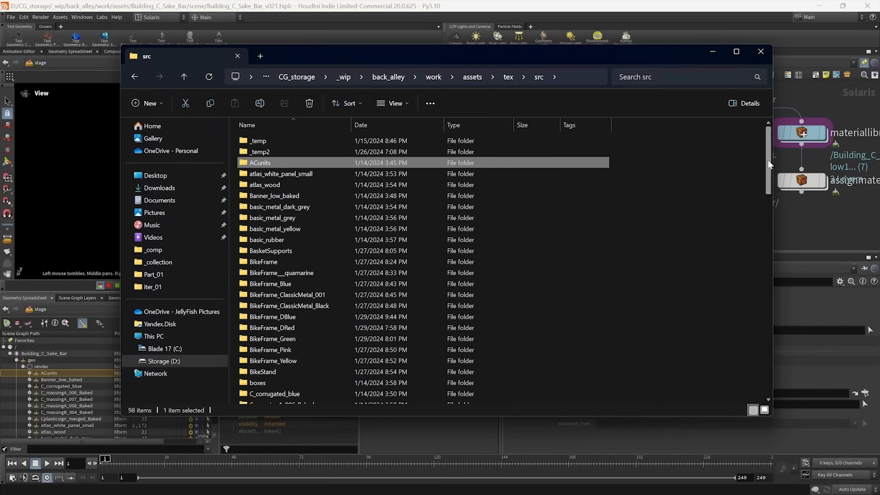
pyautogui.moveTo(769, 158); pyautogui.dragTo(778, 141)
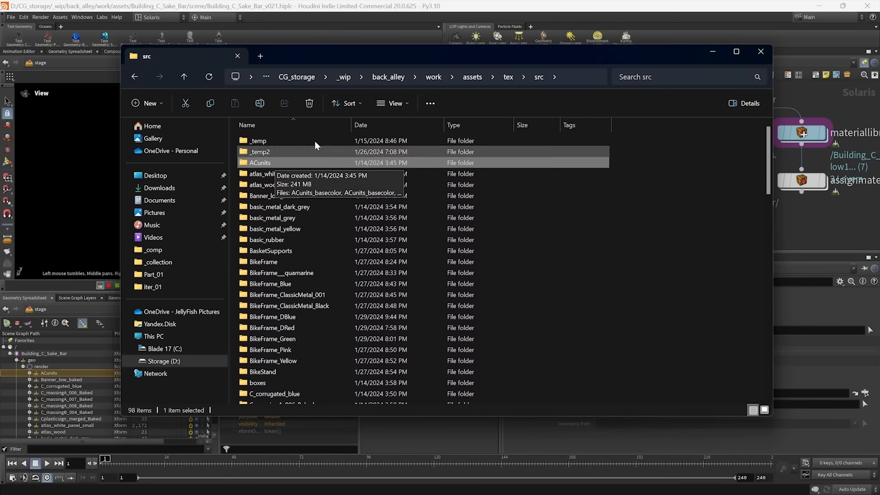
pyautogui.moveTo(317, 64); pyautogui.dragTo(369, 47)
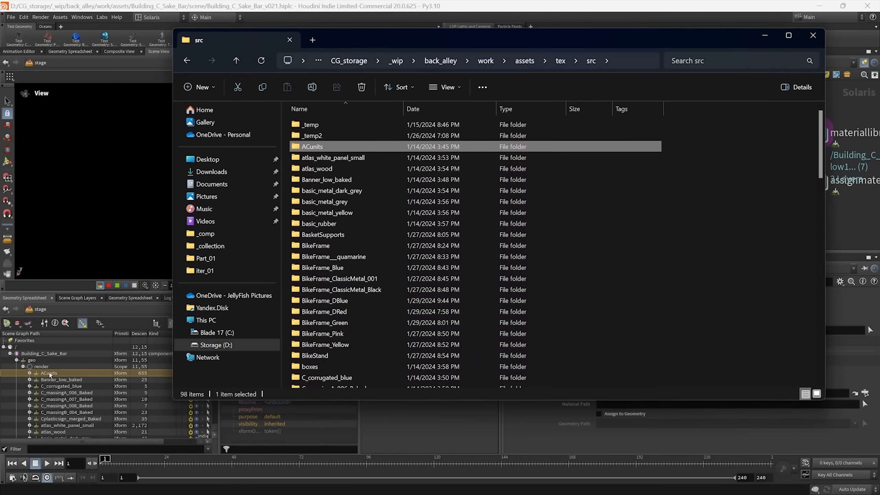
pyautogui.doubleClick(322, 146)
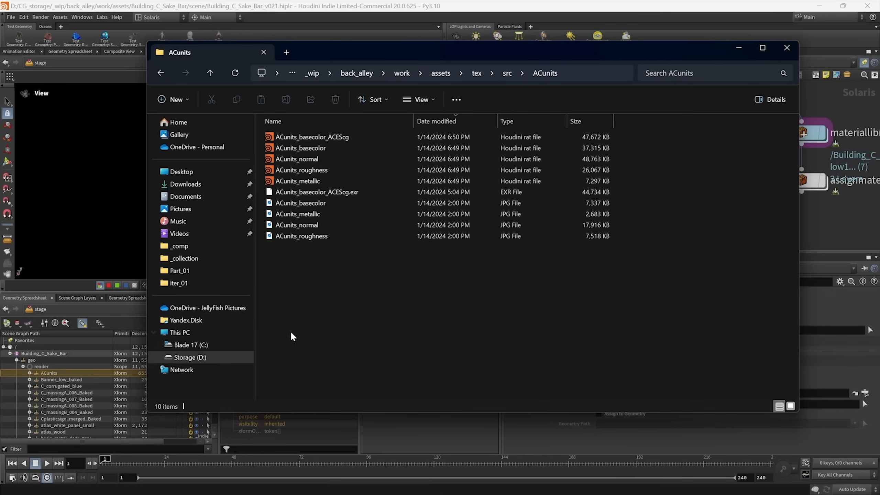
pyautogui.click(739, 48)
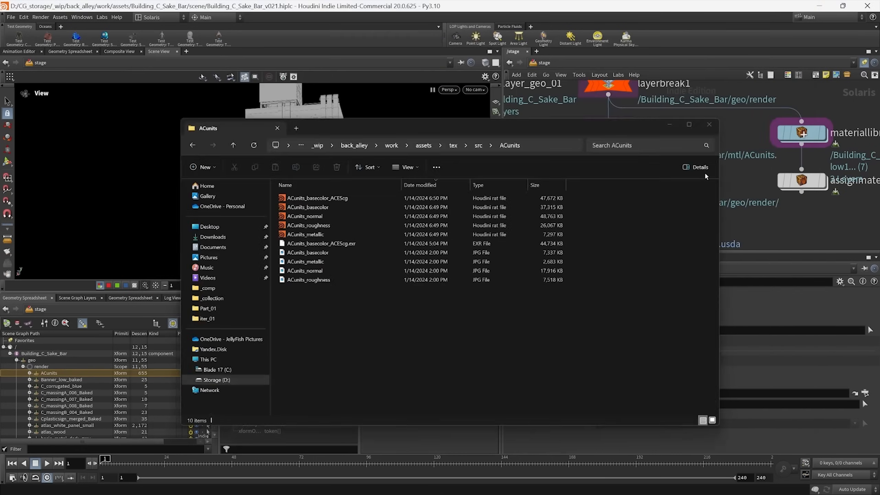
# - Open materiallibrary1 again and select the ACunits subnetwork to compare its name with the scene graph prim
pyautogui.moveTo(708, 151); pyautogui.dragTo(787, 156, button='middle')
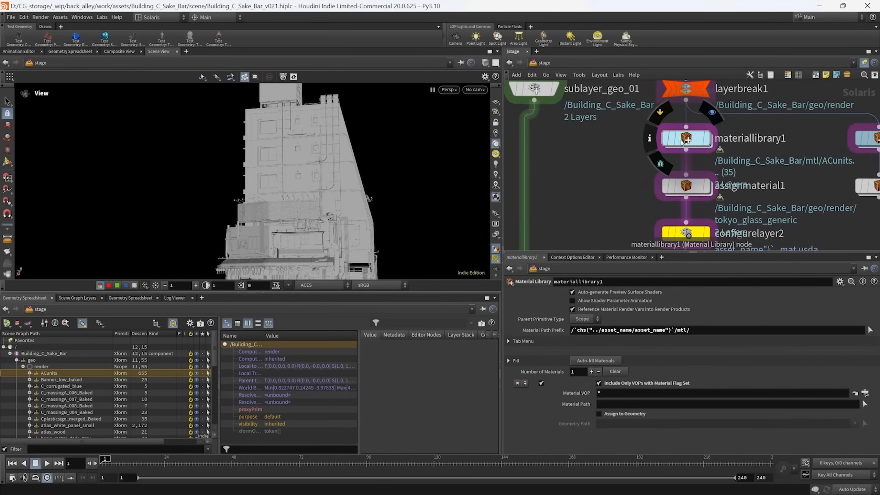
pyautogui.doubleClick(690, 138)
pyautogui.scroll(4, 641, 162)
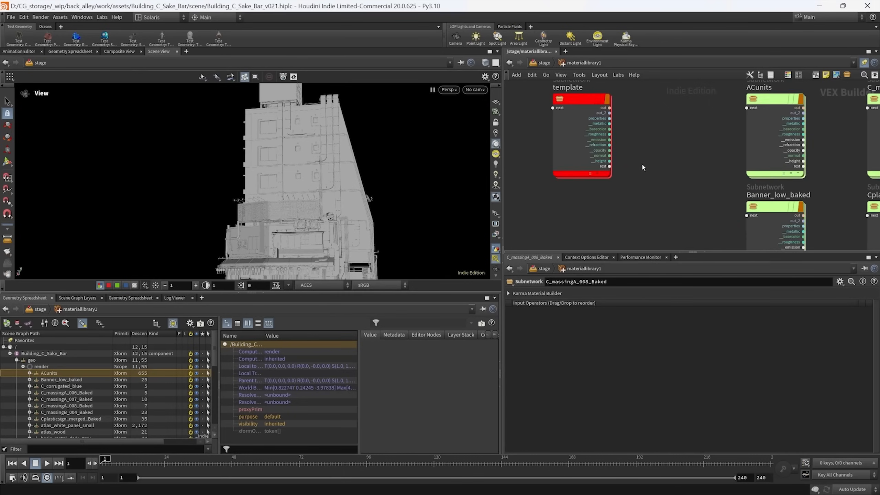
pyautogui.moveTo(700, 248); pyautogui.dragTo(542, 114)
pyautogui.moveTo(738, 159); pyautogui.dragTo(581, 145, button='middle')
pyautogui.moveTo(577, 100); pyautogui.dragTo(693, 194)
pyautogui.moveTo(716, 197); pyautogui.dragTo(678, 190, button='middle')
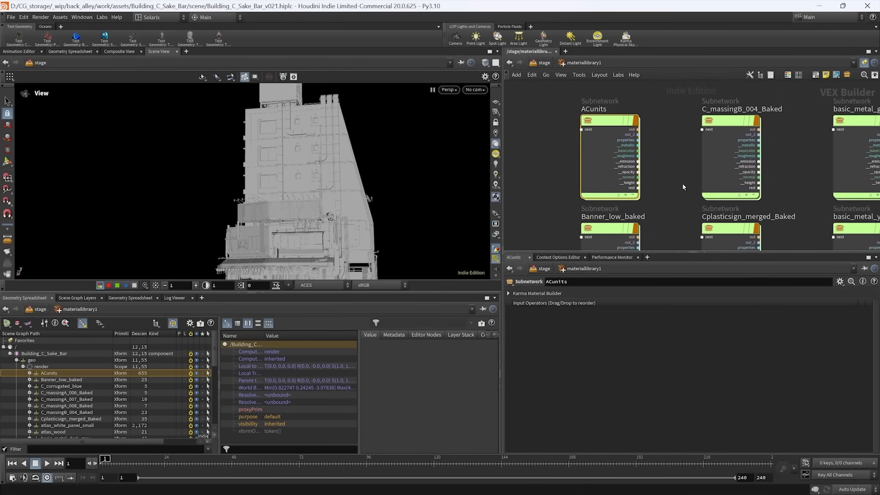
pyautogui.moveTo(678, 158); pyautogui.dragTo(692, 186, button='middle')
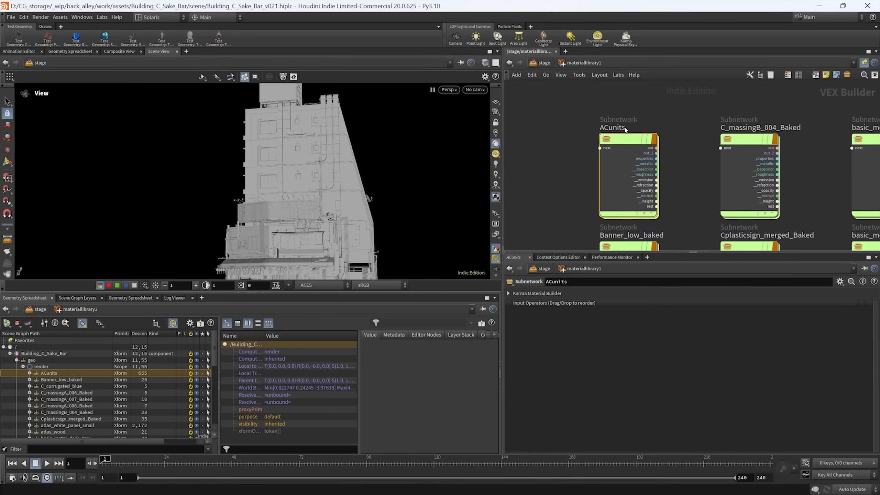
pyautogui.moveTo(635, 141)
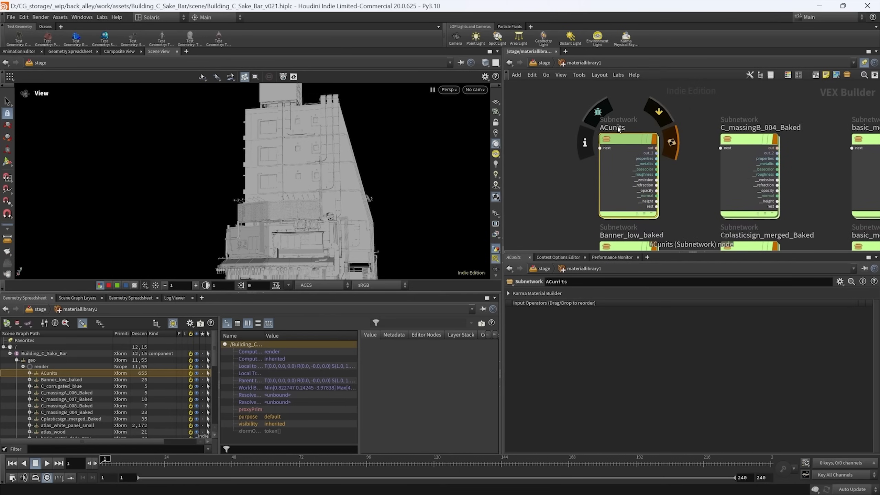
pyautogui.moveTo(683, 165); pyautogui.dragTo(661, 152, button='middle')
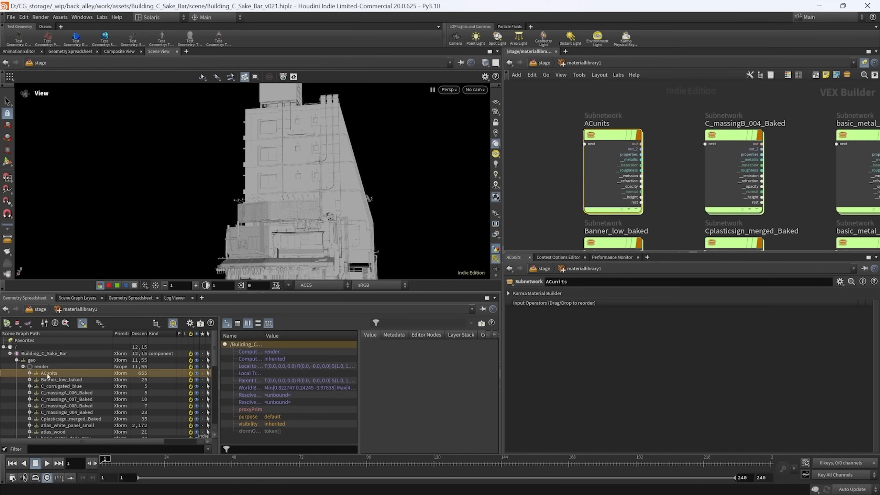
# - Open the ACunits subnetwork, enlarge the network view and select the metallic image node to inspect its Filename expression
pyautogui.doubleClick(611, 139)
pyautogui.scroll(5, 648, 205)
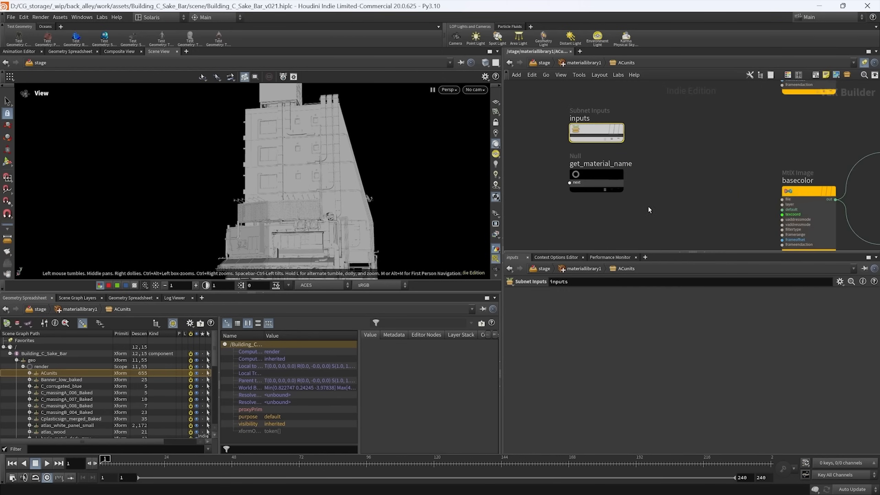
pyautogui.moveTo(648, 206); pyautogui.dragTo(657, 220, button='middle')
pyautogui.moveTo(629, 252); pyautogui.dragTo(630, 354)
pyautogui.scroll(-8, 702, 243)
pyautogui.moveTo(702, 243); pyautogui.dragTo(677, 137, button='middle')
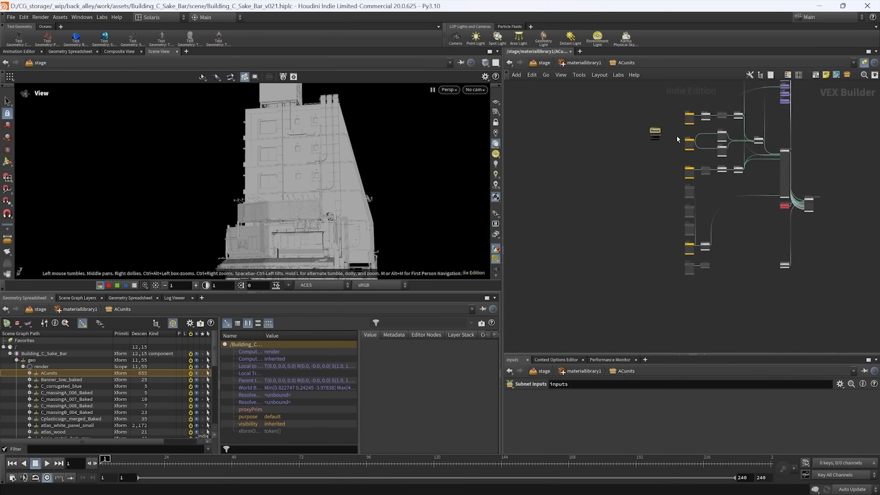
pyautogui.scroll(5, 677, 139)
pyautogui.click(666, 145)
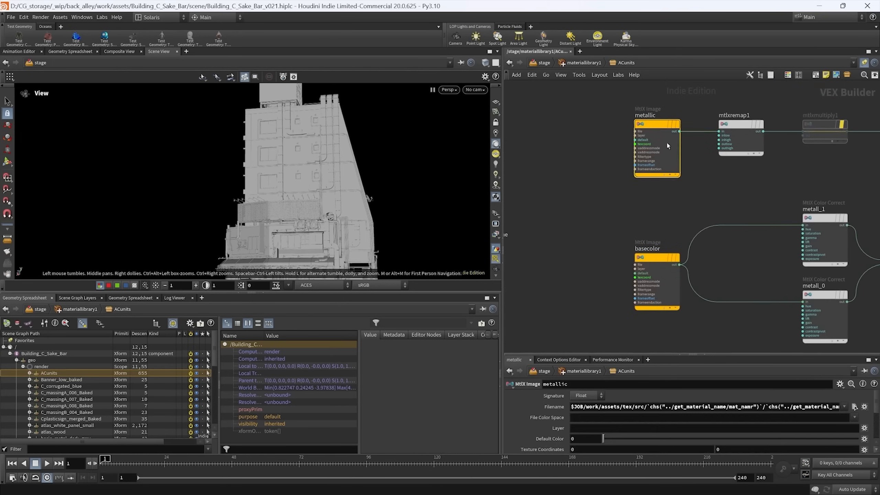
# - Select the get_material_name null in ACunits and examine its Material Name parameter beside the image nodes
pyautogui.moveTo(585, 249); pyautogui.dragTo(607, 176, button='middle')
pyautogui.moveTo(558, 251); pyautogui.dragTo(703, 289, button='middle')
pyautogui.click(647, 218)
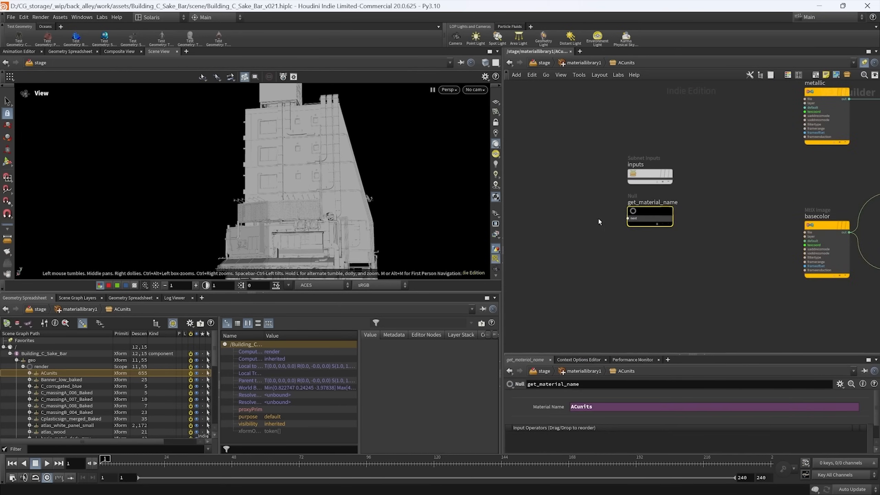
pyautogui.scroll(2, 680, 239)
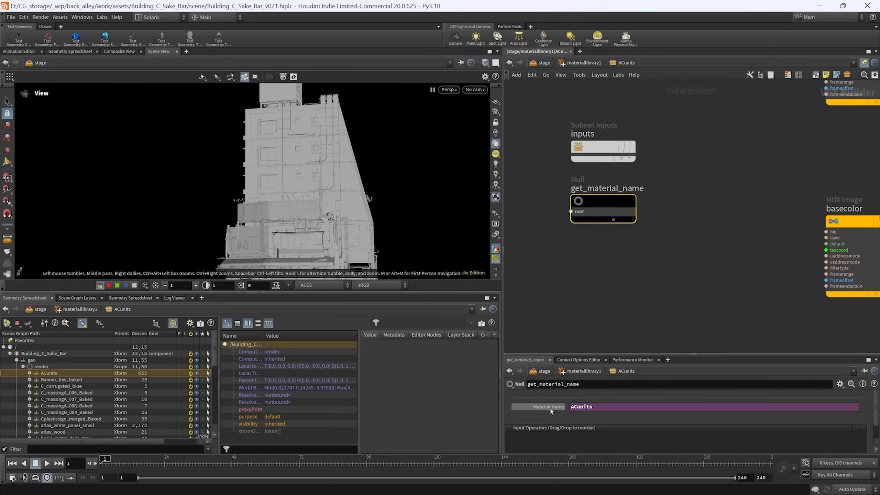
pyautogui.scroll(-3, 713, 233)
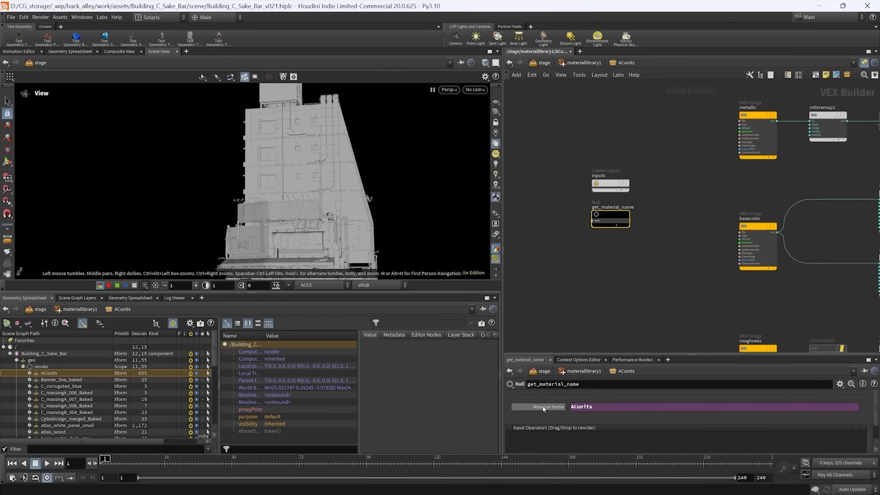
pyautogui.moveTo(701, 210); pyautogui.dragTo(637, 235, button='middle')
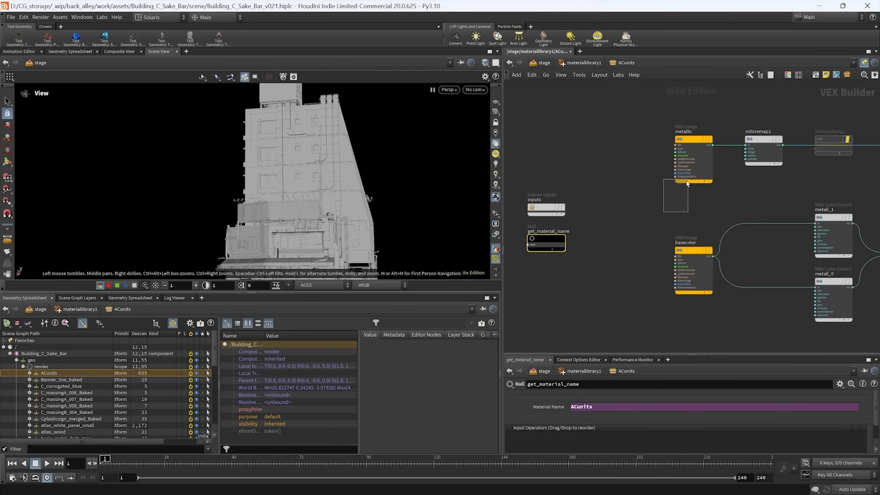
# - Select the basecolor image node, enlarge its parameter area and switch Filename between its expression and resolved path
pyautogui.moveTo(687, 181); pyautogui.dragTo(699, 270)
pyautogui.moveTo(663, 316); pyautogui.dragTo(603, 273, button='middle')
pyautogui.moveTo(503, 222); pyautogui.dragTo(424, 227)
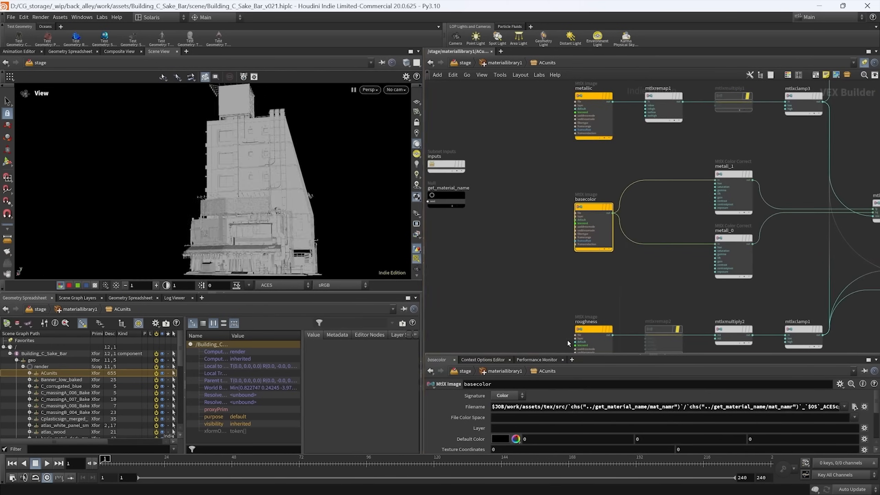
pyautogui.moveTo(546, 354); pyautogui.dragTo(539, 256)
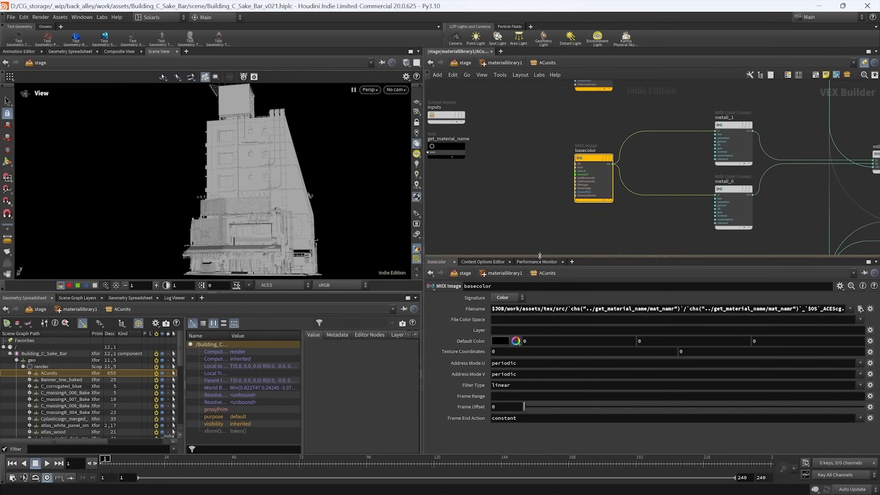
pyautogui.click(477, 310)
pyautogui.click(482, 309)
# - Compare the Material Name on get_material_name with basecolor's Filename expression, then evaluate the expression to read the full texture path
pyautogui.moveTo(502, 185); pyautogui.dragTo(547, 186, button='middle')
pyautogui.click(491, 150)
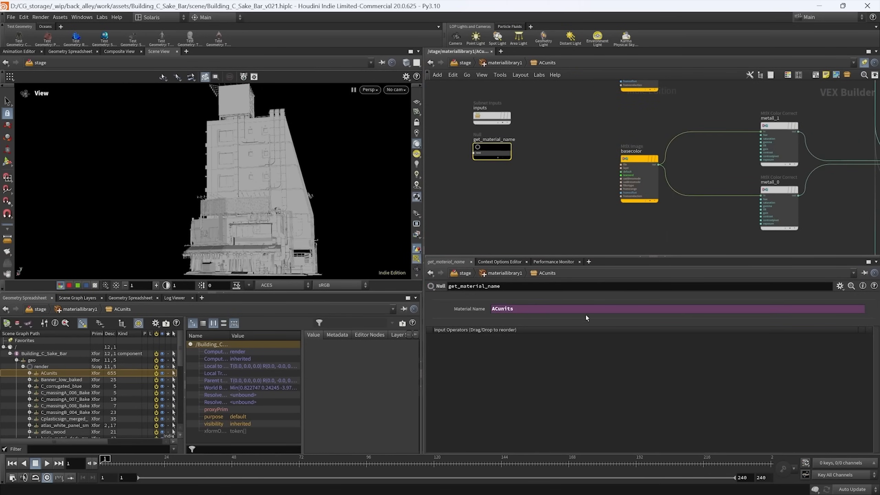
pyautogui.click(631, 180)
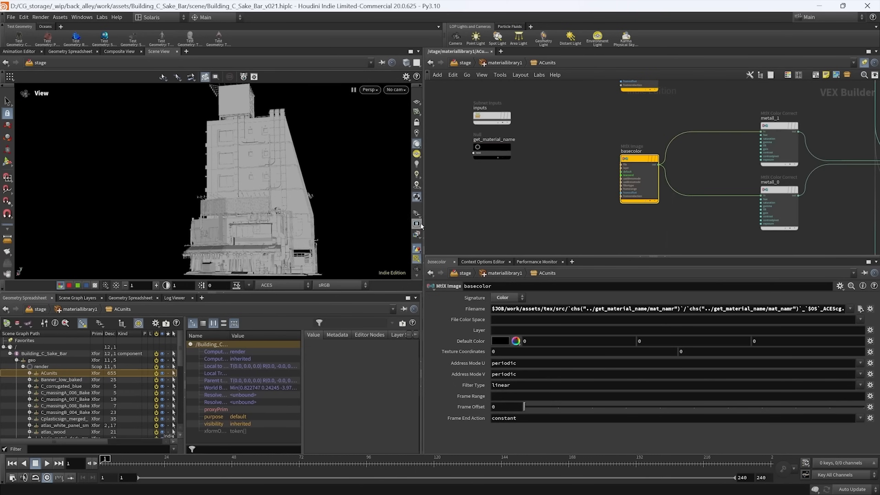
pyautogui.moveTo(421, 225); pyautogui.dragTo(359, 223)
pyautogui.click(406, 309)
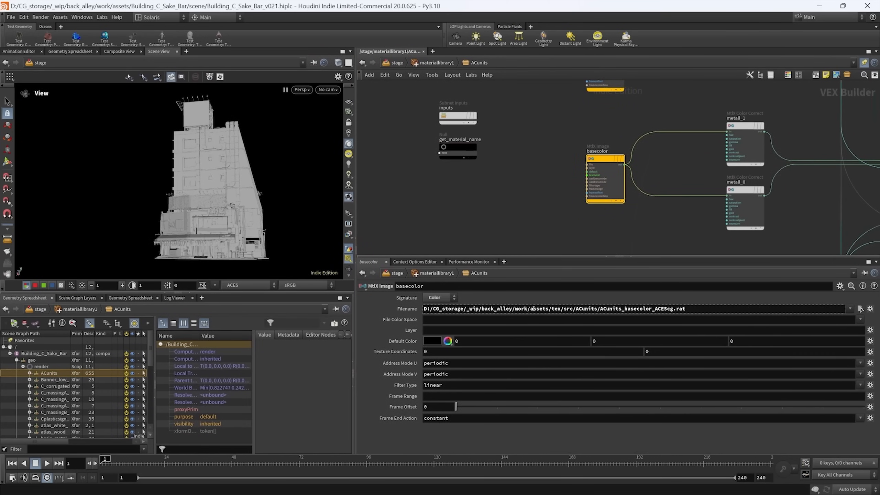
pyautogui.moveTo(552, 155); pyautogui.dragTo(543, 196, button='middle')
pyautogui.scroll(2, 524, 208)
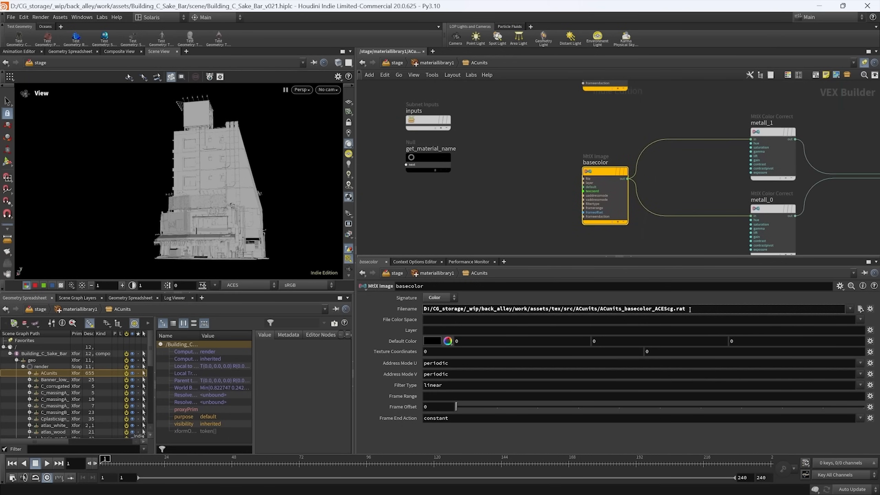
pyautogui.moveTo(526, 219); pyautogui.dragTo(360, 191, button='middle')
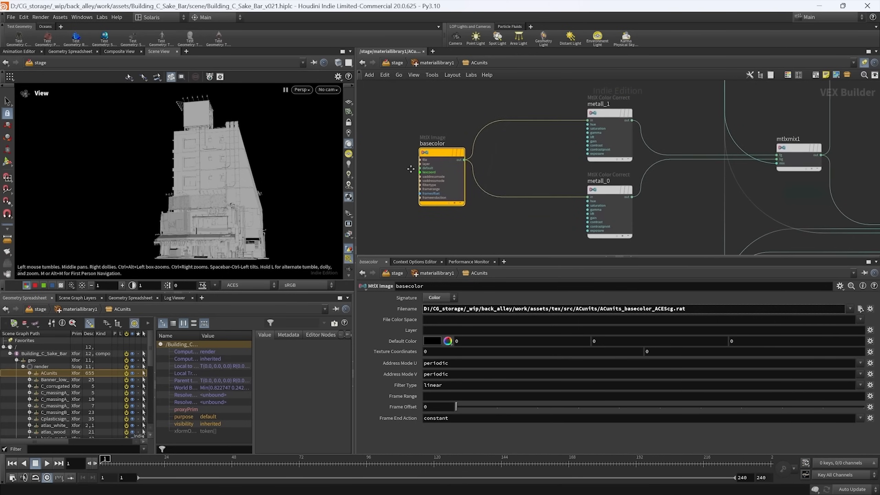
pyautogui.moveTo(411, 169); pyautogui.dragTo(391, 176, button='middle')
# - Select the roughness image node and toggle its Filename between the expression and the resolved texture path
pyautogui.moveTo(418, 117); pyautogui.dragTo(567, 116, button='middle')
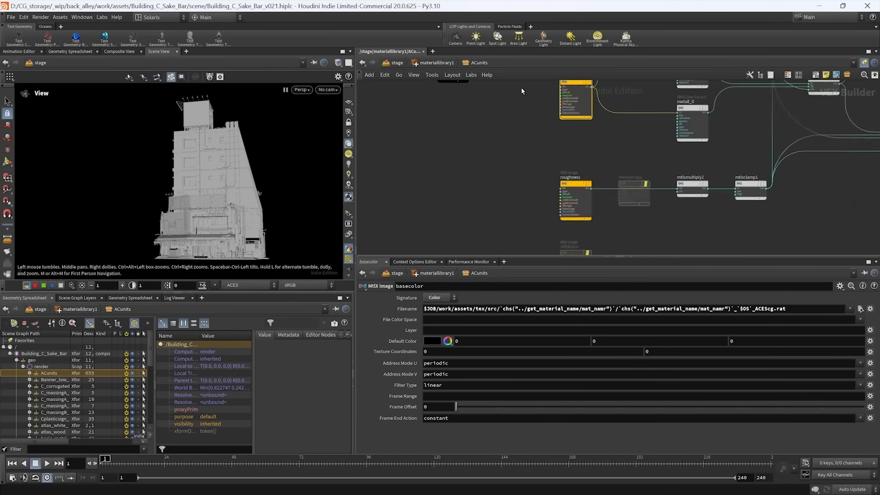
pyautogui.moveTo(521, 87); pyautogui.dragTo(541, 158, button='middle')
pyautogui.moveTo(627, 211); pyautogui.dragTo(604, 225, button='middle')
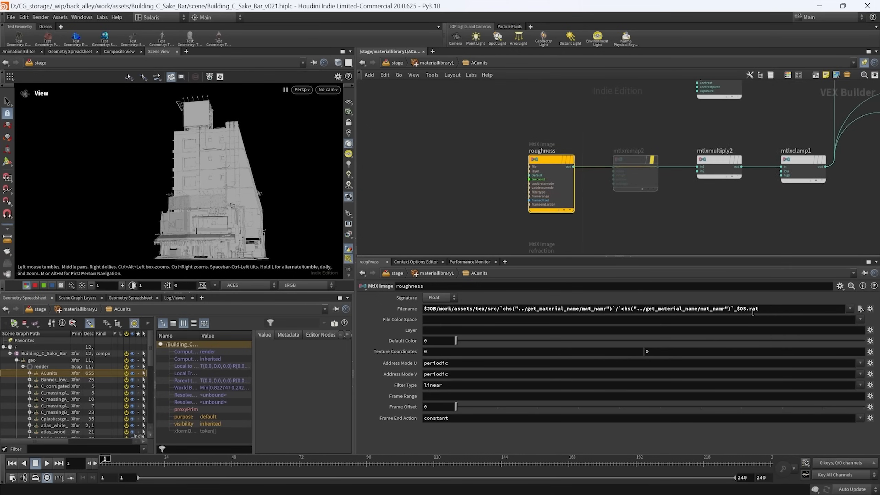
pyautogui.click(399, 309)
pyautogui.click(399, 309)
pyautogui.click(399, 309)
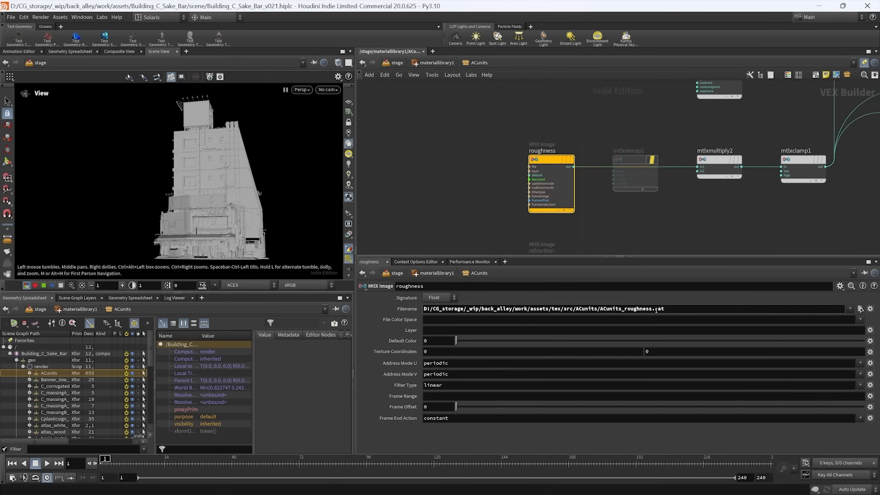
pyautogui.click(412, 309)
# - Select the normal image node and toggle its Filename between the resolved texture path and the expression
pyautogui.moveTo(652, 250); pyautogui.dragTo(647, 112, button='middle')
pyautogui.moveTo(613, 189); pyautogui.dragTo(611, 148, button='middle')
pyautogui.scroll(-2, 611, 147)
pyautogui.moveTo(603, 222); pyautogui.dragTo(588, 143, button='middle')
pyautogui.scroll(1, 588, 146)
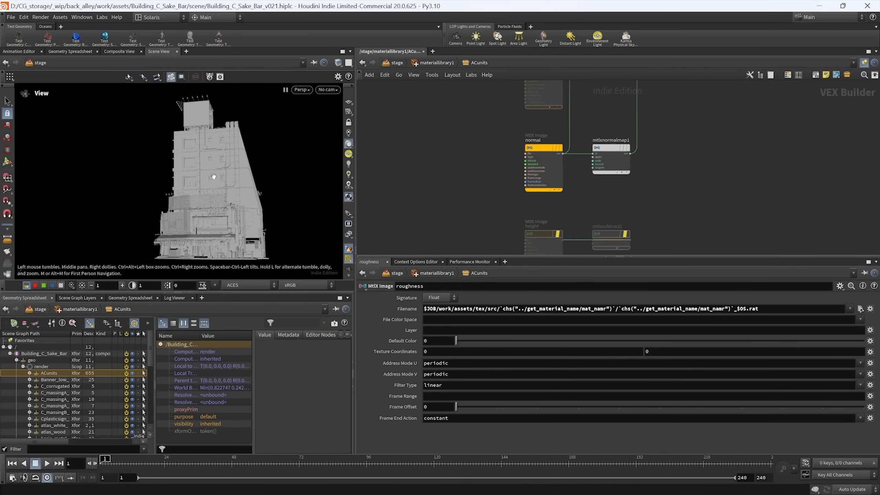
pyautogui.click(534, 184)
pyautogui.click(400, 312)
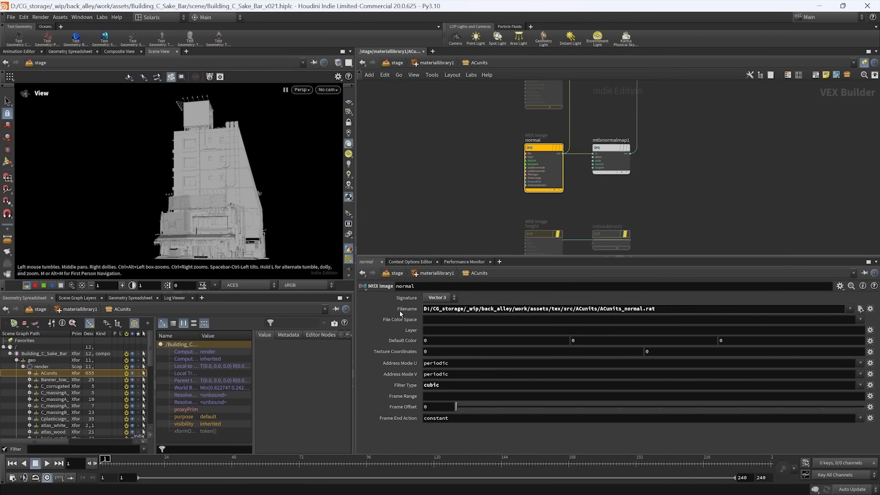
pyautogui.click(399, 310)
# - Survey the whole ACunits shader network and return to materiallibrary1 to review the neighbouring material subnetworks
pyautogui.scroll(-4, 573, 251)
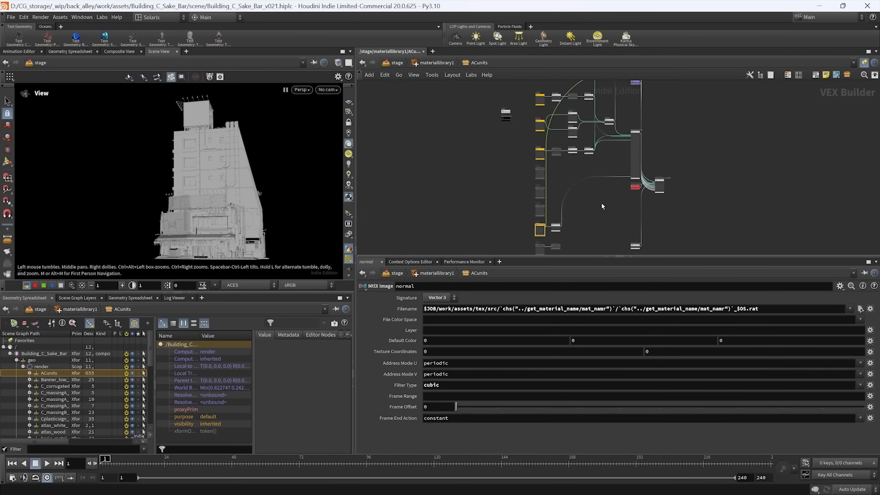
pyautogui.moveTo(574, 257); pyautogui.dragTo(573, 264)
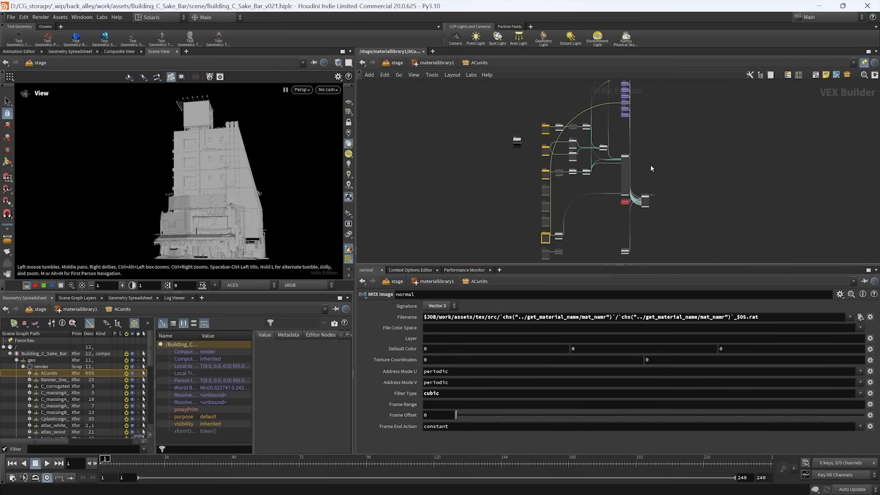
pyautogui.press('u')
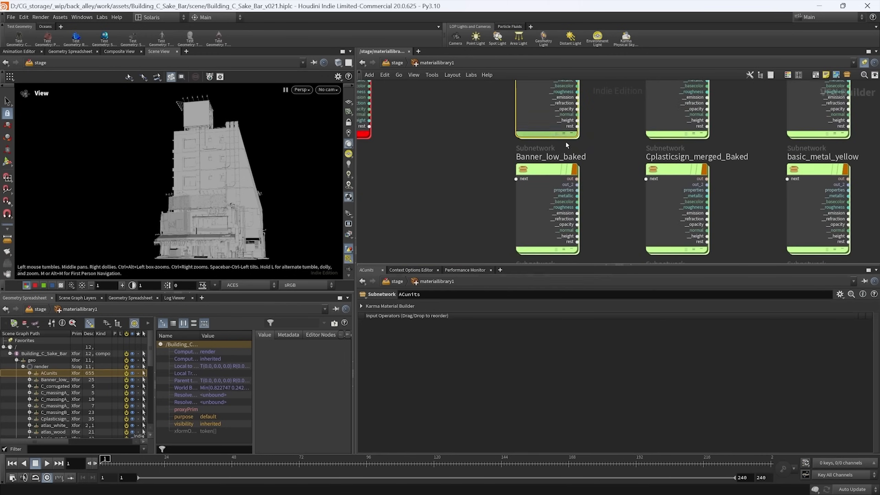
pyautogui.moveTo(608, 160); pyautogui.dragTo(541, 172, button='middle')
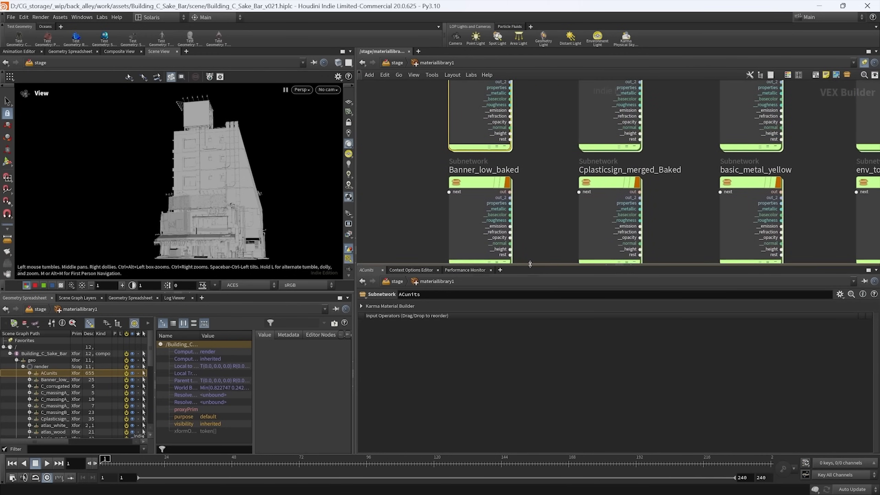
pyautogui.moveTo(530, 264); pyautogui.dragTo(537, 279)
pyautogui.scroll(-6, 564, 211)
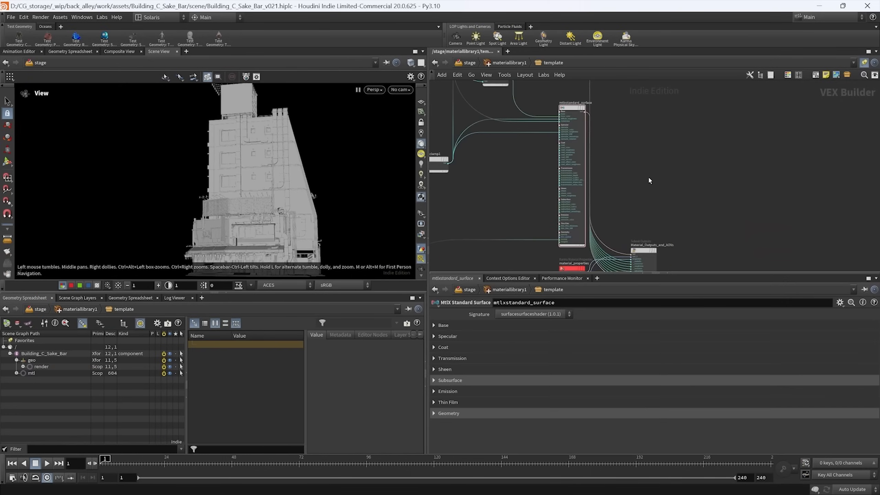
# - Select mtlxstandard_surface in the template material and inspect its Base and Specular parameter groups
pyautogui.moveTo(652, 166); pyautogui.dragTo(512, 175)
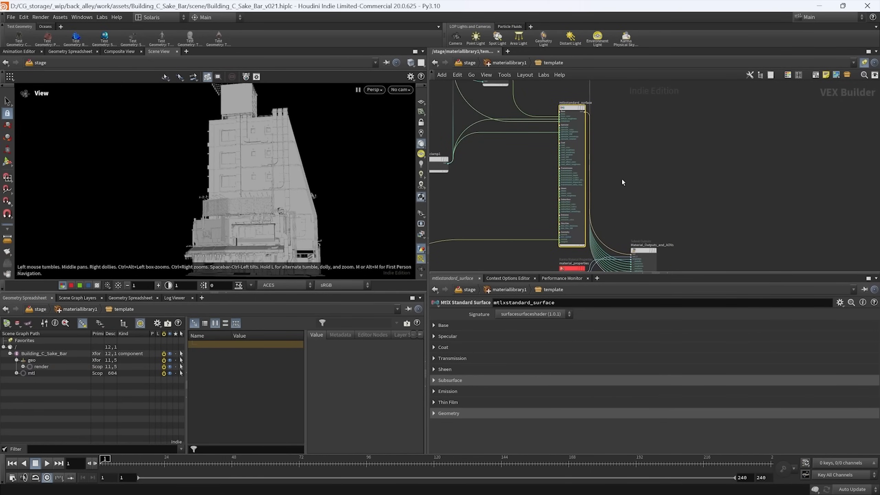
pyautogui.click(443, 325)
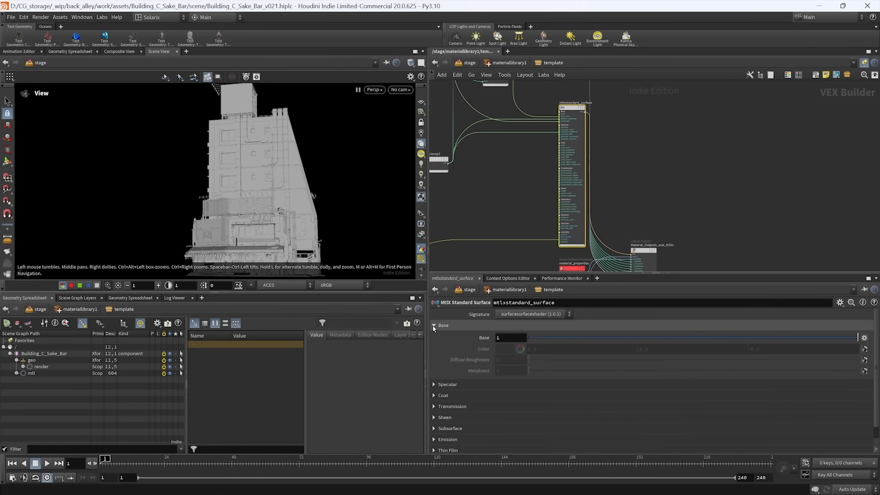
pyautogui.click(433, 326)
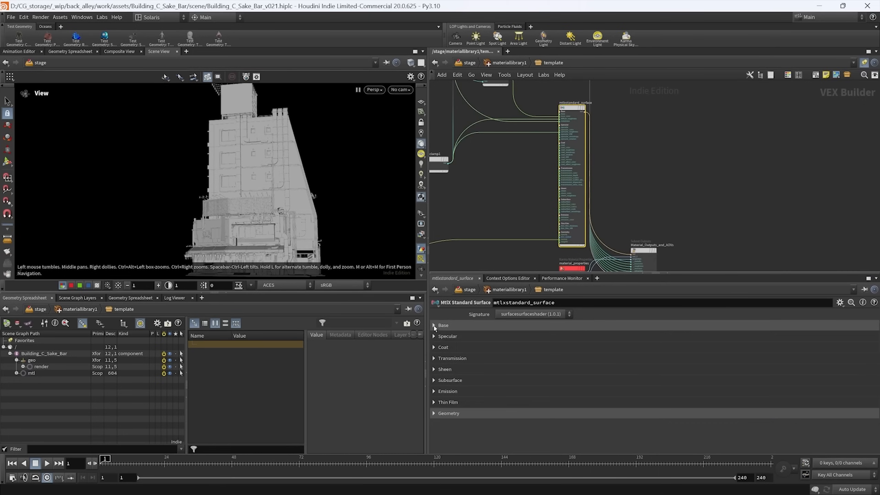
pyautogui.click(433, 337)
pyautogui.click(433, 337)
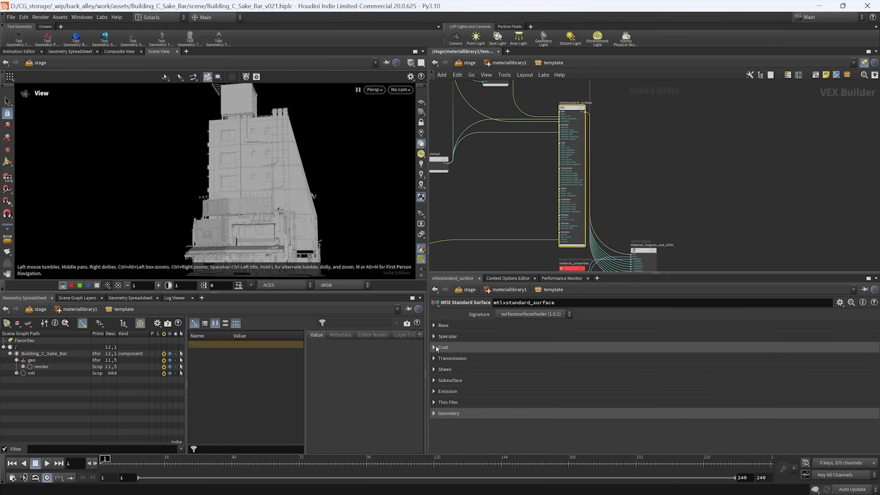
# - Examine the Coat parameters of mtlxstandard_surface, collapse them and expand the Transmission group
pyautogui.click(434, 348)
pyautogui.scroll(-2, 447, 362)
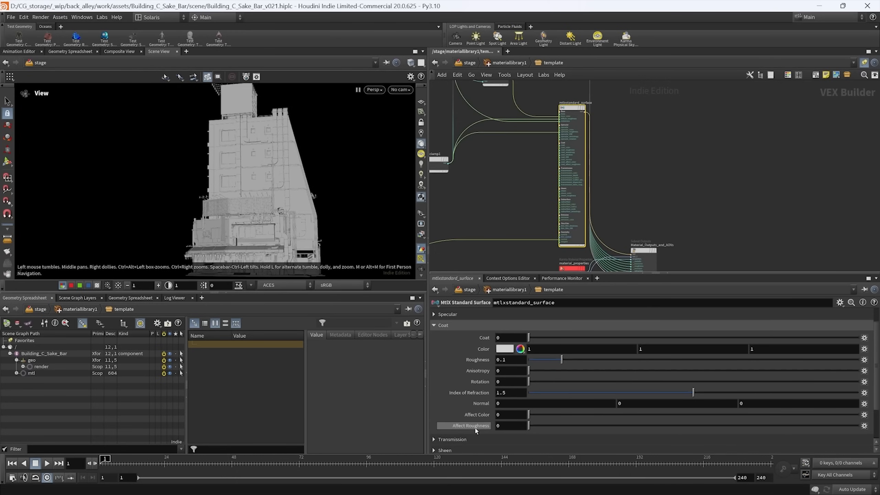
pyautogui.click(437, 326)
pyautogui.click(433, 358)
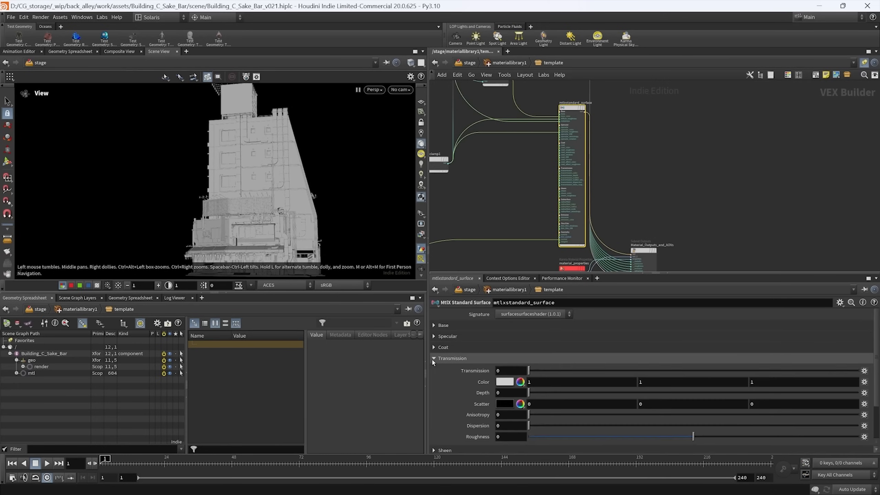
pyautogui.scroll(-3, 434, 362)
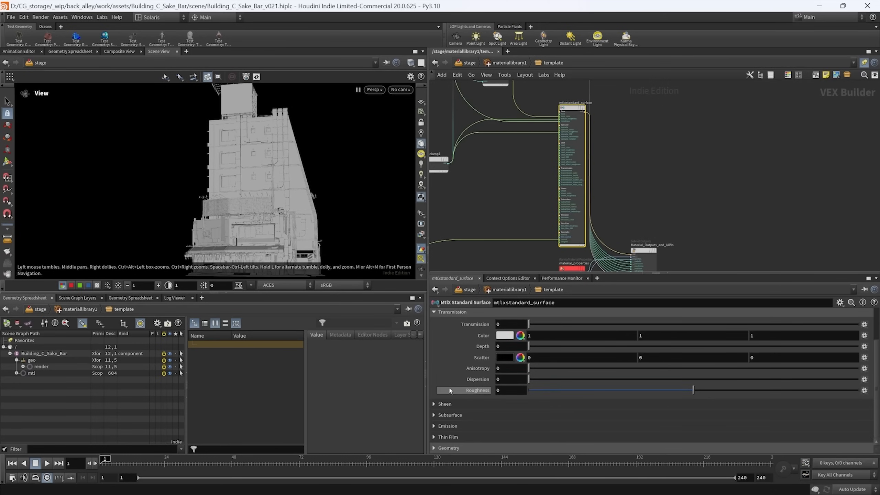
# - Review the Sheen, Subsurface and Thin Film parameter groups of mtlxstandard_surface
pyautogui.click(435, 404)
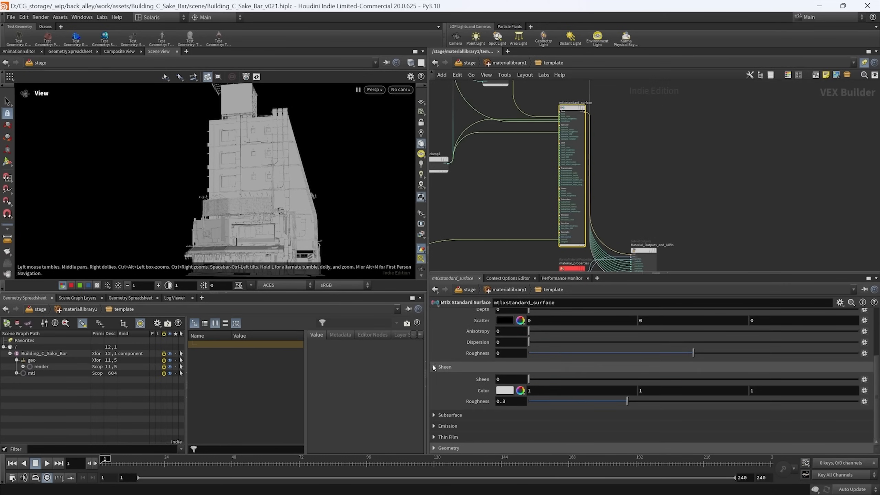
pyautogui.click(434, 367)
pyautogui.click(435, 418)
pyautogui.scroll(-2, 436, 419)
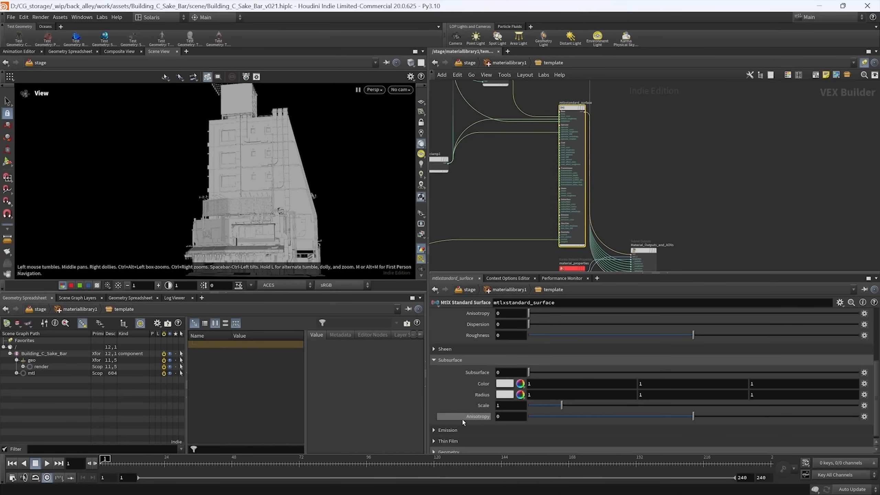
pyautogui.scroll(-1, 451, 381)
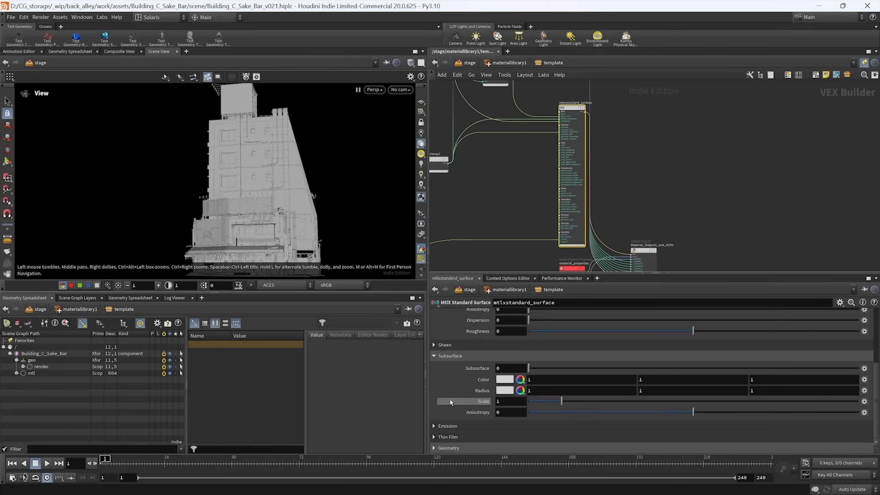
pyautogui.click(448, 436)
pyautogui.scroll(-3, 455, 419)
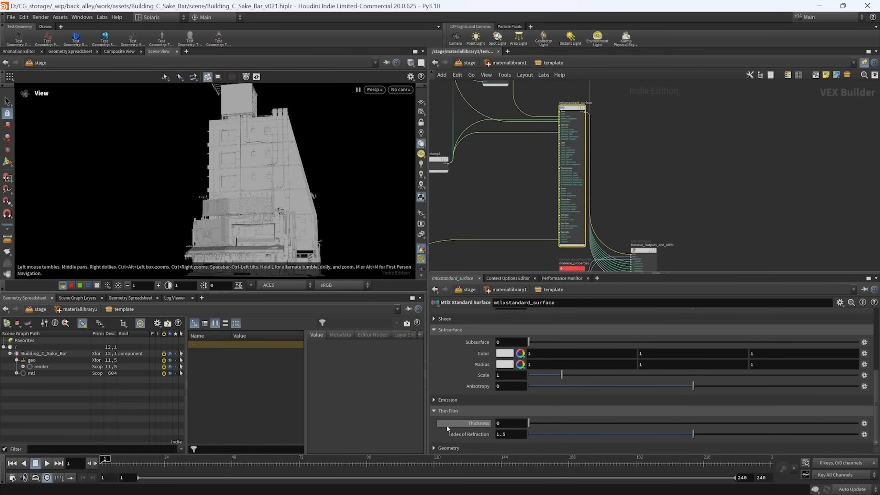
# - Collapse the Thin Film group of mtlxstandard_surface, expand its Geometry group and enable Thin Walled
pyautogui.click(434, 411)
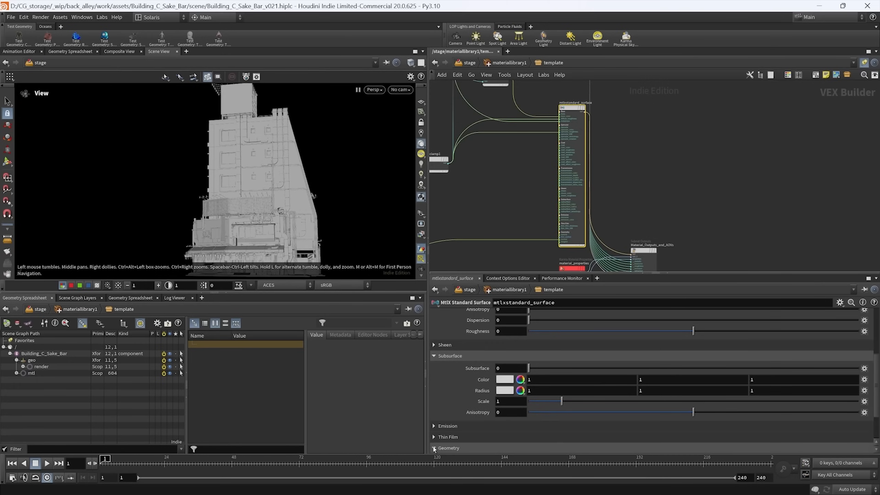
pyautogui.click(450, 448)
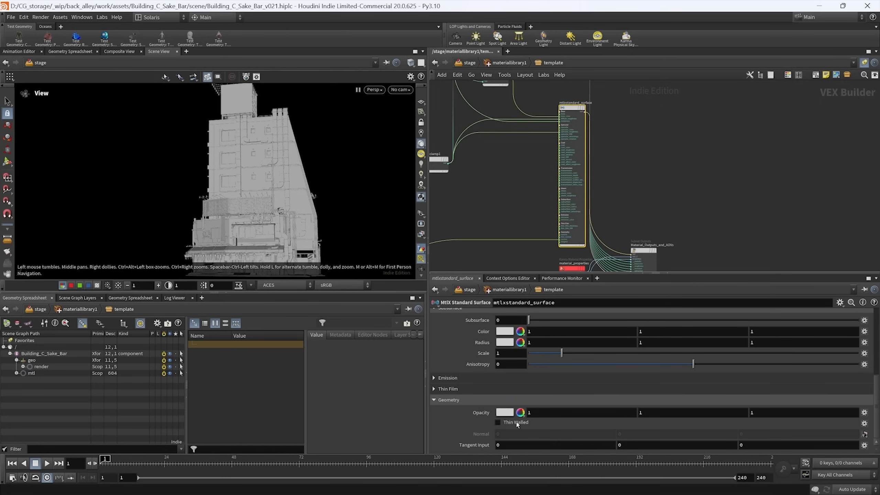
pyautogui.scroll(5, 466, 418)
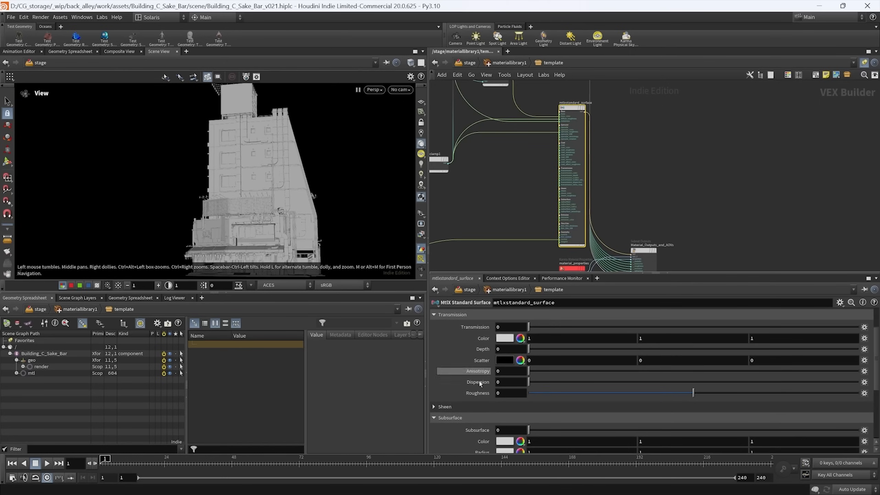
pyautogui.scroll(-5, 459, 375)
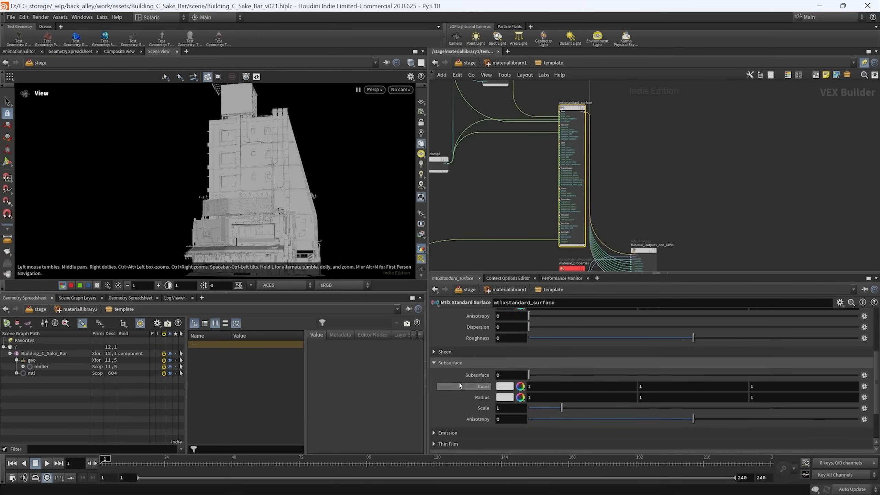
pyautogui.scroll(3, 456, 396)
pyautogui.scroll(-4, 457, 397)
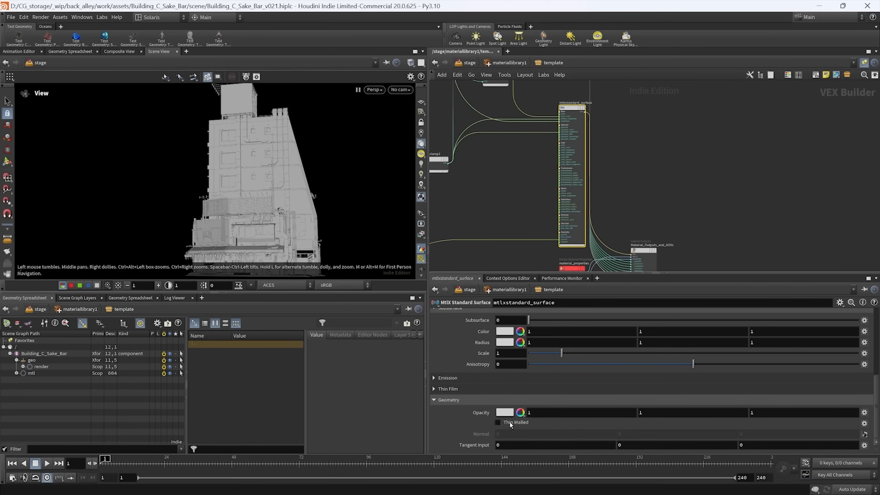
pyautogui.scroll(5, 466, 416)
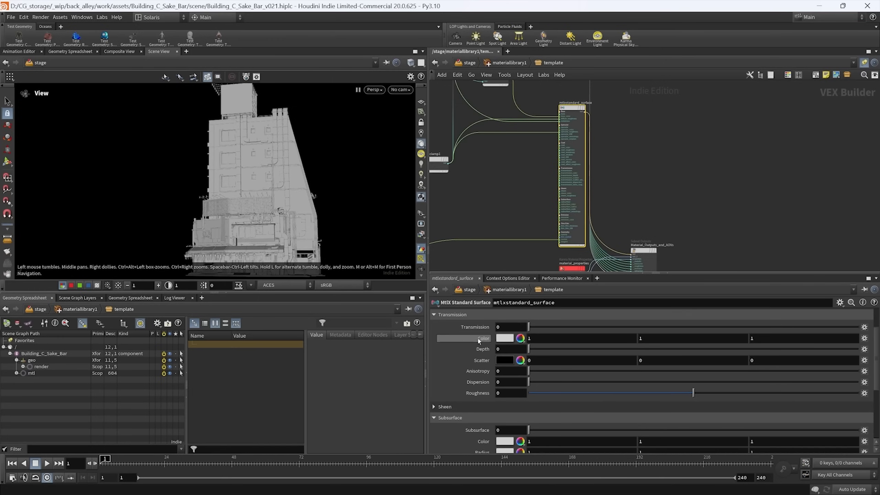
pyautogui.scroll(-4, 452, 341)
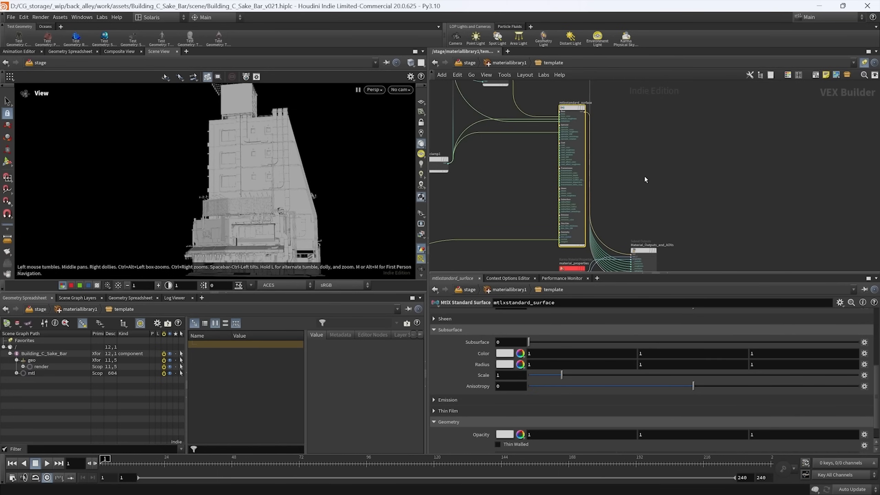
pyautogui.scroll(-2, 471, 388)
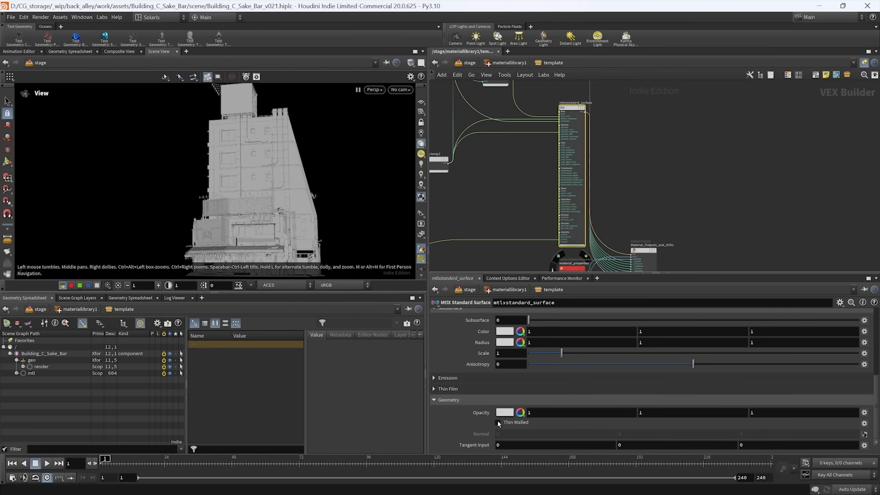
pyautogui.click(498, 423)
# - Compare the Transmission and Subsurface parameters of mtlxstandard_surface with the Thin Walled option in its Geometry group
pyautogui.scroll(8, 458, 433)
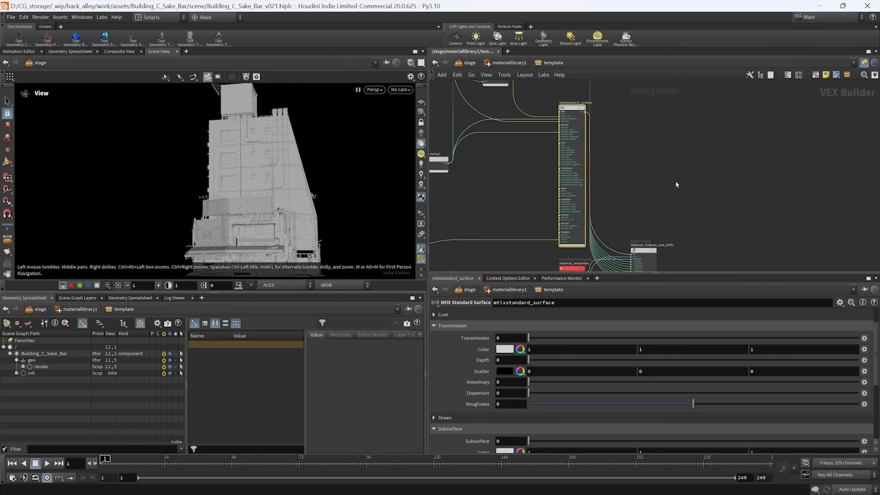
pyautogui.scroll(-3, 459, 407)
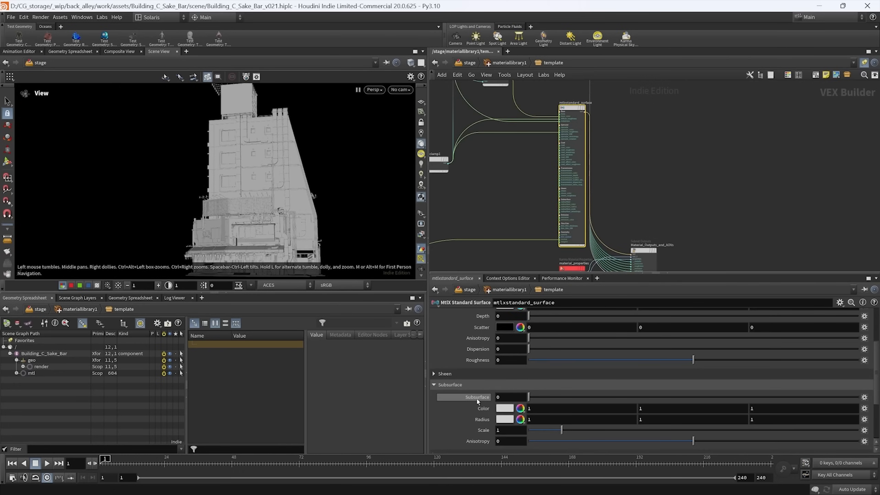
pyautogui.scroll(3, 466, 375)
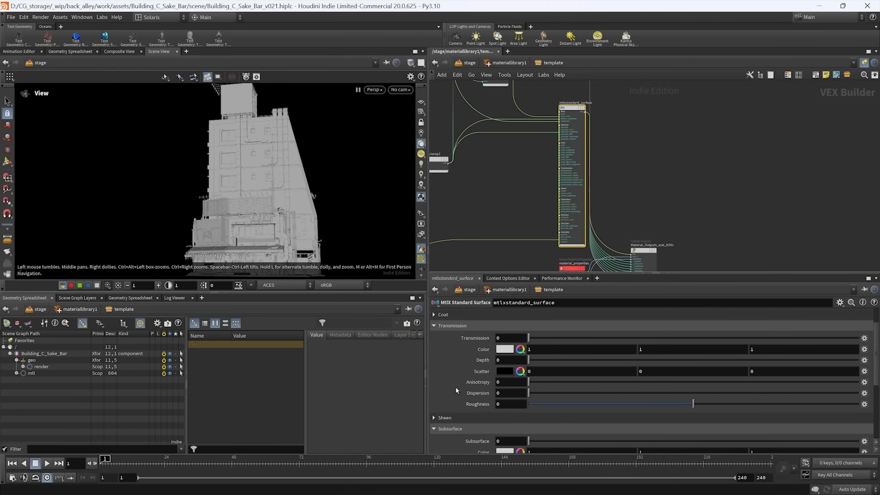
pyautogui.moveTo(466, 341)
pyautogui.scroll(-1, 447, 384)
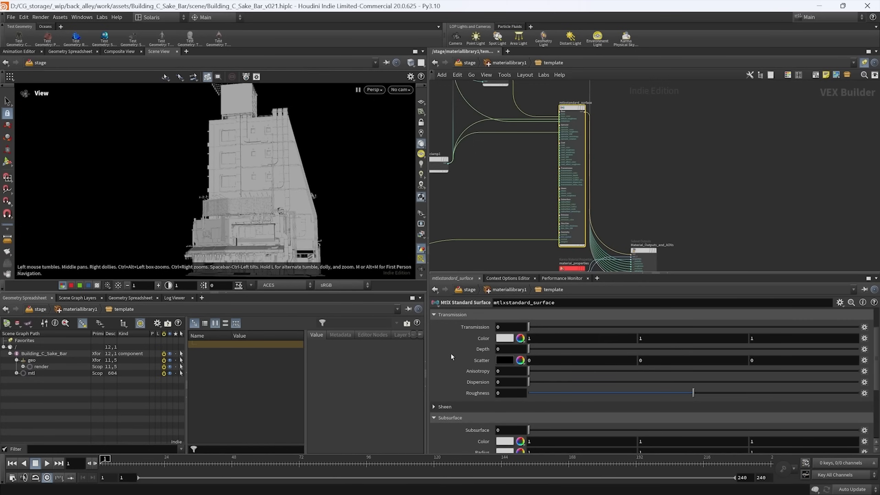
pyautogui.scroll(-6, 451, 352)
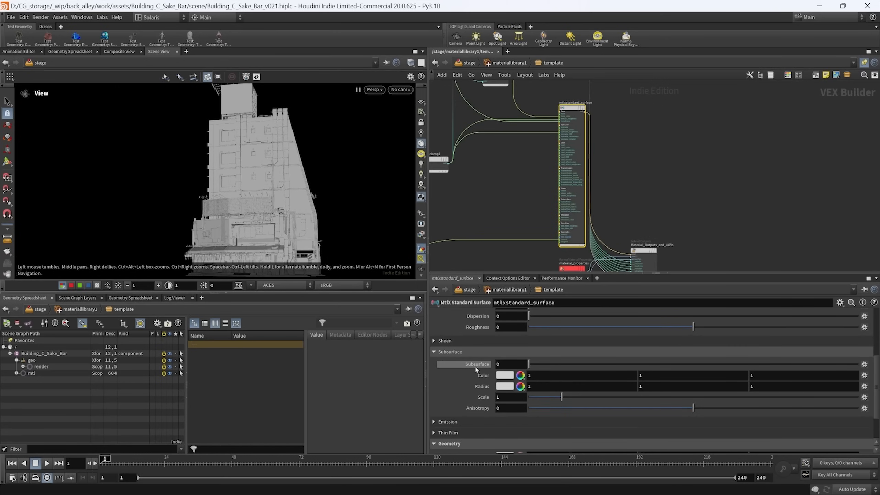
pyautogui.scroll(-4, 457, 378)
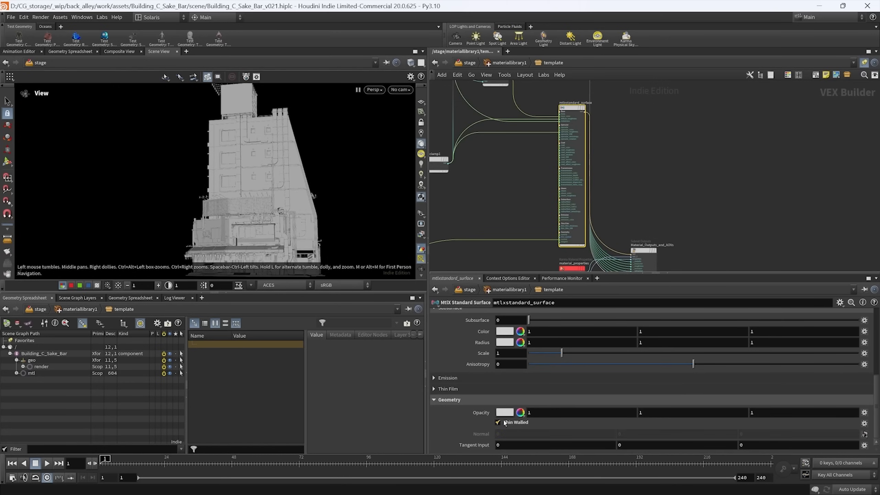
pyautogui.scroll(2, 474, 421)
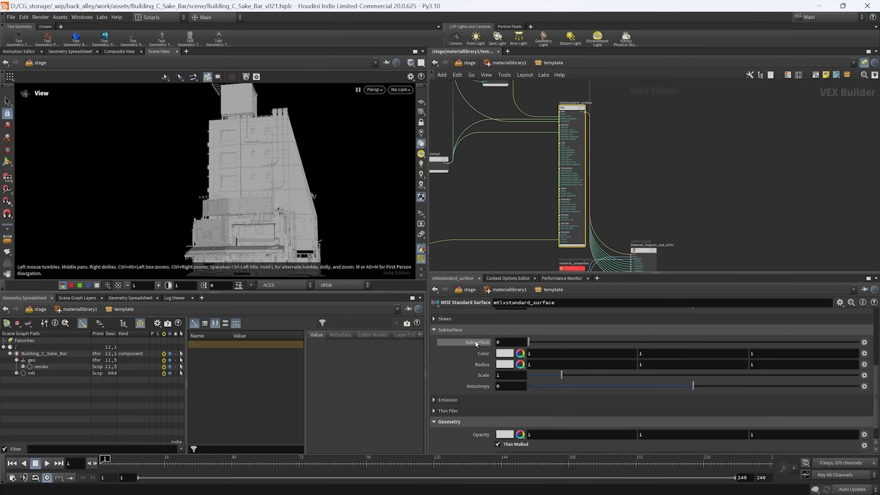
pyautogui.moveTo(476, 343); pyautogui.dragTo(512, 353)
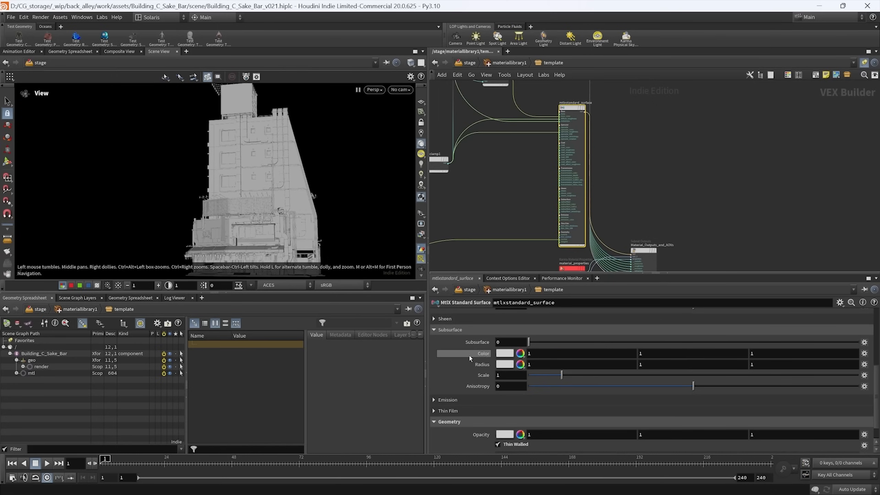
# - Collapse the open parameter groups of mtlxstandard_surface, frame the whole template shader network and clear the node selection
pyautogui.click(450, 422)
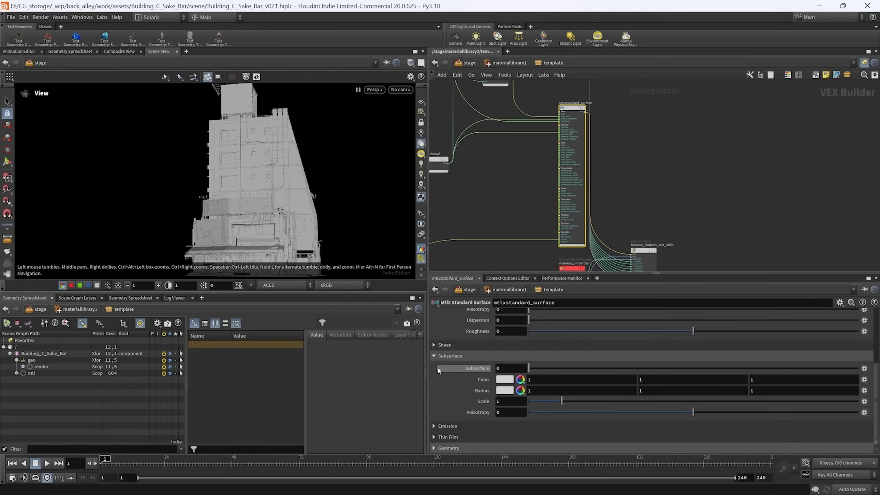
pyautogui.click(450, 356)
pyautogui.click(435, 347)
pyautogui.press('h')
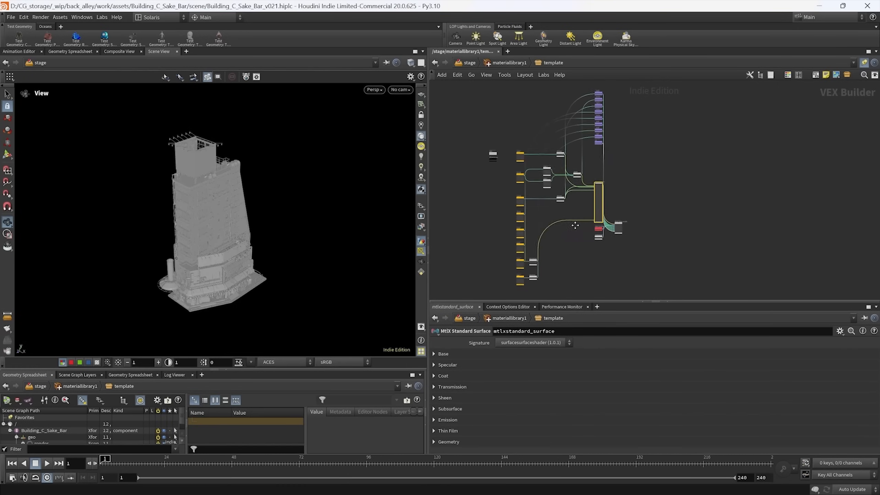
pyautogui.moveTo(575, 226)
pyautogui.mouseDown(button='middle')
pyautogui.moveTo(594, 225)
pyautogui.moveTo(585, 226)
pyautogui.mouseUp(button='middle')
pyautogui.click(592, 247)
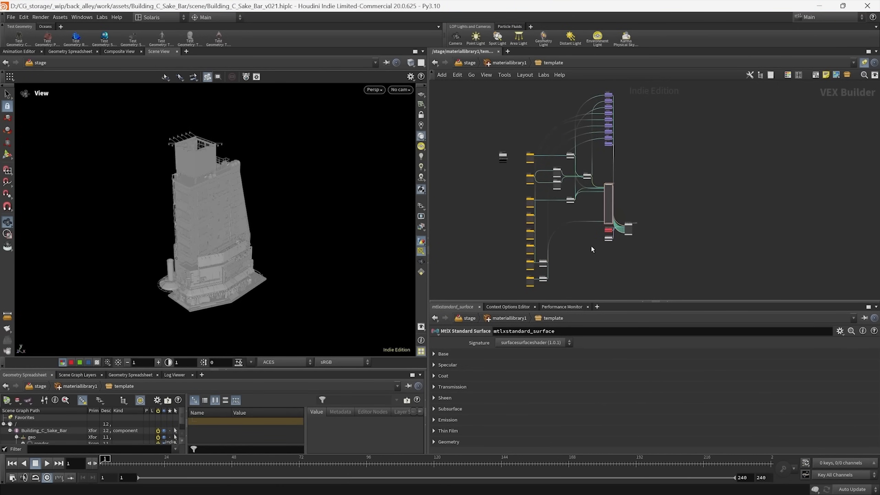
# - Return to the stage network and connect the output of assignmaterial2 to the input of configurelayer2
pyautogui.click(461, 65)
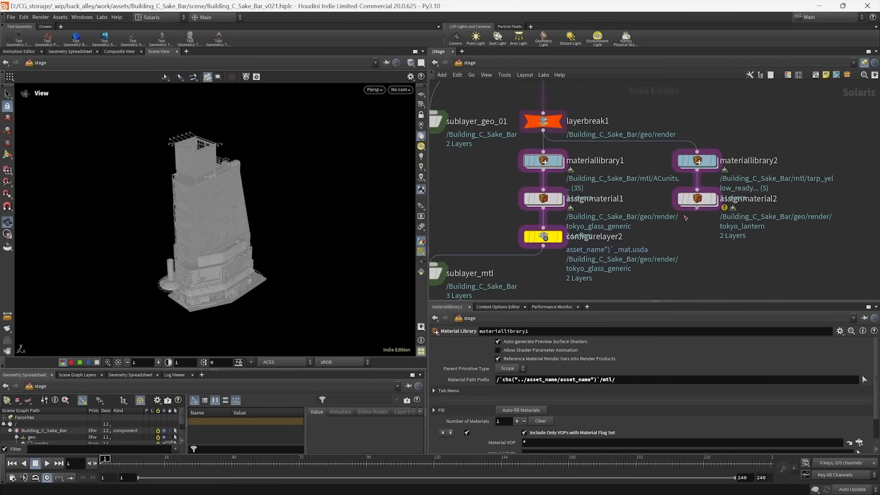
pyautogui.moveTo(697, 209); pyautogui.dragTo(548, 236)
pyautogui.moveTo(712, 251); pyautogui.dragTo(633, 254, button='middle')
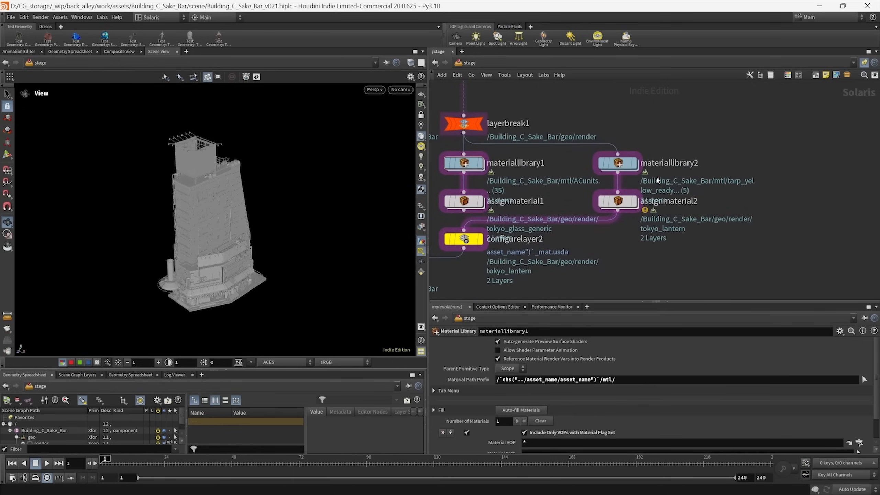
# - Set Select Input on switch2 to 1 to feed the curtains branch and bring the curtain geometry into view
pyautogui.moveTo(643, 288); pyautogui.dragTo(777, 109, button='middle')
pyautogui.scroll(-4, 738, 210)
pyautogui.moveTo(645, 230); pyautogui.dragTo(675, 224, button='middle')
pyautogui.scroll(3, 591, 229)
pyautogui.click(572, 211)
pyautogui.moveTo(528, 353); pyautogui.dragTo(568, 353)
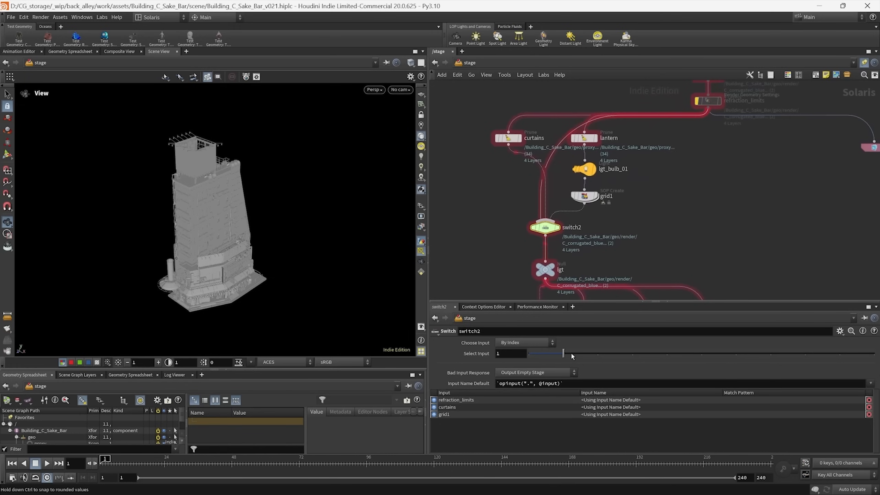
pyautogui.moveTo(230, 293); pyautogui.dragTo(220, 233)
pyautogui.moveTo(220, 233); pyautogui.dragTo(279, 277, button='right')
pyautogui.moveTo(291, 269); pyautogui.dragTo(277, 238)
pyautogui.moveTo(286, 238); pyautogui.dragTo(247, 233, button='middle')
# - Select karmarendersettings, review its rendering engine and primary samples, and inspect the curtain geometry up close
pyautogui.moveTo(622, 257); pyautogui.dragTo(590, 134, button='middle')
pyautogui.scroll(-3, 591, 134)
pyautogui.moveTo(598, 224); pyautogui.dragTo(605, 209, button='middle')
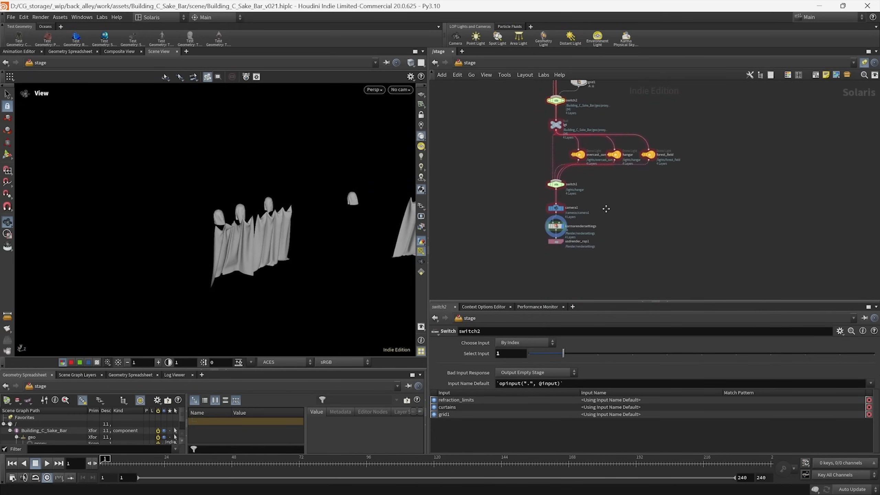
pyautogui.scroll(5, 531, 227)
pyautogui.click(589, 218)
pyautogui.moveTo(691, 237); pyautogui.dragTo(633, 244, button='middle')
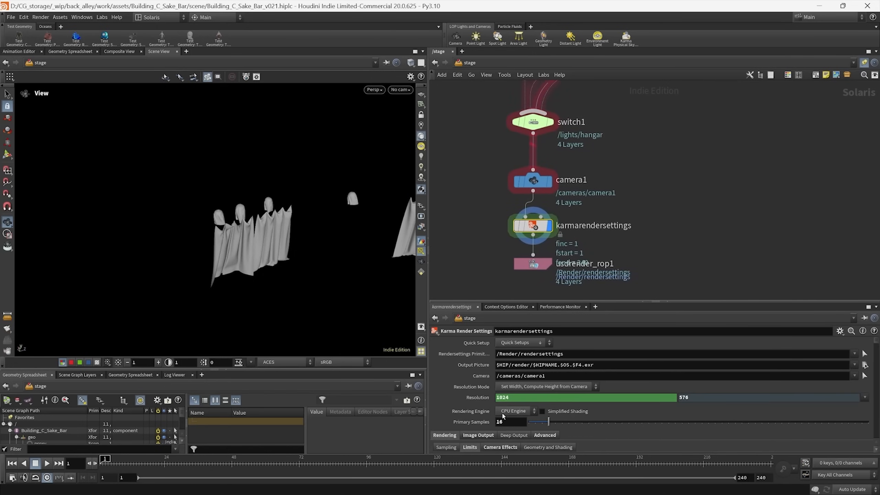
pyautogui.moveTo(643, 210); pyautogui.dragTo(635, 214, button='middle')
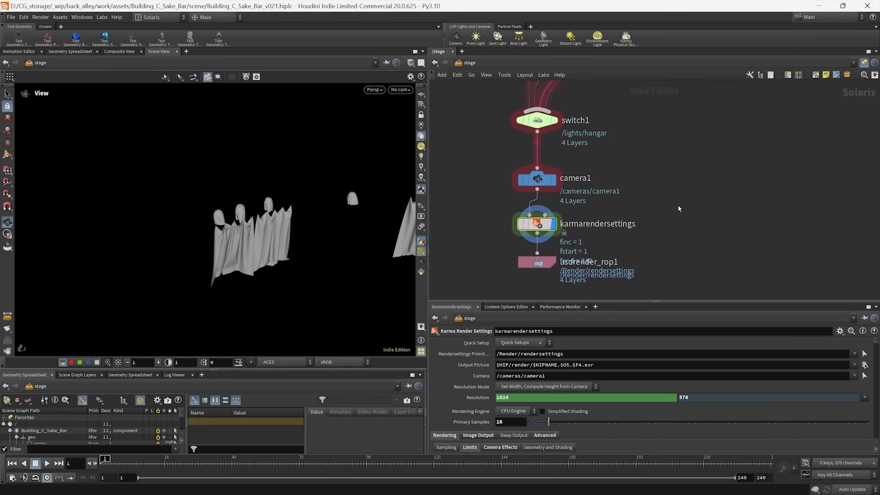
pyautogui.moveTo(291, 242); pyautogui.dragTo(219, 228)
pyautogui.scroll(5, 219, 228)
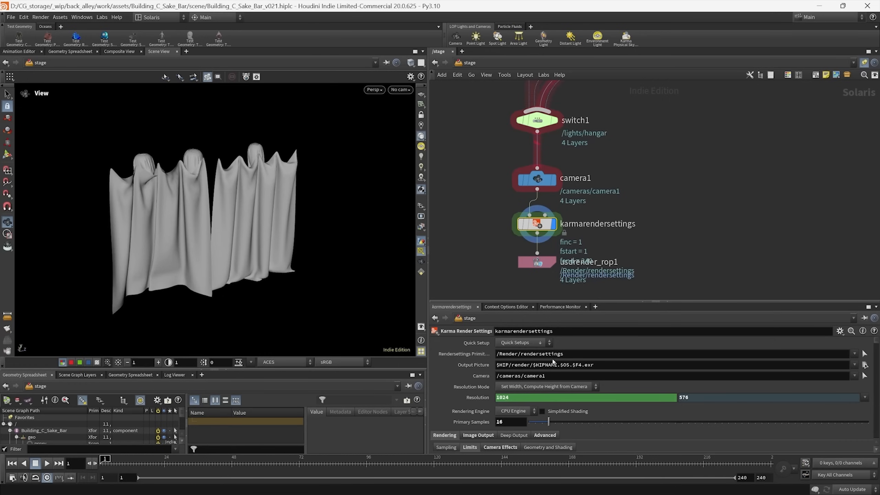
# - Locate materiallibrary2 in the stage network and open it to show its material subnetworks
pyautogui.moveTo(695, 154); pyautogui.dragTo(638, 182, button='middle')
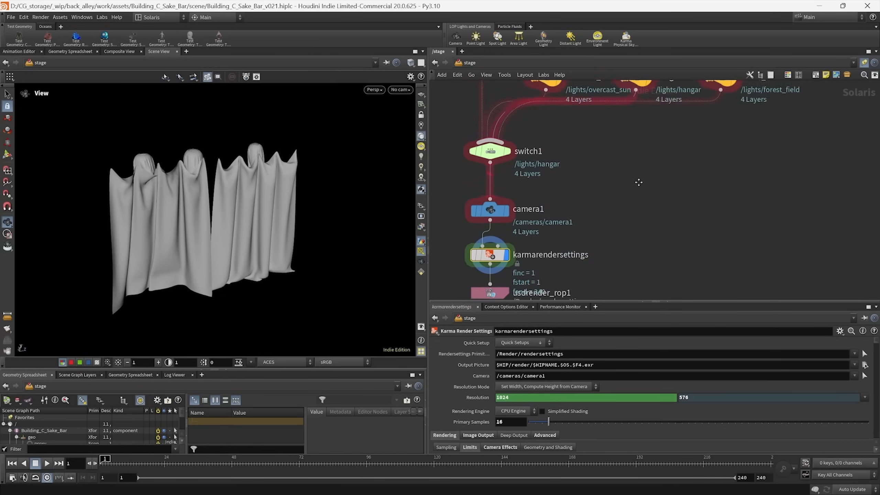
pyautogui.scroll(-7, 641, 181)
pyautogui.moveTo(720, 133); pyautogui.dragTo(572, 295, button='middle')
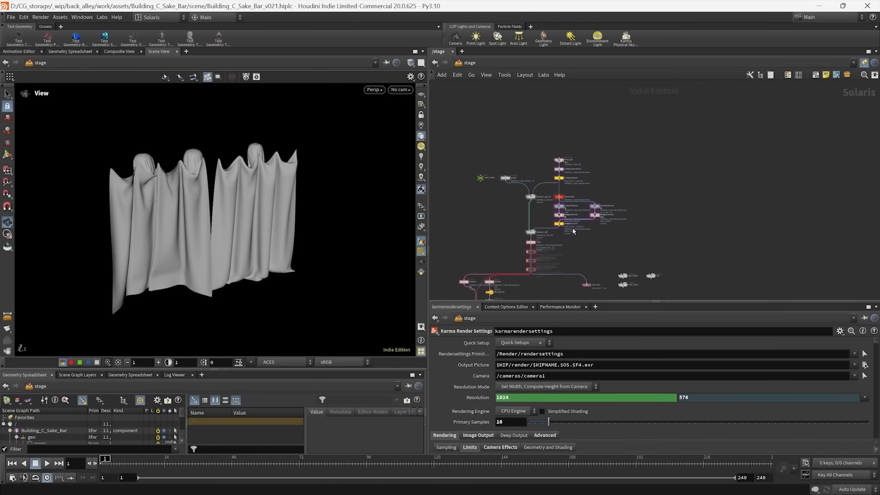
pyautogui.scroll(6, 573, 229)
pyautogui.moveTo(615, 242); pyautogui.dragTo(601, 269, button='middle')
pyautogui.scroll(2, 608, 239)
pyautogui.moveTo(661, 193); pyautogui.dragTo(548, 160)
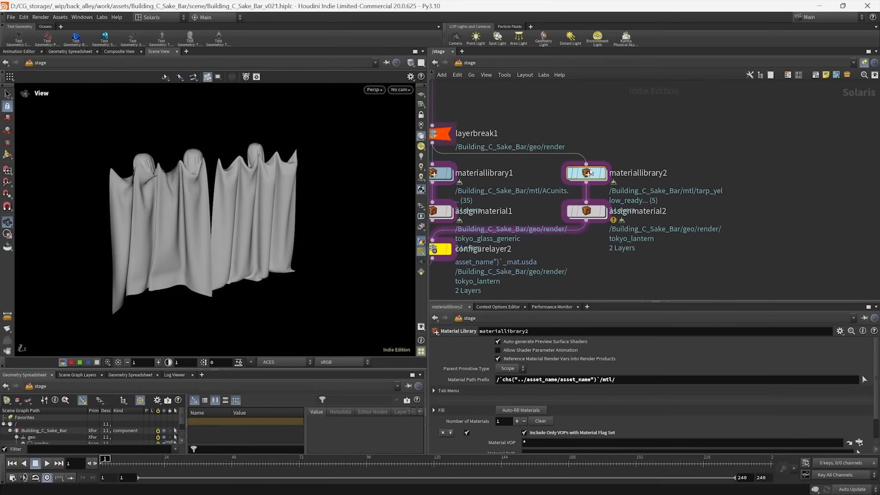
pyautogui.doubleClick(585, 173)
# - Review the subnetworks of materiallibrary2 and select both tarp_yellow_ready and tokyo_lantern_ready
pyautogui.scroll(3, 524, 187)
pyautogui.moveTo(528, 186); pyautogui.dragTo(525, 190, button='middle')
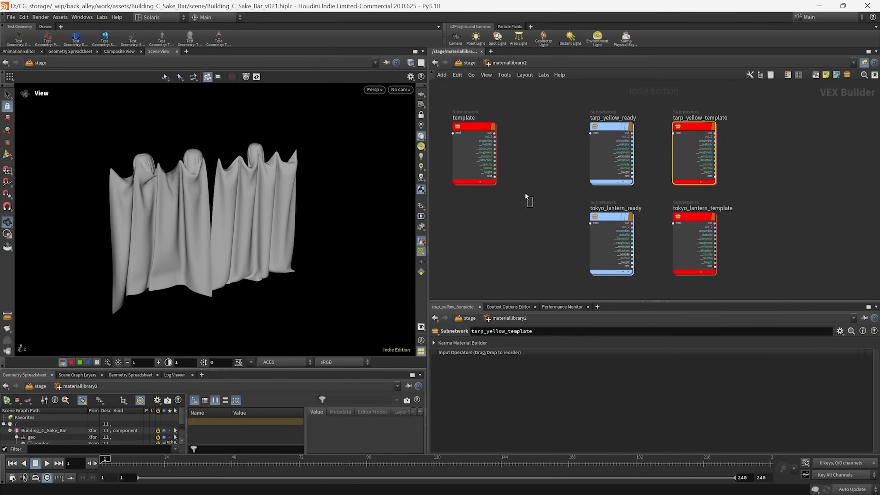
pyautogui.moveTo(526, 193); pyautogui.dragTo(475, 117)
pyautogui.moveTo(538, 197); pyautogui.dragTo(450, 190, button='middle')
pyautogui.moveTo(474, 106); pyautogui.dragTo(562, 278)
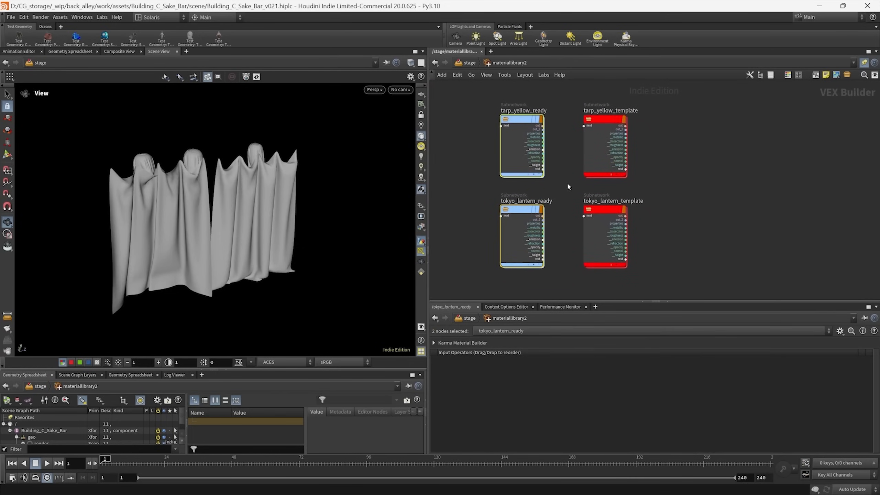
pyautogui.moveTo(569, 187)
pyautogui.mouseDown(button='middle')
pyautogui.moveTo(536, 189)
pyautogui.moveTo(562, 197)
pyautogui.mouseUp(button='middle')
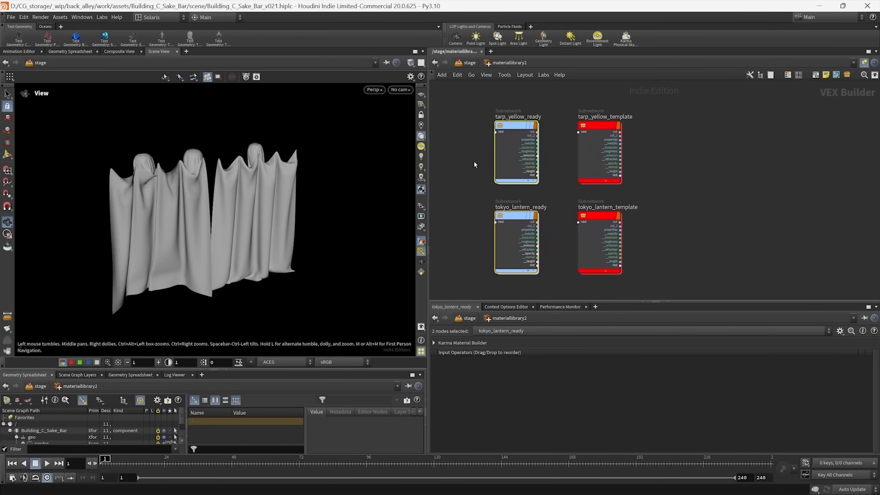
# - Look inside the tarp_yellow_ready shader network, return to materiallibrary2 and select tarp_yellow_template for comparison
pyautogui.doubleClick(514, 138)
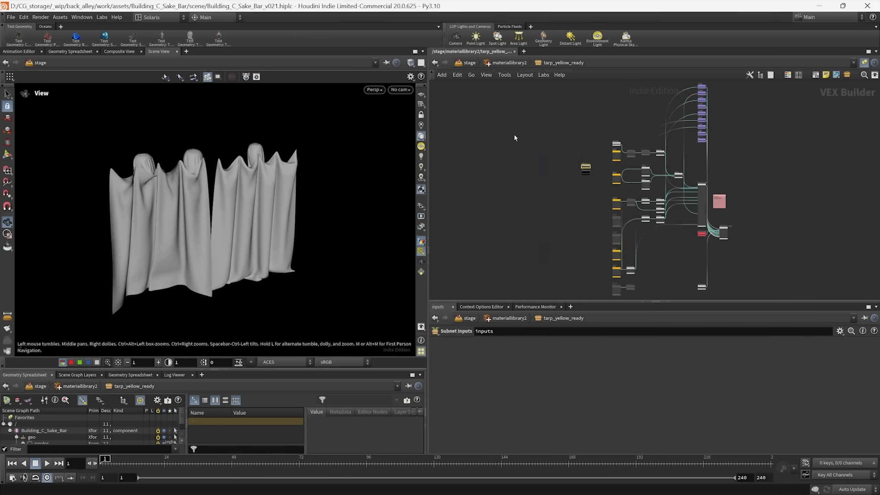
pyautogui.click(509, 62)
pyautogui.scroll(3, 649, 189)
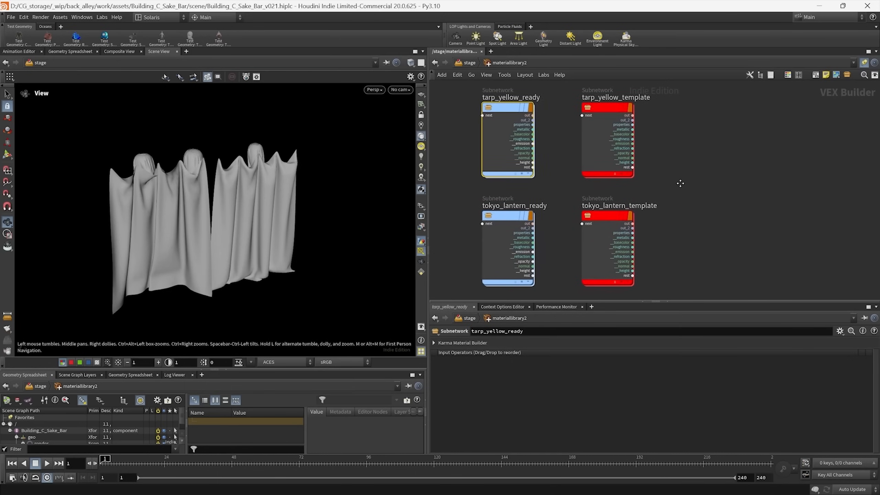
pyautogui.moveTo(649, 184); pyautogui.dragTo(576, 133)
pyautogui.moveTo(636, 201); pyautogui.dragTo(594, 237)
pyautogui.moveTo(653, 182); pyautogui.dragTo(590, 139)
pyautogui.moveTo(660, 167)
pyautogui.mouseDown(button='middle')
pyautogui.moveTo(645, 182)
pyautogui.moveTo(646, 173)
pyautogui.moveTo(663, 175)
pyautogui.mouseUp(button='middle')
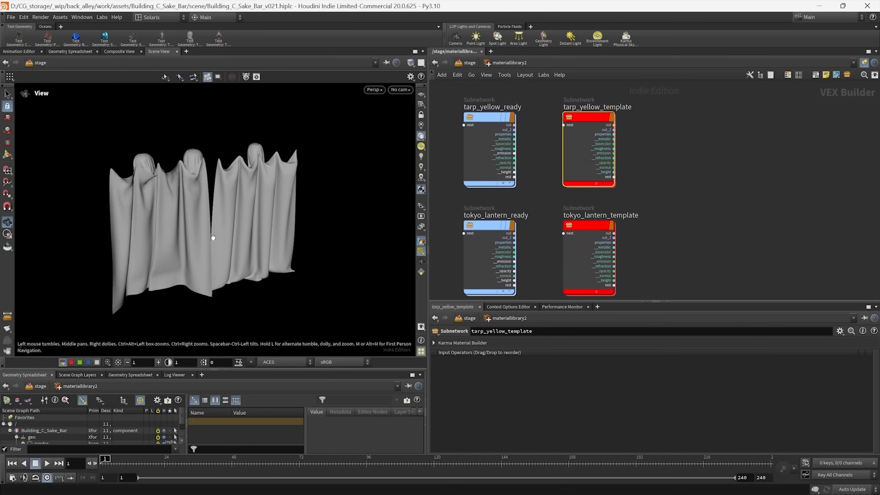
# - Render the tarps in the viewport with Karma CPU and pause the render
pyautogui.moveTo(651, 192); pyautogui.dragTo(551, 136)
pyautogui.moveTo(691, 167); pyautogui.dragTo(681, 175, button='middle')
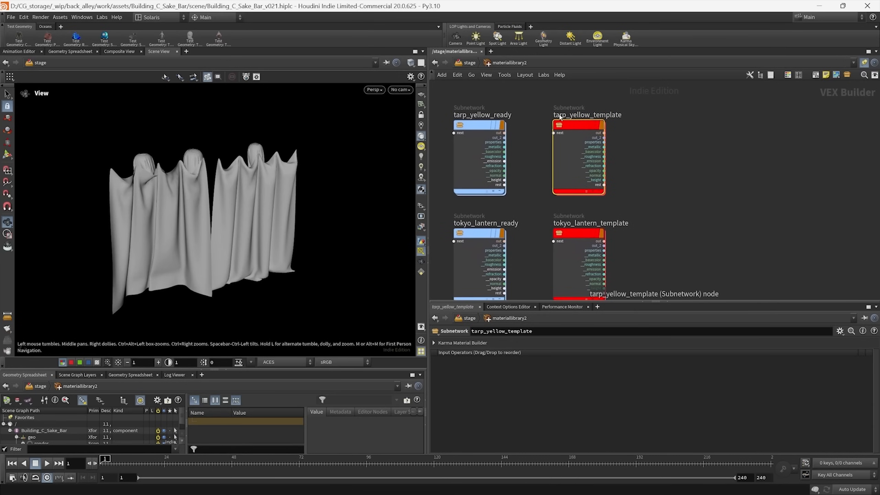
pyautogui.moveTo(645, 200); pyautogui.dragTo(539, 112)
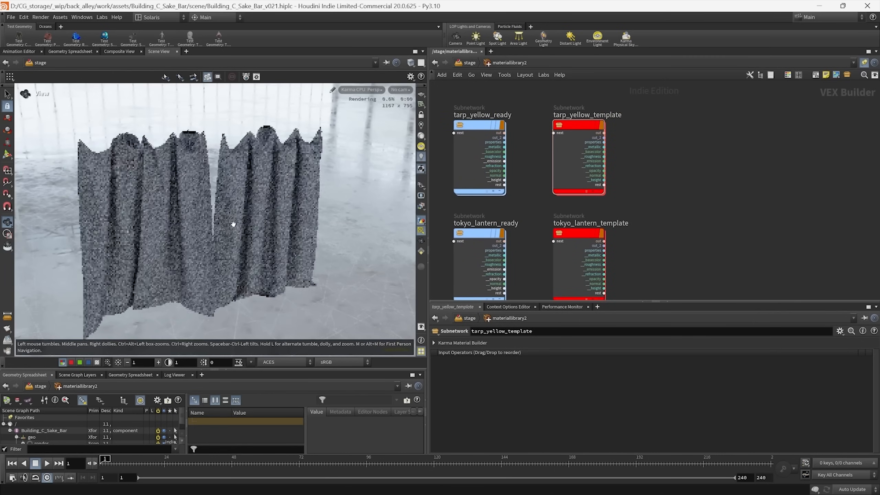
pyautogui.moveTo(260, 236); pyautogui.dragTo(242, 215)
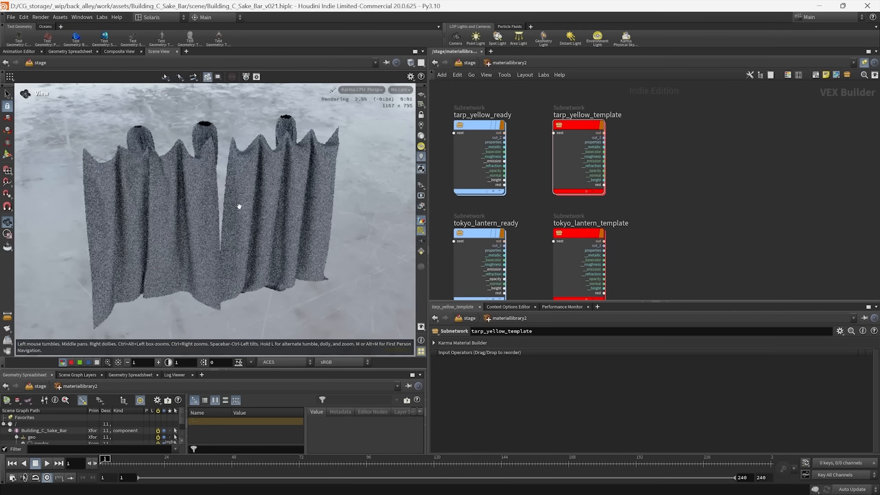
pyautogui.click(359, 90)
pyautogui.click(361, 183)
# - Rename the tarp_yellow_template subnetwork to tarp_yellow
pyautogui.moveTo(653, 141); pyautogui.dragTo(650, 158, button='middle')
pyautogui.scroll(3, 600, 131)
pyautogui.click(579, 134)
pyautogui.moveTo(577, 134); pyautogui.dragTo(678, 163)
pyautogui.press('BackSpace')
pyautogui.press('Return')
# - Restart the Karma render and look at the tarps from a lower, frontal angle
pyautogui.click(372, 92)
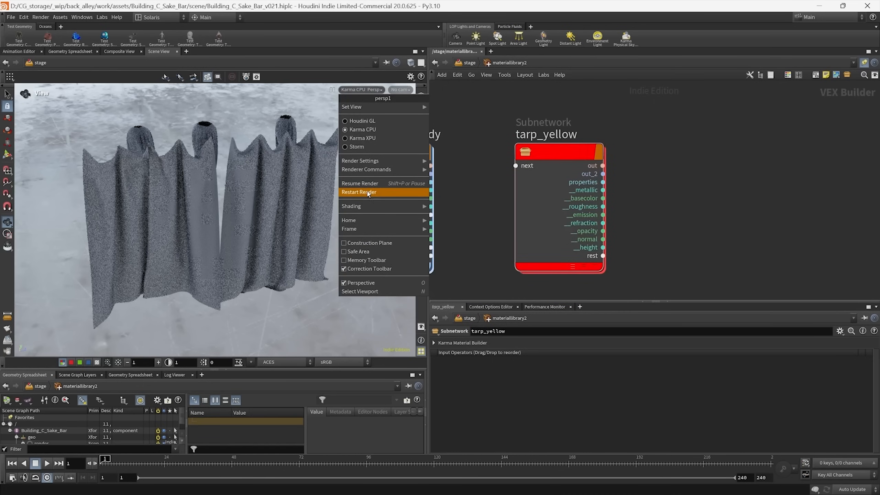
pyautogui.click(368, 194)
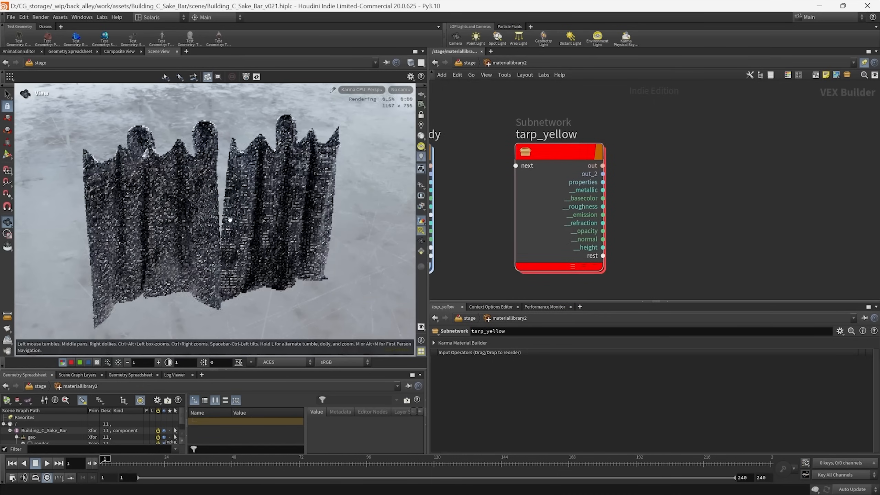
pyautogui.moveTo(230, 220); pyautogui.dragTo(239, 195)
pyautogui.scroll(-4, 679, 185)
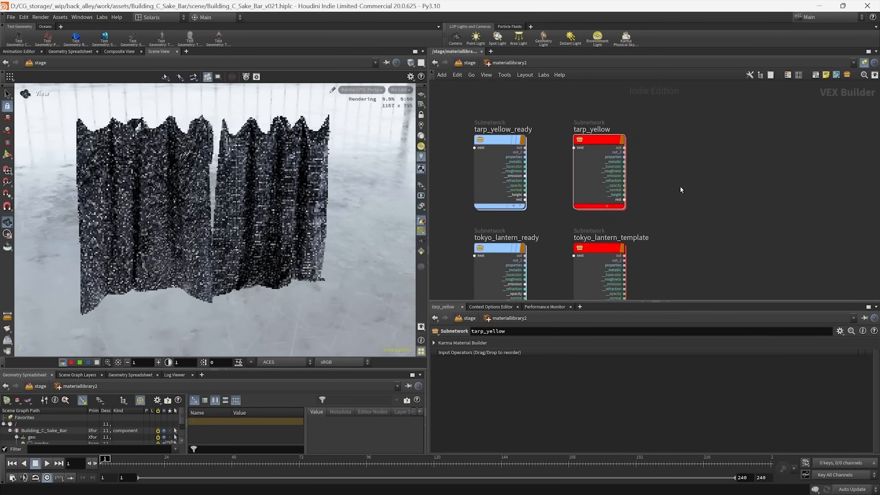
# - Go inside the tarp_yellow subnetwork to its texture and shader nodes
pyautogui.scroll(4, 591, 110)
pyautogui.doubleClick(591, 111)
pyautogui.moveTo(635, 183); pyautogui.dragTo(664, 180, button='middle')
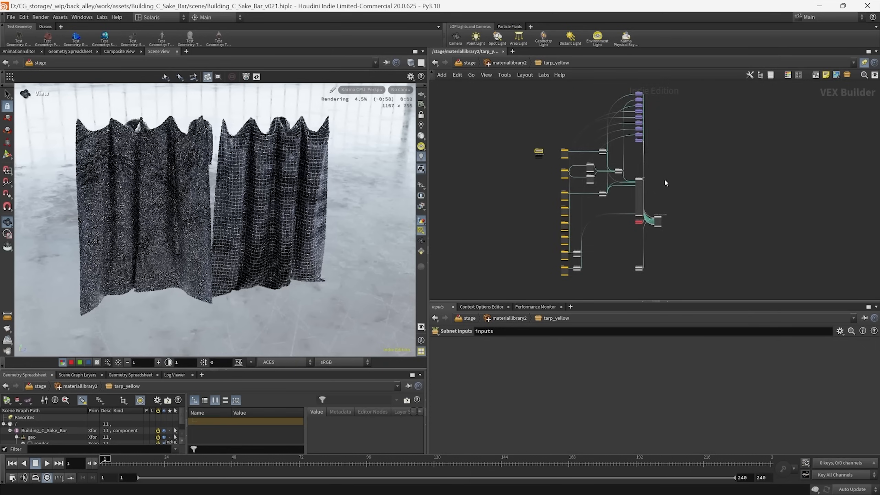
pyautogui.scroll(4, 603, 203)
pyautogui.moveTo(603, 202); pyautogui.dragTo(591, 204, button='middle')
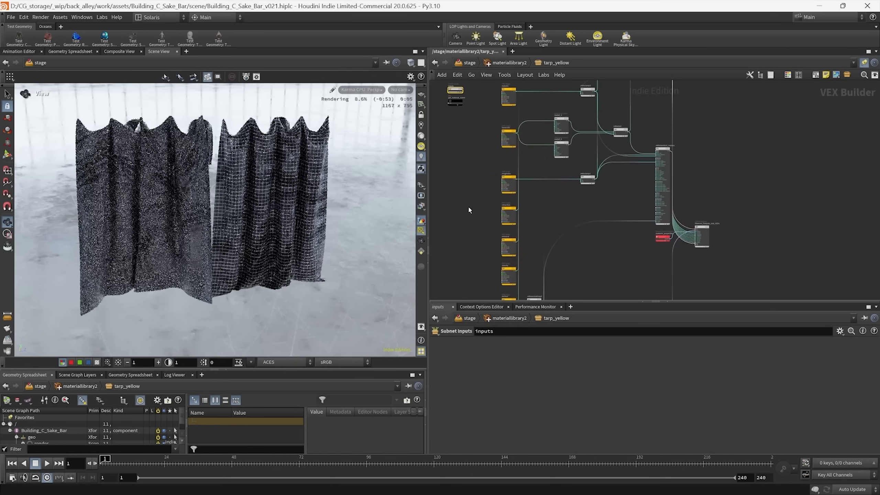
# - View the combineddiffuse render output and raise the viewport display brightness to 2
pyautogui.click(421, 207)
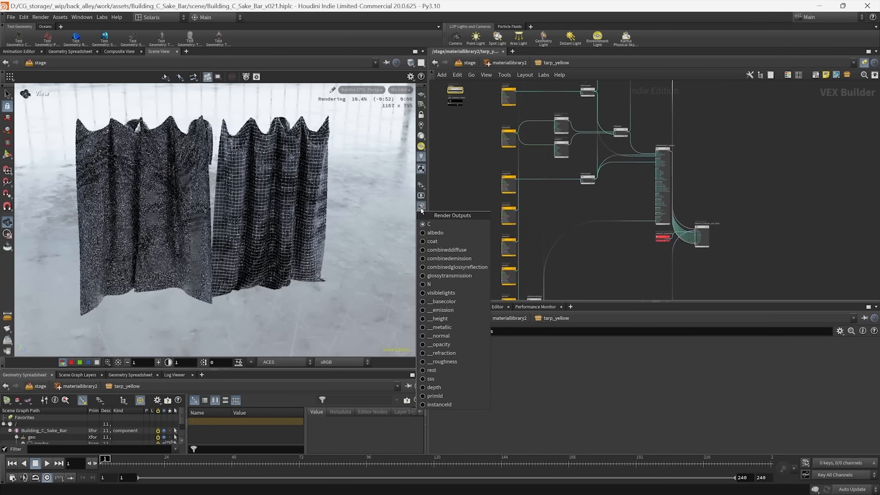
pyautogui.click(444, 250)
pyautogui.click(421, 207)
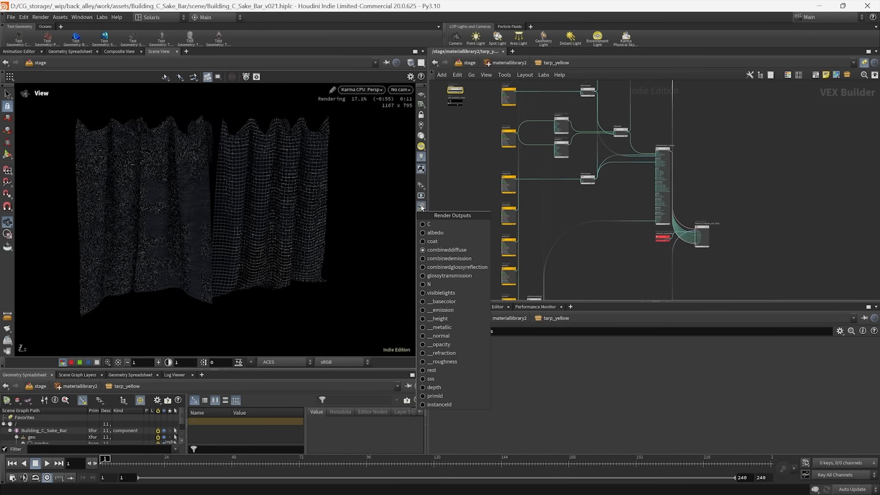
pyautogui.click(422, 207)
pyautogui.click(158, 362)
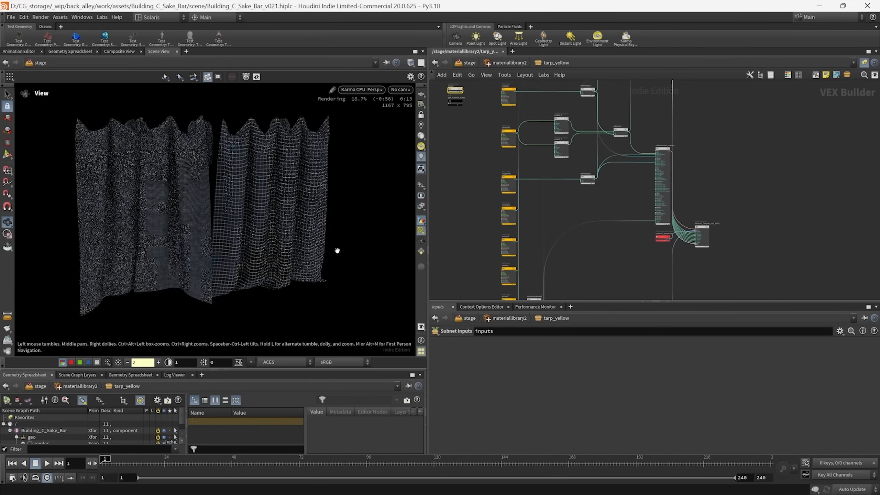
# - Check the combinedemission, coat and combinedglossyreflection render outputs in turn, and set the display brightness back to 1
pyautogui.click(424, 206)
pyautogui.click(438, 259)
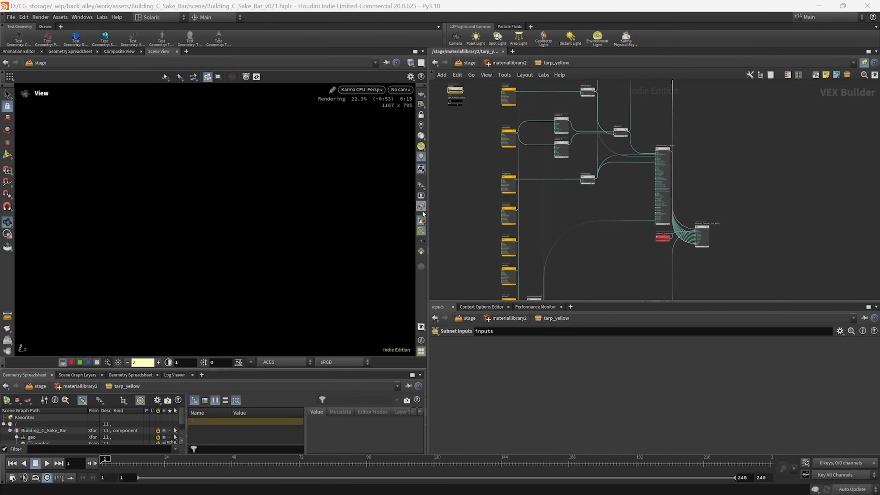
pyautogui.click(421, 207)
pyautogui.click(439, 243)
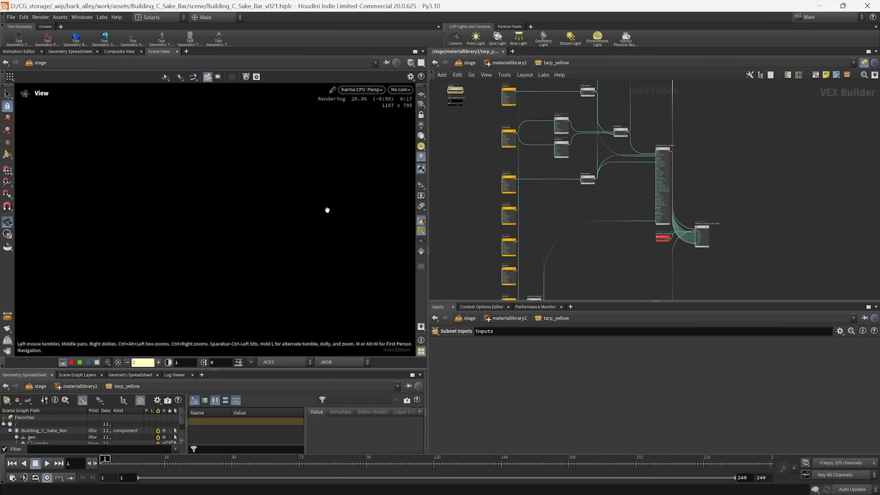
pyautogui.click(421, 207)
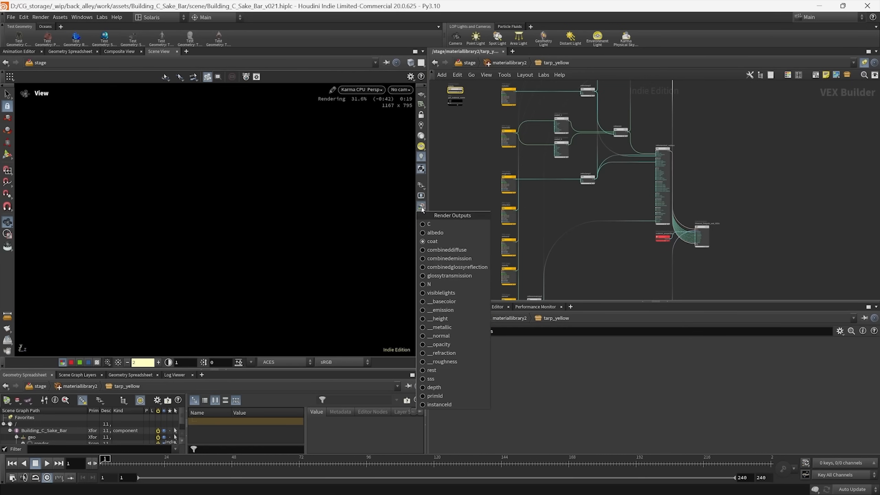
pyautogui.click(440, 267)
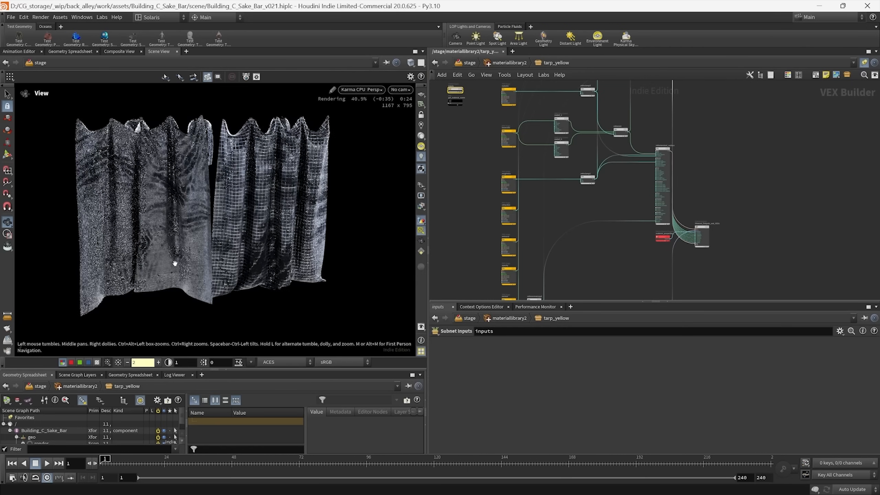
pyautogui.click(128, 362)
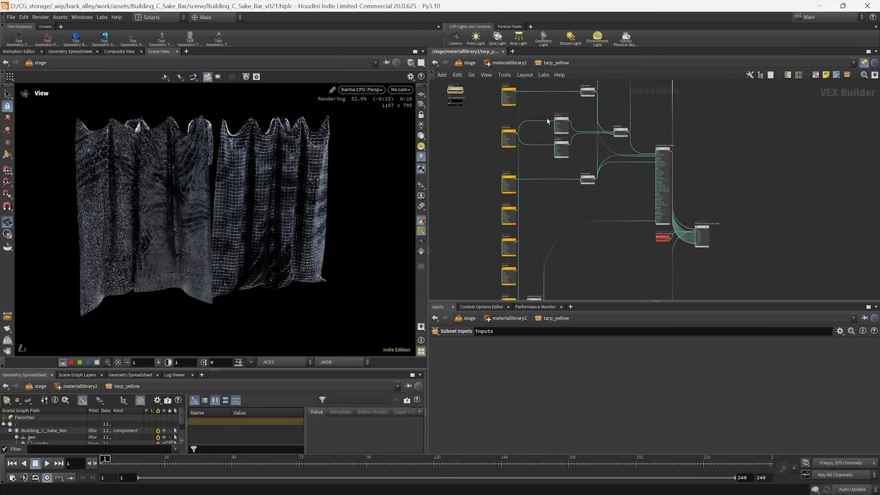
# - View the glossytransmission render output of the tarps
pyautogui.click(422, 207)
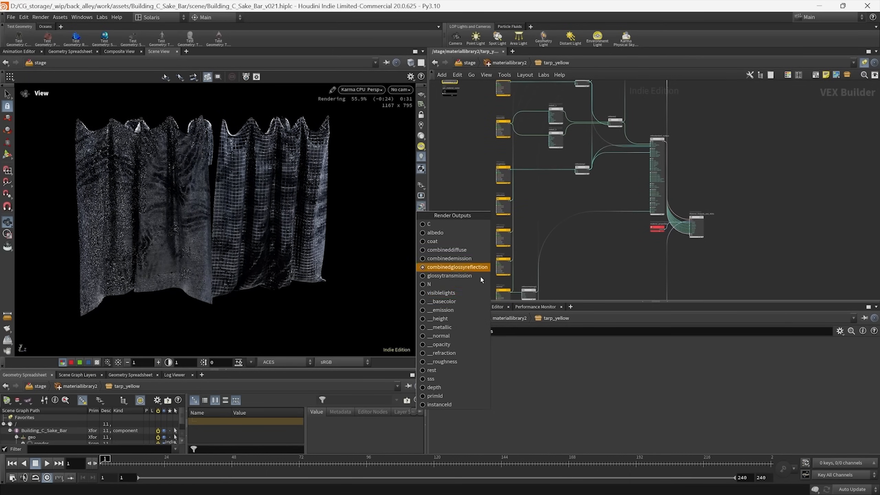
pyautogui.click(435, 276)
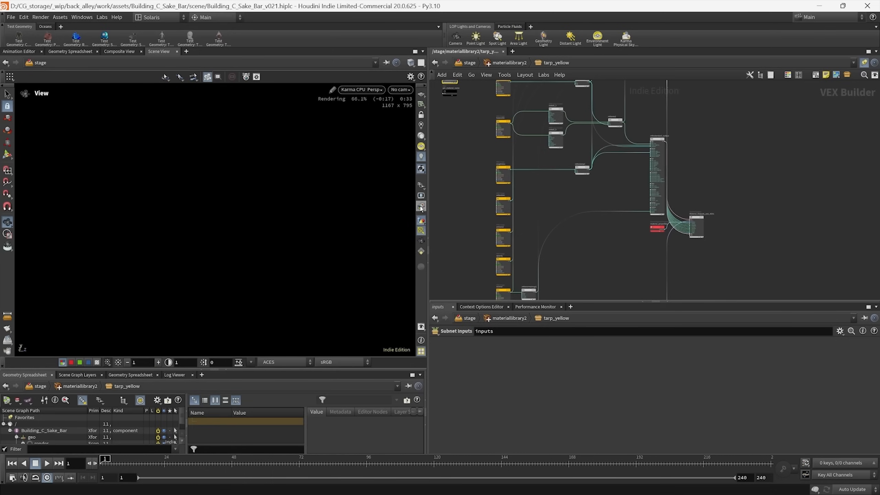
pyautogui.click(422, 207)
# - Connect the opacity image node's output to the opacity input of the standard surface shader
pyautogui.moveTo(576, 250); pyautogui.dragTo(558, 197, button='middle')
pyautogui.scroll(5, 520, 233)
pyautogui.moveTo(476, 199); pyautogui.dragTo(507, 205, button='middle')
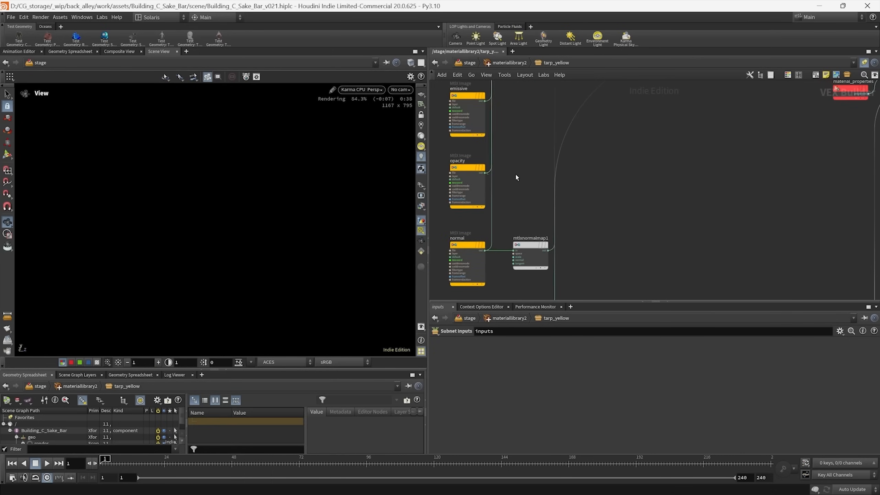
pyautogui.click(485, 173)
pyautogui.scroll(-4, 689, 139)
pyautogui.scroll(6, 597, 199)
pyautogui.moveTo(731, 96); pyautogui.dragTo(595, 177, button='middle')
pyautogui.scroll(3, 595, 176)
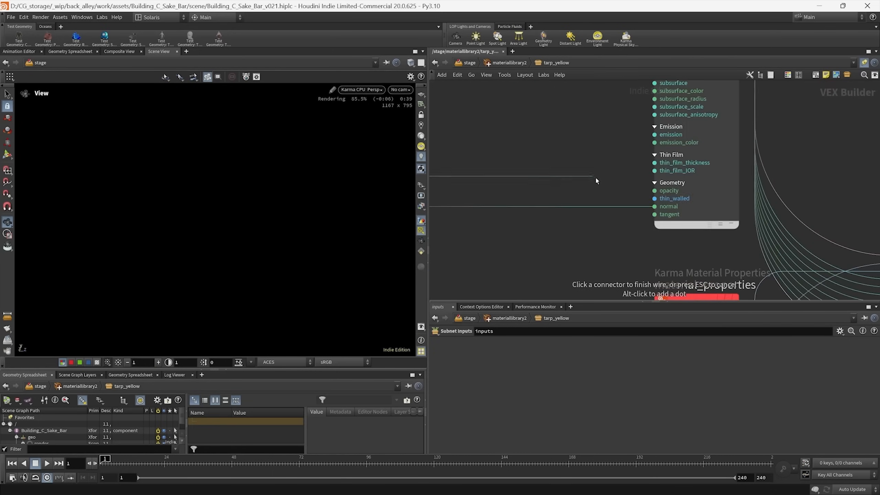
pyautogui.click(542, 249)
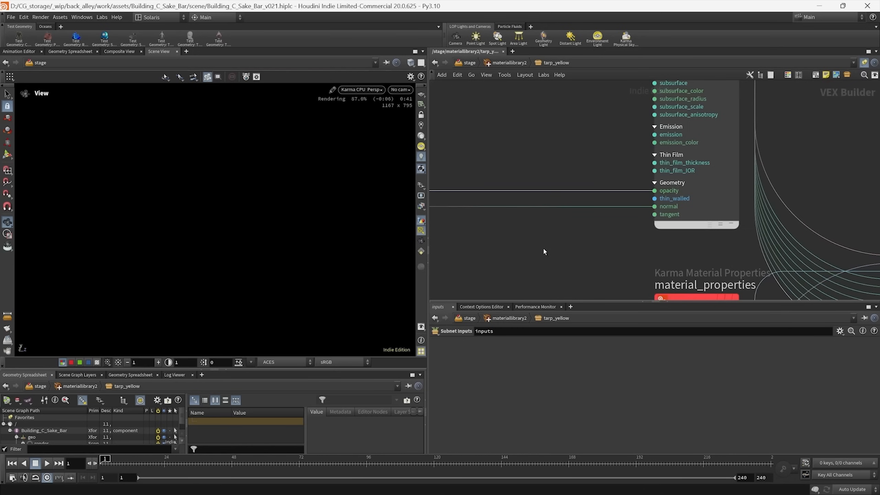
# - Compare the C and combinedglossyreflection render outputs of the tarps with the opacity texture connected
pyautogui.click(421, 207)
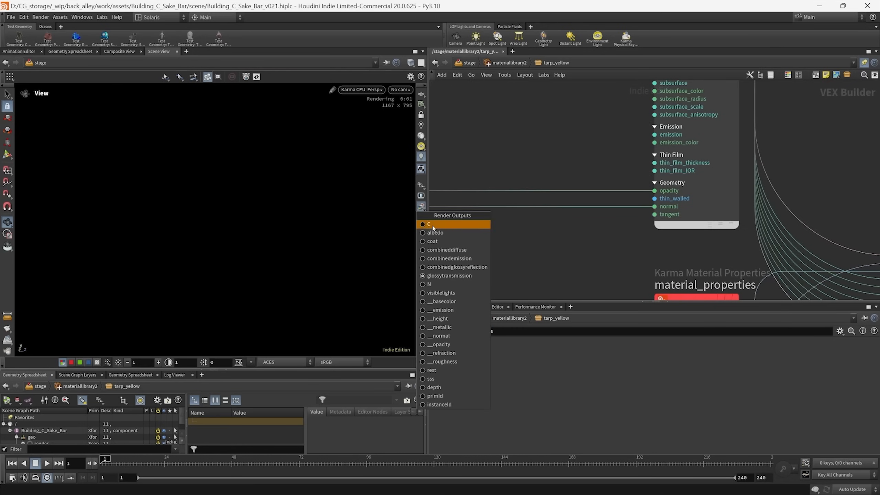
pyautogui.click(448, 236)
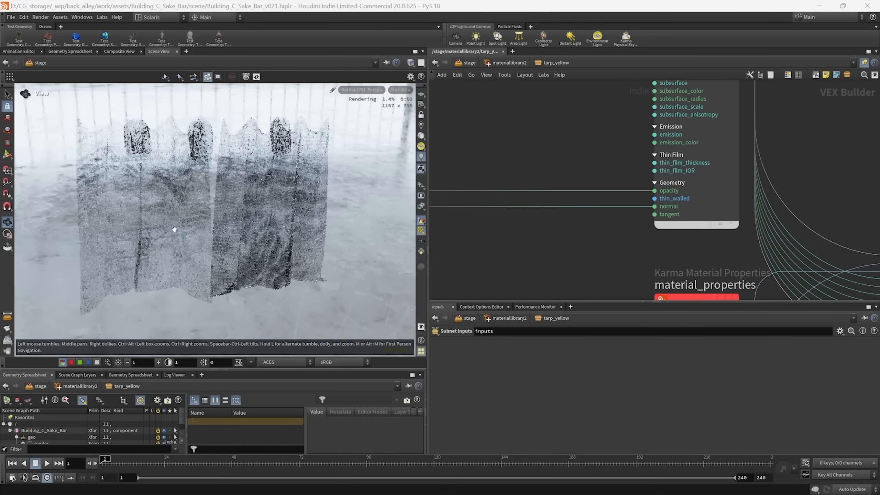
pyautogui.click(422, 207)
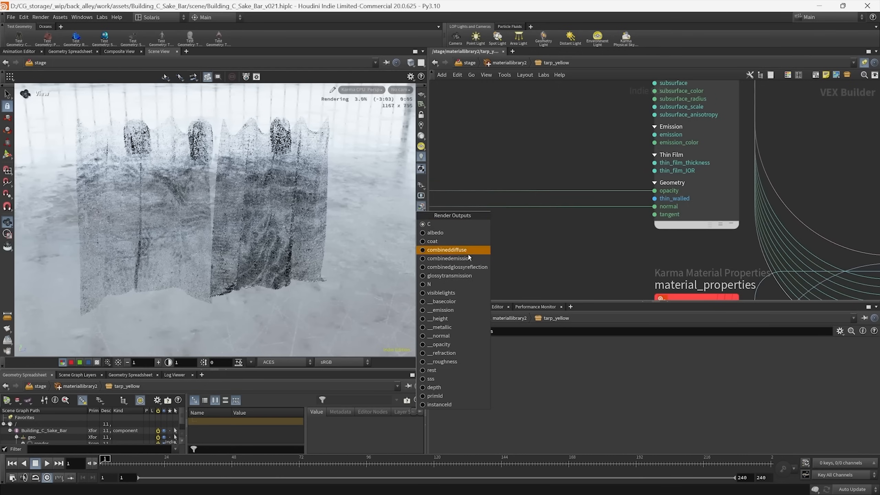
pyautogui.click(450, 269)
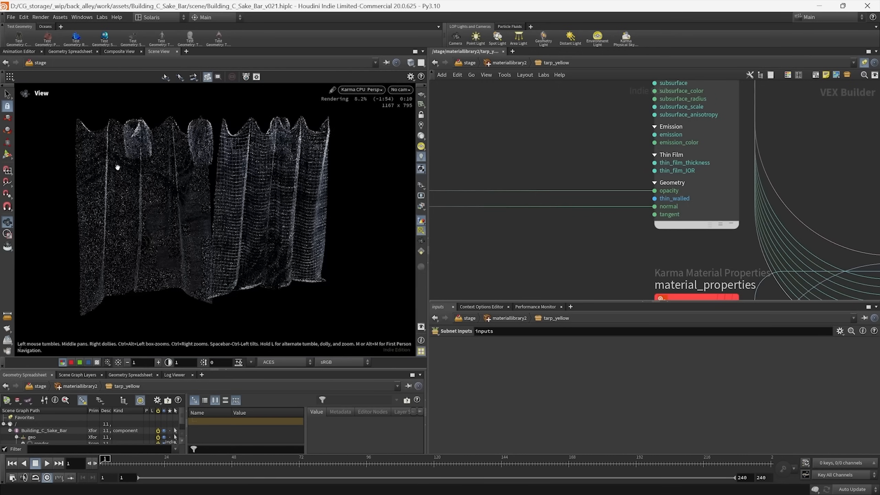
pyautogui.scroll(-5, 501, 240)
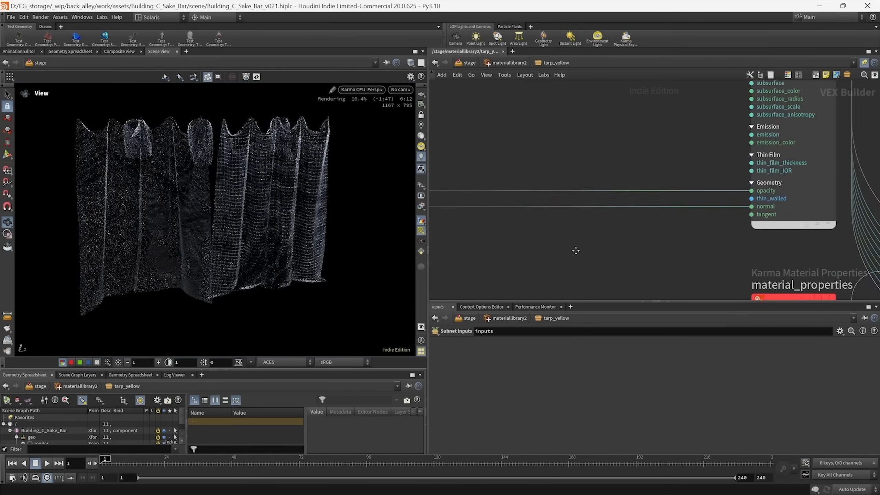
pyautogui.moveTo(580, 231); pyautogui.dragTo(719, 183, button='middle')
pyautogui.scroll(-3, 747, 154)
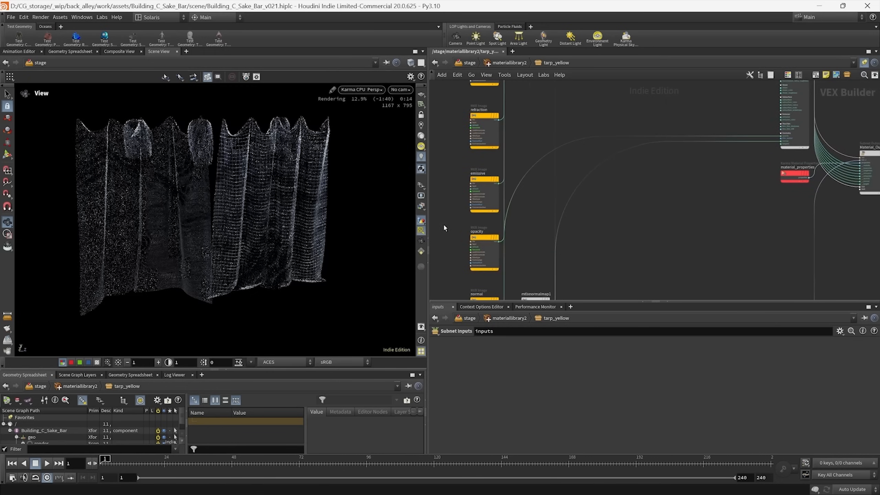
pyautogui.click(419, 206)
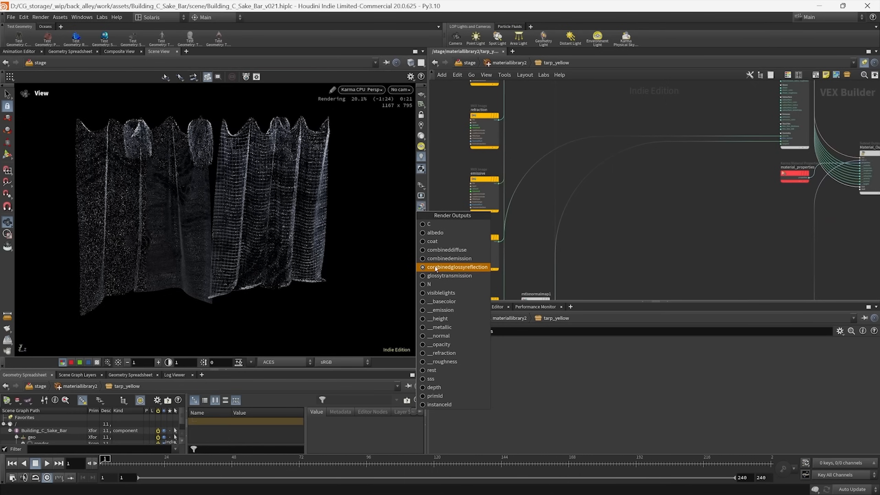
pyautogui.click(456, 270)
# - Cut the wire between the opacity image node and the shader's opacity input
pyautogui.moveTo(616, 219); pyautogui.dragTo(560, 252, button='middle')
pyautogui.scroll(4, 645, 183)
pyautogui.moveTo(602, 139); pyautogui.dragTo(619, 153, button='middle')
pyautogui.press('y')
pyautogui.moveTo(513, 145); pyautogui.dragTo(466, 208)
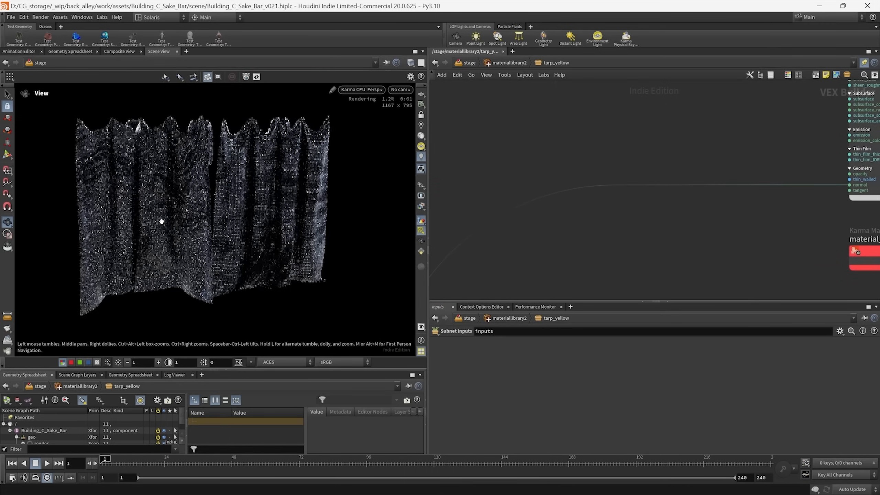
# - Examine the texture nodes and their connections to the standard surface inside the tarp_yellow network
pyautogui.moveTo(540, 256); pyautogui.dragTo(602, 181, button='middle')
pyautogui.scroll(-6, 613, 172)
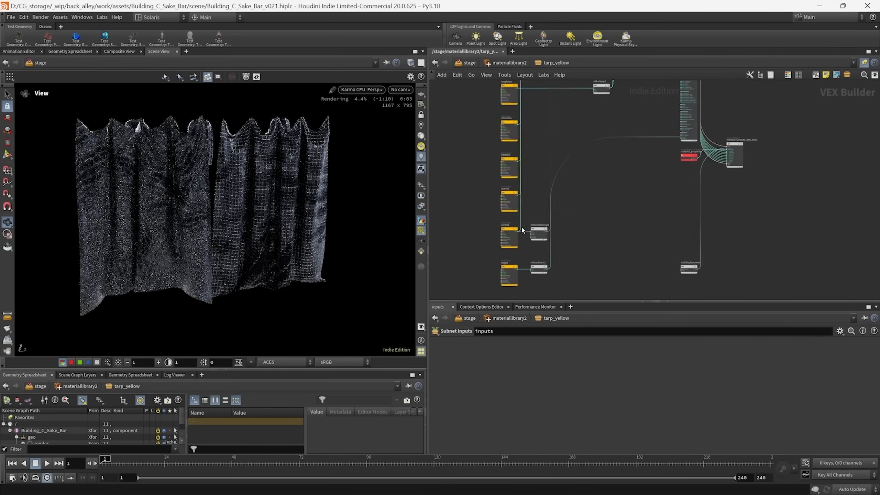
pyautogui.scroll(4, 524, 231)
pyautogui.moveTo(537, 178); pyautogui.dragTo(530, 220, button='middle')
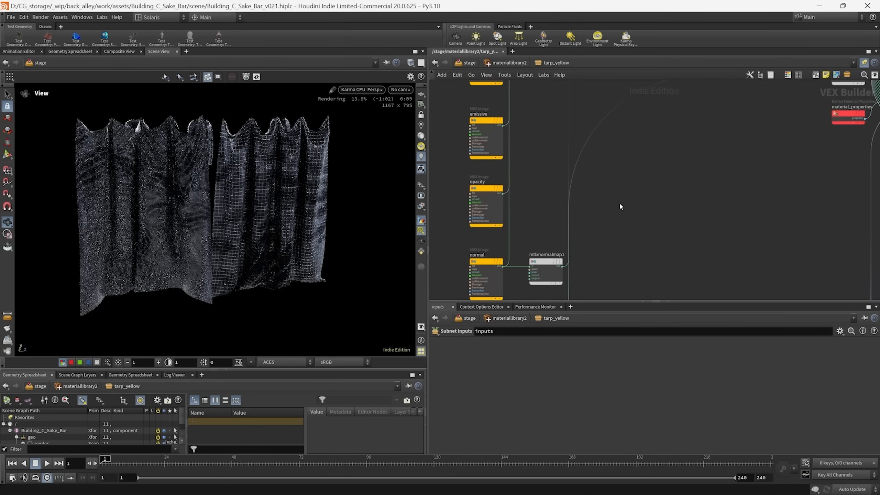
pyautogui.scroll(-5, 617, 203)
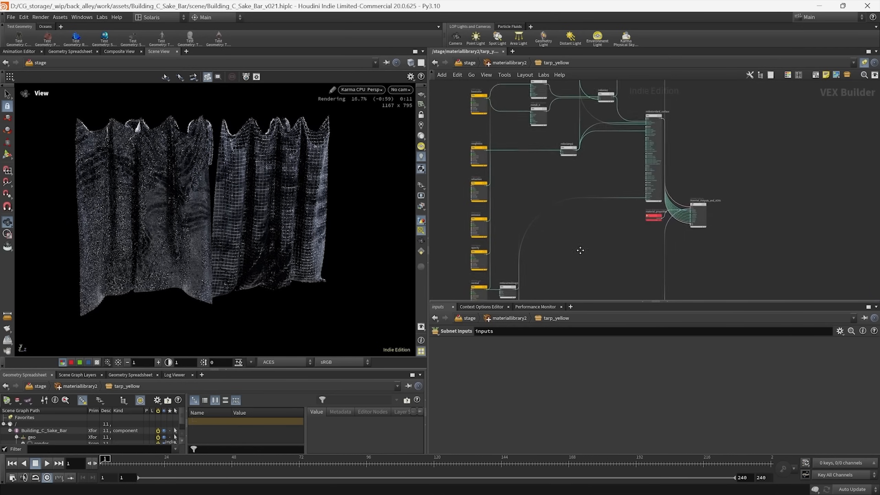
pyautogui.moveTo(581, 247)
pyautogui.mouseDown(button='middle')
pyautogui.moveTo(575, 223)
pyautogui.moveTo(555, 246)
pyautogui.moveTo(576, 253)
pyautogui.mouseUp(button='middle')
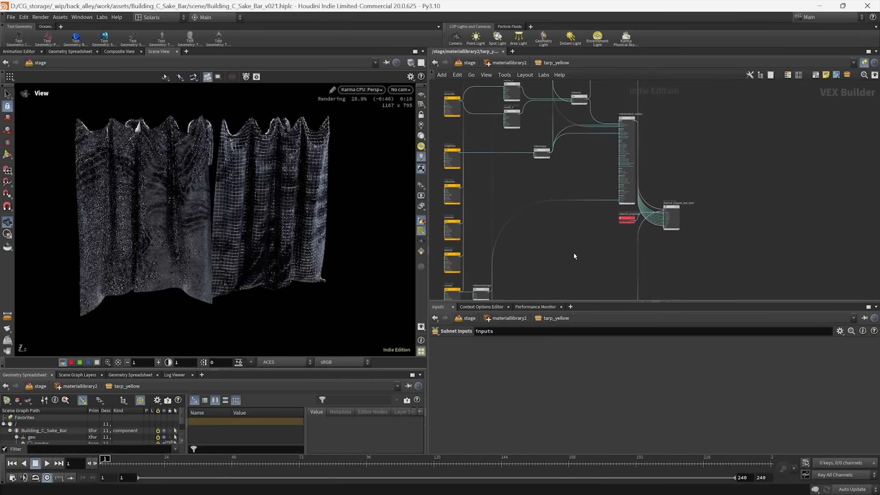
pyautogui.moveTo(530, 271); pyautogui.dragTo(557, 238, button='middle')
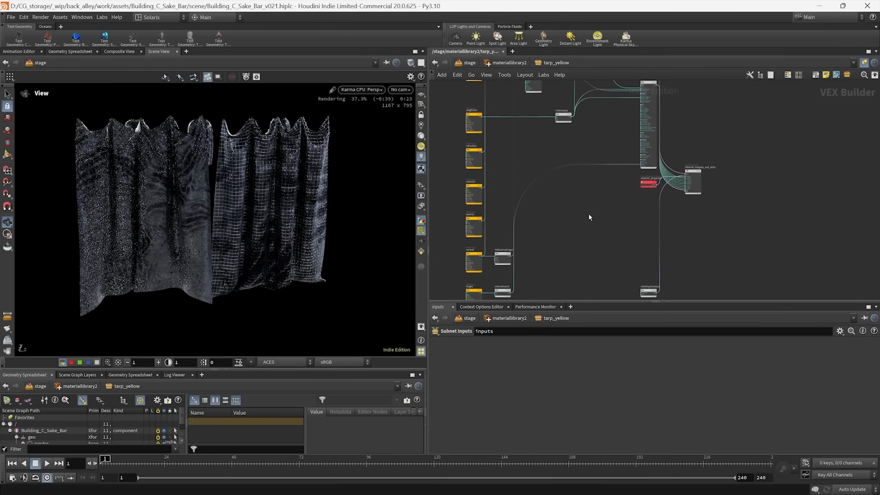
pyautogui.moveTo(588, 215)
pyautogui.mouseDown(button='middle')
pyautogui.moveTo(554, 279)
pyautogui.moveTo(574, 246)
pyautogui.moveTo(592, 260)
pyautogui.moveTo(578, 256)
pyautogui.moveTo(581, 202)
pyautogui.moveTo(553, 284)
pyautogui.moveTo(585, 228)
pyautogui.mouseUp(button='middle')
# - Inspect the tarps' __basecolor, __emission, __height and __metallic render outputs one after another
pyautogui.moveTo(161, 213); pyautogui.dragTo(239, 217)
pyautogui.moveTo(238, 218); pyautogui.dragTo(295, 215, button='middle')
pyautogui.click(421, 207)
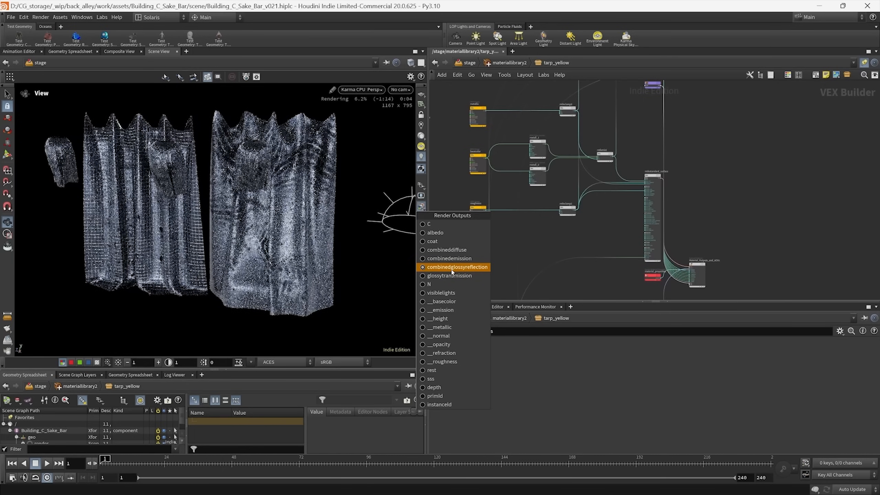
pyautogui.click(438, 304)
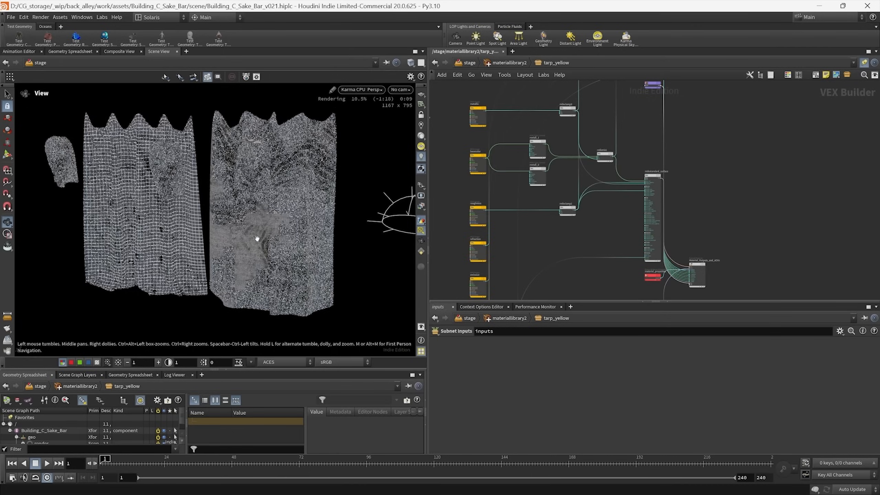
pyautogui.click(421, 206)
pyautogui.click(440, 310)
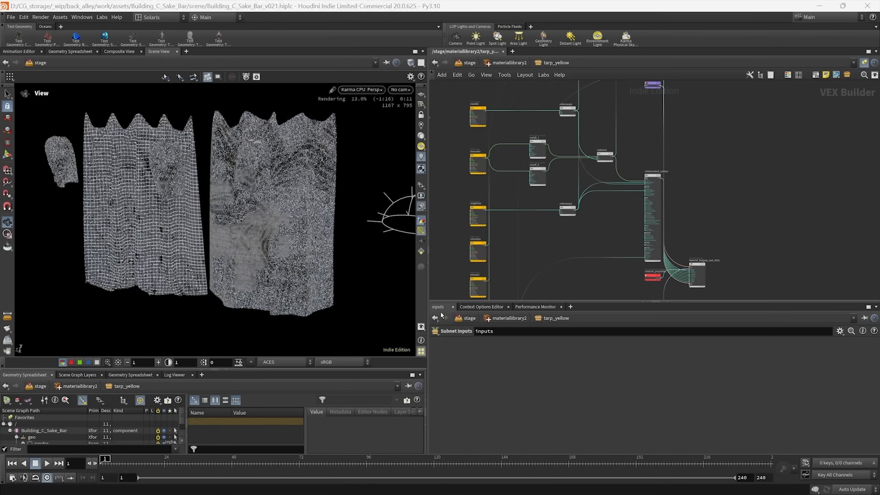
pyautogui.click(421, 206)
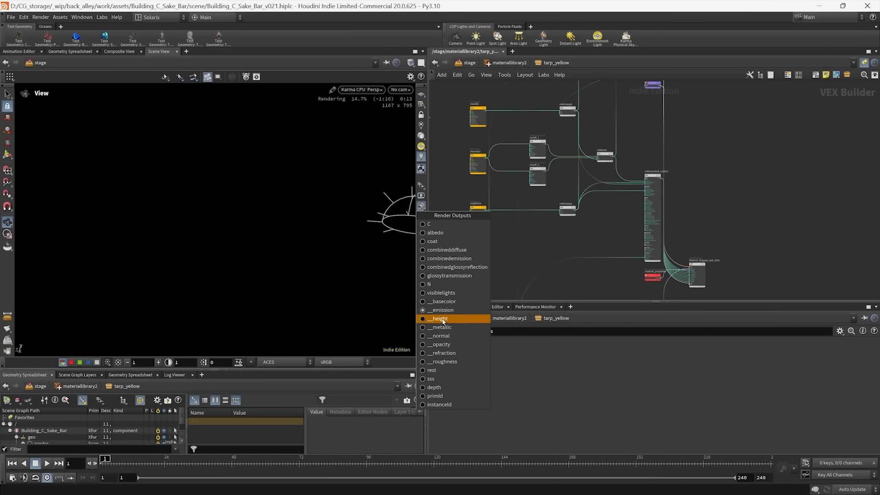
pyautogui.click(440, 319)
pyautogui.click(422, 206)
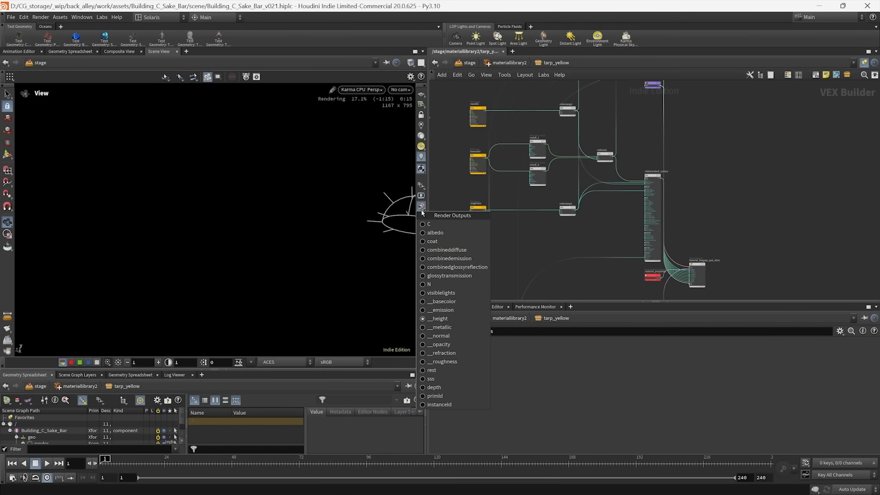
pyautogui.click(443, 327)
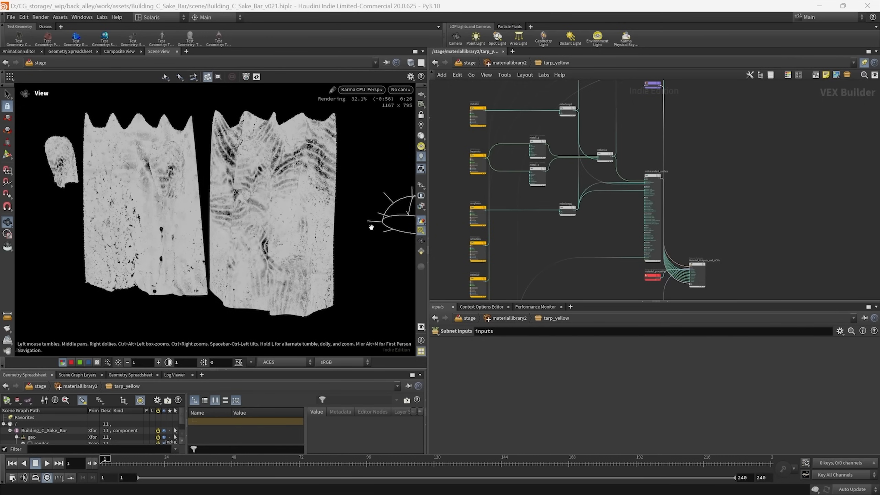
# - Review the combinedglossyreflection render output against the texture connections feeding the standard surface shader
pyautogui.click(421, 206)
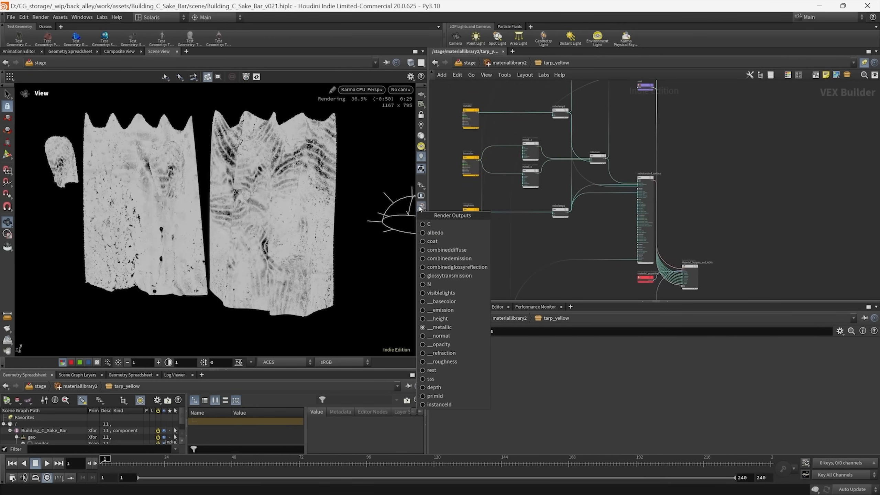
pyautogui.click(449, 267)
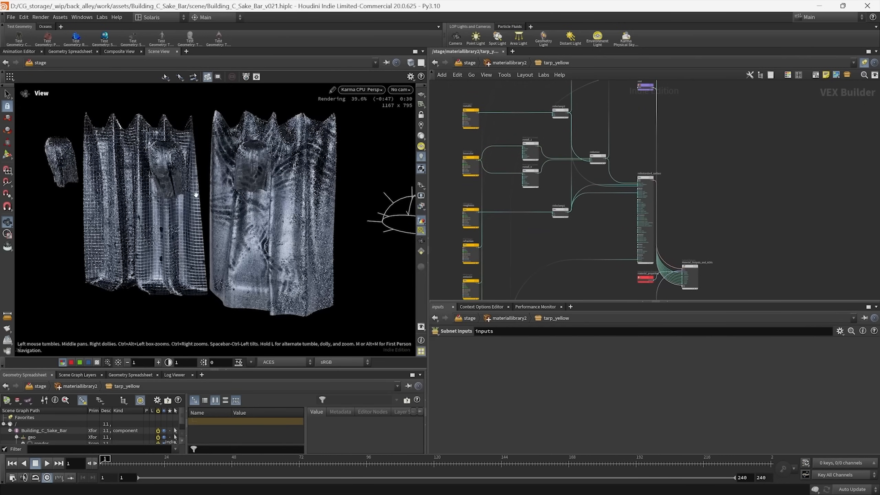
pyautogui.moveTo(546, 239); pyautogui.dragTo(542, 244, button='middle')
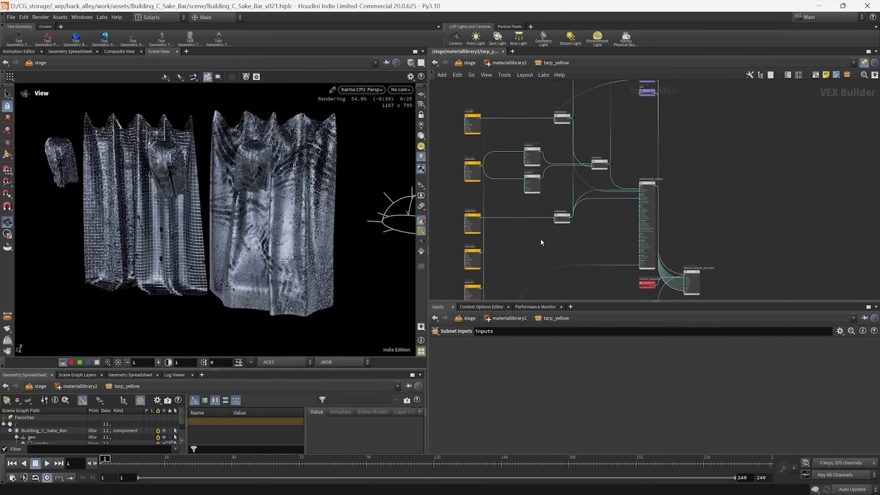
pyautogui.scroll(3, 705, 216)
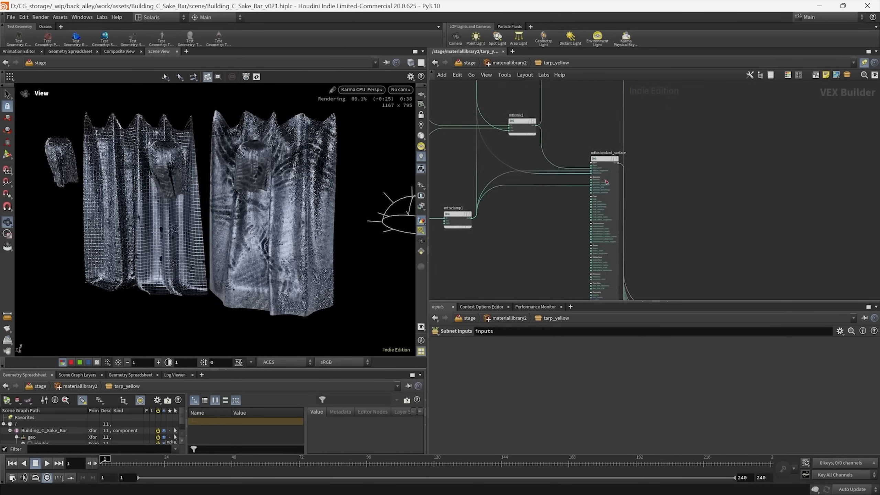
pyautogui.moveTo(518, 236); pyautogui.dragTo(640, 228, button='middle')
pyautogui.scroll(-2, 641, 226)
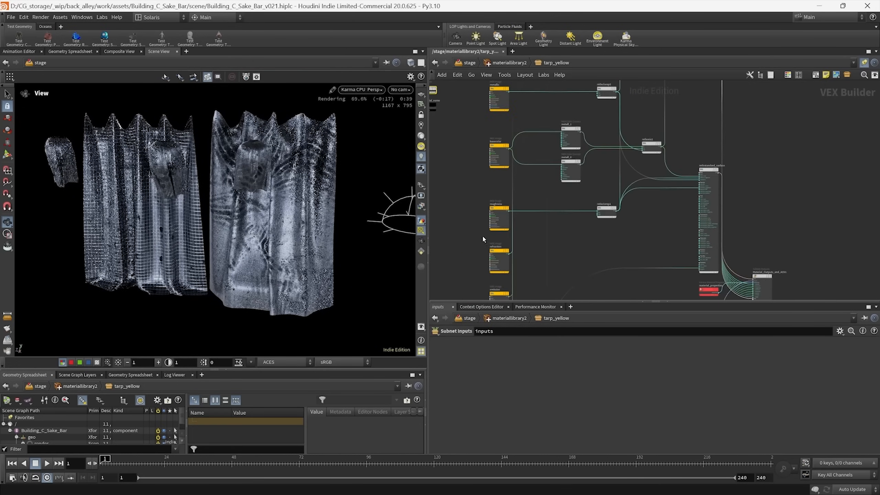
# - Inspect the __normal, __opacity, __refraction and __roughness render outputs and return the viewport to the C output
pyautogui.click(421, 207)
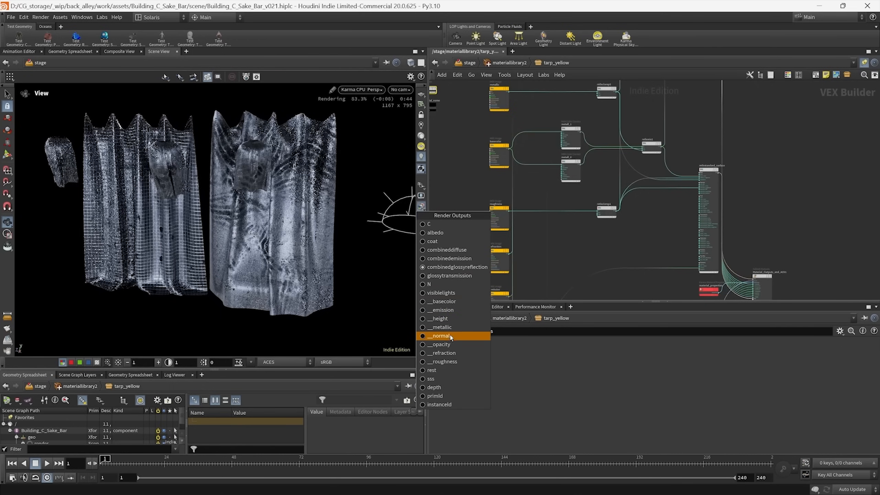
pyautogui.click(430, 337)
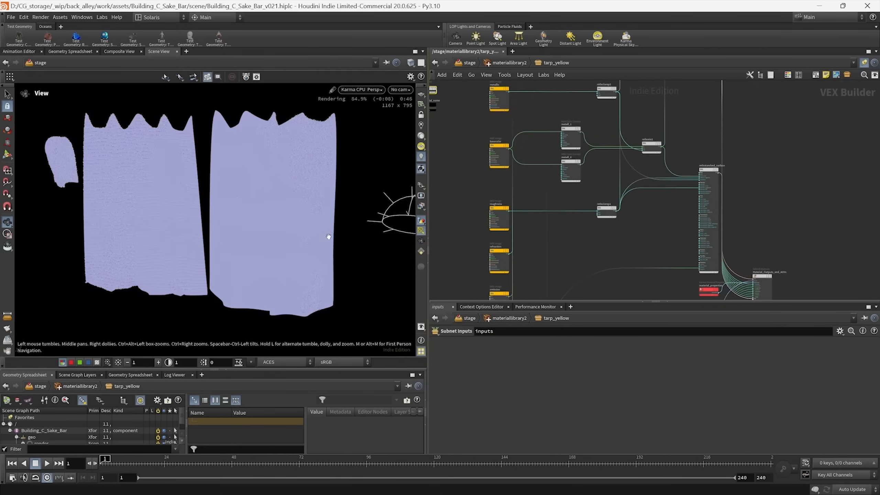
pyautogui.click(421, 206)
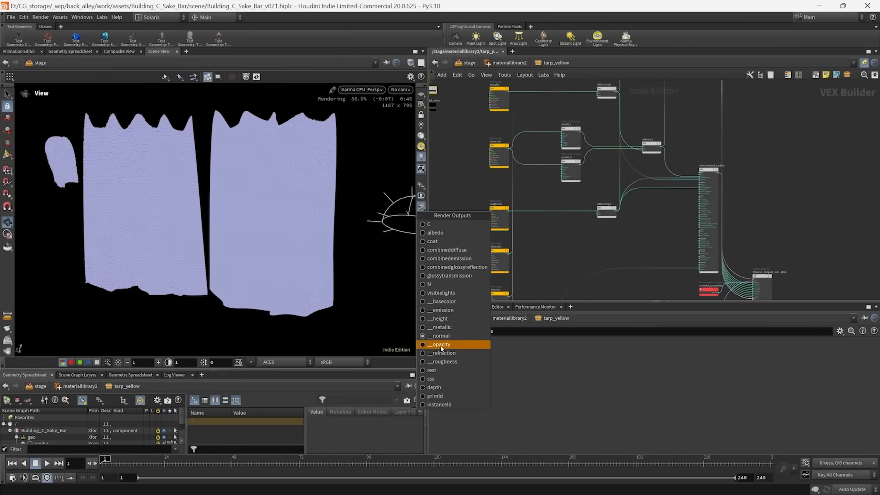
pyautogui.click(440, 344)
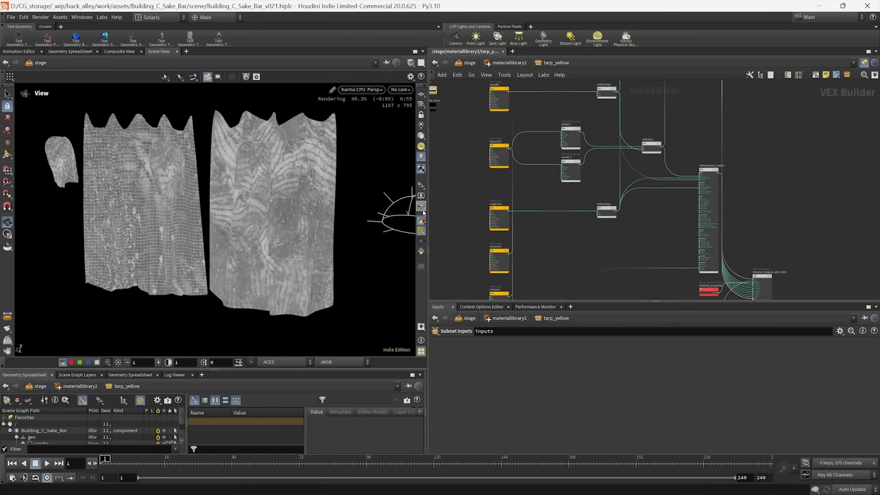
pyautogui.click(423, 211)
pyautogui.click(457, 356)
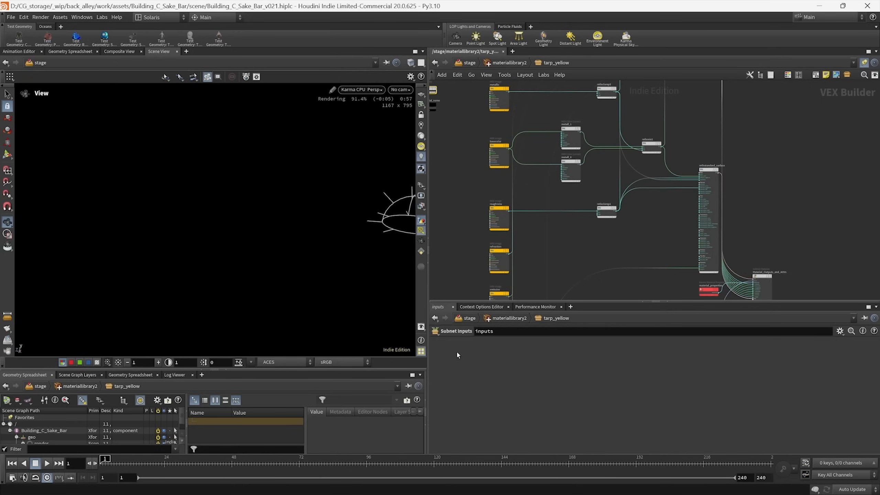
pyautogui.click(422, 207)
pyautogui.click(453, 364)
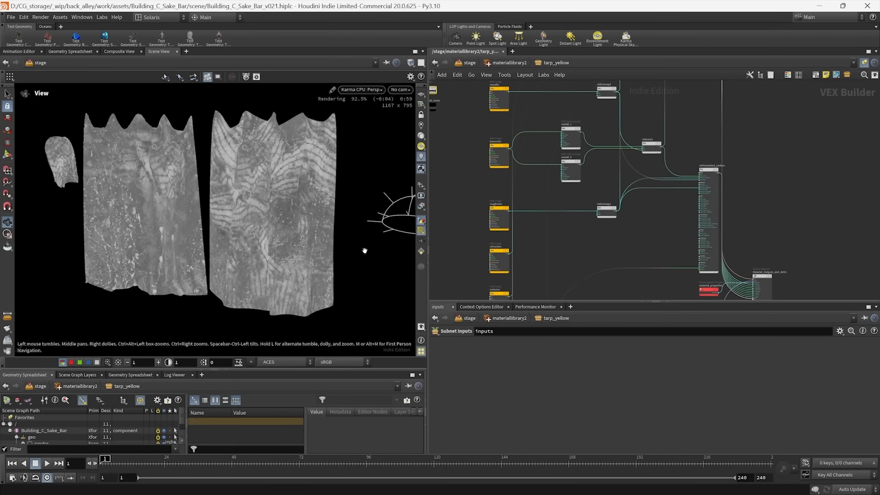
pyautogui.click(422, 206)
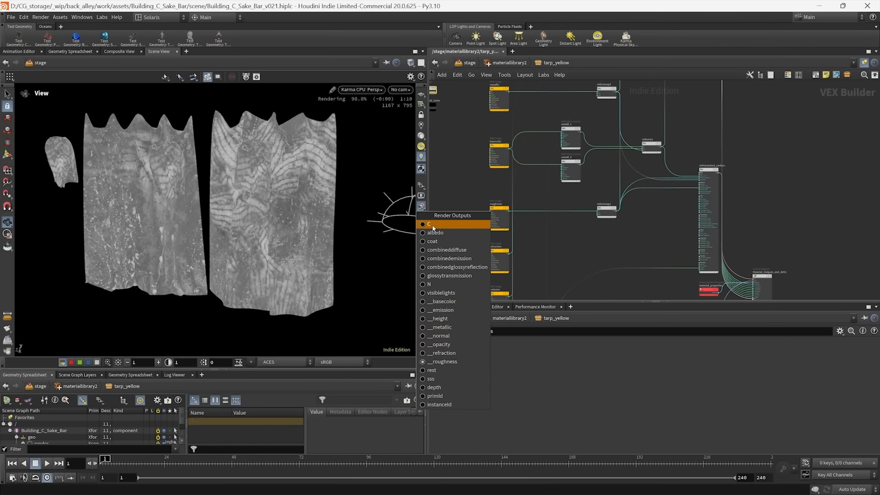
pyautogui.click(437, 224)
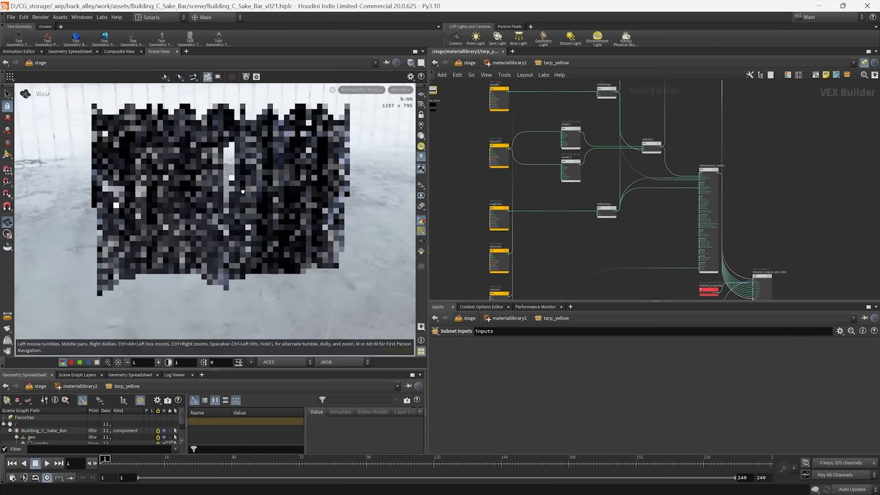
# - Cut the wires between the roughness clamp node mtlxclamp1 and the standard surface shader
pyautogui.press('h')
pyautogui.moveTo(601, 190); pyautogui.dragTo(585, 145, button='middle')
pyautogui.scroll(3, 619, 170)
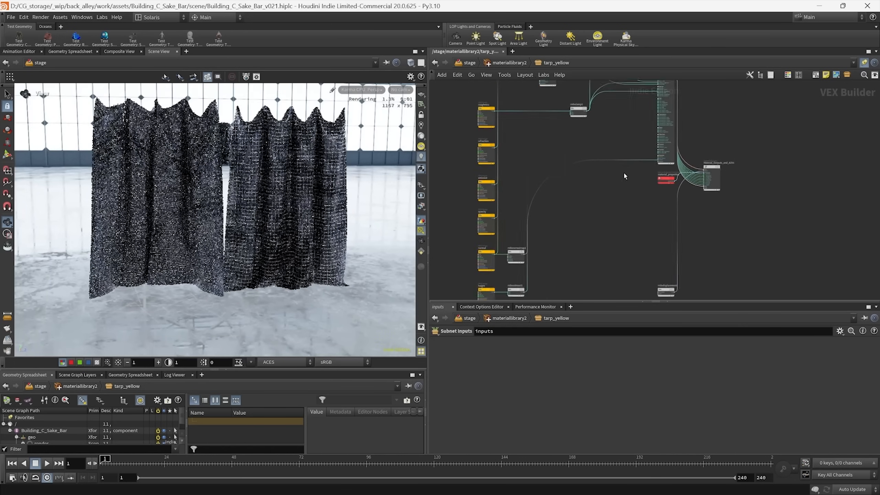
pyautogui.moveTo(623, 175); pyautogui.dragTo(590, 218, button='middle')
pyautogui.scroll(5, 607, 209)
pyautogui.press('y')
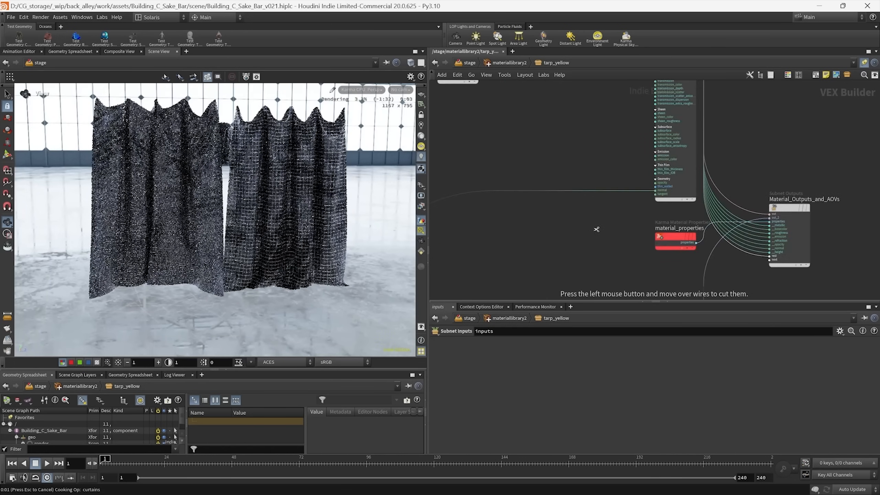
pyautogui.scroll(-5, 658, 215)
pyautogui.scroll(3, 661, 214)
pyautogui.press('y')
pyautogui.moveTo(615, 213); pyautogui.dragTo(597, 162)
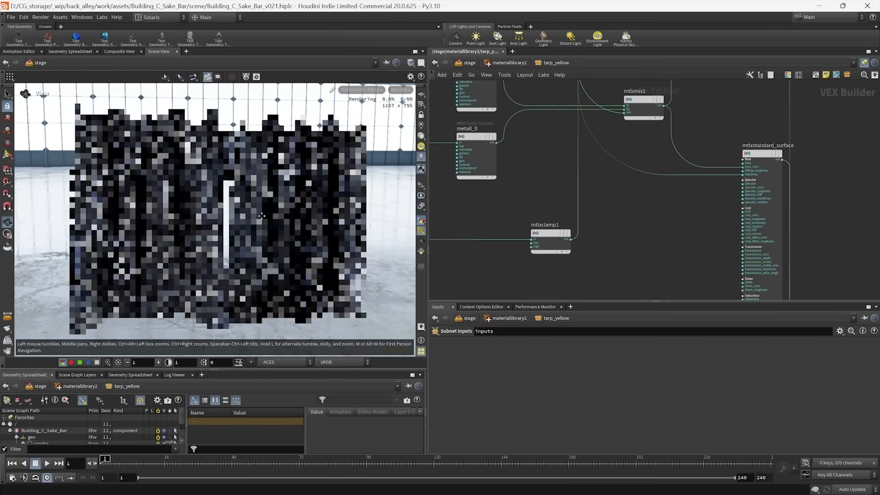
# - Examine the C render of the tarps and the metallic, basecolor and roughness branches of the tarp_yellow network
pyautogui.moveTo(259, 210); pyautogui.dragTo(255, 206)
pyautogui.moveTo(529, 203); pyautogui.dragTo(599, 250, button='middle')
pyautogui.scroll(-6, 599, 249)
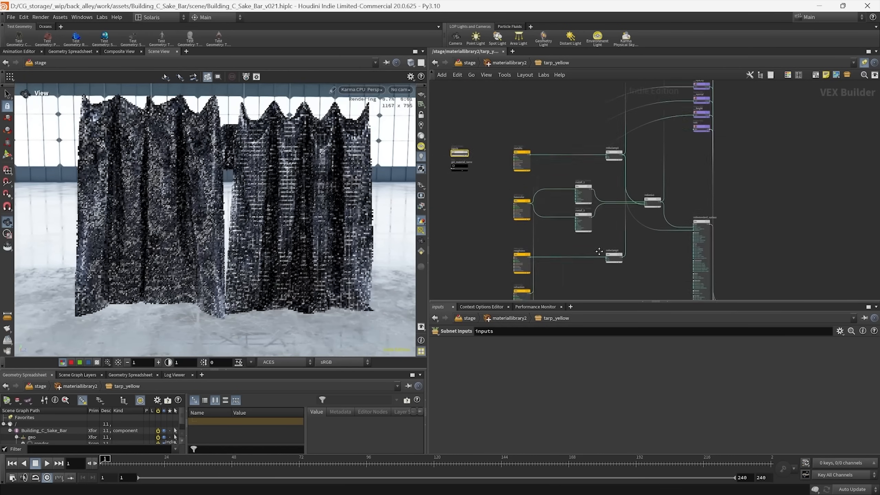
pyautogui.scroll(3, 526, 149)
pyautogui.scroll(3, 526, 149)
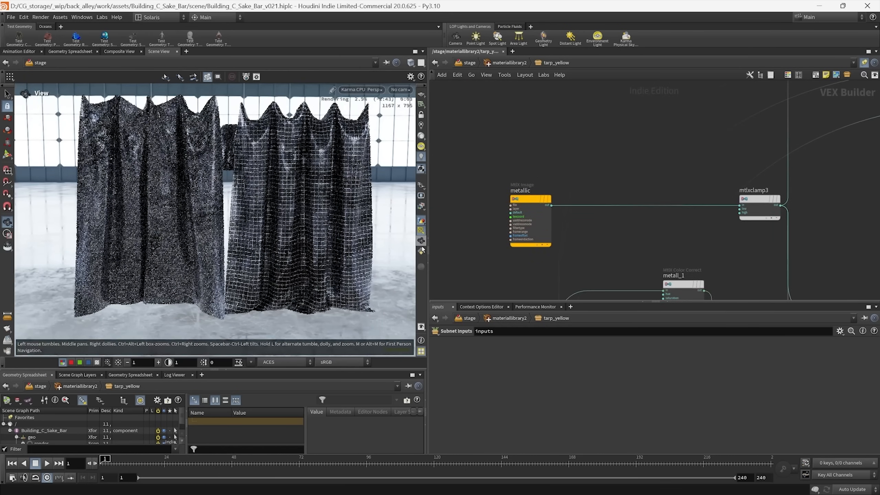
pyautogui.moveTo(516, 273); pyautogui.dragTo(478, 221, button='middle')
pyautogui.scroll(-3, 478, 220)
pyautogui.moveTo(736, 254); pyautogui.dragTo(722, 219, button='middle')
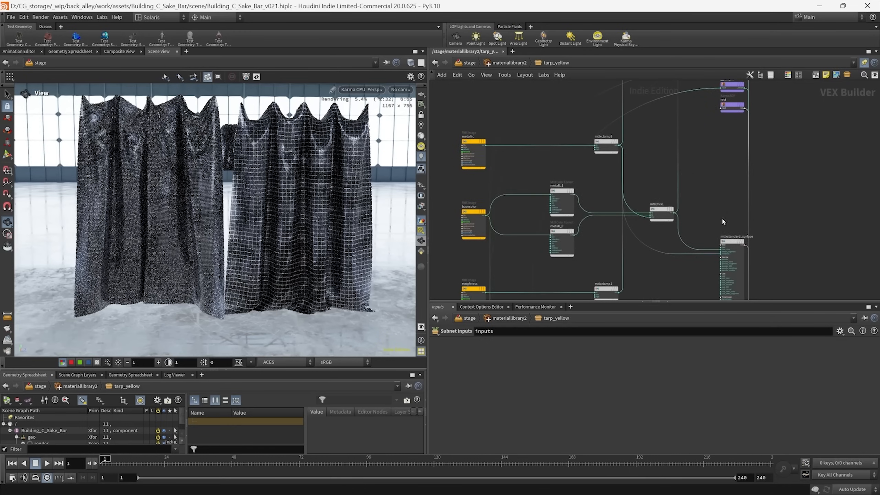
# - Pause the viewport render and add an MtlX Constant node above the metallic image node
pyautogui.scroll(3, 476, 122)
pyautogui.moveTo(475, 113); pyautogui.dragTo(519, 166, button='middle')
pyautogui.click(363, 91)
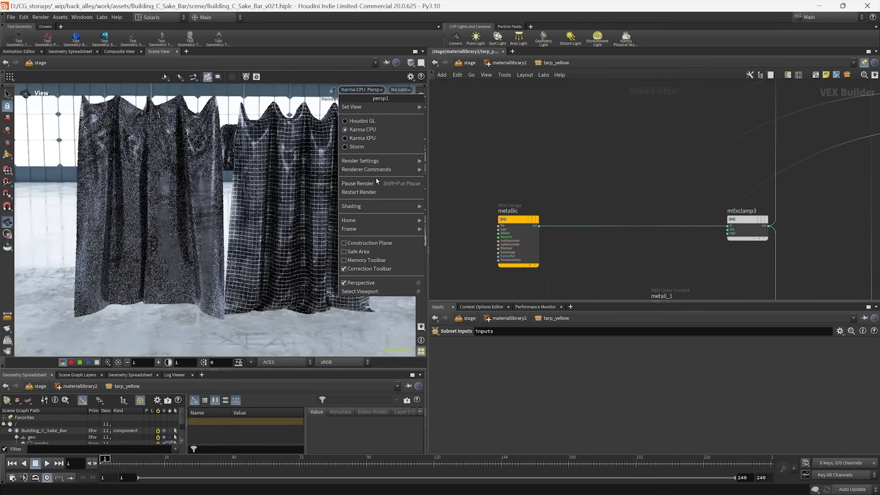
pyautogui.middleClick(538, 158)
pyautogui.press('Tab')
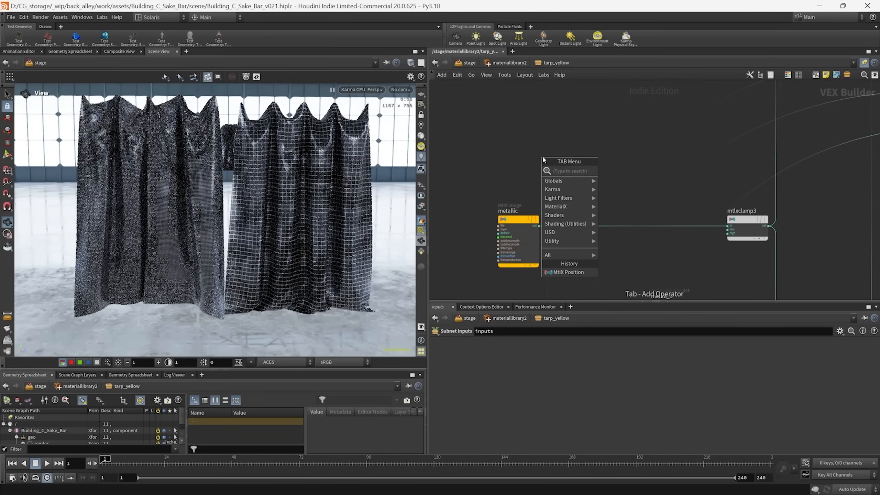
pyautogui.write('mtlx co')
pyautogui.press('Down')
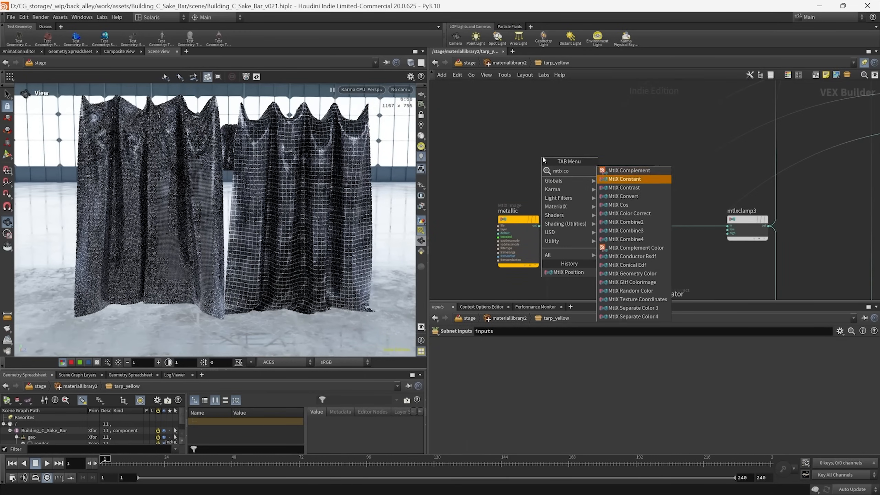
pyautogui.press('Return')
pyautogui.click(542, 190)
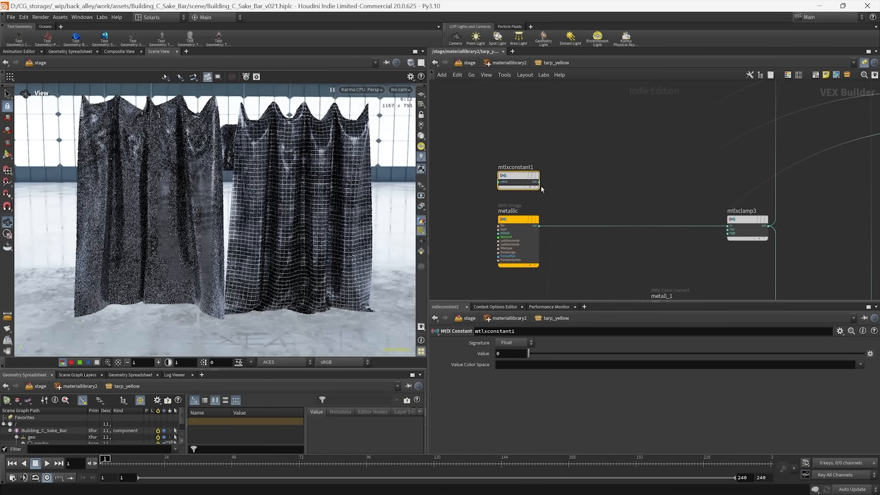
# - Wire the constant node into mtlxclamp3 in place of the metallic image and restart the render
pyautogui.moveTo(536, 184); pyautogui.dragTo(723, 226)
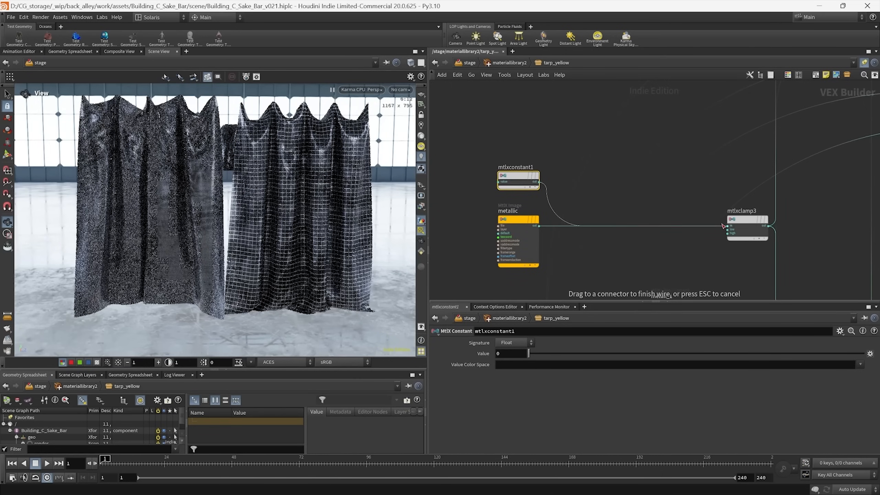
pyautogui.click(361, 90)
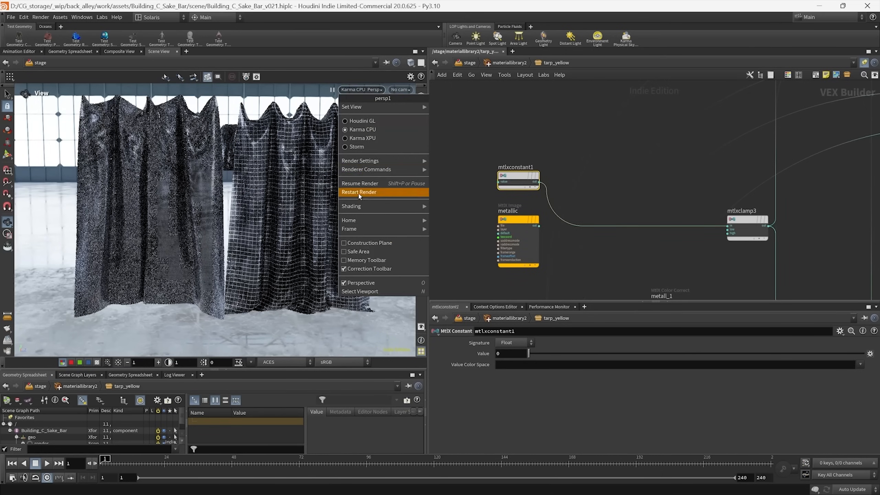
pyautogui.click(361, 194)
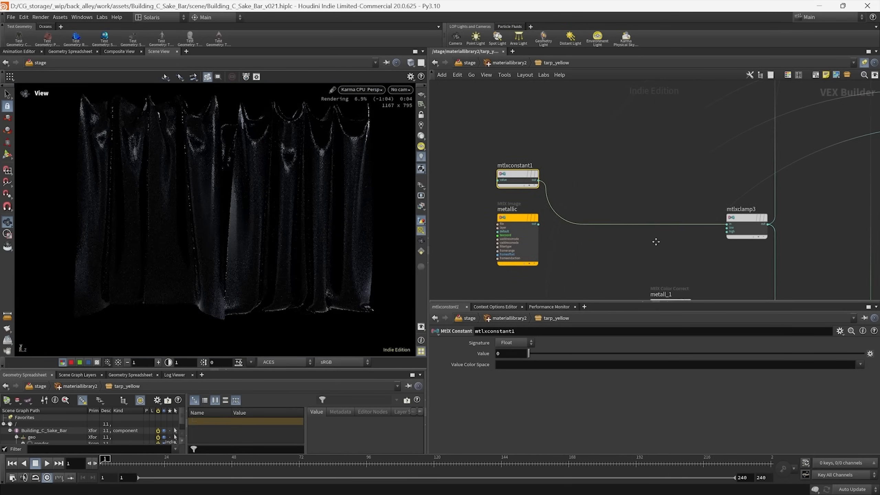
# - Check the combineddiffuse render output of the tarps, returning to the C output at the end
pyautogui.scroll(-5, 641, 228)
pyautogui.moveTo(641, 228); pyautogui.dragTo(598, 221, button='middle')
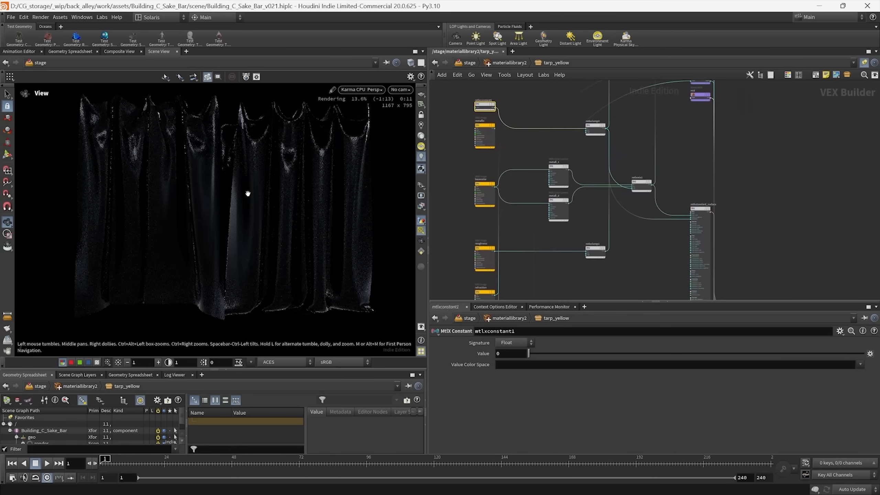
pyautogui.click(421, 206)
pyautogui.click(451, 250)
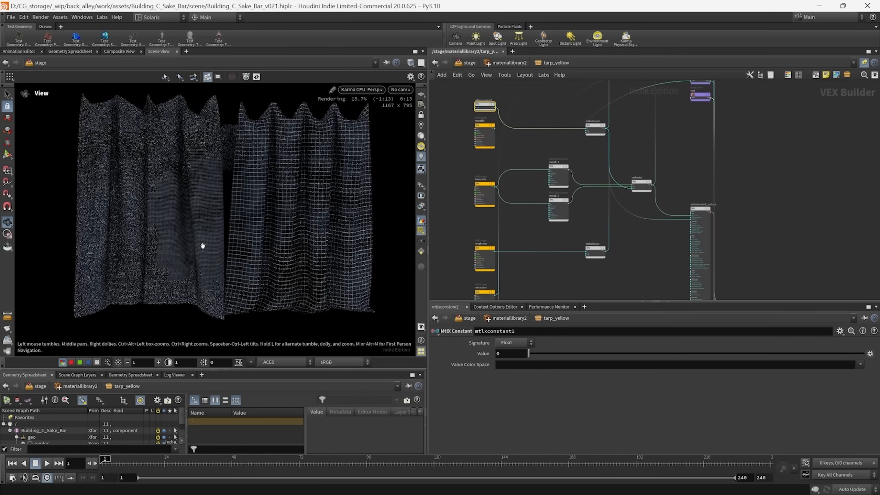
pyautogui.click(421, 206)
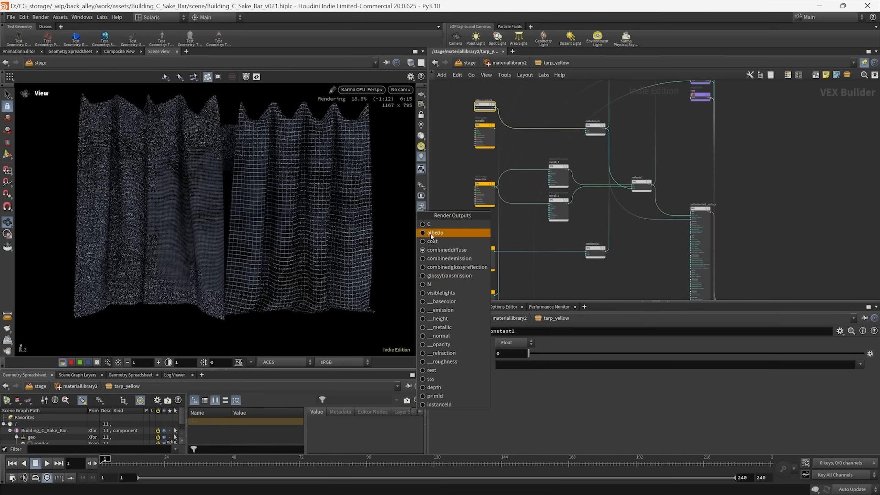
pyautogui.click(431, 225)
# - Set Transmission to 1 on the standard surface shader and display the C render output
pyautogui.moveTo(632, 265); pyautogui.dragTo(590, 222, button='middle')
pyautogui.scroll(4, 614, 255)
pyautogui.moveTo(567, 200); pyautogui.dragTo(744, 235)
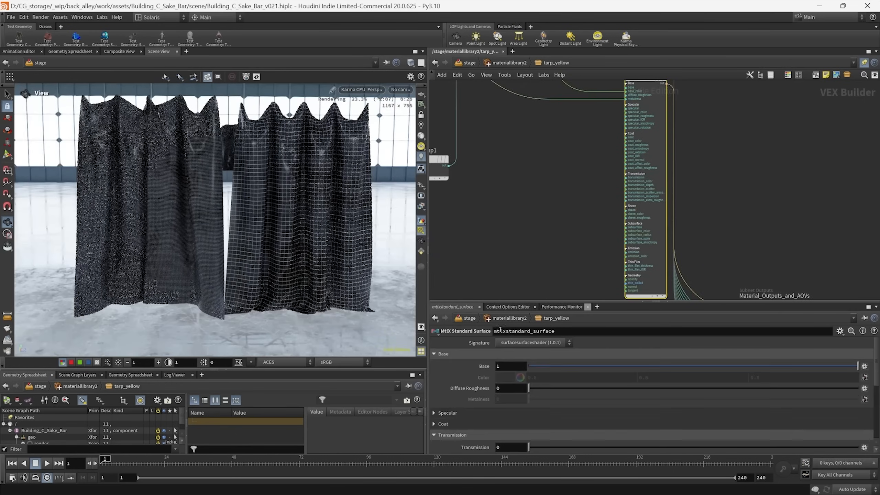
pyautogui.moveTo(482, 301); pyautogui.dragTo(482, 190)
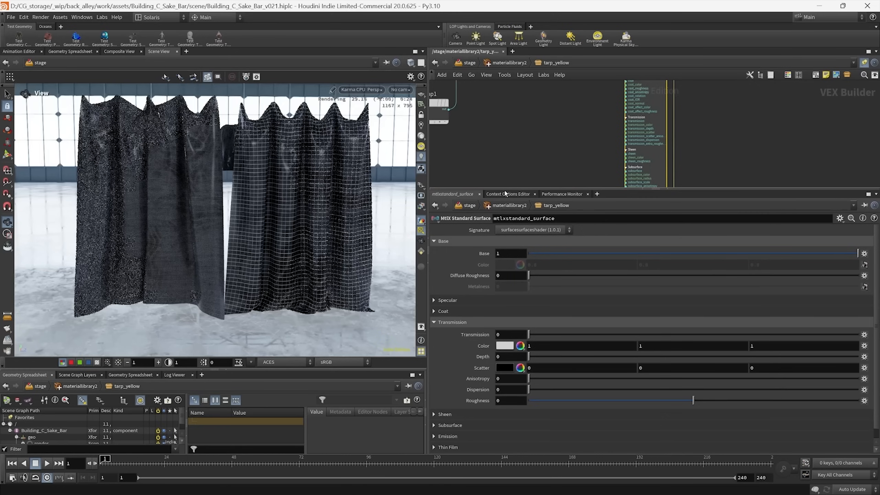
pyautogui.moveTo(505, 191); pyautogui.dragTo(505, 221)
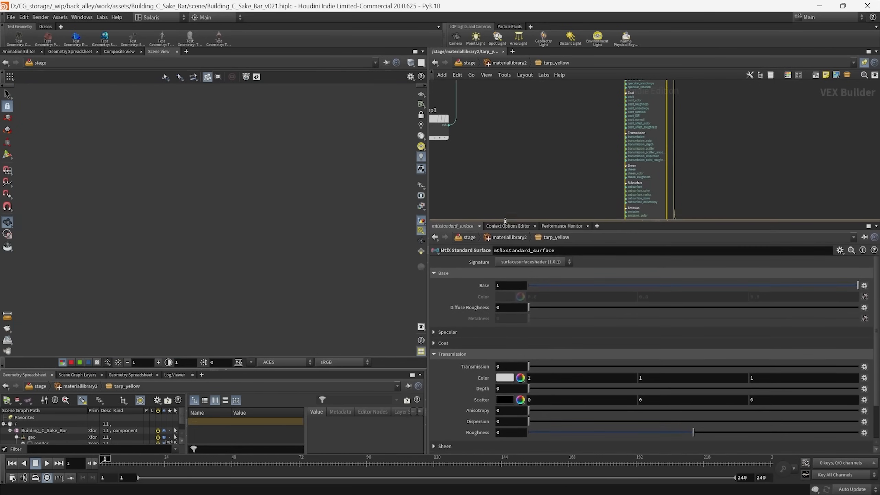
pyautogui.write('1')
pyautogui.press('Return')
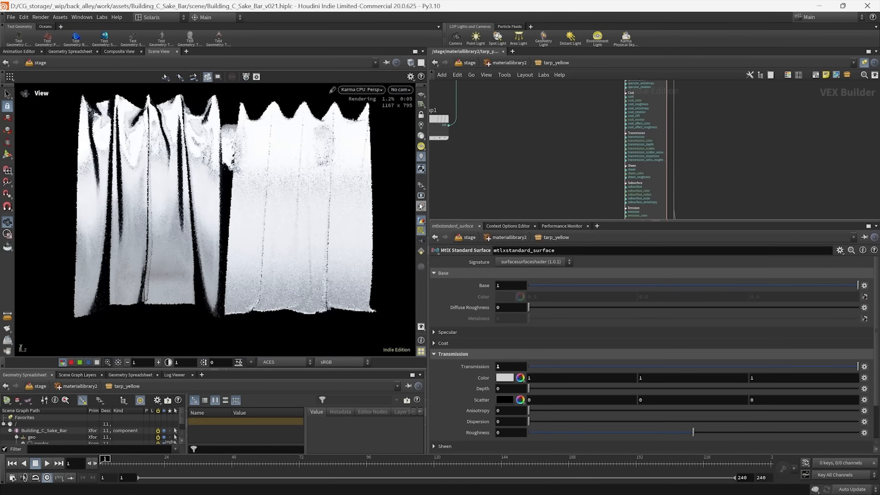
pyautogui.click(422, 208)
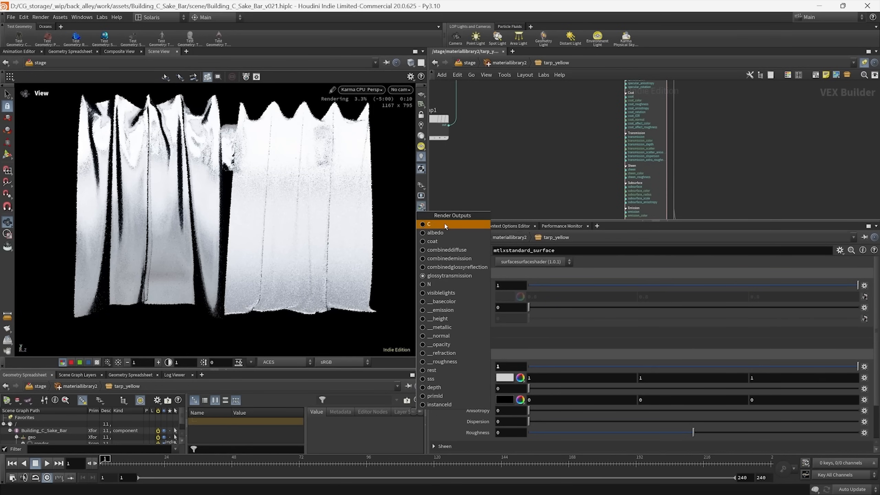
pyautogui.click(446, 225)
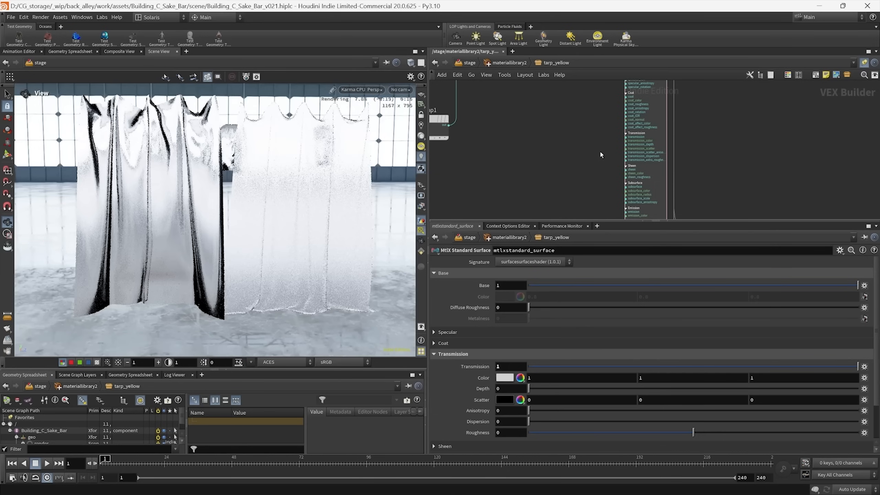
# - Enable Thin Walled in the geometry settings of the standard surface shader
pyautogui.moveTo(594, 150); pyautogui.dragTo(554, 87, button='middle')
pyautogui.moveTo(529, 132); pyautogui.dragTo(641, 190)
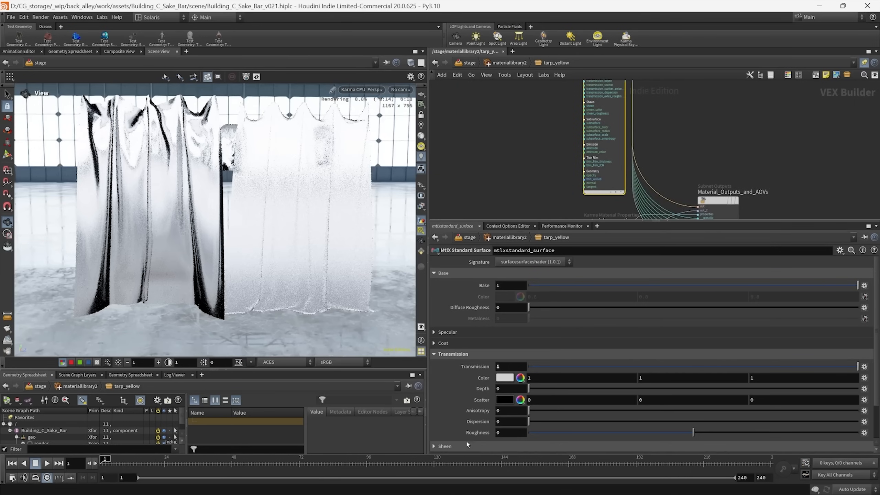
pyautogui.scroll(-3, 464, 433)
pyautogui.click(447, 448)
pyautogui.scroll(-3, 450, 440)
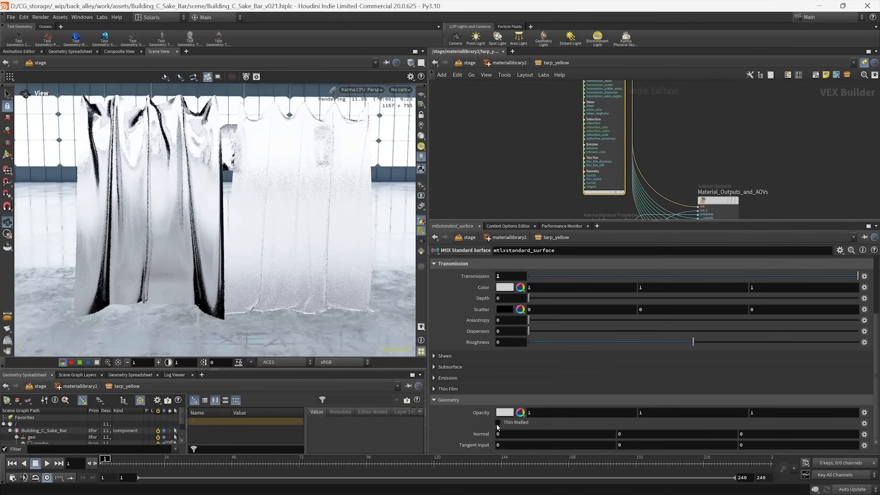
pyautogui.moveTo(535, 150); pyautogui.dragTo(542, 210, button='middle')
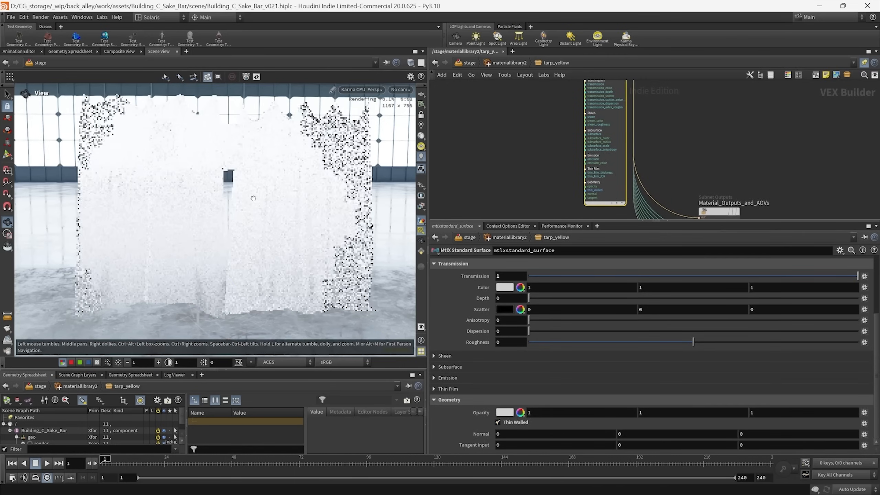
# - Orbit to an angled view of the tarps and limit the render to a region around the tarp farther from the sleeved one
pyautogui.moveTo(253, 198); pyautogui.dragTo(262, 215)
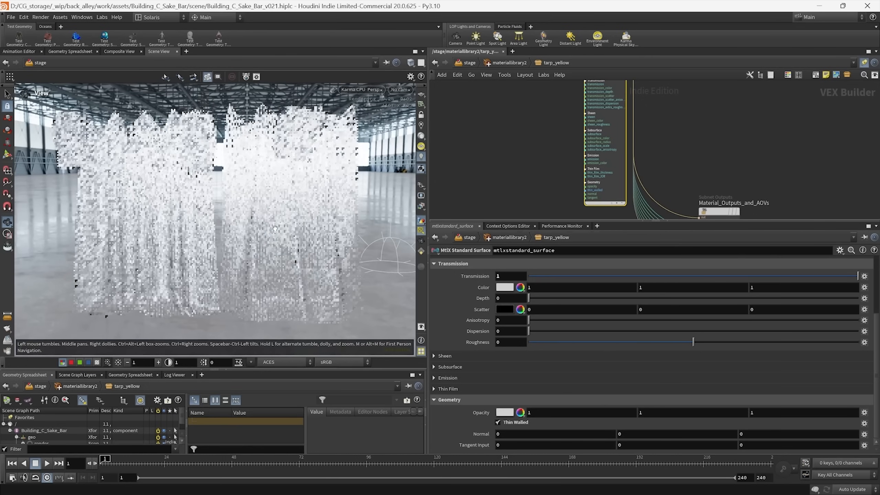
pyautogui.moveTo(274, 229); pyautogui.dragTo(311, 238)
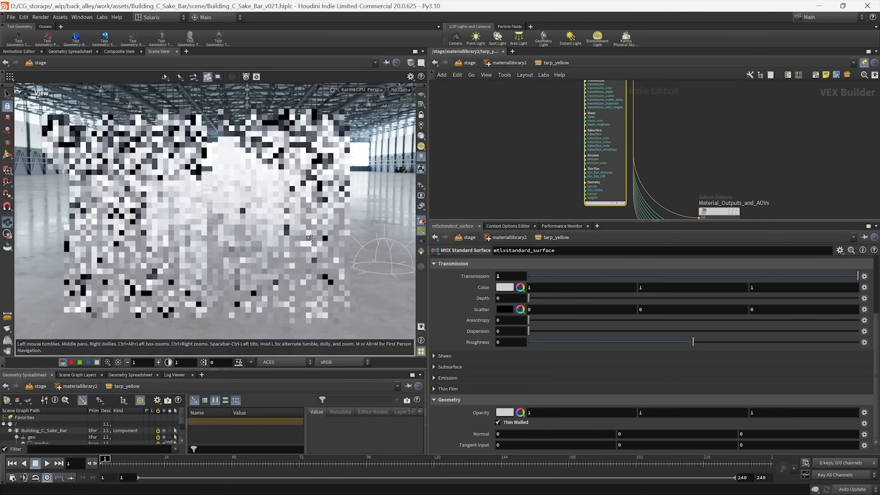
pyautogui.moveTo(310, 238); pyautogui.dragTo(298, 235, button='middle')
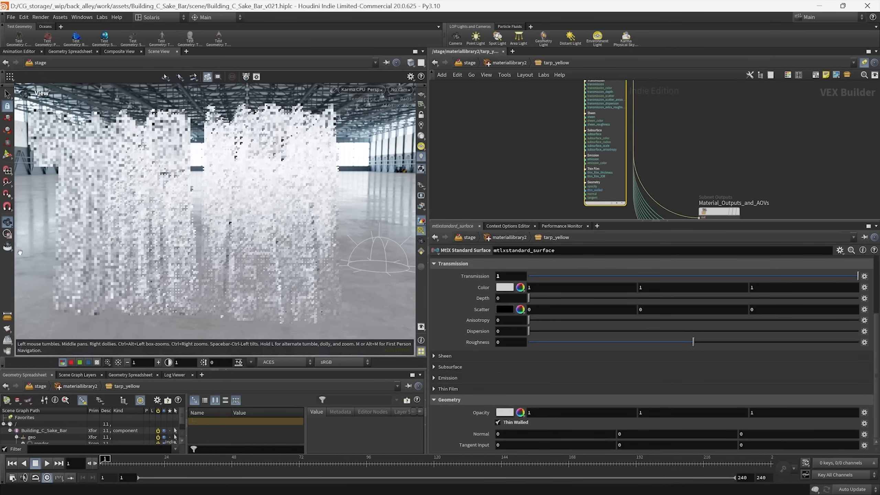
pyautogui.click(6, 234)
pyautogui.moveTo(190, 98)
pyautogui.mouseDown()
pyautogui.moveTo(305, 221)
pyautogui.moveTo(355, 334)
pyautogui.mouseUp()
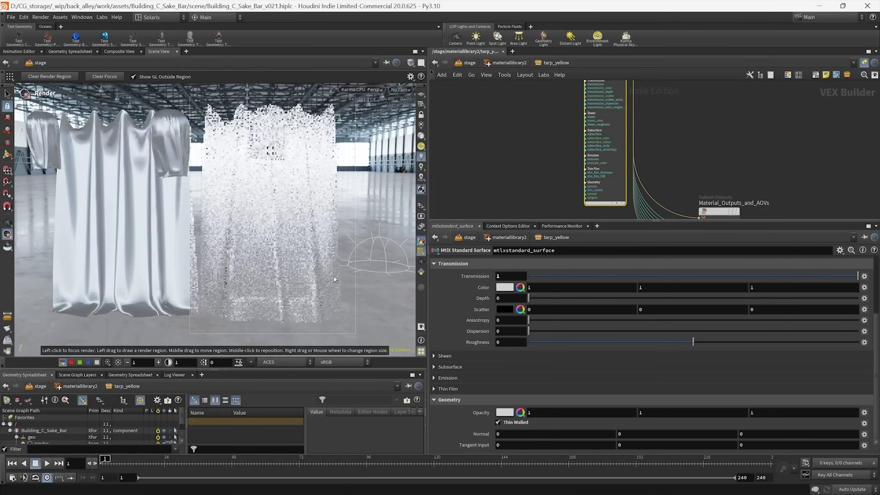
# - Examine the texture branches and the standard surface shader's connections in the tarp_yellow network
pyautogui.scroll(-5, 515, 171)
pyautogui.moveTo(515, 171); pyautogui.dragTo(654, 86, button='middle')
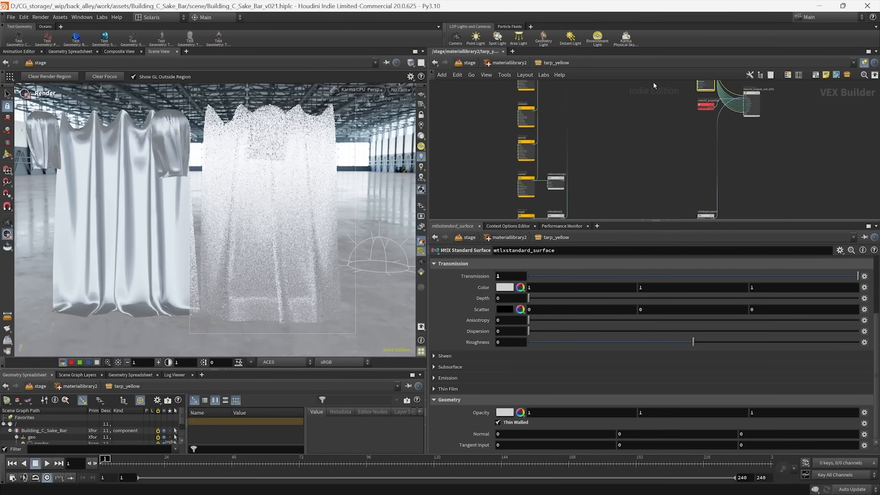
pyautogui.moveTo(620, 178)
pyautogui.mouseDown(button='middle')
pyautogui.moveTo(620, 126)
pyautogui.moveTo(602, 222)
pyautogui.mouseUp(button='middle')
pyautogui.moveTo(619, 117); pyautogui.dragTo(601, 240, button='middle')
pyautogui.moveTo(582, 163); pyautogui.dragTo(574, 209, button='middle')
pyautogui.moveTo(636, 137)
pyautogui.mouseDown(button='middle')
pyautogui.moveTo(627, 171)
pyautogui.moveTo(664, 90)
pyautogui.mouseUp(button='middle')
pyautogui.moveTo(635, 190); pyautogui.dragTo(590, 112, button='middle')
pyautogui.scroll(4, 628, 135)
pyautogui.moveTo(600, 165); pyautogui.dragTo(572, 86, button='middle')
pyautogui.scroll(-3, 585, 184)
pyautogui.moveTo(585, 183)
pyautogui.mouseDown(button='middle')
pyautogui.moveTo(573, 117)
pyautogui.moveTo(596, 198)
pyautogui.mouseUp(button='middle')
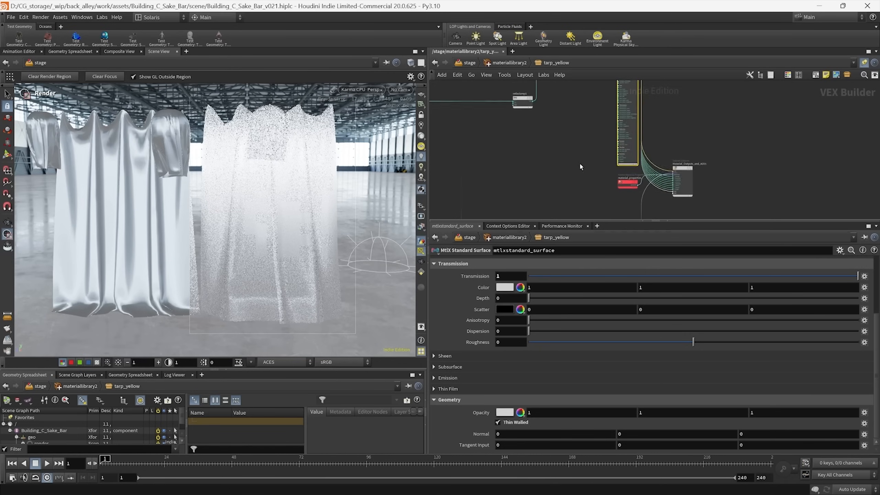
pyautogui.scroll(2, 581, 167)
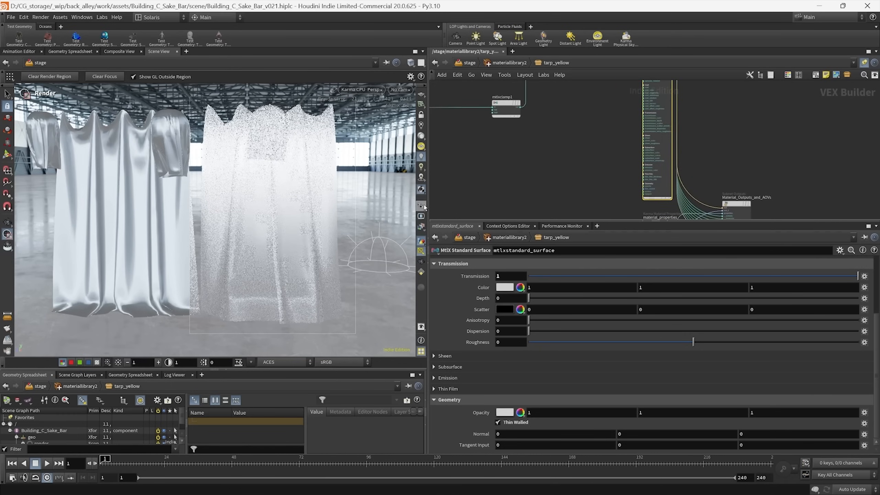
# - Compare the combineddiffuse, combinedglossyreflection and glossytransmission render outputs within the render region
pyautogui.click(421, 228)
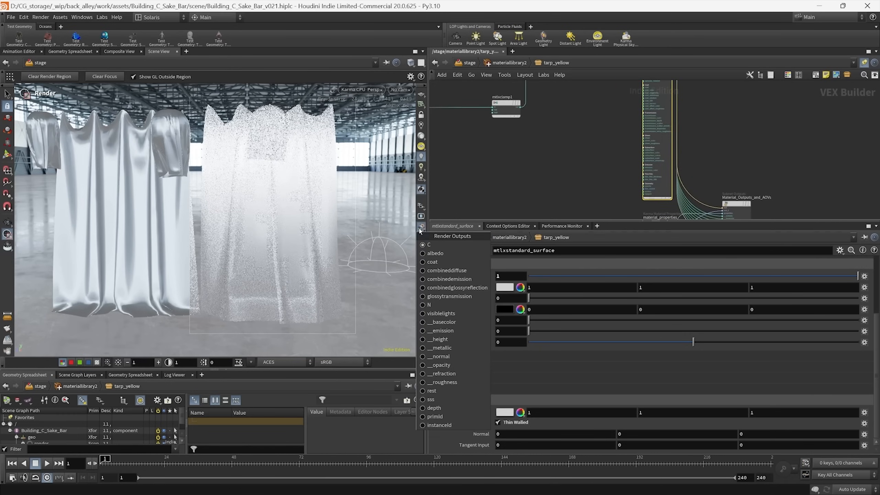
pyautogui.click(453, 272)
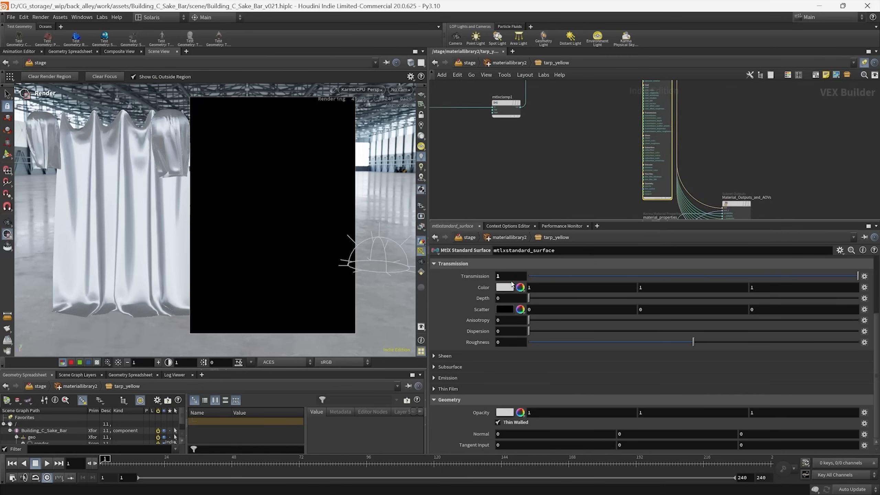
pyautogui.scroll(4, 870, 333)
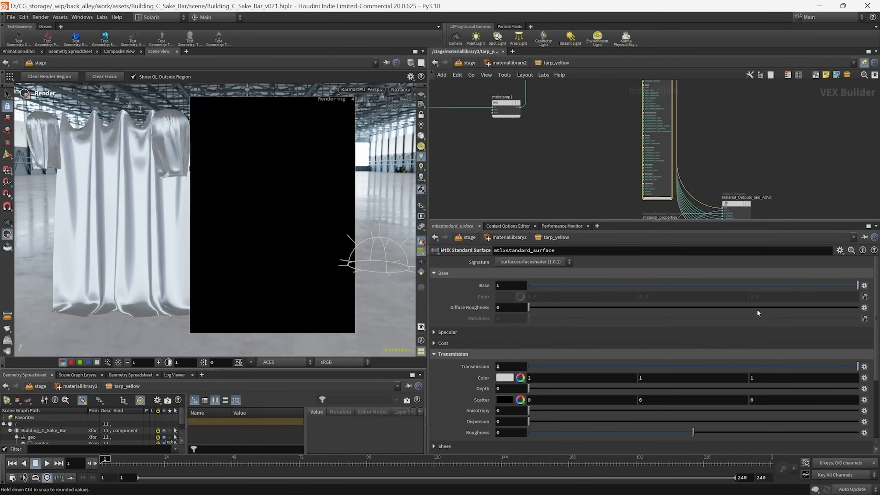
pyautogui.scroll(-4, 877, 300)
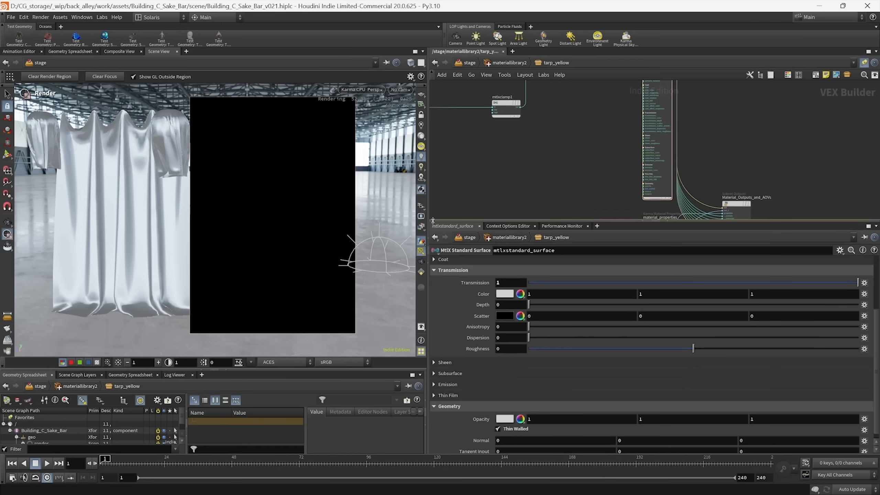
pyautogui.click(421, 227)
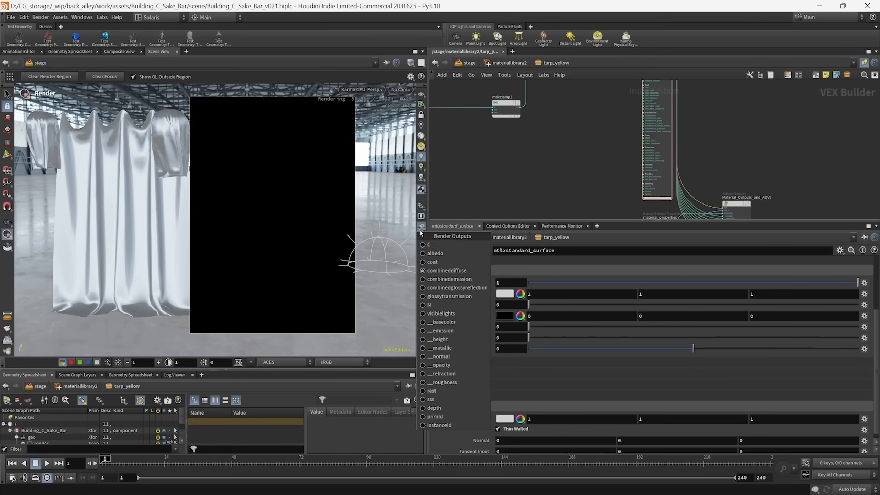
pyautogui.click(450, 289)
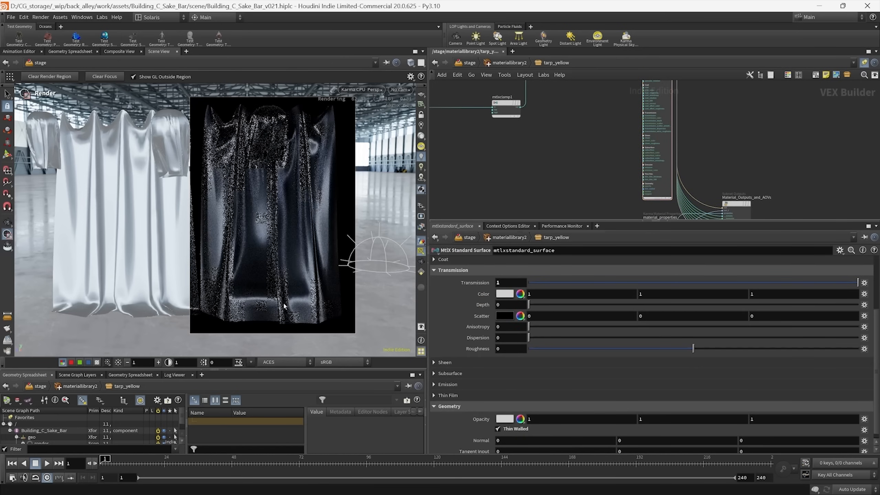
pyautogui.click(421, 228)
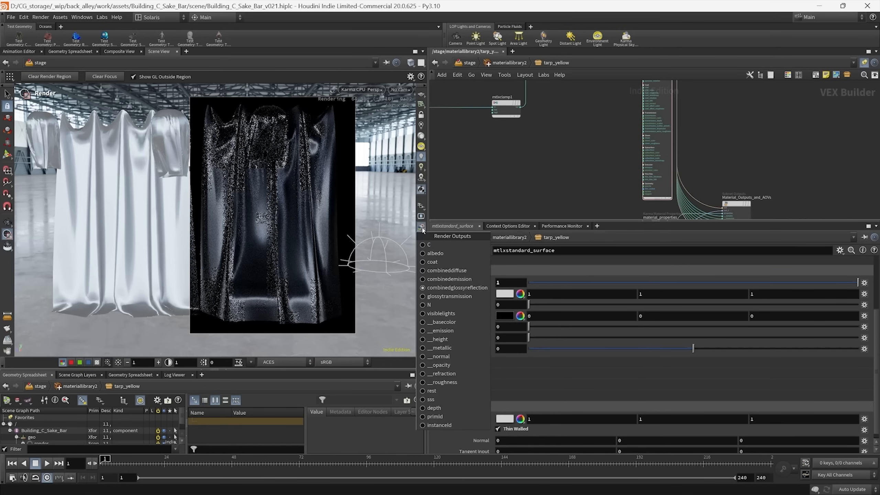
pyautogui.click(441, 298)
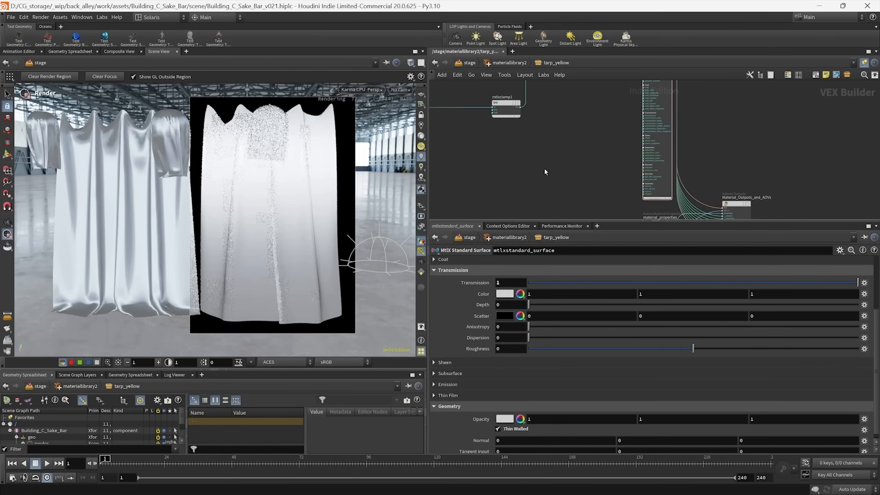
# - Examine the standard surface shader's Specular and Transmission parameters, including both roughness settings, against the glossytransmission render
pyautogui.moveTo(544, 167); pyautogui.dragTo(562, 202, button='middle')
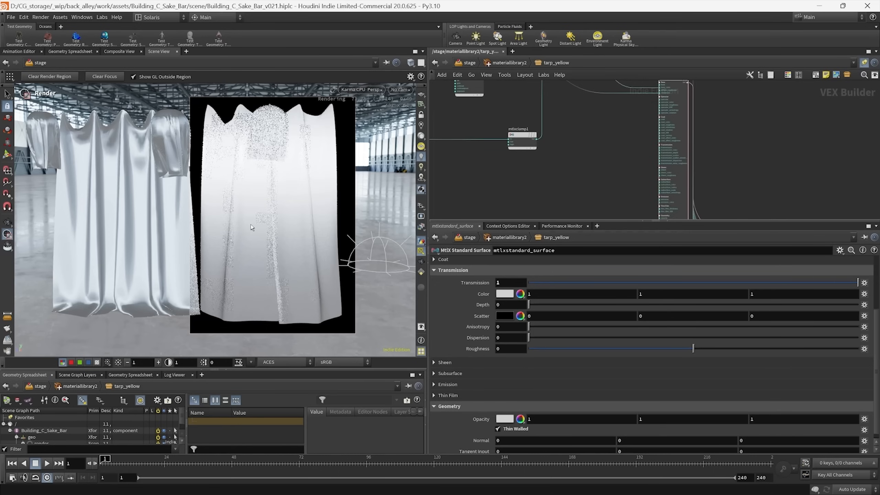
pyautogui.moveTo(611, 169); pyautogui.dragTo(546, 163, button='middle')
pyautogui.scroll(3, 455, 319)
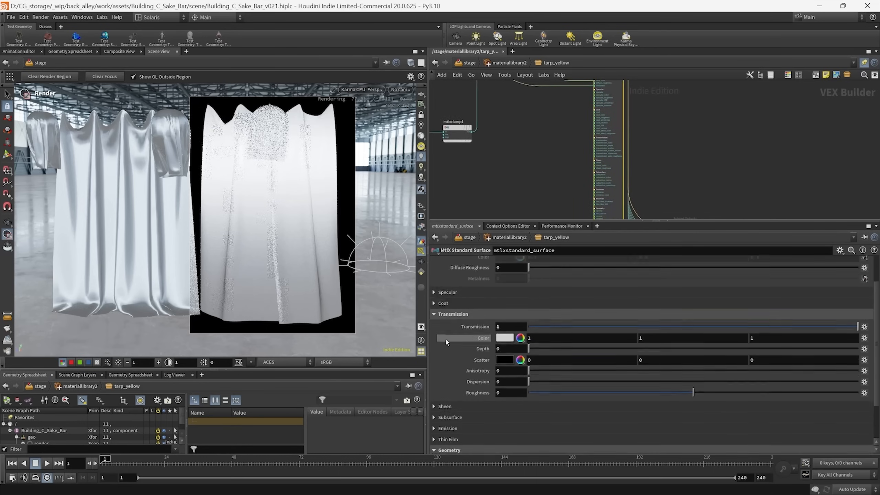
pyautogui.scroll(2, 448, 375)
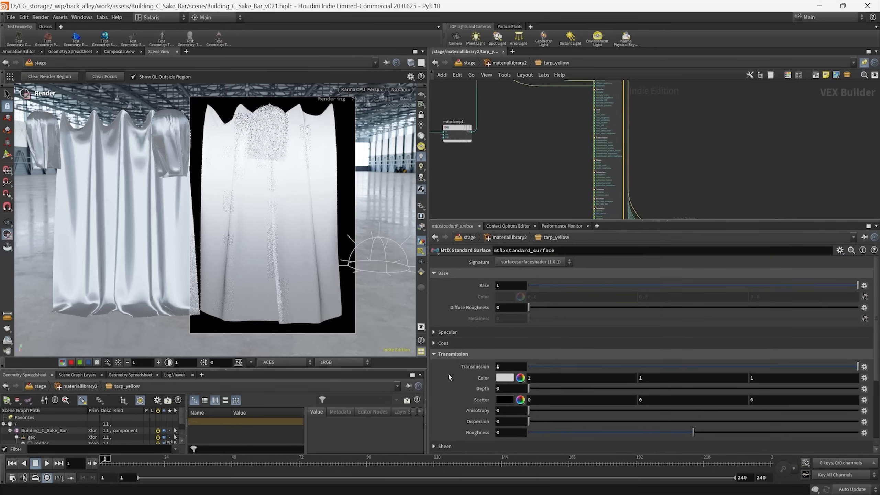
pyautogui.click(434, 322)
pyautogui.scroll(-4, 458, 348)
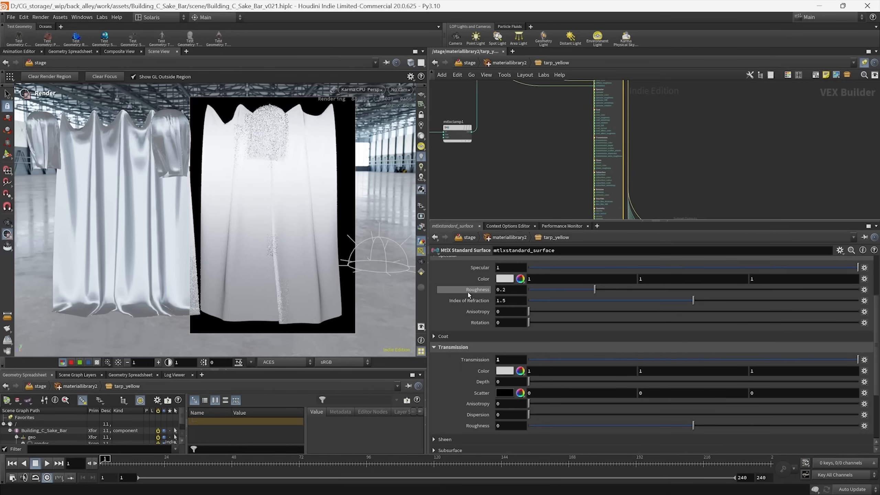
pyautogui.scroll(1, 468, 295)
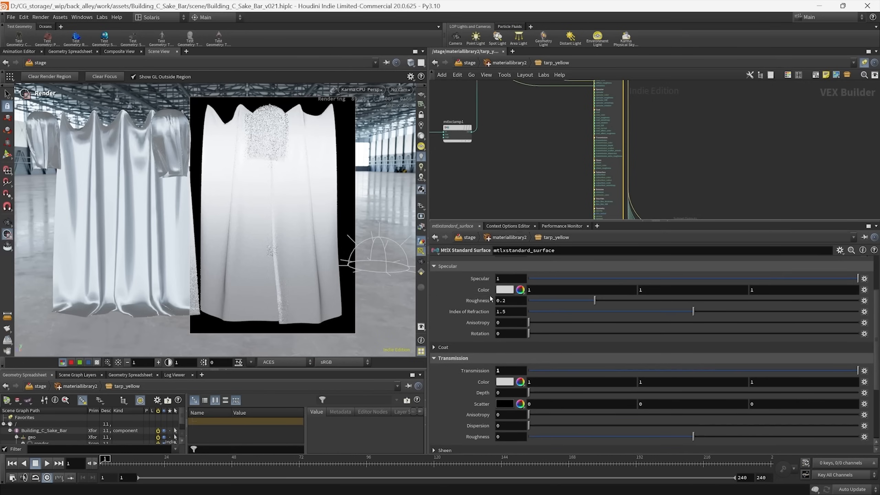
pyautogui.scroll(-2, 478, 314)
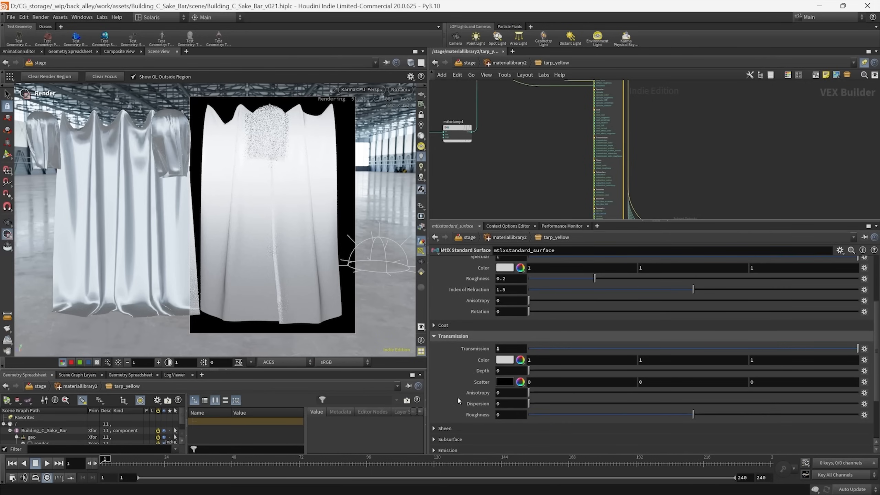
pyautogui.scroll(-1, 481, 404)
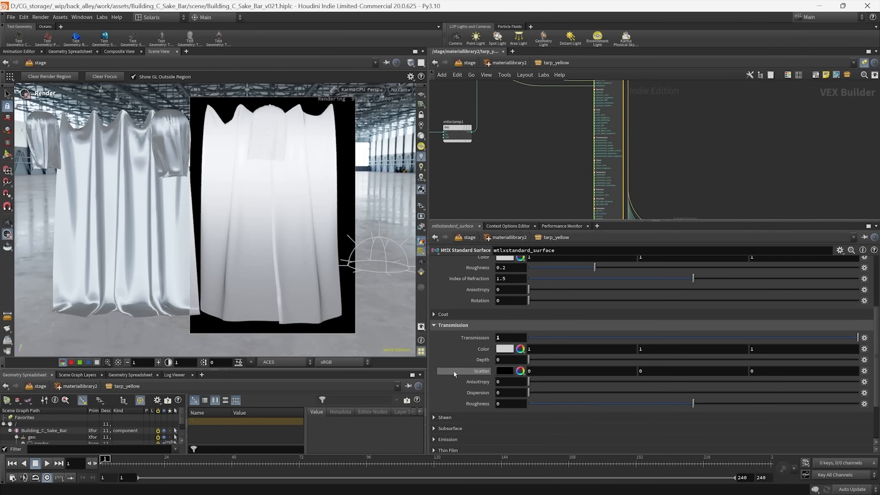
pyautogui.scroll(2, 447, 372)
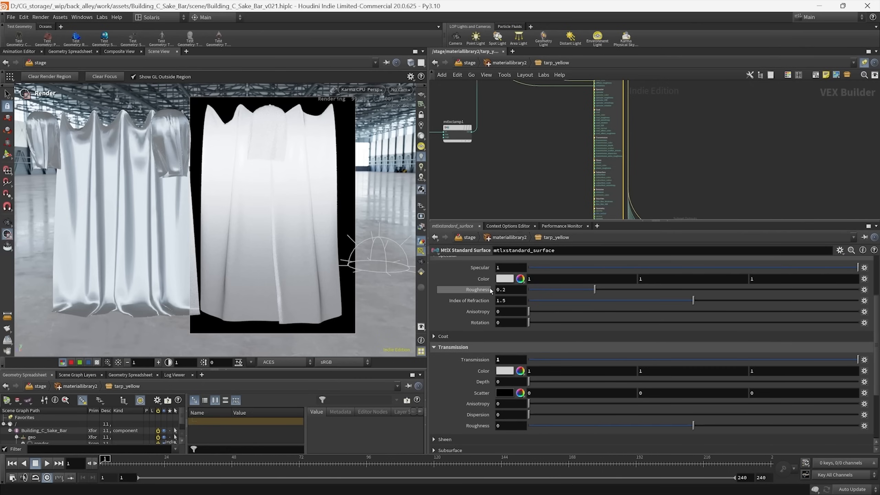
# - Set the Specular Roughness of the standard surface shader to 0
pyautogui.click(510, 289)
pyautogui.write('0')
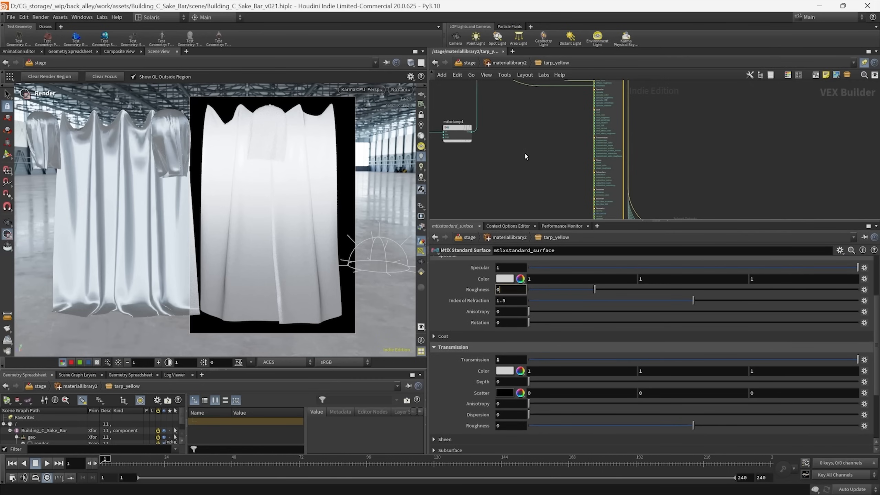
pyautogui.press('Return')
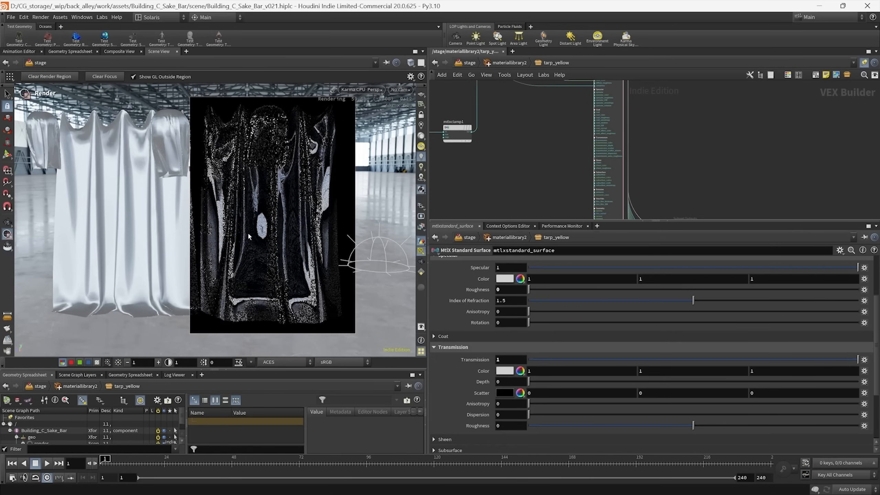
pyautogui.scroll(-3, 492, 172)
pyautogui.moveTo(495, 170); pyautogui.dragTo(567, 168, button='middle')
pyautogui.scroll(3, 551, 173)
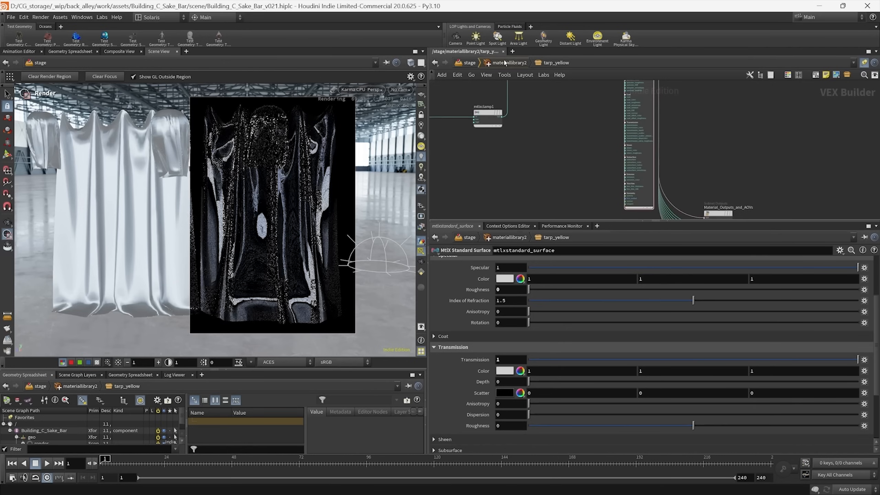
# - Inspect the tarp_yellow_ready material's network in materiallibrary2 for reference, and return to the tarp_yellow network
pyautogui.click(509, 63)
pyautogui.doubleClick(532, 120)
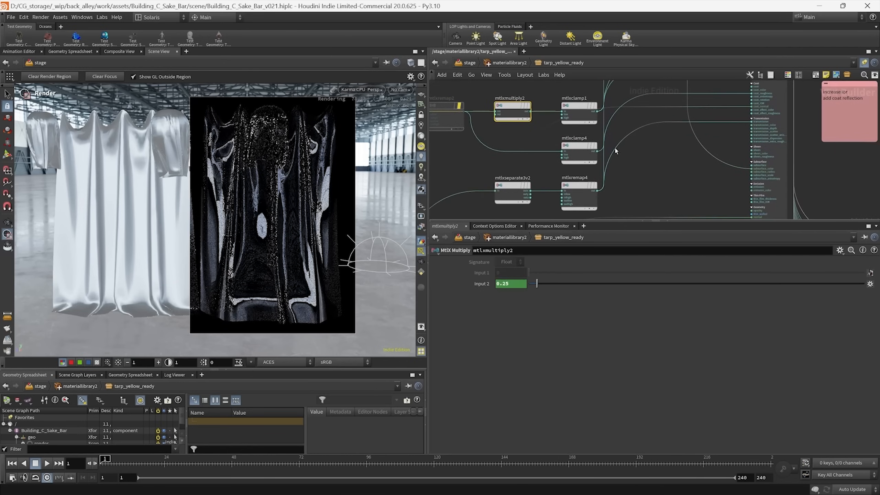
pyautogui.press('u')
pyautogui.doubleClick(642, 127)
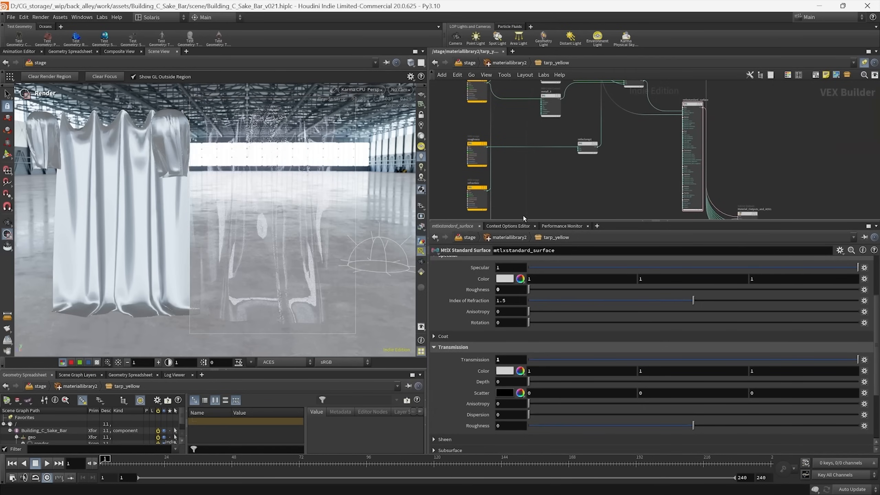
# - Check the beauty render with the display brightness lowered to 0.5, and restore the default brightness
pyautogui.click(128, 362)
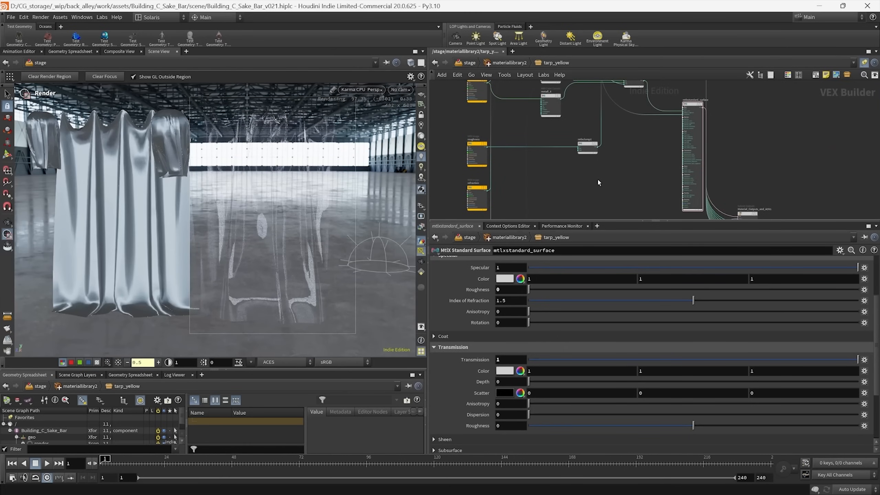
pyautogui.moveTo(597, 181); pyautogui.dragTo(668, 167, button='middle')
pyautogui.scroll(3, 599, 175)
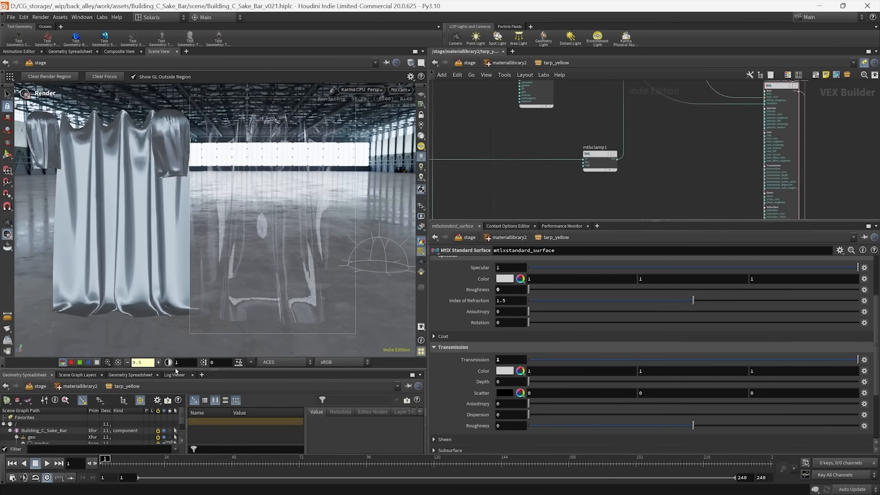
pyautogui.click(118, 362)
# - Show the __roughness render output in the render region and pause the Karma render
pyautogui.click(421, 227)
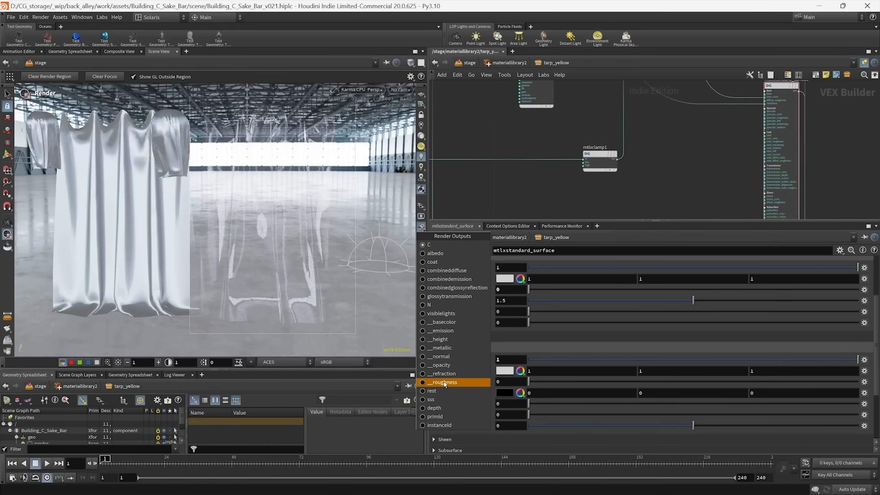
pyautogui.click(441, 365)
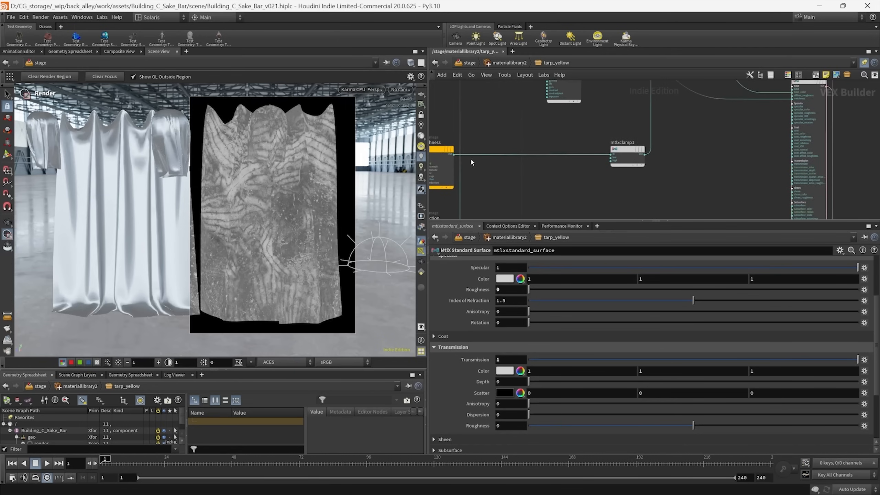
pyautogui.click(362, 89)
pyautogui.click(375, 192)
pyautogui.press('Tab')
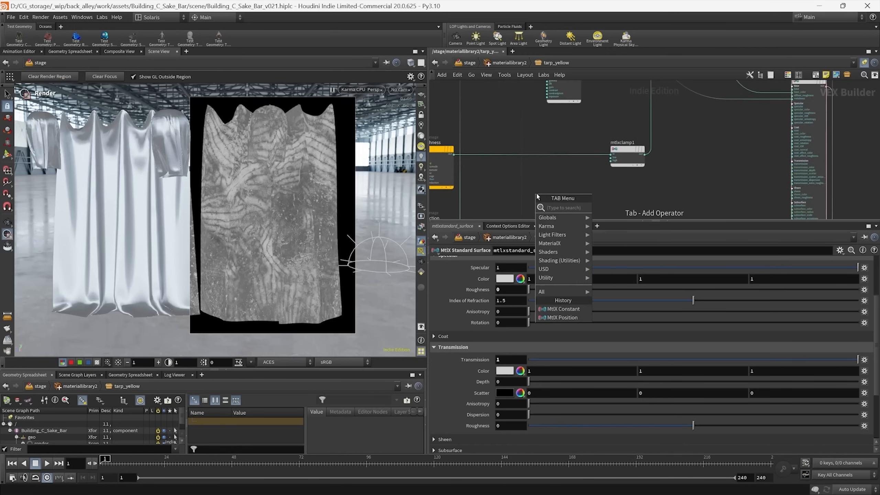
pyautogui.press('Escape')
# - Connect the output of mtlxclamp1 to the standard surface shader's diffuse_roughness input
pyautogui.moveTo(652, 158); pyautogui.dragTo(519, 186, button='middle')
pyautogui.click(518, 186)
pyautogui.scroll(1, 654, 120)
pyautogui.moveTo(701, 122); pyautogui.dragTo(639, 158, button='middle')
pyautogui.moveTo(573, 161); pyautogui.dragTo(610, 151, button='middle')
pyautogui.scroll(1, 645, 135)
pyautogui.click(670, 128)
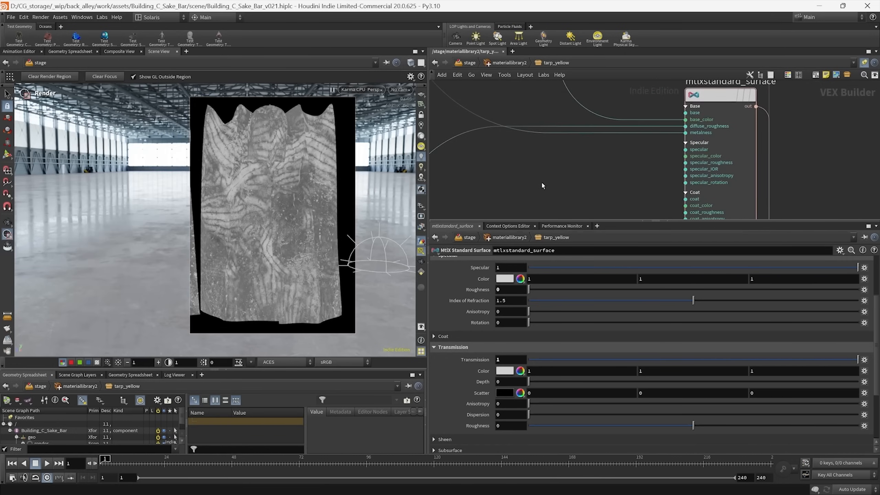
# - Connect the output of mtlxclamp1 to the standard surface shader's specular_roughness input as well, and select the clamp node
pyautogui.moveTo(526, 184); pyautogui.dragTo(591, 134, button='middle')
pyautogui.scroll(-2, 563, 176)
pyautogui.moveTo(559, 182); pyautogui.dragTo(566, 190, button='middle')
pyautogui.scroll(2, 692, 163)
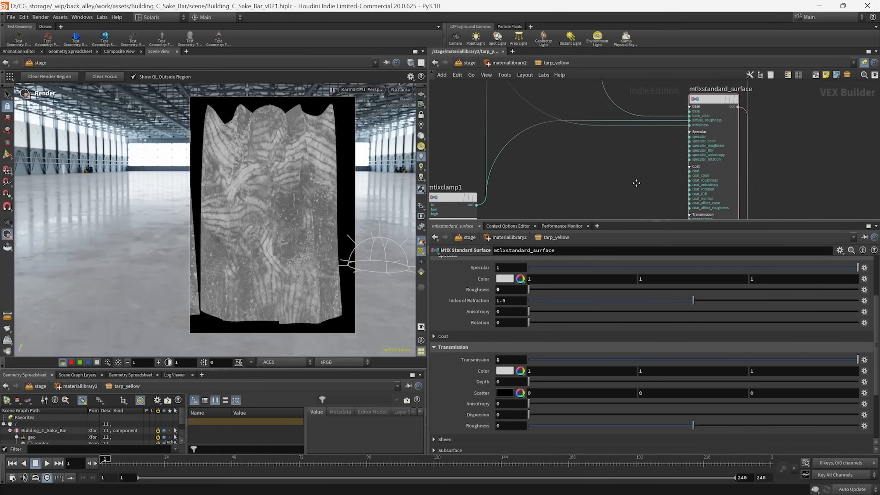
pyautogui.moveTo(668, 168); pyautogui.dragTo(626, 188, button='middle')
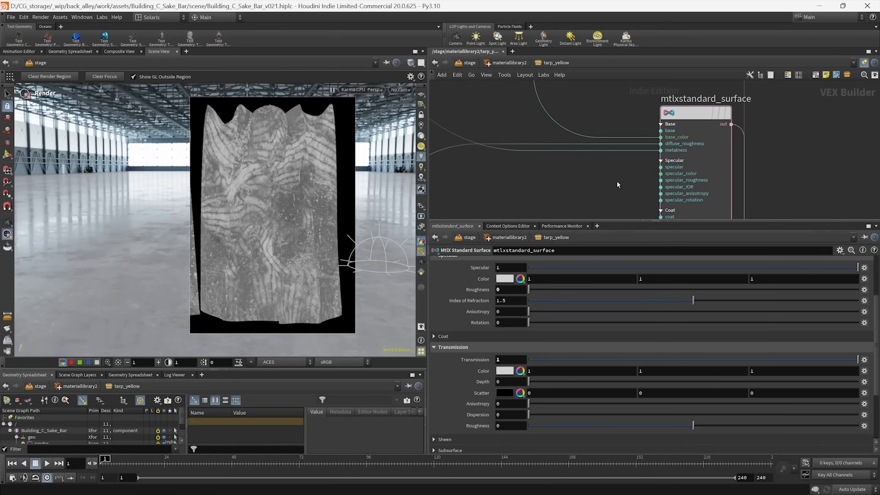
pyautogui.moveTo(662, 152); pyautogui.dragTo(729, 128, button='middle')
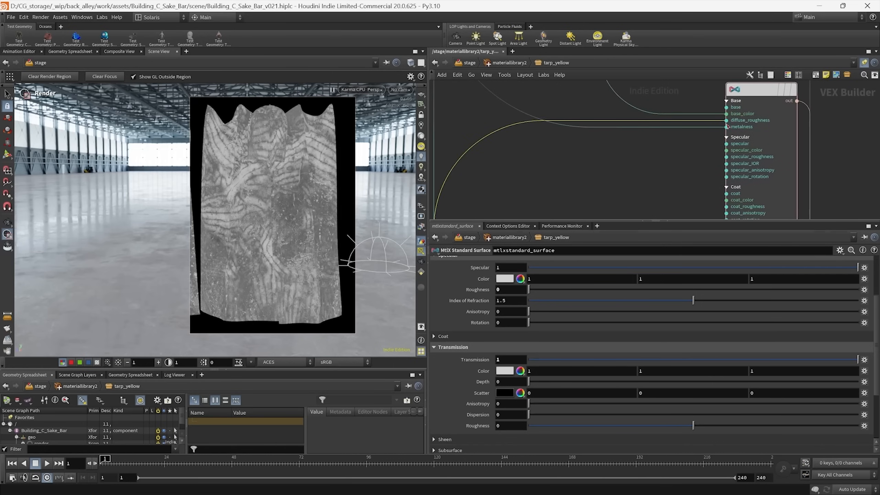
pyautogui.moveTo(656, 178); pyautogui.dragTo(664, 142, button='middle')
pyautogui.scroll(-1, 721, 116)
pyautogui.click(527, 163)
pyautogui.scroll(2, 667, 134)
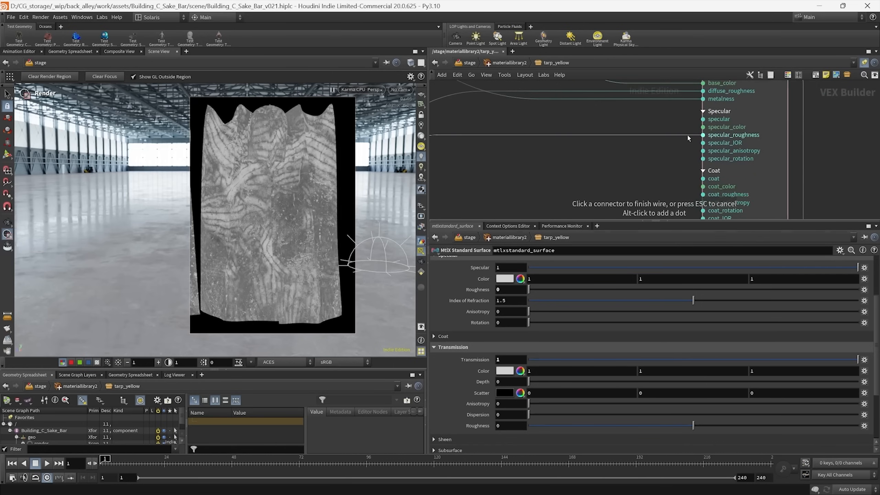
pyautogui.click(687, 136)
pyautogui.moveTo(551, 175); pyautogui.dragTo(755, 139, button='middle')
pyautogui.scroll(-2, 752, 140)
pyautogui.click(579, 178)
pyautogui.scroll(-2, 596, 170)
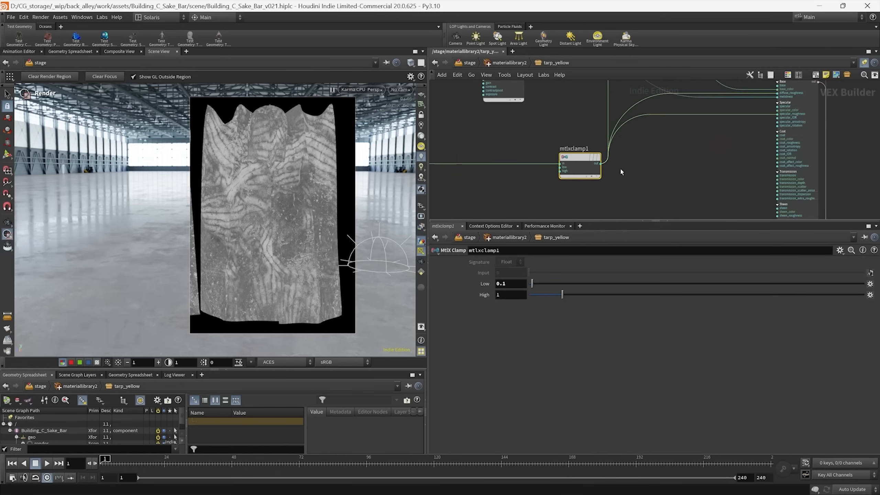
# - Resume the Karma render and compare the combinedglossyreflection and glossytransmission render outputs
pyautogui.click(361, 89)
pyautogui.click(358, 194)
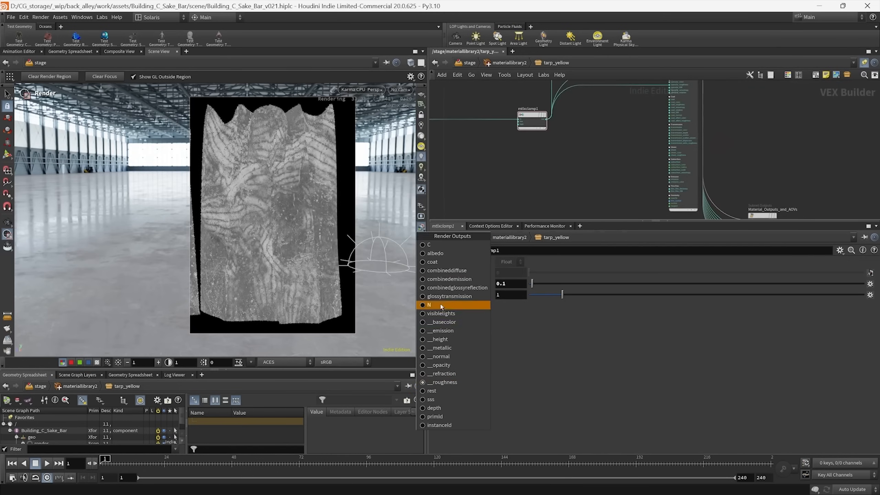
pyautogui.click(447, 290)
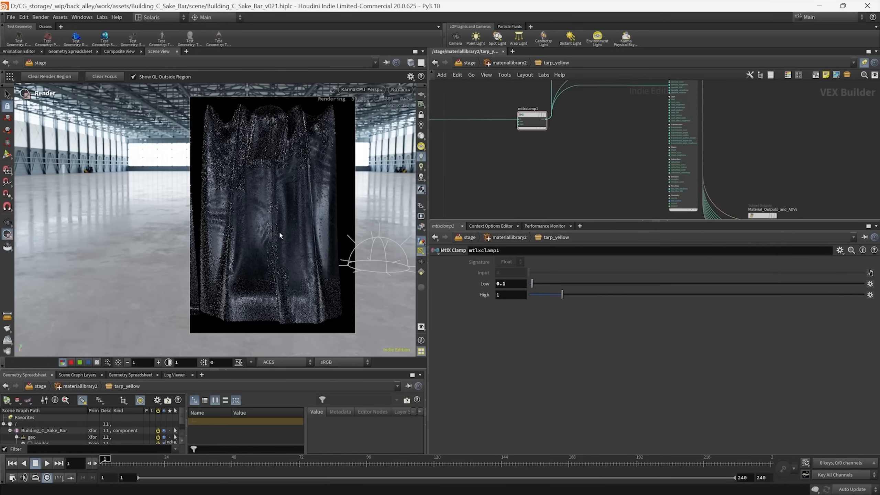
pyautogui.click(421, 228)
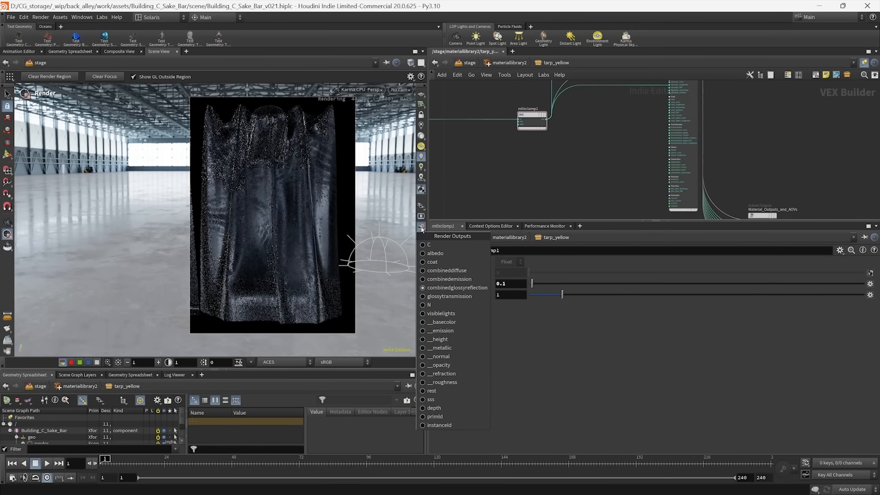
pyautogui.click(444, 297)
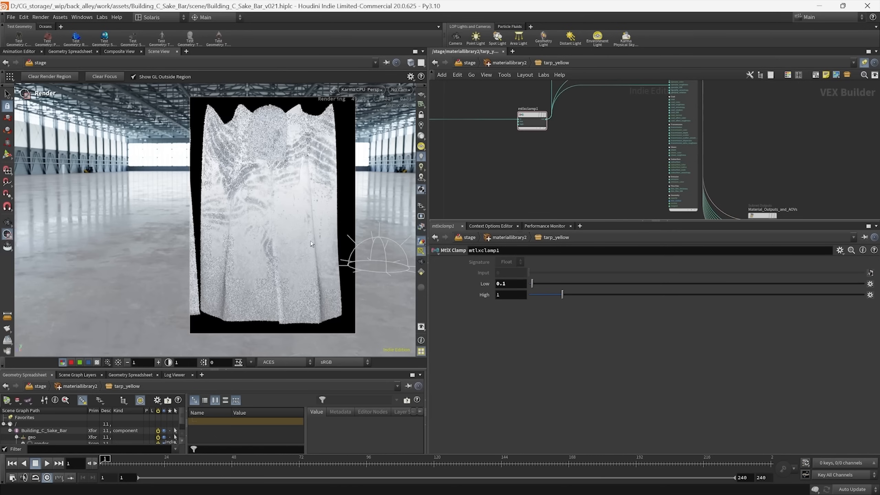
# - Freeze the viewport updates and insert a MtlX Multiply node between the roughness texture and mtlxclamp1
pyautogui.moveTo(547, 162); pyautogui.dragTo(639, 205, button='middle')
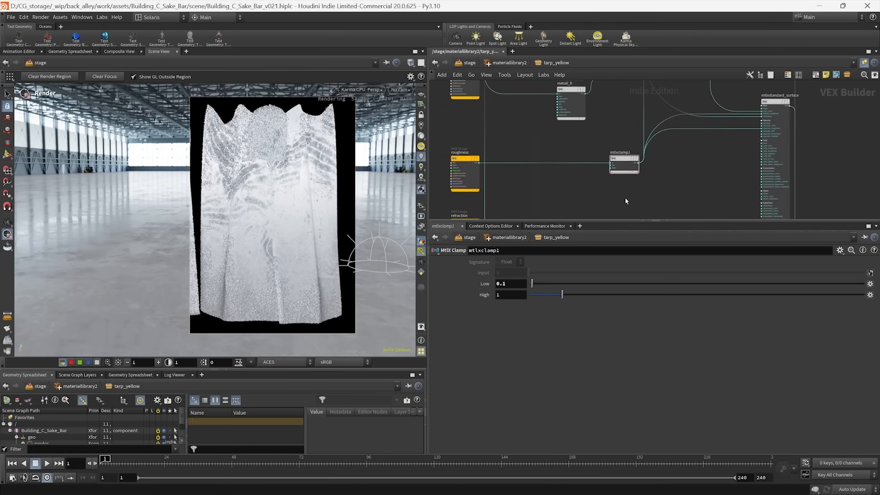
pyautogui.click(420, 219)
pyautogui.scroll(2, 565, 176)
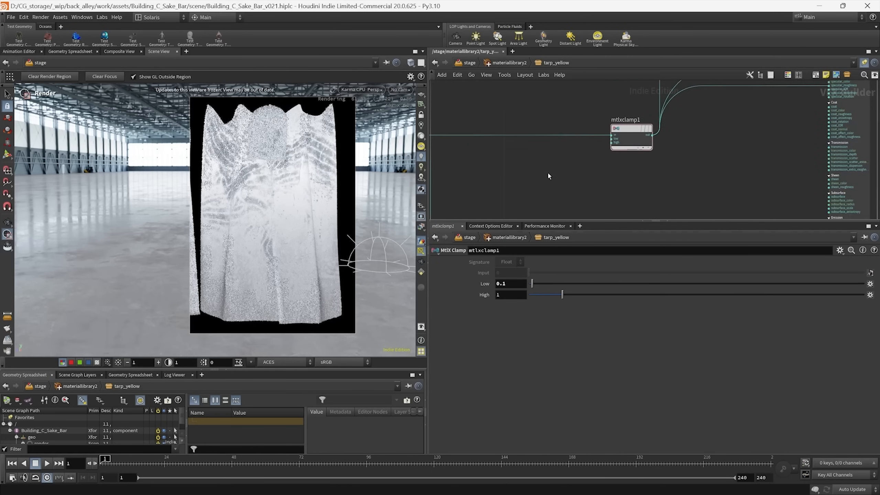
pyautogui.press('Tab')
pyautogui.write('mtlxrem')
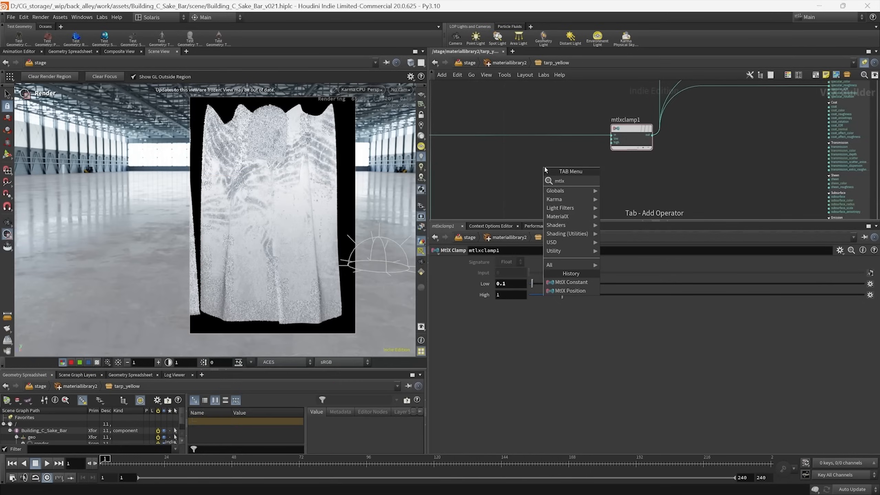
pyautogui.press('Return')
pyautogui.click(545, 167)
pyautogui.moveTo(568, 191); pyautogui.dragTo(596, 189, button='middle')
pyautogui.moveTo(597, 191); pyautogui.dragTo(604, 155)
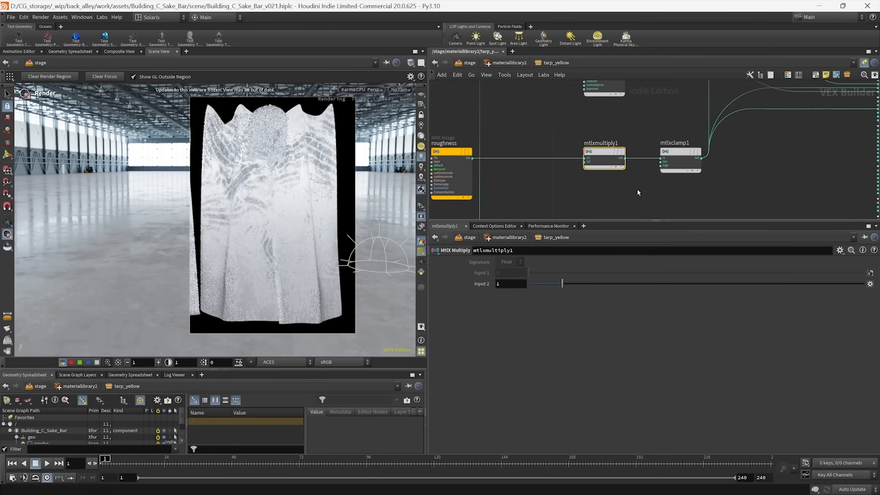
# - Set Input 2 of mtlxmultiply1 to 0.25 and let the viewport render update again
pyautogui.click(508, 285)
pyautogui.write('0.')
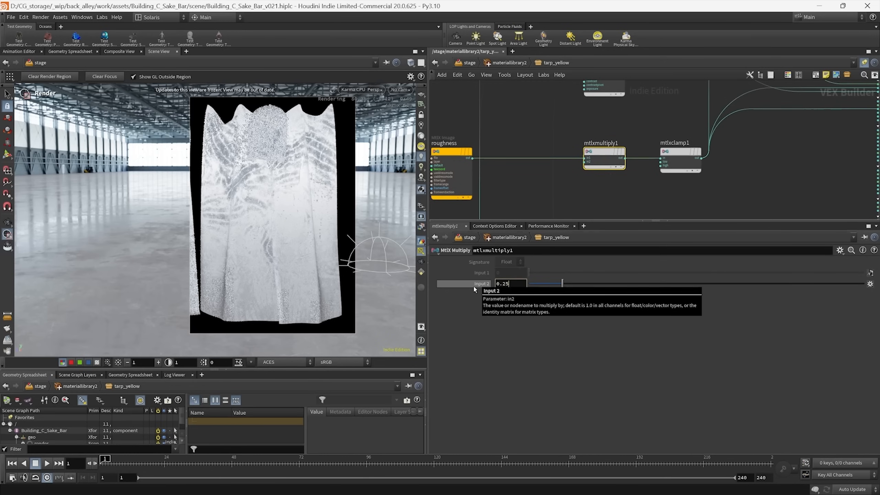
pyautogui.write('25')
pyautogui.press('Return')
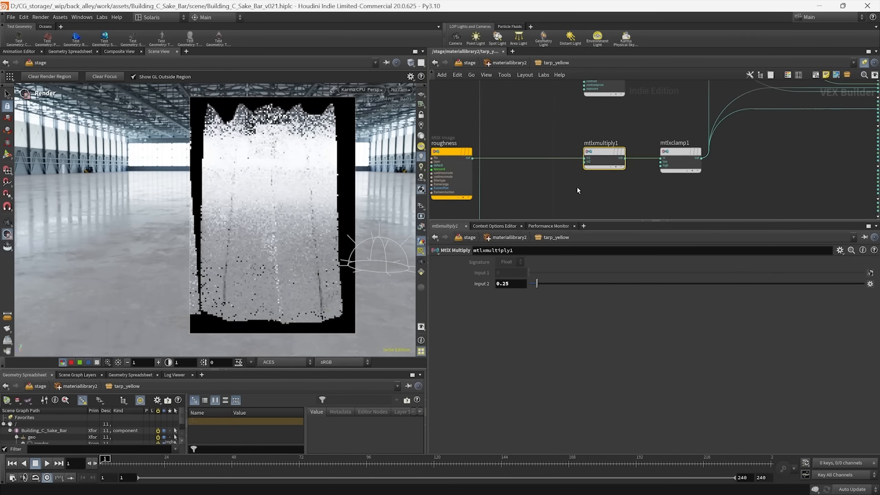
pyautogui.moveTo(613, 197); pyautogui.dragTo(588, 193, button='middle')
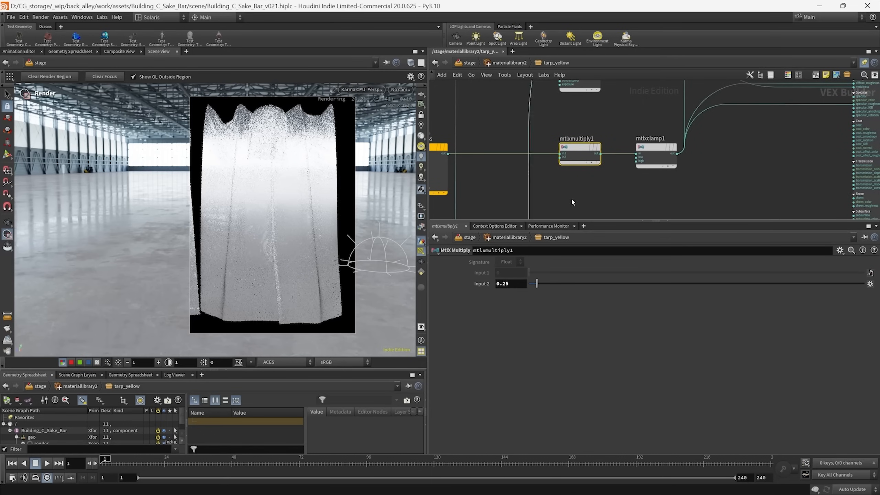
pyautogui.moveTo(647, 187); pyautogui.dragTo(617, 187, button='middle')
# - Set the Low value of mtlxclamp1 to 0.01
pyautogui.click(627, 156)
pyautogui.moveTo(694, 159); pyautogui.dragTo(695, 160, button='middle')
pyautogui.scroll(-2, 511, 165)
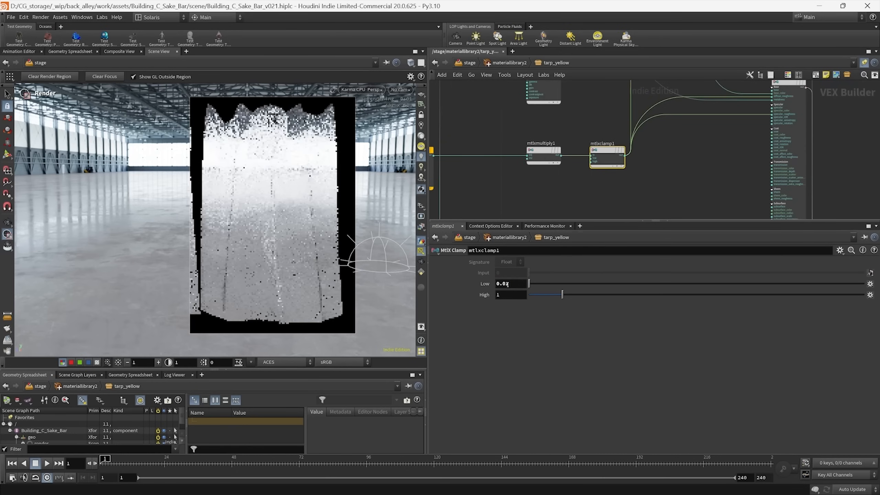
pyautogui.moveTo(641, 189); pyautogui.dragTo(581, 183, button='middle')
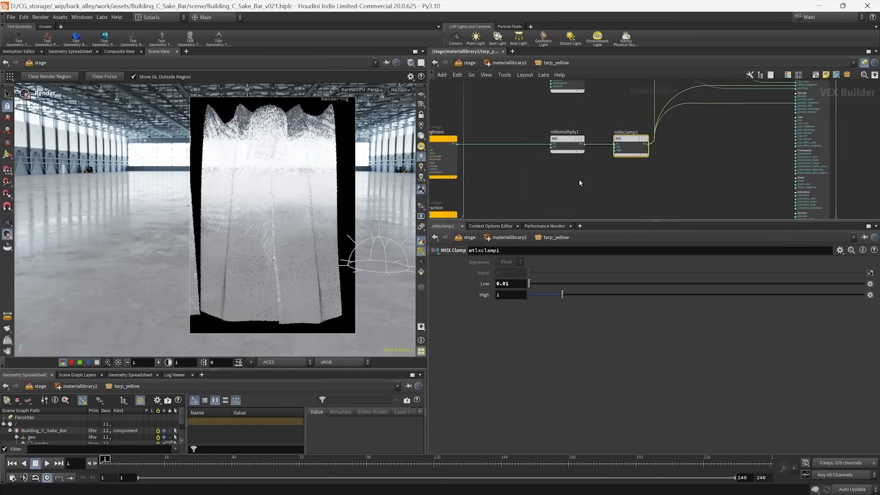
pyautogui.moveTo(642, 175); pyautogui.dragTo(662, 174, button='middle')
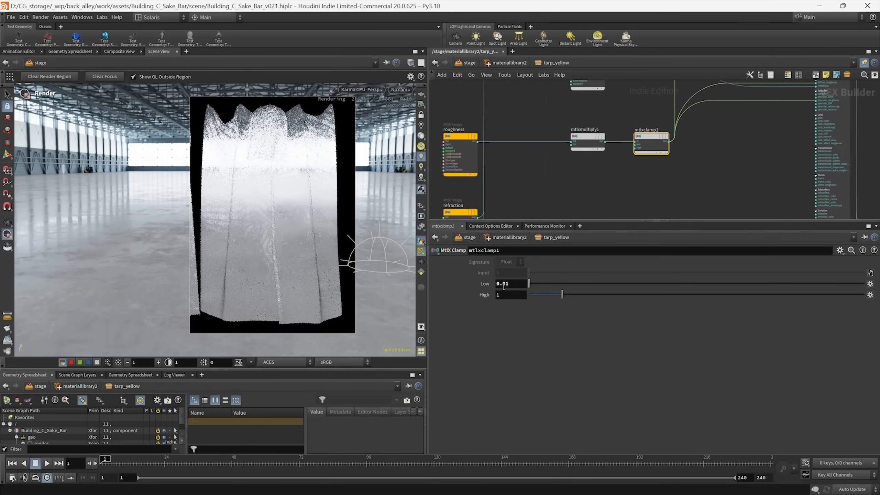
pyautogui.moveTo(635, 187); pyautogui.dragTo(607, 191, button='middle')
pyautogui.scroll(-4, 658, 167)
pyautogui.moveTo(658, 167)
pyautogui.mouseDown(button='middle')
pyautogui.moveTo(616, 183)
pyautogui.moveTo(623, 196)
pyautogui.moveTo(654, 178)
pyautogui.mouseUp(button='middle')
pyautogui.scroll(3, 654, 179)
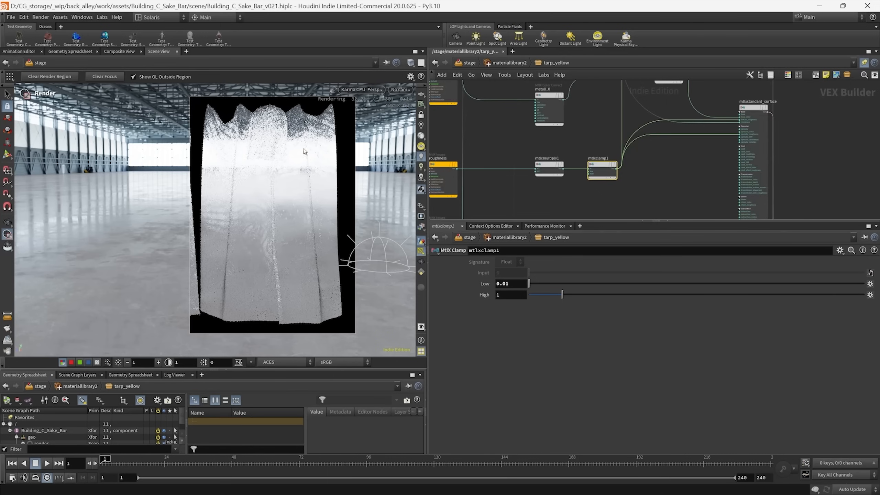
# - Check the combinedglossyreflection output, and view the C beauty output with the display brightness lowered to 0.5
pyautogui.click(419, 227)
pyautogui.click(435, 292)
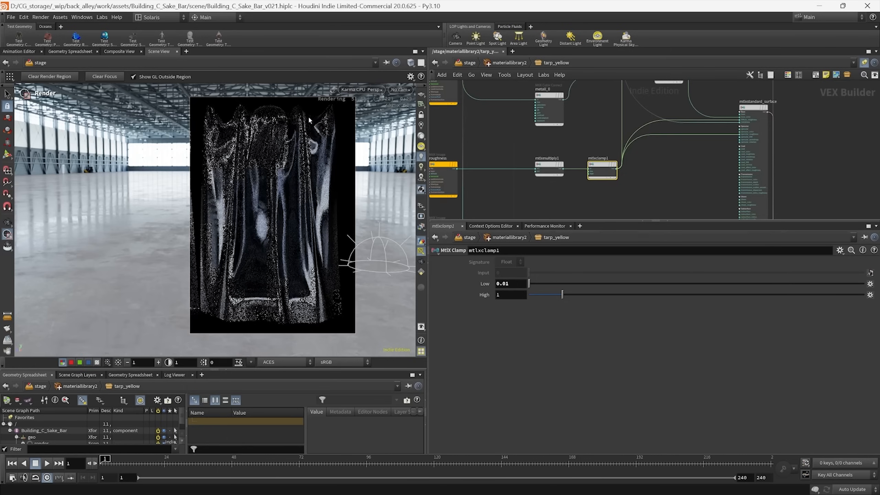
pyautogui.moveTo(615, 197)
pyautogui.mouseDown(button='middle')
pyautogui.moveTo(614, 189)
pyautogui.moveTo(616, 196)
pyautogui.mouseUp(button='middle')
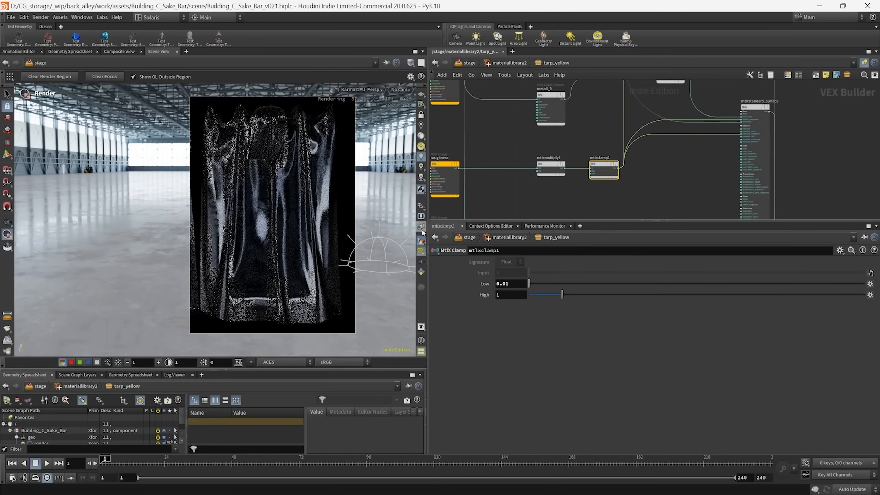
pyautogui.click(422, 229)
pyautogui.click(434, 245)
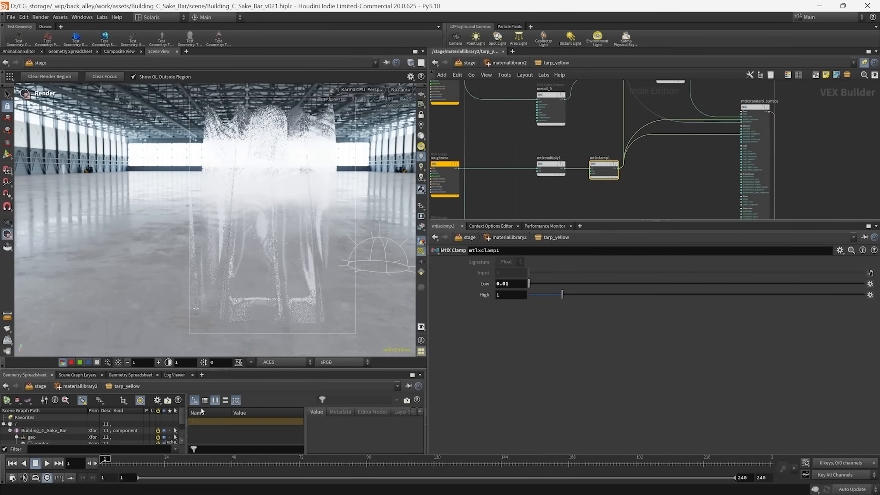
pyautogui.click(127, 362)
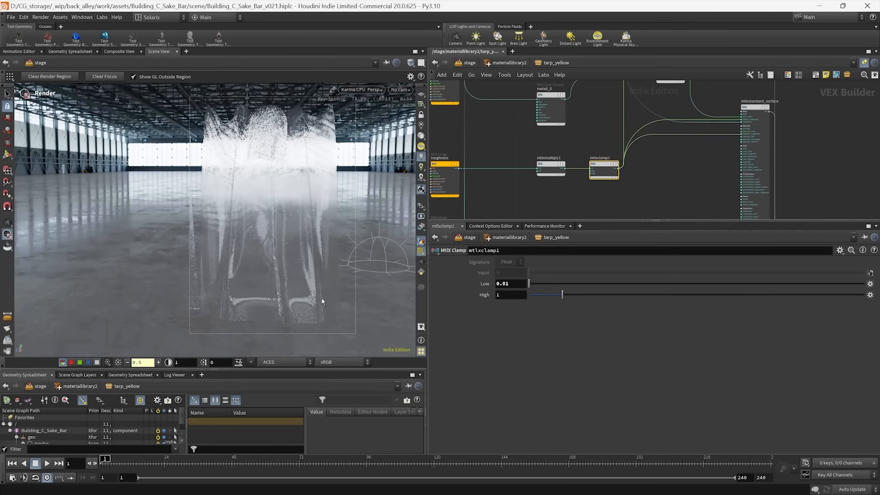
# - Restore the display brightness to 1 and check the __basecolor and __opacity render outputs
pyautogui.click(118, 363)
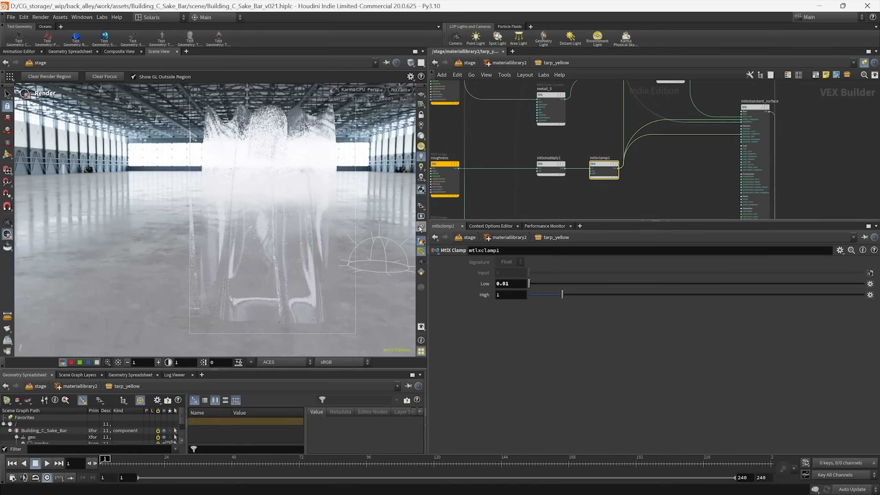
pyautogui.moveTo(693, 169); pyautogui.dragTo(632, 132, button='middle')
pyautogui.scroll(-3, 657, 138)
pyautogui.click(421, 228)
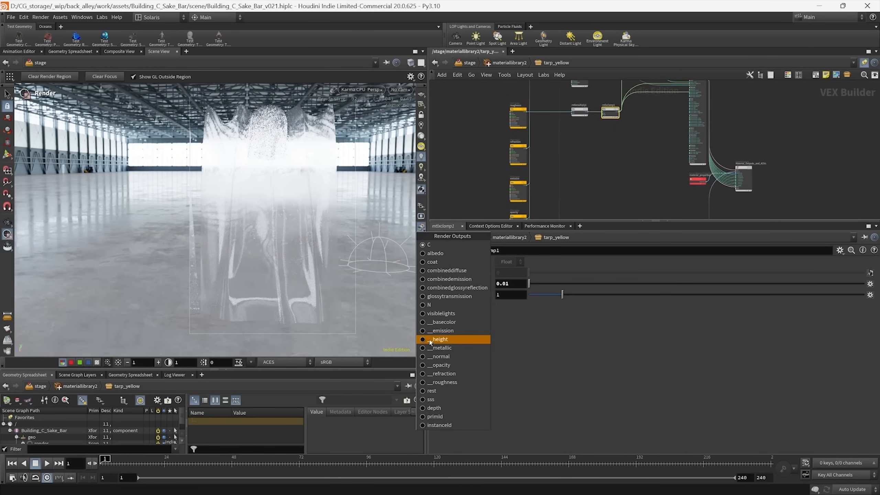
pyautogui.click(446, 322)
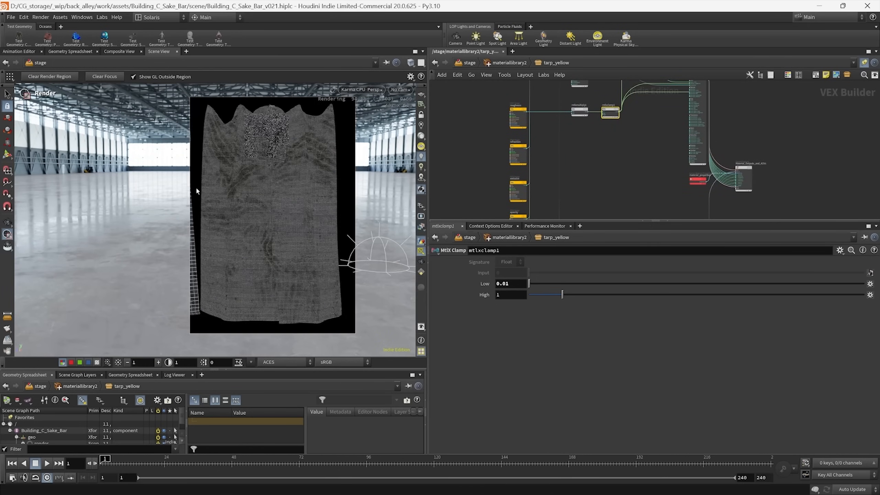
pyautogui.click(421, 226)
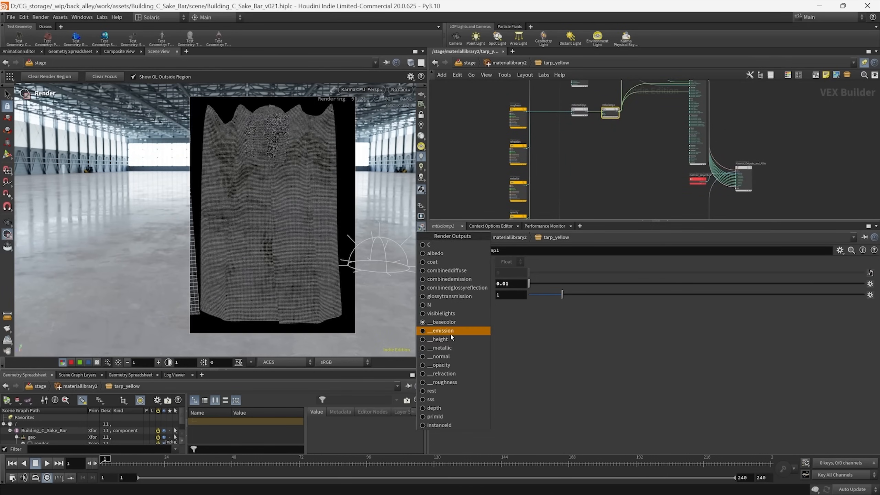
pyautogui.click(448, 366)
# - Examine the Transmission inputs of the mtlxstandard_surface node against the texture nodes in the tarp_yellow network
pyautogui.moveTo(586, 160); pyautogui.dragTo(566, 148, button='middle')
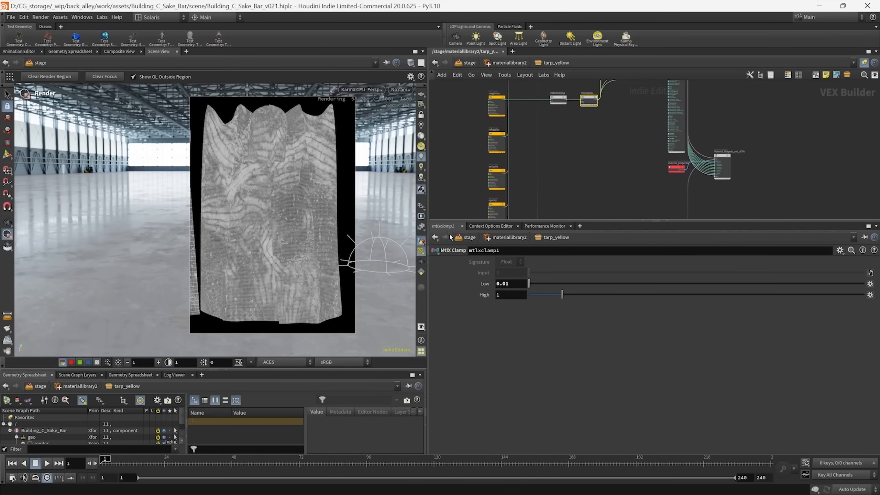
pyautogui.moveTo(605, 169); pyautogui.dragTo(621, 191, button='middle')
pyautogui.scroll(4, 612, 151)
pyautogui.moveTo(611, 152); pyautogui.dragTo(592, 167, button='middle')
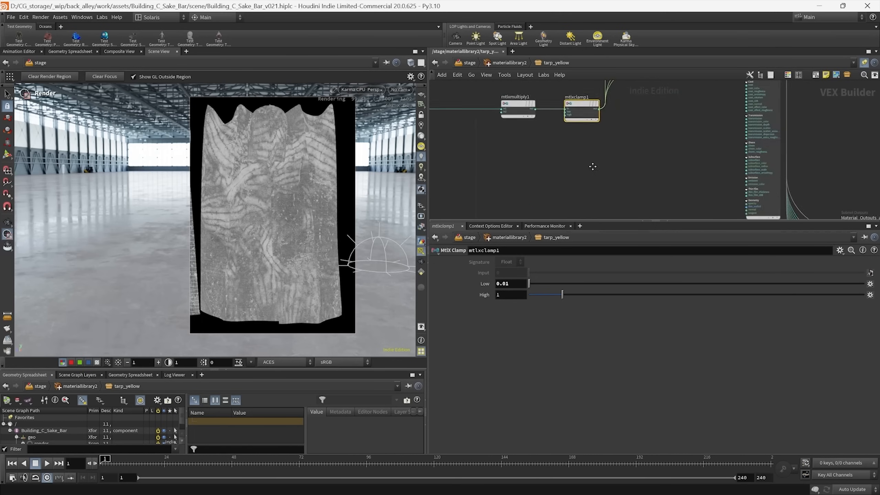
pyautogui.scroll(-4, 593, 167)
pyautogui.moveTo(692, 124); pyautogui.dragTo(557, 169, button='middle')
pyautogui.scroll(5, 592, 162)
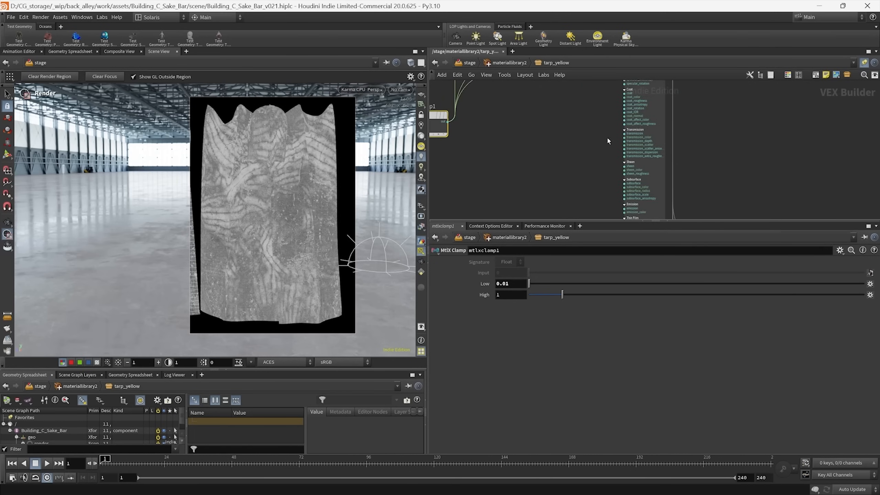
pyautogui.scroll(4, 609, 140)
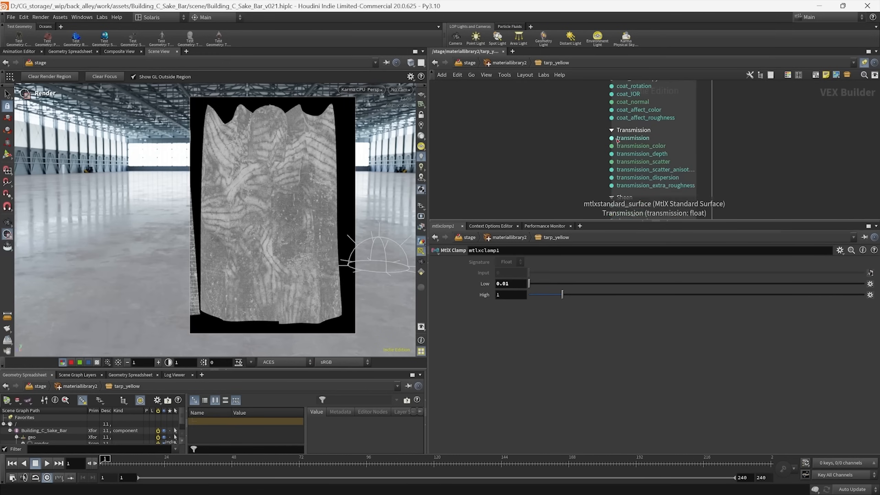
pyautogui.scroll(-3, 579, 149)
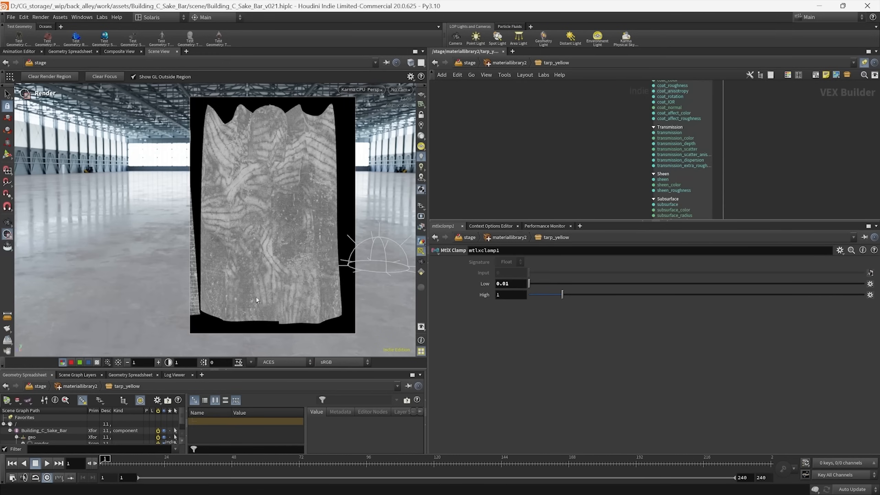
pyautogui.scroll(-5, 641, 130)
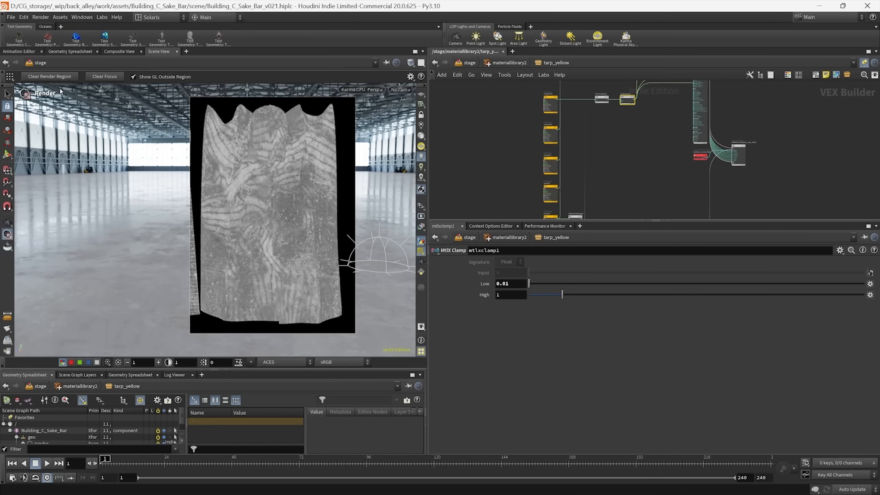
# - Clear the render region, reframe the view on the neighbouring tarp, and draw a new render region around it
pyautogui.click(48, 77)
pyautogui.press('Escape')
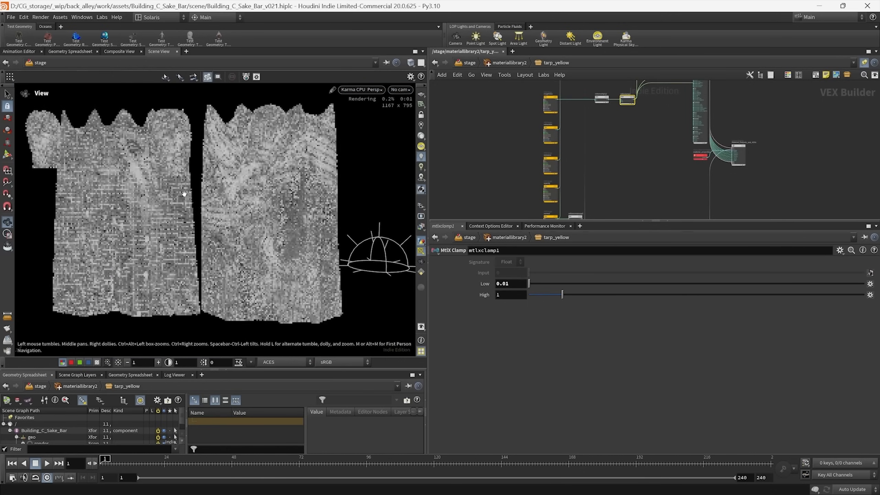
pyautogui.moveTo(187, 197); pyautogui.dragTo(316, 209, button='middle')
pyautogui.moveTo(264, 203); pyautogui.dragTo(240, 194)
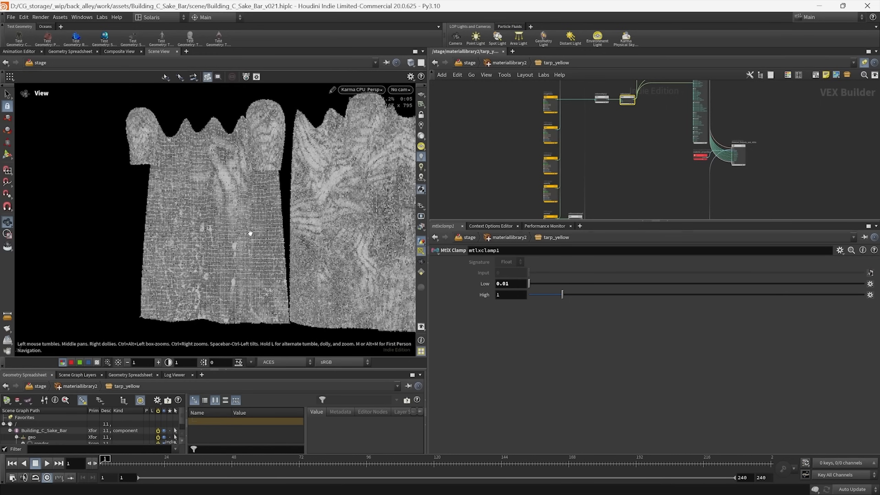
pyautogui.click(7, 234)
pyautogui.moveTo(111, 98); pyautogui.dragTo(295, 330)
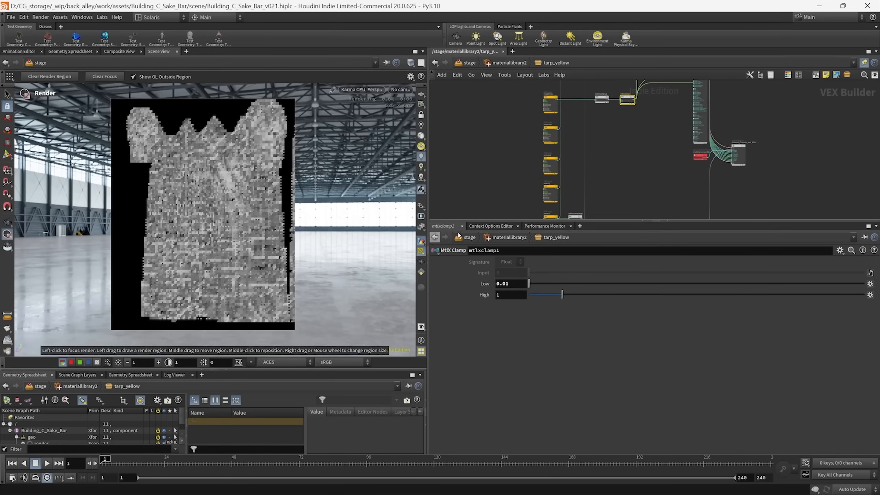
# - Leave the tarp_yellow network and open the tarp_yellow_ready material in materiallibrary2
pyautogui.moveTo(522, 154); pyautogui.dragTo(498, 118, button='middle')
pyautogui.scroll(3, 568, 149)
pyautogui.moveTo(617, 151); pyautogui.dragTo(589, 176, button='middle')
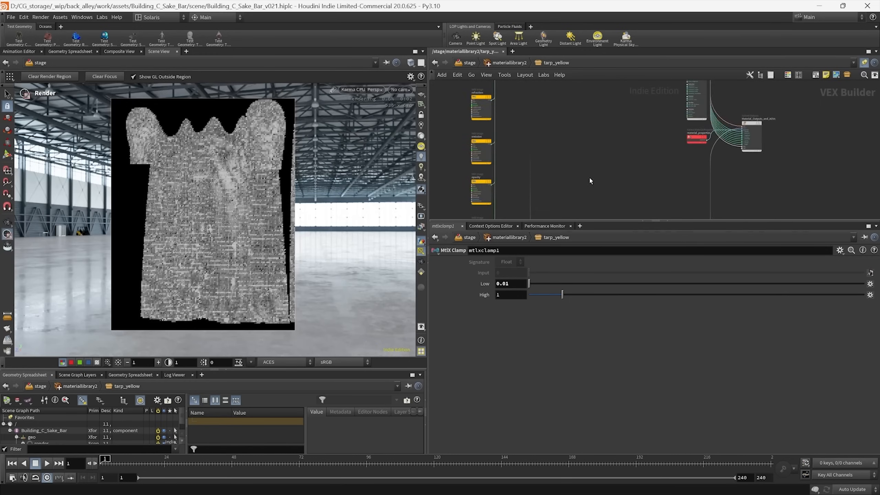
pyautogui.click(513, 63)
pyautogui.doubleClick(557, 136)
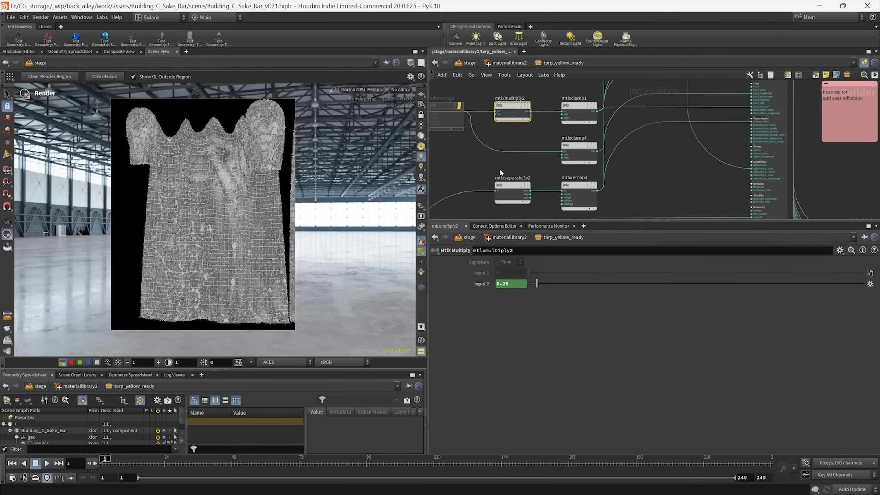
# - Find the mtlxseparate3v2 and mtlxremap4 nodes in the tarp_yellow_ready network and copy both
pyautogui.scroll(-2, 573, 150)
pyautogui.moveTo(574, 150); pyautogui.dragTo(552, 92, button='middle')
pyautogui.scroll(4, 544, 171)
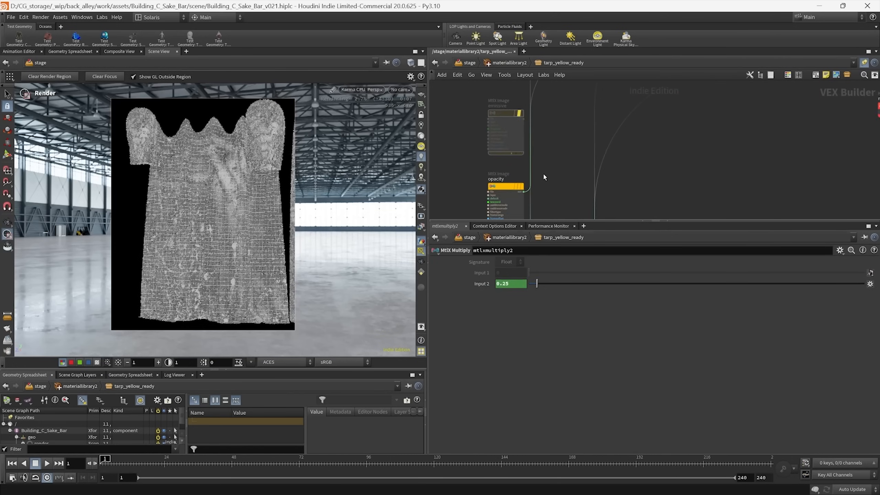
pyautogui.scroll(-2, 543, 195)
pyautogui.moveTo(582, 136); pyautogui.dragTo(549, 186, button='middle')
pyautogui.scroll(5, 596, 139)
pyautogui.click(624, 142)
pyautogui.moveTo(710, 138); pyautogui.dragTo(679, 151, button='middle')
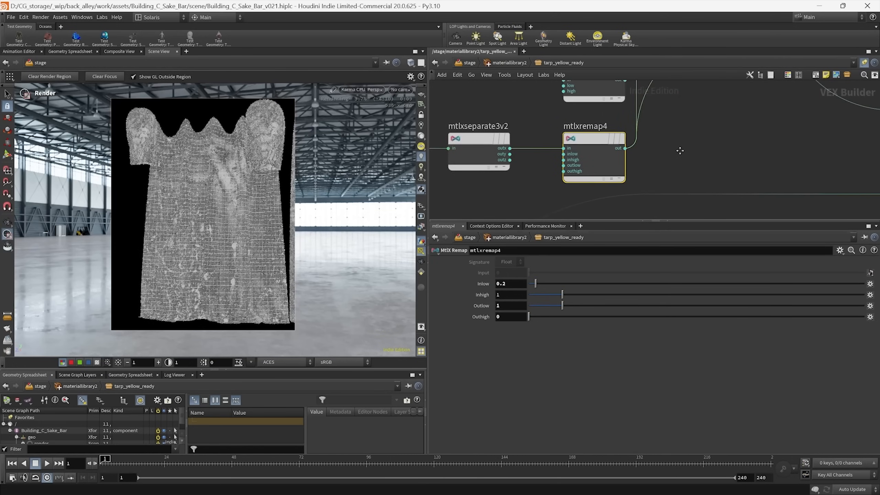
pyautogui.moveTo(683, 126); pyautogui.dragTo(480, 184)
pyautogui.hotkey('ctrl', 'c')
pyautogui.click(551, 101)
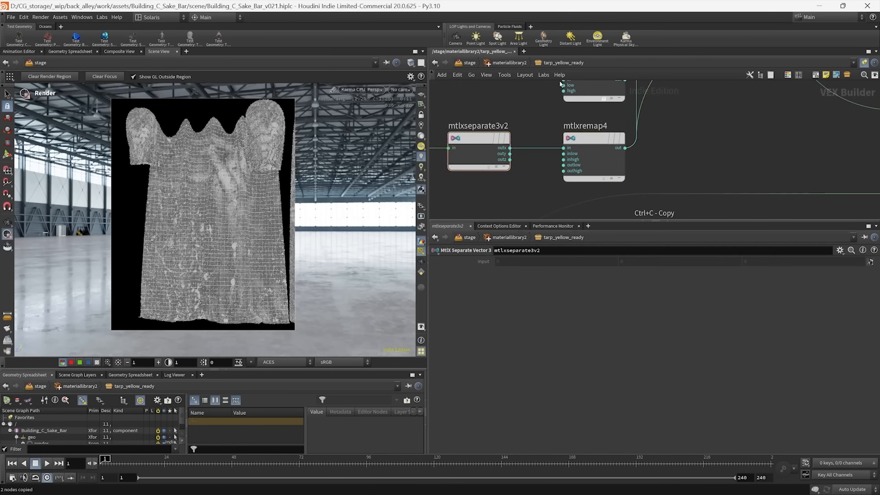
# - Go back into the tarp_yellow network, enlarge the network editor, and paste the two copied nodes
pyautogui.press('u')
pyautogui.doubleClick(638, 118)
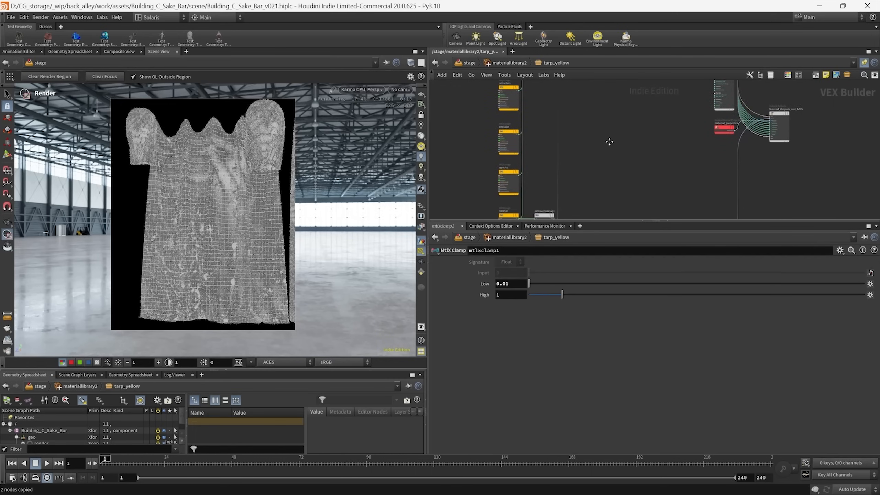
pyautogui.moveTo(525, 220); pyautogui.dragTo(522, 276)
pyautogui.moveTo(595, 202); pyautogui.dragTo(595, 220, button='middle')
pyautogui.moveTo(573, 170); pyautogui.dragTo(553, 143, button='middle')
pyautogui.scroll(3, 558, 190)
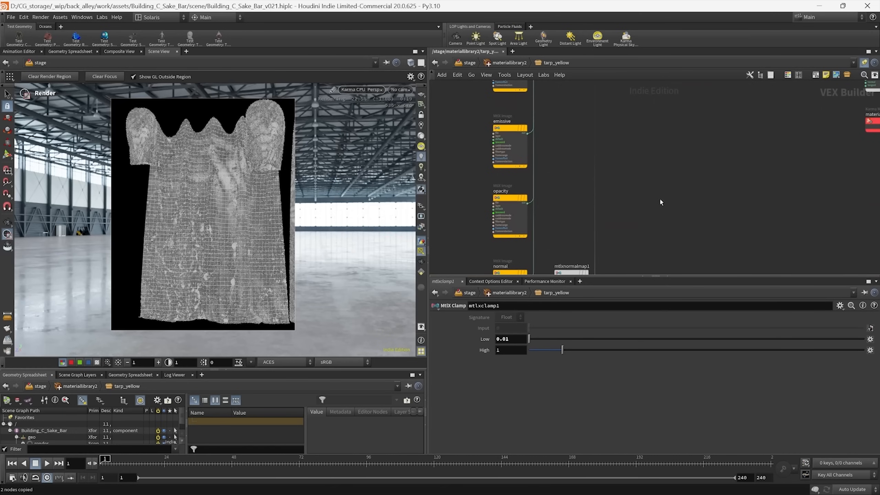
pyautogui.hotkey('ctrl', 'v')
# - Place the pasted nodes beside the opacity texture and wire its output into mtlxseparate3v2
pyautogui.scroll(2, 609, 242)
pyautogui.moveTo(619, 245); pyautogui.dragTo(766, 157)
pyautogui.moveTo(623, 160); pyautogui.dragTo(622, 177)
pyautogui.moveTo(645, 140); pyautogui.dragTo(655, 153, button='middle')
pyautogui.moveTo(550, 240); pyautogui.dragTo(498, 199)
pyautogui.moveTo(558, 226); pyautogui.dragTo(523, 220, button='middle')
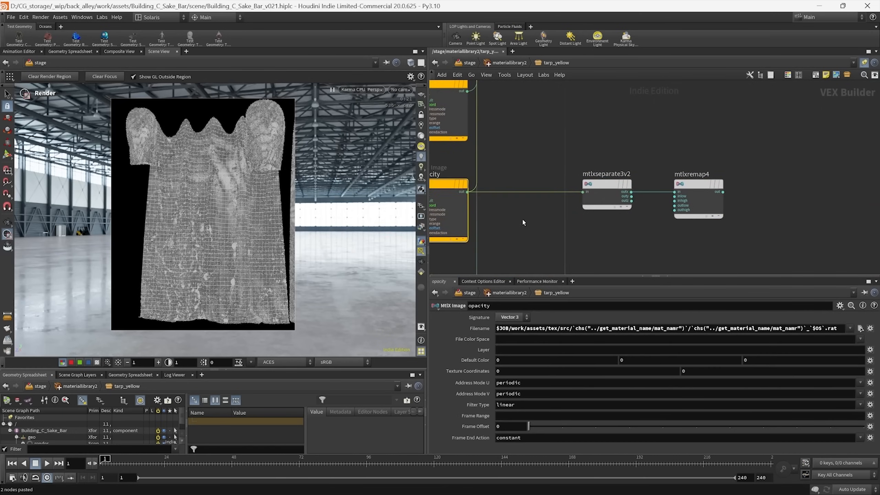
# - Examine mtlxseparate3v2 and the Inlow, Inhigh, Outlow and Outhigh values of mtlxremap4
pyautogui.moveTo(585, 230); pyautogui.dragTo(540, 227, button='middle')
pyautogui.moveTo(593, 221); pyautogui.dragTo(569, 186)
pyautogui.moveTo(605, 227); pyautogui.dragTo(532, 246, button='middle')
pyautogui.scroll(2, 543, 229)
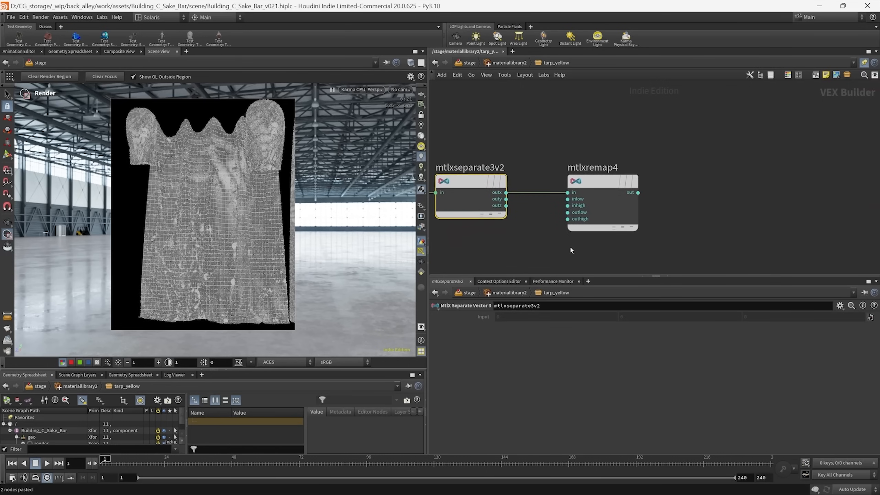
pyautogui.moveTo(571, 247); pyautogui.dragTo(589, 208)
pyautogui.scroll(-6, 575, 246)
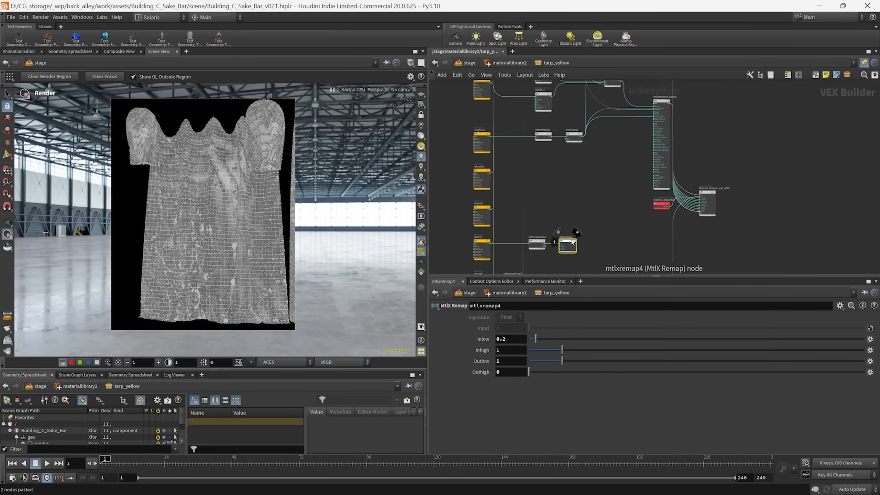
pyautogui.moveTo(573, 242); pyautogui.dragTo(536, 246)
pyautogui.moveTo(506, 492)
pyautogui.scroll(2, 555, 236)
pyautogui.scroll(3, 624, 257)
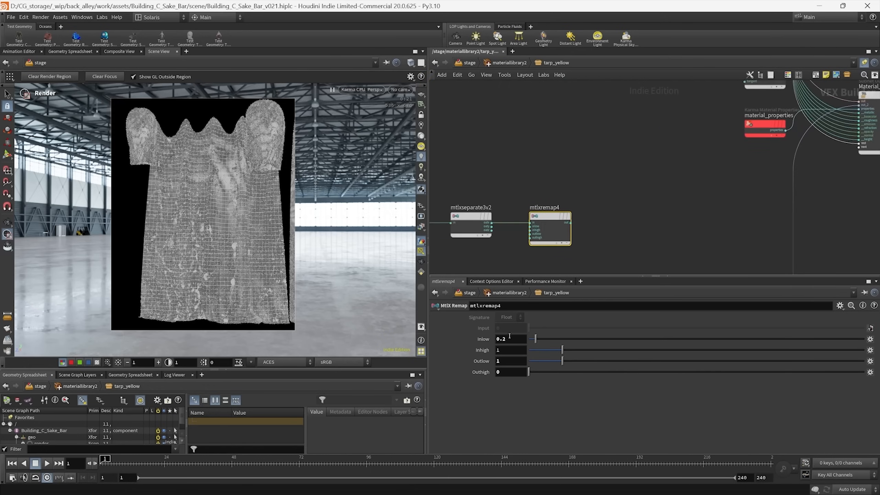
pyautogui.moveTo(624, 221); pyautogui.dragTo(638, 210, button='middle')
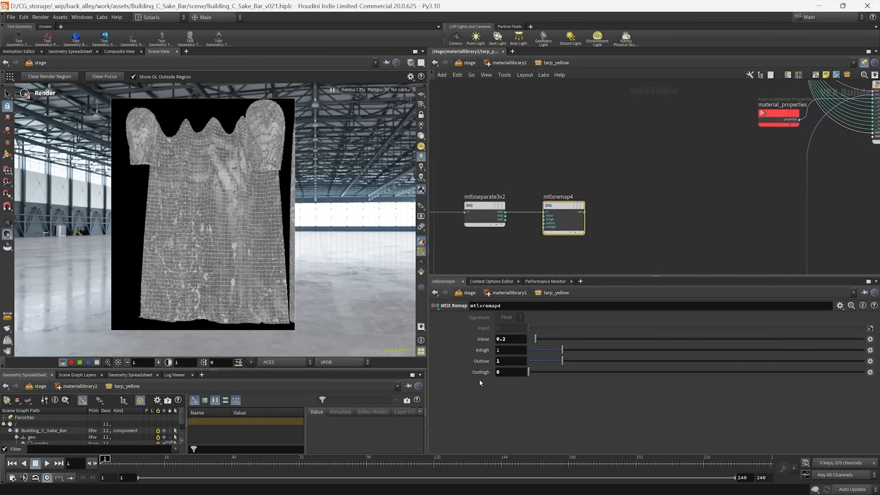
pyautogui.moveTo(604, 201)
pyautogui.mouseDown(button='middle')
pyautogui.moveTo(595, 200)
pyautogui.moveTo(604, 210)
pyautogui.mouseUp(button='middle')
# - Wire the output of mtlxremap4 into the __refraction Karma AOV node
pyautogui.scroll(-5, 597, 199)
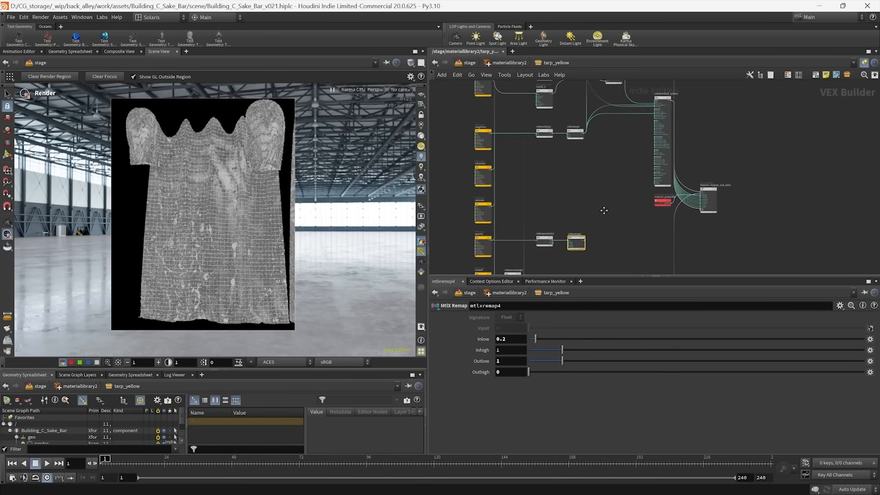
pyautogui.scroll(3, 594, 250)
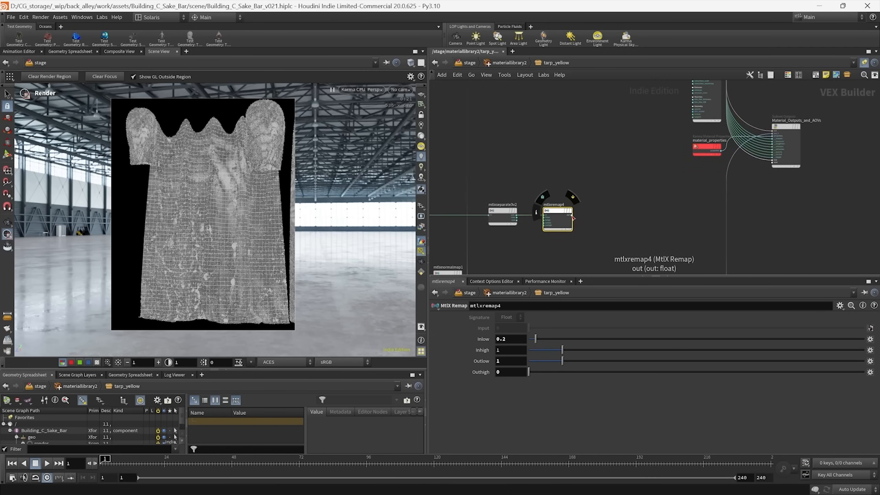
pyautogui.scroll(-4, 587, 202)
pyautogui.moveTo(589, 202); pyautogui.dragTo(570, 274, button='middle')
pyautogui.scroll(5, 580, 180)
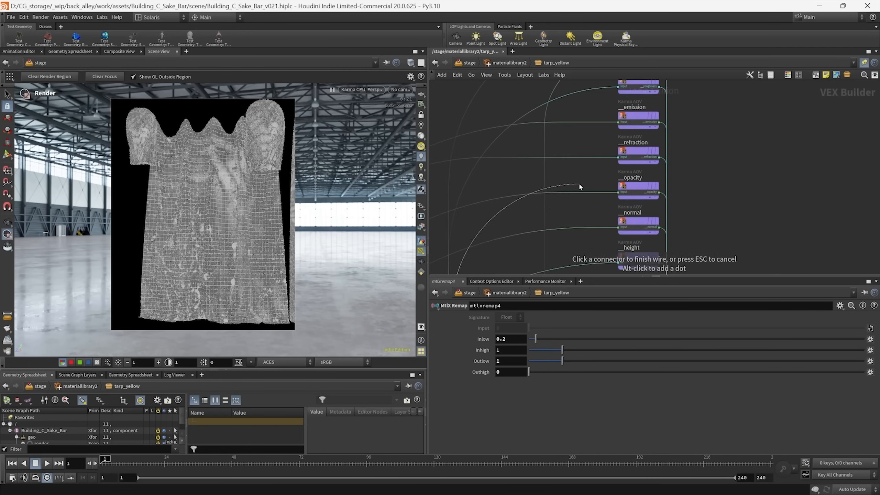
pyautogui.moveTo(579, 198); pyautogui.dragTo(558, 204, button='middle')
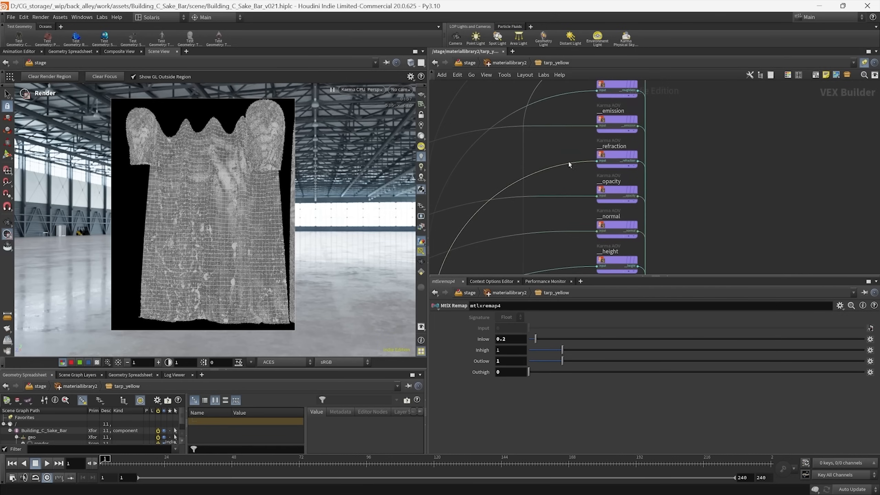
# - Wire the output of mtlxremap4 into the transmission input of mtlxstandard_surface
pyautogui.scroll(-5, 585, 121)
pyautogui.moveTo(557, 255); pyautogui.dragTo(525, 236, button='middle')
pyautogui.scroll(5, 563, 236)
pyautogui.click(536, 204)
pyautogui.scroll(-4, 580, 149)
pyautogui.scroll(3, 550, 159)
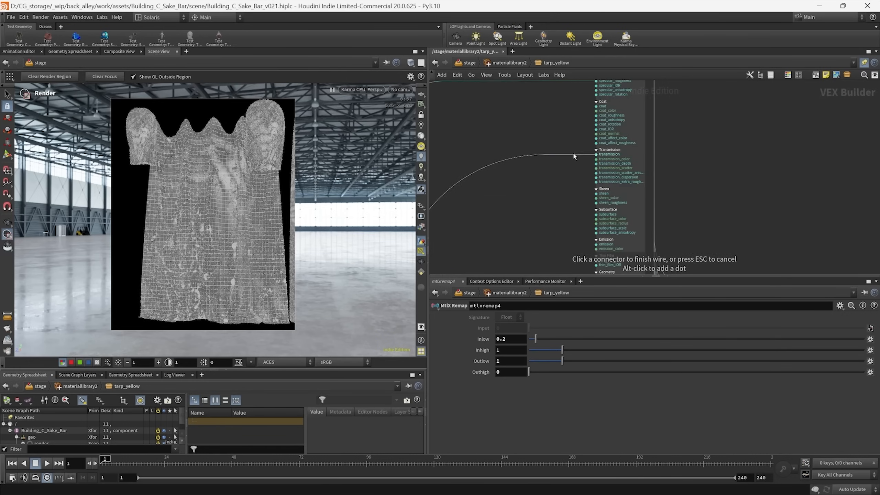
pyautogui.moveTo(572, 158); pyautogui.dragTo(652, 115, button='middle')
pyautogui.scroll(-4, 652, 118)
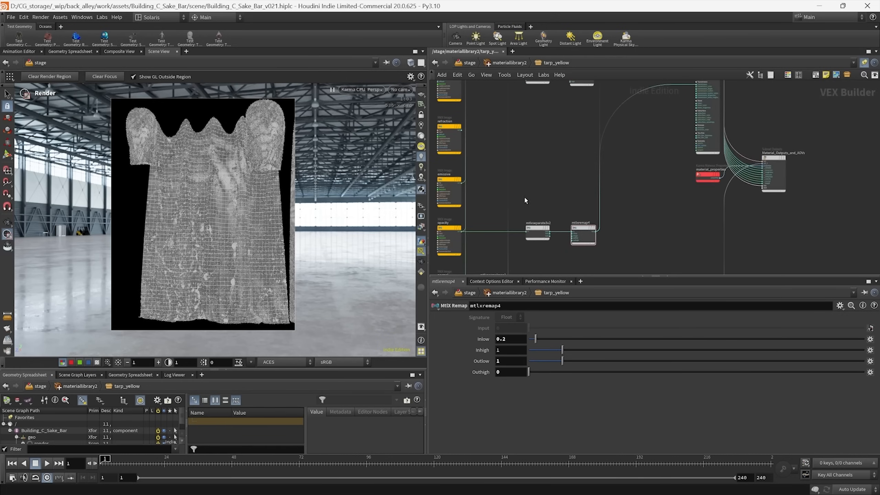
# - Resume the paused Karma viewport render and check the __refraction output on the tarp
pyautogui.click(360, 90)
pyautogui.click(358, 184)
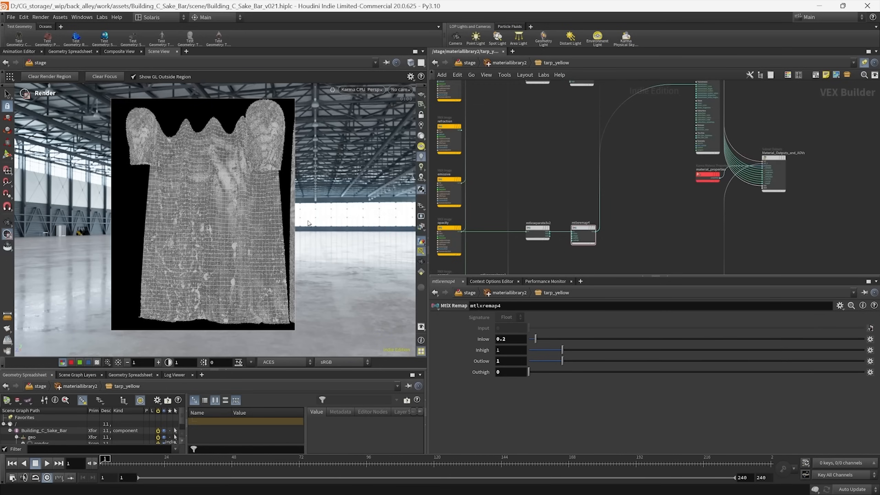
pyautogui.click(421, 226)
pyautogui.click(450, 383)
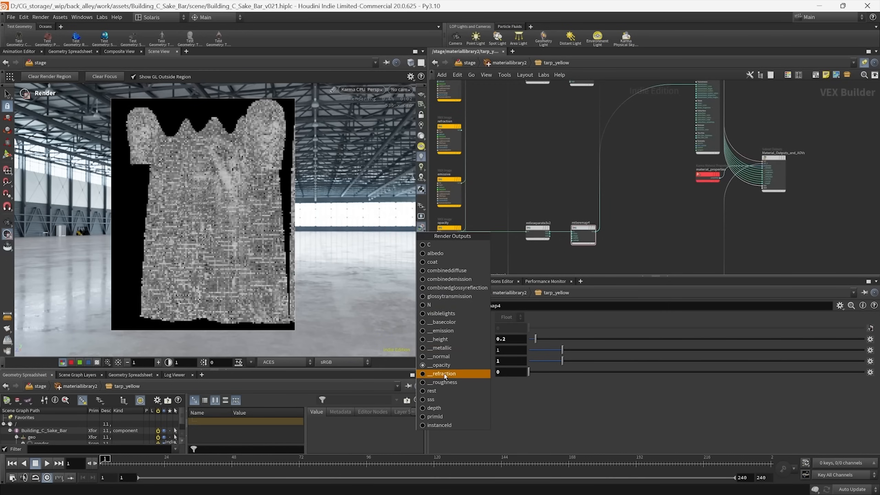
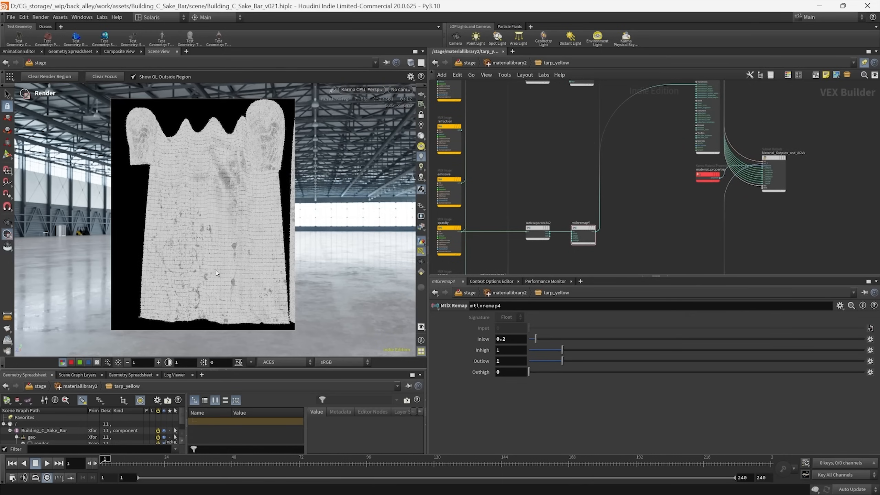
pyautogui.moveTo(644, 170); pyautogui.dragTo(627, 177, button='middle')
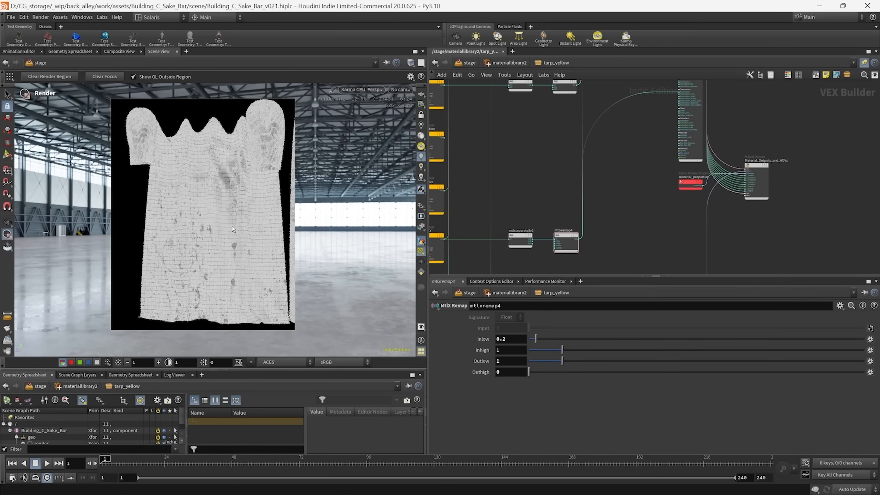
# - View the glossytransmission and combinedglossyreflection passes of the tarp, then return to the C beauty pass
pyautogui.click(436, 235)
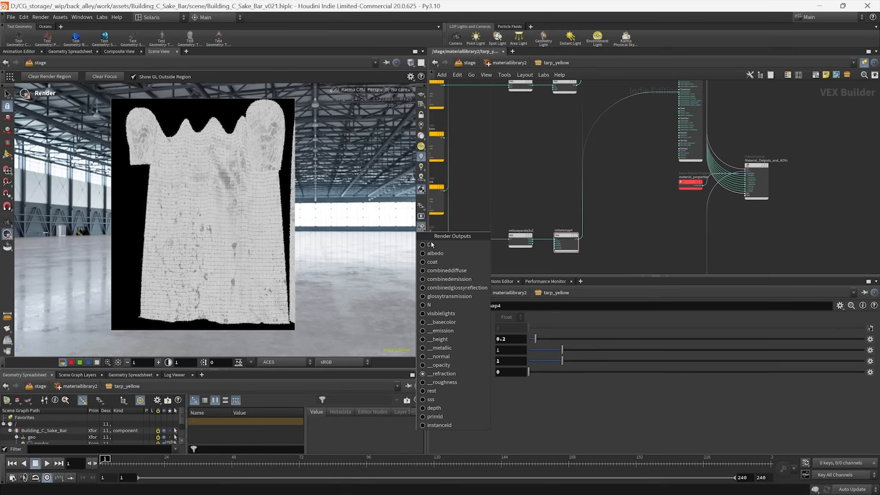
pyautogui.click(440, 298)
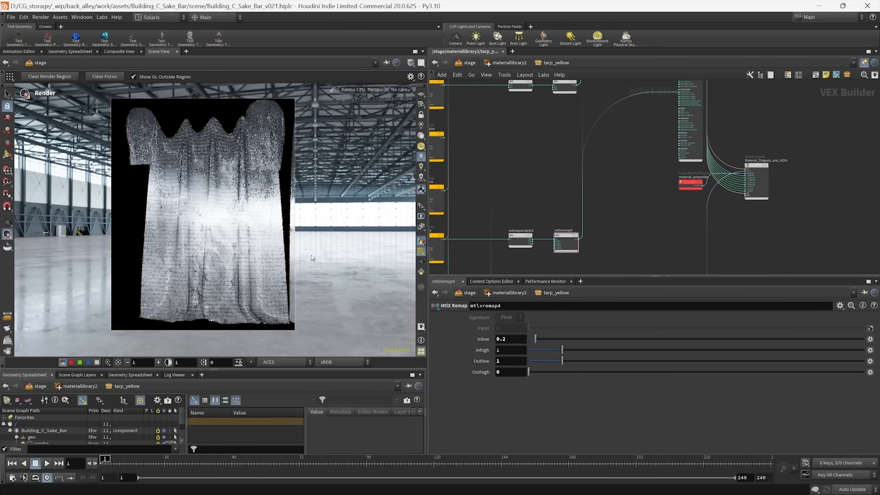
pyautogui.click(438, 236)
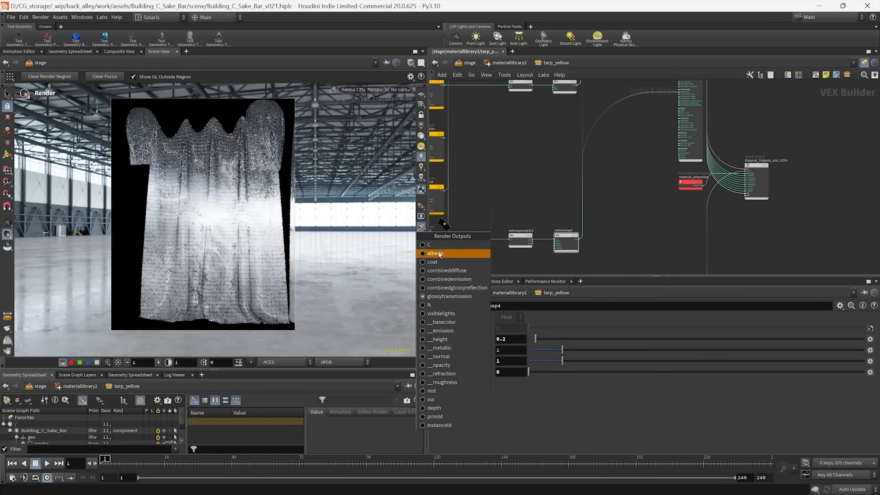
pyautogui.click(447, 287)
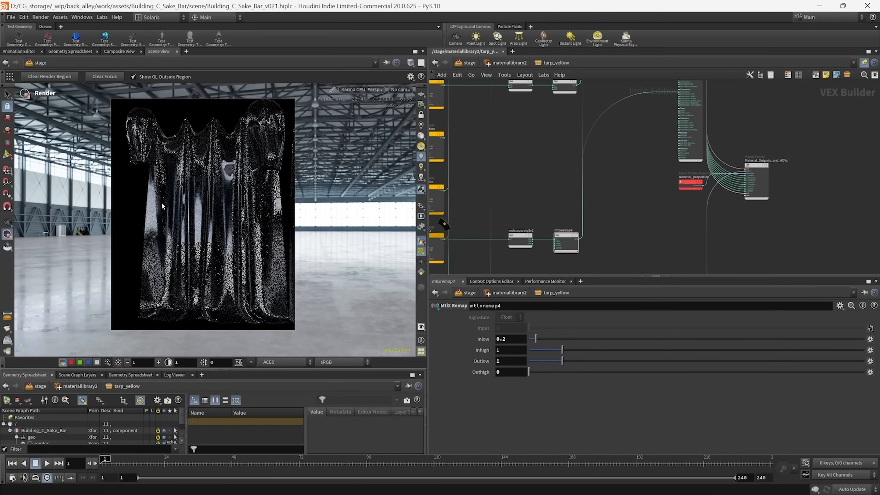
pyautogui.click(422, 228)
pyautogui.click(431, 239)
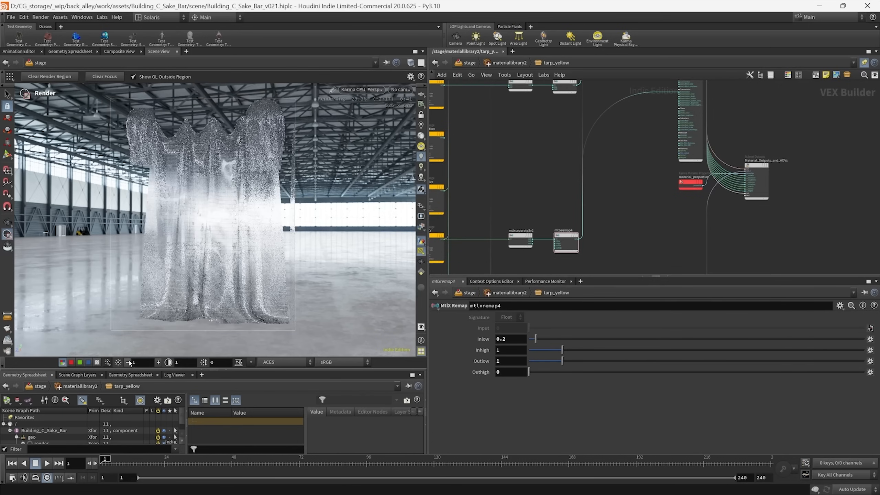
# - Lower the viewport image brightness to 0.5 and view the combinedglossyreflection pass
pyautogui.click(128, 363)
pyautogui.write('1')
pyautogui.press('Return')
pyautogui.click(127, 362)
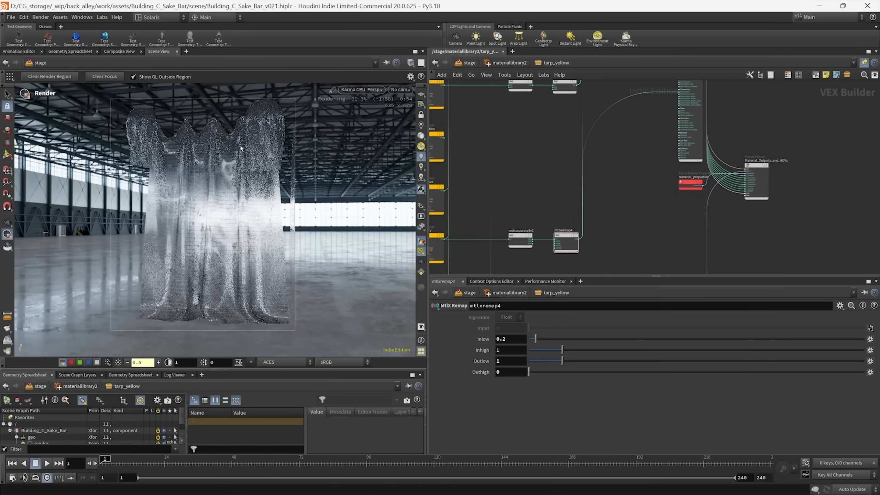
pyautogui.click(422, 227)
pyautogui.click(451, 288)
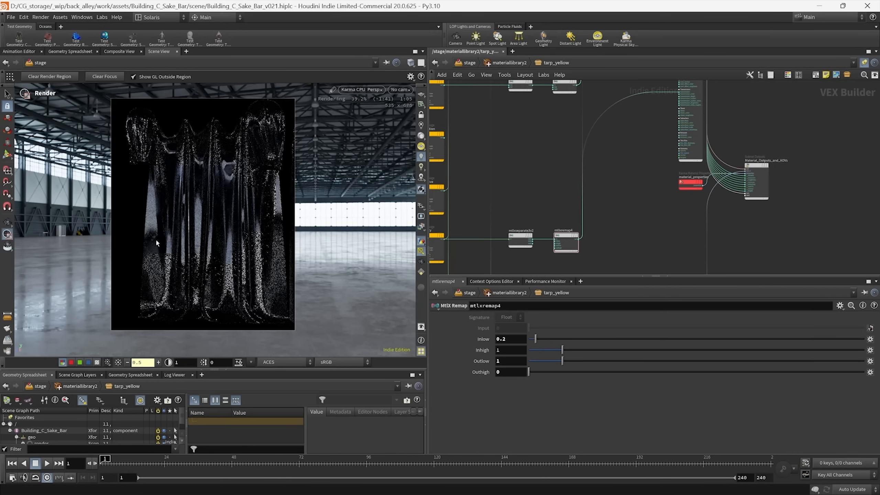
# - Select mtlxstandard_surface, collapse its Transmission parameters and expand its Coat parameters
pyautogui.moveTo(610, 181); pyautogui.dragTo(557, 251, button='middle')
pyautogui.scroll(-3, 580, 207)
pyautogui.scroll(4, 552, 199)
pyautogui.scroll(2, 557, 249)
pyautogui.click(801, 203)
pyautogui.moveTo(829, 201); pyautogui.dragTo(756, 201, button='middle')
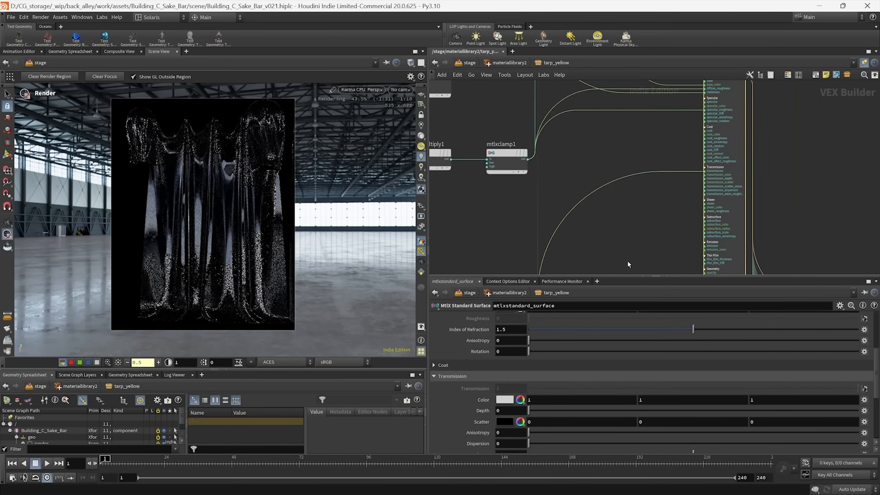
pyautogui.scroll(-1, 447, 393)
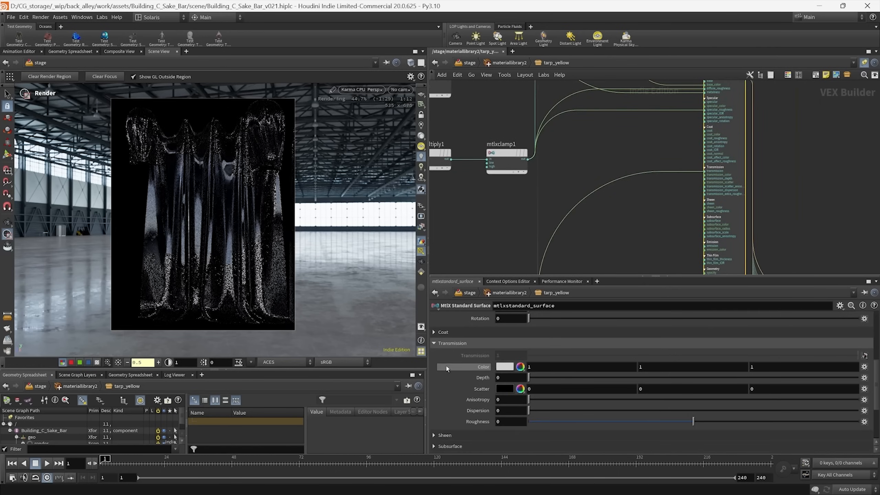
pyautogui.click(434, 344)
pyautogui.scroll(2, 463, 378)
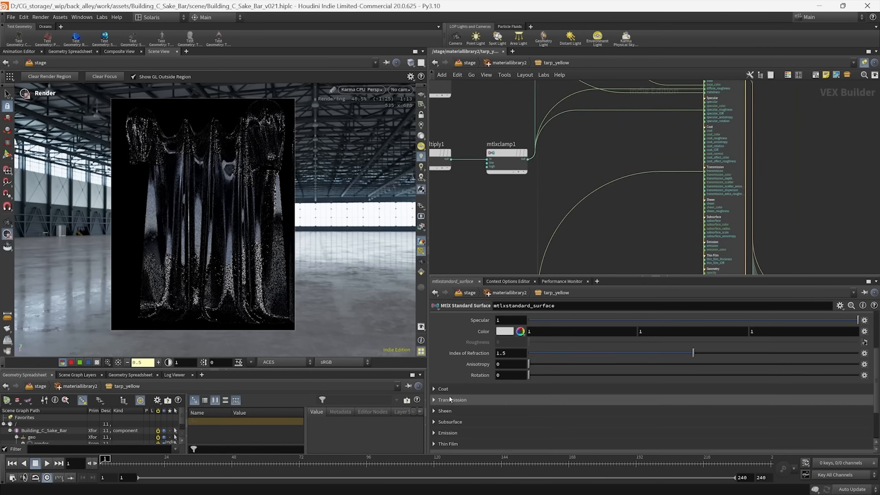
pyautogui.click(434, 389)
pyautogui.scroll(-1, 447, 391)
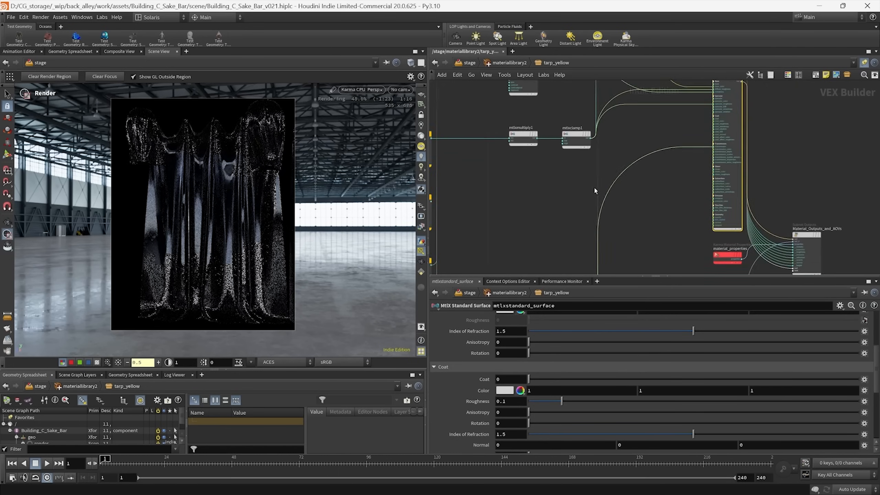
# - Pause the Karma viewport render and add a MtlX Clamp node below mtlxclamp1, fed by the roughness texture output
pyautogui.click(369, 90)
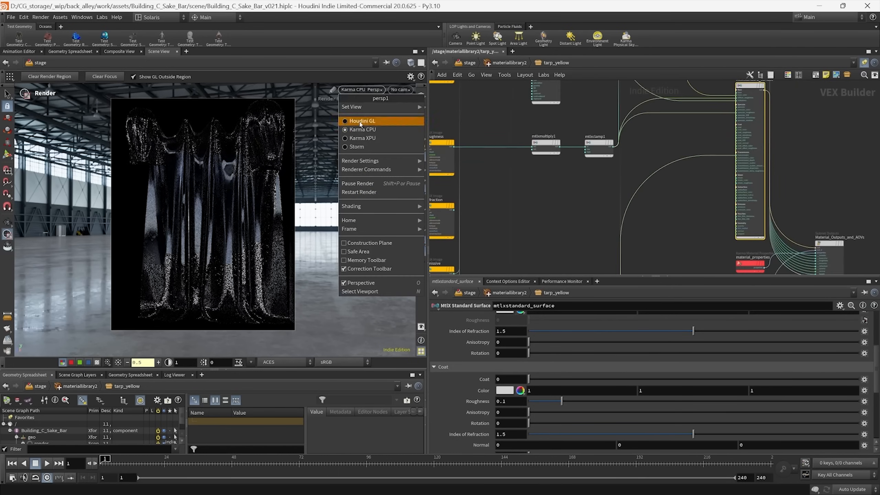
pyautogui.click(362, 186)
pyautogui.scroll(4, 568, 204)
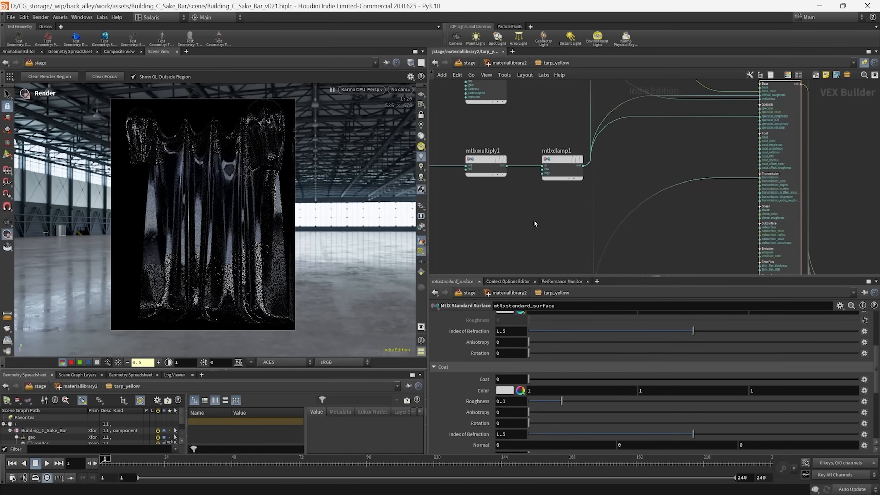
pyautogui.moveTo(532, 223); pyautogui.dragTo(565, 227, button='middle')
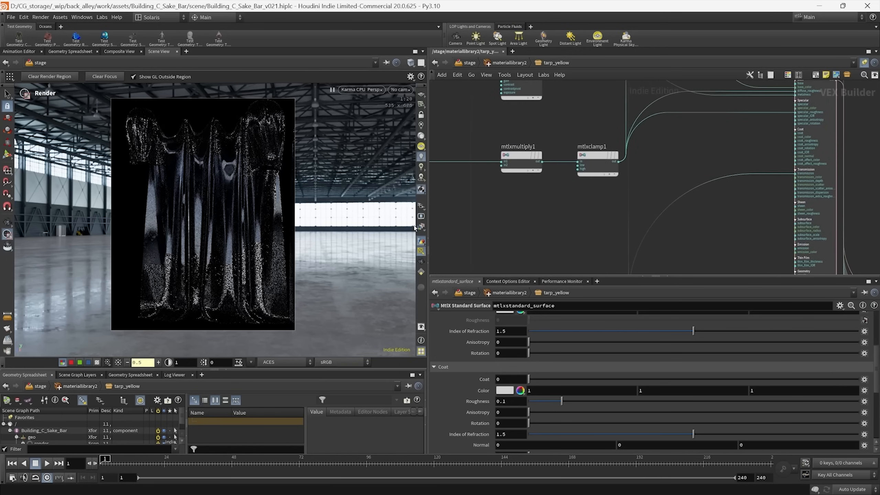
pyautogui.moveTo(551, 213); pyautogui.dragTo(598, 200, button='middle')
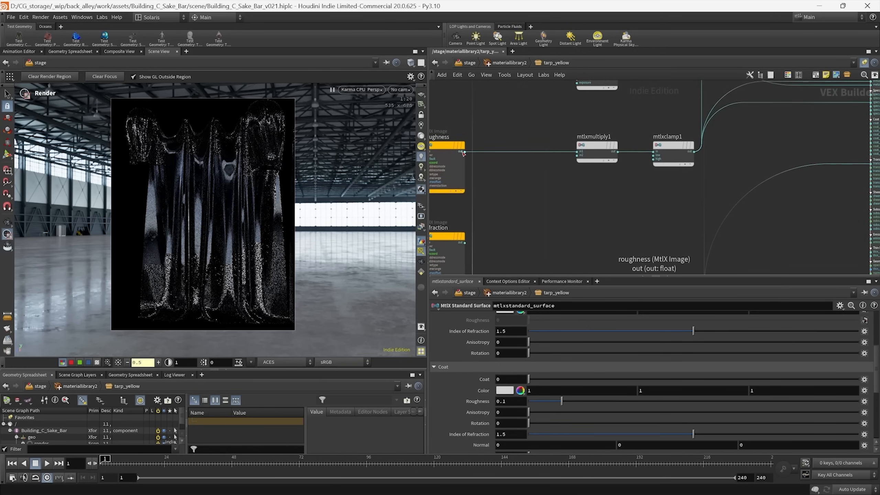
pyautogui.click(463, 152)
pyautogui.press('Tab')
pyautogui.write('mtlx')
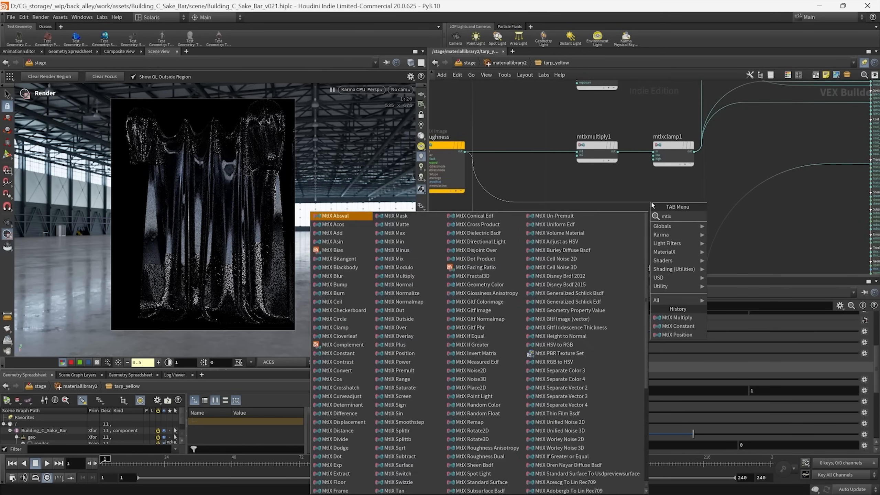
pyautogui.write(' clamp')
pyautogui.press('Return')
pyautogui.click(648, 208)
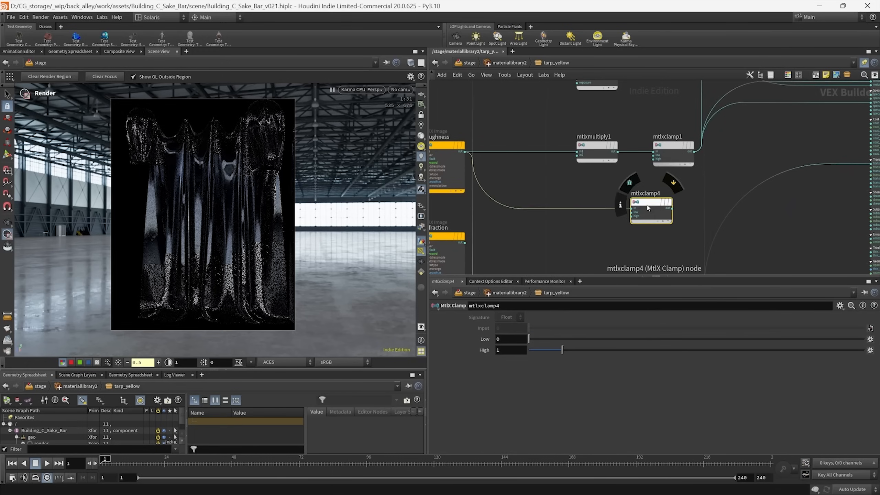
pyautogui.moveTo(647, 205); pyautogui.dragTo(669, 201)
# - Wire the output of the new MtlX Clamp node into the coat_roughness input of mtlxstandard_surface
pyautogui.click(669, 156)
pyautogui.moveTo(753, 171); pyautogui.dragTo(709, 178, button='middle')
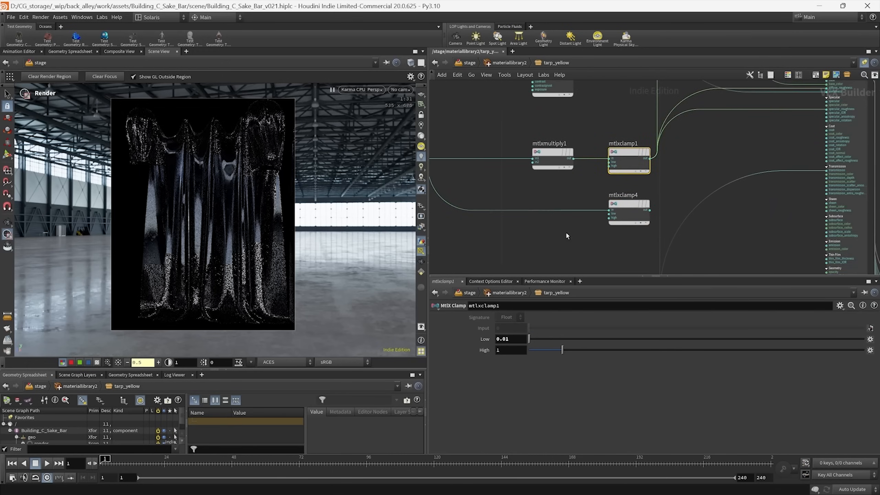
pyautogui.click(629, 208)
pyautogui.moveTo(454, 163); pyautogui.dragTo(512, 157, button='middle')
pyautogui.moveTo(744, 199); pyautogui.dragTo(570, 194, button='middle')
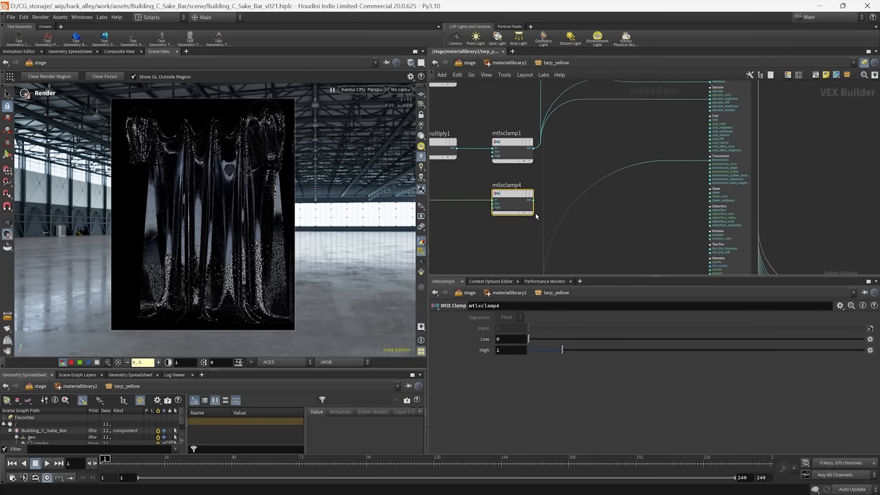
pyautogui.click(533, 201)
pyautogui.scroll(3, 676, 132)
pyautogui.moveTo(689, 128); pyautogui.dragTo(677, 134, button='middle')
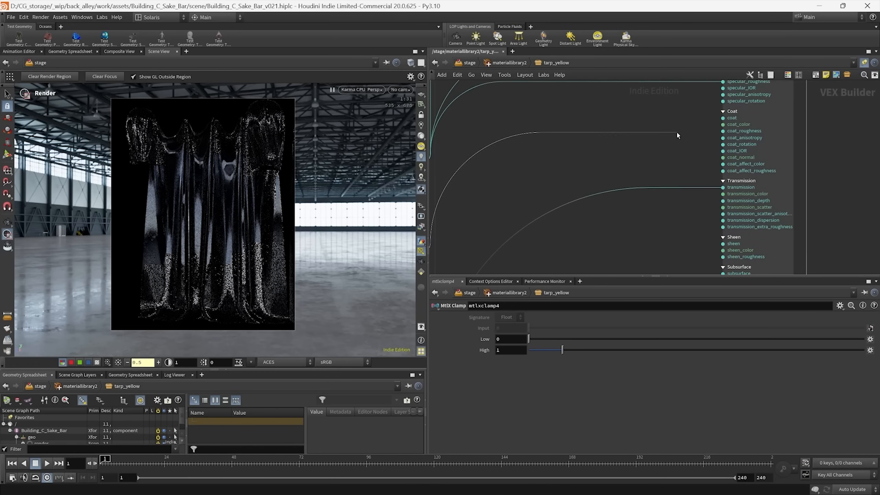
pyautogui.click(712, 132)
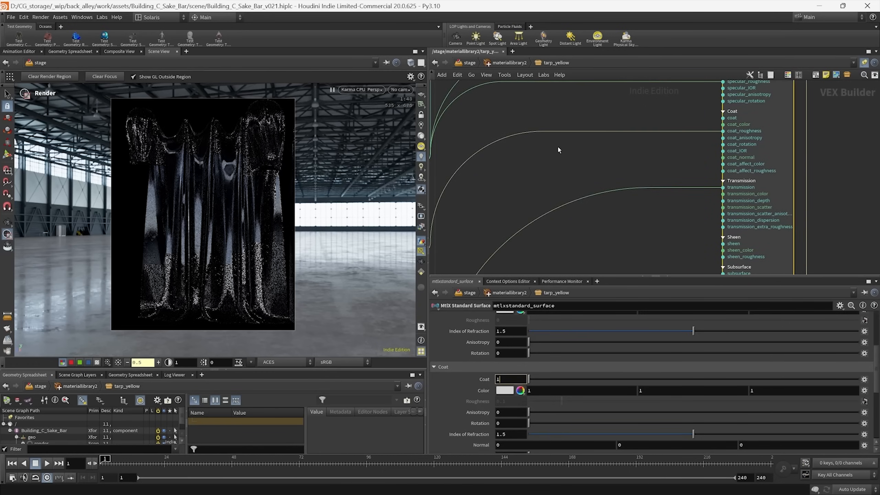
# - Set the Coat weight of mtlxstandard_surface to 1 and enlarge the parameter area
pyautogui.write('1')
pyautogui.press('Return')
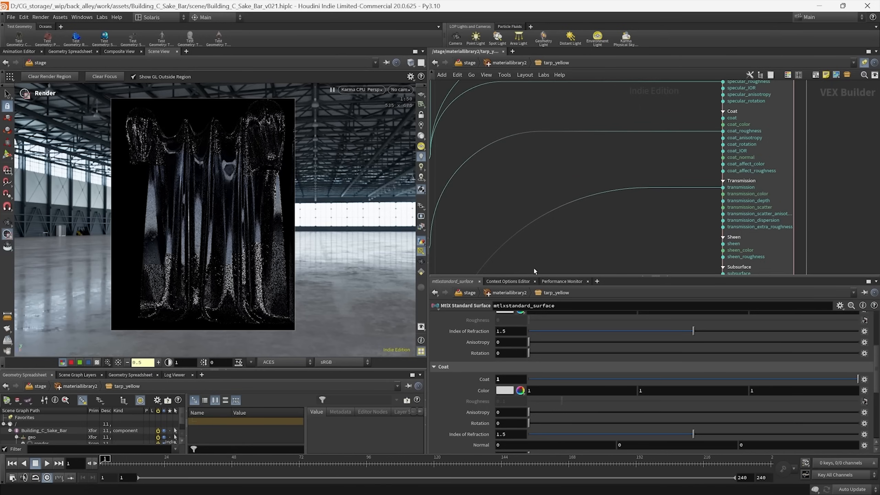
pyautogui.moveTo(534, 276); pyautogui.dragTo(536, 258)
pyautogui.scroll(-5, 635, 181)
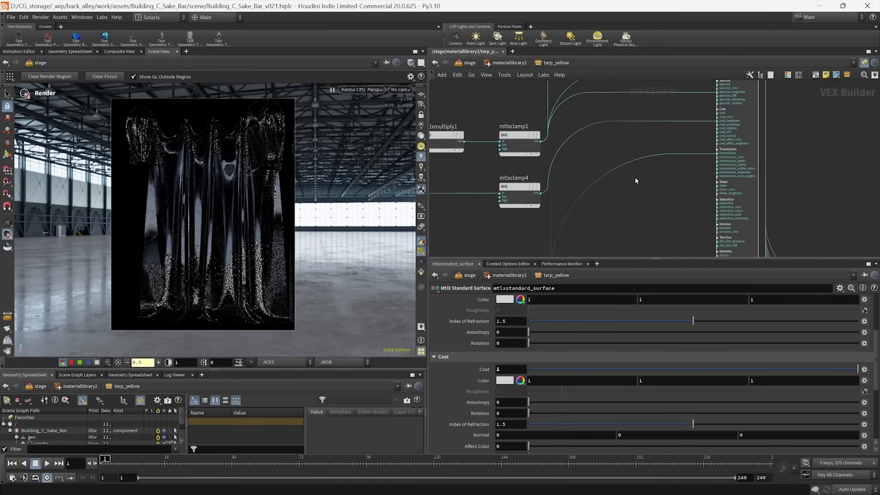
# - Resume the Karma viewport render and check the coat pass on the tarp
pyautogui.click(357, 89)
pyautogui.click(367, 192)
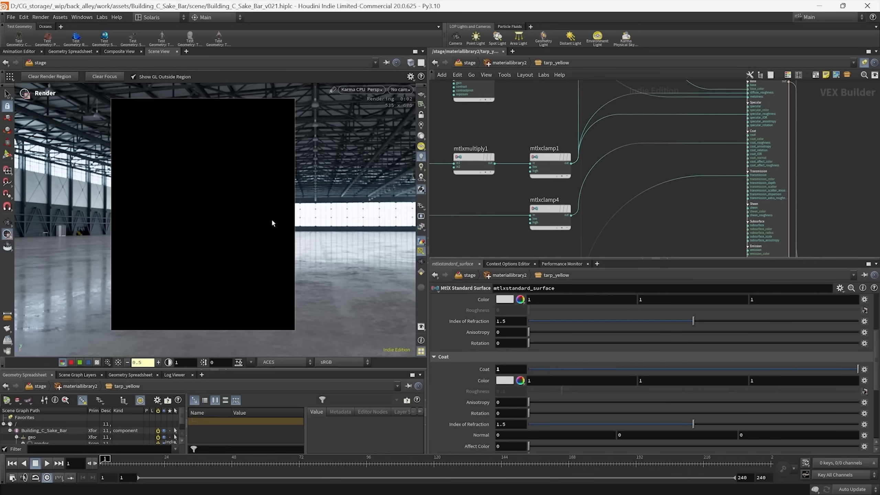
pyautogui.click(421, 227)
pyautogui.click(440, 245)
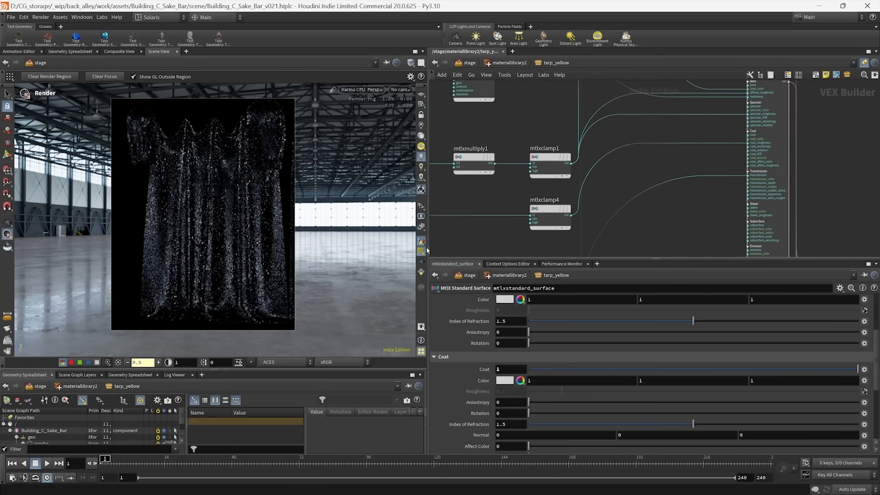
# - Show the C beauty pass and reset the viewport image brightness to 1
pyautogui.click(421, 227)
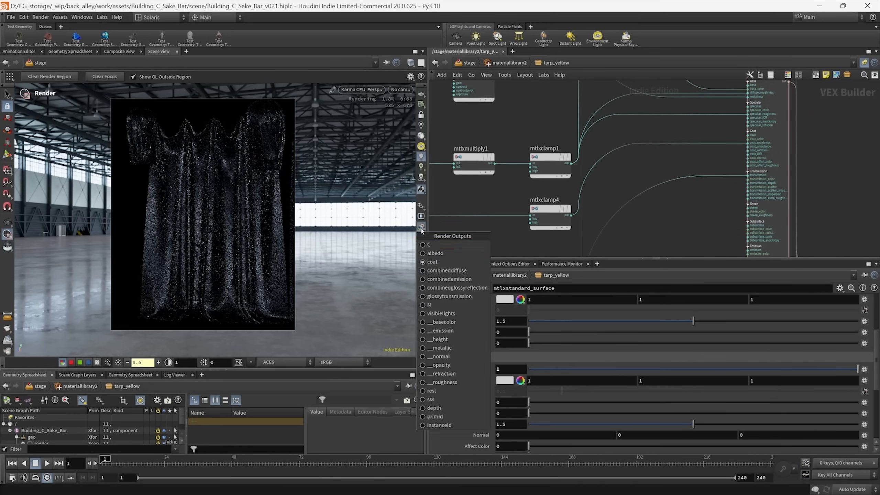
pyautogui.click(440, 245)
pyautogui.click(118, 362)
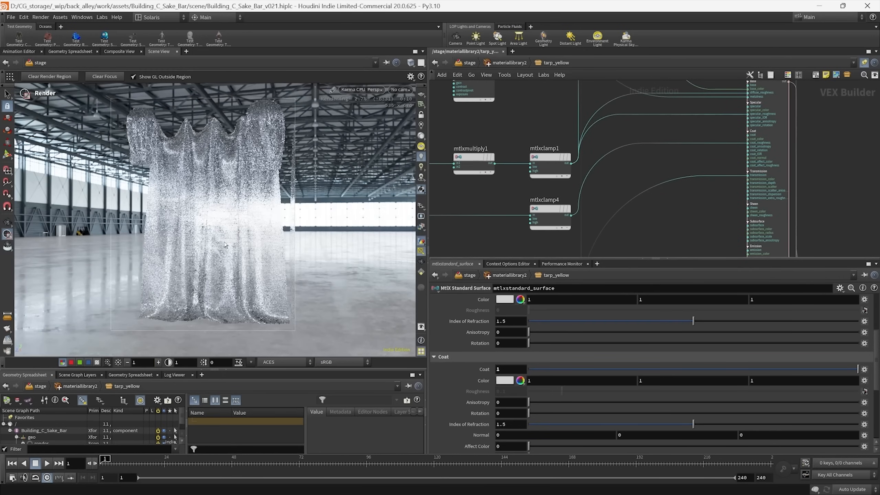
# - Compare the coat pass with the glossytransmission pass on the tarp
pyautogui.click(421, 227)
pyautogui.click(450, 289)
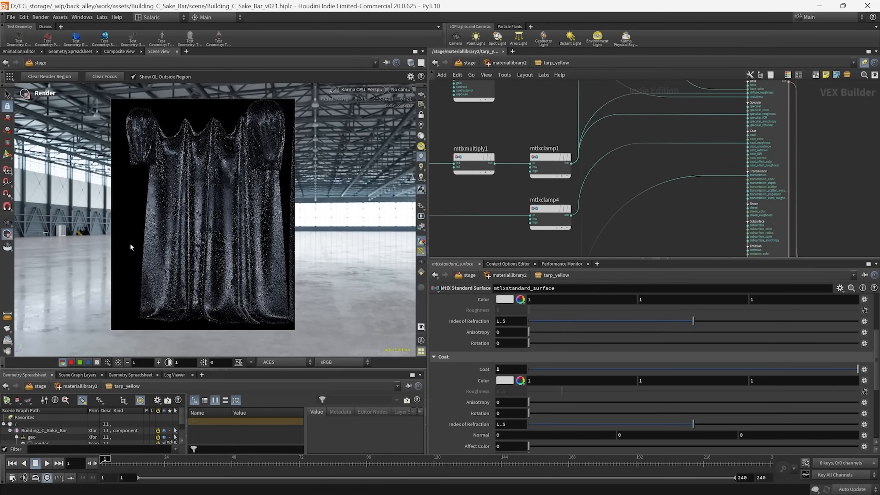
pyautogui.click(421, 227)
pyautogui.moveTo(613, 225)
pyautogui.mouseDown(button='middle')
pyautogui.moveTo(664, 183)
pyautogui.moveTo(648, 220)
pyautogui.moveTo(605, 222)
pyautogui.mouseUp(button='middle')
pyautogui.click(422, 227)
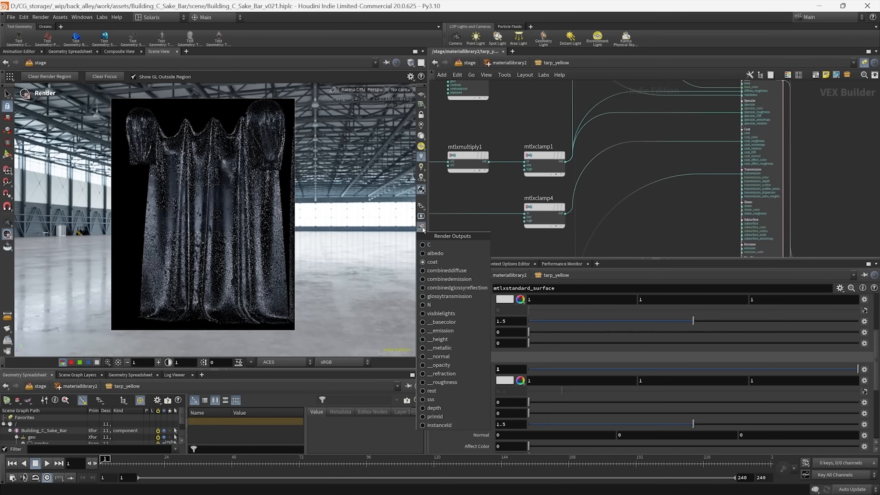
pyautogui.click(450, 297)
# - View the coat, combinedglossyreflection and combineddiffuse passes of the tarp in turn
pyautogui.click(421, 227)
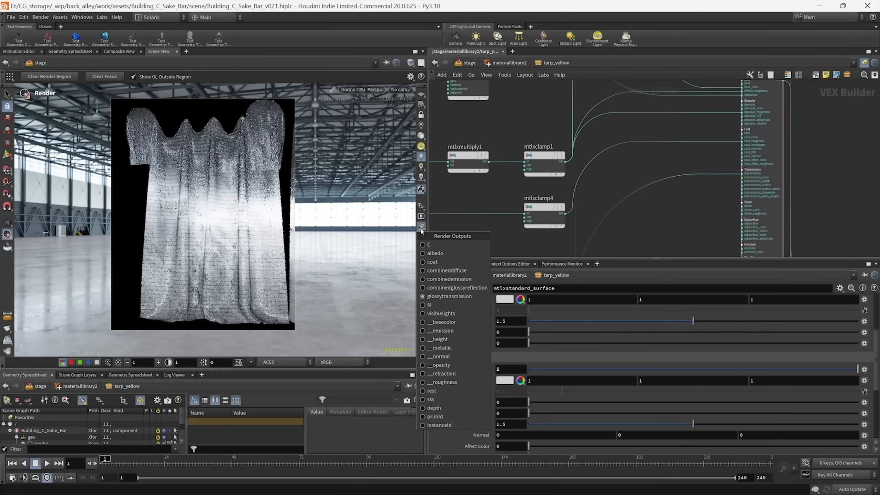
pyautogui.click(437, 262)
pyautogui.click(421, 226)
pyautogui.click(451, 288)
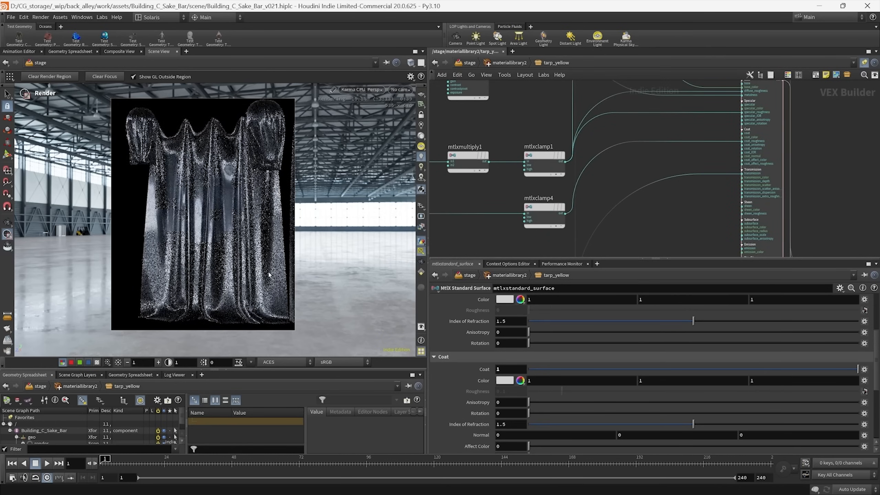
pyautogui.click(422, 226)
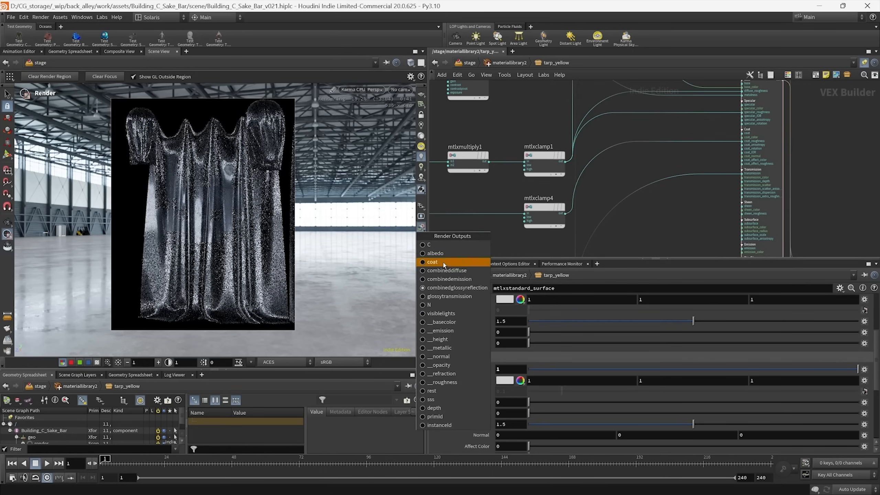
pyautogui.click(441, 273)
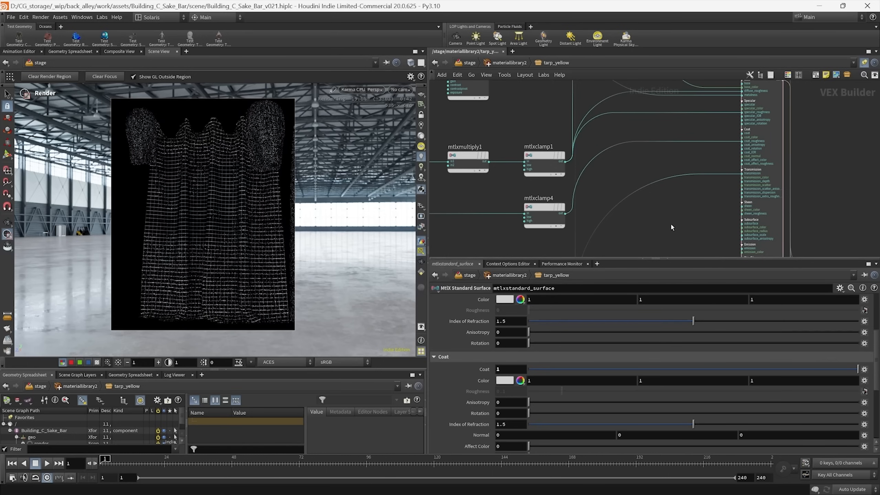
pyautogui.scroll(-3, 671, 227)
pyautogui.moveTo(668, 222); pyautogui.dragTo(662, 161, button='middle')
pyautogui.scroll(5, 658, 150)
pyautogui.scroll(-4, 596, 212)
pyautogui.scroll(-1, 626, 196)
pyautogui.moveTo(626, 196); pyautogui.dragTo(628, 225, button='middle')
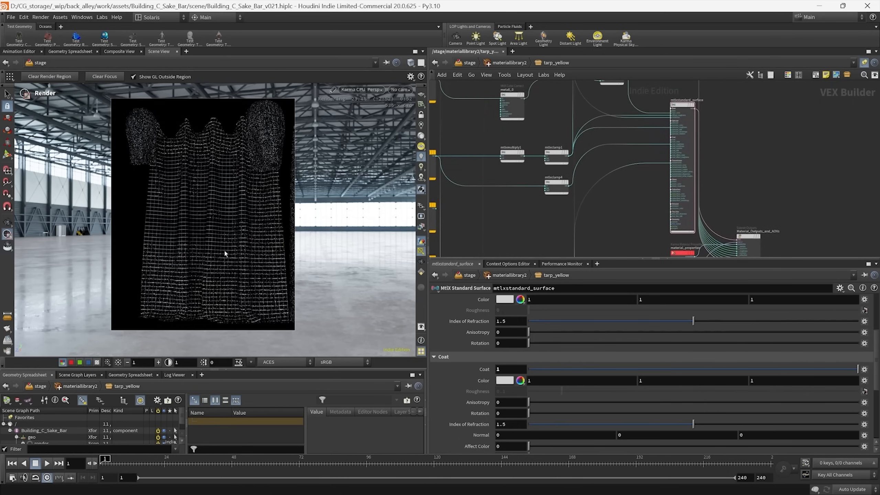
pyautogui.scroll(1, 707, 204)
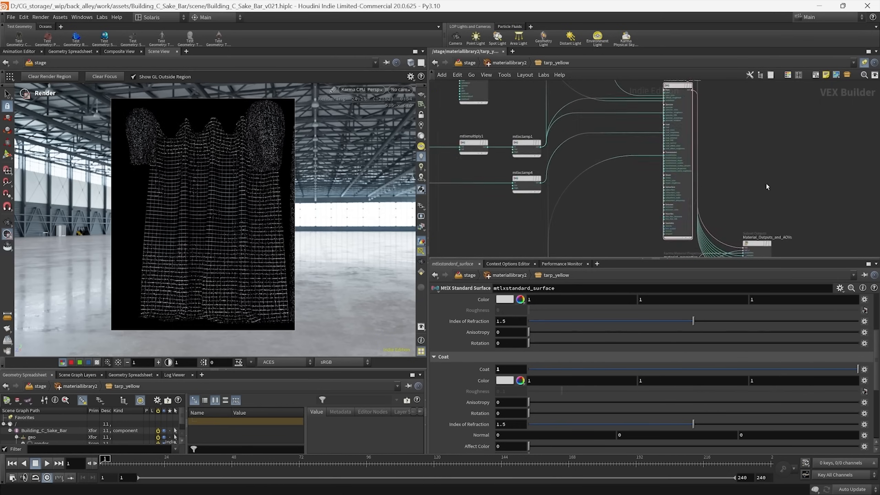
# - Show the C beauty pass of the tarp in the viewport
pyautogui.moveTo(614, 196); pyautogui.dragTo(663, 175, button='middle')
pyautogui.scroll(-2, 662, 176)
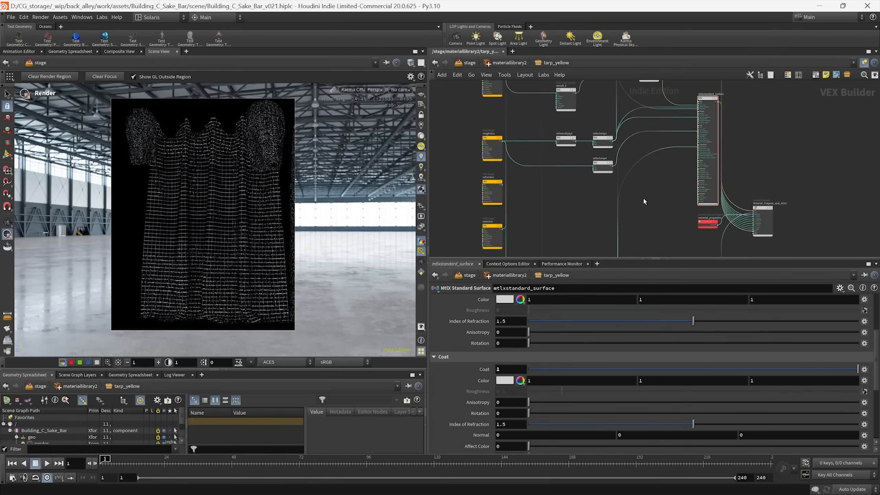
pyautogui.click(421, 227)
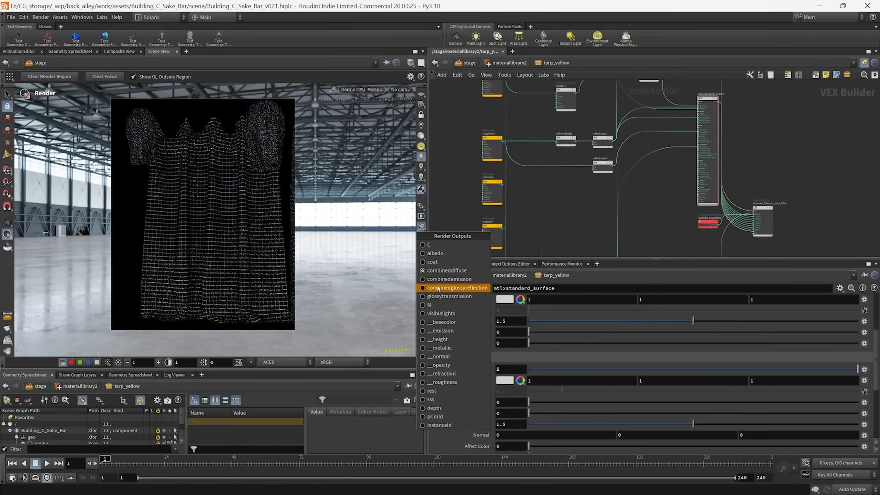
pyautogui.click(429, 245)
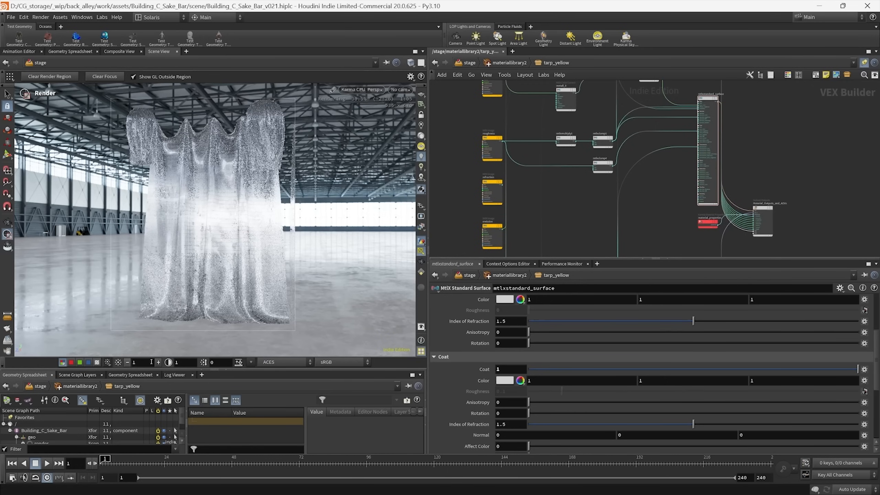
# - Examine the finished tarp_yellow_ready material network for reference and reopen the tarp_yellow network
pyautogui.moveTo(597, 214); pyautogui.dragTo(574, 169, button='middle')
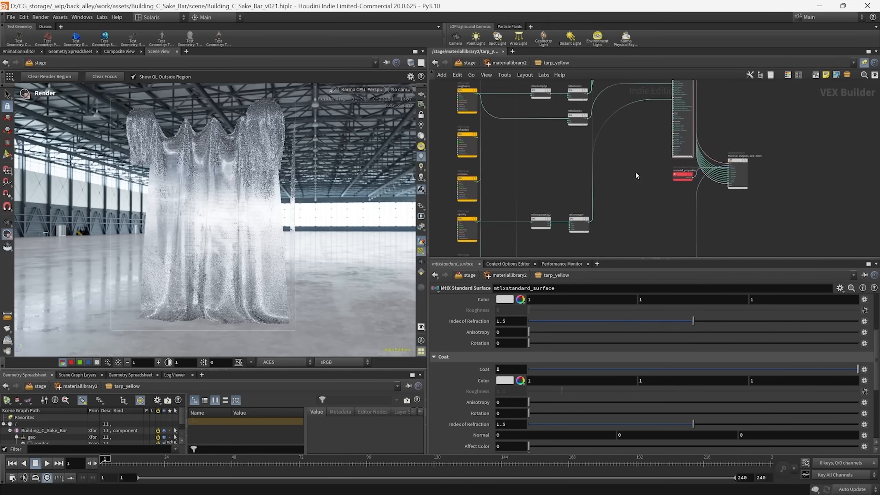
pyautogui.moveTo(635, 172); pyautogui.dragTo(627, 199, button='middle')
pyautogui.click(508, 64)
pyautogui.doubleClick(530, 134)
pyautogui.scroll(-7, 564, 180)
pyautogui.moveTo(704, 154); pyautogui.dragTo(614, 213, button='middle')
pyautogui.scroll(3, 557, 226)
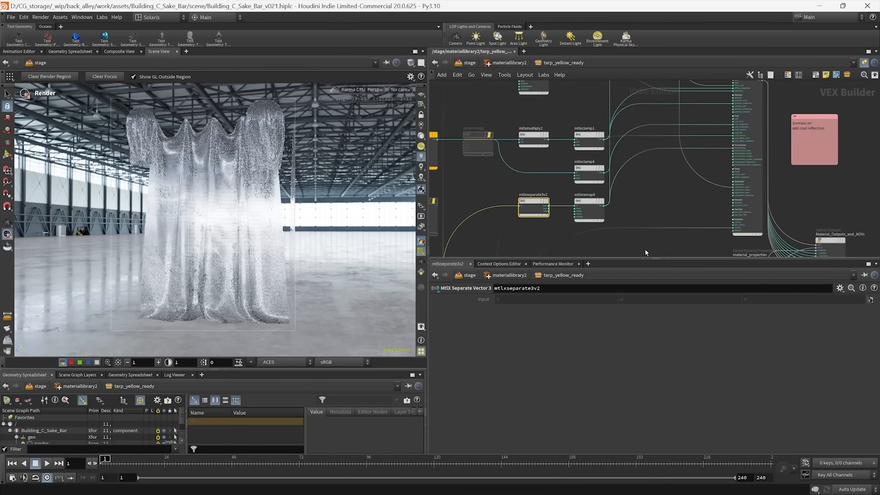
pyautogui.scroll(-3, 645, 247)
pyautogui.moveTo(644, 250); pyautogui.dragTo(616, 244, button='middle')
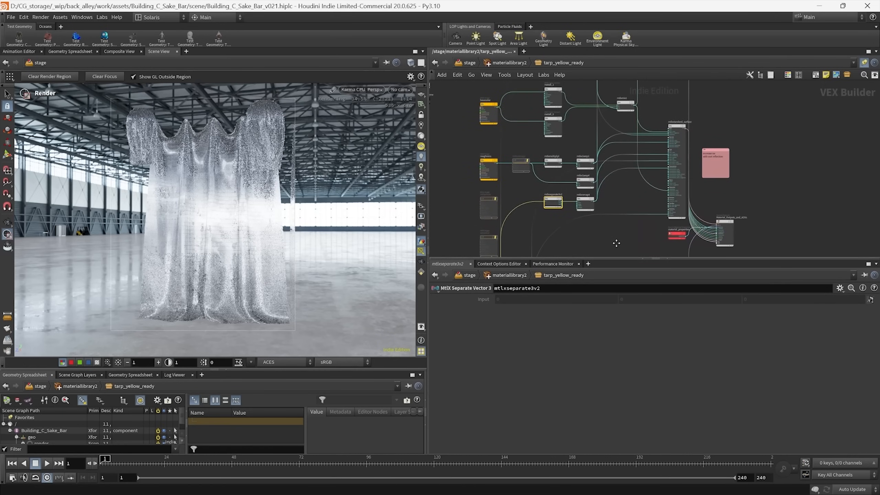
pyautogui.scroll(2, 609, 194)
pyautogui.scroll(-1, 612, 203)
pyautogui.moveTo(609, 193); pyautogui.dragTo(668, 115, button='middle')
pyautogui.click(511, 64)
pyautogui.doubleClick(639, 136)
# - Connect the mtlxnormalmap1 output to the normal input of mtlxstandard_surface
pyautogui.scroll(3, 553, 224)
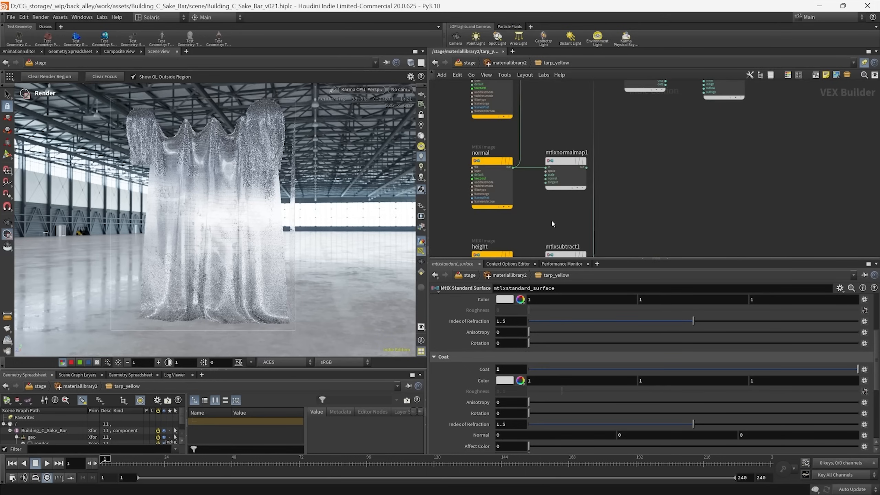
pyautogui.moveTo(643, 172); pyautogui.dragTo(627, 189, button='middle')
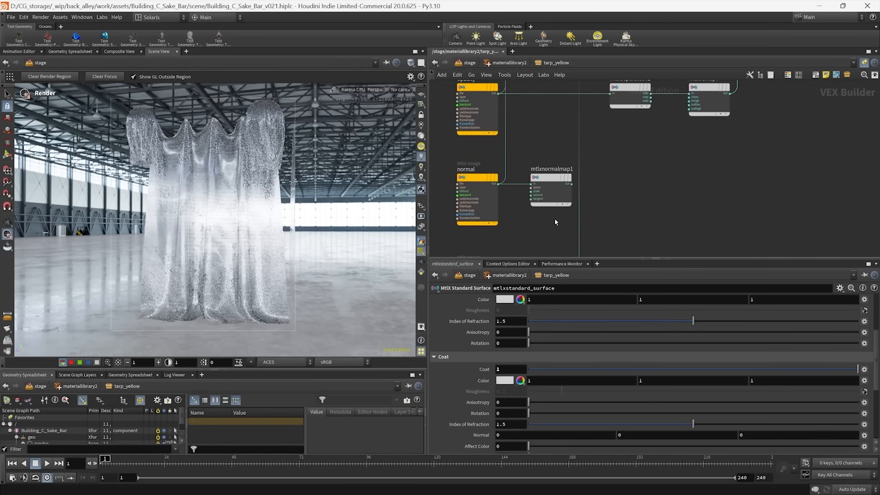
pyautogui.click(552, 198)
pyautogui.click(572, 184)
pyautogui.scroll(-3, 747, 158)
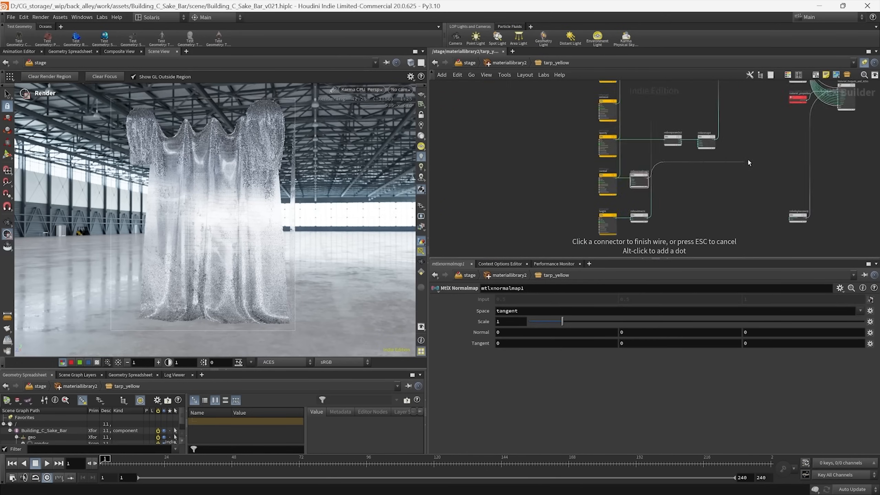
pyautogui.moveTo(747, 159); pyautogui.dragTo(624, 137, button='middle')
pyautogui.scroll(3, 622, 132)
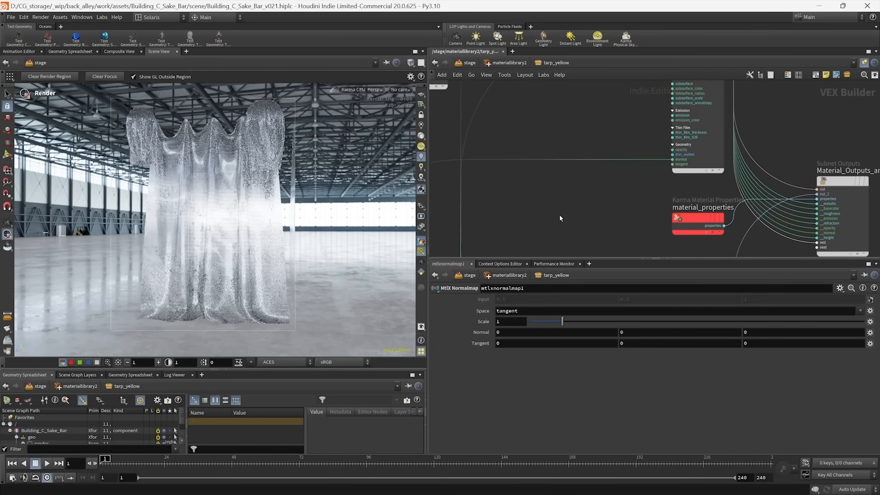
# - Connect the mtlxnormalmap1 output to the coat_normal input of mtlxstandard_surface as well
pyautogui.scroll(-4, 530, 213)
pyautogui.moveTo(530, 212); pyautogui.dragTo(642, 155, button='middle')
pyautogui.scroll(-1, 642, 156)
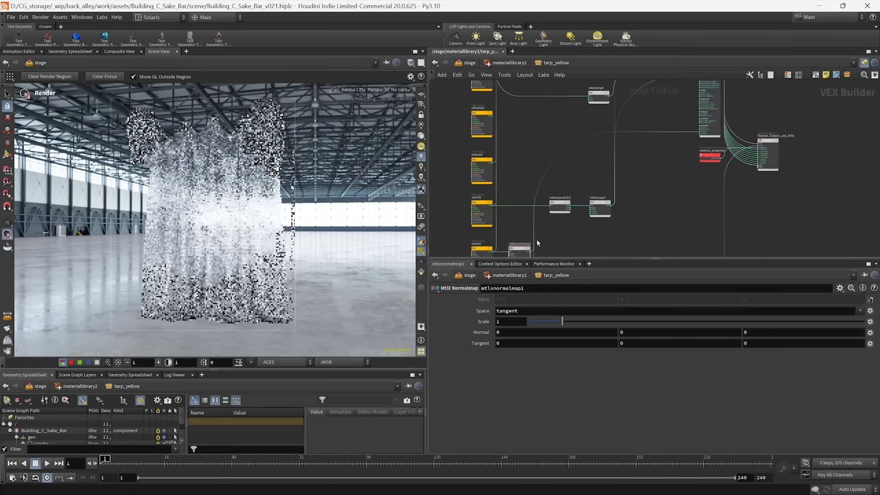
pyautogui.moveTo(537, 242); pyautogui.dragTo(573, 198, button='middle')
pyautogui.scroll(5, 573, 198)
pyautogui.click(557, 208)
pyautogui.scroll(-6, 679, 185)
pyautogui.moveTo(759, 85); pyautogui.dragTo(604, 244, button='middle')
pyautogui.scroll(8, 636, 177)
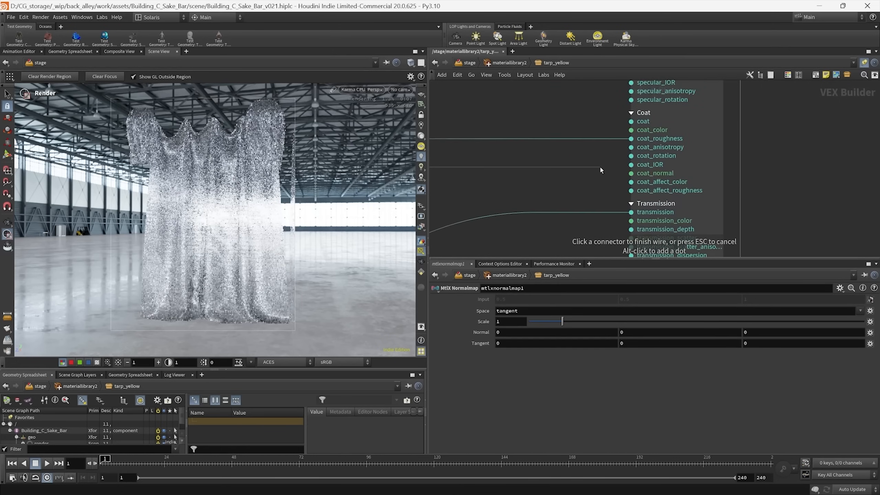
pyautogui.click(592, 190)
pyautogui.click(654, 178)
# - Review the tarp_yellow network from the metallic and basecolor branches down to the opacity, normal, height and displacement nodes
pyautogui.moveTo(533, 234); pyautogui.dragTo(591, 187, button='middle')
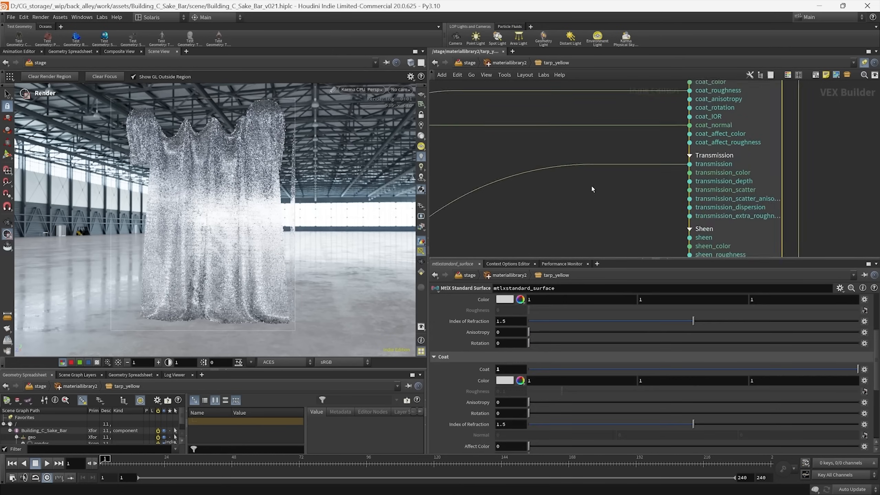
pyautogui.scroll(-3, 591, 189)
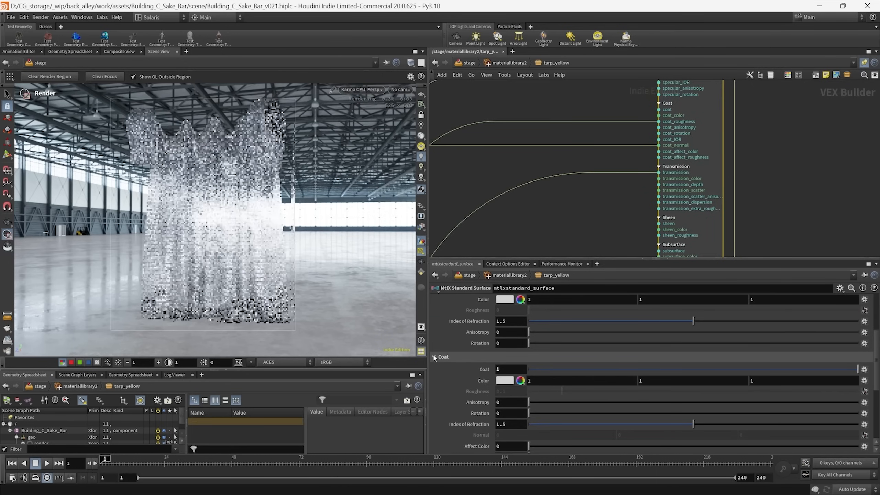
pyautogui.click(434, 357)
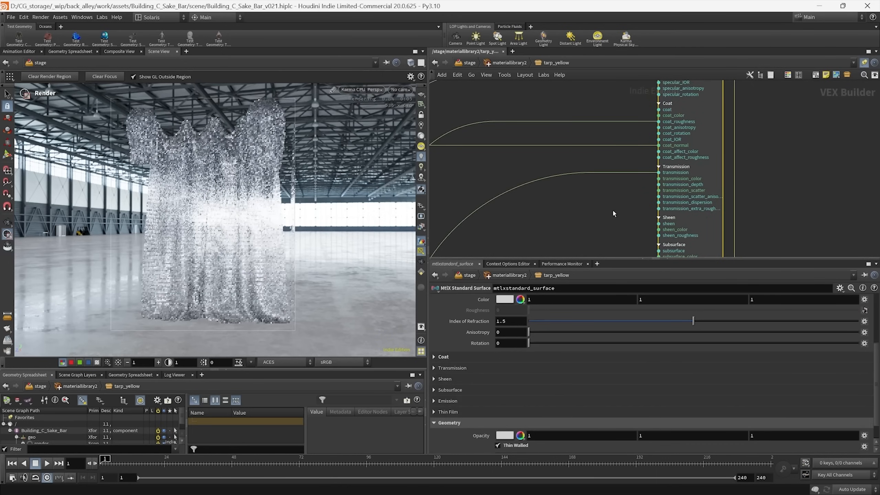
pyautogui.scroll(-6, 613, 213)
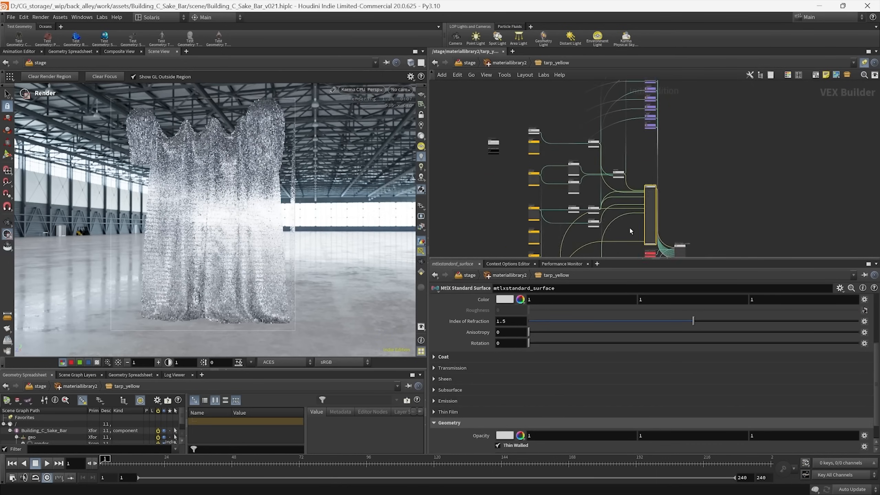
pyautogui.moveTo(630, 229); pyautogui.dragTo(623, 212, button='middle')
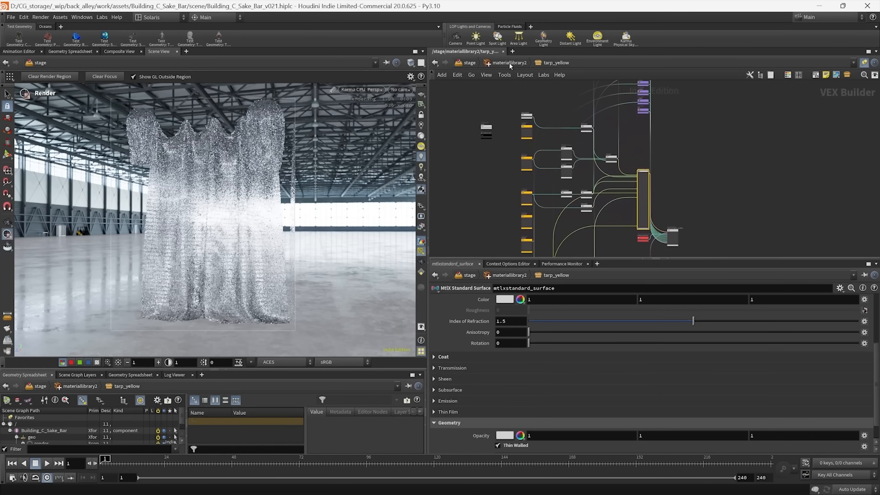
pyautogui.moveTo(537, 132); pyautogui.dragTo(529, 157, button='middle')
pyautogui.scroll(6, 529, 157)
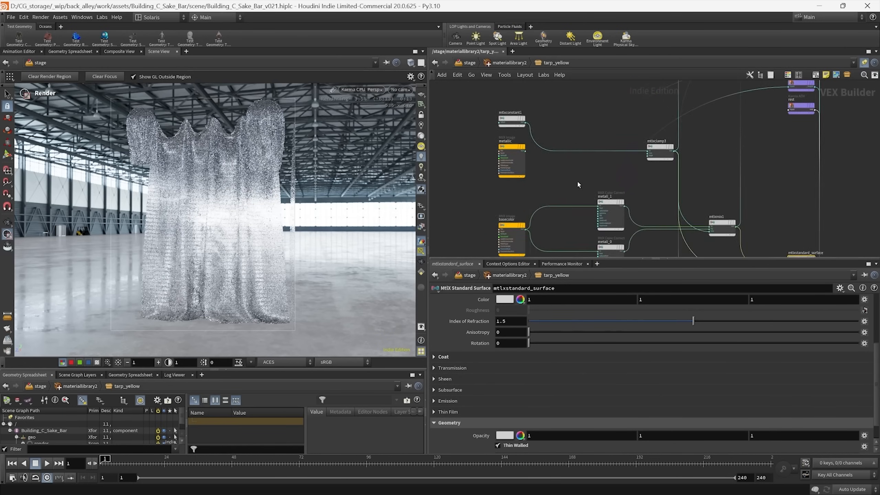
pyautogui.moveTo(605, 204); pyautogui.dragTo(551, 221, button='middle')
pyautogui.scroll(-7, 593, 213)
pyautogui.moveTo(603, 205); pyautogui.dragTo(630, 165, button='middle')
pyautogui.scroll(8, 582, 188)
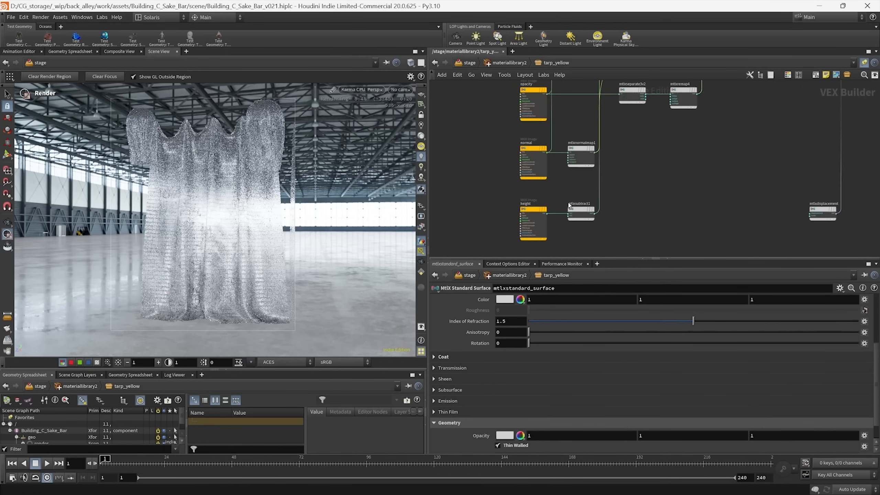
pyautogui.moveTo(686, 202); pyautogui.dragTo(616, 225, button='middle')
pyautogui.scroll(-4, 624, 219)
pyautogui.scroll(-3, 647, 195)
pyautogui.moveTo(652, 189); pyautogui.dragTo(596, 242, button='middle')
pyautogui.scroll(6, 604, 116)
pyautogui.scroll(3, 603, 117)
pyautogui.moveTo(603, 118); pyautogui.dragTo(596, 157, button='middle')
pyautogui.moveTo(606, 193); pyautogui.dragTo(649, 124, button='middle')
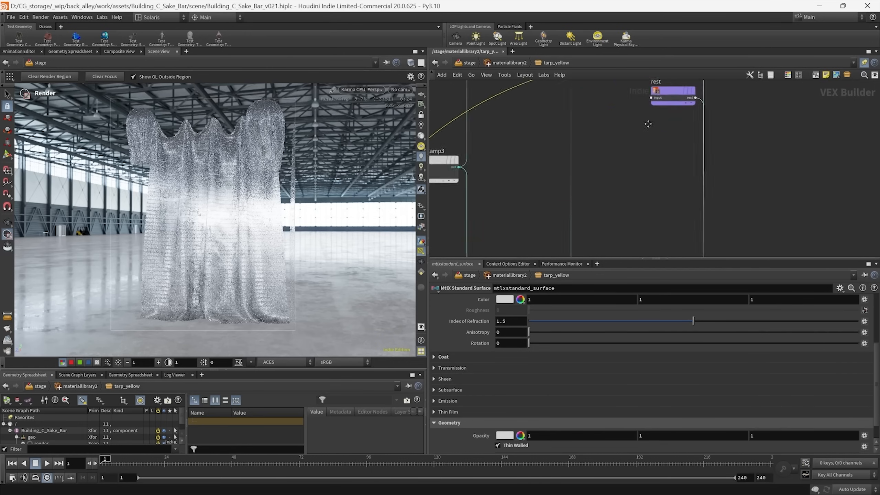
pyautogui.scroll(-7, 651, 117)
pyautogui.moveTo(625, 237); pyautogui.dragTo(645, 121, button='middle')
pyautogui.scroll(3, 560, 206)
pyautogui.scroll(-2, 560, 222)
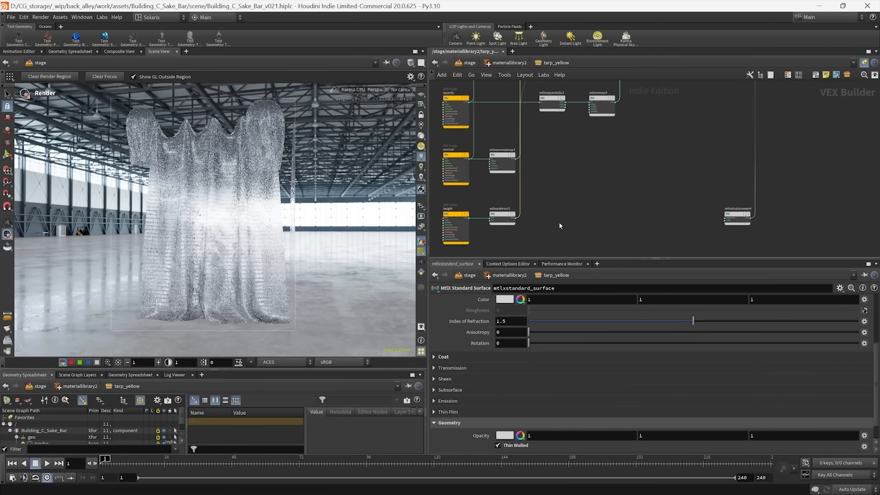
# - Return to the stage network, pause the Karma viewport render and clear its render region
pyautogui.click(500, 66)
pyautogui.click(468, 63)
pyautogui.scroll(-3, 680, 217)
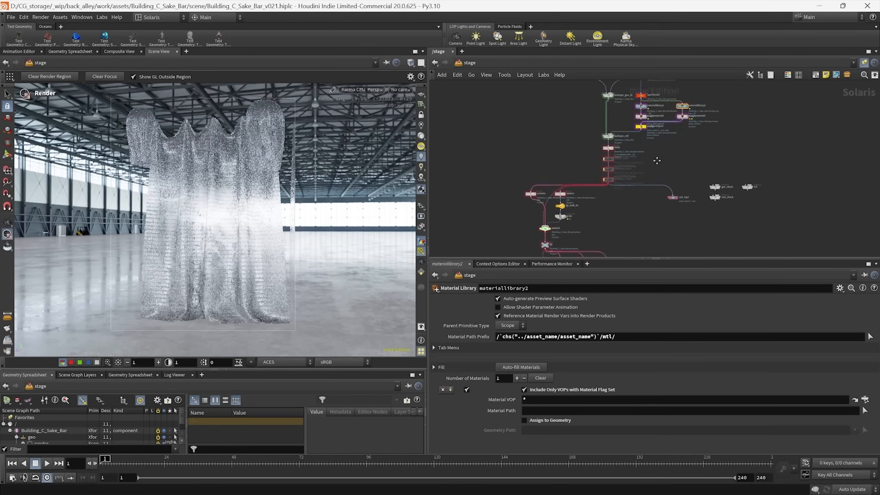
pyautogui.click(360, 90)
pyautogui.click(360, 192)
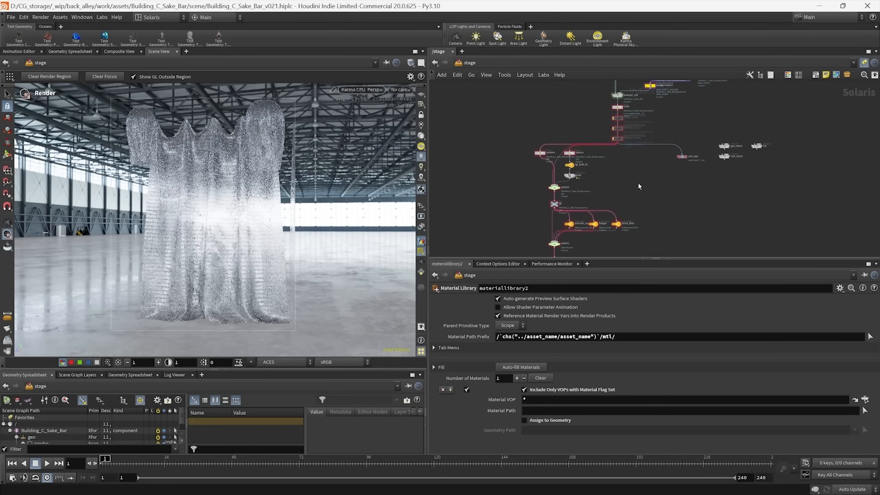
pyautogui.moveTo(638, 181); pyautogui.dragTo(645, 165, button='middle')
pyautogui.click(49, 77)
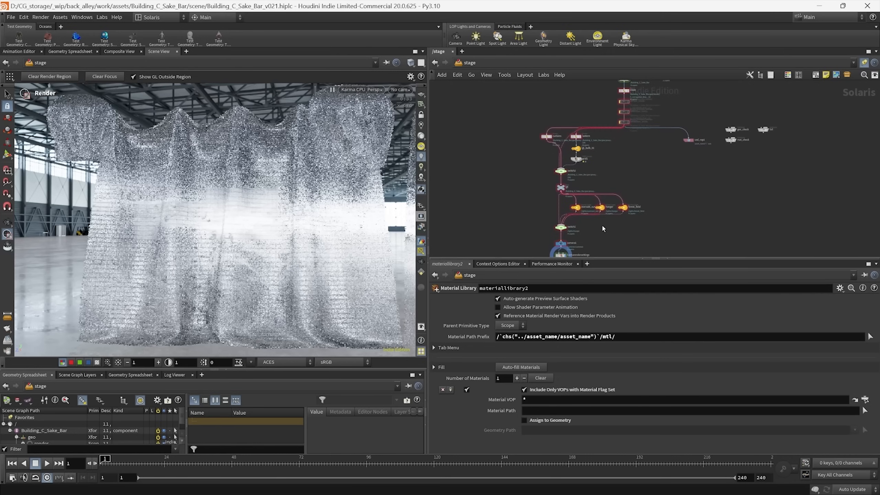
# - Set the karmarendersettings rendering engine to XPU and switch the viewport renderer to Karma XPU
pyautogui.scroll(4, 605, 212)
pyautogui.click(549, 216)
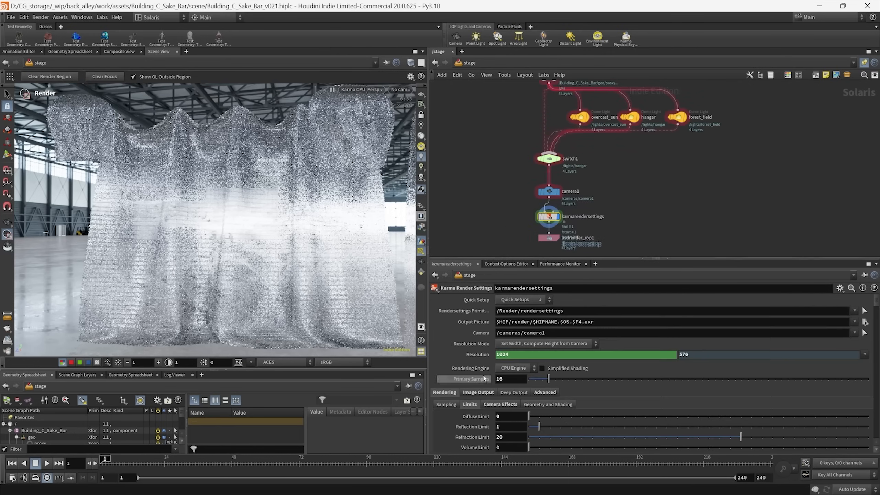
pyautogui.click(510, 368)
pyautogui.click(513, 378)
pyautogui.click(361, 90)
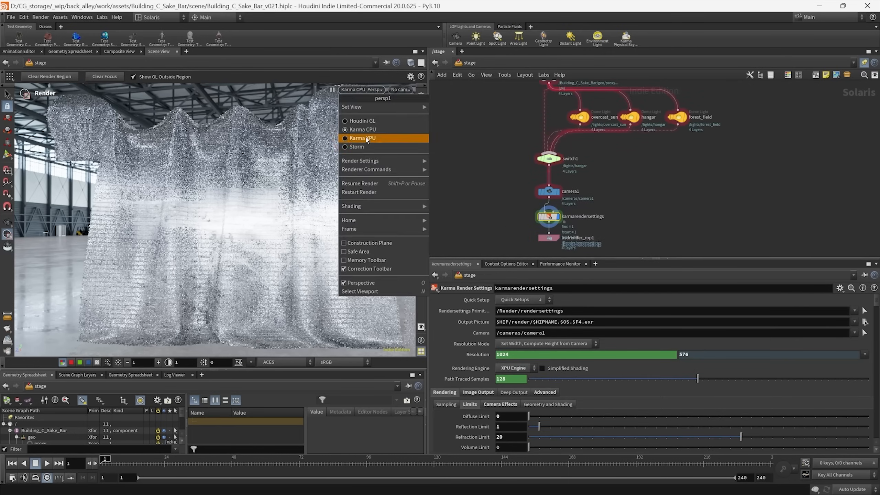
pyautogui.click(363, 137)
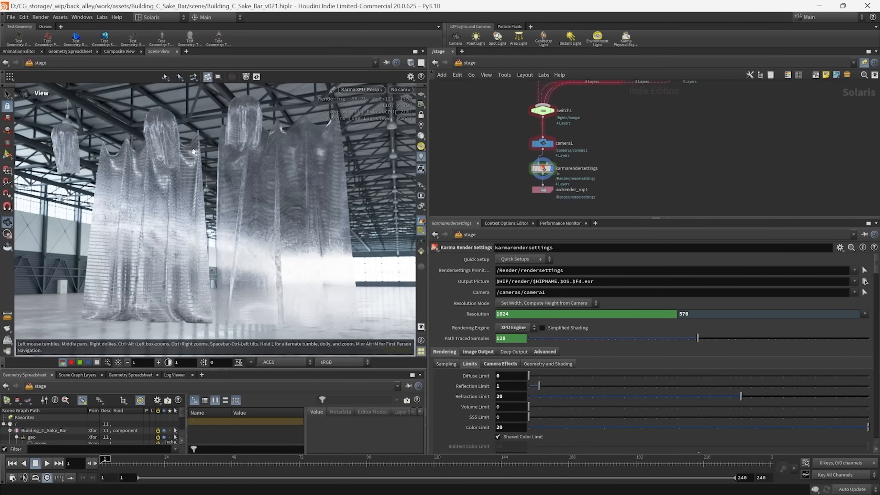
# - Turn off displaying environment lights as backgrounds in the viewport display options
pyautogui.moveTo(634, 154); pyautogui.dragTo(597, 221, button='middle')
pyautogui.scroll(3, 565, 184)
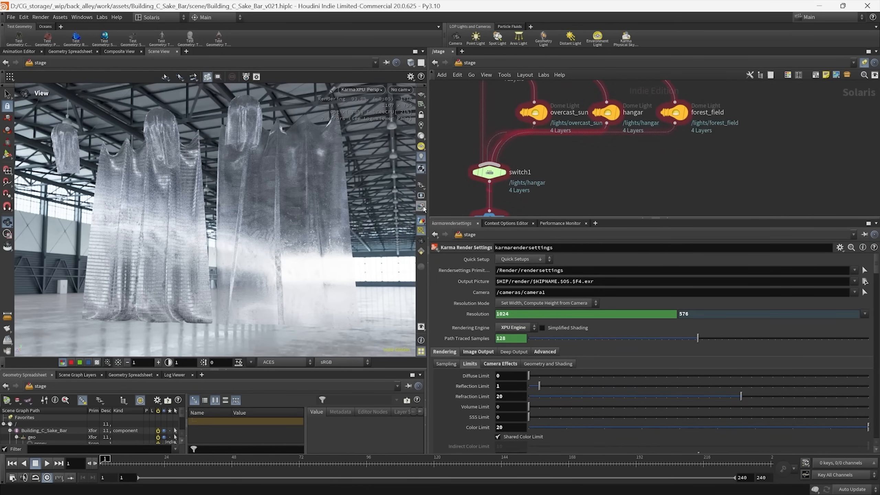
pyautogui.click(422, 206)
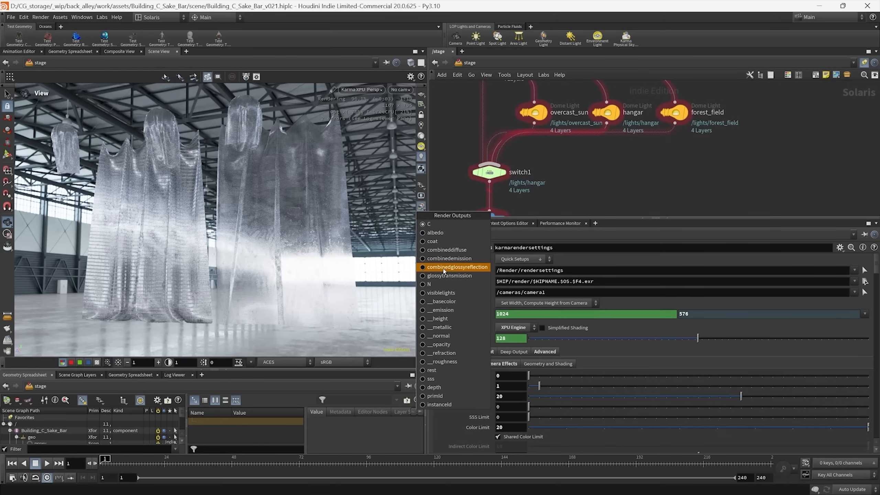
pyautogui.press('d')
pyautogui.click(135, 171)
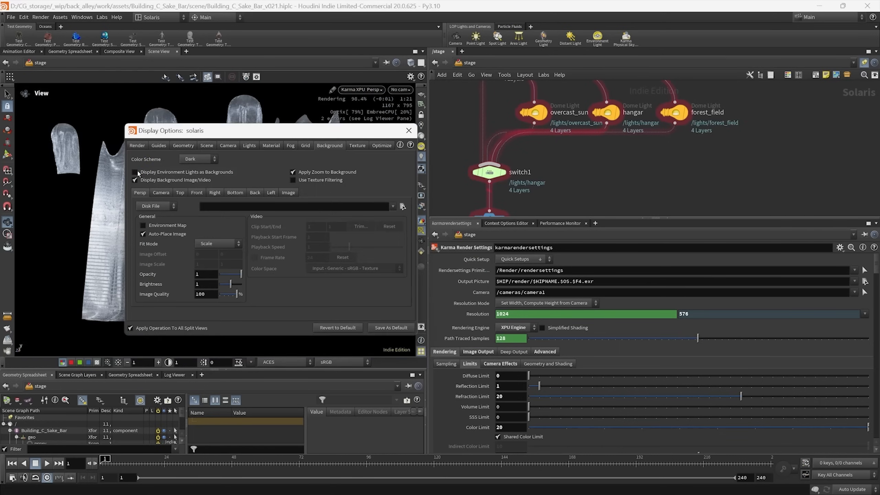
pyautogui.press('Escape')
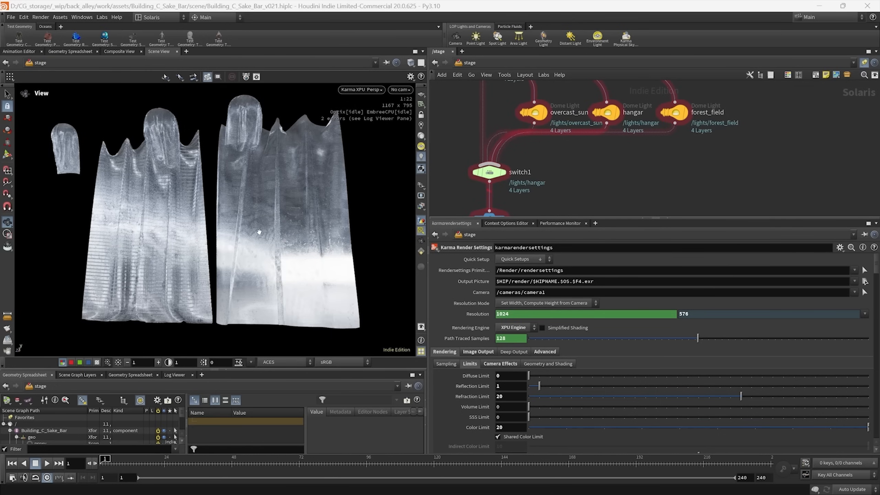
# - Check the alpha channel of the rendered tarps, restore the color view and show the combineddiffuse pass
pyautogui.click(97, 362)
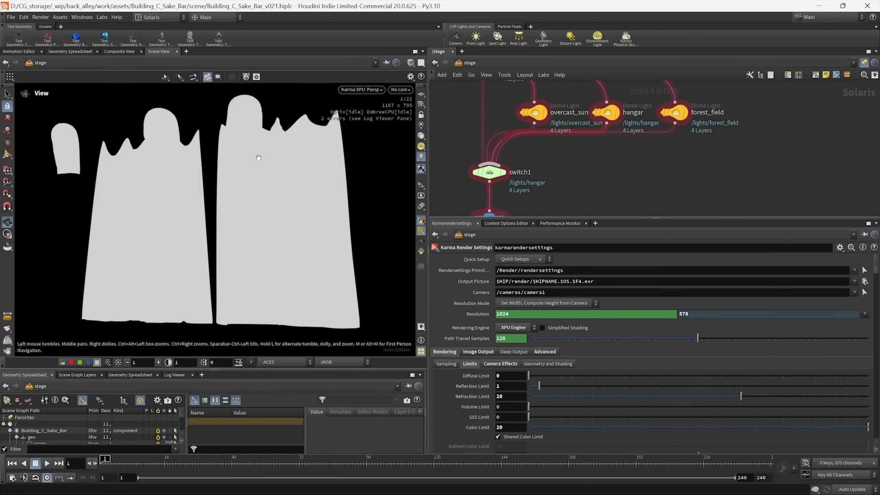
pyautogui.click(62, 362)
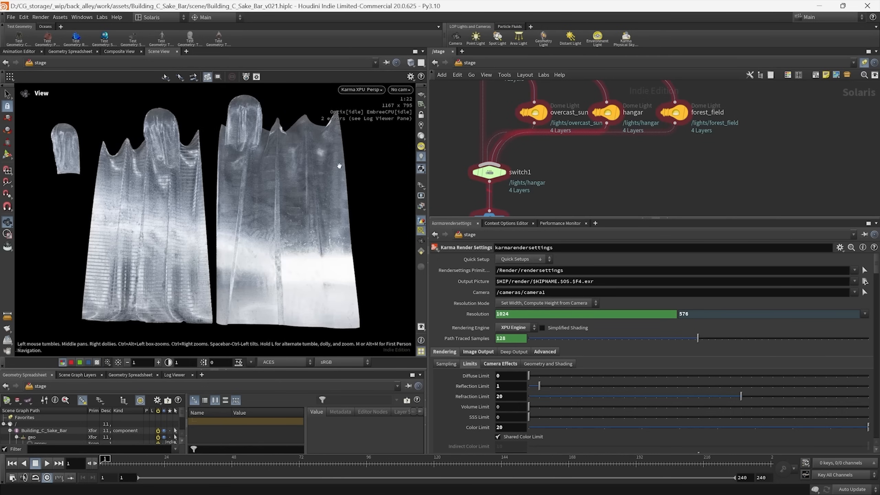
pyautogui.click(421, 206)
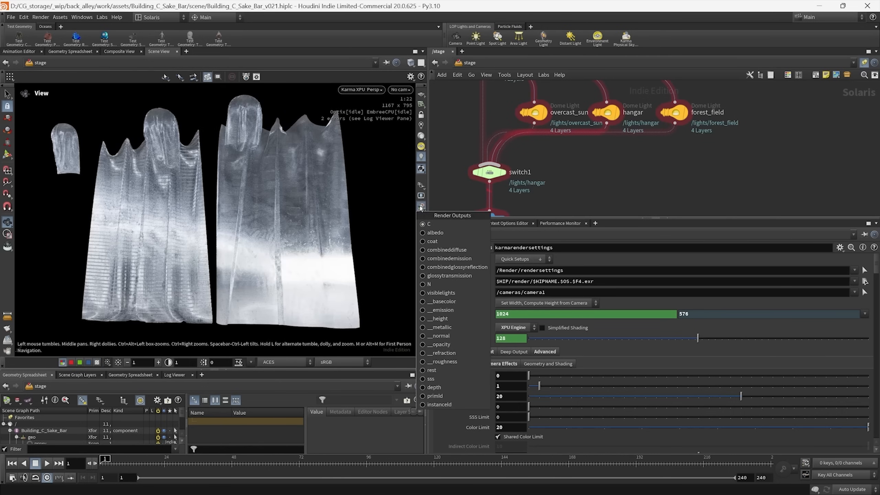
pyautogui.click(445, 249)
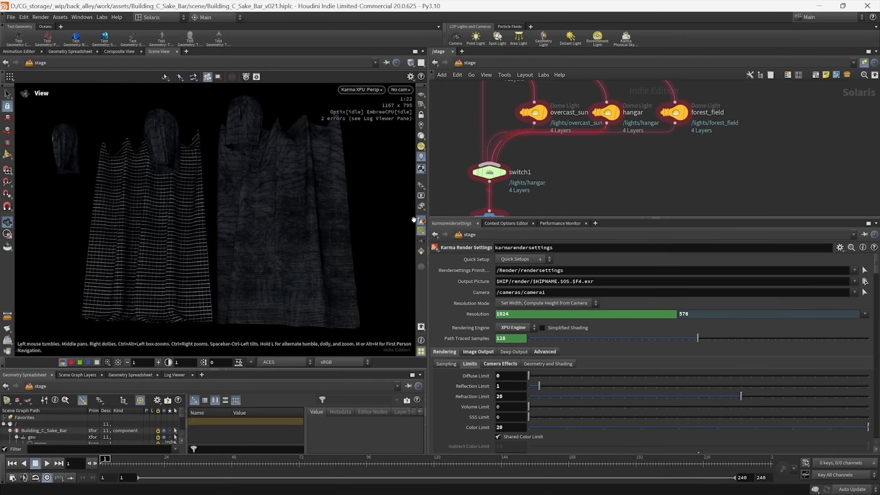
# - Compare the combinedglossyreflection, coat and glossytransmission passes of the rendered tarps, ending on the beauty pass C
pyautogui.click(421, 206)
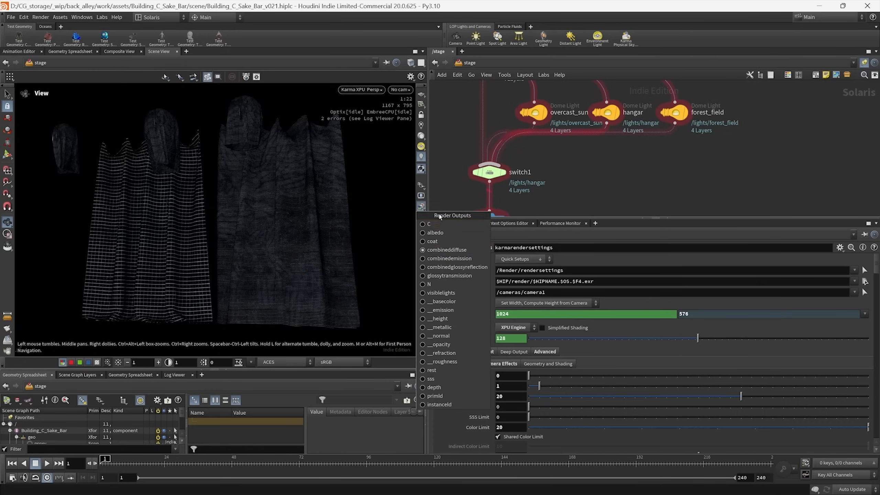
pyautogui.click(450, 266)
pyautogui.click(421, 206)
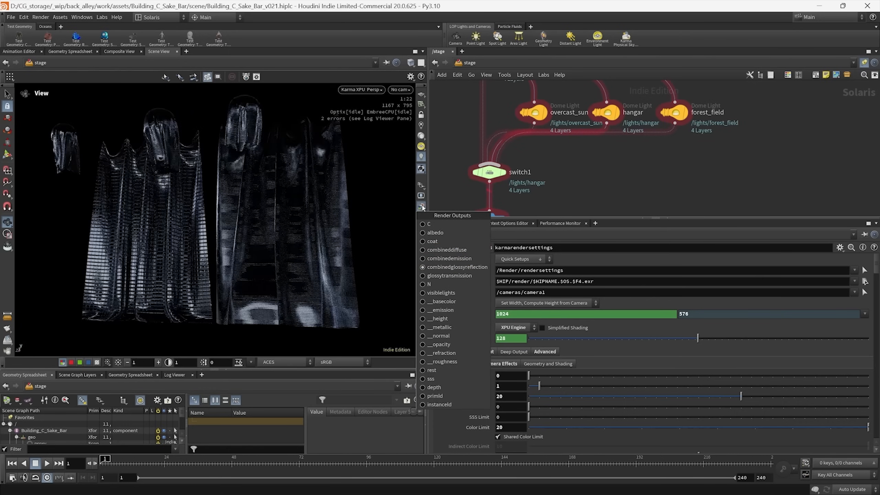
pyautogui.click(440, 233)
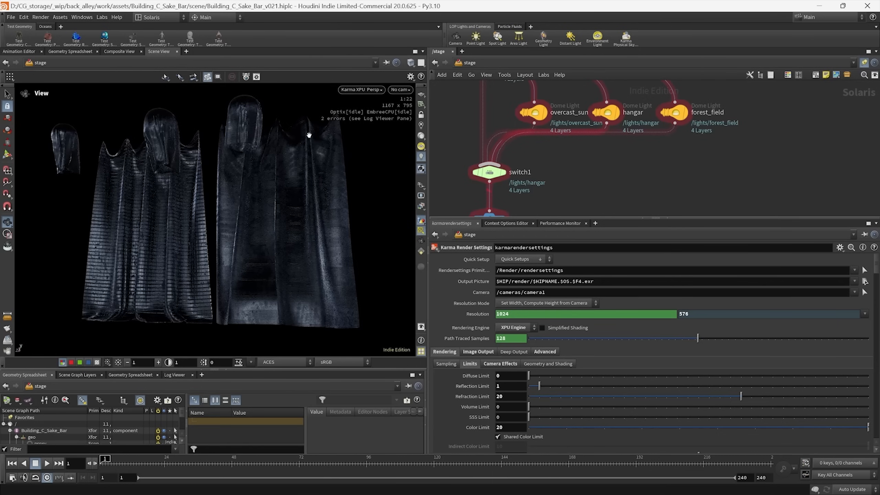
pyautogui.click(421, 205)
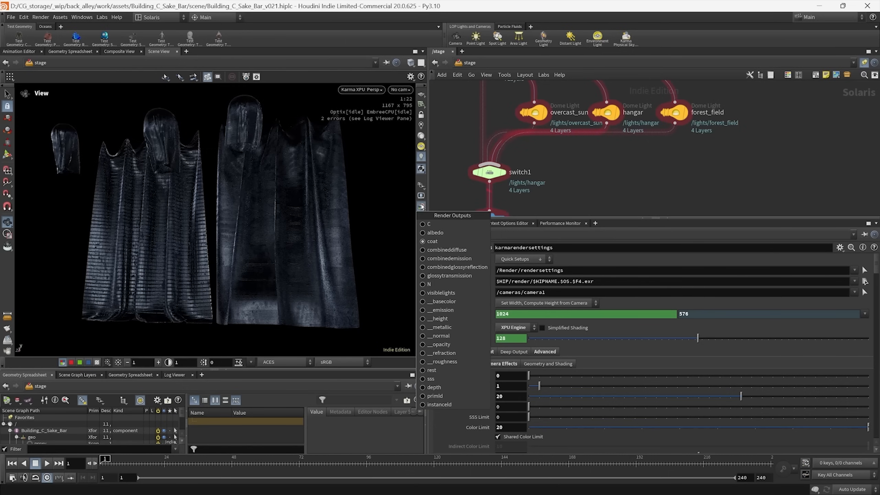
pyautogui.click(449, 283)
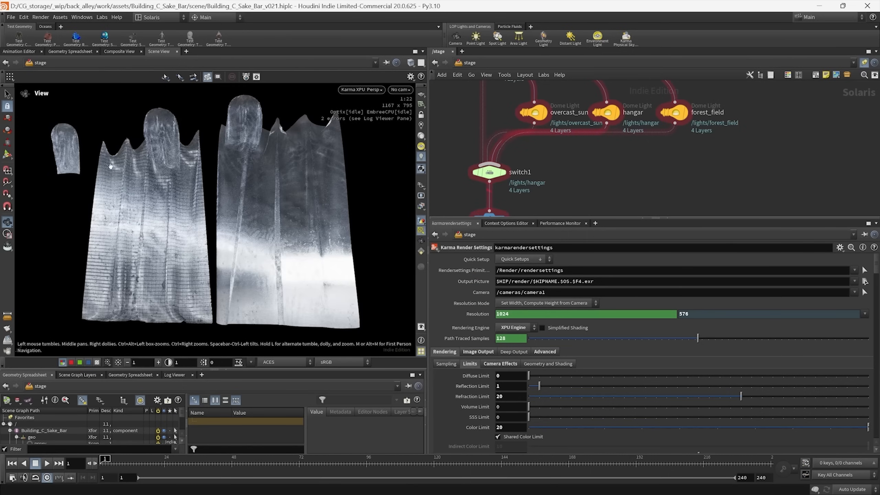
pyautogui.click(421, 206)
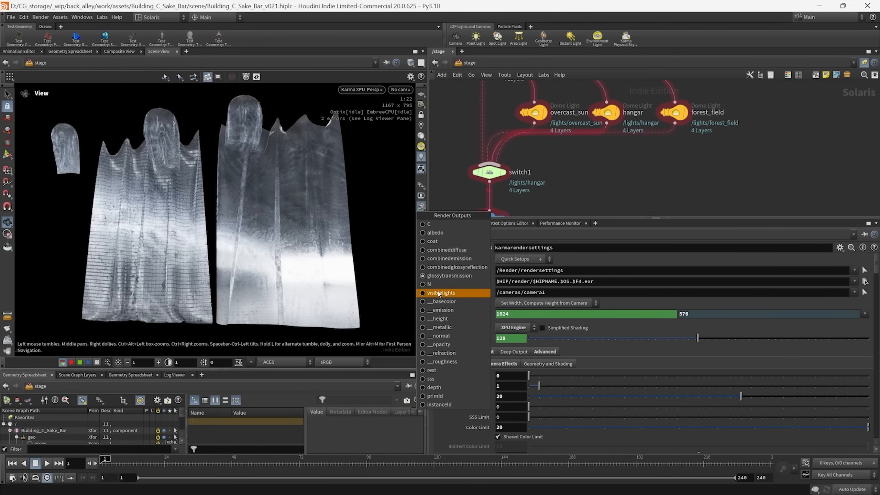
pyautogui.click(430, 225)
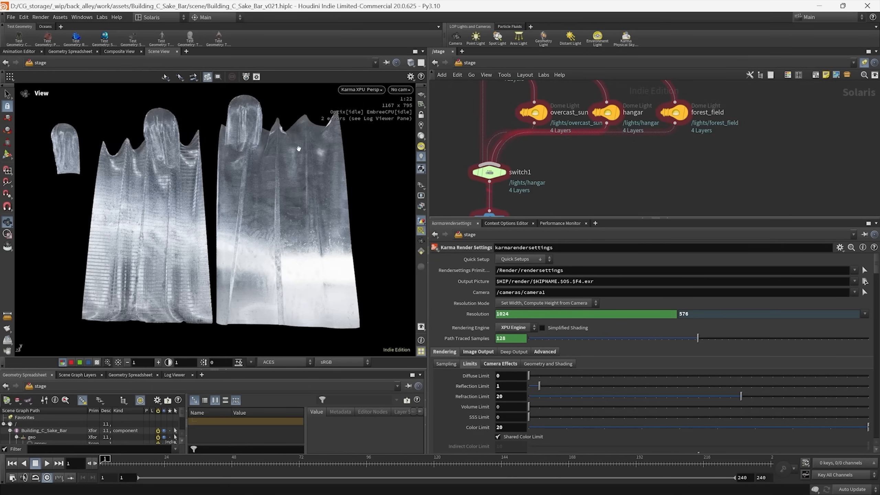
# - Set the Select Input of switch1 to 3 so the stage uses the forest_field dome light
pyautogui.moveTo(604, 164); pyautogui.dragTo(614, 158, button='middle')
pyautogui.moveTo(582, 147); pyautogui.dragTo(489, 182)
pyautogui.moveTo(489, 181); pyautogui.dragTo(468, 197, button='middle')
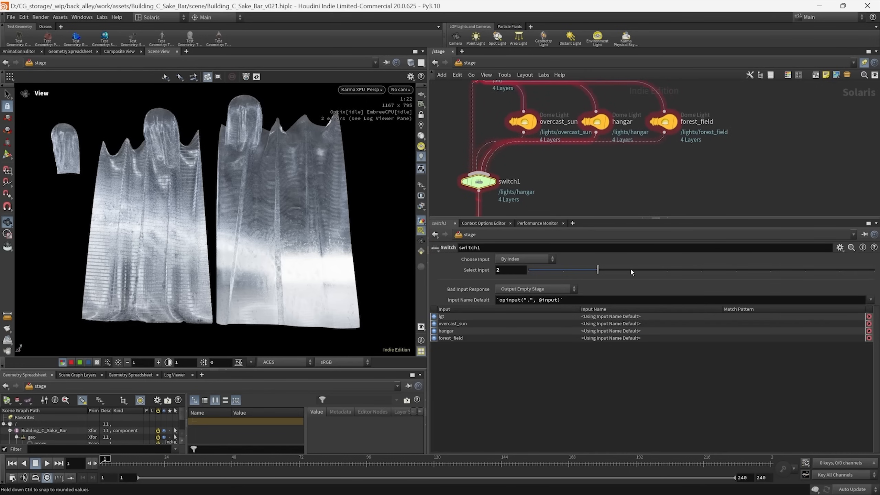
pyautogui.click(630, 270)
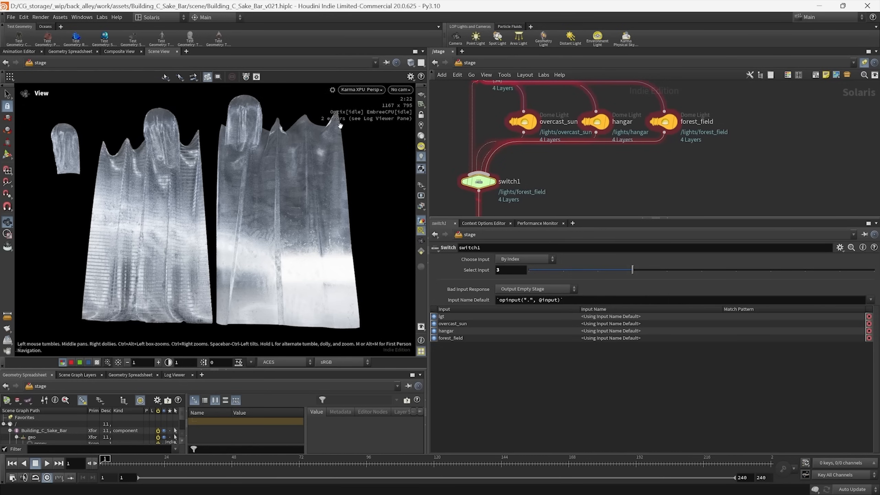
pyautogui.click(175, 374)
pyautogui.click(30, 375)
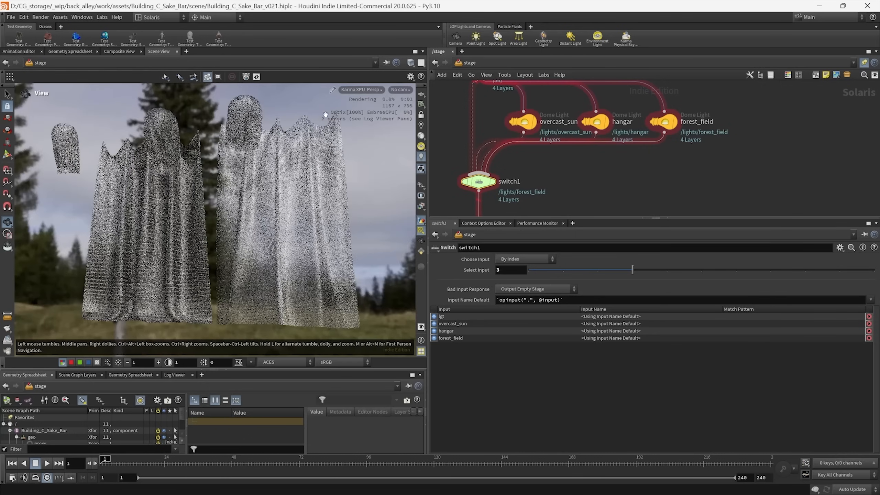
# - Open the tarp_yellow material subnetwork inside materiallibrary2
pyautogui.scroll(-3, 623, 159)
pyautogui.moveTo(623, 158); pyautogui.dragTo(615, 235, button='middle')
pyautogui.scroll(-5, 575, 173)
pyautogui.scroll(7, 585, 133)
pyautogui.doubleClick(671, 120)
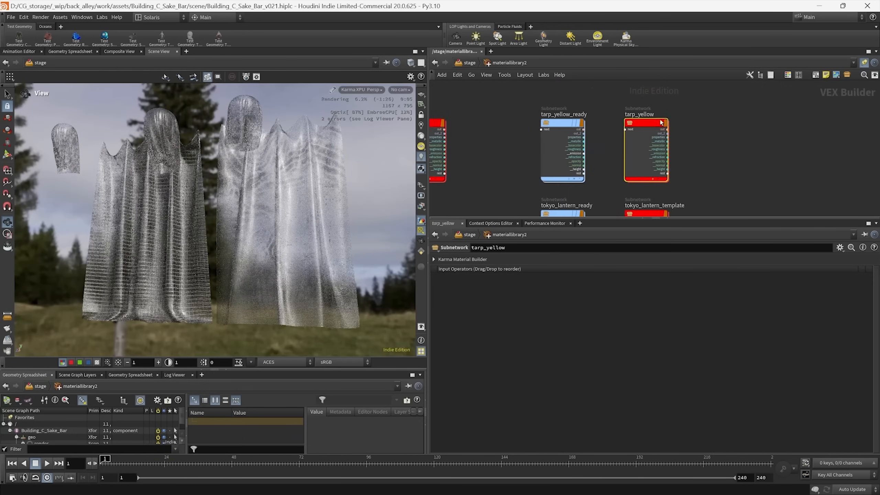
pyautogui.doubleClick(633, 126)
# - Examine the height image node of tarp_yellow and how the height and normal textures are connected
pyautogui.moveTo(607, 165); pyautogui.dragTo(654, 147, button='middle')
pyautogui.scroll(5, 551, 187)
pyautogui.click(540, 138)
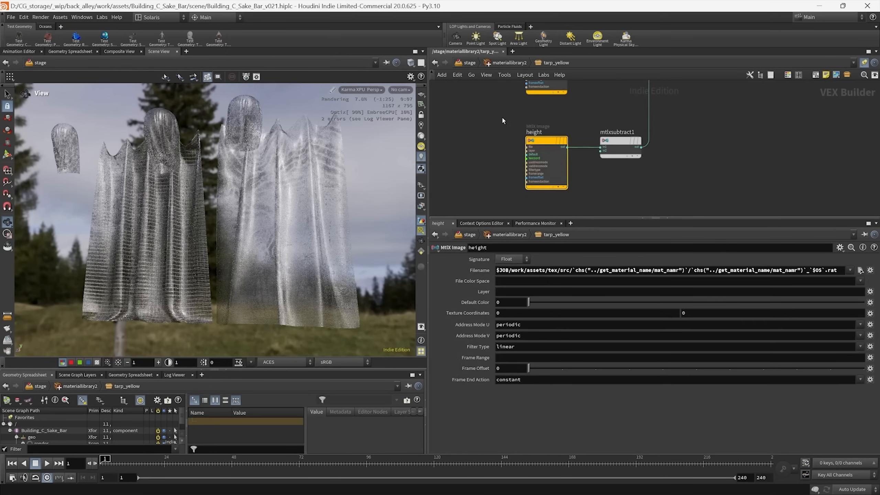
pyautogui.moveTo(502, 116); pyautogui.dragTo(501, 160, button='middle')
pyautogui.scroll(-1, 542, 183)
pyautogui.scroll(2, 546, 186)
pyautogui.moveTo(578, 175); pyautogui.dragTo(556, 187, button='middle')
pyautogui.scroll(-3, 556, 187)
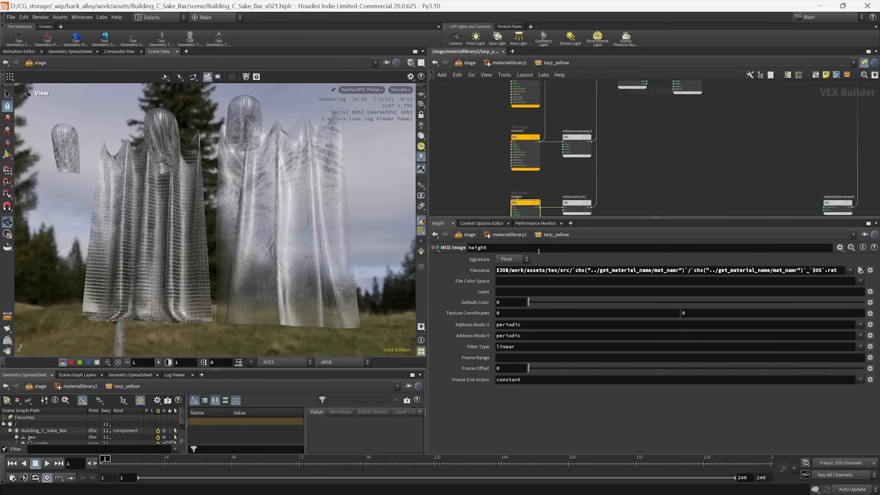
pyautogui.scroll(-3, 613, 173)
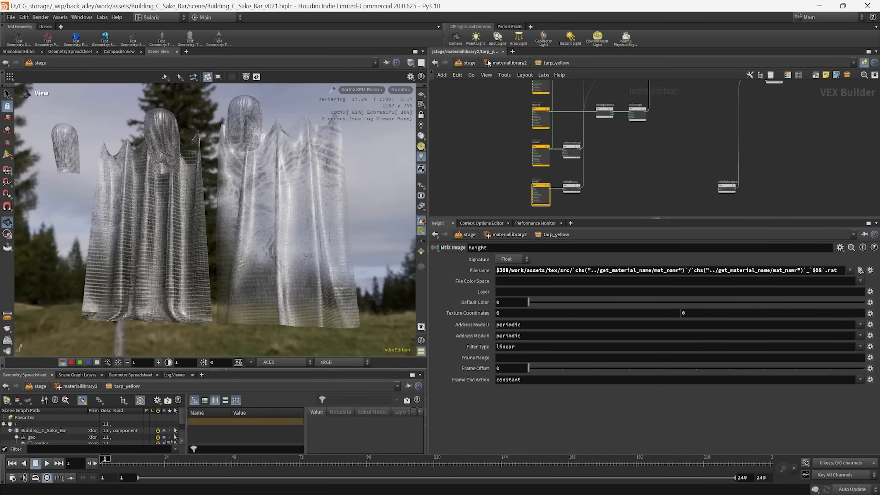
# - Return to the stage network and view the tarps in the forest_field render from another angle
pyautogui.press('u')
pyautogui.press('u')
pyautogui.scroll(4, 635, 124)
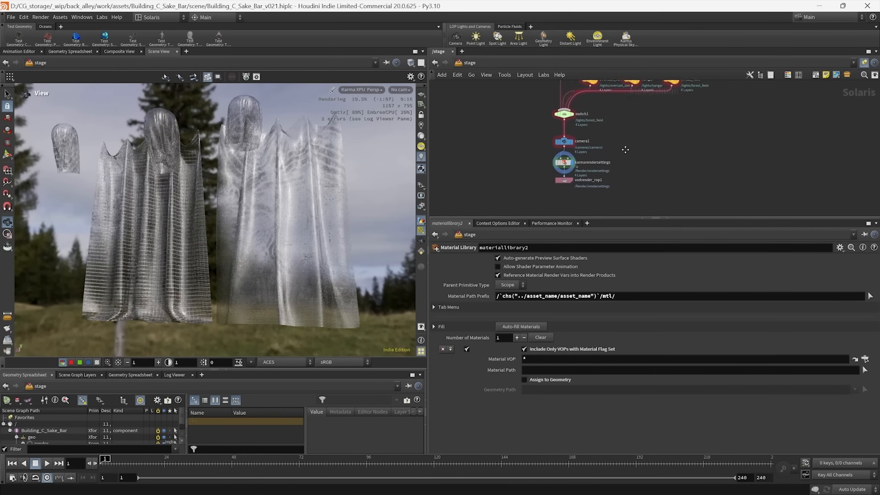
pyautogui.click(224, 243)
pyautogui.moveTo(223, 243); pyautogui.dragTo(213, 218)
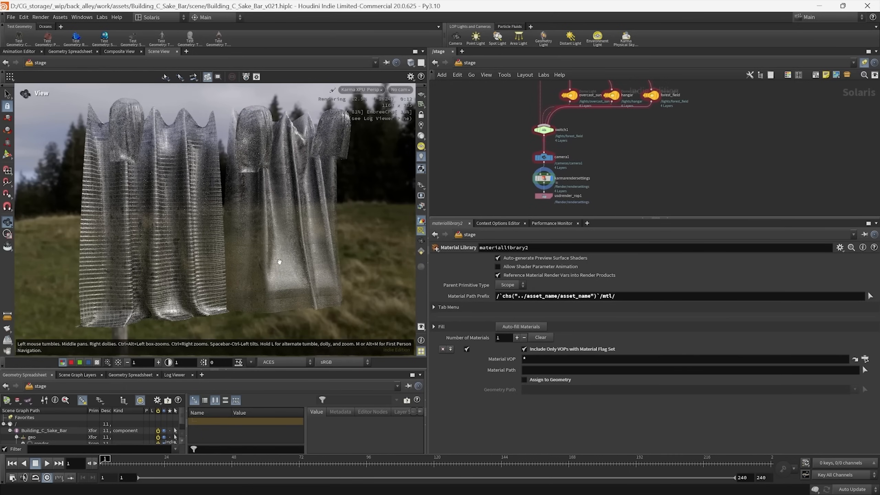
pyautogui.moveTo(618, 165); pyautogui.dragTo(648, 155, button='middle')
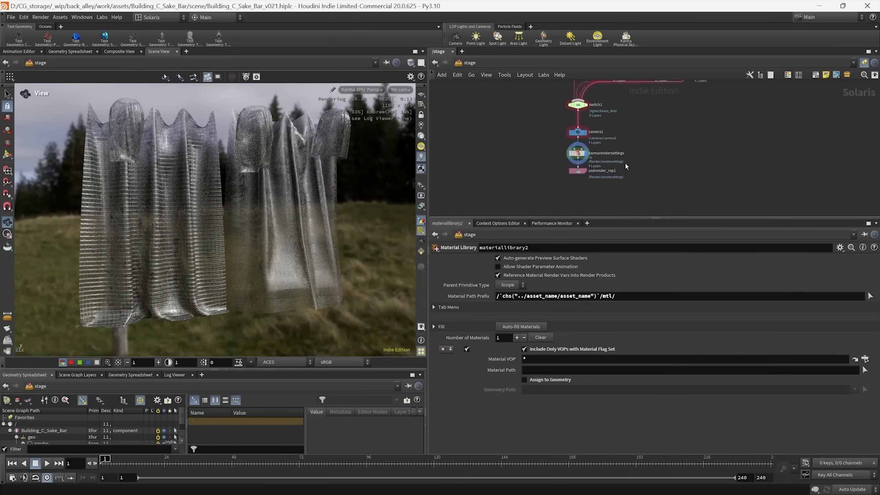
pyautogui.scroll(5, 626, 165)
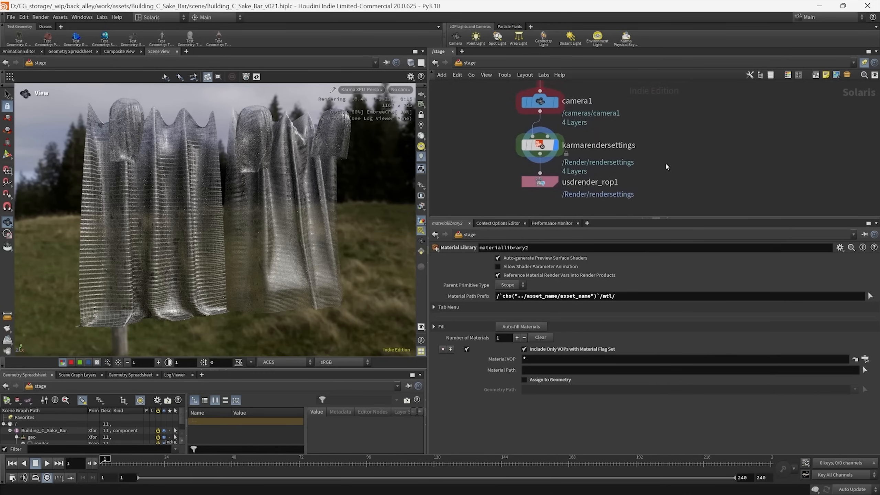
pyautogui.press('h')
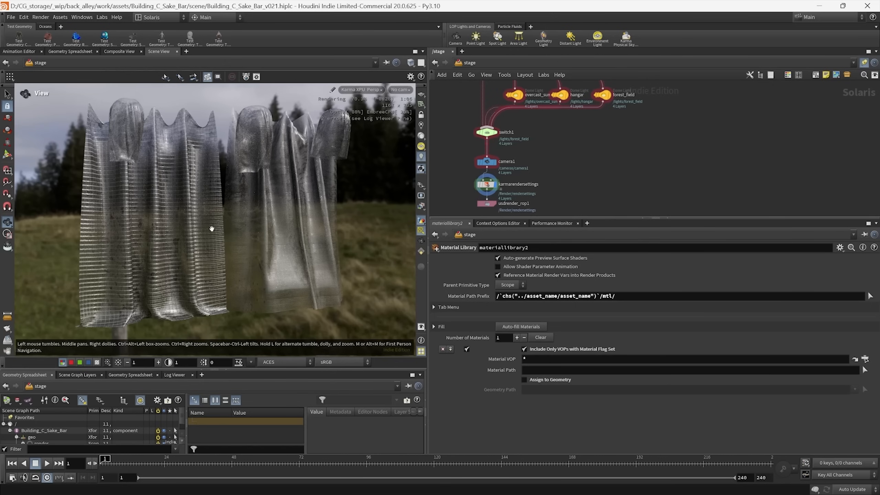
# - Review the combinedglossyreflection, coat and glossytransmission passes under the forest_field lighting and return to the beauty pass C
pyautogui.click(422, 208)
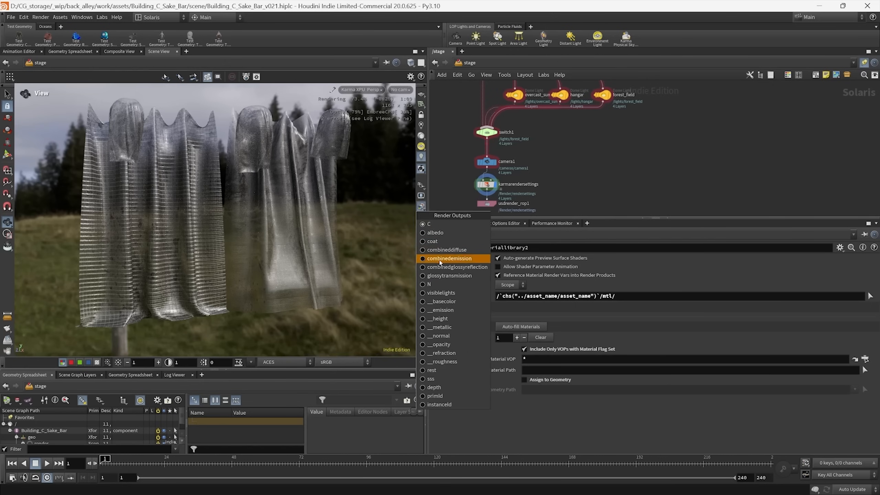
pyautogui.click(440, 270)
pyautogui.click(421, 208)
pyautogui.click(432, 242)
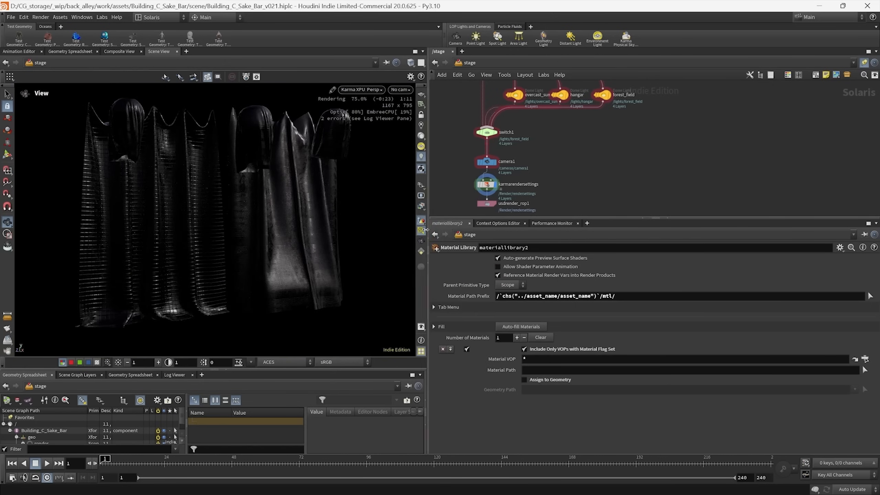
pyautogui.click(422, 208)
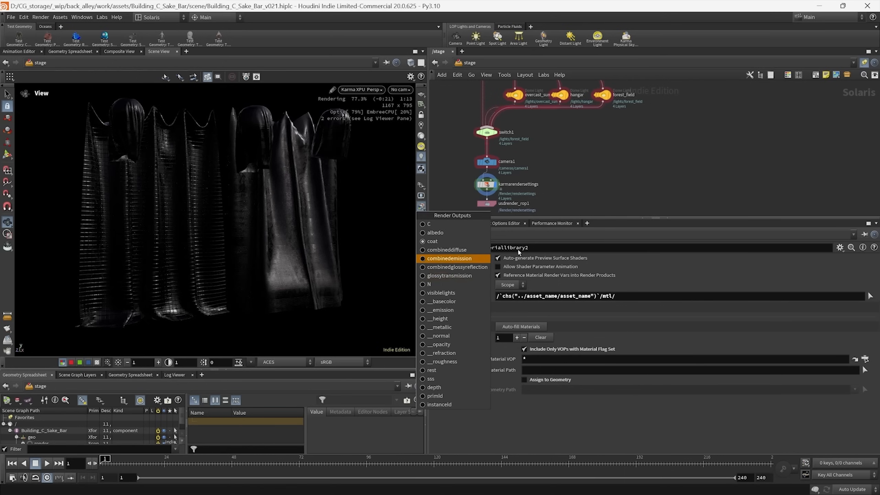
pyautogui.click(743, 121)
pyautogui.click(421, 206)
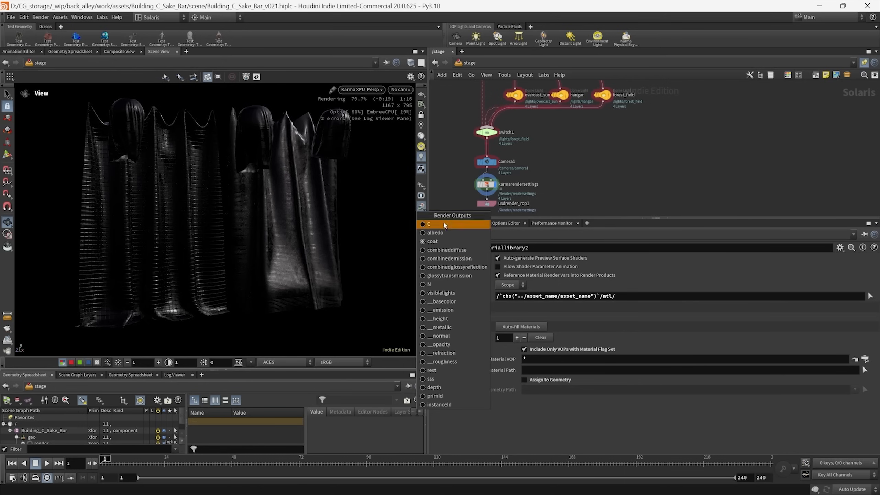
pyautogui.click(450, 279)
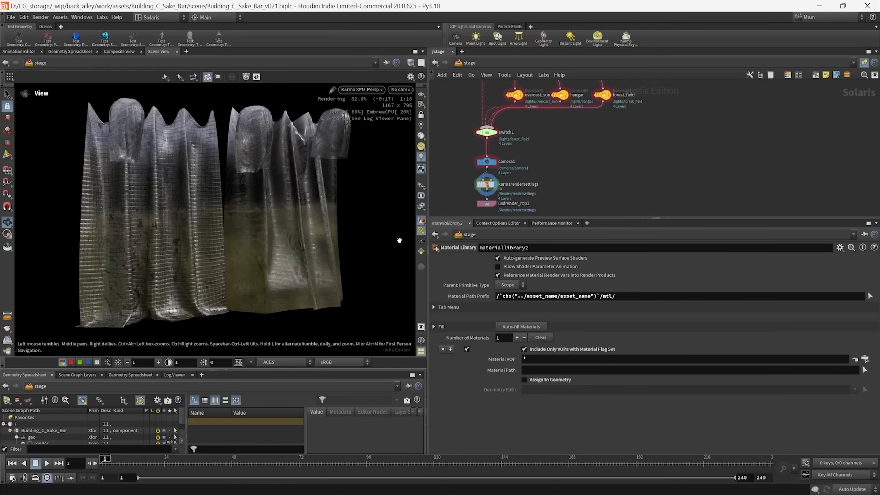
pyautogui.click(421, 207)
pyautogui.click(447, 225)
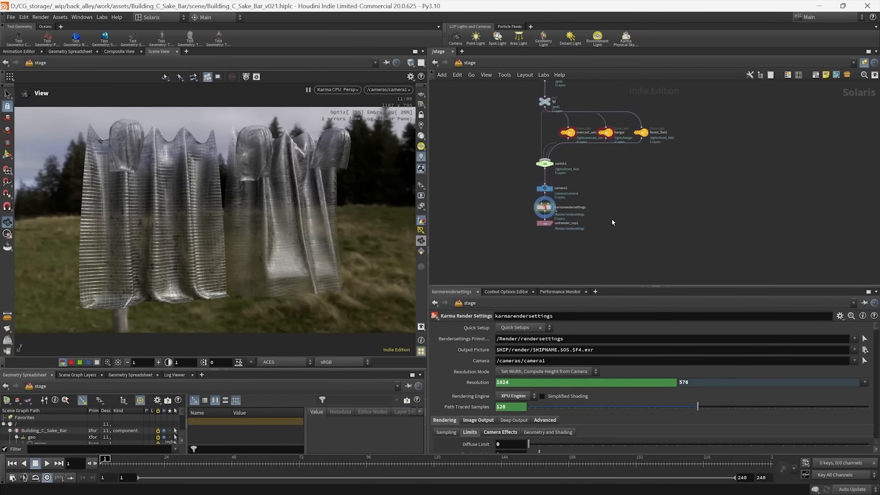
# - Inspect the target primitive pattern of the lantern Prune node above switch2
pyautogui.scroll(5, 583, 208)
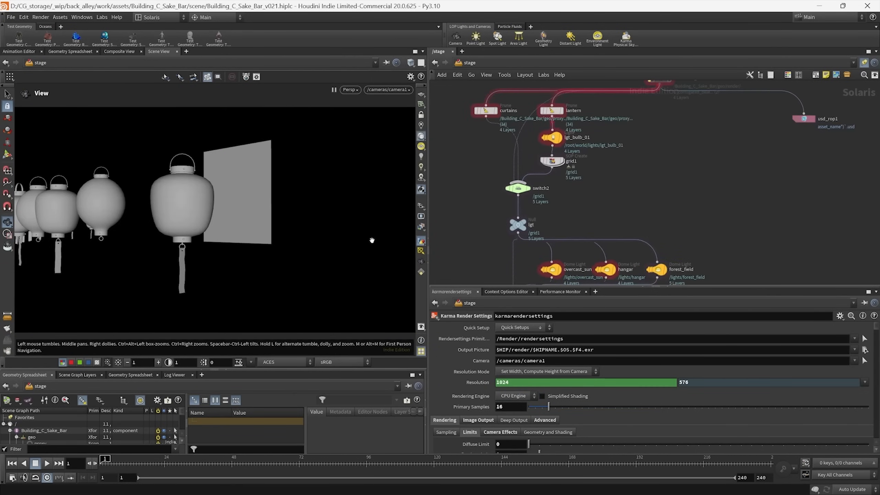
pyautogui.moveTo(598, 207); pyautogui.dragTo(605, 234, button='middle')
pyautogui.scroll(1, 560, 233)
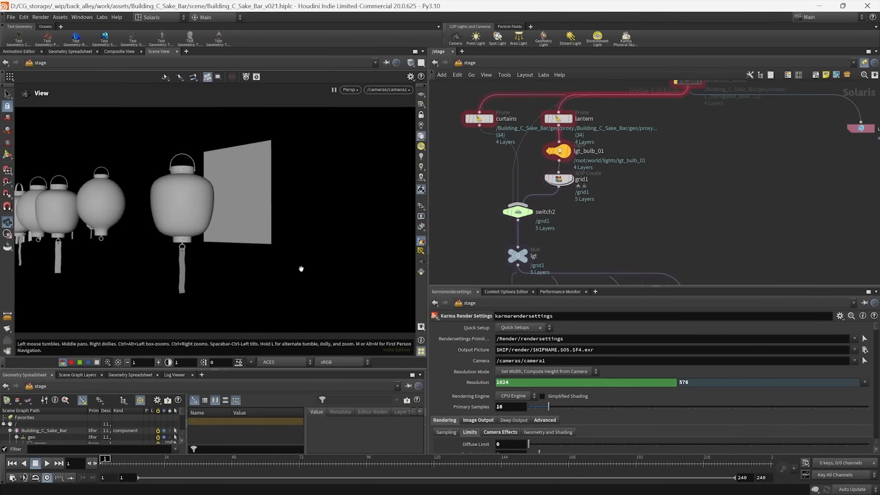
pyautogui.moveTo(614, 133); pyautogui.dragTo(646, 184, button='middle')
pyautogui.scroll(3, 647, 184)
pyautogui.click(551, 159)
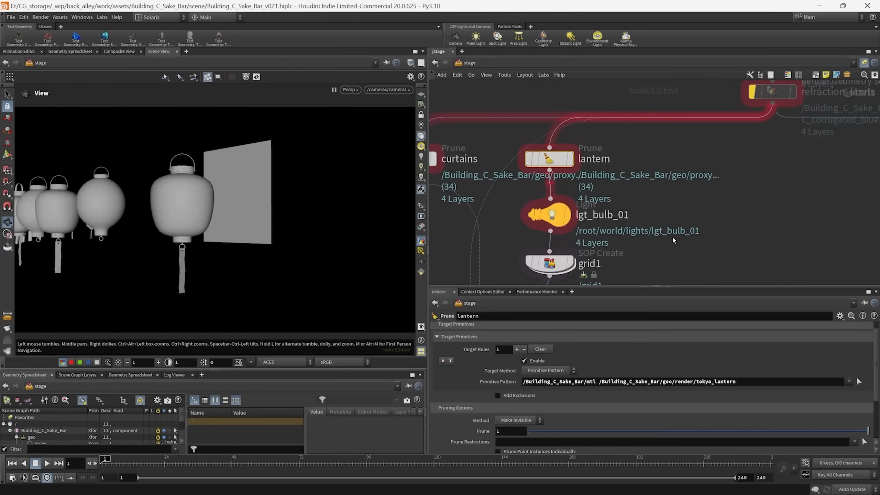
# - Inspect the lgt_bulb_01 light's settings and its placement inside the lantern, using the Light tool and wireframe shading
pyautogui.click(552, 216)
pyautogui.moveTo(639, 245); pyautogui.dragTo(614, 200, button='middle')
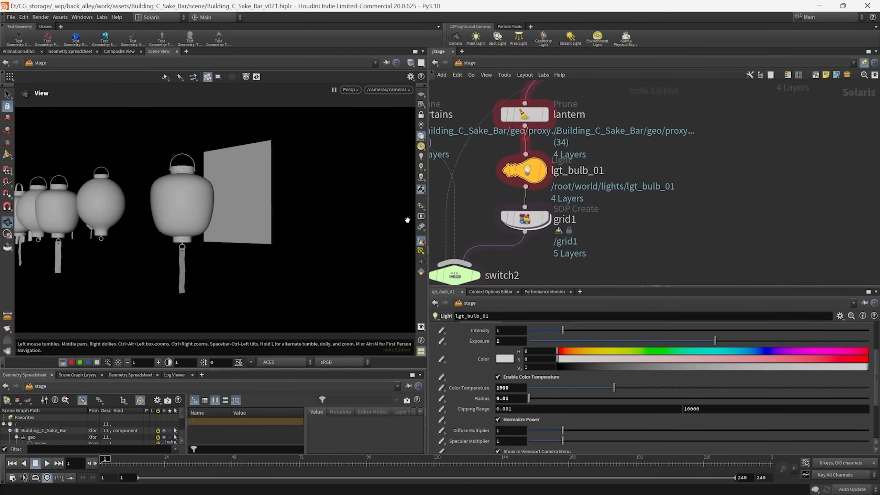
pyautogui.press('Return')
pyautogui.hotkey('shift', 'w')
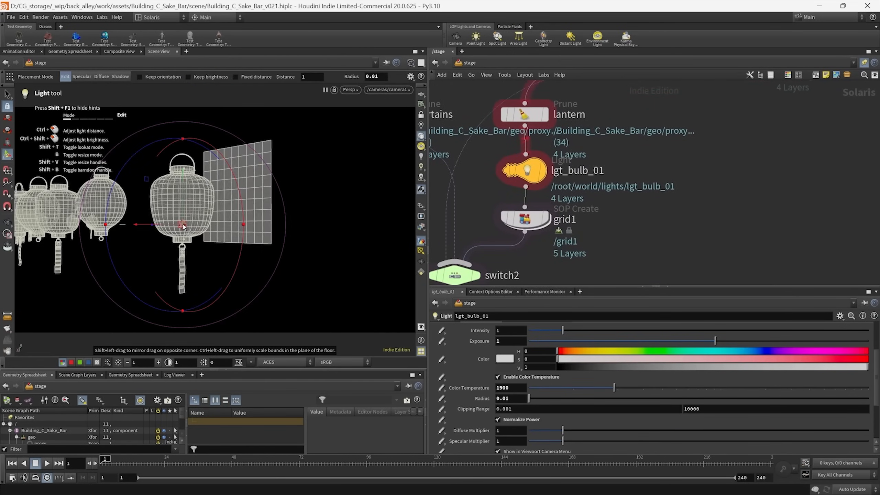
pyautogui.hotkey('shift', 'w')
pyautogui.press('Escape')
# - Inspect the settings of the grid1 SOP Create node below the bulb light
pyautogui.moveTo(577, 176); pyautogui.dragTo(590, 175, button='middle')
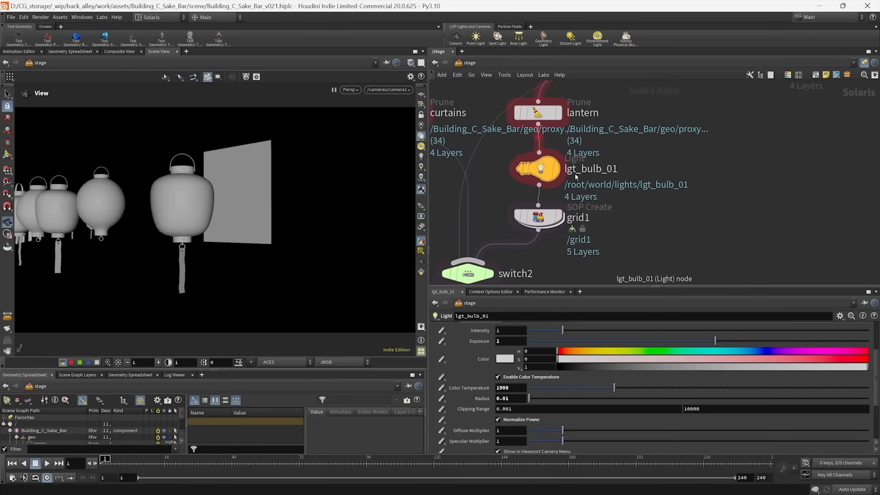
pyautogui.moveTo(653, 217)
pyautogui.mouseDown(button='middle')
pyautogui.moveTo(656, 195)
pyautogui.moveTo(657, 220)
pyautogui.mouseUp(button='middle')
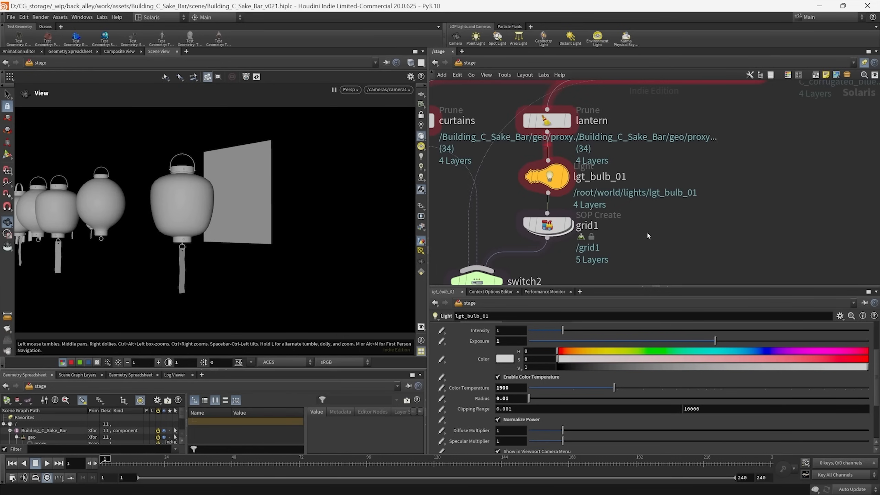
pyautogui.moveTo(631, 234); pyautogui.dragTo(677, 224, button='middle')
pyautogui.click(556, 197)
pyautogui.click(673, 220)
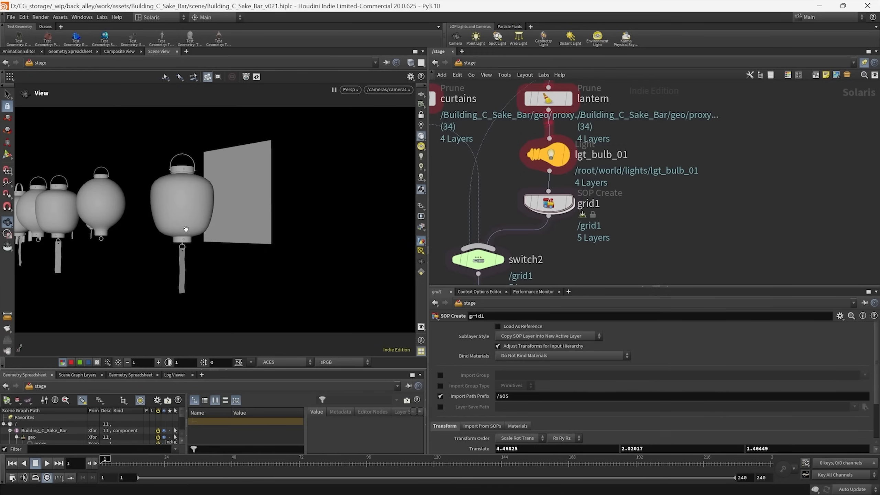
# - Check the position of lgt_bulb_01 relative to the lantern and the grid with the Light tool
pyautogui.click(554, 158)
pyautogui.press('Return')
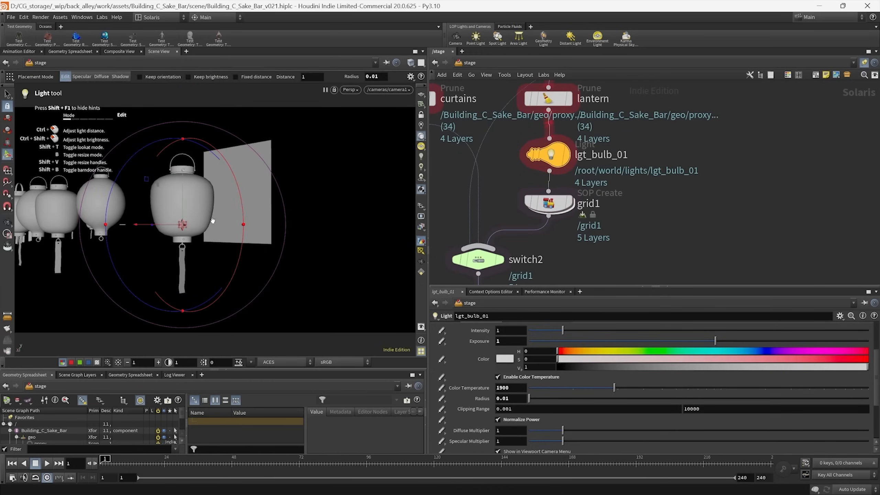
pyautogui.press('Escape')
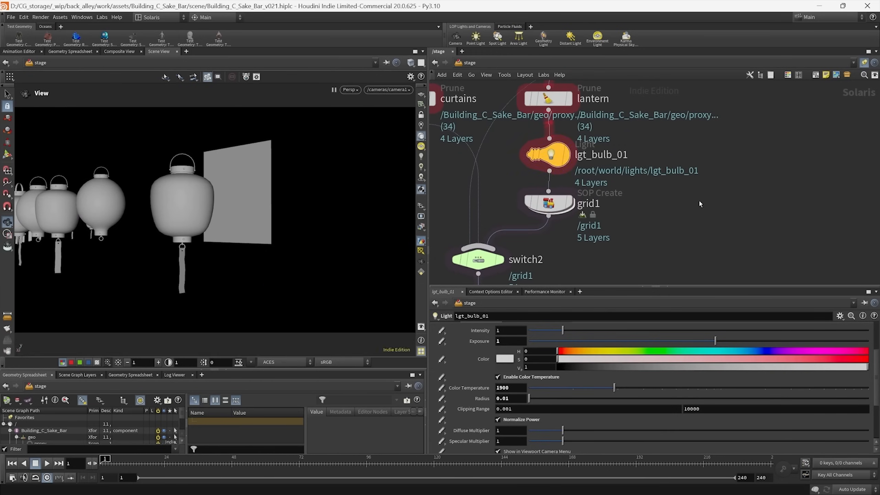
# - Examine the materiallibrary2 and assignmaterial2 nodes beside the main material branch in the stage network
pyautogui.moveTo(698, 200); pyautogui.dragTo(705, 199, button='middle')
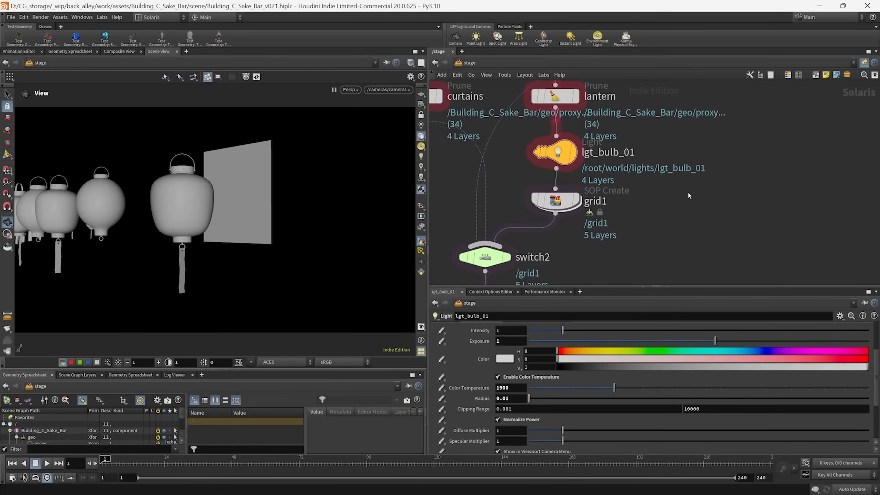
pyautogui.press('h')
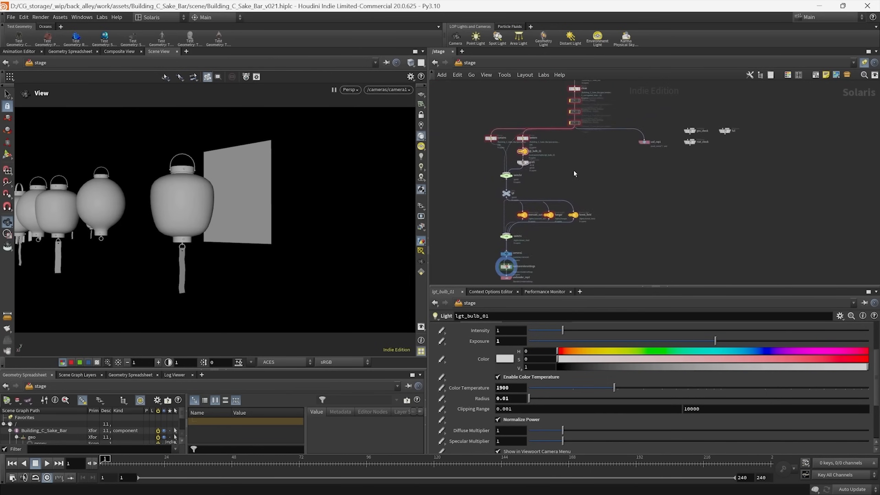
pyautogui.moveTo(574, 174); pyautogui.dragTo(554, 235, button='middle')
pyautogui.moveTo(636, 160); pyautogui.dragTo(624, 200, button='middle')
pyautogui.scroll(5, 620, 156)
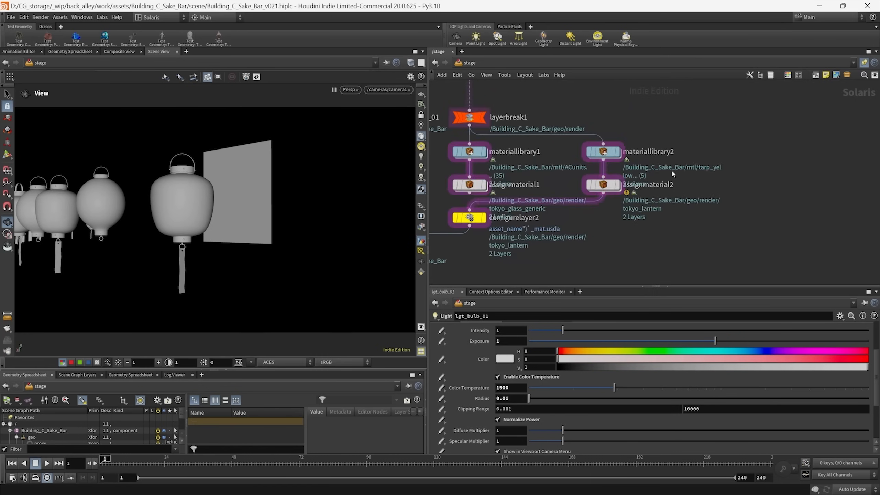
pyautogui.moveTo(639, 169); pyautogui.dragTo(596, 167, button='middle')
pyautogui.scroll(4, 559, 163)
pyautogui.scroll(-4, 648, 261)
pyautogui.moveTo(645, 269); pyautogui.dragTo(663, 178, button='middle')
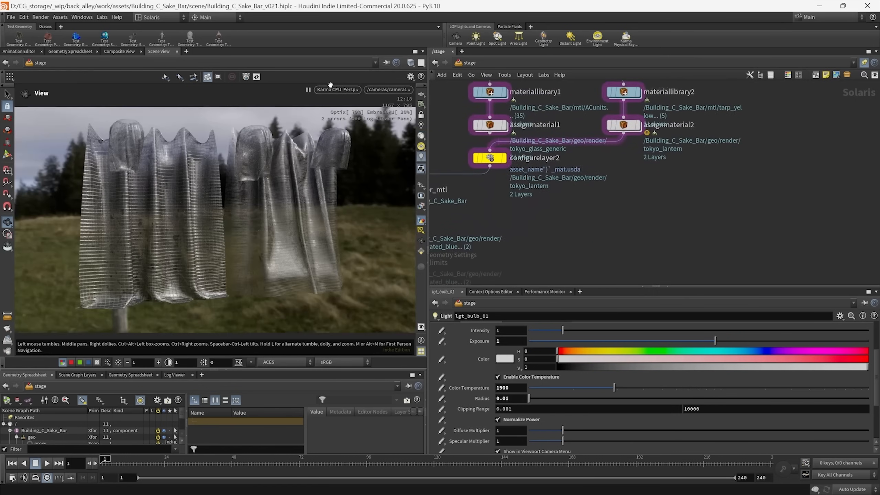
# - Restart the Karma CPU viewport render to show the lanterns and the grid
pyautogui.click(332, 90)
pyautogui.click(336, 192)
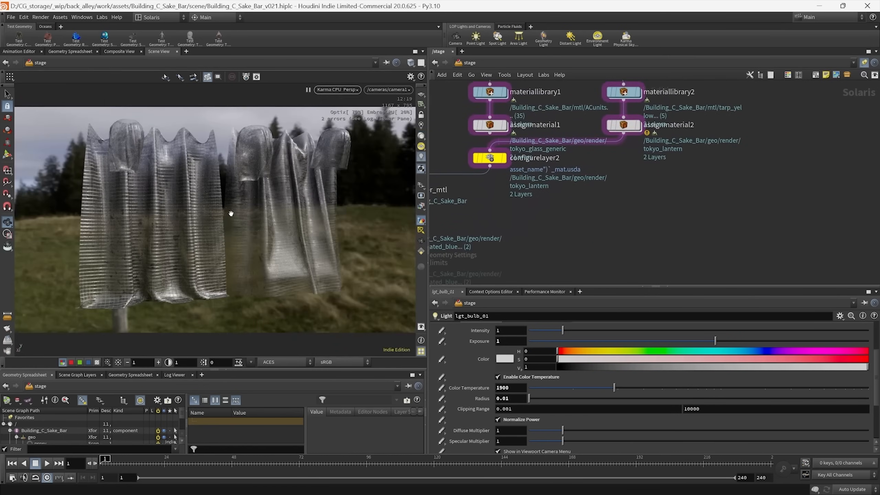
pyautogui.press('Escape')
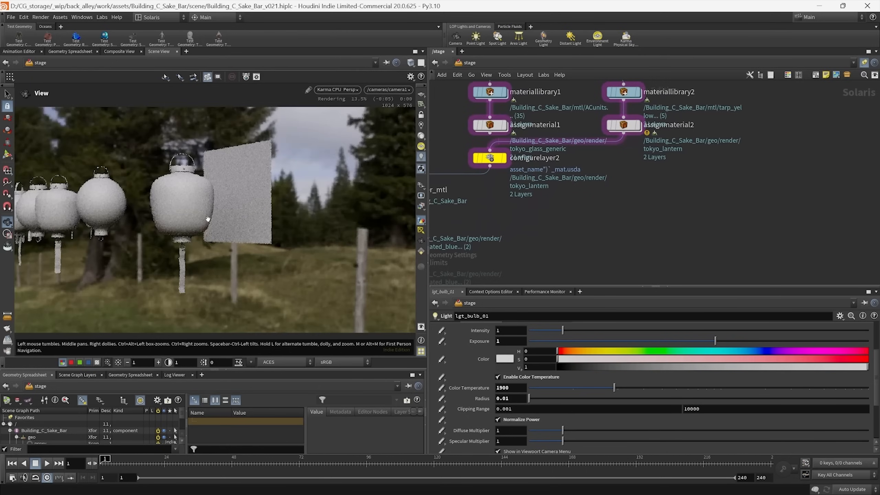
# - Set Select Input of the switch1 node below the dome lights to 1 for the overcast_sun light
pyautogui.scroll(-8, 569, 212)
pyautogui.moveTo(580, 236); pyautogui.dragTo(615, 185, button='middle')
pyautogui.scroll(6, 546, 205)
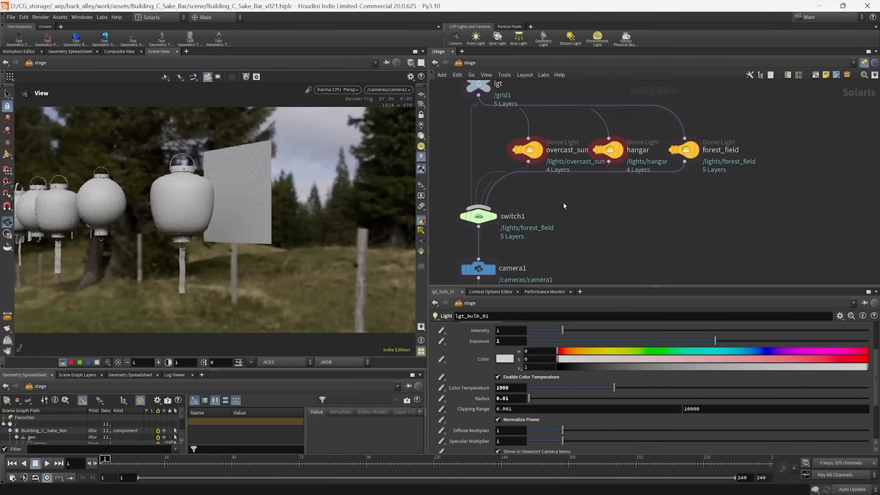
pyautogui.click(478, 215)
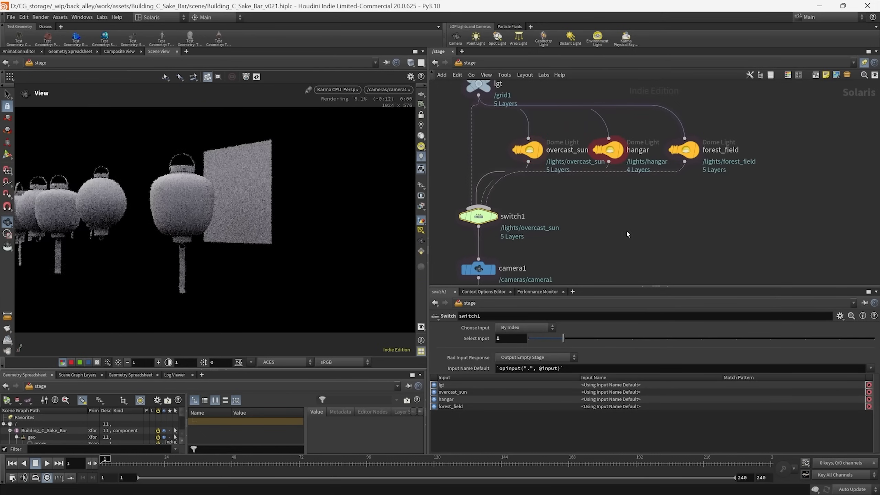
# - Enable Display Environment Lights as Backgrounds in the viewport display options and close the dialog
pyautogui.press('d')
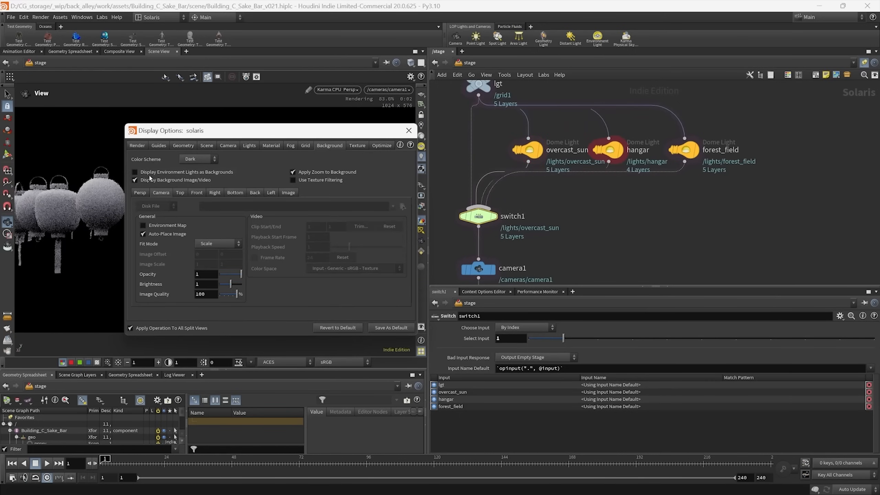
pyautogui.click(149, 172)
pyautogui.moveTo(215, 130); pyautogui.dragTo(541, 89)
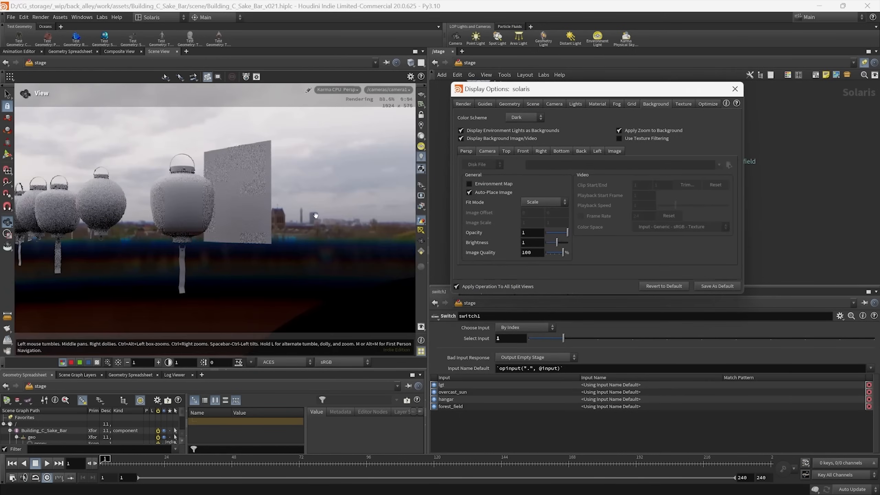
pyautogui.click(735, 90)
# - Open materiallibrary2 and locate the tokyo_lantern_template subnetwork beside tokyo_lantern_ready
pyautogui.moveTo(793, 169); pyautogui.dragTo(680, 220, button='middle')
pyautogui.scroll(-5, 679, 220)
pyautogui.moveTo(641, 165); pyautogui.dragTo(636, 228, button='middle')
pyautogui.scroll(5, 637, 225)
pyautogui.scroll(4, 604, 148)
pyautogui.doubleClick(607, 149)
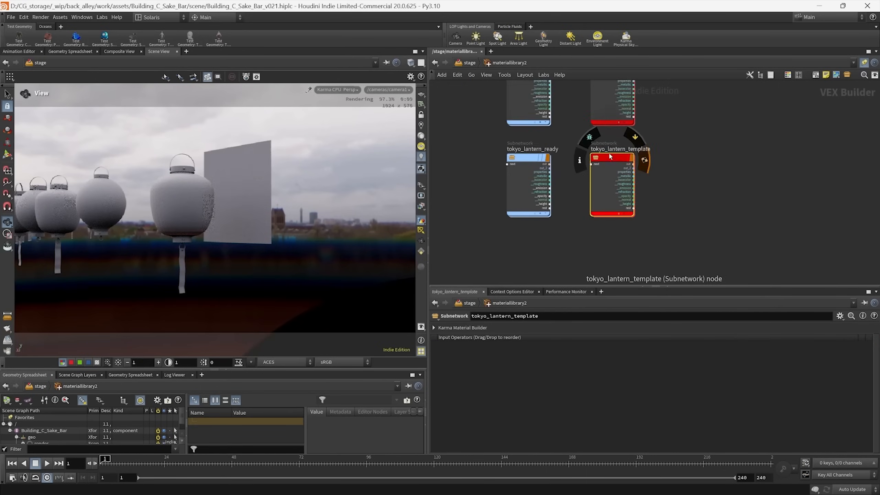
pyautogui.scroll(2, 611, 156)
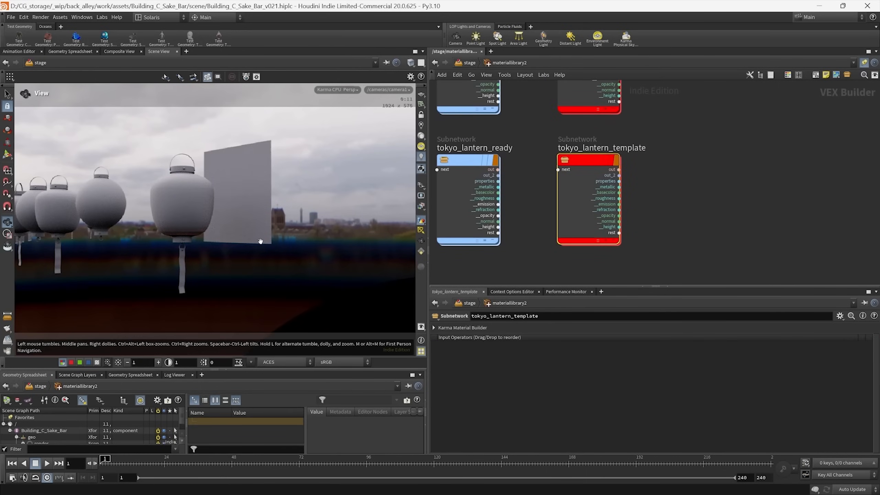
pyautogui.scroll(3, 614, 175)
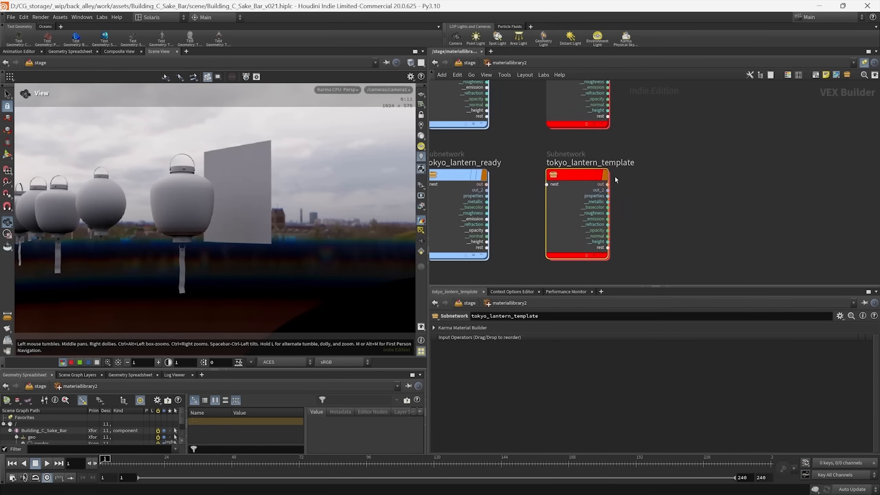
# - Pause the viewport render, rename the tokyo_lantern_template subnetwork to tokyo_lantern, and briefly check its shader network
pyautogui.click(338, 90)
pyautogui.click(333, 183)
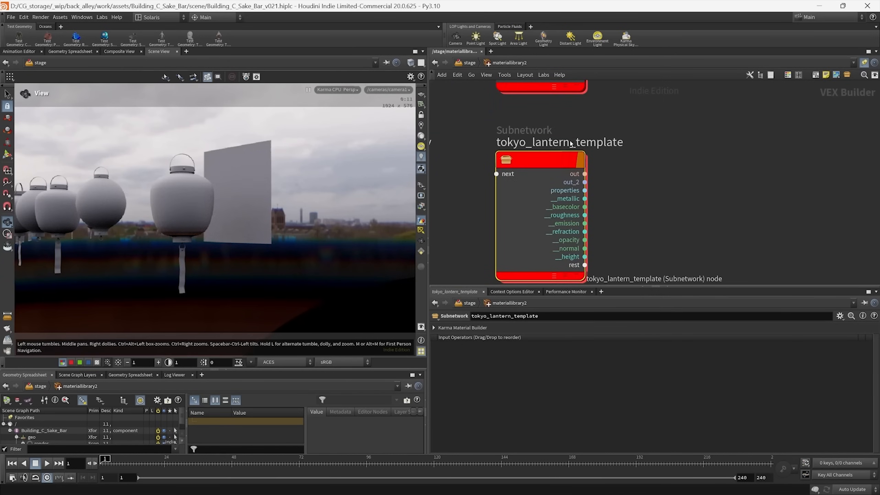
pyautogui.doubleClick(551, 162)
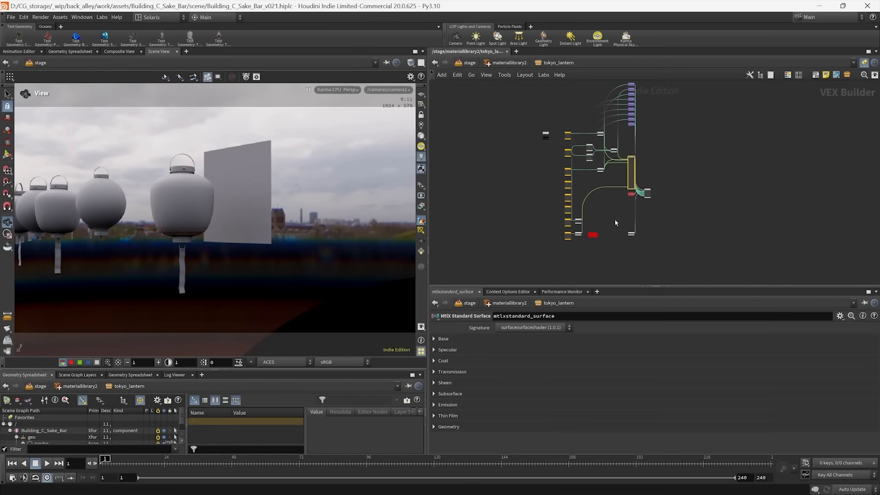
pyautogui.press('u')
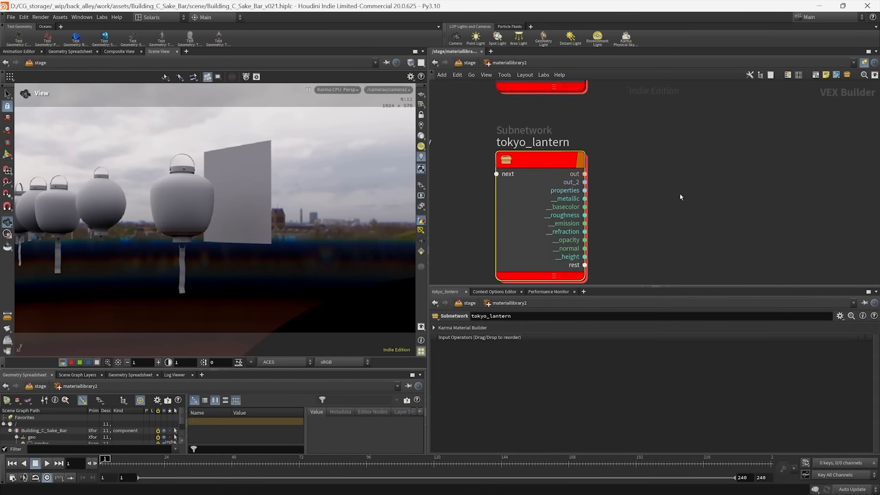
# - Restart the Karma CPU render to apply the tokyo_lantern material to the lanterns
pyautogui.moveTo(695, 157); pyautogui.dragTo(660, 180, button='middle')
pyautogui.click(346, 90)
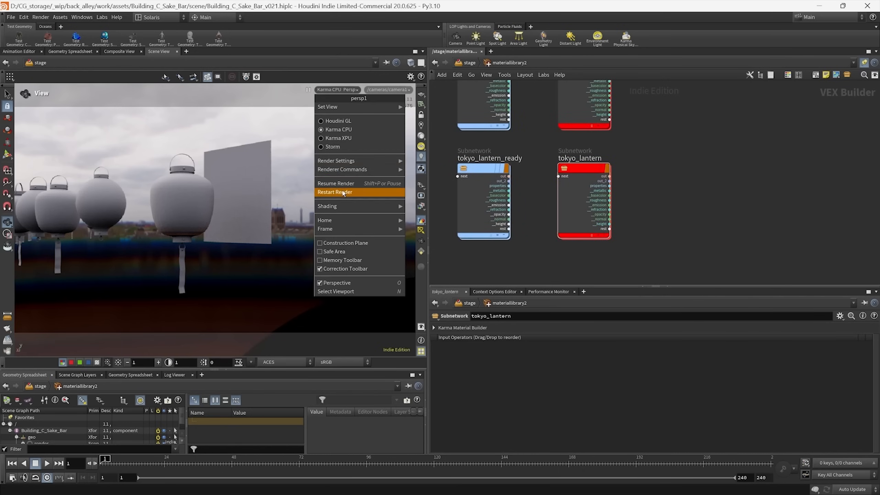
pyautogui.click(347, 193)
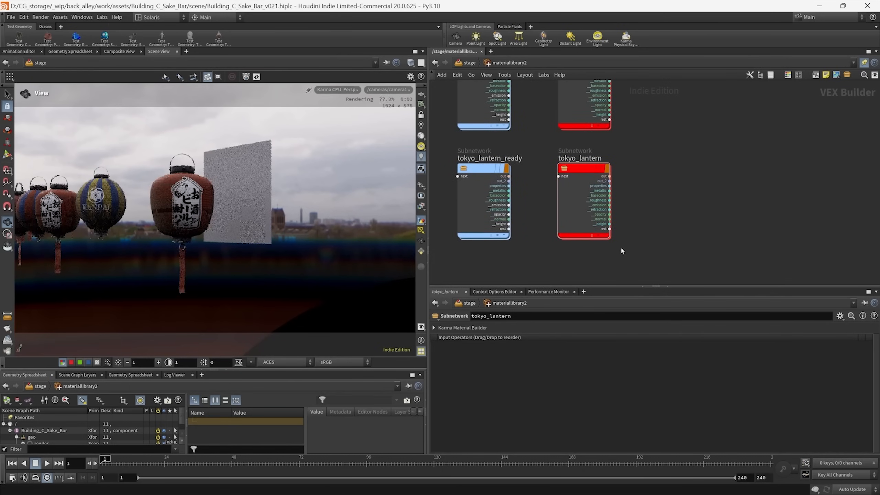
pyautogui.moveTo(656, 252)
pyautogui.mouseDown(button='middle')
pyautogui.moveTo(668, 246)
pyautogui.moveTo(655, 255)
pyautogui.moveTo(623, 232)
pyautogui.moveTo(652, 236)
pyautogui.mouseUp(button='middle')
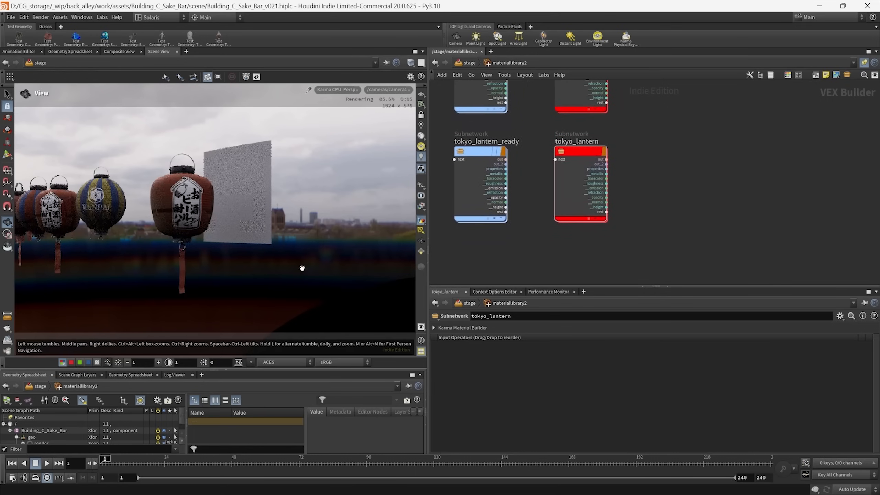
# - Open the tokyo_lantern subnetwork and examine how its texture nodes feed the MtlX Standard Surface
pyautogui.doubleClick(568, 156)
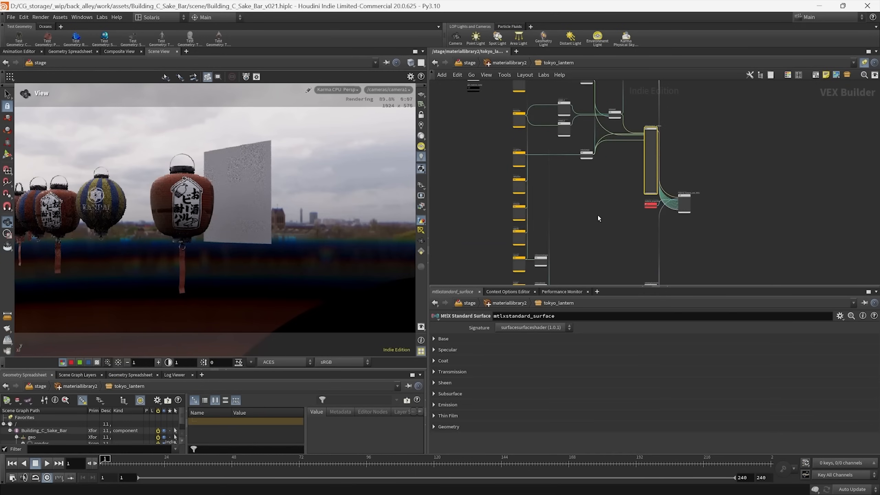
pyautogui.moveTo(606, 255); pyautogui.dragTo(572, 272, button='middle')
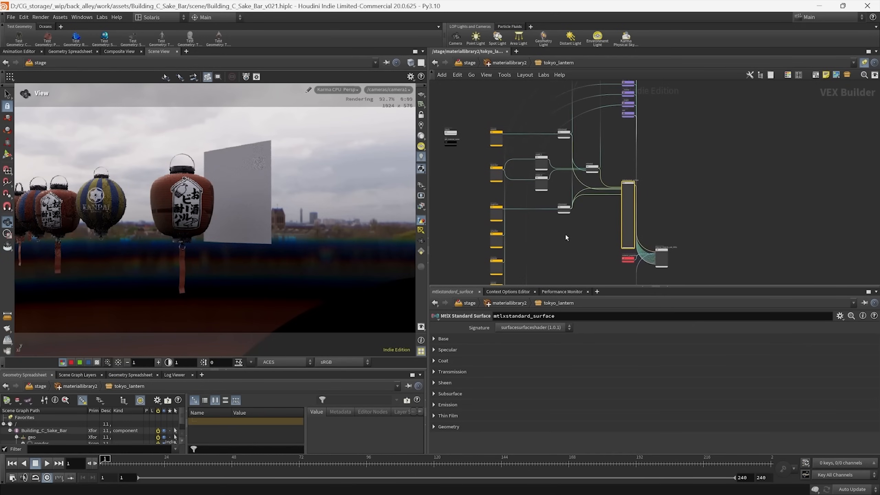
pyautogui.moveTo(570, 214); pyautogui.dragTo(581, 197, button='middle')
pyautogui.scroll(3, 582, 193)
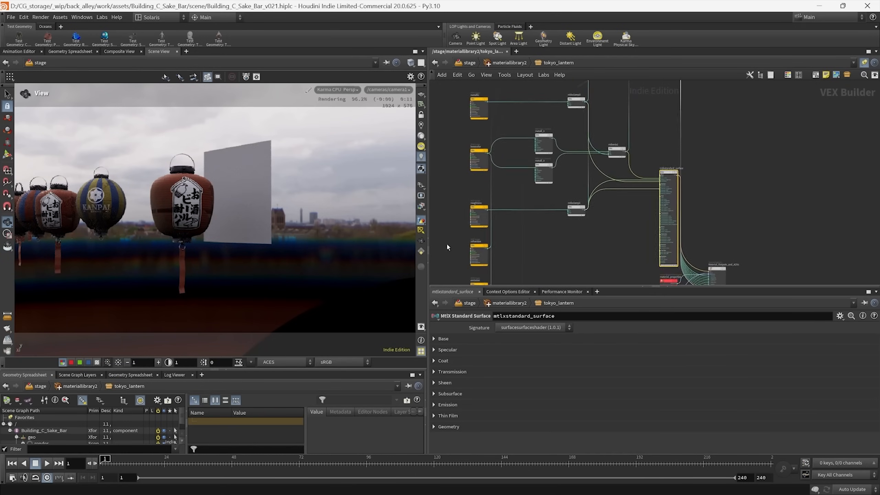
# - View the lanterns' __basecolor and __emission render outputs
pyautogui.click(421, 206)
pyautogui.click(442, 301)
pyautogui.click(422, 206)
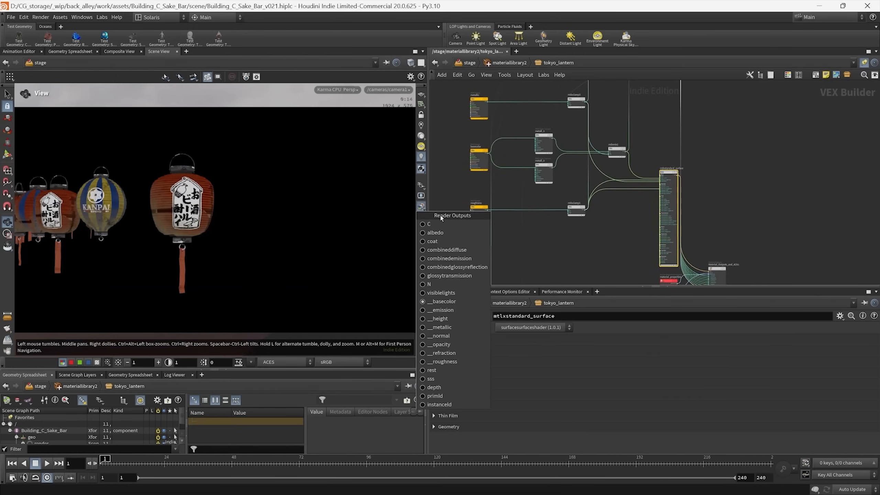
pyautogui.click(444, 312)
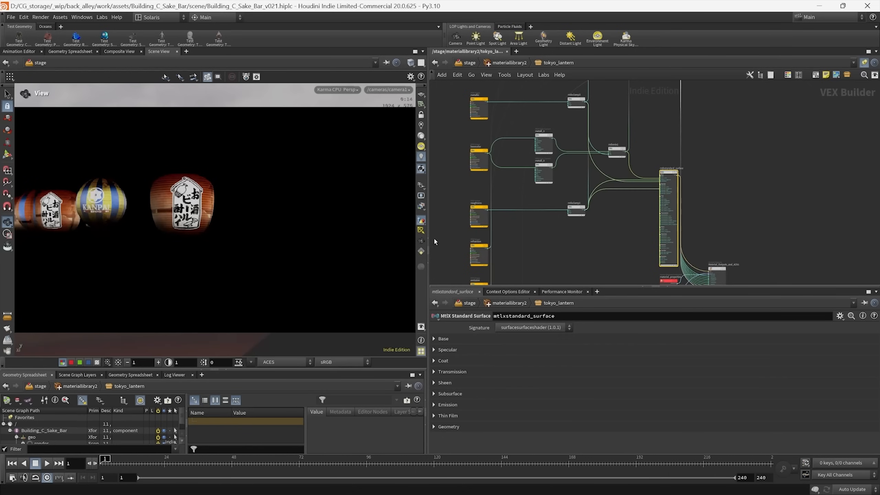
# - View the lanterns' __height, __metallic and __normal render outputs one after another
pyautogui.click(421, 207)
pyautogui.click(445, 319)
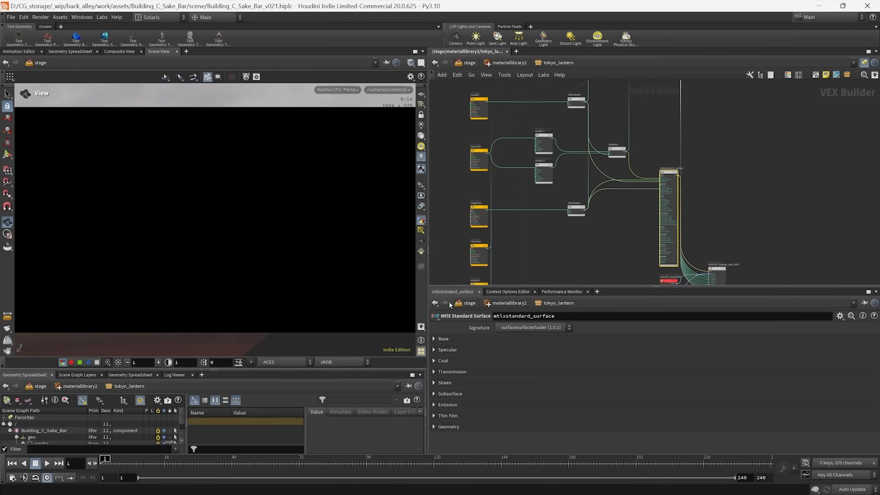
pyautogui.click(420, 207)
pyautogui.click(446, 329)
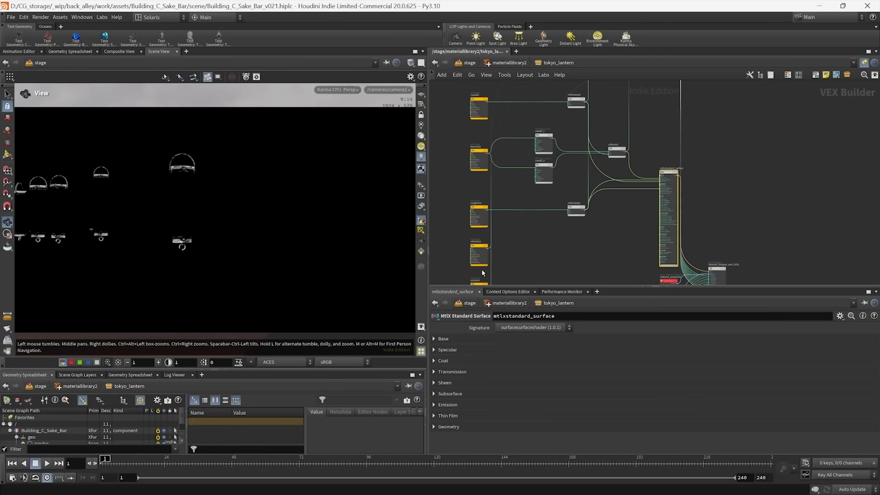
pyautogui.click(421, 207)
pyautogui.click(447, 343)
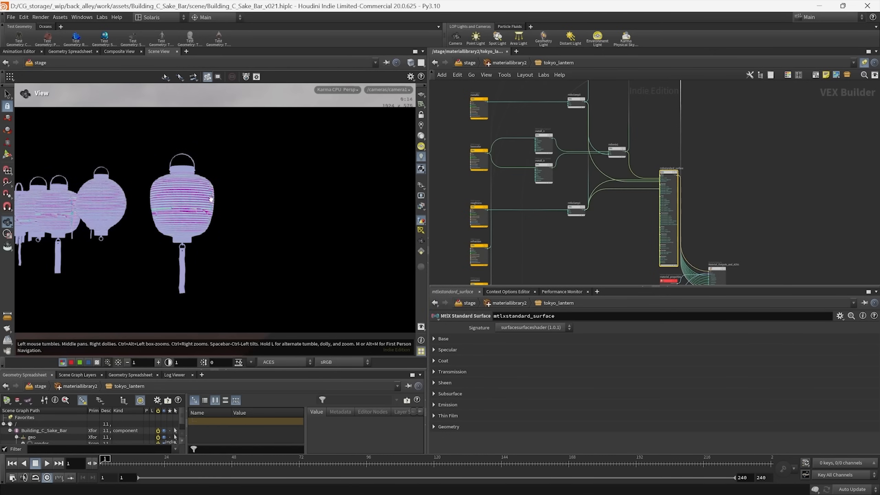
# - View the lanterns' __opacity, __refraction and __roughness render outputs one after another
pyautogui.click(421, 206)
pyautogui.click(445, 347)
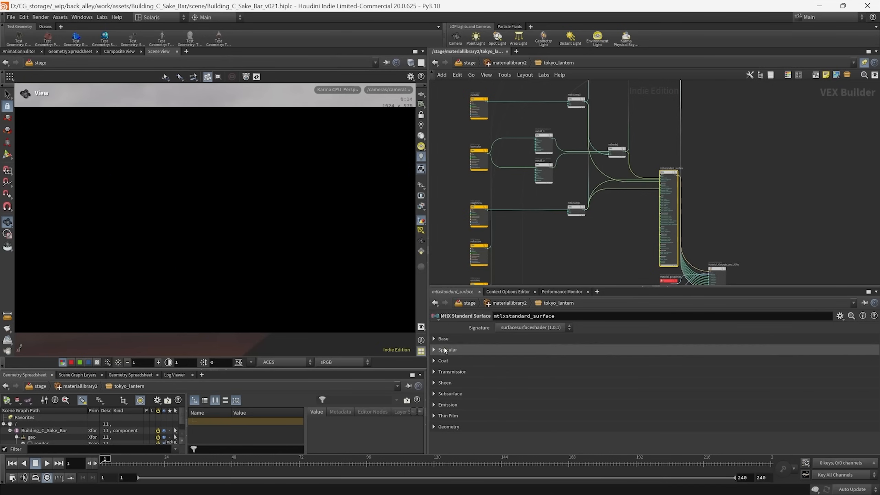
pyautogui.click(421, 207)
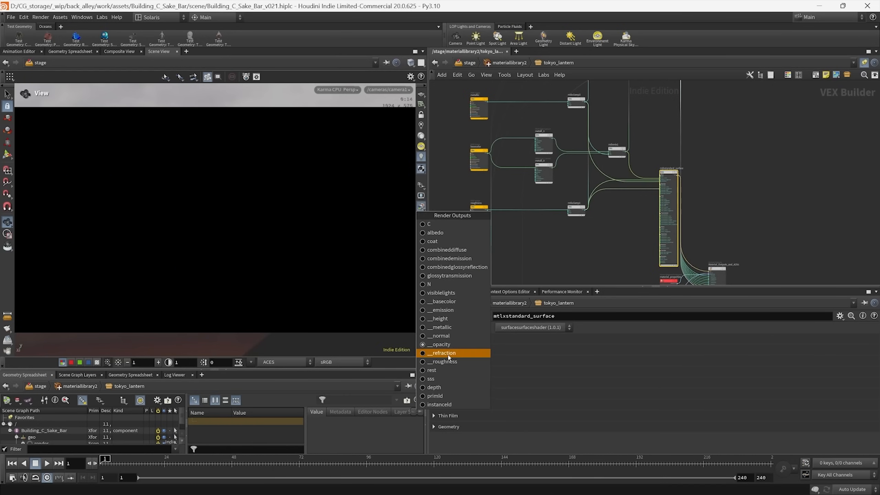
pyautogui.click(445, 353)
pyautogui.click(421, 206)
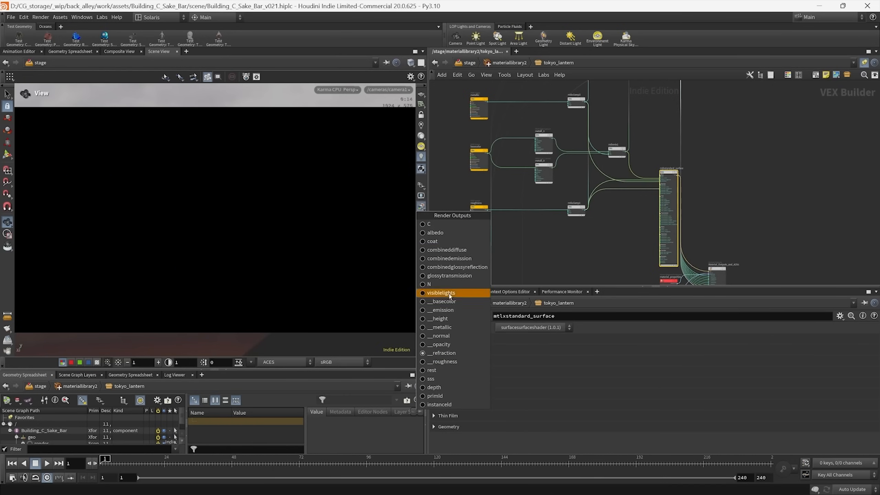
pyautogui.click(447, 363)
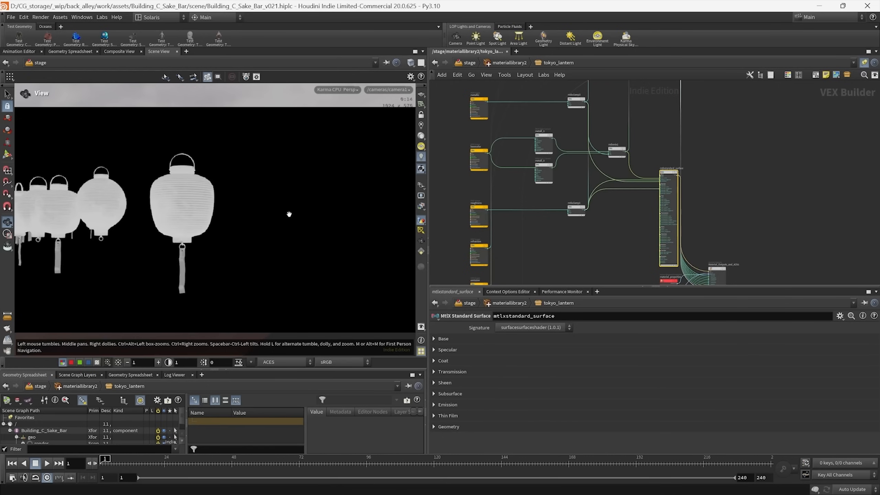
# - Examine the normal and height texture nodes of tokyo_lantern and switch the render output back to C
pyautogui.scroll(-5, 577, 114)
pyautogui.scroll(5, 583, 187)
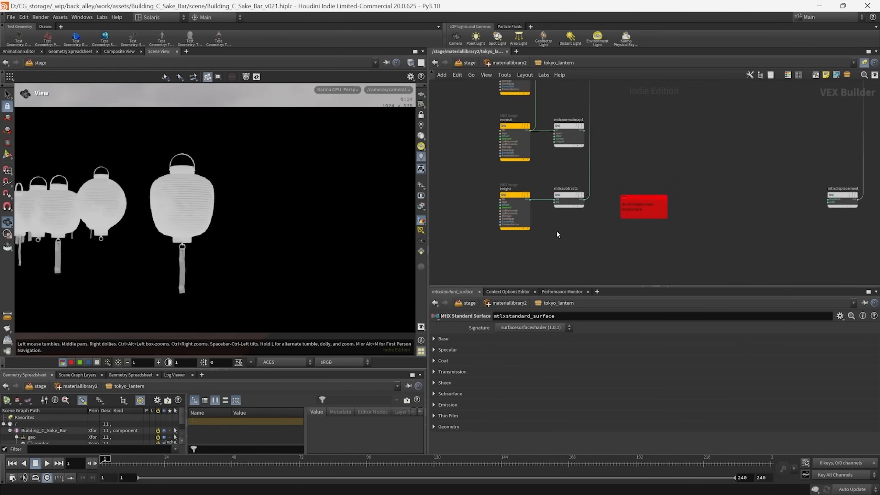
pyautogui.click(420, 207)
pyautogui.click(450, 225)
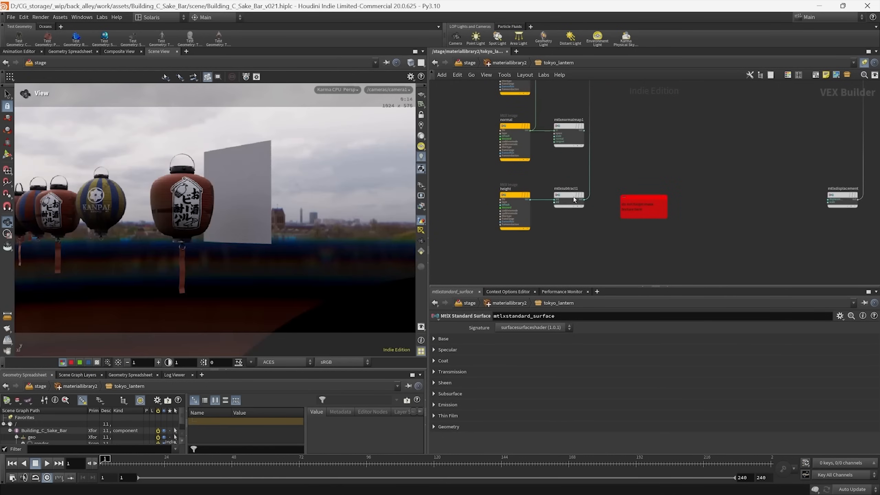
# - Leave the tokyo_lantern network and open the tokyo_lantern_ready subnetwork to view its shader nodes
pyautogui.scroll(-5, 602, 185)
pyautogui.press('u')
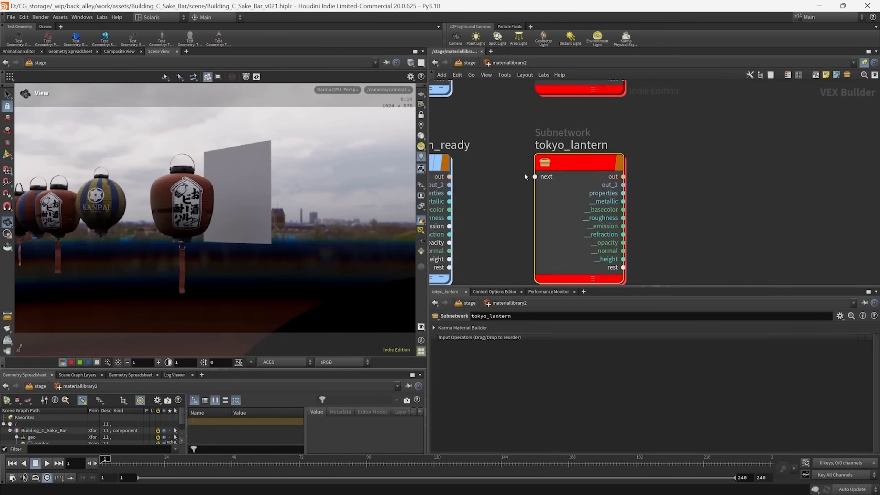
pyautogui.doubleClick(572, 128)
pyautogui.scroll(6, 570, 143)
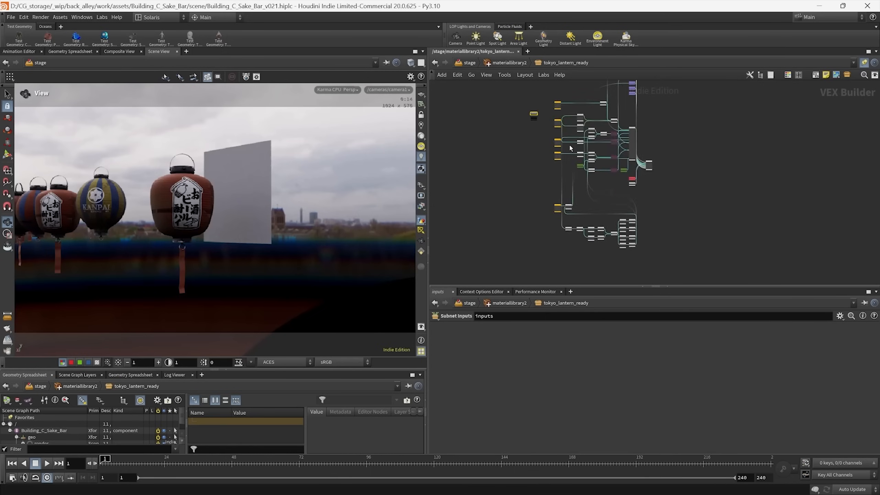
# - Copy the mask image node from tokyo_lantern_ready and paste it into the tokyo_lantern network below the height node
pyautogui.moveTo(492, 156); pyautogui.dragTo(620, 218)
pyautogui.moveTo(623, 220); pyautogui.dragTo(591, 169, button='middle')
pyautogui.hotkey('ctrl', 'c')
pyautogui.click(499, 64)
pyautogui.doubleClick(692, 142)
pyautogui.scroll(5, 515, 218)
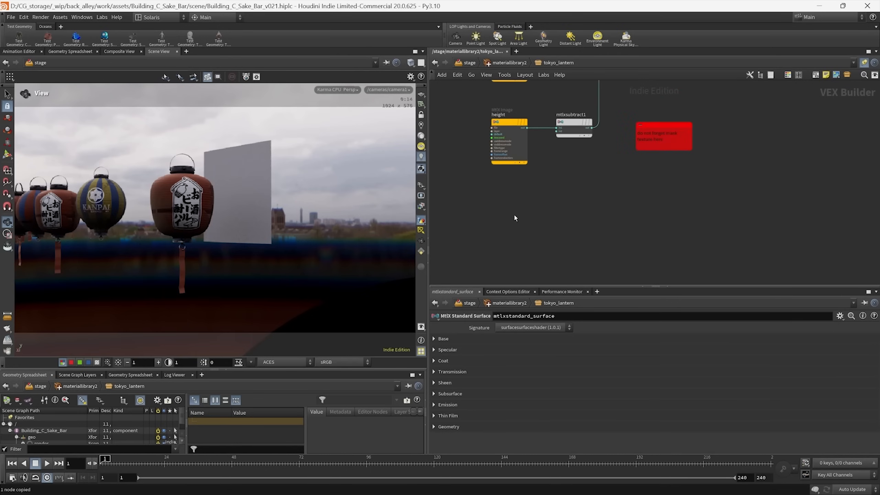
pyautogui.hotkey('ctrl', 'v')
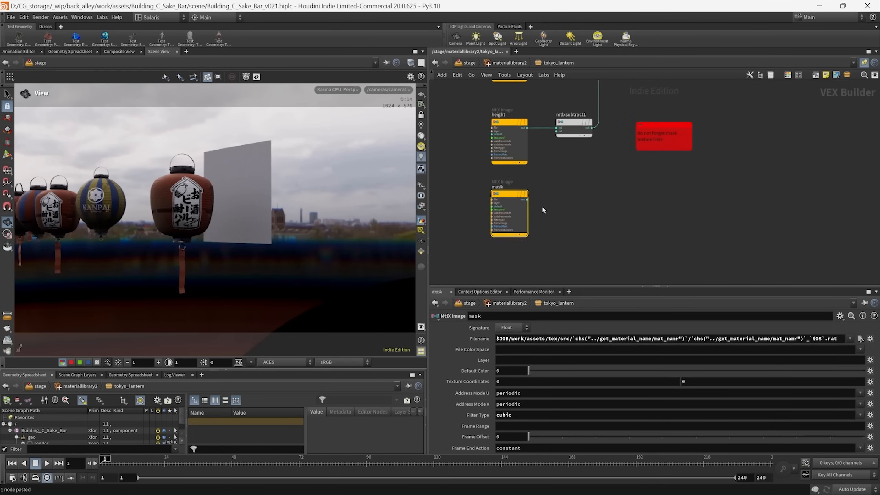
# - Wire the pasted mask node's output into the input of the __refraction Karma AOV node
pyautogui.click(541, 205)
pyautogui.scroll(3, 524, 199)
pyautogui.moveTo(639, 124); pyautogui.dragTo(569, 271, button='middle')
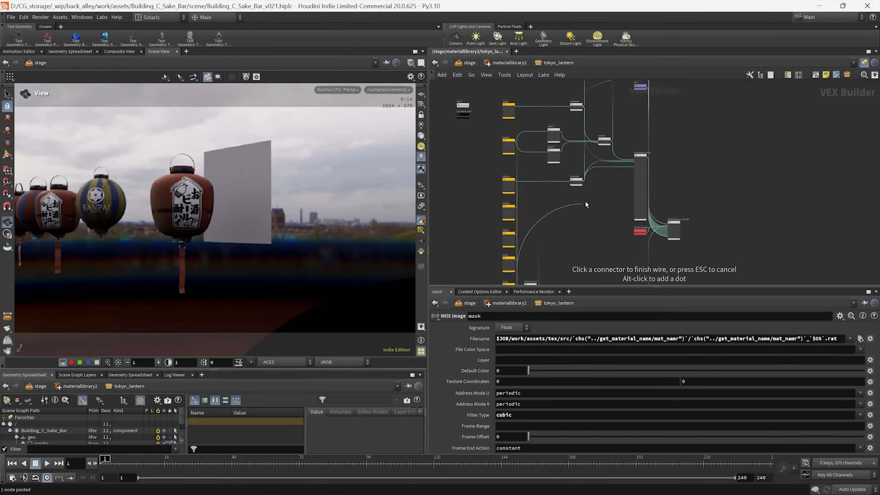
pyautogui.moveTo(631, 90); pyautogui.dragTo(526, 196, button='middle')
pyautogui.scroll(4, 572, 149)
pyautogui.scroll(5, 537, 190)
pyautogui.click(595, 150)
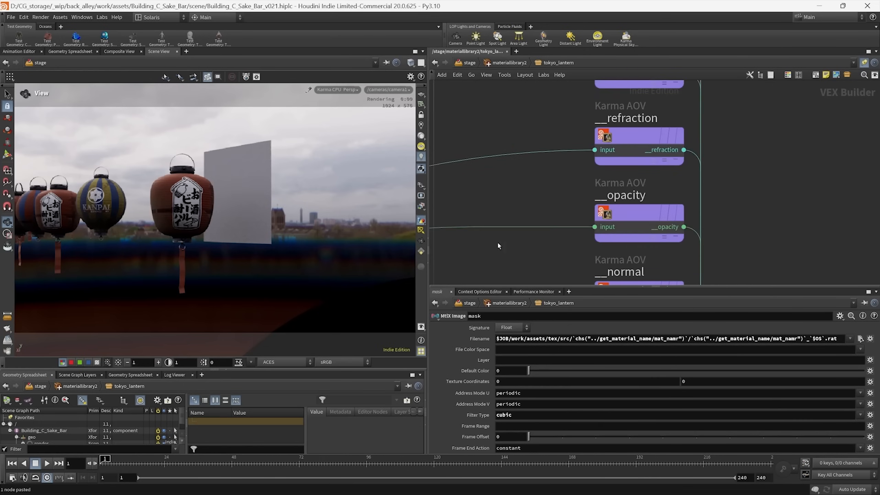
# - View the lanterns' __refraction render output and switch the output back to C
pyautogui.click(421, 206)
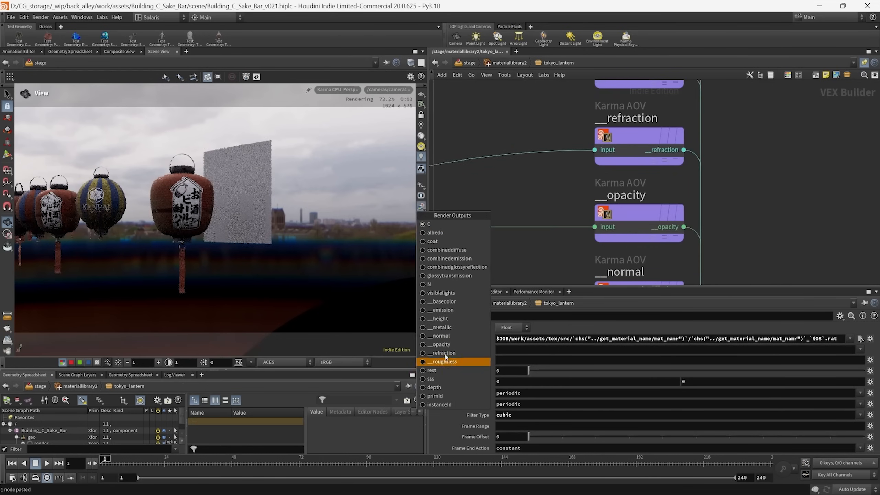
pyautogui.click(443, 352)
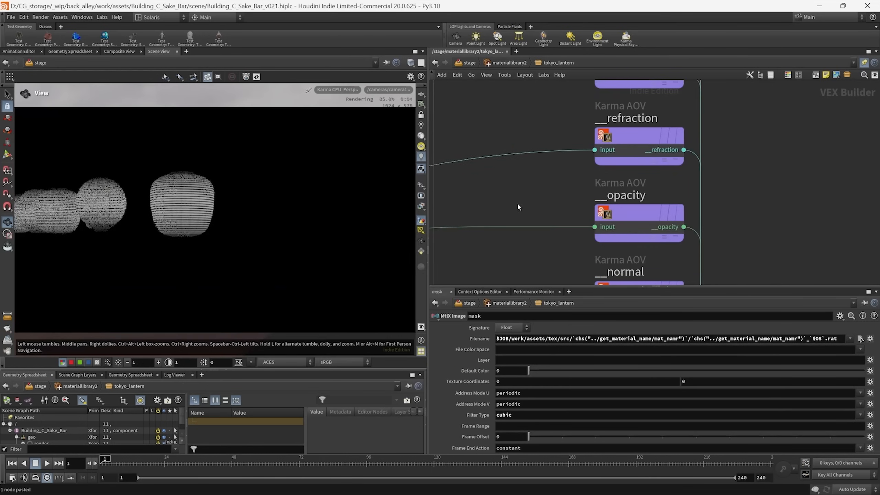
pyautogui.scroll(-5, 518, 207)
pyautogui.moveTo(505, 207); pyautogui.dragTo(609, 64, button='middle')
pyautogui.moveTo(540, 205); pyautogui.dragTo(593, 118, button='middle')
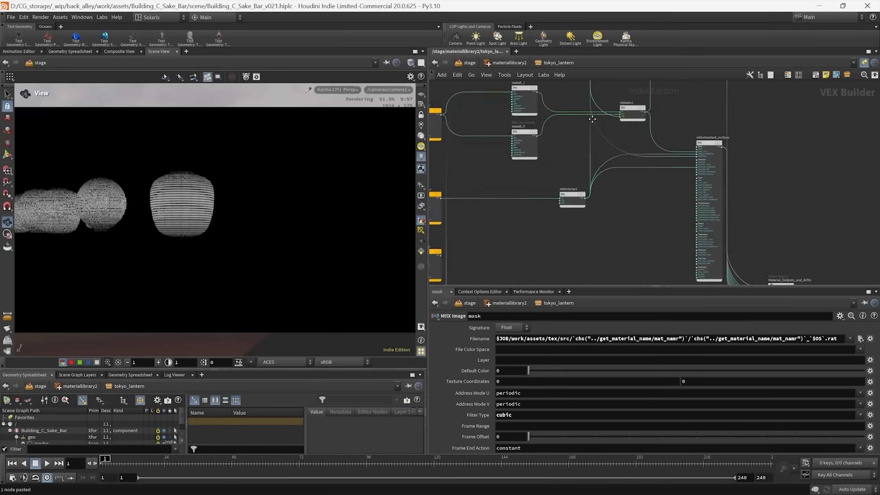
pyautogui.scroll(-3, 592, 119)
pyautogui.click(421, 206)
pyautogui.click(485, 225)
pyautogui.scroll(-3, 620, 165)
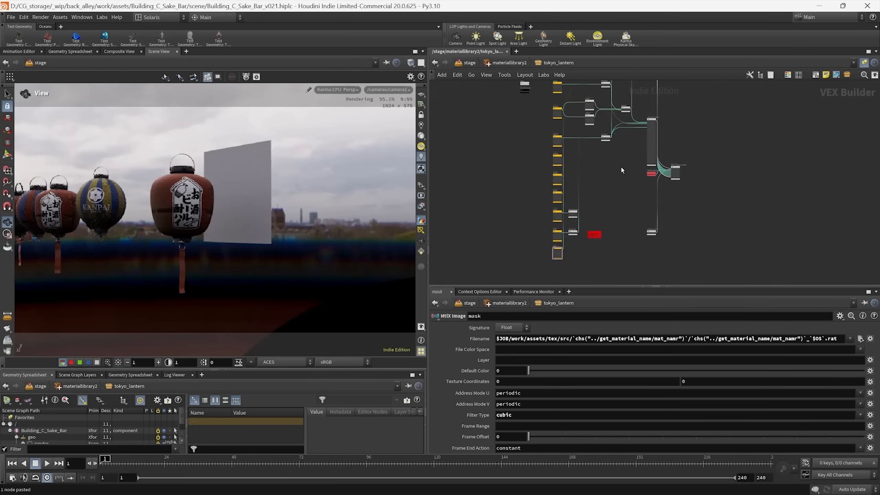
# - Cut the wires running from mtlxclamp1 to the roughness inputs of mtlxstandard_surface
pyautogui.scroll(8, 589, 184)
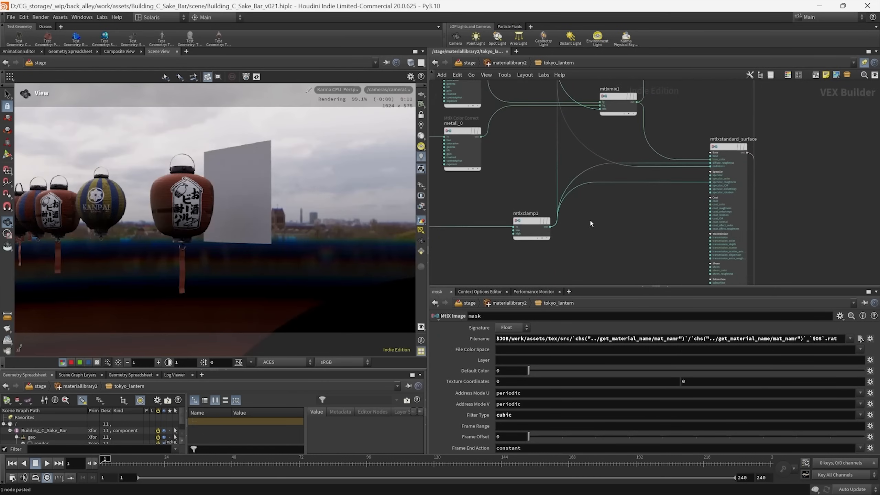
pyautogui.press('y')
pyautogui.moveTo(572, 181); pyautogui.dragTo(598, 213)
pyautogui.moveTo(592, 203); pyautogui.dragTo(566, 210, button='middle')
pyautogui.moveTo(604, 192); pyautogui.dragTo(755, 233)
# - Select the metallic image node, view the lanterns' __metallic render output and switch the output back to C
pyautogui.moveTo(542, 249); pyautogui.dragTo(578, 230, button='middle')
pyautogui.moveTo(648, 224); pyautogui.dragTo(690, 267, button='middle')
pyautogui.moveTo(554, 204); pyautogui.dragTo(609, 244, button='middle')
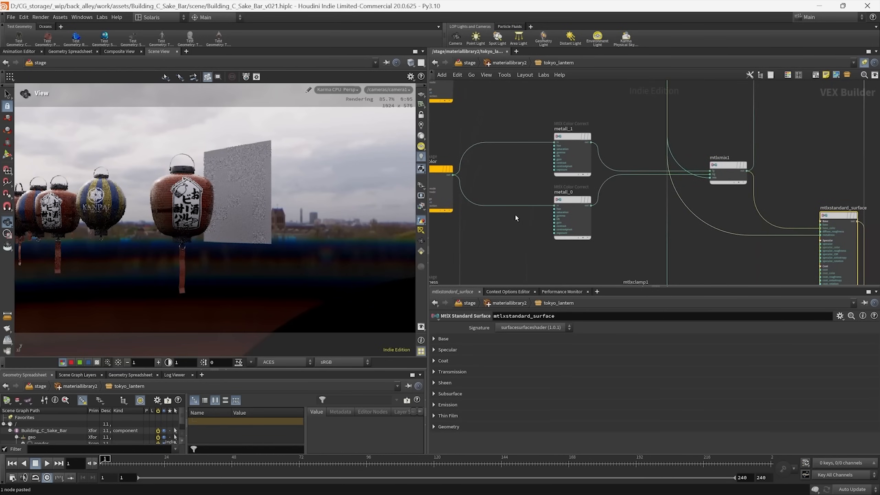
pyautogui.moveTo(464, 119); pyautogui.dragTo(499, 187, button='middle')
pyautogui.moveTo(459, 192); pyautogui.dragTo(496, 120)
pyautogui.moveTo(497, 198); pyautogui.dragTo(492, 170, button='middle')
pyautogui.click(421, 206)
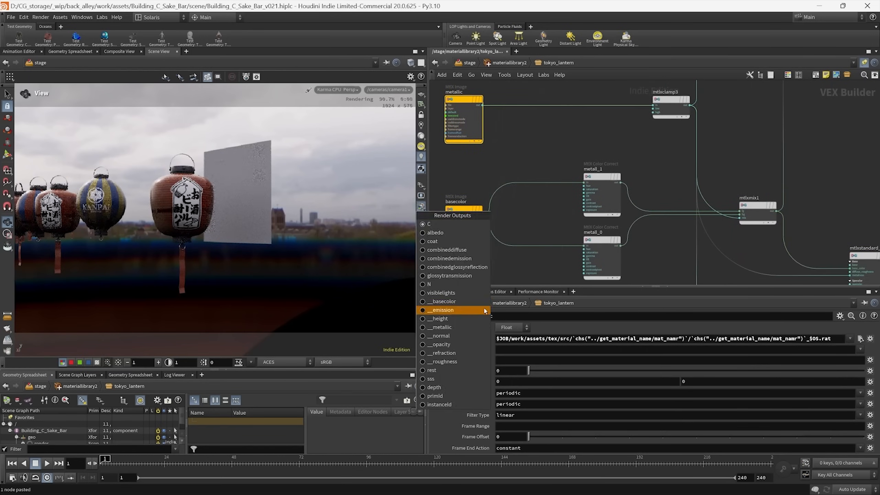
pyautogui.click(449, 328)
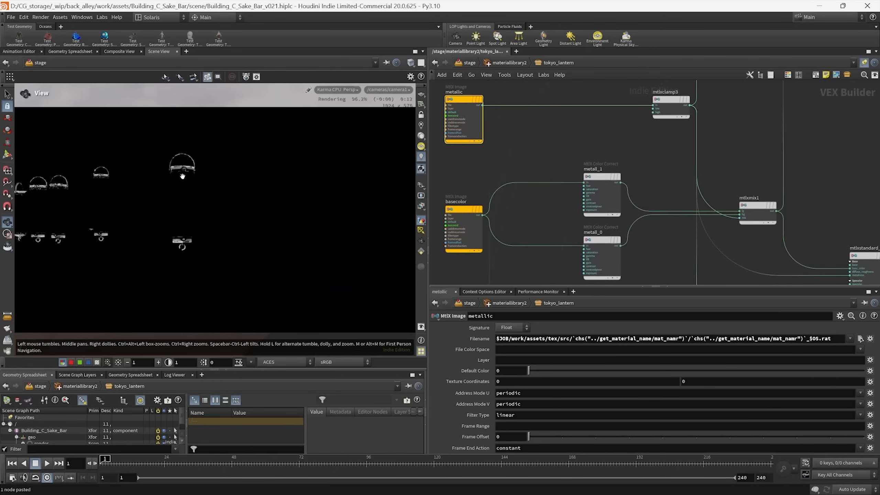
pyautogui.moveTo(486, 186); pyautogui.dragTo(459, 133, button='middle')
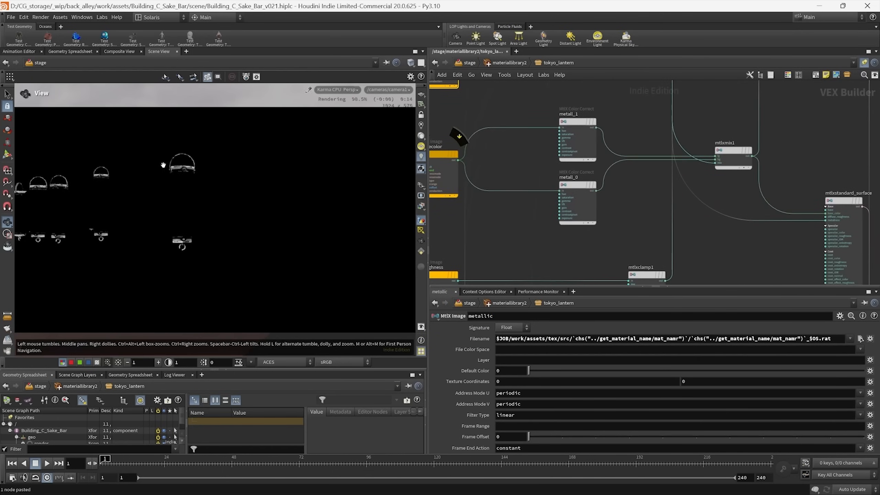
pyautogui.moveTo(435, 236); pyautogui.dragTo(398, 220, button='middle')
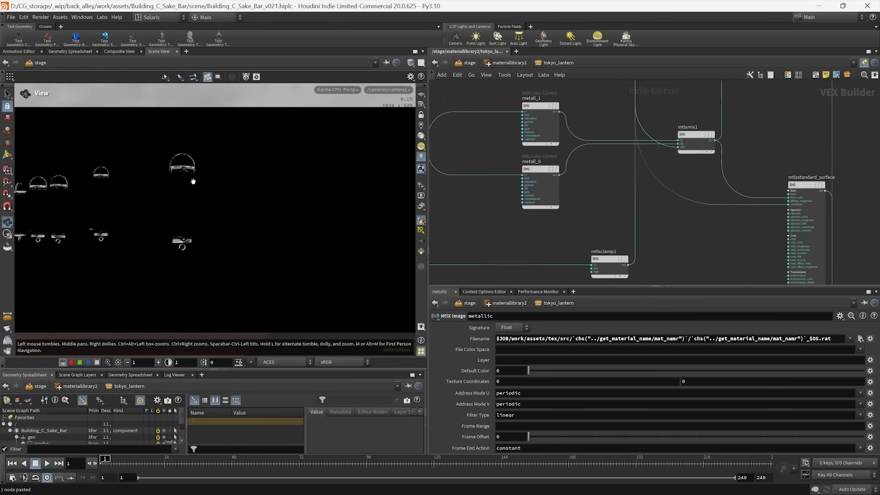
pyautogui.click(421, 206)
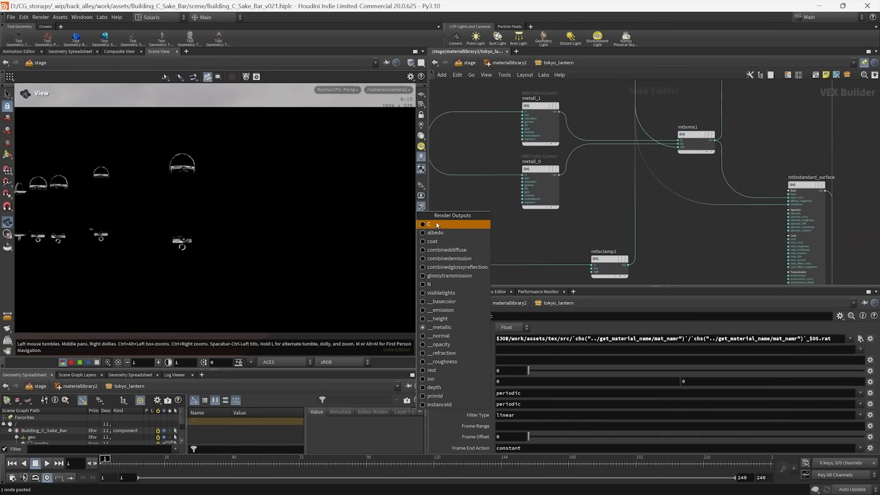
pyautogui.click(437, 225)
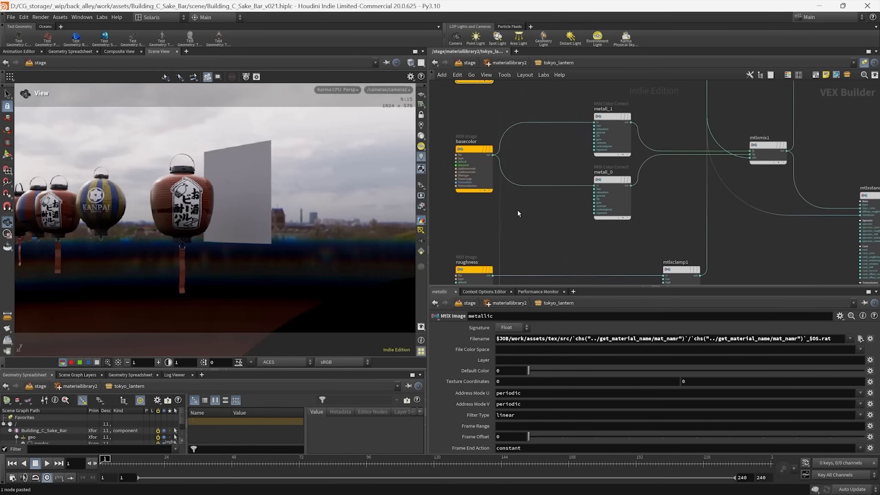
# - View the combineddiffuse and combinedglossyreflection render outputs and select the mtlxstandard_surface node
pyautogui.click(421, 206)
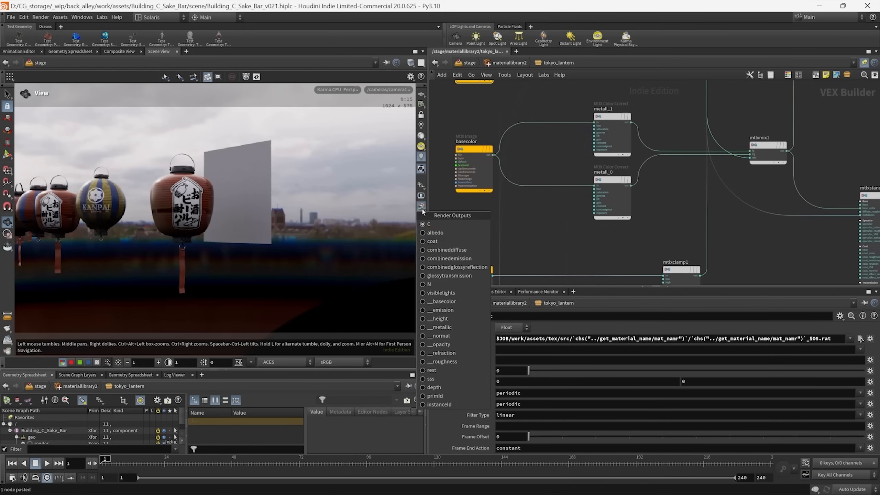
pyautogui.click(446, 250)
pyautogui.click(421, 206)
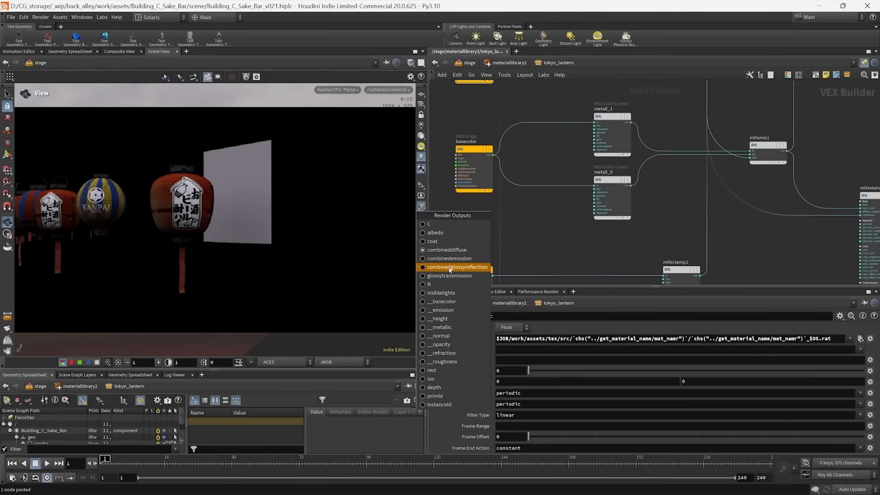
pyautogui.click(452, 267)
pyautogui.moveTo(688, 219); pyautogui.dragTo(515, 146, button='middle')
pyautogui.scroll(2, 637, 195)
pyautogui.moveTo(629, 198); pyautogui.dragTo(650, 179, button='middle')
pyautogui.scroll(-2, 603, 191)
pyautogui.moveTo(687, 232); pyautogui.dragTo(571, 184, button='middle')
pyautogui.click(615, 187)
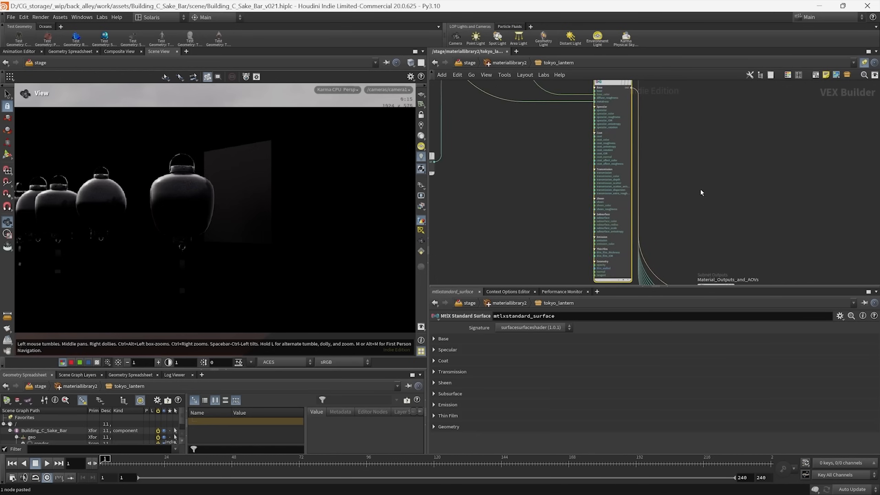
# - Examine the inputs and outgoing connections of the mtlxstandard_surface node
pyautogui.moveTo(479, 269); pyautogui.dragTo(518, 297, button='middle')
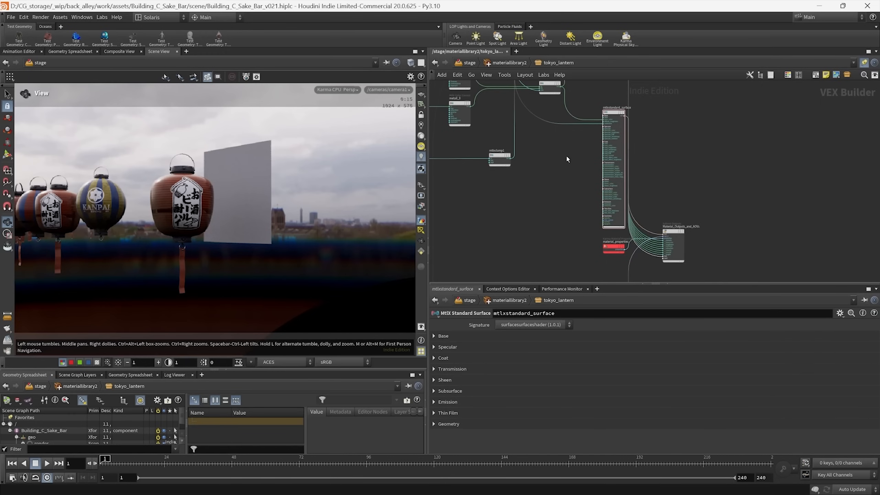
pyautogui.moveTo(567, 156); pyautogui.dragTo(631, 184)
pyautogui.moveTo(683, 167); pyautogui.dragTo(654, 167, button='middle')
pyautogui.scroll(4, 571, 123)
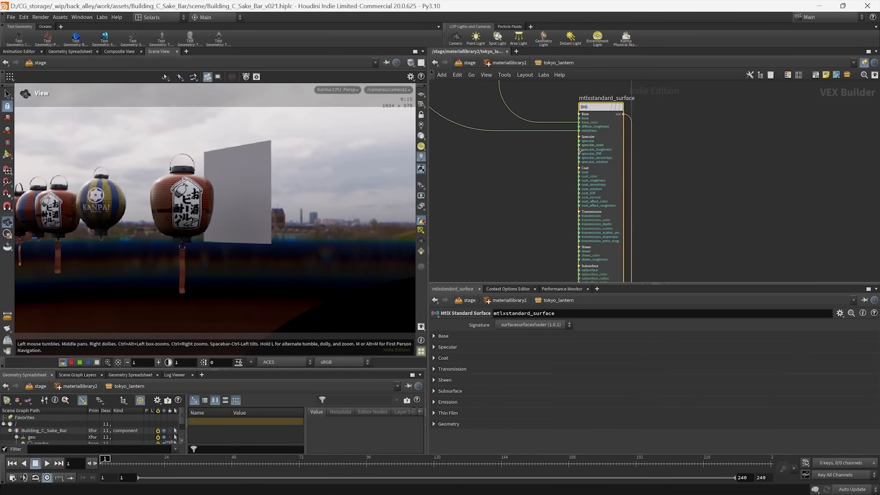
pyautogui.moveTo(603, 123); pyautogui.dragTo(603, 128, button='middle')
pyautogui.scroll(-4, 675, 202)
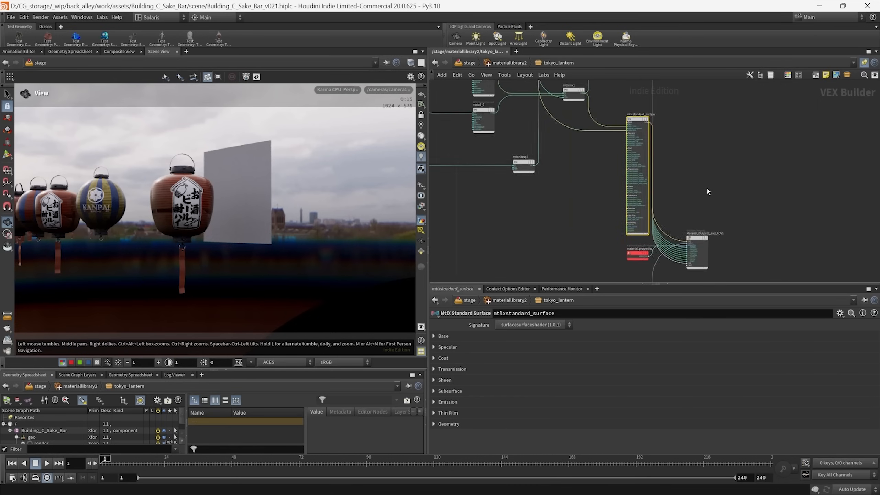
pyautogui.moveTo(707, 187); pyautogui.dragTo(651, 182, button='middle')
pyautogui.scroll(1, 687, 177)
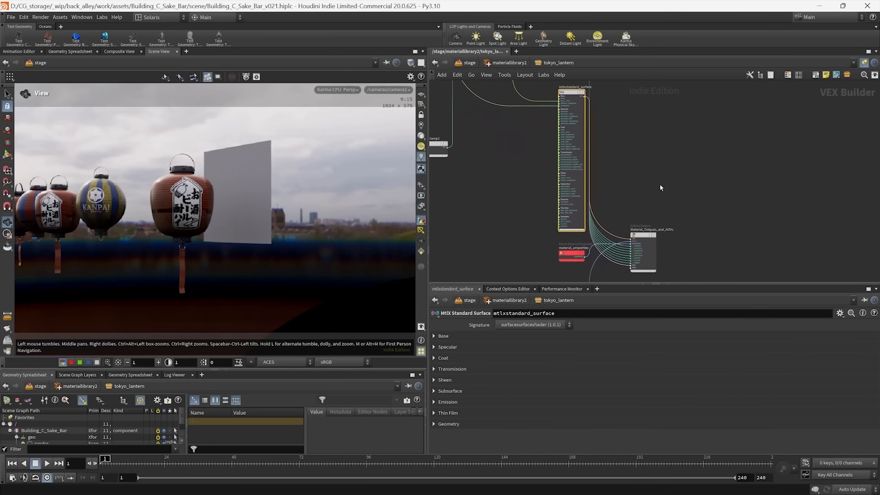
# - Expand the Transmission and Subsurface parameter groups of mtlxstandard_surface and compare their settings
pyautogui.click(434, 369)
pyautogui.scroll(-3, 439, 409)
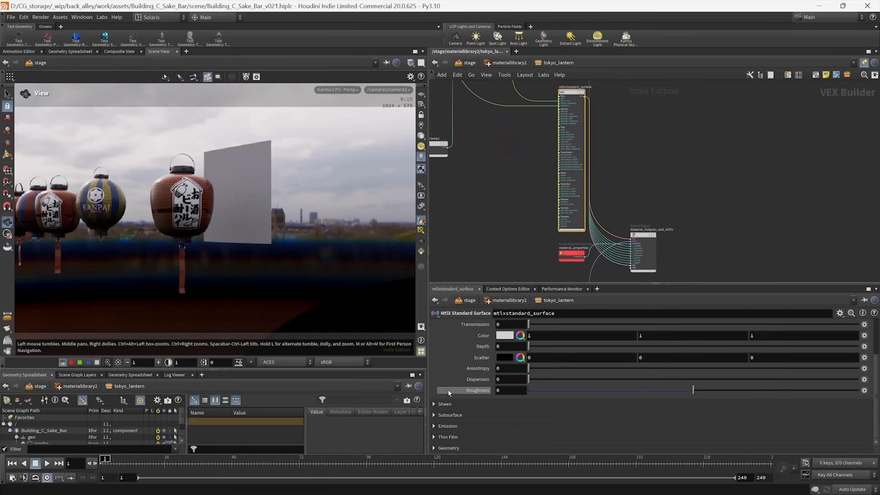
pyautogui.click(438, 416)
pyautogui.scroll(3, 466, 393)
pyautogui.scroll(-4, 463, 406)
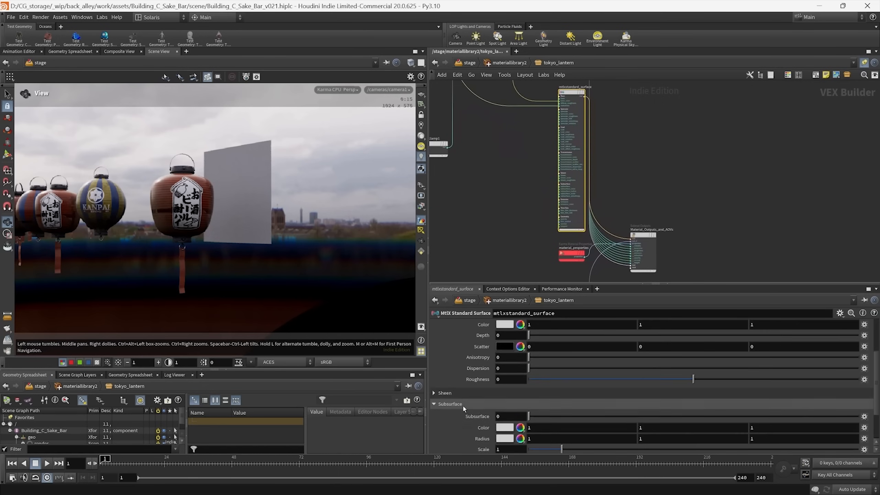
pyautogui.scroll(3, 469, 419)
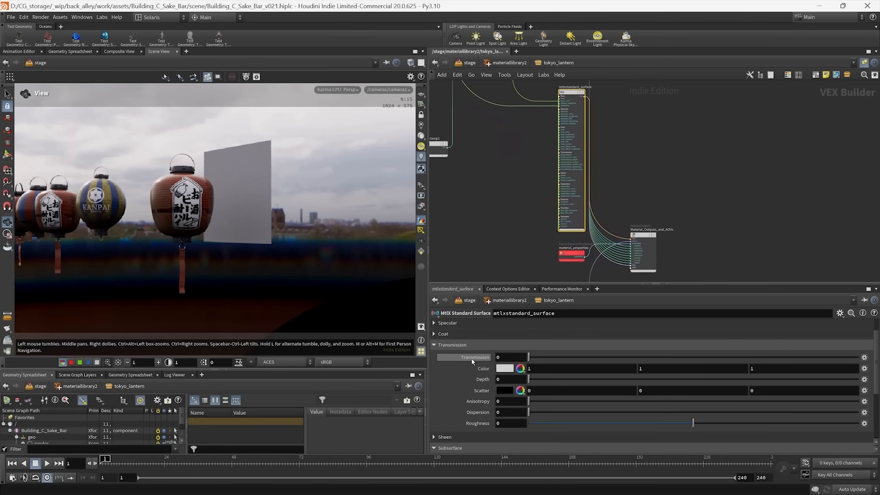
pyautogui.scroll(-5, 453, 385)
pyautogui.scroll(6, 448, 398)
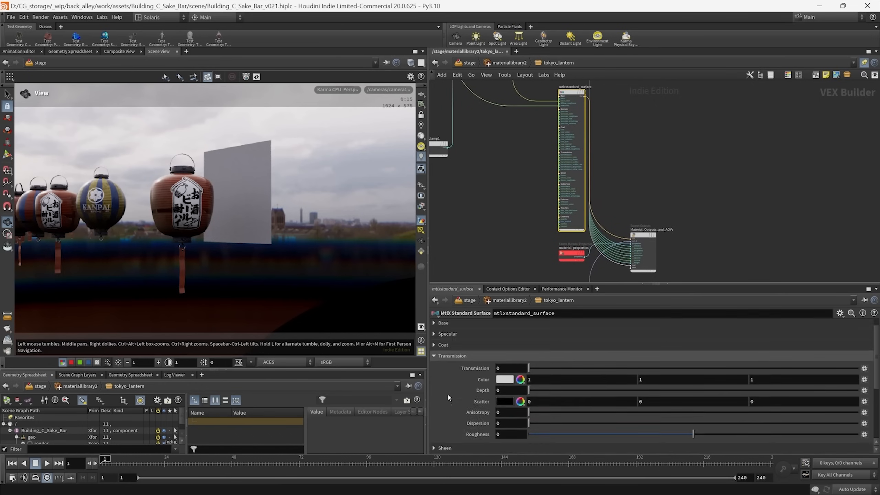
pyautogui.scroll(-8, 448, 399)
pyautogui.scroll(6, 449, 400)
# - Set the Transmission weight of mtlxstandard_surface to 1
pyautogui.moveTo(489, 237); pyautogui.dragTo(546, 256, button='middle')
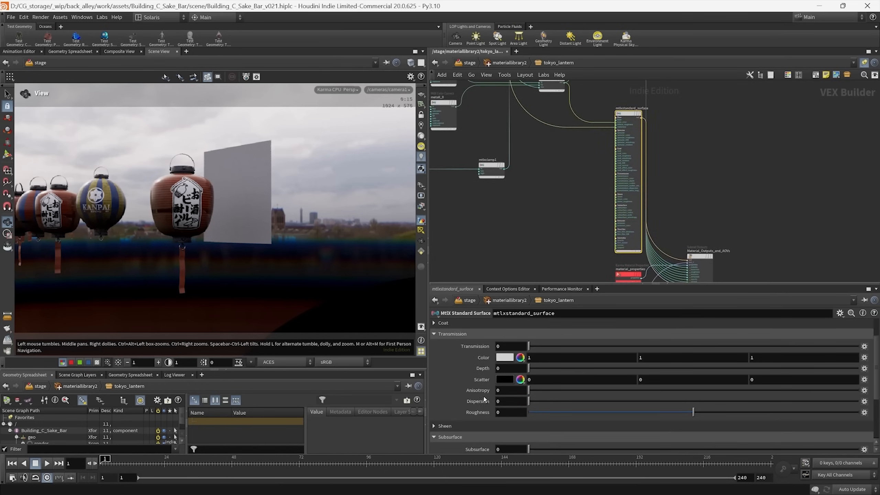
pyautogui.moveTo(561, 223); pyautogui.dragTo(540, 212, button='middle')
pyautogui.scroll(2, 583, 175)
pyautogui.moveTo(548, 171); pyautogui.dragTo(645, 197)
pyautogui.moveTo(553, 221); pyautogui.dragTo(598, 258, button='middle')
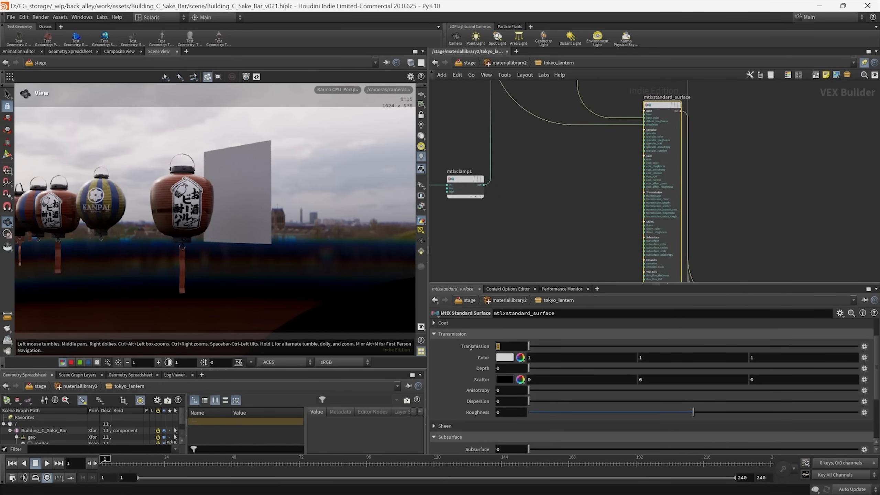
pyautogui.write('1')
pyautogui.press('Return')
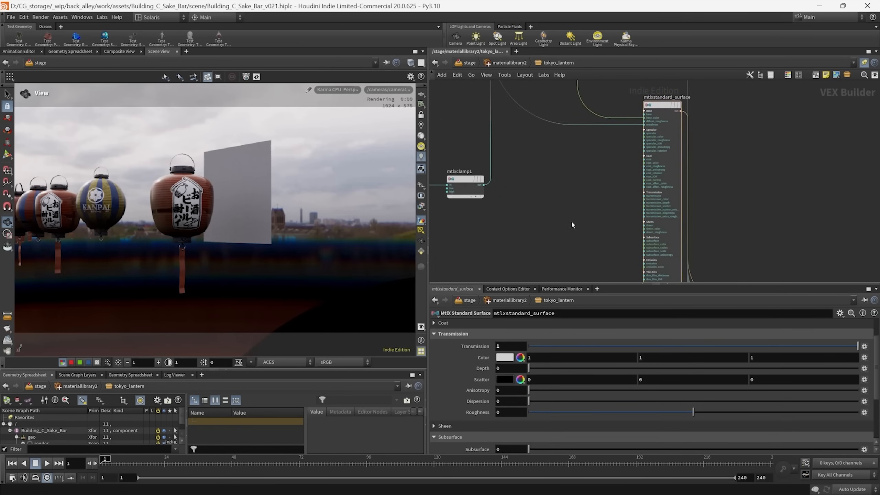
# - Check the transmissive lanterns in the combineddiffuse render output and return the output to C
pyautogui.moveTo(586, 229); pyautogui.dragTo(559, 208, button='middle')
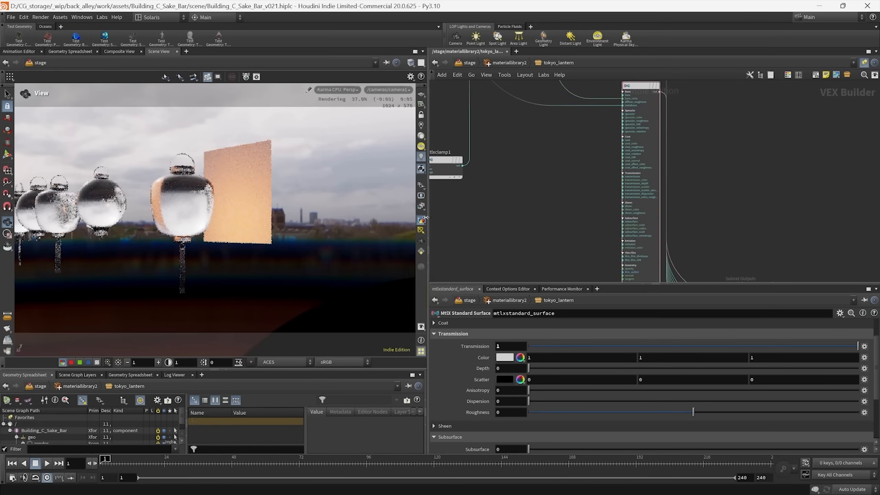
pyautogui.click(421, 206)
pyautogui.click(442, 250)
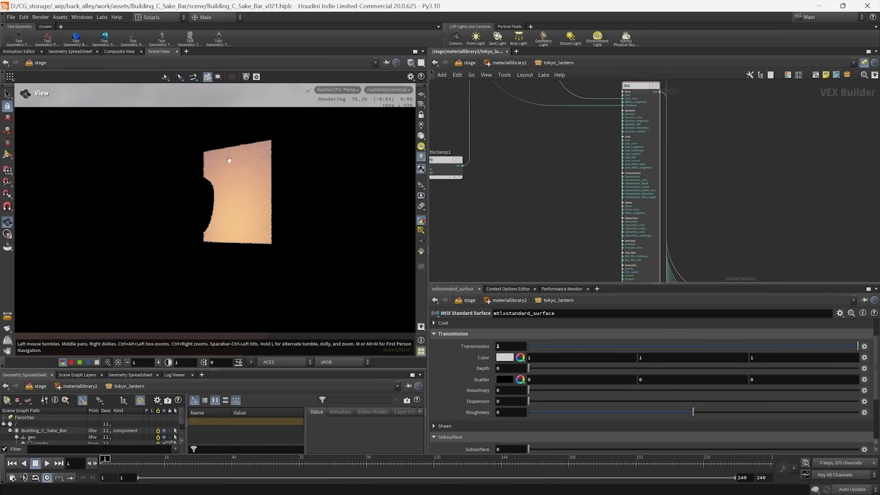
pyautogui.click(421, 206)
pyautogui.click(430, 224)
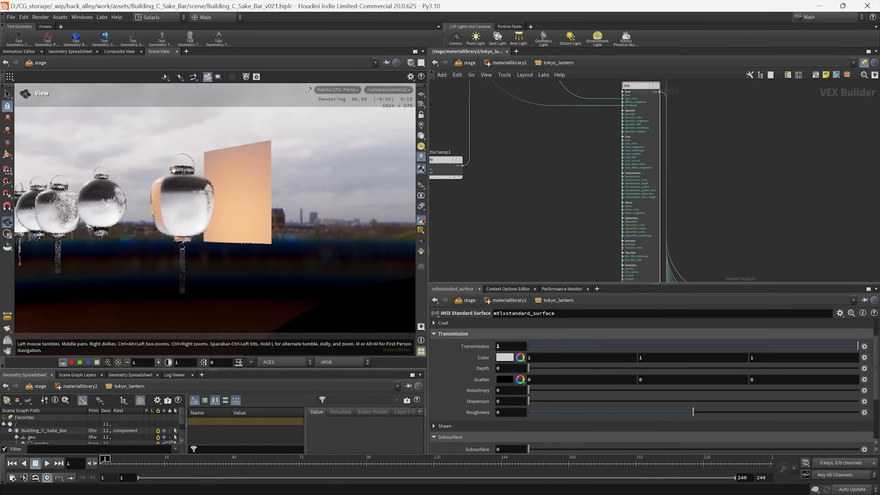
# - Enable Thin Walled in the Geometry parameters of mtlxstandard_surface
pyautogui.moveTo(552, 202); pyautogui.dragTo(571, 192, button='middle')
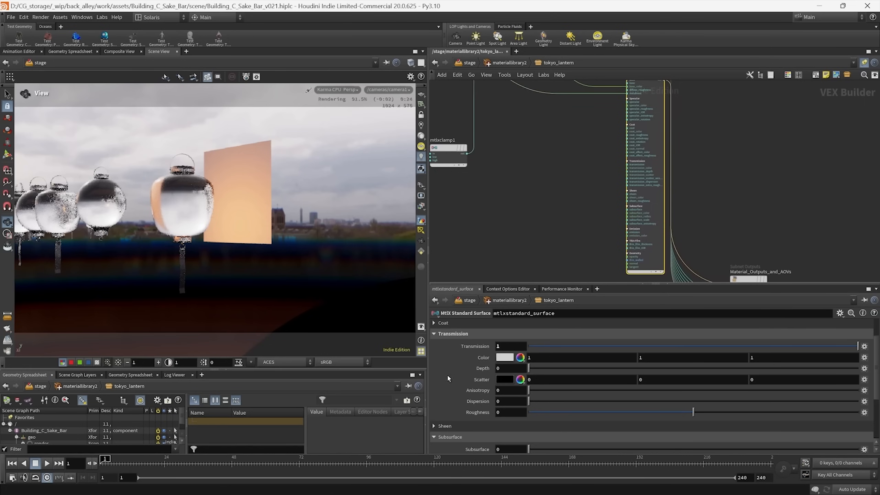
pyautogui.scroll(-2, 451, 372)
pyautogui.scroll(-8, 451, 370)
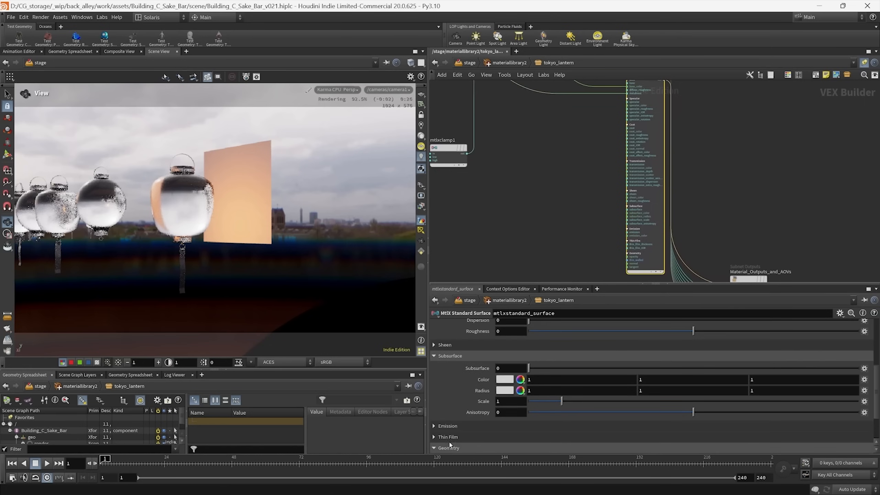
pyautogui.moveTo(499, 426)
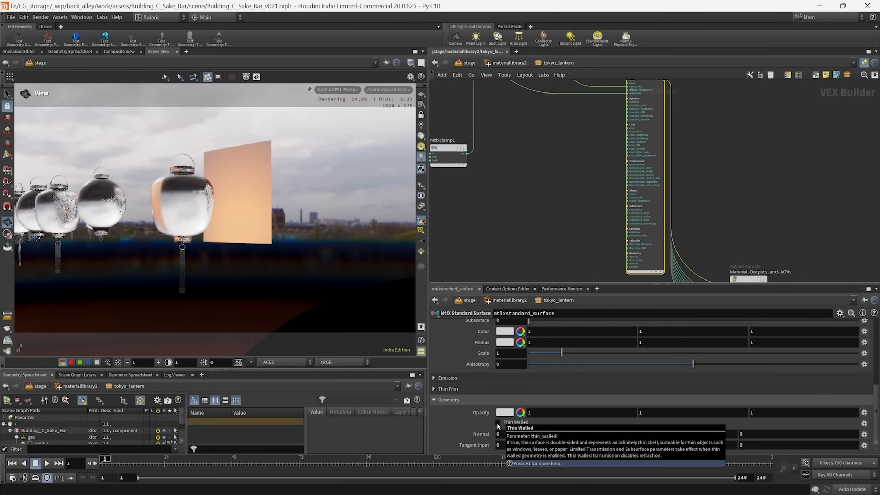
pyautogui.click(498, 423)
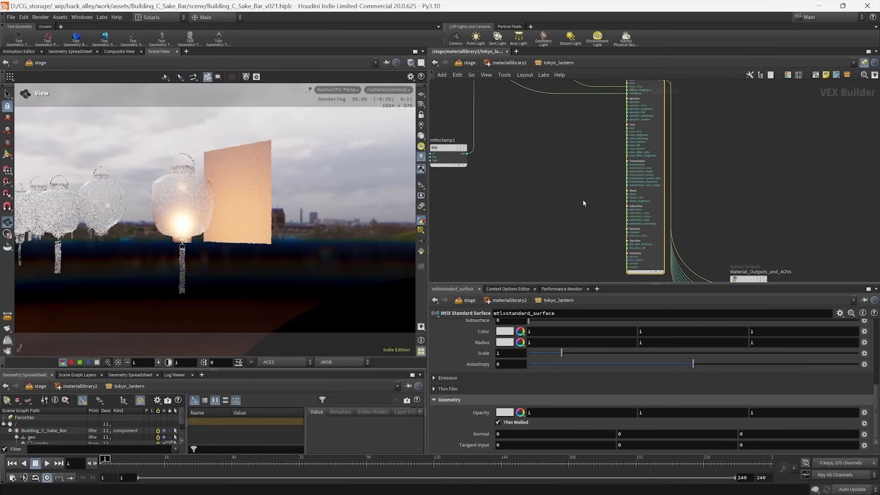
# - Connect the mix node output that feeds the base color to the transmission_color input of mtlxstandard_surface
pyautogui.scroll(-4, 562, 164)
pyautogui.scroll(5, 562, 164)
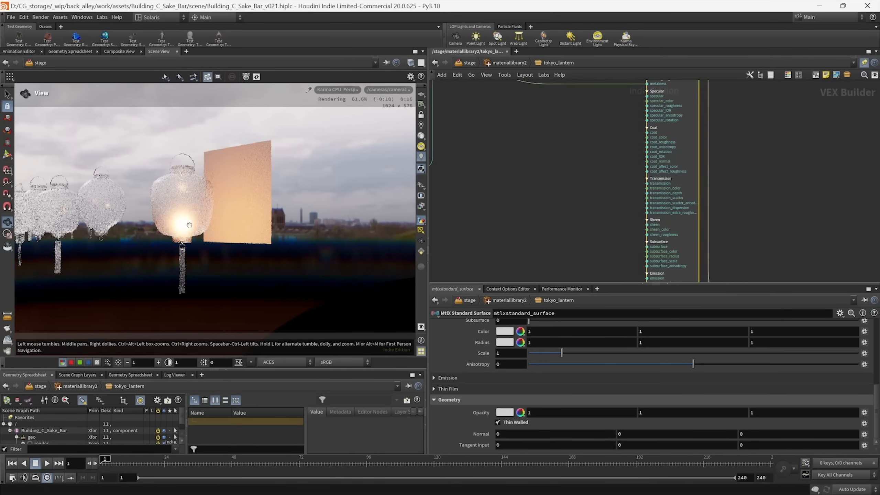
pyautogui.scroll(-1, 630, 190)
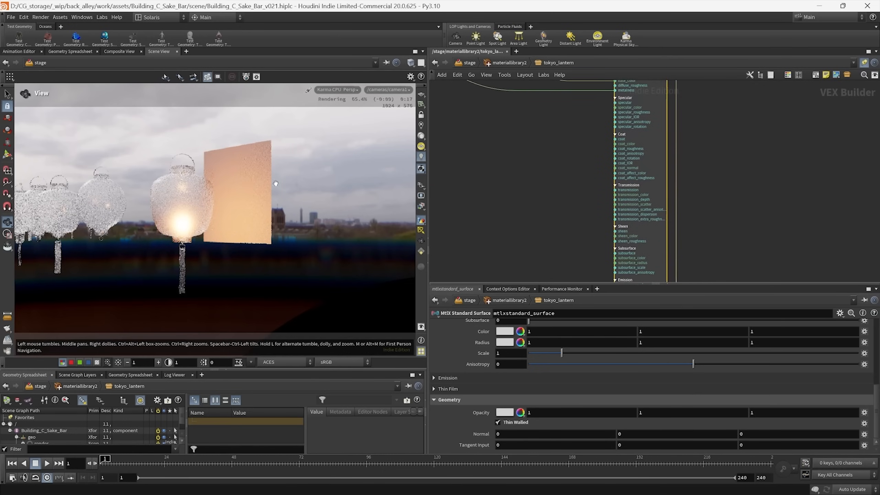
pyautogui.scroll(-4, 576, 201)
pyautogui.moveTo(576, 202)
pyautogui.mouseDown(button='middle')
pyautogui.moveTo(597, 191)
pyautogui.moveTo(589, 203)
pyautogui.mouseUp(button='middle')
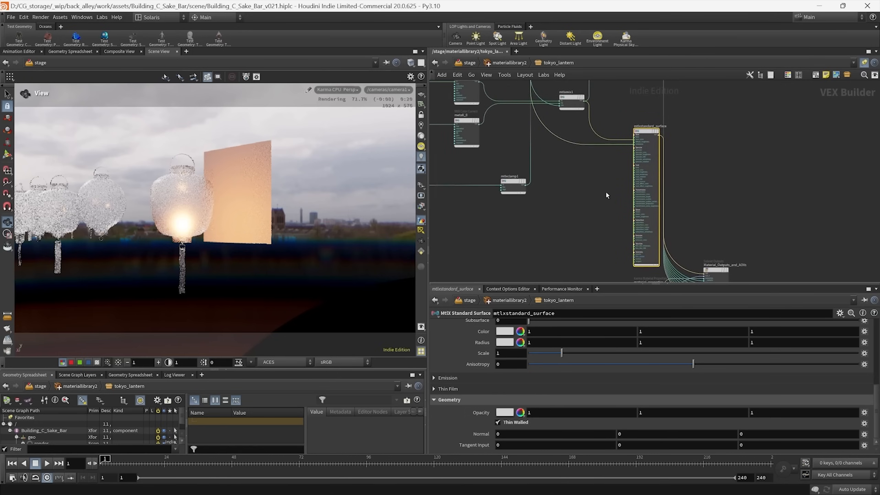
pyautogui.scroll(5, 461, 396)
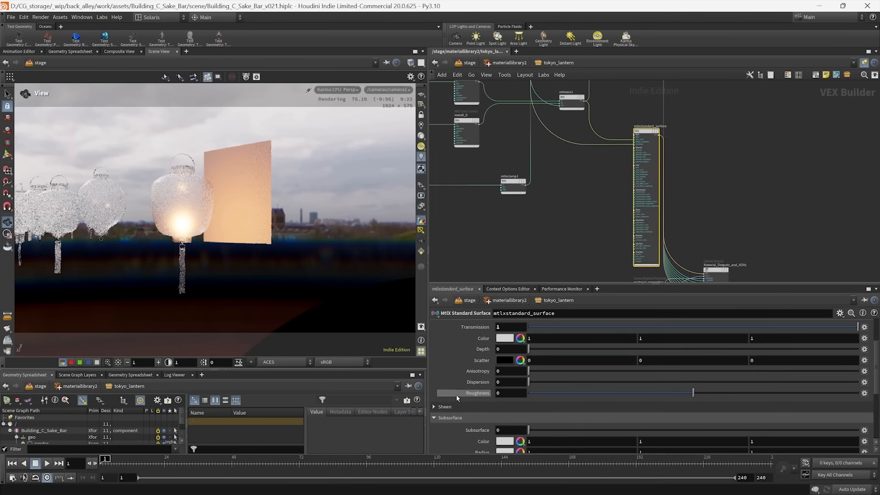
pyautogui.scroll(-1, 472, 397)
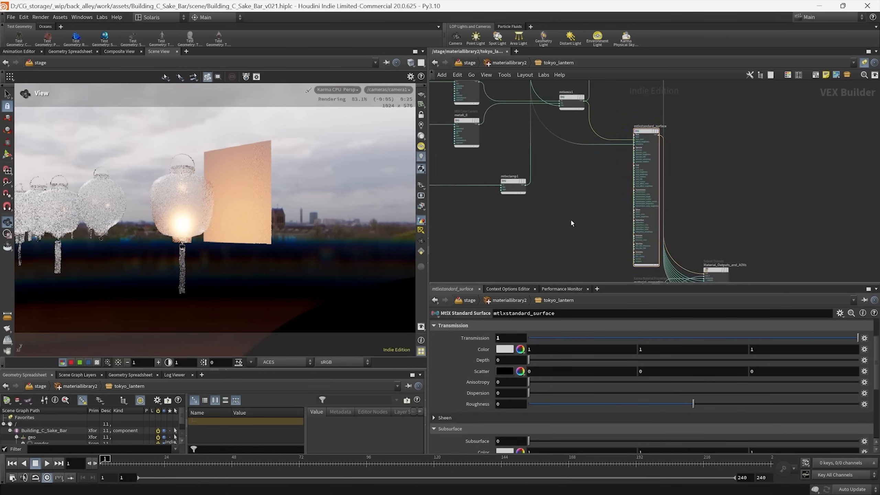
pyautogui.moveTo(571, 219); pyautogui.dragTo(600, 270, button='middle')
pyautogui.scroll(3, 615, 162)
pyautogui.click(596, 154)
pyautogui.moveTo(608, 150); pyautogui.dragTo(563, 90, button='middle')
pyautogui.scroll(5, 589, 227)
pyautogui.moveTo(589, 228); pyautogui.dragTo(496, 143, button='middle')
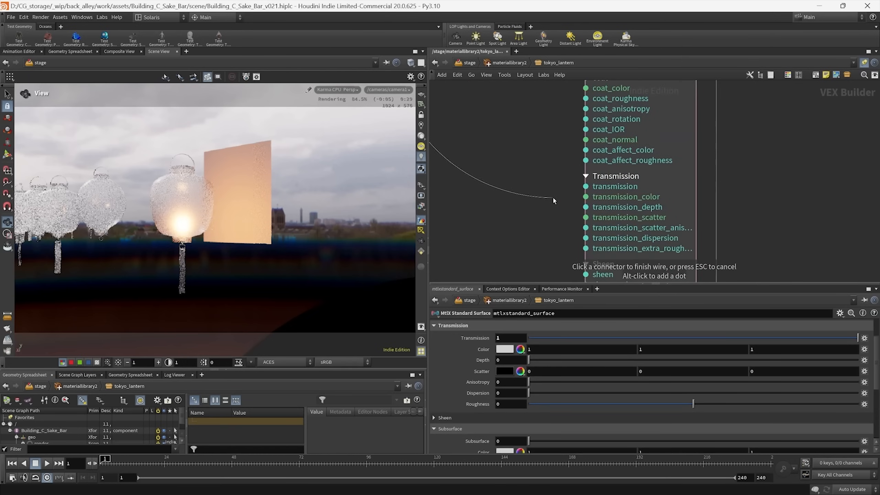
pyautogui.click(572, 200)
pyautogui.click(540, 233)
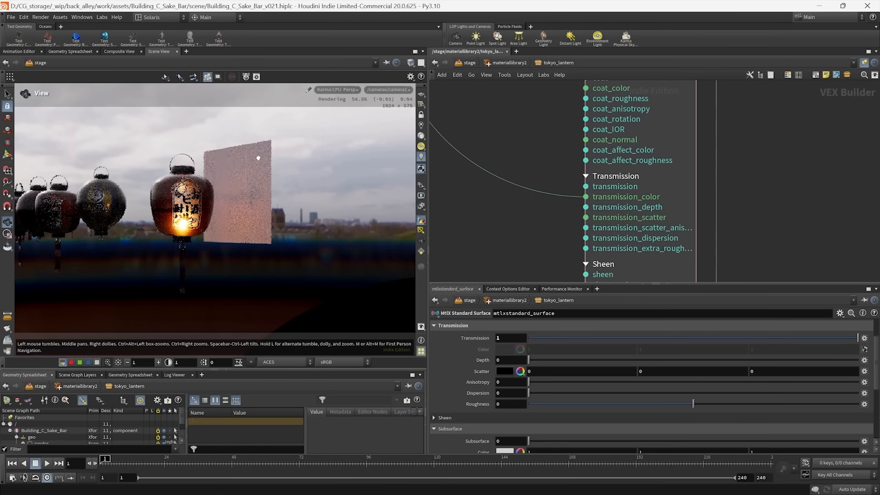
# - Compare the lanterns with the __basecolor render output and return the output to C
pyautogui.scroll(-3, 499, 248)
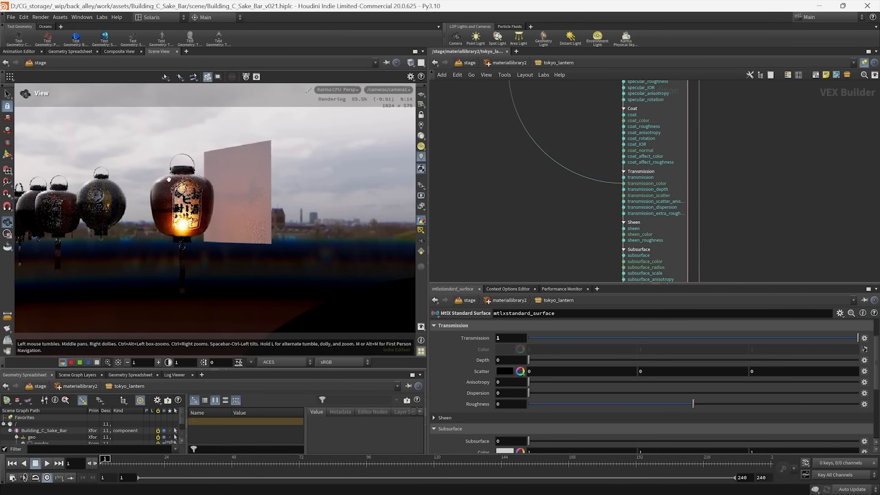
pyautogui.click(421, 207)
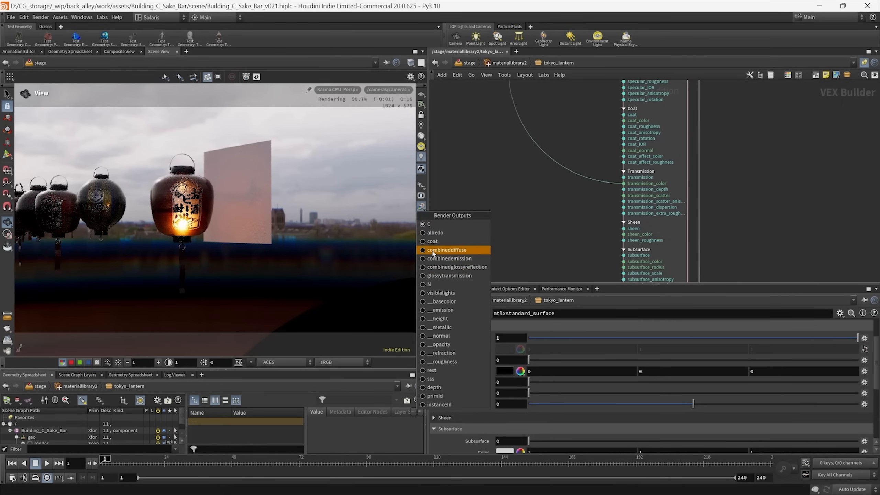
pyautogui.click(440, 301)
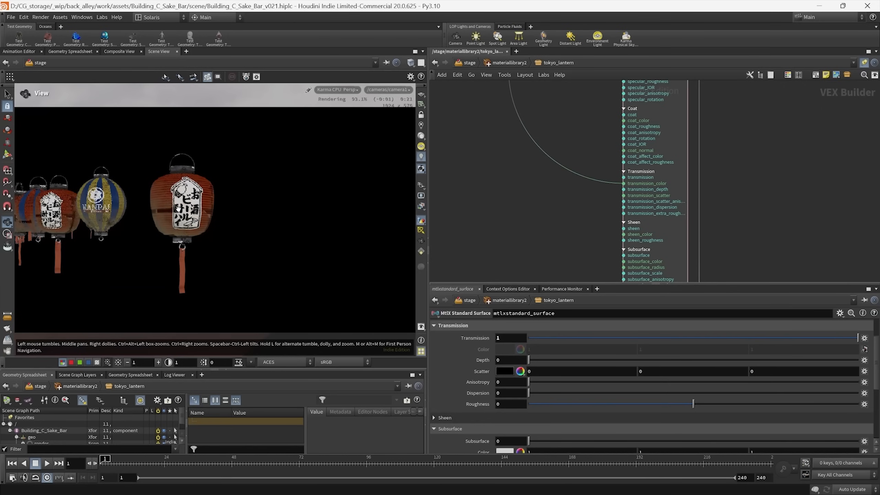
pyautogui.click(422, 207)
pyautogui.click(438, 226)
pyautogui.moveTo(532, 206); pyautogui.dragTo(548, 209, button='middle')
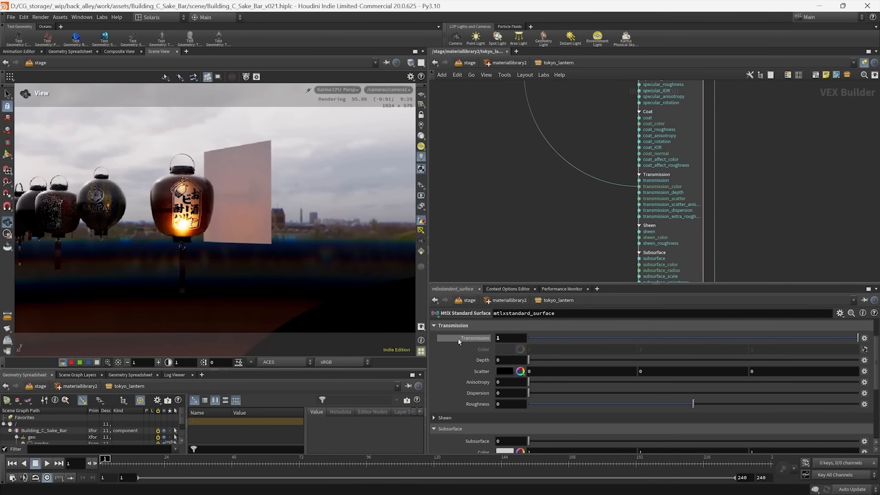
# - Set the Transmission weight of mtlxstandard_surface to 0
pyautogui.moveTo(576, 215); pyautogui.dragTo(555, 163, button='middle')
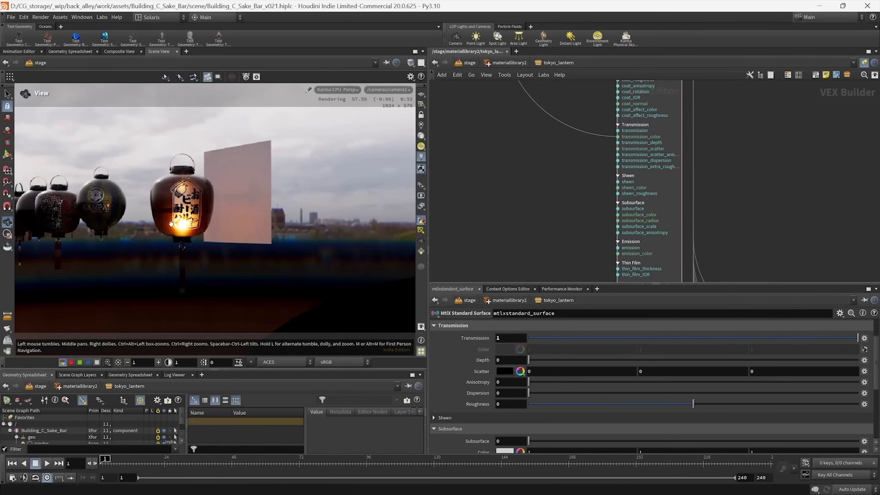
pyautogui.moveTo(550, 213)
pyautogui.mouseDown(button='middle')
pyautogui.moveTo(549, 203)
pyautogui.moveTo(540, 213)
pyautogui.mouseUp(button='middle')
pyautogui.moveTo(537, 218); pyautogui.dragTo(652, 175)
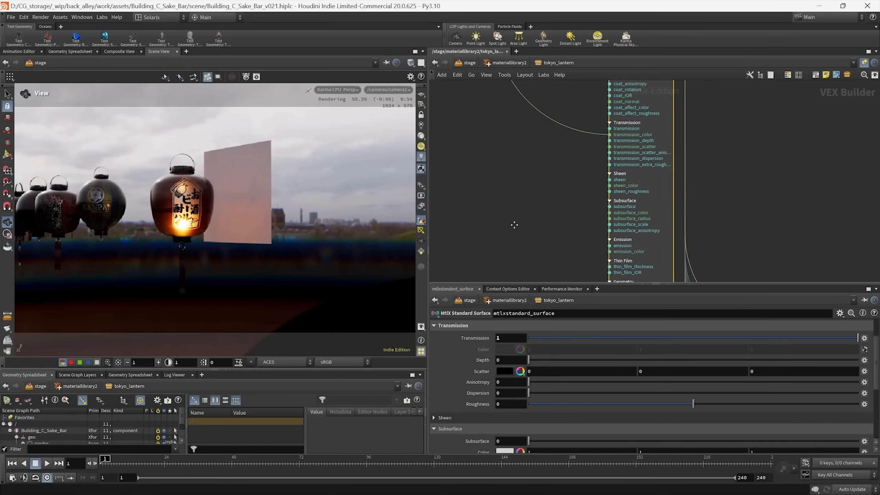
pyautogui.moveTo(508, 234); pyautogui.dragTo(562, 244, button='middle')
pyautogui.moveTo(501, 338); pyautogui.dragTo(486, 339)
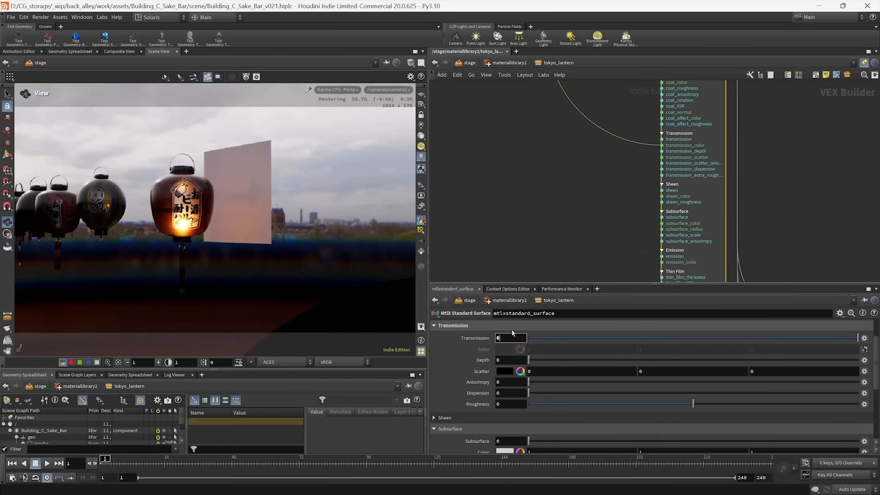
pyautogui.write('0')
pyautogui.press('Return')
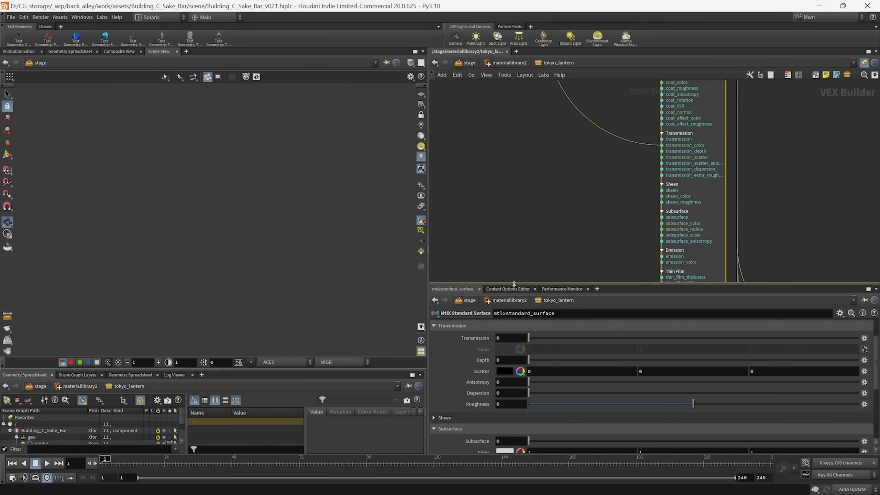
# - Enlarge the parameter area and set the Subsurface weight of mtlxstandard_surface to 1
pyautogui.moveTo(514, 283); pyautogui.dragTo(514, 233)
pyautogui.scroll(-5, 477, 412)
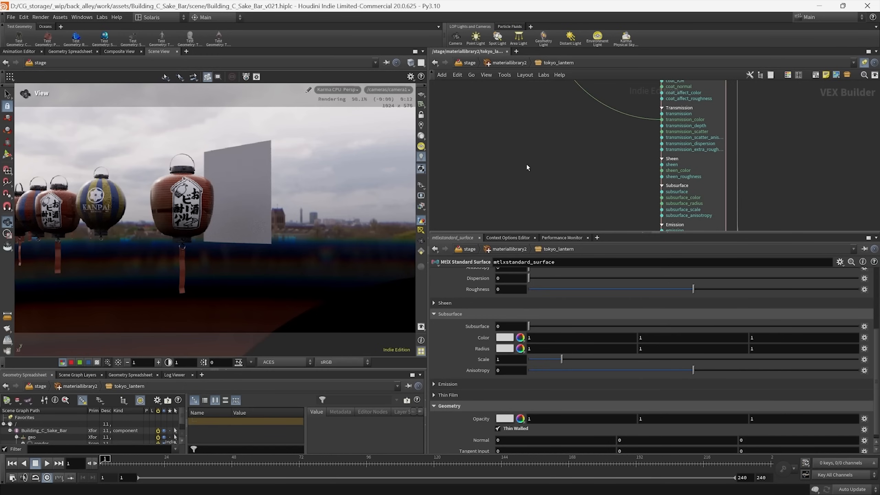
pyautogui.moveTo(587, 177); pyautogui.dragTo(564, 180, button='middle')
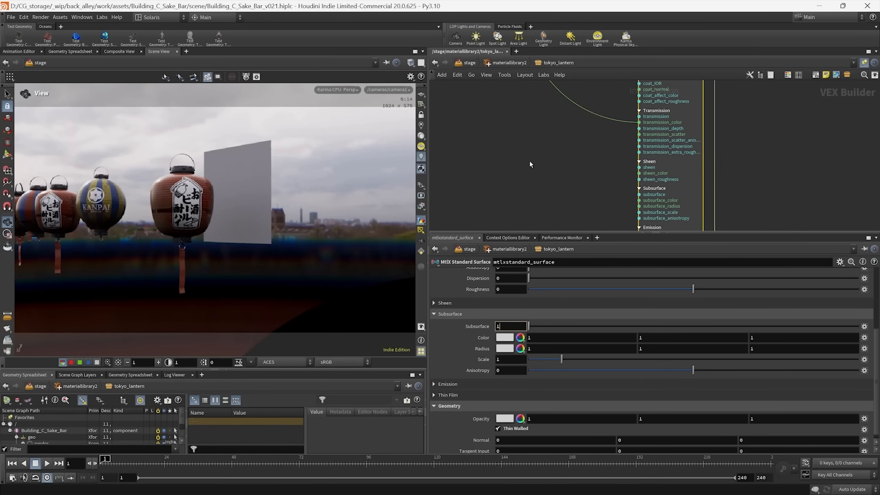
pyautogui.press('Return')
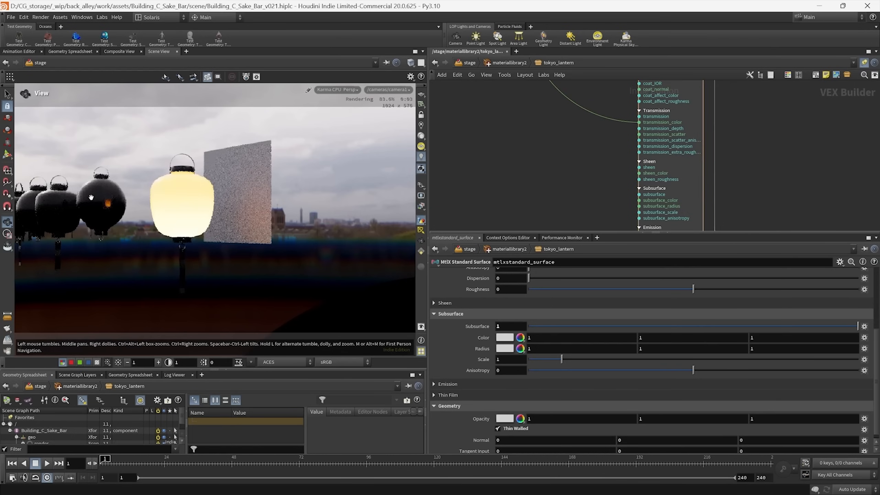
# - Check the subsurface lanterns in the combineddiffuse and combinedglossyreflection render outputs
pyautogui.moveTo(569, 182)
pyautogui.mouseDown(button='middle')
pyautogui.moveTo(569, 131)
pyautogui.moveTo(556, 178)
pyautogui.mouseUp(button='middle')
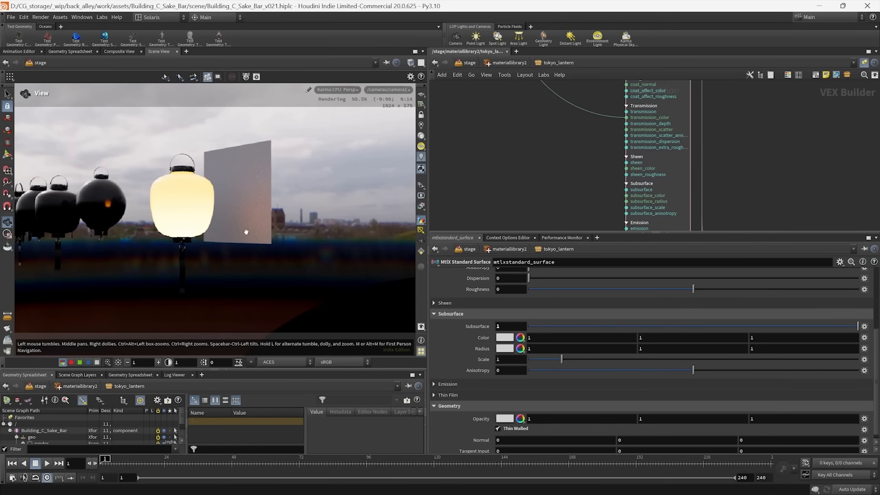
pyautogui.click(421, 207)
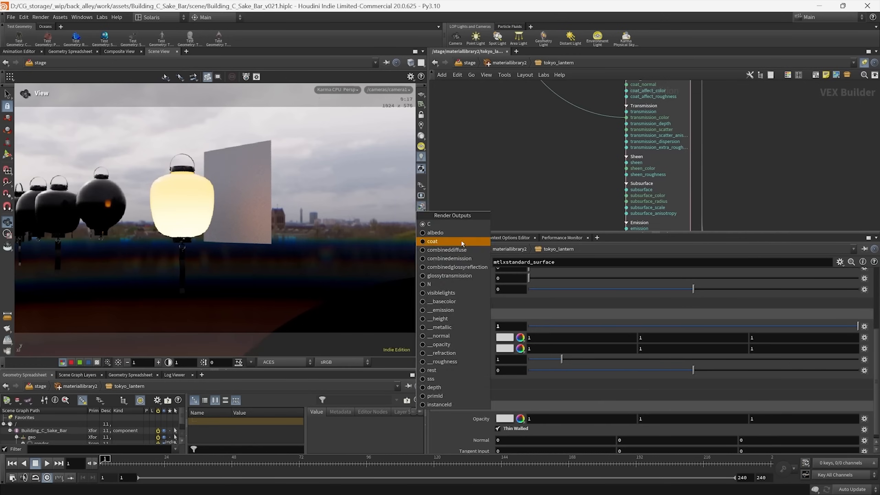
pyautogui.click(449, 252)
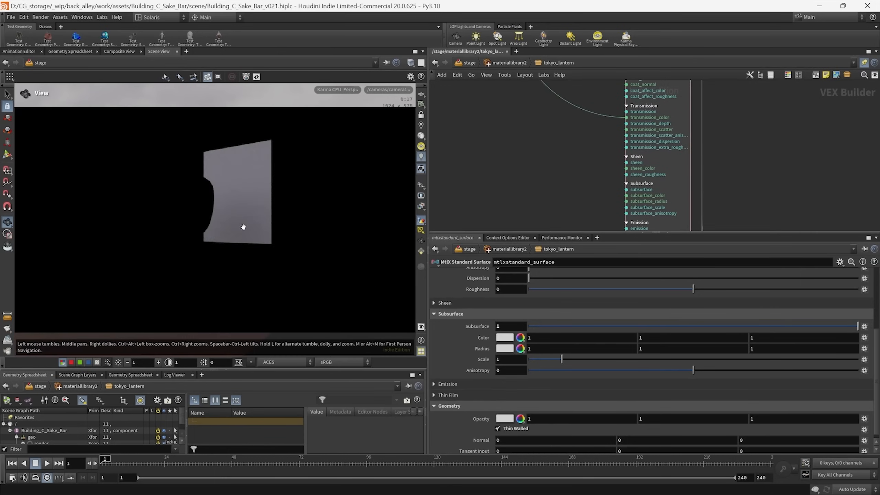
pyautogui.click(421, 222)
pyautogui.click(470, 267)
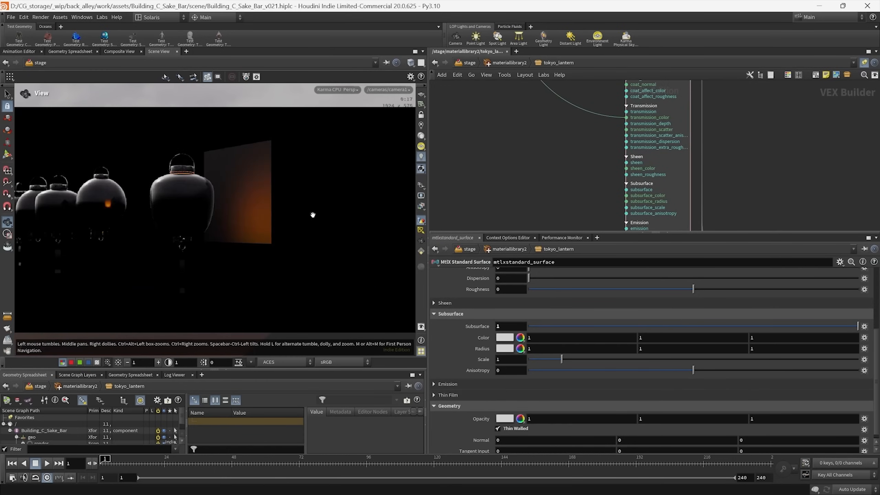
# - Return to the stage network and set the Reflection Limit of karmarendersettings to 0
pyautogui.click(466, 65)
pyautogui.scroll(-5, 630, 226)
pyautogui.moveTo(630, 226); pyautogui.dragTo(611, 145, button='middle')
pyautogui.scroll(5, 565, 190)
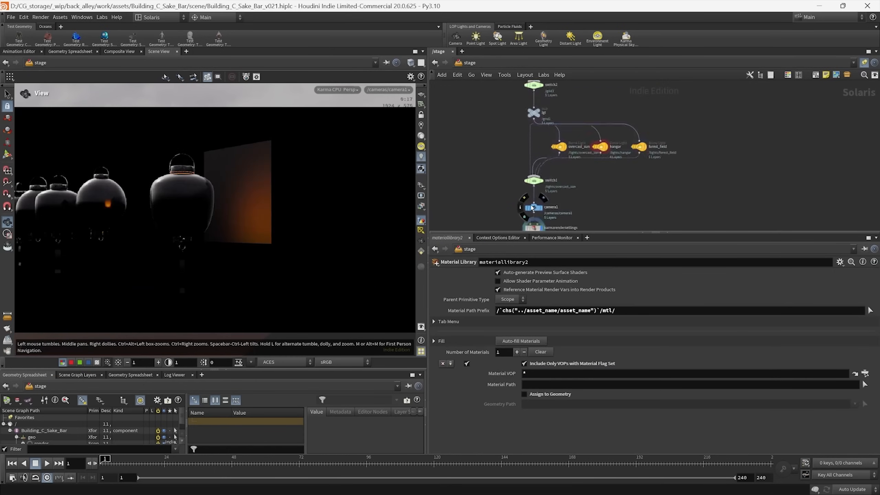
pyautogui.moveTo(571, 207); pyautogui.dragTo(577, 154, button='middle')
pyautogui.scroll(3, 537, 191)
pyautogui.click(534, 177)
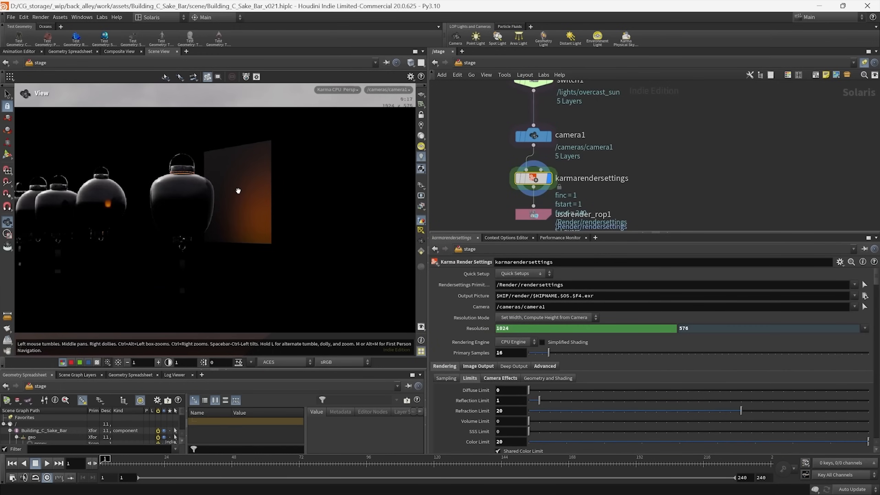
pyautogui.moveTo(512, 401); pyautogui.dragTo(442, 401)
pyautogui.write('0')
pyautogui.press('Return')
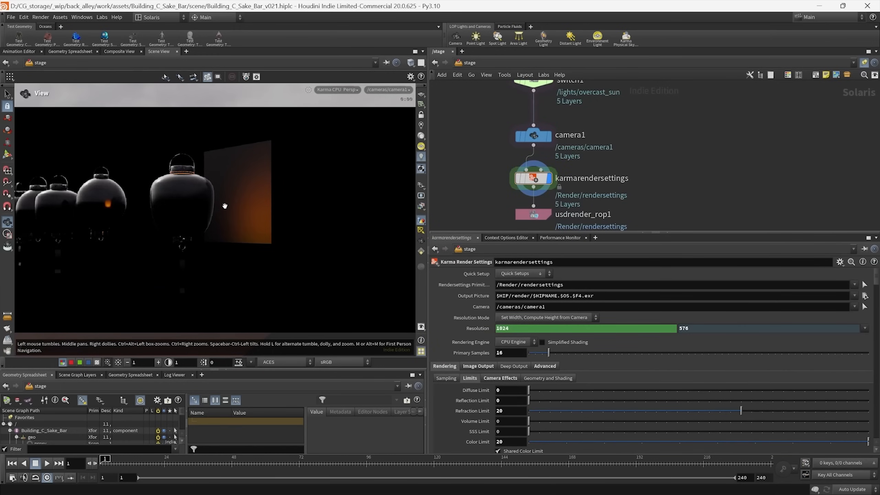
# - Recheck the combineddiffuse and combinedglossyreflection outputs without reflection bounces, and return the output to C
pyautogui.click(422, 207)
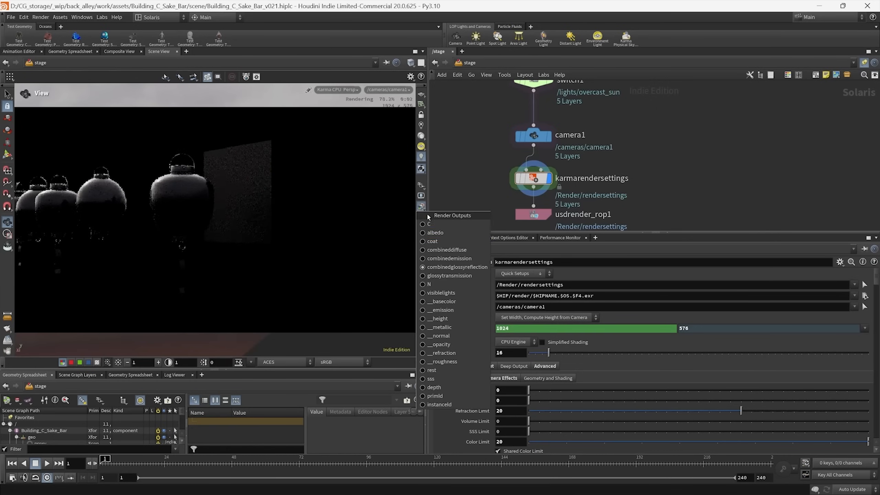
pyautogui.click(433, 250)
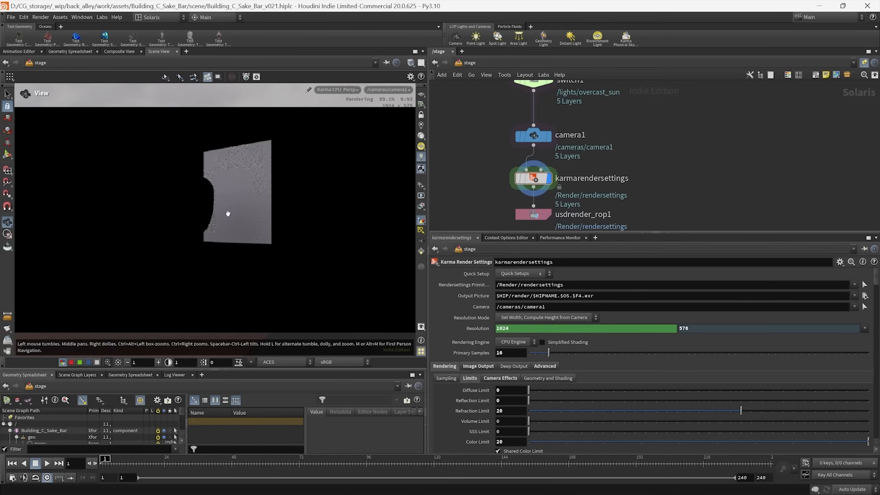
pyautogui.click(422, 207)
pyautogui.click(440, 268)
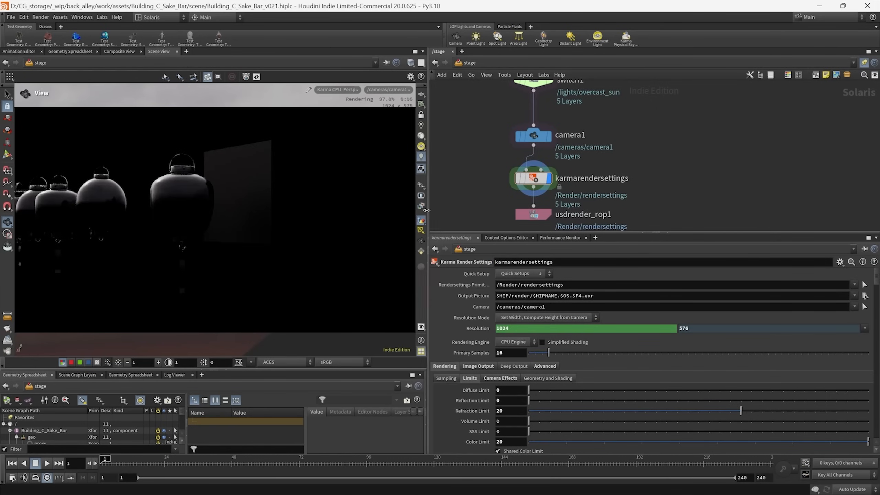
pyautogui.click(421, 207)
pyautogui.click(432, 224)
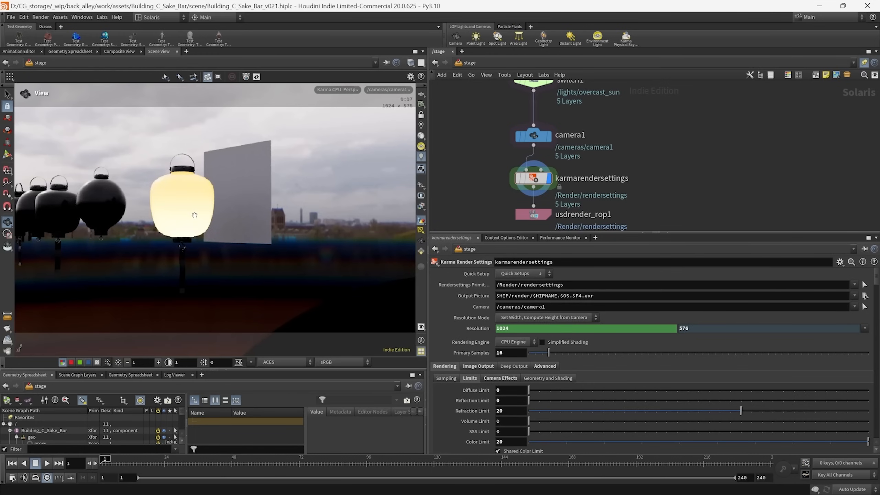
# - Set the Reflection Limit of karmarendersettings back to 1
pyautogui.click(516, 401)
pyautogui.write('1')
pyautogui.press('Return')
# - Reopen the tokyo_lantern material network inside materiallibrary2
pyautogui.scroll(-5, 587, 160)
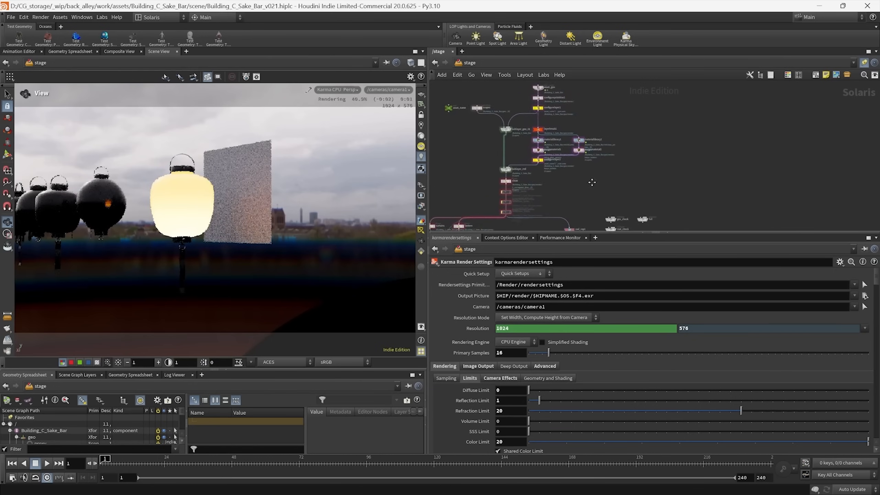
pyautogui.scroll(5, 583, 146)
pyautogui.doubleClick(569, 127)
pyautogui.doubleClick(699, 113)
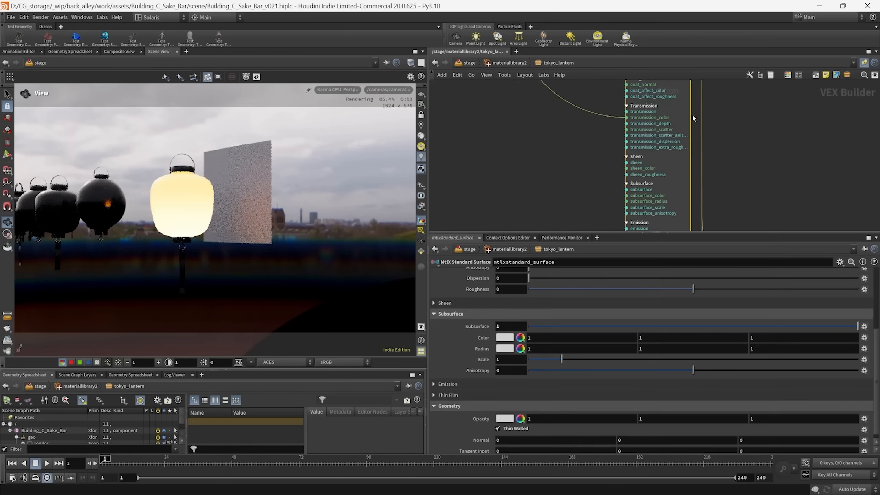
# - Connect the out of mtlxmix1 to the subsurface_color input of mtlxstandard_surface
pyautogui.scroll(-5, 594, 103)
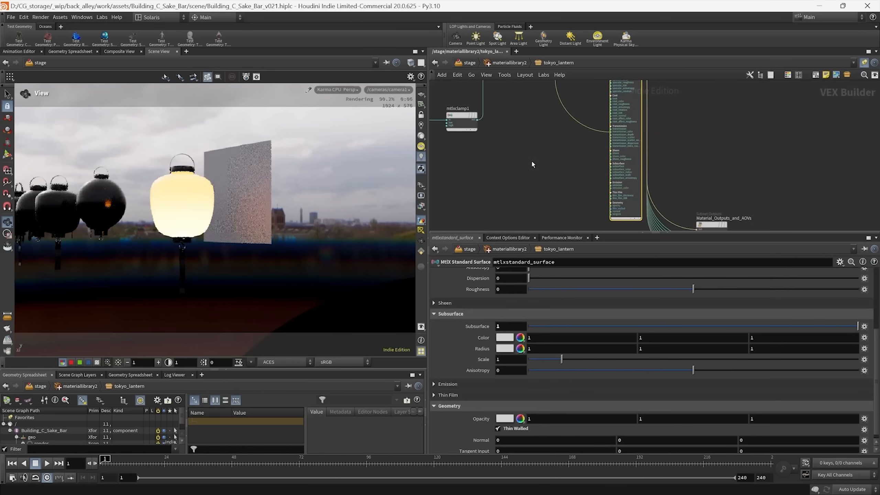
pyautogui.scroll(4, 458, 376)
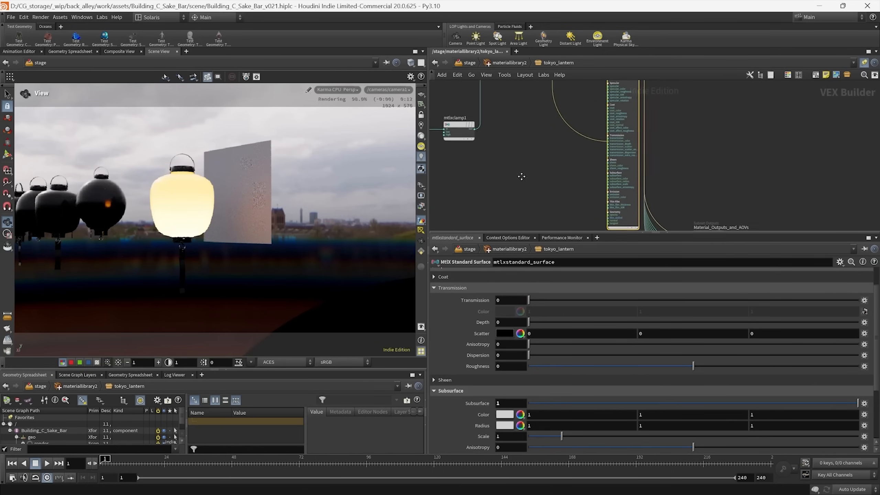
pyautogui.moveTo(548, 194); pyautogui.dragTo(569, 157, button='middle')
pyautogui.moveTo(587, 84); pyautogui.dragTo(567, 171, button='middle')
pyautogui.scroll(2, 565, 87)
pyautogui.scroll(2, 566, 170)
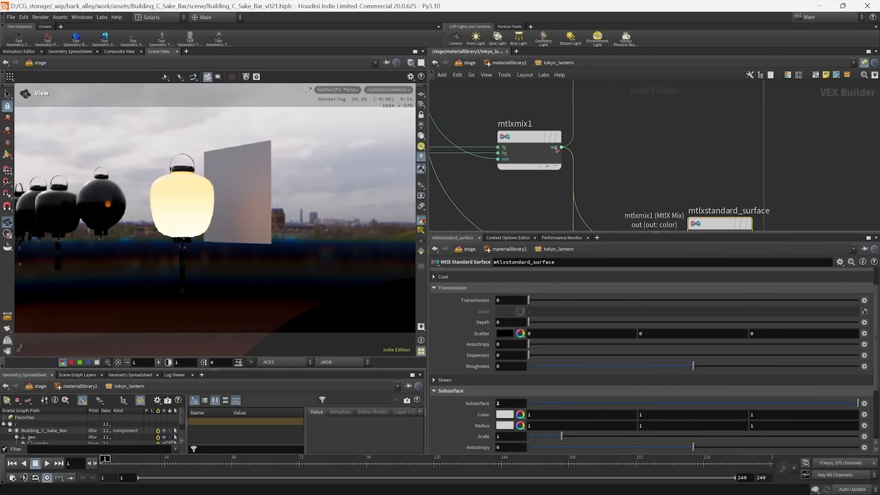
pyautogui.click(561, 146)
pyautogui.scroll(-3, 610, 194)
pyautogui.moveTo(613, 196); pyautogui.dragTo(574, 96, button='middle')
pyautogui.scroll(-2, 570, 198)
pyautogui.moveTo(567, 215); pyautogui.dragTo(512, 196, button='middle')
pyautogui.scroll(6, 558, 170)
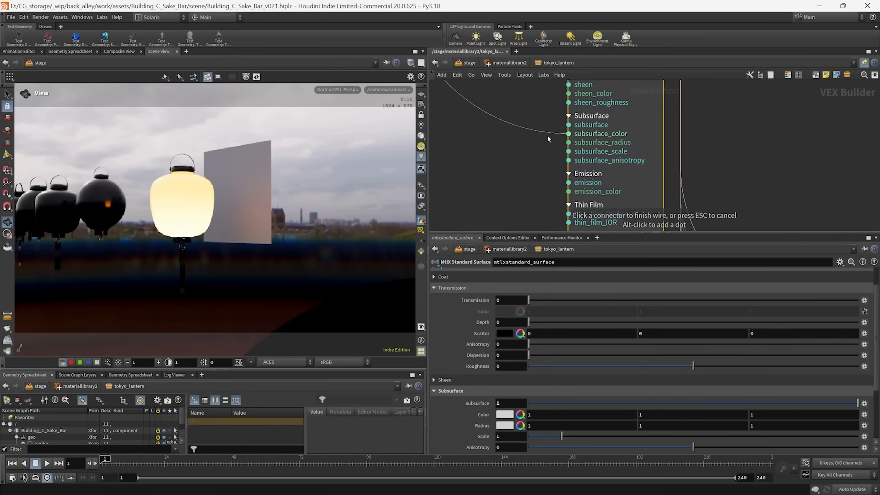
pyautogui.click(546, 139)
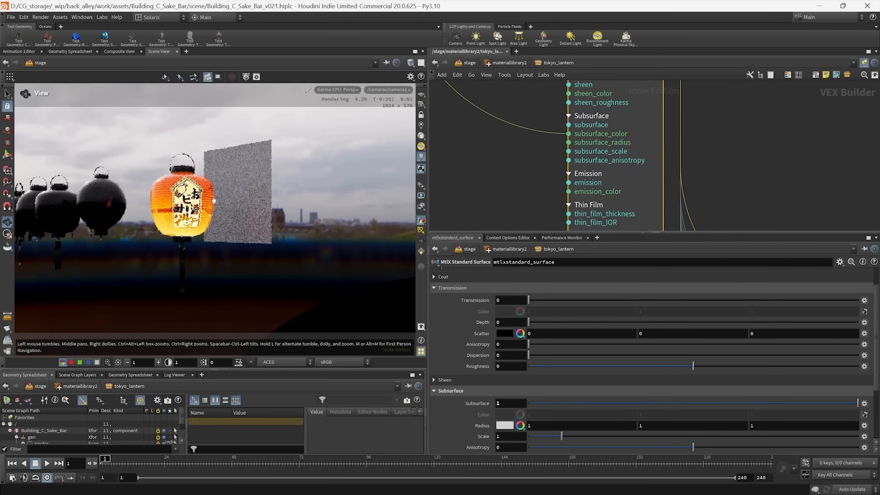
pyautogui.scroll(-3, 578, 187)
pyautogui.scroll(-5, 578, 186)
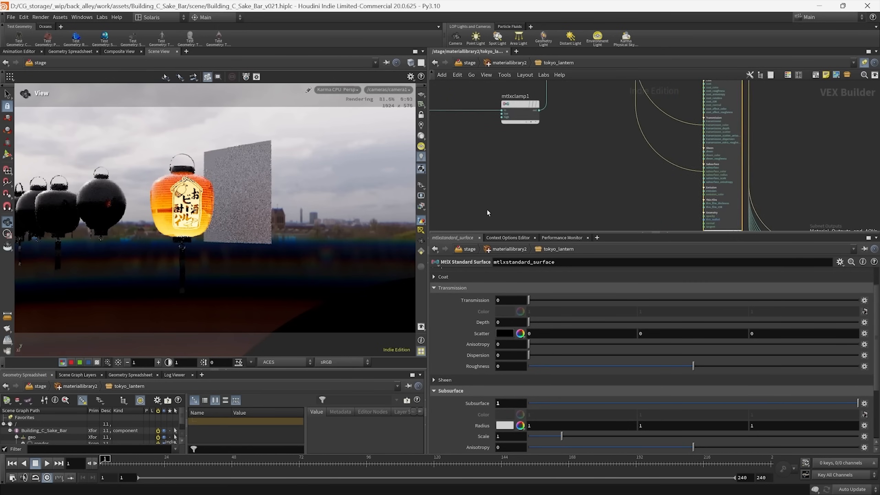
# - Reset the Subsurface weight of mtlxstandard_surface in the tokyo_lantern material to its default of 0
pyautogui.scroll(4, 568, 192)
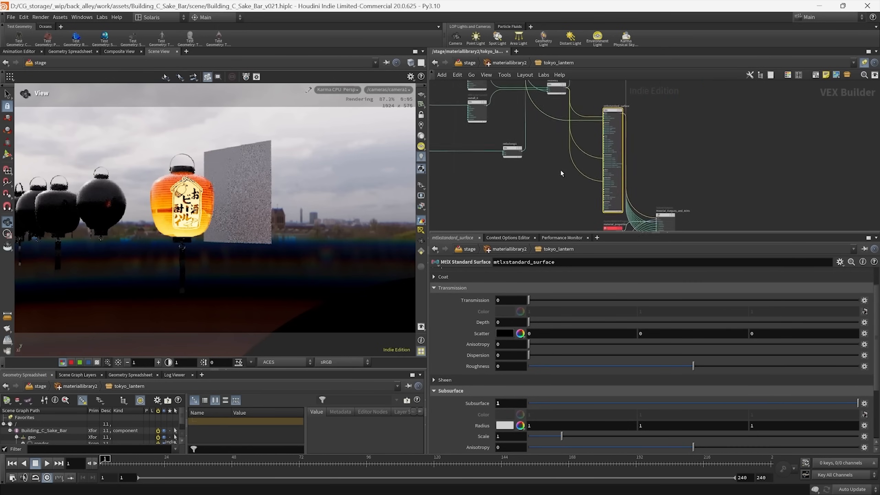
pyautogui.scroll(-5, 548, 195)
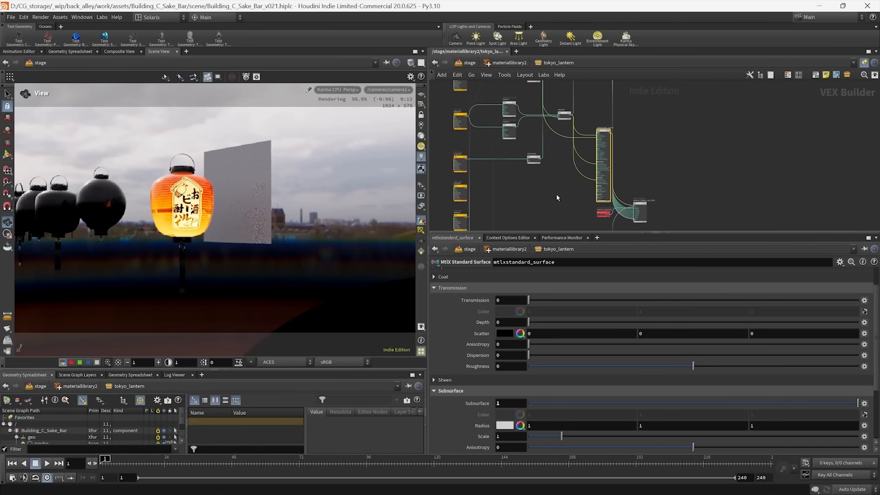
pyautogui.scroll(4, 558, 197)
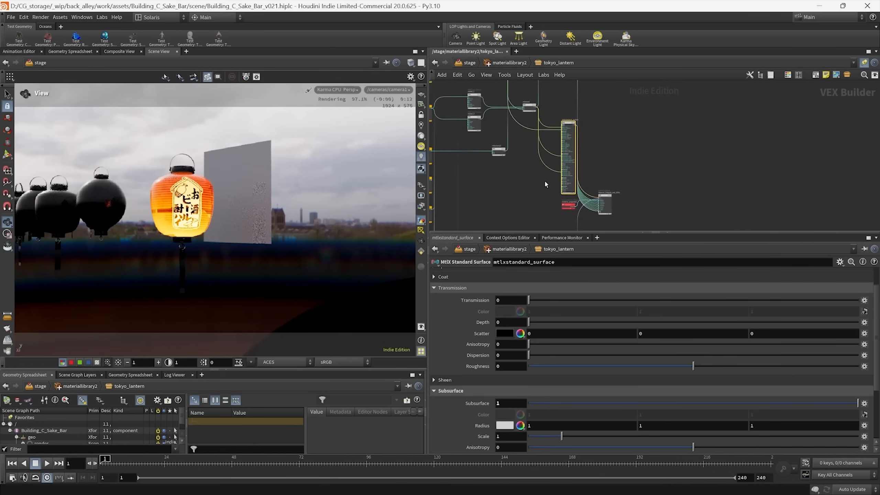
pyautogui.keyDown('ctrl'); pyautogui.middleClick(473, 404); pyautogui.keyUp('ctrl')
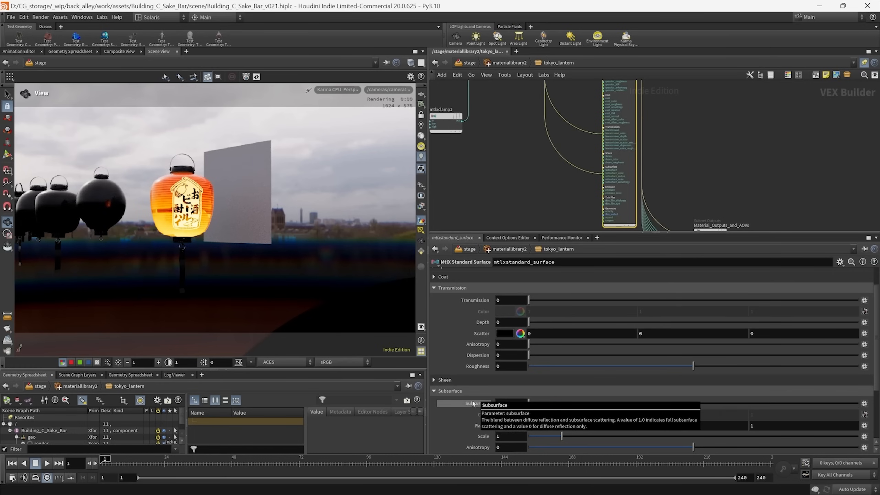
# - Open the tokyo_lantern_ready material to examine its transmission and translucency node setup, and return to the tokyo_lantern network
pyautogui.click(486, 146)
pyautogui.click(505, 64)
pyautogui.doubleClick(588, 122)
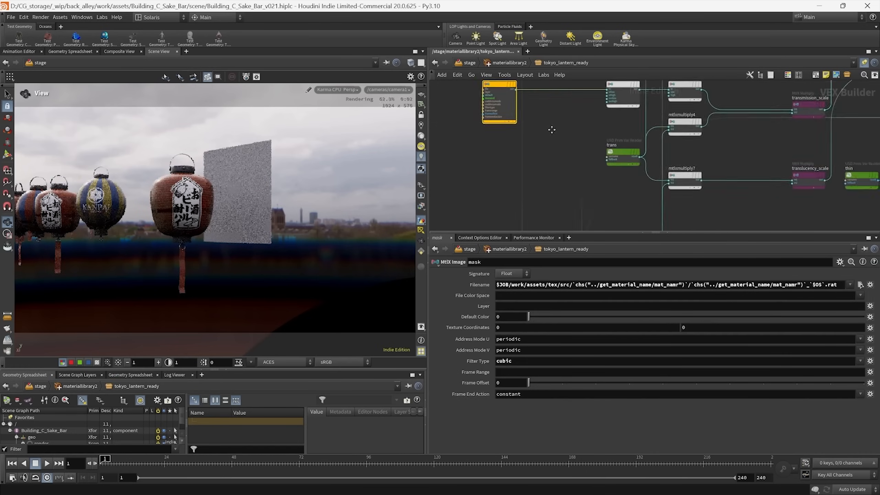
pyautogui.scroll(3, 615, 222)
pyautogui.scroll(4, 615, 222)
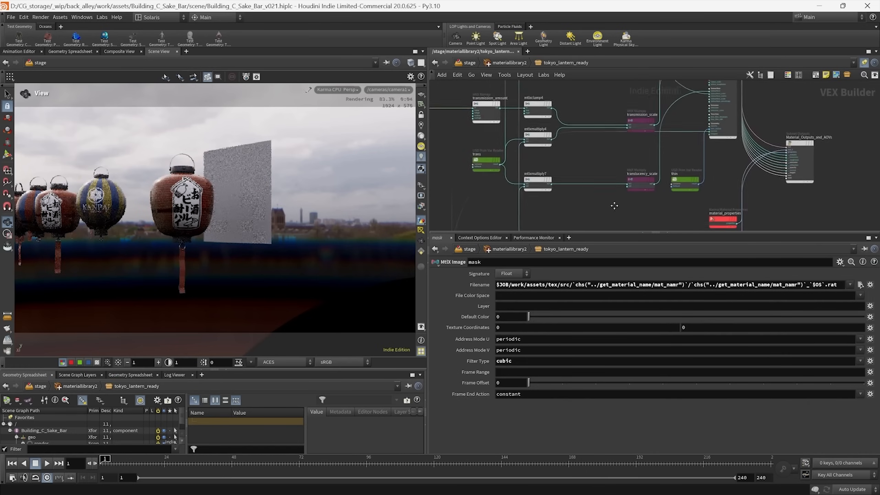
pyautogui.scroll(-6, 581, 228)
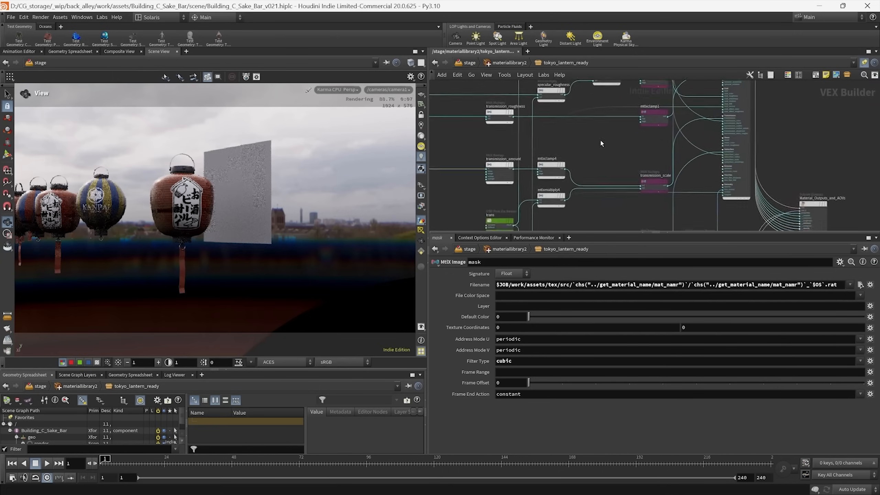
pyautogui.press('u')
pyautogui.doubleClick(694, 112)
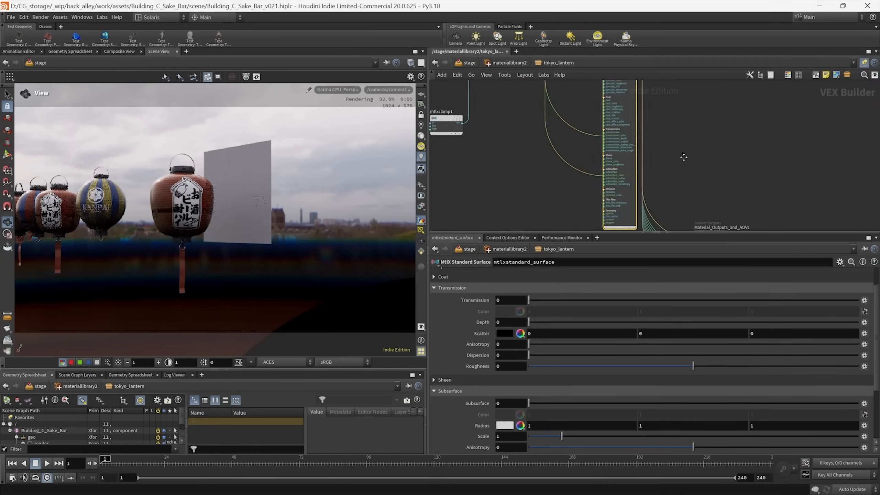
# - Set the Transmission weight of mtlxstandard_surface to 1
pyautogui.scroll(-3, 597, 177)
pyautogui.scroll(4, 598, 178)
pyautogui.moveTo(617, 201); pyautogui.dragTo(585, 147, button='middle')
pyautogui.click(568, 187)
pyautogui.scroll(3, 615, 188)
pyautogui.scroll(-4, 585, 148)
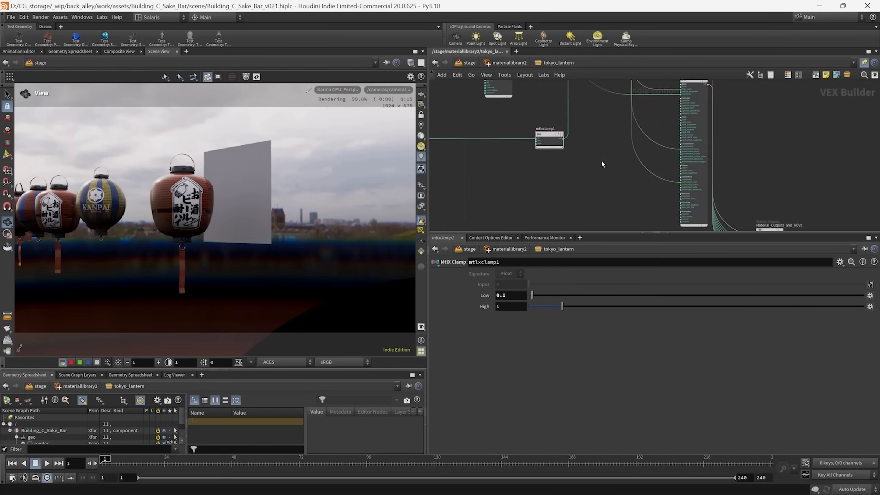
pyautogui.click(690, 181)
pyautogui.doubleClick(509, 303)
pyautogui.write('1')
pyautogui.click(626, 183)
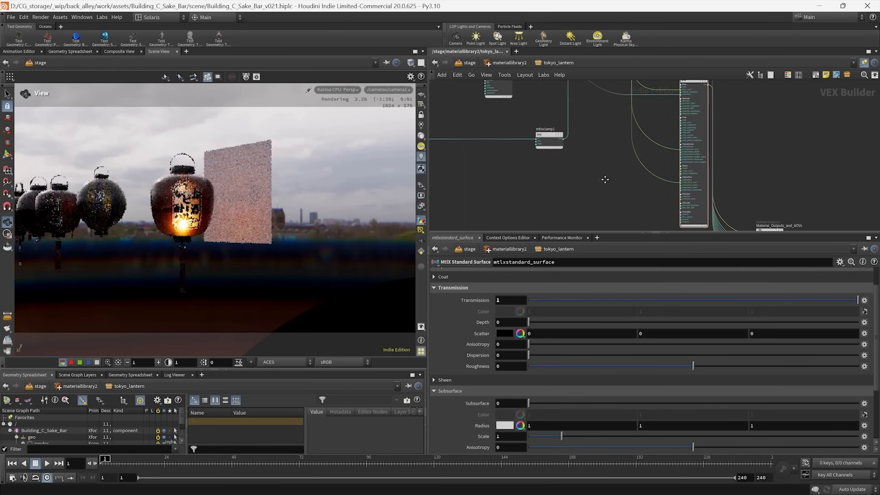
# - Display the combinedglossyreflection render output in the viewport to examine the lanterns' reflections
pyautogui.moveTo(605, 179); pyautogui.dragTo(611, 187, button='middle')
pyautogui.moveTo(576, 160); pyautogui.dragTo(597, 182, button='middle')
pyautogui.scroll(4, 568, 176)
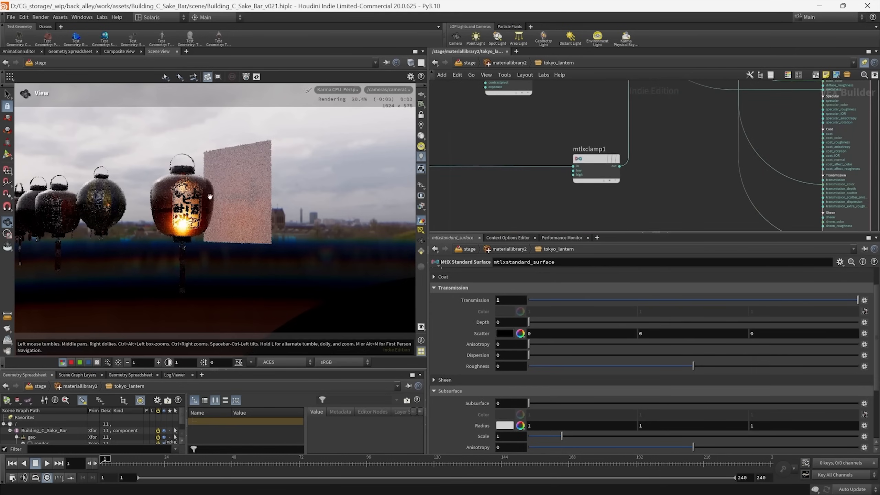
pyautogui.click(422, 207)
pyautogui.click(449, 267)
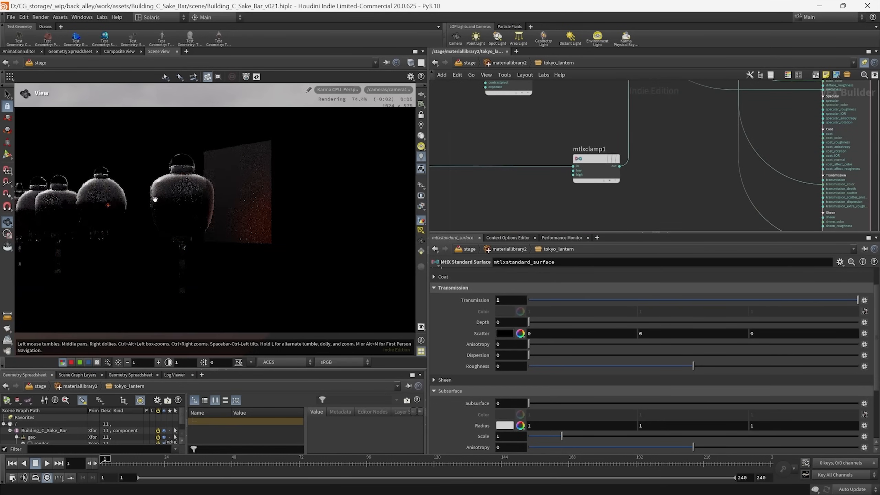
pyautogui.moveTo(648, 210); pyautogui.dragTo(659, 196, button='middle')
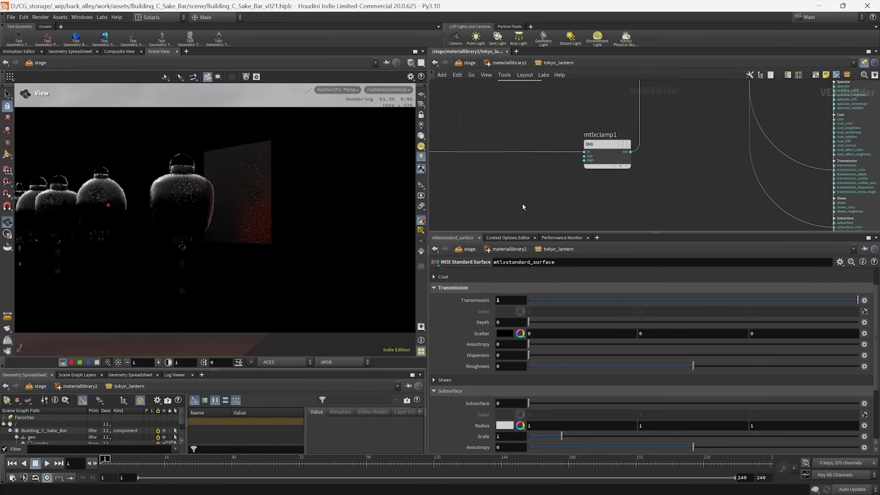
# - Connect the output of mtlxclamp1 to the diffuse_roughness input of mtlxstandard_surface
pyautogui.moveTo(565, 209)
pyautogui.mouseDown(button='middle')
pyautogui.moveTo(556, 202)
pyautogui.moveTo(568, 214)
pyautogui.mouseUp(button='middle')
pyautogui.click(609, 158)
pyautogui.moveTo(723, 160); pyautogui.dragTo(656, 189, button='middle')
pyautogui.click(567, 187)
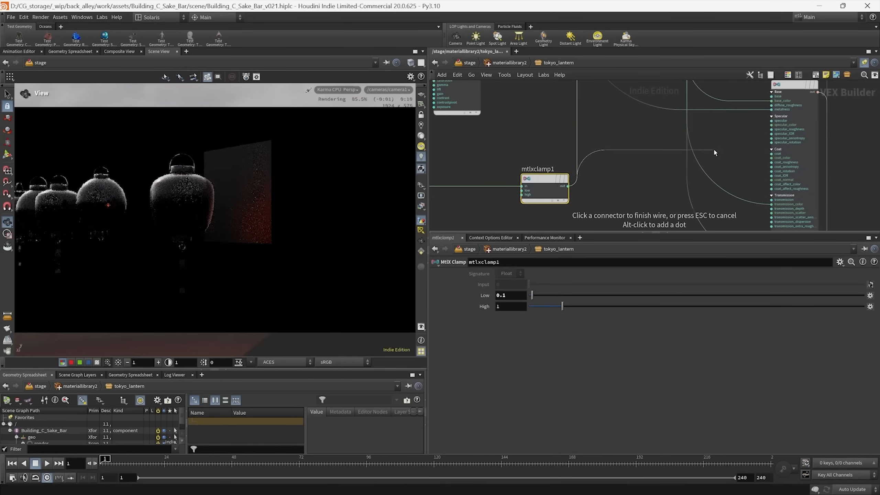
pyautogui.scroll(5, 658, 159)
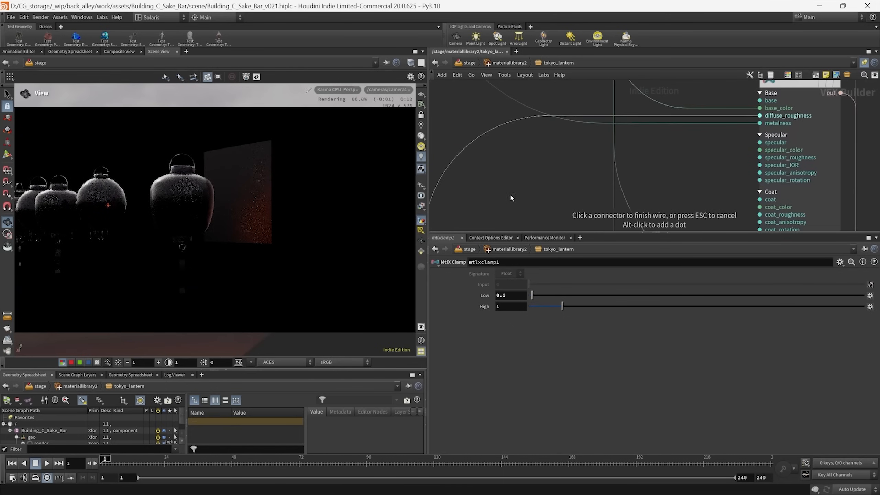
# - Connect the output of mtlxclamp1 to the specular_roughness input of mtlxstandard_surface
pyautogui.moveTo(512, 198); pyautogui.dragTo(519, 171, button='middle')
pyautogui.scroll(-3, 540, 156)
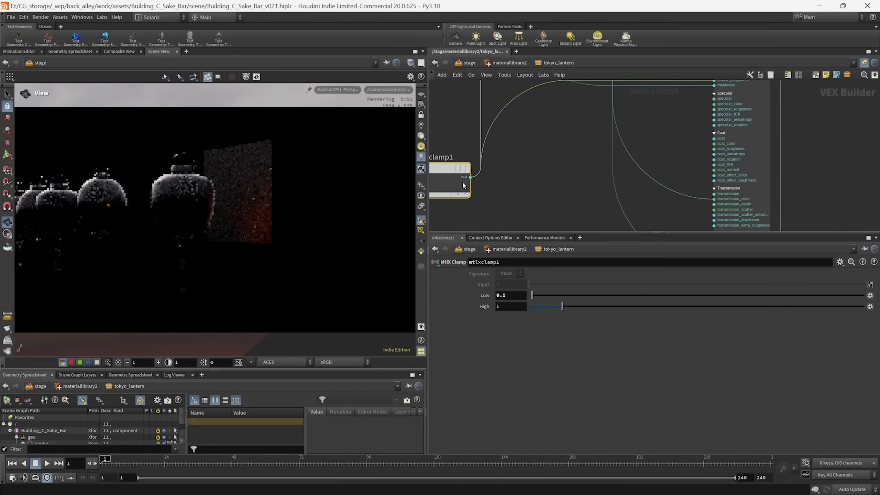
pyautogui.click(470, 177)
pyautogui.scroll(3, 688, 134)
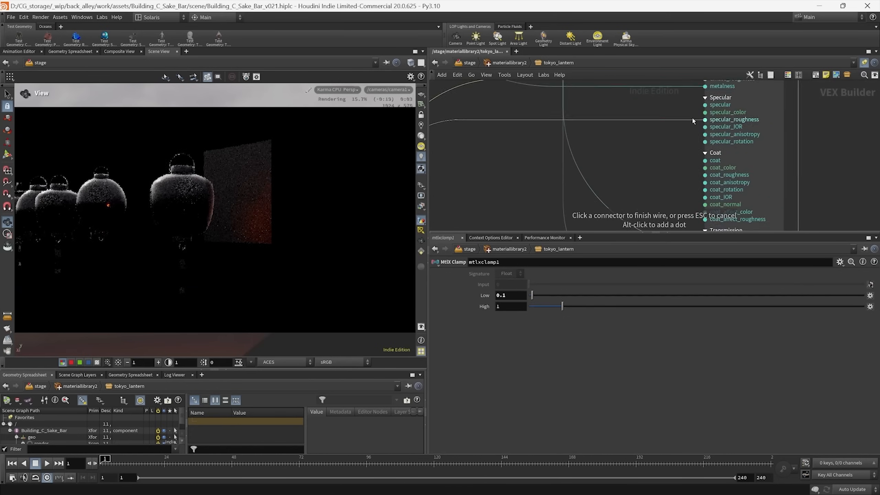
pyautogui.click(635, 166)
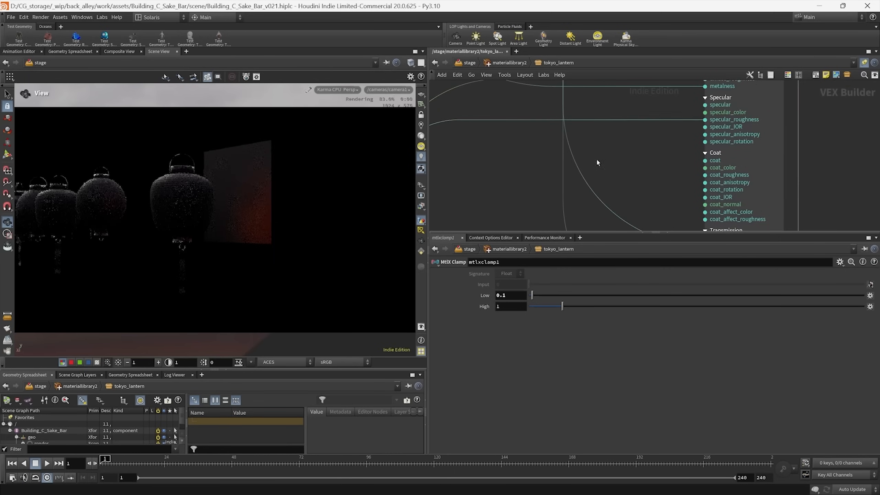
# - Temporarily raise the viewport's display brightness to 4 to inspect the glossy reflections, and reset it to 1
pyautogui.click(159, 363)
pyautogui.click(159, 363)
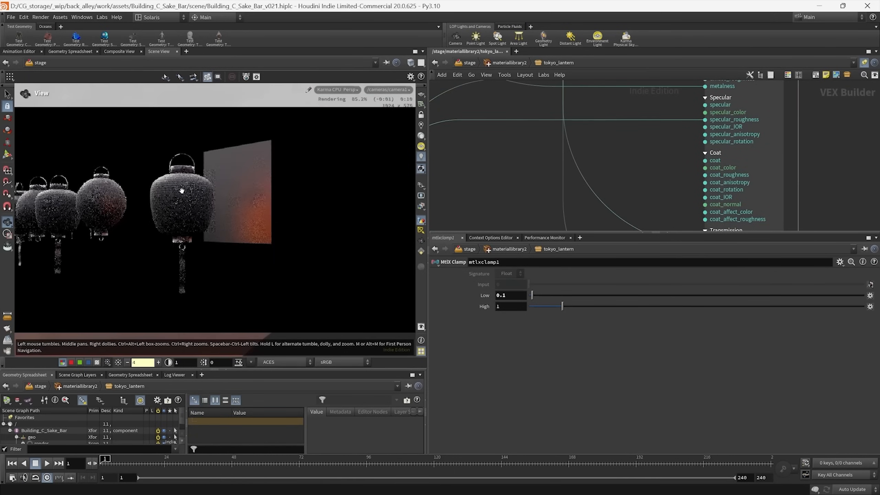
pyautogui.click(117, 362)
pyautogui.click(158, 362)
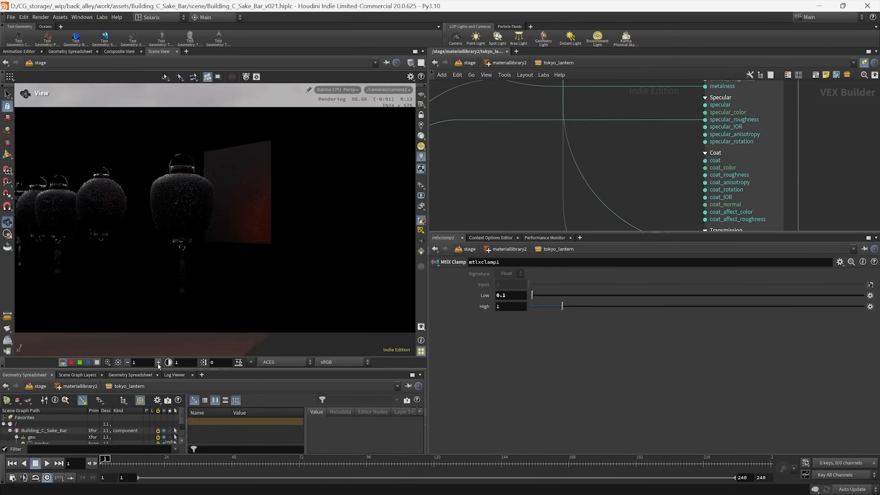
pyautogui.click(118, 365)
# - Switch the viewport back to the C render output to examine the lit lantern
pyautogui.click(421, 206)
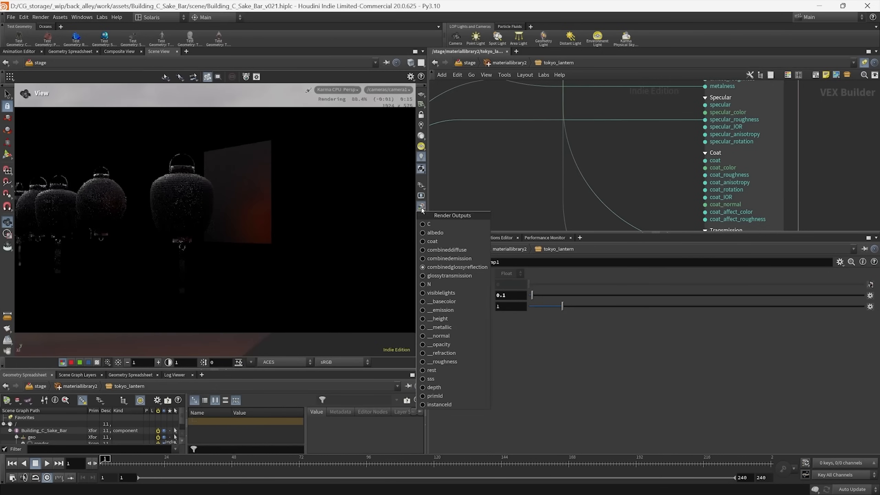
pyautogui.click(440, 224)
pyautogui.moveTo(632, 160); pyautogui.dragTo(684, 157, button='middle')
pyautogui.scroll(-4, 623, 132)
pyautogui.scroll(2, 573, 185)
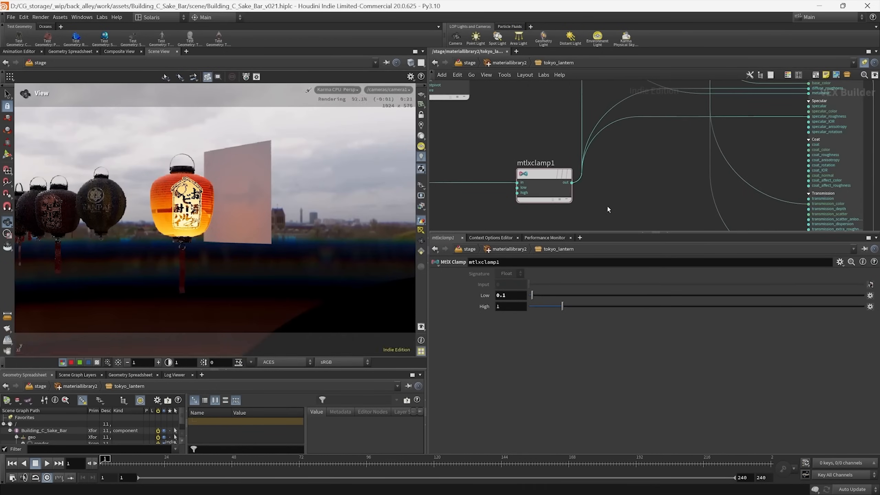
pyautogui.scroll(-3, 606, 205)
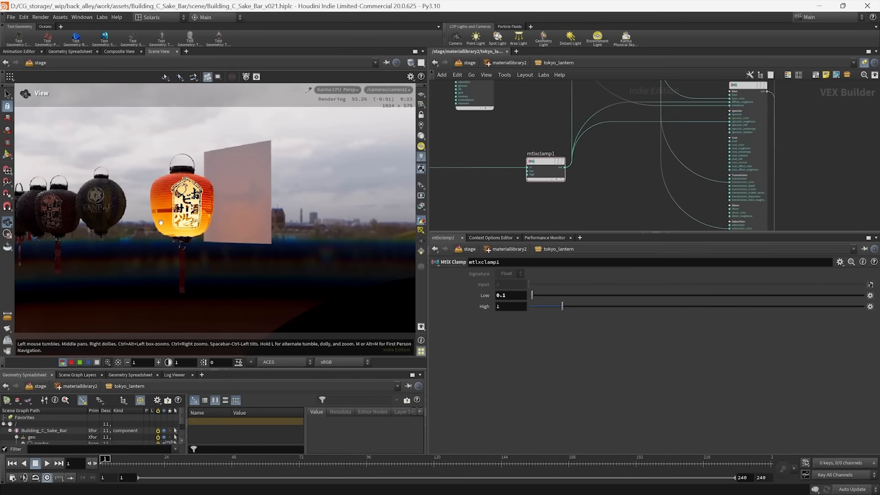
# - Set the Low value of mtlxclamp1 to 0.01
pyautogui.moveTo(616, 167); pyautogui.dragTo(671, 179, button='middle')
pyautogui.click(803, 153)
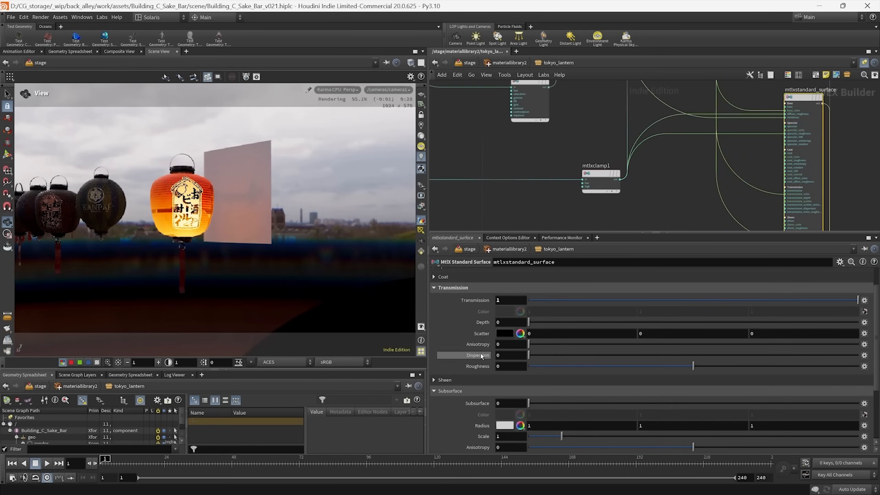
pyautogui.scroll(-1, 490, 423)
pyautogui.moveTo(547, 201); pyautogui.dragTo(606, 191, button='middle')
pyautogui.scroll(1, 601, 197)
pyautogui.click(674, 163)
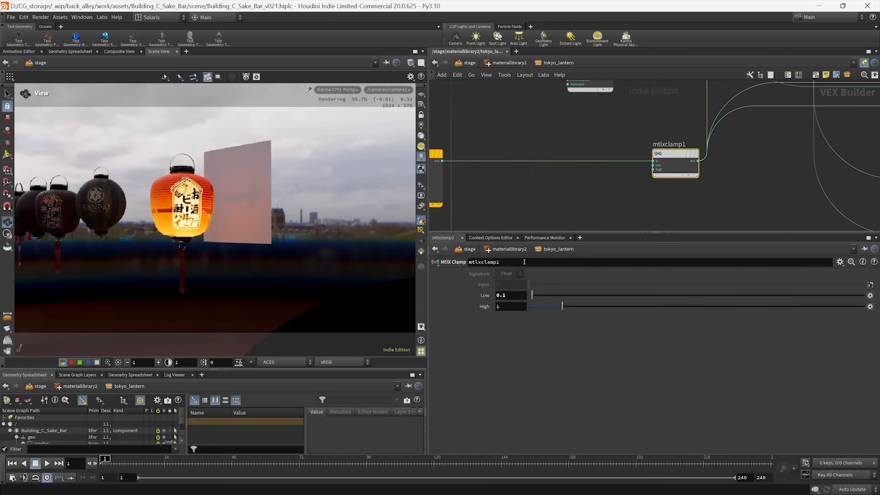
pyautogui.write('1')
pyautogui.press('Return')
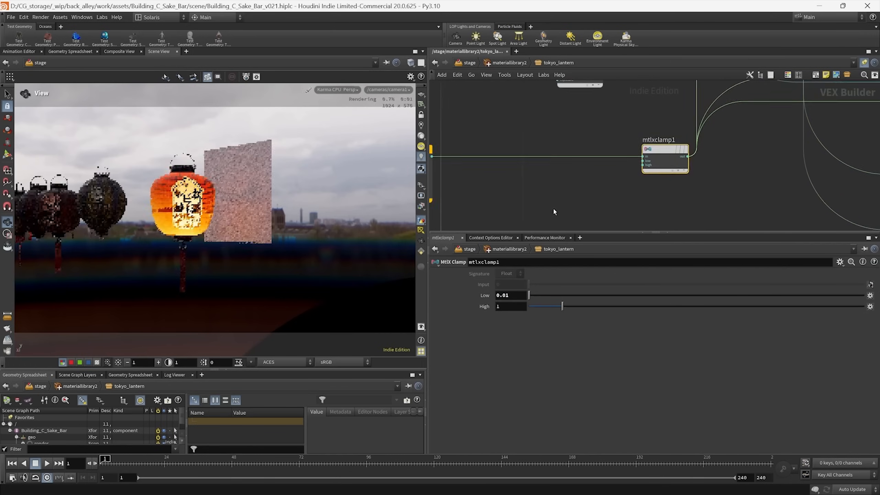
# - Insert a MtlX Multiply node into the wire that feeds mtlxclamp1
pyautogui.press('Tab')
pyautogui.write('mult')
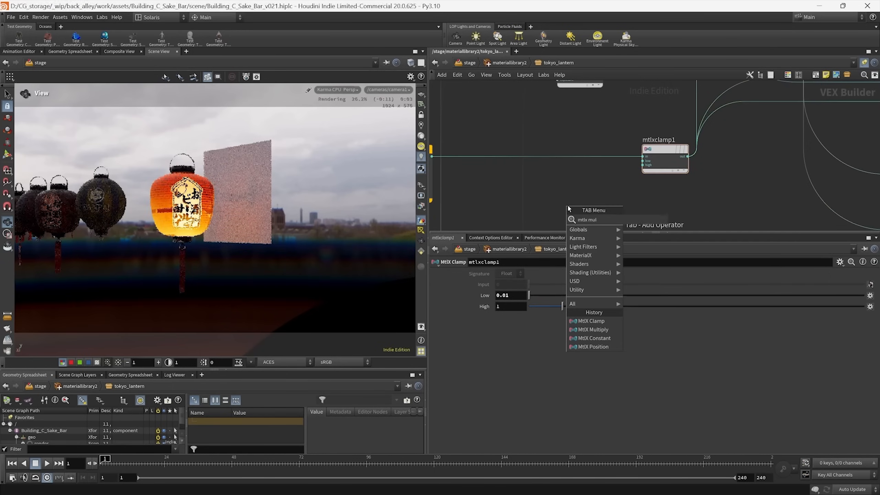
pyautogui.press('Return')
pyautogui.click(568, 206)
pyautogui.moveTo(569, 206); pyautogui.dragTo(580, 156)
# - Set Input 2 of the multiply node to 0.5 and adjust it to 0.65
pyautogui.write('0.5')
pyautogui.press('Return')
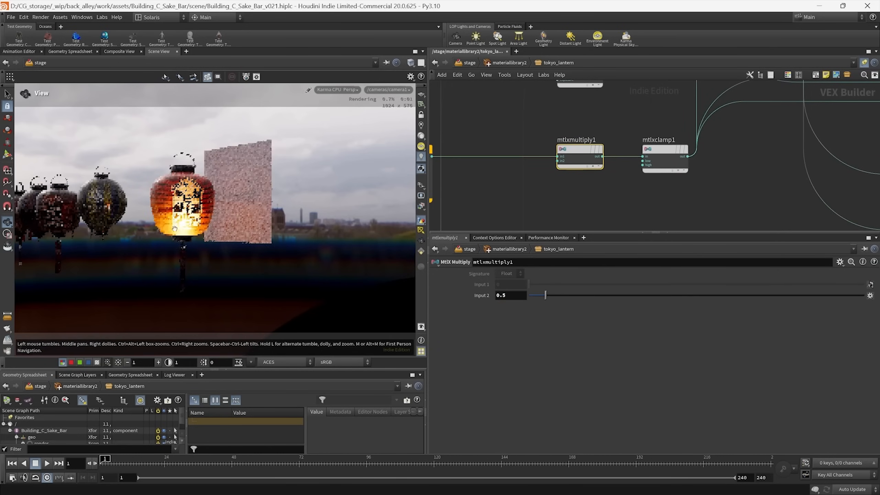
pyautogui.click(517, 294)
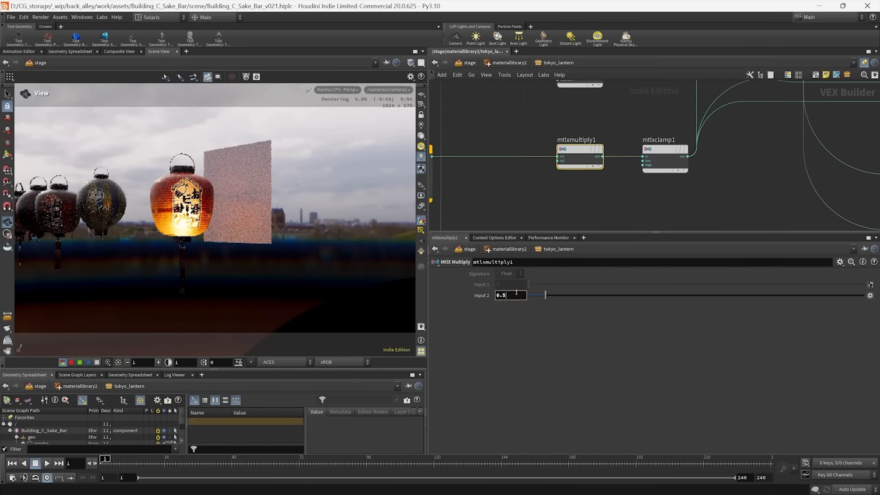
pyautogui.press('Return')
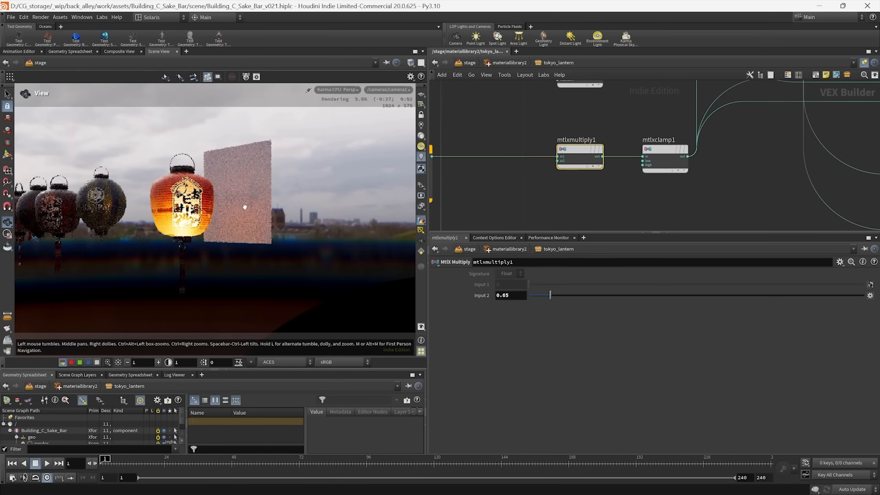
# - Show the standard surface's parameters, inspect the combineddiffuse render output and return the viewport to the C output
pyautogui.scroll(-5, 542, 200)
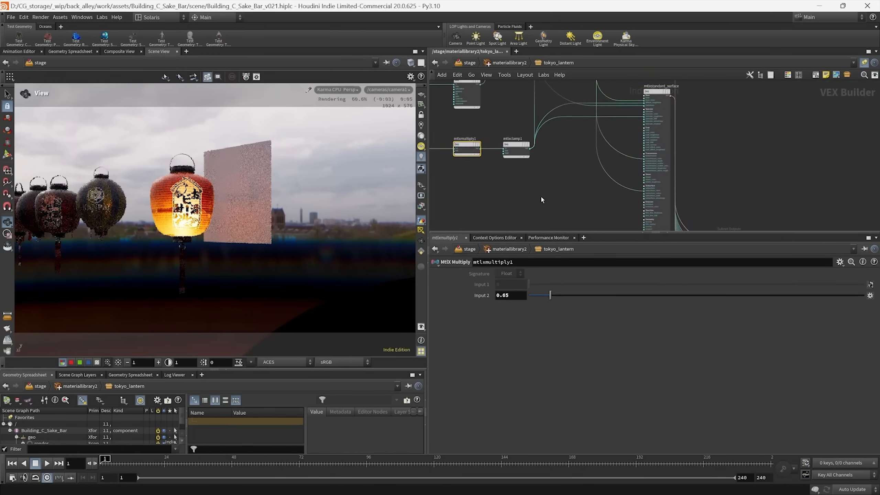
pyautogui.click(658, 186)
pyautogui.moveTo(698, 176); pyautogui.dragTo(694, 155, button='middle')
pyautogui.scroll(1, 473, 314)
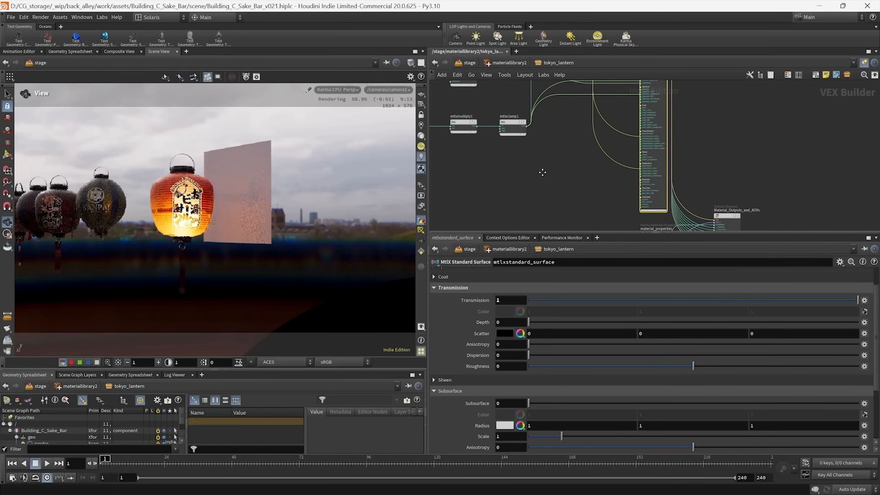
pyautogui.moveTo(542, 172); pyautogui.dragTo(575, 191, button='middle')
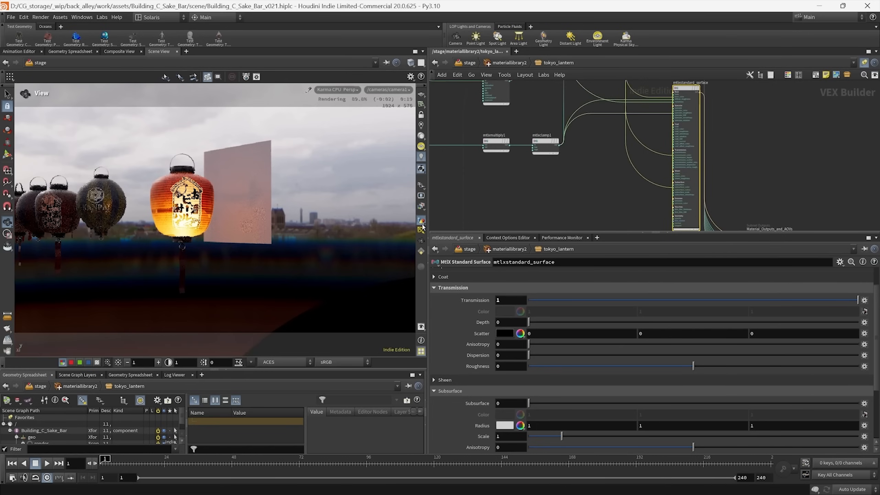
pyautogui.click(421, 206)
pyautogui.click(439, 251)
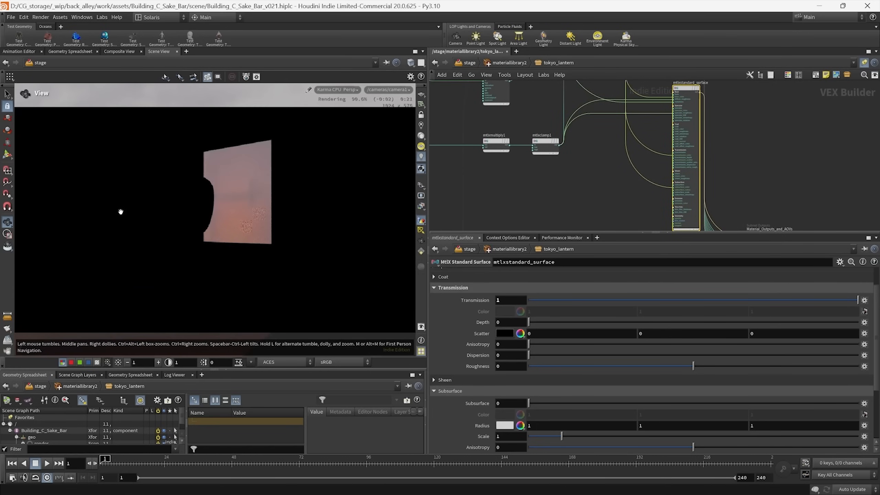
pyautogui.click(421, 206)
pyautogui.click(437, 225)
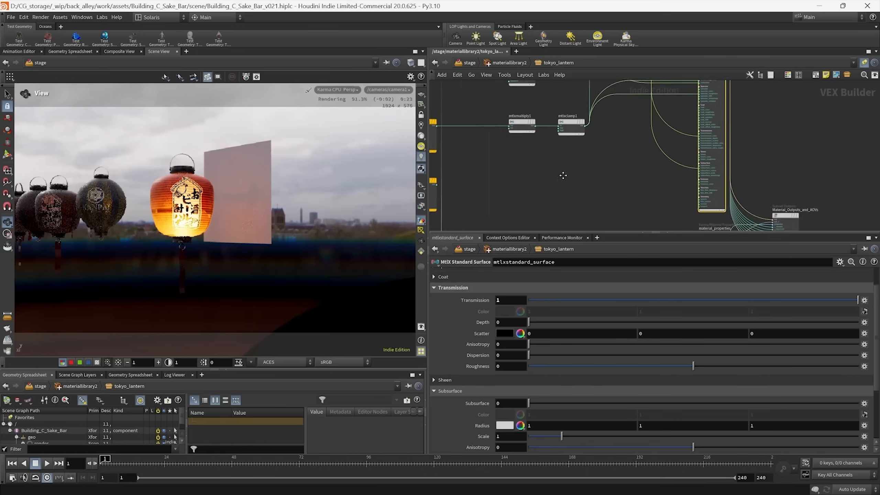
# - Pause the Karma render and move the mask image node up beside the column of texture image nodes
pyautogui.click(338, 90)
pyautogui.click(335, 183)
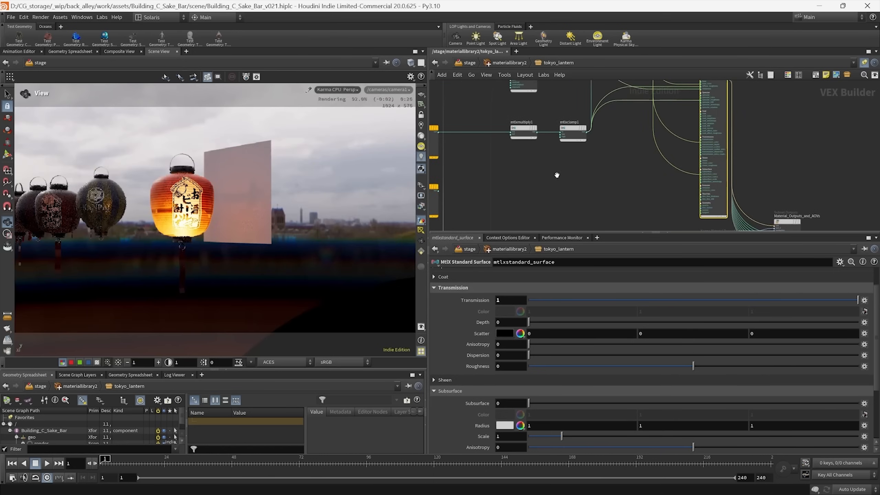
pyautogui.scroll(-3, 558, 175)
pyautogui.moveTo(559, 175); pyautogui.dragTo(639, 107, button='middle')
pyautogui.moveTo(591, 168); pyautogui.dragTo(577, 113, button='middle')
pyautogui.scroll(4, 567, 206)
pyautogui.moveTo(572, 210); pyautogui.dragTo(562, 119, button='middle')
pyautogui.moveTo(553, 211); pyautogui.dragTo(483, 172)
pyautogui.scroll(-5, 530, 141)
pyautogui.moveTo(531, 140); pyautogui.dragTo(545, 218, button='middle')
pyautogui.scroll(5, 546, 217)
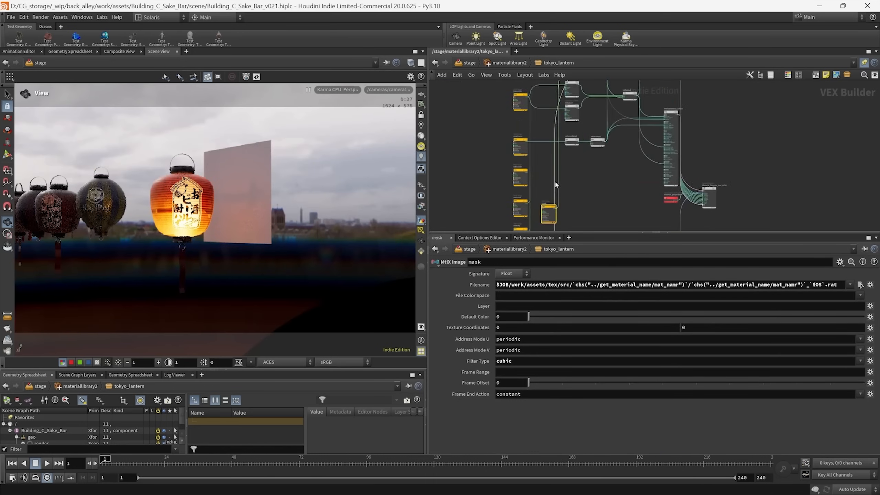
pyautogui.moveTo(546, 220); pyautogui.dragTo(539, 173)
pyautogui.scroll(5, 475, 177)
# - Move the refraction image node out of the texture column and put the mask node in its place below roughness
pyautogui.moveTo(474, 138); pyautogui.dragTo(536, 155)
pyautogui.scroll(-5, 535, 156)
pyautogui.moveTo(536, 156); pyautogui.dragTo(639, 150, button='middle')
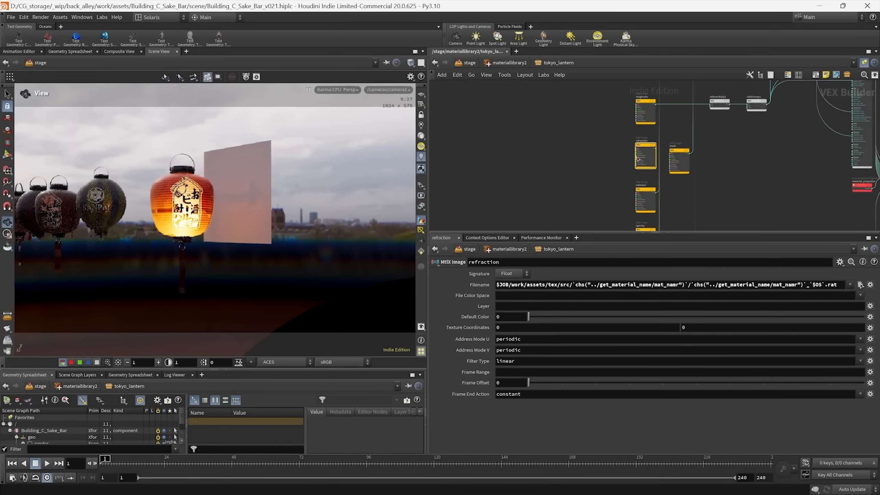
pyautogui.moveTo(639, 150); pyautogui.dragTo(552, 152)
pyautogui.scroll(4, 676, 151)
pyautogui.moveTo(677, 151); pyautogui.dragTo(607, 145)
pyautogui.moveTo(785, 141); pyautogui.dragTo(571, 194, button='middle')
pyautogui.scroll(-3, 666, 165)
# - Copy the transmission_amount remap and mtlxclamp4 nodes from the tokyo_lantern_ready material
pyautogui.click(507, 63)
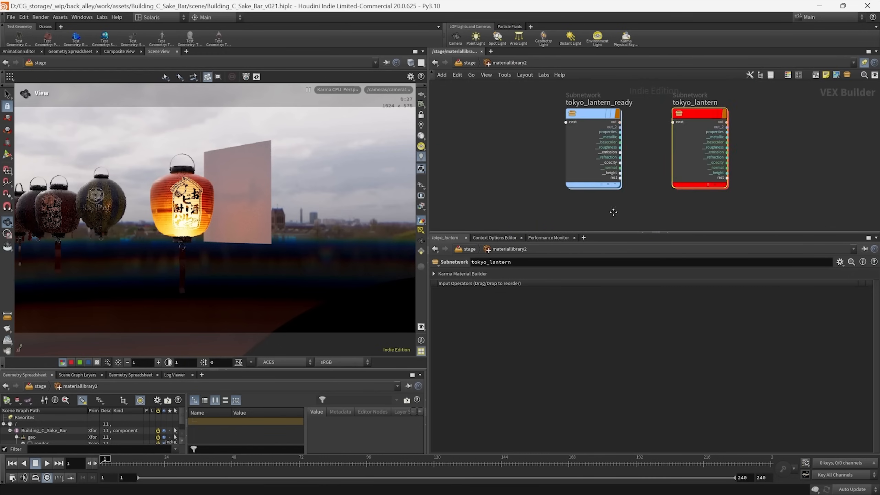
pyautogui.doubleClick(581, 126)
pyautogui.scroll(5, 535, 162)
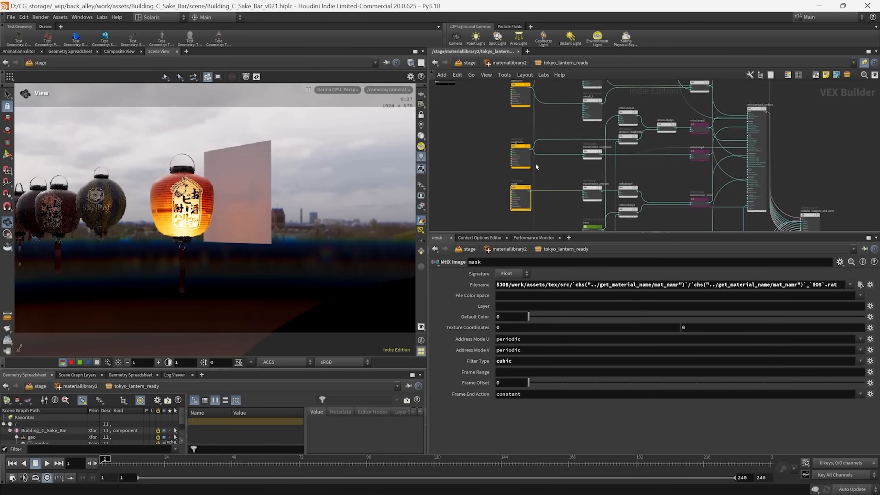
pyautogui.click(596, 173)
pyautogui.moveTo(608, 215); pyautogui.dragTo(593, 204, button='middle')
pyautogui.keyDown('shift'); pyautogui.click(689, 169); pyautogui.keyUp('shift')
pyautogui.hotkey('ctrl', 'c')
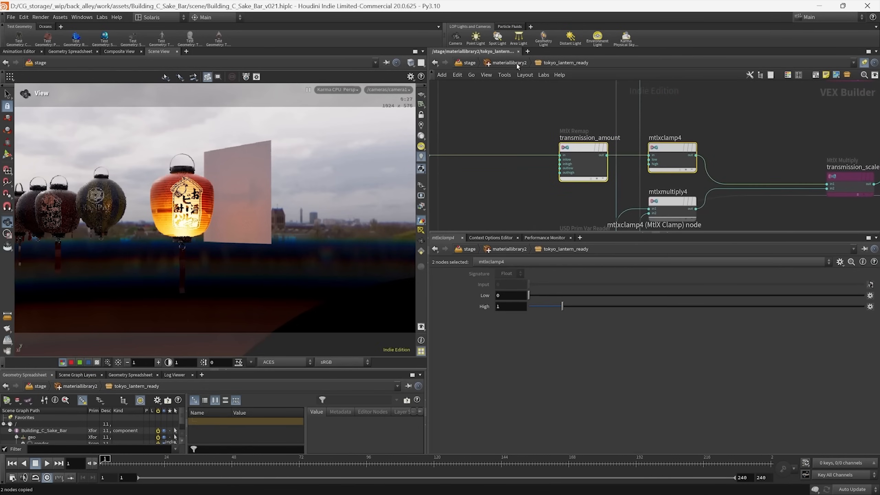
# - Paste the copied remap and clamp nodes into tokyo_lantern beside mask, with mask feeding transmission_amount
pyautogui.press('u')
pyautogui.doubleClick(683, 115)
pyautogui.moveTo(588, 177); pyautogui.dragTo(620, 172, button='middle')
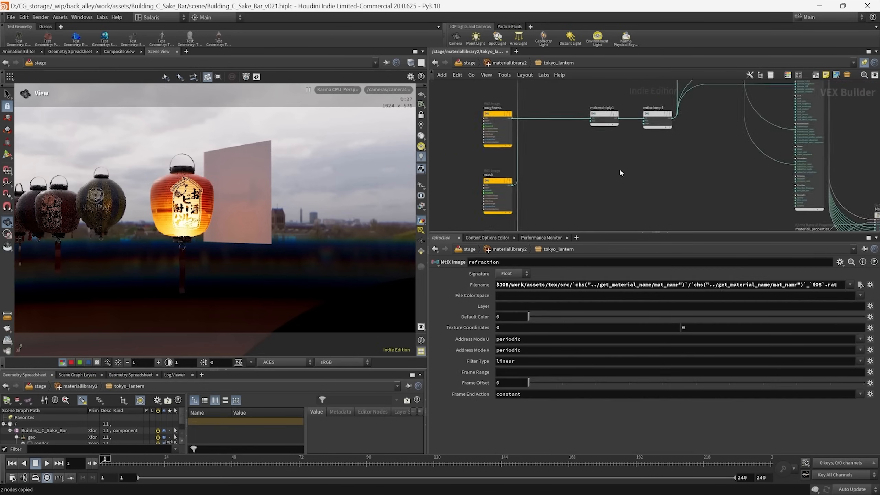
pyautogui.hotkey('ctrl', 'v')
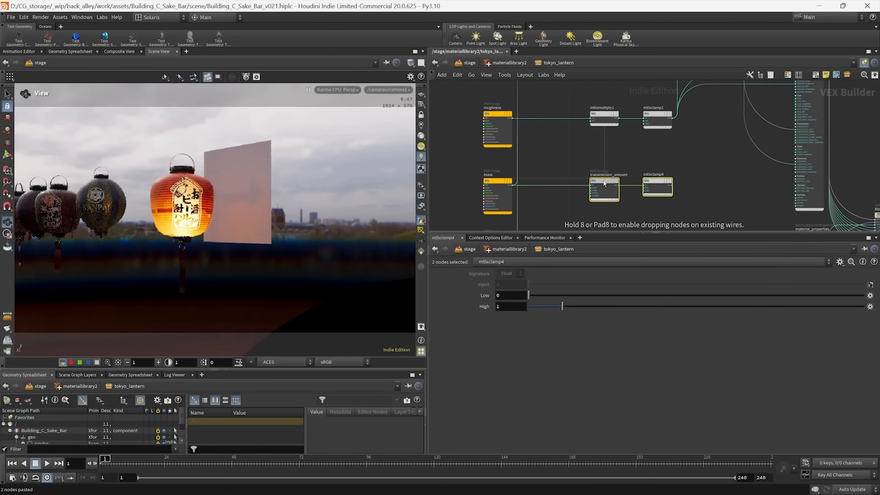
pyautogui.scroll(2, 686, 189)
pyautogui.click(569, 180)
pyautogui.moveTo(570, 182); pyautogui.dragTo(551, 173, button='middle')
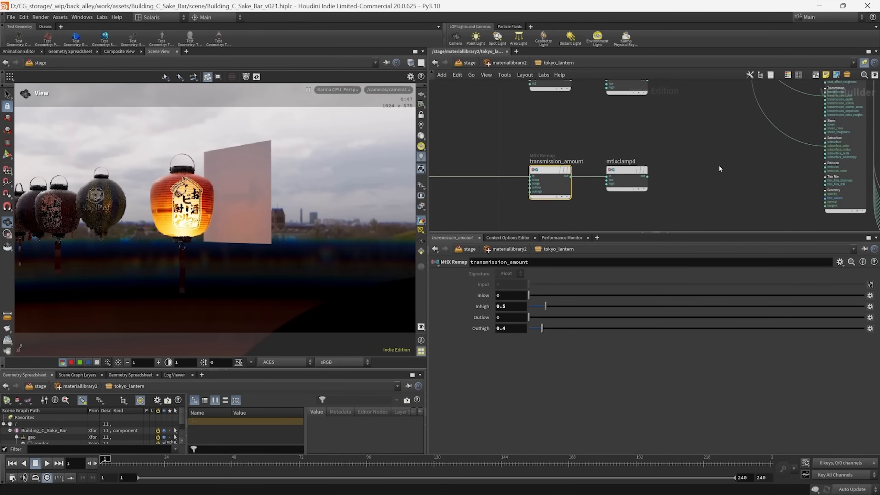
# - Wire the output of mtlxclamp4 to the __refraction AOV node
pyautogui.click(648, 178)
pyautogui.scroll(-5, 690, 150)
pyautogui.moveTo(689, 142); pyautogui.dragTo(634, 221, button='middle')
pyautogui.scroll(5, 669, 132)
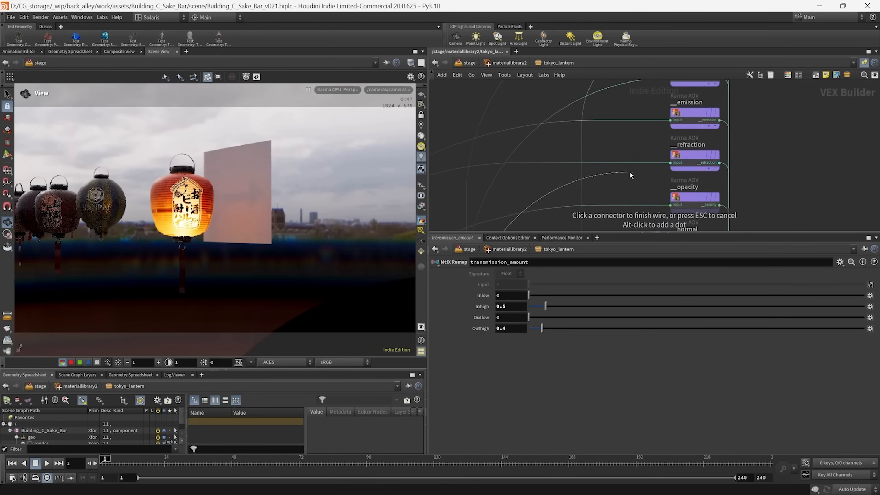
pyautogui.click(646, 181)
pyautogui.moveTo(636, 180); pyautogui.dragTo(641, 111, button='middle')
pyautogui.scroll(-5, 641, 111)
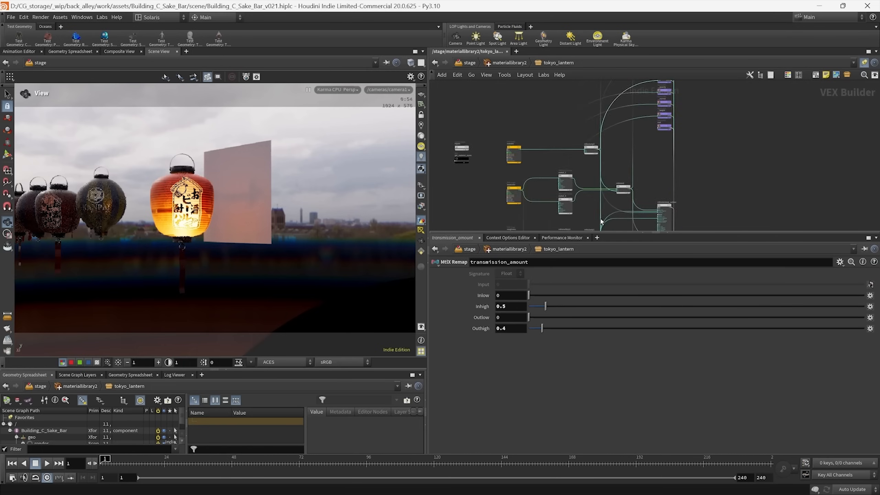
# - Connect the output of mtlxclamp4 to the transmission input of the standard surface
pyautogui.moveTo(606, 218); pyautogui.dragTo(634, 159, button='middle')
pyautogui.scroll(2, 634, 160)
pyautogui.scroll(2, 635, 160)
pyautogui.click(617, 164)
pyautogui.moveTo(736, 97); pyautogui.dragTo(612, 174, button='middle')
pyautogui.scroll(4, 634, 170)
pyautogui.click(657, 155)
# - Restart the Karma render and inspect the combineddiffuse and combinedglossyreflection outputs
pyautogui.click(343, 90)
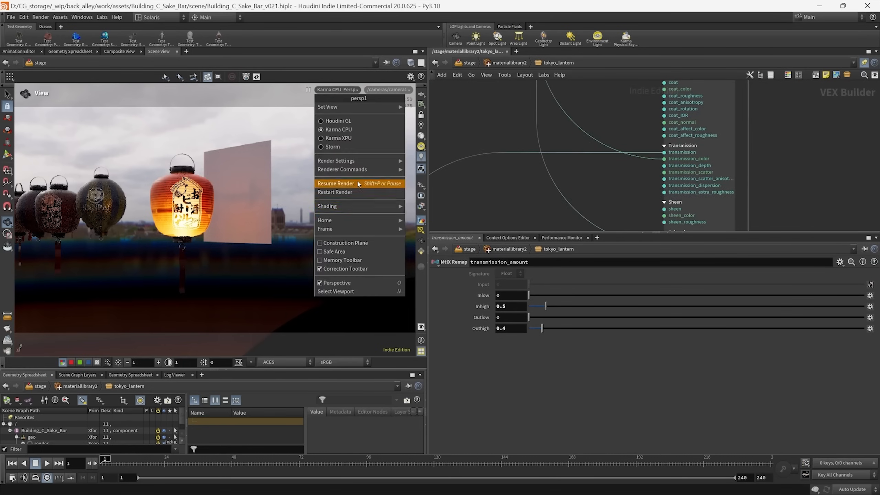
pyautogui.click(333, 192)
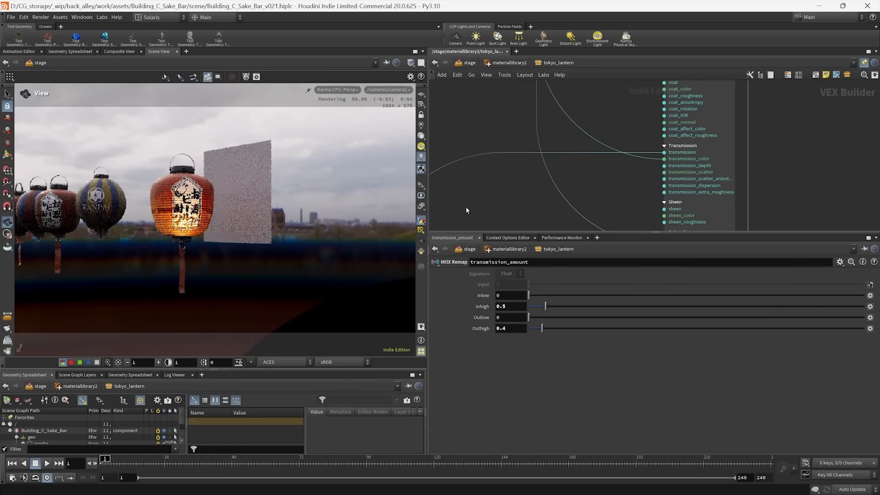
pyautogui.click(421, 206)
pyautogui.click(446, 250)
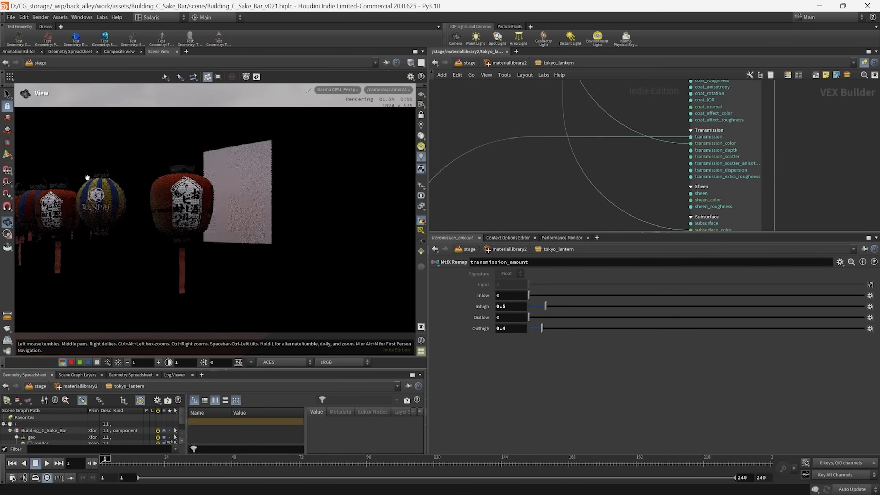
pyautogui.click(421, 206)
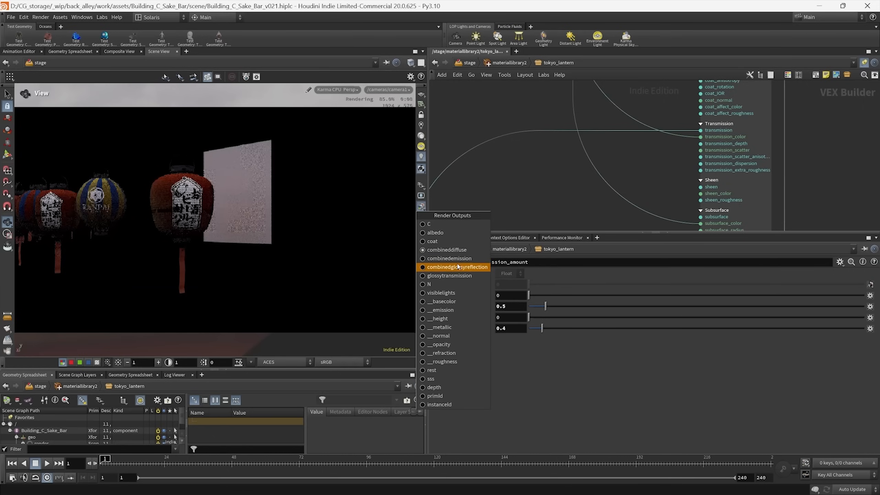
pyautogui.click(447, 267)
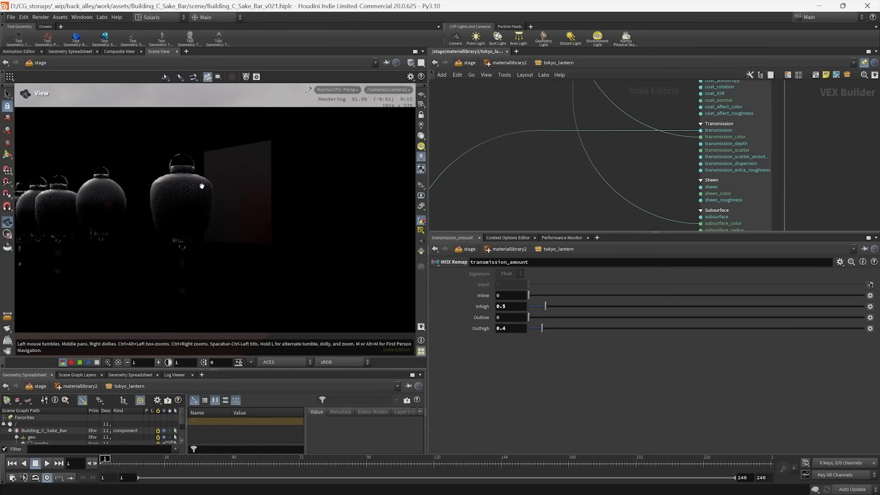
# - Set the viewport back to look through camera1
pyautogui.moveTo(414, 207); pyautogui.dragTo(417, 222)
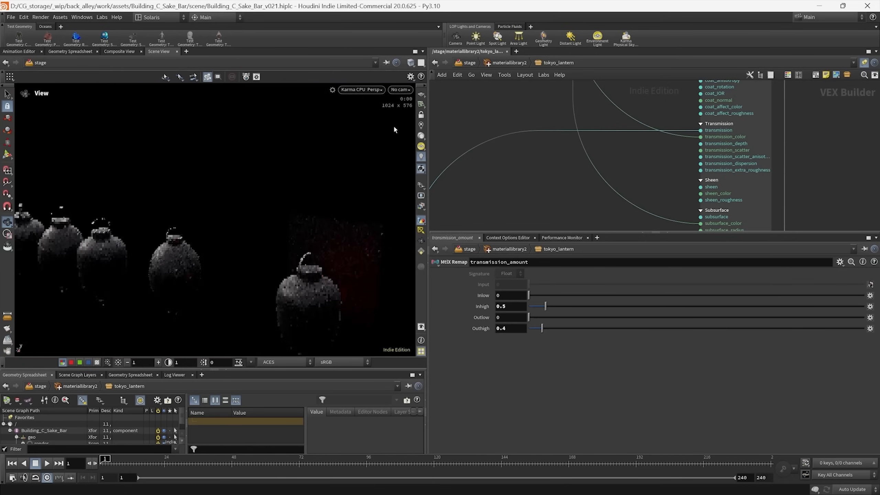
pyautogui.click(401, 91)
pyautogui.click(414, 107)
pyautogui.click(421, 206)
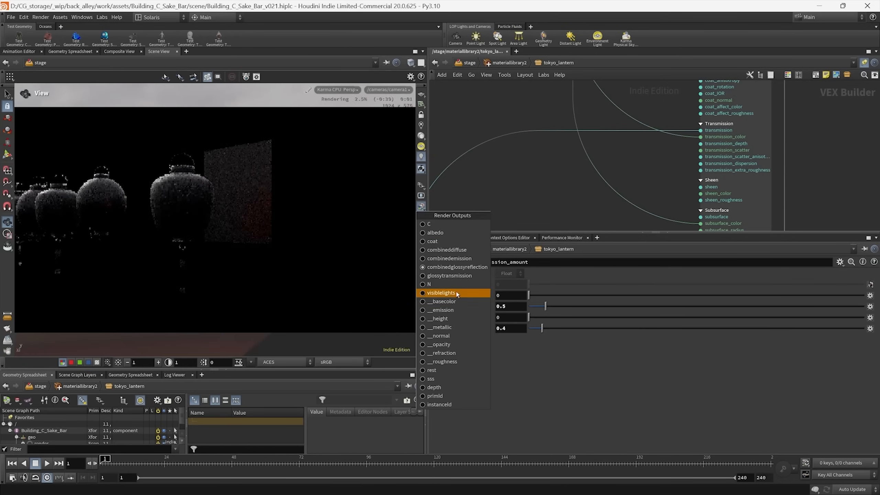
pyautogui.click(527, 173)
# - Draw a render region around the lit lantern and the panel beside it, and show the glossytransmission output
pyautogui.click(7, 234)
pyautogui.moveTo(137, 128); pyautogui.dragTo(302, 320)
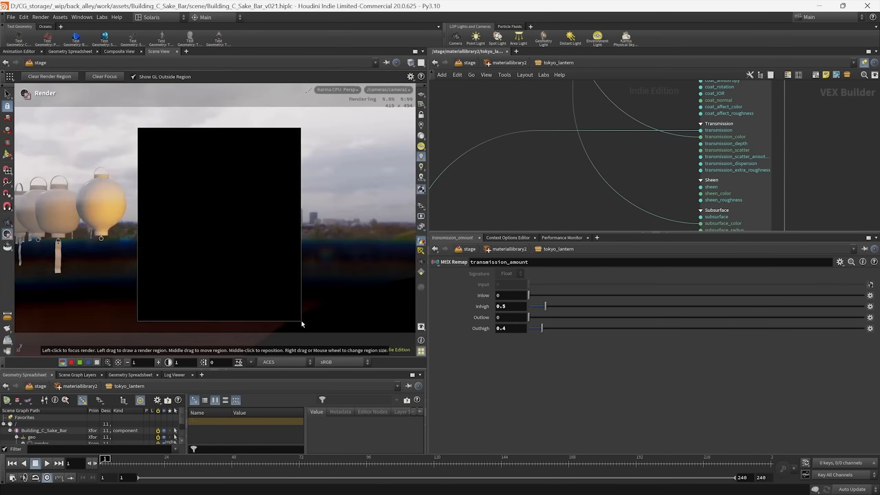
pyautogui.click(422, 240)
pyautogui.click(439, 298)
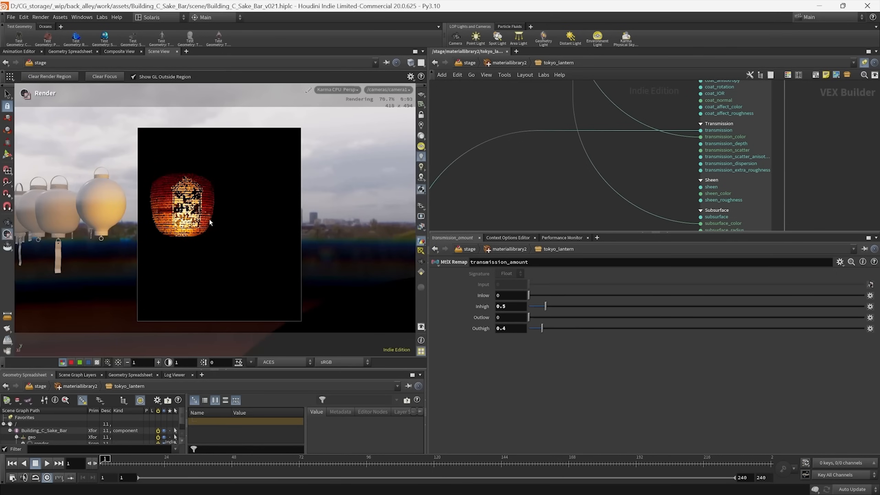
# - Show the standard surface's parameters and pause the Karma render
pyautogui.moveTo(507, 212); pyautogui.dragTo(501, 122, button='middle')
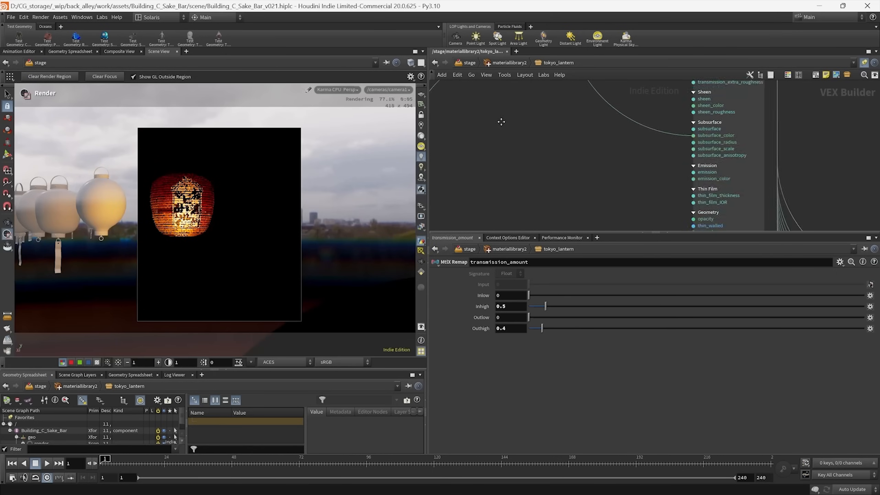
pyautogui.scroll(-3, 548, 137)
pyautogui.moveTo(548, 137); pyautogui.dragTo(588, 152, button='middle')
pyautogui.click(672, 193)
pyautogui.moveTo(561, 199); pyautogui.dragTo(580, 201, button='middle')
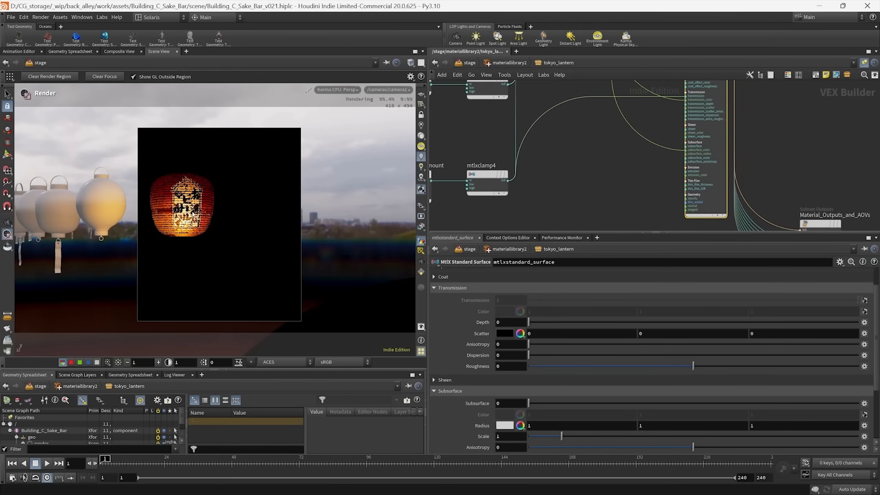
pyautogui.moveTo(582, 178); pyautogui.dragTo(618, 153, button='middle')
pyautogui.scroll(-3, 654, 135)
pyautogui.click(346, 90)
pyautogui.click(349, 184)
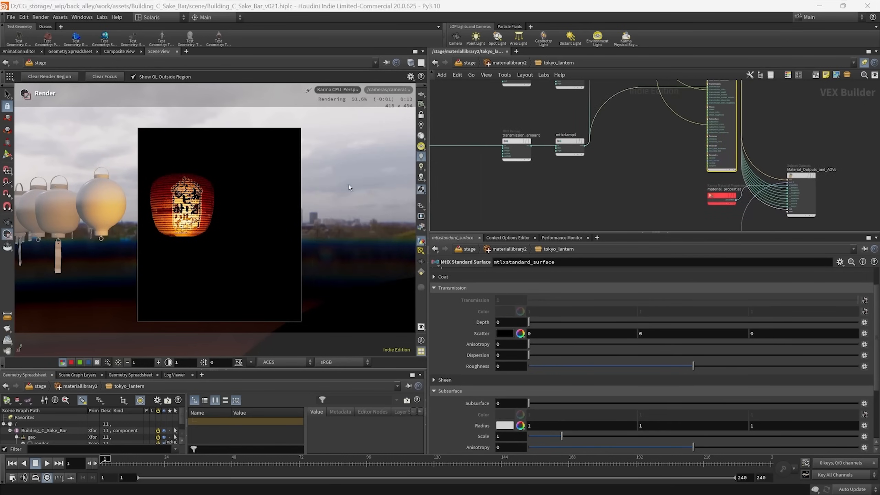
# - Add a MtlX Constant node and place it below mtlxclamp4
pyautogui.click(564, 206)
pyautogui.press('Tab')
pyautogui.write('mtlx')
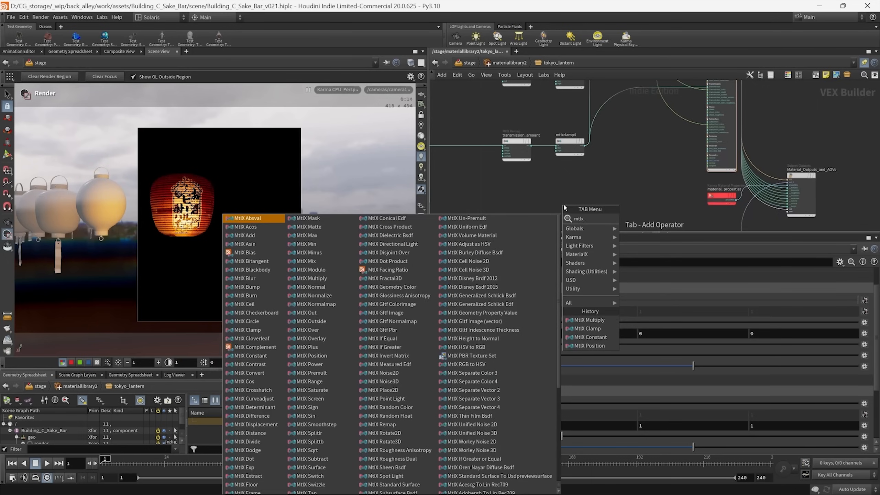
pyautogui.write('con')
pyautogui.press('Return')
pyautogui.click(564, 208)
pyautogui.scroll(2, 564, 208)
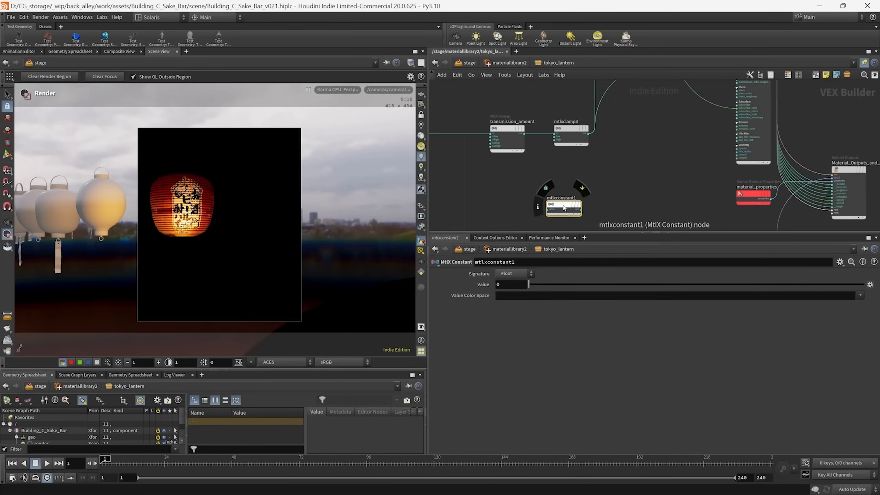
pyautogui.moveTo(564, 208); pyautogui.dragTo(572, 195)
pyautogui.moveTo(647, 190); pyautogui.dragTo(568, 201, button='middle')
pyautogui.moveTo(563, 217); pyautogui.dragTo(599, 191)
# - Connect the MtlX Constant node to the subsurface input of the standard surface
pyautogui.scroll(1, 536, 211)
pyautogui.moveTo(653, 152); pyautogui.dragTo(651, 154)
pyautogui.moveTo(643, 162); pyautogui.dragTo(586, 180, button='middle')
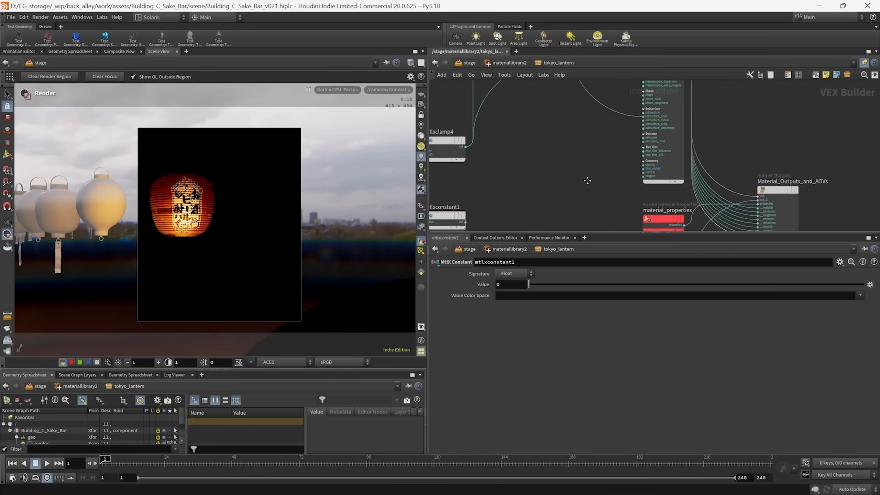
pyautogui.scroll(3, 643, 160)
pyautogui.moveTo(631, 128); pyautogui.dragTo(656, 170, button='middle')
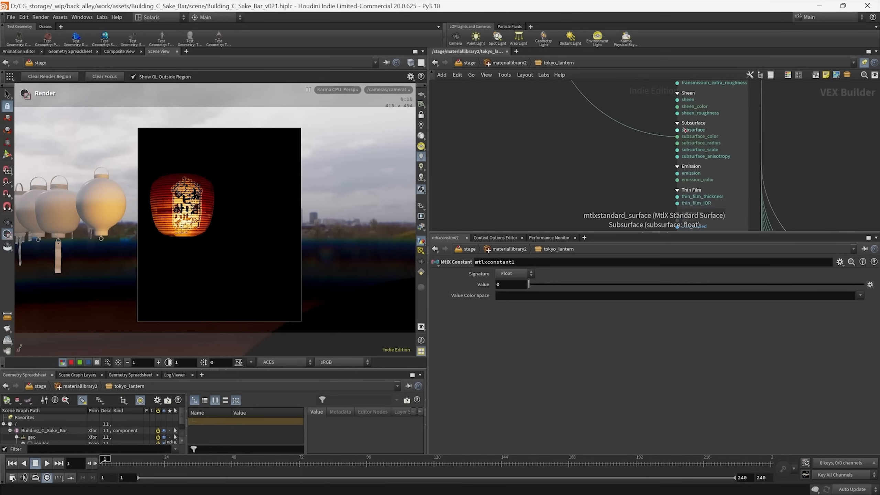
pyautogui.click(677, 129)
pyautogui.moveTo(509, 199); pyautogui.dragTo(643, 134, button='middle')
pyautogui.scroll(-3, 643, 134)
# - Edit the value of the constant node driving subsurface and restart the Karma render
pyautogui.click(564, 203)
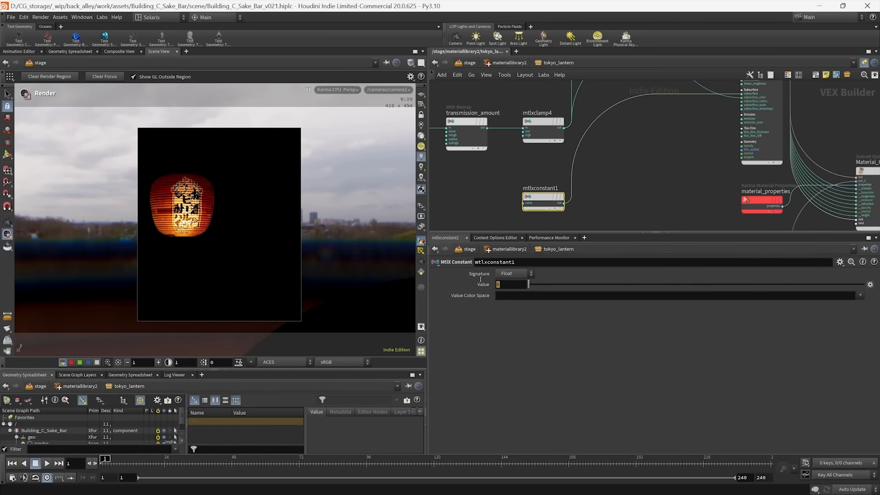
pyautogui.click(759, 139)
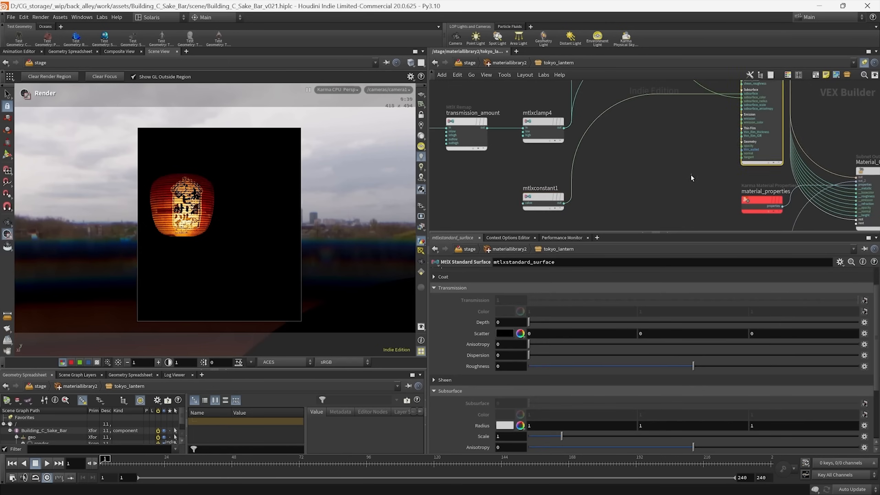
pyautogui.click(341, 90)
pyautogui.click(338, 192)
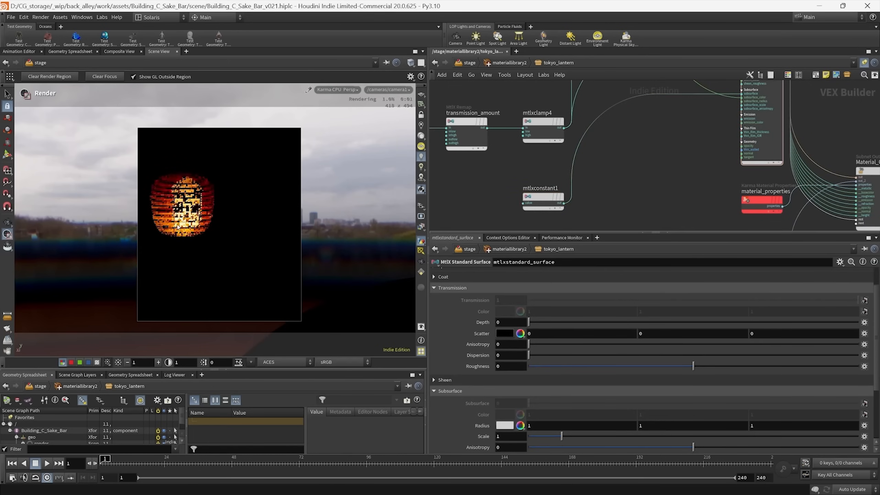
# - Inspect the sss render output, temporarily raising the viewport exposure to 0
pyautogui.click(421, 228)
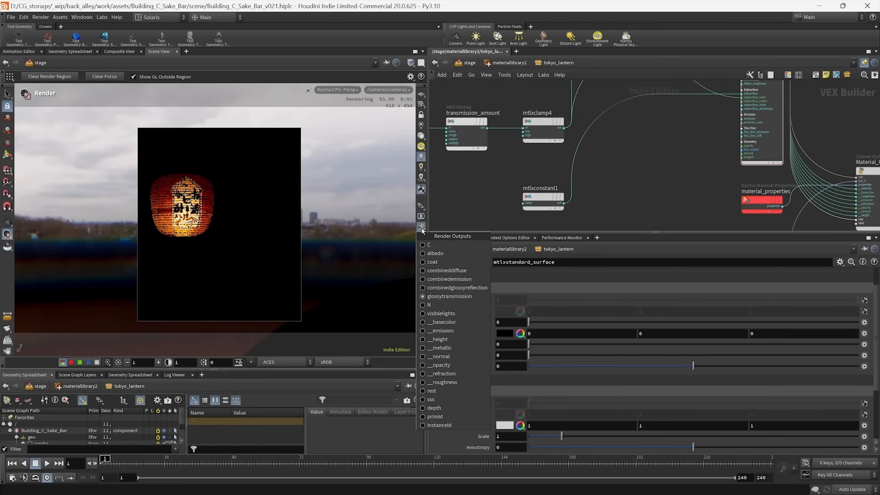
pyautogui.click(431, 400)
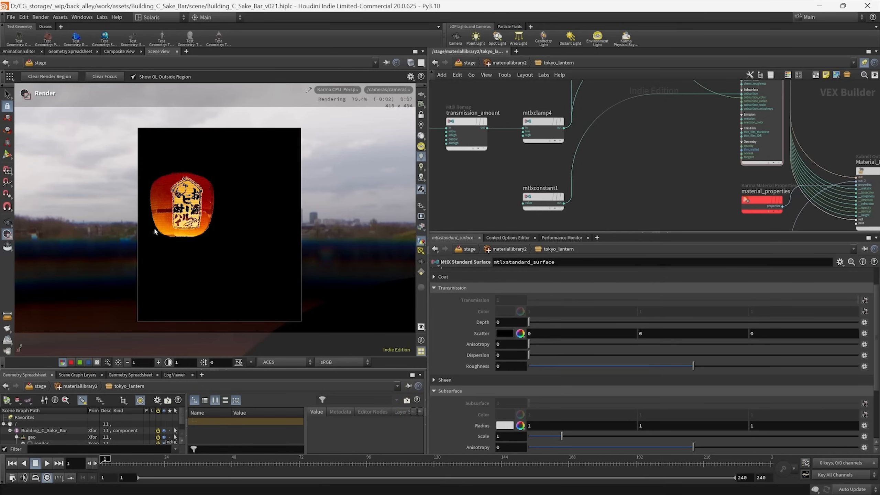
pyautogui.click(158, 363)
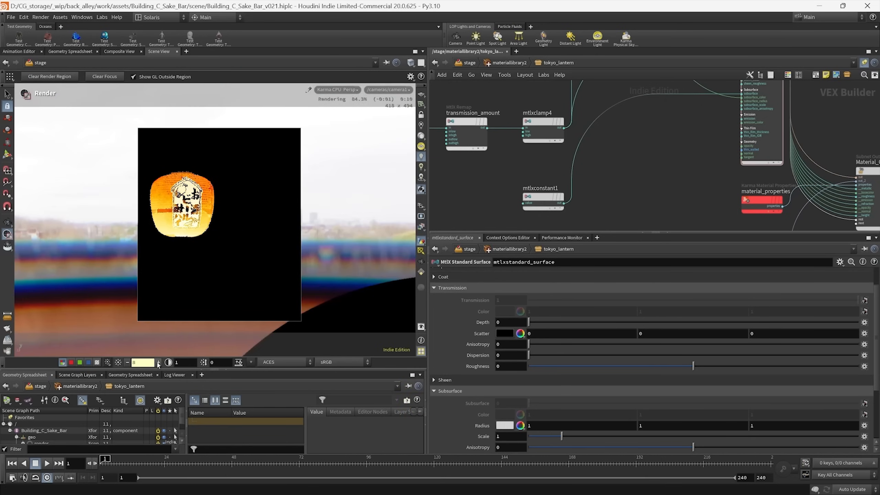
pyautogui.click(119, 363)
pyautogui.click(420, 229)
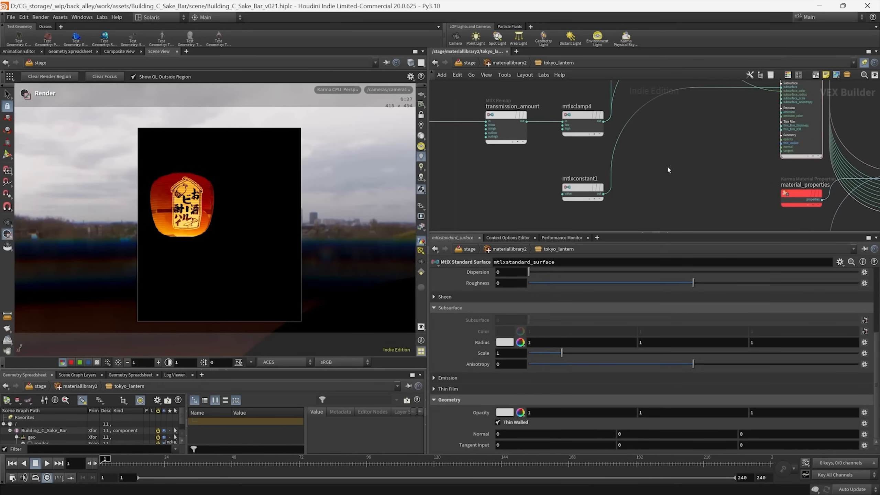
pyautogui.moveTo(667, 167); pyautogui.dragTo(654, 175, button='middle')
pyautogui.scroll(-3, 651, 180)
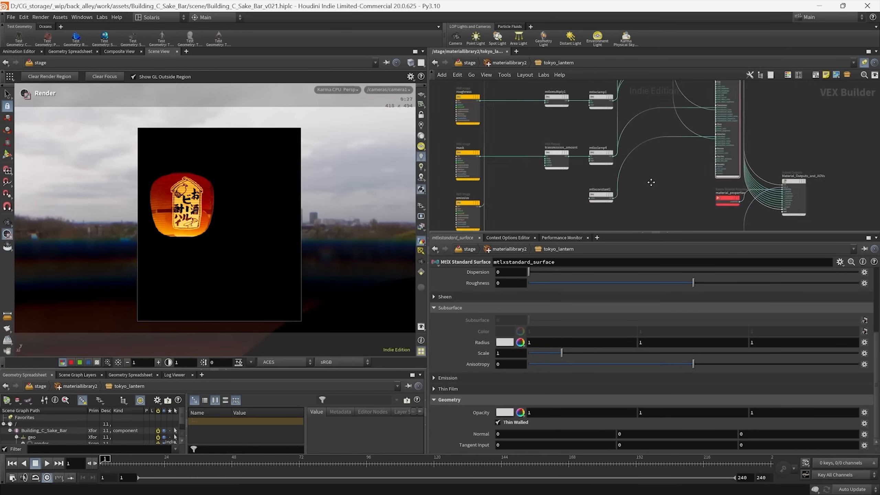
# - Copy the thin and trans USD Prim Var Reader nodes from the tokyo_lantern_ready material
pyautogui.click(507, 65)
pyautogui.doubleClick(585, 118)
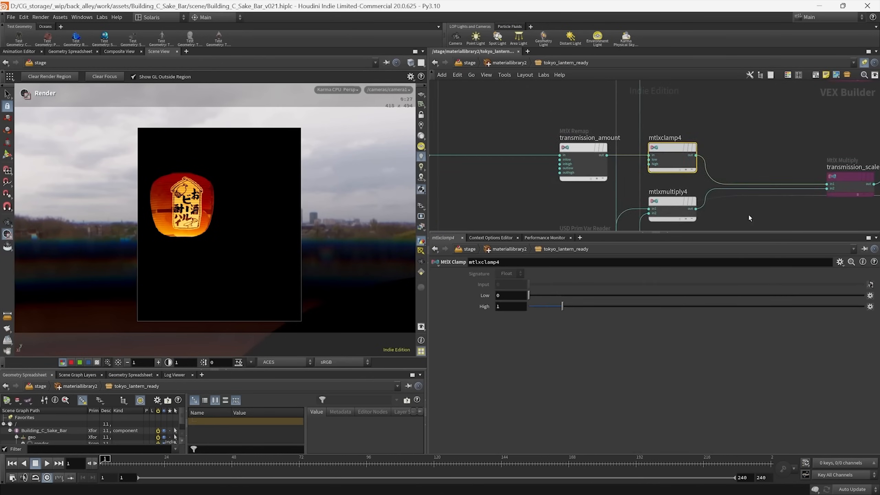
pyautogui.scroll(-4, 748, 213)
pyautogui.moveTo(748, 213); pyautogui.dragTo(663, 162, button='middle')
pyautogui.scroll(3, 742, 166)
pyautogui.moveTo(743, 166); pyautogui.dragTo(697, 172, button='middle')
pyautogui.scroll(1, 697, 172)
pyautogui.click(706, 139)
pyautogui.scroll(-2, 654, 152)
pyautogui.moveTo(463, 150); pyautogui.dragTo(616, 196, button='middle')
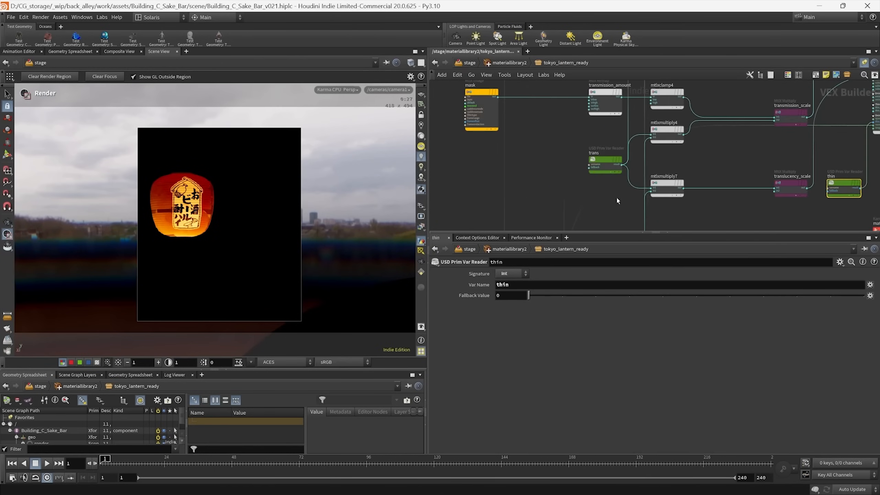
pyautogui.moveTo(558, 150); pyautogui.dragTo(513, 131, button='middle')
pyautogui.keyDown('shift'); pyautogui.click(559, 145); pyautogui.keyUp('shift')
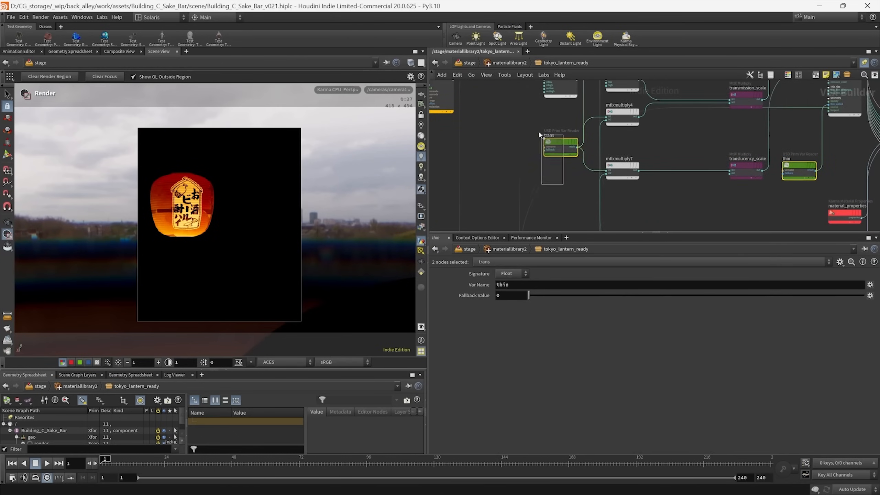
pyautogui.hotkey('ctrl', 'c')
# - Paste the two copied USD Prim Var Reader nodes into the tokyo_lantern network below mtlxconstant1
pyautogui.click(508, 63)
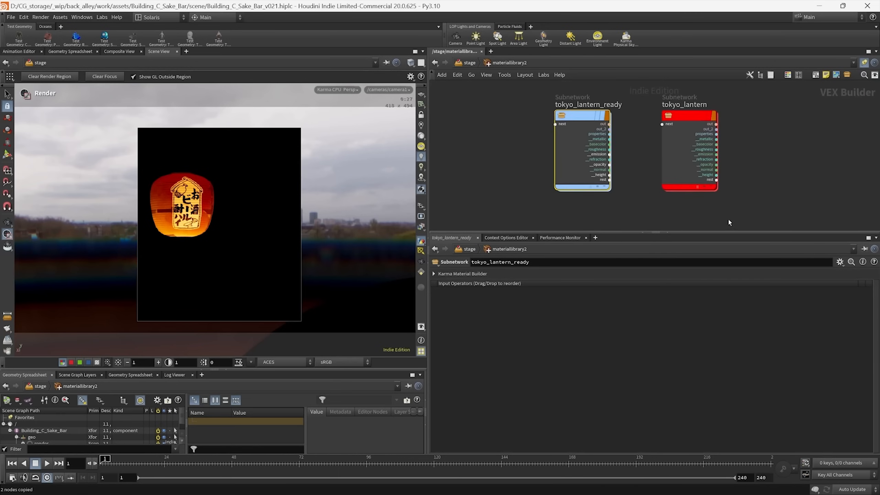
pyautogui.doubleClick(682, 115)
pyautogui.moveTo(611, 231); pyautogui.dragTo(587, 196, button='middle')
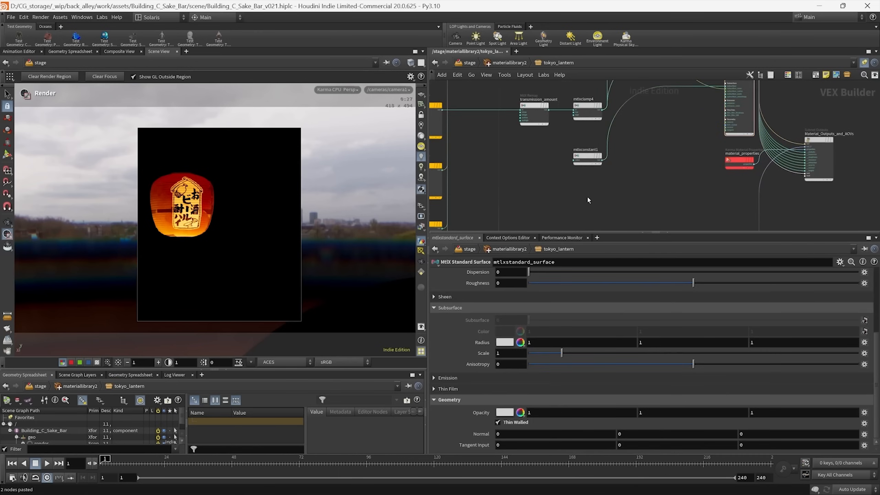
pyautogui.hotkey('ctrl', 'v')
pyautogui.moveTo(568, 207); pyautogui.dragTo(628, 211)
pyautogui.scroll(3, 628, 210)
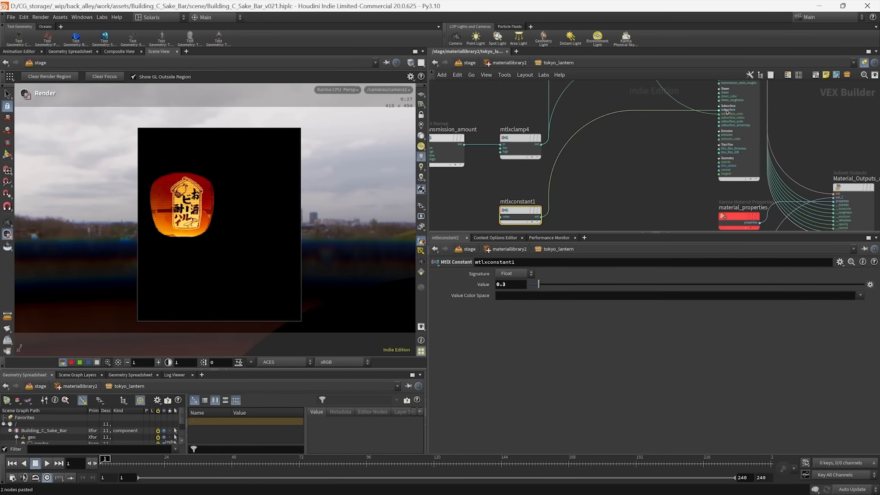
# - Review the standard surface's subsurface and geometry parameters and show the C render output in the viewport
pyautogui.click(737, 156)
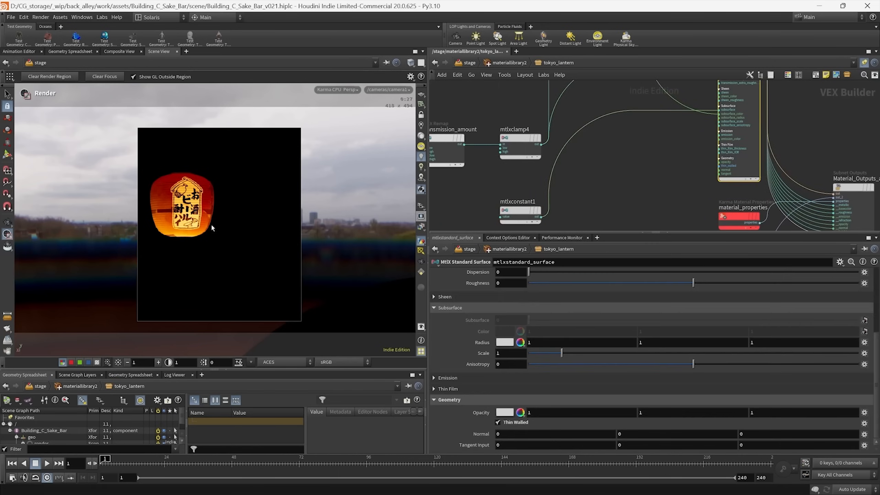
pyautogui.click(419, 229)
pyautogui.click(436, 247)
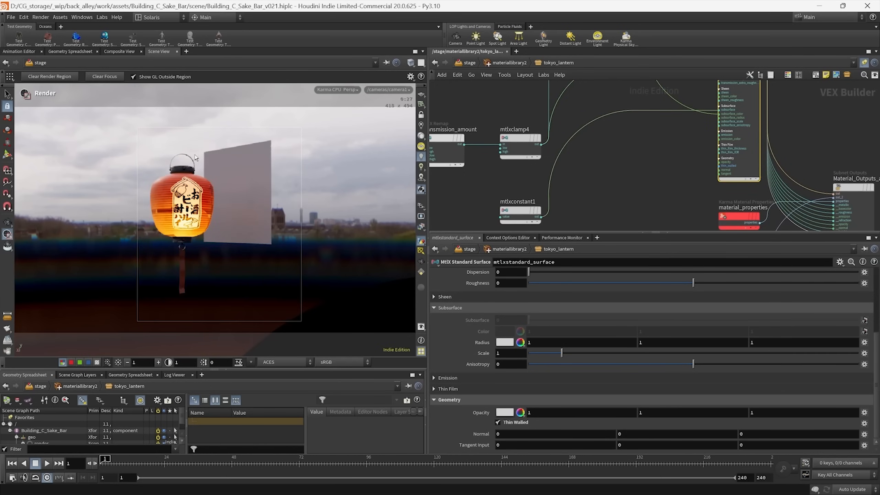
# - Separate the pasted readers, placing thin beside material_properties and keeping trans below the transmission nodes
pyautogui.moveTo(596, 193); pyautogui.dragTo(635, 138, button='middle')
pyautogui.moveTo(649, 194); pyautogui.dragTo(556, 197)
pyautogui.moveTo(483, 204); pyautogui.dragTo(482, 198)
pyautogui.moveTo(625, 188); pyautogui.dragTo(551, 219)
pyautogui.moveTo(573, 203); pyautogui.dragTo(540, 202, button='middle')
pyautogui.moveTo(528, 200); pyautogui.dragTo(649, 163)
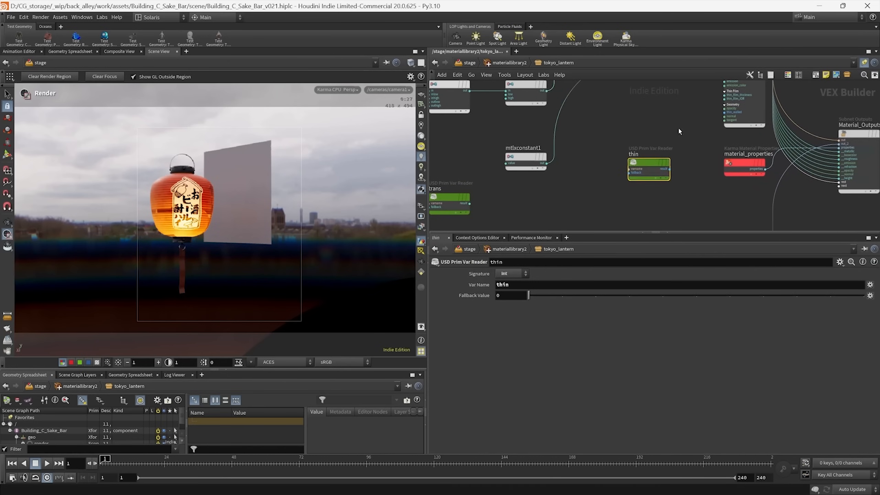
pyautogui.scroll(2, 678, 143)
pyautogui.moveTo(678, 150); pyautogui.dragTo(615, 155, button='middle')
pyautogui.moveTo(572, 175); pyautogui.dragTo(578, 172)
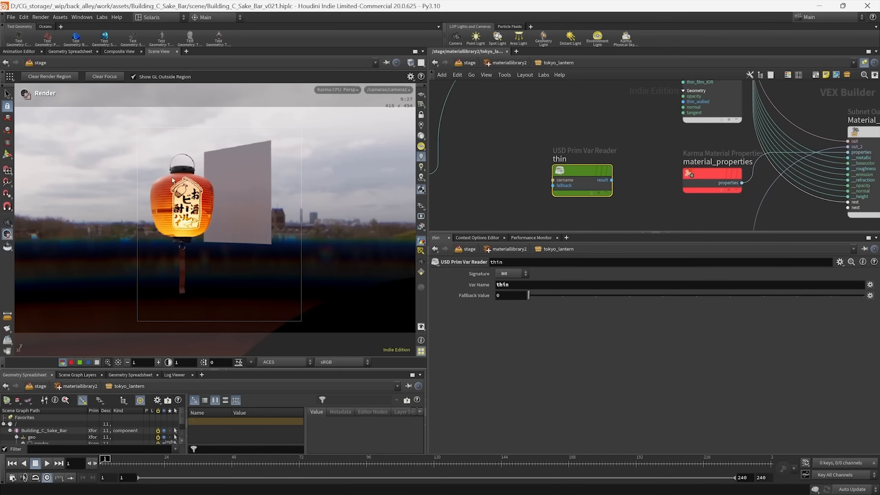
# - Connect the result of the thin reader to the thin_walled input of the standard surface
pyautogui.moveTo(628, 138); pyautogui.dragTo(613, 162, button='middle')
pyautogui.moveTo(595, 205); pyautogui.dragTo(667, 127)
pyautogui.moveTo(496, 158); pyautogui.dragTo(720, 107, button='middle')
# - Check the sss render output in the viewport and return to the C output
pyautogui.click(455, 251)
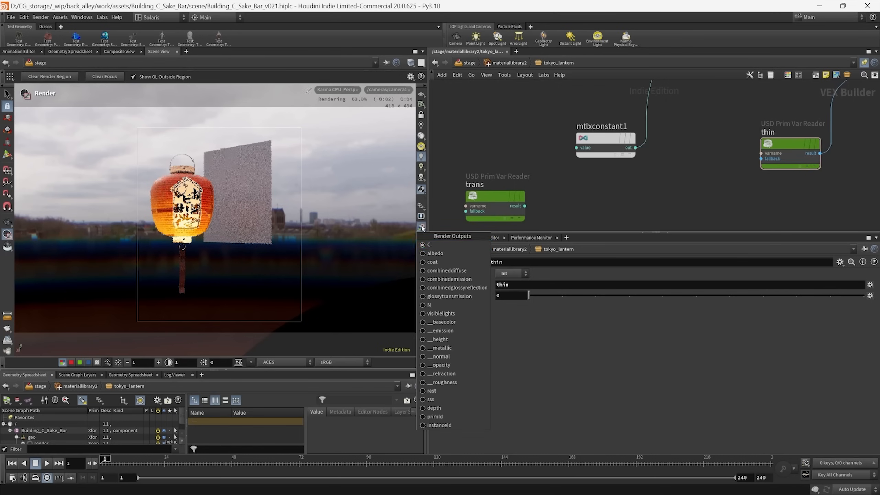
pyautogui.click(433, 406)
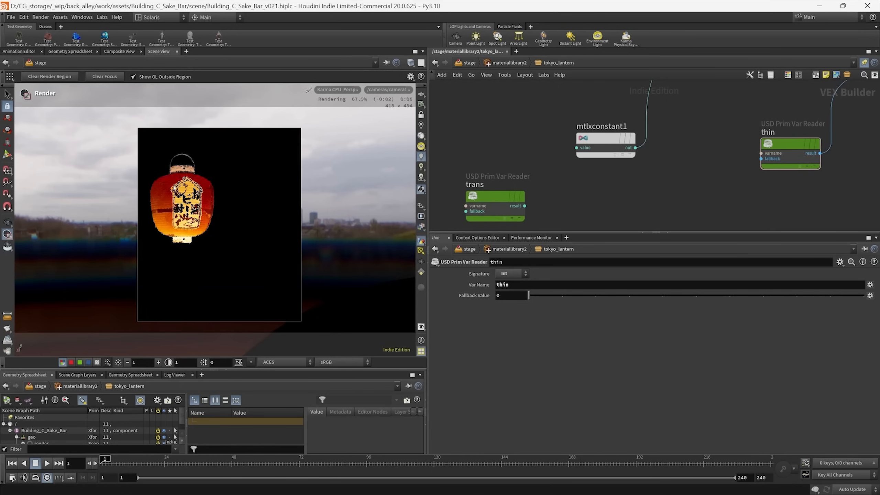
pyautogui.click(421, 227)
pyautogui.click(432, 245)
# - Place the trans reader under transmission_amount, level with mtlxconstant1
pyautogui.moveTo(599, 214); pyautogui.dragTo(572, 213, button='middle')
pyautogui.scroll(-3, 607, 214)
pyautogui.click(513, 201)
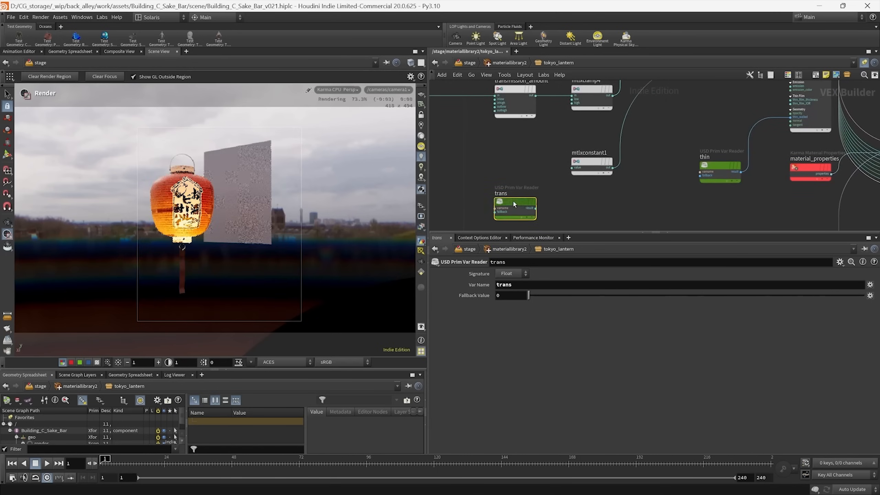
pyautogui.moveTo(513, 202); pyautogui.dragTo(514, 167)
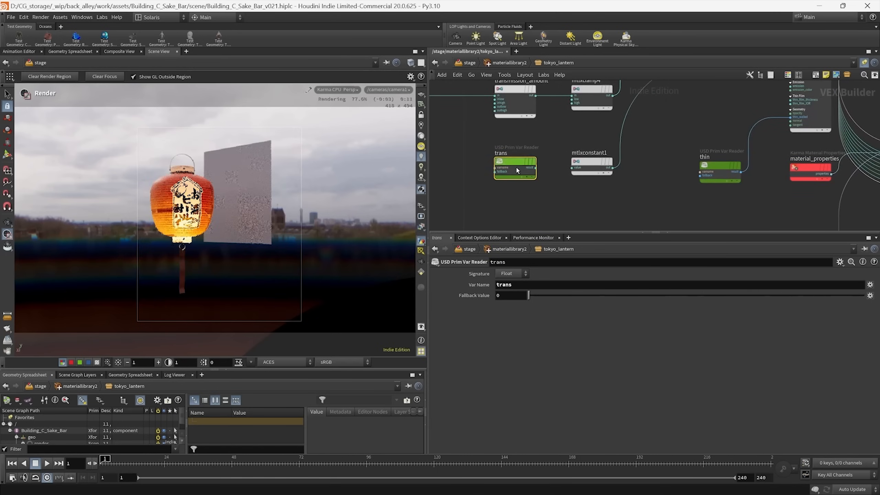
pyautogui.moveTo(571, 193); pyautogui.dragTo(552, 203, button='middle')
# - Move mtlxconstant1 down to free space beside the trans reader, and pause the Karma render
pyautogui.click(571, 179)
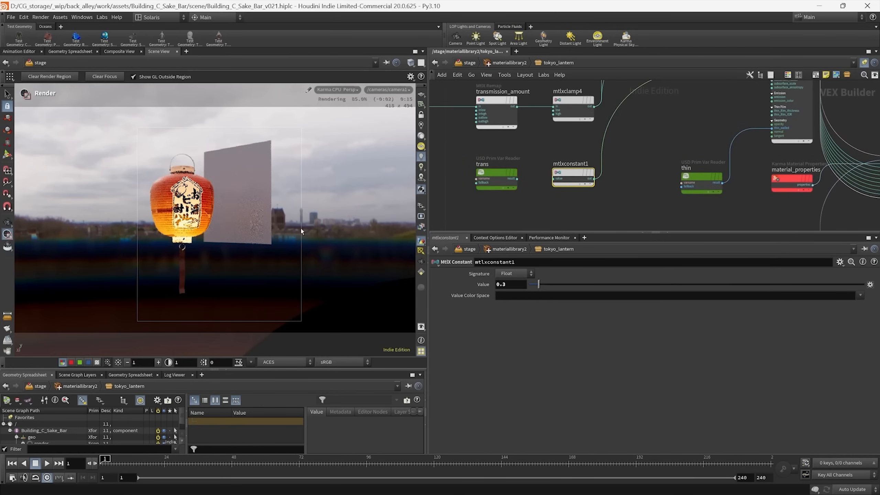
pyautogui.moveTo(598, 192); pyautogui.dragTo(591, 166, button='middle')
pyautogui.moveTo(591, 178); pyautogui.dragTo(556, 147)
pyautogui.moveTo(556, 146); pyautogui.dragTo(556, 183)
pyautogui.click(551, 166)
pyautogui.click(353, 90)
pyautogui.click(345, 192)
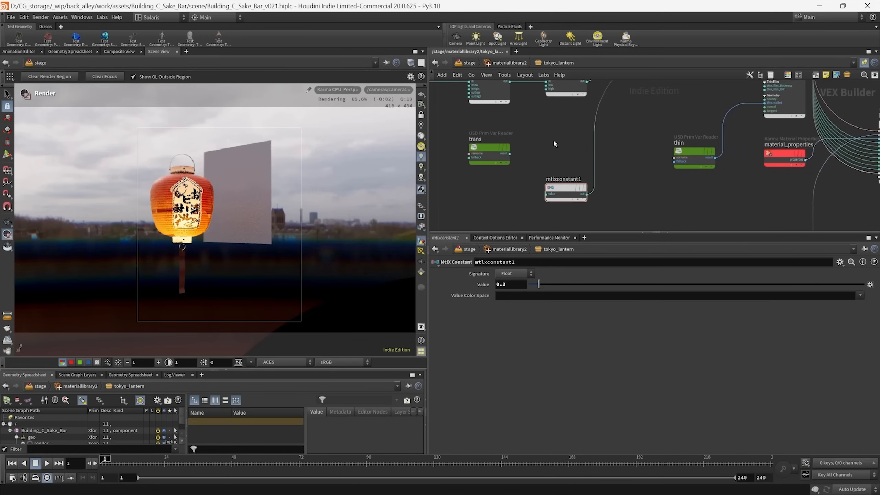
# - Add a MtlX Multiply node above mtlxconstant1 and connect the trans result to its first input
pyautogui.press('Tab')
pyautogui.write('mtlx mult')
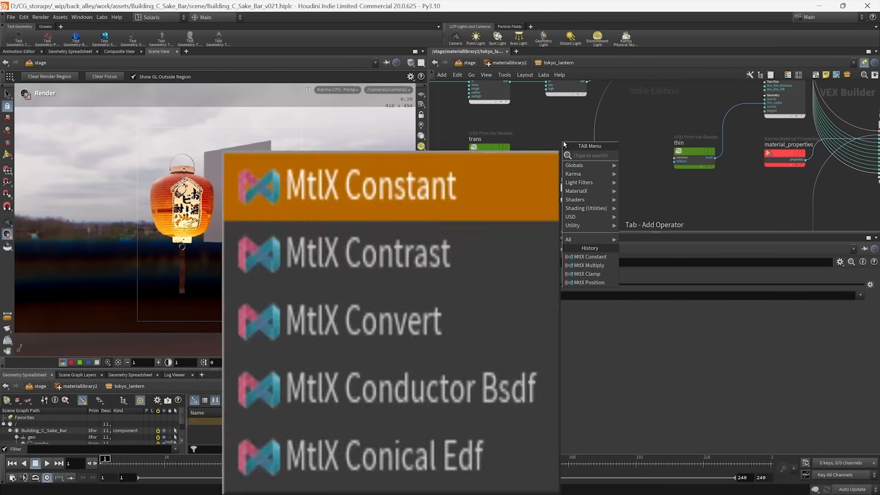
pyautogui.press('Return')
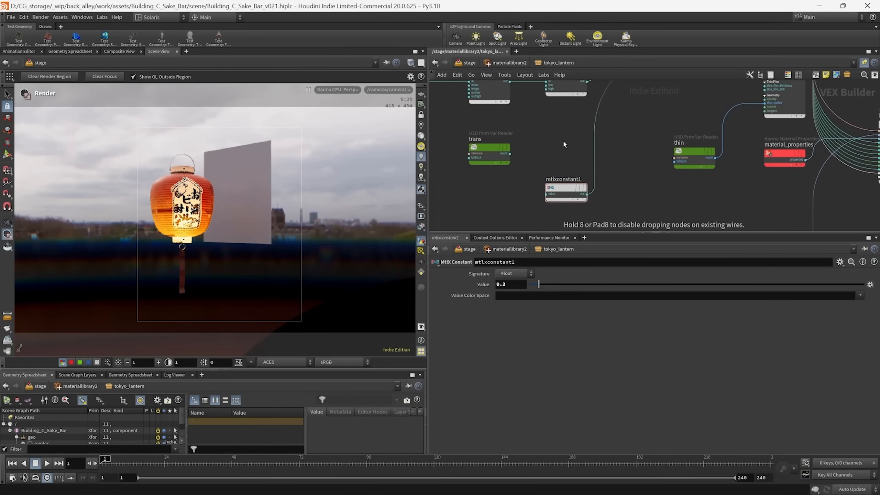
pyautogui.click(562, 140)
pyautogui.scroll(3, 512, 174)
pyautogui.moveTo(515, 174); pyautogui.dragTo(560, 165)
pyautogui.moveTo(537, 189); pyautogui.dragTo(513, 157, button='middle')
pyautogui.moveTo(560, 129)
pyautogui.mouseDown()
pyautogui.moveTo(570, 133)
pyautogui.moveTo(564, 139)
pyautogui.mouseUp()
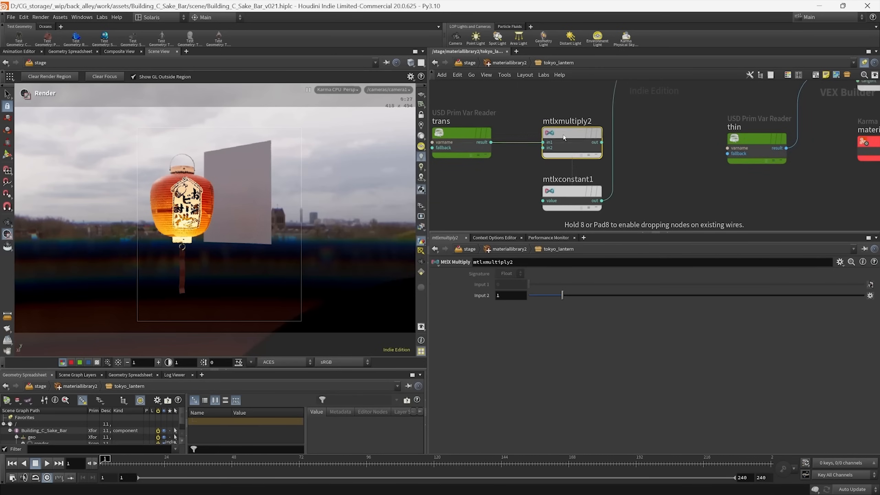
# - Connect mtlxconstant1 to the second input of mtlxmultiply2 and route the multiply's output to the standard surface's subsurface
pyautogui.moveTo(570, 195); pyautogui.dragTo(551, 162)
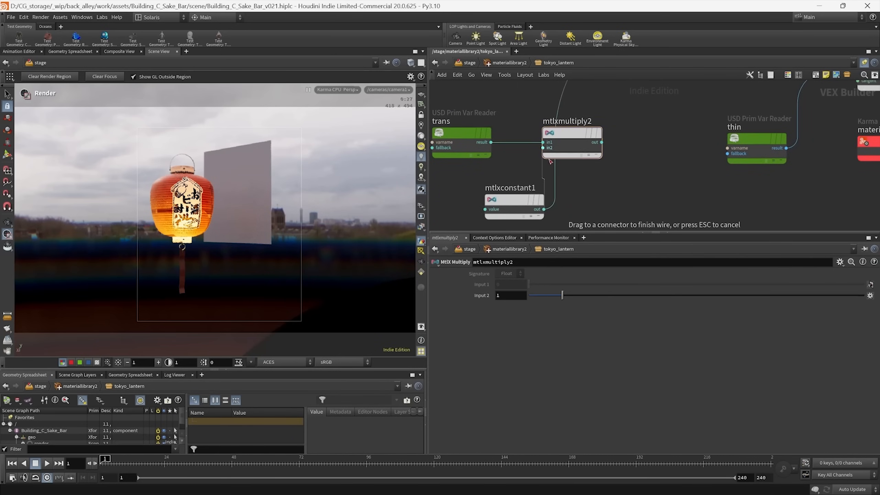
pyautogui.moveTo(561, 95); pyautogui.dragTo(604, 142)
pyautogui.moveTo(621, 174); pyautogui.dragTo(566, 192, button='middle')
pyautogui.scroll(-3, 568, 193)
pyautogui.moveTo(533, 169); pyautogui.dragTo(552, 172)
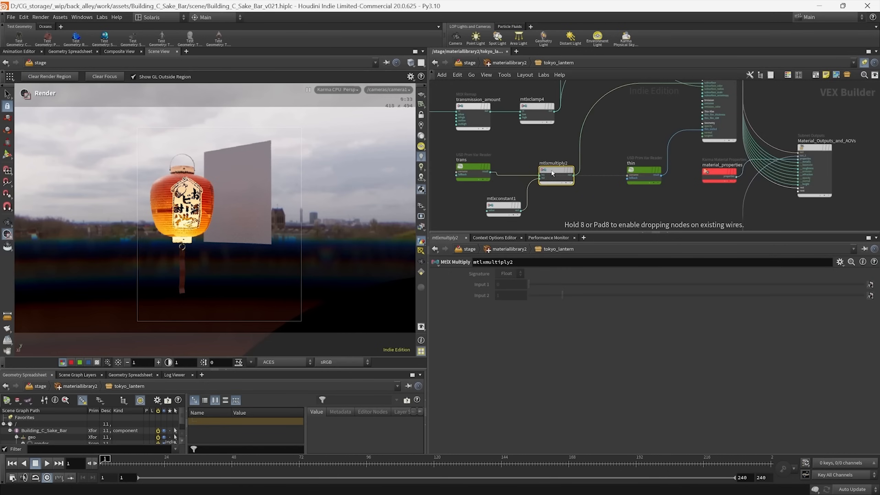
# - Rearrange the subsurface nodes, placing mtlxmultiply2 and mtlxconstant1 below the trans reader
pyautogui.moveTo(525, 229); pyautogui.dragTo(481, 205)
pyautogui.moveTo(503, 208); pyautogui.dragTo(515, 208)
pyautogui.moveTo(575, 225); pyautogui.dragTo(487, 176)
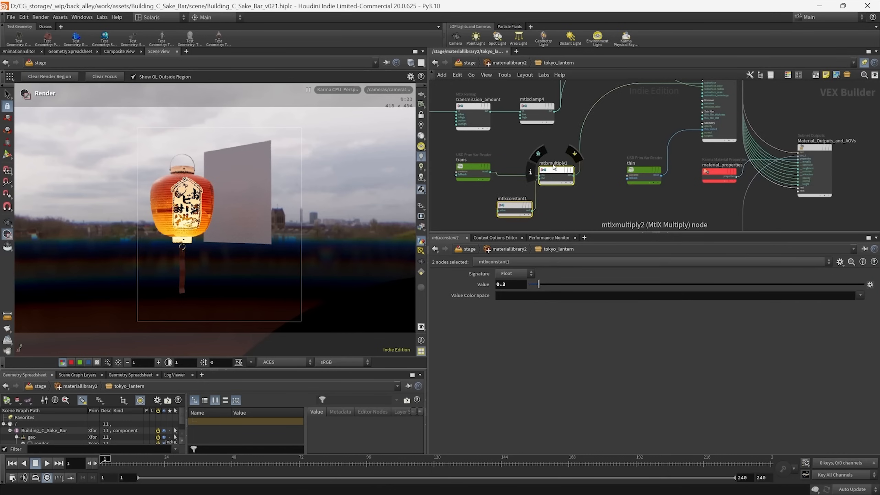
pyautogui.moveTo(555, 164); pyautogui.dragTo(554, 186)
pyautogui.moveTo(499, 180); pyautogui.dragTo(484, 174)
pyautogui.moveTo(556, 174); pyautogui.dragTo(536, 197)
pyautogui.click(515, 158)
pyautogui.moveTo(456, 189); pyautogui.dragTo(473, 155)
pyautogui.moveTo(536, 154); pyautogui.dragTo(562, 117, button='middle')
pyautogui.moveTo(596, 219); pyautogui.dragTo(498, 166)
pyautogui.moveTo(564, 155); pyautogui.dragTo(562, 173)
pyautogui.moveTo(563, 172); pyautogui.dragTo(559, 203, button='middle')
pyautogui.moveTo(493, 150); pyautogui.dragTo(493, 165)
# - Add another MtlX Multiply node to the right of the trans reader, below mtlxclamp4
pyautogui.press('Tab')
pyautogui.write('mtlxmul')
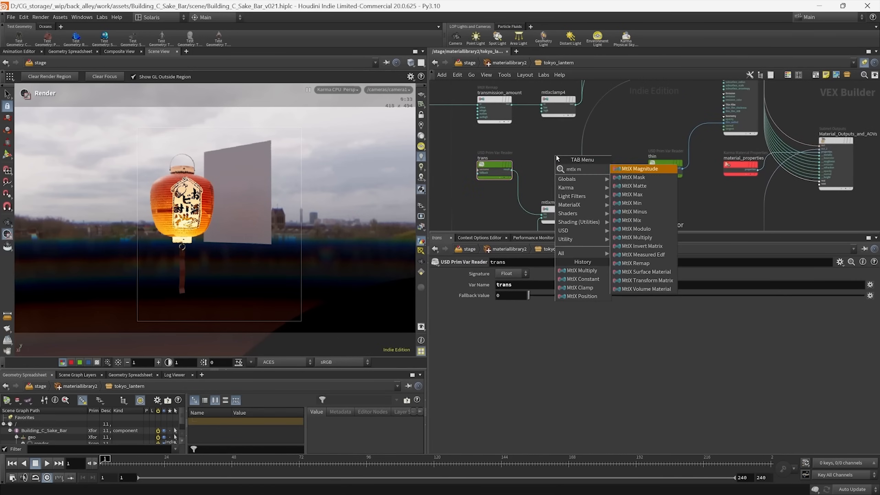
pyautogui.press('Return')
pyautogui.click(556, 157)
pyautogui.moveTo(639, 124); pyautogui.dragTo(614, 190, button='middle')
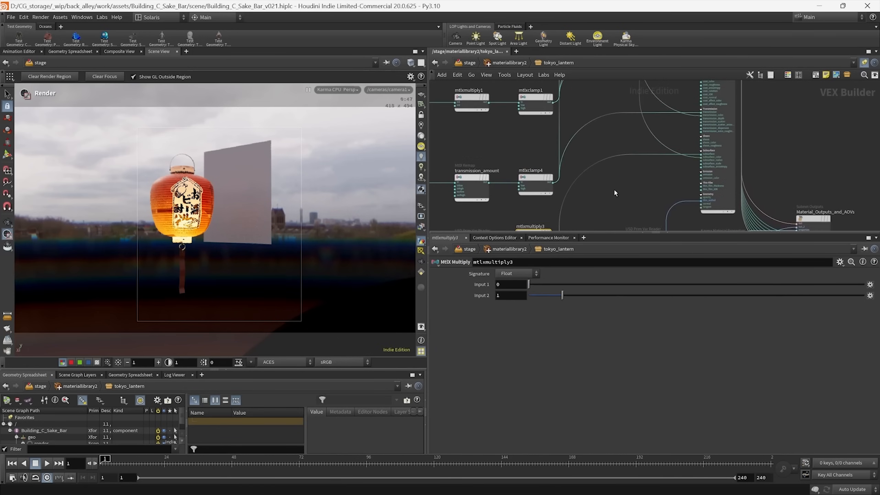
pyautogui.scroll(3, 651, 135)
pyautogui.moveTo(558, 169); pyautogui.dragTo(619, 118, button='middle')
pyautogui.click(584, 148)
# - Make room between transmission_amount and mtlxclamp4 for mtlxmultiply3, undoing the last node move
pyautogui.scroll(-4, 610, 158)
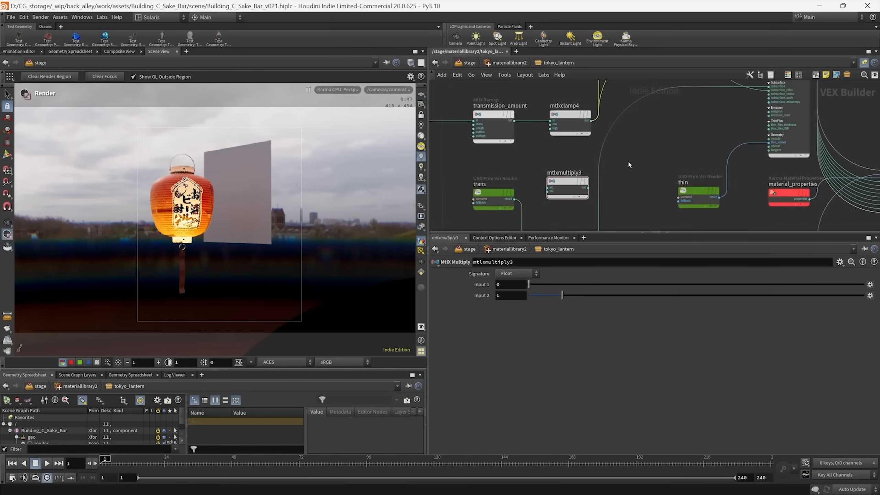
pyautogui.click(558, 125)
pyautogui.moveTo(558, 126); pyautogui.dragTo(497, 125)
pyautogui.scroll(3, 571, 149)
pyautogui.moveTo(559, 157); pyautogui.dragTo(603, 103, button='middle')
pyautogui.scroll(-2, 604, 103)
pyautogui.moveTo(592, 139); pyautogui.dragTo(506, 147)
pyautogui.moveTo(602, 136); pyautogui.dragTo(575, 186, button='middle')
pyautogui.moveTo(610, 167); pyautogui.dragTo(570, 132)
pyautogui.moveTo(494, 118); pyautogui.dragTo(516, 121)
pyautogui.hotkey('ctrl', 'z')
pyautogui.moveTo(525, 127); pyautogui.dragTo(519, 169, button='middle')
pyautogui.scroll(2, 517, 167)
# - Wire mtlxmultiply3 between transmission_amount and mtlxclamp4, using its first input
pyautogui.moveTo(478, 154); pyautogui.dragTo(609, 180)
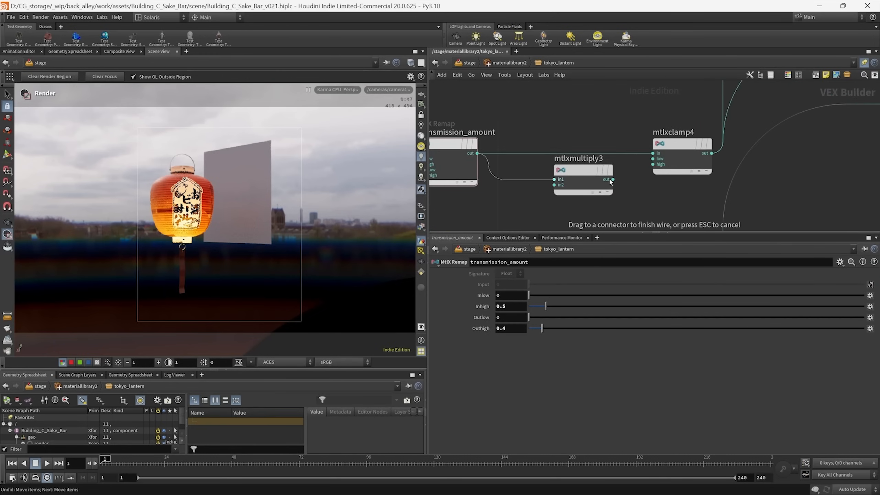
pyautogui.moveTo(661, 149); pyautogui.dragTo(658, 152)
pyautogui.scroll(-2, 583, 186)
# - Align mtlxmultiply3 with the transmission row and connect the trans result to its second input
pyautogui.moveTo(582, 186); pyautogui.dragTo(567, 125, button='middle')
pyautogui.moveTo(568, 126); pyautogui.dragTo(571, 109)
pyautogui.moveTo(597, 179); pyautogui.dragTo(604, 157, button='middle')
pyautogui.moveTo(548, 158); pyautogui.dragTo(548, 173, button='middle')
pyautogui.moveTo(509, 177); pyautogui.dragTo(560, 102)
# - Tidy the layout by placing mtlxmultiply2 beneath mtlxmultiply3 and mtlxconstant1 beneath the trans reader
pyautogui.moveTo(569, 164); pyautogui.dragTo(550, 124, button='middle')
pyautogui.moveTo(551, 125); pyautogui.dragTo(572, 181)
pyautogui.scroll(-3, 610, 221)
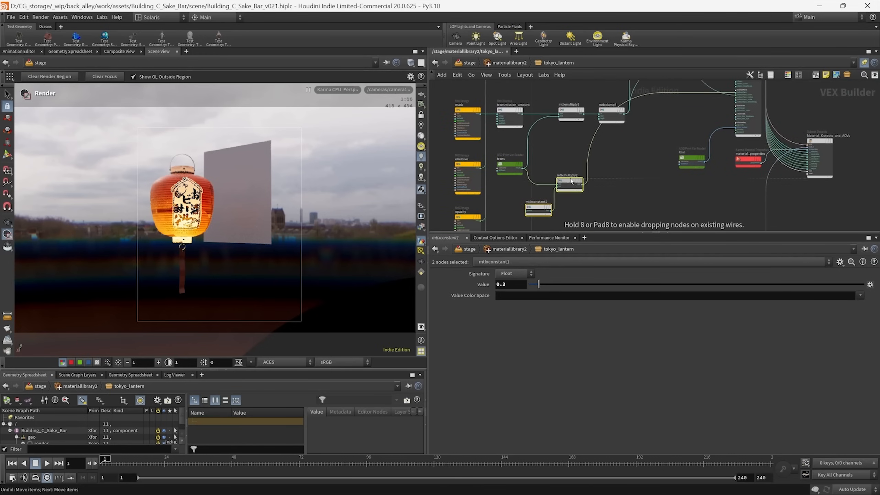
pyautogui.click(603, 203)
pyautogui.moveTo(541, 208); pyautogui.dragTo(511, 210)
# - Restart the Karma render and view the combinedglossyreflection output
pyautogui.click(336, 88)
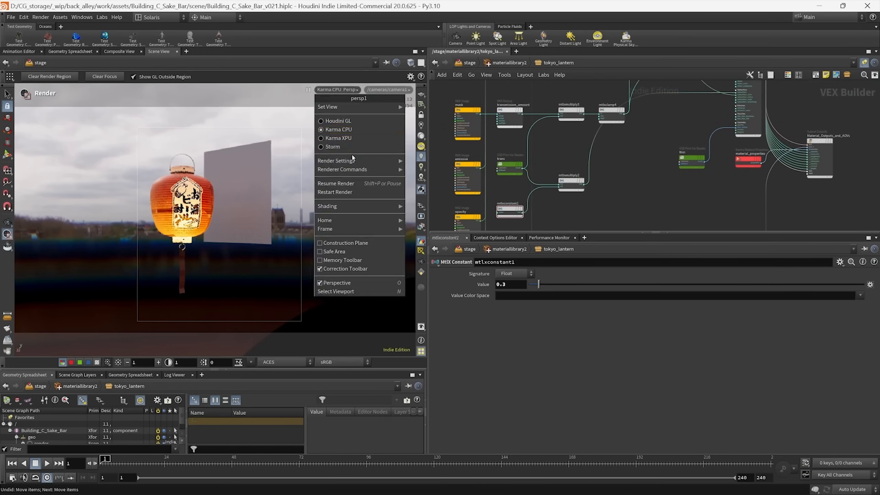
pyautogui.click(289, 206)
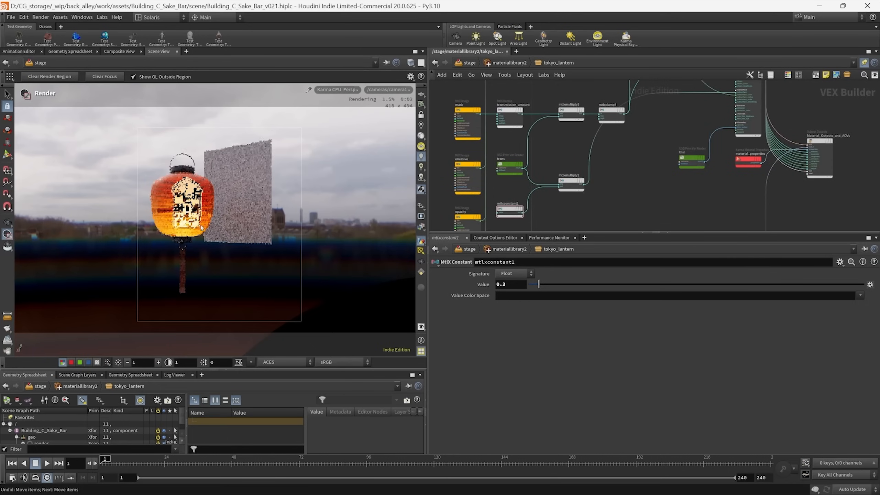
pyautogui.click(421, 229)
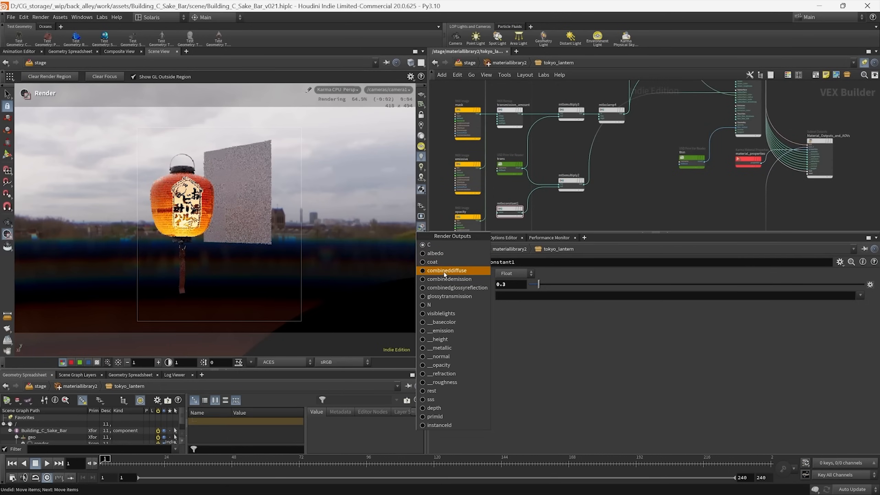
pyautogui.click(451, 288)
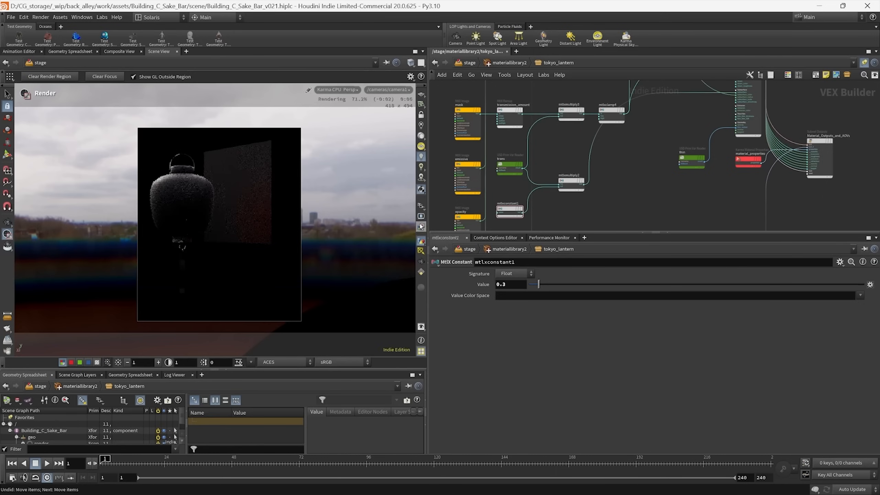
# - Inspect the sss output with the viewport exposure temporarily raised to 32, and view the glossytransmission output
pyautogui.click(422, 226)
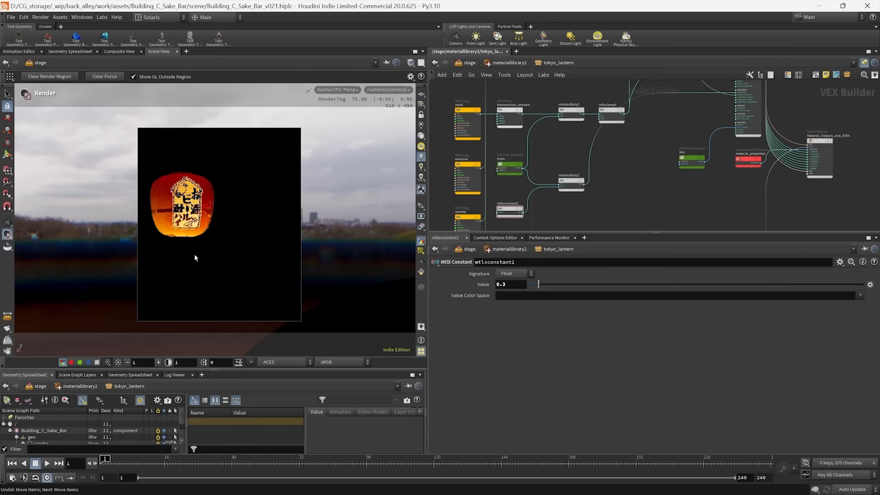
pyautogui.click(159, 363)
pyautogui.click(158, 362)
pyautogui.click(159, 362)
pyautogui.click(158, 363)
pyautogui.click(159, 362)
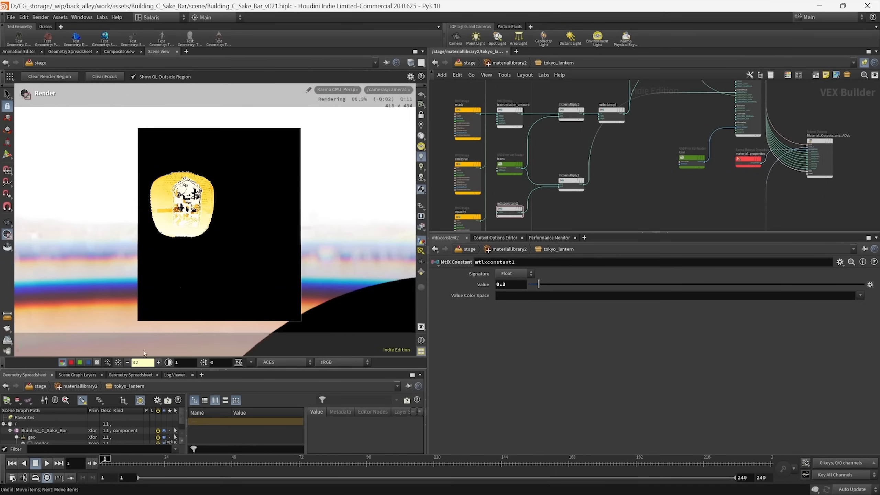
pyautogui.click(118, 363)
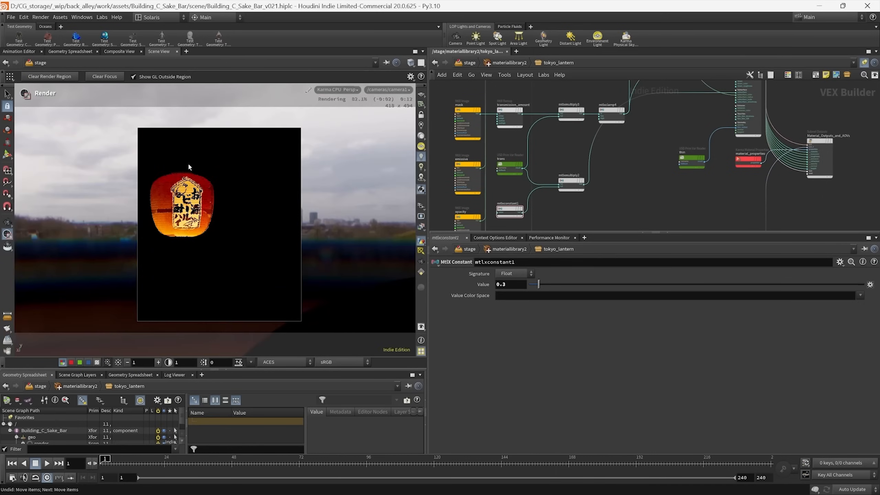
pyautogui.click(422, 227)
pyautogui.click(453, 298)
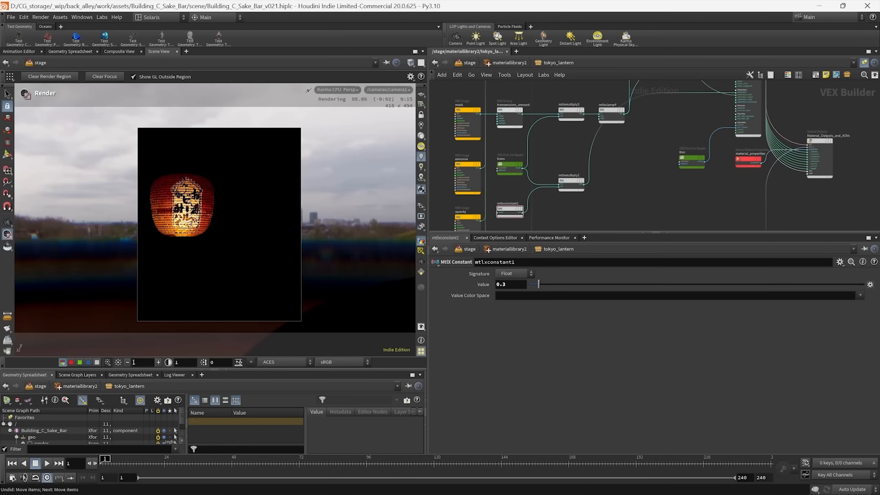
# - Switch the render view back to the C output and move the thin primvar reader lower in the network
pyautogui.click(421, 229)
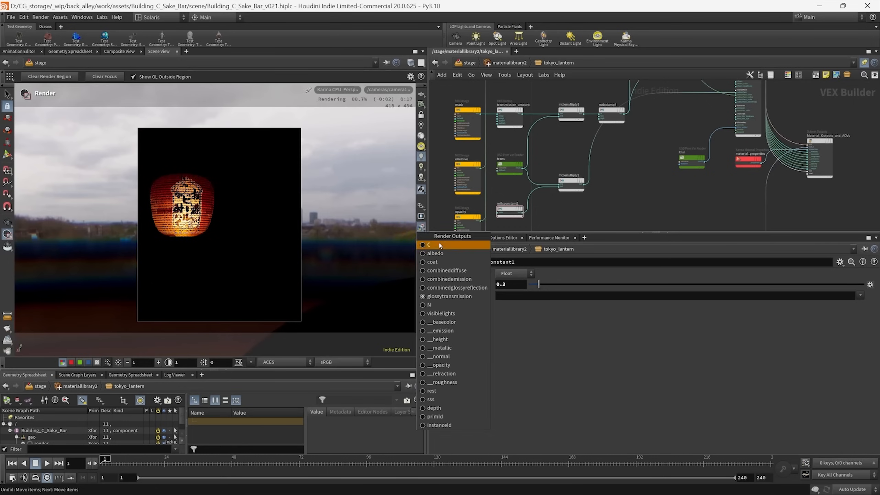
pyautogui.click(438, 246)
pyautogui.moveTo(645, 196); pyautogui.dragTo(593, 205, button='middle')
pyautogui.scroll(-2, 591, 201)
pyautogui.scroll(3, 598, 191)
pyautogui.moveTo(597, 201); pyautogui.dragTo(640, 165)
pyautogui.moveTo(641, 165); pyautogui.dragTo(687, 127, button='middle')
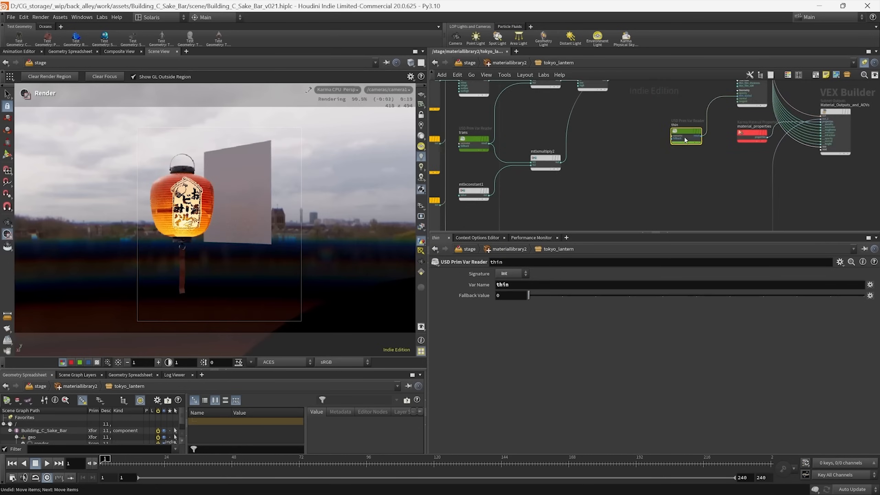
pyautogui.moveTo(684, 134); pyautogui.dragTo(686, 163)
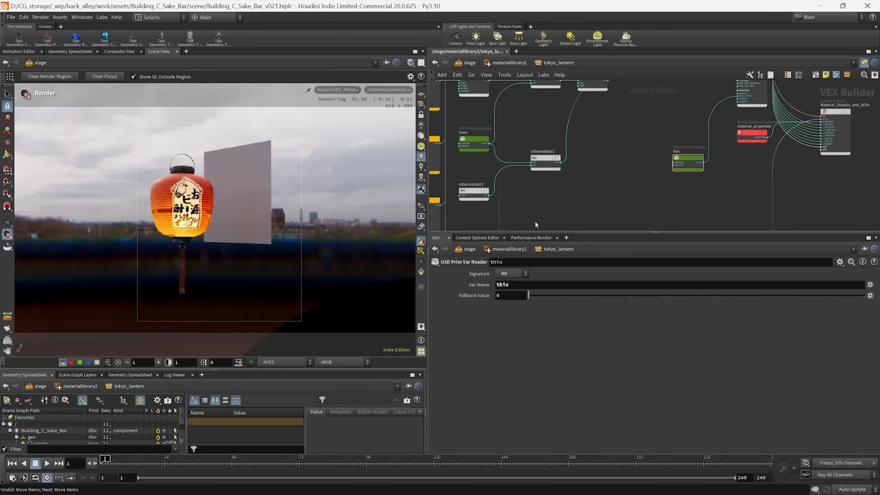
# - Connect the mtlxnormalmap1 output to the normal input of the surface shader
pyautogui.scroll(-3, 638, 144)
pyautogui.moveTo(648, 197); pyautogui.dragTo(574, 154, button='middle')
pyautogui.scroll(4, 540, 159)
pyautogui.click(539, 155)
pyautogui.click(551, 147)
pyautogui.scroll(-3, 635, 130)
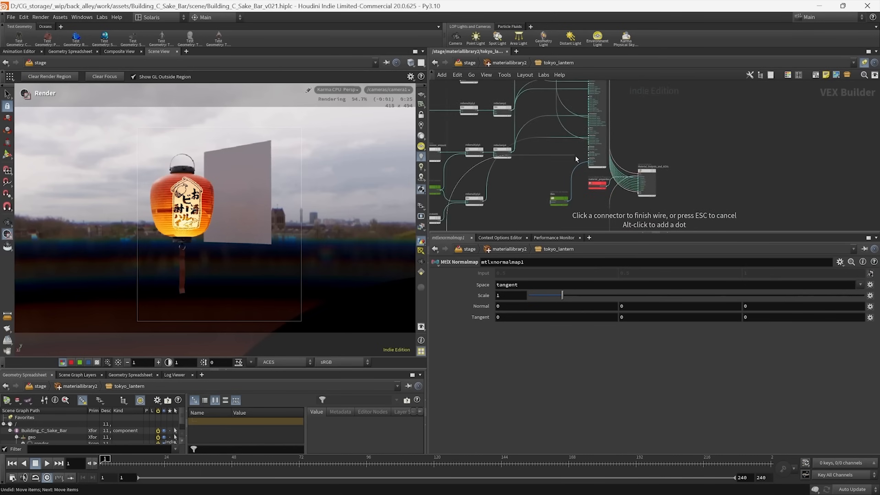
pyautogui.scroll(5, 574, 154)
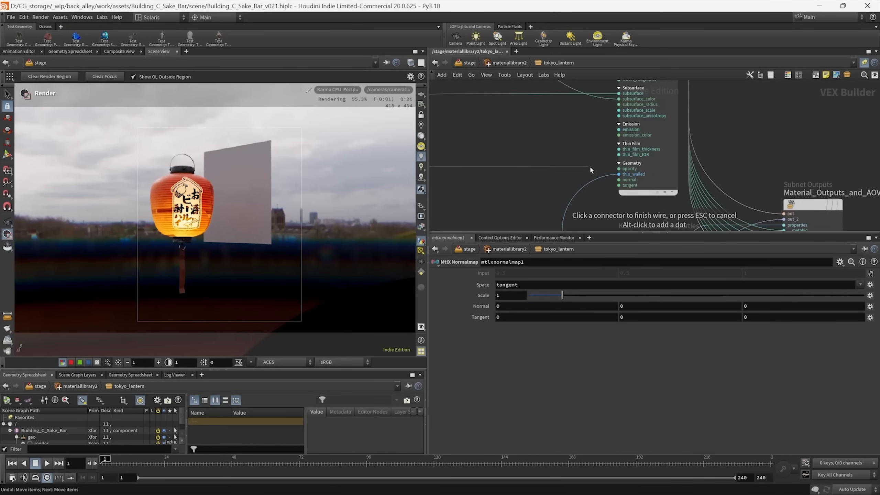
pyautogui.click(475, 203)
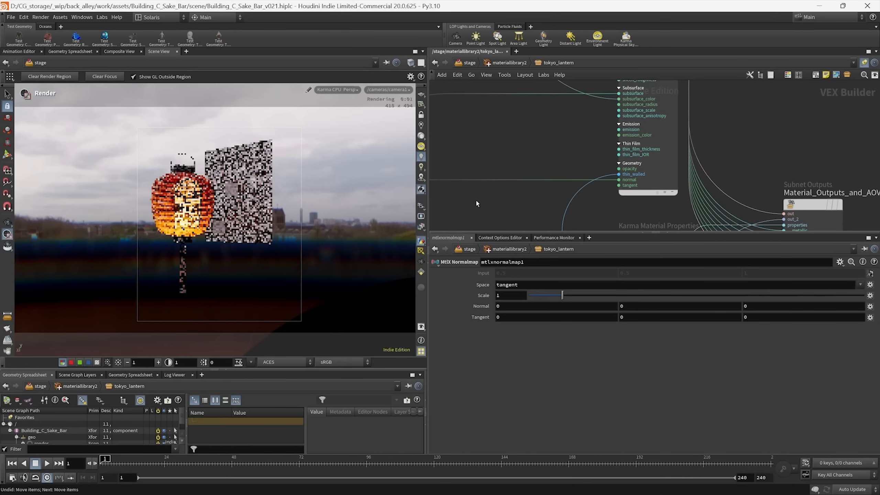
pyautogui.scroll(-5, 481, 201)
pyautogui.moveTo(528, 151); pyautogui.dragTo(576, 172, button='middle')
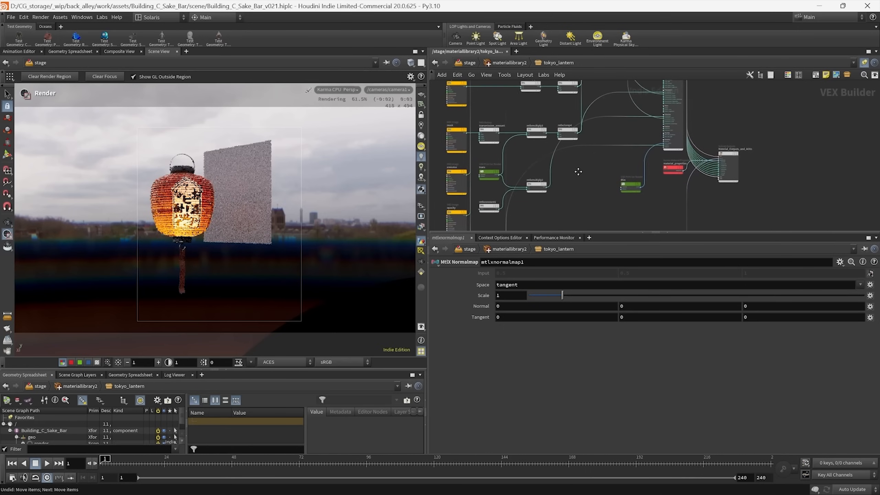
pyautogui.moveTo(577, 205); pyautogui.dragTo(549, 212, button='middle')
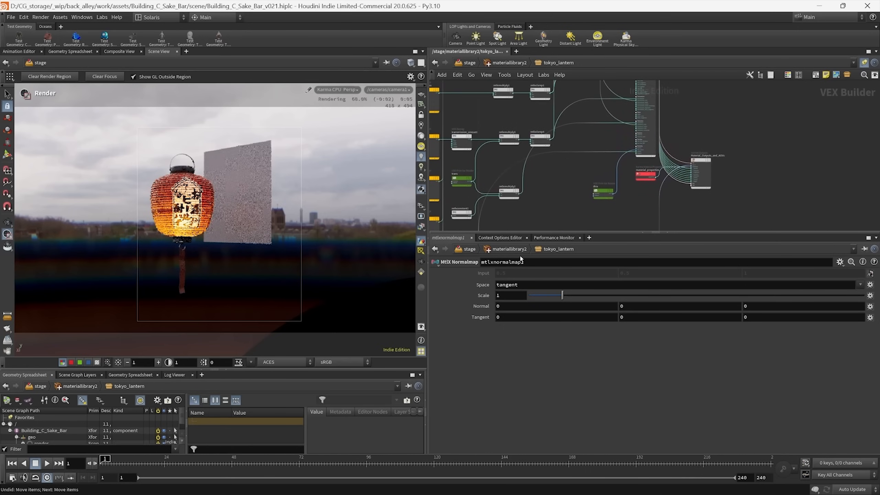
# - Switch to the photo viewer with _board.JPG and examine how the painted lettering and ribs of the glowing red lanterns handle light
pyautogui.click(508, 482)
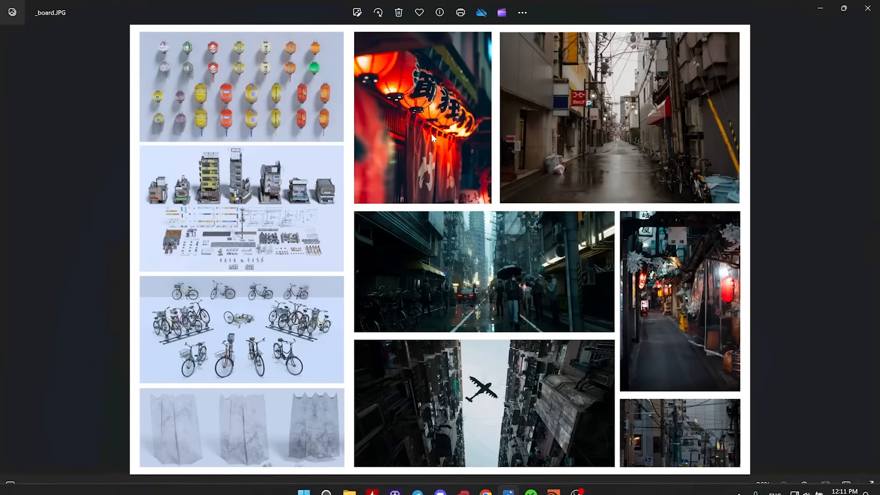
pyautogui.scroll(4, 430, 132)
pyautogui.scroll(5, 439, 177)
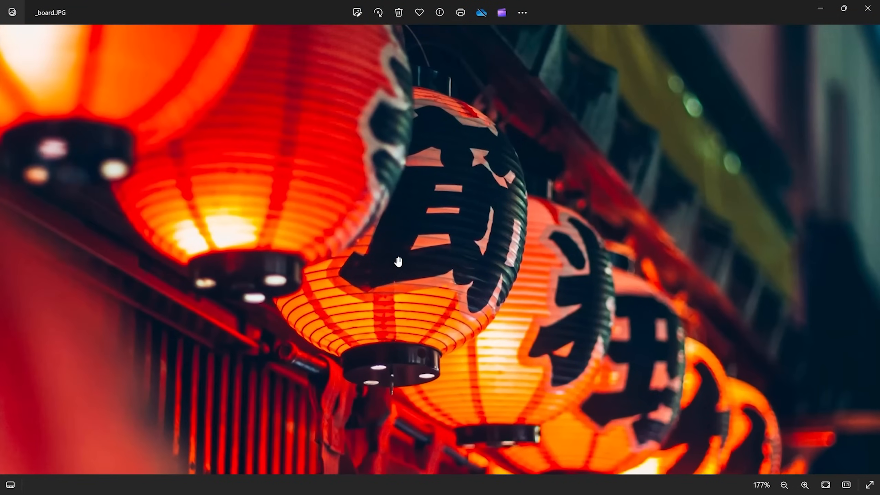
pyautogui.moveTo(398, 261); pyautogui.dragTo(392, 296)
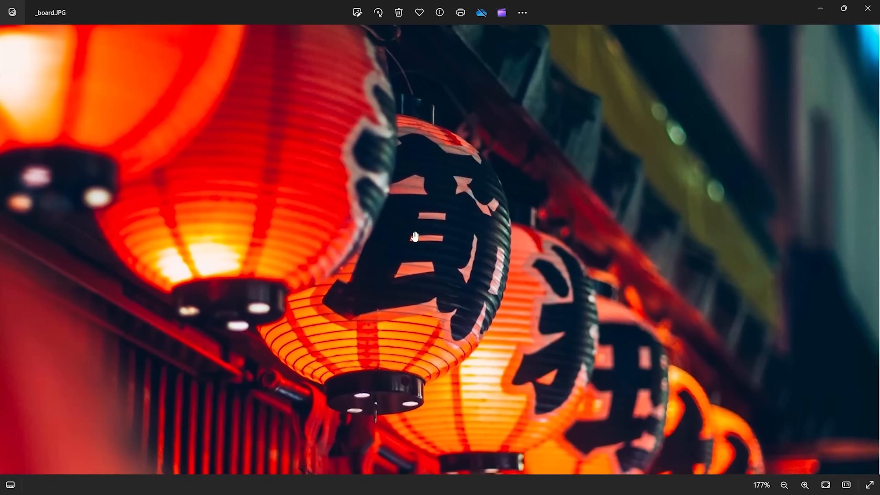
pyautogui.moveTo(402, 234); pyautogui.dragTo(419, 245)
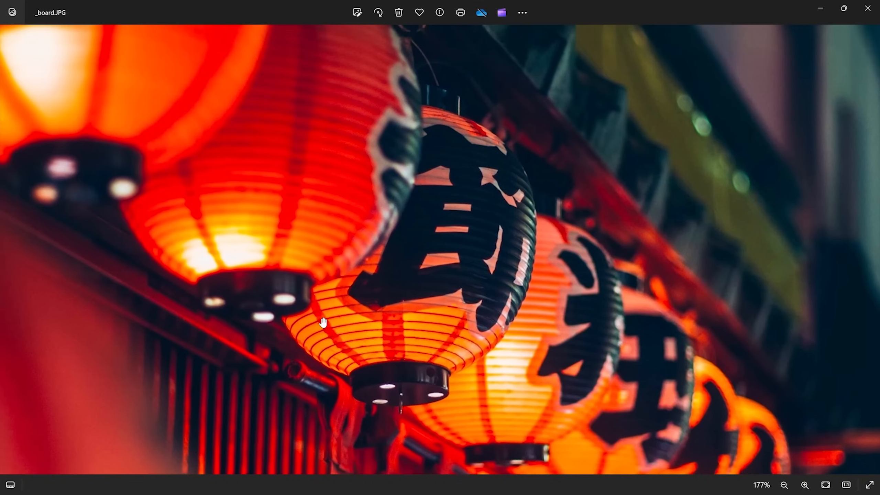
pyautogui.moveTo(389, 357); pyautogui.dragTo(435, 286)
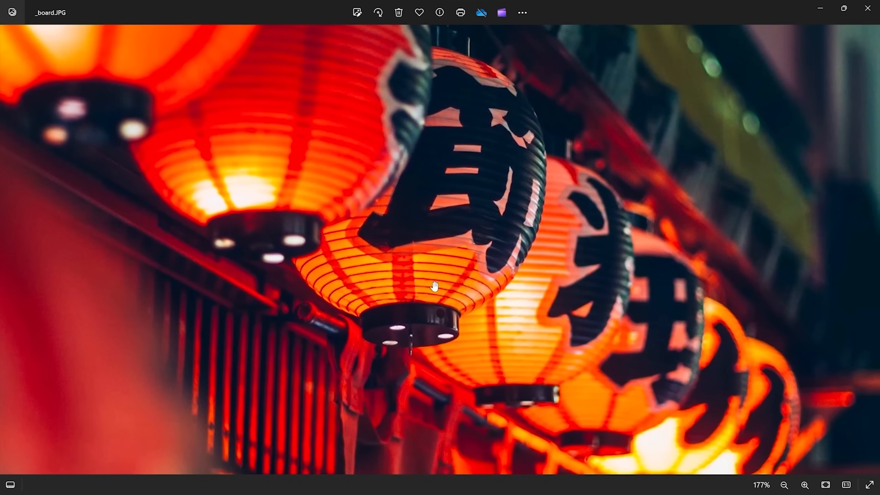
pyautogui.moveTo(450, 247); pyautogui.dragTo(434, 305)
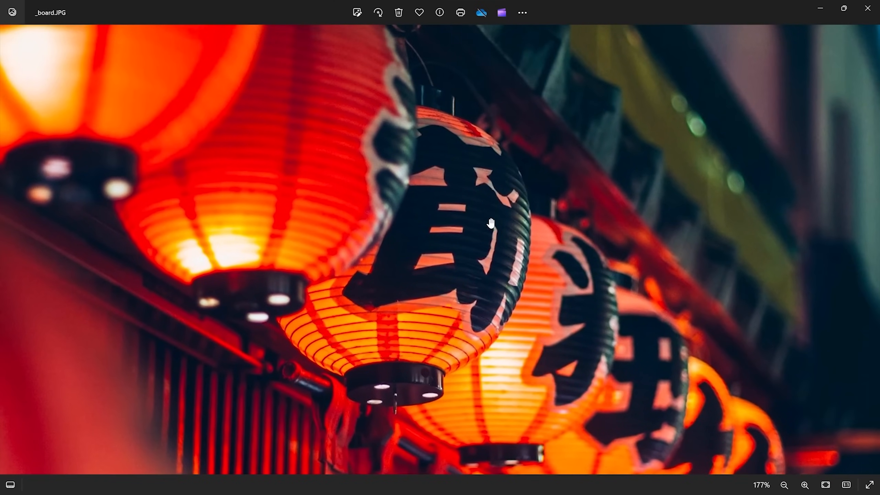
pyautogui.scroll(-6, 461, 247)
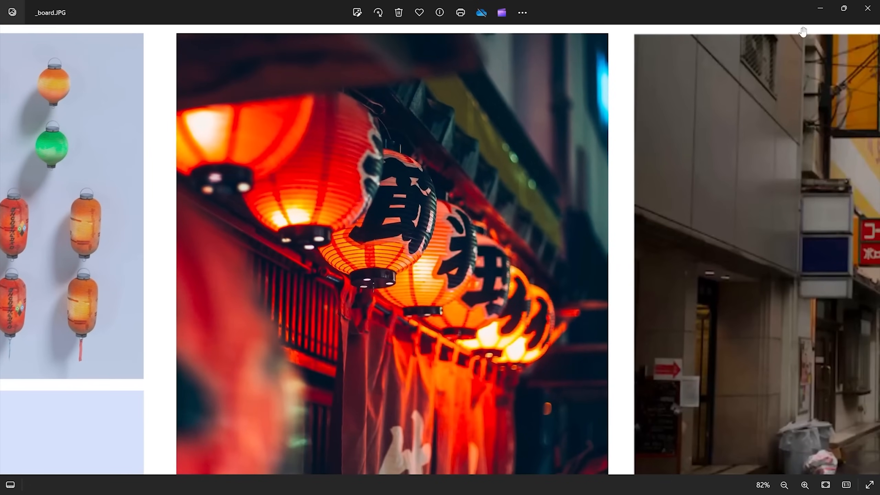
pyautogui.click(820, 9)
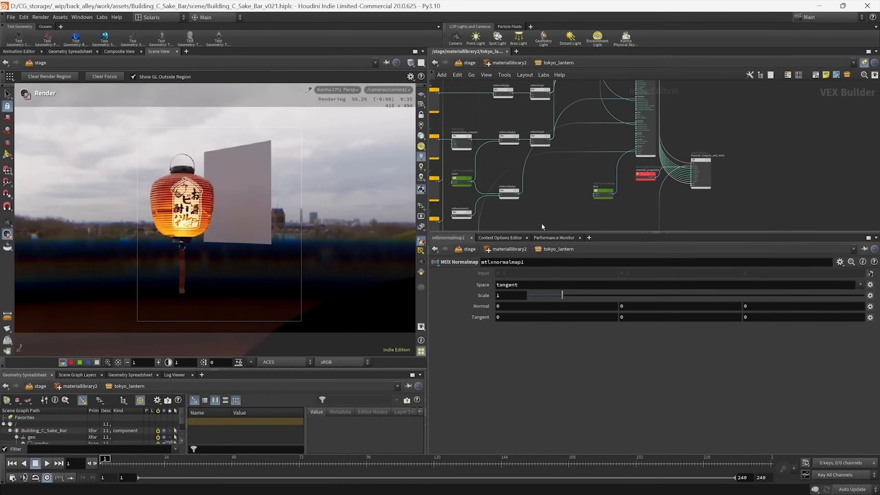
# - Move the red note beneath the height texture at the lower end of the texture column
pyautogui.moveTo(554, 191); pyautogui.dragTo(562, 130, button='middle')
pyautogui.scroll(-1, 561, 184)
pyautogui.scroll(-1, 560, 163)
pyautogui.scroll(-1, 562, 131)
pyautogui.scroll(2, 552, 208)
pyautogui.moveTo(553, 212); pyautogui.dragTo(586, 175, button='middle')
pyautogui.moveTo(568, 149); pyautogui.dragTo(500, 184)
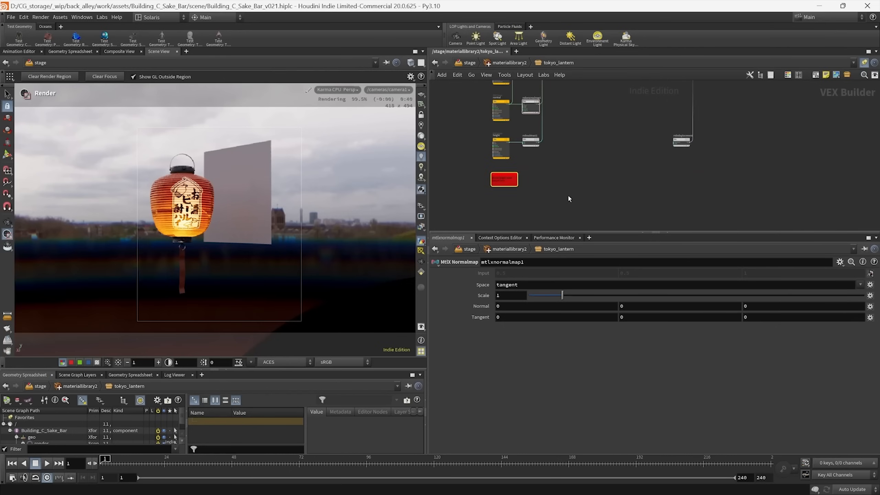
pyautogui.click(569, 198)
# - View the __basecolor render output to examine the lantern's painted lettering
pyautogui.click(421, 228)
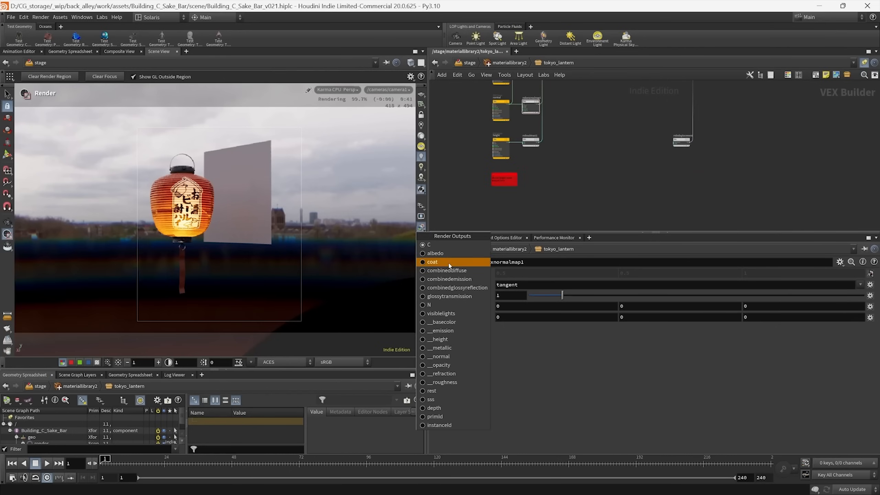
pyautogui.click(447, 323)
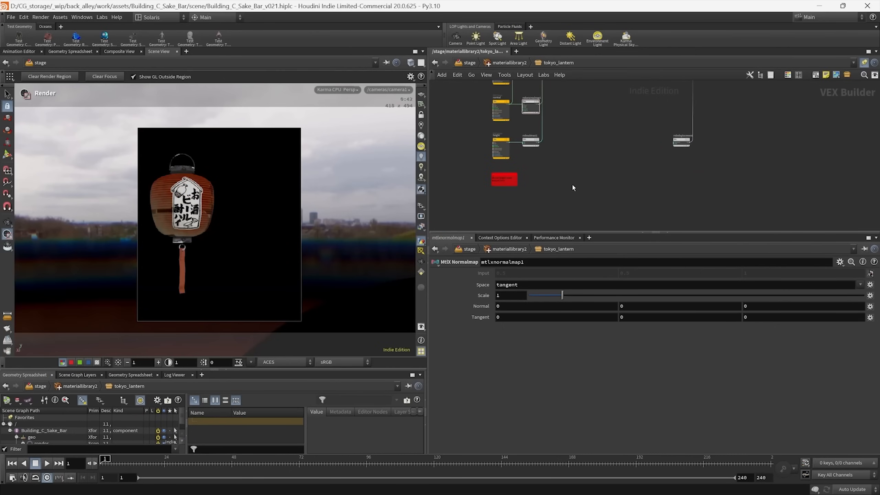
pyautogui.moveTo(579, 165); pyautogui.dragTo(609, 185, button='middle')
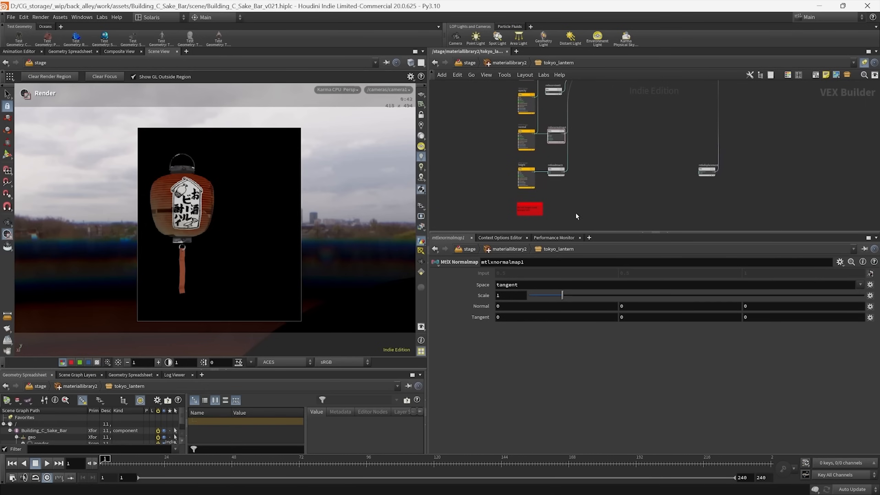
pyautogui.moveTo(576, 213); pyautogui.dragTo(562, 206, button='middle')
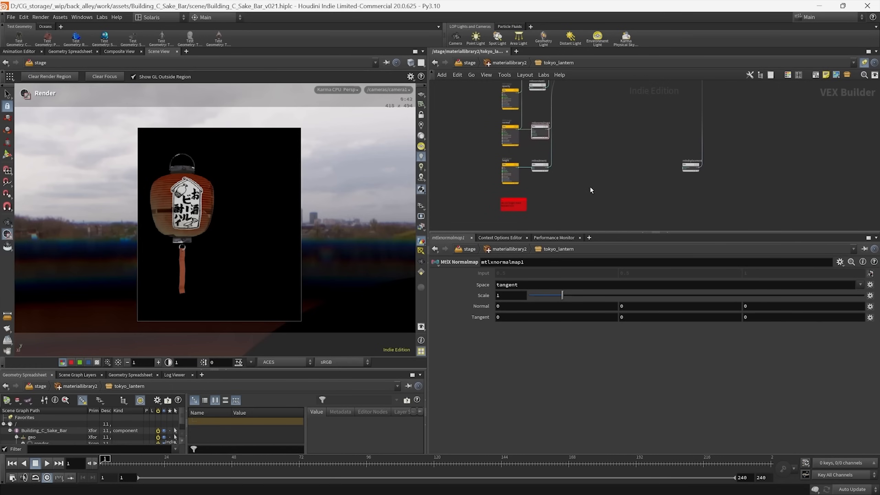
pyautogui.moveTo(589, 188); pyautogui.dragTo(559, 194, button='middle')
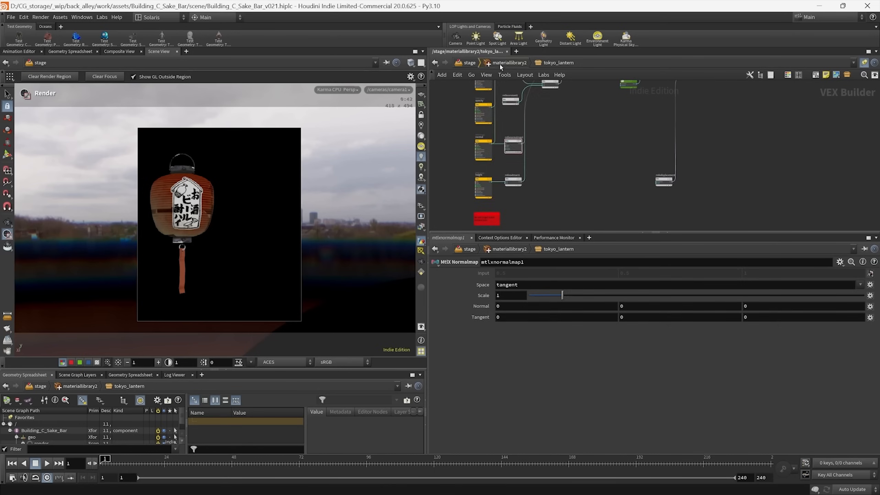
# - Open the tokyo_lantern_ready material and copy its seven-node mask chain from mtlxluminance1 through mtlxmultiply5
pyautogui.click(500, 65)
pyautogui.doubleClick(569, 126)
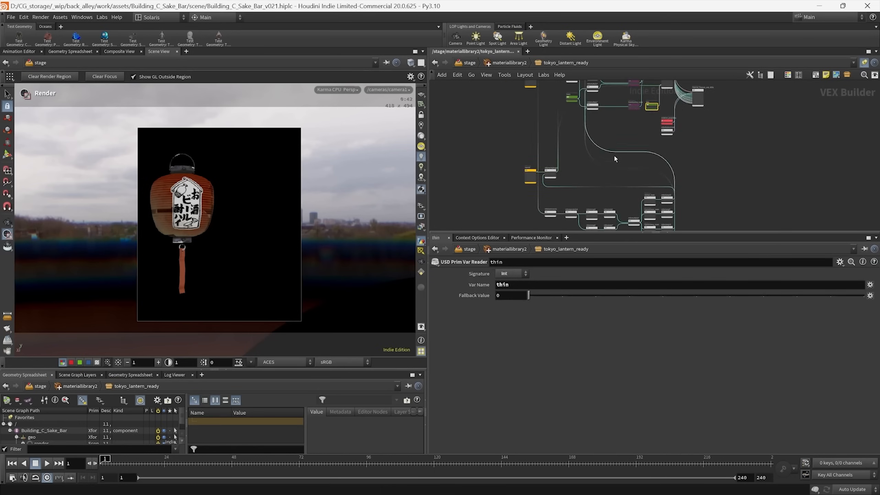
pyautogui.moveTo(614, 156); pyautogui.dragTo(595, 90, button='middle')
pyautogui.scroll(5, 552, 145)
pyautogui.moveTo(491, 112); pyautogui.dragTo(711, 209)
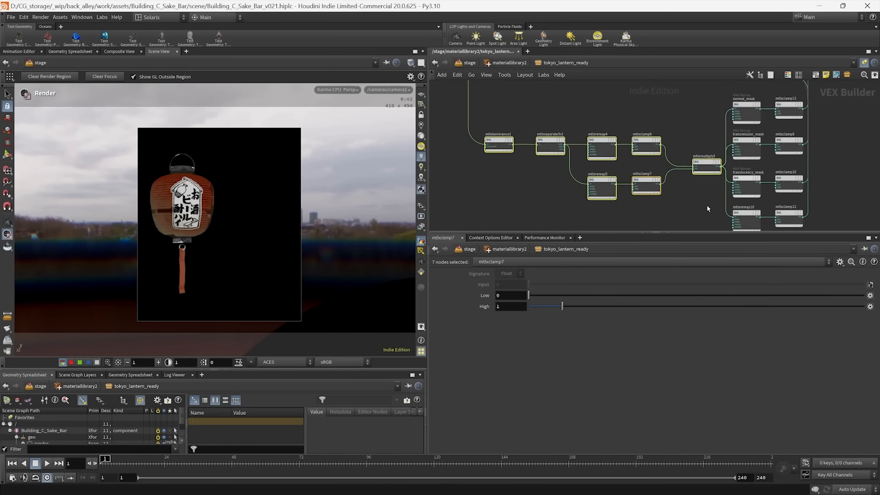
pyautogui.hotkey('ctrl', 'c')
# - Paste the copied mask chain into the tokyo_lantern material and place it beside the red note
pyautogui.click(509, 63)
pyautogui.doubleClick(653, 113)
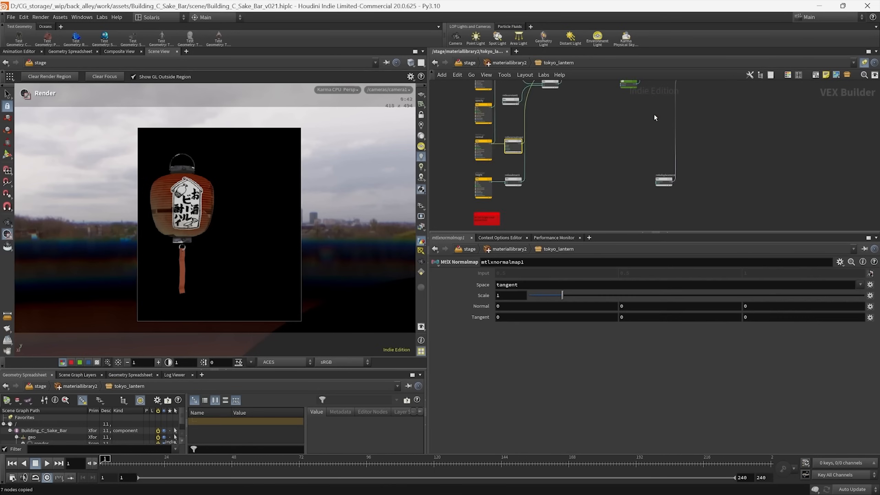
pyautogui.scroll(-1, 655, 116)
pyautogui.moveTo(607, 191); pyautogui.dragTo(593, 127, button='middle')
pyautogui.hotkey('ctrl', 'v')
pyautogui.scroll(4, 529, 132)
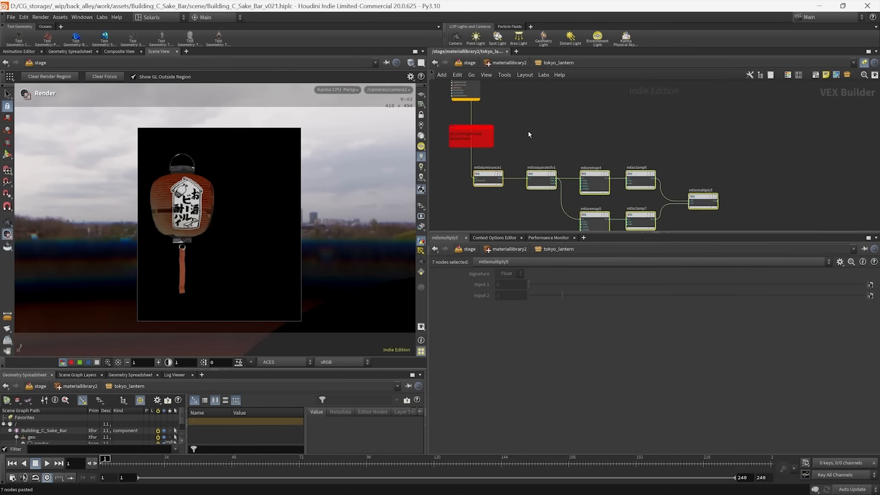
pyautogui.moveTo(529, 132); pyautogui.dragTo(515, 166, button='middle')
pyautogui.moveTo(474, 209); pyautogui.dragTo(503, 171)
pyautogui.click(741, 181)
# - Connect the mtlxmultiply5 output to the input of the __height Karma AOV, replacing its current source
pyautogui.scroll(3, 731, 201)
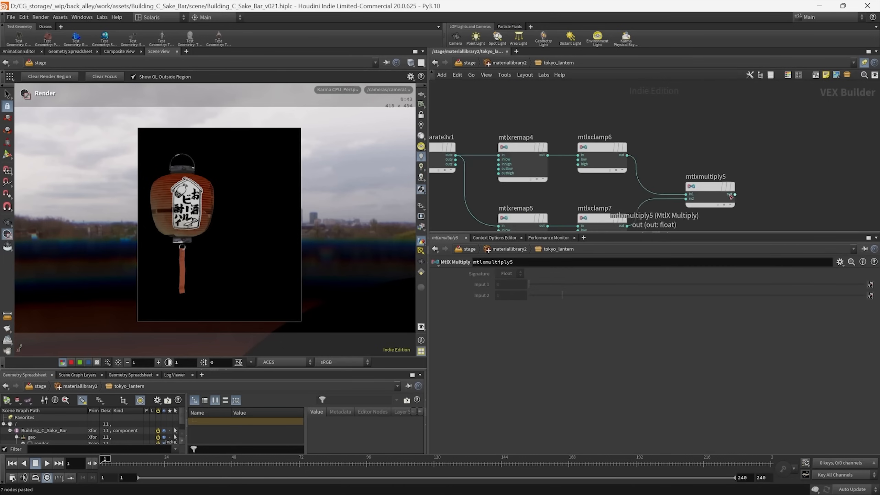
pyautogui.click(735, 195)
pyautogui.scroll(-7, 755, 168)
pyautogui.moveTo(735, 133); pyautogui.dragTo(632, 225, button='middle')
pyautogui.scroll(4, 688, 132)
pyautogui.moveTo(679, 104); pyautogui.dragTo(622, 218, button='middle')
pyautogui.scroll(4, 606, 158)
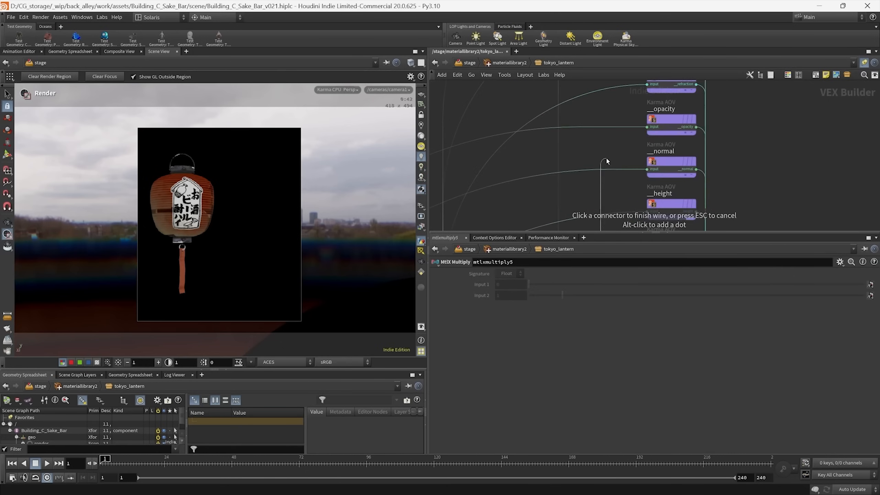
pyautogui.moveTo(611, 151); pyautogui.dragTo(597, 80, button='middle')
pyautogui.moveTo(596, 196); pyautogui.dragTo(595, 184, button='middle')
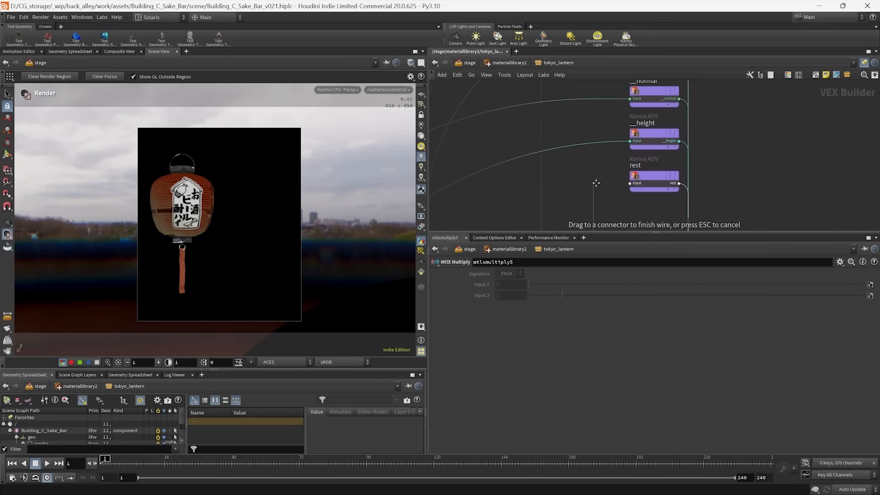
pyautogui.click(626, 142)
# - View the __height render output to check the lettering mask from the pasted node chain
pyautogui.click(422, 226)
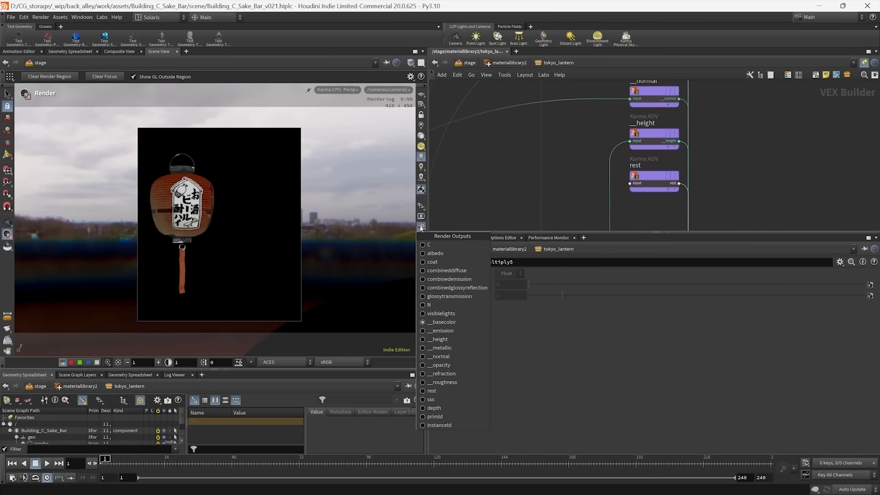
pyautogui.click(439, 339)
pyautogui.scroll(-5, 673, 192)
pyautogui.moveTo(679, 211); pyautogui.dragTo(732, 71, button='middle')
pyautogui.scroll(-3, 677, 163)
pyautogui.scroll(6, 685, 188)
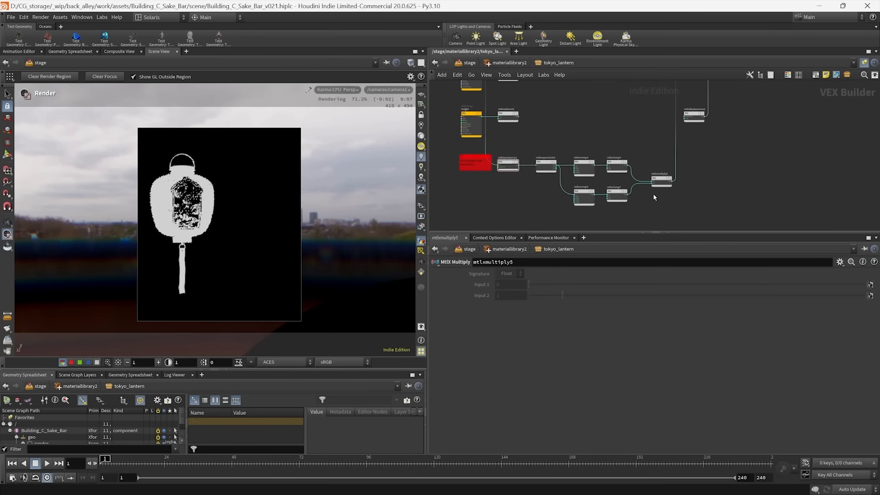
# - Examine the normal_mask, transmission_mask, translucency_mask and mtlxremap10 remaps with their clamp nodes in the tokyo_lantern_ready material
pyautogui.click(504, 63)
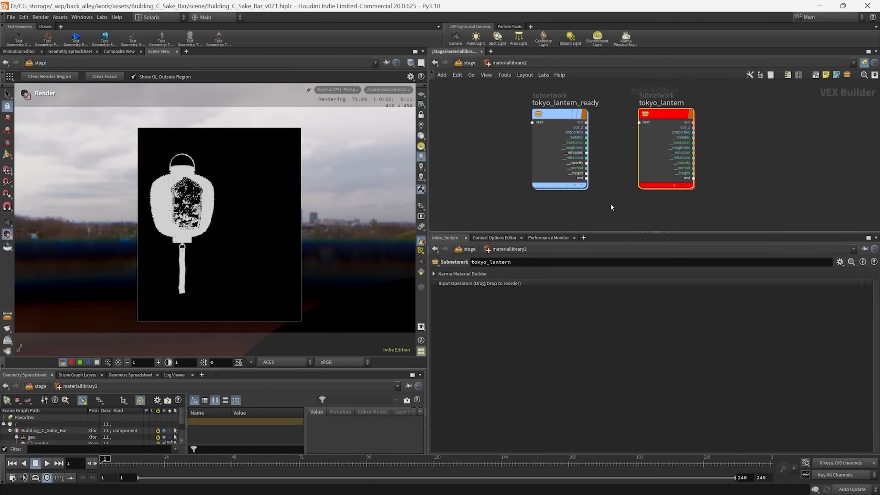
pyautogui.doubleClick(580, 155)
pyautogui.moveTo(599, 155); pyautogui.dragTo(483, 173, button='middle')
pyautogui.scroll(5, 590, 138)
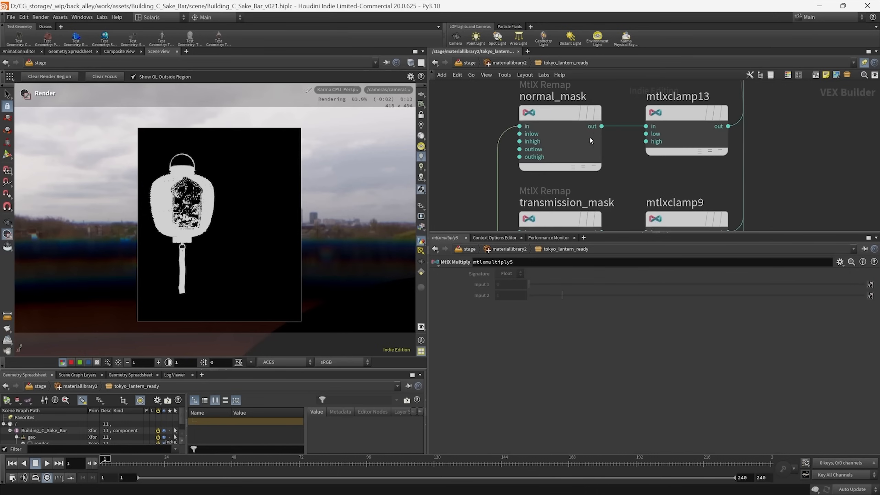
pyautogui.moveTo(477, 121); pyautogui.dragTo(582, 181)
pyautogui.moveTo(624, 211); pyautogui.dragTo(622, 148, button='middle')
pyautogui.moveTo(593, 133); pyautogui.dragTo(508, 190)
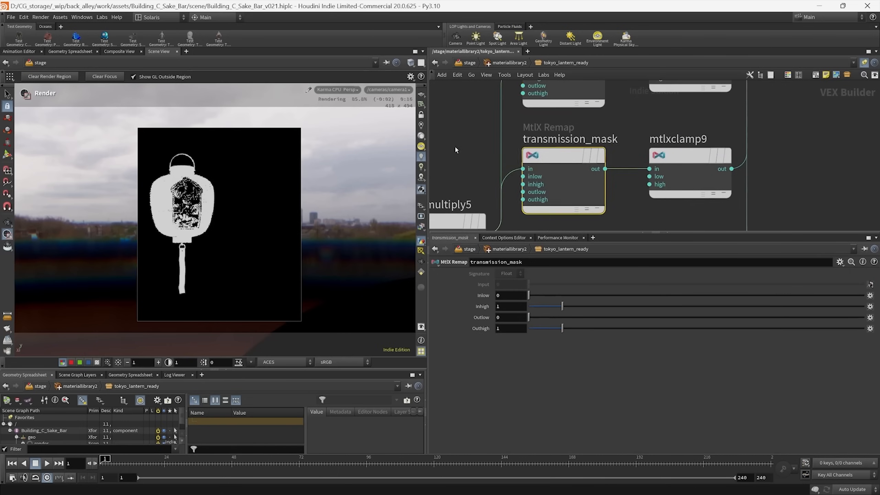
pyautogui.scroll(-2, 455, 146)
pyautogui.moveTo(503, 187); pyautogui.dragTo(558, 187, button='middle')
pyautogui.moveTo(634, 210); pyautogui.dragTo(631, 138, button='middle')
pyautogui.moveTo(630, 136); pyautogui.dragTo(495, 186)
pyautogui.moveTo(494, 185); pyautogui.dragTo(496, 169, button='middle')
pyautogui.moveTo(495, 170); pyautogui.dragTo(730, 216)
pyautogui.scroll(-4, 730, 216)
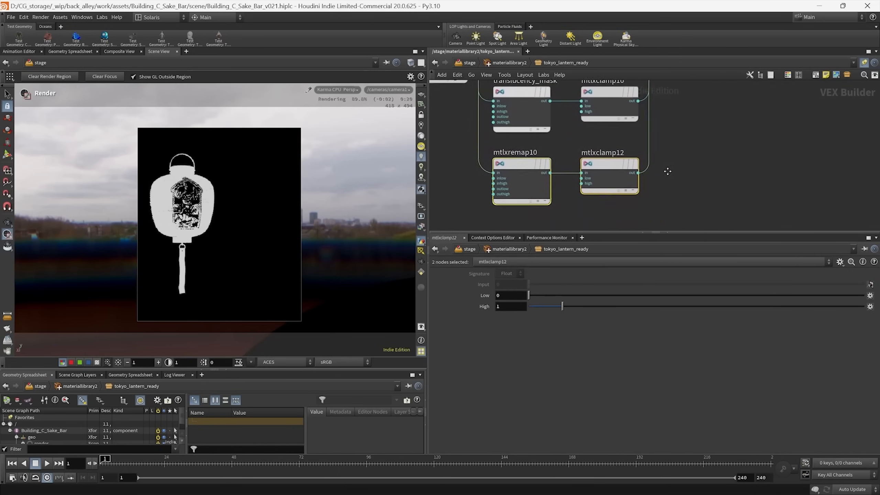
# - Copy the normal_mask, transmission_mask and translucency_mask remaps with their clamp nodes from the tokyo_lantern_ready material
pyautogui.moveTo(688, 175); pyautogui.dragTo(674, 200, button='middle')
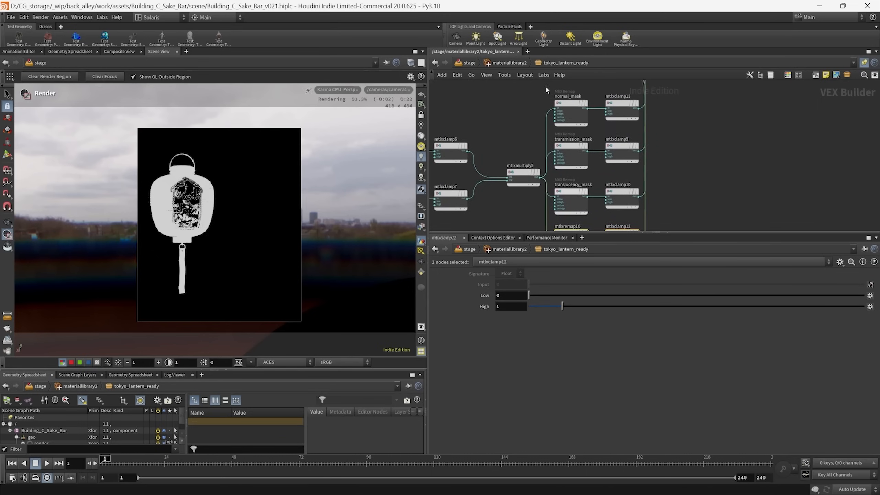
pyautogui.moveTo(547, 90); pyautogui.dragTo(696, 217)
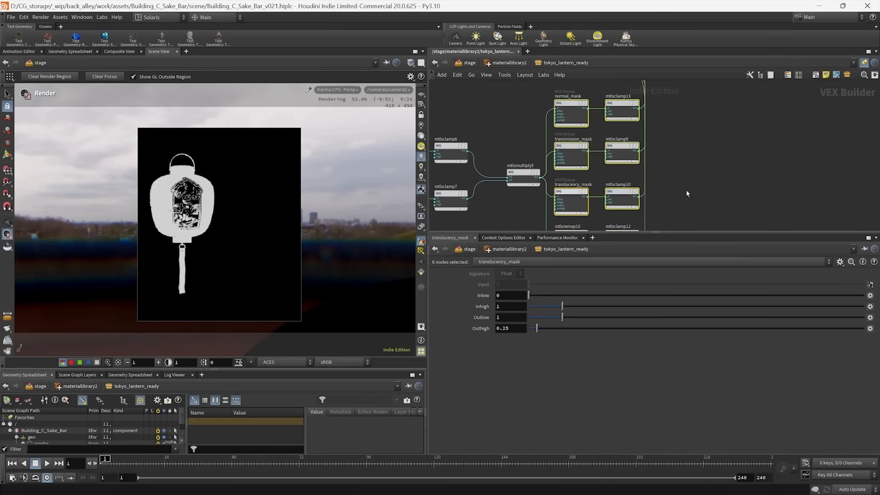
pyautogui.hotkey('ctrl', 'c')
pyautogui.press('u')
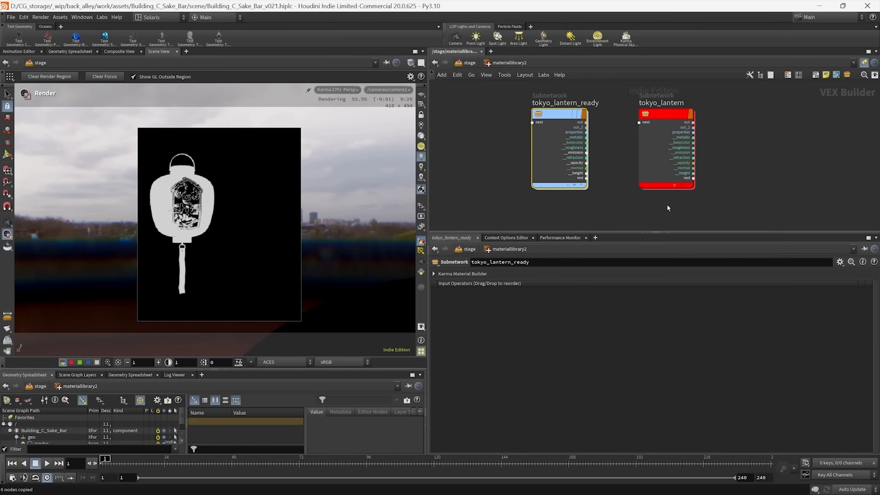
# - Open the tokyo_lantern material and move the lettering mask chain further left, freeing space after mtlxmultiply5
pyautogui.doubleClick(618, 125)
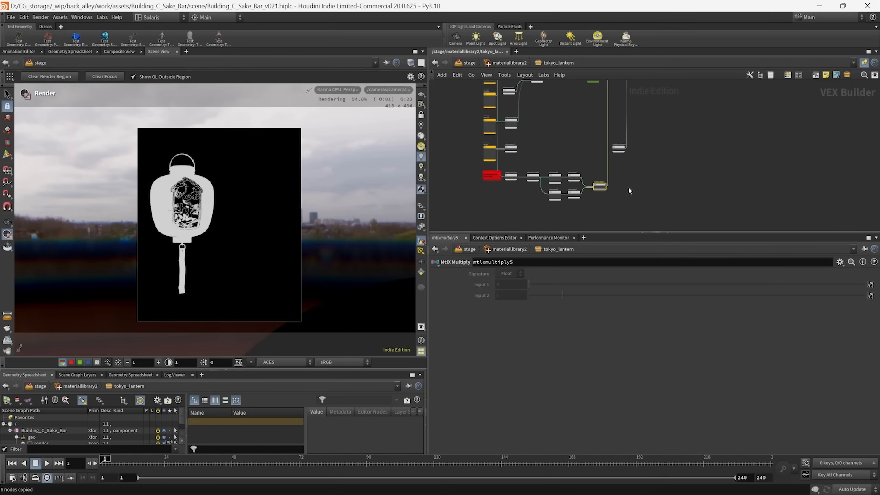
pyautogui.moveTo(467, 177); pyautogui.dragTo(618, 222)
pyautogui.moveTo(603, 194); pyautogui.dragTo(678, 187, button='middle')
pyautogui.moveTo(676, 178); pyautogui.dragTo(589, 183)
pyautogui.click(603, 183)
pyautogui.scroll(3, 607, 180)
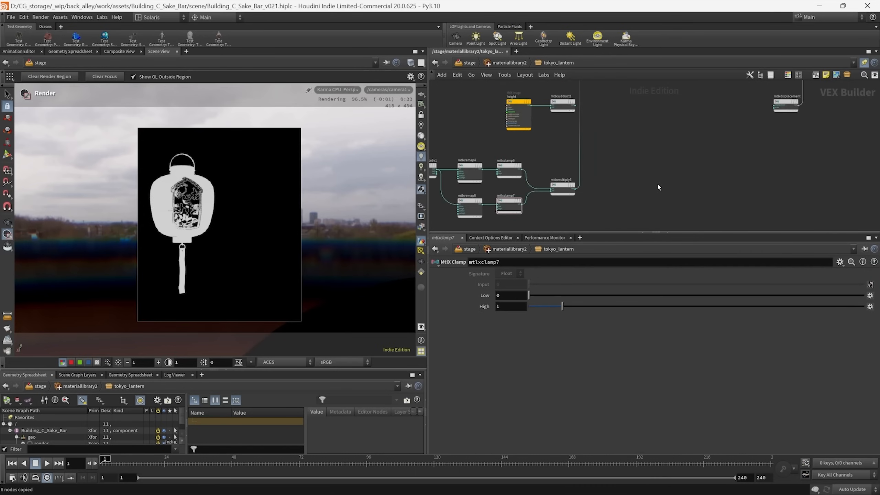
# - Paste the three mask remaps with their clamps and place them just after mtlxmultiply5
pyautogui.hotkey('ctrl', 'v')
pyautogui.scroll(4, 639, 194)
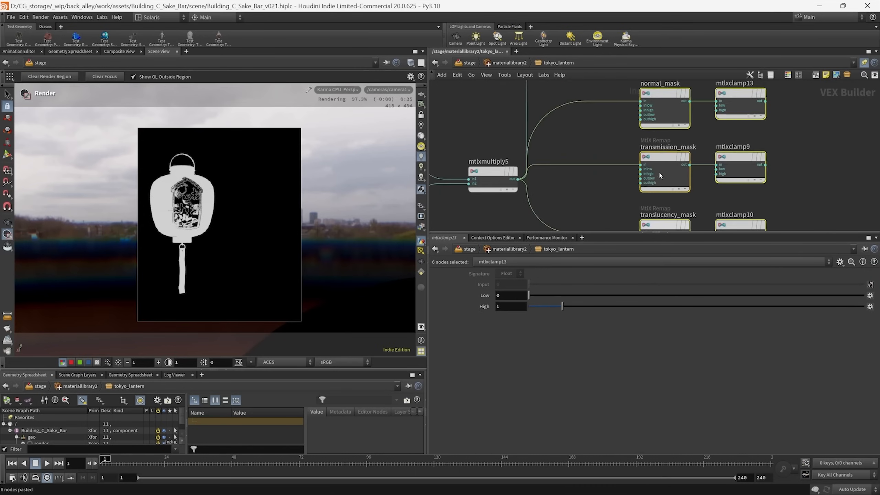
pyautogui.moveTo(658, 172); pyautogui.dragTo(571, 173)
pyautogui.click(707, 135)
pyautogui.moveTo(707, 134); pyautogui.dragTo(664, 209, button='middle')
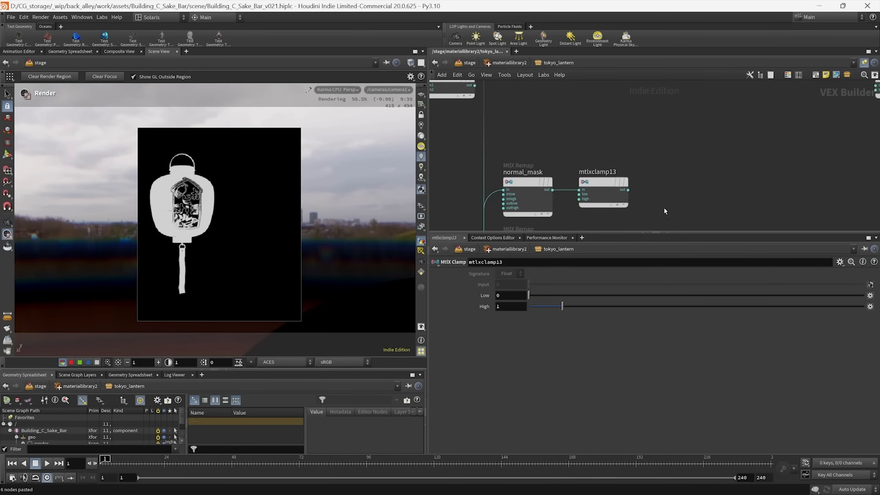
# - Connect the normal_mask clamp, mtlxclamp13, to the scale input of mtlxnormalmap1
pyautogui.click(627, 190)
pyautogui.scroll(-4, 605, 125)
pyautogui.moveTo(600, 105); pyautogui.dragTo(598, 204, button='middle')
pyautogui.scroll(4, 557, 149)
pyautogui.scroll(1, 476, 184)
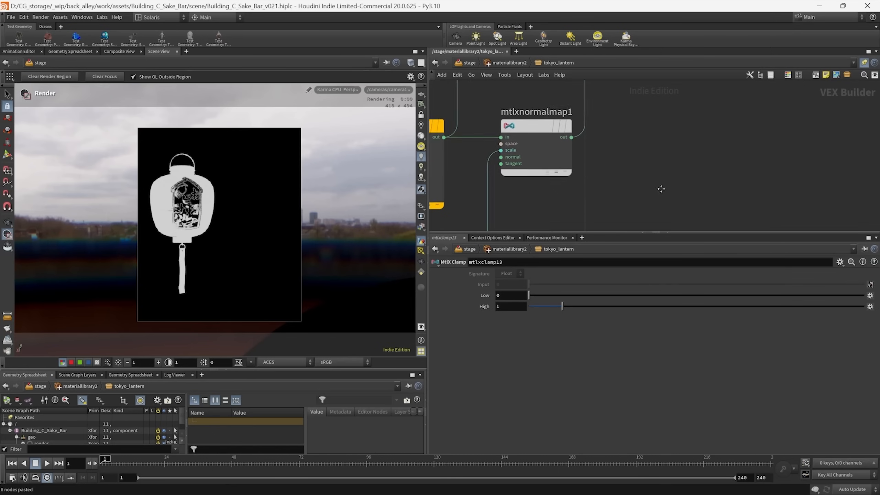
pyautogui.moveTo(660, 188); pyautogui.dragTo(650, 169, button='middle')
pyautogui.scroll(-5, 638, 197)
pyautogui.moveTo(713, 218); pyautogui.dragTo(697, 146, button='middle')
pyautogui.scroll(2, 658, 182)
pyautogui.scroll(3, 693, 152)
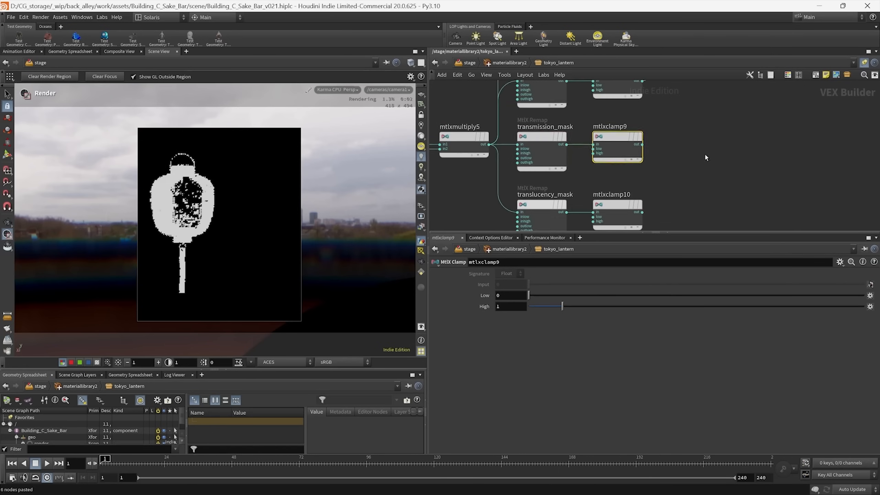
pyautogui.click(549, 187)
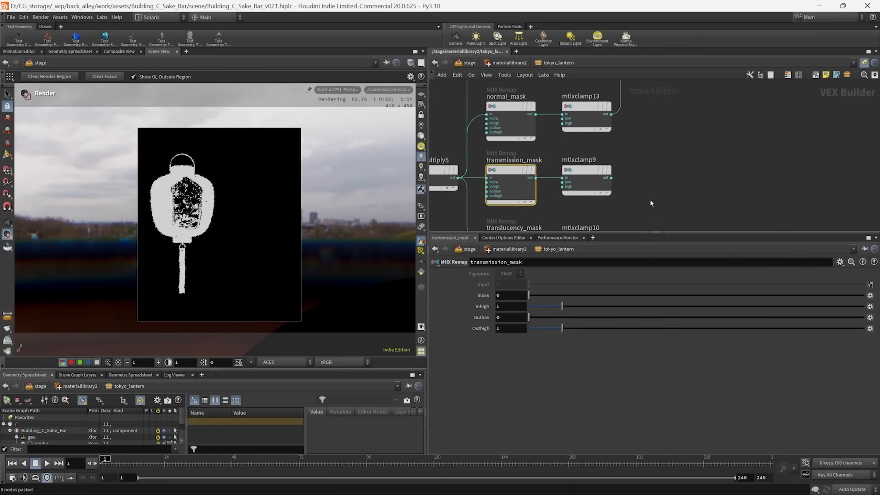
pyautogui.click(627, 171)
pyautogui.scroll(-3, 618, 187)
pyautogui.scroll(-4, 619, 187)
pyautogui.moveTo(613, 146); pyautogui.dragTo(587, 165, button='middle')
pyautogui.scroll(-4, 588, 166)
pyautogui.moveTo(587, 114); pyautogui.dragTo(591, 149, button='middle')
pyautogui.scroll(5, 596, 160)
pyautogui.scroll(4, 607, 185)
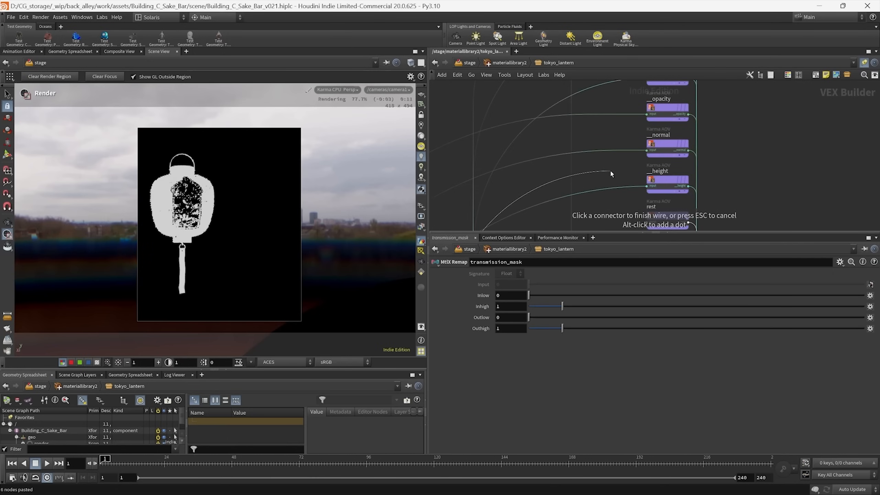
pyautogui.click(616, 198)
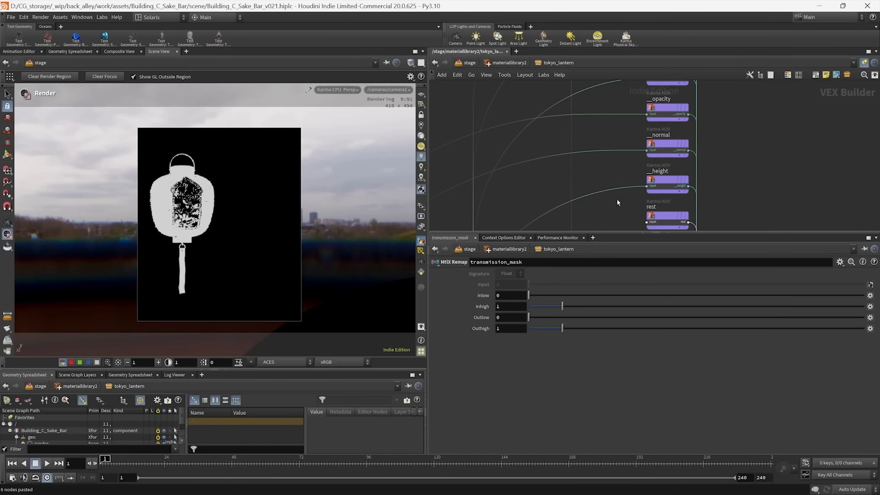
# - Pause the Karma viewport render before editing the transmission network
pyautogui.press('h')
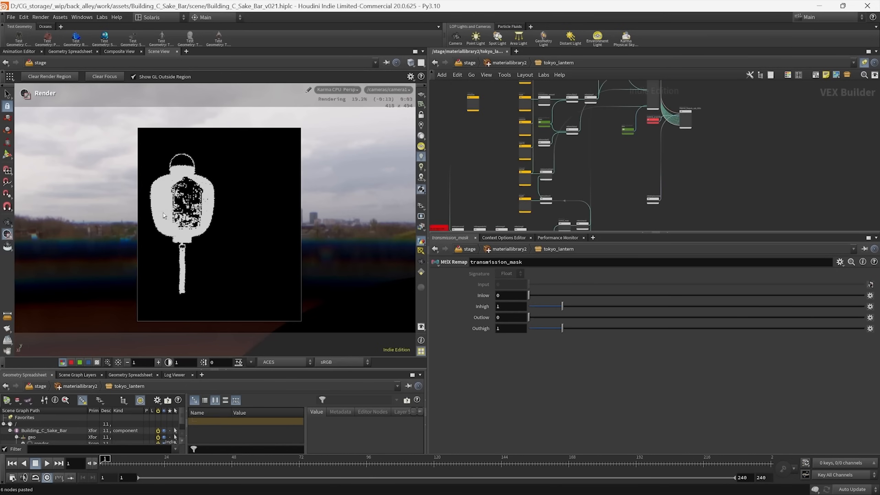
pyautogui.moveTo(584, 195); pyautogui.dragTo(567, 211, button='middle')
pyautogui.click(342, 89)
pyautogui.click(339, 183)
# - Move mtlxclamp4 aside and insert an MtlX Multiply node between mtlxmultiply3 and mtlxclamp4
pyautogui.moveTo(564, 179)
pyautogui.mouseDown(button='middle')
pyautogui.moveTo(560, 145)
pyautogui.moveTo(557, 166)
pyautogui.moveTo(584, 140)
pyautogui.moveTo(564, 188)
pyautogui.mouseUp(button='middle')
pyautogui.scroll(5, 558, 166)
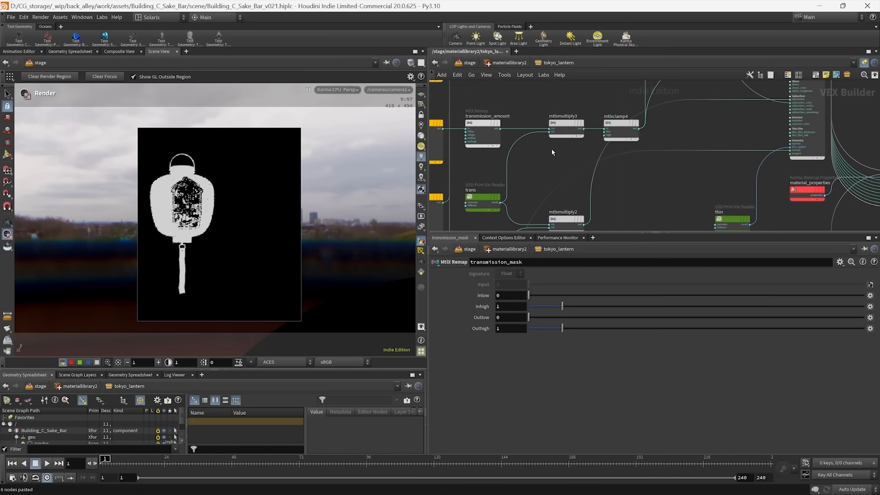
pyautogui.scroll(2, 549, 148)
pyautogui.moveTo(538, 155); pyautogui.dragTo(518, 160, button='middle')
pyautogui.moveTo(653, 150); pyautogui.dragTo(709, 134)
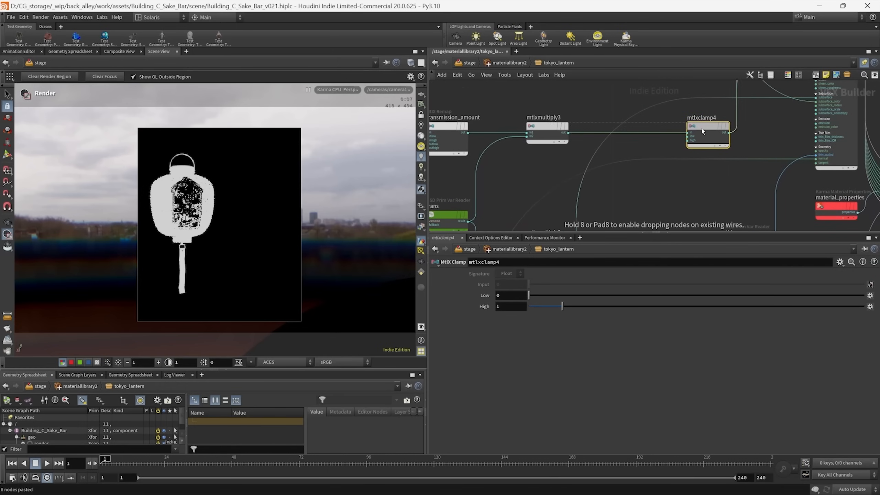
pyautogui.press('Tab')
pyautogui.write('mtlx m')
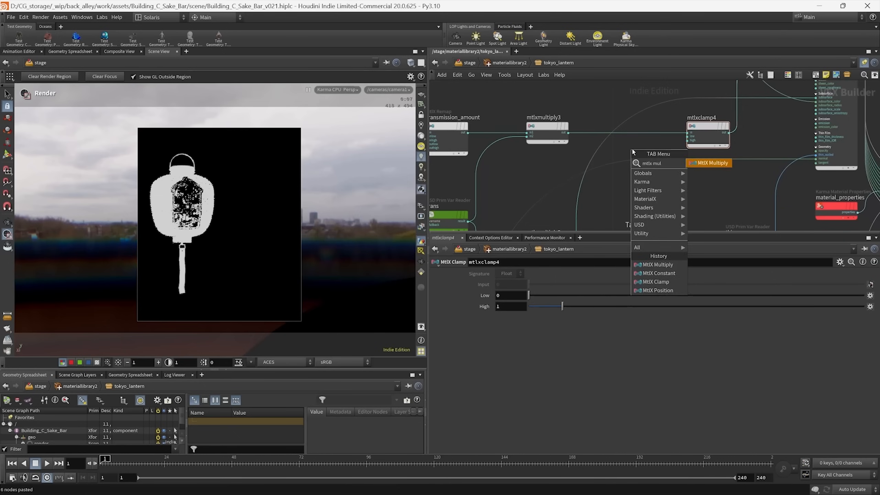
pyautogui.press('Return')
pyautogui.click(631, 148)
pyautogui.moveTo(569, 133); pyautogui.dragTo(700, 123)
pyautogui.scroll(3, 651, 146)
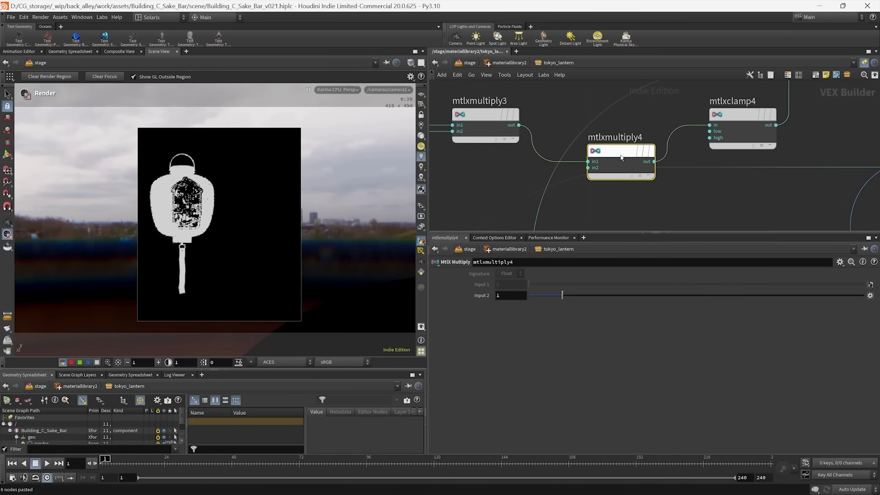
# - Align mtlxmultiply4 with its neighbours and connect the transmission_mask clamp, mtlxclamp9, to its second input
pyautogui.moveTo(622, 154); pyautogui.dragTo(640, 118)
pyautogui.click(605, 131)
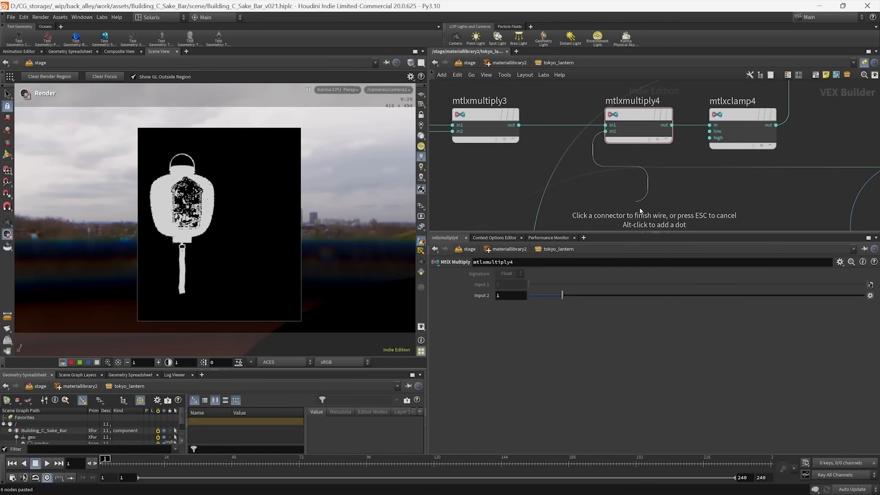
pyautogui.scroll(-5, 638, 208)
pyautogui.moveTo(639, 208); pyautogui.dragTo(568, 99, button='middle')
pyautogui.scroll(-2, 552, 134)
pyautogui.scroll(4, 552, 159)
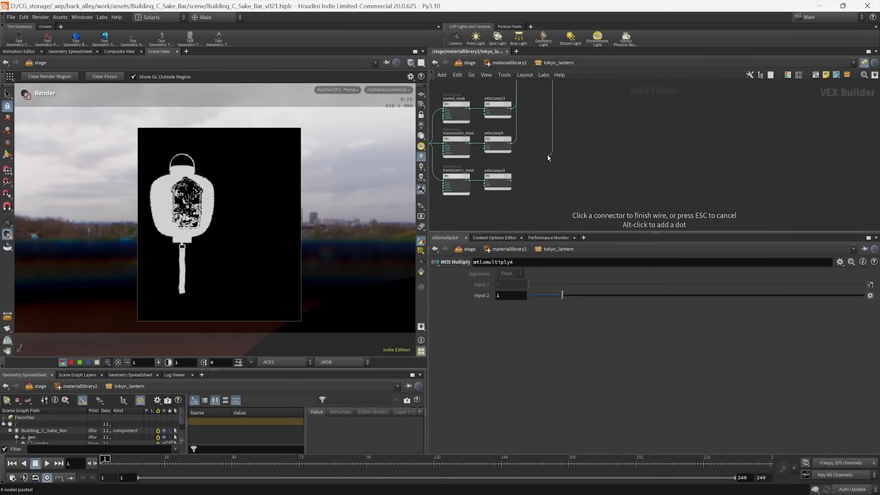
pyautogui.click(513, 143)
# - Check the translucency_mask remap values and wire its clamp, mtlxclamp10, into a new MtlX Multiply node near mtlxmultiply2
pyautogui.moveTo(541, 157); pyautogui.dragTo(645, 159, button='middle')
pyautogui.scroll(4, 583, 189)
pyautogui.click(559, 173)
pyautogui.moveTo(558, 173); pyautogui.dragTo(509, 202, button='middle')
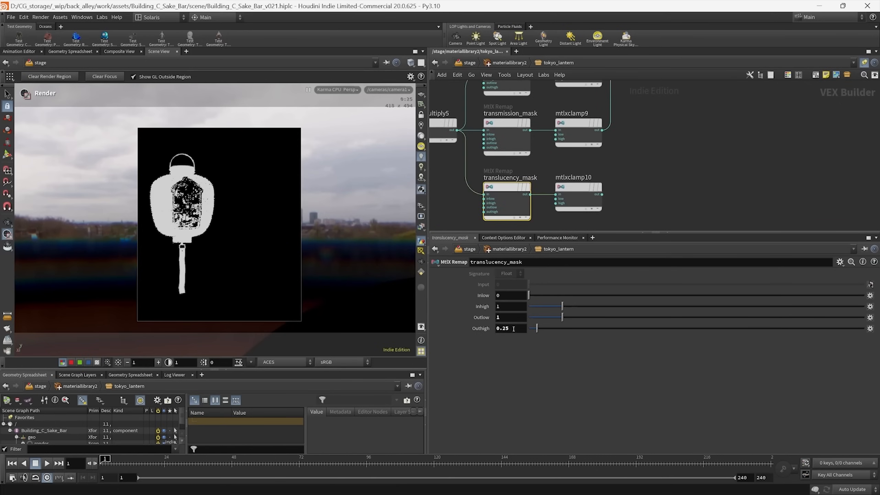
pyautogui.moveTo(659, 159)
pyautogui.mouseDown(button='middle')
pyautogui.moveTo(654, 166)
pyautogui.moveTo(664, 154)
pyautogui.mouseUp(button='middle')
pyautogui.click(607, 190)
pyautogui.scroll(-6, 749, 123)
pyautogui.moveTo(741, 115); pyautogui.dragTo(571, 160, button='middle')
pyautogui.scroll(6, 572, 169)
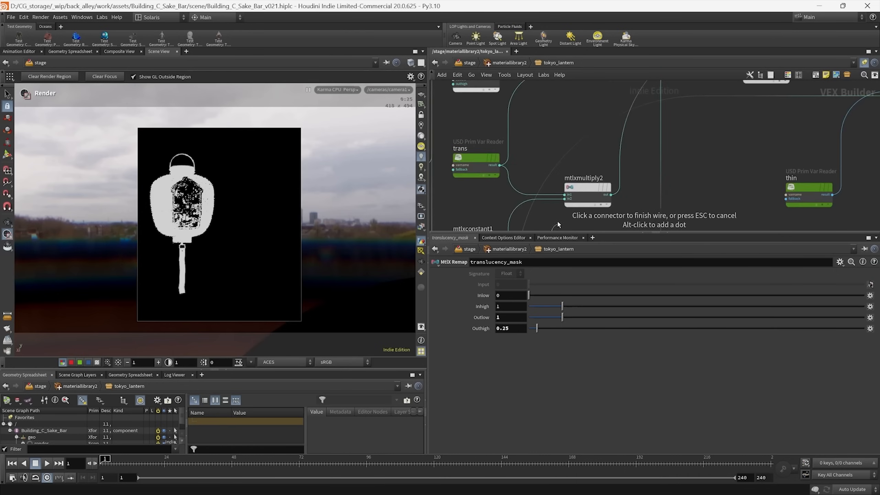
pyautogui.moveTo(539, 212); pyautogui.dragTo(553, 170, button='middle')
pyautogui.press('Tab')
pyautogui.write('mult')
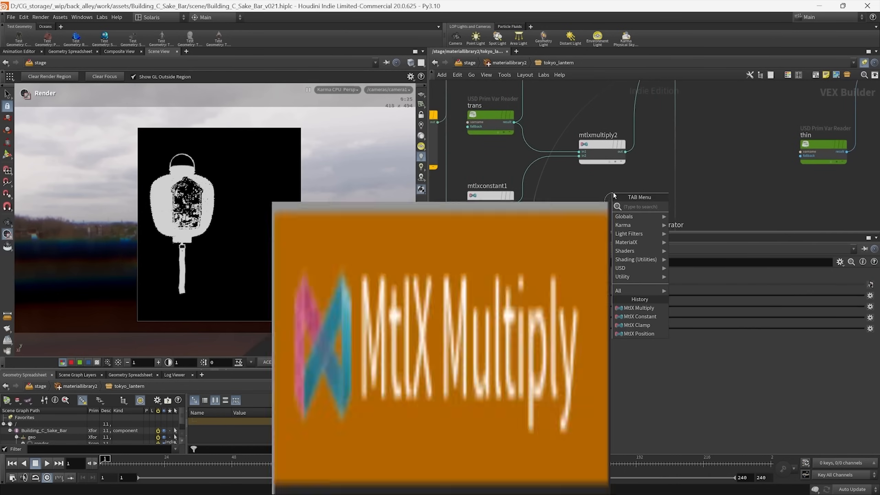
pyautogui.press('Return')
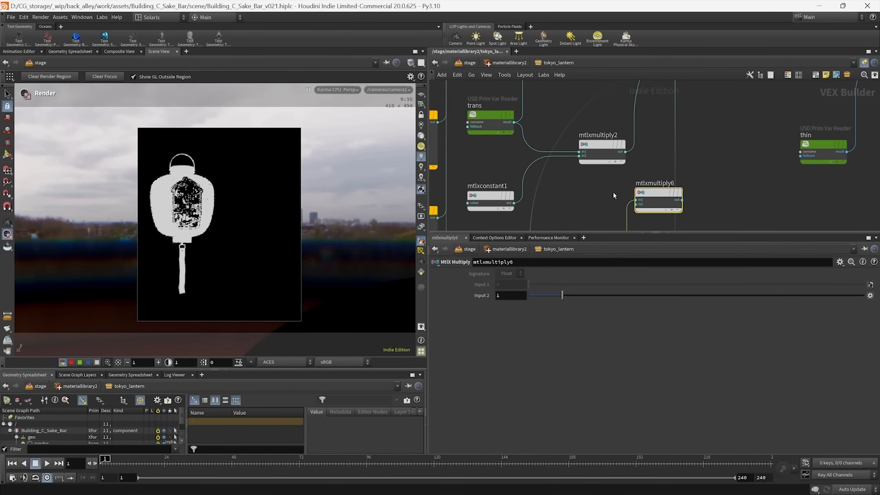
# - Insert mtlxmultiply6 after mtlxmultiply2, with the mtlxmultiply2 result in the first input and the translucency mask in the second
pyautogui.moveTo(624, 158); pyautogui.dragTo(635, 204)
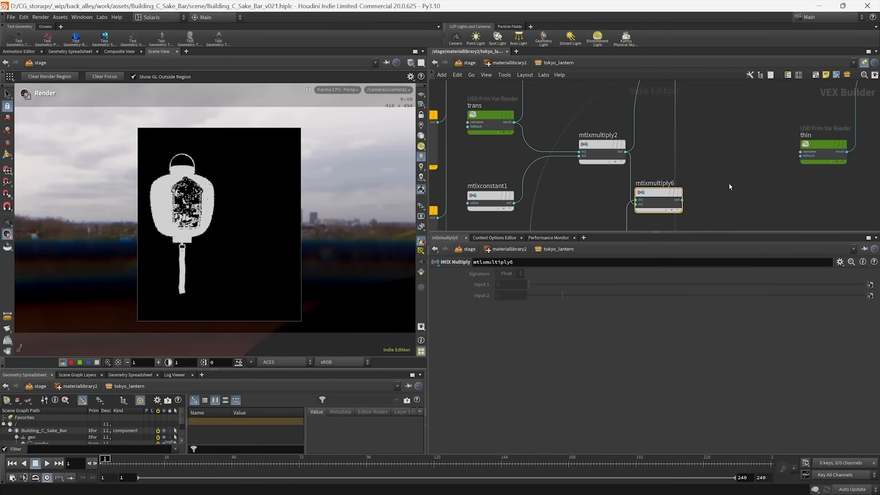
pyautogui.moveTo(713, 175); pyautogui.dragTo(646, 225)
pyautogui.moveTo(720, 186); pyautogui.dragTo(708, 179, button='middle')
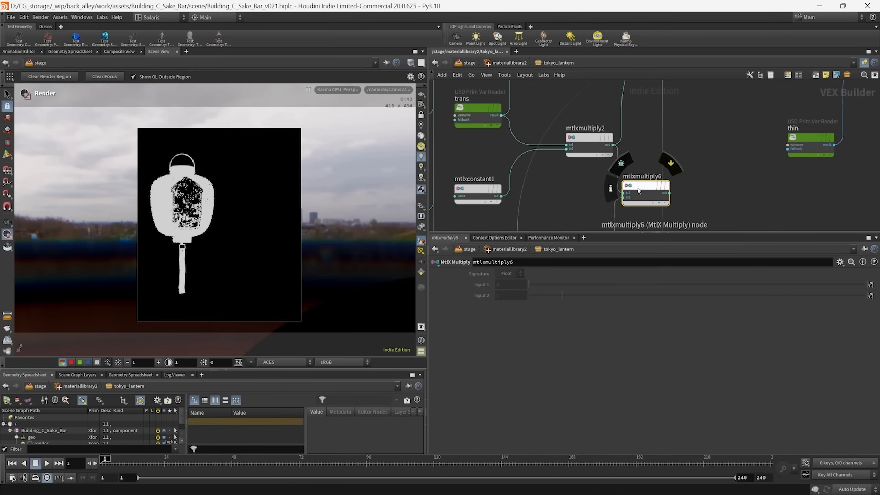
pyautogui.moveTo(645, 190); pyautogui.dragTo(648, 156)
pyautogui.moveTo(620, 117); pyautogui.dragTo(696, 140)
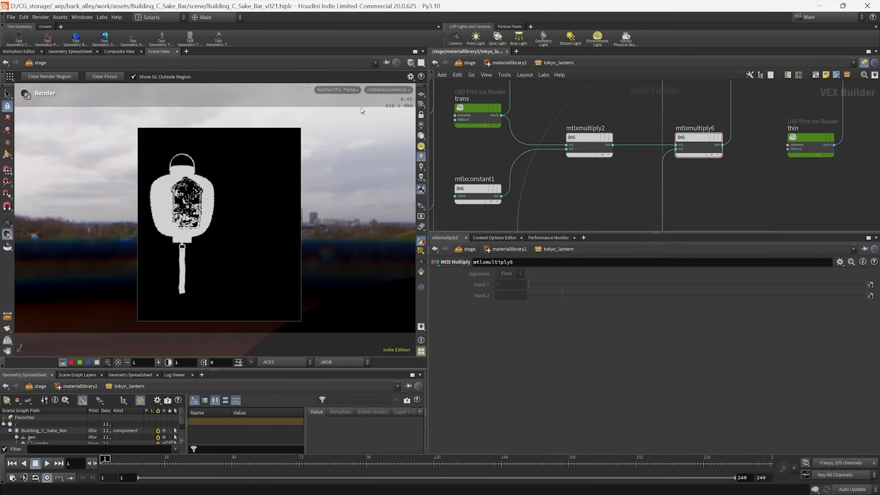
# - Resume the Karma viewport render and display the C render output
pyautogui.moveTo(328, 87); pyautogui.dragTo(342, 165)
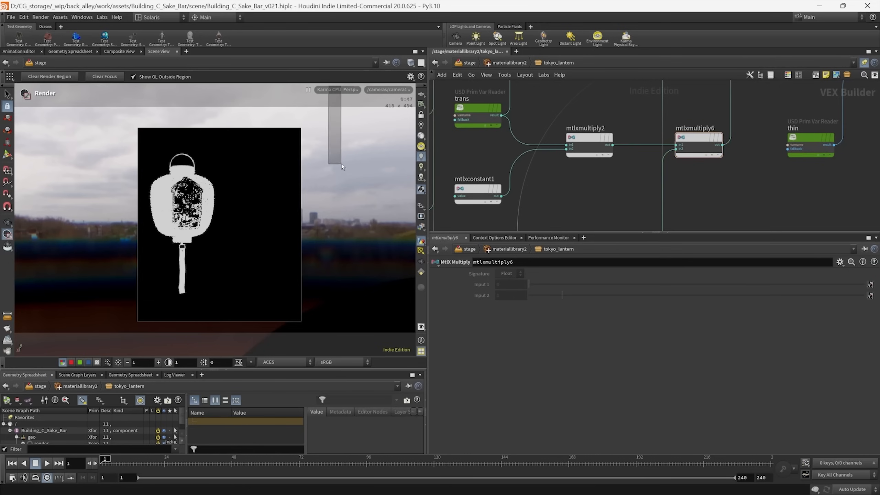
pyautogui.click(335, 92)
pyautogui.click(327, 190)
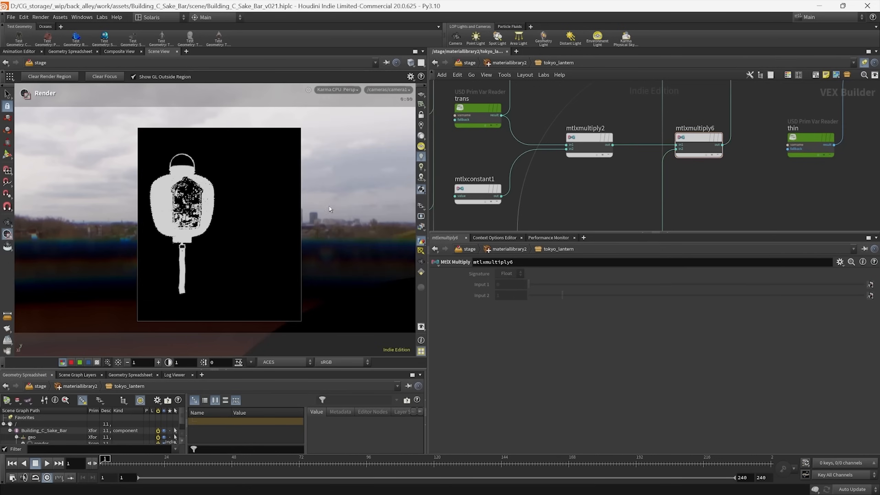
pyautogui.click(421, 227)
pyautogui.click(431, 248)
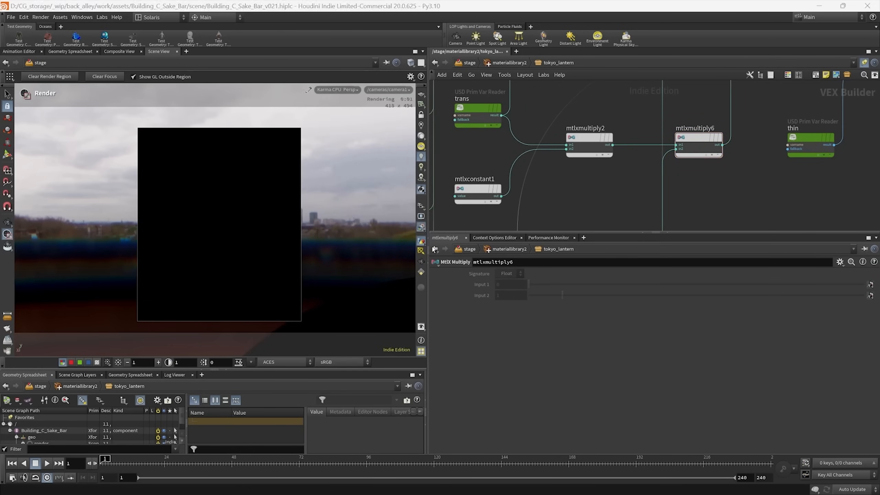
pyautogui.moveTo(722, 192); pyautogui.dragTo(690, 73, button='middle')
pyautogui.scroll(-5, 689, 142)
pyautogui.scroll(-2, 696, 131)
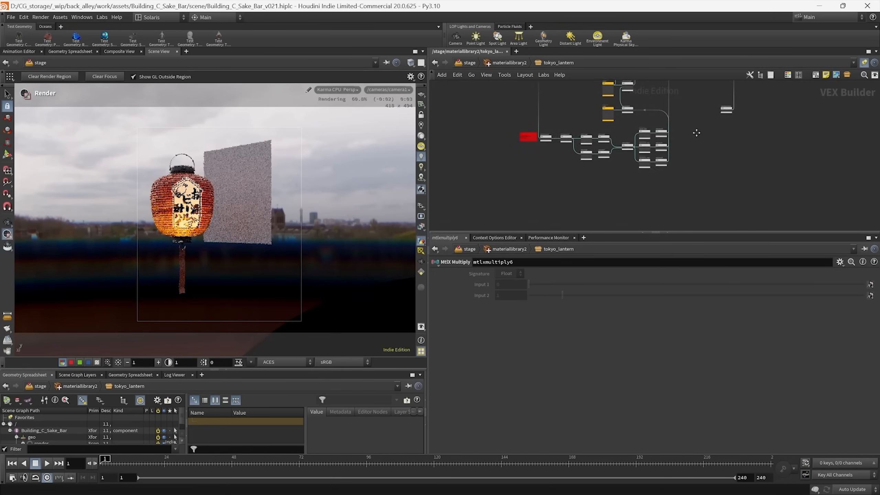
pyautogui.moveTo(695, 132); pyautogui.dragTo(694, 154, button='middle')
pyautogui.scroll(5, 656, 184)
pyautogui.moveTo(657, 187); pyautogui.dragTo(629, 220, button='middle')
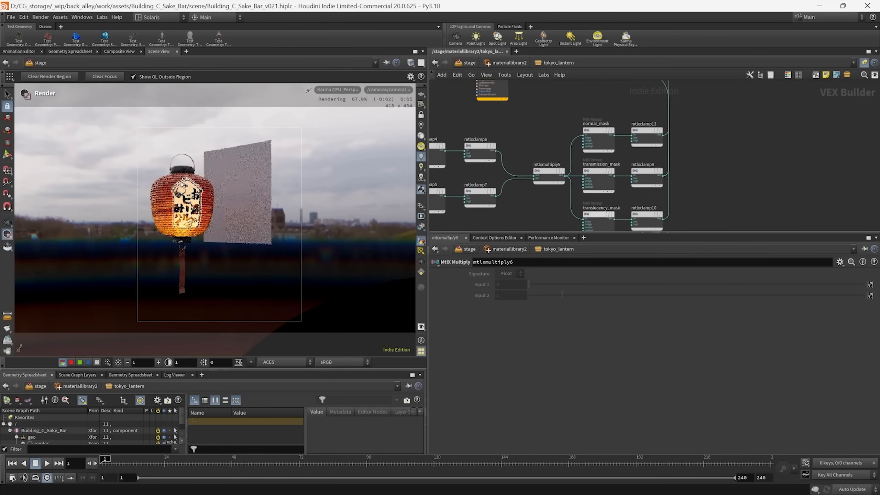
# - Inspect the combineddiffuse, combinedglossyreflection and glossytransmission render outputs, raising the viewport brightness to 2
pyautogui.click(421, 232)
pyautogui.click(447, 272)
pyautogui.click(421, 228)
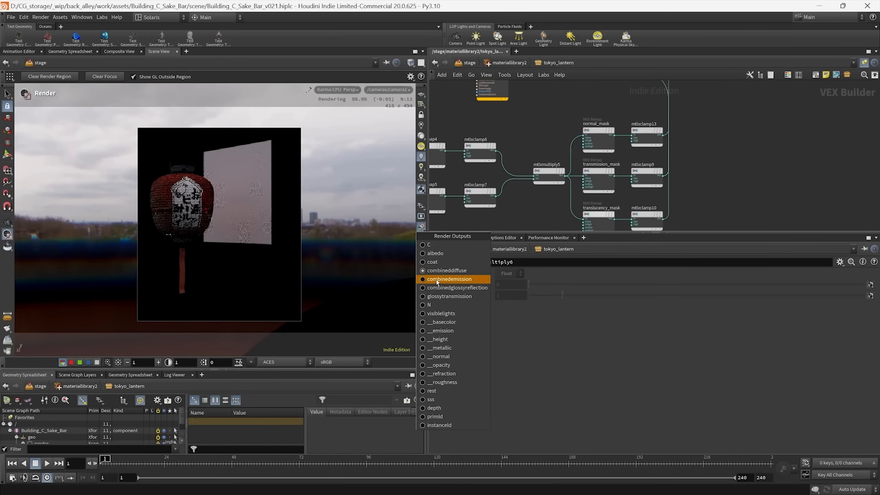
pyautogui.click(437, 281)
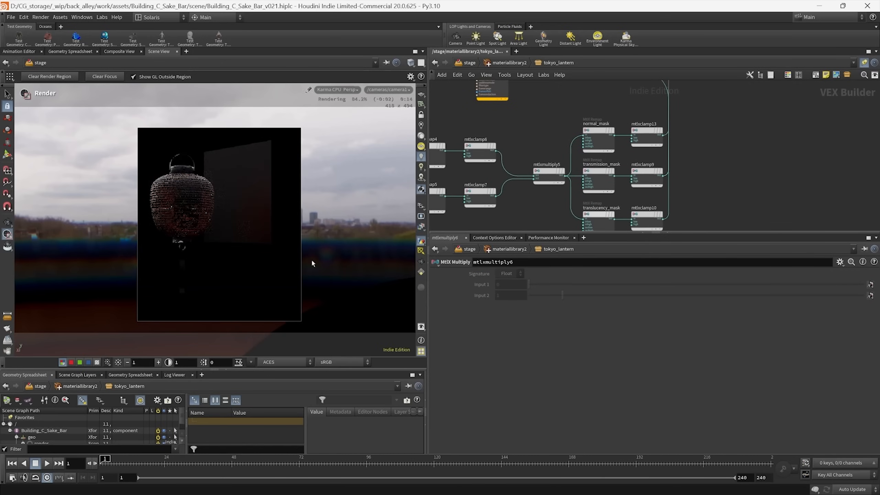
pyautogui.click(421, 228)
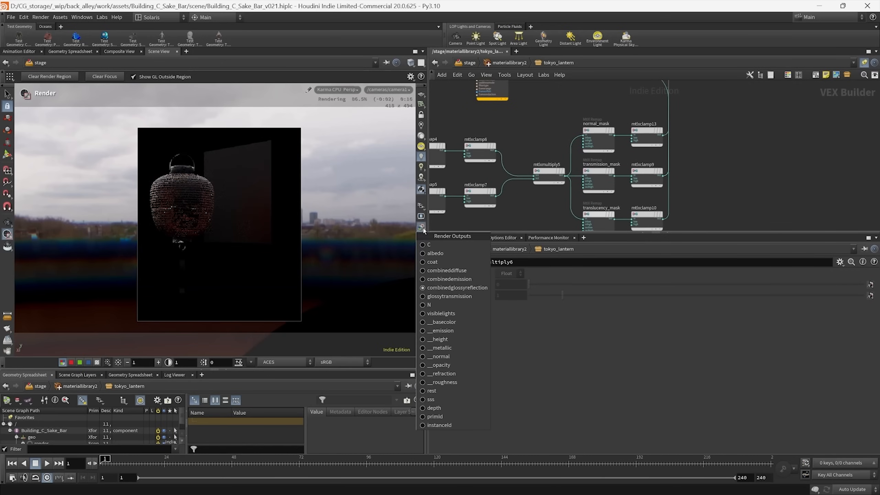
pyautogui.click(440, 299)
pyautogui.click(158, 362)
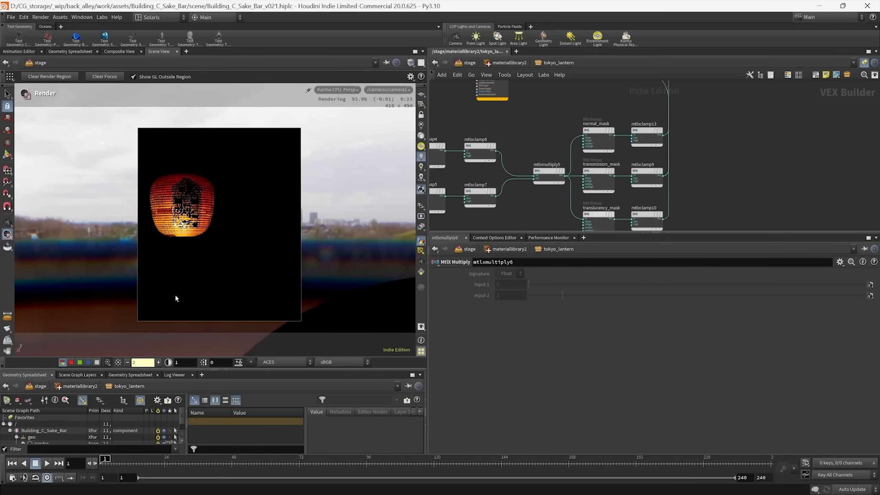
# - Reset the viewport brightness to 1, inspect the sss render output, and return the display to the C output
pyautogui.click(127, 362)
pyautogui.click(421, 226)
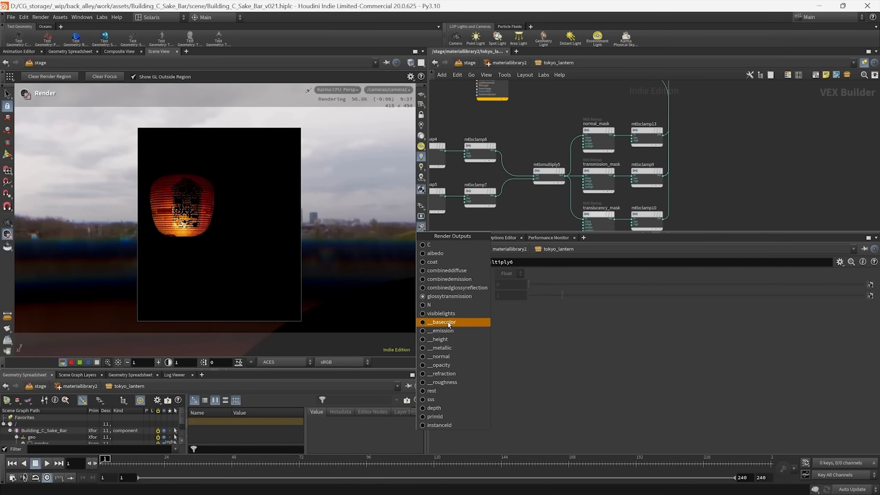
pyautogui.click(431, 400)
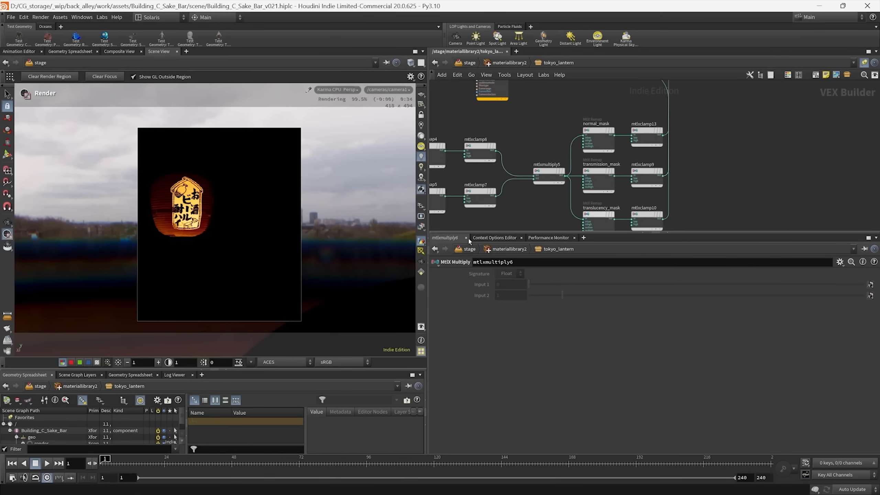
pyautogui.click(421, 227)
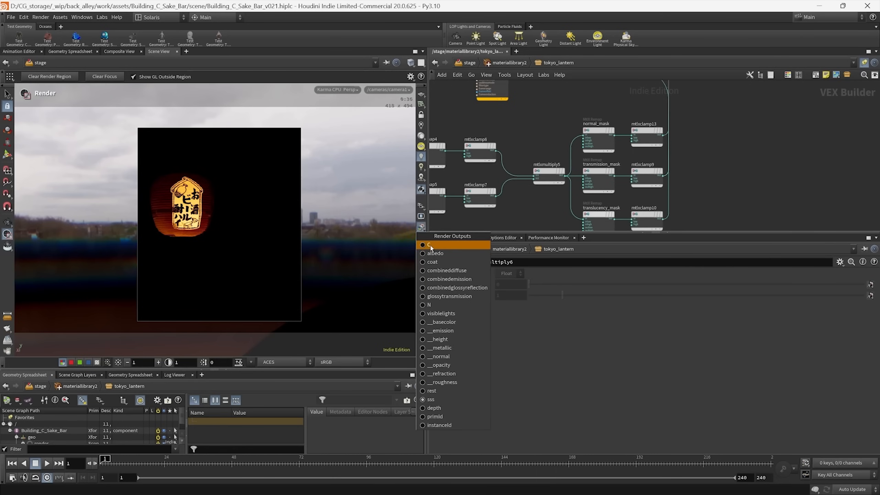
pyautogui.click(429, 245)
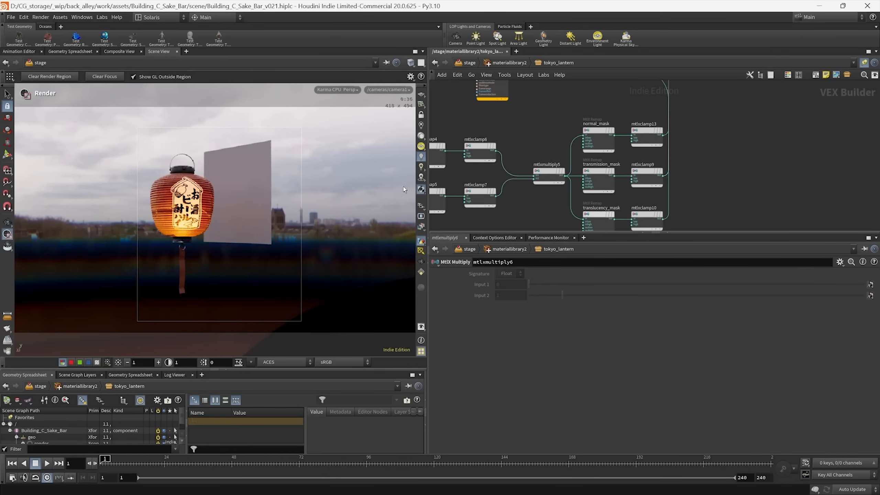
# - Return to the stage network and set the exposure of the lgt_bulb_01 light to 3
pyautogui.moveTo(757, 134); pyautogui.dragTo(708, 153, button='middle')
pyautogui.press('u')
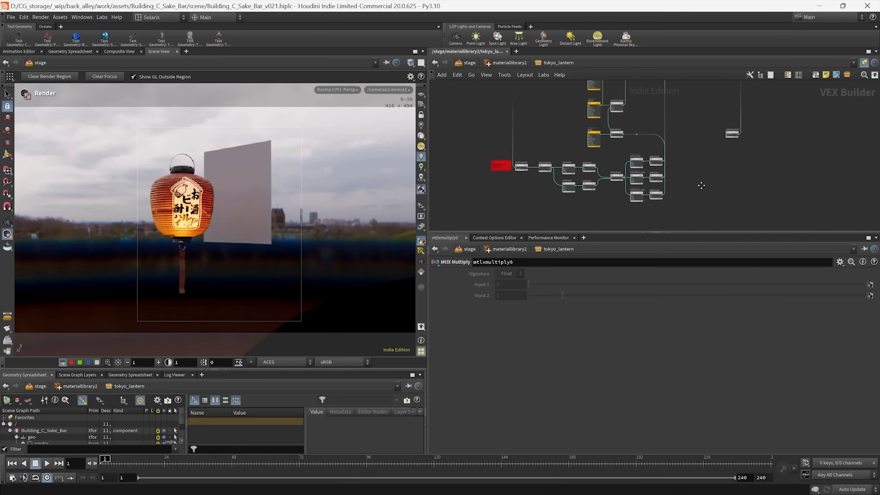
pyautogui.press('u')
pyautogui.moveTo(628, 132); pyautogui.dragTo(705, 88, button='middle')
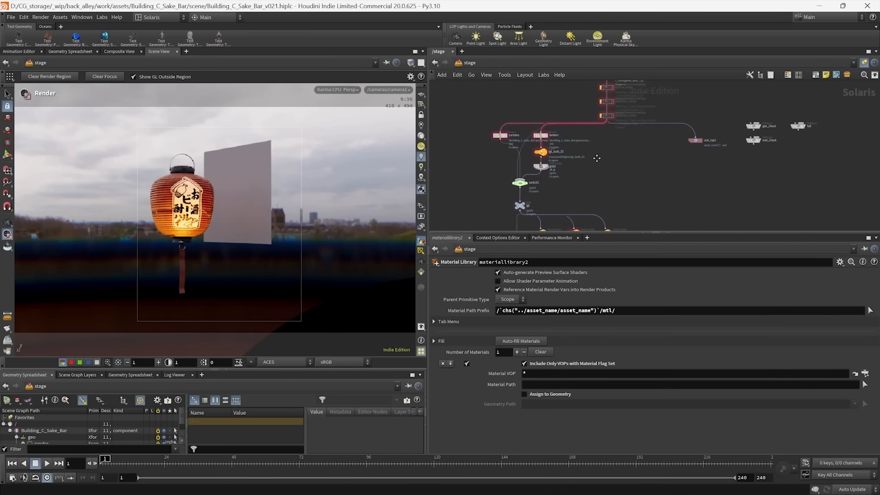
pyautogui.scroll(4, 589, 163)
pyautogui.click(537, 158)
pyautogui.doubleClick(498, 339)
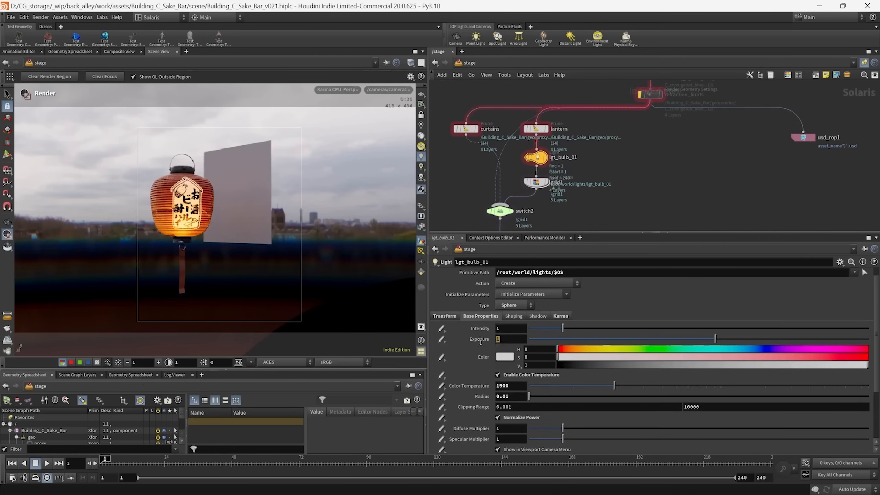
pyautogui.write('3')
pyautogui.press('Return')
# - Inspect the combineddiffuse render output under the brighter bulb and return the display to the C output
pyautogui.click(422, 227)
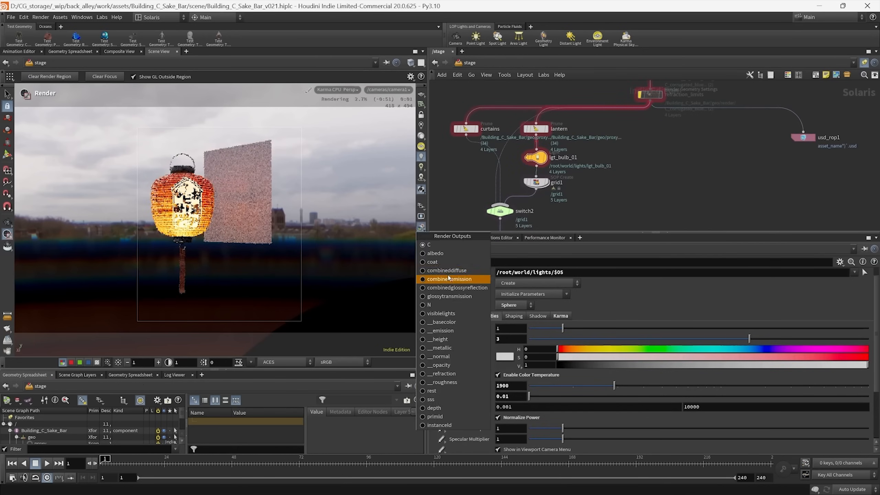
pyautogui.click(449, 280)
pyautogui.click(419, 227)
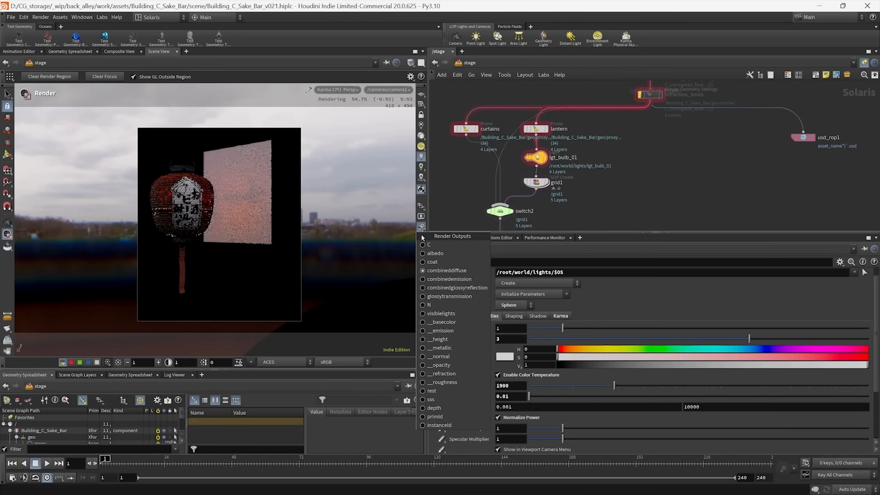
pyautogui.click(445, 251)
# - Set the exposure of the lgt_bulb_01 light back to 1
pyautogui.doubleClick(499, 339)
pyautogui.write('1')
pyautogui.press('Return')
# - Set the intensity of the overcast_sun dome light to 0 to leave only the lantern's bulb lighting the scene
pyautogui.moveTo(625, 165); pyautogui.dragTo(565, 216, button='middle')
pyautogui.scroll(-3, 612, 187)
pyautogui.moveTo(600, 193); pyautogui.dragTo(610, 148, button='middle')
pyautogui.scroll(5, 598, 195)
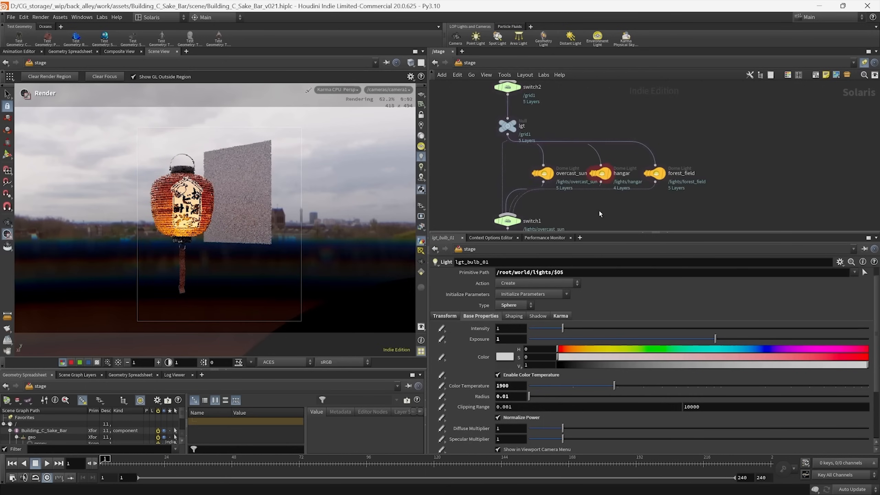
pyautogui.click(518, 155)
pyautogui.doubleClick(501, 331)
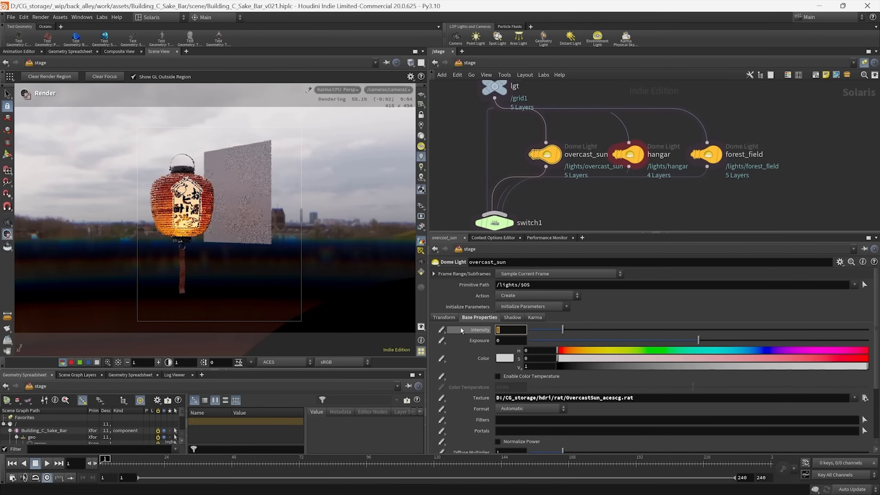
pyautogui.write('0')
pyautogui.press('Return')
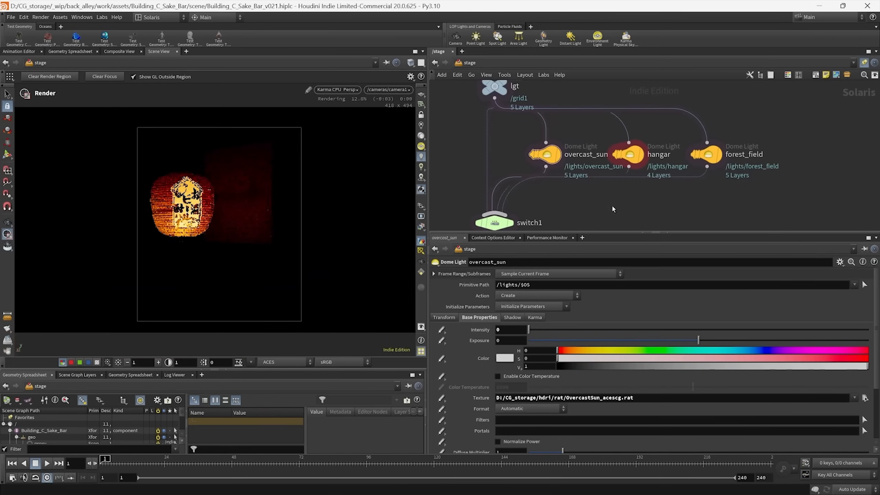
# - Raise the viewport brightness to 4 to examine the lantern's light on the grid, and reset it to 1
pyautogui.moveTo(588, 195); pyautogui.dragTo(562, 195, button='middle')
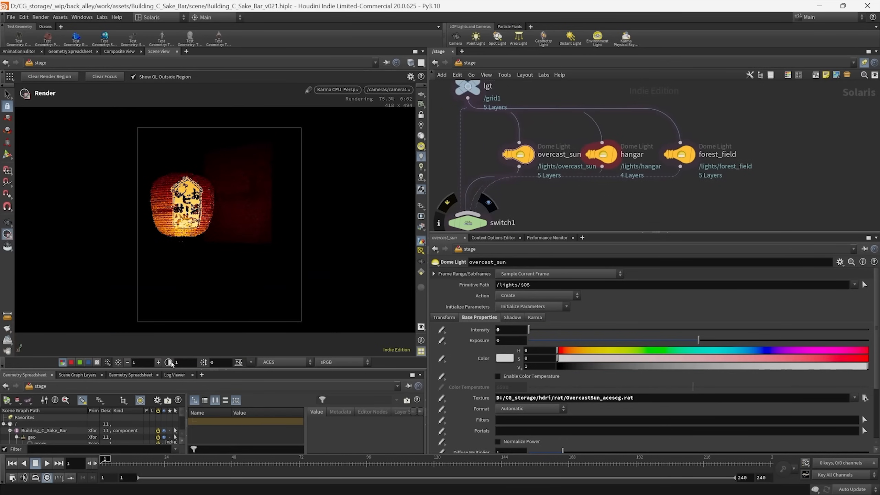
pyautogui.click(158, 362)
pyautogui.click(159, 363)
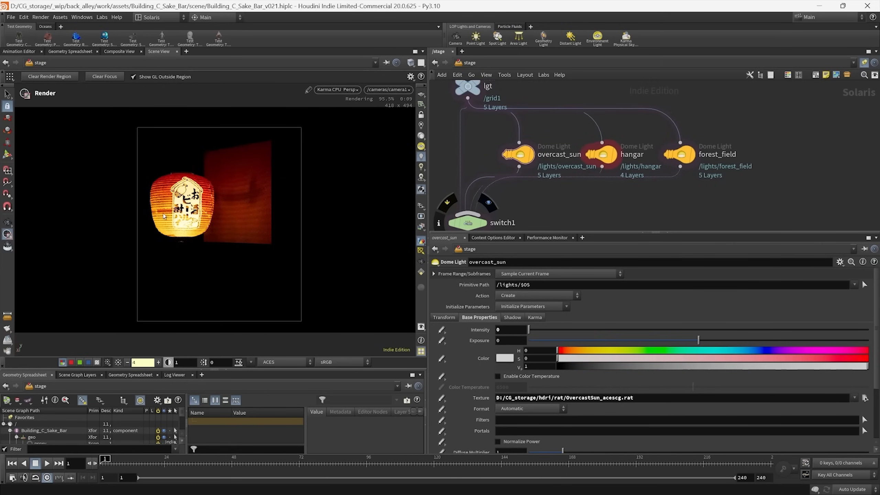
pyautogui.click(117, 362)
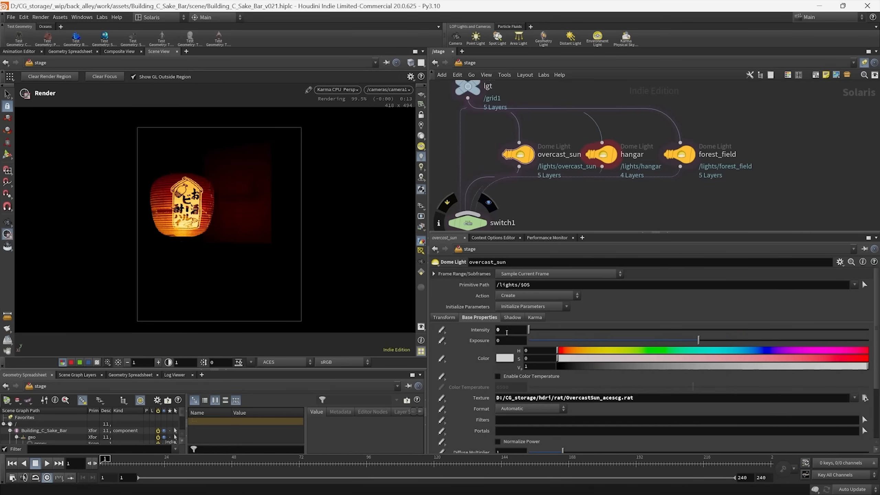
# - Restore the overcast_sun dome light's intensity to 1
pyautogui.doubleClick(506, 333)
pyautogui.write('1')
pyautogui.press('Return')
# - Pause the viewport render and set the rendering engine of karmarendersettings to XPU Engine
pyautogui.scroll(-6, 665, 184)
pyautogui.moveTo(725, 175); pyautogui.dragTo(694, 162, button='middle')
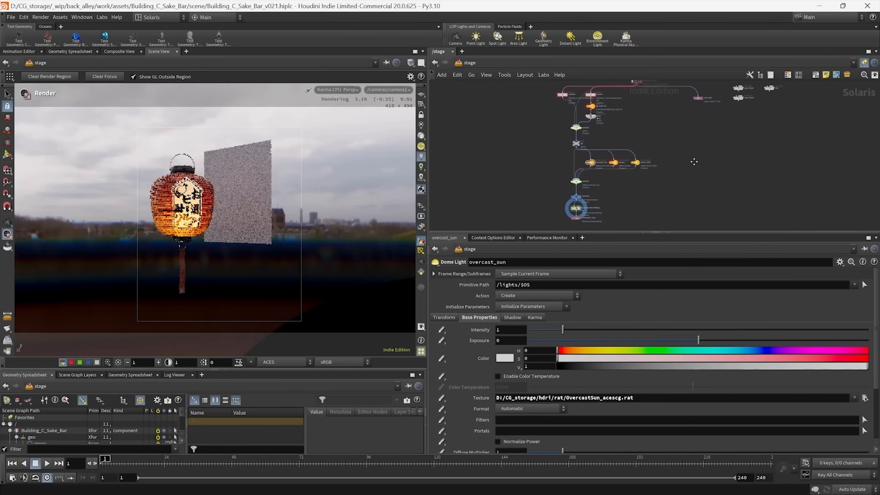
pyautogui.click(336, 89)
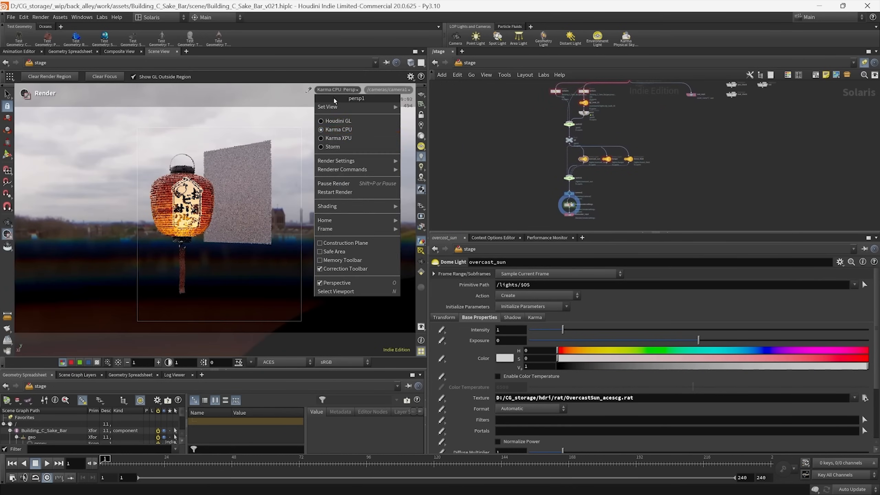
pyautogui.click(333, 183)
pyautogui.scroll(5, 568, 206)
pyautogui.click(585, 207)
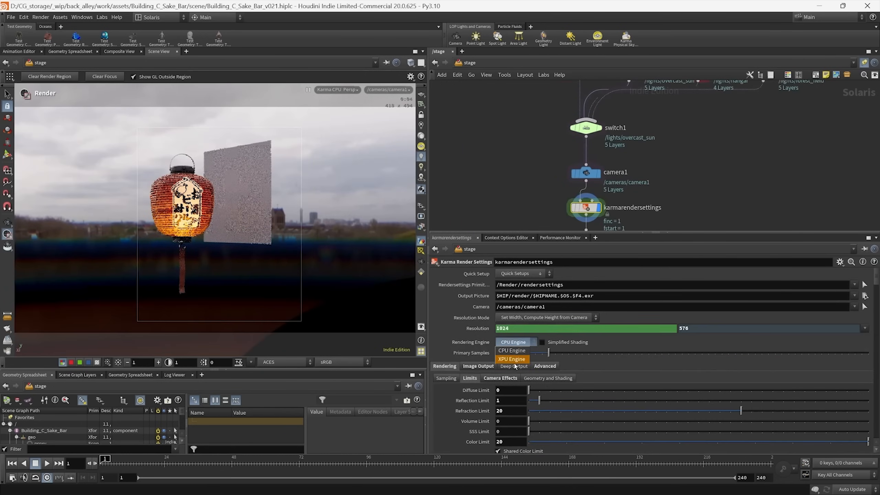
pyautogui.click(515, 361)
pyautogui.moveTo(715, 181); pyautogui.dragTo(684, 158, button='middle')
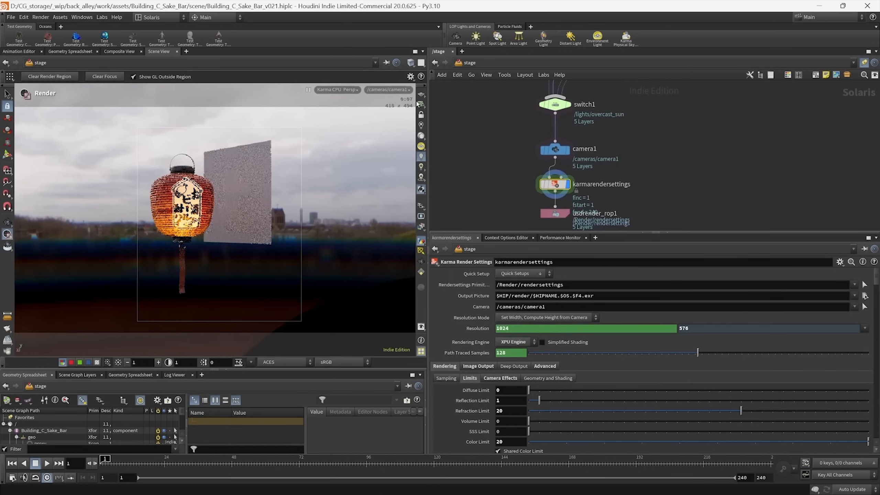
# - Switch the viewport renderer to Karma XPU and resume the render
pyautogui.click(336, 89)
pyautogui.click(337, 137)
pyautogui.click(336, 89)
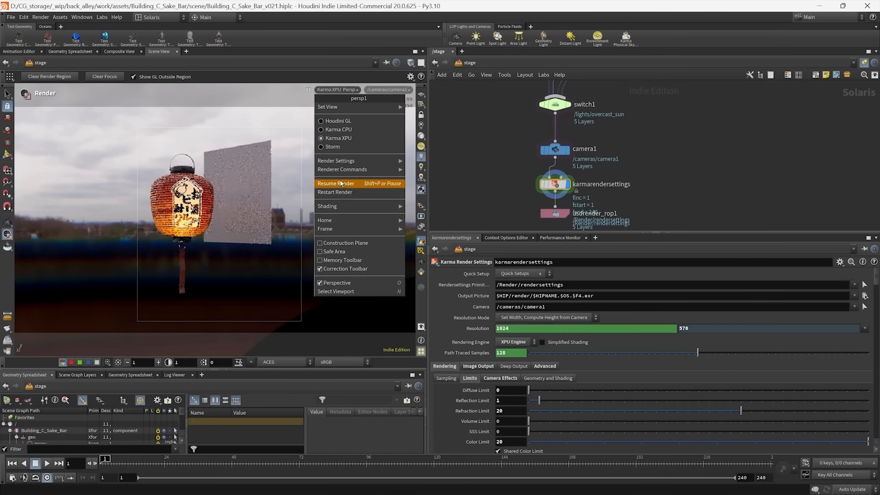
pyautogui.click(341, 183)
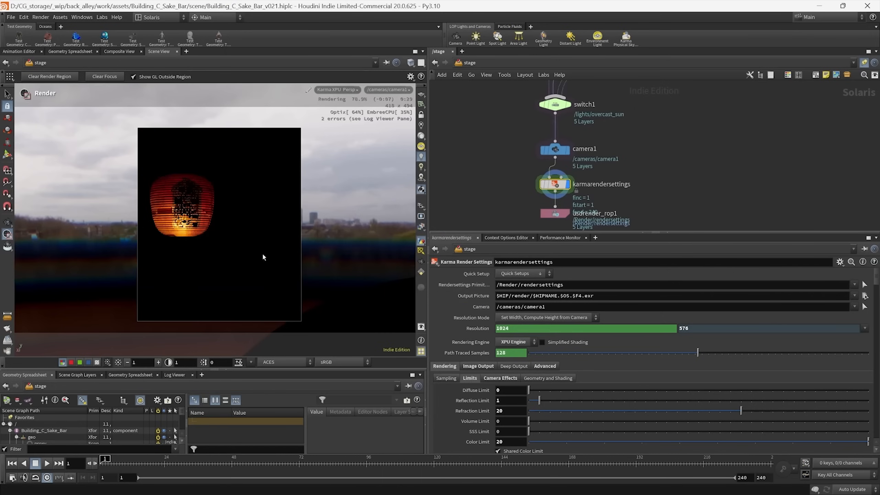
# - Inspect the sss output of the XPU render and return the display to the C output
pyautogui.click(422, 227)
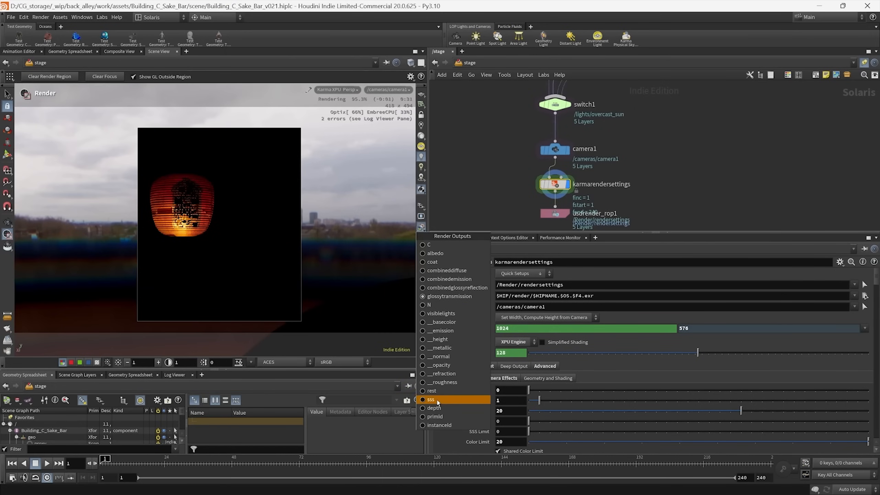
pyautogui.click(430, 399)
pyautogui.click(422, 228)
pyautogui.click(429, 245)
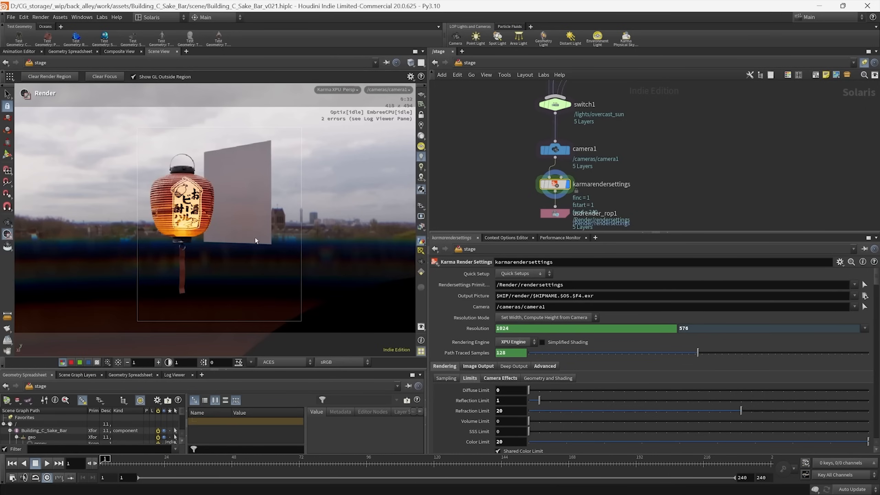
pyautogui.scroll(-4, 724, 157)
pyautogui.moveTo(725, 155); pyautogui.dragTo(586, 188, button='middle')
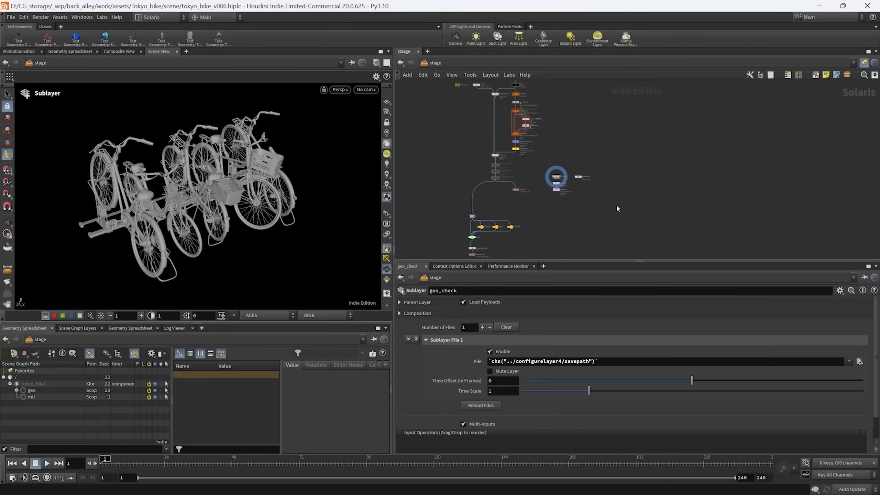
# - Move the geo_check sublayer node of the tokyo_bike scene away from mat_check, to the far side of assetreference1
pyautogui.moveTo(581, 204); pyautogui.dragTo(557, 212, button='middle')
pyautogui.scroll(10, 525, 194)
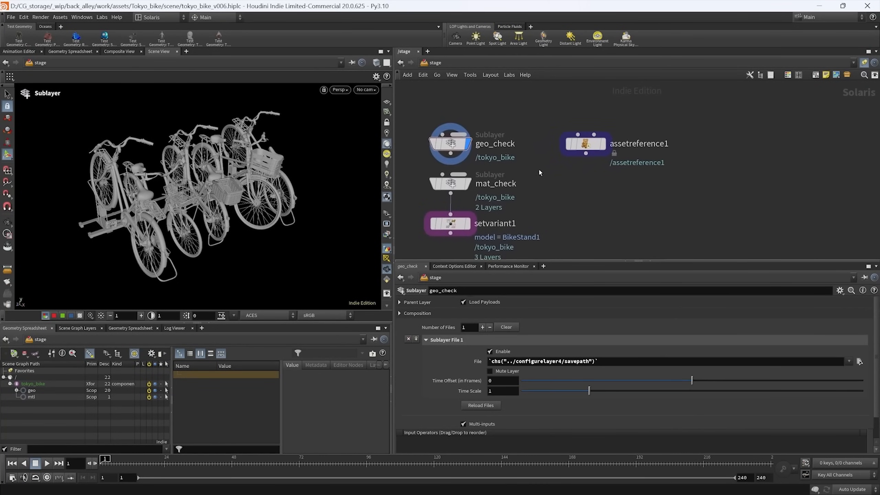
pyautogui.moveTo(465, 147); pyautogui.dragTo(728, 147)
pyautogui.moveTo(735, 198); pyautogui.dragTo(553, 216, button='middle')
pyautogui.click(497, 158)
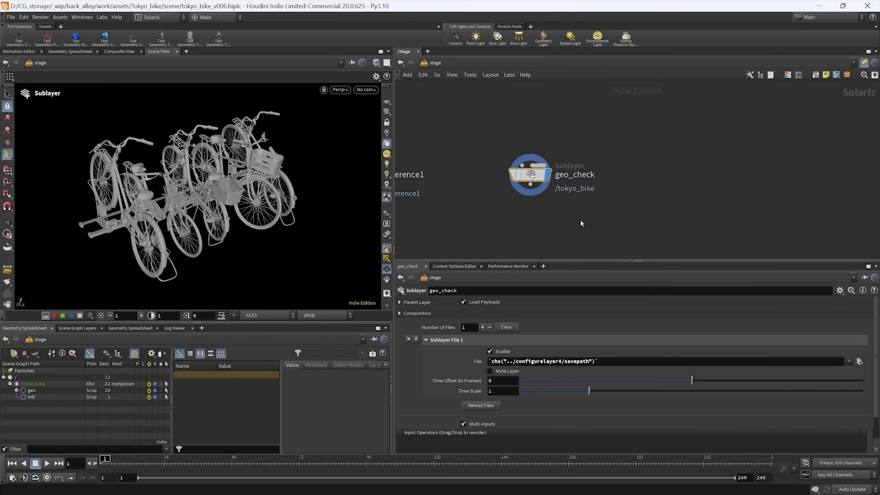
# - Show the resolved USD path in geo_check's File parameter and examine which geometry file it loads
pyautogui.click(466, 363)
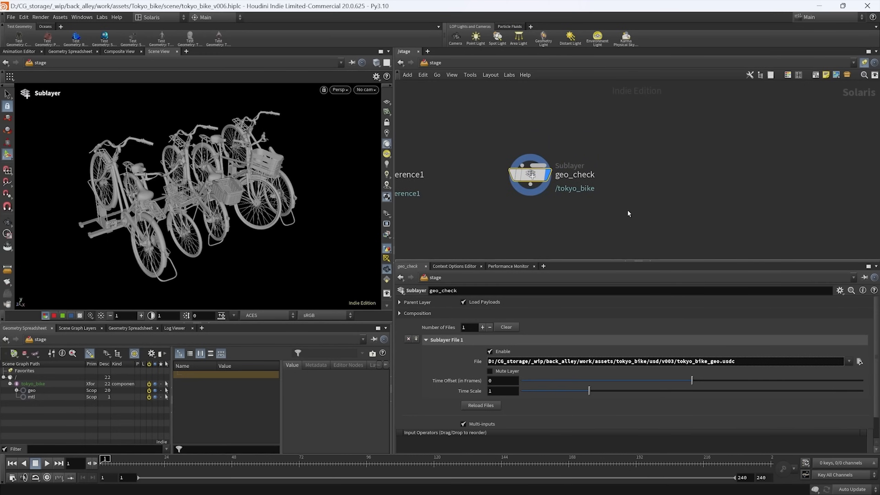
pyautogui.moveTo(587, 218); pyautogui.dragTo(647, 206, button='middle')
pyautogui.moveTo(594, 163); pyautogui.dragTo(612, 164)
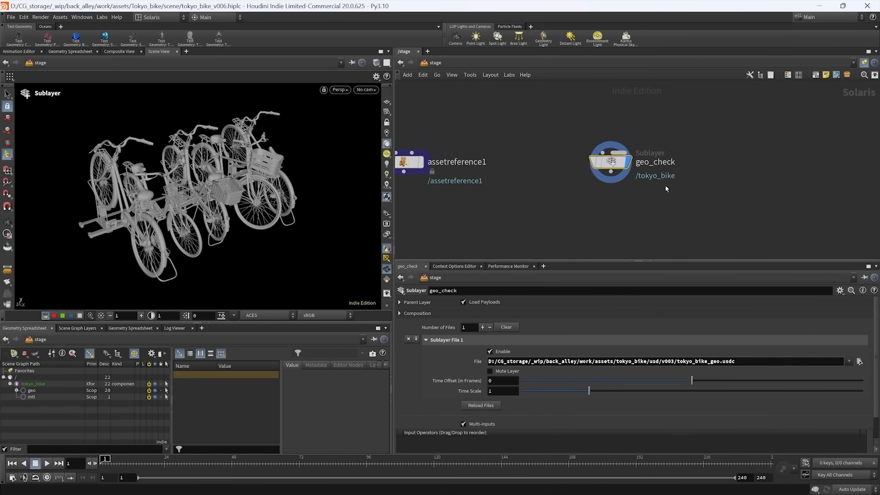
pyautogui.moveTo(682, 191); pyautogui.dragTo(647, 193, button='middle')
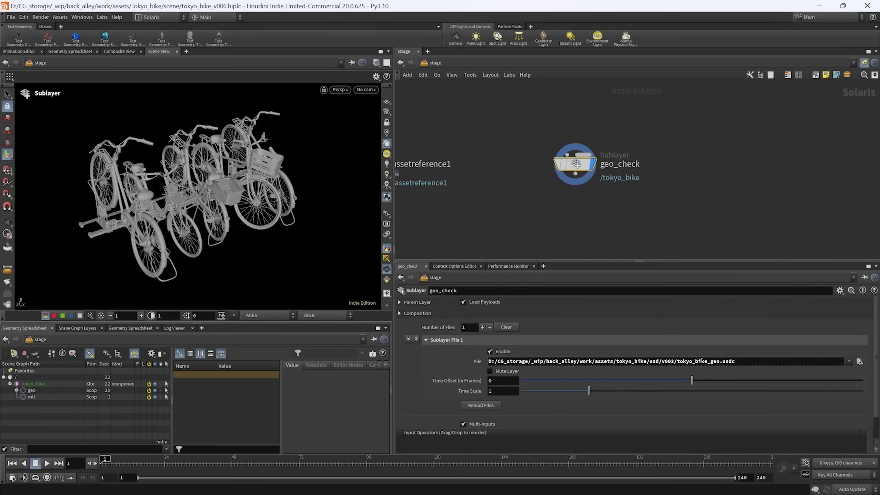
pyautogui.moveTo(609, 217); pyautogui.dragTo(645, 208, button='middle')
pyautogui.moveTo(667, 190); pyautogui.dragTo(588, 153)
pyautogui.moveTo(586, 154); pyautogui.dragTo(544, 155, button='middle')
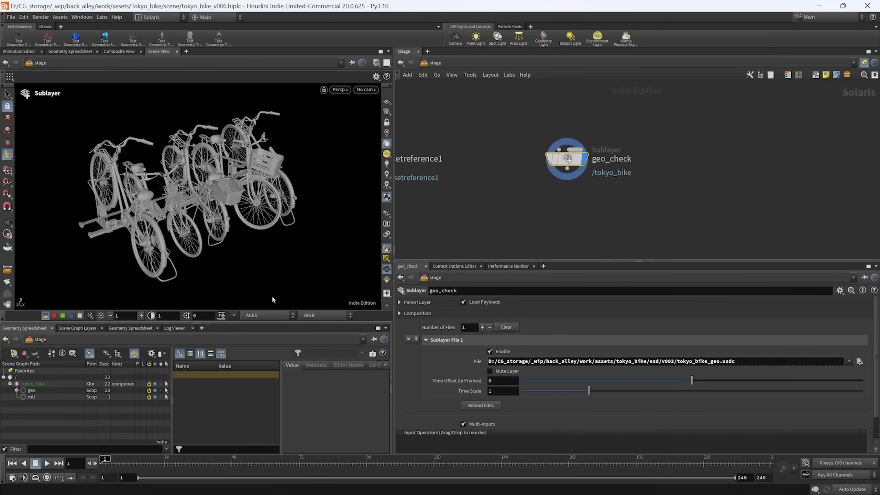
# - Set the model variant of the /tokyo_bike primitive to BikeStand2 from the scene graph
pyautogui.rightClick(29, 386)
pyautogui.moveTo(51, 389)
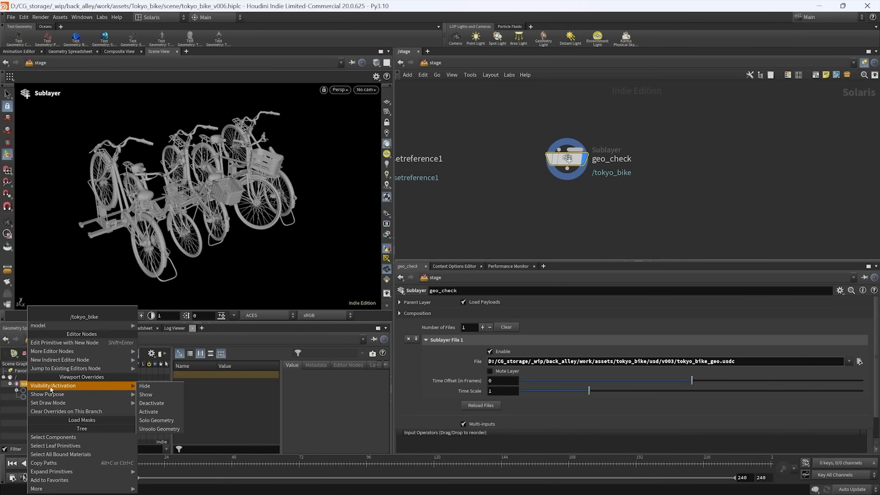
pyautogui.moveTo(46, 327)
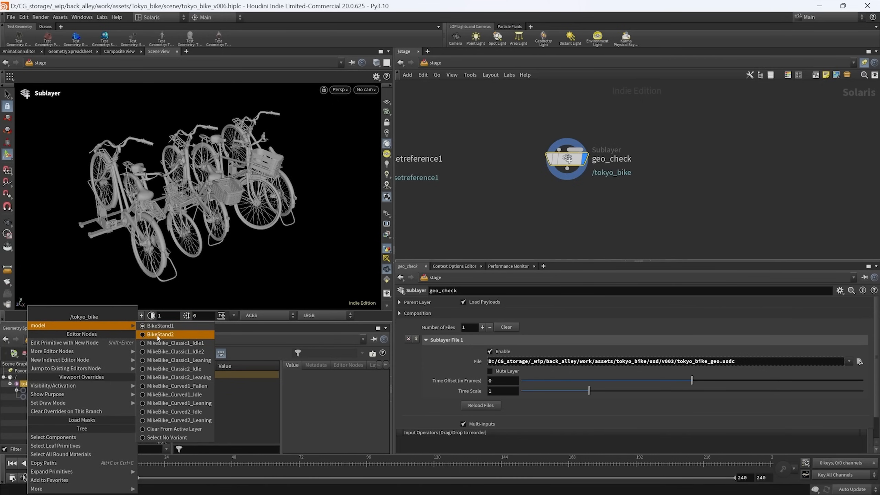
pyautogui.click(159, 335)
pyautogui.moveTo(613, 201); pyautogui.dragTo(645, 216, button='middle')
pyautogui.moveTo(544, 188); pyautogui.dragTo(624, 210, button='middle')
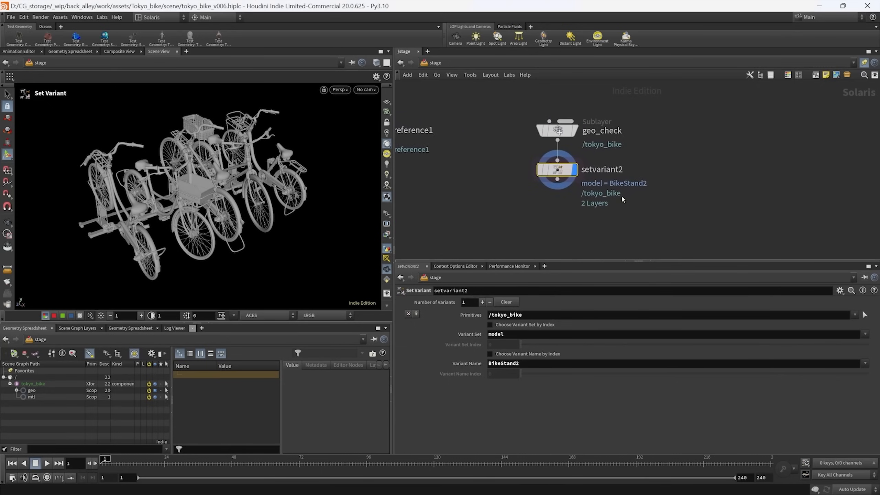
# - Try the MikeBike_Classic1_Leaning and MikeBike_Curved1_Idle variant names in setvariant2, finishing with BikeStand1
pyautogui.click(865, 363)
pyautogui.click(837, 441)
pyautogui.click(865, 363)
pyautogui.click(848, 407)
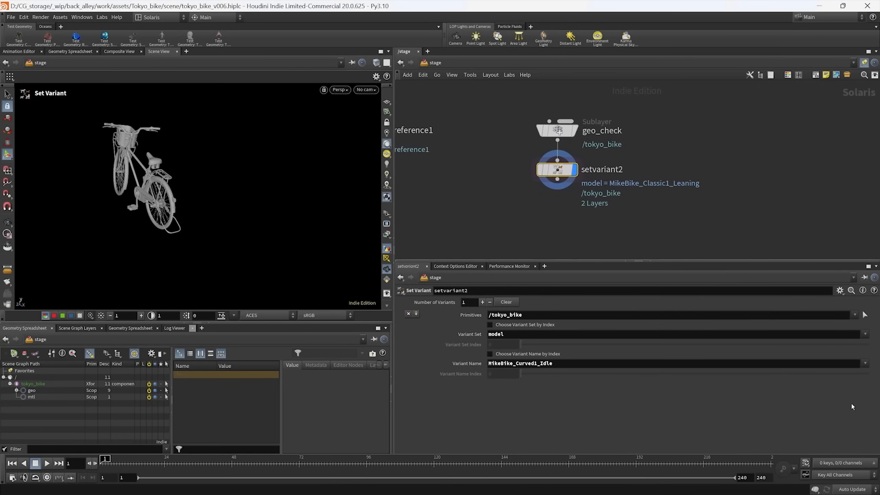
pyautogui.click(865, 363)
pyautogui.click(849, 372)
pyautogui.scroll(-5, 629, 208)
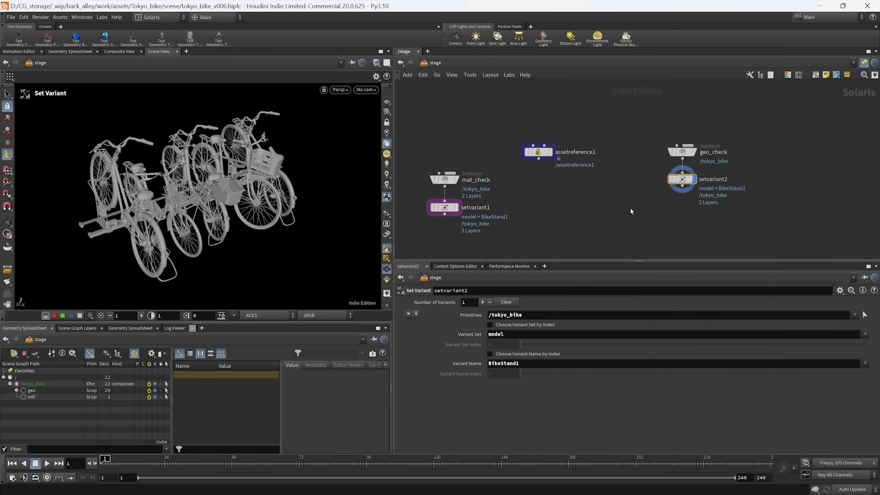
# - Display the assetreference1 node and set its variant name to BikeStand2
pyautogui.scroll(3, 567, 157)
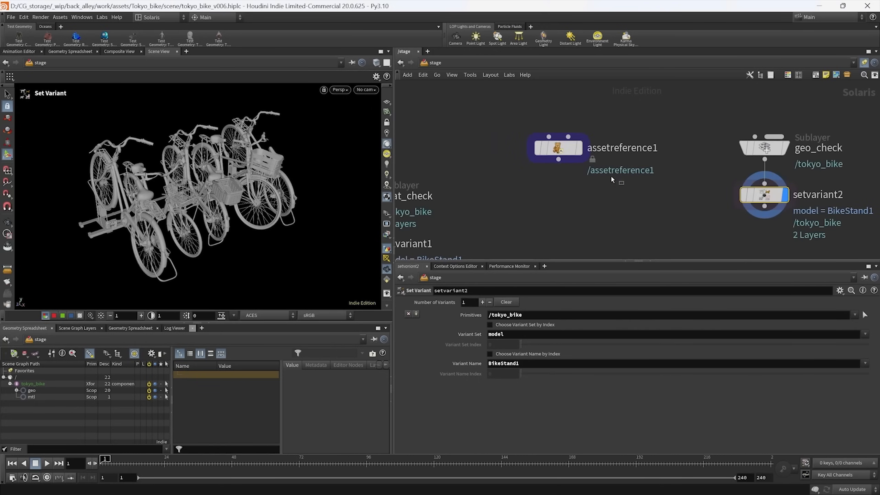
pyautogui.click(558, 148)
pyautogui.moveTo(631, 125); pyautogui.dragTo(595, 124, button='middle')
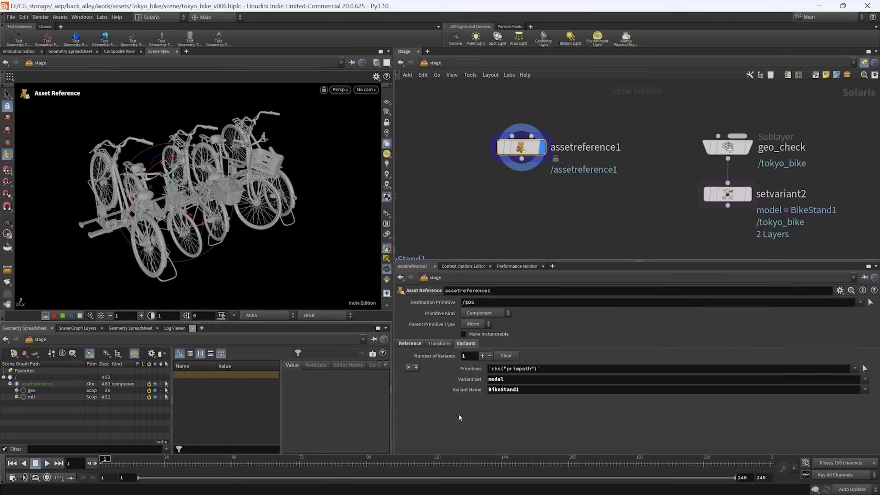
pyautogui.click(865, 389)
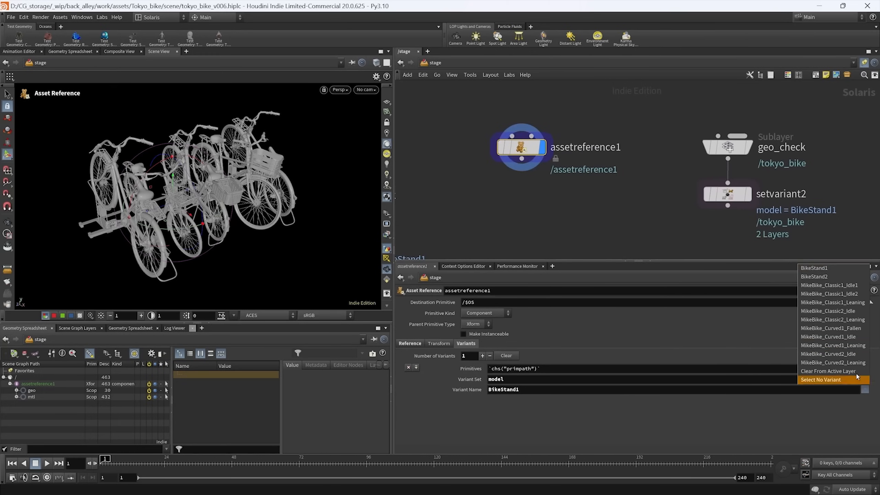
pyautogui.click(828, 295)
pyautogui.click(865, 389)
pyautogui.click(828, 279)
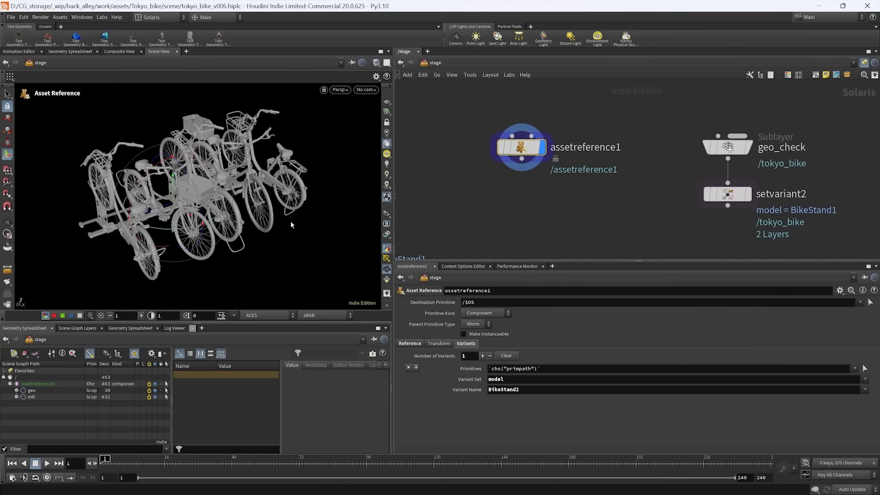
# - Locate the Var_N1 and Var_N2 component geometry nodes in the stage network and display Var_N1
pyautogui.press('Escape')
pyautogui.scroll(-5, 589, 218)
pyautogui.moveTo(585, 214); pyautogui.dragTo(537, 225, button='middle')
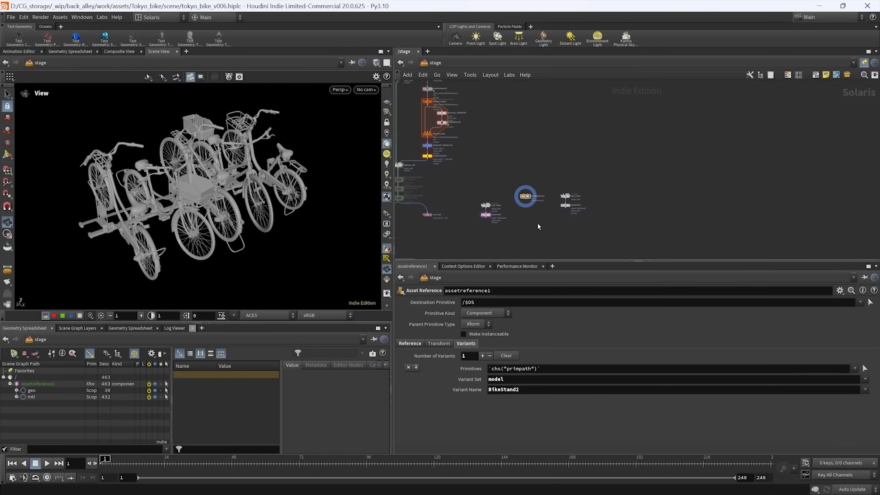
pyautogui.moveTo(534, 167); pyautogui.dragTo(535, 192, button='middle')
pyautogui.scroll(-3, 520, 222)
pyautogui.scroll(6, 505, 190)
pyautogui.scroll(3, 565, 198)
pyautogui.scroll(-4, 535, 189)
pyautogui.scroll(2, 564, 180)
pyautogui.moveTo(538, 193); pyautogui.dragTo(443, 134)
pyautogui.moveTo(475, 196); pyautogui.dragTo(498, 202, button='middle')
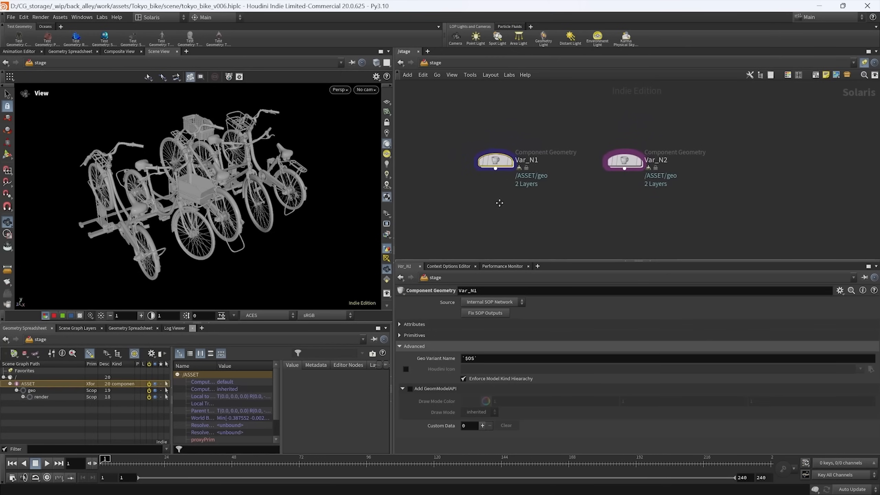
pyautogui.scroll(1, 532, 182)
pyautogui.click(498, 153)
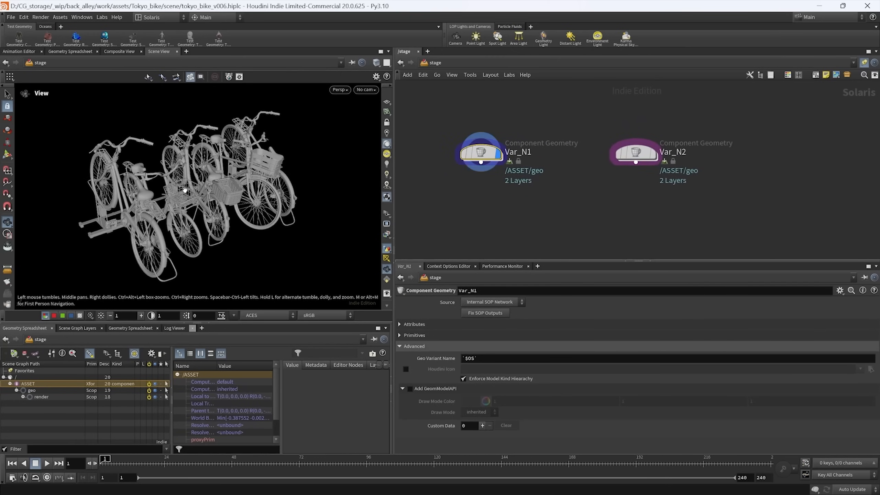
# - Display the Var_N2 component geometry for comparison and return the display to Var_N1
pyautogui.click(651, 163)
pyautogui.click(654, 153)
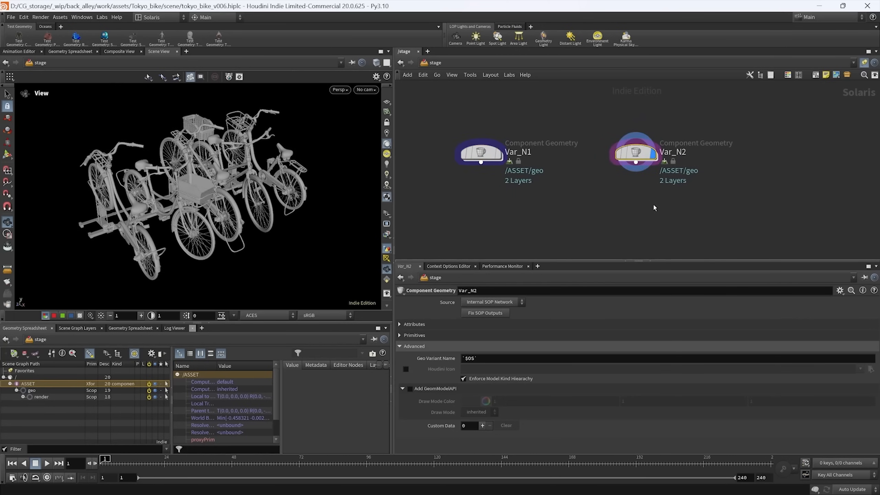
pyautogui.moveTo(494, 212); pyautogui.dragTo(489, 202, button='middle')
pyautogui.click(478, 146)
pyautogui.click(496, 147)
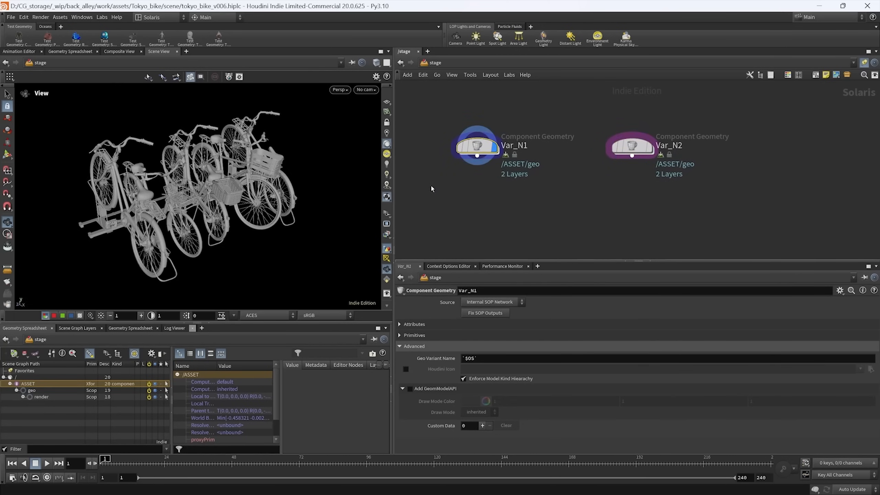
# - Clear the /ASSET selection in the scene graph and nudge the Var_N2 and Var_N1 nodes slightly sideways
pyautogui.click(39, 415)
pyautogui.moveTo(550, 193); pyautogui.dragTo(438, 133)
pyautogui.moveTo(527, 184); pyautogui.dragTo(534, 204, button='middle')
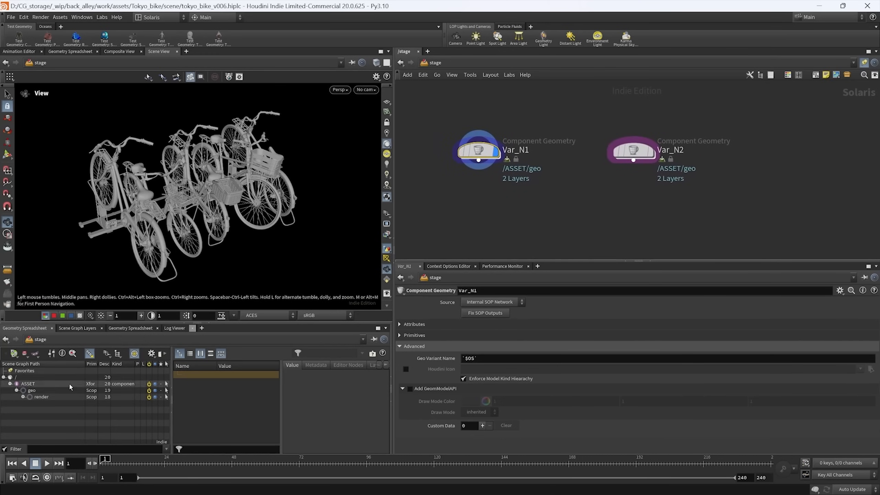
pyautogui.click(638, 155)
pyautogui.moveTo(637, 153); pyautogui.dragTo(646, 153)
pyautogui.moveTo(479, 152); pyautogui.dragTo(487, 153)
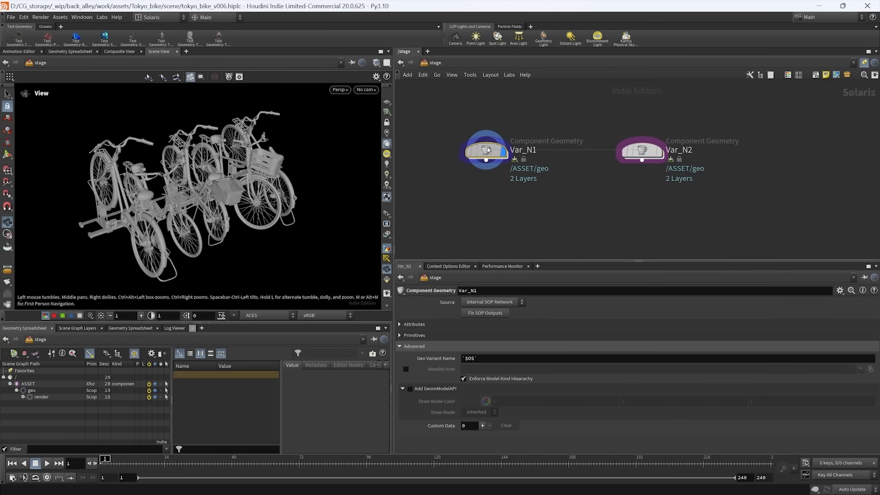
# - Create an Add Variants to New Primitive node below Var_N1 and Var_N2
pyautogui.moveTo(556, 209); pyautogui.dragTo(540, 185, button='middle')
pyautogui.press('Tab')
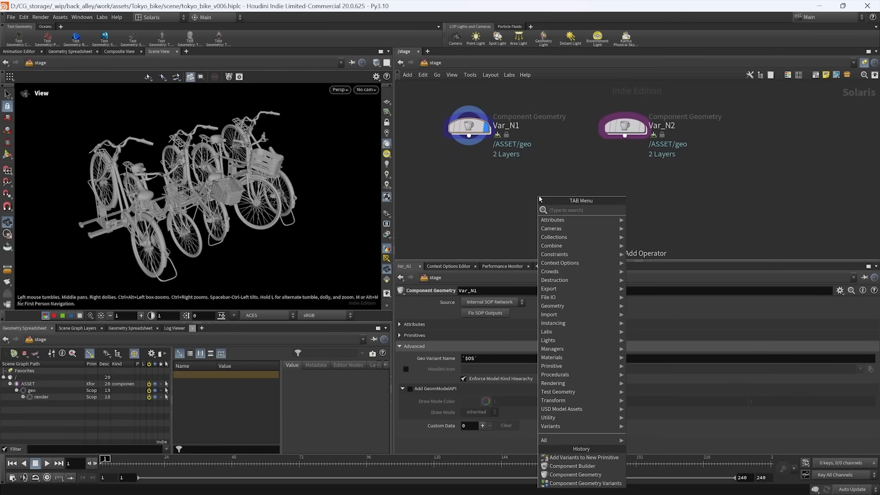
pyautogui.write('ad')
pyautogui.press('Down')
pyautogui.press('Down')
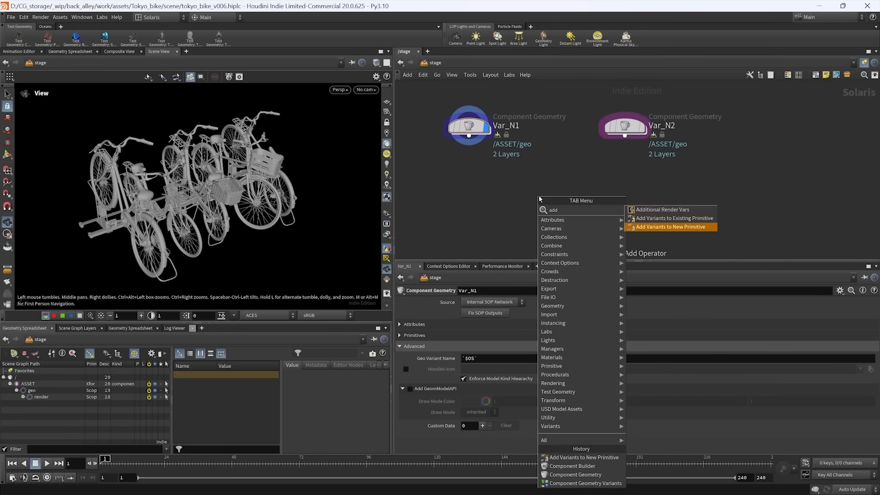
pyautogui.press('Return')
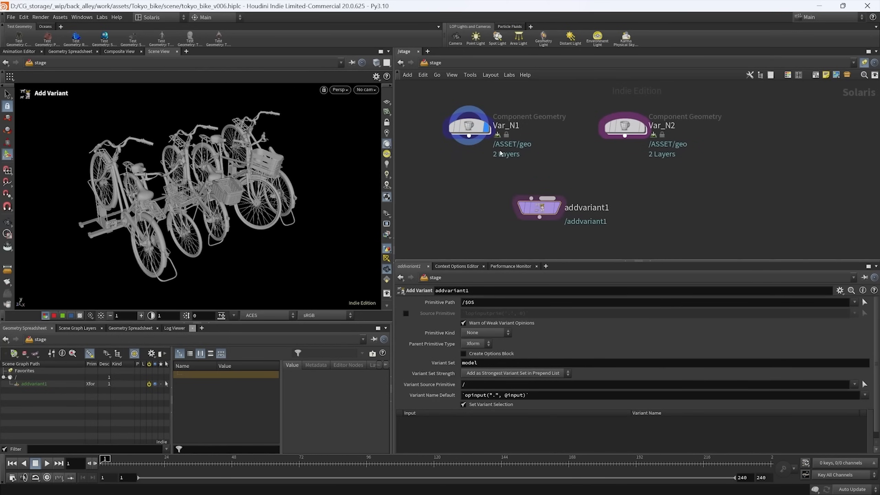
# - Wire Var_N1 and Var_N2 into addvariant1's variant input and display addvariant1
pyautogui.moveTo(469, 135); pyautogui.dragTo(547, 198)
pyautogui.moveTo(625, 135); pyautogui.dragTo(541, 199)
pyautogui.click(558, 199)
pyautogui.moveTo(559, 239); pyautogui.dragTo(539, 219, button='middle')
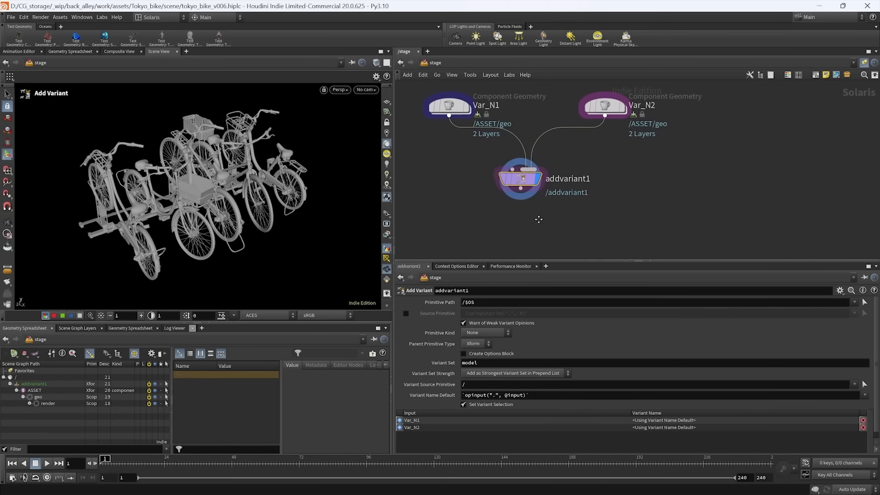
# - Widen the viewport and scene graph area and check which model variants the /addvariant1 primitive offers
pyautogui.moveTo(395, 193); pyautogui.dragTo(413, 193)
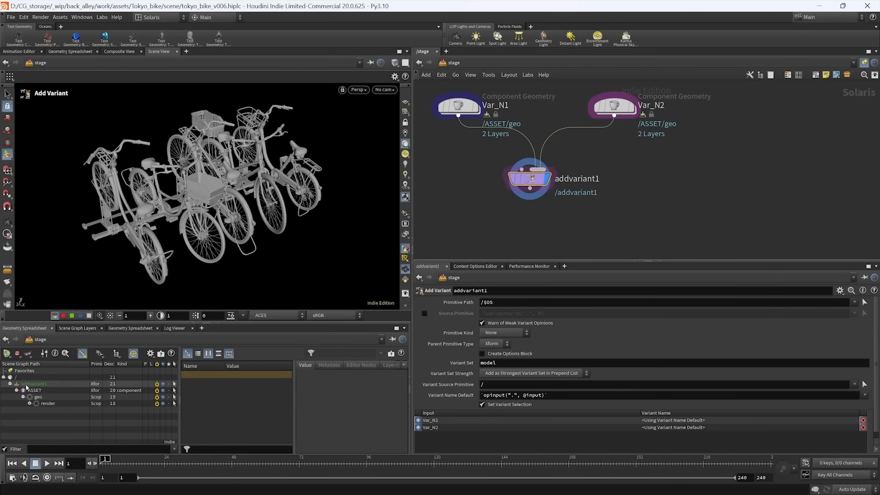
pyautogui.rightClick(34, 384)
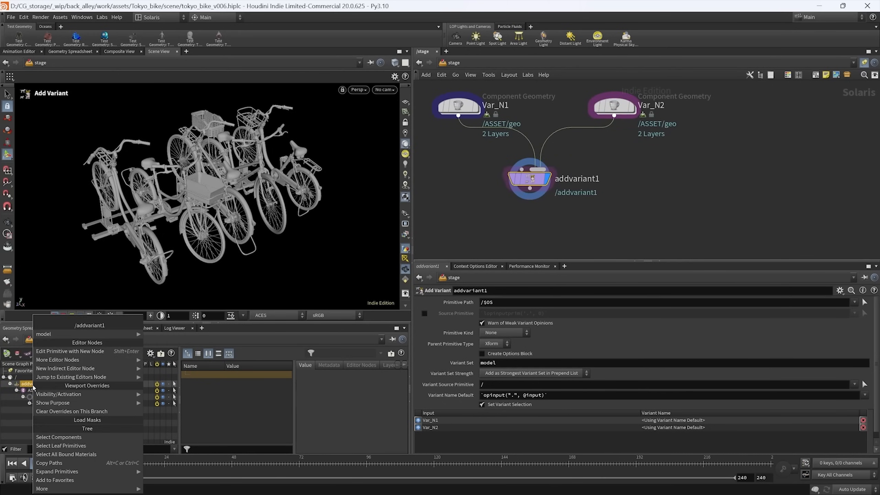
pyautogui.moveTo(60, 336)
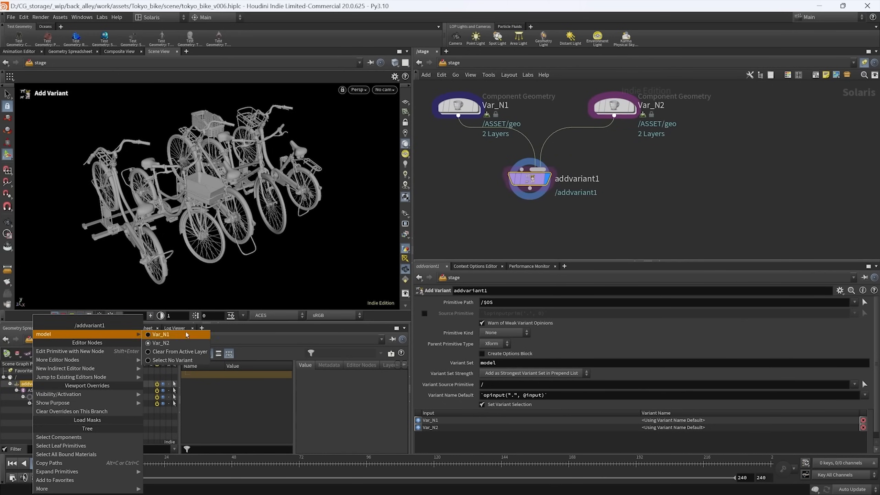
pyautogui.press('Escape')
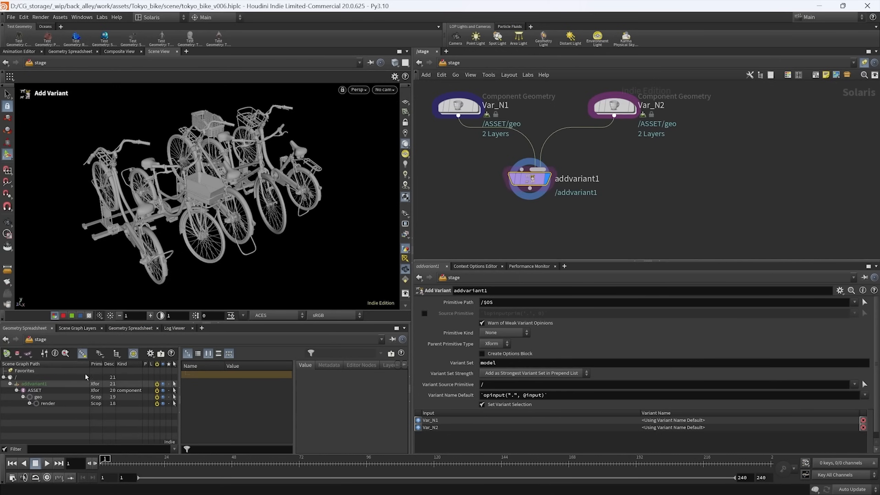
# - Inspect the primitive hierarchy of Var_N1 in the scene graph and select its ASSET primitive
pyautogui.moveTo(449, 151); pyautogui.dragTo(478, 177, button='middle')
pyautogui.click(485, 133)
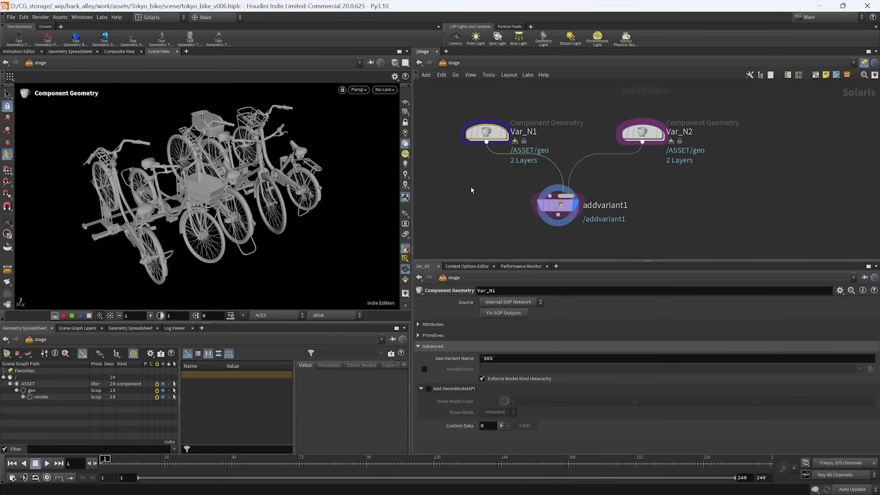
pyautogui.click(30, 384)
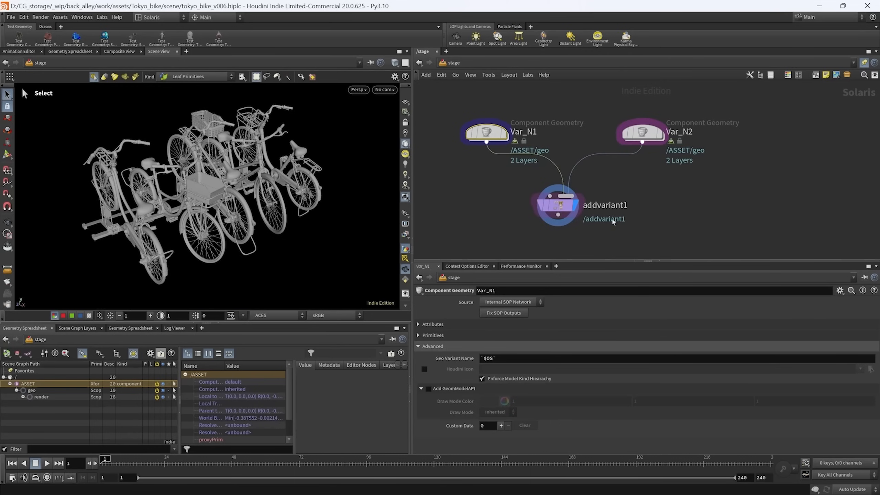
# - Set addvariant1's primitive path to /ASSET
pyautogui.scroll(4, 572, 235)
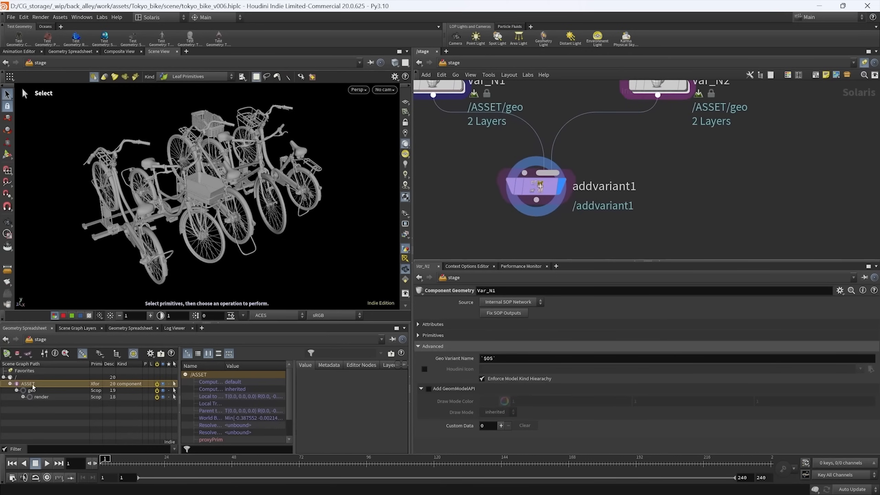
pyautogui.moveTo(618, 221); pyautogui.dragTo(455, 160)
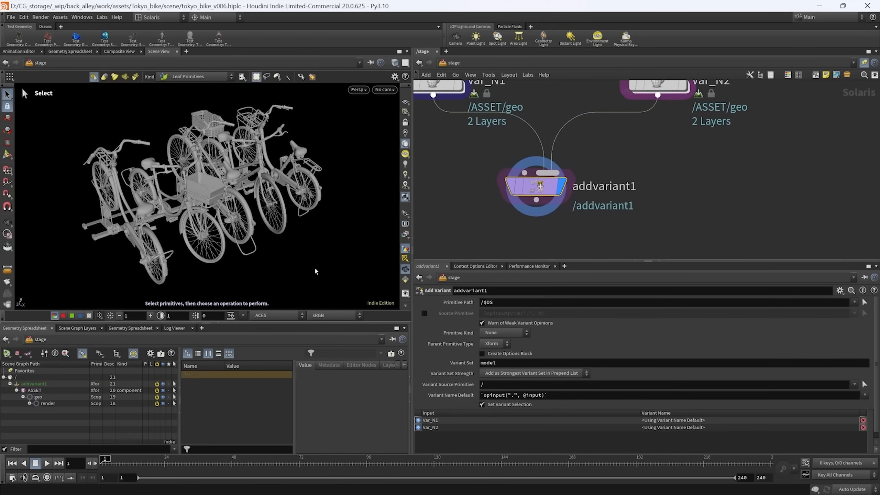
pyautogui.press('Escape')
pyautogui.write('ASSET')
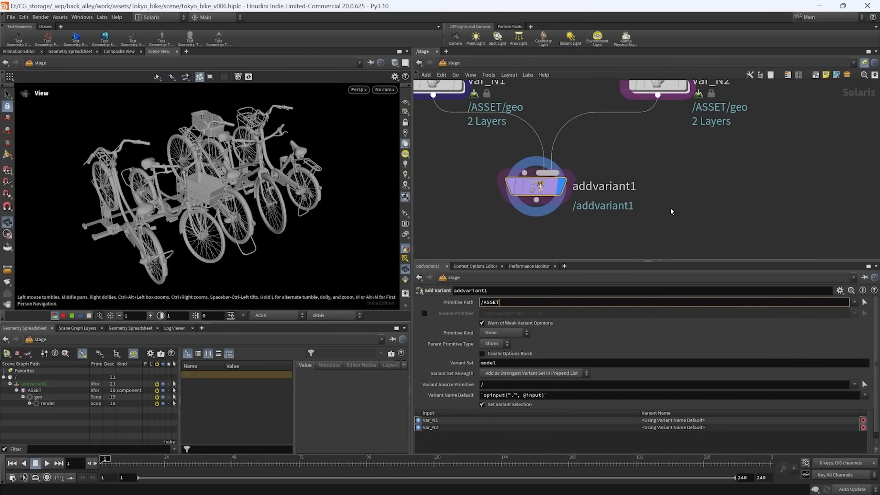
pyautogui.press('Return')
# - Set addvariant1's variant source primitive to /ASSET
pyautogui.click(498, 384)
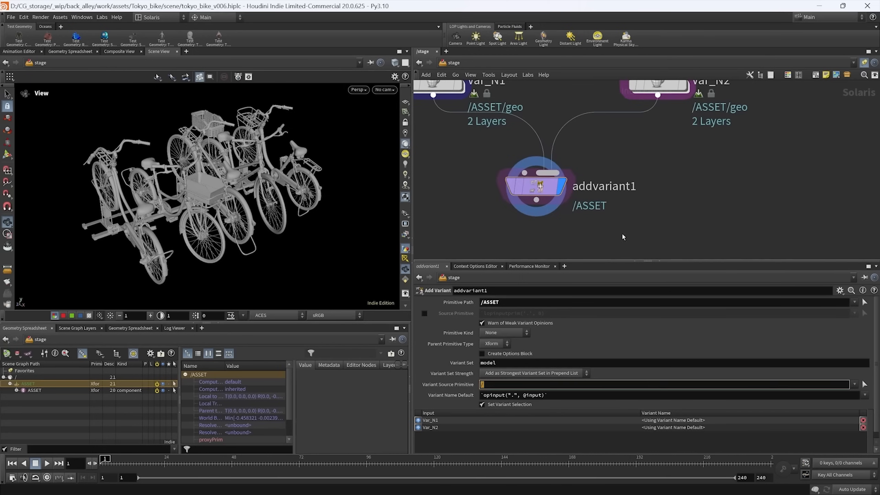
pyautogui.write('ASSET')
pyautogui.press('Return')
pyautogui.scroll(-3, 666, 193)
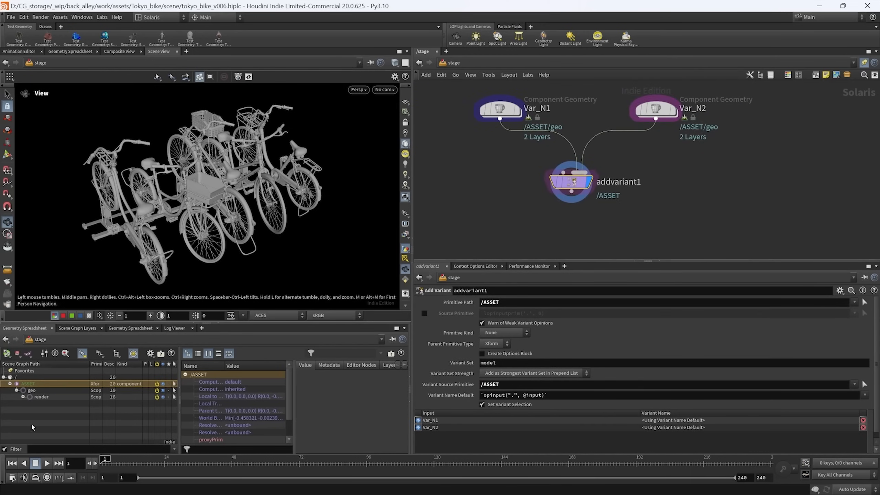
# - Set the model variant of the /ASSET primitive to Var_N1 from the scene graph
pyautogui.rightClick(25, 386)
pyautogui.moveTo(73, 328)
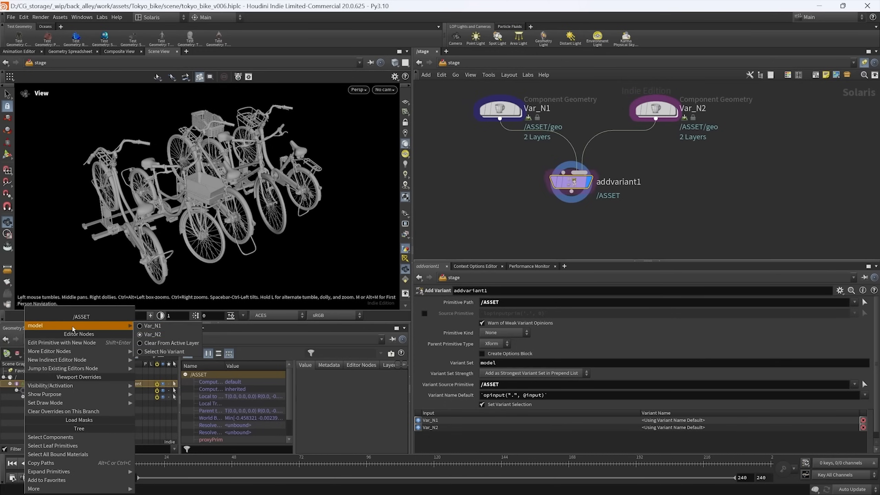
pyautogui.click(156, 327)
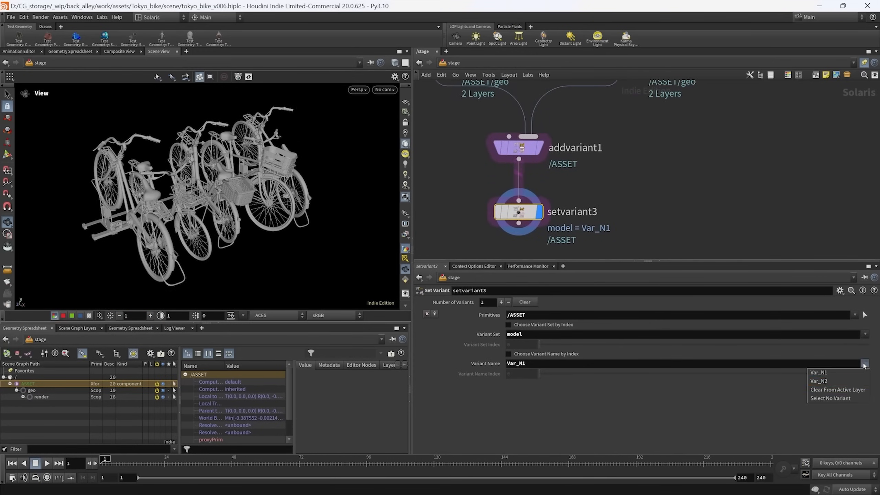
# - Switch setvariant3's variant name to Var_N2 and back to Var_N1
pyautogui.click(818, 381)
pyautogui.click(865, 363)
pyautogui.click(819, 372)
# - Detach addvariant1 and setvariant3 from the geometry nodes, move them aside, and bring Var_N2 closer to Var_N1
pyautogui.scroll(-2, 554, 225)
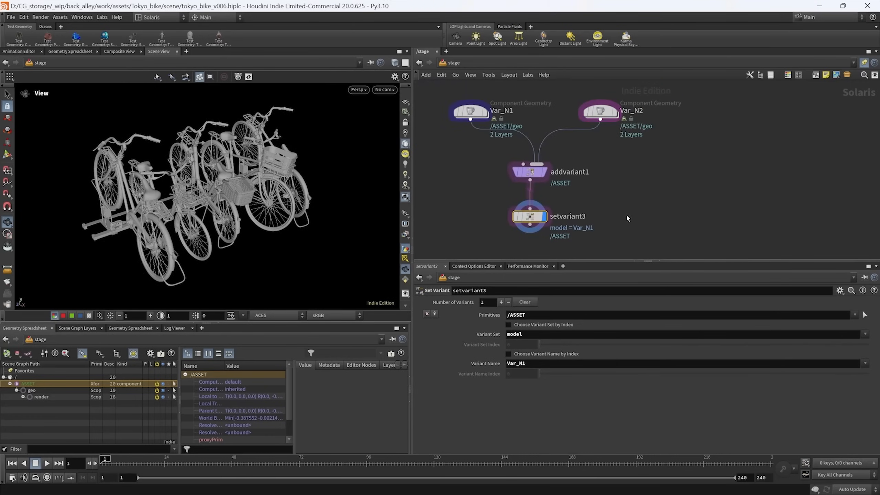
pyautogui.moveTo(533, 217); pyautogui.dragTo(533, 207)
pyautogui.moveTo(581, 237); pyautogui.dragTo(810, 114)
pyautogui.scroll(-2, 622, 208)
pyautogui.moveTo(569, 191); pyautogui.dragTo(612, 218, button='middle')
pyautogui.scroll(3, 630, 184)
pyautogui.moveTo(677, 148); pyautogui.dragTo(645, 157)
pyautogui.moveTo(632, 223); pyautogui.dragTo(588, 196, button='middle')
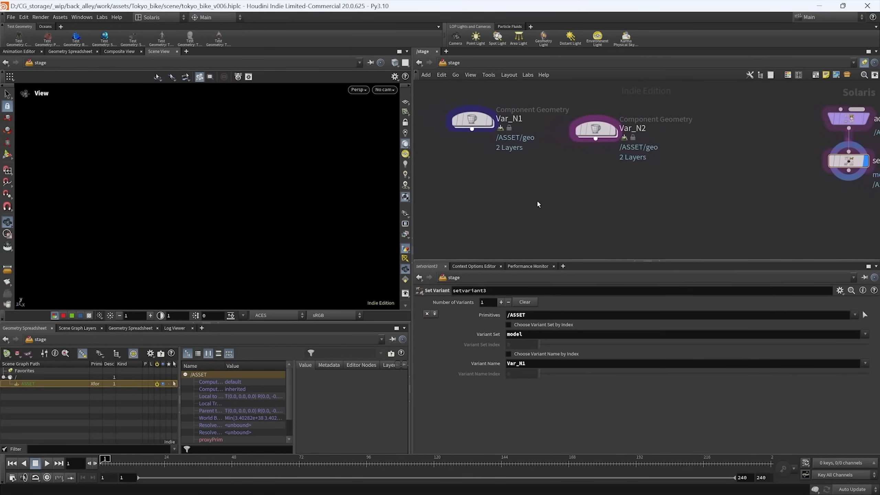
# - Create a Component Geometry Variants node below Var_N1 and Var_N2
pyautogui.press('Tab')
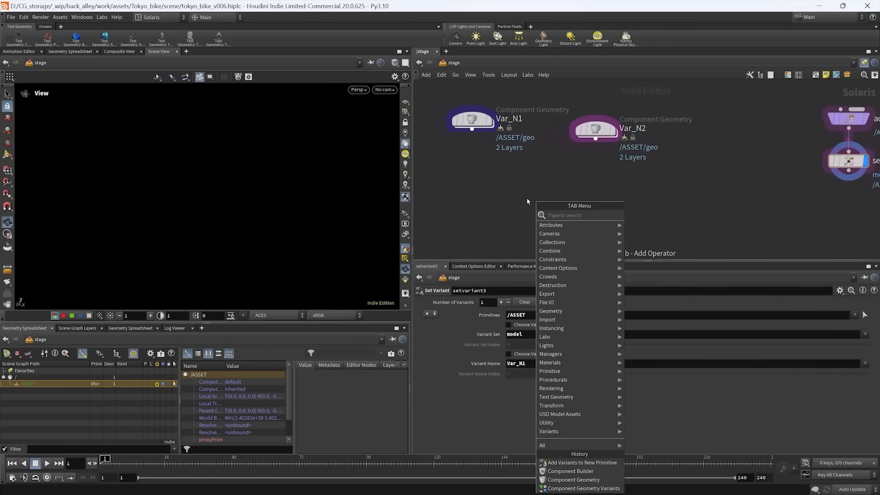
pyautogui.write('compo')
pyautogui.press('Down')
pyautogui.press('Down')
pyautogui.press('Down')
pyautogui.press('Down')
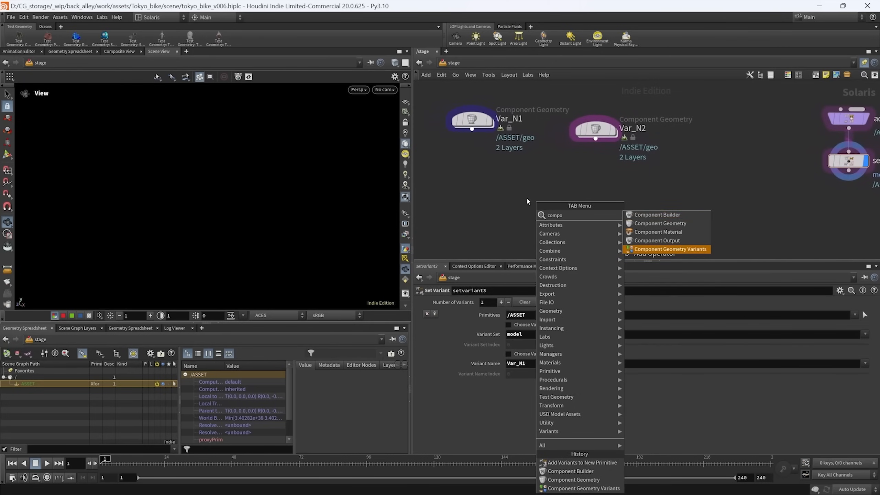
pyautogui.press('Return')
pyautogui.click(527, 197)
pyautogui.scroll(-2, 615, 226)
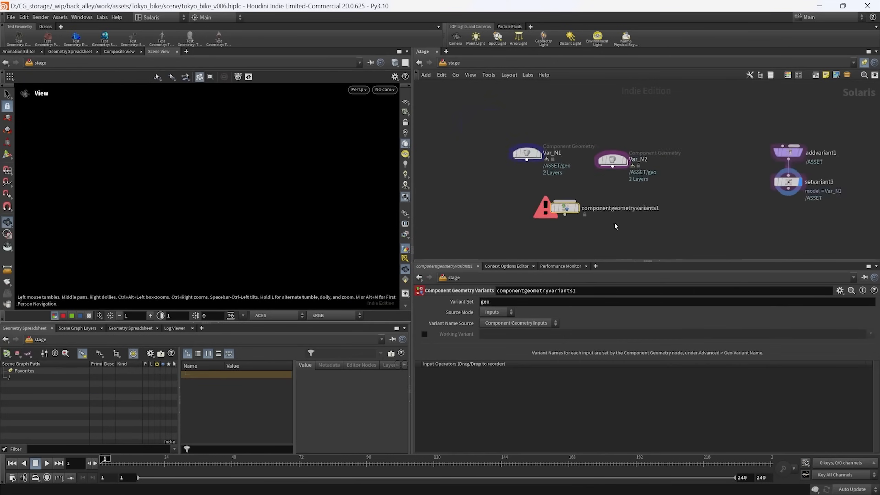
# - Move the componentgeometryvariants1 node directly beneath Var_N1
pyautogui.scroll(3, 615, 226)
pyautogui.moveTo(577, 182); pyautogui.dragTo(559, 165, button='middle')
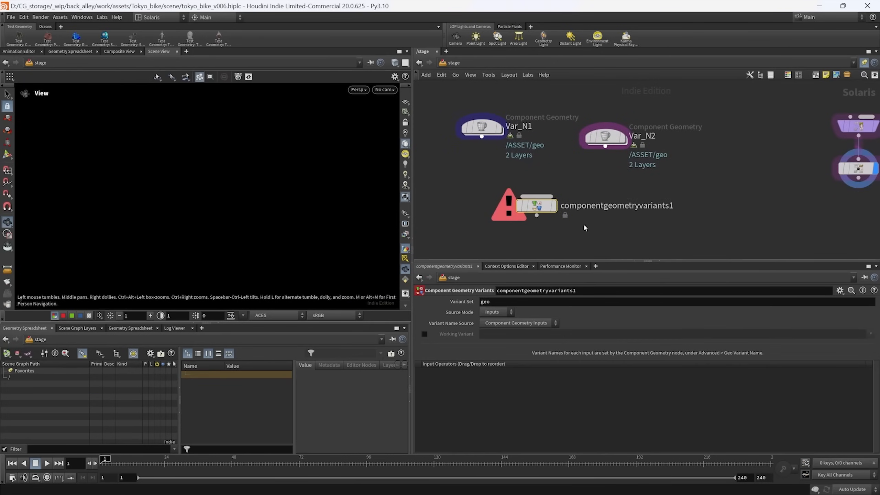
pyautogui.moveTo(539, 208); pyautogui.dragTo(484, 207)
pyautogui.moveTo(594, 225); pyautogui.dragTo(587, 232, button='middle')
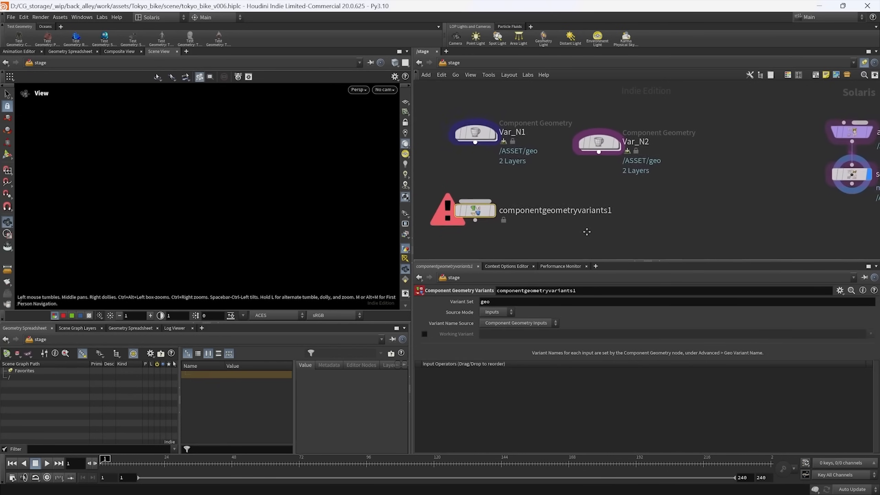
# - Align Var_N2 with Var_N1 and move addvariant1 and setvariant3 further aside
pyautogui.moveTo(602, 144); pyautogui.dragTo(587, 134)
pyautogui.scroll(-3, 708, 178)
pyautogui.moveTo(762, 136); pyautogui.dragTo(837, 152)
pyautogui.click(740, 176)
pyautogui.moveTo(708, 163); pyautogui.dragTo(661, 161, button='middle')
# - Create a Component Builder network and place it beside Var_N2
pyautogui.press('Tab')
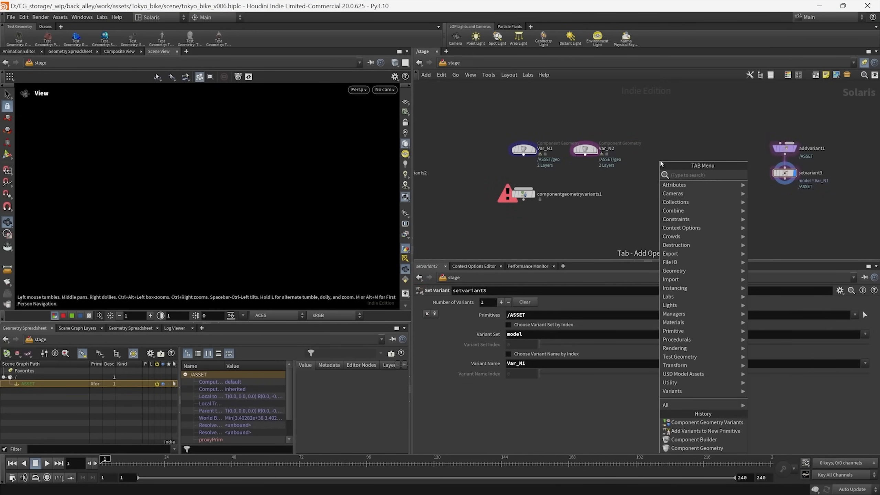
pyautogui.write('compo')
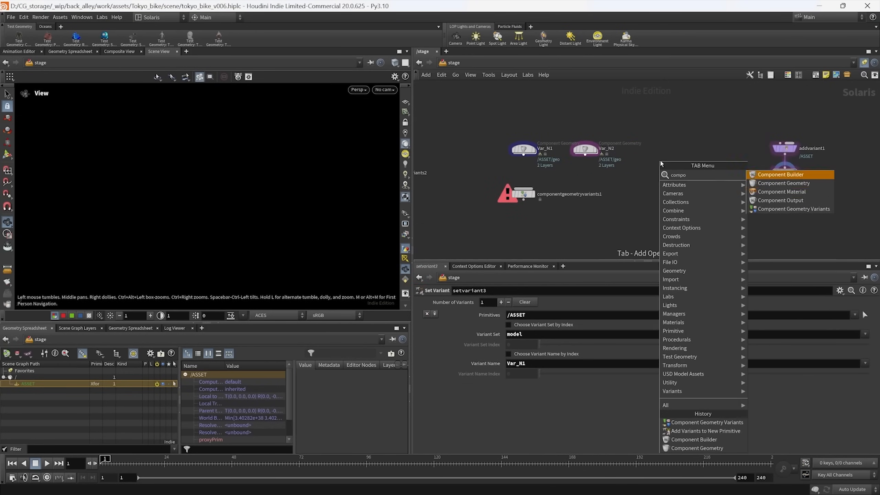
pyautogui.press('Return')
pyautogui.click(631, 90)
pyautogui.moveTo(631, 90); pyautogui.dragTo(545, 96, button='middle')
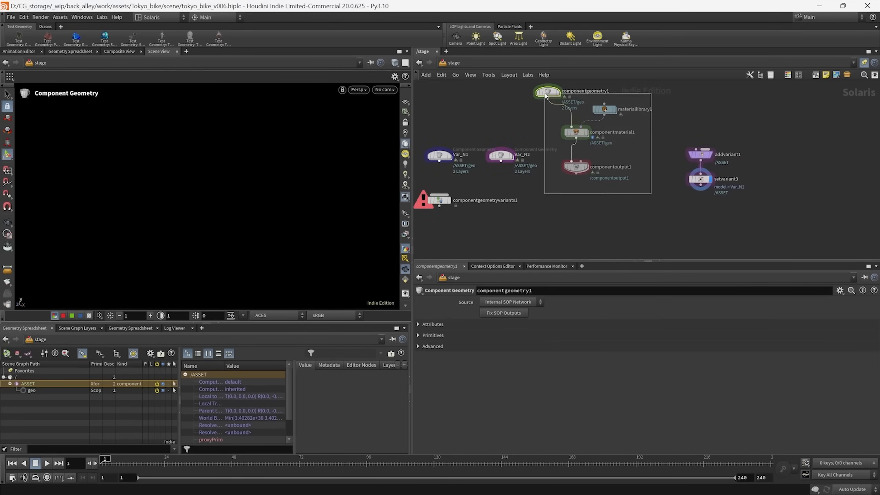
pyautogui.moveTo(545, 94); pyautogui.dragTo(543, 91)
pyautogui.moveTo(548, 95); pyautogui.dragTo(570, 188)
pyautogui.moveTo(659, 232); pyautogui.dragTo(707, 205, button='middle')
pyautogui.scroll(3, 687, 193)
pyautogui.scroll(-2, 736, 206)
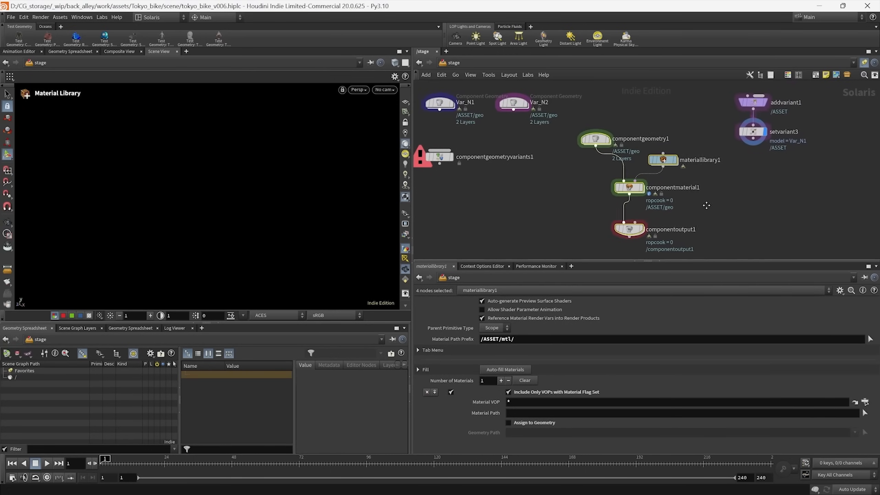
# - Delete all four Component Builder nodes: the component geometry, material library, component material and component output
pyautogui.moveTo(706, 118); pyautogui.dragTo(562, 251)
pyautogui.moveTo(556, 222); pyautogui.dragTo(604, 206, button='middle')
pyautogui.click(589, 242)
pyautogui.moveTo(544, 179); pyautogui.dragTo(543, 204, button='middle')
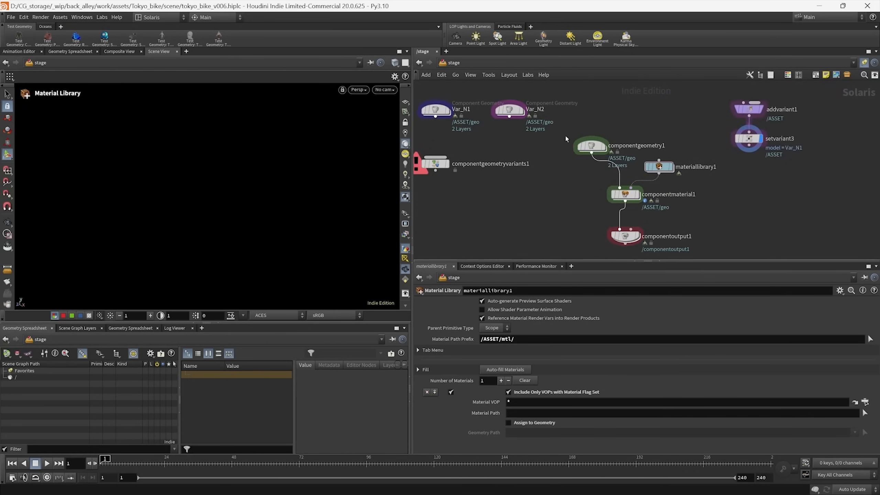
pyautogui.moveTo(566, 134); pyautogui.dragTo(690, 239)
pyautogui.press('Delete')
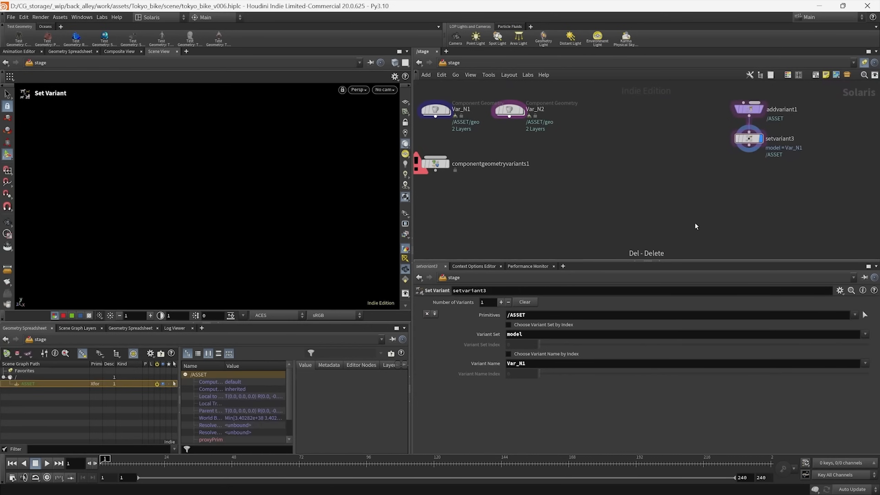
# - Connect the outputs of Var_N1 and Var_N2 to the input of componentgeometryvariants1
pyautogui.moveTo(486, 178); pyautogui.dragTo(573, 226, button='middle')
pyautogui.press('Escape')
pyautogui.scroll(3, 574, 229)
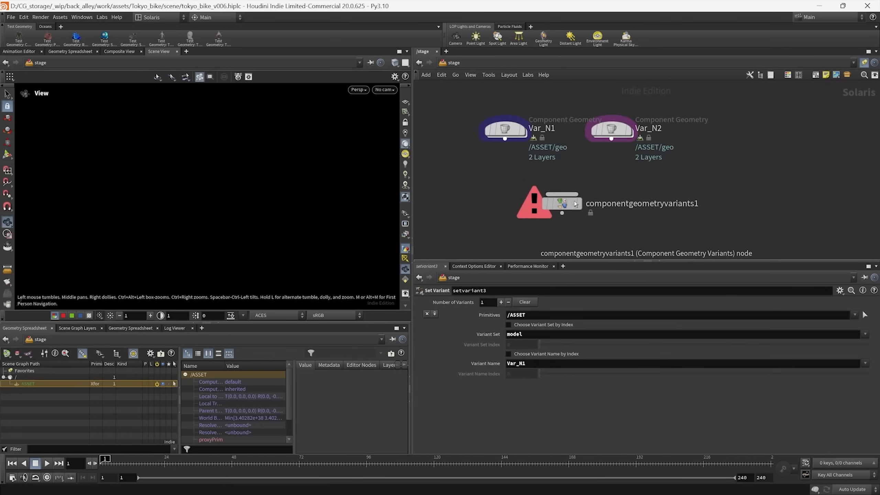
pyautogui.click(603, 205)
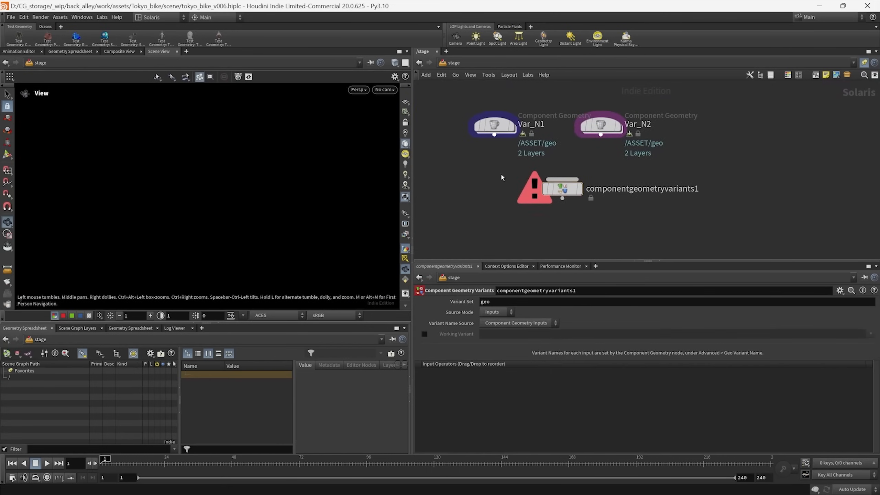
pyautogui.moveTo(571, 193); pyautogui.dragTo(560, 193)
pyautogui.moveTo(736, 185); pyautogui.dragTo(849, 186, button='middle')
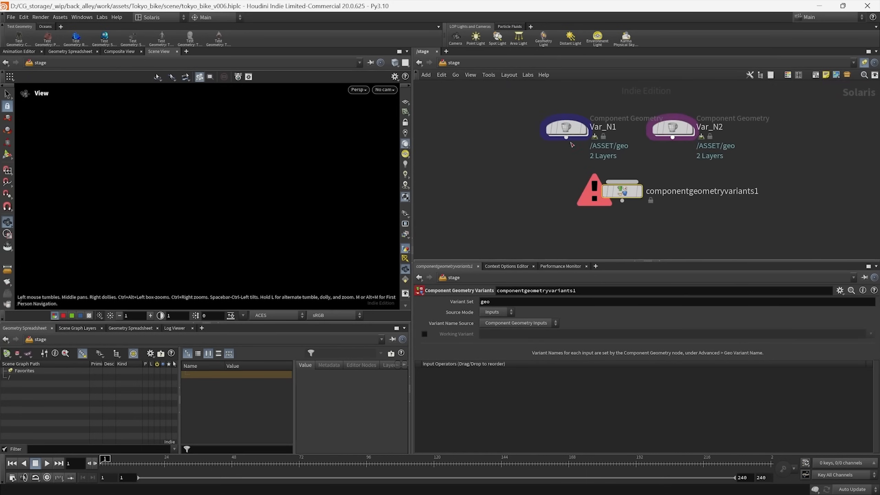
pyautogui.moveTo(567, 138); pyautogui.dragTo(637, 176)
pyautogui.moveTo(673, 137); pyautogui.dragTo(628, 179)
pyautogui.moveTo(686, 222); pyautogui.dragTo(630, 212, button='middle')
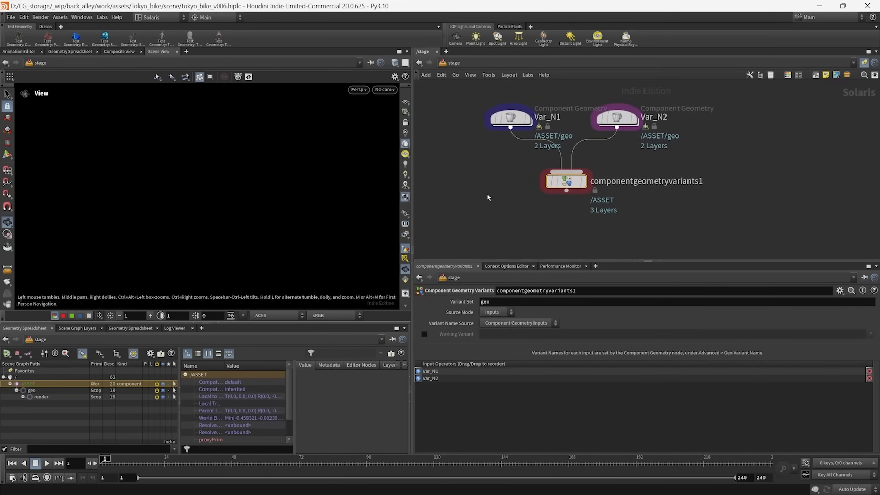
# - Set componentgeometryvariants1's variant set name to model
pyautogui.moveTo(498, 303); pyautogui.dragTo(476, 304)
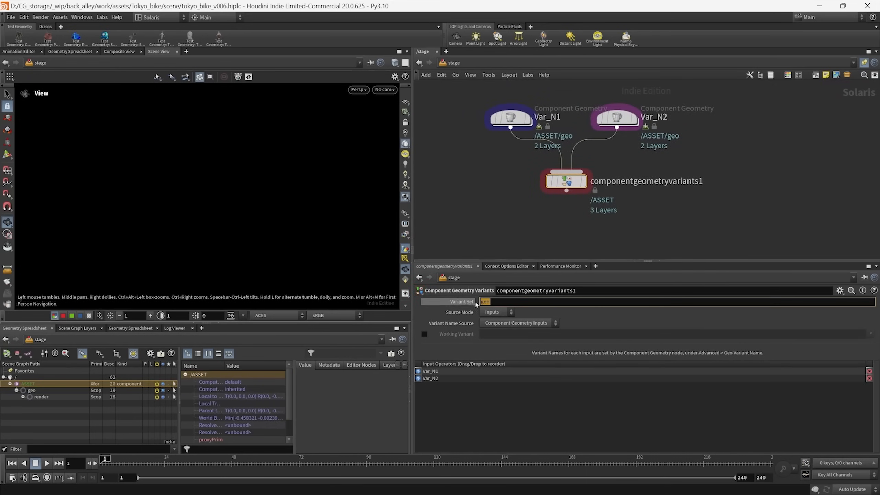
pyautogui.press('BackSpace')
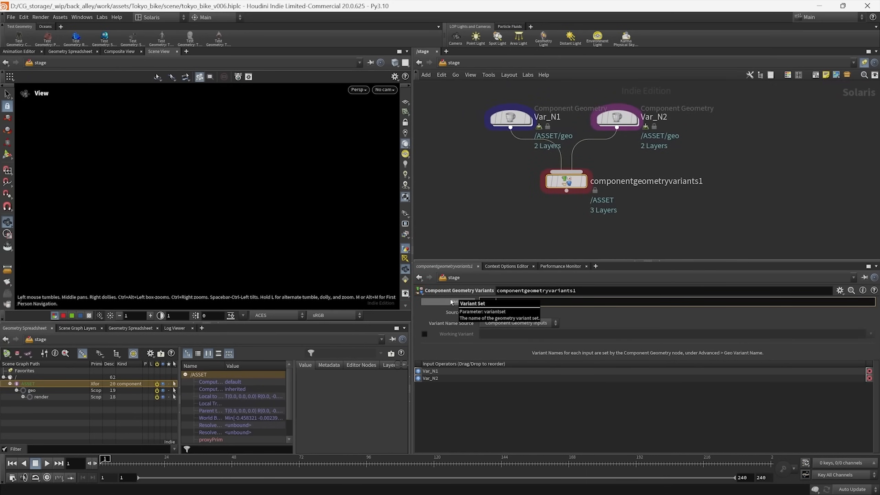
pyautogui.write('model')
pyautogui.press('Return')
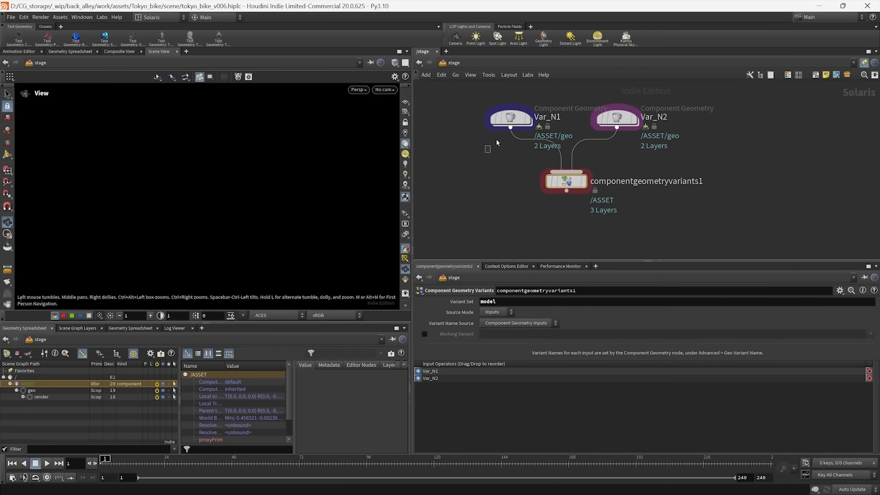
# - Display componentgeometryvariants1 and set /ASSET's model variant to Var_N1 from the scene graph
pyautogui.rightClick(31, 390)
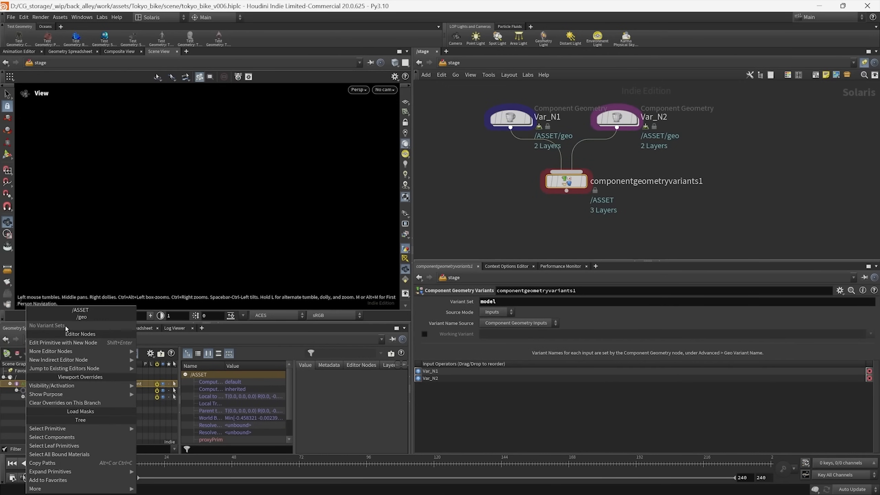
pyautogui.press('Escape')
pyautogui.click(583, 181)
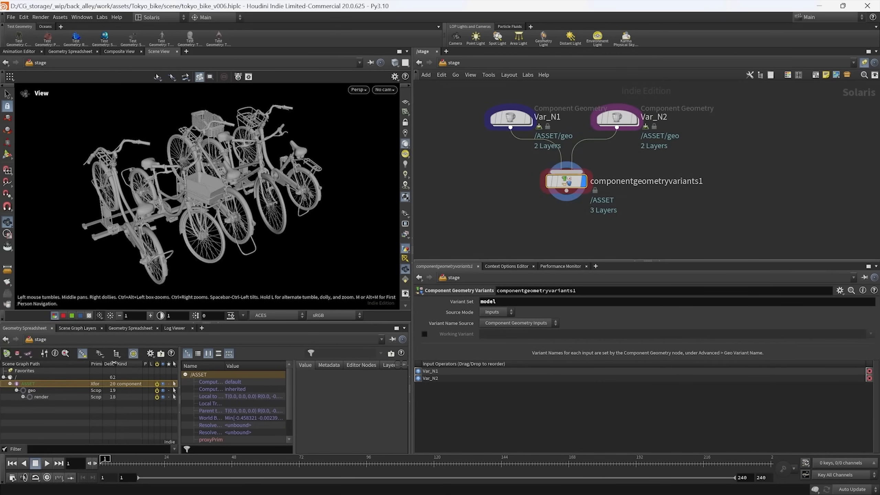
pyautogui.rightClick(30, 388)
pyautogui.moveTo(124, 318)
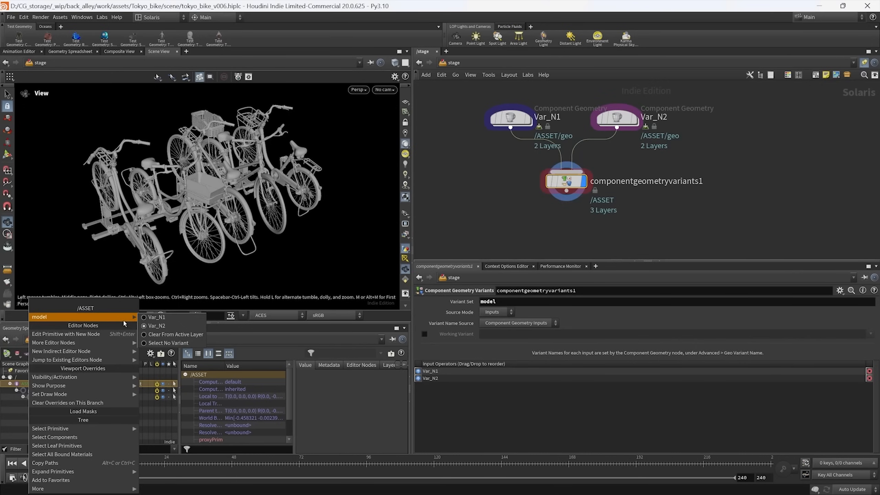
pyautogui.click(156, 318)
# - Switch setvariant4's variant name to Var_N2 and back to Var_N1
pyautogui.click(865, 363)
pyautogui.click(852, 381)
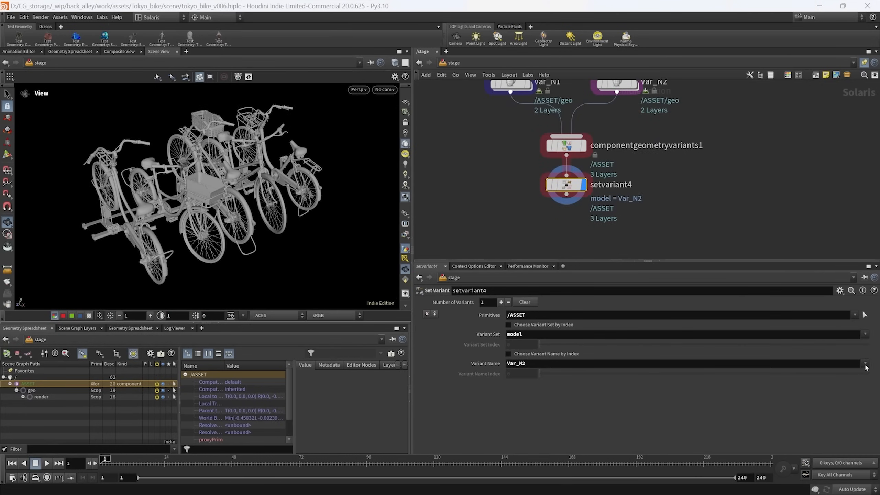
pyautogui.click(865, 364)
pyautogui.click(852, 373)
# - Stagger the Var_N1 and Var_N2 nodes and set Var_N1's Geo Variant Name to bike_01
pyautogui.moveTo(658, 218); pyautogui.dragTo(633, 238, button='middle')
pyautogui.scroll(-1, 633, 239)
pyautogui.scroll(1, 526, 184)
pyautogui.moveTo(511, 177)
pyautogui.mouseDown(button='middle')
pyautogui.moveTo(505, 202)
pyautogui.moveTo(503, 187)
pyautogui.mouseUp(button='middle')
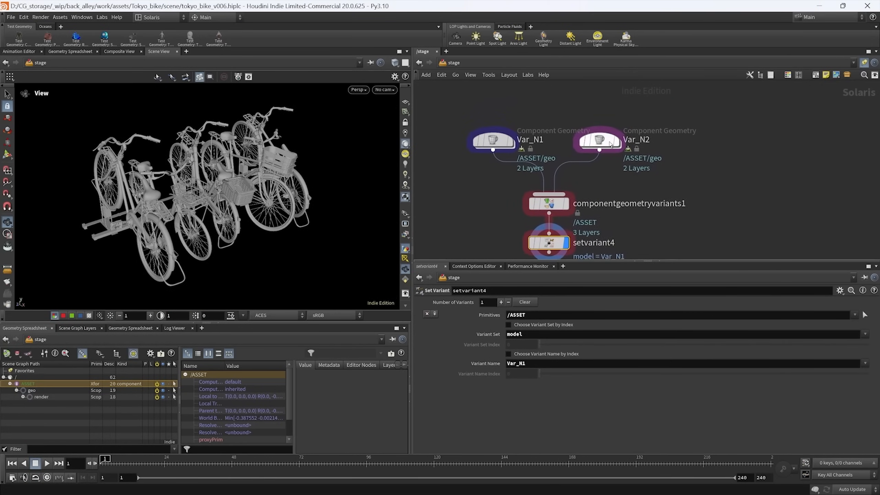
pyautogui.moveTo(600, 140); pyautogui.dragTo(608, 155)
pyautogui.moveTo(494, 140); pyautogui.dragTo(502, 124)
pyautogui.moveTo(446, 112); pyautogui.dragTo(511, 160)
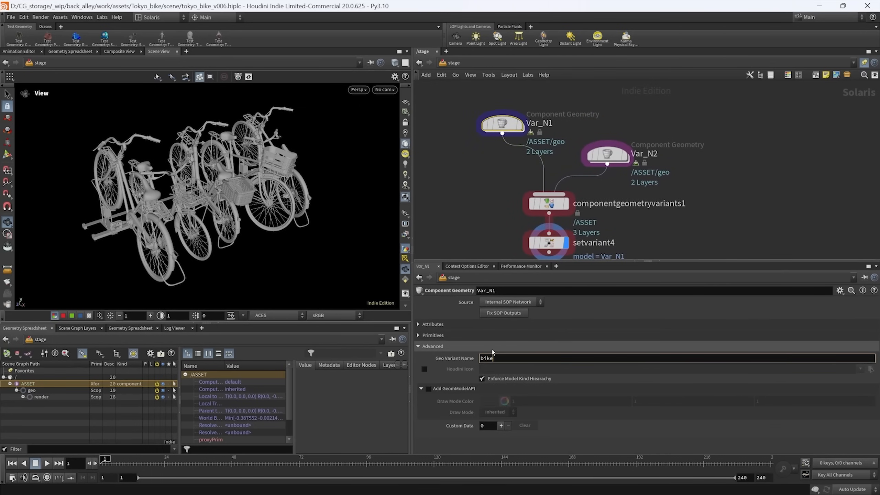
pyautogui.press('Return')
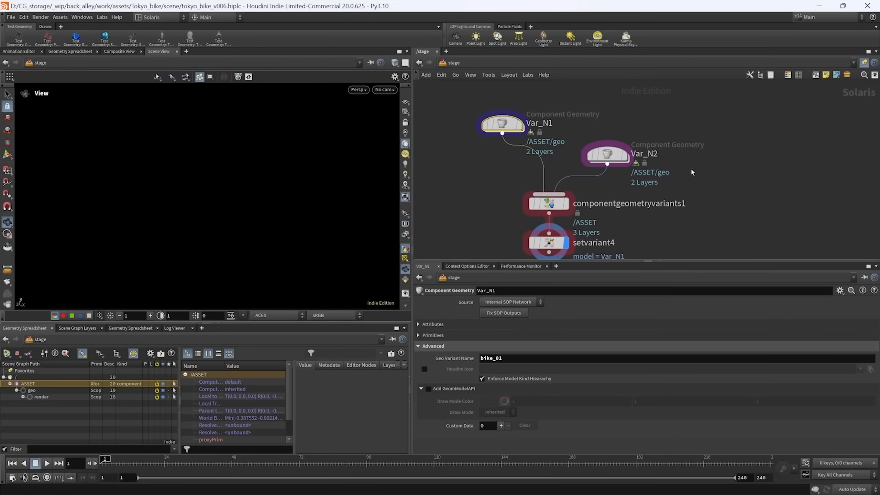
# - Set Var_N2's Geo Variant Name to bike_02
pyautogui.click(607, 155)
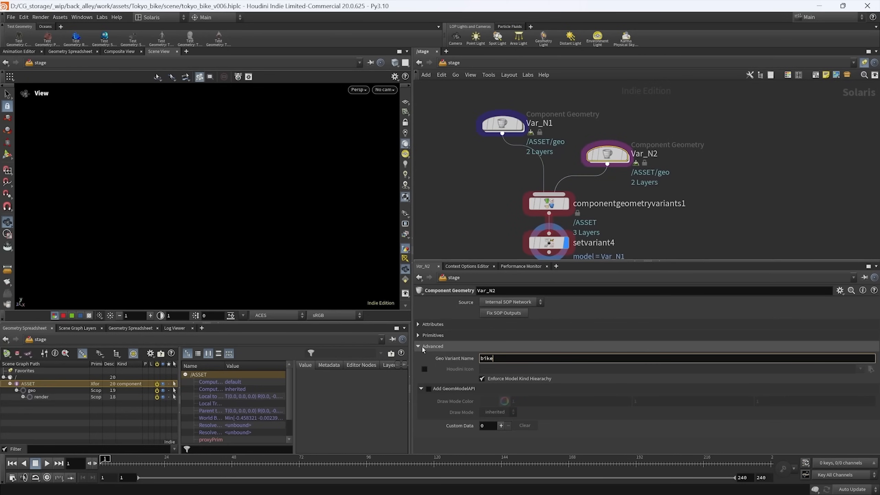
pyautogui.write('bike_02')
pyautogui.press('Return')
# - Check the names offered in /ASSET's model variant set at componentgeometryvariants1
pyautogui.moveTo(659, 217); pyautogui.dragTo(669, 179, button='middle')
pyautogui.click(557, 205)
pyautogui.click(539, 169)
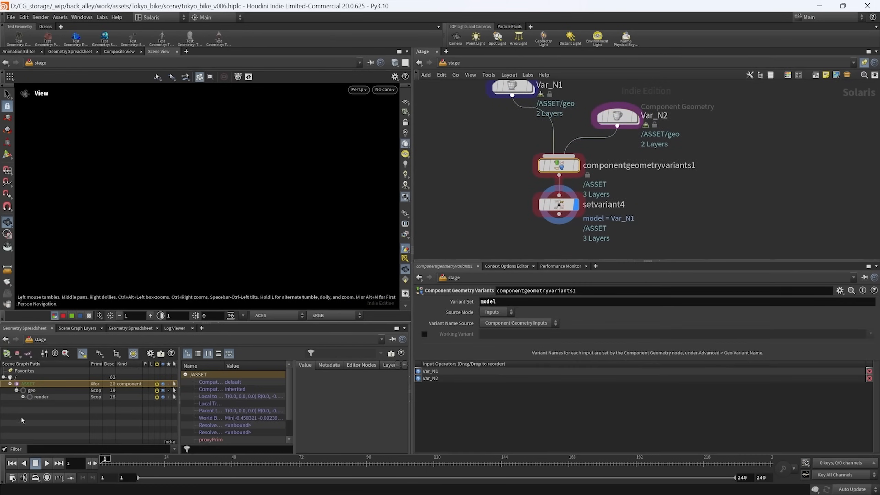
pyautogui.rightClick(27, 386)
pyautogui.moveTo(103, 317)
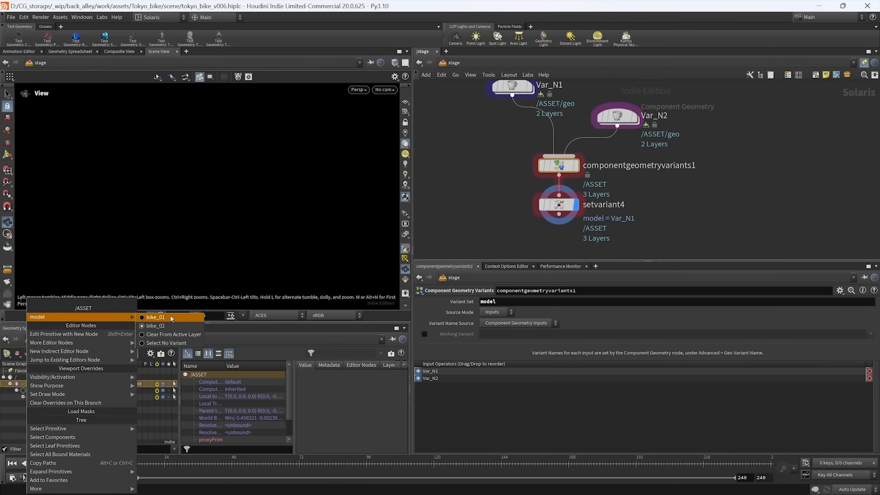
pyautogui.click(608, 241)
# - Move setvariant4 slightly down and switch its variant name to bike_01, bike_02 and back to bike_01
pyautogui.click(558, 205)
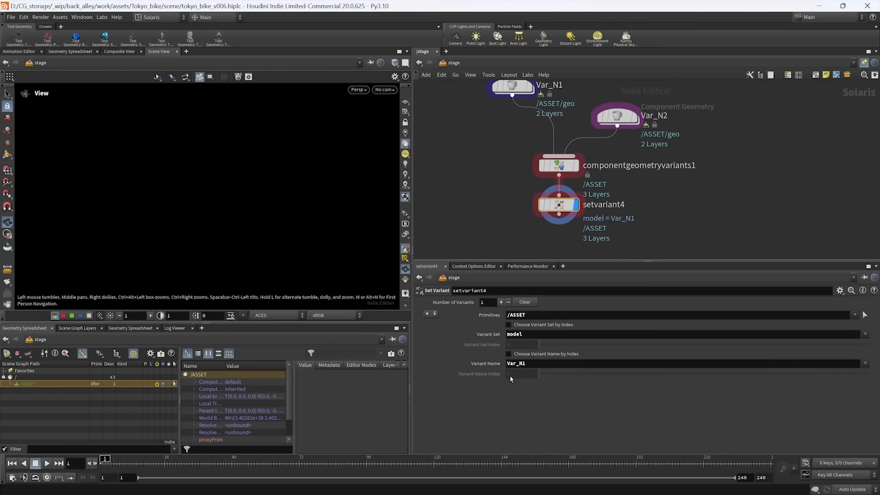
pyautogui.moveTo(562, 205); pyautogui.dragTo(562, 216)
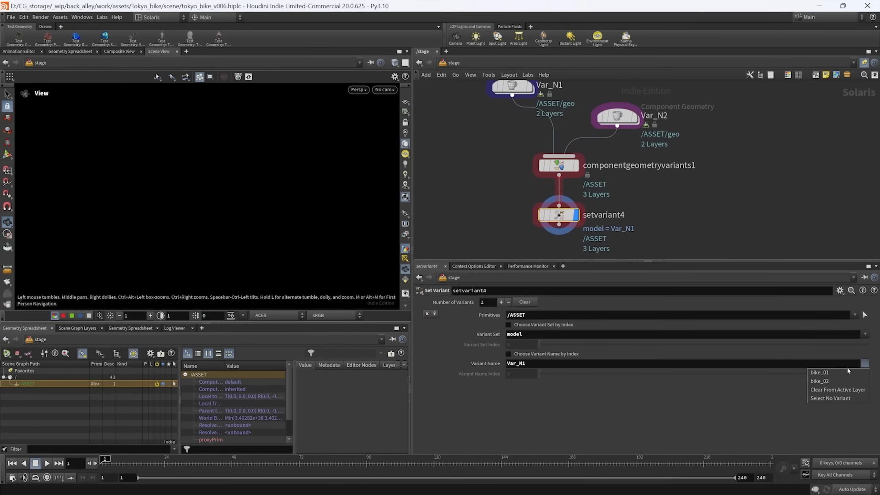
pyautogui.click(851, 374)
pyautogui.click(865, 364)
pyautogui.click(849, 381)
pyautogui.click(865, 365)
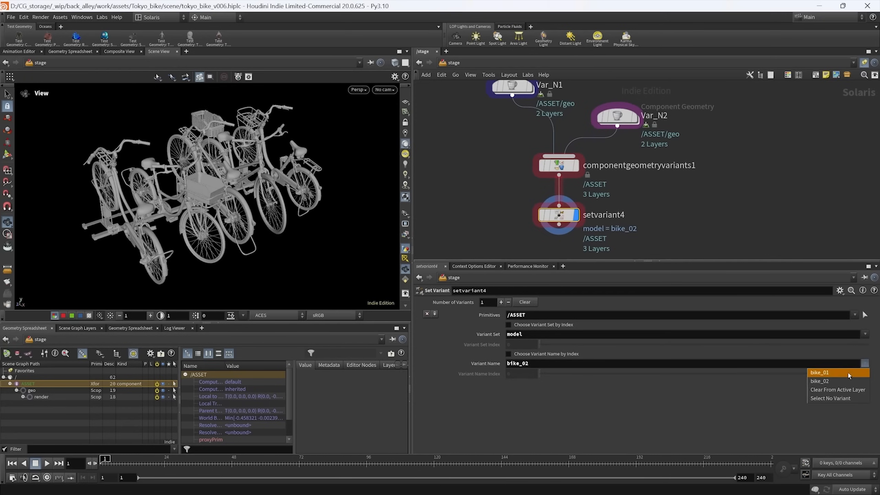
pyautogui.click(848, 373)
# - Rearrange Var_N1 and Var_N2, paste a copy of Var_N2 beside them, and connect the copy to componentgeometryvariants1
pyautogui.scroll(-3, 666, 226)
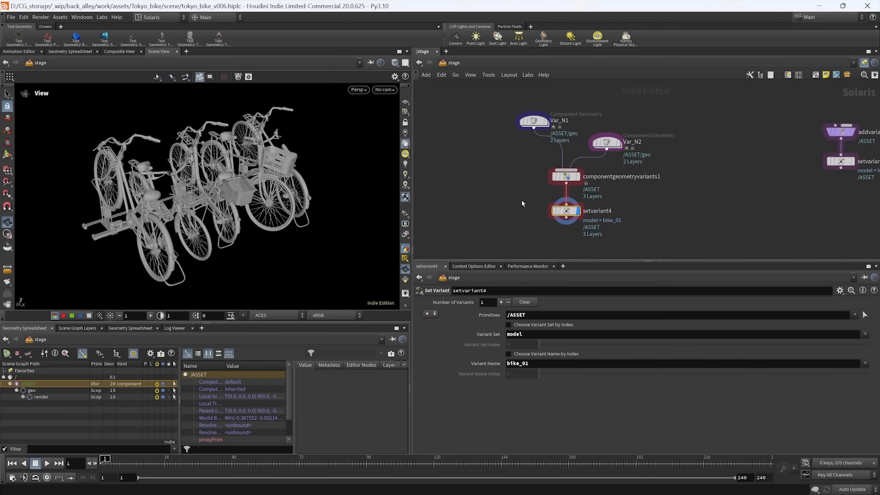
pyautogui.moveTo(618, 199); pyautogui.dragTo(583, 221, button='middle')
pyautogui.scroll(3, 516, 142)
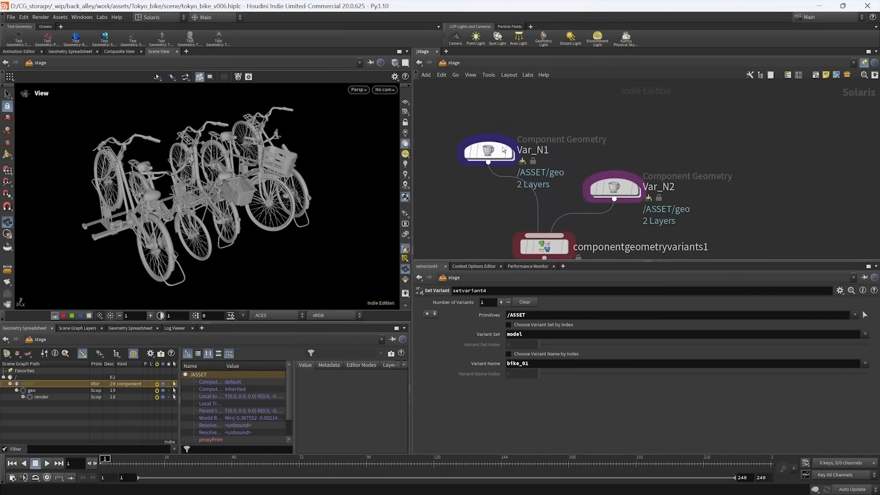
pyautogui.moveTo(498, 154); pyautogui.dragTo(503, 121)
pyautogui.moveTo(616, 193); pyautogui.dragTo(577, 163)
pyautogui.moveTo(658, 199)
pyautogui.mouseDown(button='middle')
pyautogui.moveTo(625, 181)
pyautogui.moveTo(660, 189)
pyautogui.mouseUp(button='middle')
pyautogui.click(525, 146)
pyautogui.hotkey('ctrl', 'v')
# - Load MikeBike_Classic2_Leaning.bgeo into the file cache inside Var_N3 and return to the stage network
pyautogui.doubleClick(650, 163)
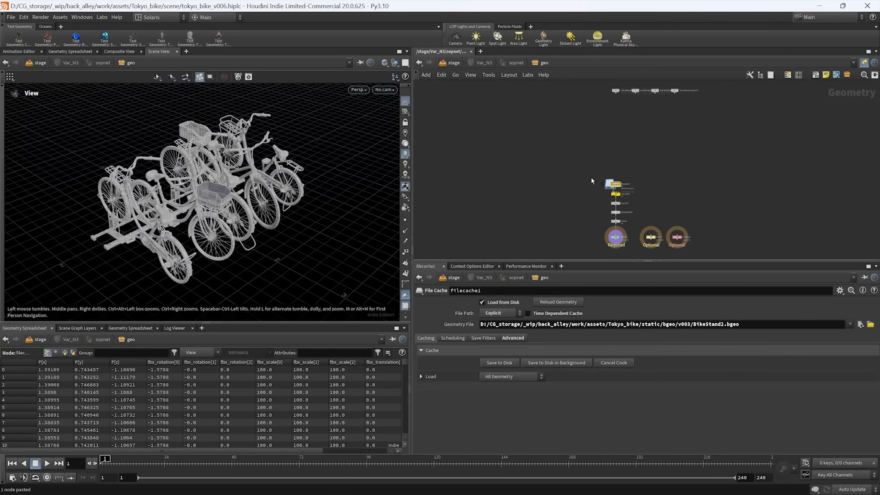
pyautogui.click(860, 324)
pyautogui.doubleClick(486, 179)
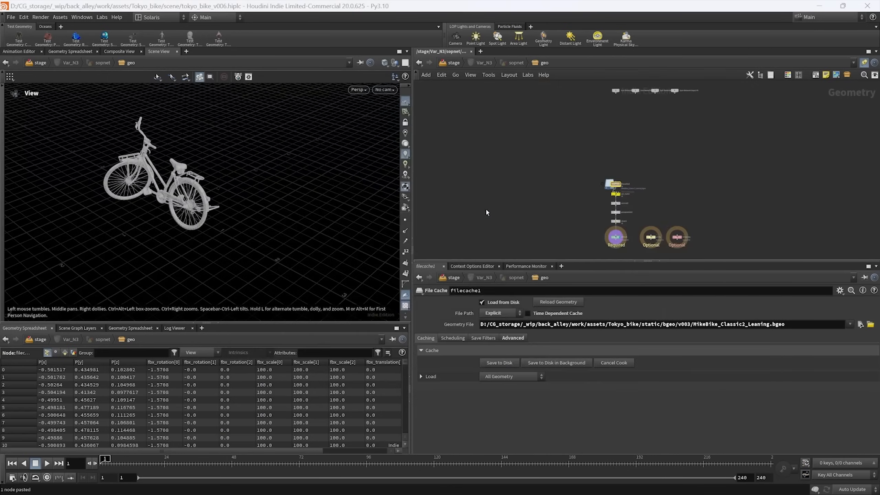
pyautogui.click(453, 63)
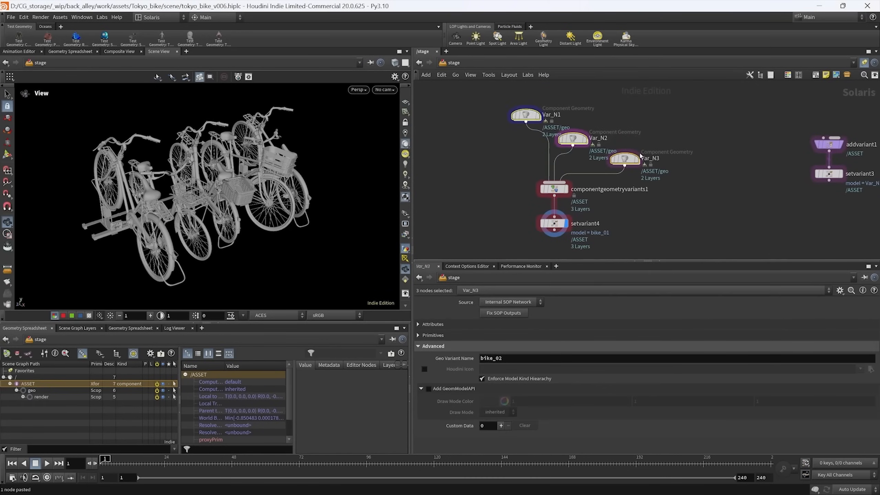
# - Arrange Var_N1, Var_N2 and Var_N3 in an even row above componentgeometryvariants1
pyautogui.moveTo(539, 128); pyautogui.dragTo(641, 173)
pyautogui.press('l')
pyautogui.moveTo(607, 105); pyautogui.dragTo(553, 132)
pyautogui.moveTo(657, 170); pyautogui.dragTo(639, 146)
# - Set Var_N3's Geo Variant Name to bike_03
pyautogui.click(513, 359)
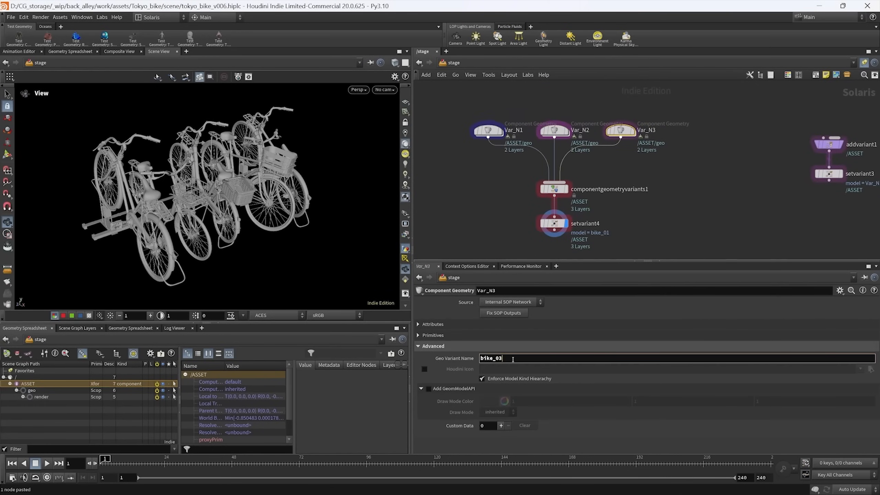
pyautogui.write('bike_03')
pyautogui.press('Return')
# - Switch setvariant4's variant name to bike_02 and then to bike_03
pyautogui.moveTo(576, 218)
pyautogui.mouseDown(button='middle')
pyautogui.moveTo(581, 206)
pyautogui.moveTo(585, 214)
pyautogui.mouseUp(button='middle')
pyautogui.scroll(2, 585, 214)
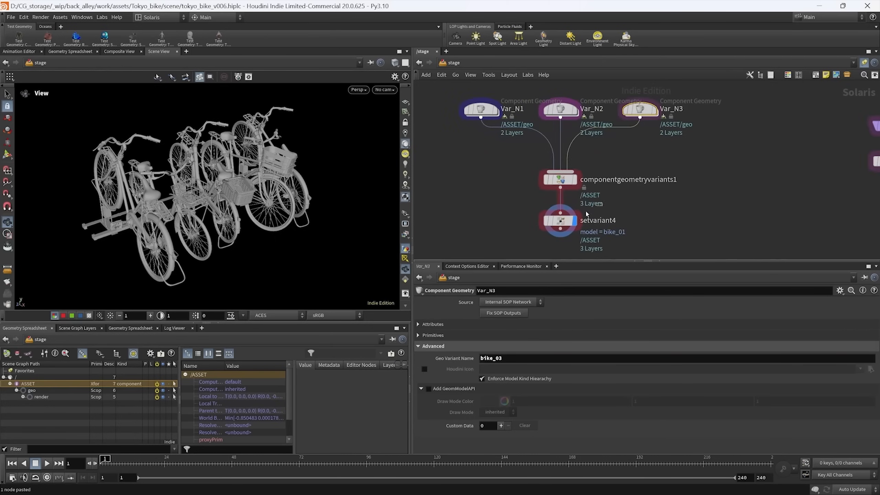
pyautogui.click(562, 221)
pyautogui.click(859, 381)
pyautogui.click(865, 363)
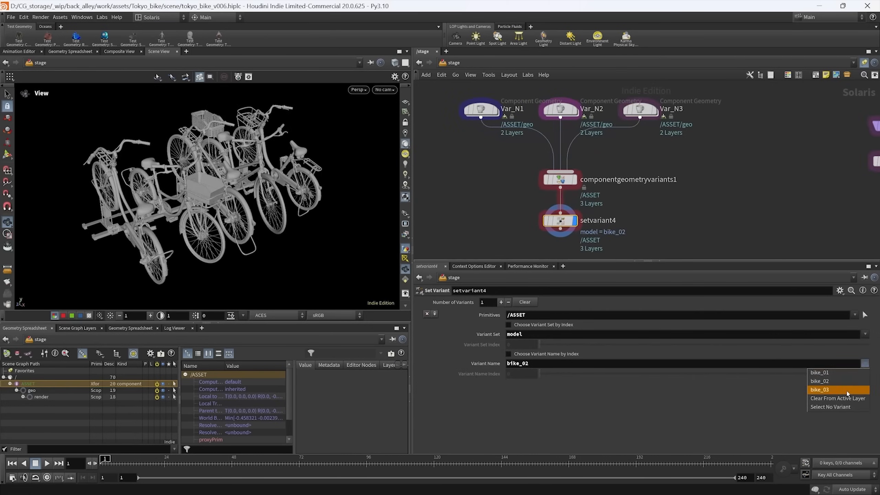
pyautogui.click(859, 390)
pyautogui.scroll(-2, 712, 206)
pyautogui.moveTo(712, 207); pyautogui.dragTo(670, 212, button='middle')
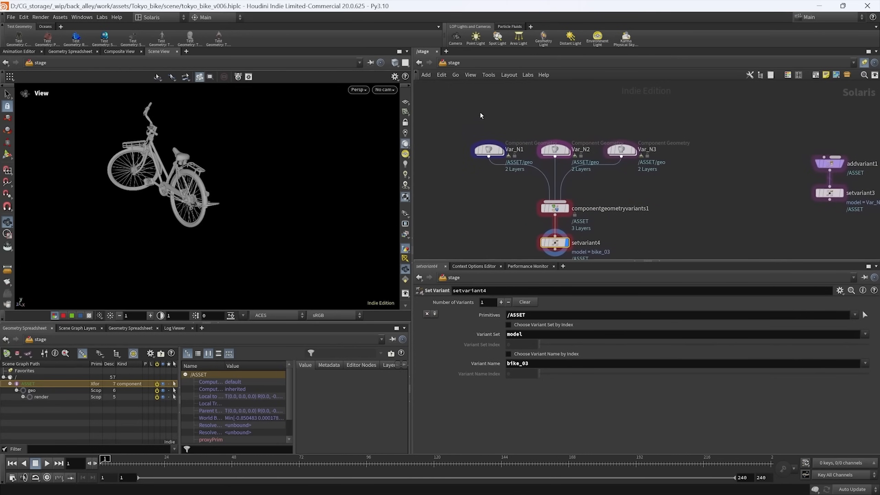
# - Shift Var_N1 above and Var_N3 below the level of Var_N2 in the stage network
pyautogui.moveTo(489, 150); pyautogui.dragTo(492, 134)
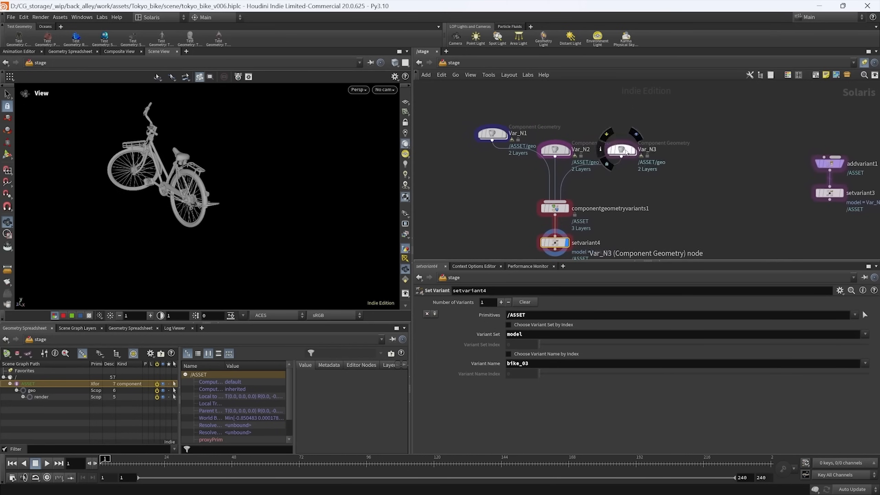
pyautogui.moveTo(627, 152); pyautogui.dragTo(613, 171)
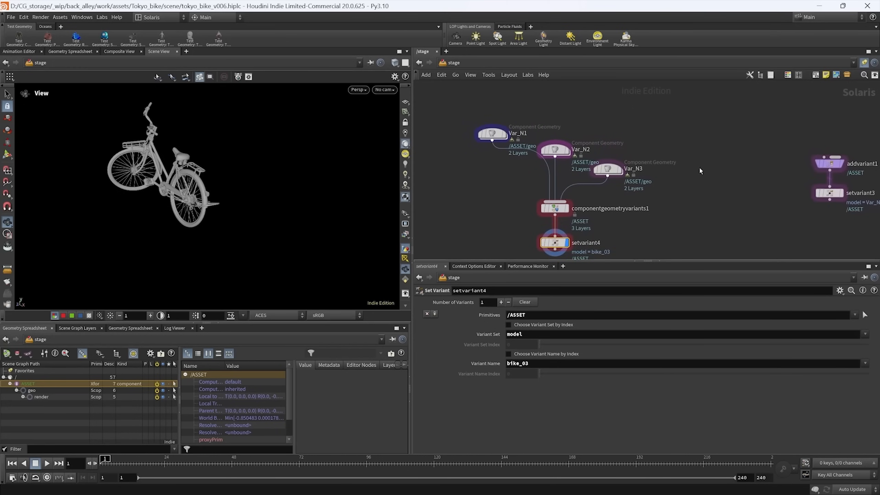
pyautogui.moveTo(700, 171); pyautogui.dragTo(640, 182, button='middle')
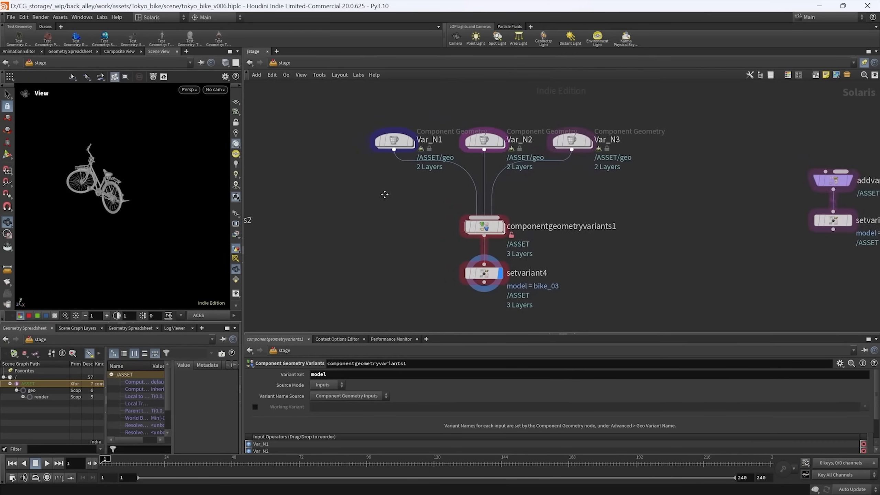
# - Browse the v003 bgeo files available to filecache1 inside Var_N1, keep the current file and return to the stage network
pyautogui.moveTo(385, 196); pyautogui.dragTo(351, 211, button='middle')
pyautogui.doubleClick(360, 157)
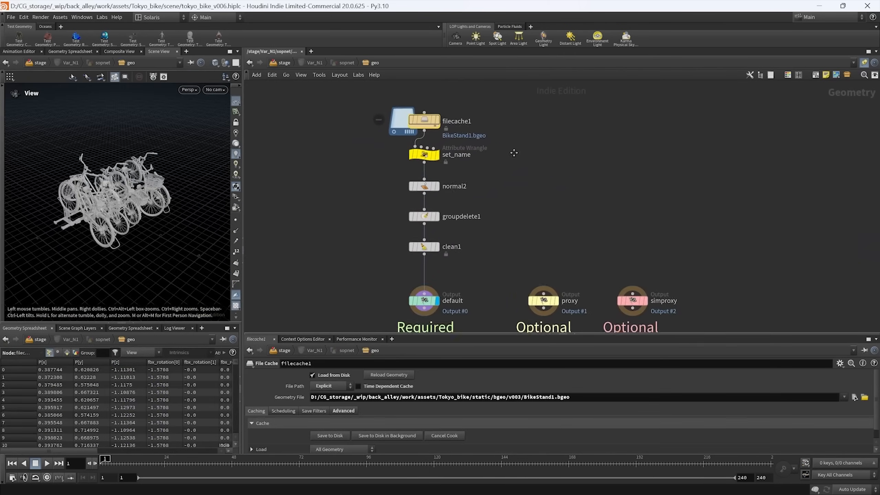
pyautogui.scroll(3, 587, 179)
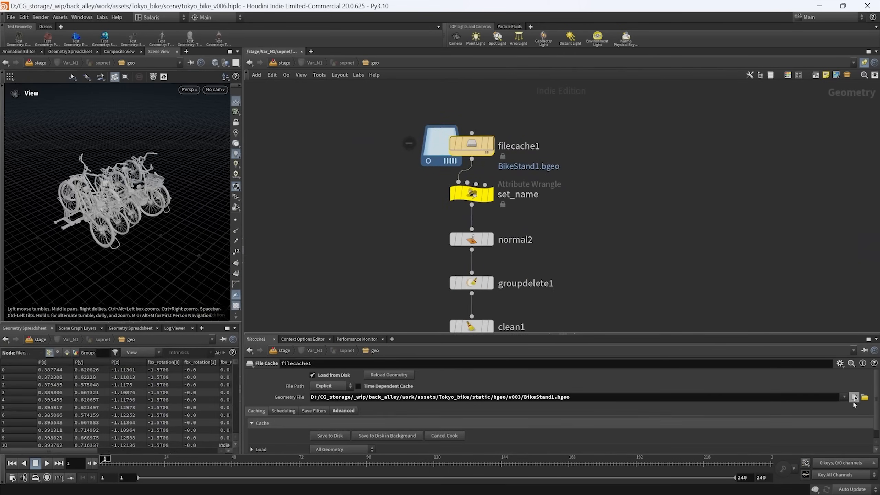
pyautogui.click(853, 399)
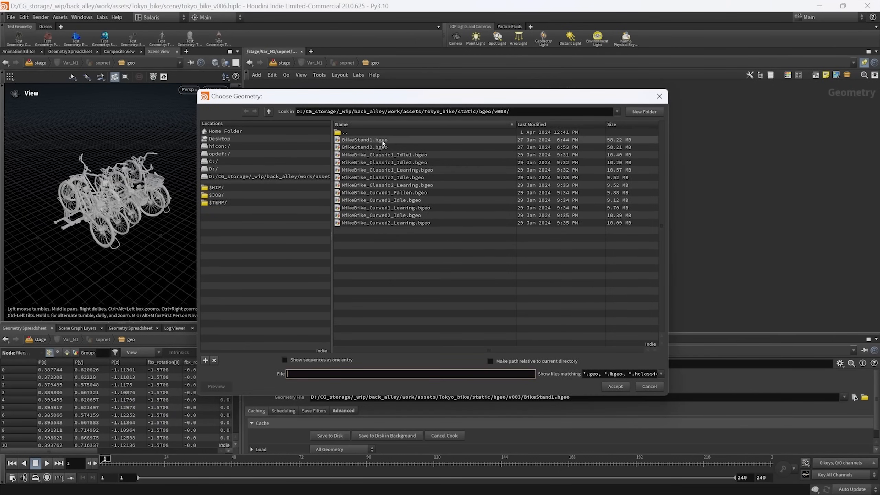
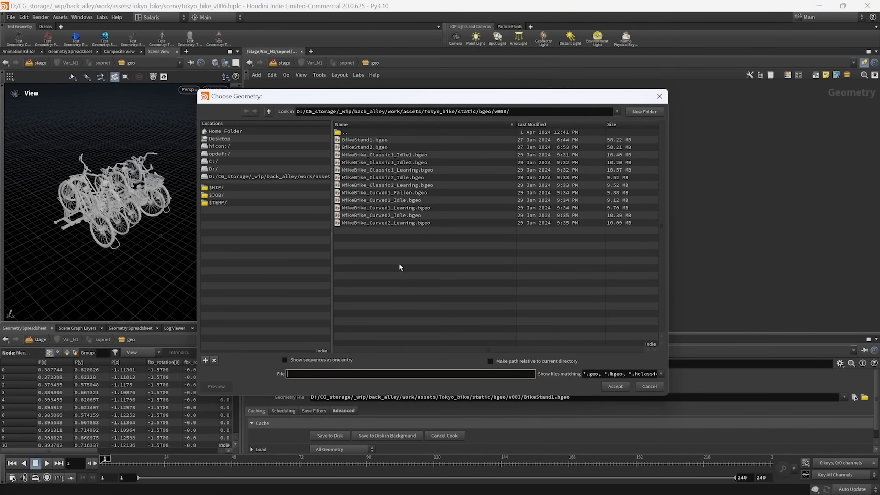
pyautogui.moveTo(408, 106); pyautogui.dragTo(406, 88)
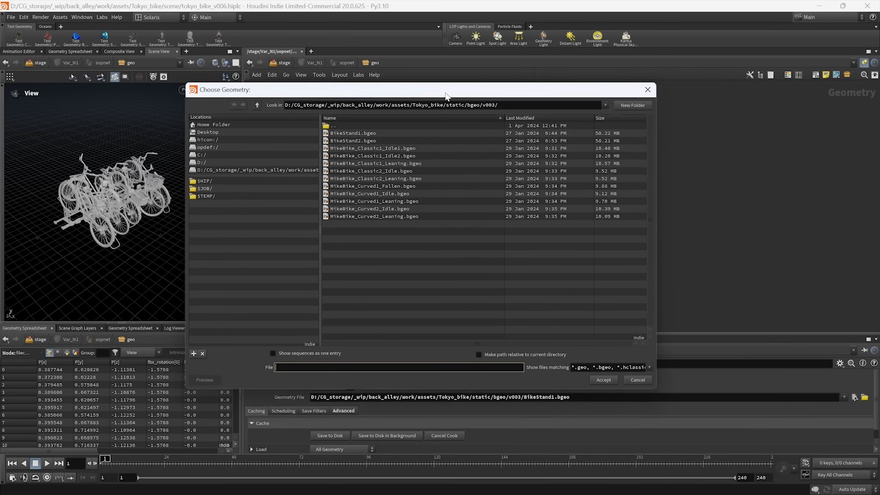
pyautogui.click(640, 378)
pyautogui.click(284, 63)
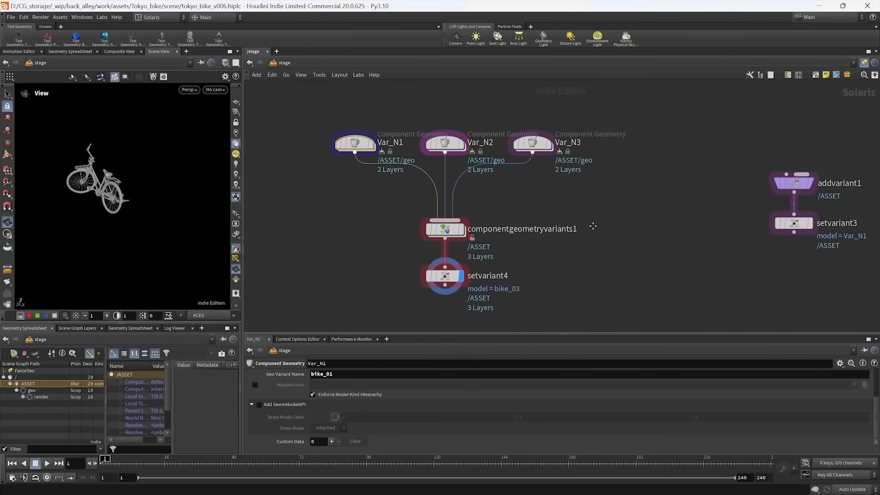
# - Move Var_N2 and Var_N3 together away from Var_N1, leaving a gap above componentgeometryvariants1
pyautogui.moveTo(632, 207); pyautogui.dragTo(584, 217, button='middle')
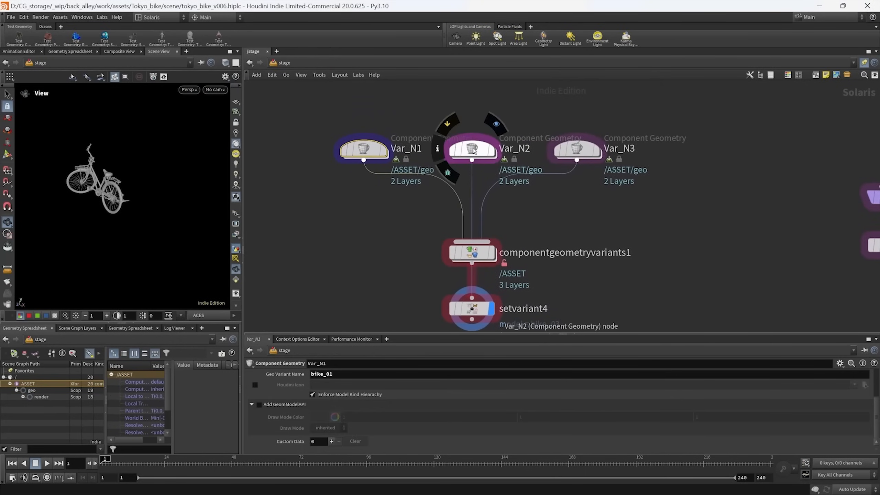
pyautogui.moveTo(435, 116); pyautogui.dragTo(584, 168)
pyautogui.moveTo(470, 149); pyautogui.dragTo(545, 137)
pyautogui.moveTo(437, 112); pyautogui.dragTo(337, 178)
pyautogui.moveTo(361, 232); pyautogui.dragTo(368, 207, button='middle')
pyautogui.moveTo(392, 205); pyautogui.dragTo(677, 255)
pyautogui.moveTo(674, 248); pyautogui.dragTo(654, 251, button='middle')
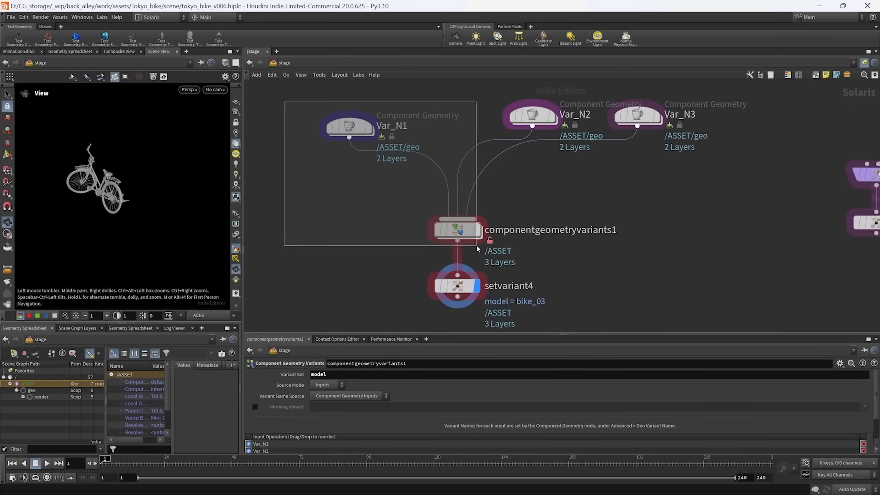
pyautogui.moveTo(476, 245); pyautogui.dragTo(479, 245)
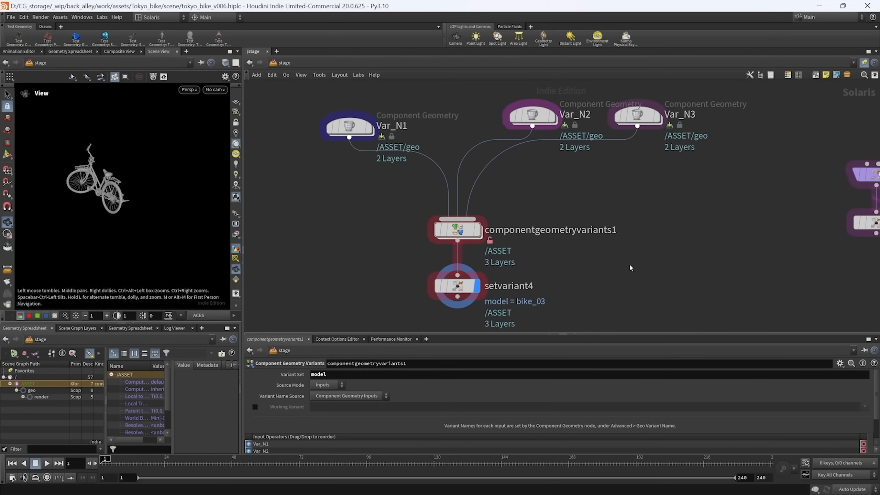
# - Reposition Var_N2 higher and Var_N3 farther out from componentgeometryvariants1
pyautogui.moveTo(645, 175); pyautogui.dragTo(621, 221, button='middle')
pyautogui.moveTo(608, 163); pyautogui.dragTo(566, 203)
pyautogui.moveTo(659, 248); pyautogui.dragTo(509, 141)
pyautogui.moveTo(468, 201); pyautogui.dragTo(543, 198, button='middle')
pyautogui.moveTo(657, 200); pyautogui.dragTo(727, 175)
pyautogui.click(695, 248)
pyautogui.scroll(-1, 689, 251)
pyautogui.moveTo(641, 257); pyautogui.dragTo(616, 207, button='middle')
pyautogui.scroll(2, 565, 237)
pyautogui.moveTo(565, 240); pyautogui.dragTo(541, 240, button='middle')
# - Enter componentgeometryvariants1 and examine its geometry variant and material variant node blocks
pyautogui.click(475, 213)
pyautogui.press('i')
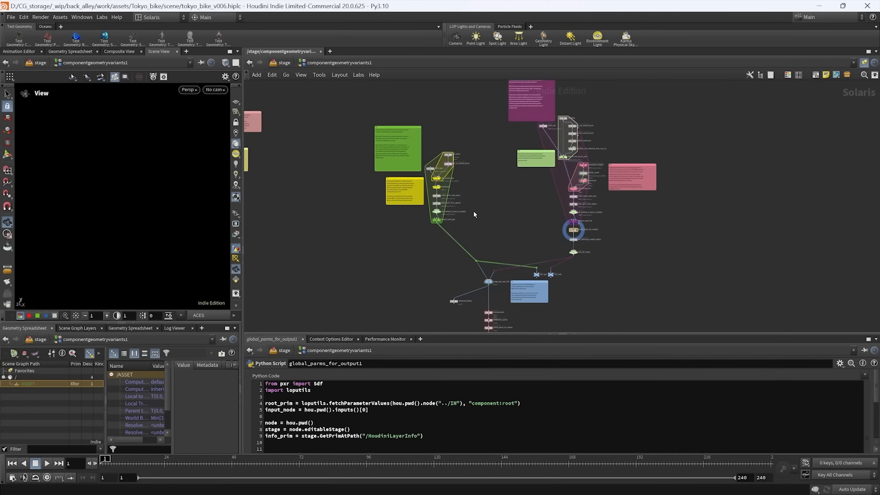
pyautogui.moveTo(490, 216); pyautogui.dragTo(513, 224, button='middle')
pyautogui.scroll(-2, 594, 213)
pyautogui.hotkey('shift', 's')
pyautogui.scroll(-2, 530, 218)
pyautogui.scroll(5, 537, 215)
pyautogui.moveTo(368, 106); pyautogui.dragTo(515, 222)
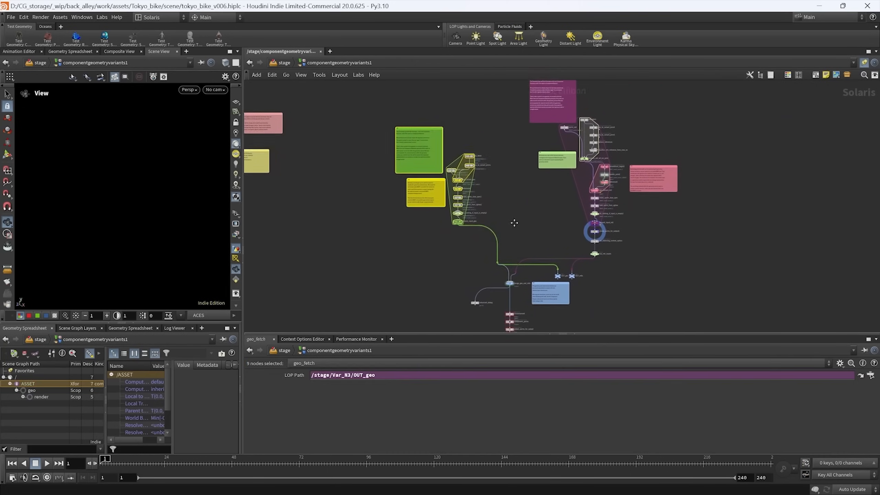
pyautogui.moveTo(515, 223); pyautogui.dragTo(463, 234, button='middle')
pyautogui.scroll(1, 545, 188)
pyautogui.moveTo(546, 187); pyautogui.dragTo(542, 196, button='middle')
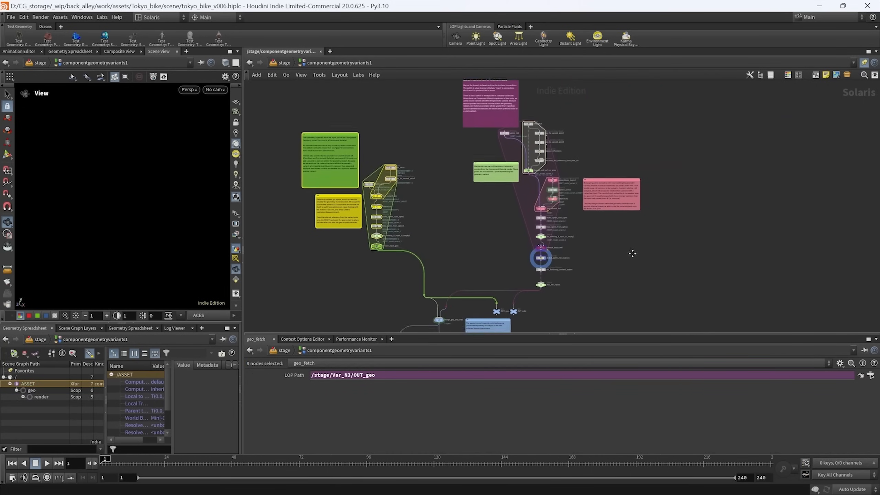
pyautogui.moveTo(528, 315); pyautogui.dragTo(610, 213, button='middle')
# - Examine the merge_geo_and_mtls output chain and the separate annotated node group inside componentgeometryvariants1
pyautogui.scroll(4, 530, 305)
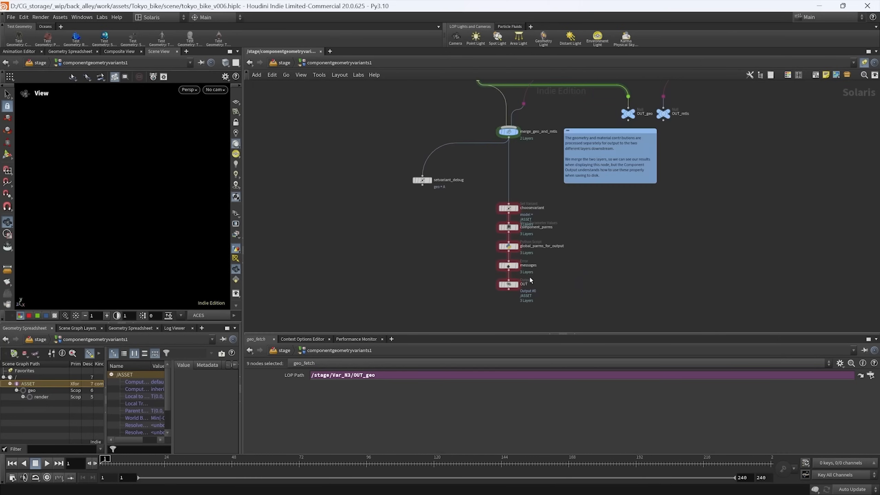
pyautogui.scroll(3, 547, 278)
pyautogui.moveTo(403, 253); pyautogui.dragTo(589, 278, button='middle')
pyautogui.scroll(-7, 589, 278)
pyautogui.moveTo(465, 236); pyautogui.dragTo(559, 363, button='middle')
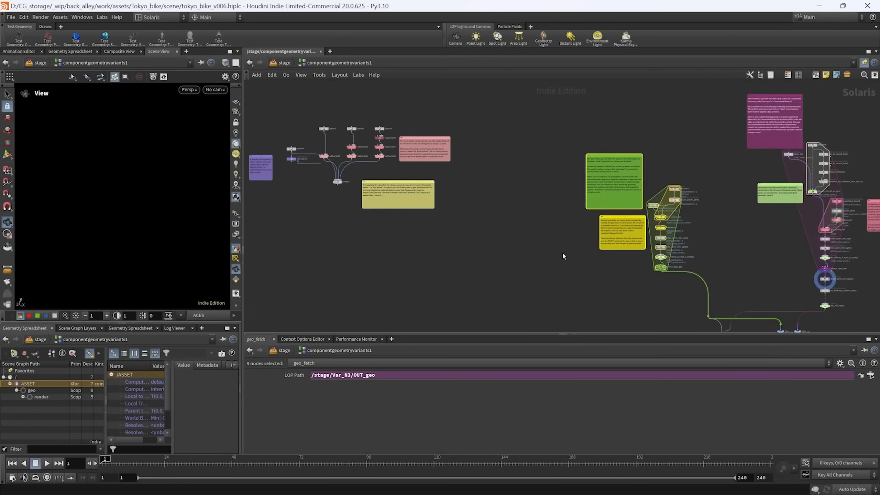
# - Examine the nodes and notes of the foreach_input_geo block, from geo_fetch down to the loop end
pyautogui.moveTo(743, 265); pyautogui.dragTo(504, 203, button='middle')
pyautogui.scroll(-2, 504, 203)
pyautogui.scroll(2, 504, 203)
pyautogui.click(534, 208)
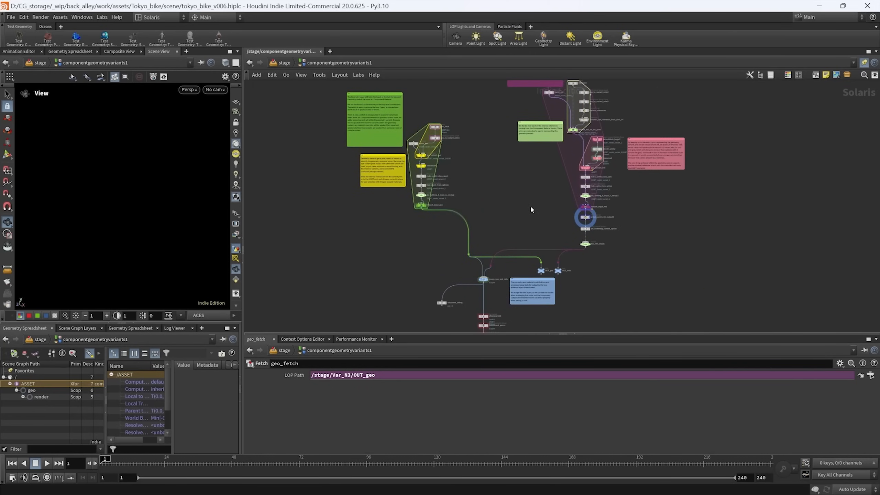
pyautogui.moveTo(470, 189); pyautogui.dragTo(495, 227, button='middle')
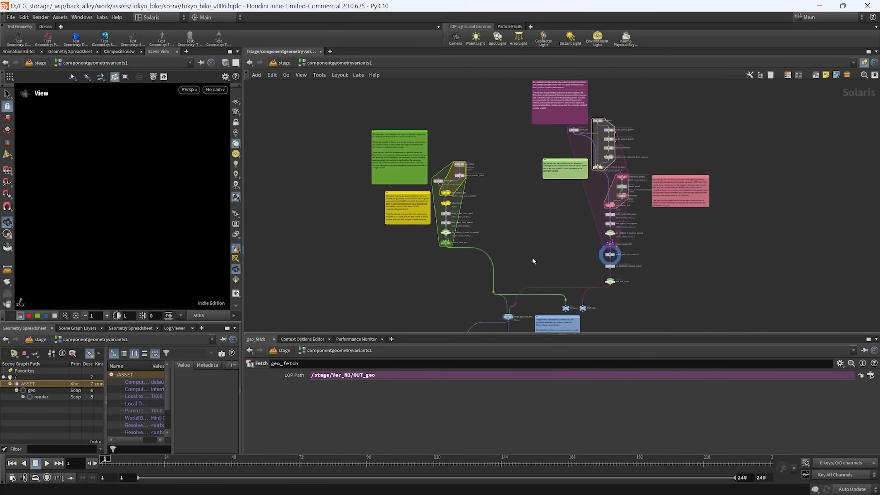
pyautogui.moveTo(533, 256); pyautogui.dragTo(497, 214, button='middle')
pyautogui.scroll(5, 496, 215)
pyautogui.moveTo(567, 222); pyautogui.dragTo(549, 179, button='middle')
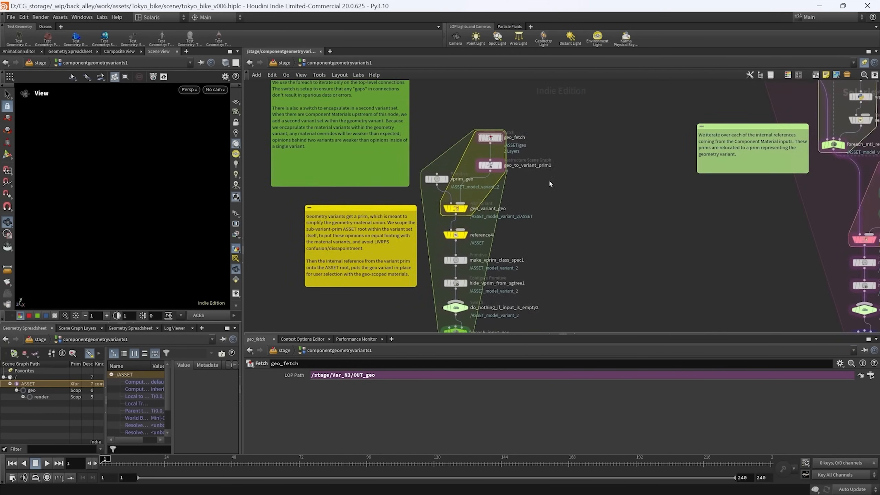
pyautogui.scroll(-3, 558, 198)
pyautogui.scroll(-5, 489, 187)
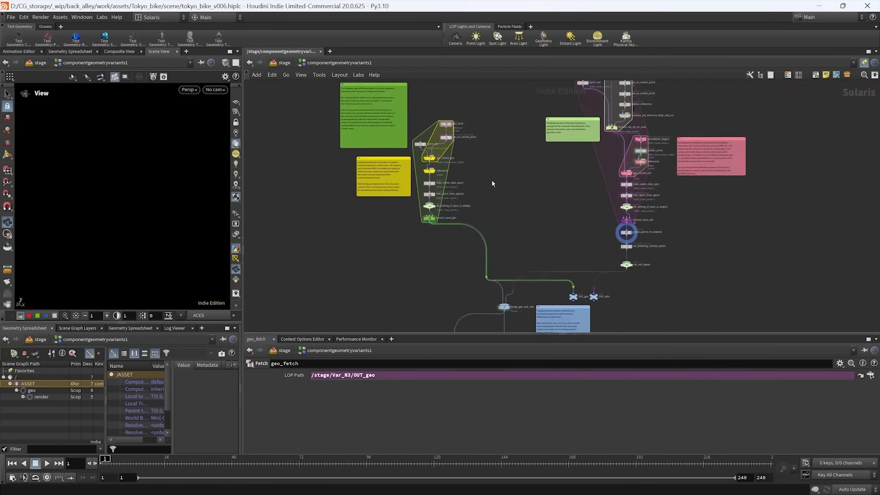
# - Paste a copy of the Component Geometry Variants node into the stage network and place it beside the original
pyautogui.click(282, 63)
pyautogui.hotkey('ctrl', 'v')
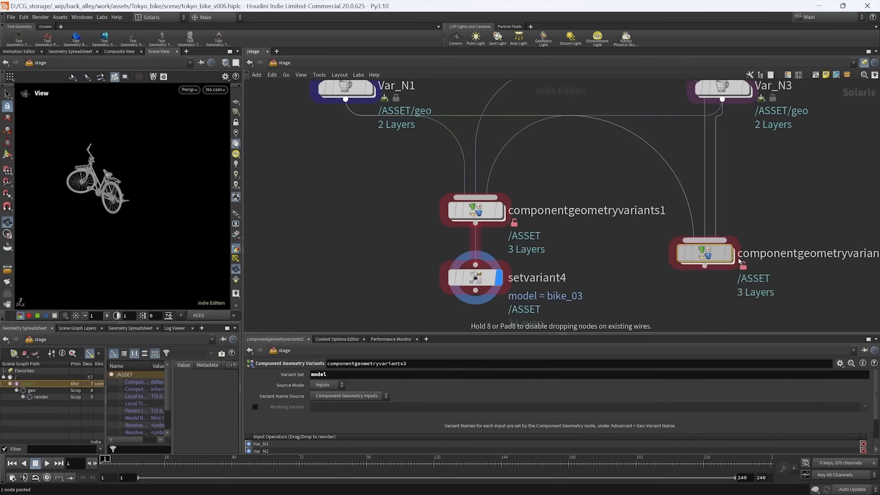
pyautogui.moveTo(739, 261); pyautogui.dragTo(811, 216)
# - Inside componentgeometryvariants1, delete the material variant branch, the merge and the whole output chain
pyautogui.doubleClick(477, 211)
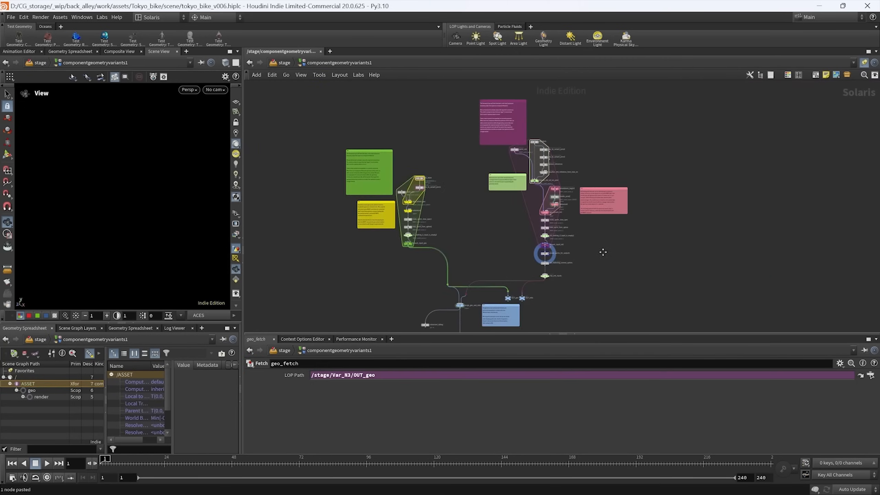
pyautogui.moveTo(602, 252); pyautogui.dragTo(579, 254, button='middle')
pyautogui.moveTo(434, 92); pyautogui.dragTo(664, 310)
pyautogui.press('Delete')
pyautogui.moveTo(343, 273); pyautogui.dragTo(361, 174, button='middle')
pyautogui.moveTo(361, 175); pyautogui.dragTo(540, 311)
pyautogui.press('Delete')
# - Delete the separate node group together with its pink and pale yellow notes
pyautogui.moveTo(483, 190); pyautogui.dragTo(575, 299, button='middle')
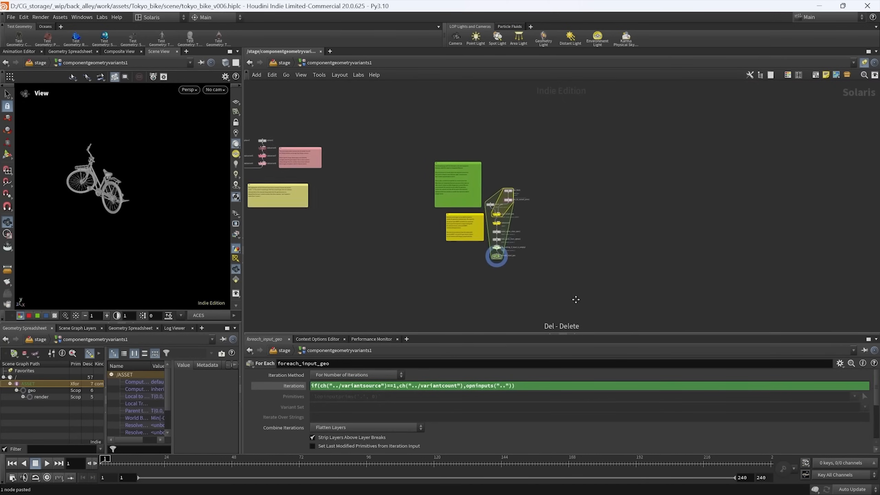
pyautogui.moveTo(318, 202); pyautogui.dragTo(467, 198, button='middle')
pyautogui.moveTo(271, 109); pyautogui.dragTo(484, 235)
pyautogui.press('Delete')
# - Move the foreach_input_geo block closer to the input row and delete its green and yellow notes
pyautogui.moveTo(525, 207); pyautogui.dragTo(420, 263, button='middle')
pyautogui.scroll(-3, 420, 263)
pyautogui.moveTo(406, 205); pyautogui.dragTo(563, 331)
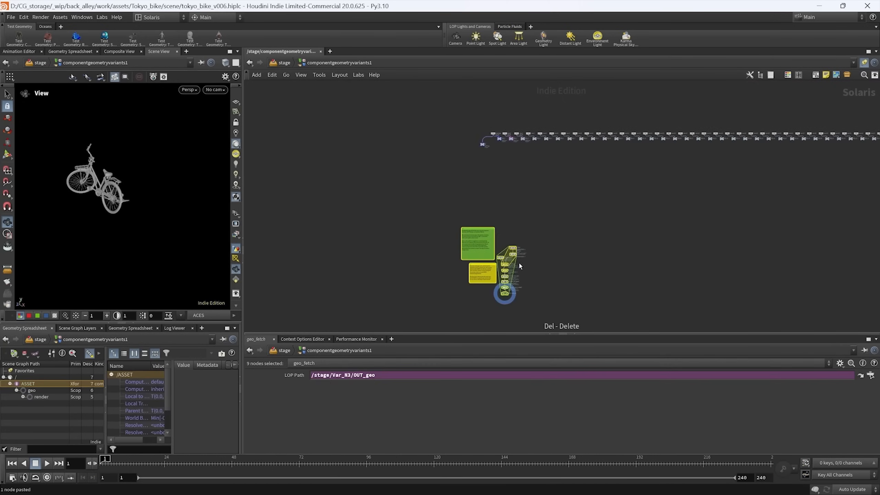
pyautogui.moveTo(513, 251); pyautogui.dragTo(485, 208)
pyautogui.scroll(4, 573, 154)
pyautogui.press('Delete')
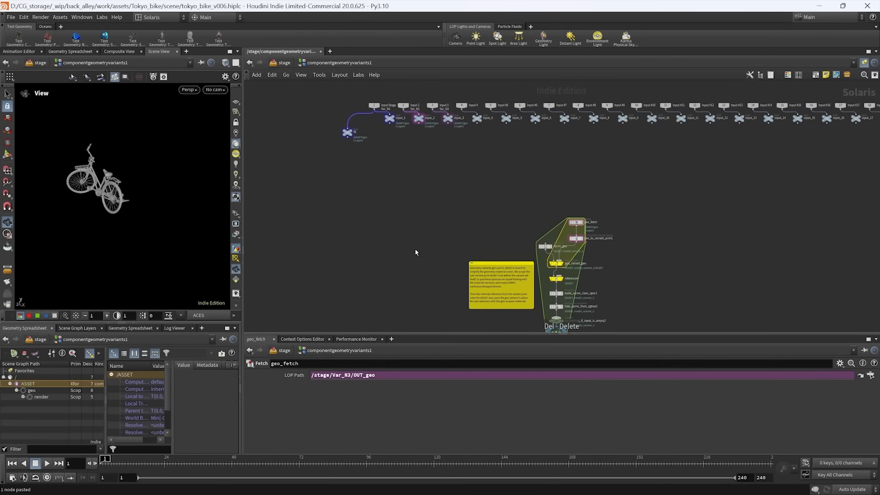
pyautogui.moveTo(399, 301); pyautogui.dragTo(479, 268)
pyautogui.press('Delete')
# - Delete make_vprim_class_spec1 and hide_vprim_from_sgtree1 from the foreach_input_geo block
pyautogui.moveTo(473, 284); pyautogui.dragTo(406, 221, button='middle')
pyautogui.scroll(4, 464, 246)
pyautogui.hotkey('shift', 's')
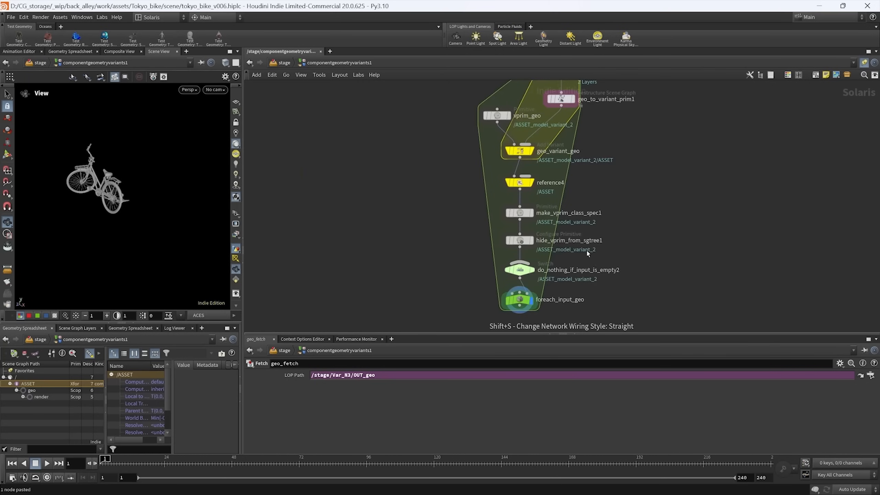
pyautogui.scroll(2, 590, 251)
pyautogui.moveTo(589, 252); pyautogui.dragTo(553, 258, button='middle')
pyautogui.moveTo(378, 178); pyautogui.dragTo(550, 267)
pyautogui.press('Delete')
# - Move do_nothing_if_input_is_empty2 and foreach_input_geo up beneath reference4
pyautogui.moveTo(552, 257); pyautogui.dragTo(547, 224, button='middle')
pyautogui.moveTo(338, 212); pyautogui.dragTo(480, 324)
pyautogui.moveTo(445, 252); pyautogui.dragTo(445, 181)
pyautogui.click(549, 169)
# - Delete reference4 from between geo_variant_geo and do_nothing_if_input_is_empty2
pyautogui.moveTo(548, 169); pyautogui.dragTo(545, 231, button='middle')
pyautogui.moveTo(577, 191); pyautogui.dragTo(554, 294, button='middle')
pyautogui.moveTo(462, 223); pyautogui.dragTo(538, 218, button='middle')
pyautogui.click(440, 216)
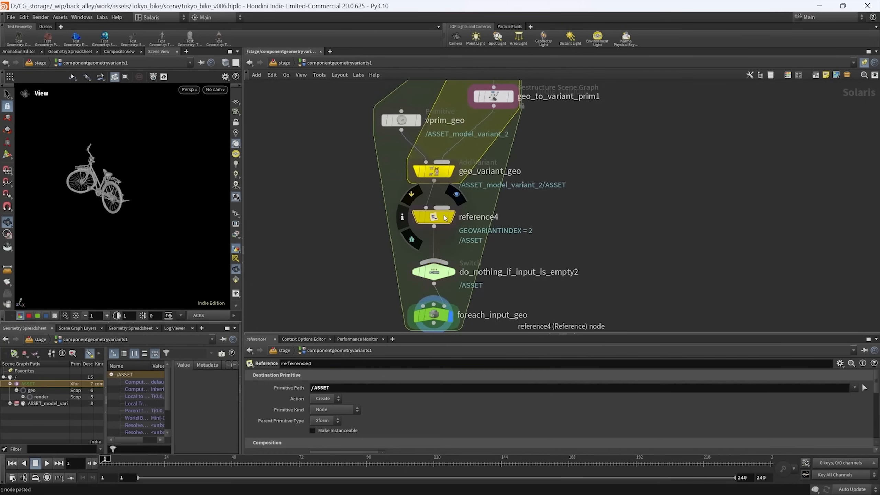
pyautogui.moveTo(434, 220); pyautogui.dragTo(432, 294, button='middle')
# - Delete geo_to_variant_prim1 and vprim_geo from the loop, with geo_fetch feeding geo_variant_geo directly
pyautogui.click(492, 170)
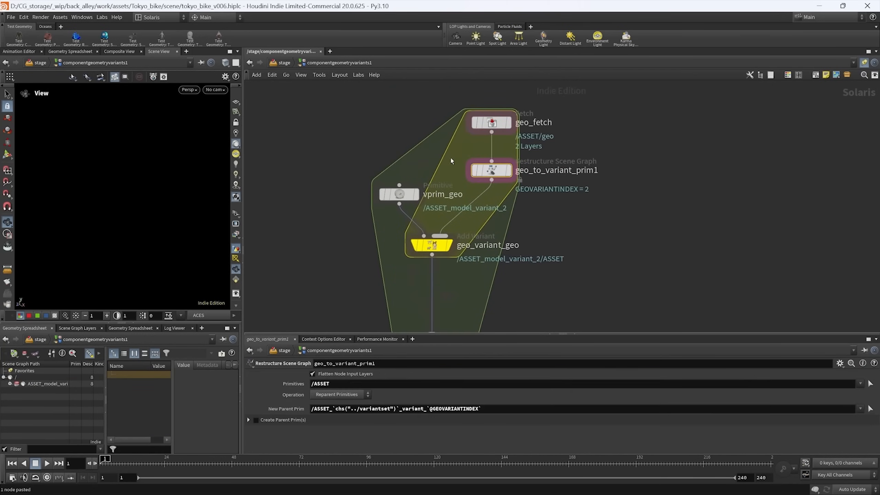
pyautogui.moveTo(552, 204)
pyautogui.mouseDown(button='middle')
pyautogui.moveTo(544, 211)
pyautogui.moveTo(552, 213)
pyautogui.mouseUp(button='middle')
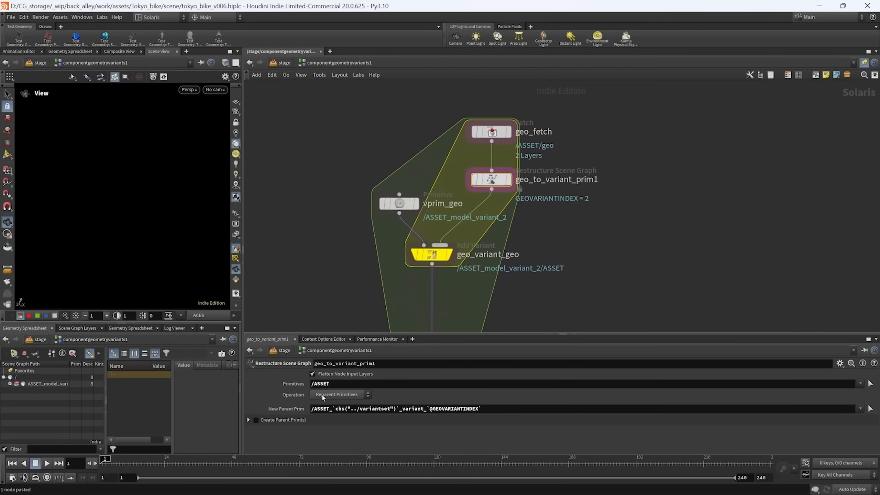
pyautogui.moveTo(430, 165); pyautogui.dragTo(430, 165)
pyautogui.press('Delete')
pyautogui.moveTo(436, 223); pyautogui.dragTo(444, 185, button='middle')
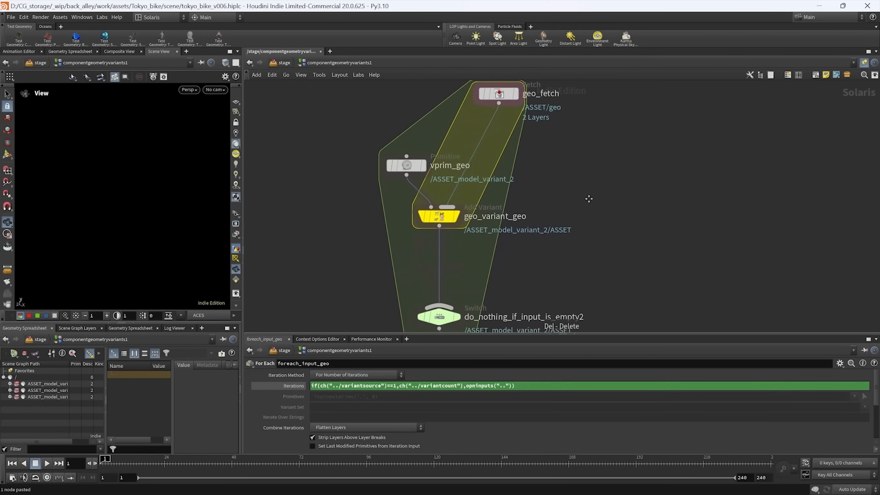
pyautogui.hotkey('shift', 's')
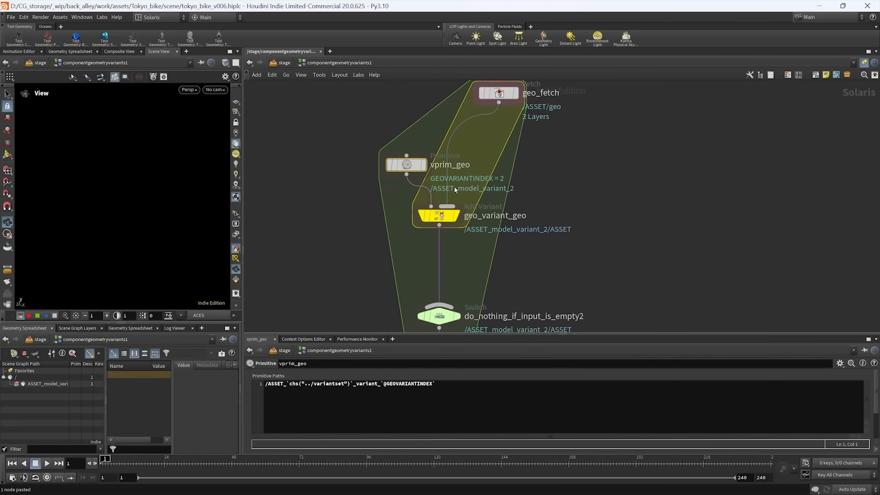
pyautogui.press('Delete')
pyautogui.scroll(-3, 580, 210)
pyautogui.moveTo(577, 207); pyautogui.dragTo(557, 205, button='middle')
# - Align geo_fetch, geo_variant_geo, do_nothing_if_input_is_empty2 and foreach_input_geo in a compact column and move it beneath the input nodes
pyautogui.moveTo(386, 115); pyautogui.dragTo(601, 298)
pyautogui.moveTo(549, 217); pyautogui.dragTo(537, 247, button='middle')
pyautogui.scroll(-3, 538, 247)
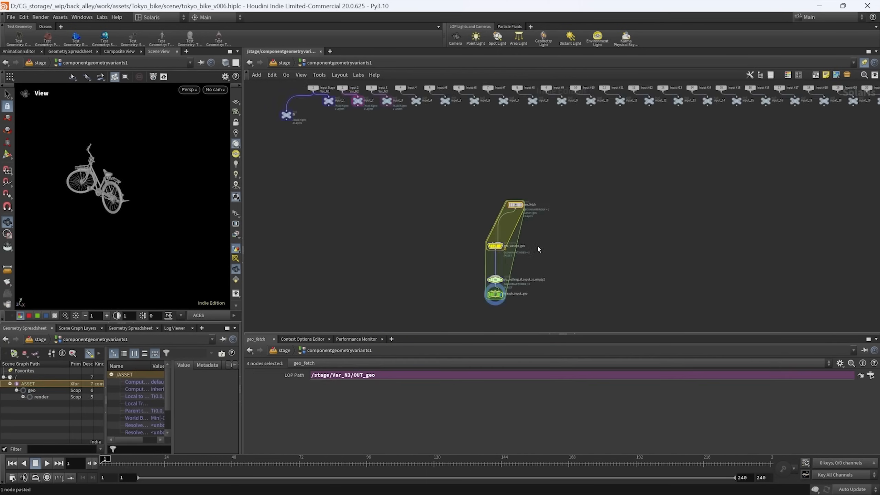
pyautogui.press('a')
pyautogui.moveTo(467, 182); pyautogui.dragTo(485, 293)
pyautogui.scroll(-1, 468, 207)
pyautogui.moveTo(468, 206); pyautogui.dragTo(576, 210, button='middle')
pyautogui.moveTo(581, 208); pyautogui.dragTo(468, 184)
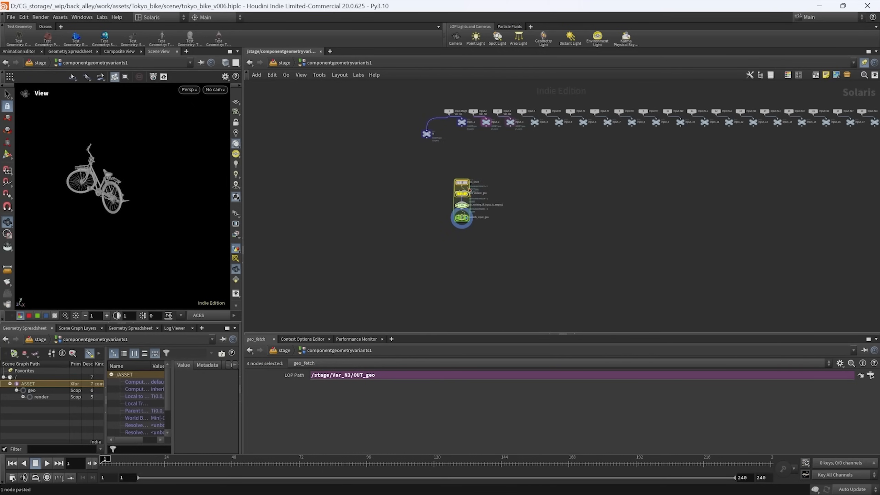
# - Select geo_variant_geo and show its Add Variant parameters
pyautogui.scroll(5, 469, 190)
pyautogui.moveTo(547, 230); pyautogui.dragTo(374, 199)
pyautogui.moveTo(370, 197); pyautogui.dragTo(415, 198, button='middle')
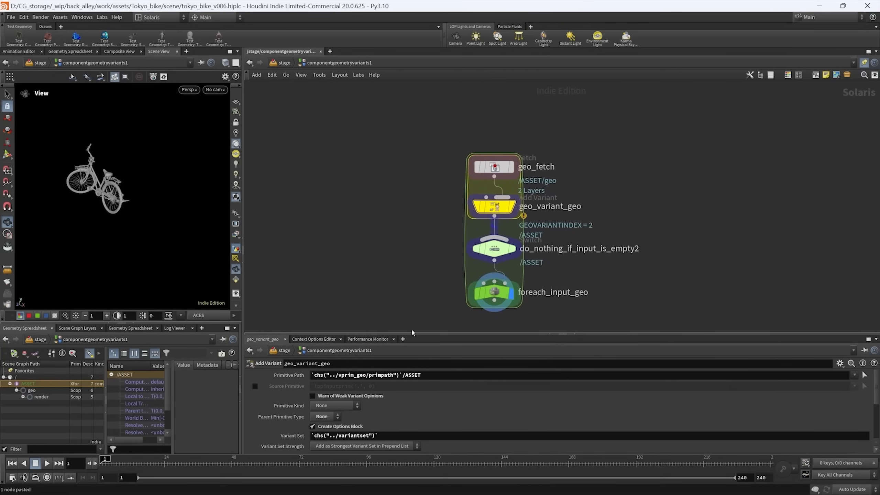
# - Enlarge the parameter area and select geo_fetch to check its LOP Path
pyautogui.moveTo(409, 333); pyautogui.dragTo(421, 303)
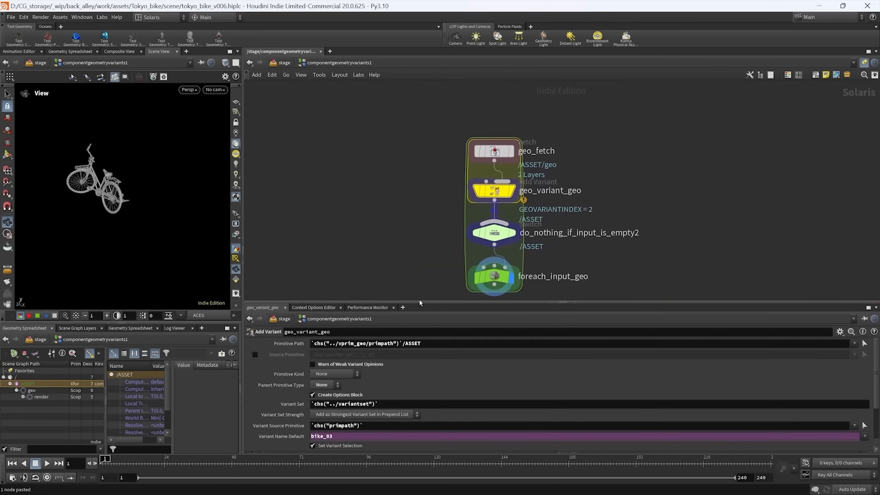
pyautogui.moveTo(595, 264); pyautogui.dragTo(581, 244, button='middle')
pyautogui.moveTo(556, 253); pyautogui.dragTo(440, 265)
pyautogui.moveTo(422, 152); pyautogui.dragTo(542, 135)
pyautogui.moveTo(608, 159); pyautogui.dragTo(584, 185, button='middle')
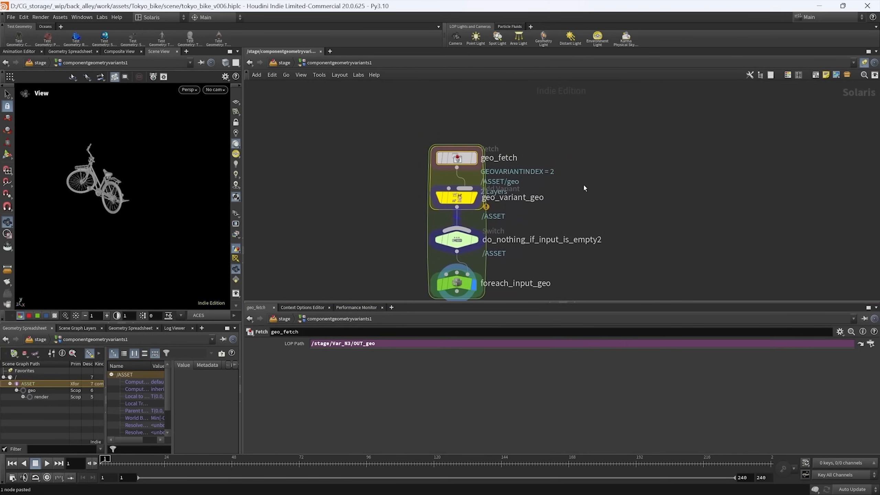
pyautogui.moveTo(378, 144); pyautogui.dragTo(380, 148)
pyautogui.moveTo(391, 164); pyautogui.dragTo(387, 174, button='middle')
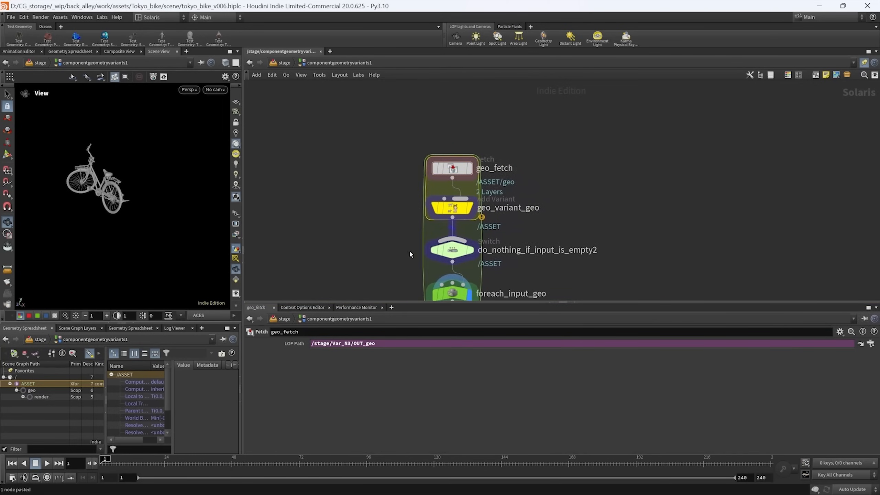
# - Compare geo_fetch with geo_variant_geo, finishing on geo_variant_geo's Add Variant parameters
pyautogui.moveTo(410, 252); pyautogui.dragTo(399, 236, button='middle')
pyautogui.moveTo(381, 187); pyautogui.dragTo(373, 192, button='middle')
pyautogui.moveTo(372, 189); pyautogui.dragTo(500, 220)
pyautogui.moveTo(532, 175); pyautogui.dragTo(566, 192, button='middle')
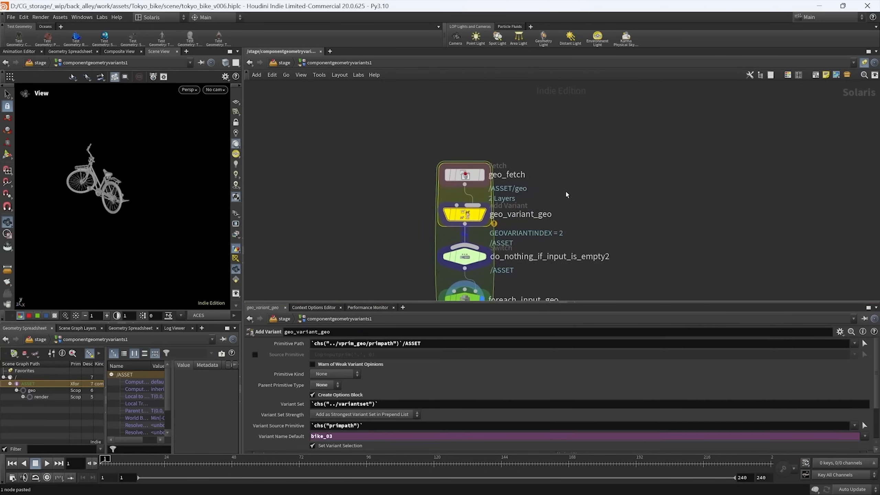
pyautogui.moveTo(538, 167); pyautogui.dragTo(441, 195)
pyautogui.scroll(3, 572, 229)
pyautogui.moveTo(573, 229); pyautogui.dragTo(546, 212, button='middle')
pyautogui.moveTo(535, 214); pyautogui.dragTo(416, 185)
pyautogui.moveTo(435, 195); pyautogui.dragTo(361, 194, button='middle')
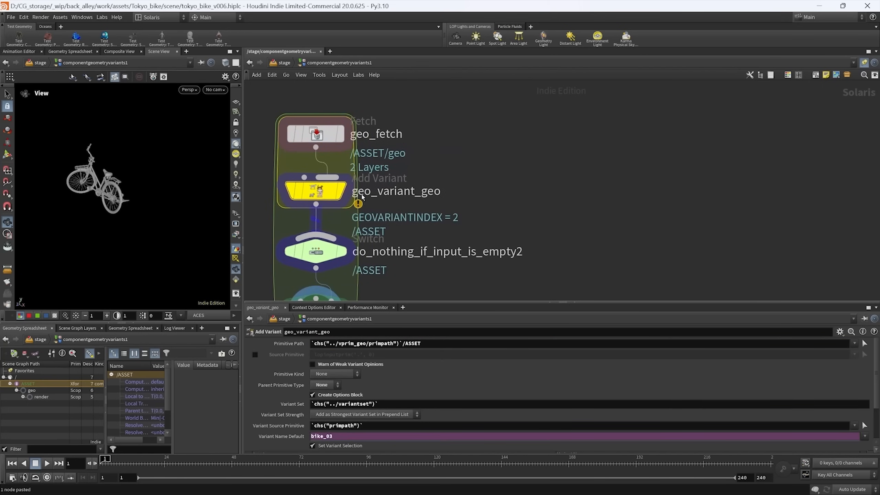
# - Place a temporary Add Variant node beside geo_variant_geo, look over its default parameters and delete it
pyautogui.press('Tab')
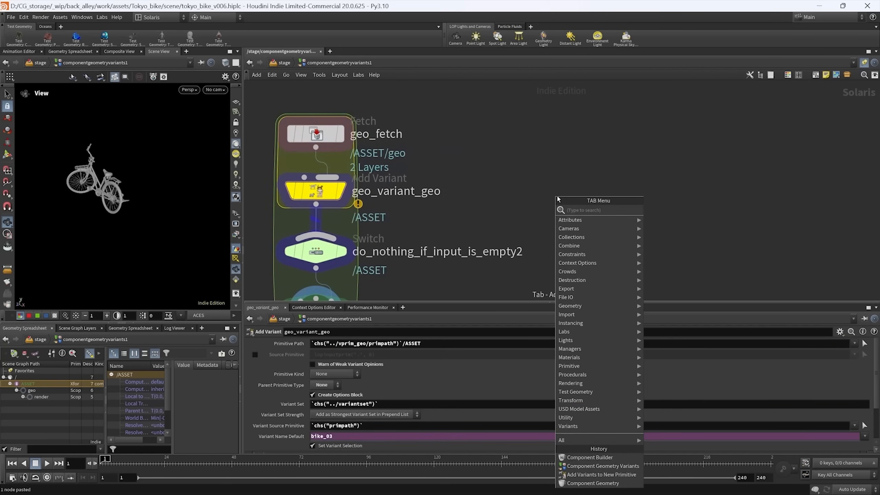
pyautogui.write('add')
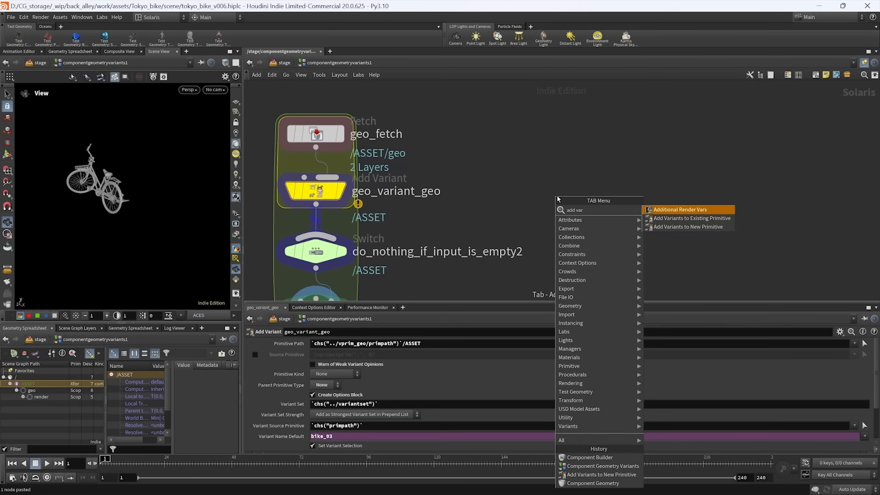
pyautogui.write(' var')
pyautogui.press('Down')
pyautogui.press('Down')
pyautogui.press('Return')
pyautogui.click(557, 199)
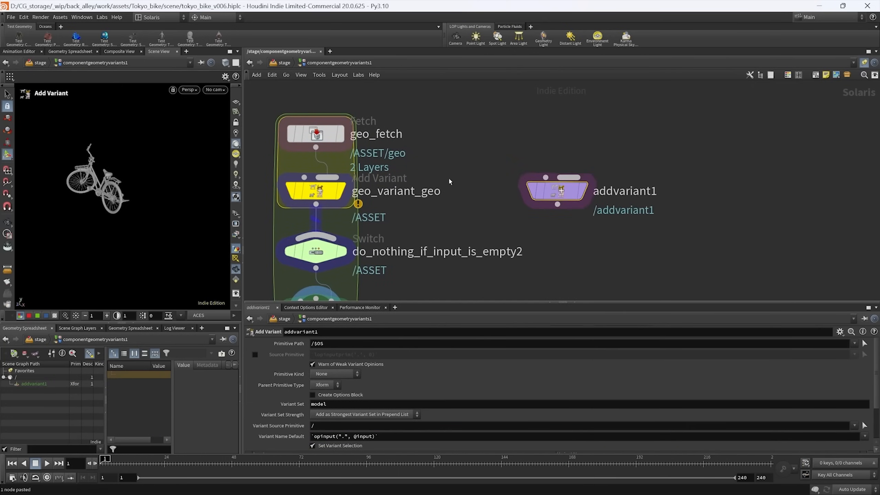
pyautogui.moveTo(648, 257)
pyautogui.mouseDown(button='middle')
pyautogui.moveTo(660, 247)
pyautogui.moveTo(650, 242)
pyautogui.mouseUp(button='middle')
pyautogui.moveTo(537, 206); pyautogui.dragTo(583, 212, button='middle')
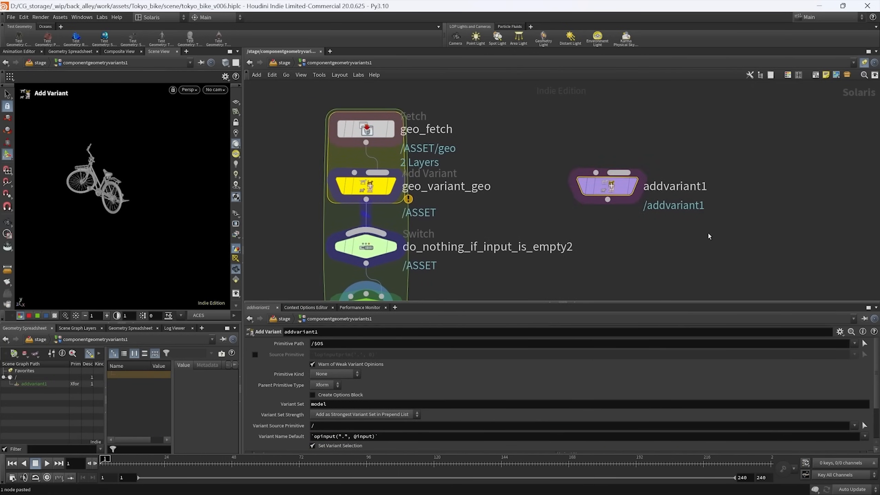
pyautogui.moveTo(646, 228); pyautogui.dragTo(615, 221, button='middle')
pyautogui.press('Delete')
# - Select geo_fetch and read the Python expression behind its LOP Path in an enlarged expression editor, closing it without changes
pyautogui.moveTo(492, 209); pyautogui.dragTo(356, 179)
pyautogui.moveTo(451, 187); pyautogui.dragTo(514, 210, button='middle')
pyautogui.moveTo(511, 171); pyautogui.dragTo(435, 151)
pyautogui.moveTo(532, 175)
pyautogui.mouseDown(button='middle')
pyautogui.moveTo(561, 180)
pyautogui.moveTo(529, 162)
pyautogui.mouseUp(button='middle')
pyautogui.moveTo(494, 186); pyautogui.dragTo(521, 184, button='middle')
pyautogui.moveTo(533, 188); pyautogui.dragTo(355, 141)
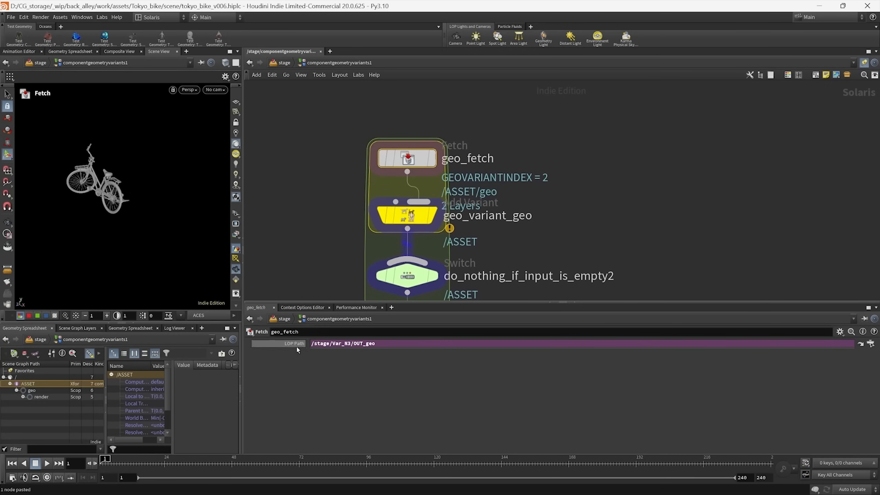
pyautogui.hotkey('alt', 'e')
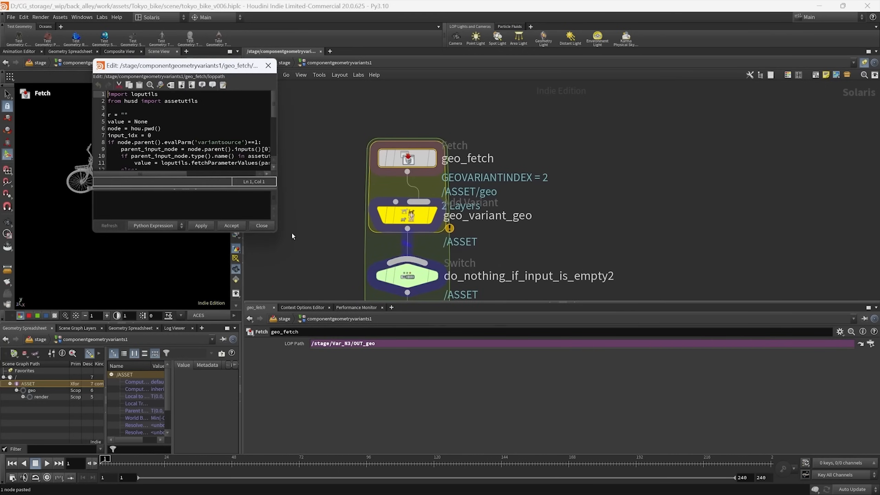
pyautogui.moveTo(275, 234); pyautogui.dragTo(673, 427)
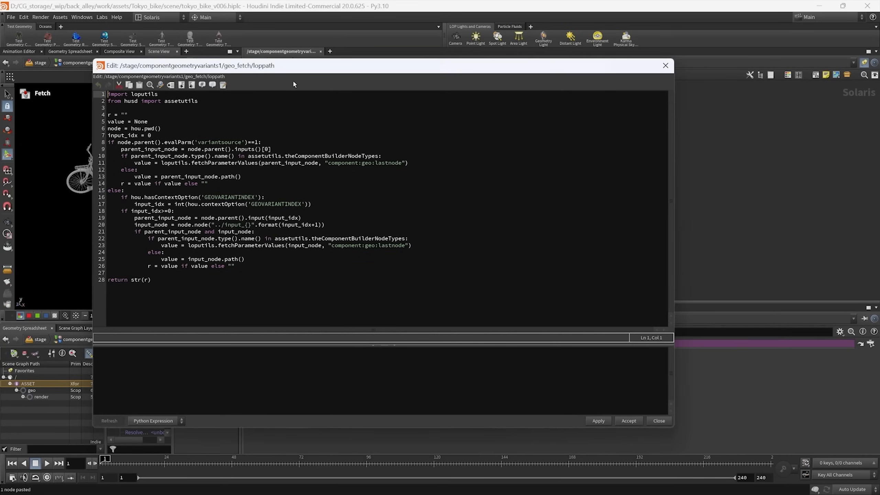
pyautogui.moveTo(302, 67); pyautogui.dragTo(306, 105)
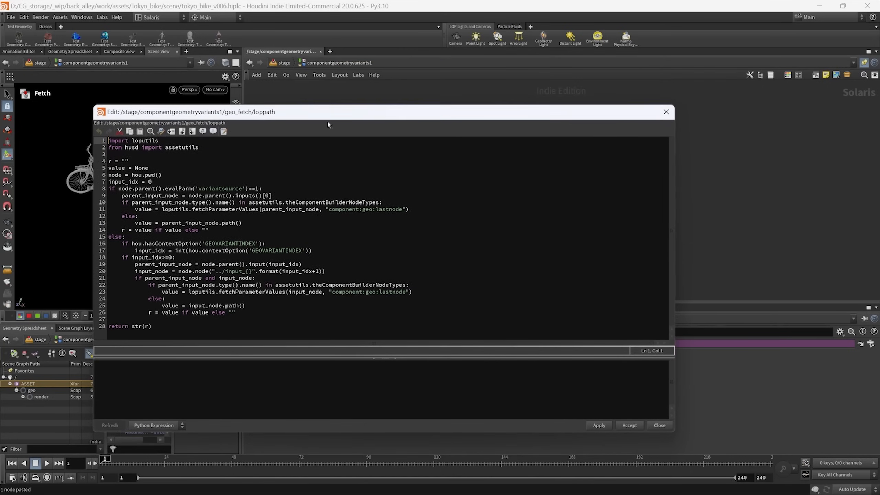
pyautogui.click(660, 425)
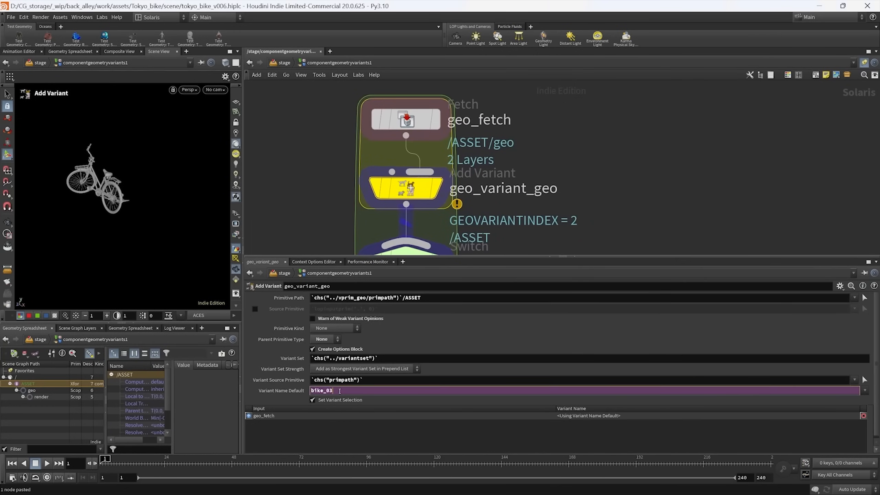
# - Read the Python expression driving geo_variant_geo's Variant Name Default in the expression editor and close it without changes
pyautogui.hotkey('alt', 'e')
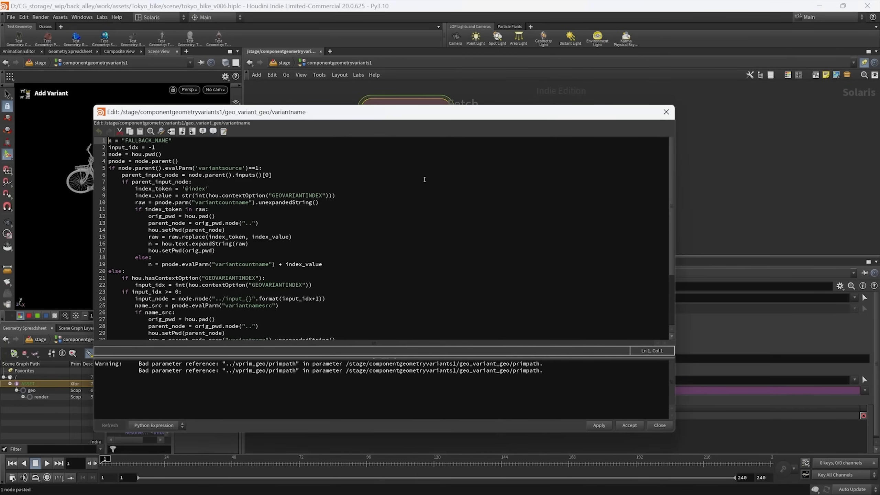
pyautogui.moveTo(414, 386); pyautogui.dragTo(413, 436)
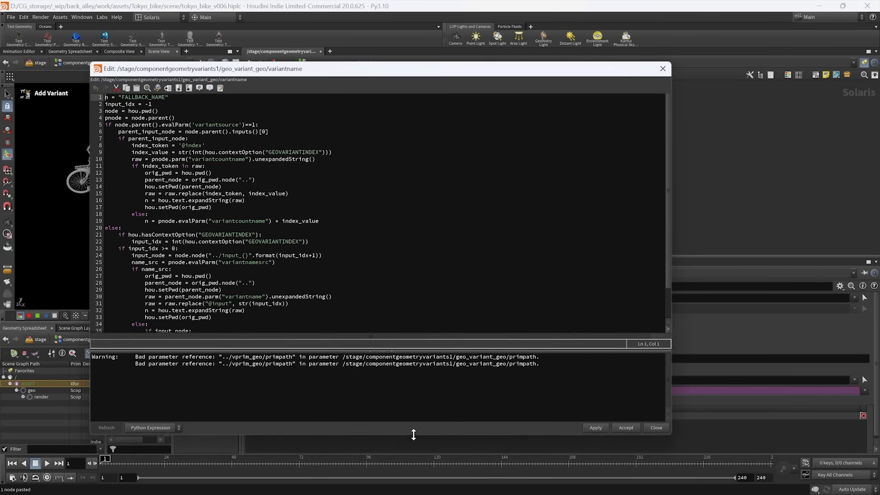
pyautogui.scroll(-2, 278, 216)
pyautogui.scroll(2, 278, 216)
pyautogui.click(663, 71)
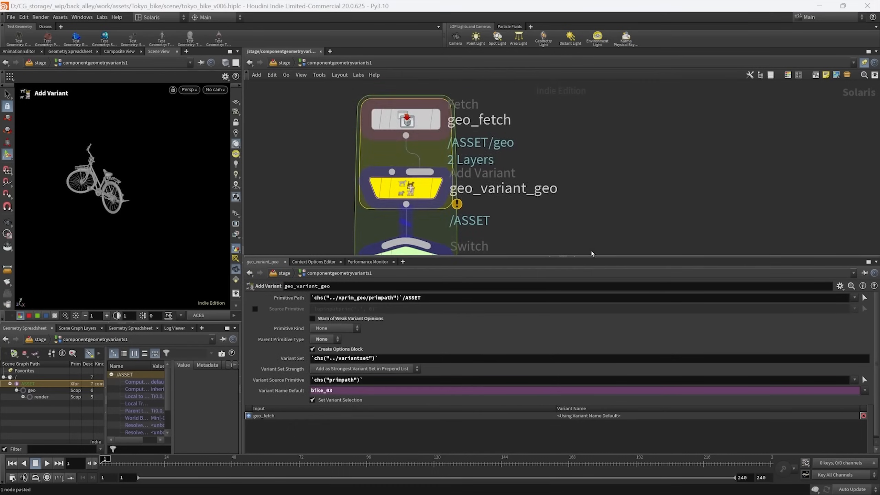
# - Select foreach_input_geo and show its For Each parameters
pyautogui.scroll(-3, 577, 182)
pyautogui.moveTo(585, 233); pyautogui.dragTo(552, 178, button='middle')
pyautogui.moveTo(519, 215); pyautogui.dragTo(513, 188, button='middle')
pyautogui.moveTo(509, 190); pyautogui.dragTo(391, 242)
pyautogui.moveTo(608, 210); pyautogui.dragTo(569, 221, button='middle')
pyautogui.scroll(-3, 569, 220)
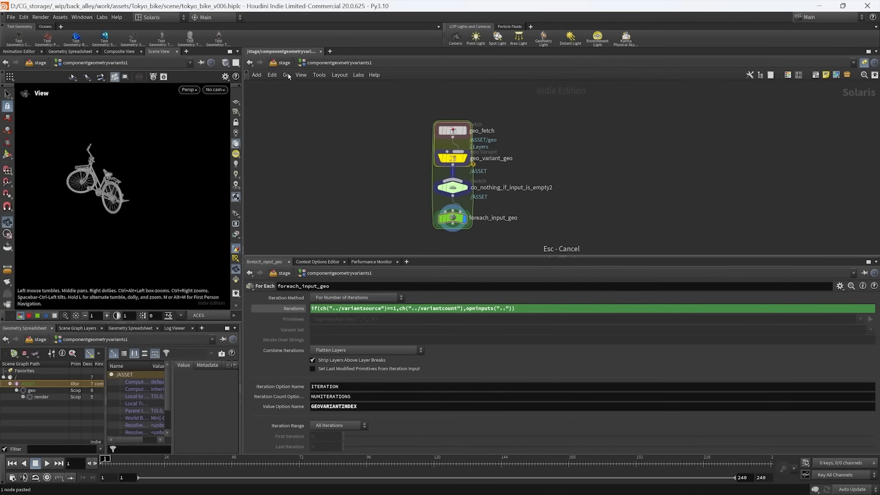
# - Return to the stage network and detach setvariant4 from componentgeometryvariants1, moving it aside
pyautogui.click(284, 64)
pyautogui.scroll(-3, 464, 191)
pyautogui.scroll(1, 544, 198)
pyautogui.moveTo(572, 219); pyautogui.dragTo(577, 232, button='middle')
pyautogui.click(479, 227)
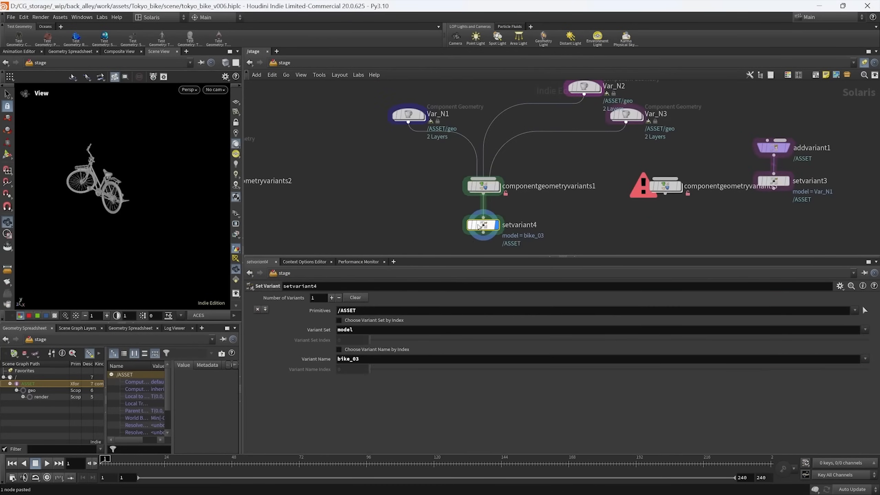
pyautogui.moveTo(478, 227); pyautogui.dragTo(585, 229)
# - Rearrange Var_N1, Var_N2 and Var_N3 in a descending row closely above componentgeometryvariants1
pyautogui.moveTo(594, 165); pyautogui.dragTo(620, 190, button='middle')
pyautogui.moveTo(604, 116); pyautogui.dragTo(518, 133)
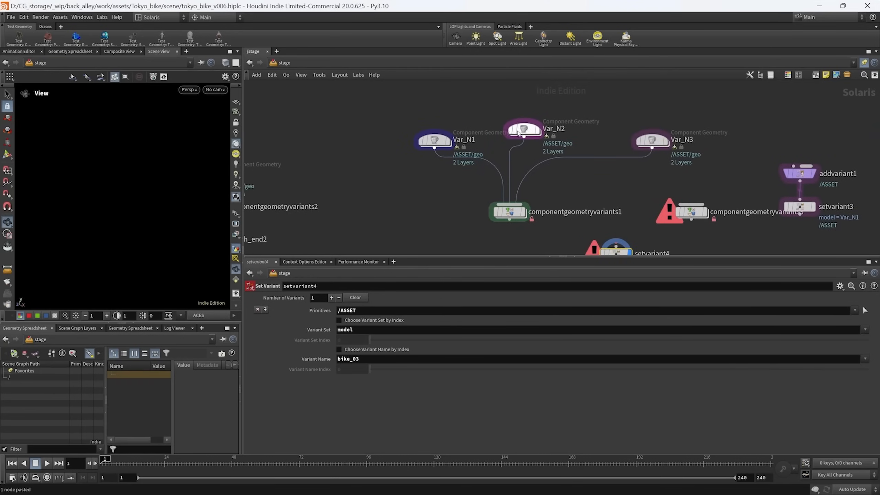
pyautogui.scroll(1, 450, 139)
pyautogui.moveTo(433, 141); pyautogui.dragTo(440, 114)
pyautogui.moveTo(538, 131); pyautogui.dragTo(528, 138)
pyautogui.moveTo(464, 175); pyautogui.dragTo(428, 171, button='middle')
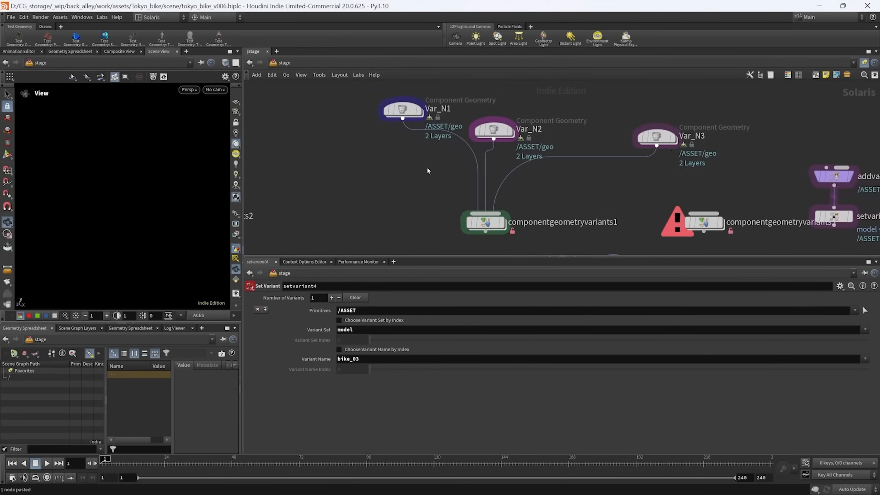
pyautogui.moveTo(656, 137); pyautogui.dragTo(559, 158)
pyautogui.moveTo(559, 194); pyautogui.dragTo(545, 183, button='middle')
# - Select componentgeometryvariants1 and make it the displayed node
pyautogui.click(468, 210)
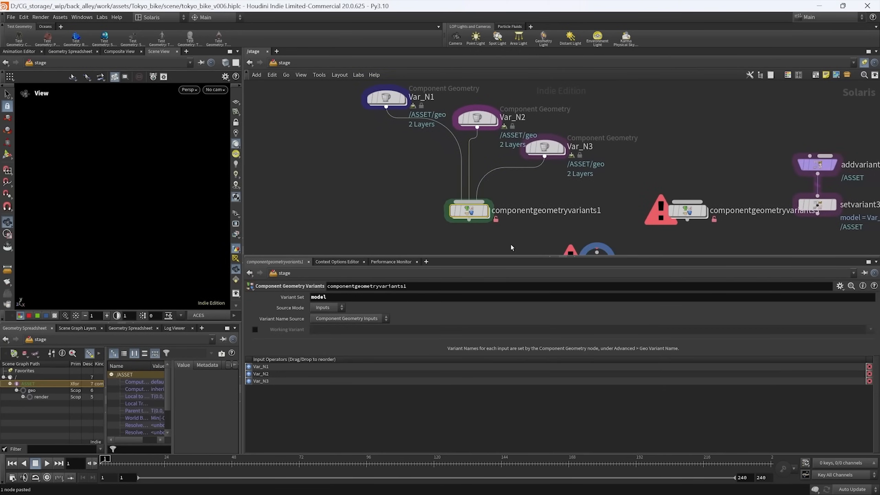
pyautogui.moveTo(508, 232); pyautogui.dragTo(506, 219, button='middle')
pyautogui.scroll(2, 496, 177)
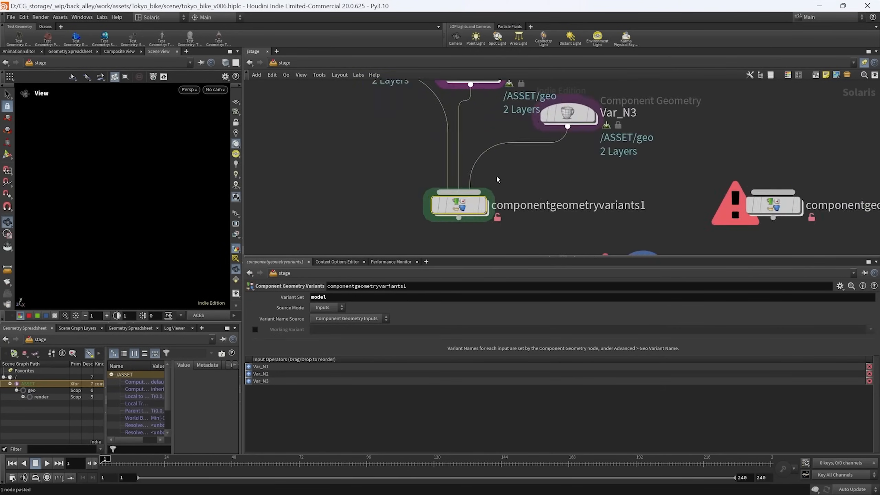
pyautogui.click(485, 212)
pyautogui.moveTo(379, 177); pyautogui.dragTo(532, 235)
pyautogui.moveTo(519, 235)
pyautogui.mouseDown(button='middle')
pyautogui.moveTo(496, 217)
pyautogui.moveTo(508, 211)
pyautogui.mouseUp(button='middle')
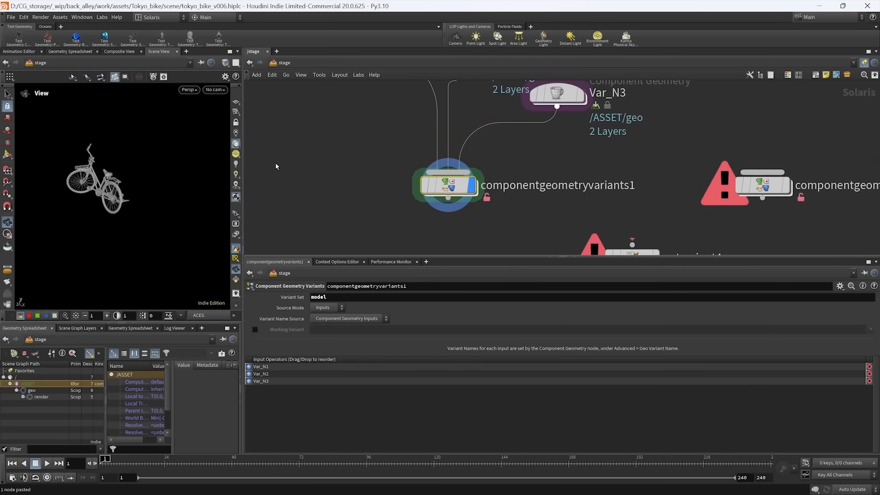
# - Widen the viewport and set the /ASSET primitive's model variant to bike_01 from the scene graph, adding a Set Variant node
pyautogui.moveTo(243, 166); pyautogui.dragTo(369, 166)
pyautogui.rightClick(30, 385)
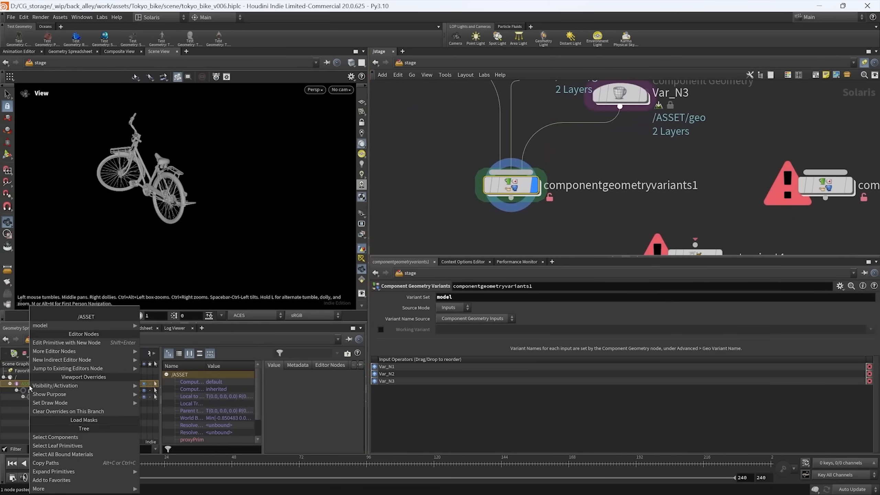
pyautogui.moveTo(60, 328)
pyautogui.click(158, 327)
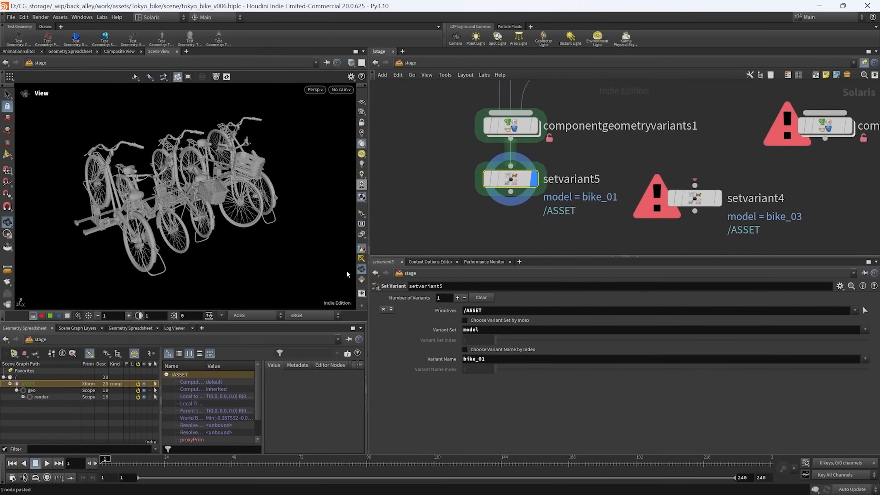
# - Switch setvariant5's Variant Name to bike_02 and finally to bike_03
pyautogui.click(832, 376)
pyautogui.click(865, 359)
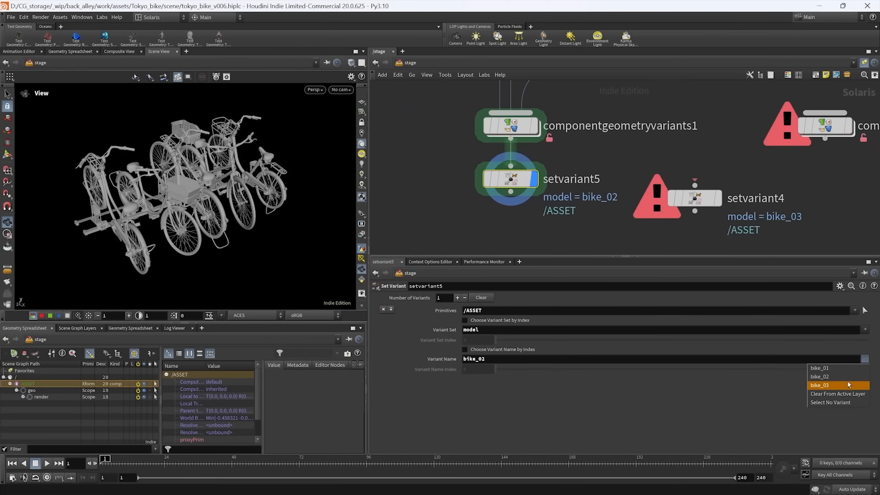
pyautogui.click(846, 385)
# - Enter componentgeometryvariants1 and examine the fetch-to-for-each chain and foreach_input_geo's Iterations expression
pyautogui.doubleClick(505, 153)
pyautogui.moveTo(618, 197); pyautogui.dragTo(570, 192, button='middle')
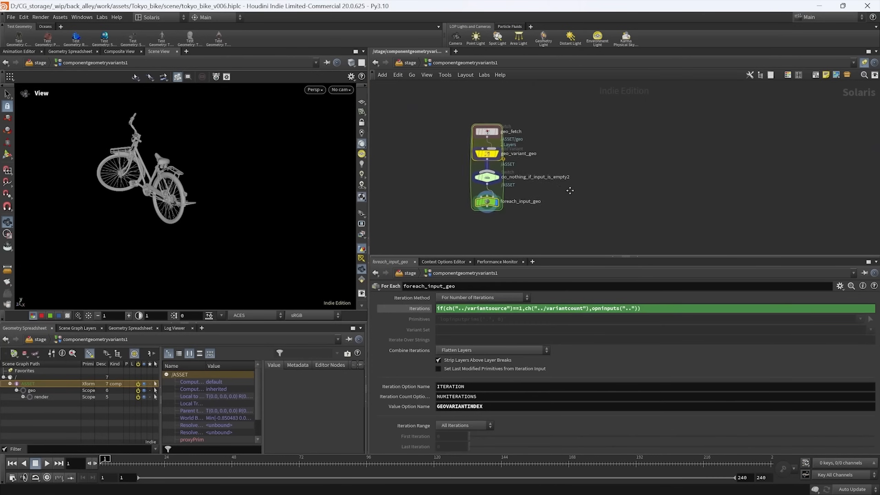
pyautogui.scroll(-4, 570, 192)
pyautogui.moveTo(658, 178)
pyautogui.mouseDown(button='middle')
pyautogui.moveTo(542, 197)
pyautogui.moveTo(437, 179)
pyautogui.moveTo(669, 189)
pyautogui.moveTo(662, 187)
pyautogui.mouseUp(button='middle')
pyautogui.scroll(5, 555, 205)
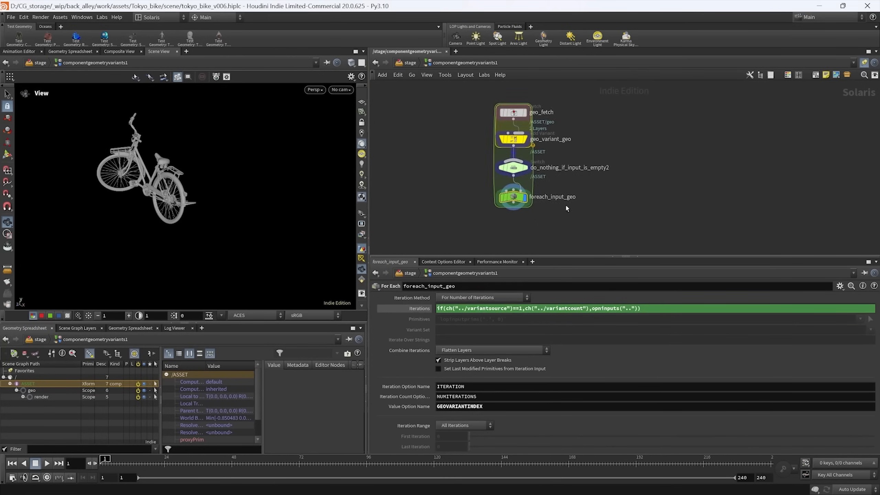
pyautogui.moveTo(565, 203); pyautogui.dragTo(543, 229, button='middle')
pyautogui.moveTo(552, 171); pyautogui.dragTo(555, 168, button='middle')
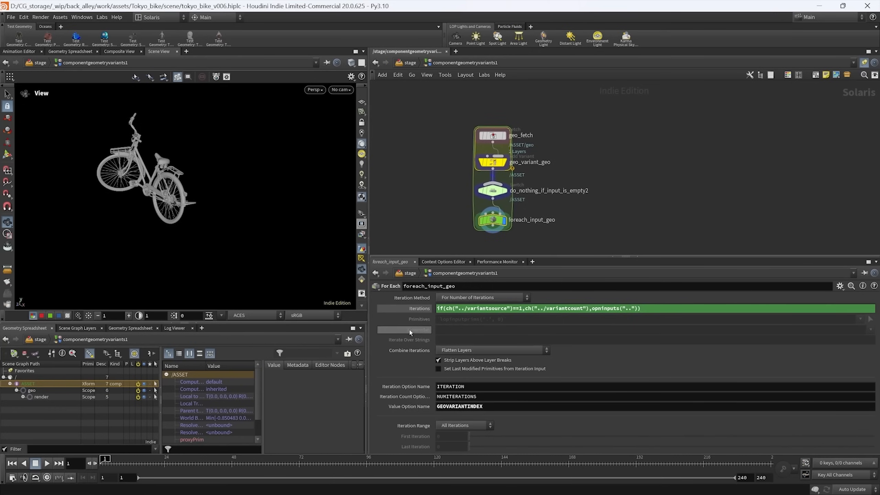
pyautogui.click(420, 308)
pyautogui.moveTo(479, 162); pyautogui.dragTo(472, 183, button='middle')
# - Return to the stage network and move componentgeometryvariants3 and setvariant4 together away from the active chain
pyautogui.click(410, 66)
pyautogui.scroll(-3, 545, 186)
pyautogui.moveTo(551, 219); pyautogui.dragTo(568, 212, button='middle')
pyautogui.moveTo(608, 194); pyautogui.dragTo(684, 192)
pyautogui.moveTo(638, 131); pyautogui.dragTo(708, 203)
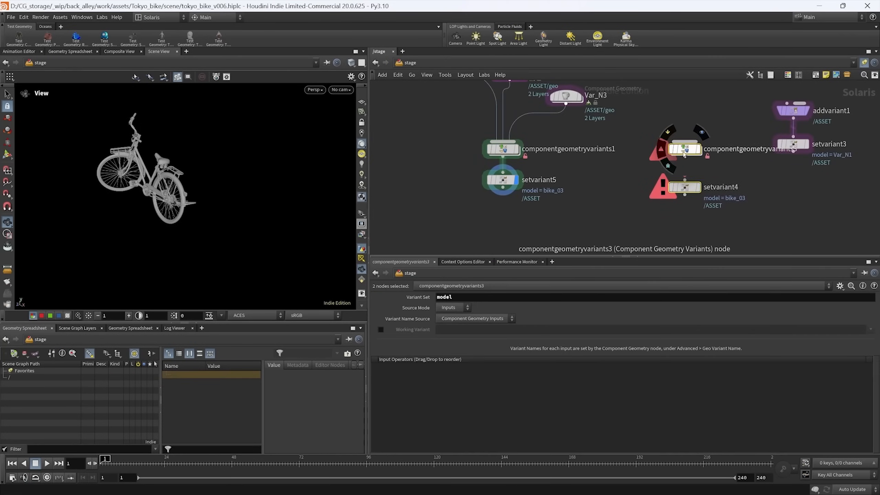
pyautogui.moveTo(685, 151); pyautogui.dragTo(796, 195)
# - Move setvariant5 further down beneath componentgeometryvariants1
pyautogui.moveTo(570, 186); pyautogui.dragTo(641, 219, button='middle')
pyautogui.scroll(2, 641, 217)
pyautogui.moveTo(545, 211); pyautogui.dragTo(545, 235)
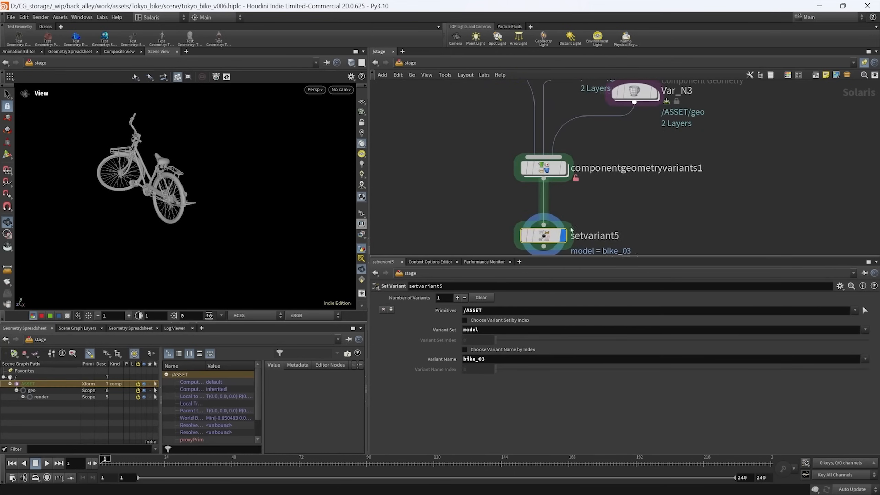
pyautogui.scroll(-1, 548, 235)
pyautogui.moveTo(551, 229); pyautogui.dragTo(554, 239, button='middle')
# - Select componentgeometryvariants1 and review its variant set and input list alongside the neighbouring nodes
pyautogui.moveTo(614, 209); pyautogui.dragTo(496, 183)
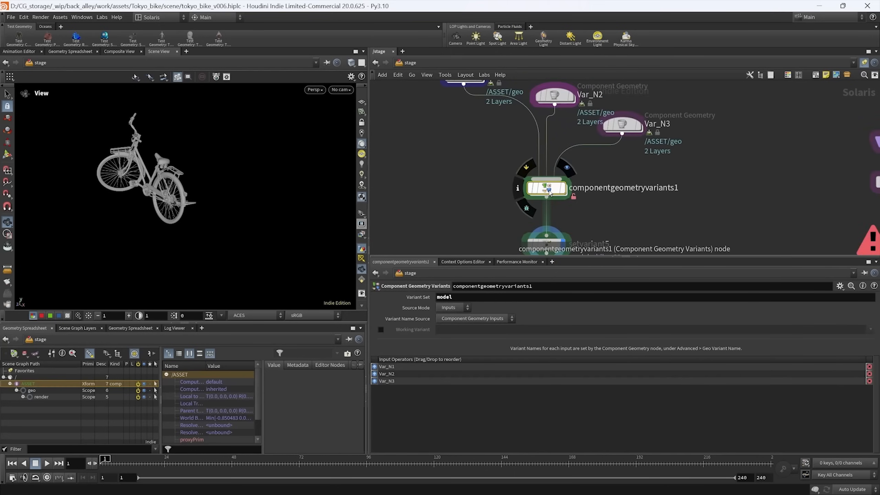
pyautogui.moveTo(609, 220); pyautogui.dragTo(615, 199, button='middle')
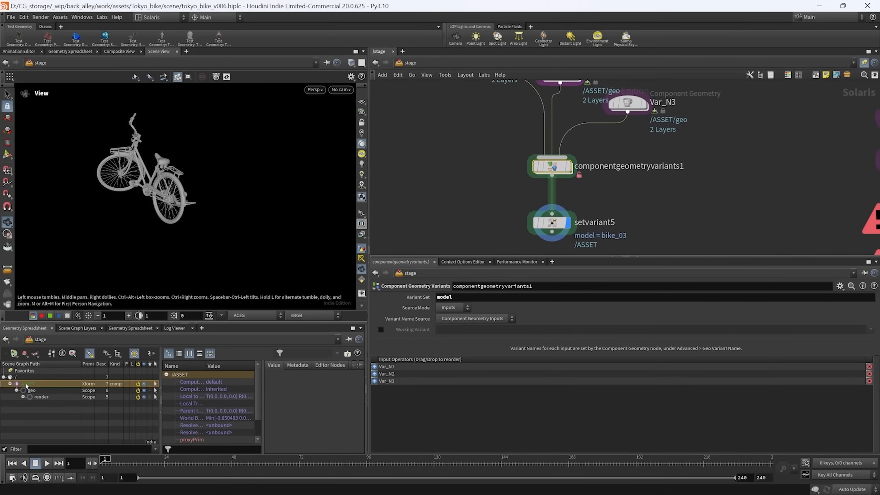
pyautogui.moveTo(430, 198); pyautogui.dragTo(543, 220, button='middle')
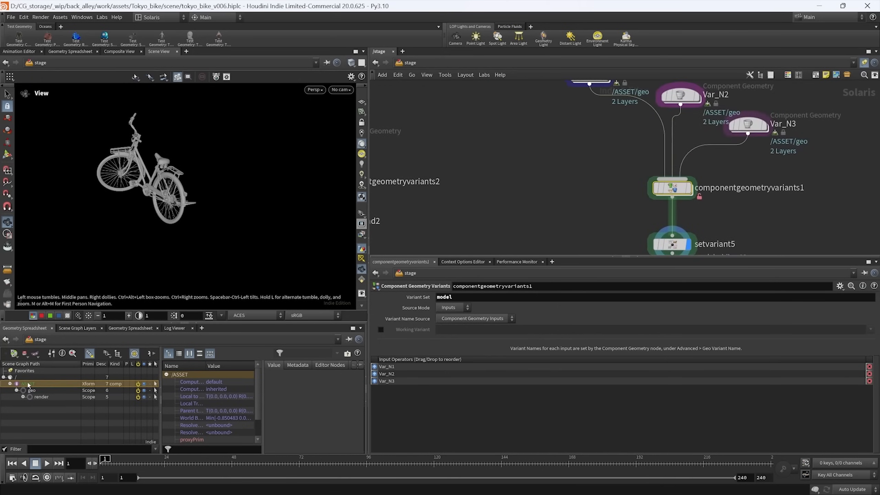
# - Select the asset_control null, compare Asset Name's expression with its evaluated value, and copy the parameter
pyautogui.scroll(-4, 422, 234)
pyautogui.moveTo(422, 234); pyautogui.dragTo(676, 116, button='middle')
pyautogui.scroll(3, 478, 208)
pyautogui.moveTo(478, 208); pyautogui.dragTo(425, 171)
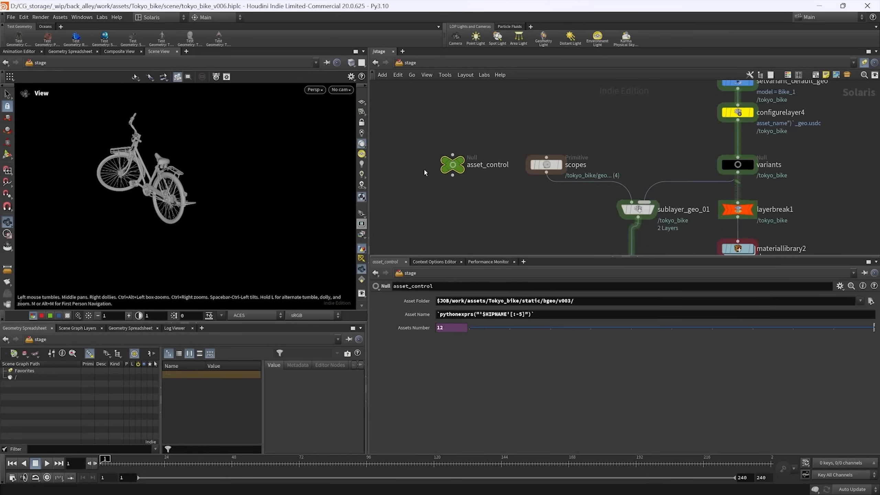
pyautogui.click(413, 316)
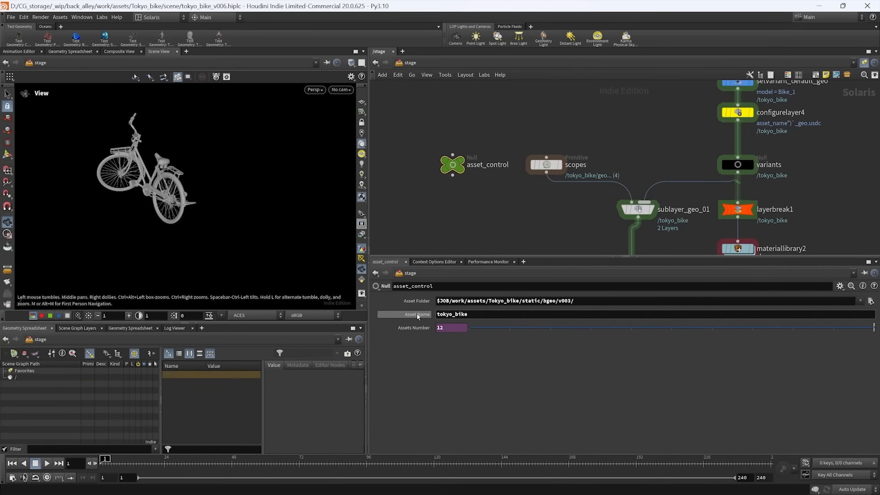
pyautogui.click(417, 315)
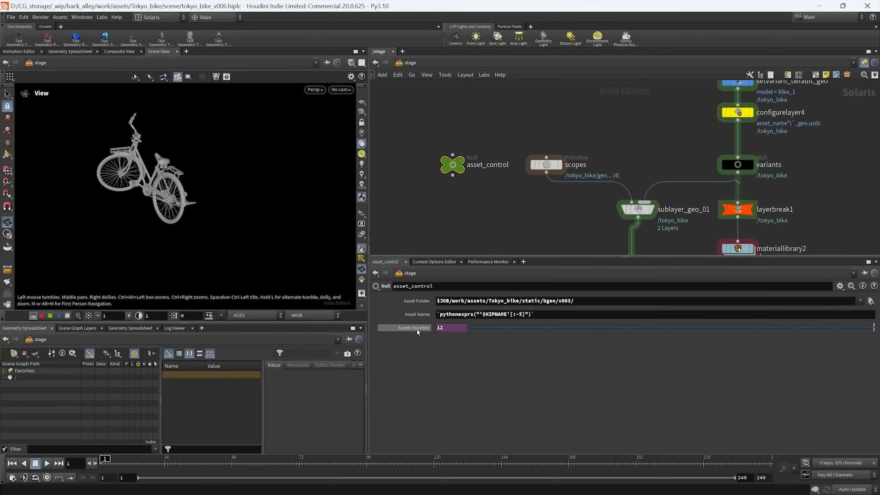
pyautogui.click(420, 315)
pyautogui.click(432, 315)
pyautogui.scroll(-5, 607, 105)
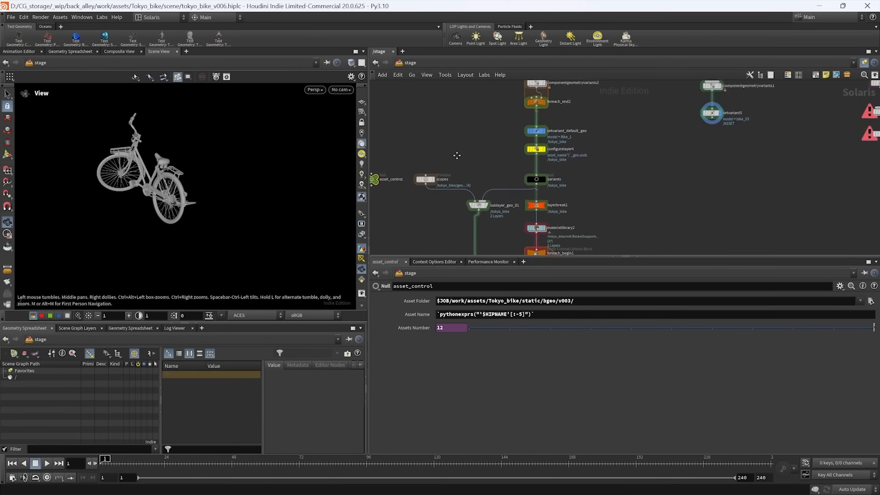
pyautogui.rightClick(412, 315)
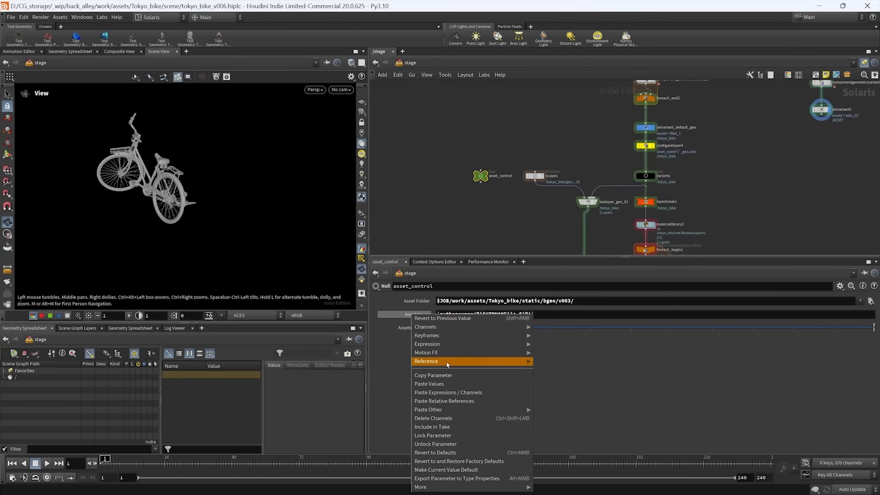
pyautogui.click(451, 377)
# - Enter componentgeometryvariants1 and insert a Restructure Scene Graph node between geo_fetch and geo_variant_geo
pyautogui.moveTo(747, 177); pyautogui.dragTo(433, 261, button='middle')
pyautogui.scroll(4, 503, 105)
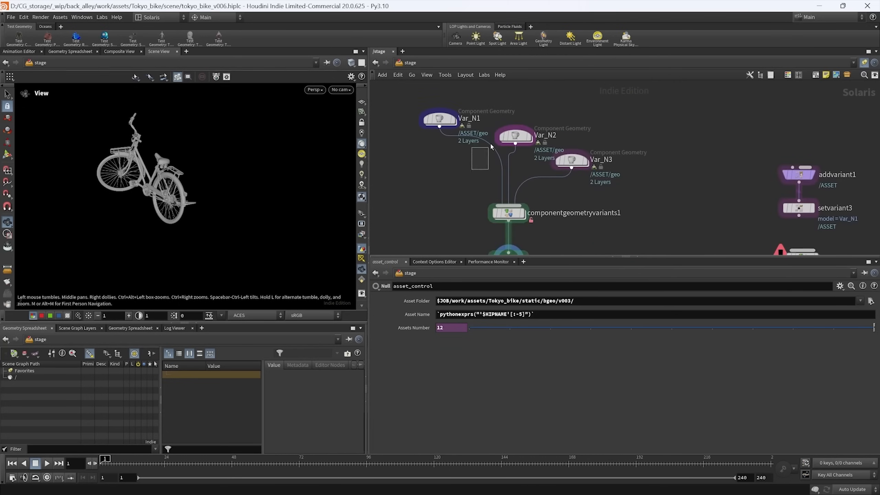
pyautogui.click(440, 118)
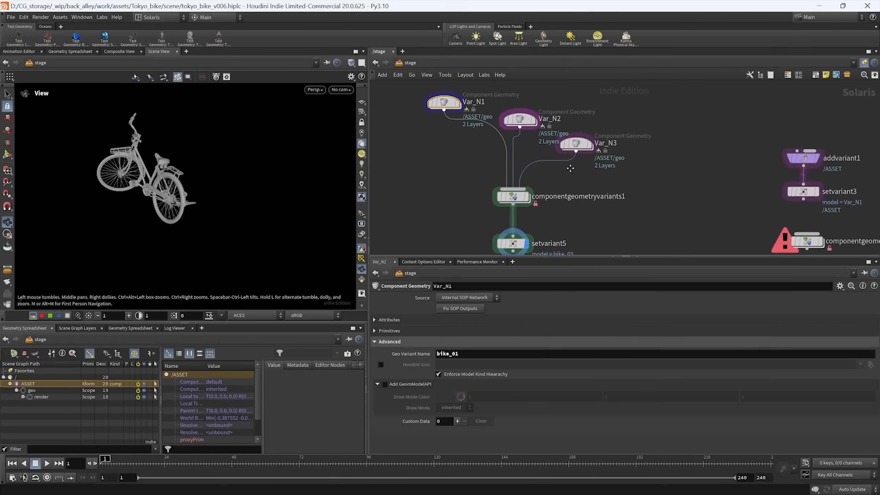
pyautogui.doubleClick(515, 185)
pyautogui.scroll(5, 516, 184)
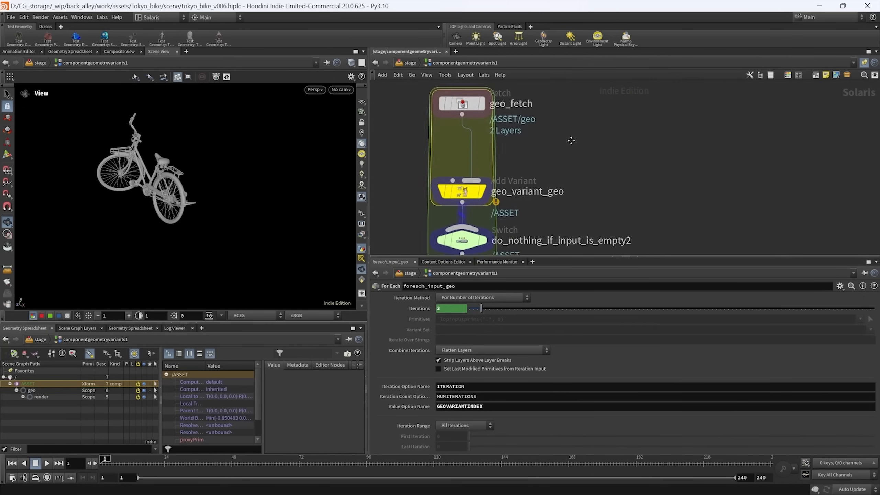
pyautogui.press('Tab')
pyautogui.write('rest')
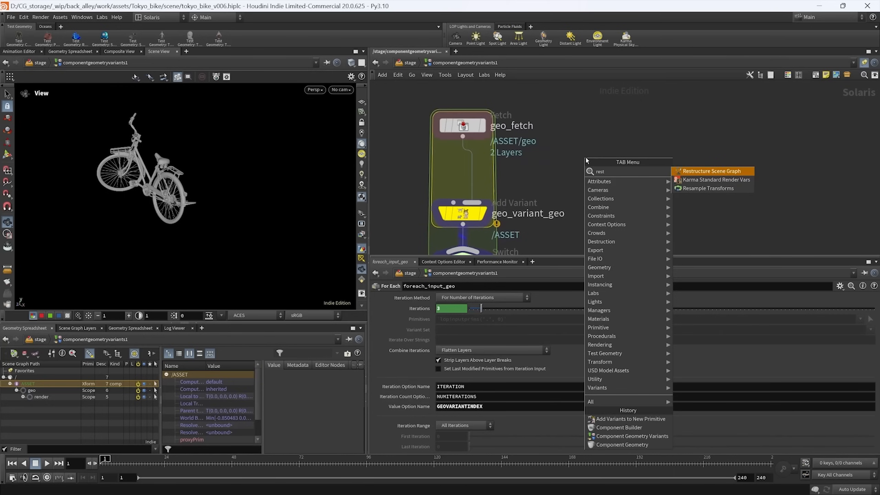
pyautogui.press('Return')
pyautogui.click(585, 155)
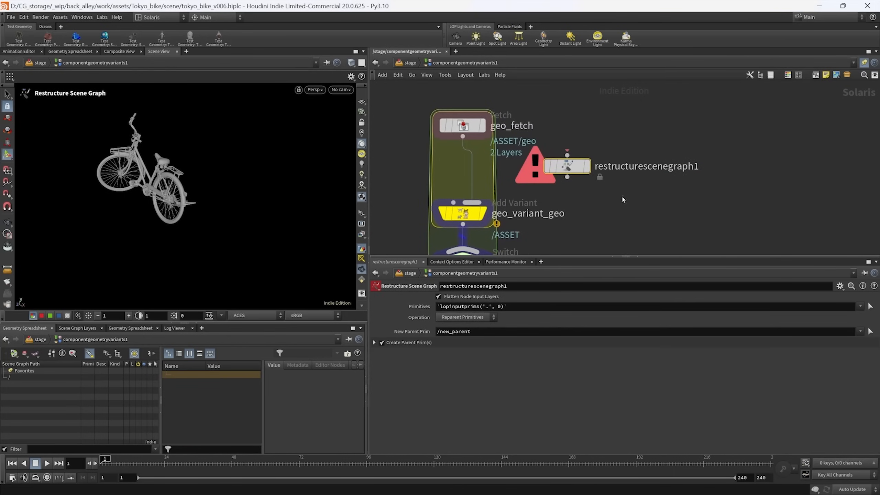
pyautogui.moveTo(566, 166); pyautogui.dragTo(464, 169)
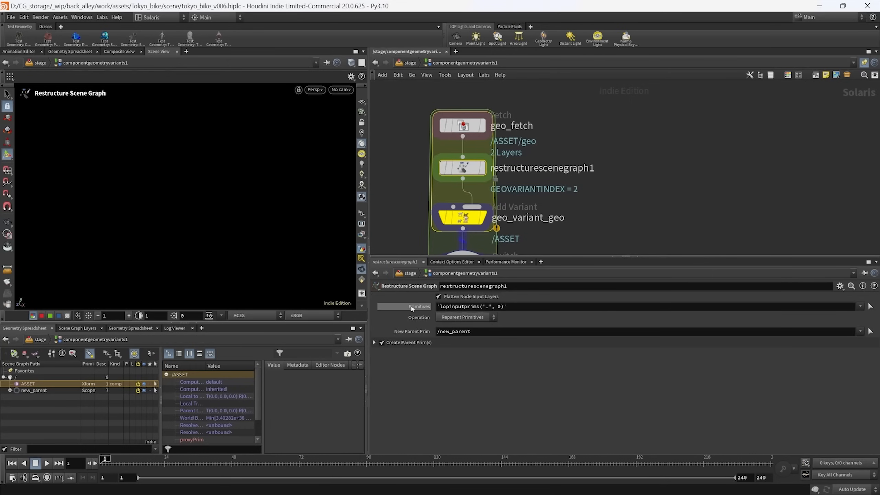
# - Set restructurescenegraph1's Primitives to /ASSET and its Operation to Rename Primitives
pyautogui.click(871, 305)
pyautogui.click(695, 237)
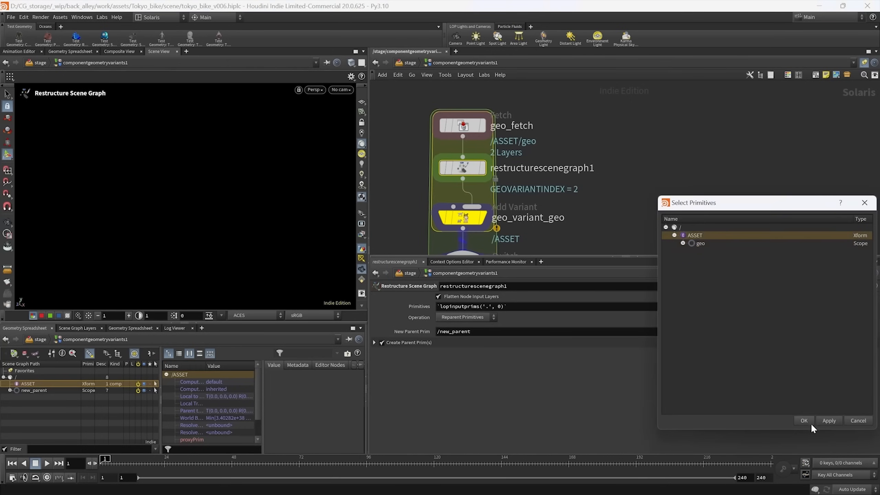
pyautogui.click(802, 417)
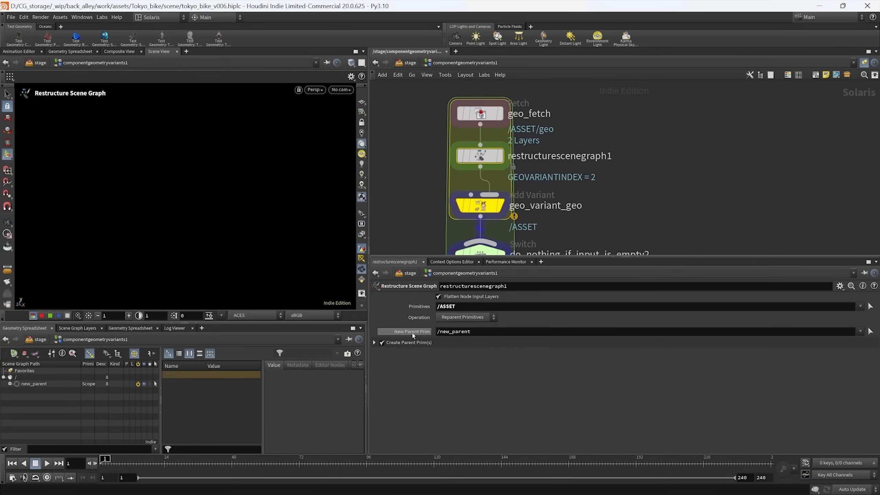
pyautogui.click(458, 318)
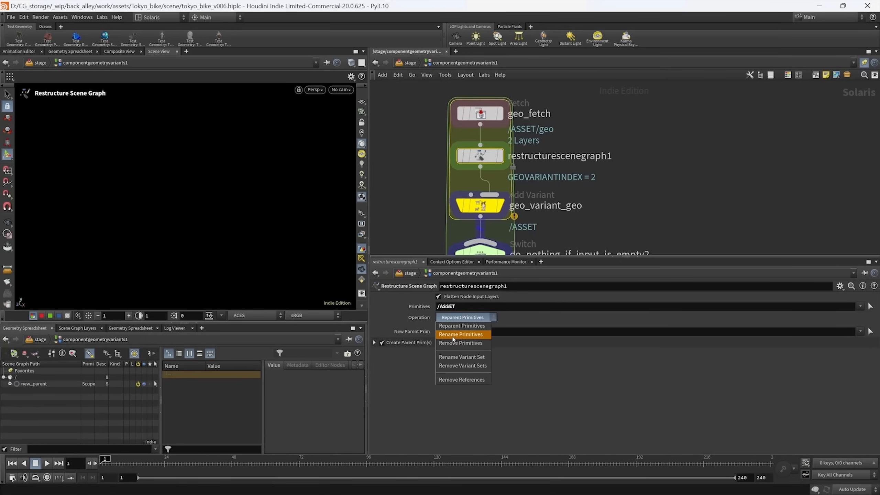
pyautogui.click(460, 334)
pyautogui.moveTo(475, 341); pyautogui.dragTo(376, 346)
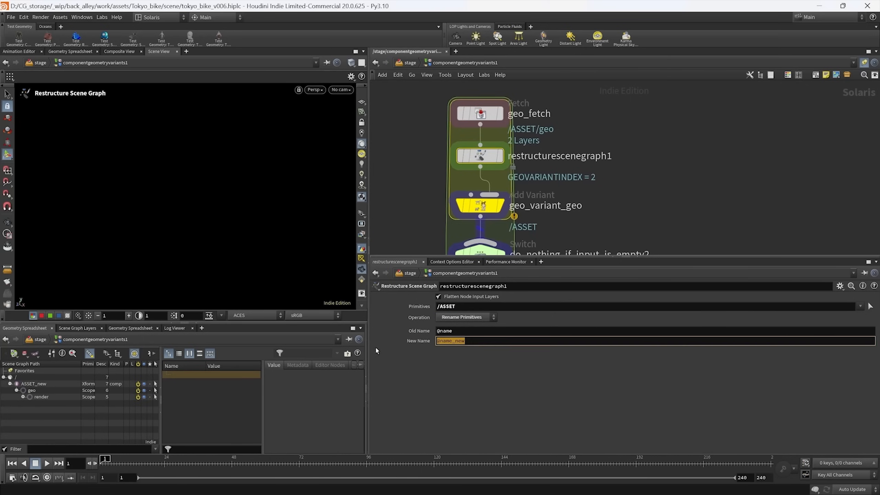
pyautogui.write('/stage/componentgeometryvariants1')
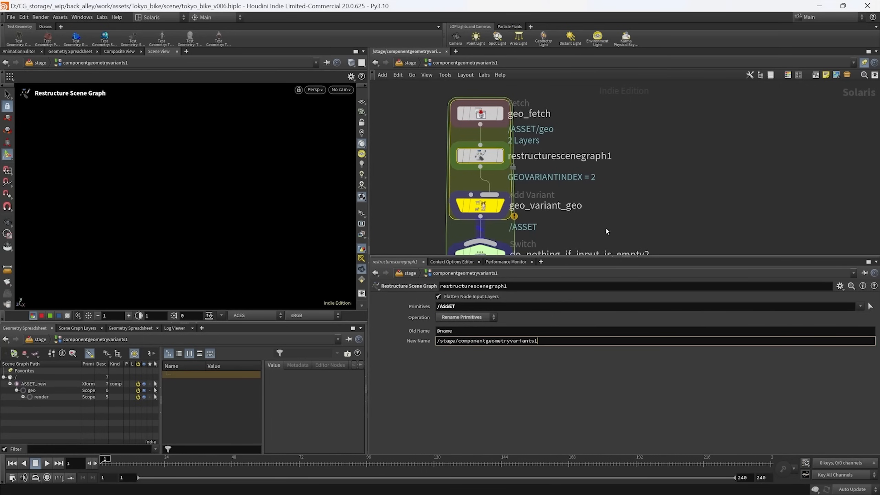
pyautogui.hotkey('ctrl', 'z')
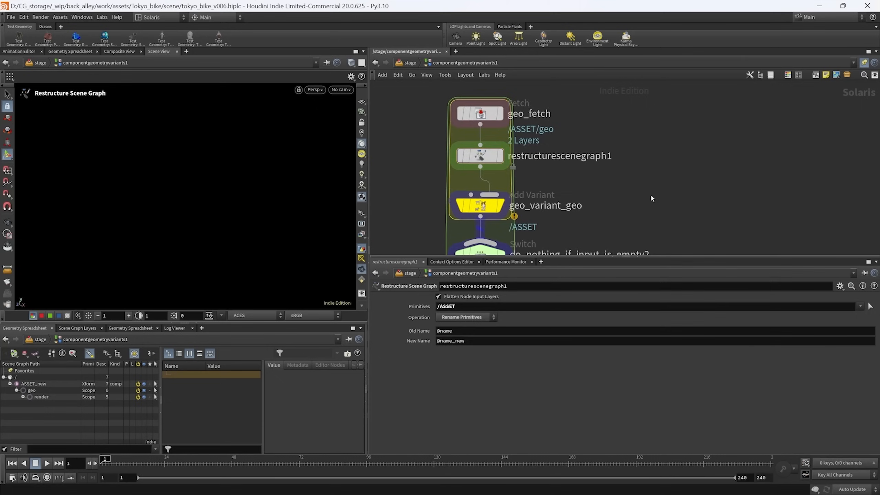
# - Return to the stage network and copy the Asset Name parameter of asset_control
pyautogui.click(403, 63)
pyautogui.click(466, 167)
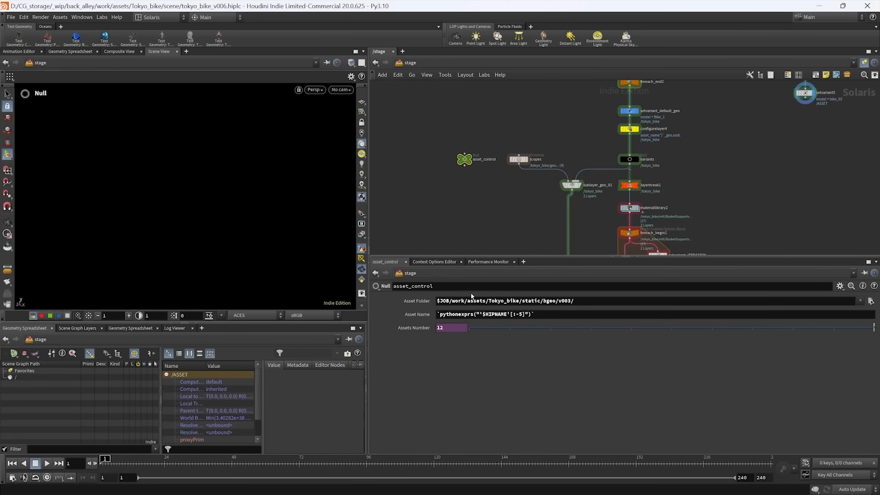
pyautogui.rightClick(412, 316)
pyautogui.click(439, 377)
# - Inside componentgeometryvariants1, paste the copied Asset Name as a relative reference into restructurescenegraph1's New Name and check the renamed primitive hierarchy
pyautogui.moveTo(743, 146); pyautogui.dragTo(504, 244, button='middle')
pyautogui.scroll(4, 528, 161)
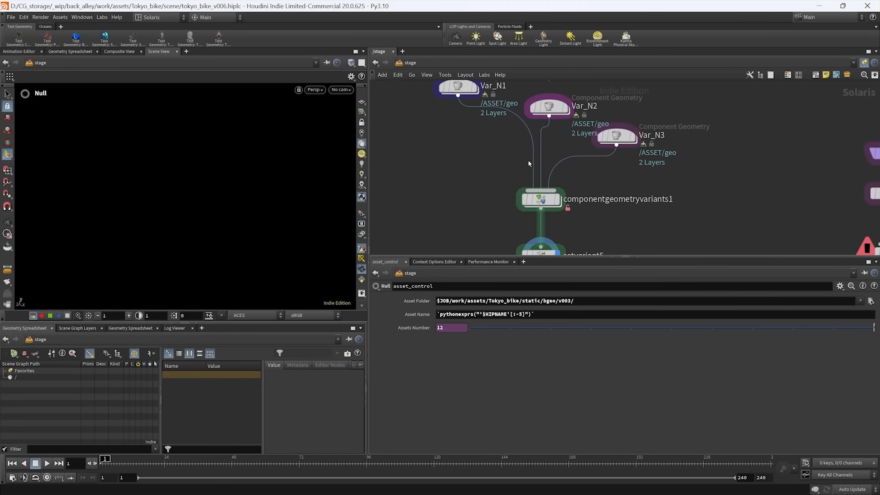
pyautogui.doubleClick(541, 199)
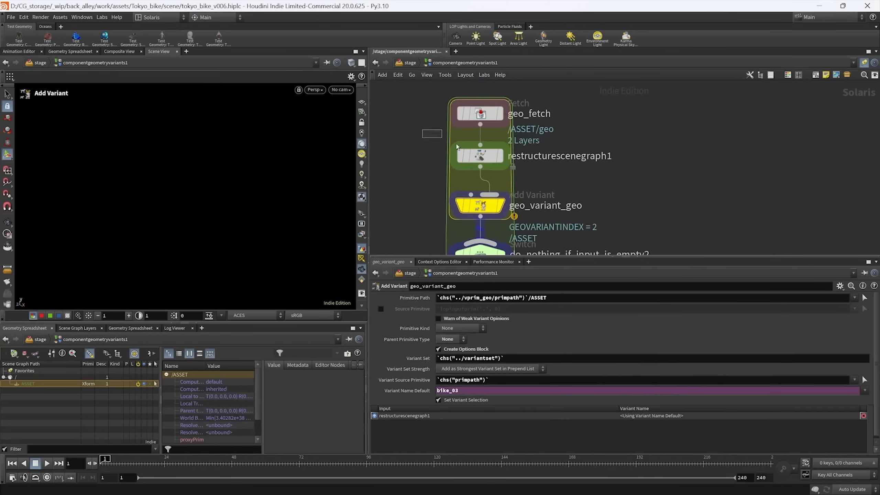
pyautogui.click(456, 147)
pyautogui.rightClick(419, 342)
pyautogui.click(461, 403)
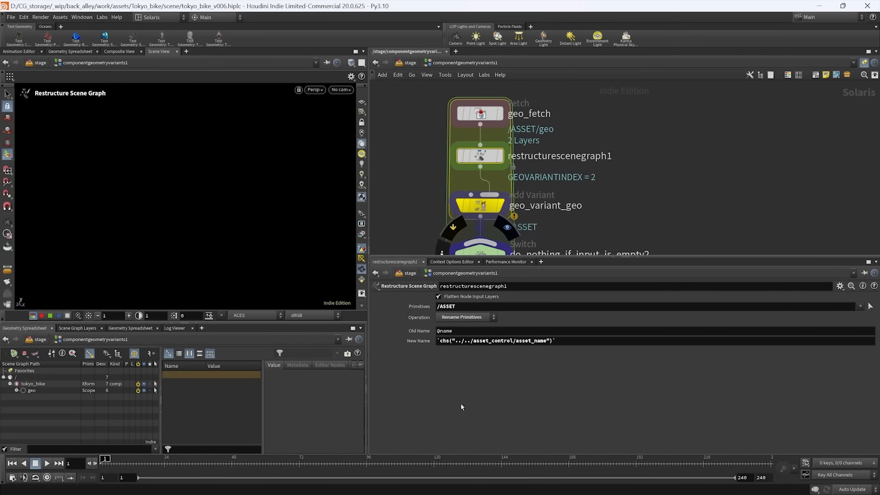
pyautogui.click(407, 342)
pyautogui.click(406, 342)
pyautogui.click(639, 188)
pyautogui.click(16, 390)
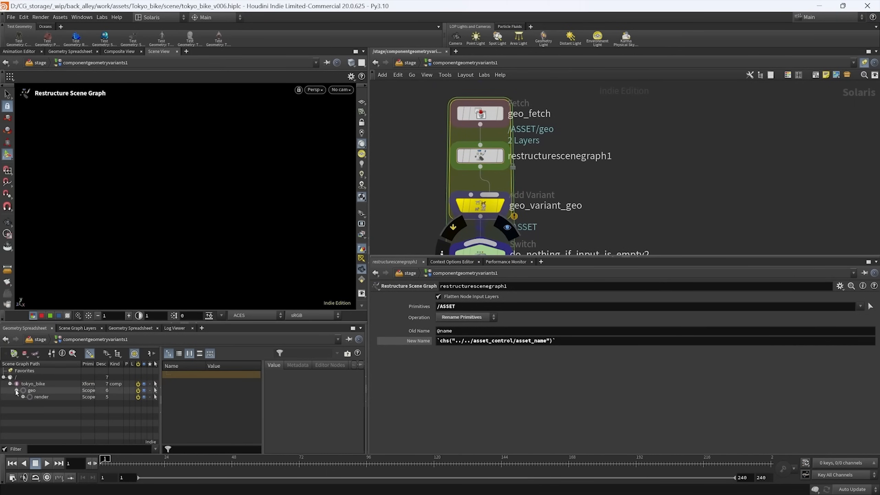
pyautogui.click(16, 390)
# - Examine geo_variant_geo's primitive path settings and compare them with componentgeometryvariants1's scene graph on the stage
pyautogui.moveTo(542, 226); pyautogui.dragTo(535, 203, button='middle')
pyautogui.click(472, 181)
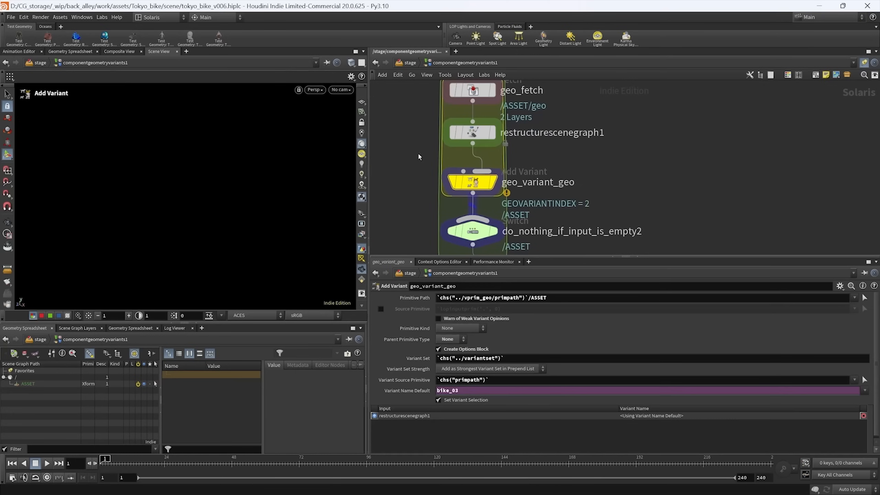
pyautogui.click(406, 64)
pyautogui.moveTo(463, 173); pyautogui.dragTo(455, 155, button='middle')
pyautogui.moveTo(454, 188); pyautogui.dragTo(575, 232)
pyautogui.moveTo(589, 167); pyautogui.dragTo(516, 140)
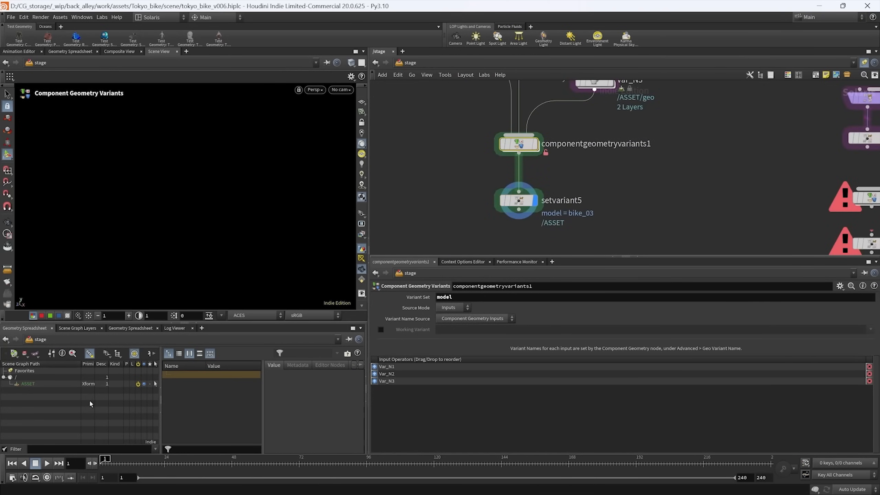
pyautogui.press('Escape')
pyautogui.moveTo(597, 164); pyautogui.dragTo(583, 202, button='middle')
pyautogui.doubleClick(507, 185)
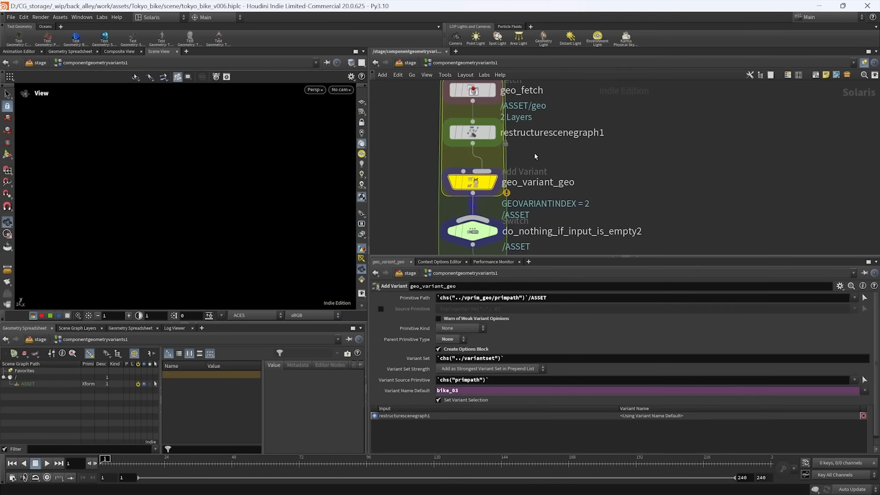
pyautogui.moveTo(419, 209); pyautogui.dragTo(447, 204, button='middle')
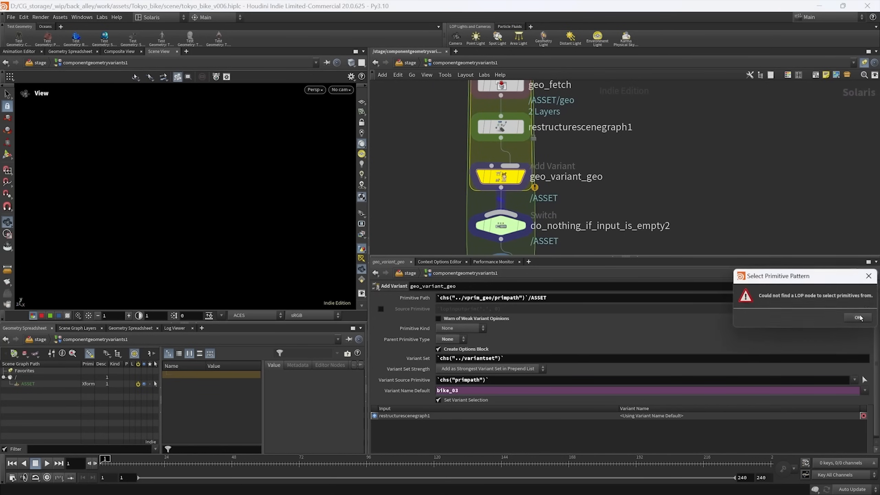
pyautogui.moveTo(596, 194); pyautogui.dragTo(591, 203, button='middle')
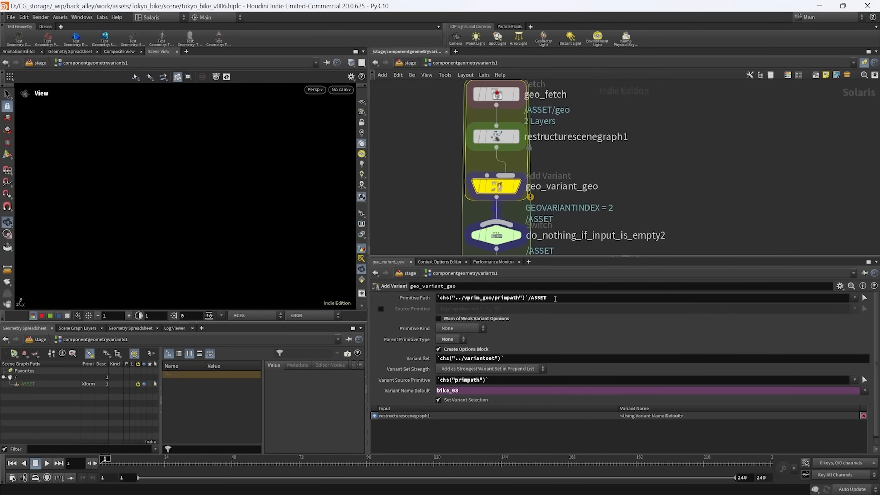
# - Replace geo_variant_geo's Primitive Path with restructurescenegraph1's New Name expression, `chs("../../asset_control/asset_name")`
pyautogui.moveTo(553, 299); pyautogui.dragTo(433, 298)
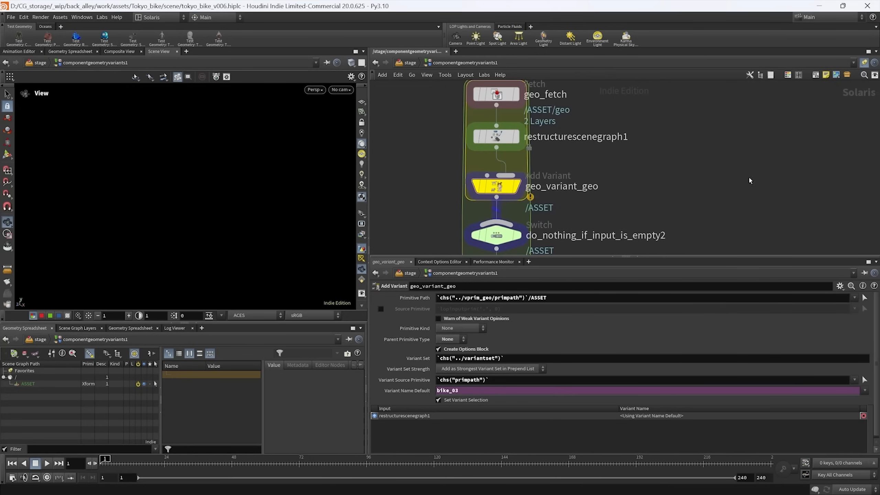
pyautogui.click(498, 138)
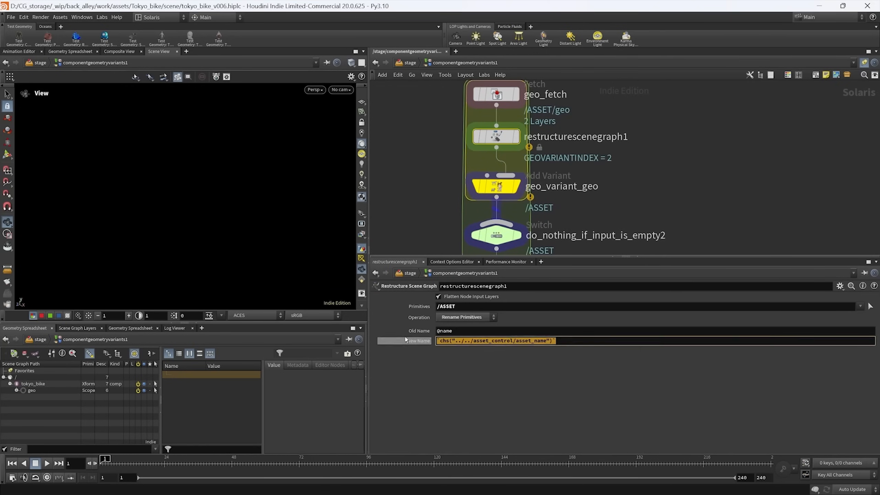
pyautogui.click(496, 187)
pyautogui.write('`chs("../../asset_control/asset_name")`')
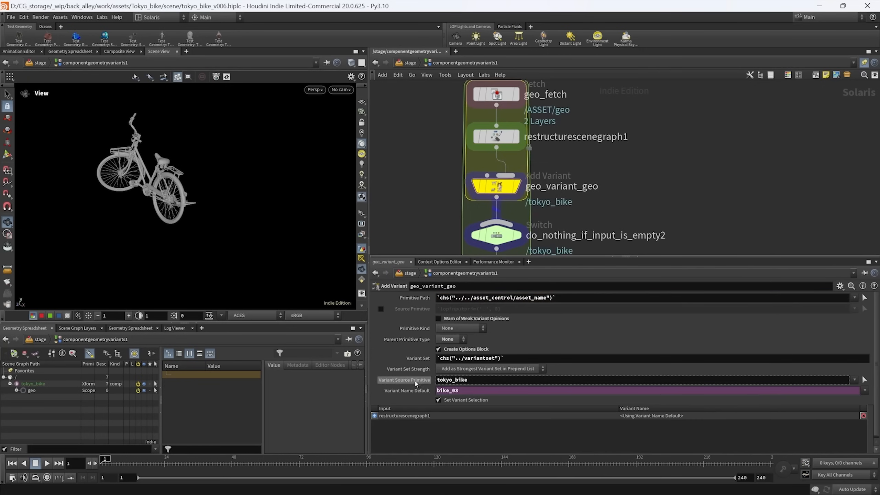
pyautogui.click(419, 298)
pyautogui.click(419, 299)
pyautogui.press('h')
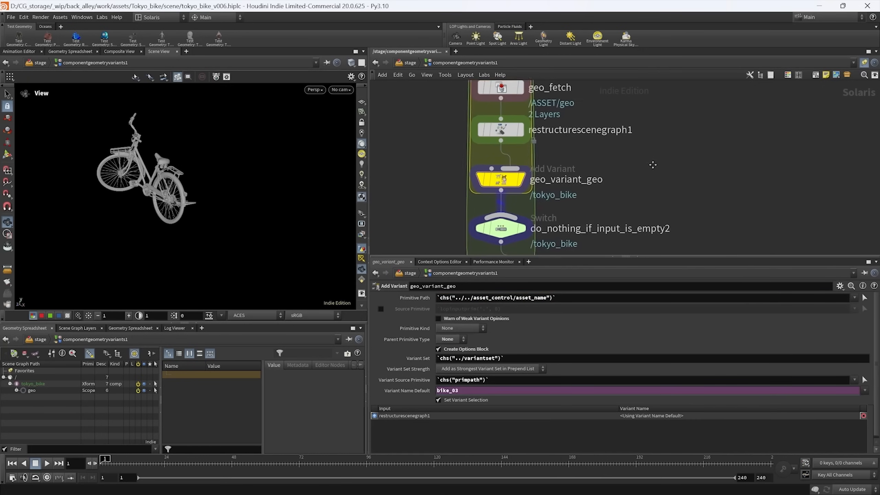
# - On the stage, review tokyo_bike's model variants at setvariant5 and start picking the node's Primitives
pyautogui.click(410, 63)
pyautogui.moveTo(559, 207); pyautogui.dragTo(573, 169, button='middle')
pyautogui.moveTo(573, 169); pyautogui.dragTo(526, 204)
pyautogui.rightClick(23, 384)
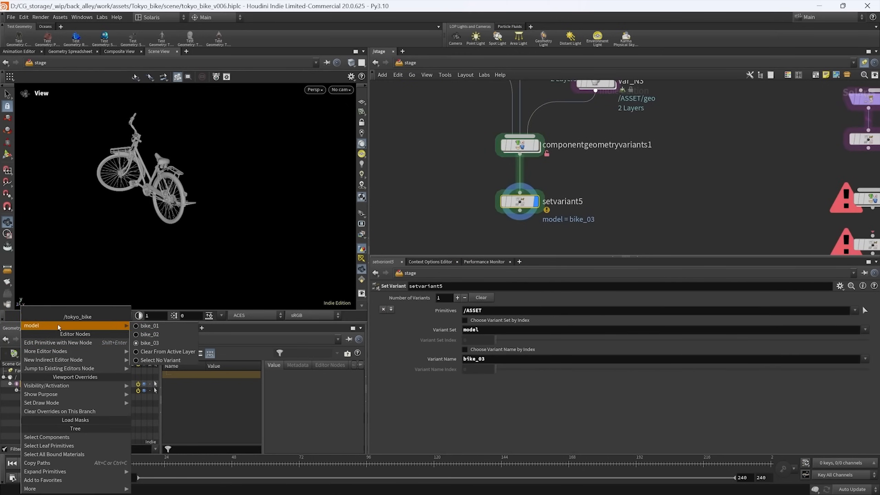
pyautogui.click(616, 237)
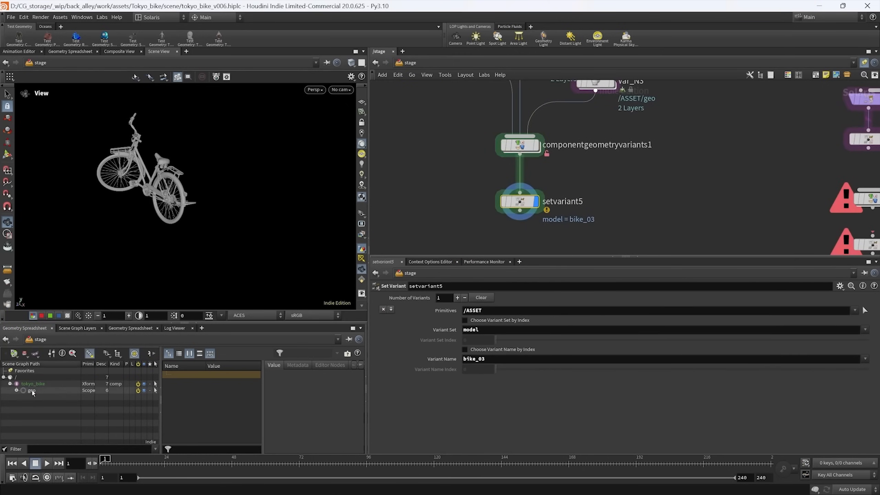
pyautogui.click(865, 311)
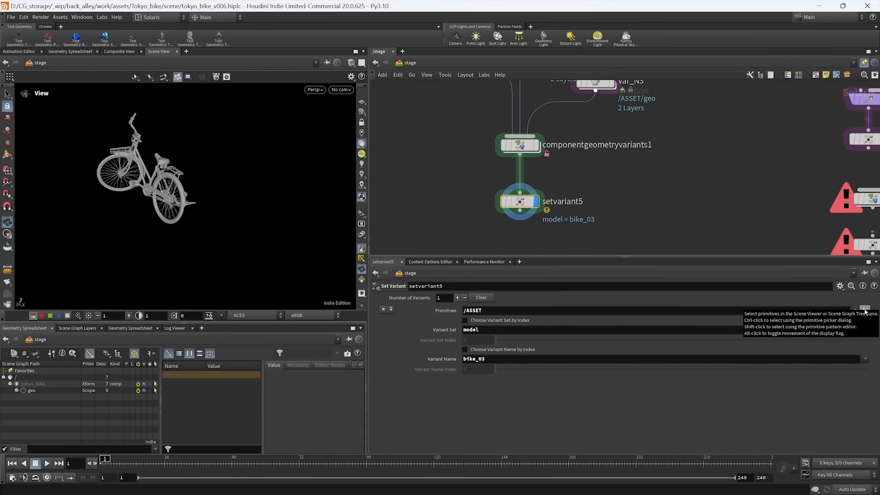
# - Target the Set Variant node at the /tokyo_bike primitive and set its variant name to bike_01
pyautogui.click(838, 309)
pyautogui.click(804, 424)
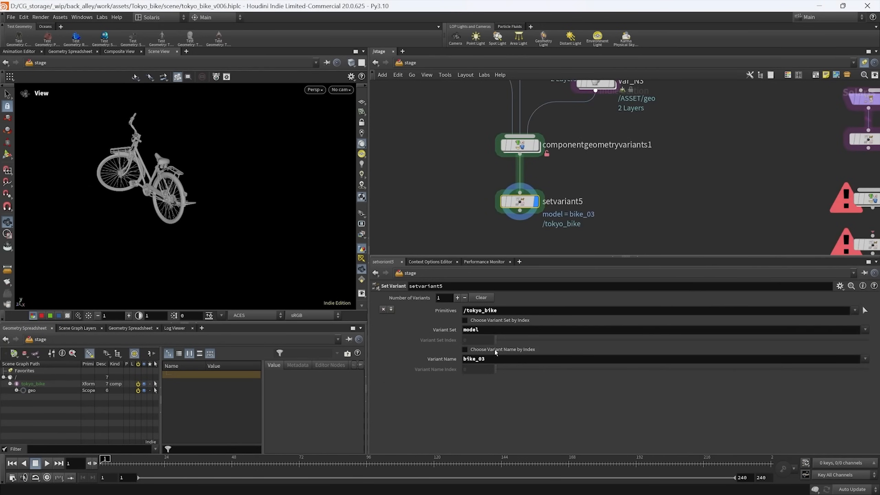
pyautogui.click(865, 358)
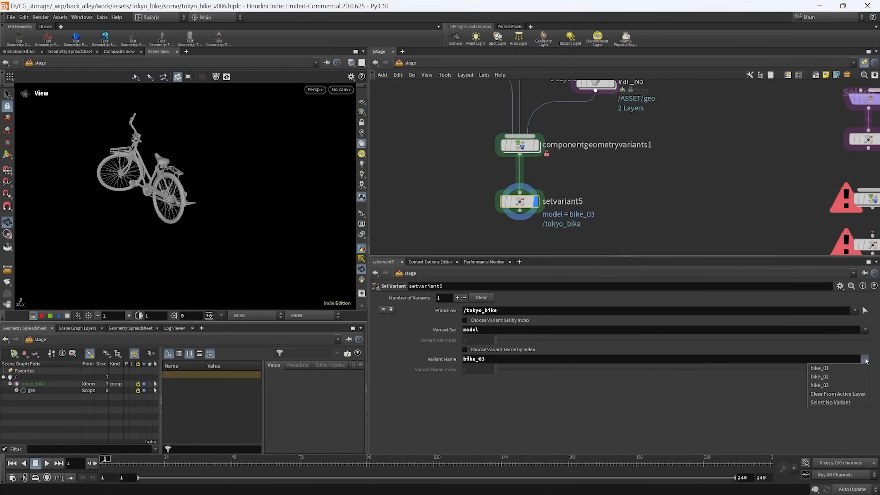
pyautogui.click(845, 368)
# - Preview the bike_02 and bike_03 model variants, and switch the Set Variant node back to bike_01
pyautogui.click(865, 359)
pyautogui.click(854, 379)
pyautogui.click(865, 360)
pyautogui.click(856, 384)
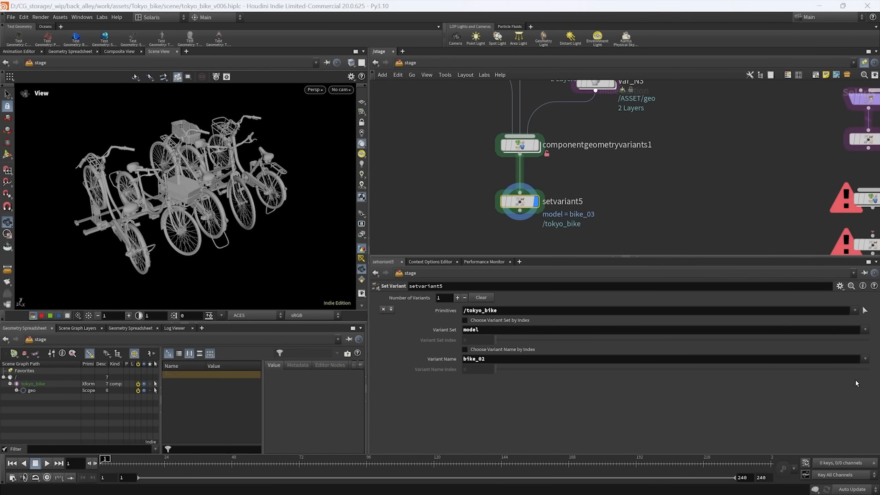
pyautogui.click(866, 360)
pyautogui.click(849, 369)
# - Disconnect Var_N2 and Var_N3 from componentgeometryvariants1 and move both nodes aside
pyautogui.moveTo(608, 186); pyautogui.dragTo(590, 216, button='middle')
pyautogui.click(502, 177)
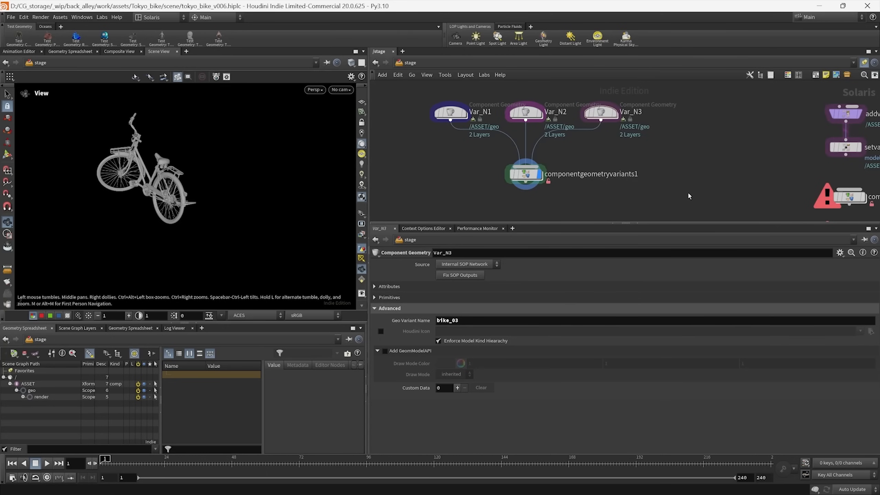
pyautogui.moveTo(654, 161); pyautogui.dragTo(668, 157, button='middle')
pyautogui.moveTo(640, 151); pyautogui.dragTo(523, 197)
pyautogui.moveTo(642, 185); pyautogui.dragTo(620, 206, button='middle')
pyautogui.moveTo(665, 167); pyautogui.dragTo(623, 107)
pyautogui.moveTo(575, 153); pyautogui.dragTo(587, 131, button='middle')
# - Place Var_N1 directly above componentgeometryvariants1 and shift the pair into free space in the network
pyautogui.click(467, 117)
pyautogui.moveTo(468, 117); pyautogui.dragTo(541, 139)
pyautogui.moveTo(534, 172); pyautogui.dragTo(534, 167)
pyautogui.moveTo(493, 116); pyautogui.dragTo(568, 142)
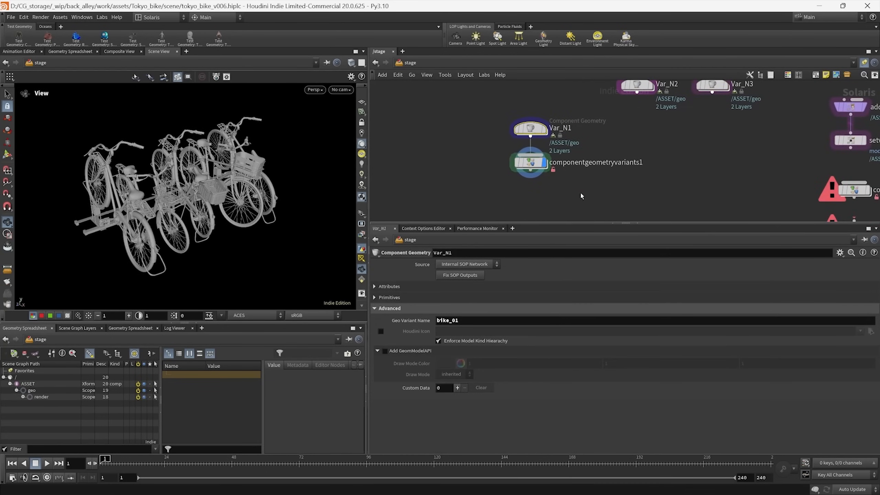
pyautogui.moveTo(581, 196); pyautogui.dragTo(573, 177, button='middle')
pyautogui.moveTo(477, 96); pyautogui.dragTo(571, 183)
pyautogui.moveTo(572, 185); pyautogui.dragTo(577, 201, button='middle')
pyautogui.moveTo(533, 129); pyautogui.dragTo(508, 123)
pyautogui.click(526, 192)
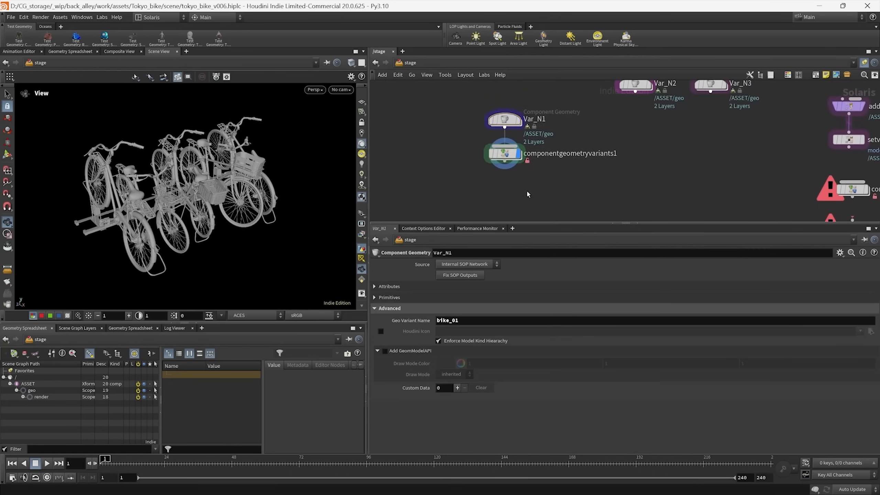
# - Add a For Each block and position it beside the Var_N1 and componentgeometryvariants1 chain
pyautogui.moveTo(537, 195); pyautogui.dragTo(509, 193, button='middle')
pyautogui.press('Tab')
pyautogui.write('for')
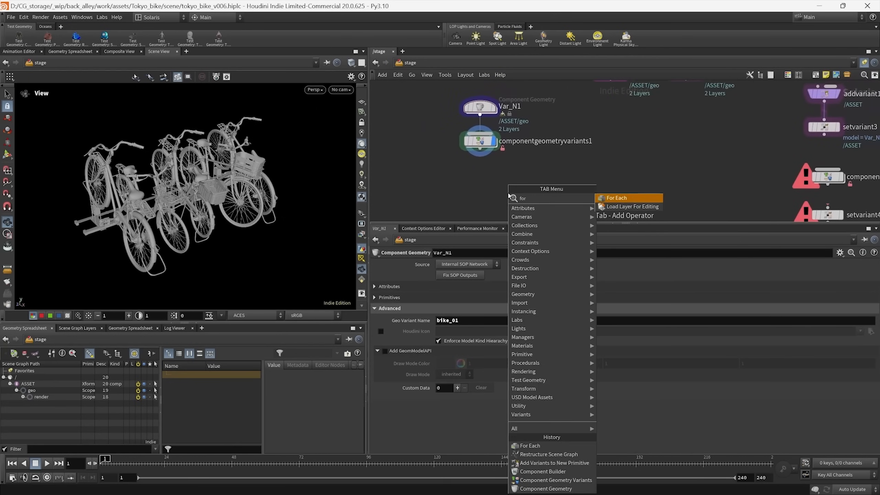
pyautogui.press('Return')
pyautogui.moveTo(568, 224); pyautogui.dragTo(578, 275)
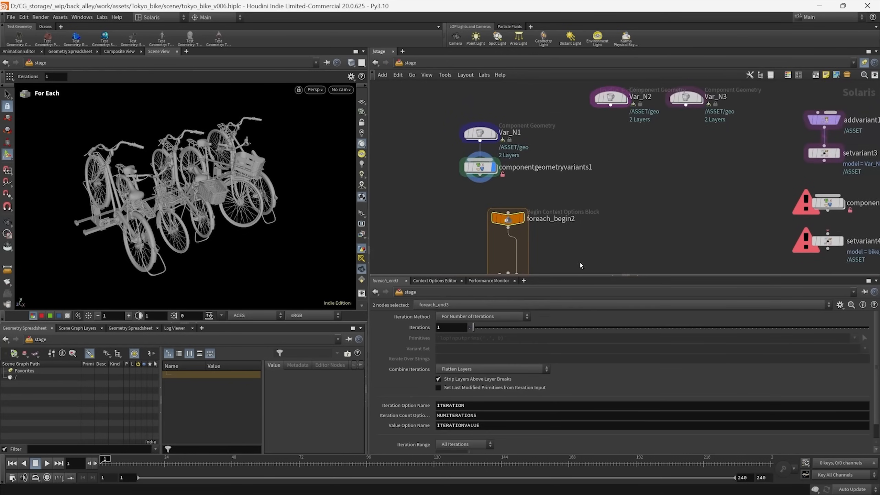
pyautogui.moveTo(595, 227); pyautogui.dragTo(616, 183, button='middle')
pyautogui.moveTo(605, 158); pyautogui.dragTo(523, 252)
pyautogui.moveTo(535, 179); pyautogui.dragTo(565, 163)
pyautogui.click(508, 172)
pyautogui.moveTo(508, 172); pyautogui.dragTo(483, 198, button='middle')
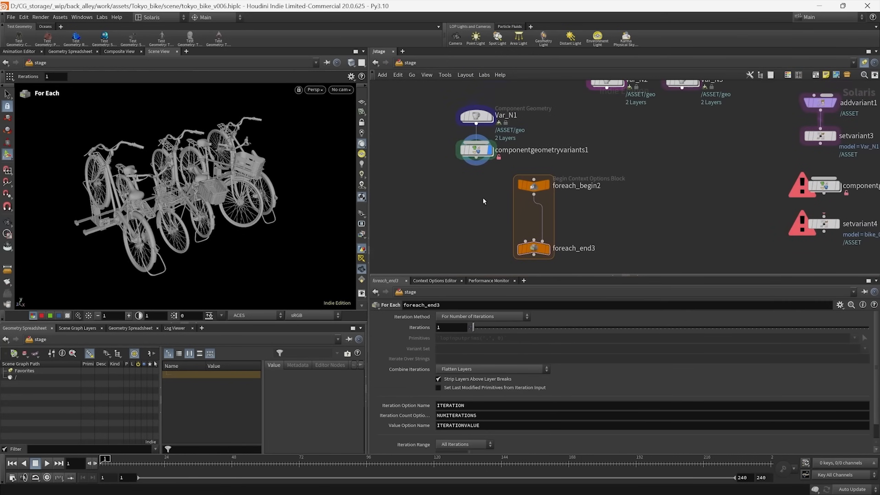
# - Move foreach_end3 below componentgeometryvariants1, wire the variants node into it, and delete foreach_begin2
pyautogui.moveTo(535, 249); pyautogui.dragTo(477, 225)
pyautogui.moveTo(476, 157); pyautogui.dragTo(485, 217)
pyautogui.moveTo(593, 206); pyautogui.dragTo(502, 175)
pyautogui.press('Delete')
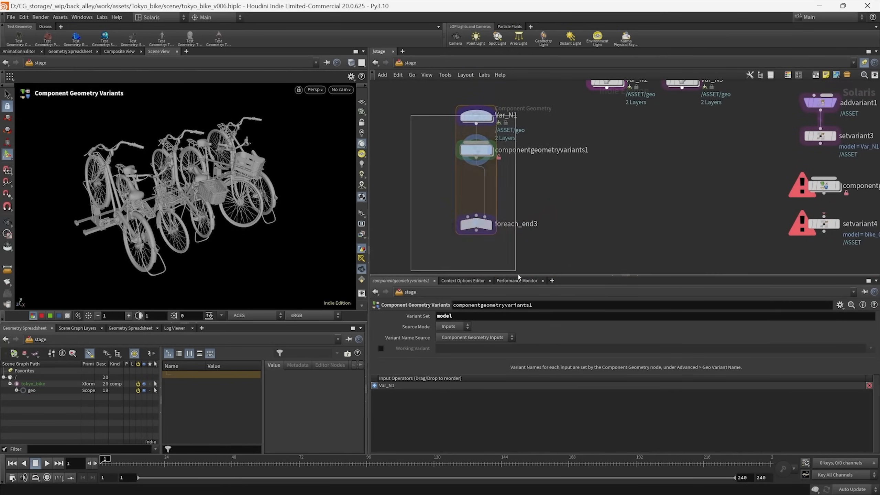
# - Move foreach_end3 up close beneath componentgeometryvariants1 and make it the displayed node
pyautogui.moveTo(491, 227); pyautogui.dragTo(492, 184)
pyautogui.click(491, 182)
pyautogui.moveTo(511, 207); pyautogui.dragTo(569, 217, button='middle')
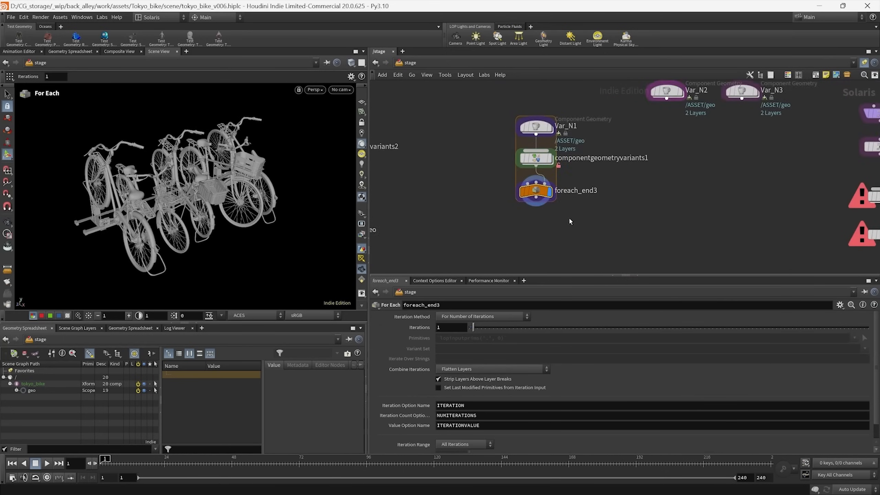
# - Set the iteration method of foreach_end3 to For Each String in Parameter
pyautogui.scroll(3, 568, 217)
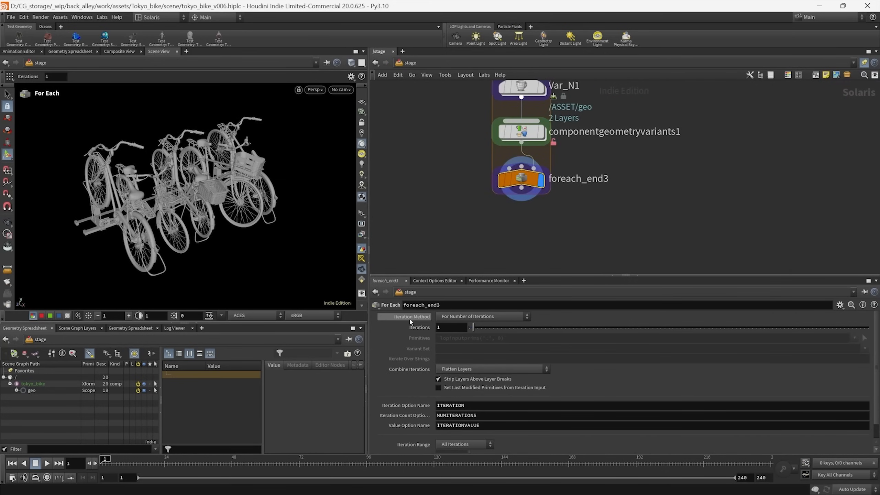
pyautogui.click(463, 318)
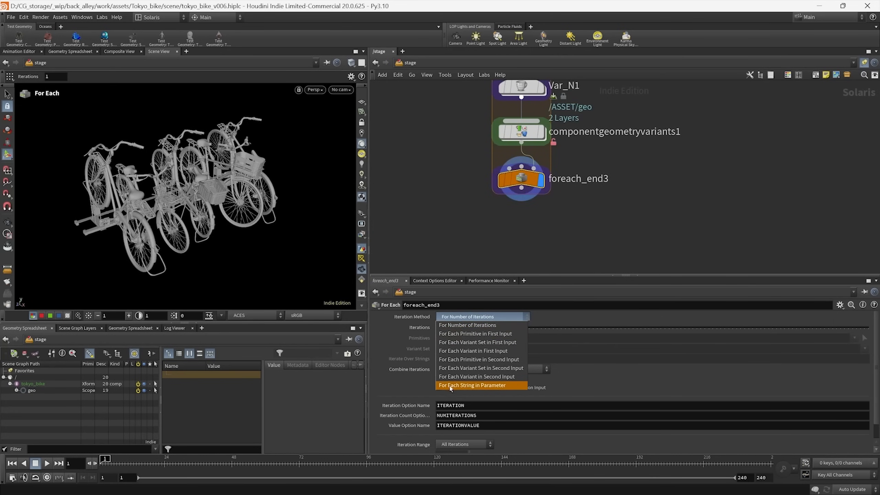
pyautogui.click(476, 385)
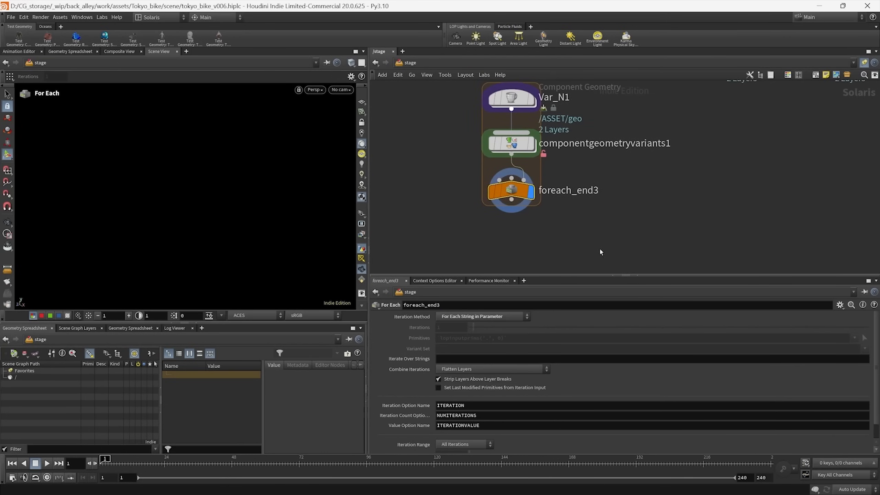
pyautogui.moveTo(525, 277); pyautogui.dragTo(519, 238)
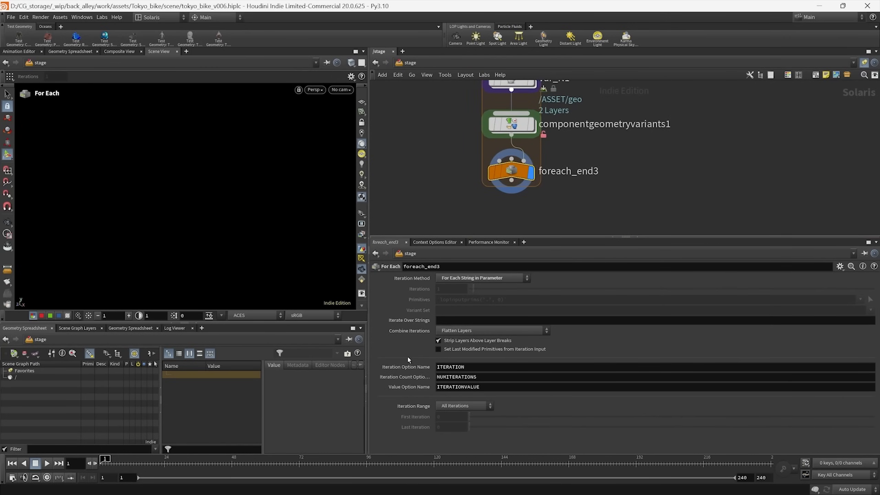
# - Copy the whole Python expression from the Iterate Over Strings parameter of the existing foreach_end2 node
pyautogui.moveTo(417, 322)
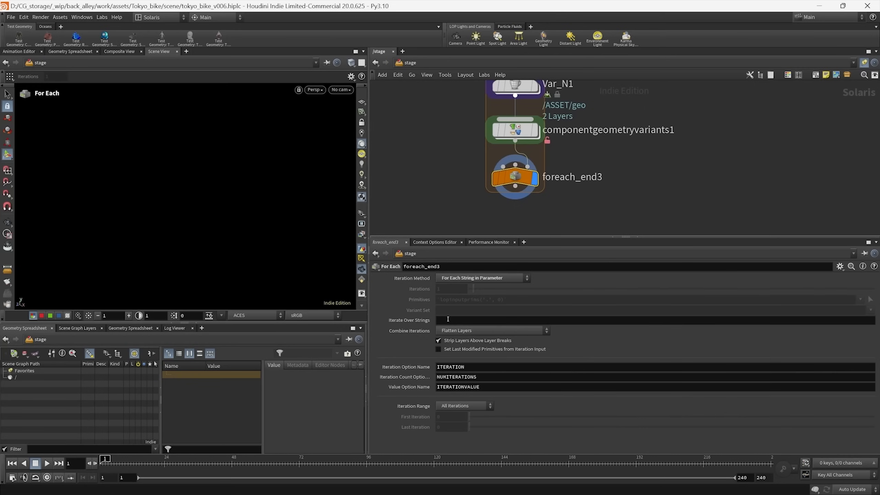
pyautogui.moveTo(578, 199); pyautogui.dragTo(659, 196, button='middle')
pyautogui.scroll(-4, 619, 206)
pyautogui.click(446, 323)
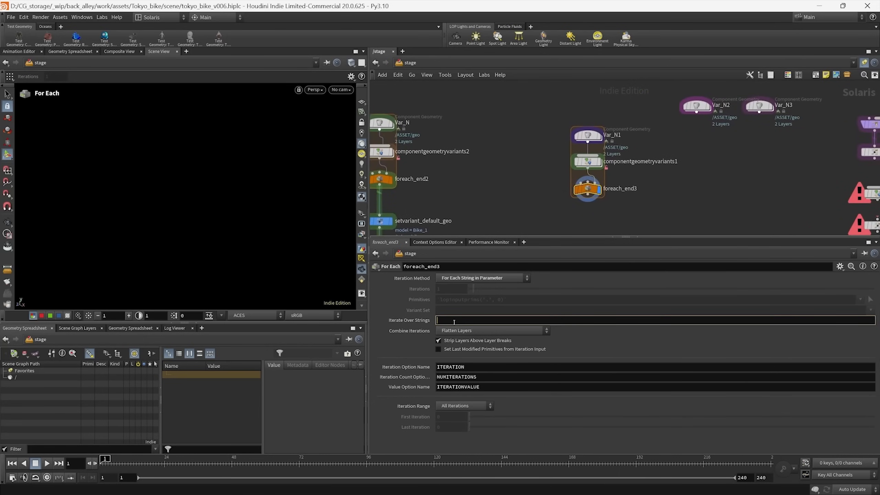
pyautogui.moveTo(497, 191); pyautogui.dragTo(582, 190, button='middle')
pyautogui.moveTo(508, 198); pyautogui.dragTo(464, 180)
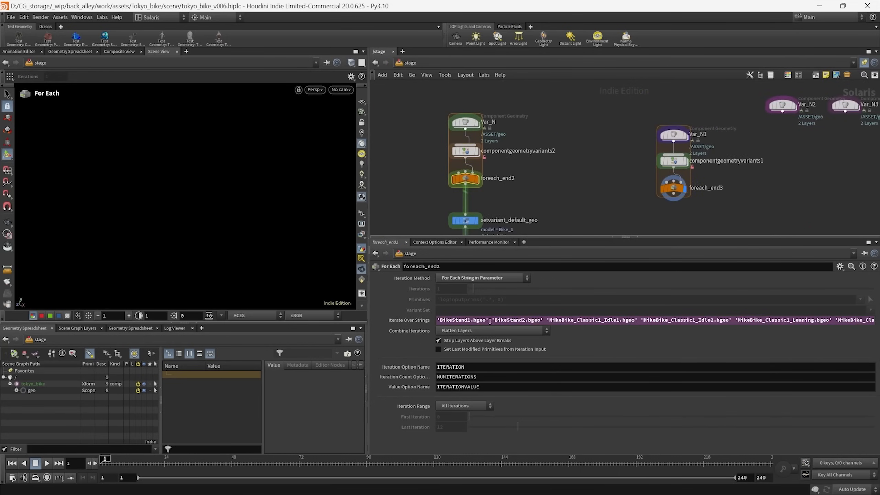
pyautogui.hotkey('alt', 'e')
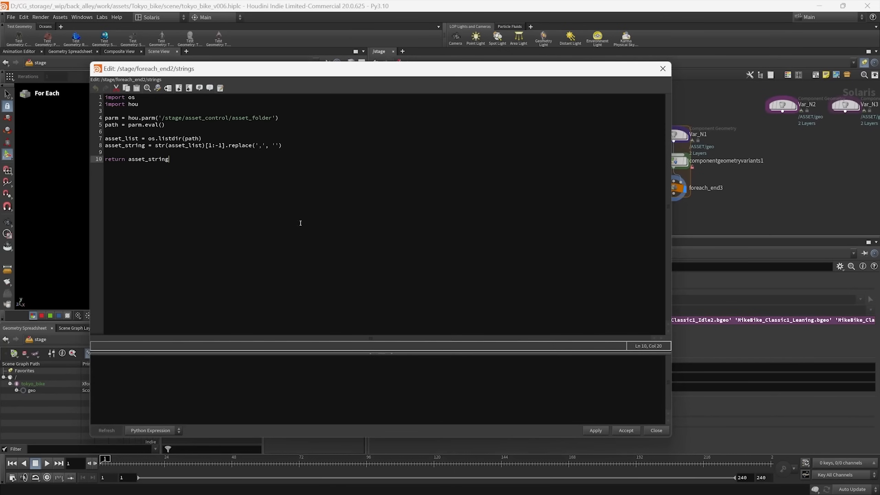
pyautogui.hotkey('ctrl', 'a')
pyautogui.hotkey('ctrl', 'c')
pyautogui.click(632, 430)
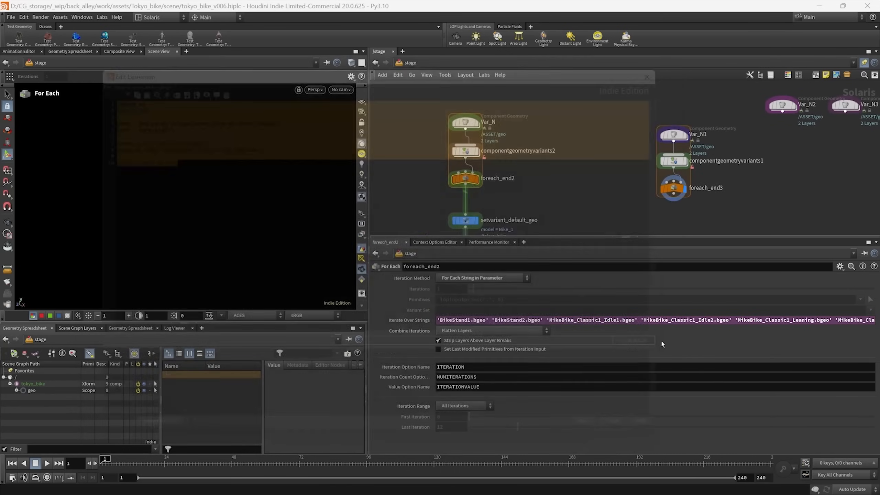
# - Paste the copied code into the Iterate Over Strings parameter of foreach_end3 as a Python Expression
pyautogui.scroll(3, 709, 208)
pyautogui.moveTo(709, 208); pyautogui.dragTo(627, 214, button='middle')
pyautogui.moveTo(626, 214); pyautogui.dragTo(570, 181)
pyautogui.moveTo(515, 199); pyautogui.dragTo(488, 205, button='middle')
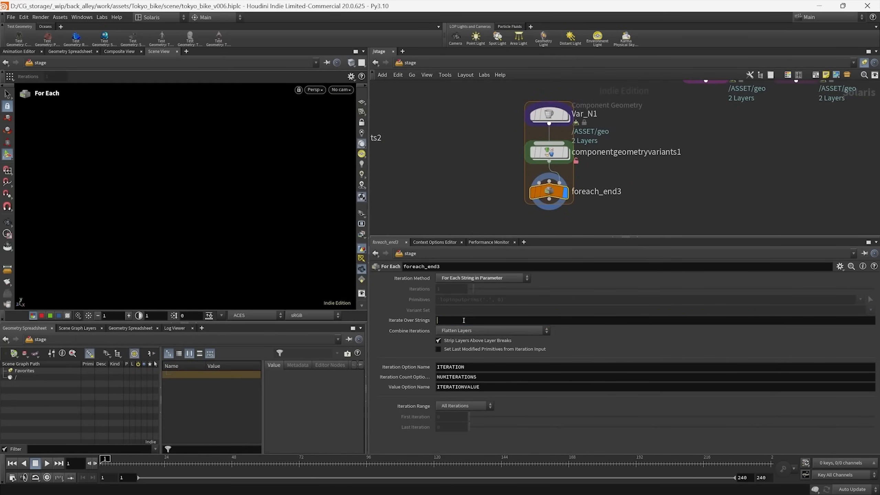
pyautogui.click(464, 319)
pyautogui.hotkey('alt', 'e')
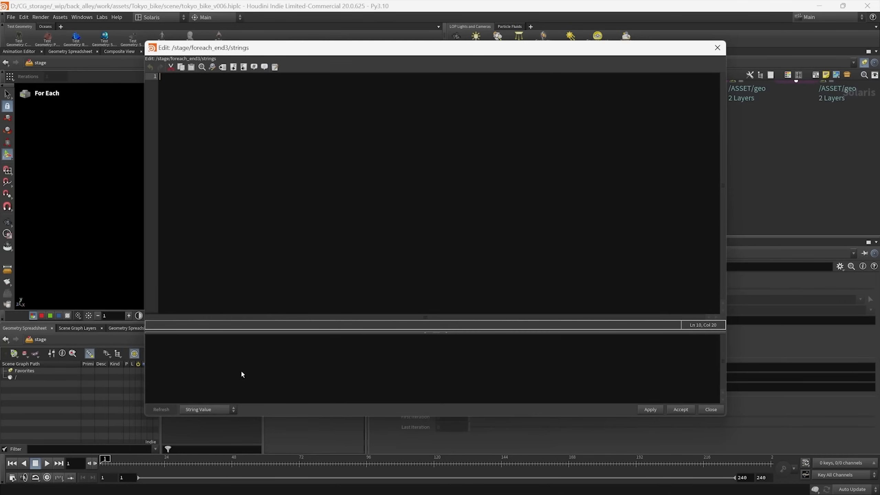
pyautogui.click(208, 409)
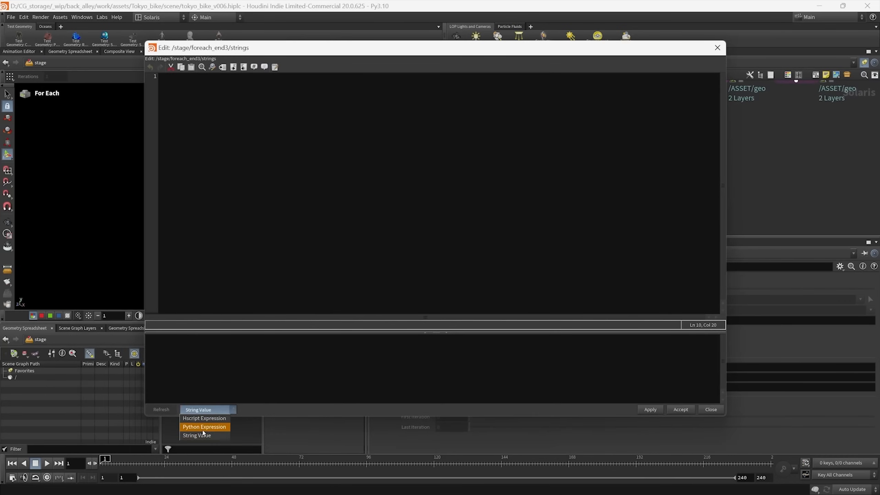
pyautogui.click(204, 425)
pyautogui.hotkey('ctrl', 'v')
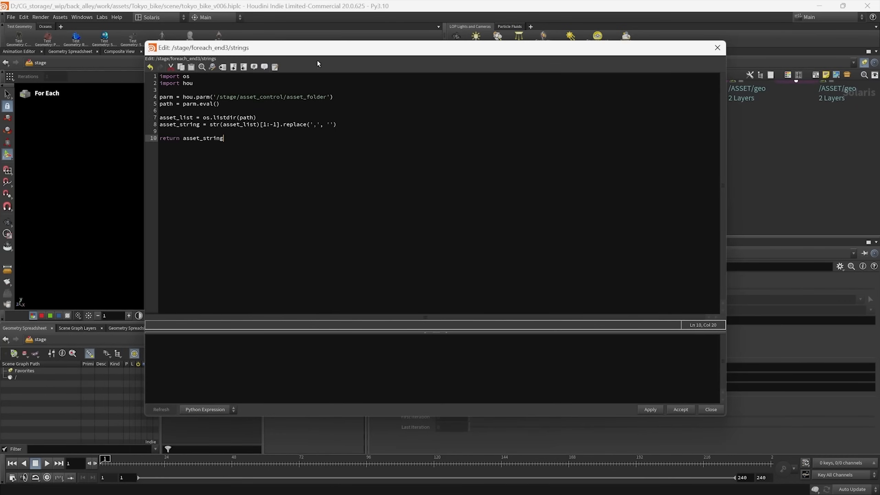
# - Review the line reading /stage/asset_control/asset_folder in the pasted code and accept the expression
pyautogui.moveTo(334, 52); pyautogui.dragTo(340, 70)
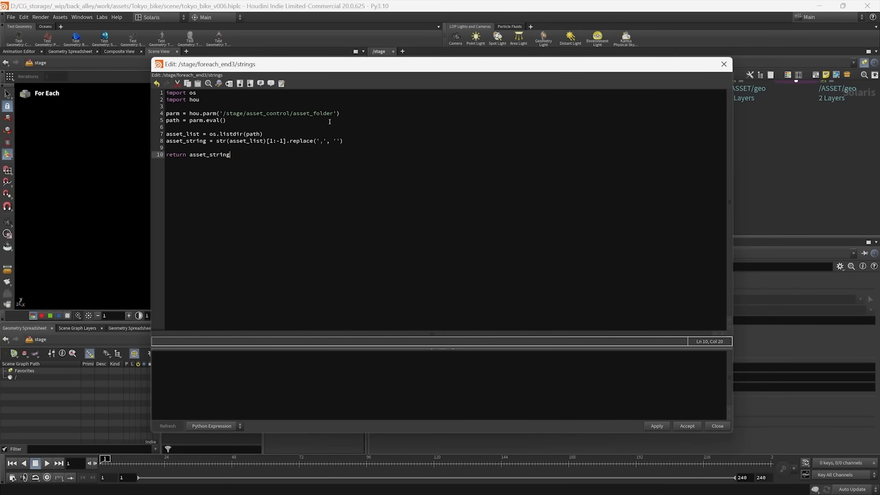
pyautogui.moveTo(340, 114); pyautogui.dragTo(165, 113)
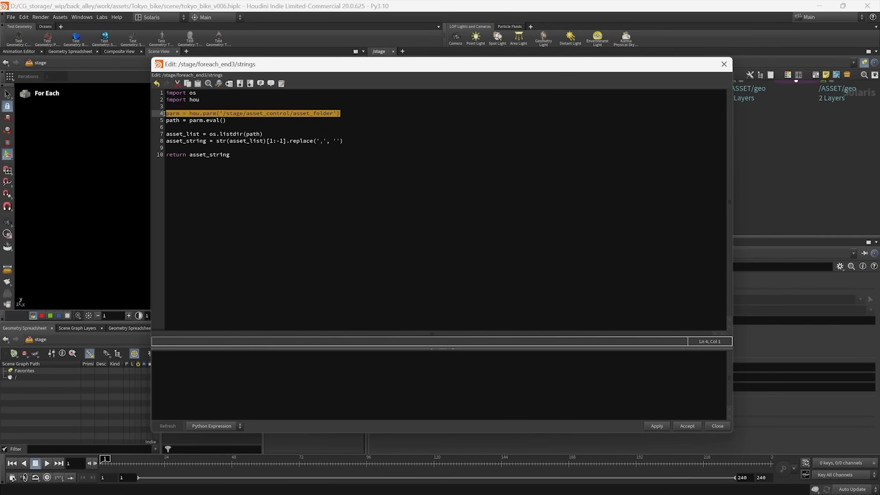
pyautogui.click(234, 124)
pyautogui.click(242, 118)
pyautogui.moveTo(364, 67); pyautogui.dragTo(360, 56)
pyautogui.click(690, 416)
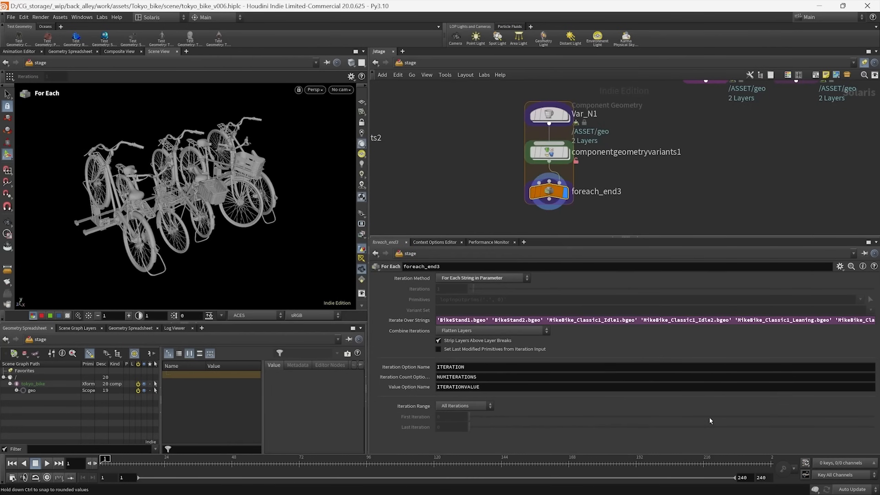
# - Inspect the Asset Folder path on the asset_control null and browse its folder without choosing a file
pyautogui.moveTo(618, 151); pyautogui.dragTo(780, 109, button='middle')
pyautogui.scroll(-3, 779, 108)
pyautogui.moveTo(391, 219); pyautogui.dragTo(547, 144, button='middle')
pyautogui.click(522, 137)
pyautogui.scroll(3, 554, 142)
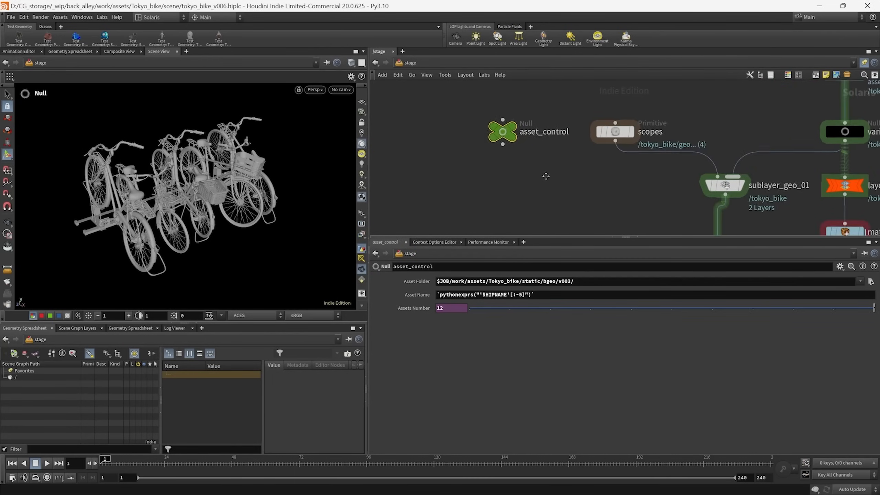
pyautogui.click(871, 281)
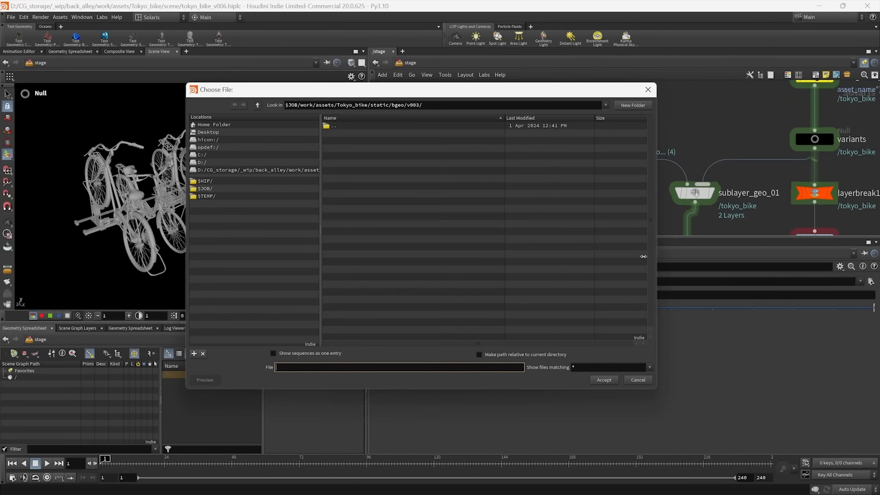
pyautogui.click(632, 381)
# - Reopen the Iterate Over Strings expression of foreach_end3 and examine how it evaluates the folder path and builds the asset list string
pyautogui.scroll(-3, 585, 194)
pyautogui.moveTo(585, 195); pyautogui.dragTo(449, 196, button='middle')
pyautogui.moveTo(772, 114); pyautogui.dragTo(626, 187, button='middle')
pyautogui.scroll(3, 602, 160)
pyautogui.scroll(2, 606, 162)
pyautogui.moveTo(487, 229); pyautogui.dragTo(484, 231)
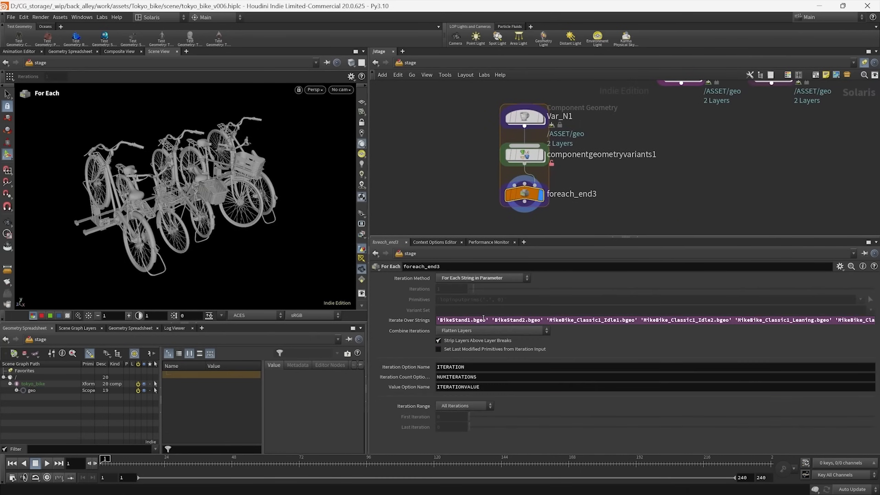
pyautogui.click(486, 321)
pyautogui.hotkey('alt', 'e')
pyautogui.click(213, 115)
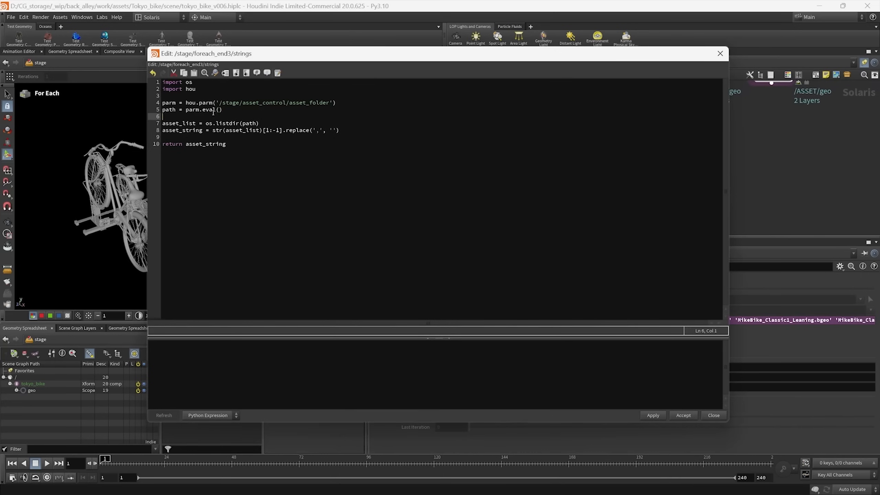
pyautogui.click(275, 126)
pyautogui.moveTo(340, 104); pyautogui.dragTo(239, 104)
pyautogui.click(223, 112)
pyautogui.click(266, 125)
pyautogui.click(350, 132)
pyautogui.click(269, 124)
pyautogui.click(343, 131)
pyautogui.click(245, 151)
pyautogui.click(683, 416)
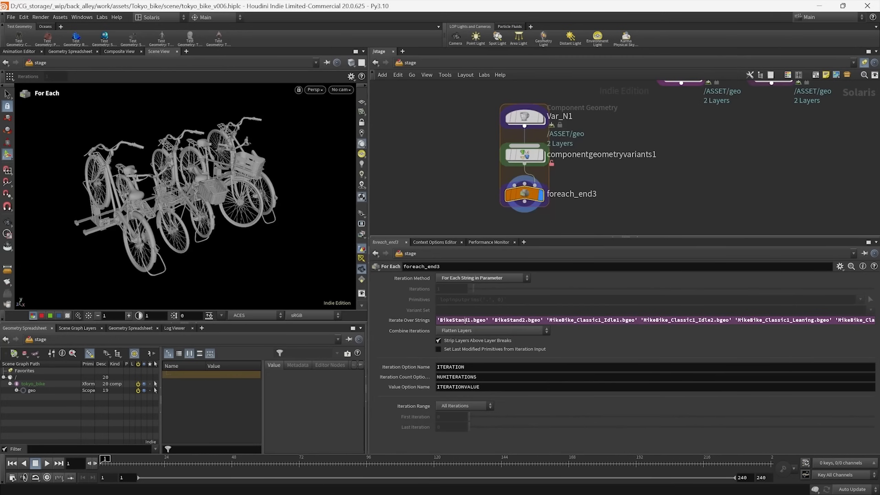
# - Inspect the file names listed in the Iterate Over Strings parameter of foreach_end3
pyautogui.click(515, 321)
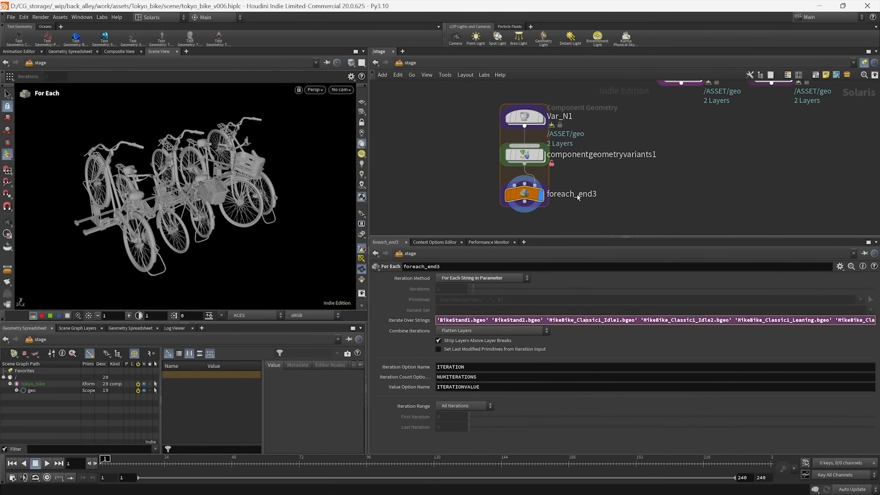
pyautogui.moveTo(601, 198)
pyautogui.mouseDown(button='middle')
pyautogui.moveTo(560, 188)
pyautogui.moveTo(536, 196)
pyautogui.moveTo(568, 198)
pyautogui.mouseUp(button='middle')
pyautogui.moveTo(561, 210); pyautogui.dragTo(452, 187)
pyautogui.moveTo(584, 205); pyautogui.dragTo(584, 202, button='middle')
pyautogui.click(464, 320)
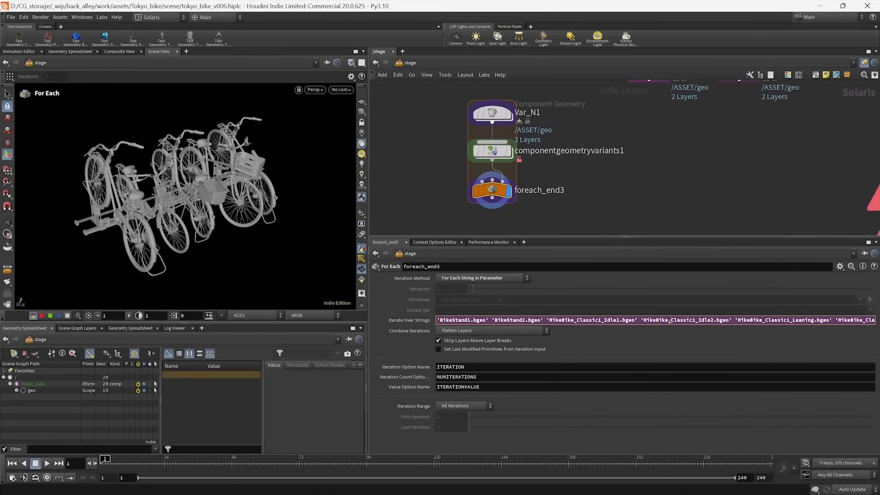
pyautogui.click(644, 189)
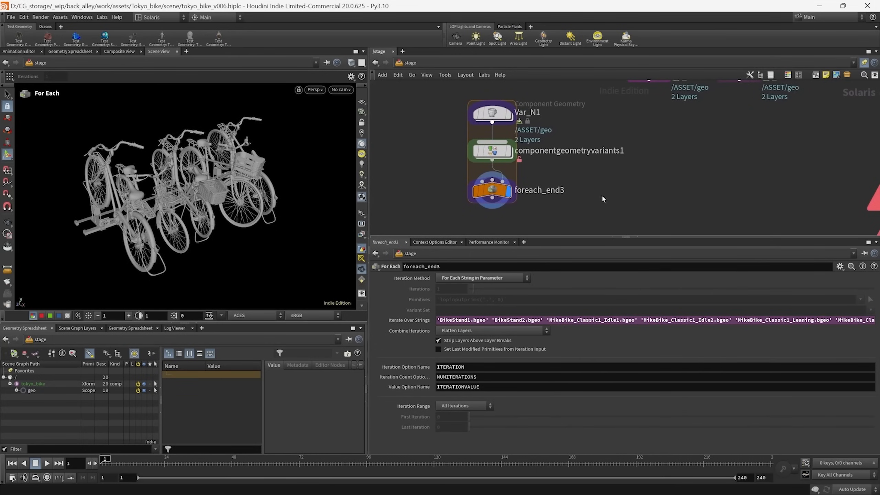
# - Inspect the file names in Iterate Over Strings and the Value Option Name of foreach_end3
pyautogui.moveTo(602, 197)
pyautogui.mouseDown(button='middle')
pyautogui.moveTo(626, 196)
pyautogui.moveTo(602, 198)
pyautogui.mouseUp(button='middle')
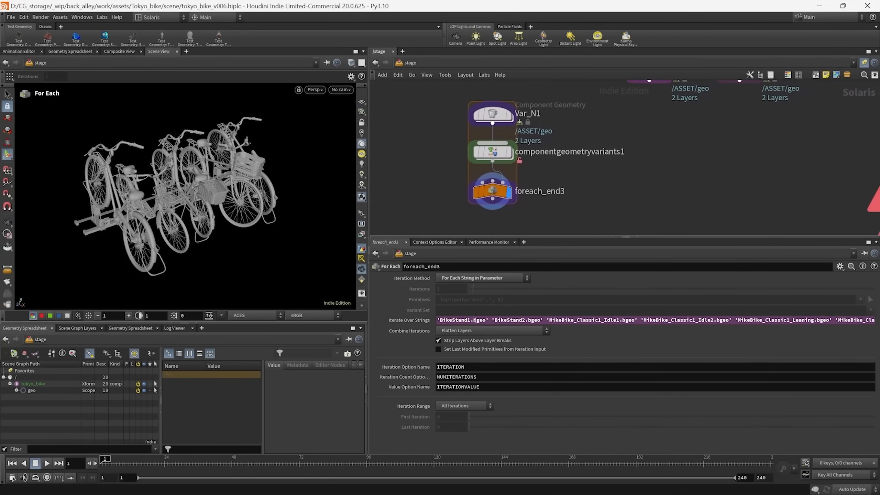
pyautogui.click(458, 320)
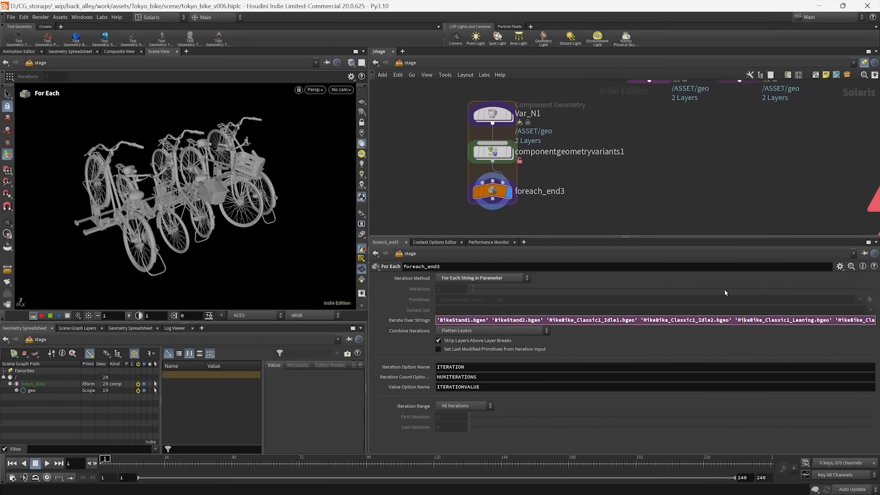
pyautogui.moveTo(642, 164)
pyautogui.mouseDown(button='middle')
pyautogui.moveTo(655, 171)
pyautogui.moveTo(647, 174)
pyautogui.mouseUp(button='middle')
pyautogui.click(519, 321)
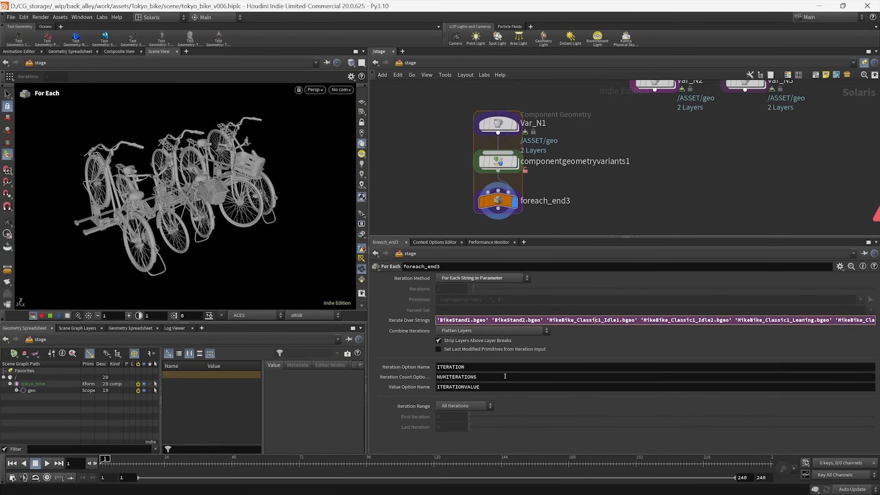
pyautogui.moveTo(490, 388); pyautogui.dragTo(395, 387)
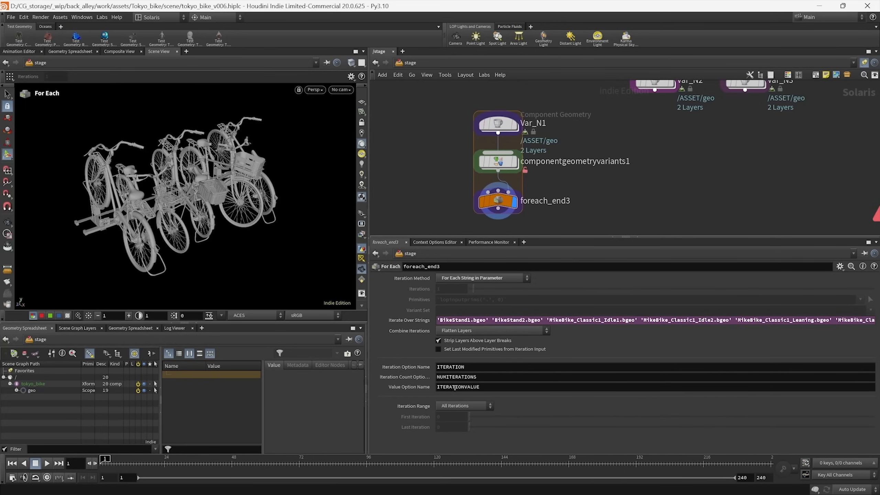
# - Look inside Var_N1 at the Geometry File path of filecache1, and return to the stage level
pyautogui.click(499, 124)
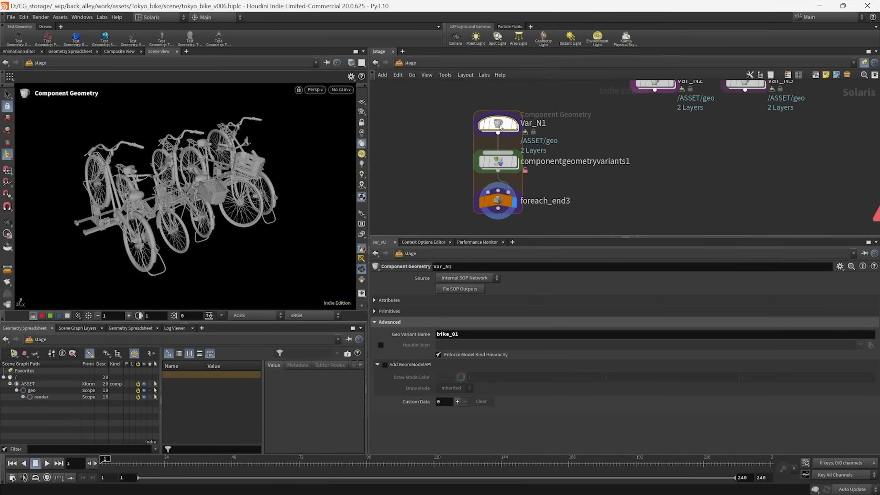
pyautogui.doubleClick(498, 123)
pyautogui.moveTo(610, 132); pyautogui.dragTo(611, 133)
pyautogui.moveTo(653, 150); pyautogui.dragTo(628, 154, button='middle')
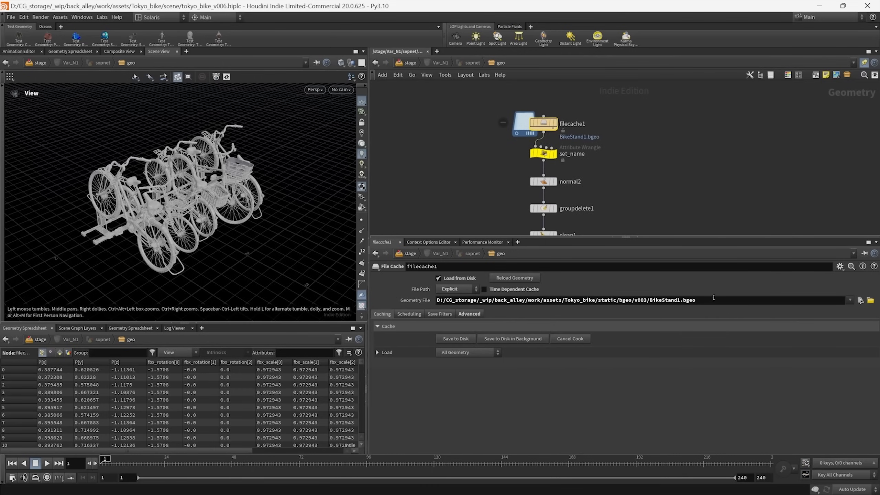
pyautogui.click(410, 62)
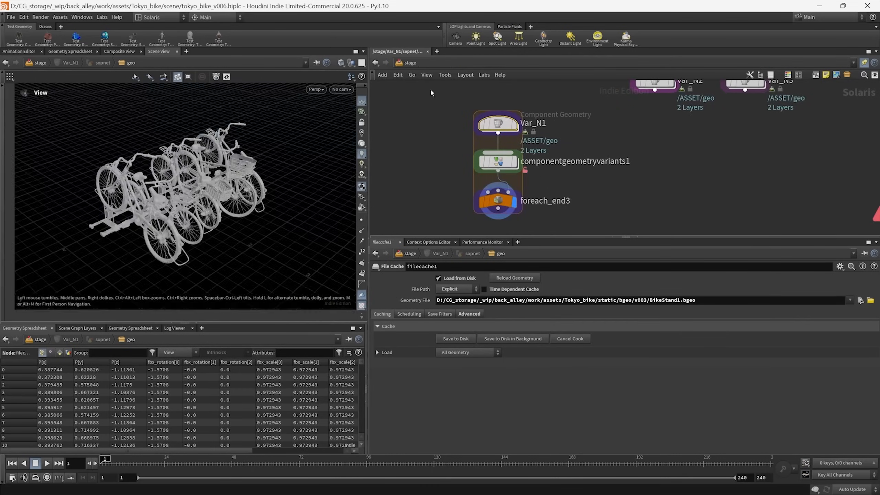
pyautogui.click(575, 198)
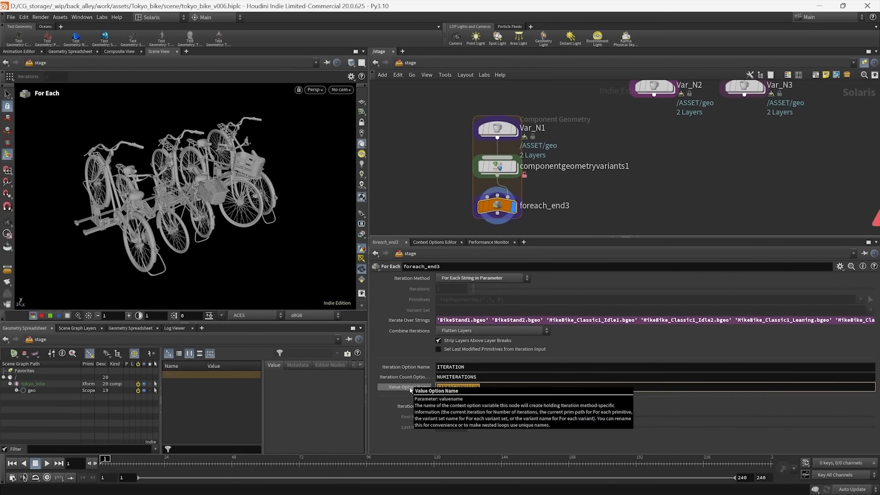
pyautogui.moveTo(570, 144); pyautogui.dragTo(453, 117)
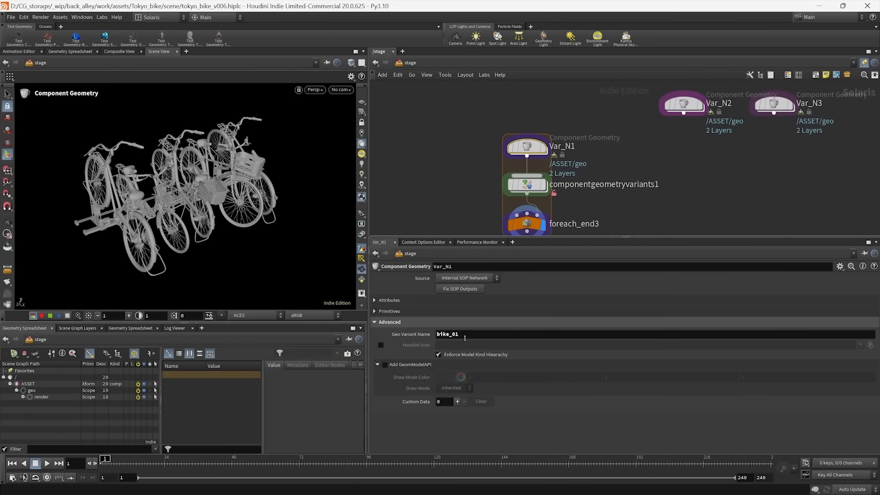
pyautogui.click(470, 334)
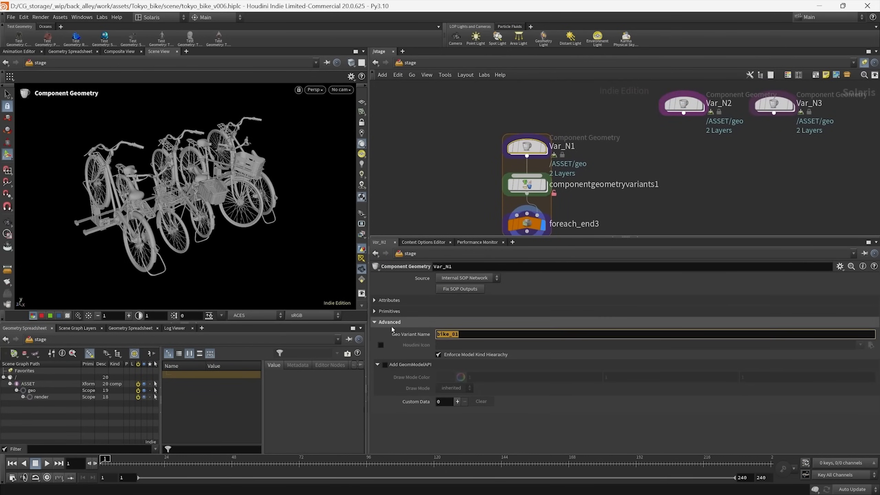
pyautogui.write('``')
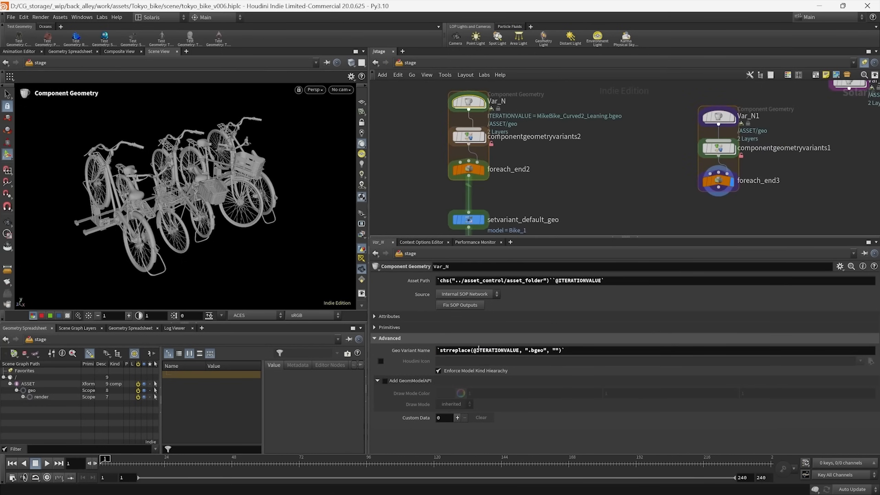
# - Examine the Geo Variant Name expression on the finished Var_N node and go back to Var_N1
pyautogui.click(417, 351)
pyautogui.click(419, 351)
pyautogui.moveTo(596, 153); pyautogui.dragTo(425, 174, button='middle')
pyautogui.scroll(2, 587, 161)
pyautogui.click(539, 133)
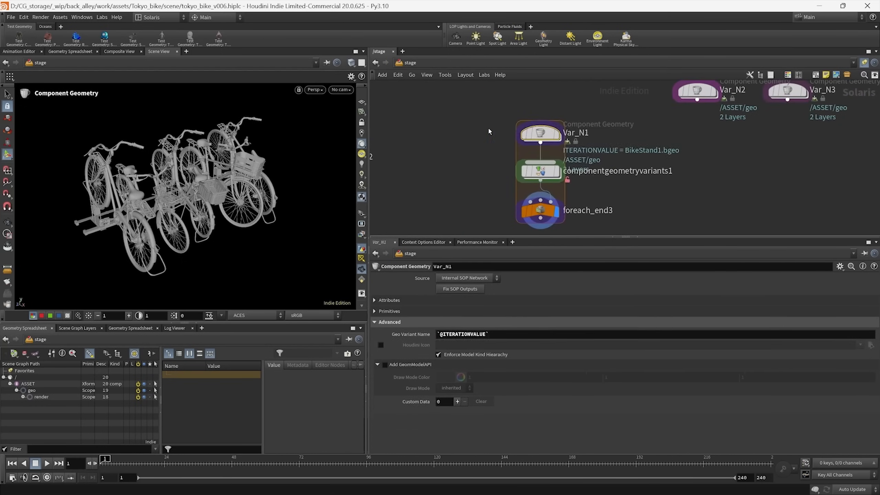
# - Open the parameter interface editor for Var_N1 and add a string parameter above Source
pyautogui.moveTo(487, 132); pyautogui.dragTo(460, 161, button='middle')
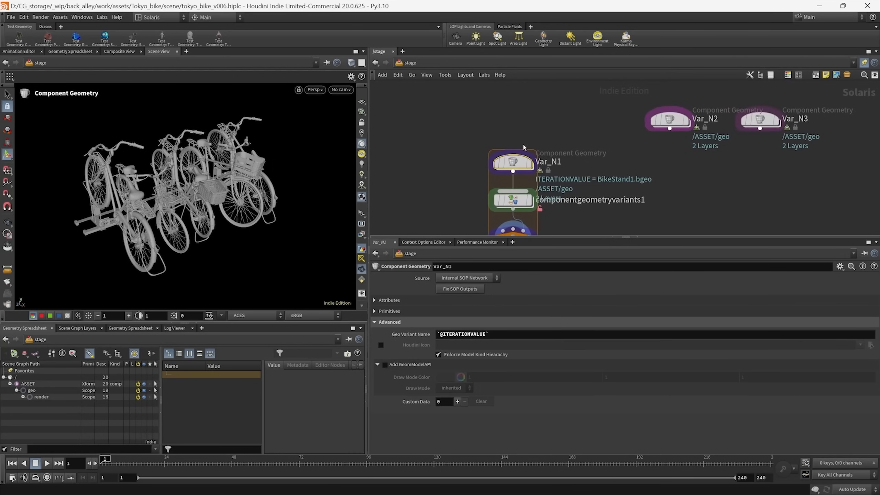
pyautogui.moveTo(571, 169); pyautogui.dragTo(552, 146, button='middle')
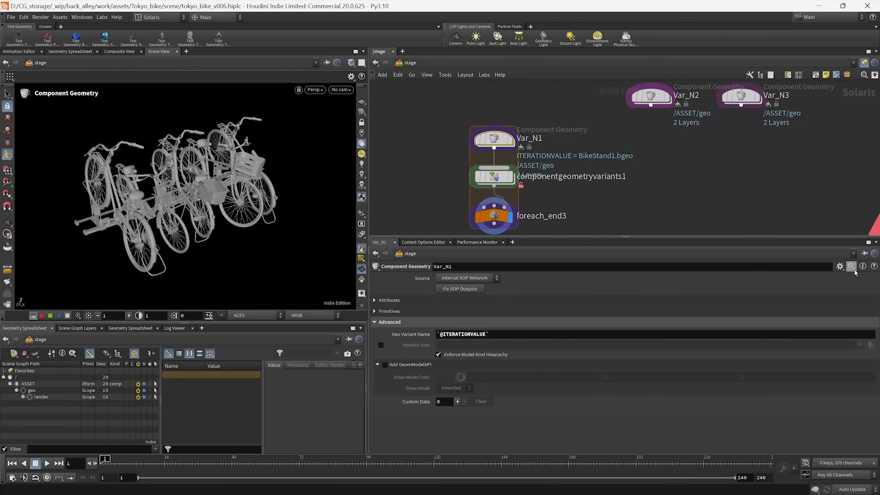
pyautogui.click(839, 266)
pyautogui.click(811, 276)
pyautogui.moveTo(485, 122); pyautogui.dragTo(179, 79)
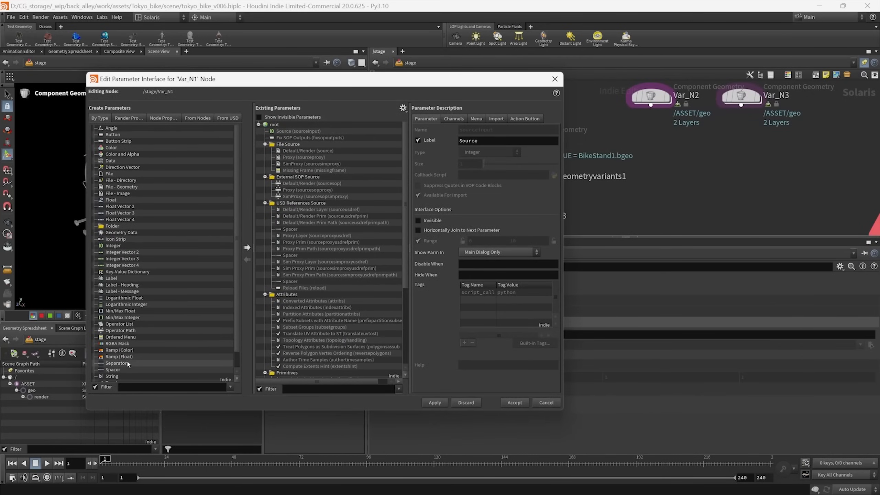
pyautogui.moveTo(112, 381); pyautogui.dragTo(278, 128)
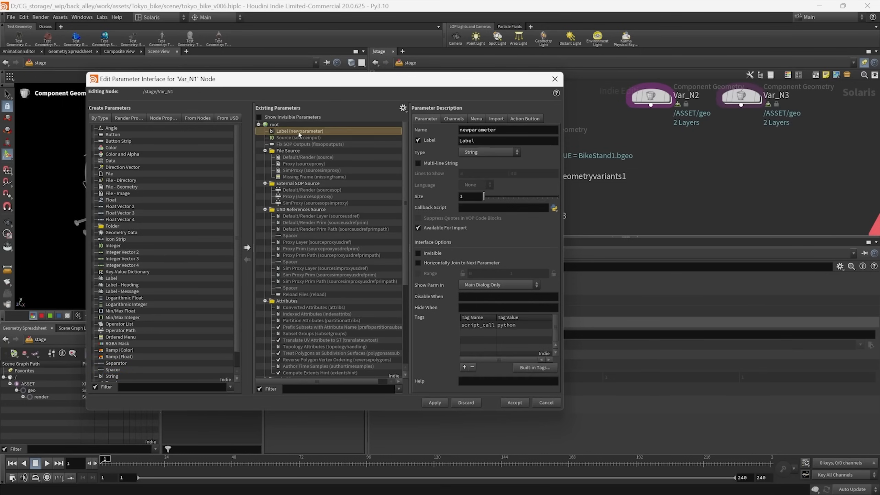
# - Name the new string parameter asset_path, label it Asset Path, and accept the interface changes
pyautogui.doubleClick(510, 128)
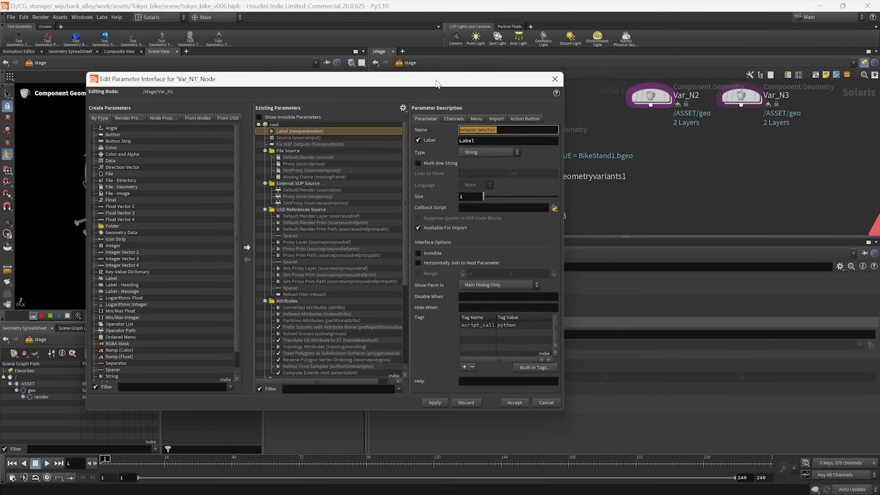
pyautogui.write('ass')
pyautogui.press('BackSpace')
pyautogui.press('BackSpace')
pyautogui.write('sset_path')
pyautogui.press('Tab')
pyautogui.write('A')
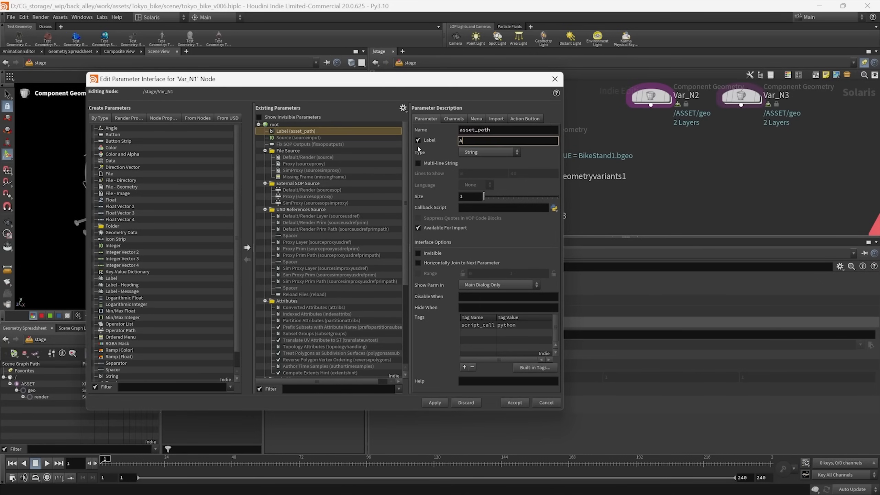
pyautogui.write('sset Path')
pyautogui.press('Return')
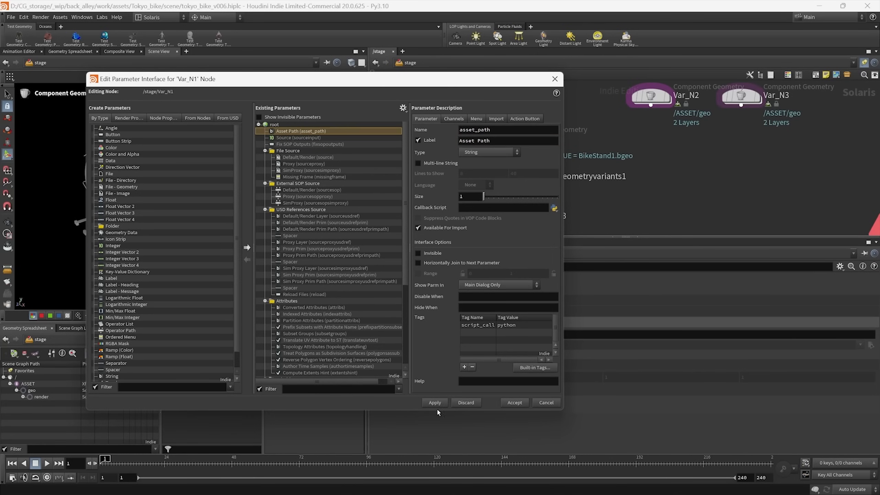
pyautogui.click(515, 403)
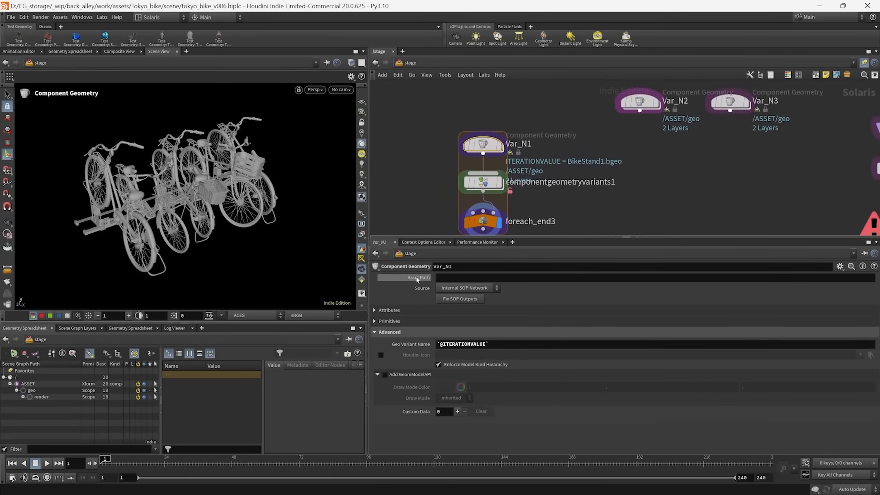
# - Copy the Asset Folder parameter of the asset_control null
pyautogui.scroll(-4, 430, 215)
pyautogui.moveTo(405, 225); pyautogui.dragTo(601, 142, button='middle')
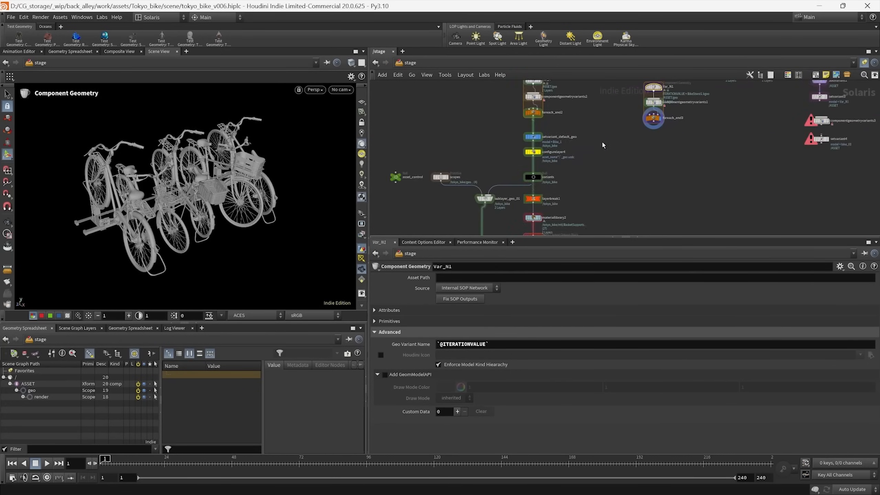
pyautogui.scroll(3, 417, 164)
pyautogui.moveTo(418, 165); pyautogui.dragTo(475, 154, button='middle')
pyautogui.click(437, 172)
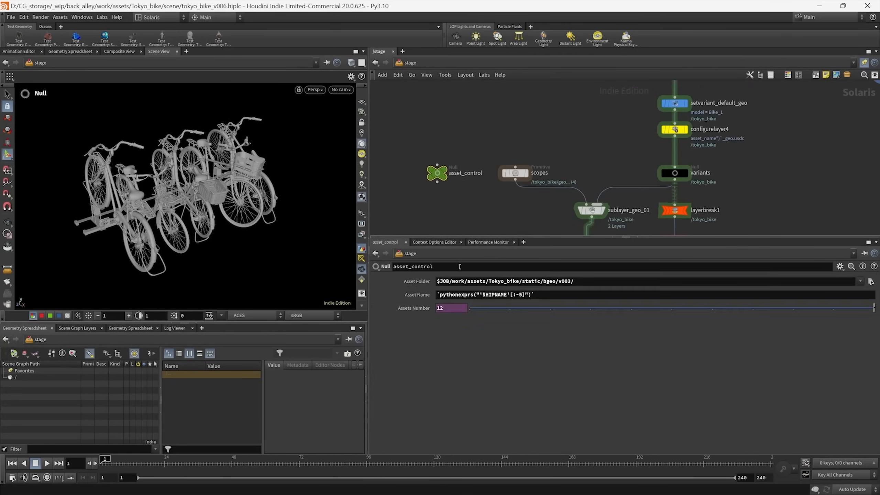
pyautogui.rightClick(417, 282)
pyautogui.click(454, 352)
# - Paste the copied asset folder parameter into the Asset Path of Var_N1 as a relative reference
pyautogui.moveTo(736, 151); pyautogui.dragTo(454, 225, button='middle')
pyautogui.scroll(-3, 731, 151)
pyautogui.scroll(4, 532, 194)
pyautogui.moveTo(572, 163); pyautogui.dragTo(468, 133)
pyautogui.rightClick(414, 277)
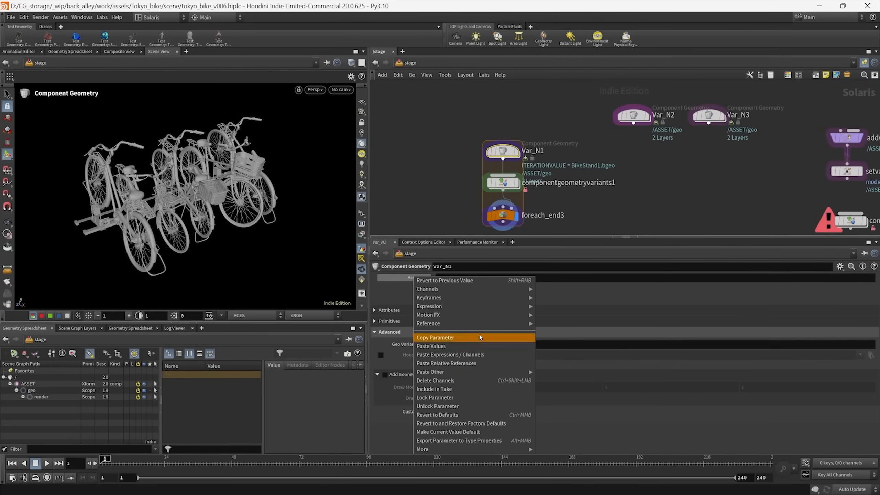
pyautogui.click(457, 363)
pyautogui.moveTo(630, 221); pyautogui.dragTo(653, 222, button='middle')
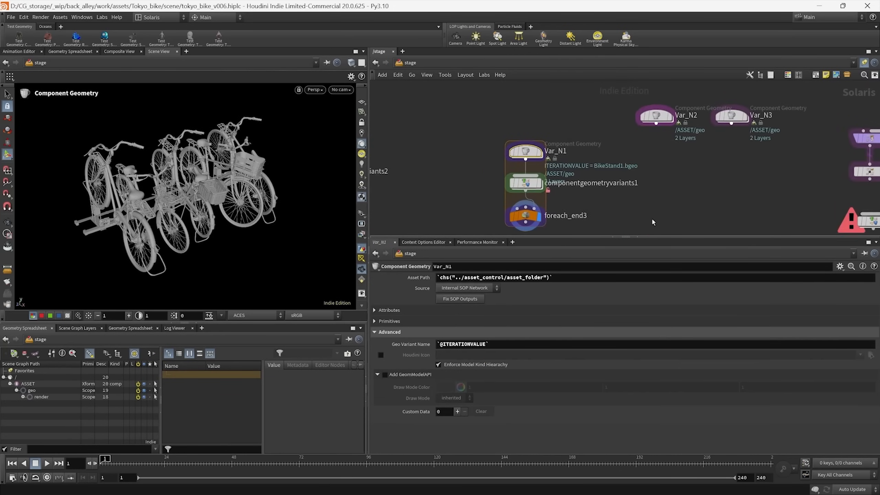
# - Review the file names iterated by foreach_end3 and its Value Option Name ITERATIONVALUE
pyautogui.moveTo(588, 224); pyautogui.dragTo(581, 202, button='middle')
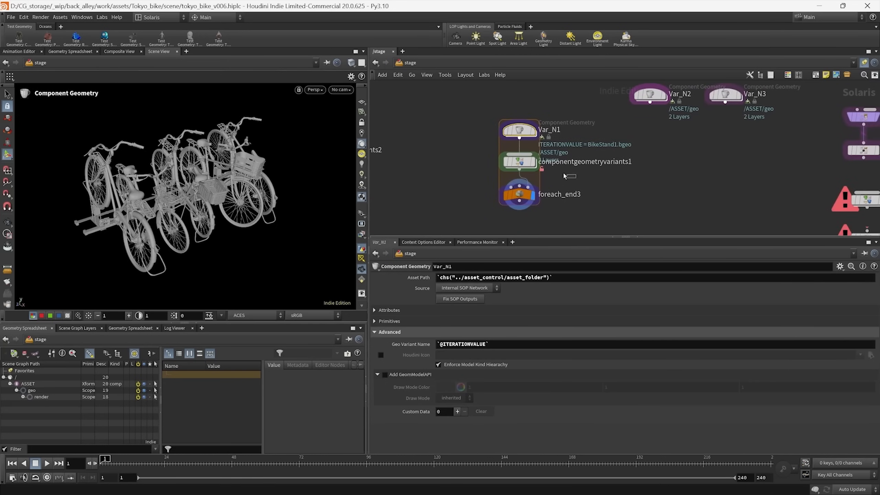
pyautogui.moveTo(576, 178); pyautogui.dragTo(476, 210)
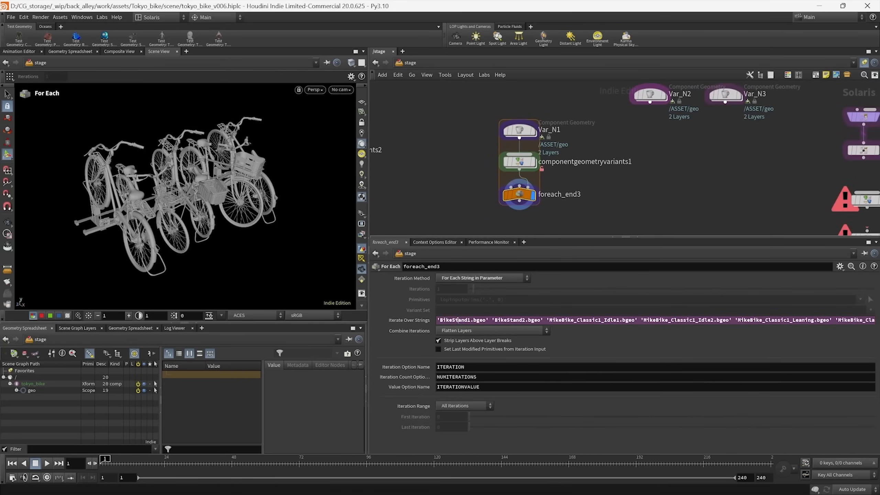
pyautogui.click(520, 320)
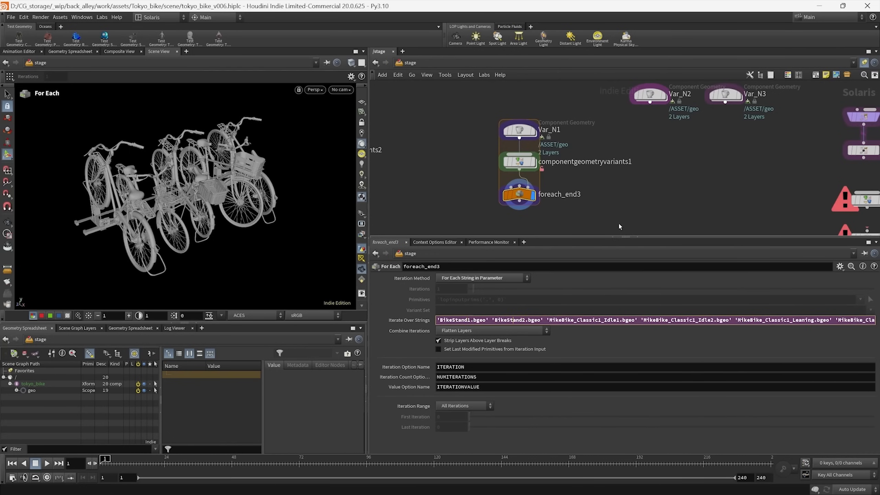
pyautogui.moveTo(467, 193); pyautogui.dragTo(447, 205, button='middle')
pyautogui.scroll(3, 556, 208)
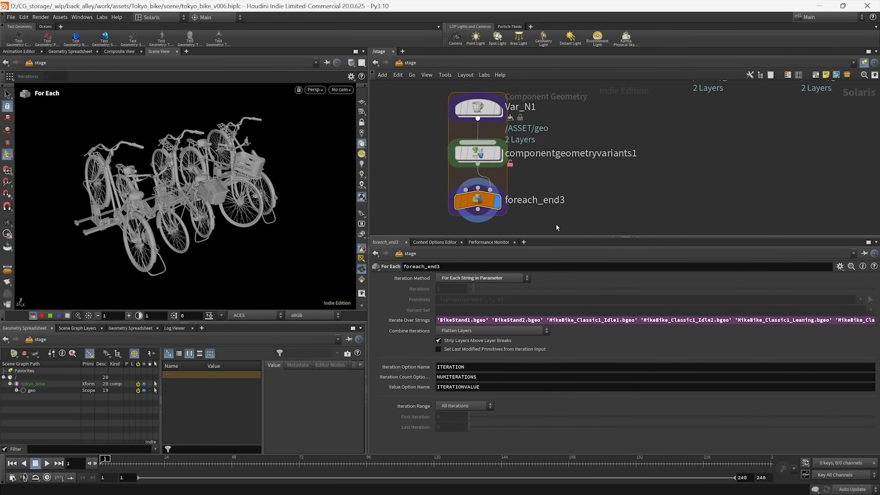
pyautogui.moveTo(483, 386); pyautogui.dragTo(408, 385)
pyautogui.click(663, 178)
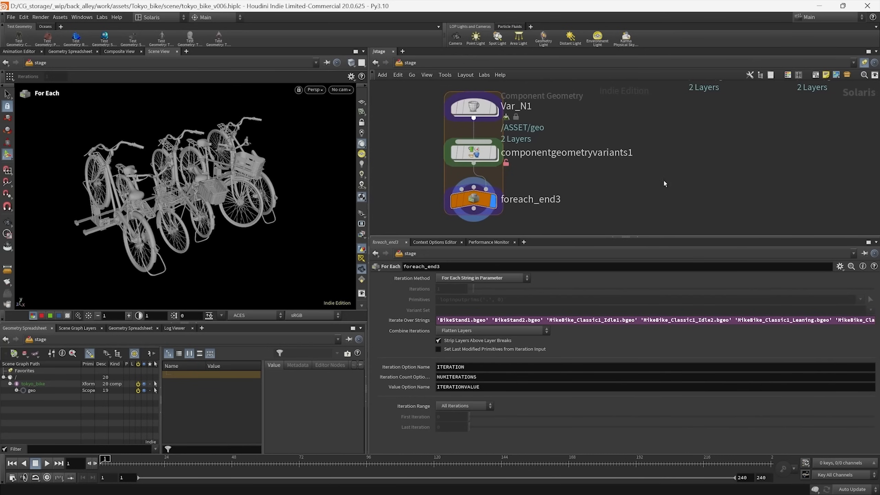
# - Check how the Asset Path expression is written on the finished Var_N node
pyautogui.click(473, 107)
pyautogui.moveTo(422, 176); pyautogui.dragTo(620, 168, button='middle')
pyautogui.scroll(-2, 620, 168)
pyautogui.click(403, 107)
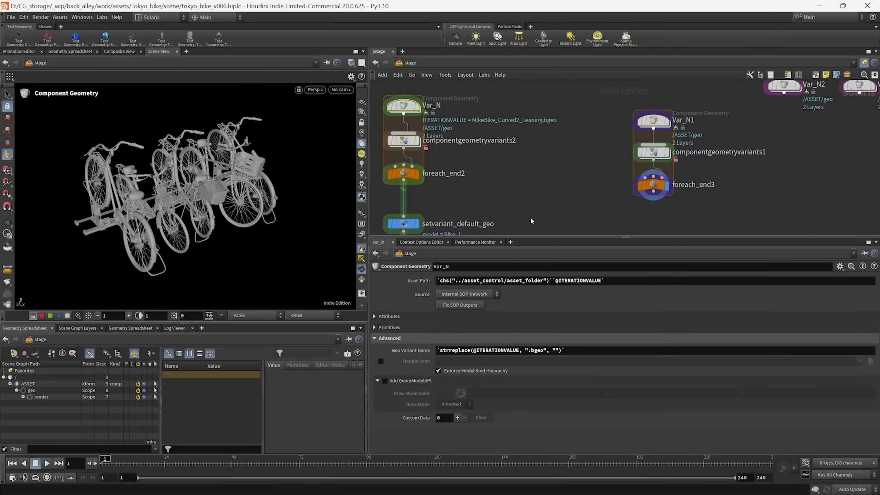
pyautogui.moveTo(731, 178); pyautogui.dragTo(645, 192, button='middle')
pyautogui.scroll(1, 640, 158)
pyautogui.click(561, 133)
pyautogui.click(564, 278)
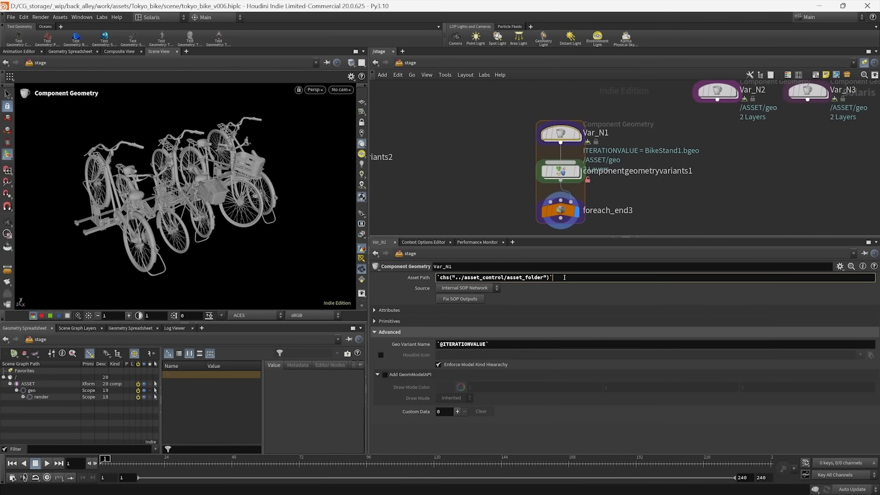
pyautogui.write('``ITERATIONVALUE')
pyautogui.press('Left')
pyautogui.write('@')
pyautogui.click(692, 189)
pyautogui.moveTo(679, 185); pyautogui.dragTo(624, 191, button='middle')
# - Copy the Asset Path parameter of Var_N1
pyautogui.moveTo(566, 151); pyautogui.dragTo(443, 122)
pyautogui.moveTo(449, 148); pyautogui.dragTo(442, 143, button='middle')
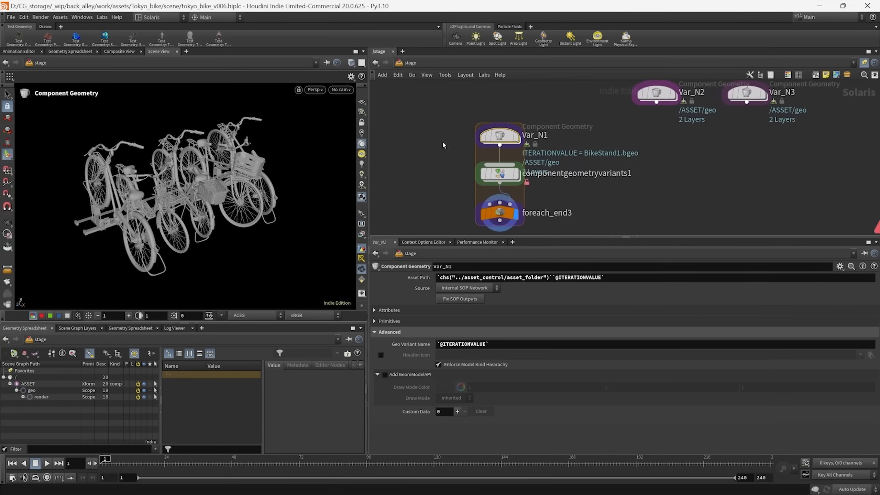
pyautogui.moveTo(434, 121); pyautogui.dragTo(535, 141)
pyautogui.press('Escape')
pyautogui.moveTo(430, 117); pyautogui.dragTo(585, 154)
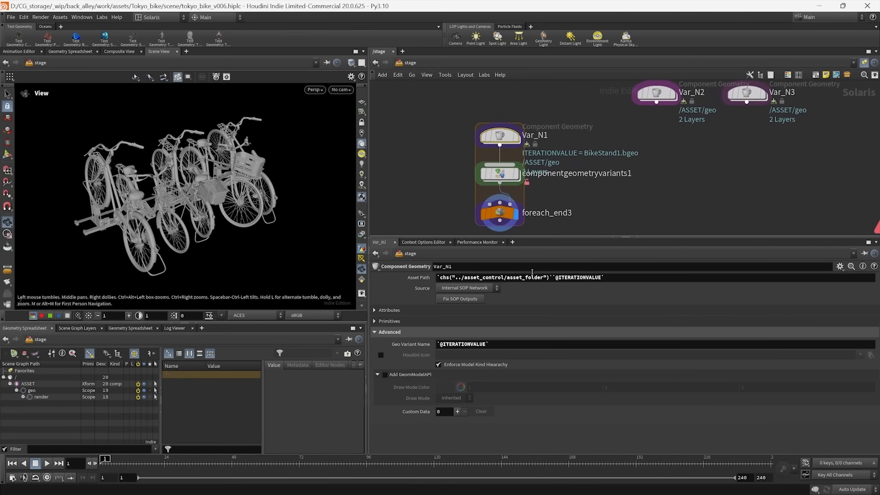
pyautogui.rightClick(408, 280)
pyautogui.click(437, 342)
# - Reference the copied Asset Path in the Geometry File of filecache1 inside Var_N1, and select the default output
pyautogui.doubleClick(499, 135)
pyautogui.rightClick(419, 300)
pyautogui.click(449, 396)
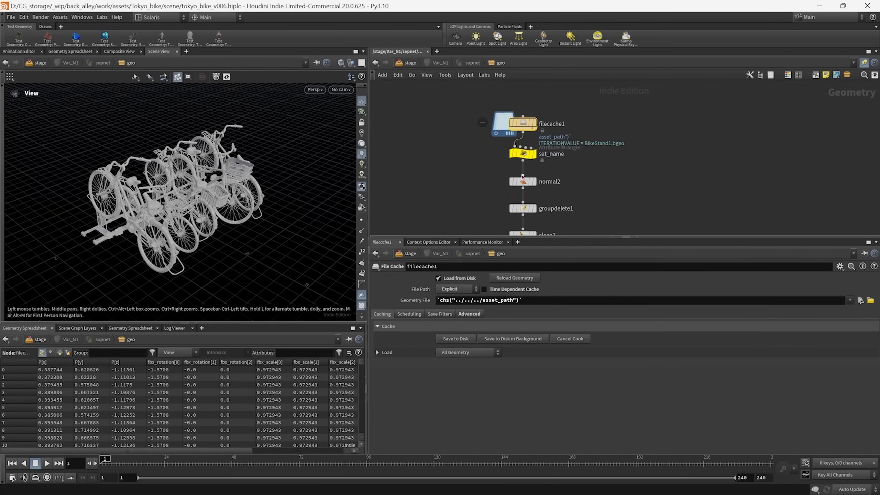
pyautogui.moveTo(604, 178); pyautogui.dragTo(600, 104, button='middle')
pyautogui.moveTo(569, 192); pyautogui.dragTo(462, 228)
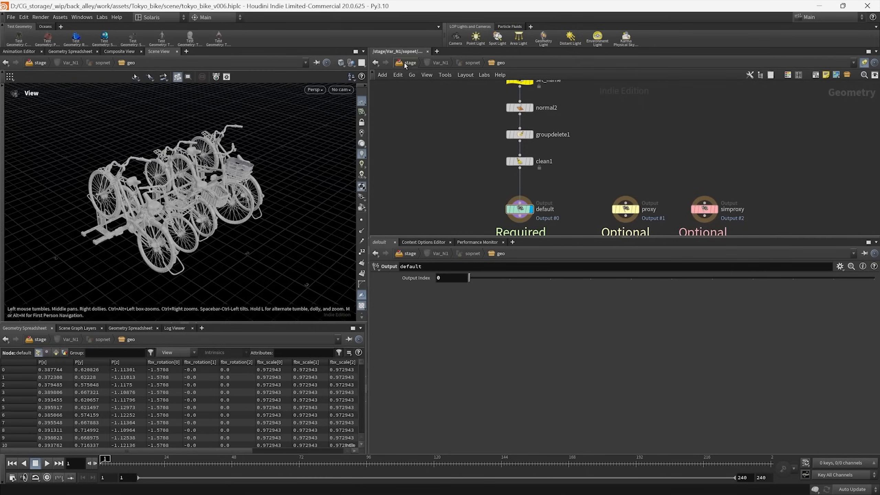
# - Return to the stage network, select foreach_end3, and set the model variant of the tokyo_bike primitive to BikeStand1_bgeo
pyautogui.click(407, 63)
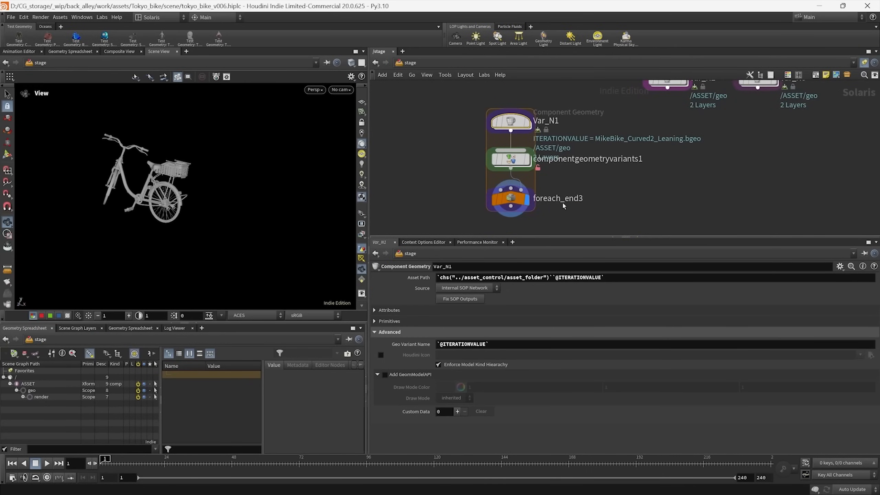
pyautogui.click(509, 196)
pyautogui.moveTo(371, 151); pyautogui.dragTo(392, 151)
pyautogui.rightClick(32, 387)
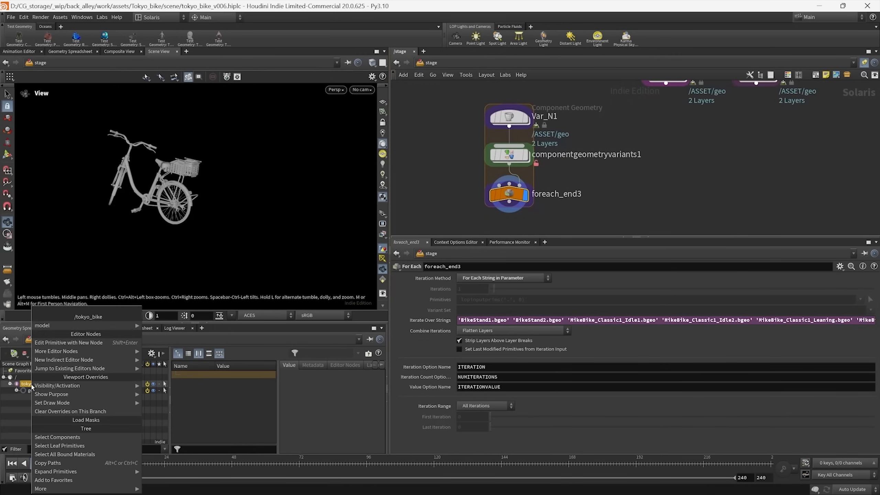
pyautogui.moveTo(69, 326)
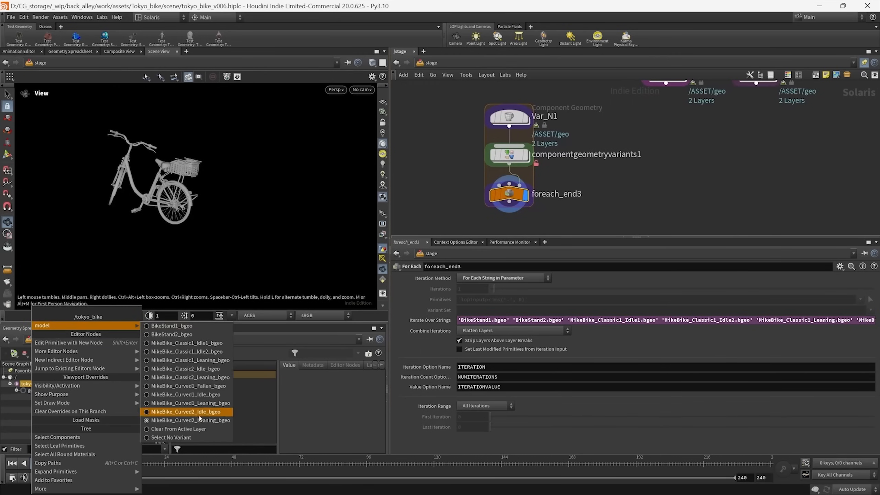
pyautogui.click(180, 326)
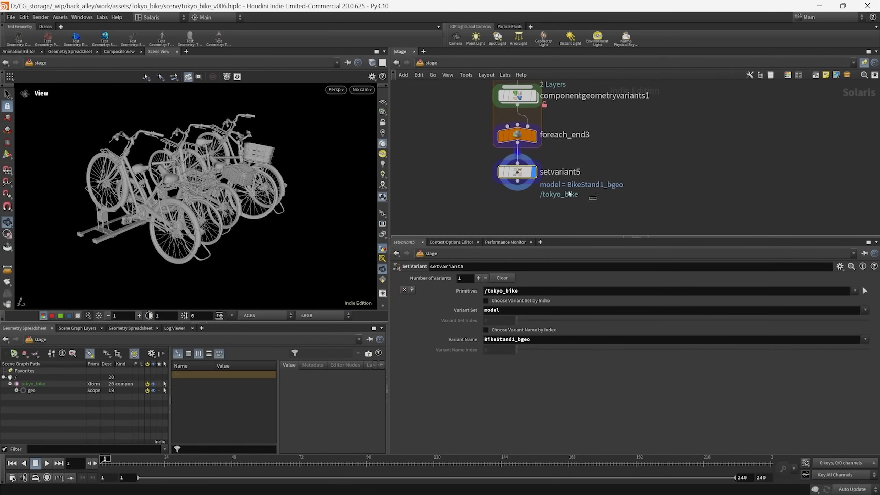
# - Preview the bike stand, Classic and Curved variants through the Variant Name of setvariant5, returning to BikeStand1_bgeo
pyautogui.click(865, 339)
pyautogui.click(807, 356)
pyautogui.click(865, 339)
pyautogui.click(832, 365)
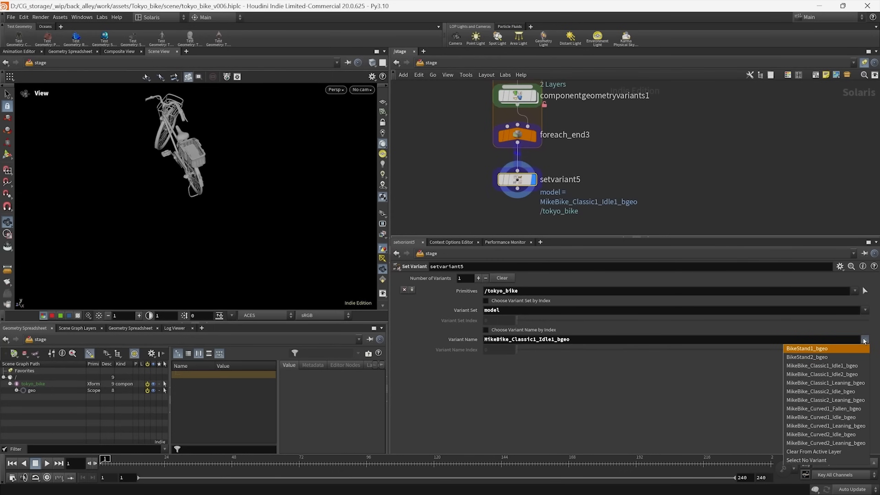
pyautogui.click(837, 374)
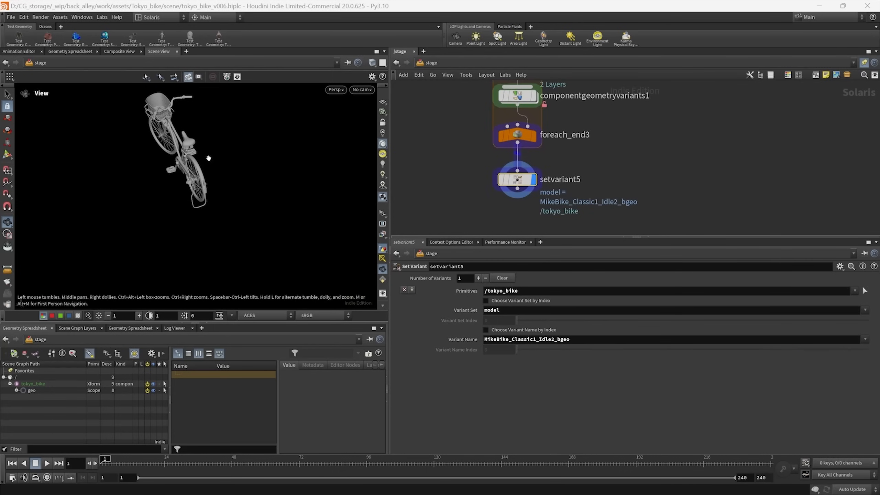
pyautogui.click(865, 339)
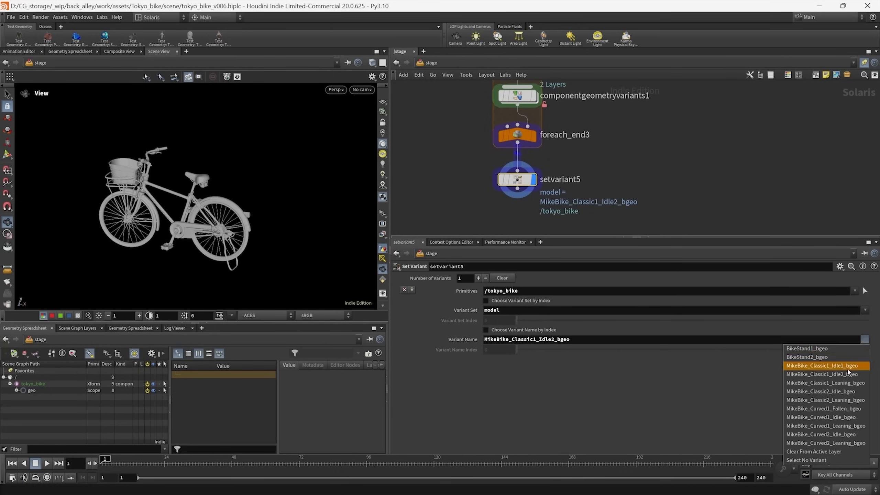
pyautogui.click(852, 401)
pyautogui.click(865, 339)
pyautogui.click(855, 410)
pyautogui.click(864, 339)
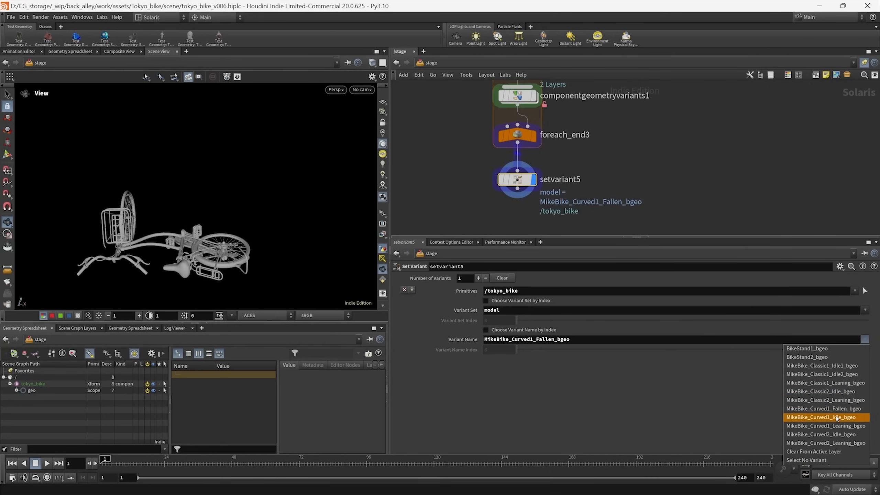
pyautogui.click(838, 435)
pyautogui.click(865, 340)
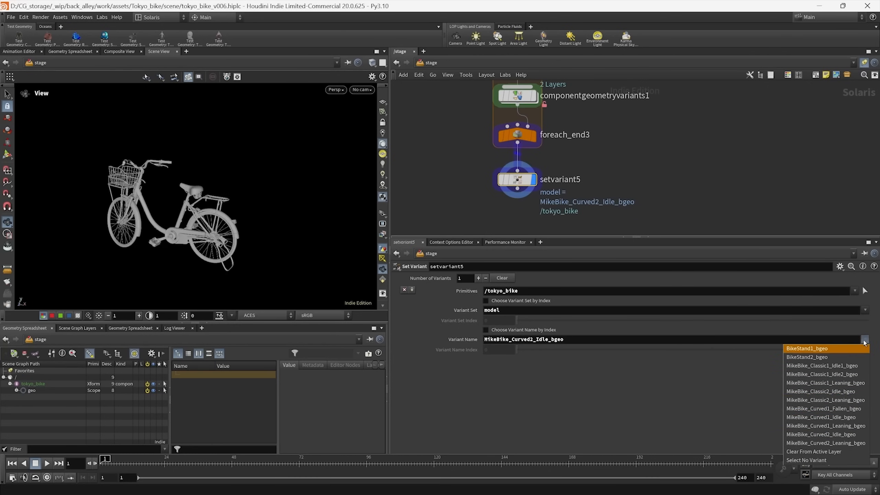
pyautogui.click(830, 350)
pyautogui.moveTo(138, 194); pyautogui.dragTo(220, 179)
pyautogui.moveTo(221, 179); pyautogui.dragTo(196, 185, button='middle')
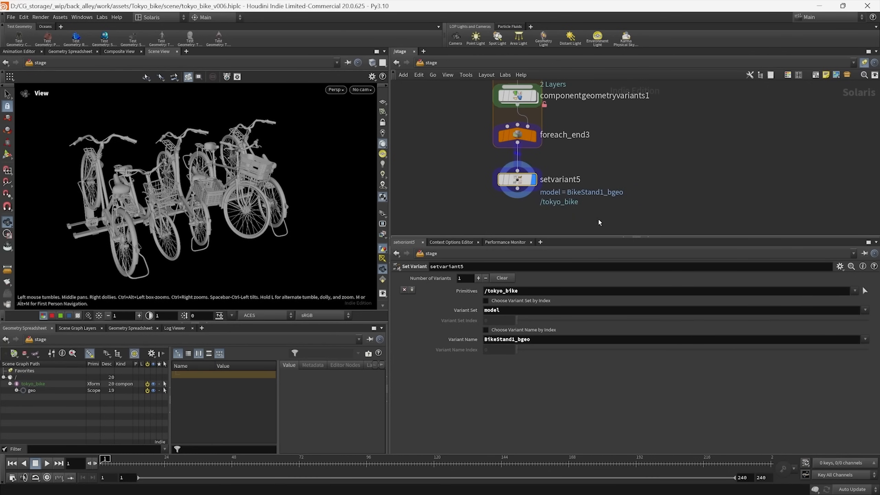
# - Copy the Geo Variant Name expression from the Var_N component geometry node
pyautogui.moveTo(446, 170); pyautogui.dragTo(458, 191, button='middle')
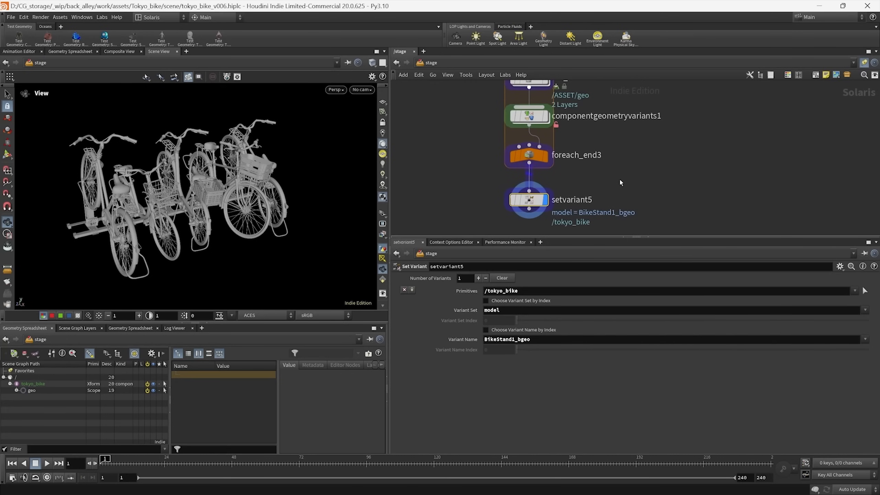
pyautogui.scroll(-3, 620, 179)
pyautogui.moveTo(533, 189); pyautogui.dragTo(573, 192, button='middle')
pyautogui.moveTo(671, 208); pyautogui.dragTo(702, 207, button='middle')
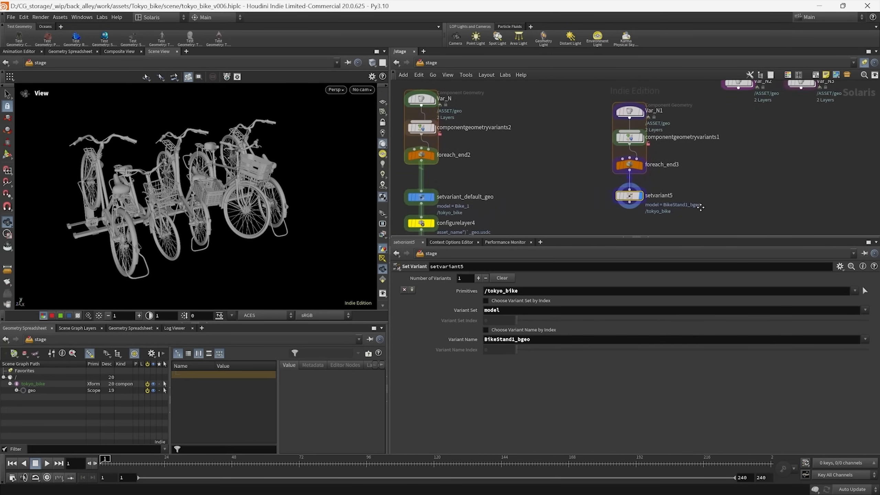
pyautogui.moveTo(461, 175); pyautogui.dragTo(489, 189, button='middle')
pyautogui.scroll(3, 488, 189)
pyautogui.moveTo(519, 154); pyautogui.dragTo(574, 220, button='middle')
pyautogui.click(466, 188)
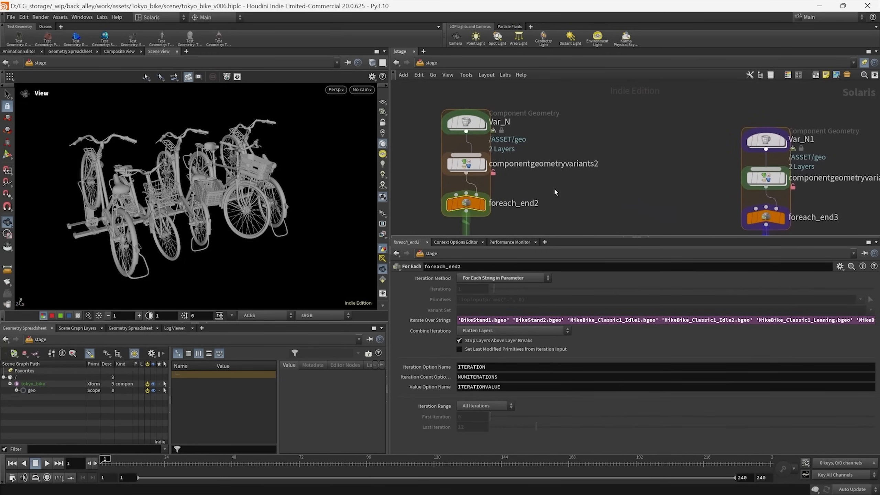
pyautogui.moveTo(533, 139); pyautogui.dragTo(472, 116)
pyautogui.moveTo(599, 194); pyautogui.dragTo(531, 196, button='middle')
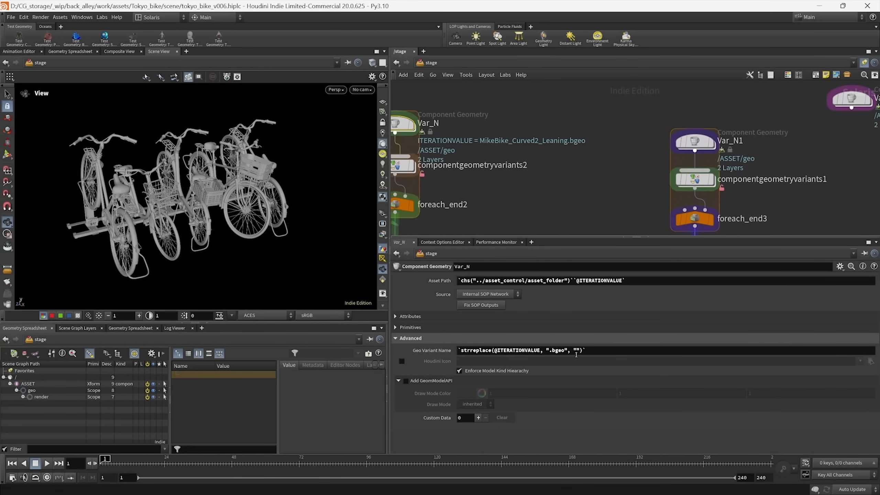
pyautogui.moveTo(593, 352); pyautogui.dragTo(402, 355)
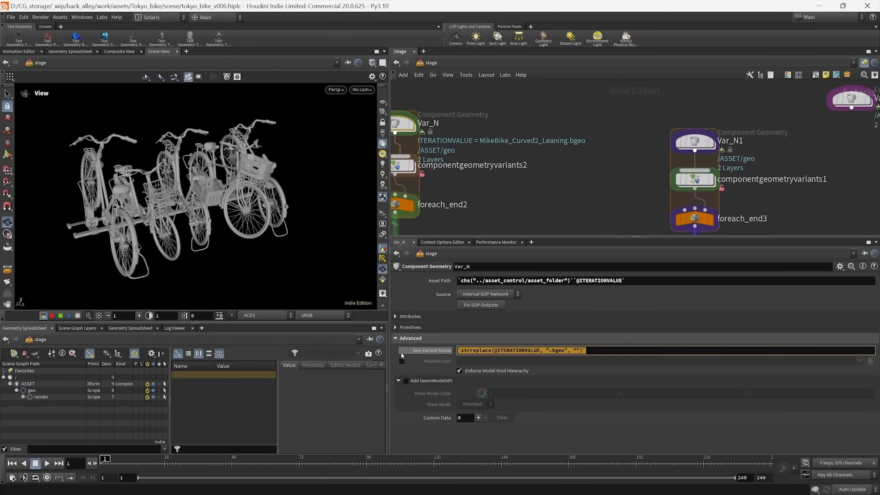
pyautogui.moveTo(591, 177); pyautogui.dragTo(494, 147, button='middle')
pyautogui.click(599, 187)
pyautogui.moveTo(691, 207); pyautogui.dragTo(638, 216, button='middle')
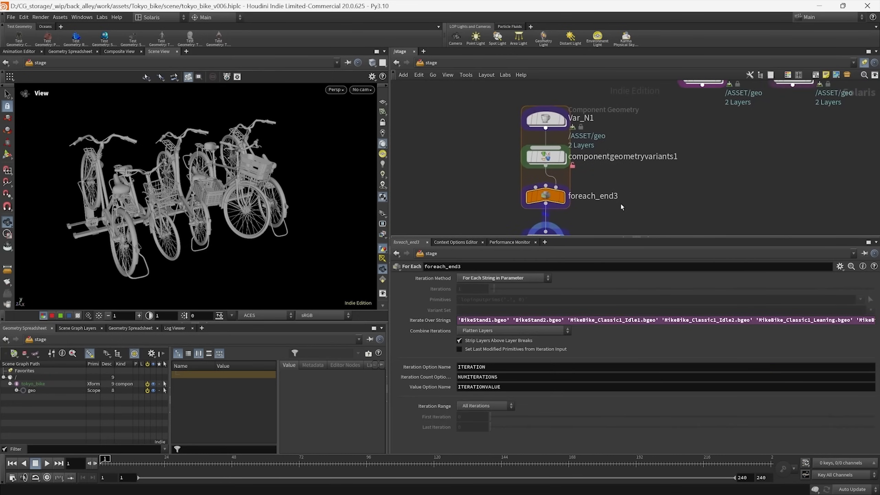
pyautogui.click(612, 157)
pyautogui.click(542, 118)
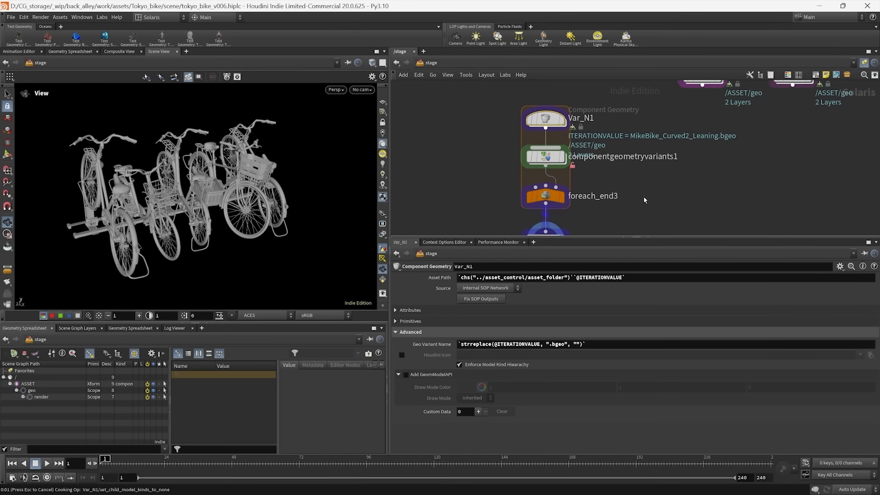
# - Set the Variant Name of setvariant5 to BikeStand1
pyautogui.moveTo(638, 204); pyautogui.dragTo(625, 156, button='middle')
pyautogui.click(533, 193)
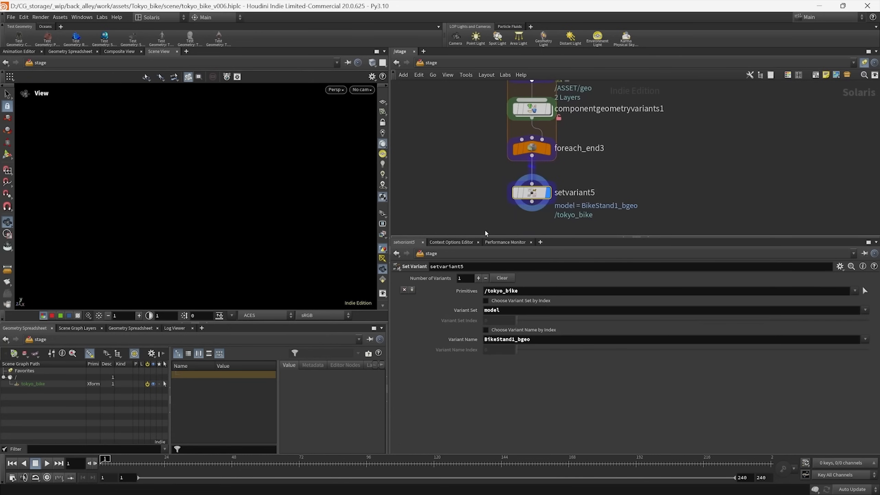
pyautogui.click(865, 339)
pyautogui.click(831, 348)
# - Preview BikeStand2, MikeBike_Classic1_Idle1, MikeBike_Classic1_Idle2 and MikeBike_Classic2_Idle in setvariant5, then restore BikeStand1
pyautogui.click(865, 339)
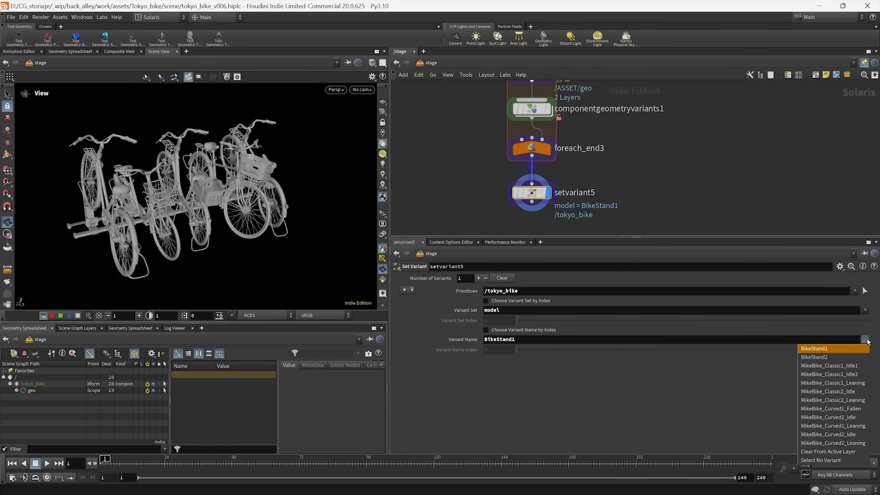
pyautogui.click(842, 360)
pyautogui.click(865, 339)
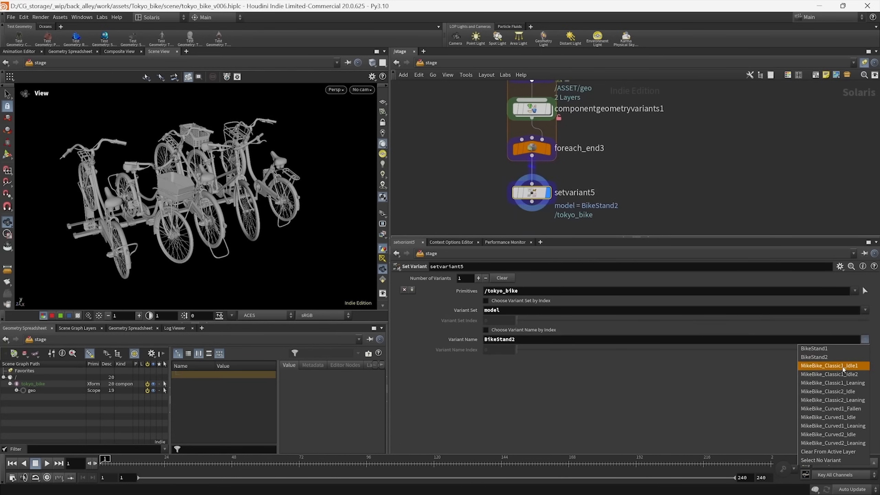
pyautogui.click(829, 365)
pyautogui.click(866, 339)
pyautogui.click(829, 374)
pyautogui.click(866, 339)
pyautogui.click(828, 391)
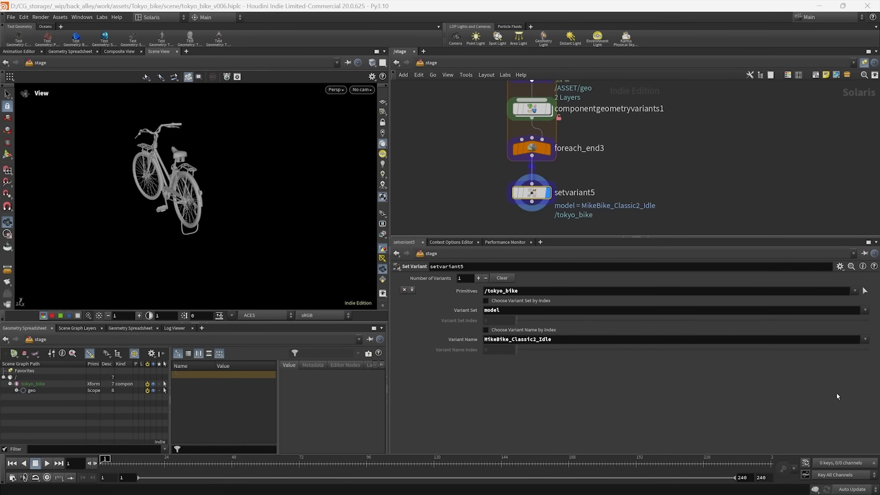
pyautogui.click(865, 340)
pyautogui.click(853, 348)
# - Compare the Var_N1 loop with the finished Var_N loop and display the result of foreach_end2
pyautogui.scroll(-3, 664, 158)
pyautogui.moveTo(663, 157); pyautogui.dragTo(733, 176, button='middle')
pyautogui.moveTo(577, 111); pyautogui.dragTo(683, 234)
pyautogui.moveTo(636, 127); pyautogui.dragTo(605, 115)
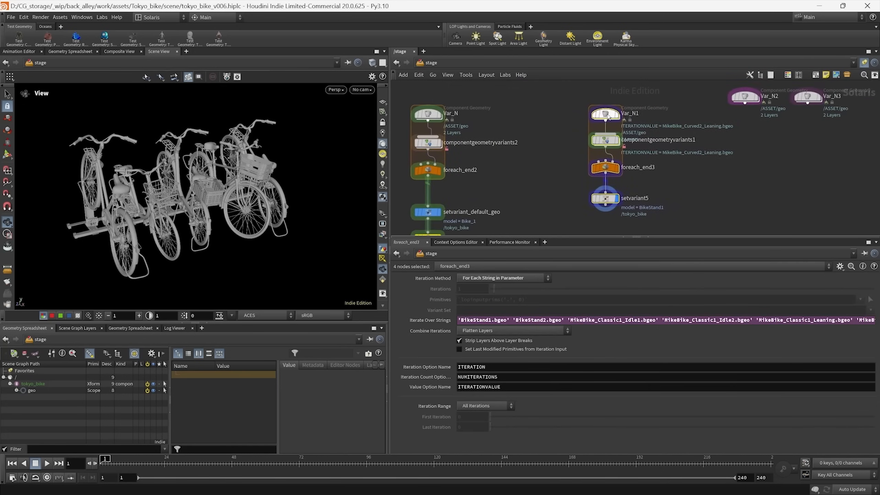
pyautogui.click(679, 186)
pyautogui.moveTo(679, 188); pyautogui.dragTo(567, 174, button='middle')
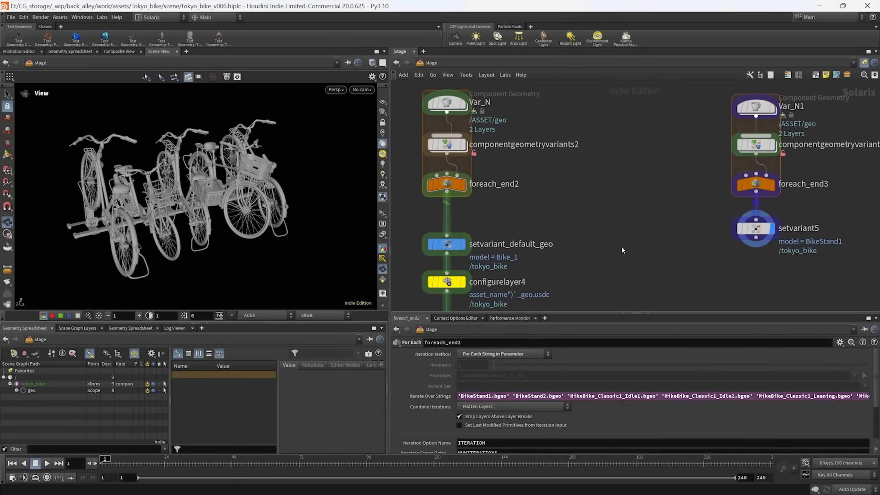
pyautogui.moveTo(615, 225); pyautogui.dragTo(637, 226, button='middle')
pyautogui.moveTo(550, 218); pyautogui.dragTo(475, 187)
pyautogui.moveTo(546, 211); pyautogui.dragTo(649, 154, button='middle')
pyautogui.click(522, 192)
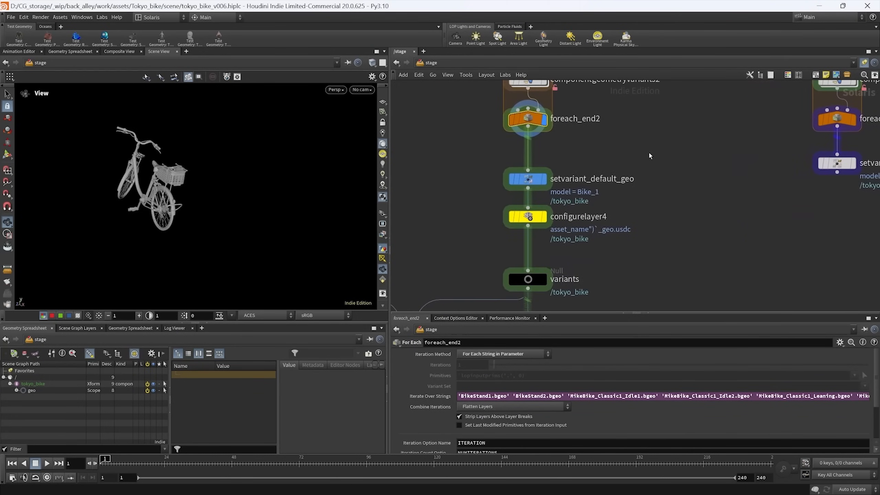
# - Display setvariant_default_geo and check how its default model variant is chosen by index
pyautogui.click(527, 179)
pyautogui.click(543, 179)
pyautogui.moveTo(468, 189); pyautogui.dragTo(444, 201, button='middle')
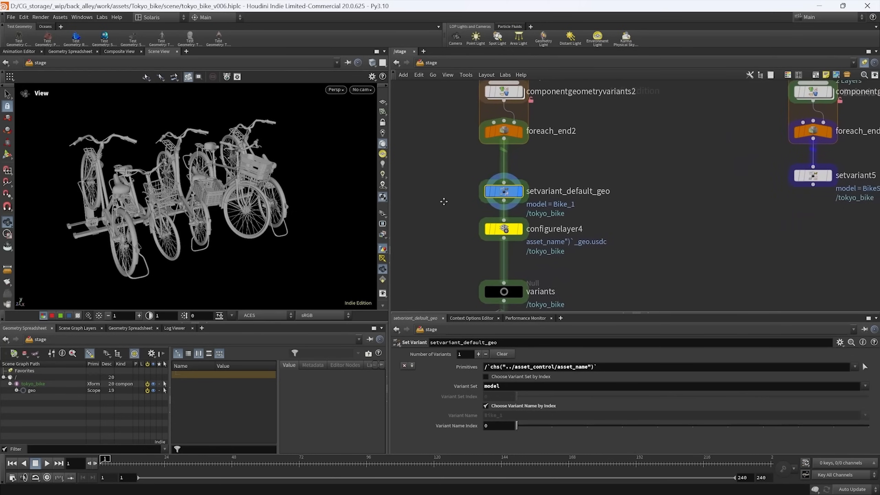
pyautogui.scroll(3, 553, 197)
pyautogui.moveTo(601, 216); pyautogui.dragTo(608, 170, button='middle')
pyautogui.moveTo(637, 135)
pyautogui.mouseDown(button='middle')
pyautogui.moveTo(641, 156)
pyautogui.moveTo(641, 147)
pyautogui.mouseUp(button='middle')
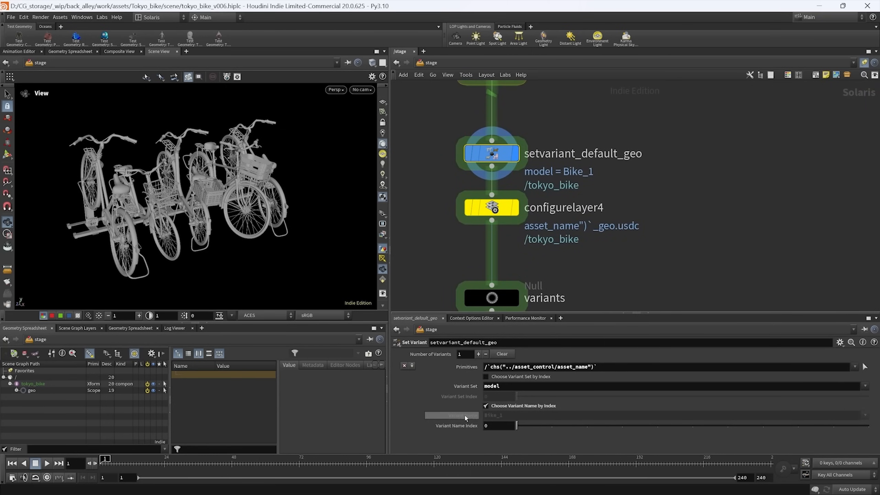
# - Display configurelayer4 and check its Save Path and Default Primitive expressions
pyautogui.moveTo(565, 263); pyautogui.dragTo(519, 225, button='middle')
pyautogui.click(526, 211)
pyautogui.click(537, 210)
pyautogui.click(435, 356)
pyautogui.click(435, 356)
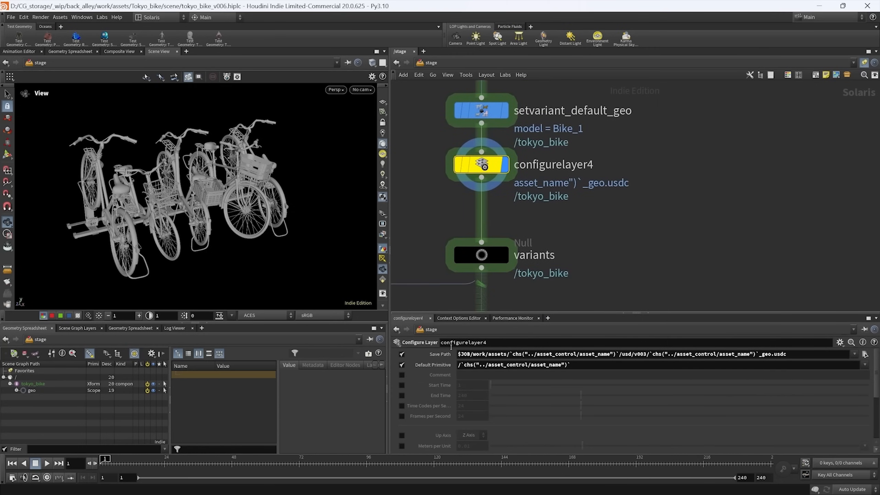
# - Go down the network to materiallibrary2 below layerbreak1 and open its contents
pyautogui.moveTo(588, 272); pyautogui.dragTo(597, 192, button='middle')
pyautogui.scroll(-5, 596, 192)
pyautogui.moveTo(649, 296); pyautogui.dragTo(599, 176, button='middle')
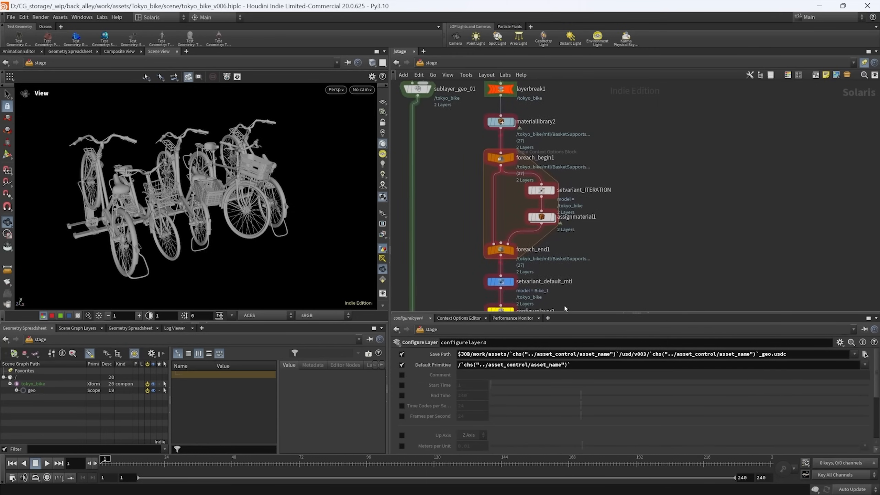
pyautogui.moveTo(552, 313); pyautogui.dragTo(556, 349)
pyautogui.moveTo(584, 281); pyautogui.dragTo(582, 309, button='middle')
pyautogui.scroll(3, 499, 174)
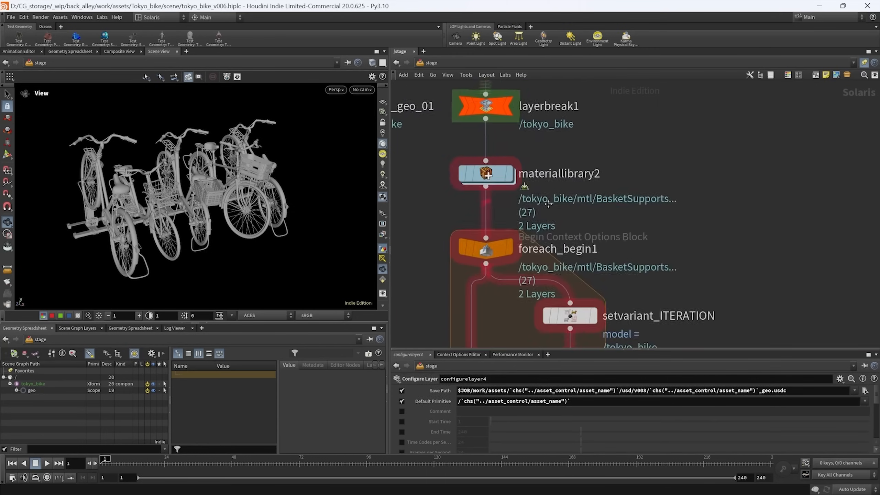
pyautogui.click(485, 187)
pyautogui.scroll(1, 488, 195)
pyautogui.doubleClick(502, 192)
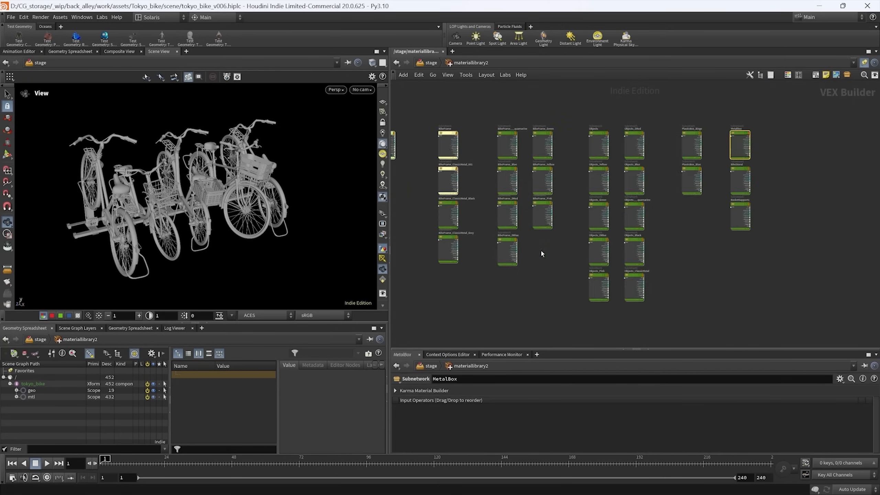
# - Review all the bike material builders in the library and the matching materials under mtl in the scene graph
pyautogui.moveTo(527, 208); pyautogui.dragTo(818, 329)
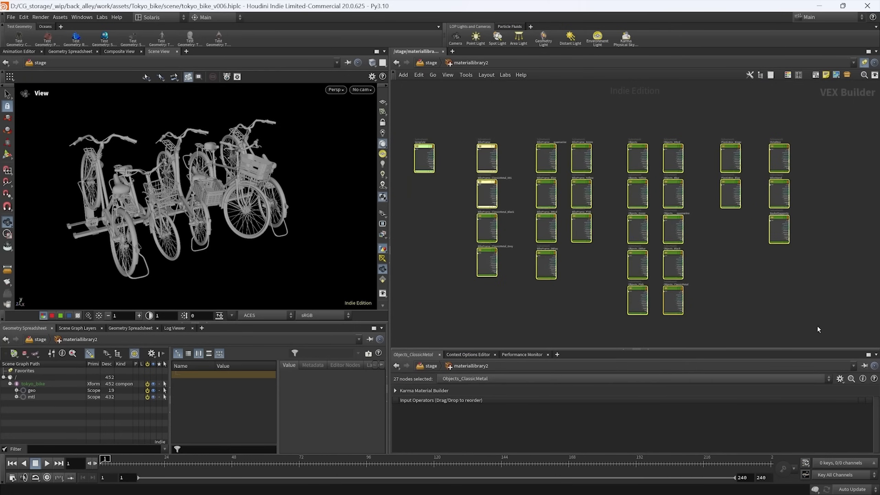
pyautogui.click(16, 389)
pyautogui.click(23, 396)
pyautogui.scroll(-3, 67, 416)
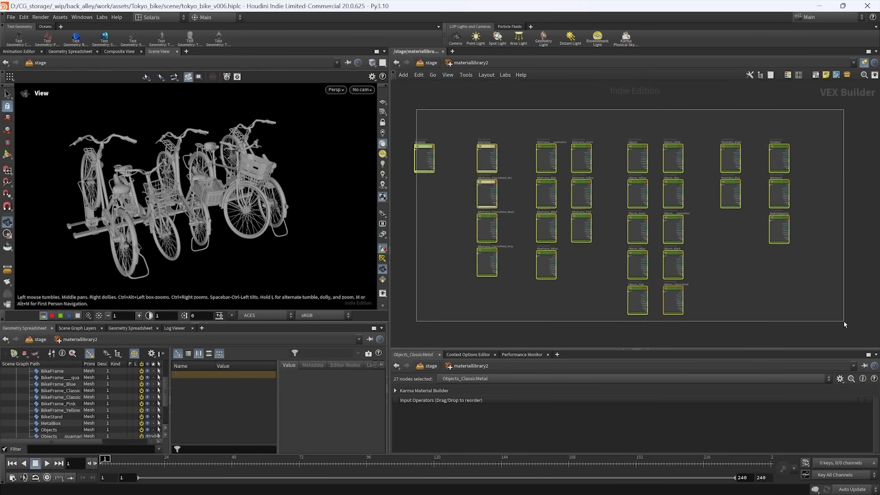
pyautogui.click(569, 315)
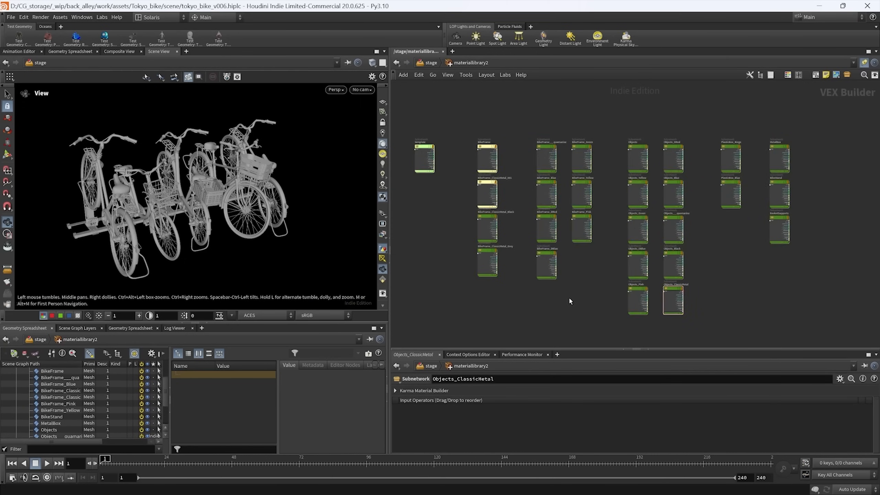
# - Return to the stage network and view the material assignment loop below materiallibrary2
pyautogui.moveTo(569, 296); pyautogui.dragTo(563, 297, button='middle')
pyautogui.press('u')
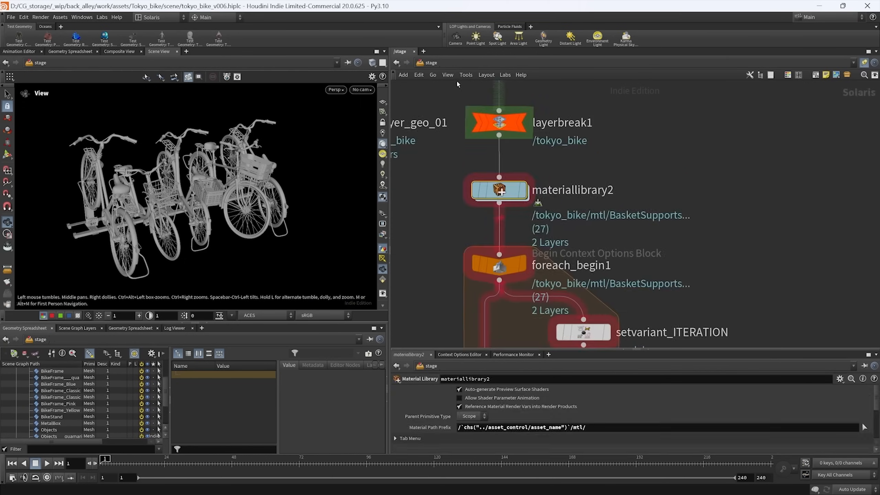
pyautogui.moveTo(667, 221); pyautogui.dragTo(663, 224, button='middle')
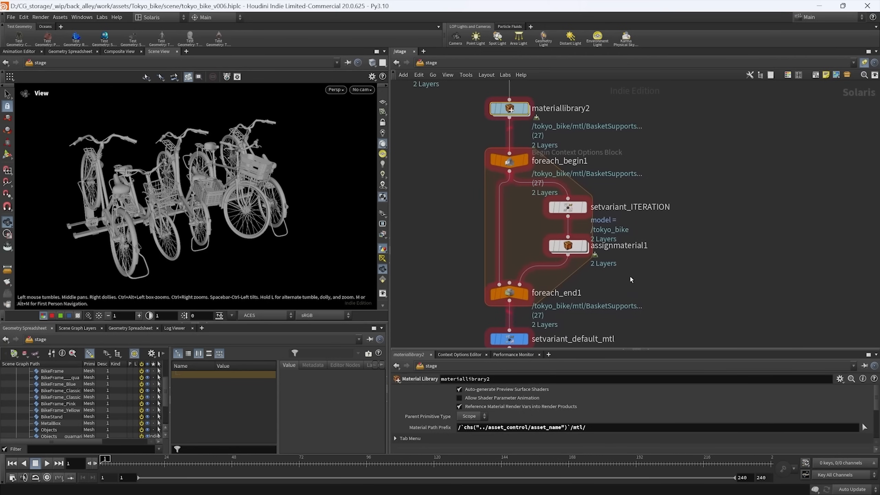
# - Open assignmaterial1 in the loop and go through its list of render primitives and matching material paths
pyautogui.scroll(3, 632, 276)
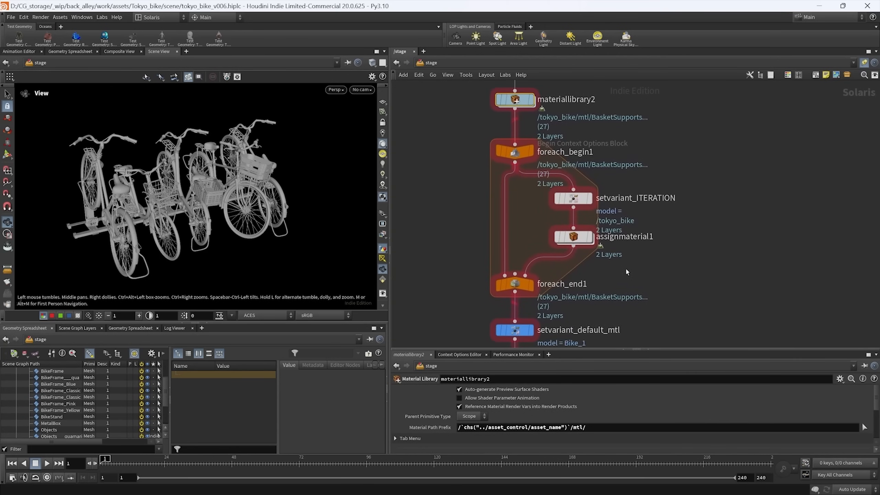
pyautogui.click(562, 231)
pyautogui.moveTo(568, 350); pyautogui.dragTo(568, 114)
pyautogui.scroll(-10, 872, 416)
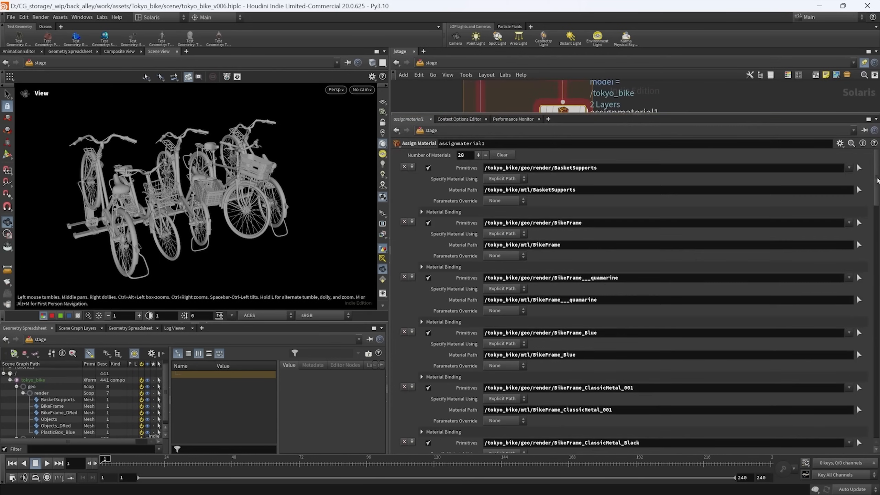
pyautogui.moveTo(872, 415); pyautogui.dragTo(879, 173)
pyautogui.moveTo(690, 114); pyautogui.dragTo(679, 312)
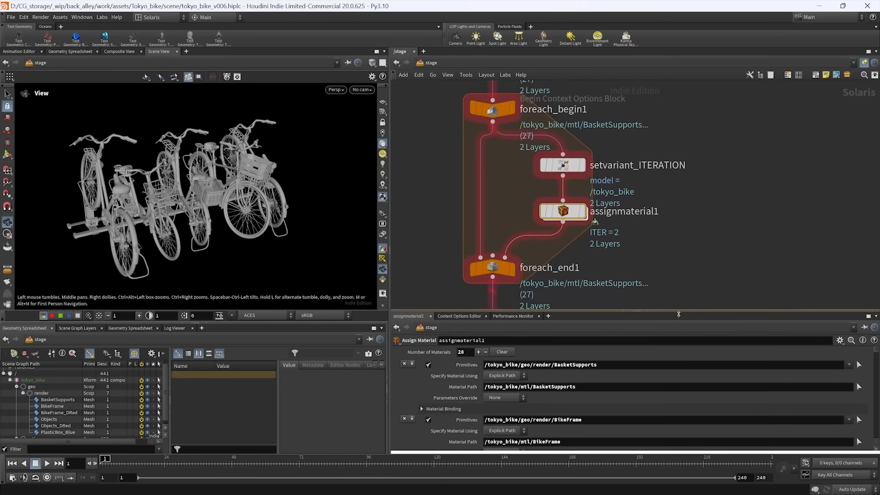
# - Look over the nodes of the material assignment loop and show the full parameters of foreach_end1
pyautogui.scroll(-3, 654, 234)
pyautogui.moveTo(653, 234); pyautogui.dragTo(626, 230, button='middle')
pyautogui.moveTo(453, 115)
pyautogui.mouseDown()
pyautogui.moveTo(572, 178)
pyautogui.moveTo(634, 265)
pyautogui.mouseUp()
pyautogui.click(516, 141)
pyautogui.moveTo(541, 149); pyautogui.dragTo(538, 180, button='middle')
pyautogui.moveTo(668, 229); pyautogui.dragTo(665, 164, button='middle')
pyautogui.scroll(2, 551, 240)
pyautogui.click(496, 213)
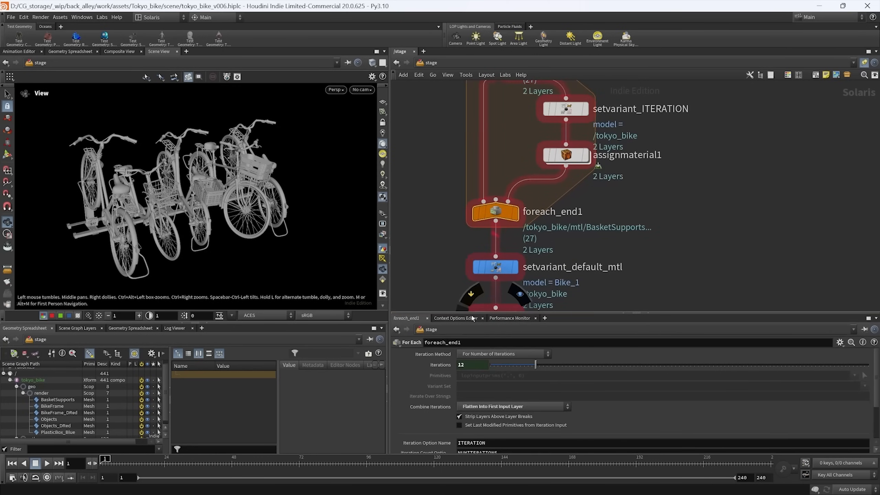
pyautogui.moveTo(479, 314); pyautogui.dragTo(485, 237)
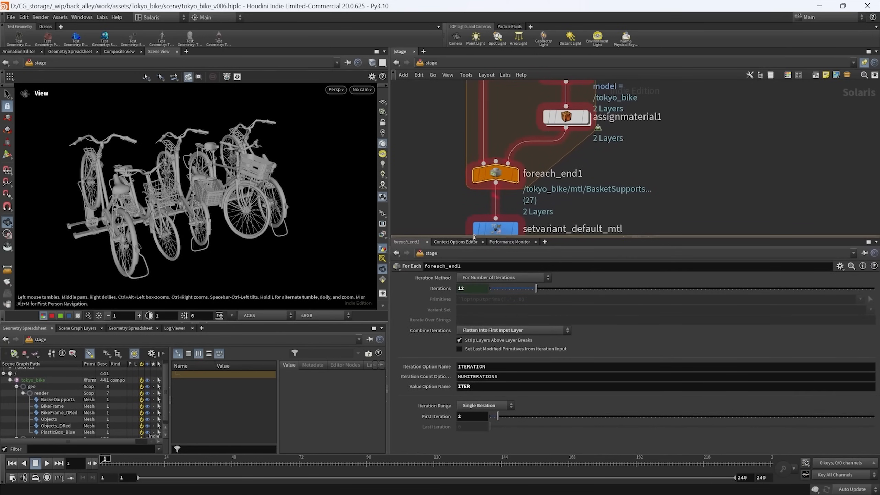
pyautogui.moveTo(699, 172); pyautogui.dragTo(732, 149, button='middle')
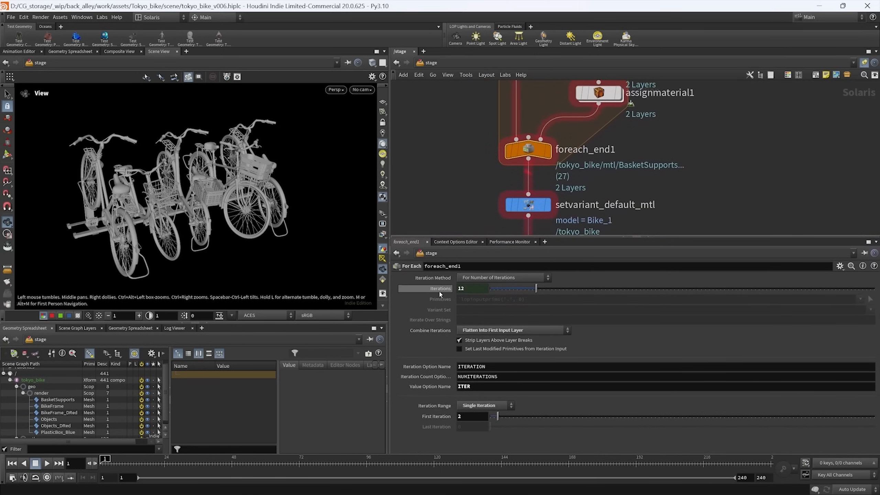
# - Check the available iteration methods on foreach_end1, keep For Number of Iterations, and examine the Iterations value
pyautogui.click(477, 279)
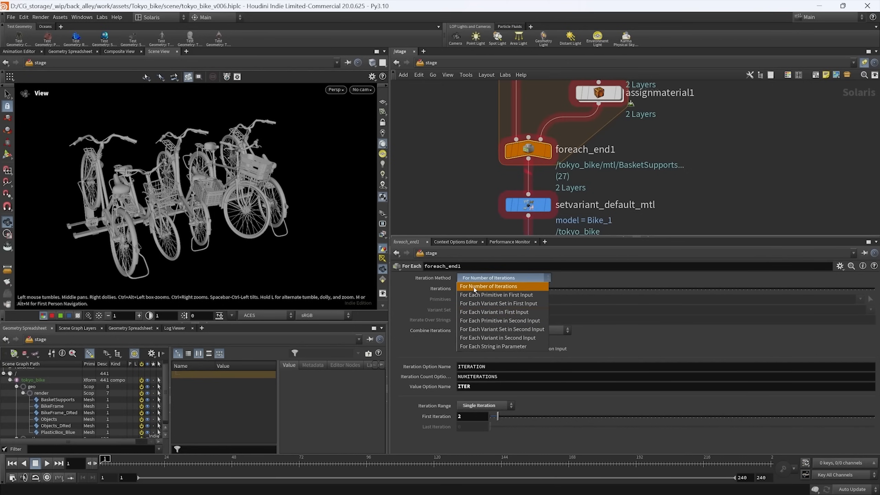
pyautogui.click(776, 156)
pyautogui.moveTo(735, 150); pyautogui.dragTo(719, 184, button='middle')
pyautogui.moveTo(605, 207)
pyautogui.mouseDown(button='middle')
pyautogui.moveTo(606, 79)
pyautogui.moveTo(593, 210)
pyautogui.mouseUp(button='middle')
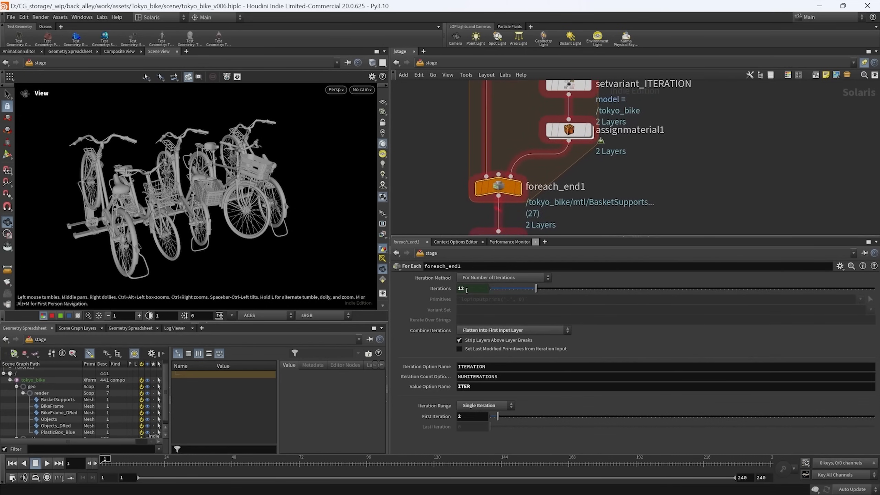
pyautogui.moveTo(623, 165); pyautogui.dragTo(614, 159, button='middle')
pyautogui.scroll(-1, 521, 187)
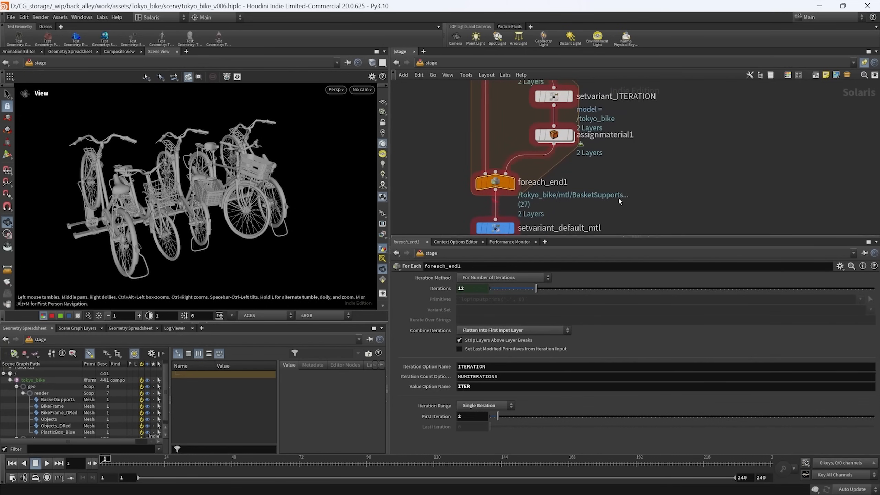
pyautogui.moveTo(587, 205); pyautogui.dragTo(603, 178, button='middle')
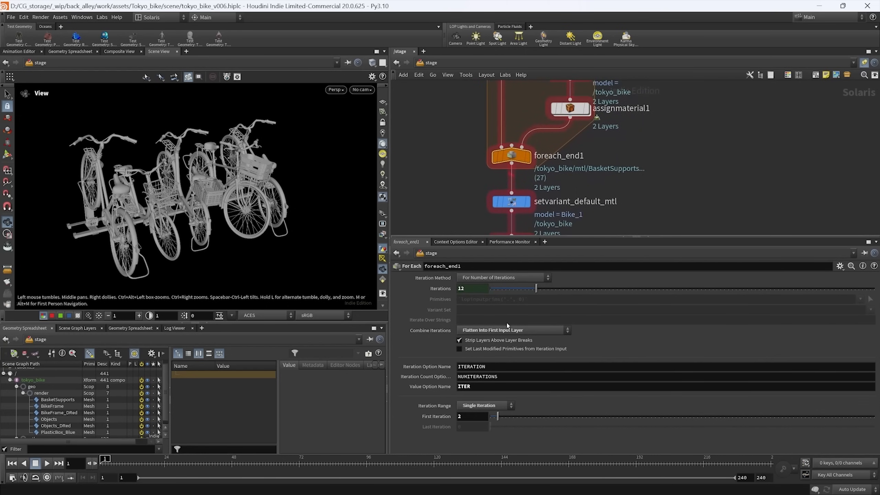
# - Set the Iteration Range of foreach_end1 to All Iterations
pyautogui.click(485, 405)
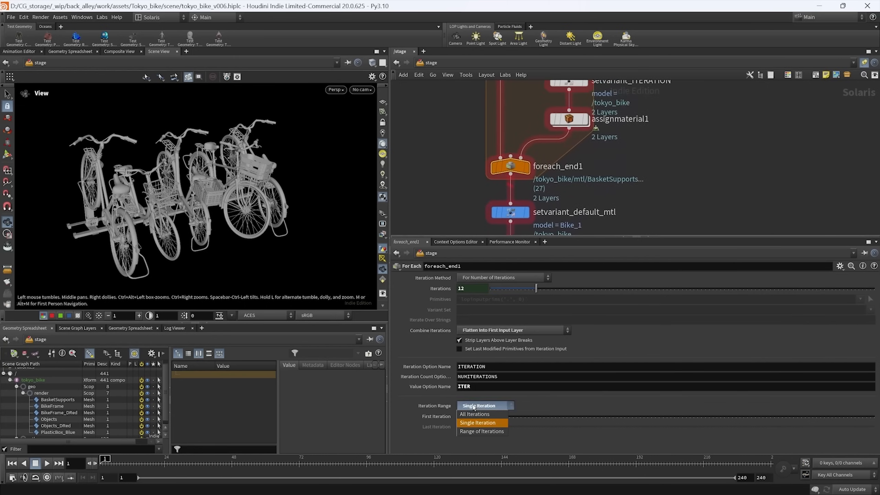
pyautogui.click(473, 416)
pyautogui.moveTo(600, 201); pyautogui.dragTo(597, 165, button='middle')
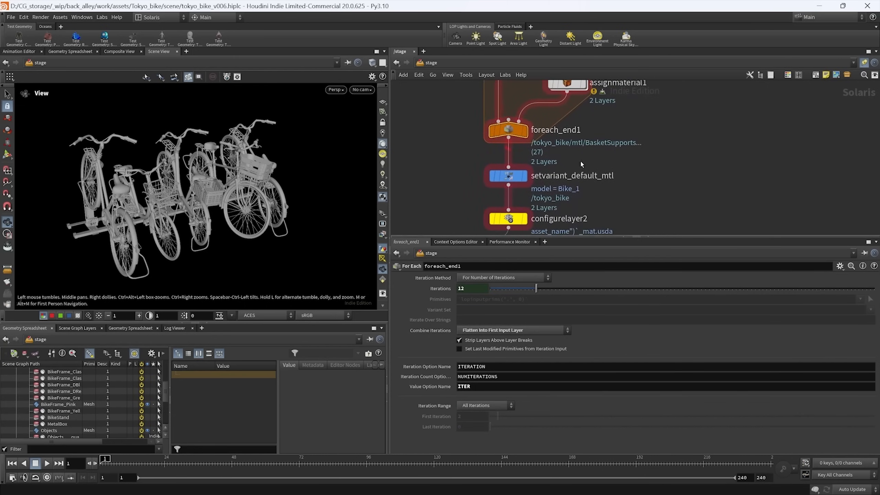
# - Display setvariant_default_mtl below the loop and show its variant parameters
pyautogui.click(513, 176)
pyautogui.moveTo(467, 192); pyautogui.dragTo(480, 179, button='middle')
pyautogui.click(538, 164)
pyautogui.moveTo(600, 191); pyautogui.dragTo(467, 152)
pyautogui.moveTo(475, 168); pyautogui.dragTo(460, 187, button='middle')
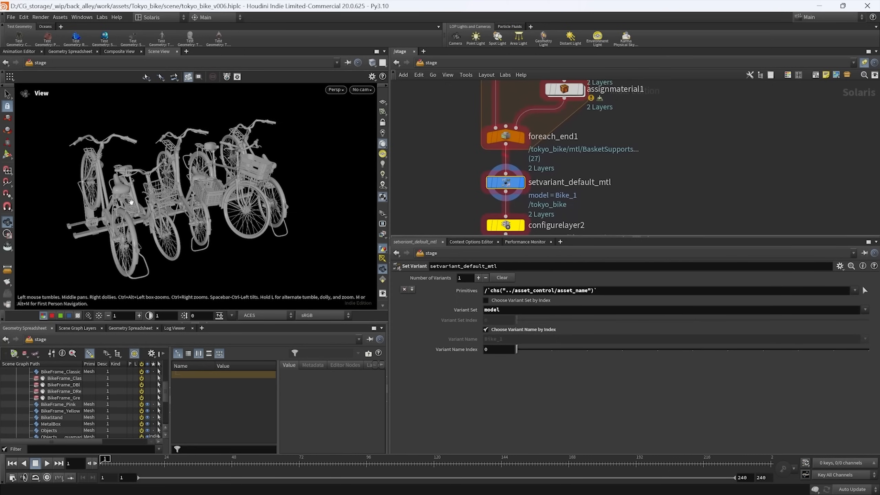
# - Enlarge the scene graph area and inspect the resolved materials of BasketSupports, BikeFrame and BikeFrame___quamarine
pyautogui.moveTo(94, 324); pyautogui.dragTo(94, 287)
pyautogui.moveTo(390, 174); pyautogui.dragTo(454, 175)
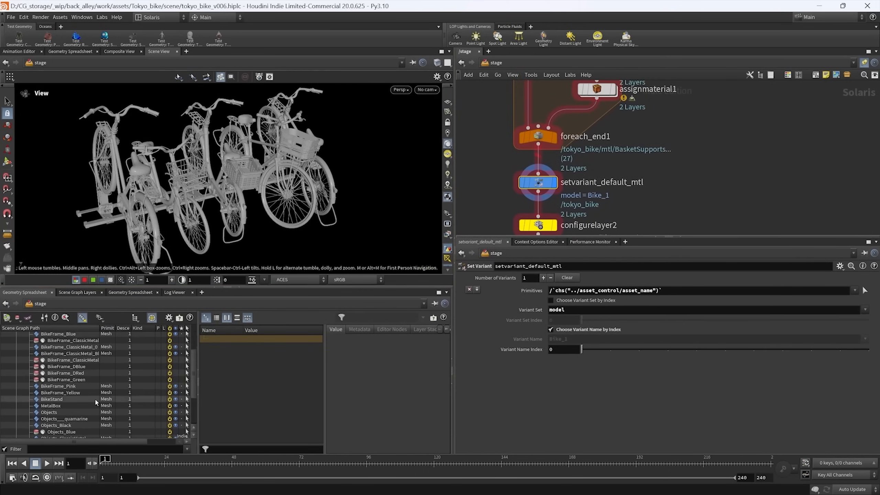
pyautogui.scroll(3, 77, 401)
pyautogui.click(57, 367)
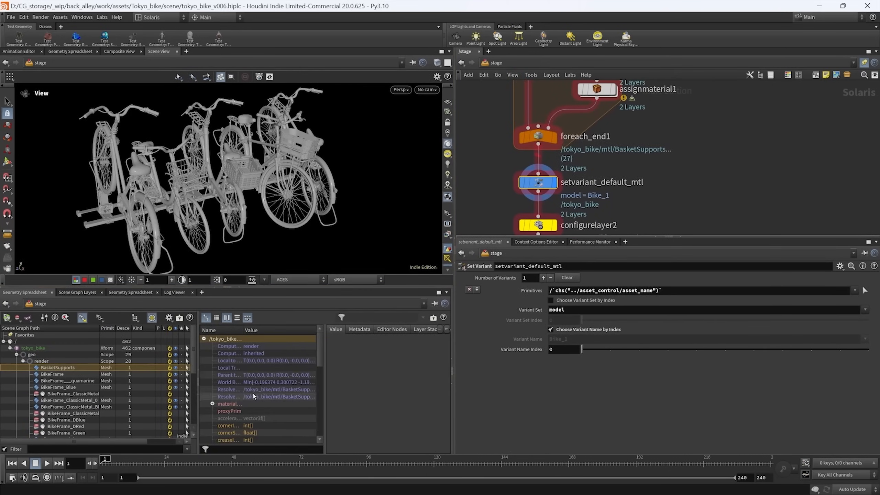
pyautogui.click(73, 374)
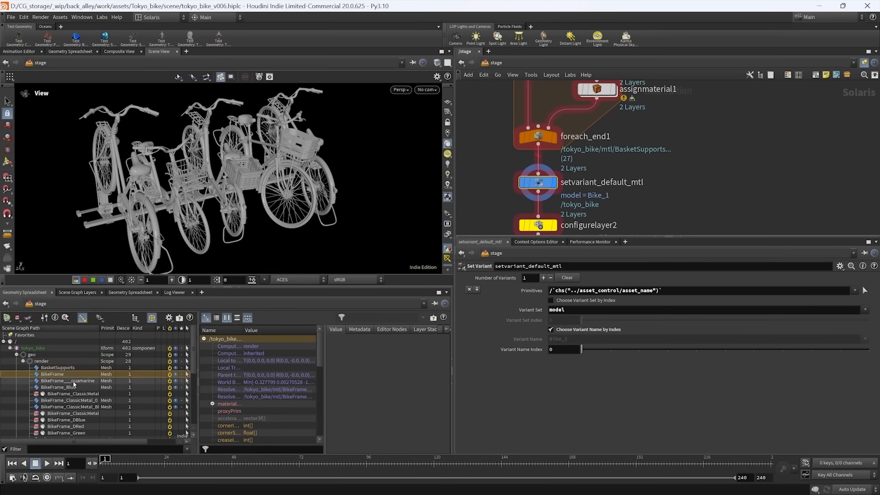
pyautogui.click(69, 380)
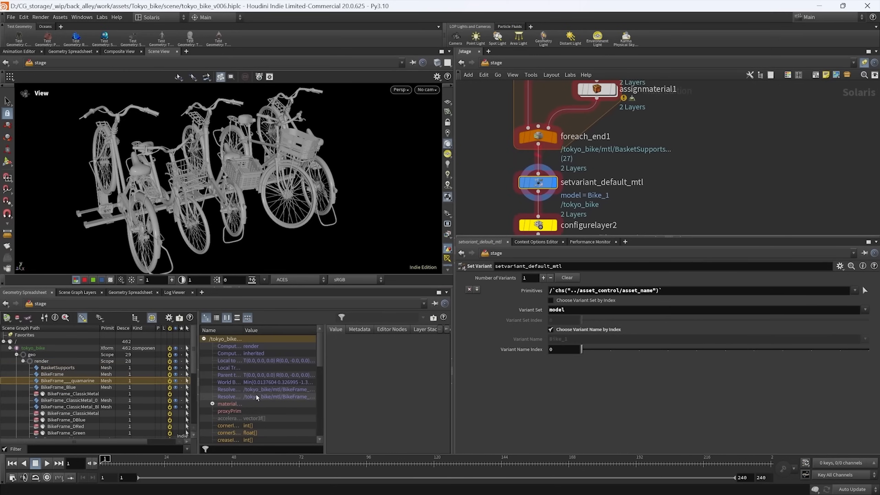
# - Inspect the geometry-less ClassicMetal, DBlue, DRed and Green bike frame primitives, and collapse the render scope
pyautogui.scroll(-2, 83, 423)
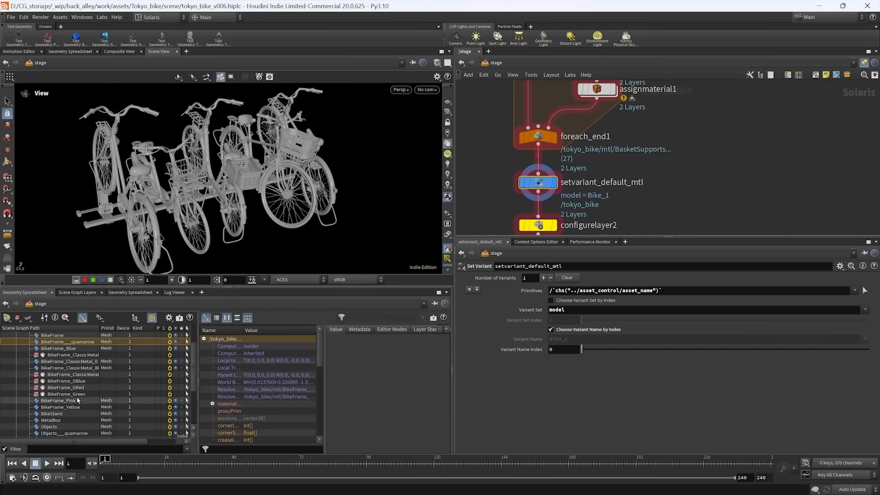
pyautogui.click(61, 375)
pyautogui.moveTo(214, 173); pyautogui.dragTo(210, 209)
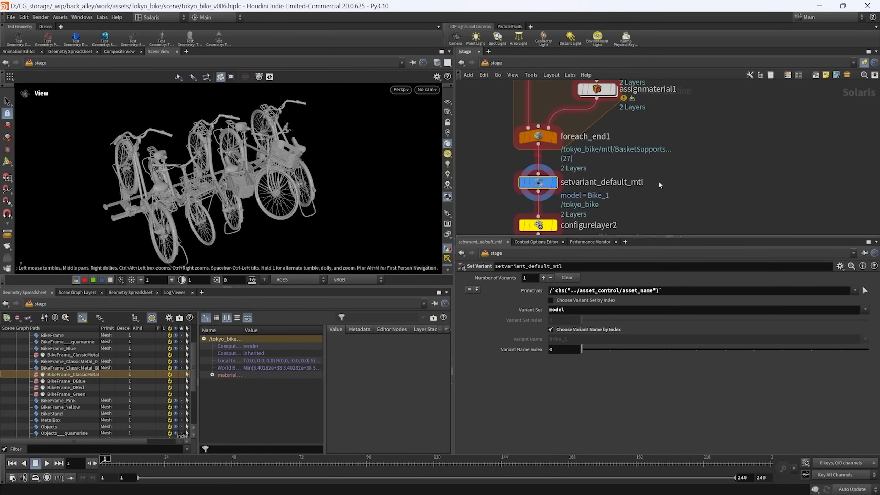
pyautogui.moveTo(646, 194)
pyautogui.mouseDown(button='middle')
pyautogui.moveTo(625, 194)
pyautogui.moveTo(631, 188)
pyautogui.mouseUp(button='middle')
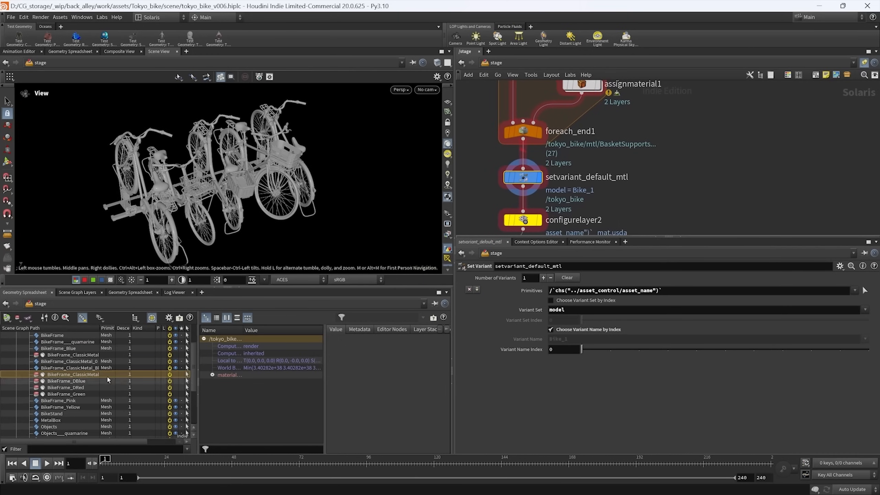
pyautogui.click(58, 381)
pyautogui.click(58, 388)
pyautogui.click(59, 395)
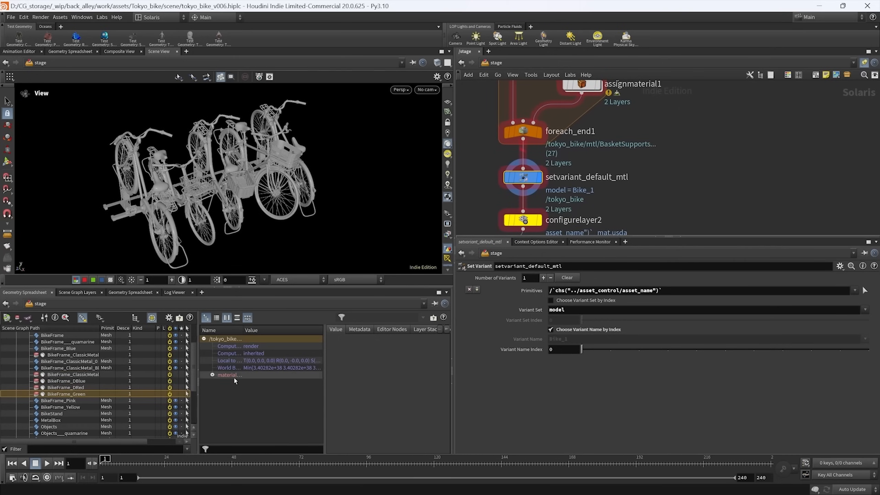
pyautogui.scroll(-3, 42, 413)
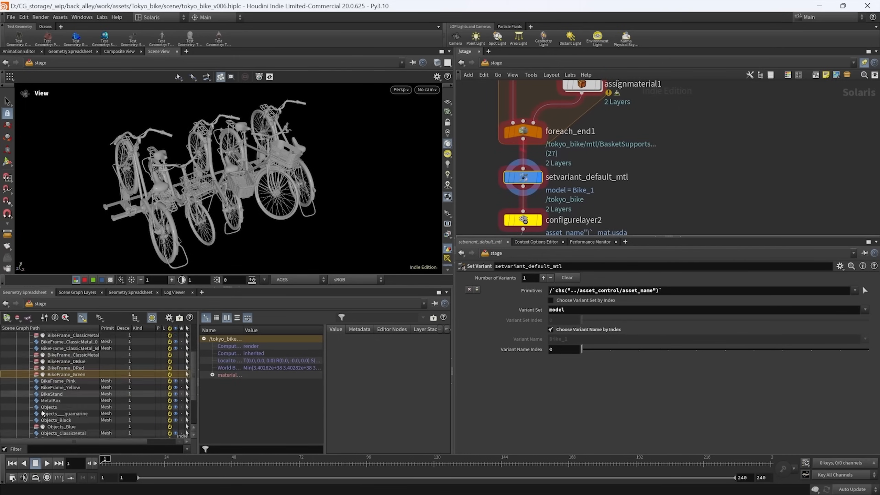
pyautogui.scroll(4, 43, 413)
pyautogui.click(23, 361)
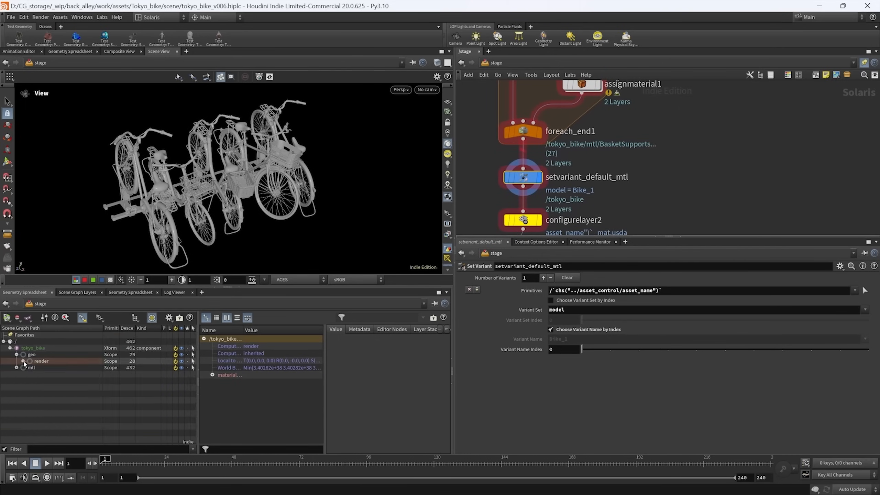
# - Open configurelayer2 and check its Save Path and Default Primitive expressions
pyautogui.moveTo(601, 204); pyautogui.dragTo(612, 172, button='middle')
pyautogui.scroll(2, 611, 172)
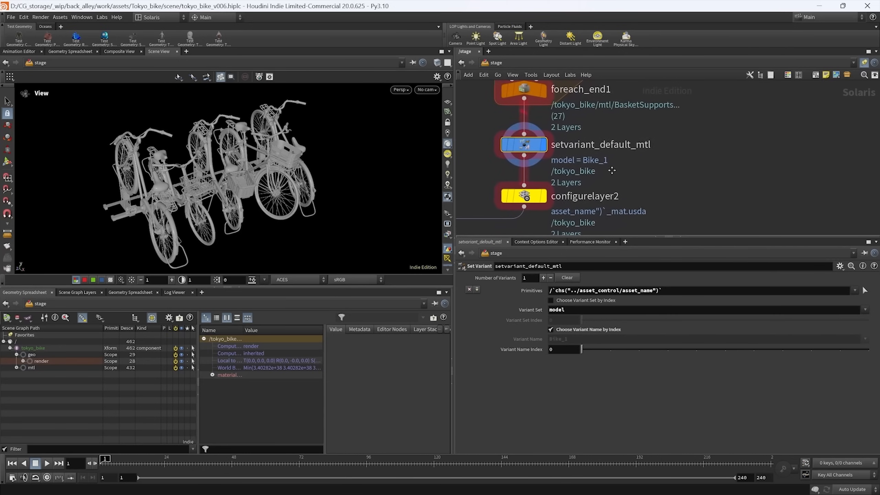
pyautogui.moveTo(595, 237); pyautogui.dragTo(595, 277)
pyautogui.click(508, 219)
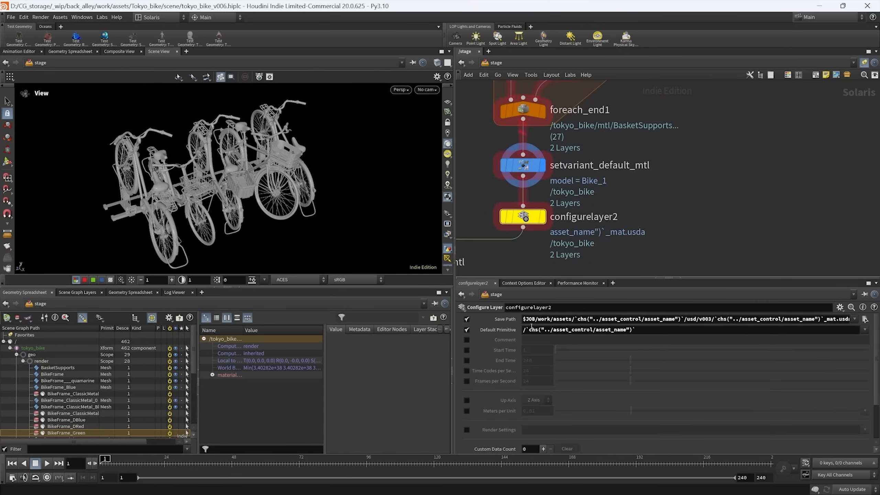
pyautogui.scroll(-3, 596, 270)
pyautogui.moveTo(597, 270); pyautogui.dragTo(603, 220, button='middle')
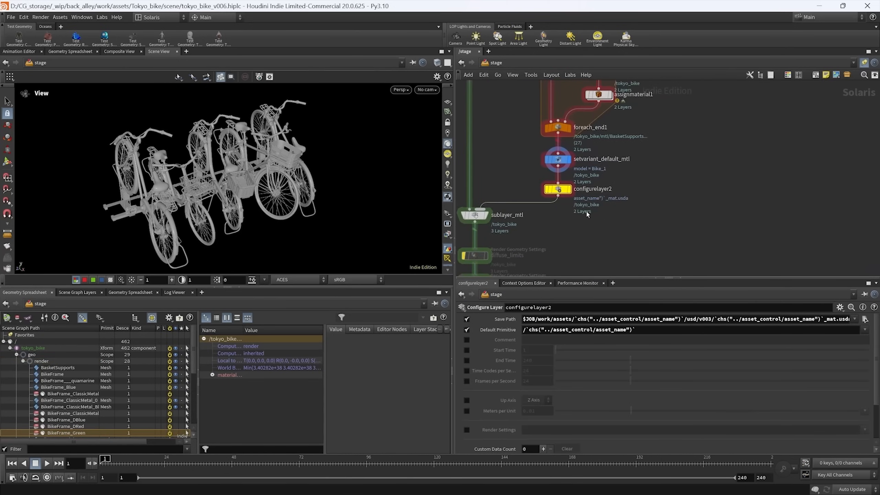
# - Compare the variant settings of setvariant_default_mtl with those of setvariant_default_geo further up the network
pyautogui.click(558, 160)
pyautogui.moveTo(676, 162); pyautogui.dragTo(632, 243, button='middle')
pyautogui.moveTo(604, 165); pyautogui.dragTo(625, 254, button='middle')
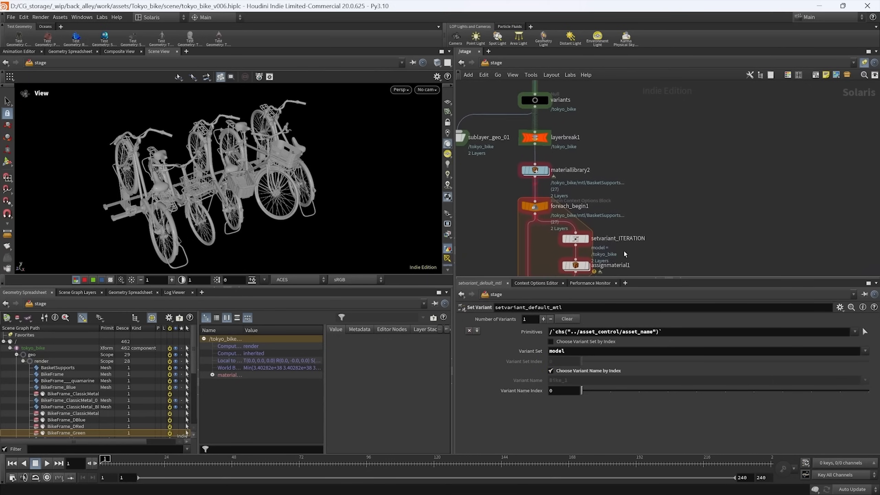
pyautogui.moveTo(598, 89); pyautogui.dragTo(597, 189, button='middle')
pyautogui.moveTo(593, 142); pyautogui.dragTo(512, 119)
pyautogui.scroll(-3, 555, 152)
pyautogui.moveTo(620, 269); pyautogui.dragTo(630, 197, button='middle')
pyautogui.moveTo(567, 273); pyautogui.dragTo(613, 170, button='middle')
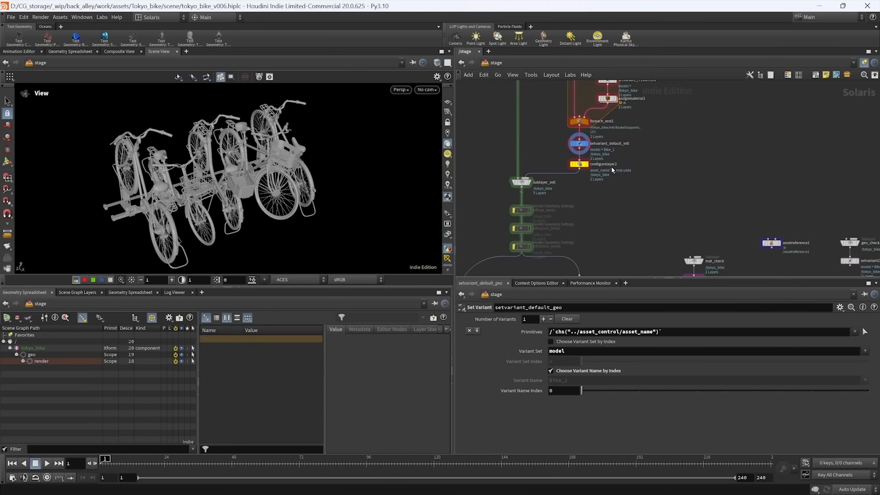
# - Return to configurelayer2 above sublayer_mtl and display it
pyautogui.scroll(3, 612, 169)
pyautogui.click(547, 163)
pyautogui.moveTo(561, 194); pyautogui.dragTo(618, 196, button='middle')
pyautogui.click(617, 163)
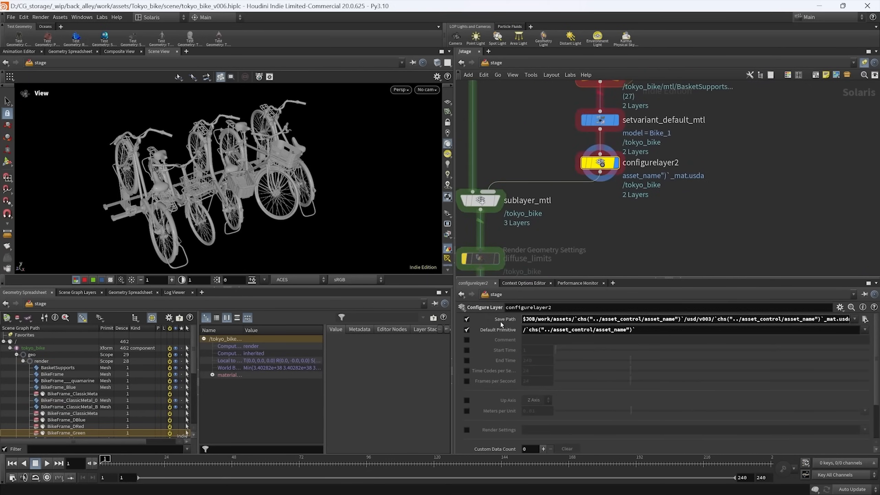
# - Go to usd_rop1 at the end of the network and check its Output File and save settings
pyautogui.scroll(-6, 588, 187)
pyautogui.moveTo(599, 187); pyautogui.dragTo(522, 219, button='middle')
pyautogui.scroll(4, 587, 208)
pyautogui.click(544, 171)
pyautogui.moveTo(628, 213); pyautogui.dragTo(596, 246, button='middle')
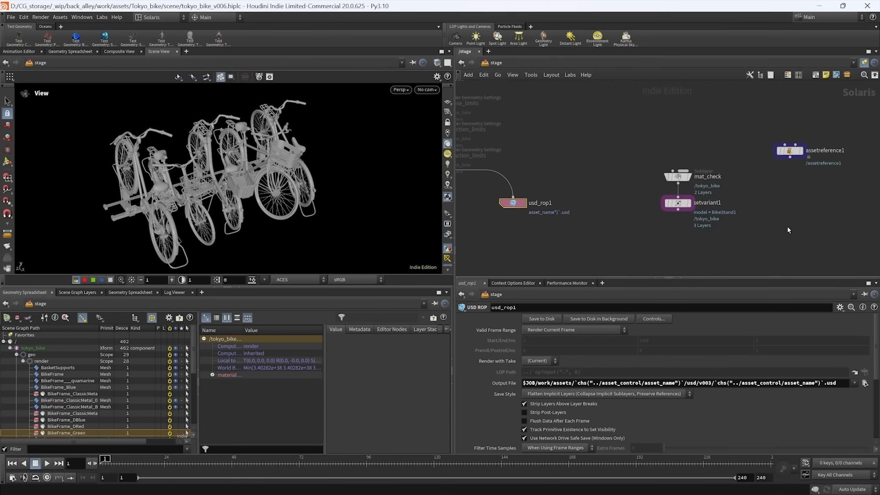
# - Detach geo_check from setvariant2, place it above mat_check, and examine its render primitives in the scene graph
pyautogui.moveTo(787, 225); pyautogui.dragTo(697, 218, button='middle')
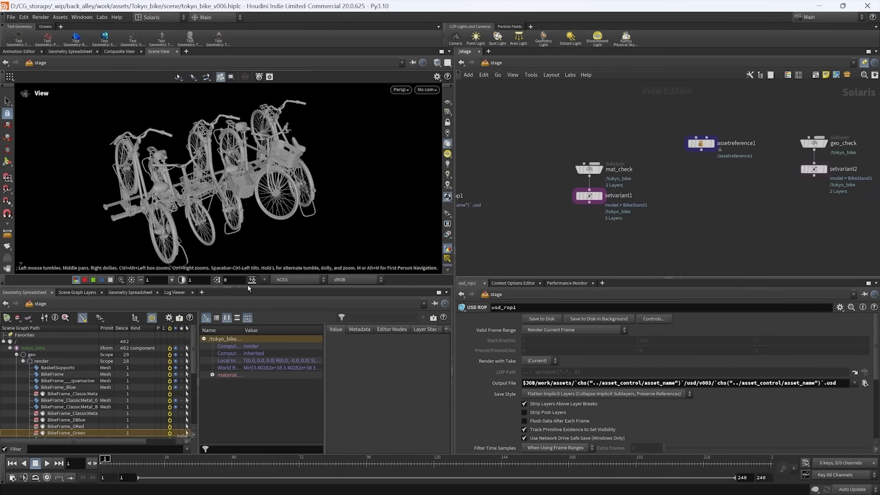
pyautogui.moveTo(249, 289); pyautogui.dragTo(249, 330)
pyautogui.moveTo(784, 169); pyautogui.dragTo(735, 184, button='middle')
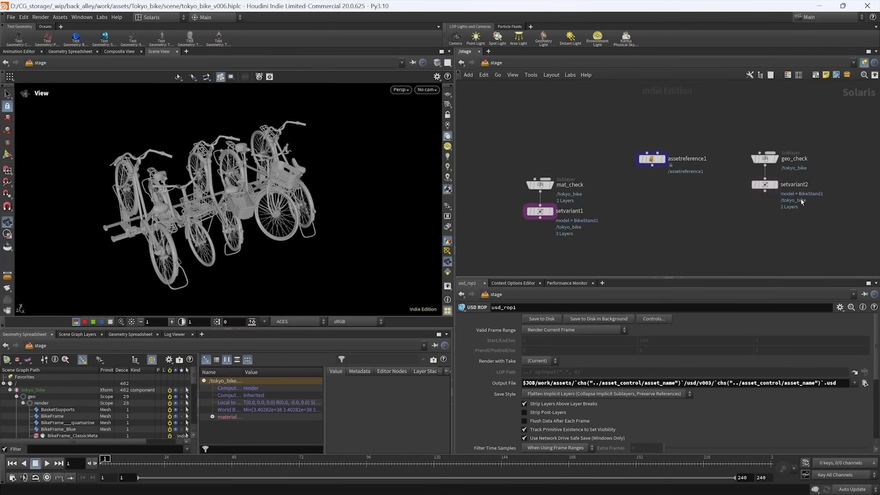
pyautogui.moveTo(765, 159); pyautogui.dragTo(539, 159)
pyautogui.click(23, 409)
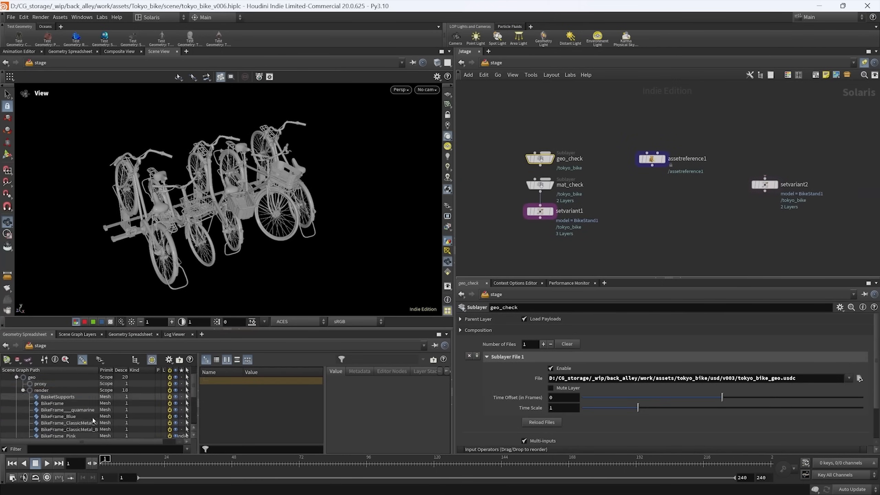
pyautogui.scroll(-5, 87, 406)
pyautogui.moveTo(241, 332); pyautogui.dragTo(240, 261)
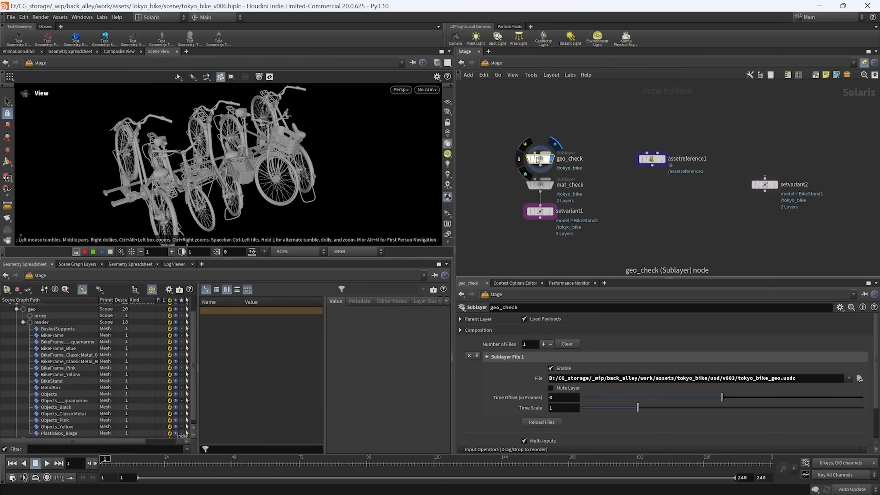
# - Move geo_check higher, place setvariant2 beneath it as its connected output, and display setvariant2
pyautogui.moveTo(540, 158); pyautogui.dragTo(563, 121)
pyautogui.moveTo(766, 185); pyautogui.dragTo(559, 152)
pyautogui.scroll(3, 569, 129)
pyautogui.click(566, 163)
pyautogui.click(577, 163)
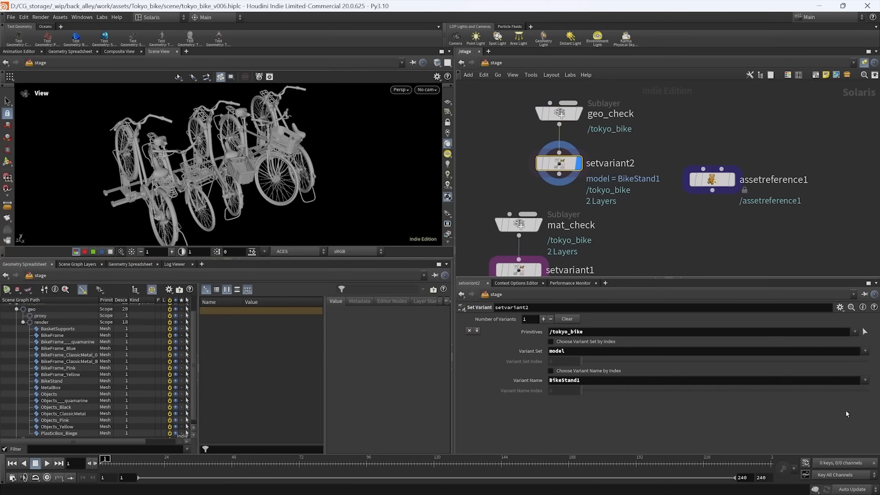
# - Preview the MikeBike_Classic1_Leaning and MikeBike_Curved1_Idle model variants on setvariant2
pyautogui.click(865, 380)
pyautogui.click(832, 296)
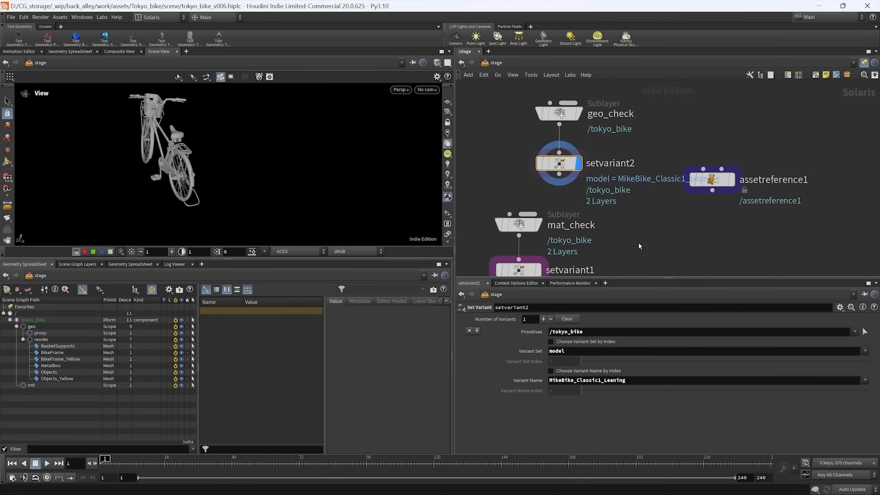
pyautogui.click(864, 380)
pyautogui.click(828, 335)
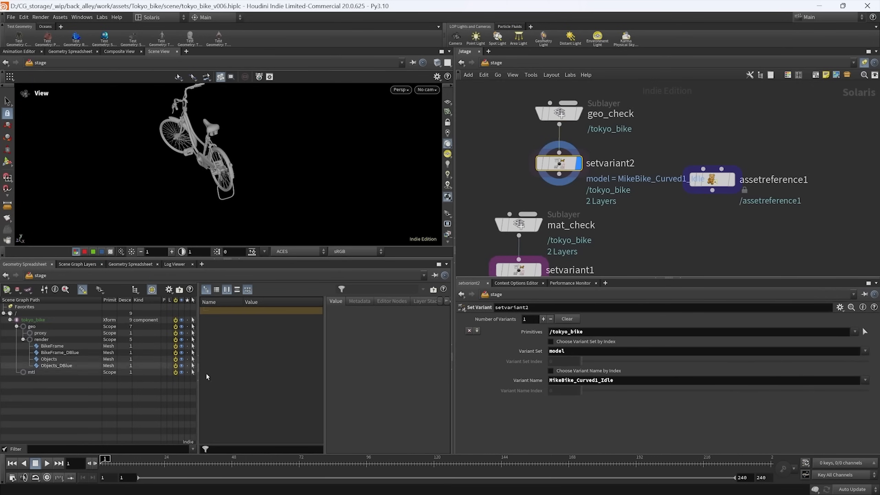
# - Move setvariant1 under assetreference1, detach setvariant2 from geo_check, and place geo_check directly above mat_check
pyautogui.moveTo(645, 219); pyautogui.dragTo(670, 210, button='middle')
pyautogui.moveTo(669, 242); pyautogui.dragTo(663, 225, button='middle')
pyautogui.scroll(-1, 662, 226)
pyautogui.moveTo(561, 243); pyautogui.dragTo(722, 247)
pyautogui.moveTo(602, 159); pyautogui.dragTo(656, 258)
pyautogui.moveTo(592, 113); pyautogui.dragTo(559, 168)
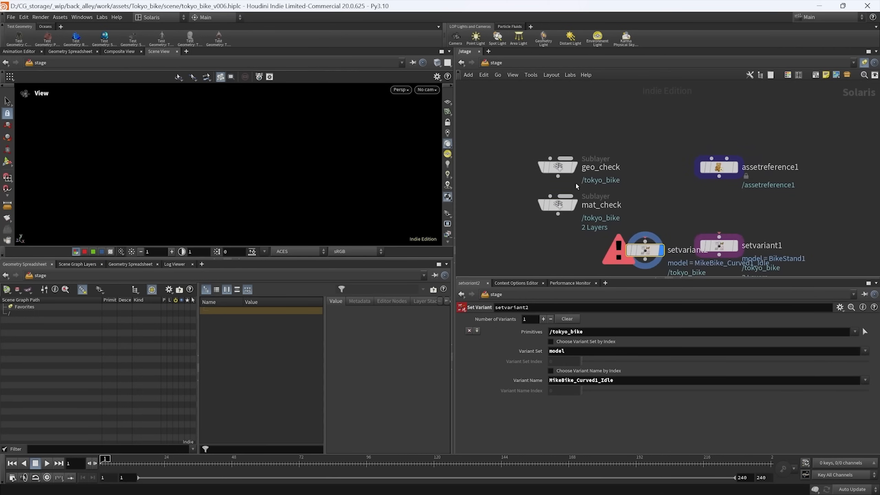
# - Examine mat_check's render primitives in the scene graph and collapse the render branch
pyautogui.click(557, 205)
pyautogui.scroll(3, 557, 233)
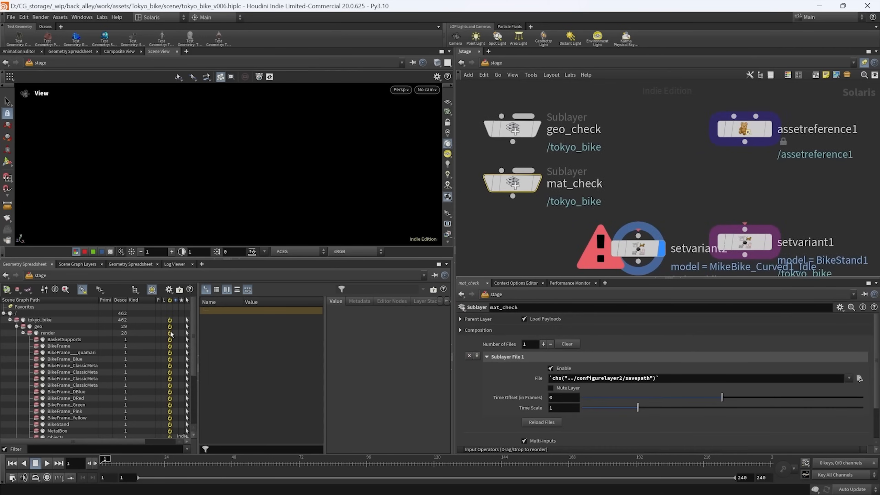
pyautogui.middleClick(539, 377)
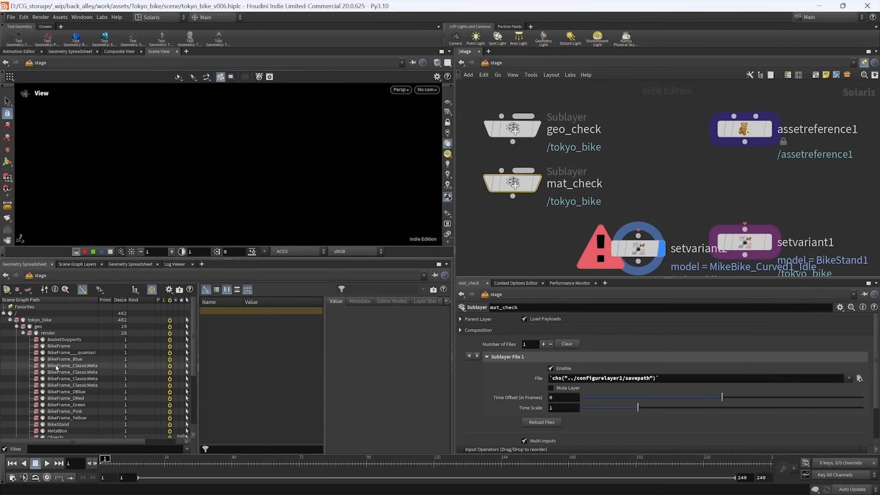
pyautogui.scroll(-4, 65, 315)
pyautogui.scroll(4, 65, 315)
pyautogui.click(64, 385)
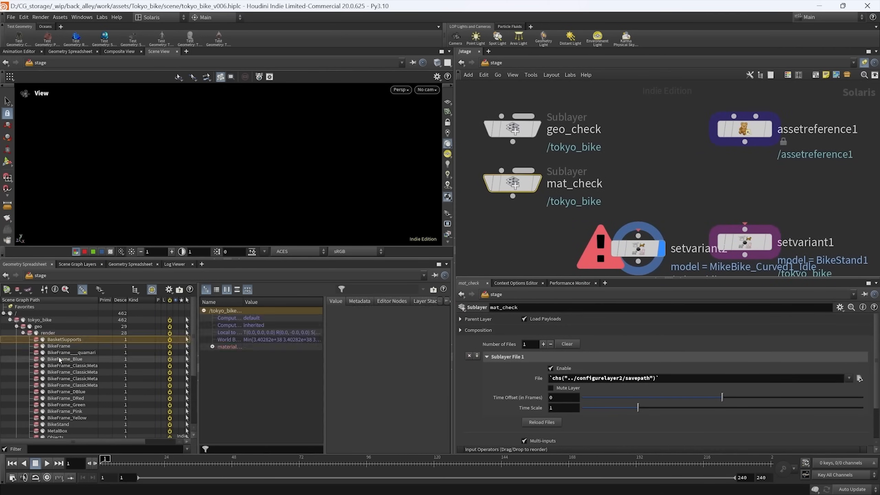
pyautogui.click(64, 412)
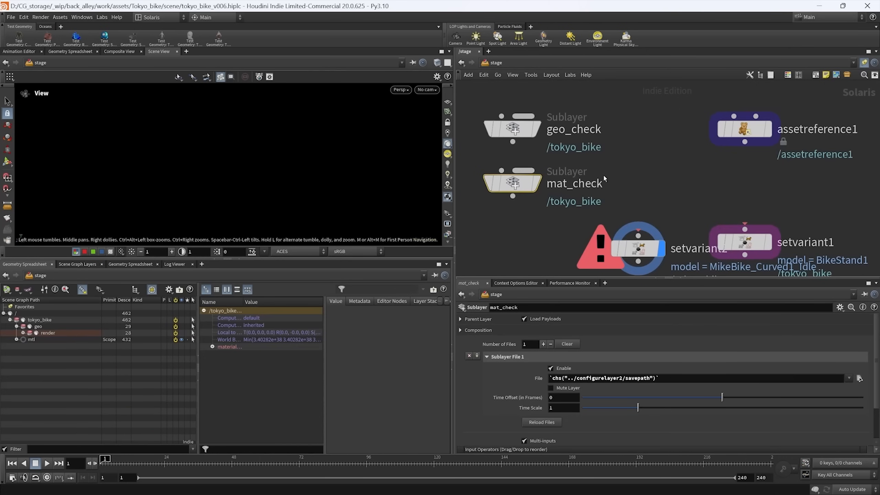
# - Connect geo_check into mat_check, display mat_check, and collapse the render branch in the scene graph
pyautogui.click(569, 150)
pyautogui.click(570, 146)
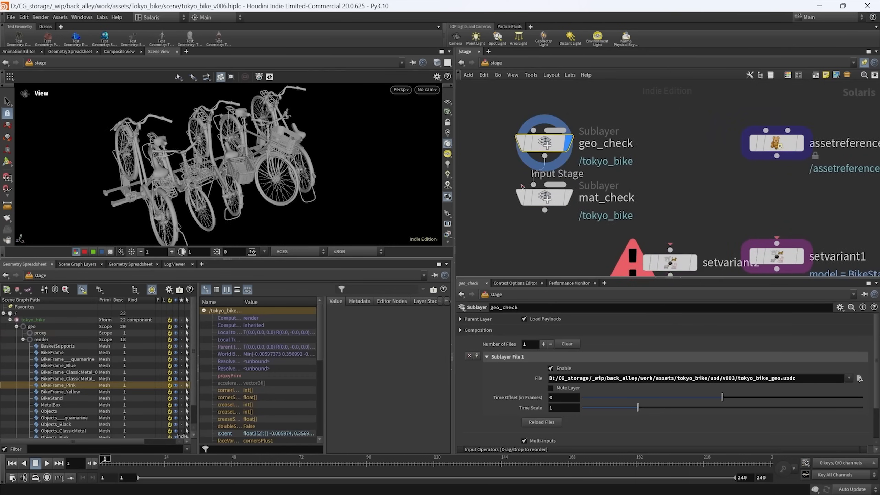
pyautogui.click(569, 197)
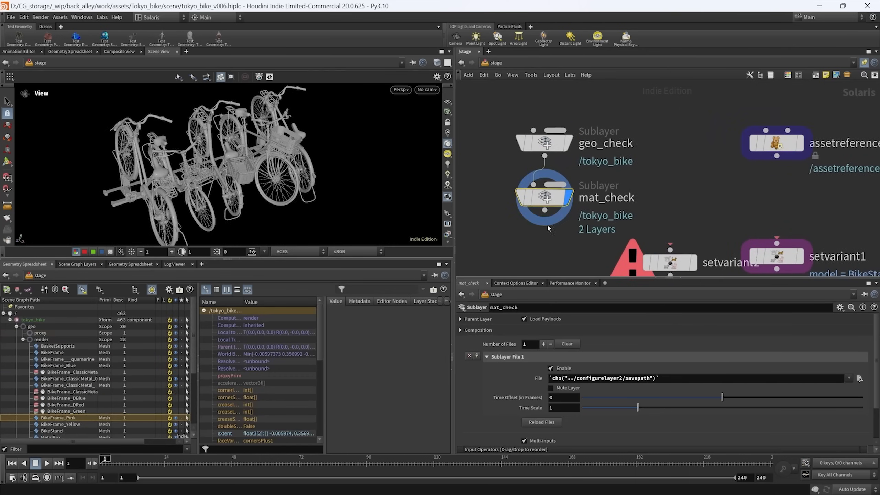
pyautogui.click(24, 339)
pyautogui.click(40, 360)
pyautogui.moveTo(647, 223); pyautogui.dragTo(636, 178, button='middle')
pyautogui.scroll(-1, 636, 178)
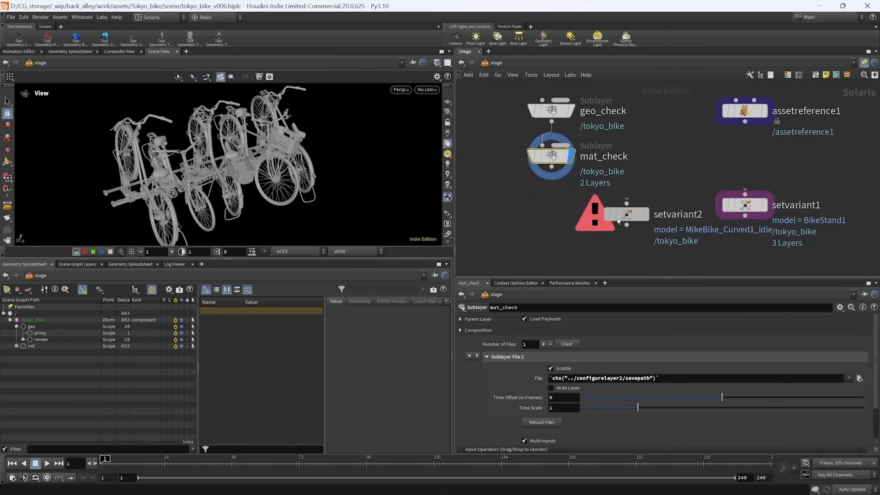
# - Move assetreference1 into the main network above the lgt null, connect it to lgt, and display it
pyautogui.moveTo(617, 219); pyautogui.dragTo(653, 209)
pyautogui.scroll(-4, 648, 215)
pyautogui.moveTo(596, 234); pyautogui.dragTo(704, 183, button='middle')
pyautogui.scroll(-1, 704, 183)
pyautogui.moveTo(648, 211); pyautogui.dragTo(663, 245, button='middle')
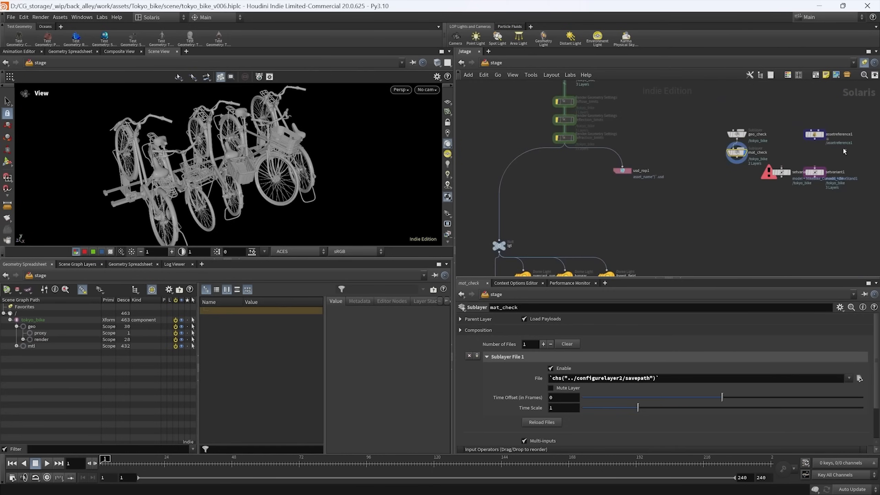
pyautogui.click(815, 135)
pyautogui.moveTo(816, 135); pyautogui.dragTo(521, 208)
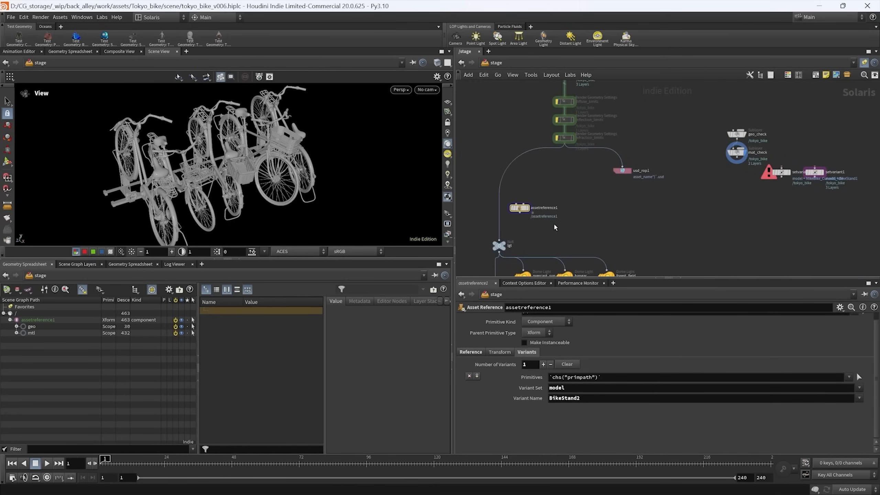
pyautogui.scroll(3, 526, 225)
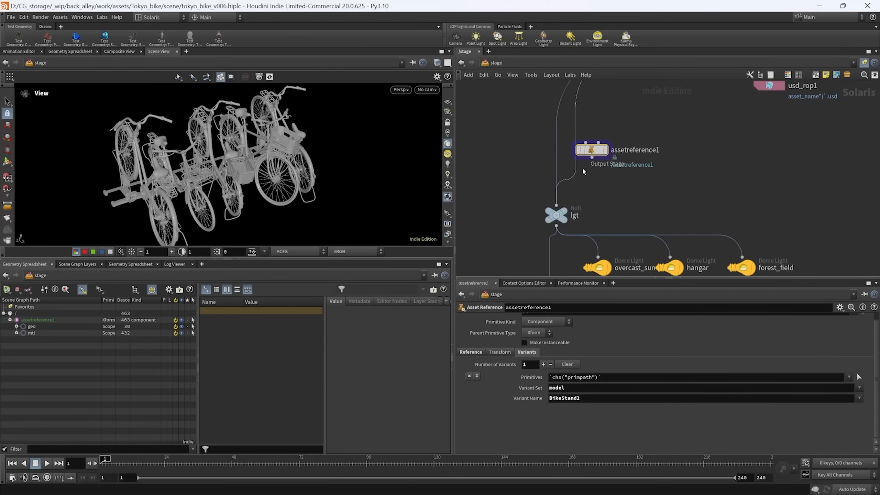
pyautogui.moveTo(582, 150); pyautogui.dragTo(546, 153)
pyautogui.click(569, 153)
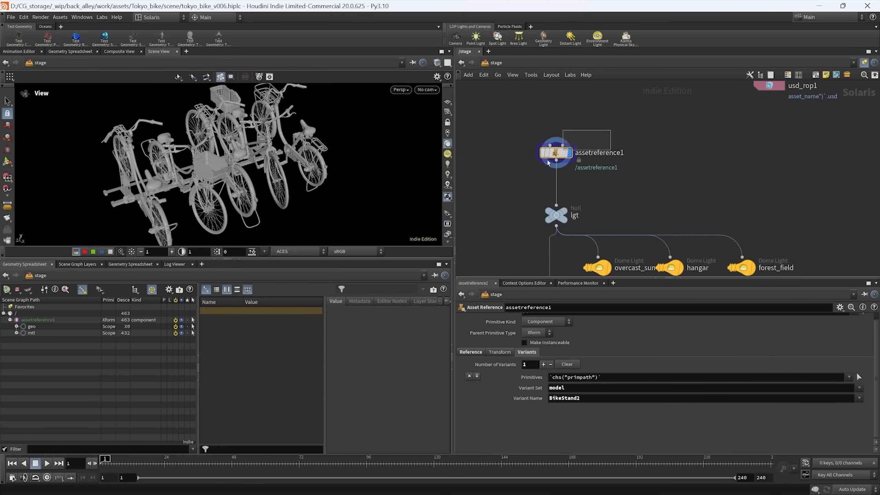
# - Set assetreference1's variant name to BikeStand1 and enlarge the scene view
pyautogui.click(859, 398)
pyautogui.click(816, 278)
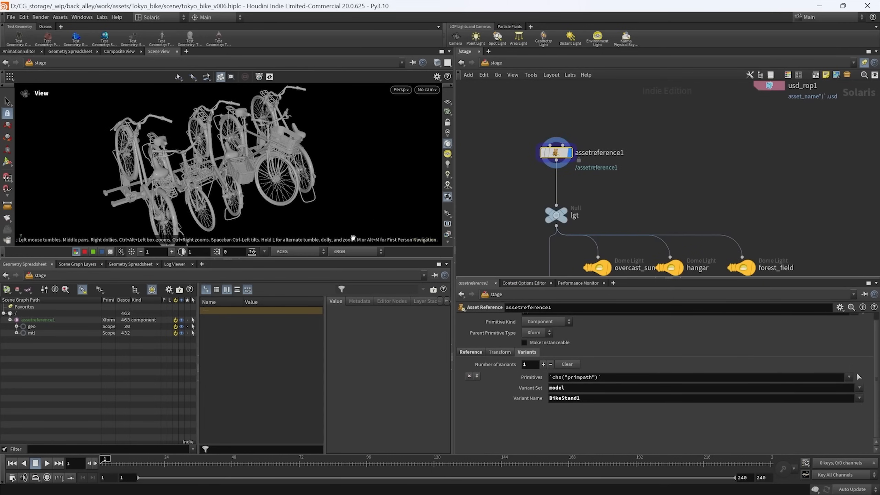
pyautogui.moveTo(305, 259); pyautogui.dragTo(306, 341)
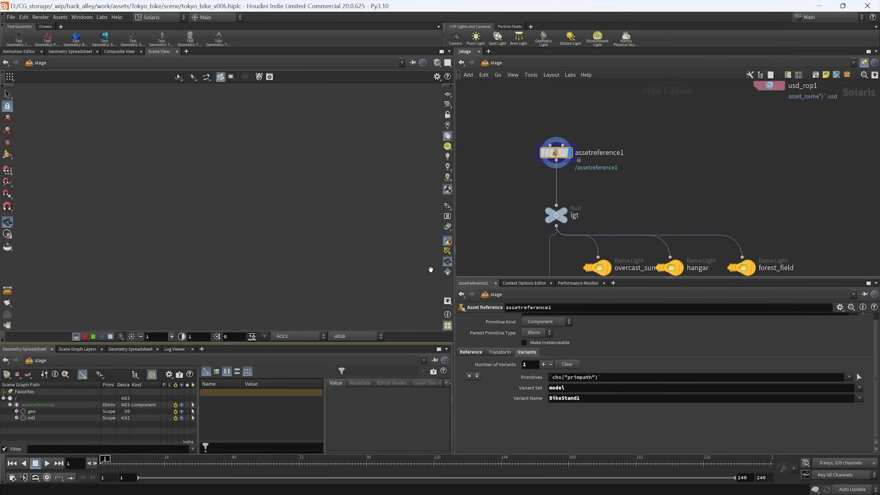
pyautogui.moveTo(455, 255); pyautogui.dragTo(485, 252)
# - Move the connected geo_check and mat_check nodes beside assetreference1
pyautogui.scroll(-3, 600, 192)
pyautogui.moveTo(653, 177); pyautogui.dragTo(586, 195, button='middle')
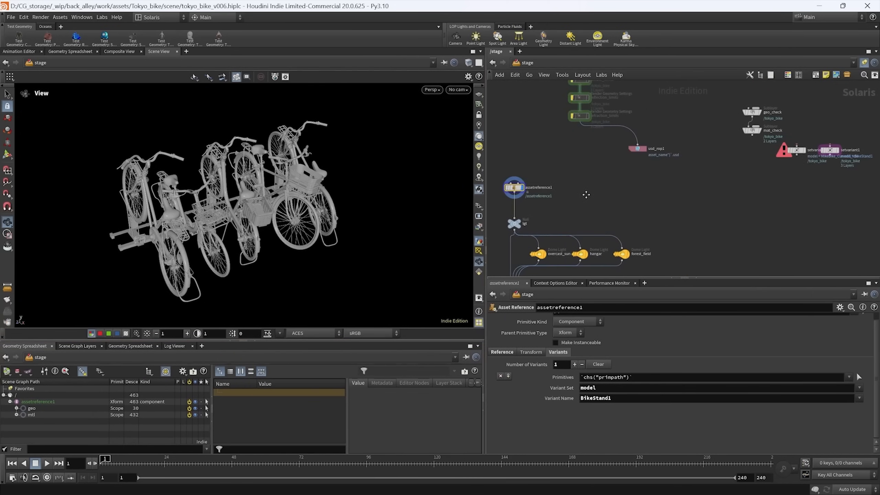
pyautogui.moveTo(712, 105); pyautogui.dragTo(759, 134)
pyautogui.moveTo(754, 132); pyautogui.dragTo(564, 189)
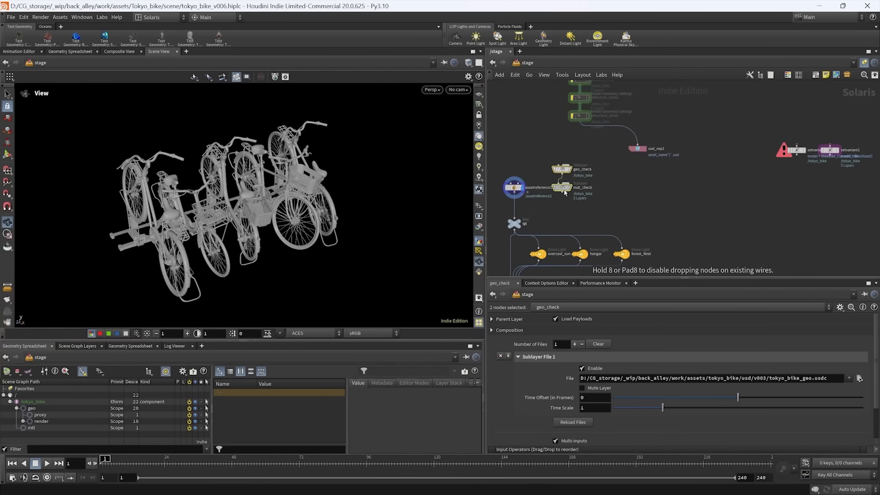
pyautogui.scroll(3, 559, 208)
pyautogui.click(576, 209)
# - Bring setvariant2 over beneath mat_check, connect it to mat_check's output, and display it
pyautogui.moveTo(778, 201); pyautogui.dragTo(616, 200, button='middle')
pyautogui.scroll(-1, 616, 199)
pyautogui.moveTo(822, 166); pyautogui.dragTo(780, 181, button='middle')
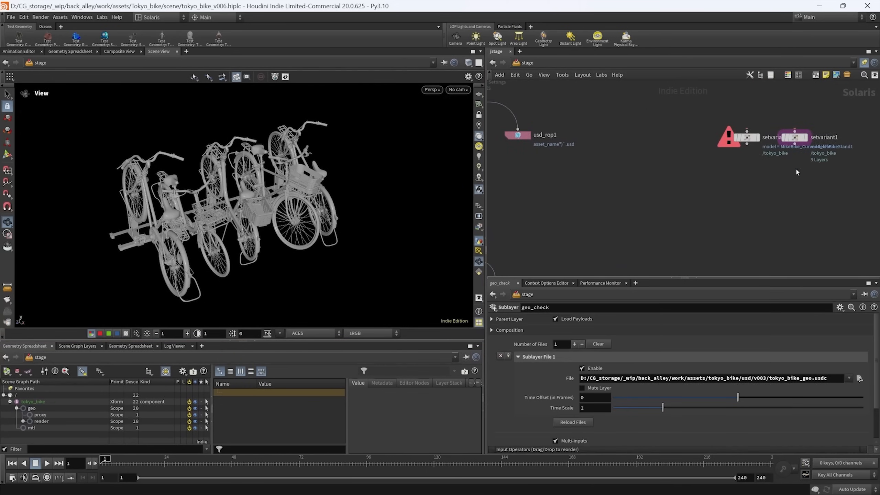
pyautogui.moveTo(745, 139); pyautogui.dragTo(527, 231)
pyautogui.moveTo(528, 231); pyautogui.dragTo(812, 200, button='middle')
pyautogui.scroll(1, 813, 200)
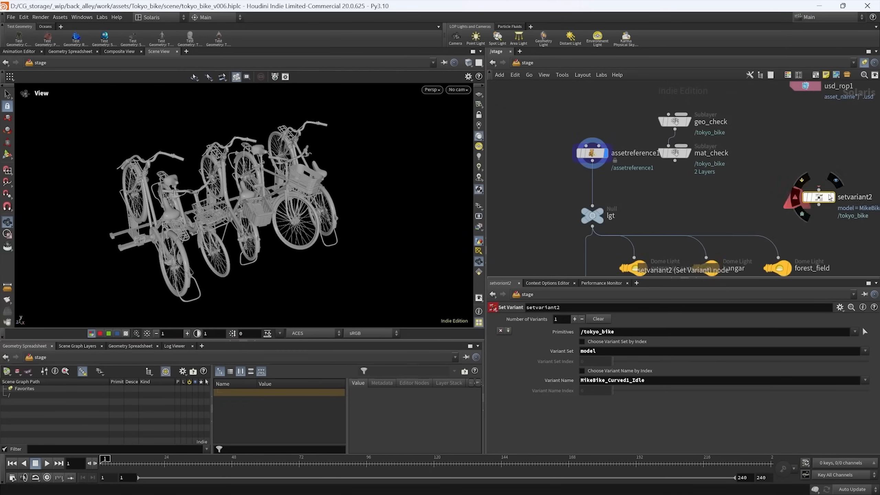
pyautogui.moveTo(813, 200); pyautogui.dragTo(662, 187)
pyautogui.scroll(1, 733, 173)
pyautogui.click(678, 194)
pyautogui.moveTo(725, 188); pyautogui.dragTo(639, 207, button='middle')
# - Set setvariant2's variant name to BikeStand2 and align the geo_check, mat_check and setvariant2 chain
pyautogui.click(866, 381)
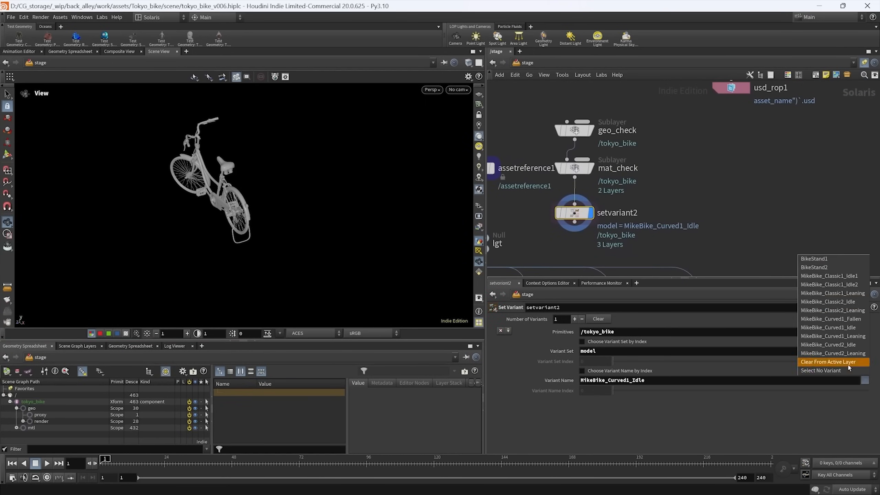
pyautogui.click(815, 267)
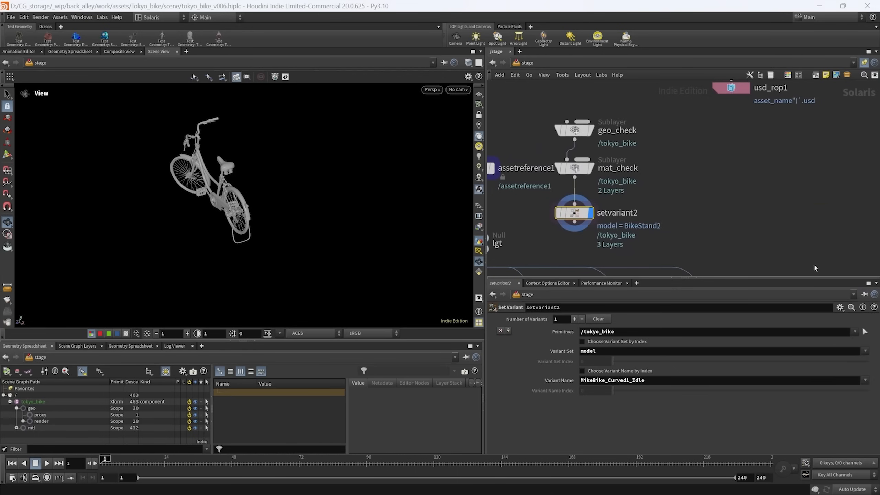
pyautogui.scroll(-2, 752, 164)
pyautogui.moveTo(658, 109); pyautogui.dragTo(623, 198)
pyautogui.press('l')
pyautogui.moveTo(628, 153); pyautogui.dragTo(630, 170)
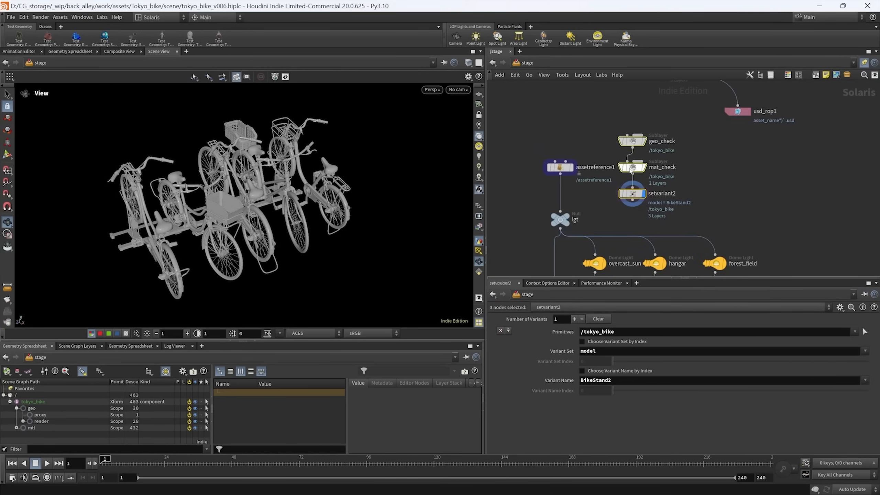
# - Connect setvariant2's output to the lgt null in place of assetreference1
pyautogui.click(612, 221)
pyautogui.scroll(2, 564, 219)
pyautogui.moveTo(624, 202); pyautogui.dragTo(558, 208)
# - Display karmarendersettings at the end of the network and set its rendering engine to XPU
pyautogui.scroll(-3, 563, 212)
pyautogui.moveTo(591, 243); pyautogui.dragTo(602, 154, button='middle')
pyautogui.scroll(2, 577, 208)
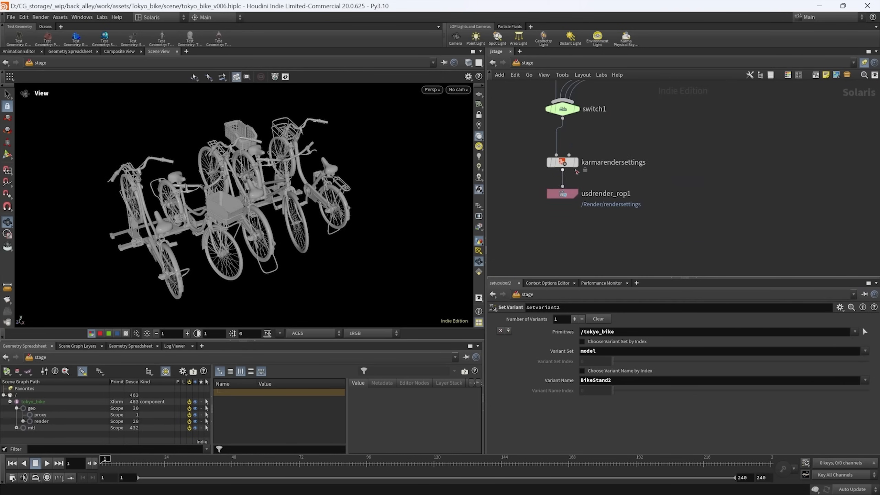
pyautogui.click(576, 162)
pyautogui.moveTo(622, 149); pyautogui.dragTo(513, 174)
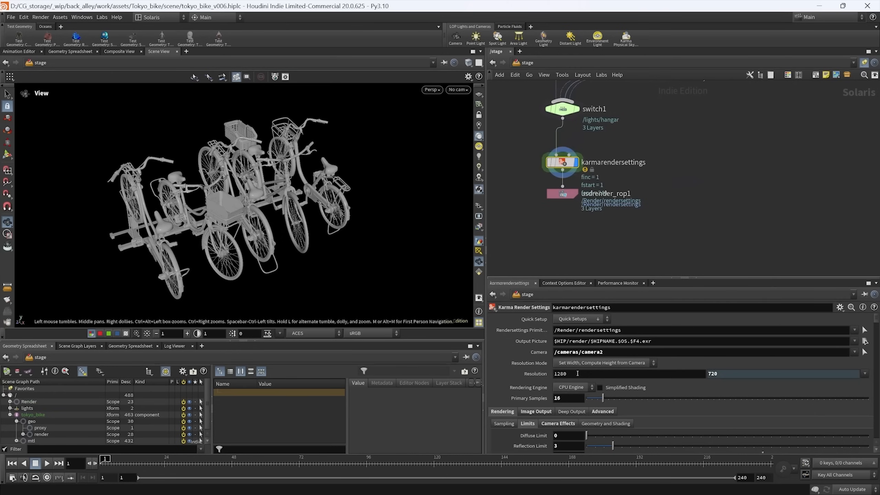
pyautogui.click(570, 388)
pyautogui.click(569, 405)
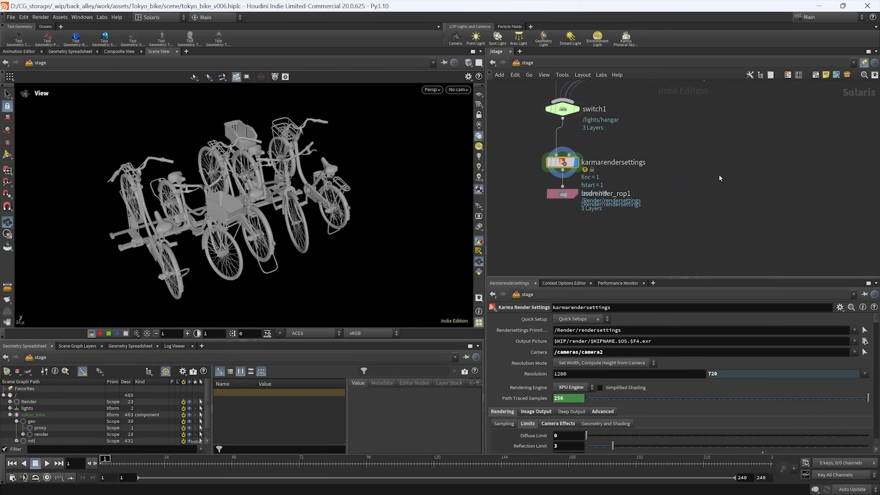
# - Switch the viewport renderer to Karma XPU and orbit around the rendered bike stand
pyautogui.moveTo(205, 207)
pyautogui.mouseDown()
pyautogui.moveTo(221, 208)
pyautogui.moveTo(197, 208)
pyautogui.mouseUp()
pyautogui.click(434, 90)
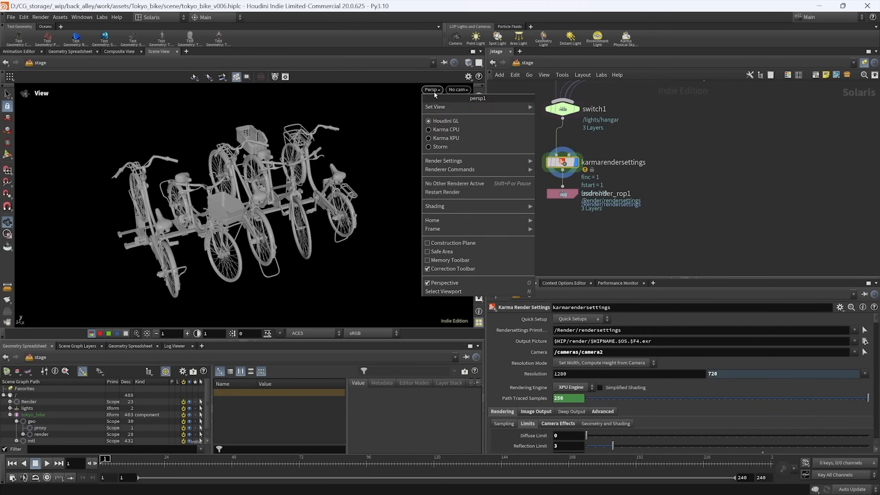
pyautogui.click(443, 130)
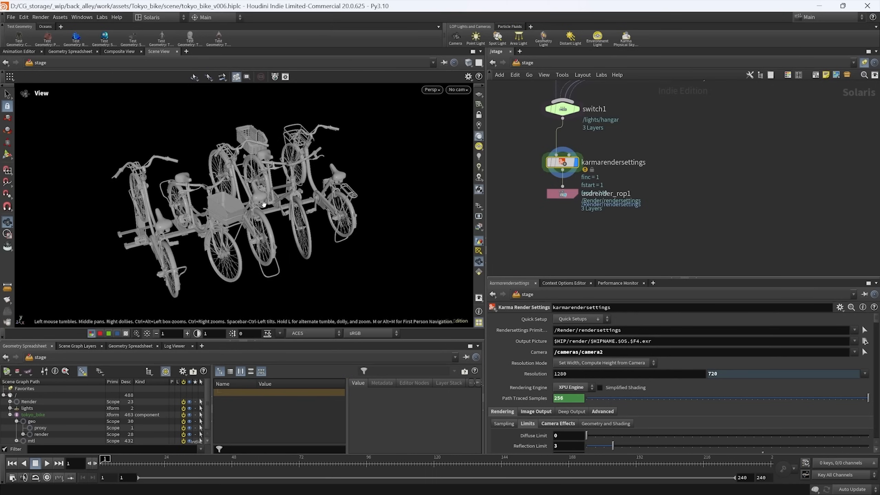
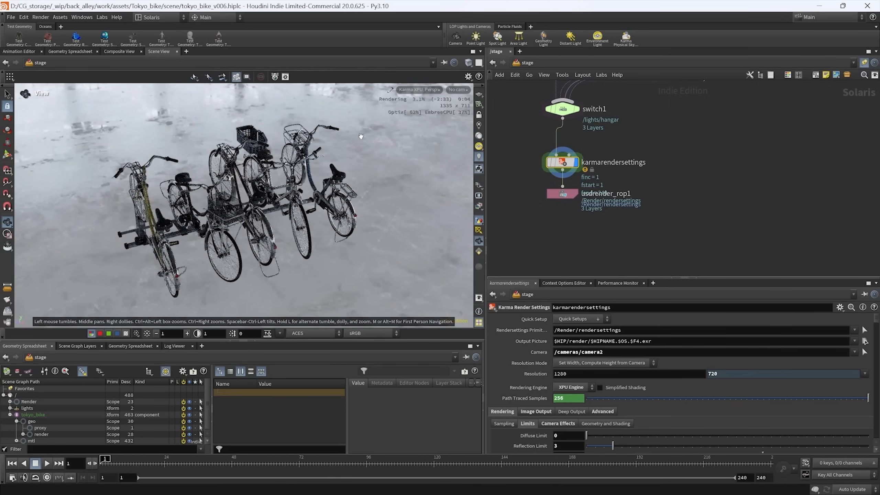
pyautogui.moveTo(241, 190); pyautogui.dragTo(279, 196)
# - Check the hangar dome light's settings and hide the environment background in the viewport through its display options
pyautogui.press('d')
pyautogui.click(292, 116)
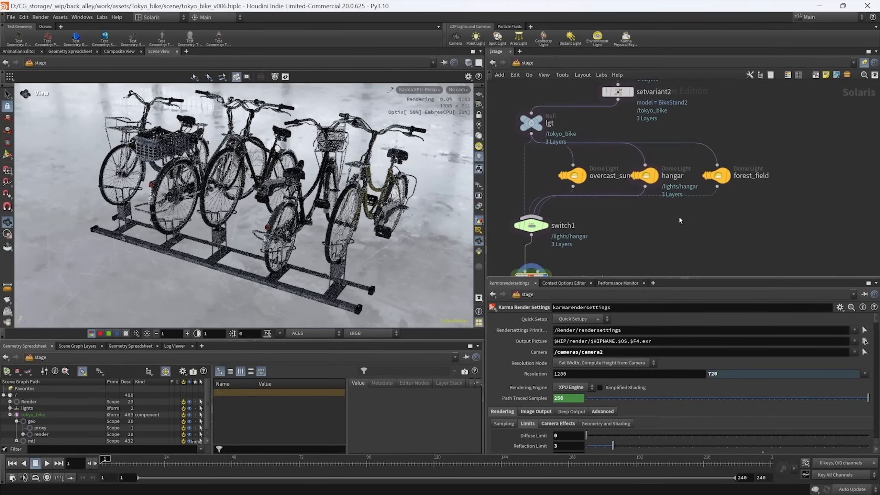
pyautogui.click(644, 175)
pyautogui.scroll(-3, 548, 423)
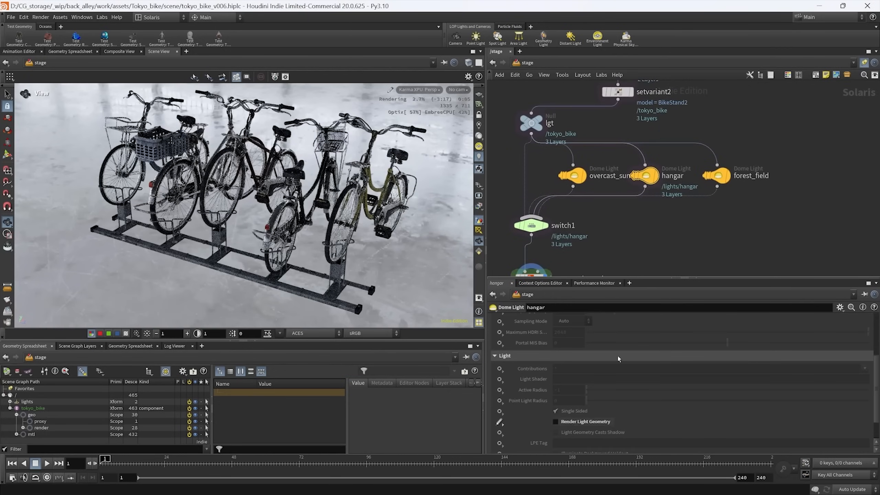
pyautogui.press('d')
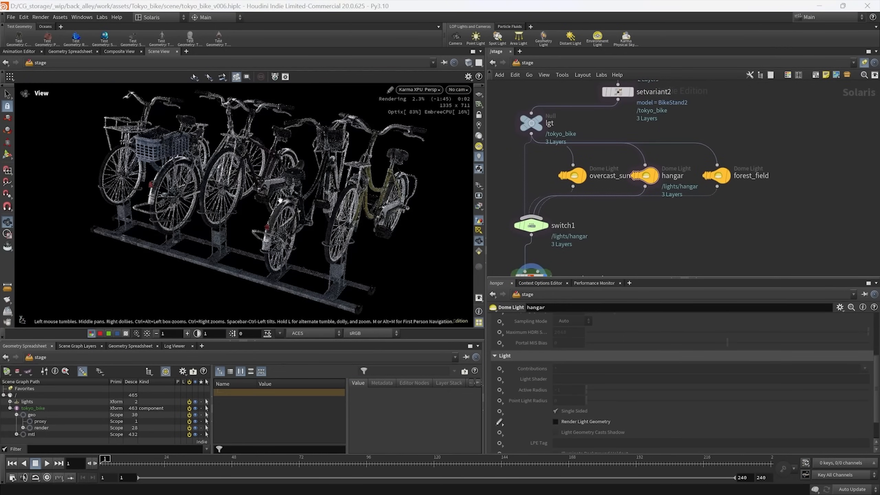
# - Enlarge the scene view in height and width and reframe the rendered bikes
pyautogui.moveTo(281, 201); pyautogui.dragTo(257, 260)
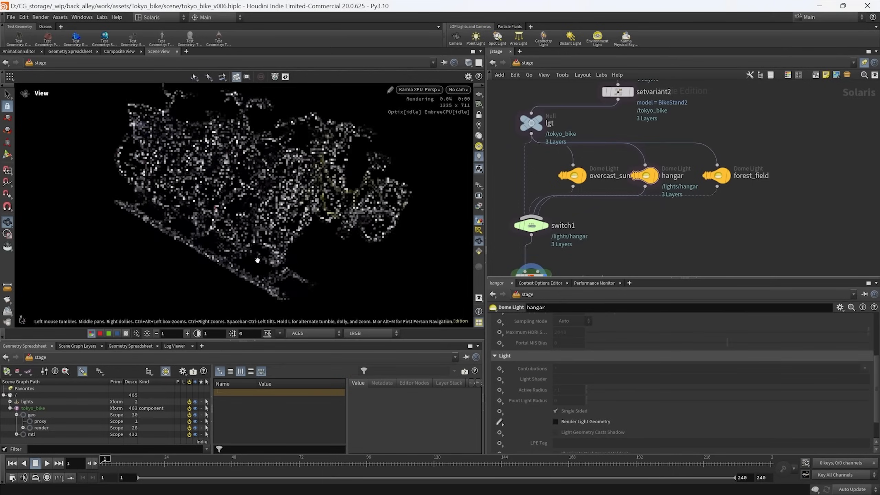
pyautogui.moveTo(258, 340); pyautogui.dragTo(258, 369)
pyautogui.moveTo(485, 169); pyautogui.dragTo(618, 169)
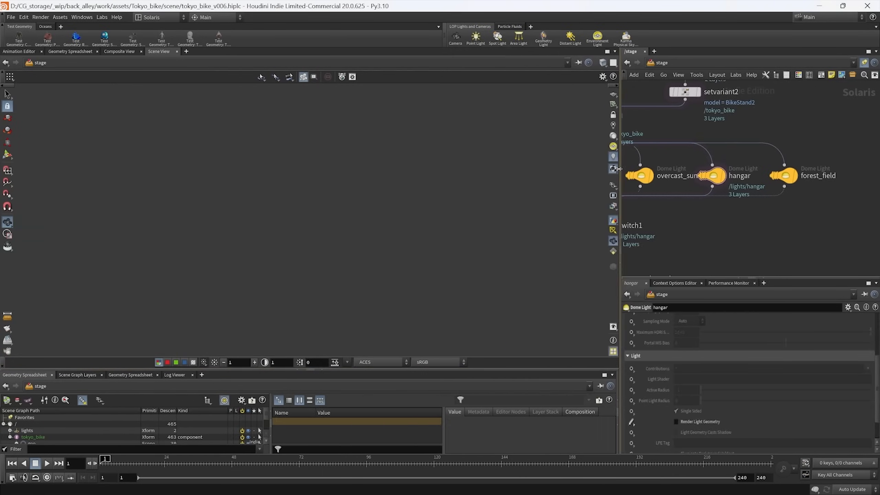
pyautogui.moveTo(317, 205); pyautogui.dragTo(342, 251)
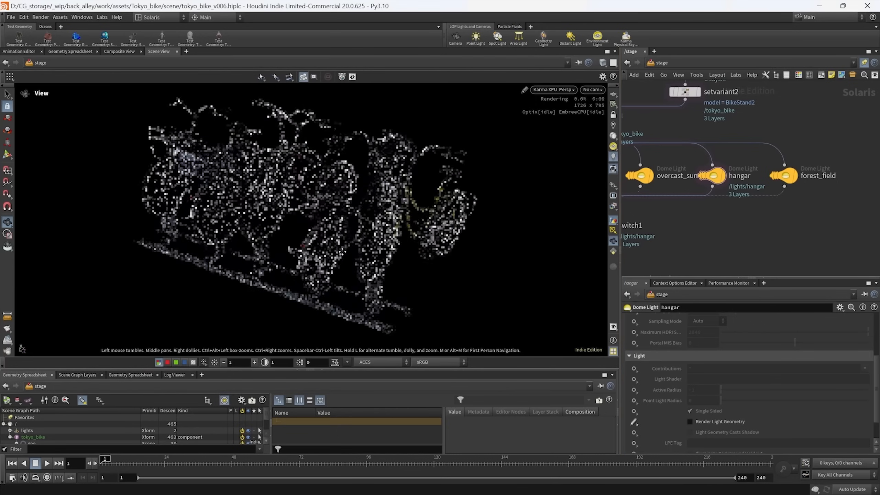
# - Bypass the mat_check sublayer to compare the bikes without materials, and re-enable it
pyautogui.scroll(-5, 765, 196)
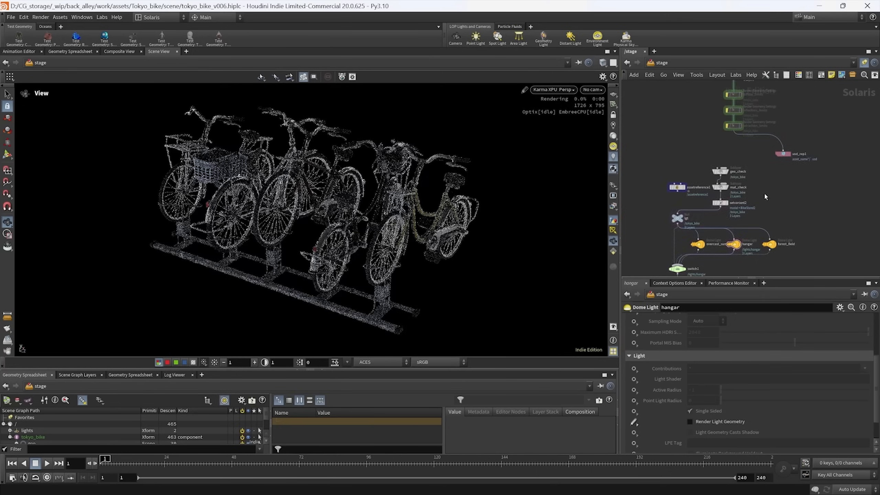
pyautogui.scroll(4, 765, 197)
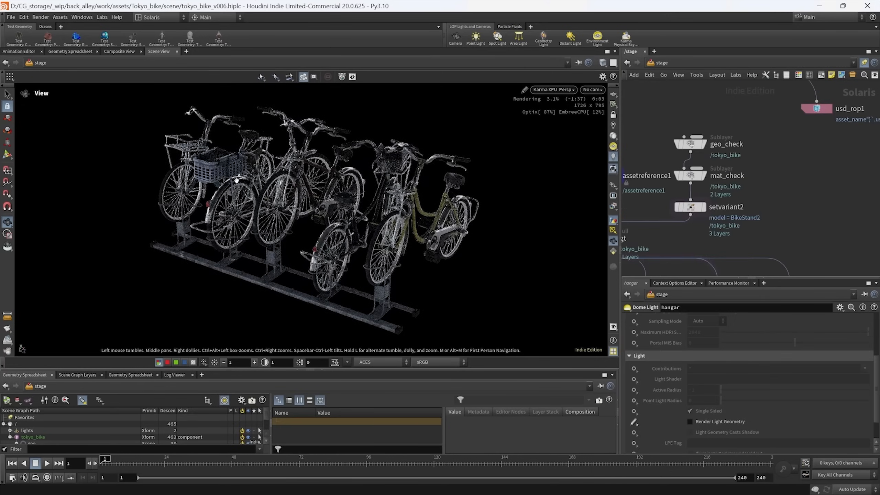
pyautogui.click(693, 176)
pyautogui.moveTo(761, 199); pyautogui.dragTo(775, 196, button='middle')
pyautogui.moveTo(699, 175)
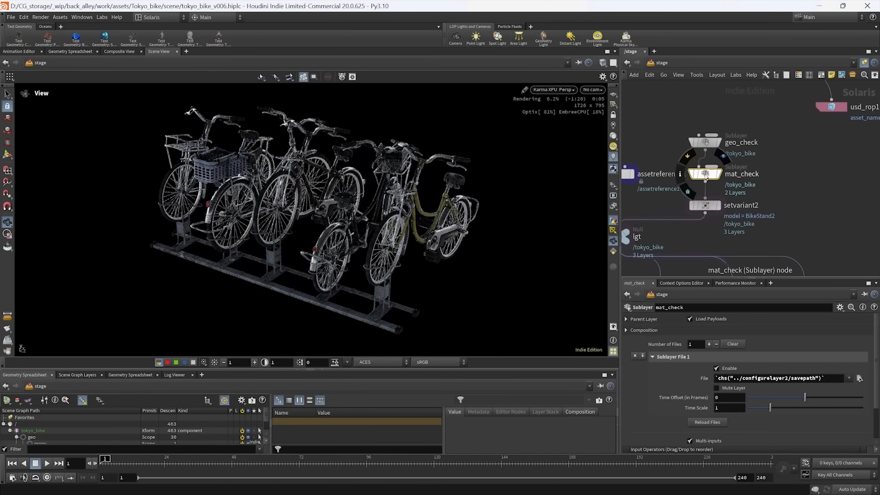
pyautogui.click(688, 158)
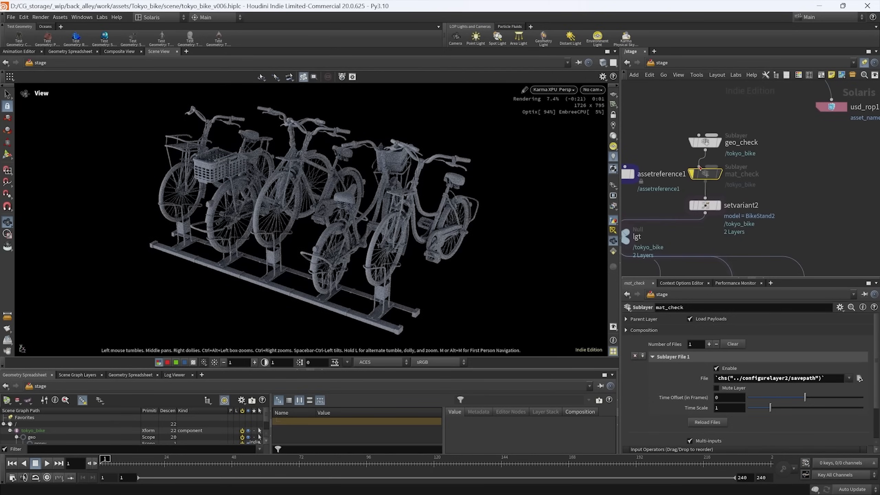
pyautogui.click(689, 158)
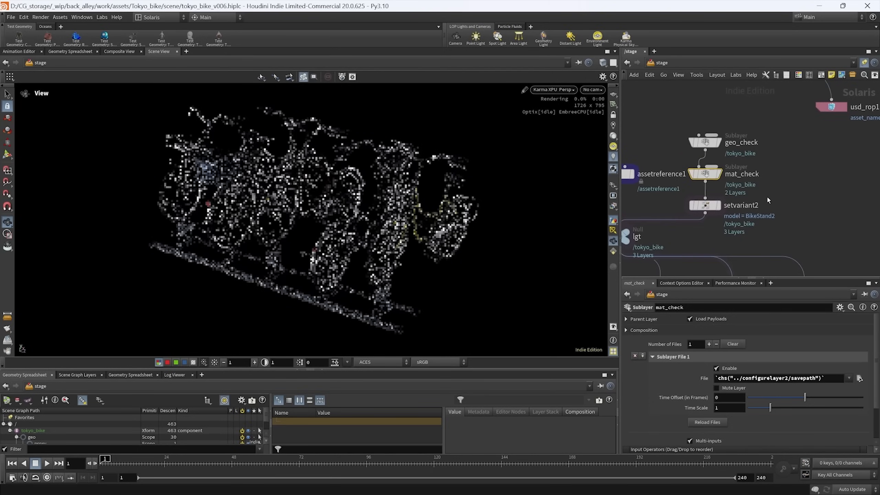
# - Set setvariant2's variant name to BikeStand1 and check the combineddiffuse render output with the viewport exposure raised and reset
pyautogui.click(690, 205)
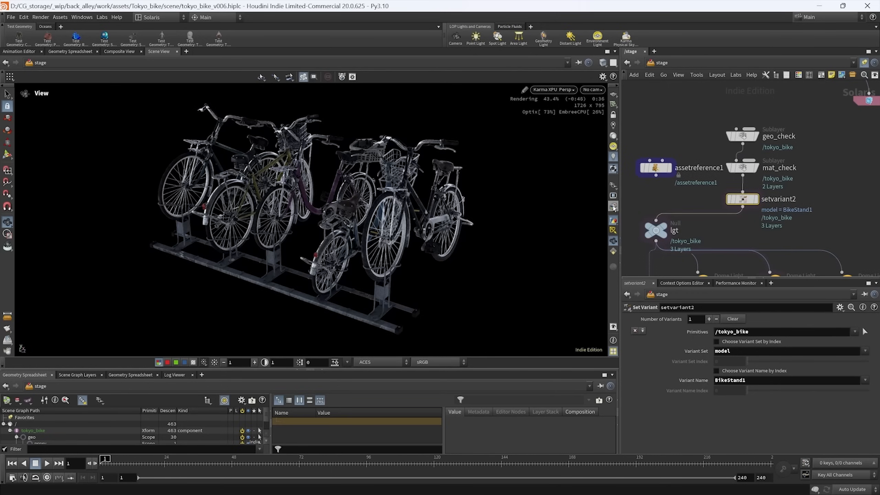
pyautogui.click(613, 207)
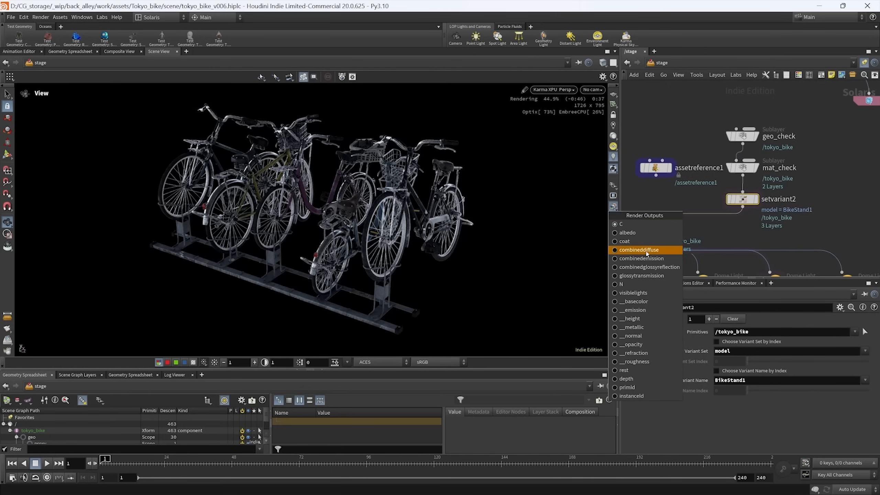
pyautogui.click(635, 250)
pyautogui.tripleClick(254, 363)
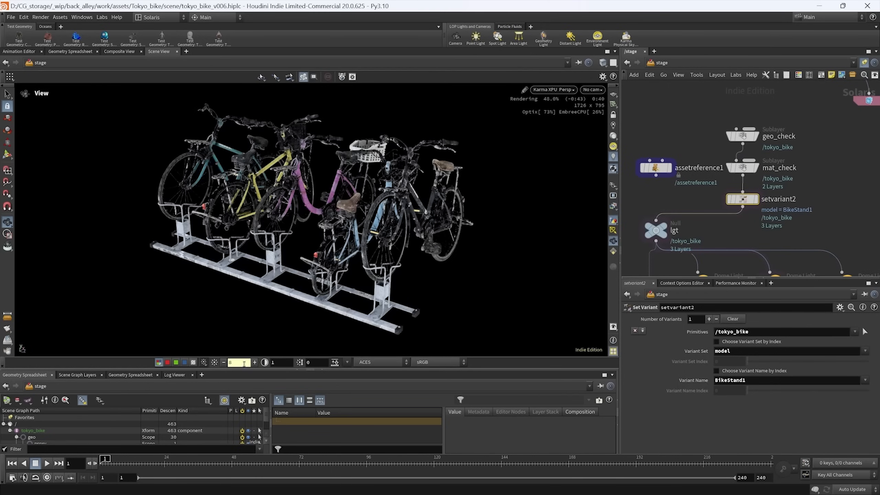
pyautogui.click(214, 363)
# - Check the combinedglossyreflection, glossytransmission and coat render outputs, and return the viewport to the C output
pyautogui.click(612, 207)
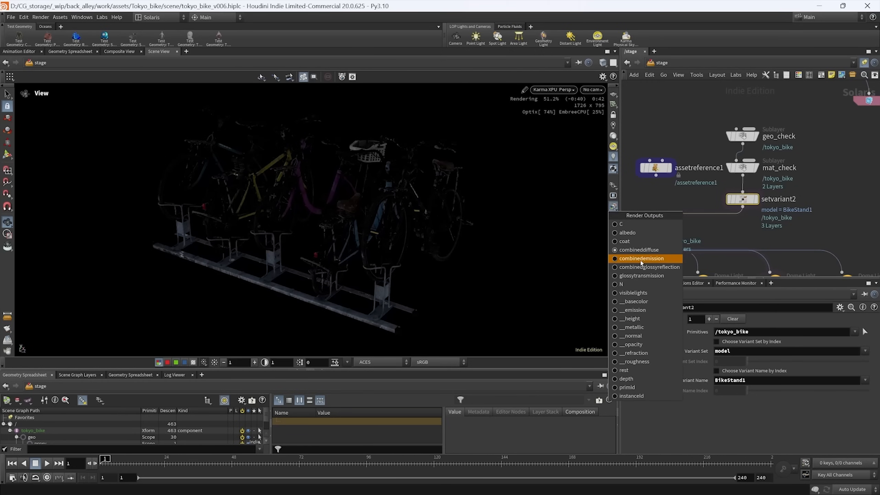
pyautogui.click(643, 270)
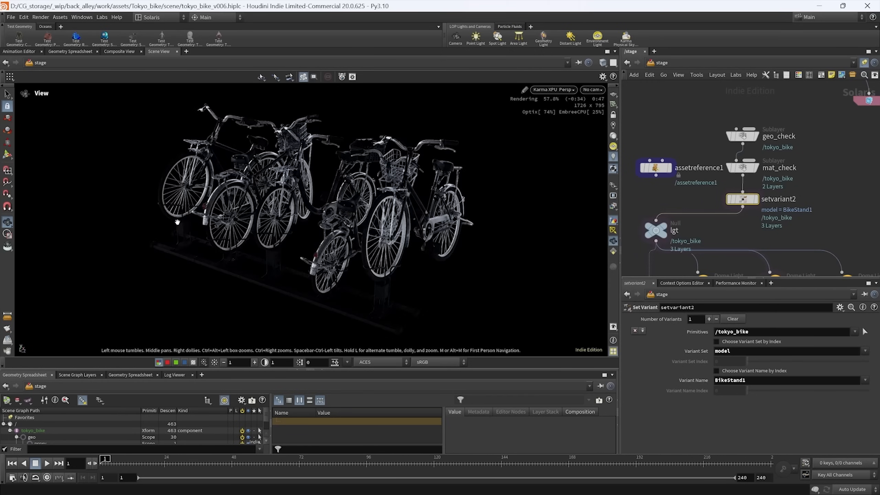
pyautogui.click(613, 207)
pyautogui.click(645, 272)
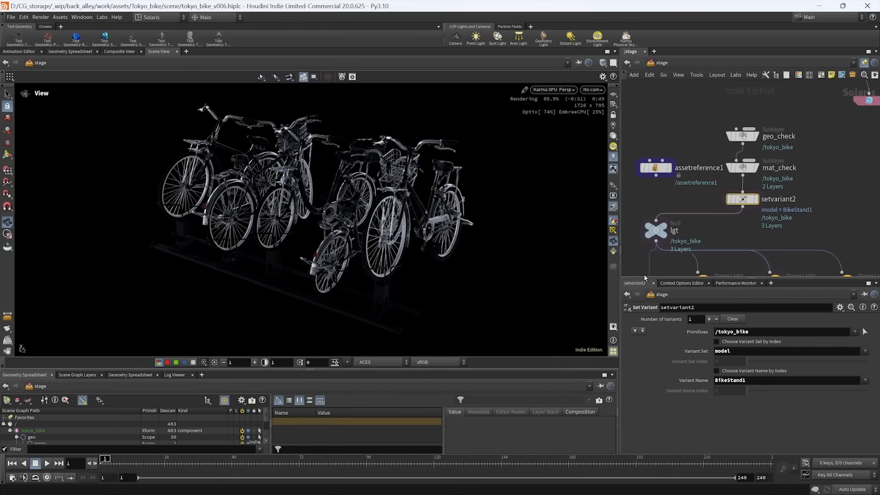
pyautogui.click(613, 207)
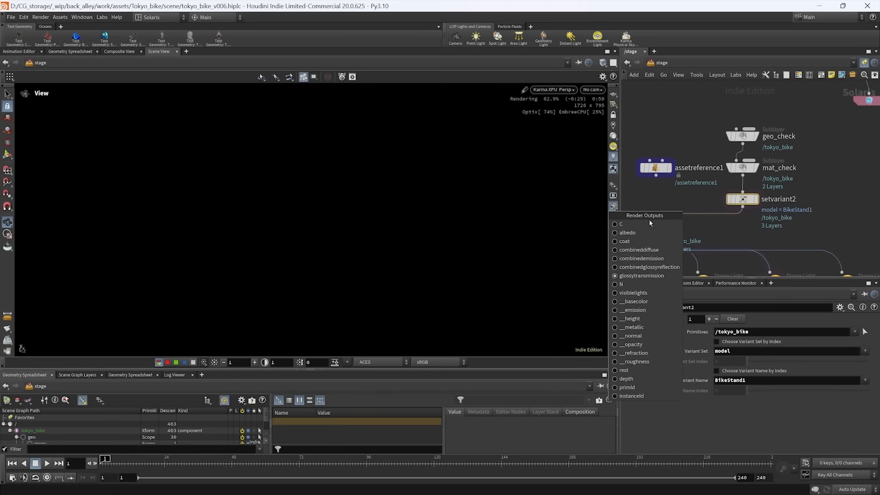
pyautogui.click(628, 242)
pyautogui.click(613, 206)
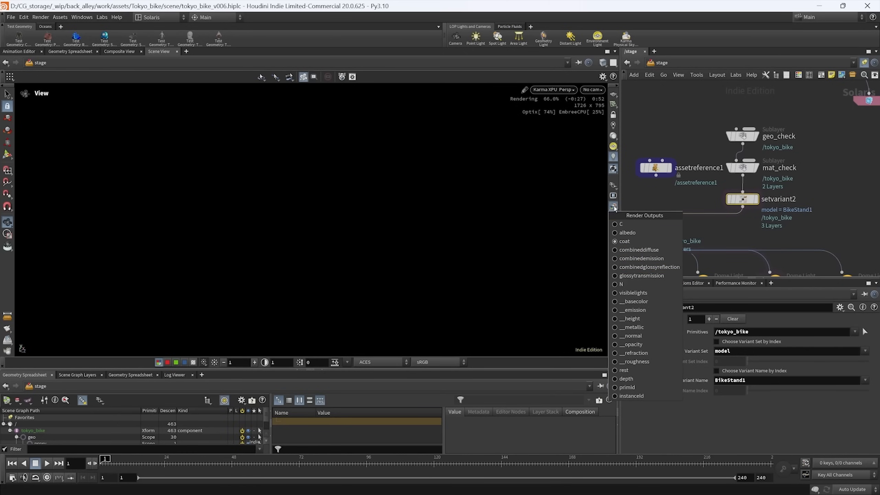
pyautogui.click(629, 225)
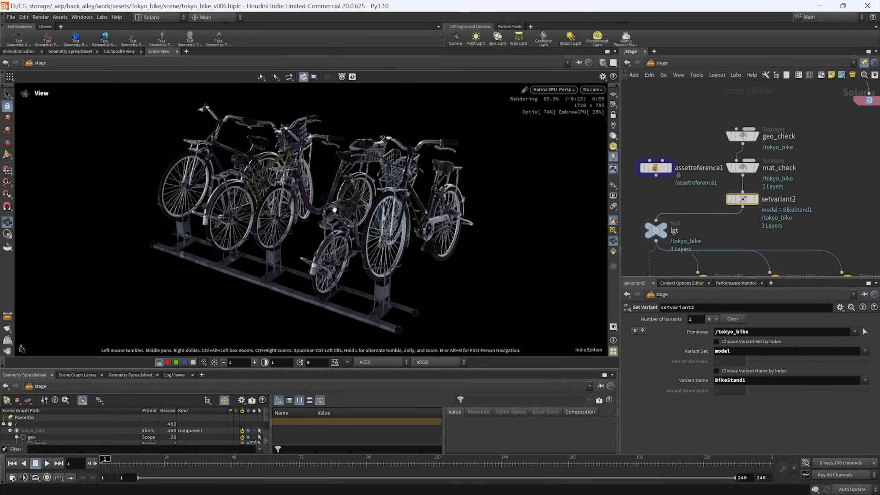
# - Orbit around the rendered bike stand and turn on the display of environment lights as backgrounds
pyautogui.moveTo(335, 210); pyautogui.dragTo(305, 245)
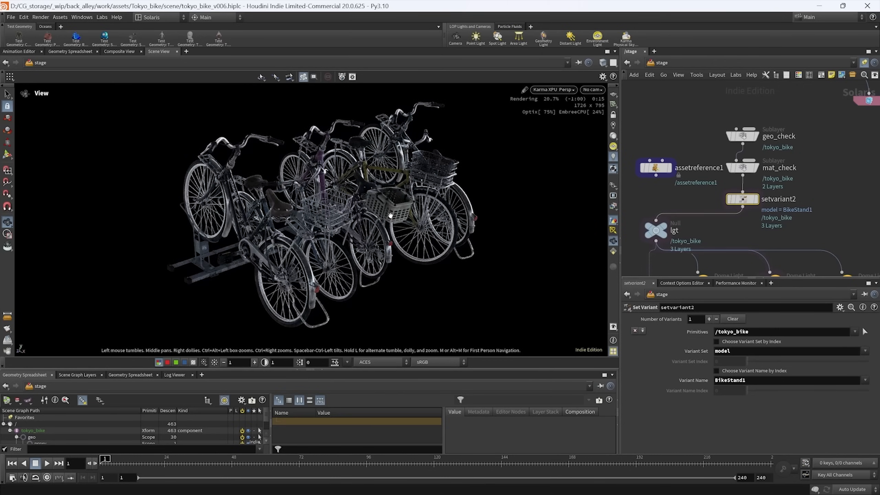
pyautogui.press('d')
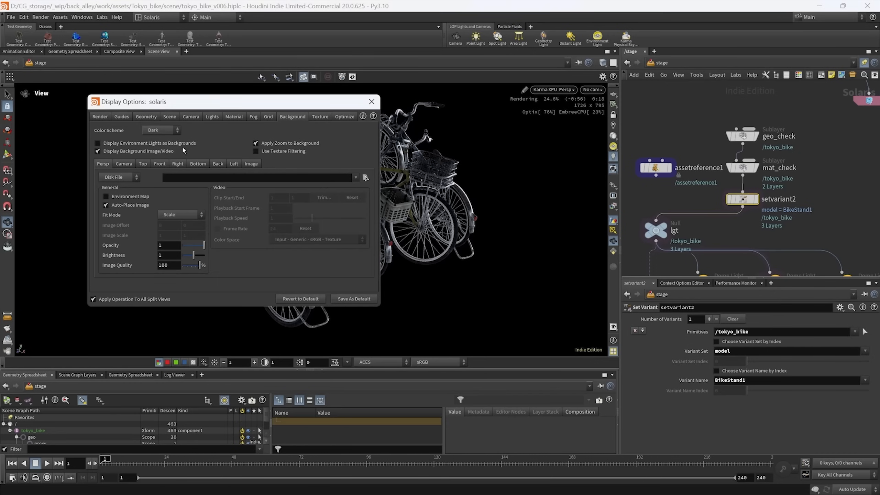
pyautogui.click(111, 145)
pyautogui.press('Escape')
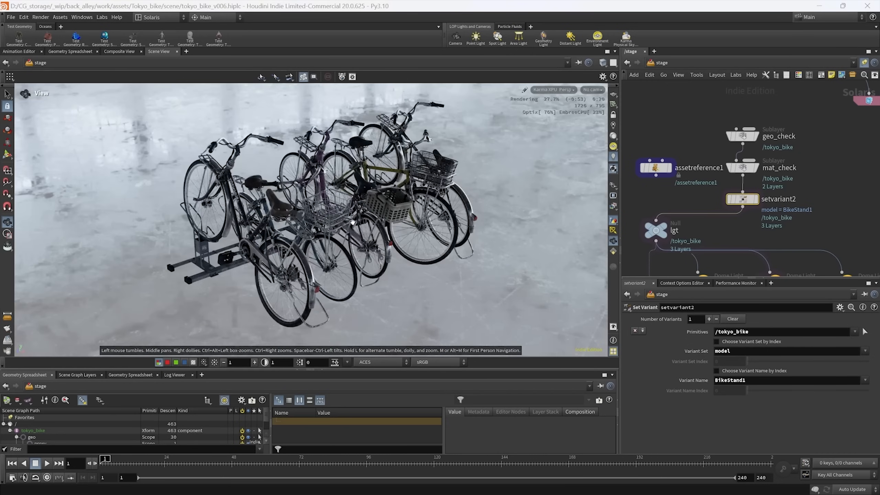
pyautogui.scroll(-10, 787, 243)
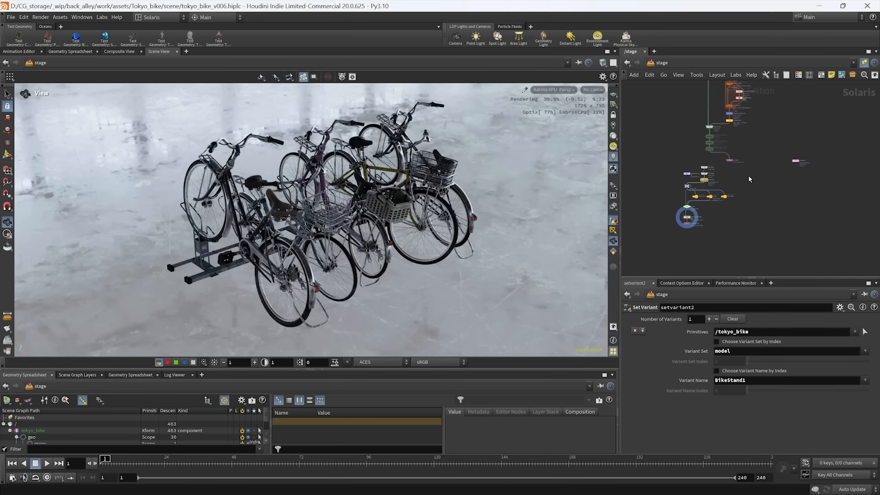
pyautogui.moveTo(722, 215)
pyautogui.mouseDown(button='middle')
pyautogui.moveTo(724, 226)
pyautogui.moveTo(714, 220)
pyautogui.moveTo(727, 220)
pyautogui.mouseUp(button='middle')
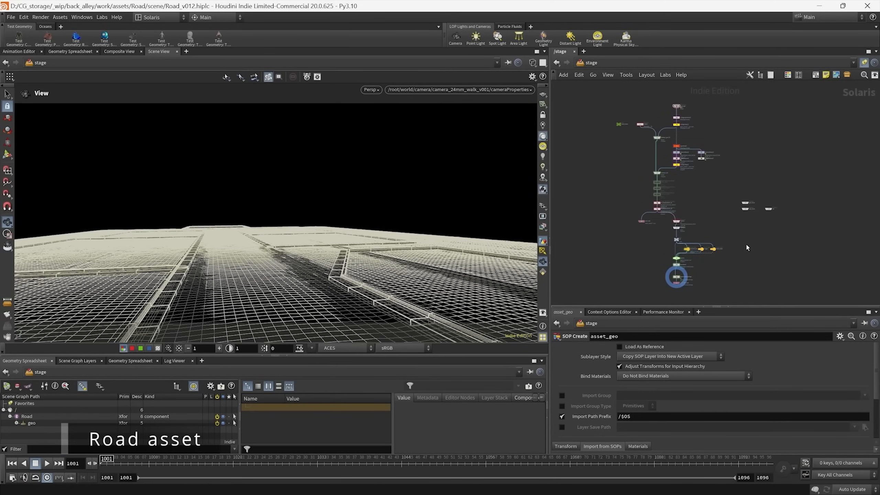
# - Play the camera walk over the Road scene, return to the first frame and inspect the road wireframe in free view
pyautogui.press('Up')
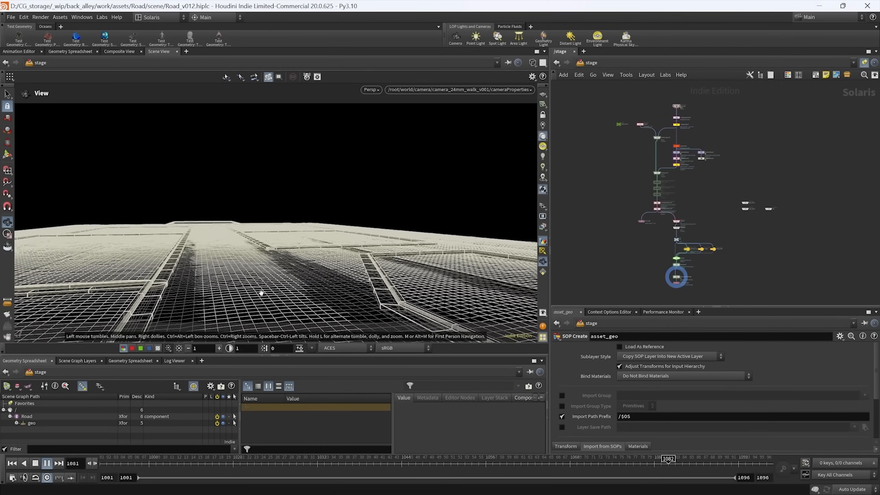
pyautogui.click(12, 464)
pyautogui.moveTo(258, 277); pyautogui.dragTo(172, 223)
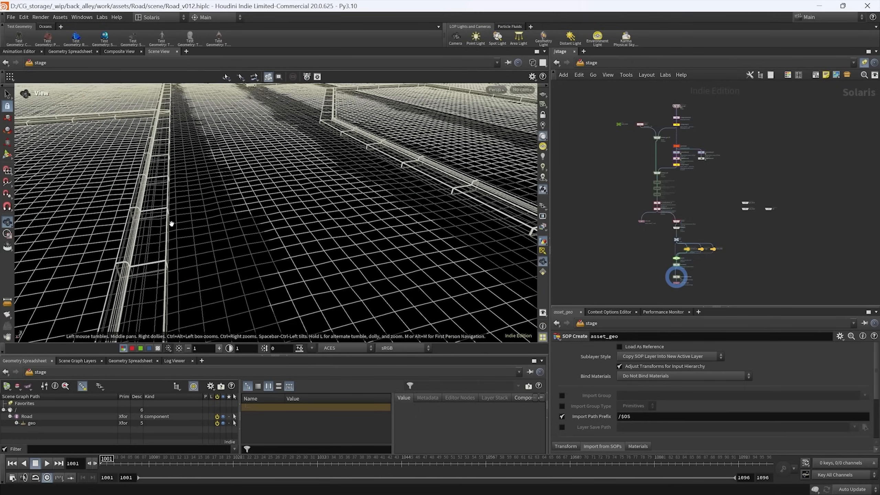
pyautogui.moveTo(144, 281); pyautogui.dragTo(290, 250)
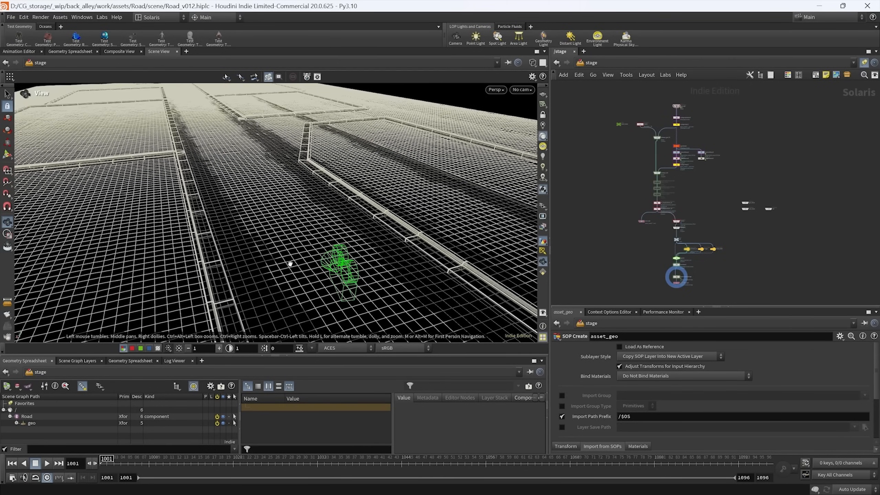
pyautogui.moveTo(292, 264)
pyautogui.mouseDown()
pyautogui.moveTo(367, 215)
pyautogui.moveTo(289, 256)
pyautogui.moveTo(298, 281)
pyautogui.mouseUp()
# - Examine the asset_name null and the scopes primitive at the start of the Road network
pyautogui.moveTo(626, 155); pyautogui.dragTo(636, 171, button='middle')
pyautogui.scroll(6, 635, 167)
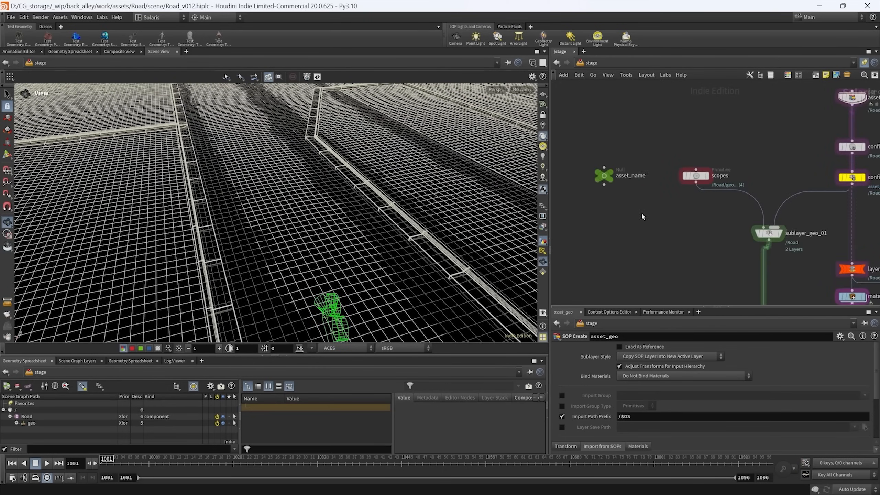
pyautogui.click(604, 176)
pyautogui.scroll(-3, 630, 163)
pyautogui.moveTo(632, 231)
pyautogui.mouseDown(button='middle')
pyautogui.moveTo(629, 168)
pyautogui.moveTo(622, 205)
pyautogui.mouseUp(button='middle')
pyautogui.scroll(3, 622, 179)
pyautogui.moveTo(654, 186); pyautogui.dragTo(696, 150)
# - Review the asset_geo branch and the material branch from layerbreak1 to configurelayer2 in the Road network
pyautogui.moveTo(762, 142); pyautogui.dragTo(634, 164, button='middle')
pyautogui.moveTo(647, 96); pyautogui.dragTo(738, 225)
pyautogui.moveTo(742, 244); pyautogui.dragTo(716, 119, button='middle')
pyautogui.moveTo(735, 122); pyautogui.dragTo(638, 262)
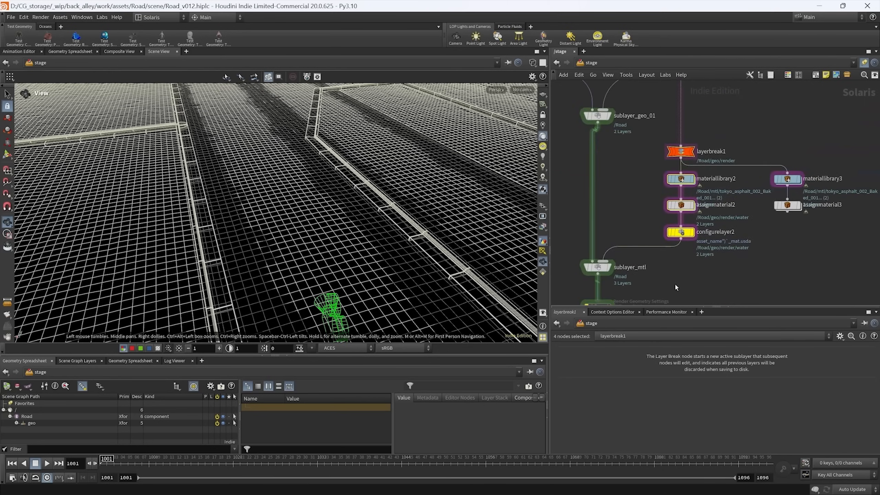
# - Review the dicing settings of the set_displacement_on and set_displacement_off nodes
pyautogui.moveTo(731, 284); pyautogui.dragTo(767, 111, button='middle')
pyautogui.moveTo(750, 238); pyautogui.dragTo(748, 184, button='middle')
pyautogui.moveTo(654, 273); pyautogui.dragTo(629, 277, button='middle')
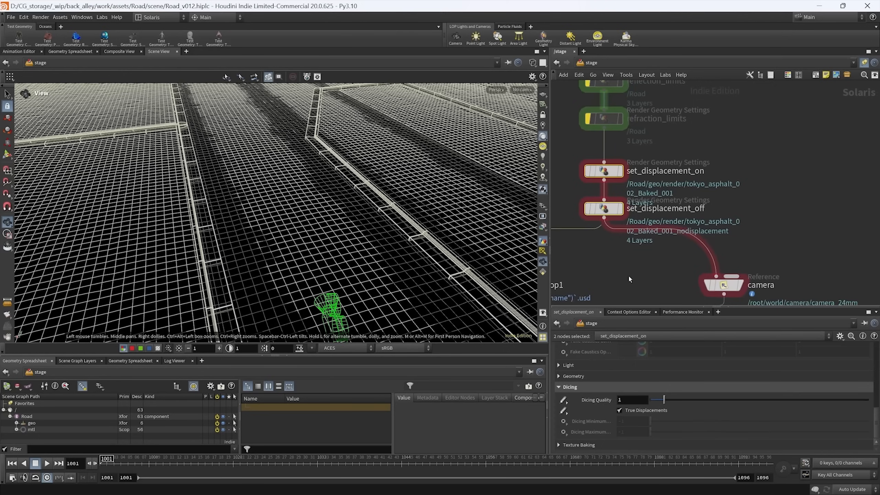
pyautogui.moveTo(877, 427); pyautogui.dragTo(877, 359)
# - Display the camera reference node and inspect the referenced camera above the road
pyautogui.moveTo(786, 222); pyautogui.dragTo(747, 128, button='middle')
pyautogui.moveTo(757, 161); pyautogui.dragTo(642, 207)
pyautogui.moveTo(642, 207); pyautogui.dragTo(612, 194, button='middle')
pyautogui.scroll(3, 687, 170)
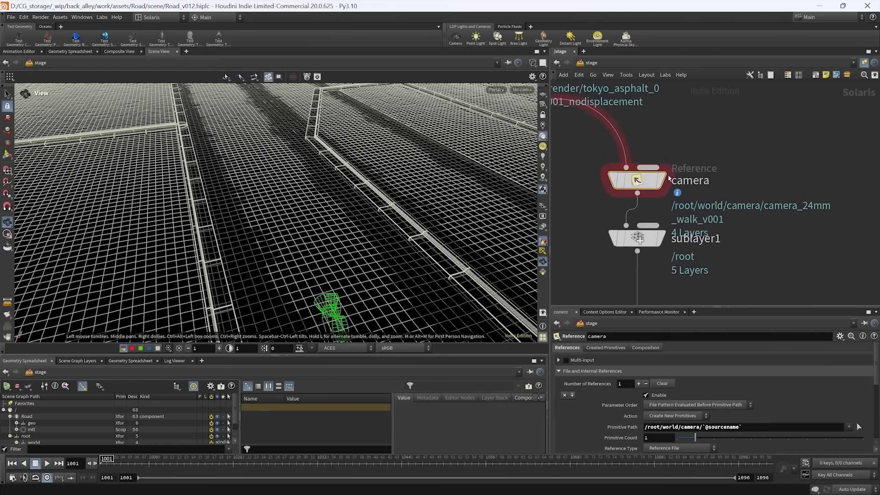
pyautogui.click(661, 180)
pyautogui.moveTo(391, 255); pyautogui.dragTo(458, 183)
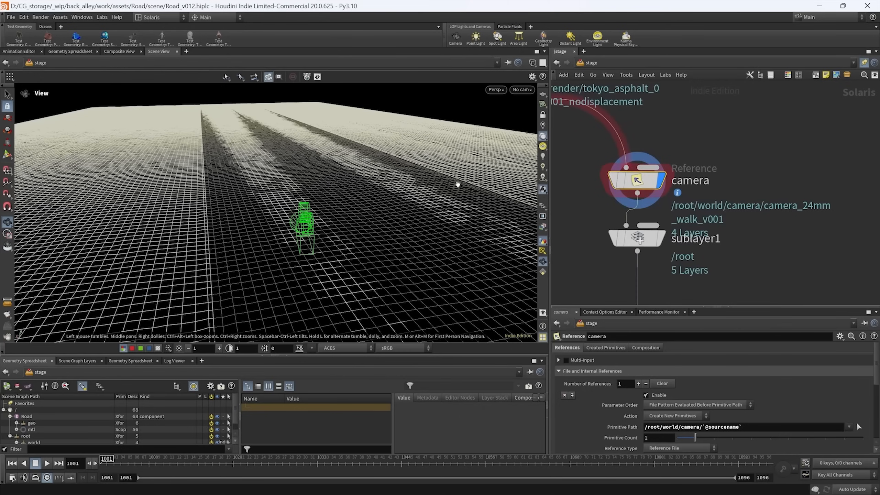
# - Display sublayer1 and inspect the road borders it brings in
pyautogui.moveTo(780, 261); pyautogui.dragTo(786, 218, button='middle')
pyautogui.moveTo(700, 185); pyautogui.dragTo(621, 218)
pyautogui.moveTo(675, 202); pyautogui.dragTo(723, 209, button='middle')
pyautogui.click(717, 203)
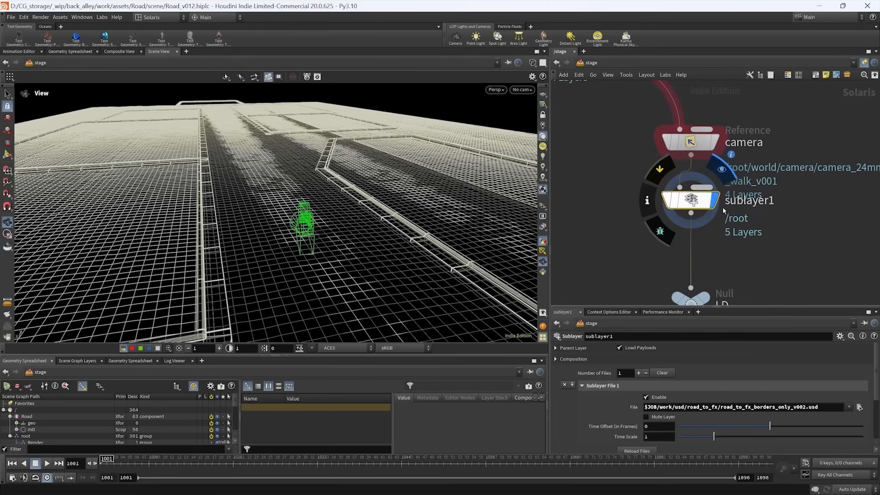
pyautogui.moveTo(208, 272); pyautogui.dragTo(245, 260)
# - Display the asset_geo SOP Create node, open its internal geometry network and look over the whole road mesh
pyautogui.scroll(-10, 742, 189)
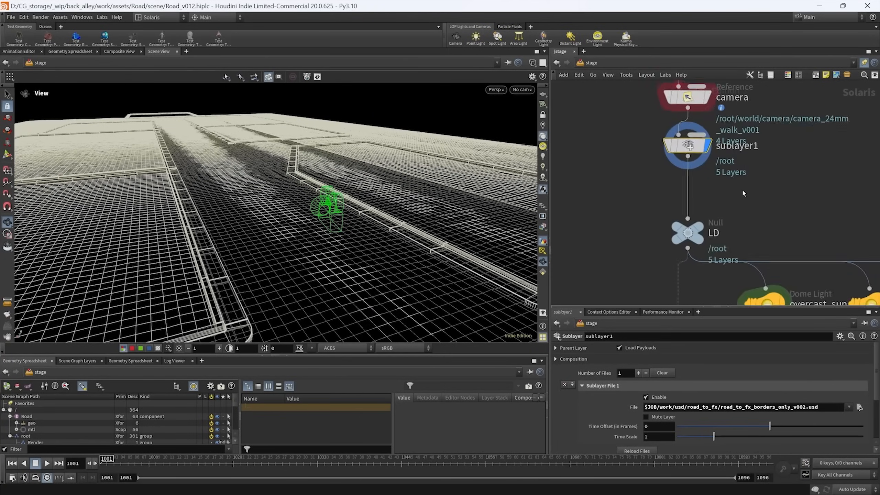
pyautogui.scroll(8, 746, 205)
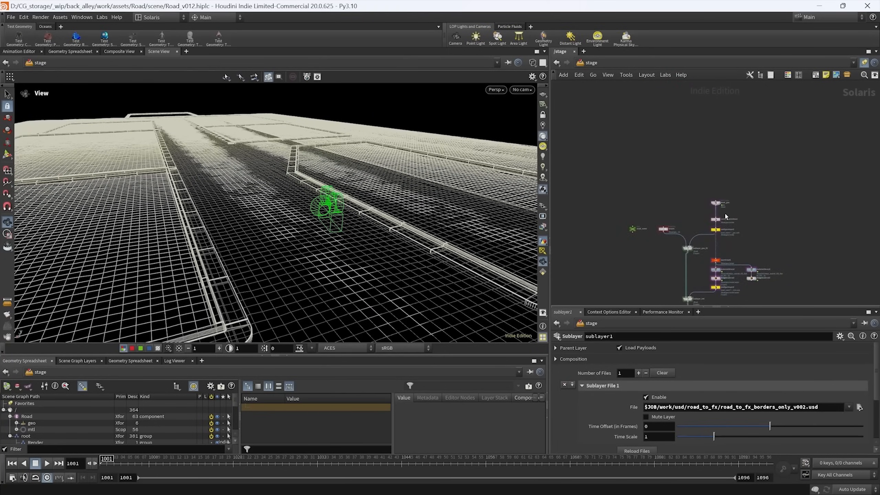
pyautogui.click(696, 182)
pyautogui.click(699, 182)
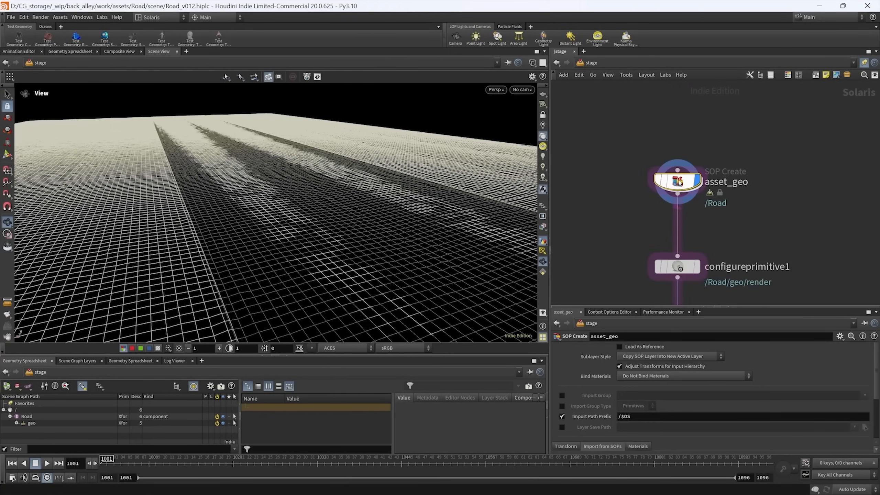
pyautogui.doubleClick(677, 183)
pyautogui.scroll(-6, 721, 200)
pyautogui.moveTo(277, 197); pyautogui.dragTo(355, 223)
pyautogui.moveTo(426, 160); pyautogui.dragTo(220, 214)
# - Display filecache1 below the file_CBP_Residential_A1 node and frame its cached geometry
pyautogui.moveTo(665, 90); pyautogui.dragTo(703, 197, button='middle')
pyautogui.moveTo(674, 112); pyautogui.dragTo(715, 214, button='middle')
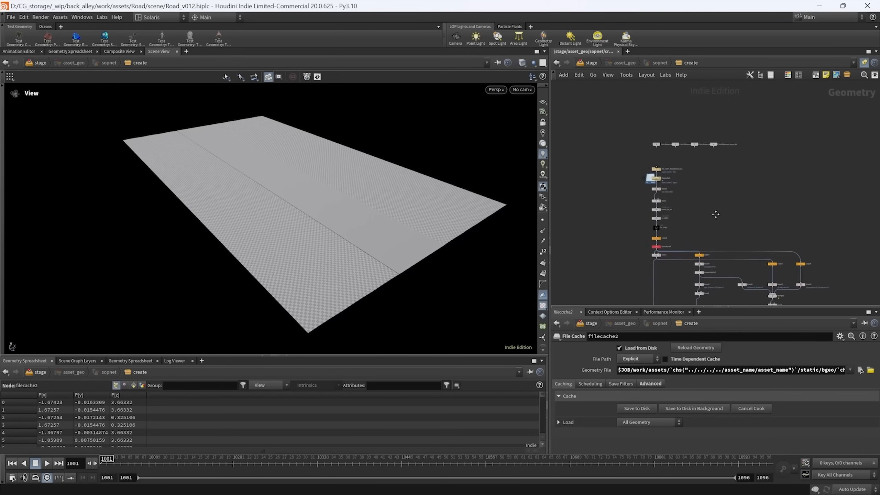
pyautogui.scroll(5, 690, 185)
pyautogui.scroll(3, 689, 187)
pyautogui.click(684, 136)
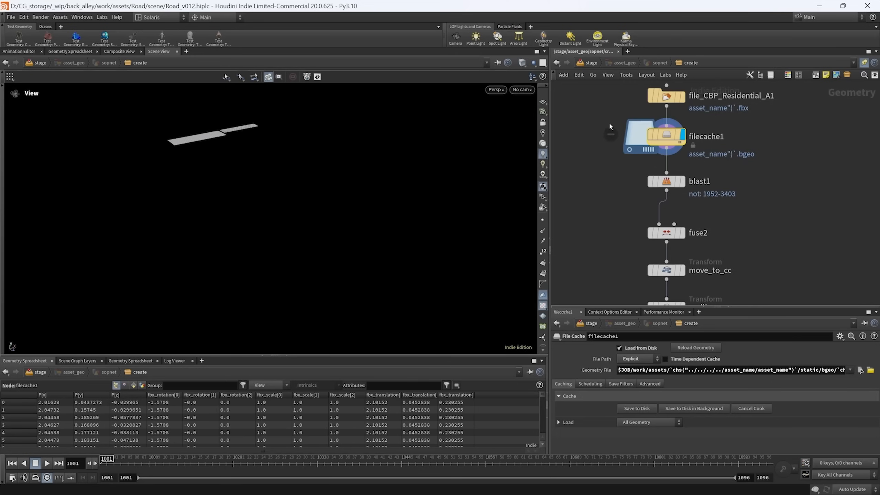
pyautogui.press('g')
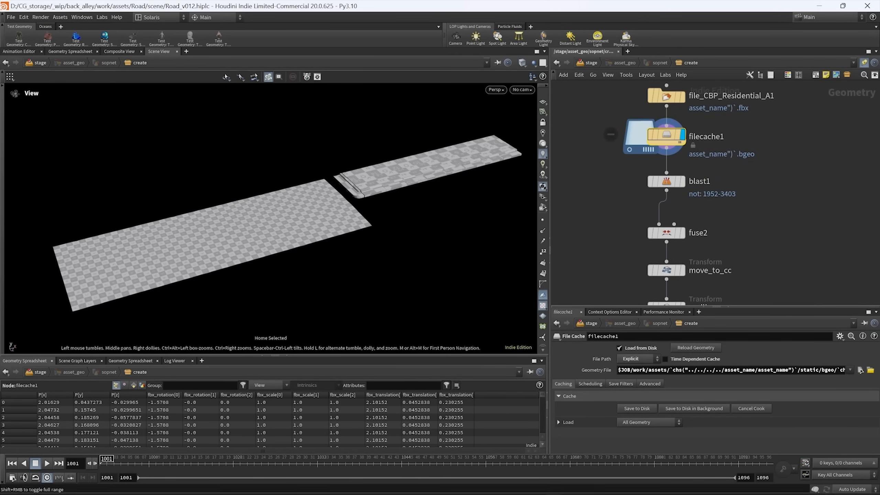
# - Switch to the _board.JPG reference image and look over the asset kit's road pieces
pyautogui.click(508, 483)
pyautogui.moveTo(425, 309); pyautogui.dragTo(385, 291)
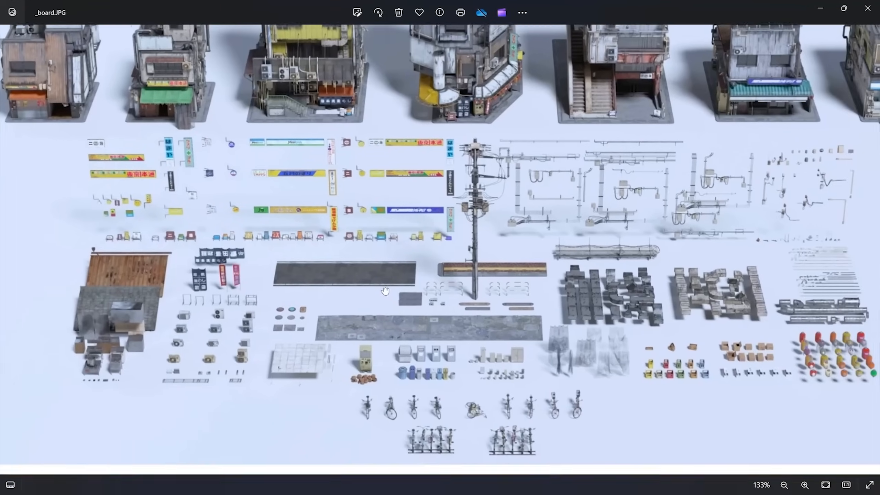
# - Examine the dark asphalt road strip and its white edge lines in the asset kit reference image
pyautogui.scroll(5, 385, 291)
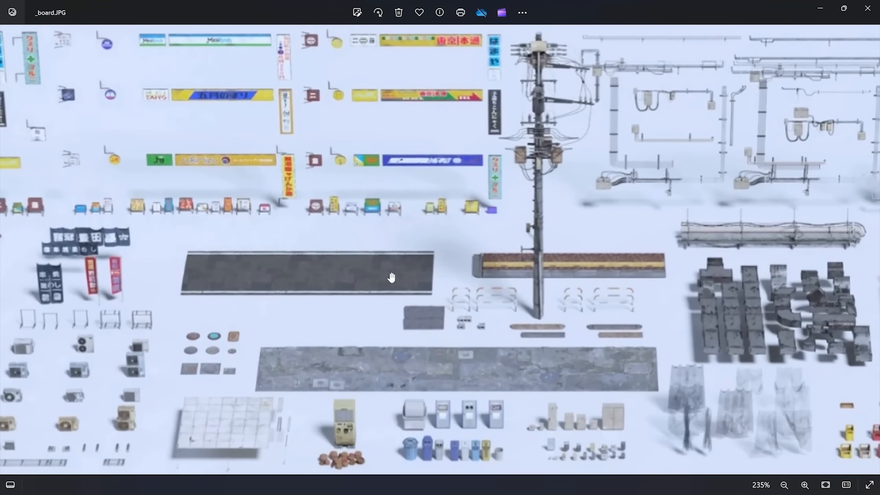
pyautogui.scroll(3, 355, 291)
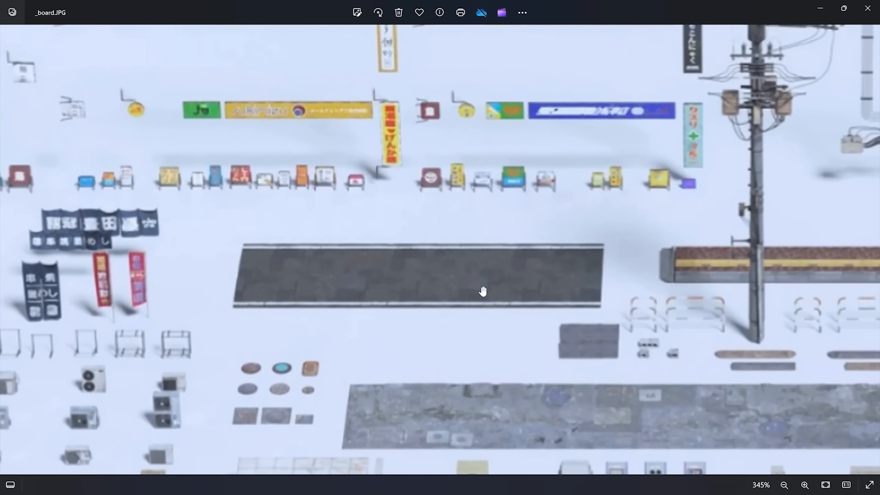
pyautogui.moveTo(483, 291); pyautogui.dragTo(434, 279)
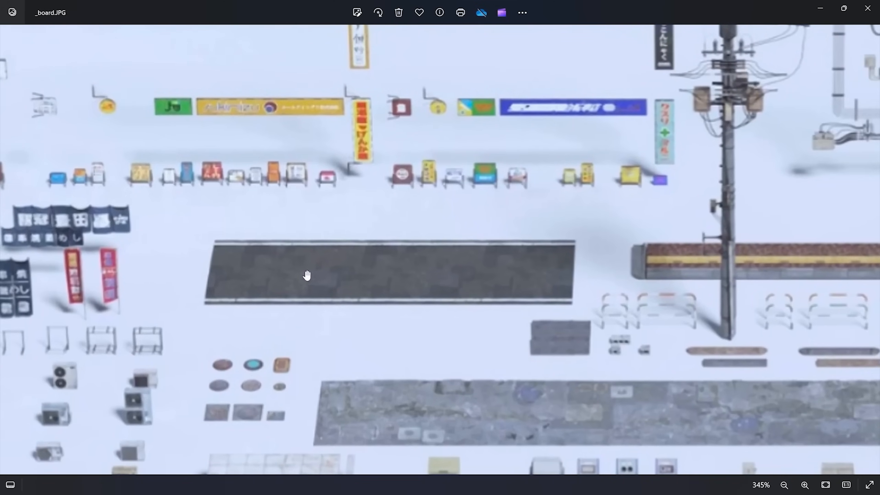
pyautogui.moveTo(374, 281); pyautogui.dragTo(408, 278)
pyautogui.scroll(2, 417, 284)
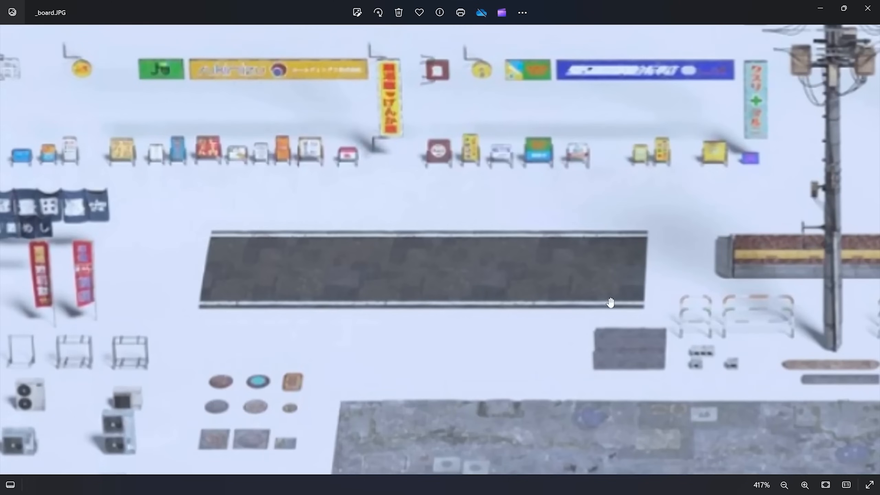
pyautogui.moveTo(304, 239); pyautogui.dragTo(440, 271)
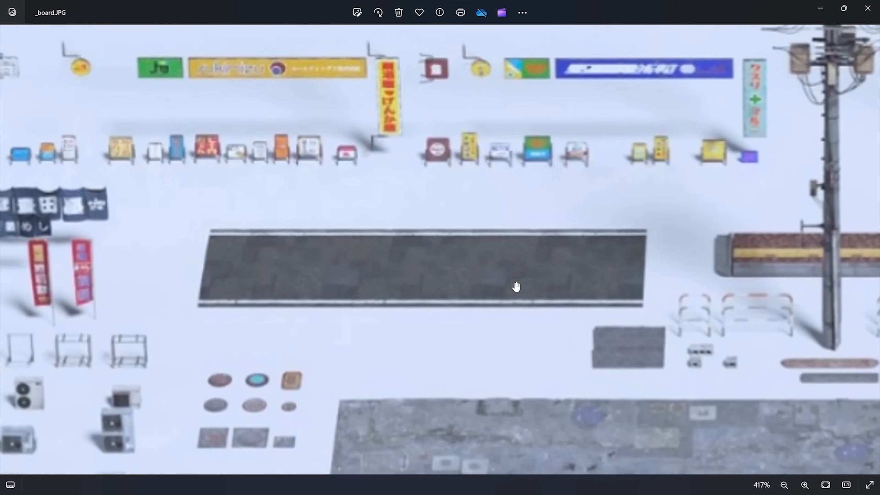
pyautogui.moveTo(516, 288); pyautogui.dragTo(338, 269)
pyautogui.scroll(-9, 333, 271)
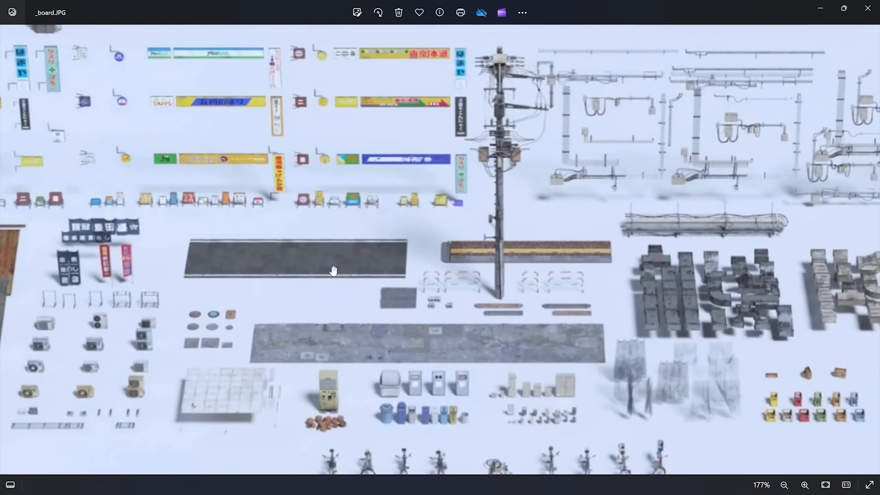
pyautogui.scroll(2, 334, 272)
# - Switch back to Houdini and display the blast1 node that isolates one road piece of the cached geometry
pyautogui.click(818, 13)
pyautogui.moveTo(738, 206); pyautogui.dragTo(729, 188, button='middle')
pyautogui.click(674, 164)
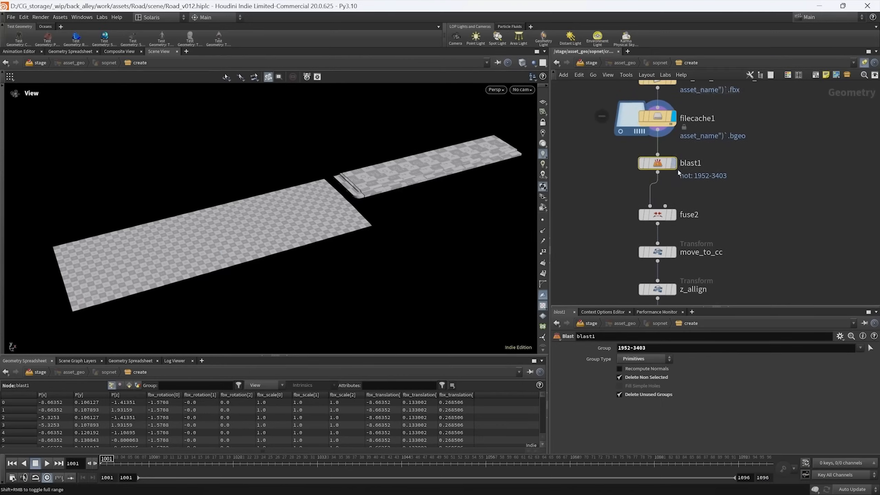
pyautogui.moveTo(279, 237)
pyautogui.mouseDown()
pyautogui.moveTo(308, 242)
pyautogui.moveTo(286, 248)
pyautogui.mouseUp()
# - Display the z_allign transform node, check the road piece's wireframe and turn on the viewport's reference grid
pyautogui.moveTo(737, 231)
pyautogui.mouseDown(button='middle')
pyautogui.moveTo(759, 146)
pyautogui.moveTo(720, 231)
pyautogui.mouseUp(button='middle')
pyautogui.click(697, 219)
pyautogui.moveTo(739, 231); pyautogui.dragTo(619, 205)
pyautogui.moveTo(464, 212)
pyautogui.mouseDown()
pyautogui.moveTo(297, 236)
pyautogui.moveTo(299, 223)
pyautogui.moveTo(299, 258)
pyautogui.mouseUp()
pyautogui.hotkey('shift', 'w')
pyautogui.hotkey('shift', 'w')
pyautogui.click(542, 105)
# - Display the copy3 node below to_copy and look over the whole length of the repeated road strip
pyautogui.moveTo(732, 279); pyautogui.dragTo(723, 207, button='middle')
pyautogui.moveTo(753, 250); pyautogui.dragTo(723, 211, button='middle')
pyautogui.click(658, 190)
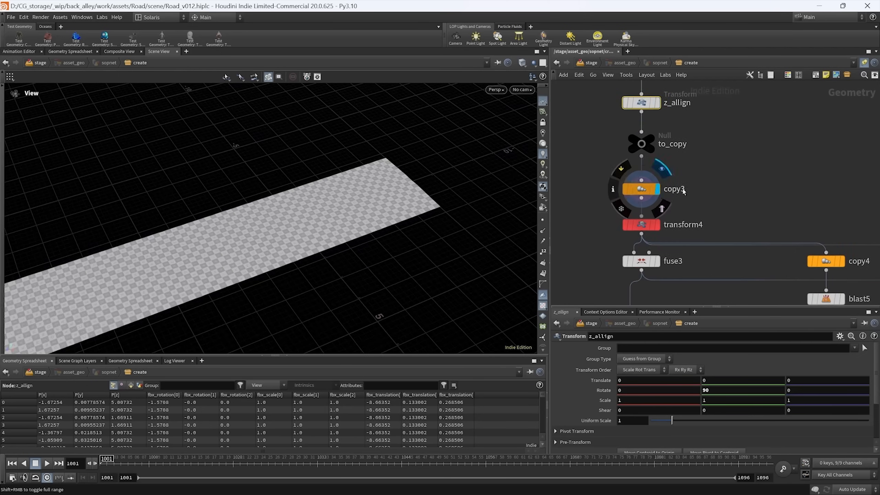
pyautogui.moveTo(705, 204); pyautogui.dragTo(590, 182)
pyautogui.moveTo(333, 242); pyautogui.dragTo(243, 263)
pyautogui.moveTo(243, 264); pyautogui.dragTo(185, 342, button='right')
pyautogui.moveTo(185, 342); pyautogui.dragTo(288, 295, button='middle')
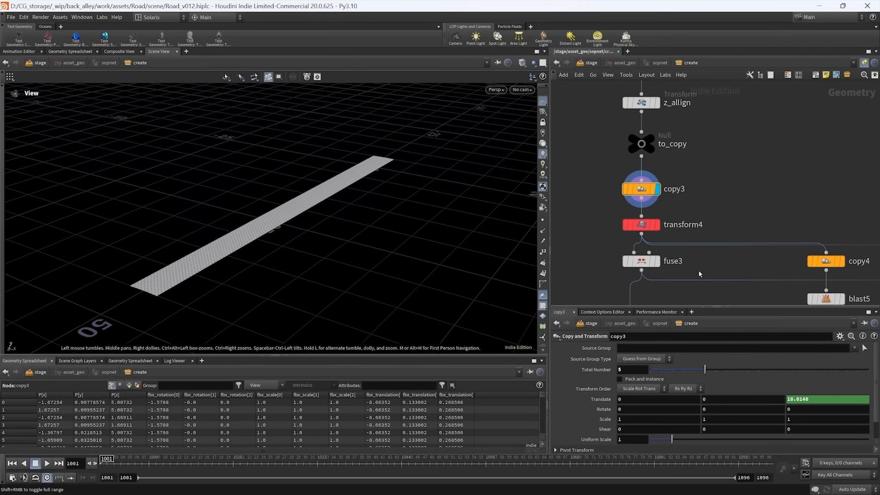
# - Display the DISPLACEMENT_PATCHES null below set_path_patch_01 and inspect the road patches it outputs
pyautogui.scroll(-4, 699, 273)
pyautogui.moveTo(711, 278); pyautogui.dragTo(626, 214, button='middle')
pyautogui.moveTo(756, 248); pyautogui.dragTo(847, 183, button='middle')
pyautogui.scroll(3, 759, 270)
pyautogui.moveTo(760, 271); pyautogui.dragTo(743, 210, button='middle')
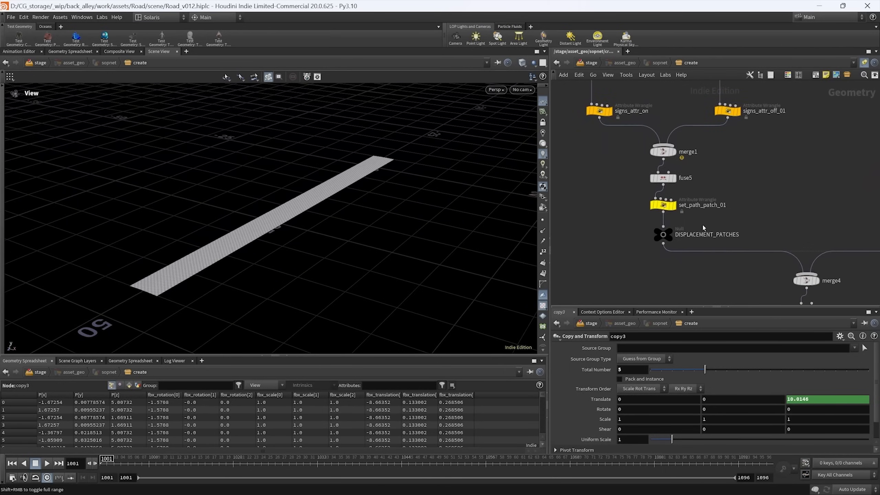
pyautogui.scroll(2, 685, 245)
pyautogui.moveTo(719, 274); pyautogui.dragTo(705, 261, button='middle')
pyautogui.scroll(-1, 654, 241)
pyautogui.scroll(3, 647, 233)
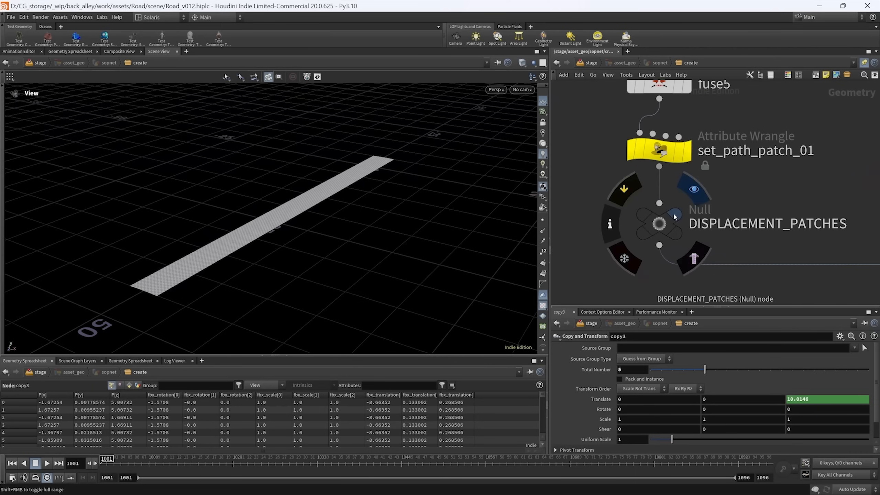
pyautogui.click(674, 212)
pyautogui.moveTo(292, 205)
pyautogui.mouseDown()
pyautogui.moveTo(114, 218)
pyautogui.moveTo(173, 212)
pyautogui.moveTo(265, 226)
pyautogui.moveTo(247, 226)
pyautogui.moveTo(280, 206)
pyautogui.mouseUp()
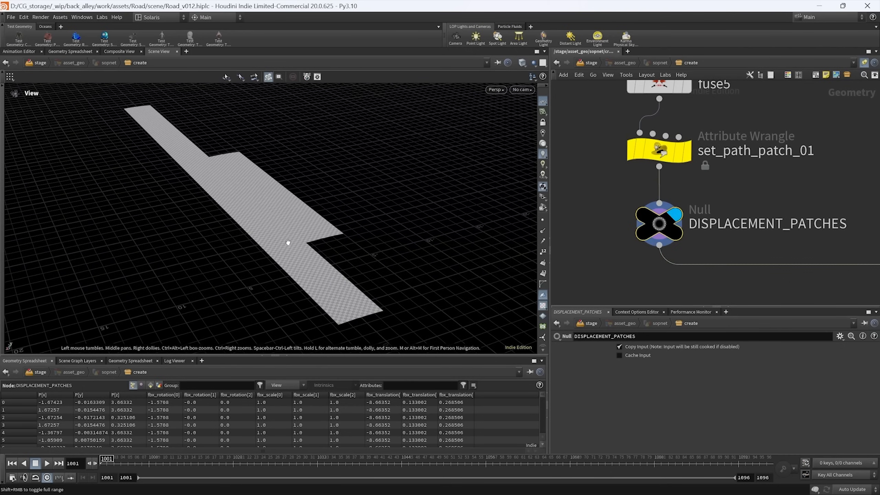
# - Display the NO_DISPLACEMENT_PATCHES null below set_path_patch_02 and inspect the surrounding road areas
pyautogui.scroll(-4, 719, 291)
pyautogui.moveTo(720, 291); pyautogui.dragTo(555, 194, button='middle')
pyautogui.moveTo(799, 198); pyautogui.dragTo(655, 249, button='middle')
pyautogui.scroll(4, 675, 180)
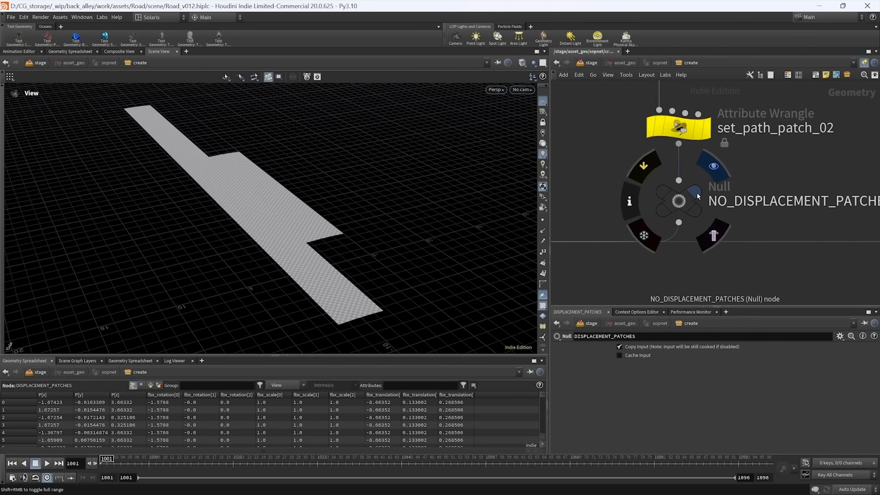
pyautogui.click(700, 198)
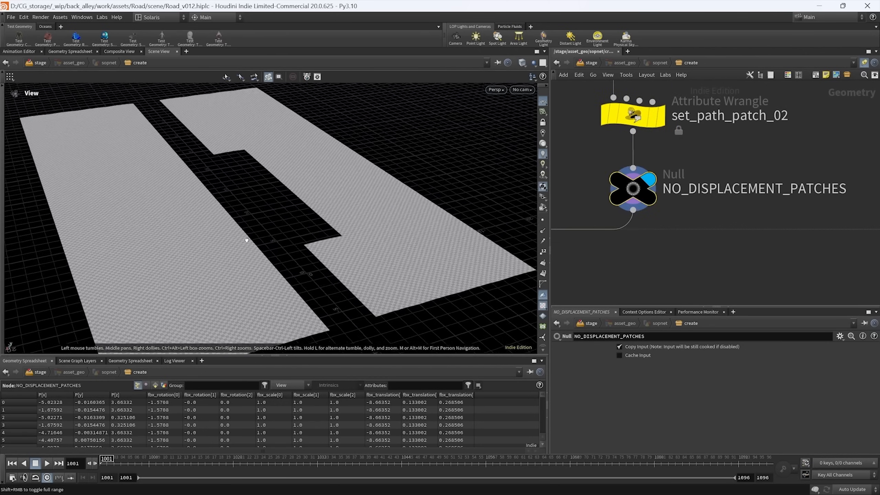
pyautogui.scroll(-6, 754, 194)
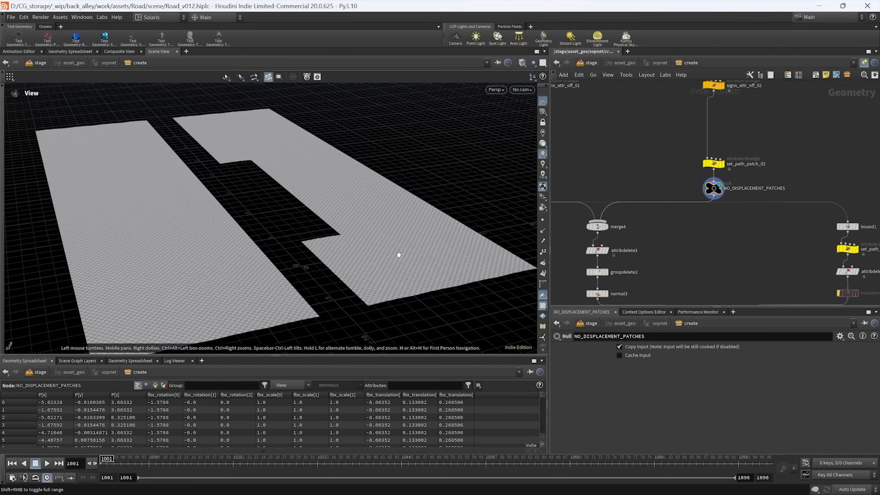
pyautogui.moveTo(213, 257)
pyautogui.mouseDown()
pyautogui.moveTo(193, 244)
pyautogui.moveTo(205, 261)
pyautogui.mouseUp()
# - Show the attribdelete2 node below set_path_water as a template in the viewport
pyautogui.moveTo(738, 248); pyautogui.dragTo(639, 214, button='middle')
pyautogui.scroll(-2, 639, 215)
pyautogui.scroll(4, 710, 211)
pyautogui.moveTo(816, 280); pyautogui.dragTo(802, 241, button='middle')
pyautogui.scroll(3, 734, 221)
pyautogui.moveTo(715, 211)
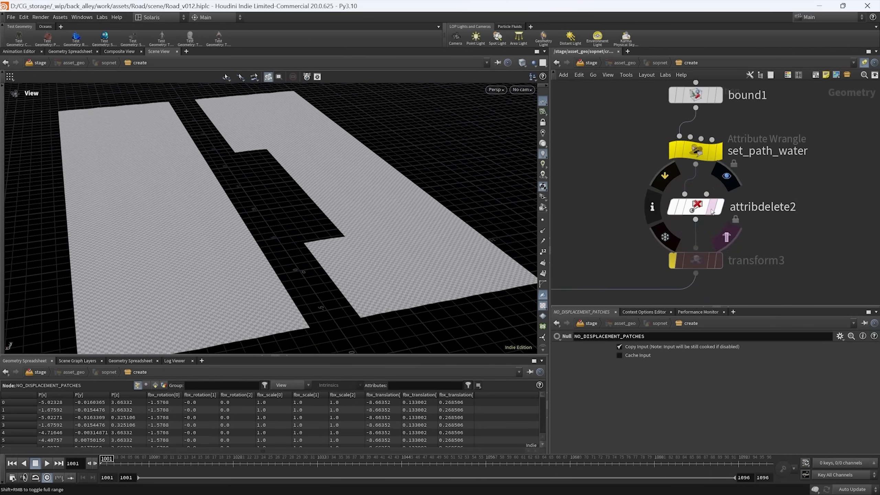
pyautogui.click(725, 236)
# - Display DISPLACEMENT_PATCHES again and compare its patches closely with the templated water plane
pyautogui.scroll(-4, 727, 237)
pyautogui.moveTo(669, 219); pyautogui.dragTo(866, 242, button='middle')
pyautogui.moveTo(617, 174); pyautogui.dragTo(693, 203, button='middle')
pyautogui.scroll(3, 635, 201)
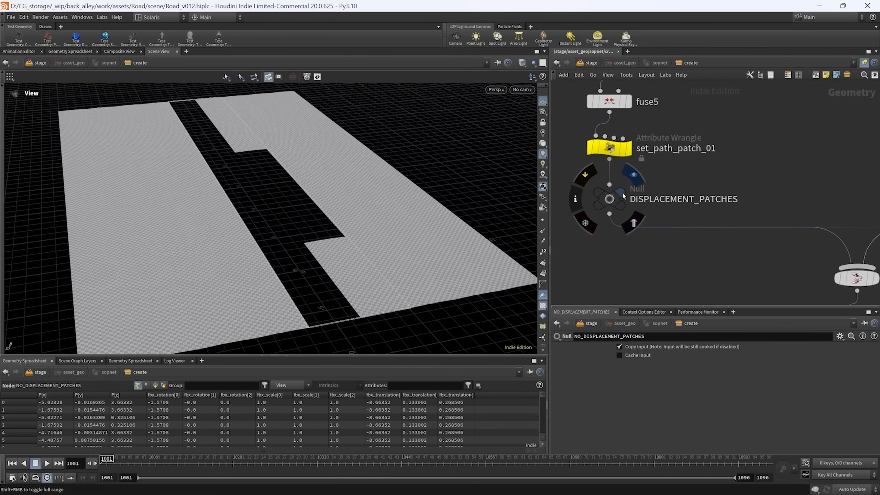
pyautogui.click(622, 194)
pyautogui.moveTo(348, 264); pyautogui.dragTo(320, 253)
pyautogui.scroll(5, 320, 253)
pyautogui.moveTo(320, 253); pyautogui.dragTo(385, 139, button='middle')
pyautogui.moveTo(314, 258); pyautogui.dragTo(318, 240)
pyautogui.moveTo(339, 217); pyautogui.dragTo(320, 244, button='middle')
pyautogui.scroll(3, 320, 244)
pyautogui.moveTo(247, 242); pyautogui.dragTo(308, 288)
# - Display filecache2 below merge5 and frame the complete merged road geometry
pyautogui.scroll(-5, 632, 240)
pyautogui.moveTo(631, 240); pyautogui.dragTo(578, 160, button='middle')
pyautogui.moveTo(651, 230); pyautogui.dragTo(612, 191, button='middle')
pyautogui.scroll(4, 689, 215)
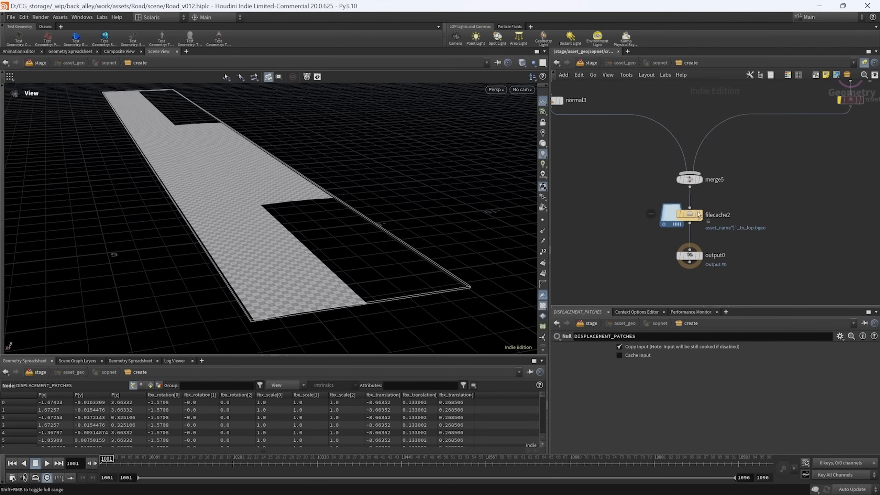
pyautogui.click(694, 216)
pyautogui.click(701, 215)
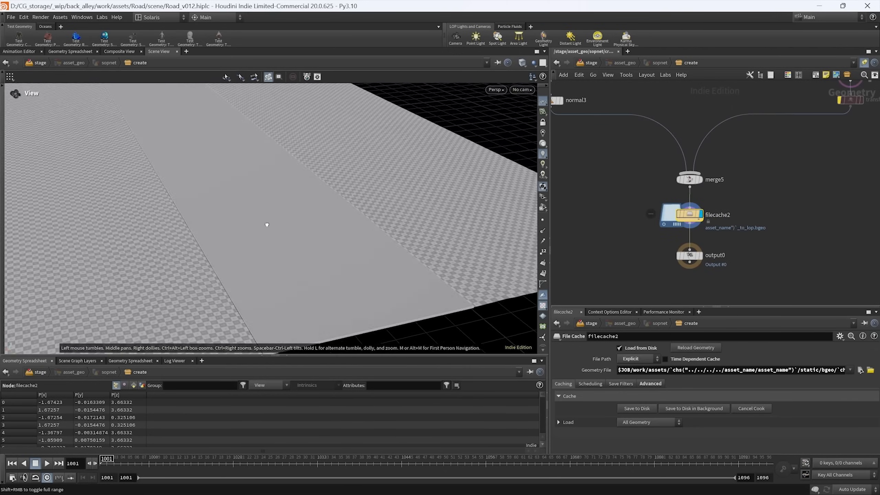
pyautogui.press('g')
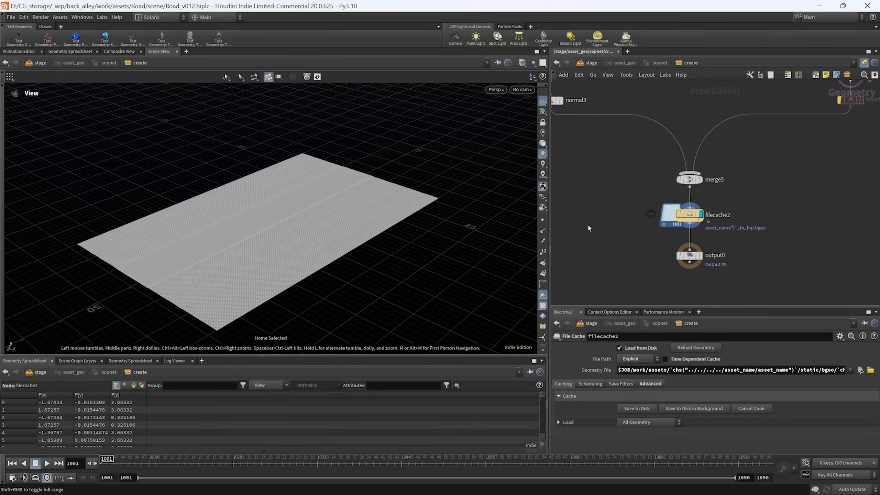
# - Return to the stage level and deactivate the no-displacement asphalt and water meshes to inspect tokyo_asphalt_002_Baked_001 alone
pyautogui.click(588, 63)
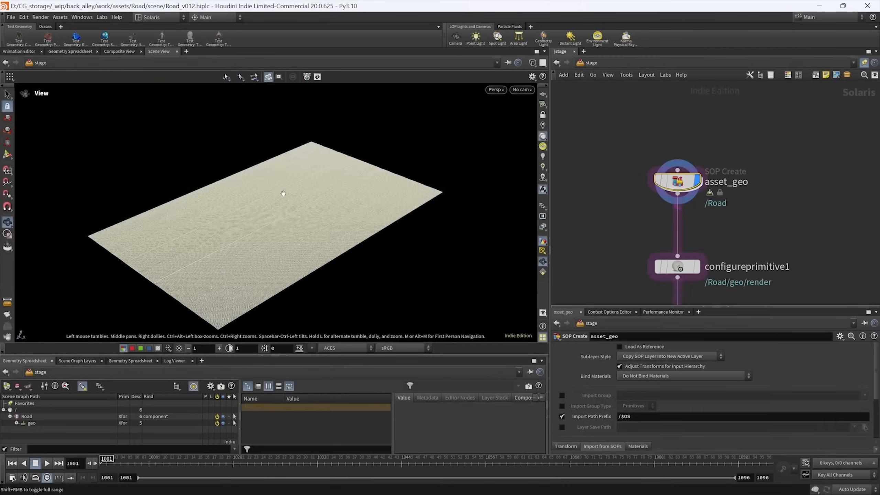
pyautogui.moveTo(285, 192); pyautogui.dragTo(294, 167)
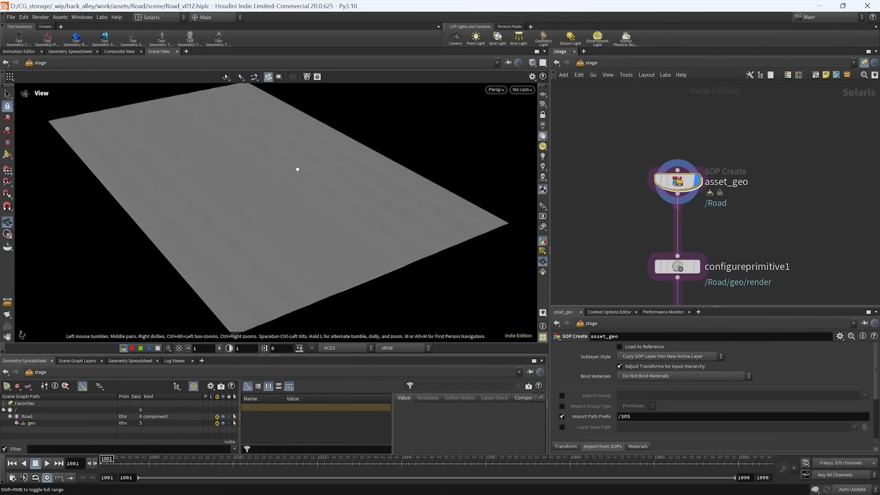
pyautogui.moveTo(204, 355); pyautogui.dragTo(205, 294)
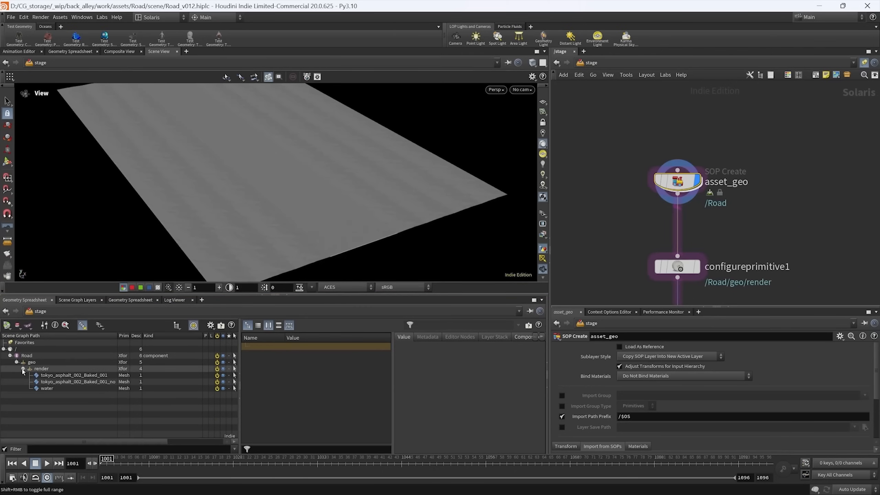
pyautogui.click(58, 375)
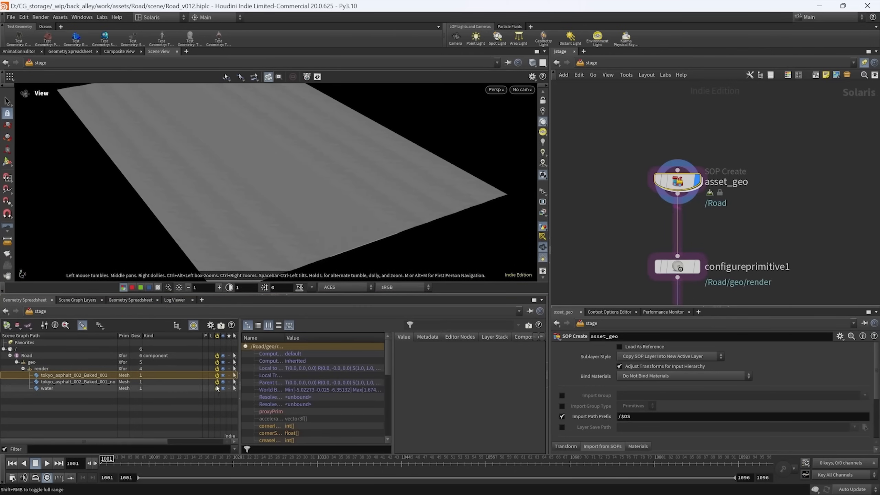
pyautogui.click(217, 382)
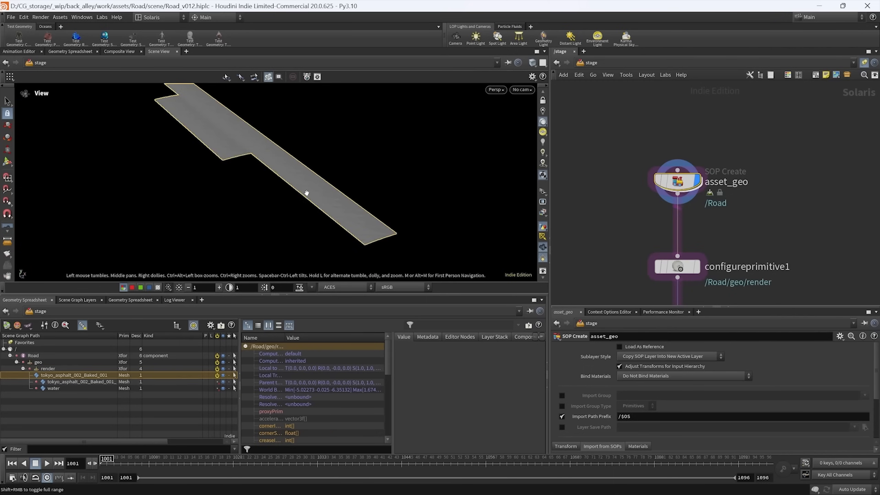
pyautogui.moveTo(306, 193); pyautogui.dragTo(316, 247)
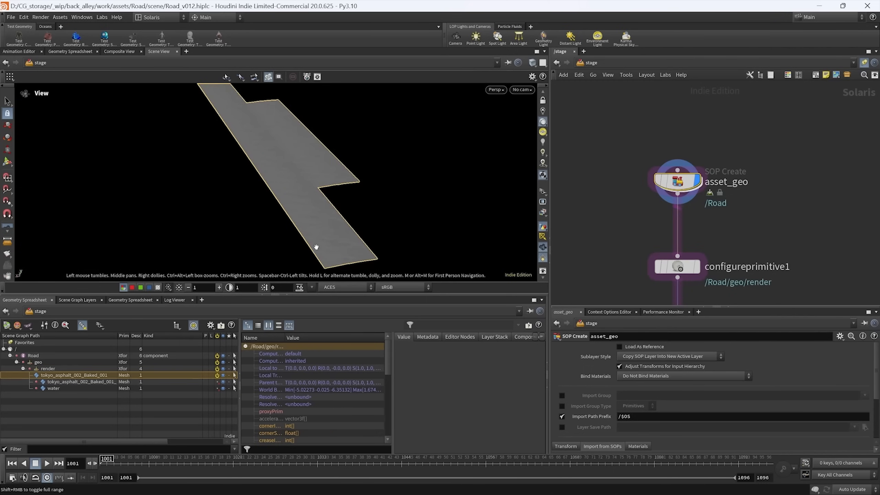
pyautogui.moveTo(328, 297); pyautogui.dragTo(328, 342)
pyautogui.moveTo(299, 210)
pyautogui.mouseDown()
pyautogui.moveTo(294, 216)
pyautogui.moveTo(316, 161)
pyautogui.moveTo(304, 212)
pyautogui.mouseUp()
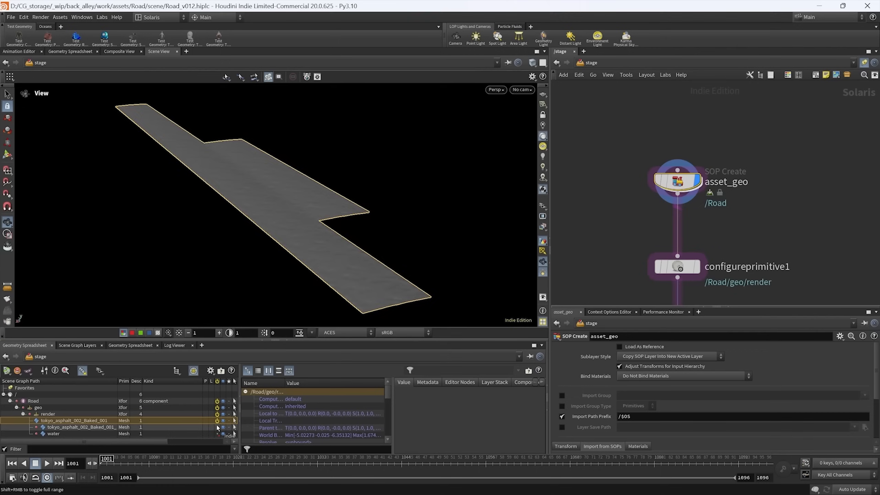
# - Deactivate tokyo_asphalt_002_Baked_001 and activate the no-displacement asphalt mesh to inspect it alone
pyautogui.click(217, 420)
pyautogui.click(217, 427)
pyautogui.moveTo(277, 264); pyautogui.dragTo(259, 257)
pyautogui.click(217, 420)
pyautogui.click(218, 420)
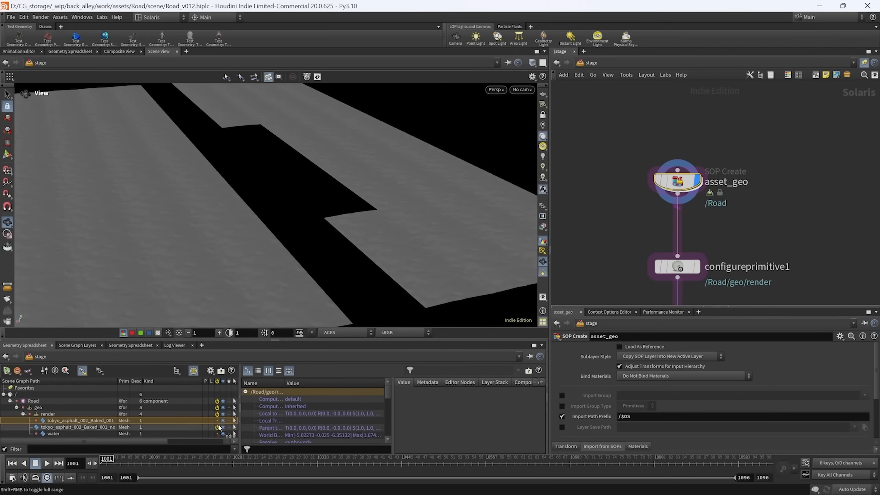
# - Deactivate the no-displacement asphalt mesh, activate the water mesh and inspect it in wireframe
pyautogui.click(218, 427)
pyautogui.click(217, 435)
pyautogui.moveTo(352, 281); pyautogui.dragTo(316, 263)
pyautogui.hotkey('shift', 'w')
pyautogui.moveTo(316, 263); pyautogui.dragTo(353, 181, button='right')
# - Reactivate both asphalt meshes and collapse the render primitive in the scene graph
pyautogui.click(217, 421)
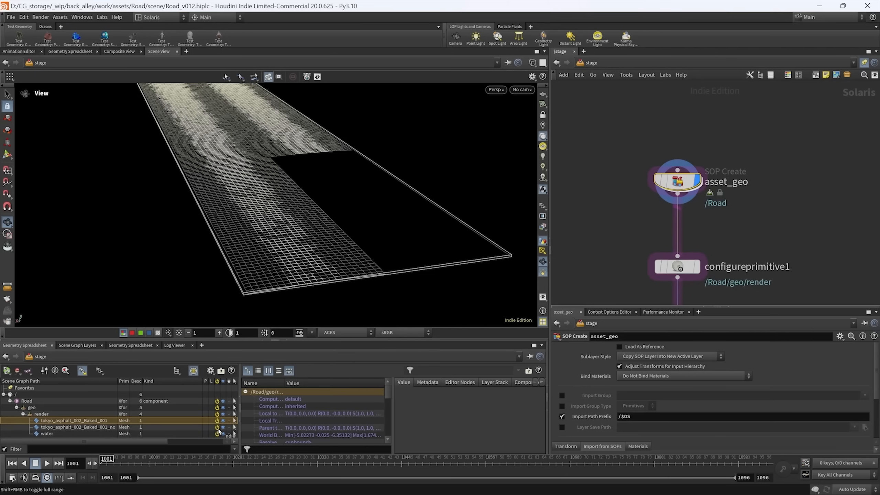
pyautogui.click(217, 427)
pyautogui.click(21, 415)
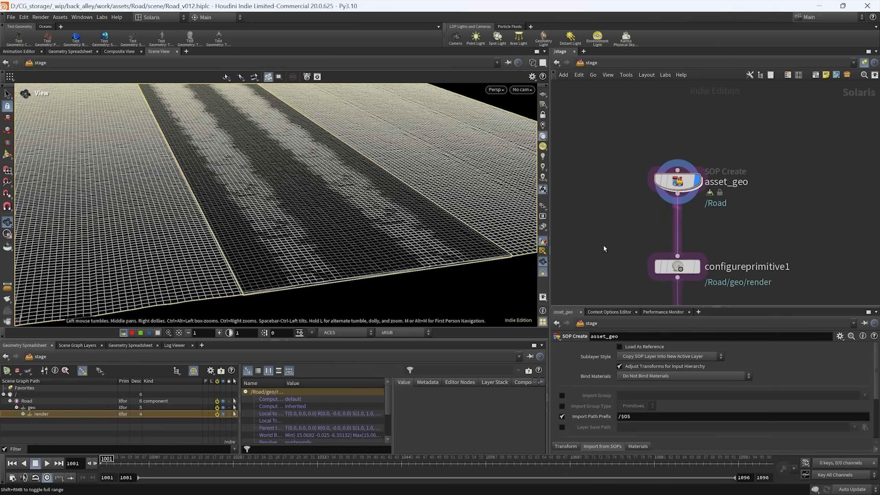
pyautogui.moveTo(340, 297); pyautogui.dragTo(383, 294, button='middle')
# - Locate the material nodes below layerbreak1 and open the materiallibrary3 network
pyautogui.scroll(-6, 717, 148)
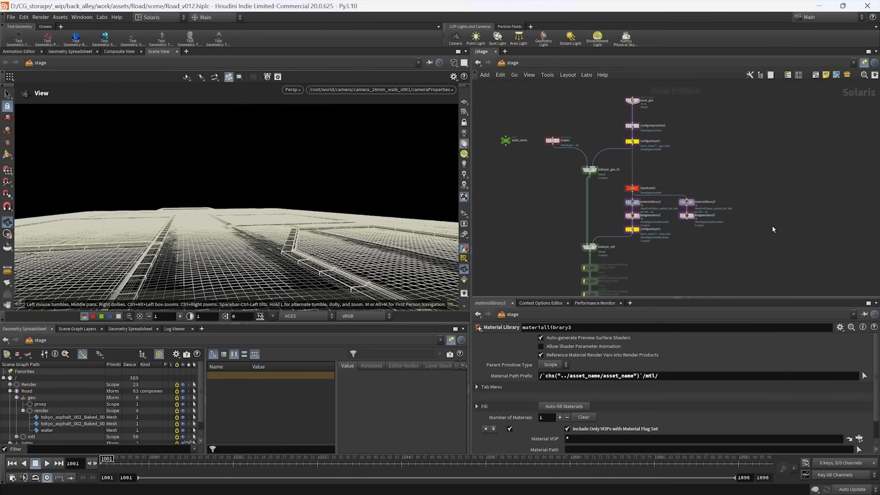
pyautogui.scroll(8, 671, 239)
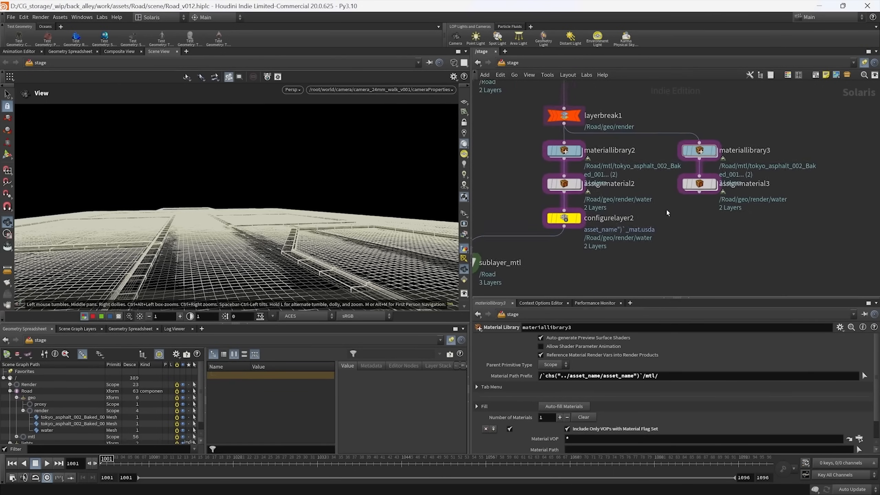
pyautogui.moveTo(722, 187); pyautogui.dragTo(517, 215)
pyautogui.moveTo(798, 219); pyautogui.dragTo(711, 190, button='middle')
pyautogui.doubleClick(590, 152)
pyautogui.moveTo(686, 228); pyautogui.dragTo(690, 229, button='middle')
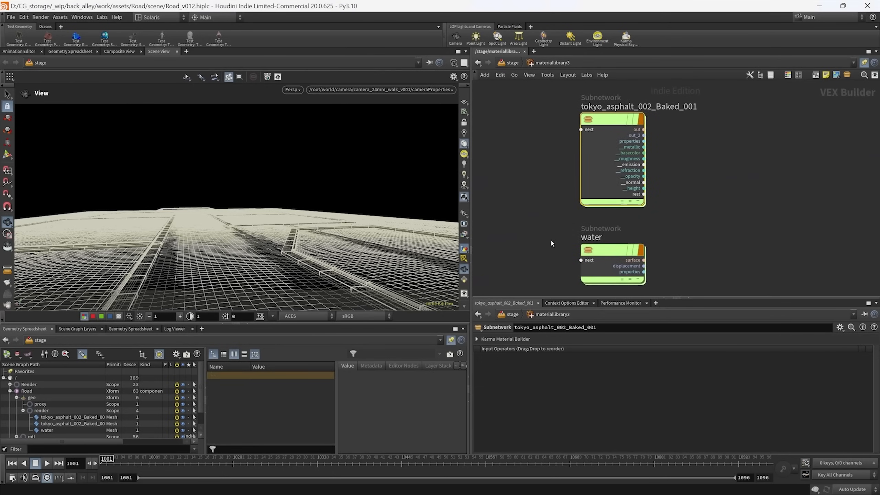
# - Open the water material subnetwork and review the transmission settings of its mtlxstandard_surface node
pyautogui.moveTo(530, 266); pyautogui.dragTo(658, 276)
pyautogui.moveTo(597, 149); pyautogui.dragTo(542, 126)
pyautogui.moveTo(708, 219); pyautogui.dragTo(725, 200, button='middle')
pyautogui.moveTo(741, 266); pyautogui.dragTo(586, 224)
pyautogui.doubleClick(630, 235)
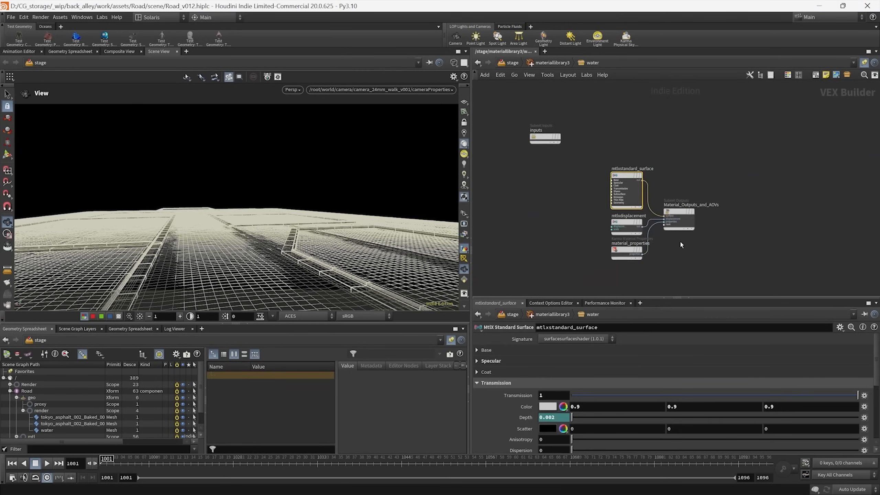
pyautogui.moveTo(558, 297); pyautogui.dragTo(559, 255)
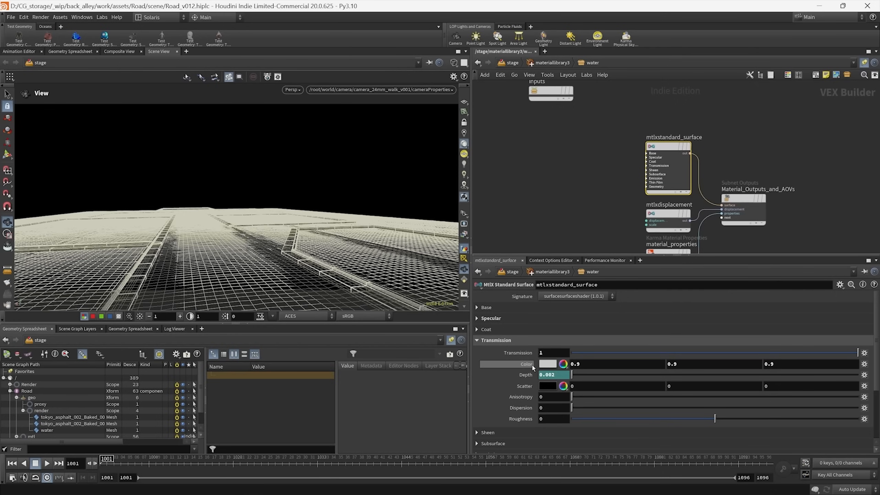
# - Review the node layout of the water material subnetwork and return to the materiallibrary3 network
pyautogui.moveTo(592, 194); pyautogui.dragTo(563, 189, button='middle')
pyautogui.moveTo(563, 190); pyautogui.dragTo(687, 172)
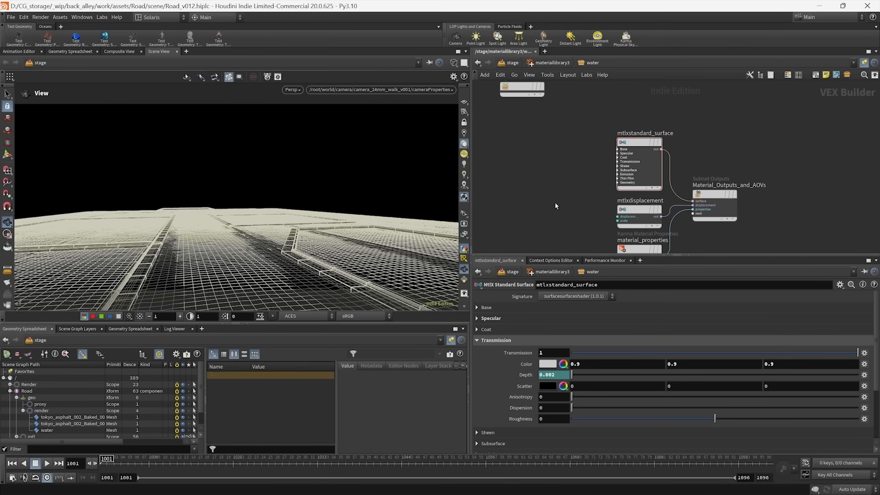
pyautogui.scroll(-4, 575, 179)
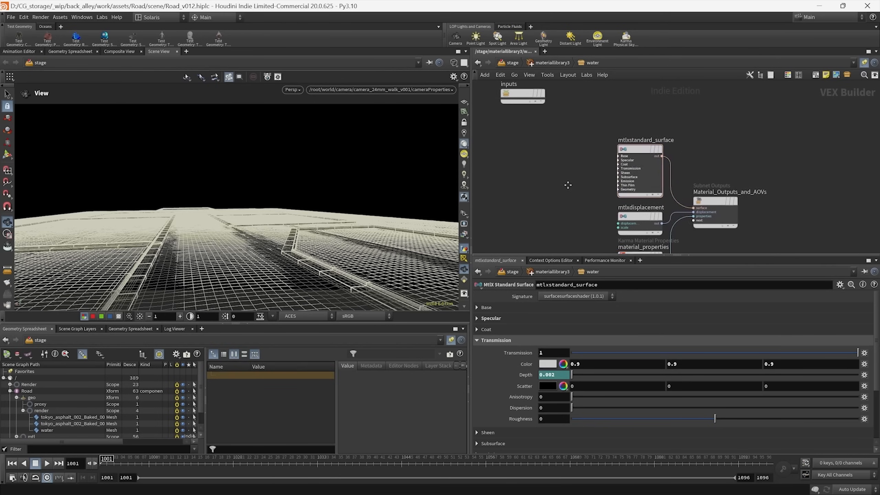
pyautogui.moveTo(583, 178); pyautogui.dragTo(590, 177, button='middle')
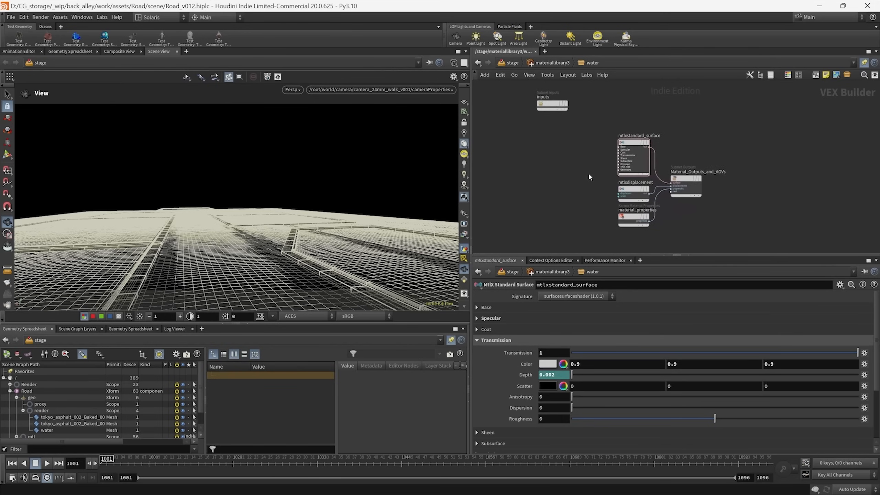
pyautogui.moveTo(612, 204); pyautogui.dragTo(623, 209, button='middle')
pyautogui.click(544, 64)
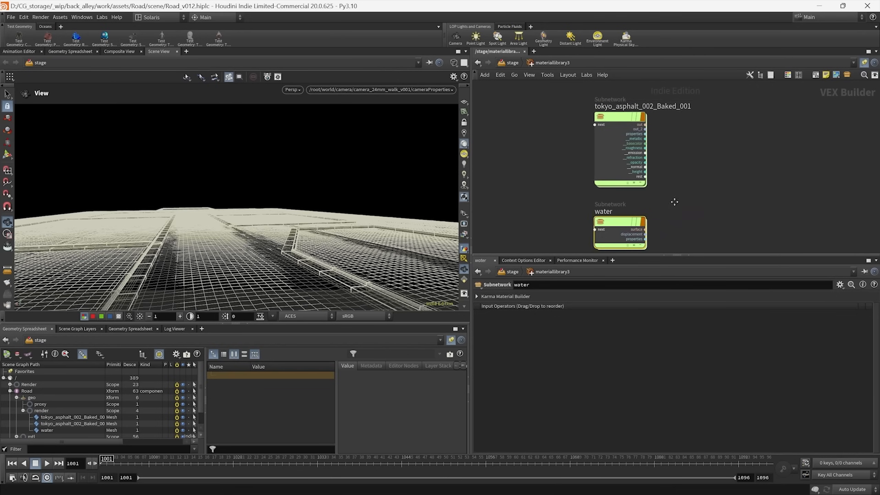
# - Open the tokyo_asphalt_002_Baked_001 subnetwork, enlarge the network editor to review its nodes, and return to the stage level
pyautogui.doubleClick(605, 129)
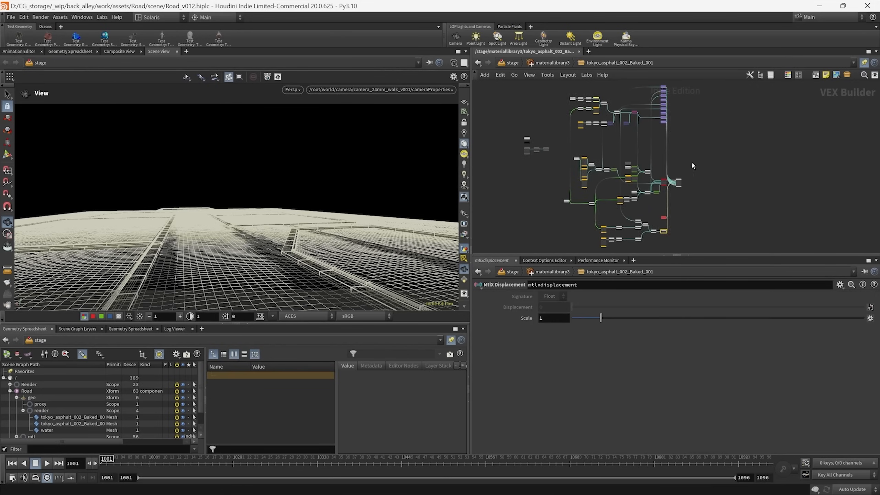
pyautogui.moveTo(655, 257); pyautogui.dragTo(655, 318)
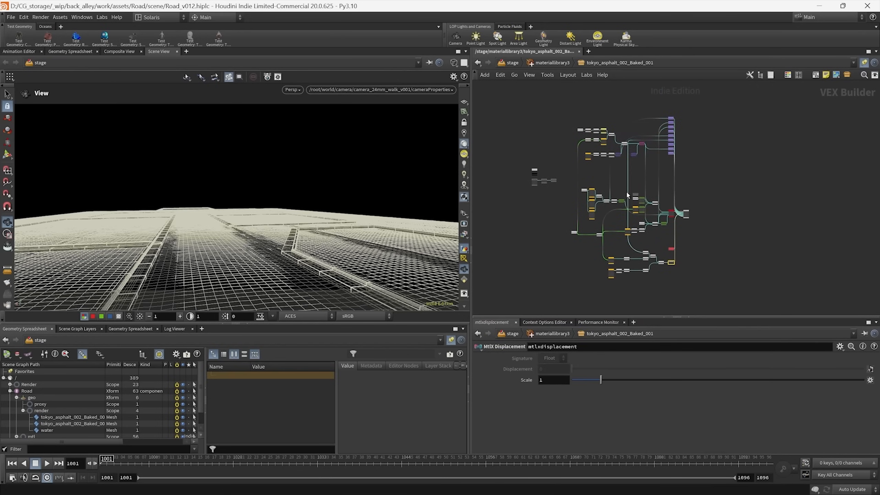
pyautogui.scroll(3, 615, 192)
pyautogui.moveTo(614, 192); pyautogui.dragTo(610, 168, button='middle')
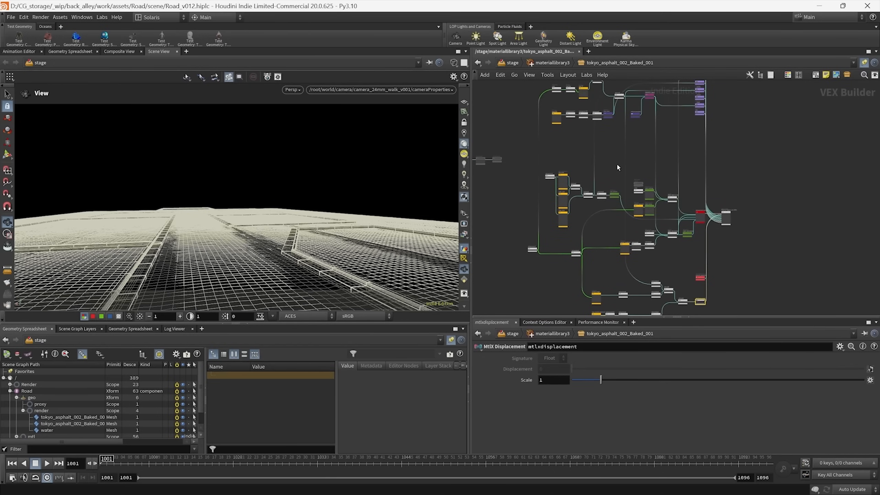
pyautogui.moveTo(640, 152); pyautogui.dragTo(617, 172, button='middle')
pyautogui.press('u')
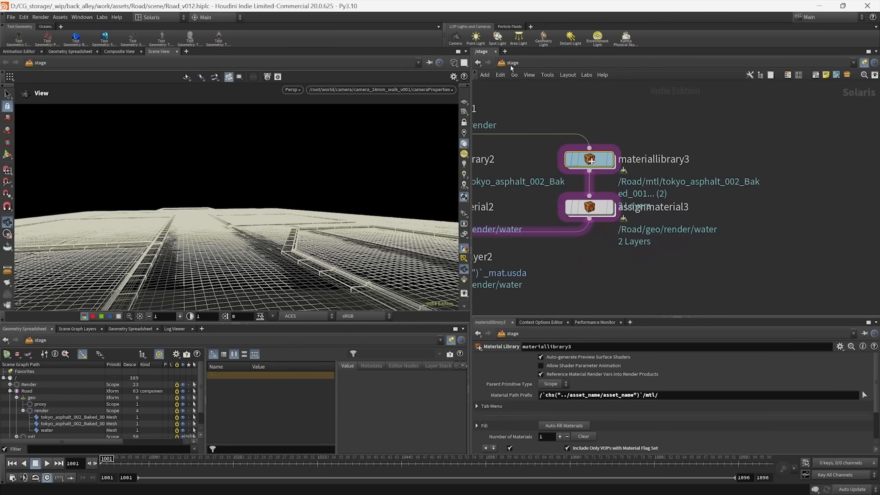
# - Locate the set_displacement_on node below sublayer_mtl and review its dicing and true displacement settings
pyautogui.moveTo(669, 191); pyautogui.dragTo(674, 180, button='middle')
pyautogui.scroll(2, 674, 180)
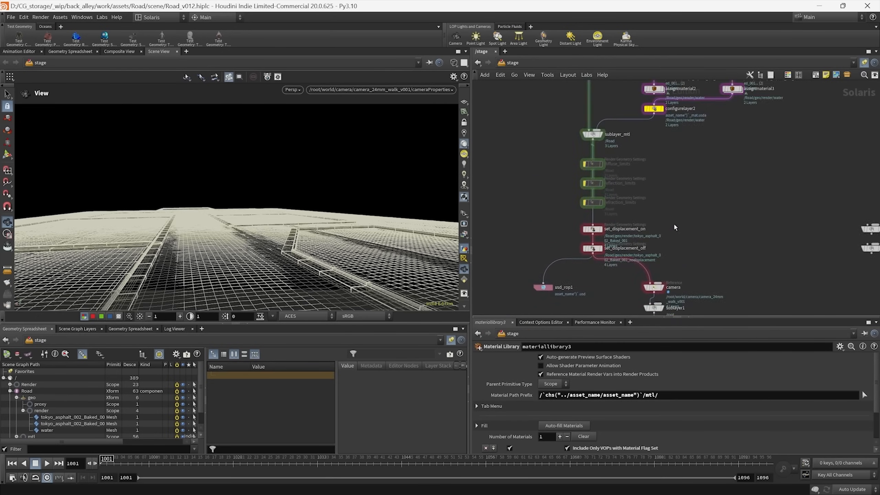
pyautogui.moveTo(673, 225); pyautogui.dragTo(661, 187, button='middle')
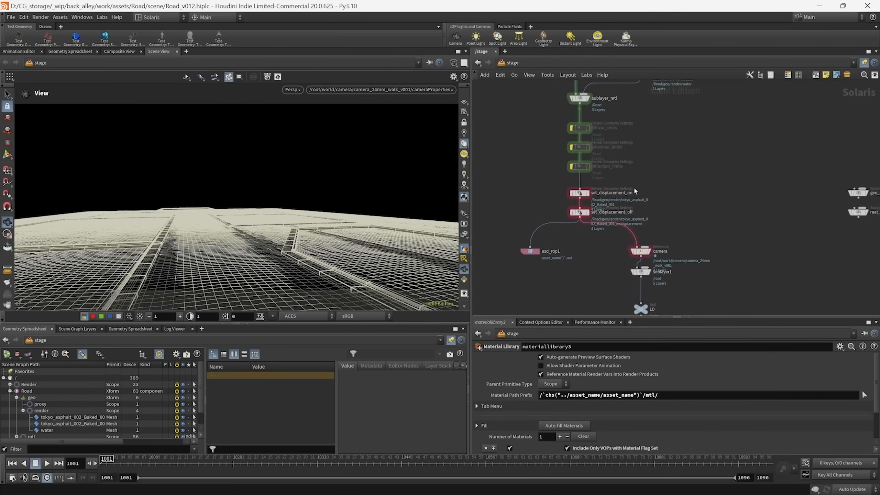
pyautogui.scroll(3, 554, 188)
pyautogui.click(598, 196)
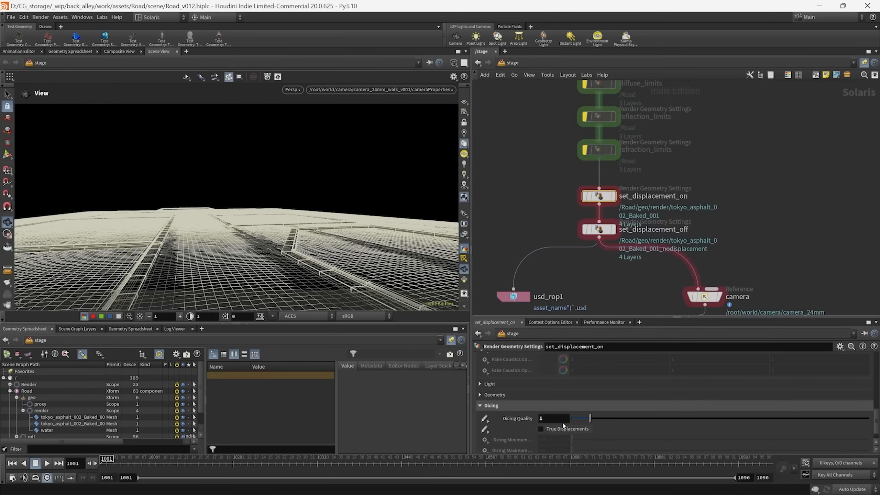
pyautogui.scroll(-3, 710, 184)
pyautogui.moveTo(709, 184)
pyautogui.mouseDown(button='middle')
pyautogui.moveTo(695, 163)
pyautogui.moveTo(706, 158)
pyautogui.moveTo(709, 169)
pyautogui.mouseUp(button='middle')
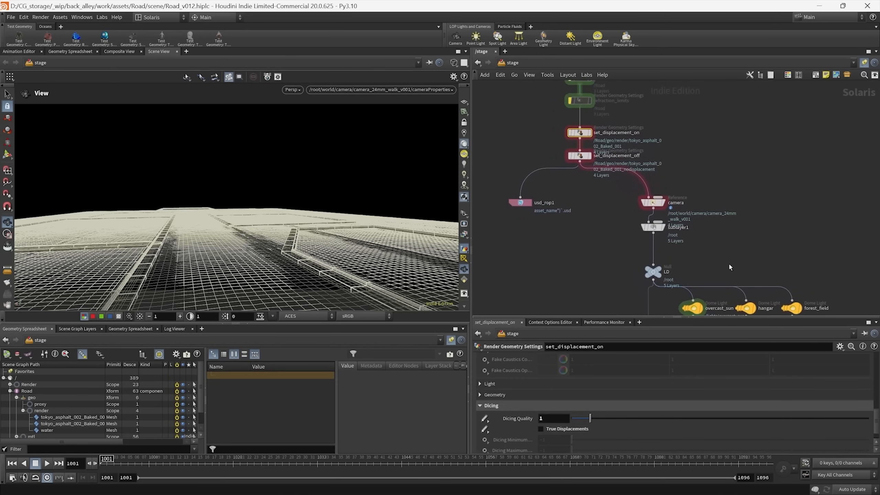
# - Review the karmarendersettings node at the end of the lighting chain
pyautogui.moveTo(730, 266); pyautogui.dragTo(660, 113, button='middle')
pyautogui.click(581, 262)
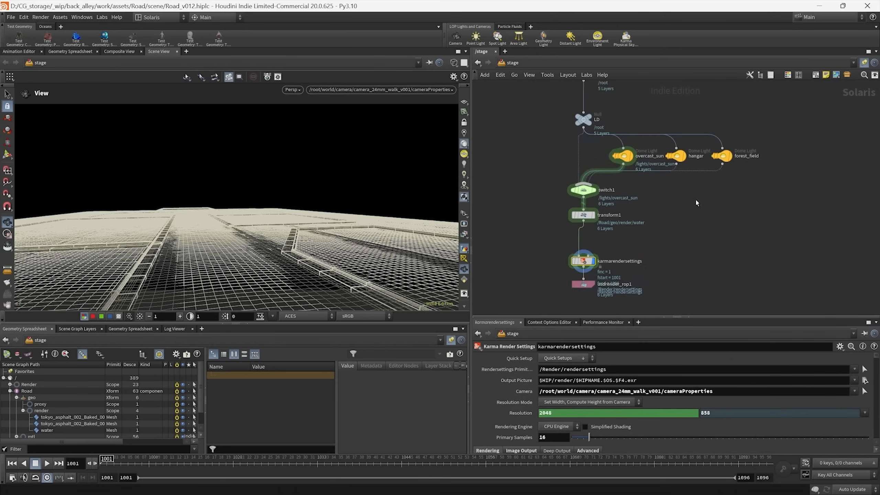
pyautogui.scroll(-3, 695, 199)
pyautogui.moveTo(614, 205); pyautogui.dragTo(610, 277, button='middle')
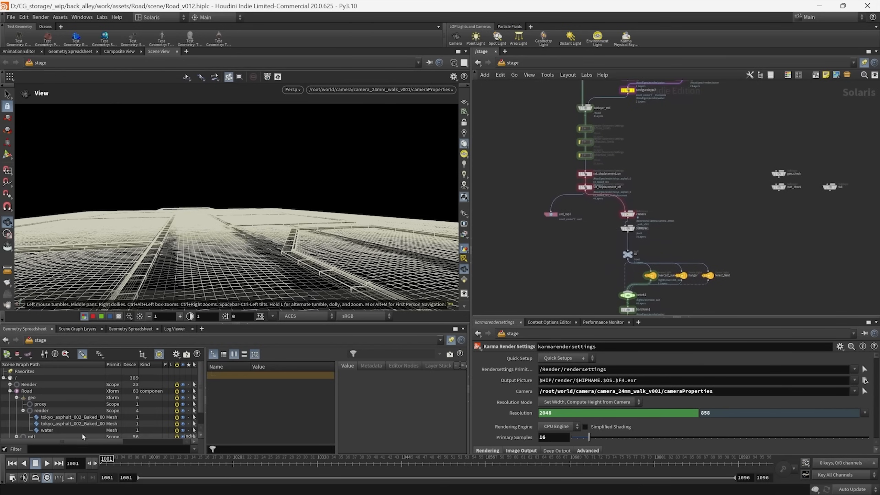
# - Deactivate the water mesh and the second asphalt mesh in the scene graph, and enlarge the viewport
pyautogui.click(177, 430)
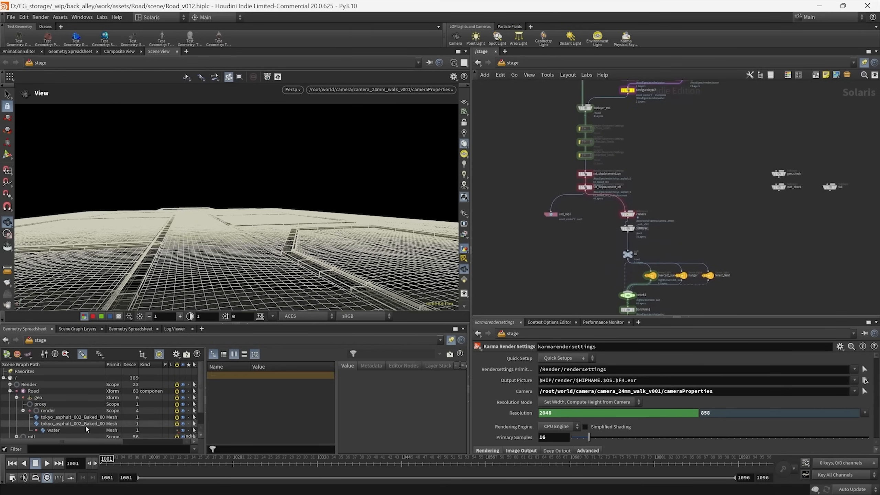
pyautogui.click(176, 423)
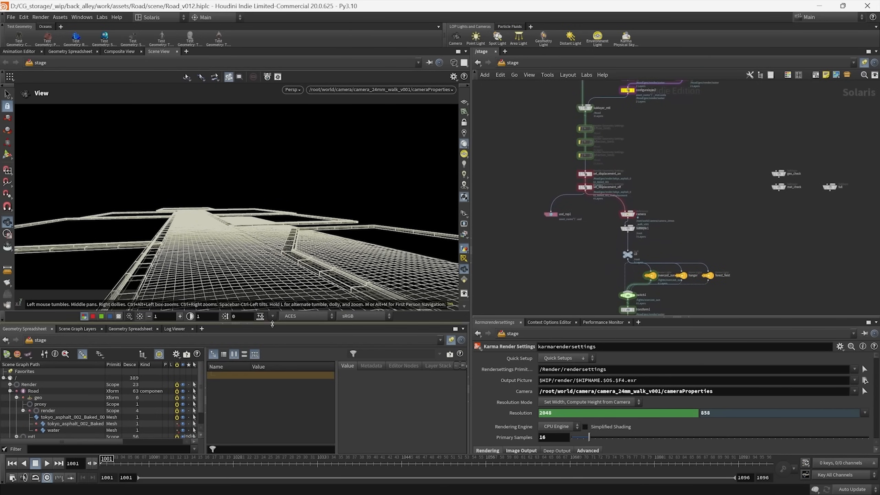
pyautogui.moveTo(272, 324); pyautogui.dragTo(273, 361)
pyautogui.moveTo(471, 199); pyautogui.dragTo(532, 195)
# - Frame the road's painted markings from a closer, higher angle and start a Karma CPU viewport render
pyautogui.moveTo(274, 292); pyautogui.dragTo(289, 310)
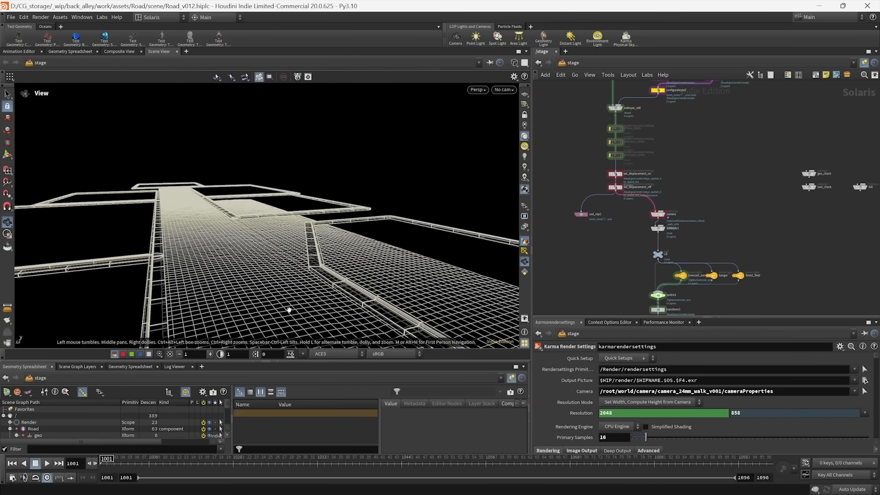
pyautogui.moveTo(289, 310); pyautogui.dragTo(282, 242, button='middle')
pyautogui.moveTo(282, 242); pyautogui.dragTo(269, 285)
pyautogui.moveTo(269, 285); pyautogui.dragTo(287, 238, button='middle')
pyautogui.moveTo(745, 136); pyautogui.dragTo(712, 245, button='middle')
pyautogui.hotkey('alt', 'shift', 'r')
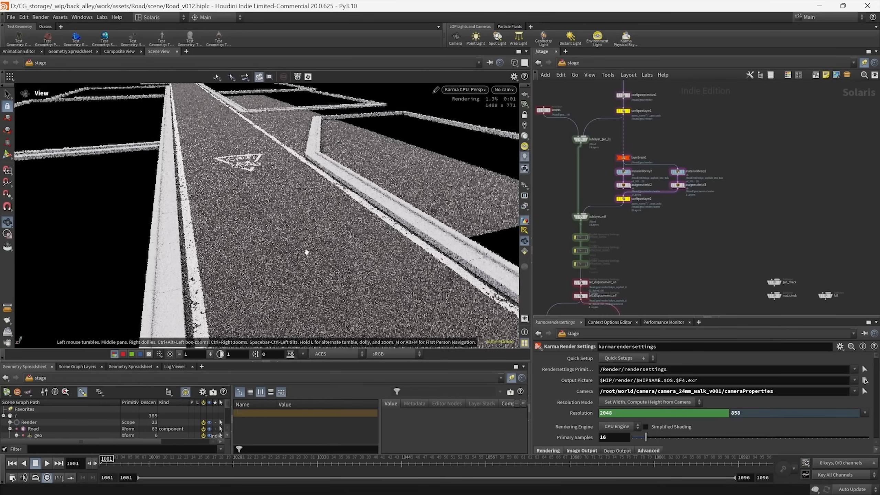
# - Reopen the tokyo_asphalt_002_Baked_001 subnetwork inside materiallibrary3 and locate the node group that builds the road markings
pyautogui.moveTo(671, 187); pyautogui.dragTo(673, 204, button='middle')
pyautogui.scroll(5, 667, 205)
pyautogui.doubleClick(715, 167)
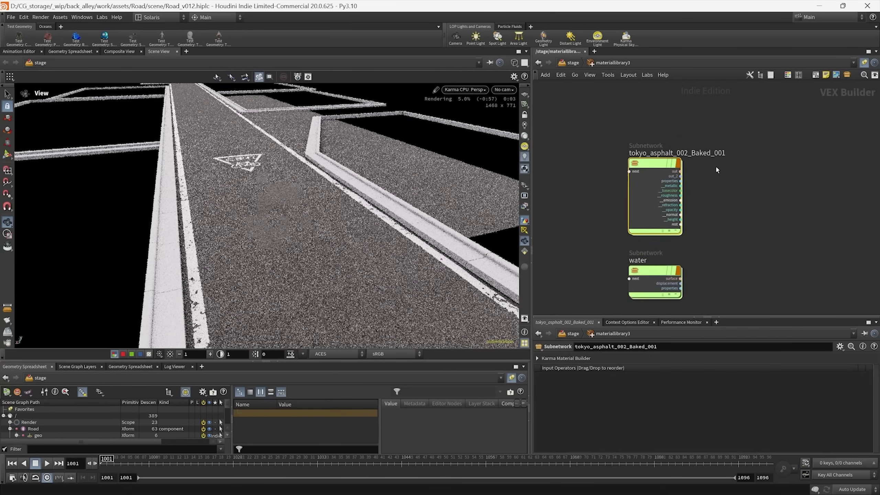
pyautogui.doubleClick(657, 194)
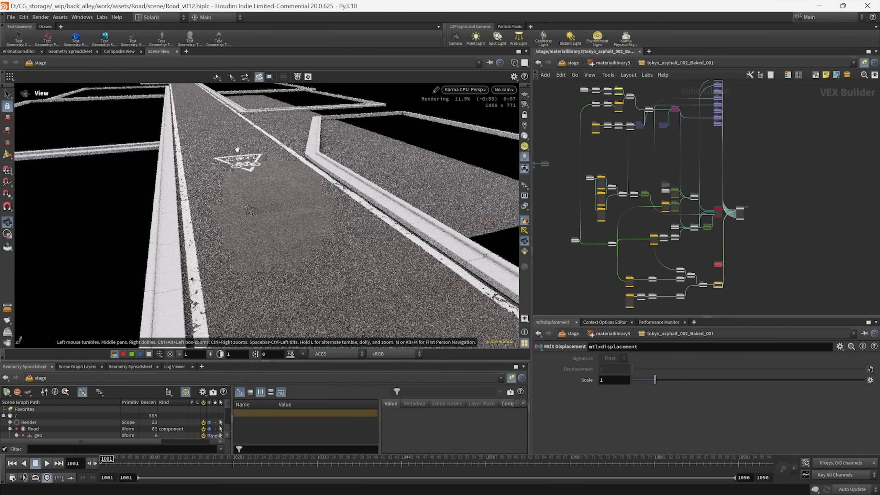
pyautogui.scroll(6, 651, 201)
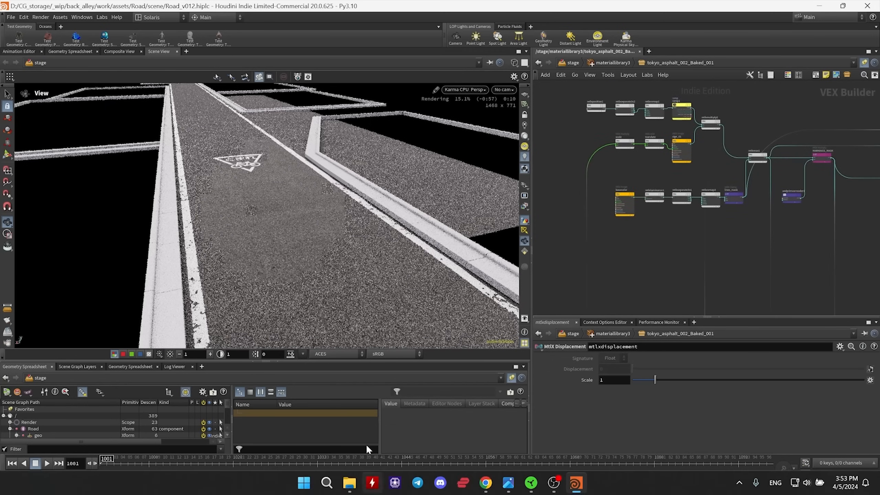
# - Switch to the image viewer to check the _board.JPG asset overview, and return to Houdini's material network
pyautogui.click(508, 482)
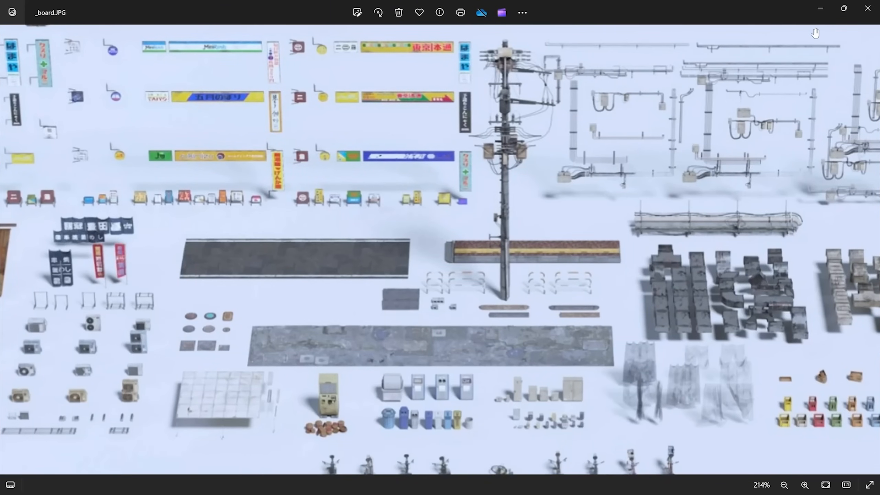
pyautogui.click(821, 7)
pyautogui.scroll(5, 673, 241)
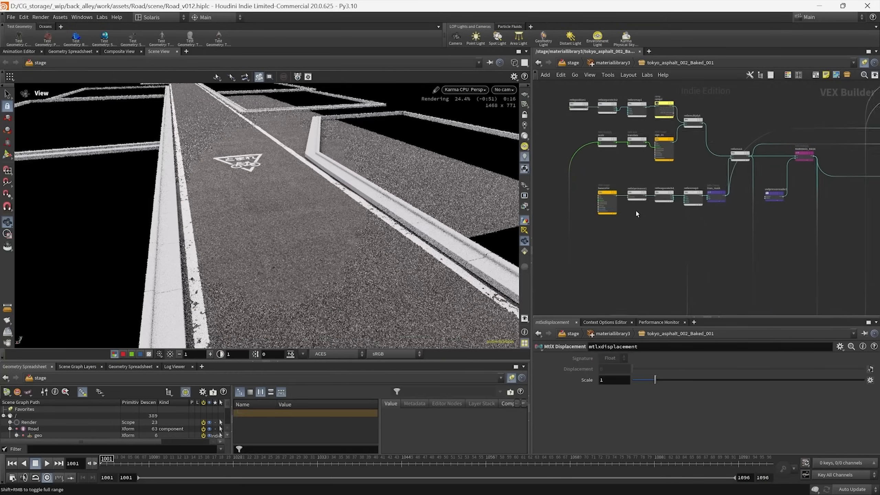
# - Review the remap range of the mtlxremap3 node feeding lines_mask and follow its output towards MARKINGS_MASK
pyautogui.click(707, 194)
pyautogui.moveTo(727, 227); pyautogui.dragTo(757, 247, button='middle')
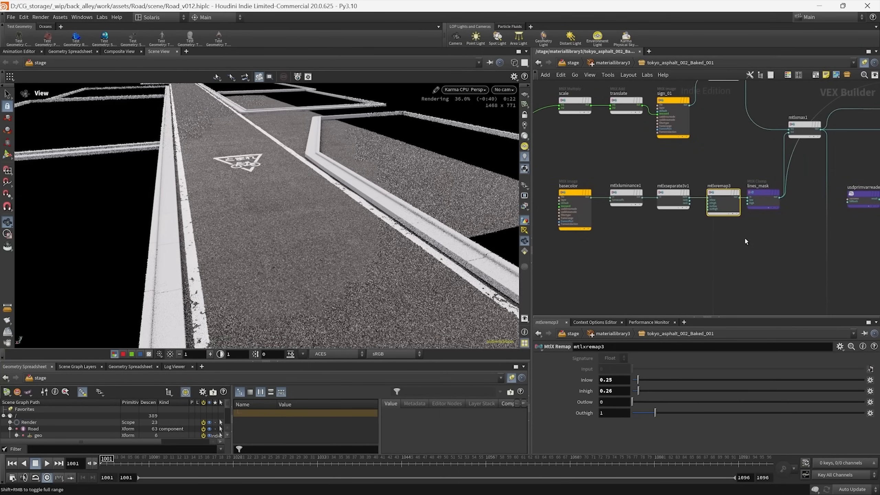
pyautogui.moveTo(744, 240); pyautogui.dragTo(580, 270, button='middle')
pyautogui.scroll(4, 621, 226)
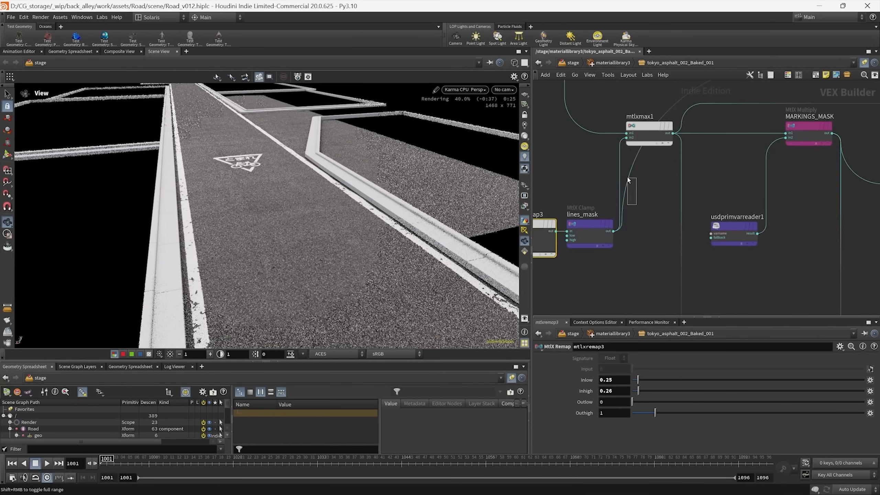
# - Select the second connection leaving lines_mask and trace it through the asphalt material network
pyautogui.moveTo(627, 178); pyautogui.dragTo(626, 177)
pyautogui.moveTo(656, 190); pyautogui.dragTo(553, 233, button='middle')
pyautogui.scroll(-4, 555, 232)
pyautogui.scroll(4, 745, 176)
pyautogui.moveTo(689, 202); pyautogui.dragTo(878, 131, button='middle')
pyautogui.moveTo(624, 225); pyautogui.dragTo(717, 223, button='middle')
pyautogui.scroll(-3, 716, 223)
pyautogui.click(523, 207)
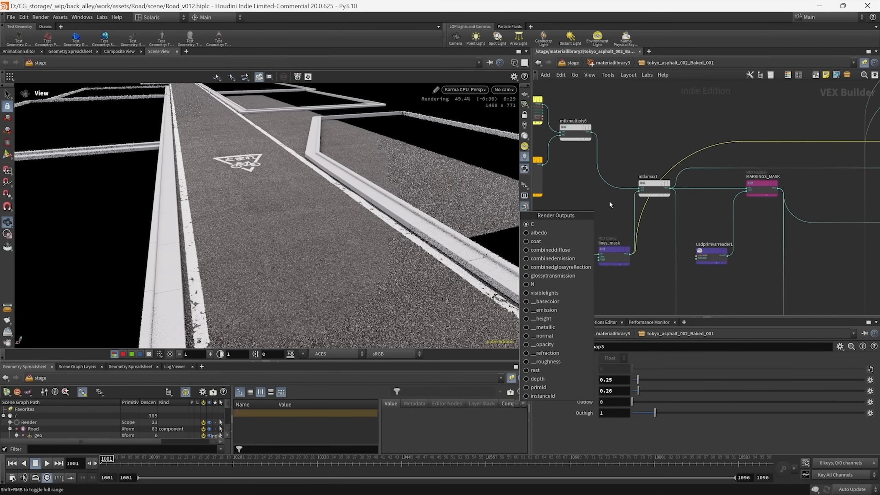
pyautogui.click(861, 141)
pyautogui.moveTo(830, 156); pyautogui.dragTo(736, 154, button='middle')
pyautogui.moveTo(748, 201); pyautogui.dragTo(871, 188, button='middle')
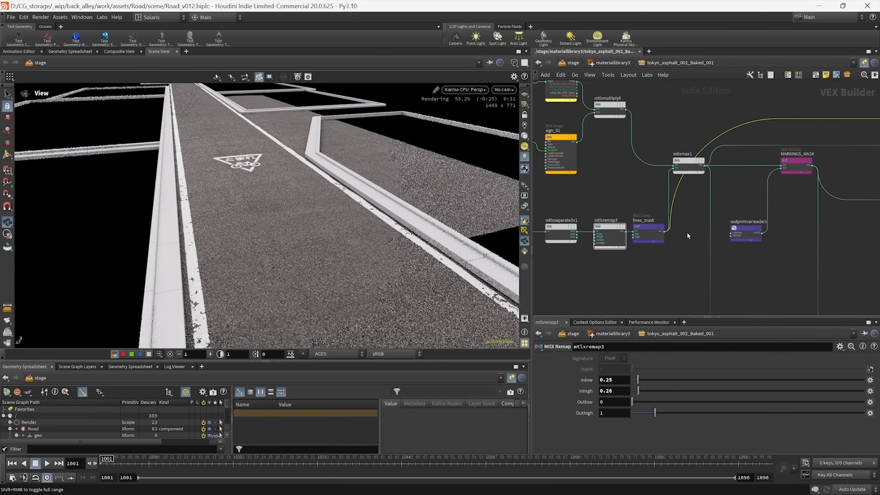
# - Show the __refraction render output in the viewport to check the line markings mask
pyautogui.moveTo(688, 236); pyautogui.dragTo(673, 237, button='middle')
pyautogui.scroll(2, 690, 229)
pyautogui.click(525, 206)
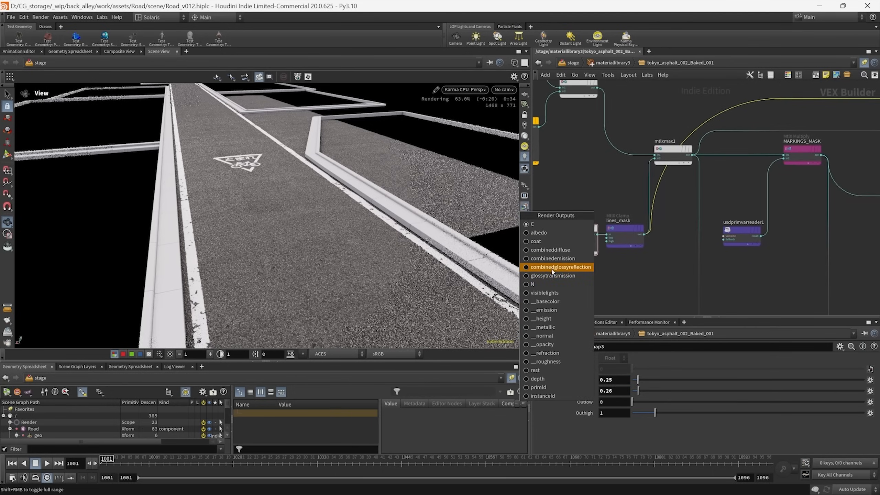
pyautogui.click(554, 353)
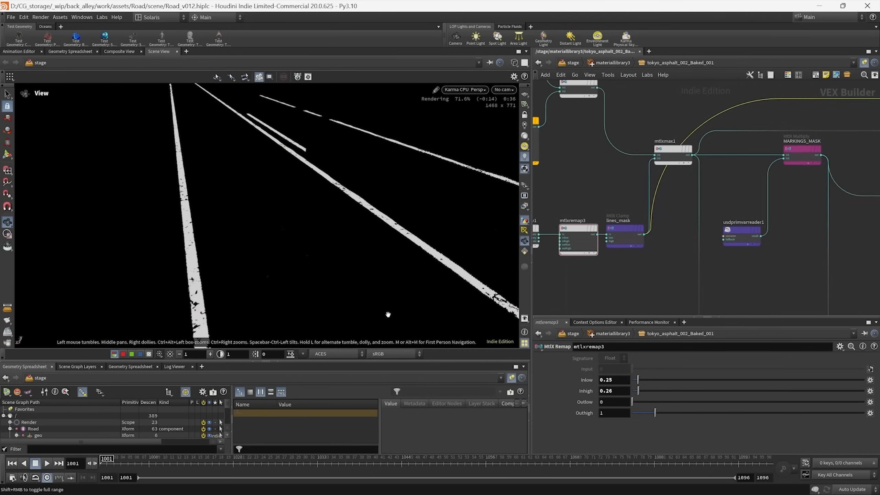
# - Select the sign_01 image node feeding mtlxmultiply6 and pause the Karma render
pyautogui.moveTo(628, 185); pyautogui.dragTo(743, 239, button='middle')
pyautogui.click(635, 204)
pyautogui.moveTo(619, 241); pyautogui.dragTo(580, 228, button='middle')
pyautogui.click(465, 90)
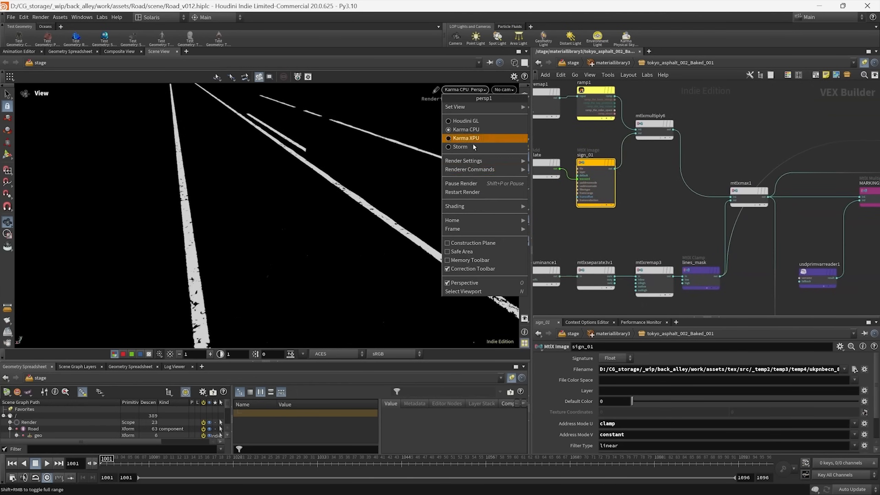
pyautogui.click(456, 185)
pyautogui.moveTo(626, 223); pyautogui.dragTo(580, 179)
# - Preview ukpnbecn_8K_Opacity.jpg in MPlay from sign_01's texture file chooser, and leave the chooser without changing the file
pyautogui.click(855, 369)
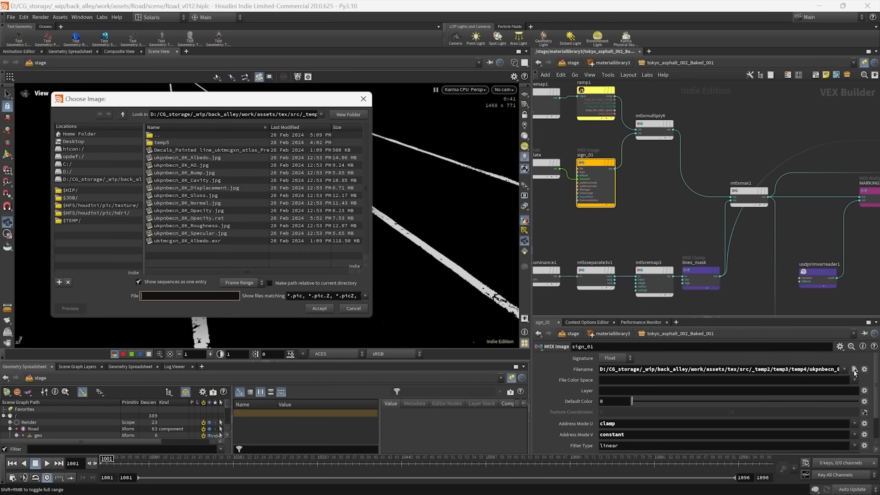
pyautogui.click(208, 218)
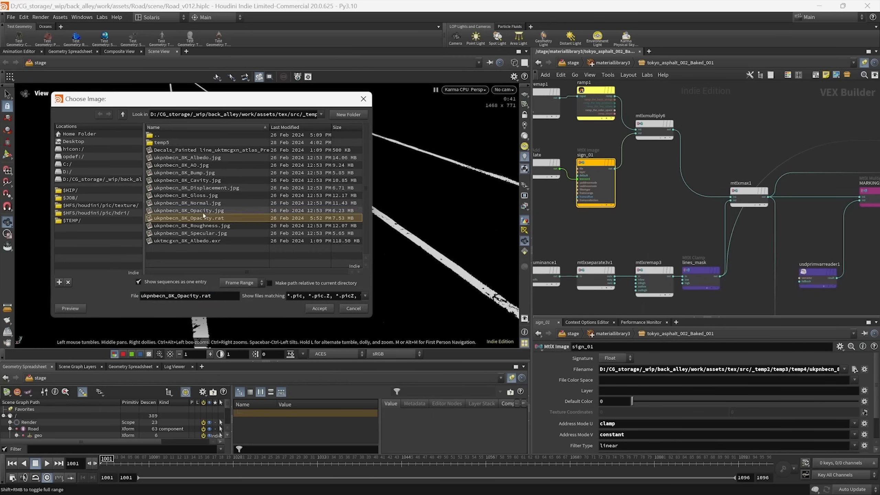
pyautogui.click(189, 210)
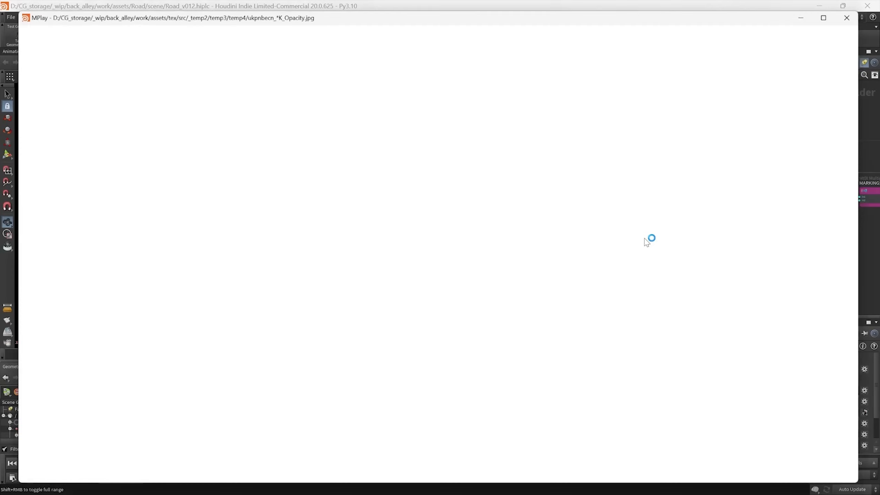
pyautogui.scroll(-1, 443, 253)
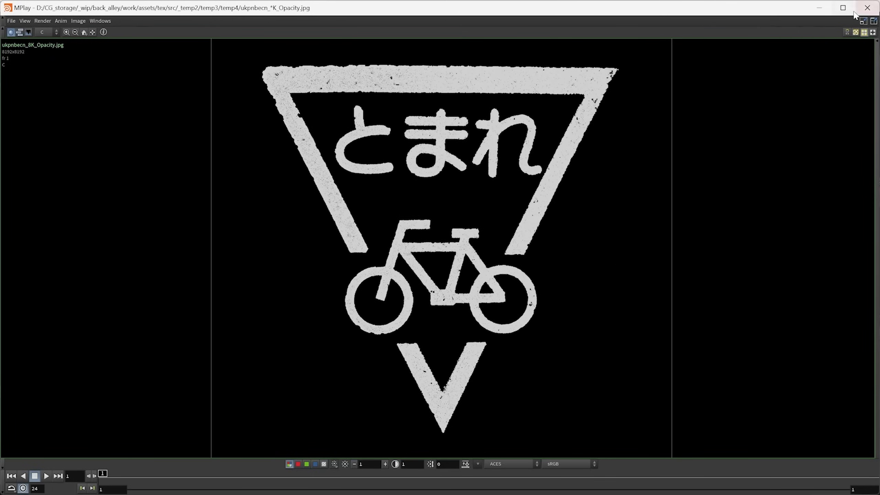
pyautogui.click(867, 7)
pyautogui.click(362, 307)
pyautogui.moveTo(634, 197); pyautogui.dragTo(572, 220, button='middle')
pyautogui.moveTo(670, 157); pyautogui.dragTo(621, 130, button='middle')
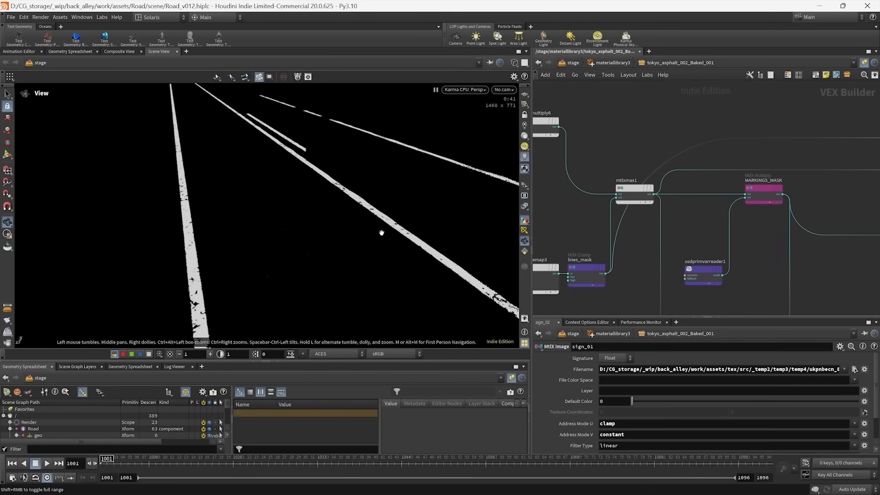
# - Show the __opacity render output in the viewport to check the combined lines and signs mask
pyautogui.moveTo(652, 223); pyautogui.dragTo(613, 231, button='middle')
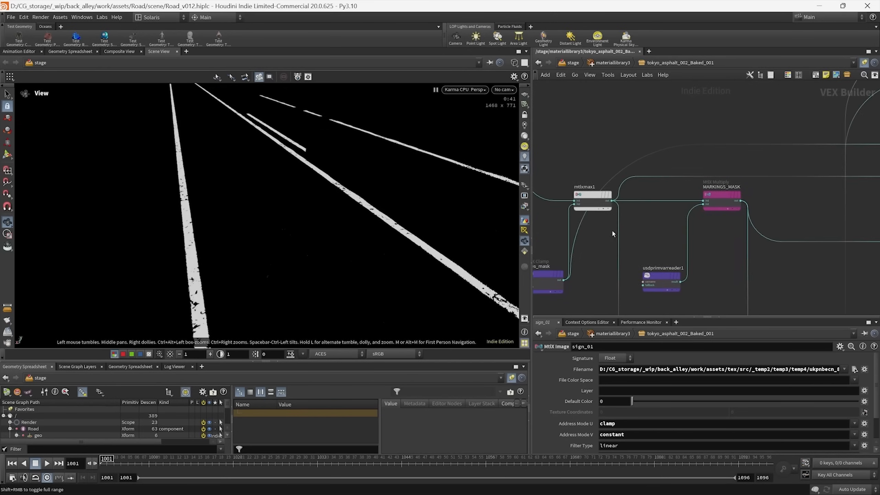
pyautogui.scroll(1, 624, 211)
pyautogui.moveTo(779, 196); pyautogui.dragTo(598, 197, button='middle')
pyautogui.moveTo(746, 187); pyautogui.dragTo(711, 185, button='middle')
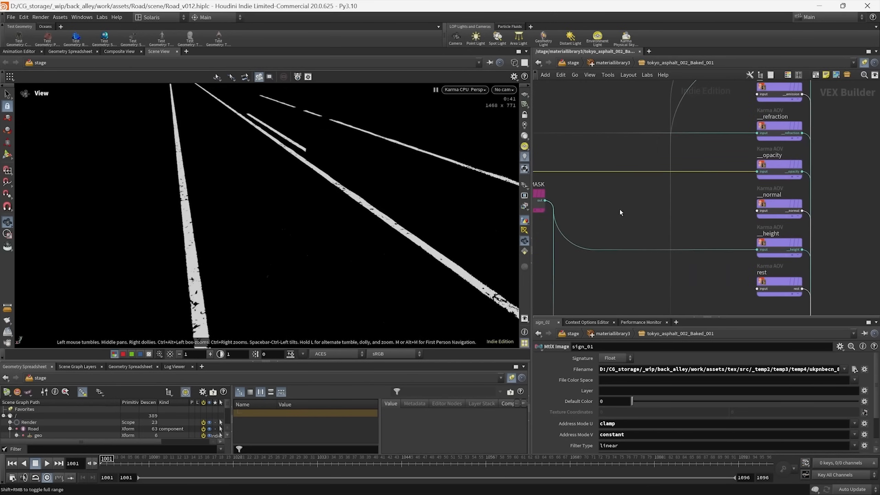
pyautogui.scroll(2, 673, 194)
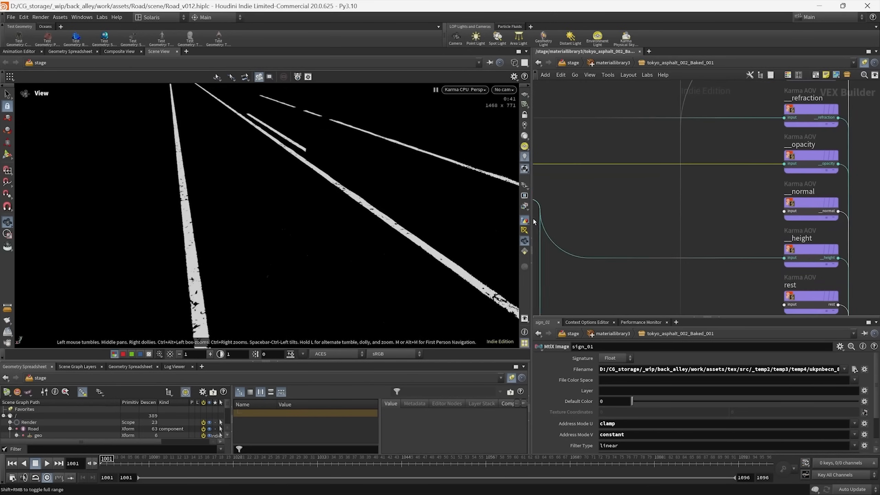
pyautogui.click(524, 206)
pyautogui.click(550, 344)
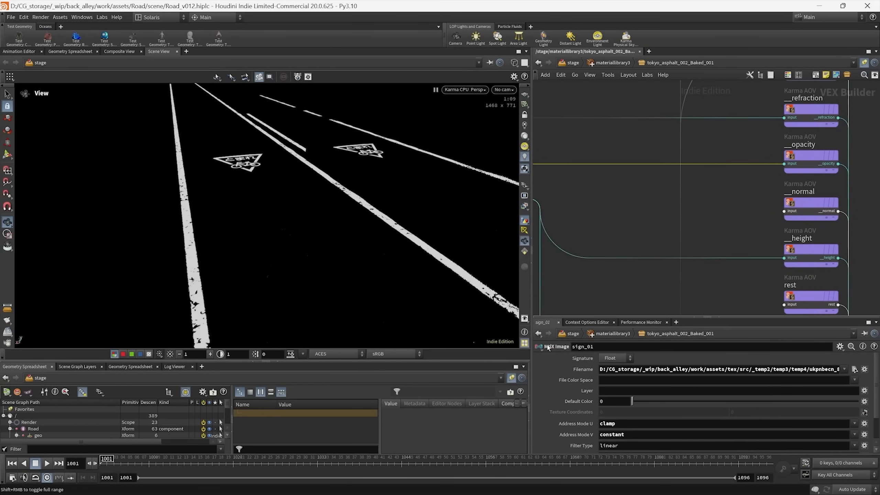
pyautogui.scroll(-3, 682, 221)
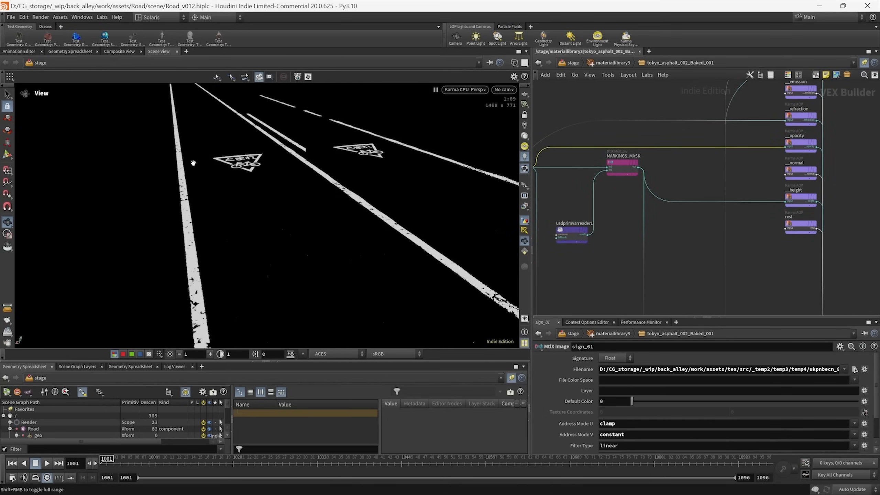
# - Select the usdprimvarreader1 node feeding MARKINGS_MASK and review its variable name setting
pyautogui.scroll(5, 618, 222)
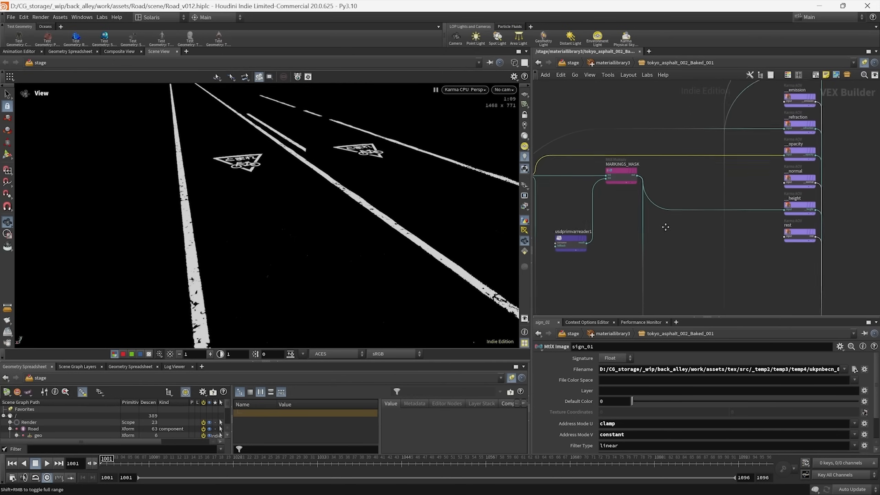
pyautogui.click(612, 229)
pyautogui.moveTo(689, 208); pyautogui.dragTo(650, 254, button='middle')
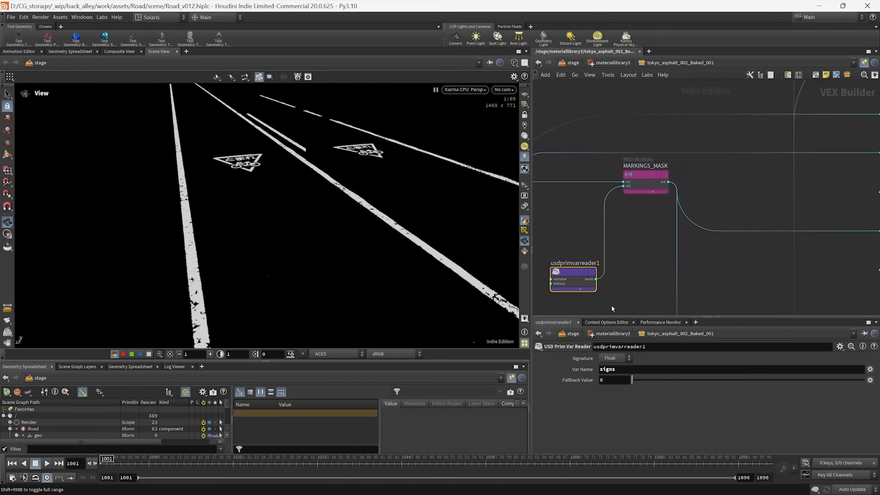
pyautogui.moveTo(634, 293); pyautogui.dragTo(636, 247, button='middle')
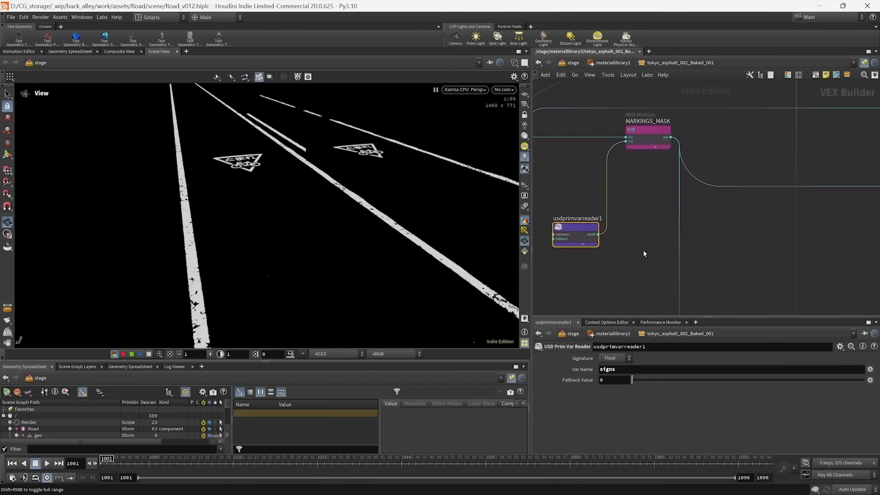
pyautogui.moveTo(628, 265); pyautogui.dragTo(564, 207)
# - Trace MARKINGS_MASK to its Karma AOV and show the __height render output in the viewport
pyautogui.moveTo(633, 195); pyautogui.dragTo(607, 206, button='middle')
pyautogui.moveTo(717, 215); pyautogui.dragTo(677, 210, button='middle')
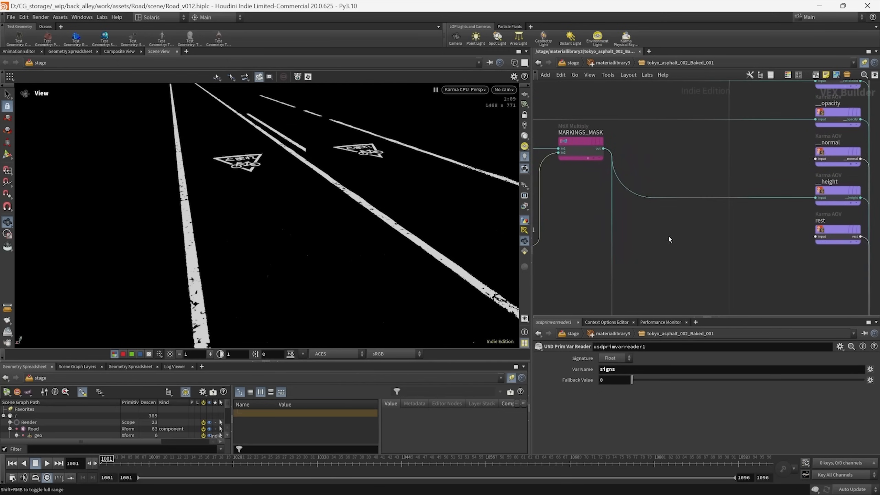
pyautogui.moveTo(668, 239); pyautogui.dragTo(639, 234, button='middle')
pyautogui.click(525, 208)
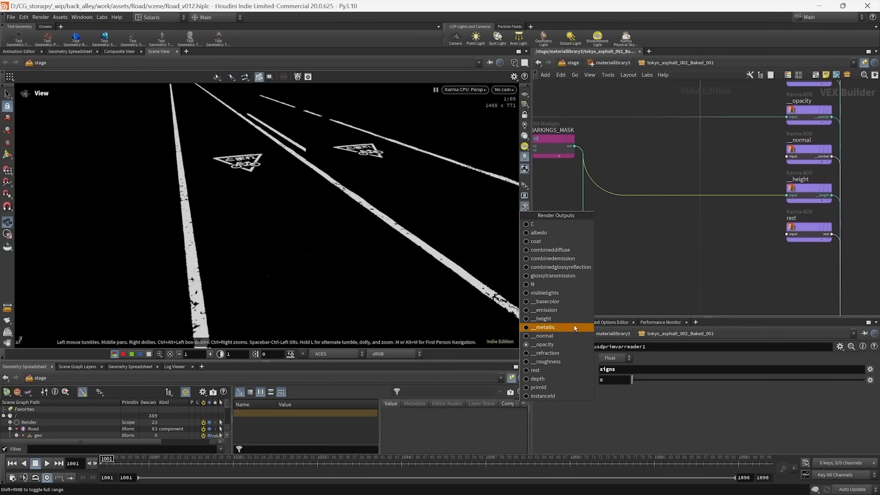
pyautogui.click(544, 336)
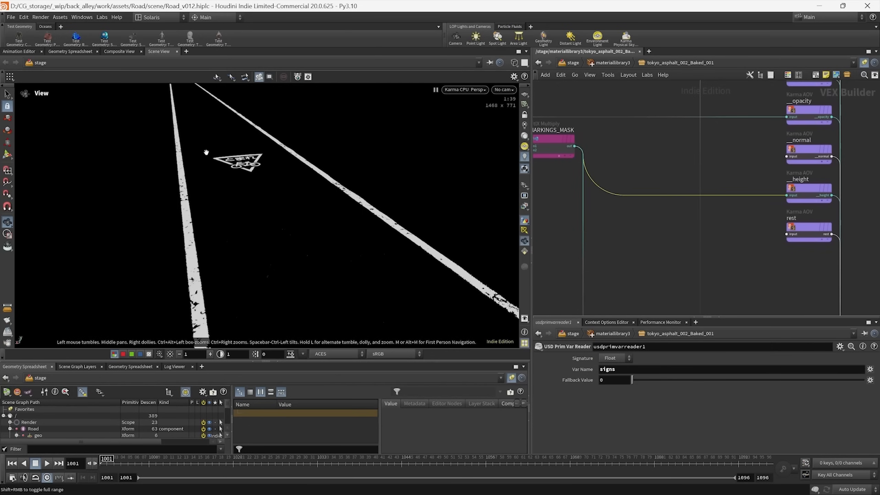
# - Trace the MARKINGS_MASK connection to the ROAD_BASECOLOR mix and examine the white and road_markings nodes
pyautogui.scroll(-8, 699, 167)
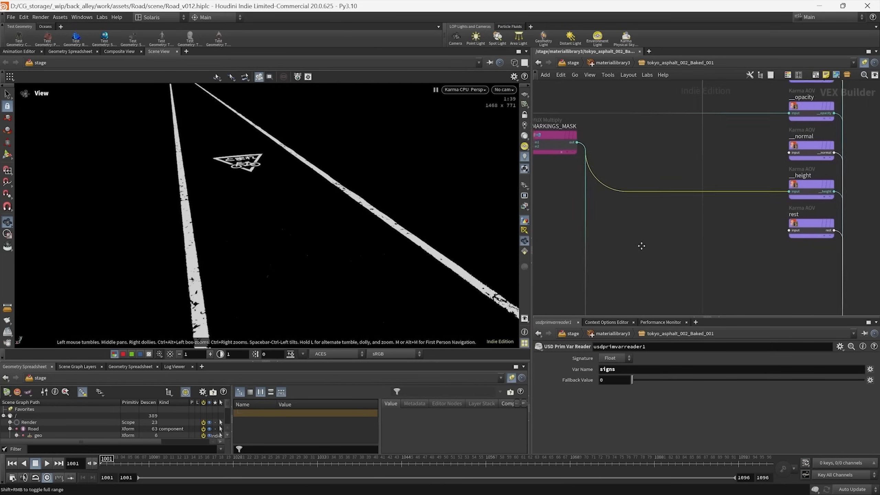
pyautogui.scroll(8, 692, 182)
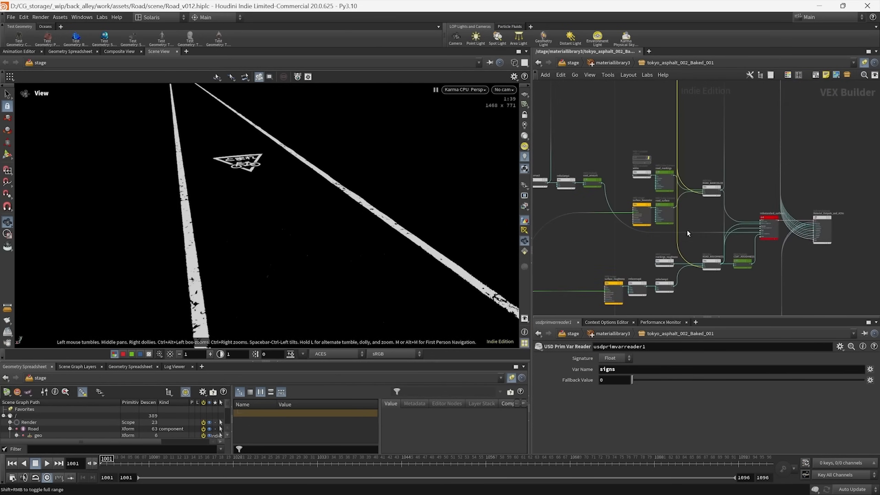
pyautogui.scroll(5, 647, 240)
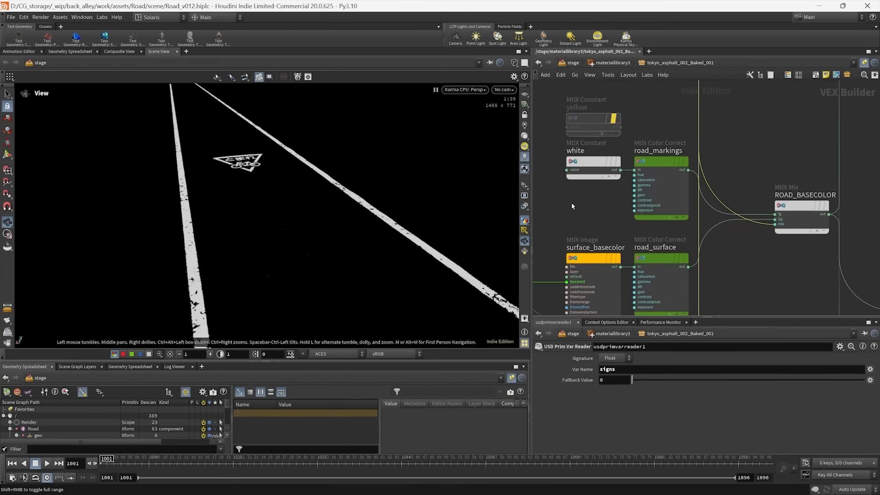
pyautogui.moveTo(559, 204); pyautogui.dragTo(588, 174)
pyautogui.moveTo(588, 210); pyautogui.dragTo(598, 163, button='middle')
pyautogui.scroll(-2, 592, 164)
# - Select the surface_basecolor image node feeding the road_surface color correction
pyautogui.moveTo(584, 168); pyautogui.dragTo(732, 251)
pyautogui.moveTo(746, 225); pyautogui.dragTo(724, 200, button='middle')
pyautogui.scroll(-2, 719, 188)
pyautogui.moveTo(719, 185); pyautogui.dragTo(752, 215, button='middle')
pyautogui.scroll(-3, 709, 192)
pyautogui.scroll(4, 713, 191)
pyautogui.scroll(3, 646, 225)
pyautogui.click(646, 226)
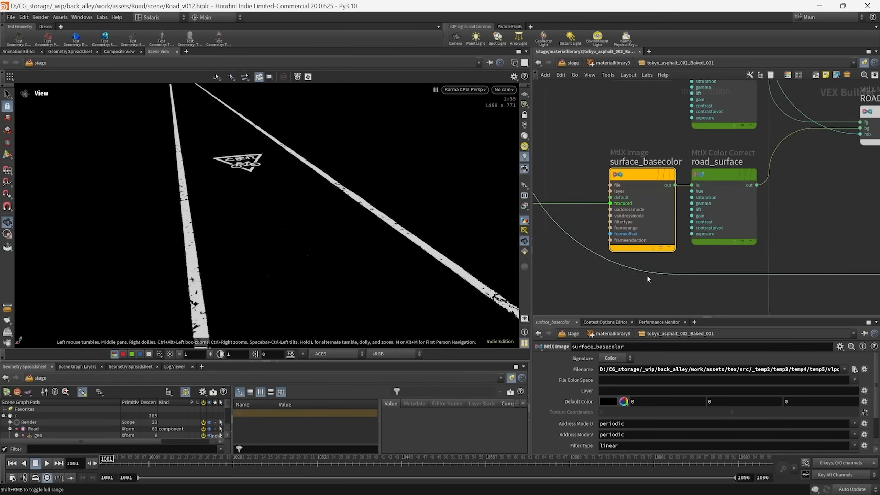
# - Trace the roughness and height branches of the asphalt material and select the kma_hextiled_triplanar1 node
pyautogui.scroll(-1, 605, 243)
pyautogui.moveTo(648, 276); pyautogui.dragTo(661, 132, button='middle')
pyautogui.scroll(-1, 616, 243)
pyautogui.scroll(-1, 613, 227)
pyautogui.scroll(-3, 628, 210)
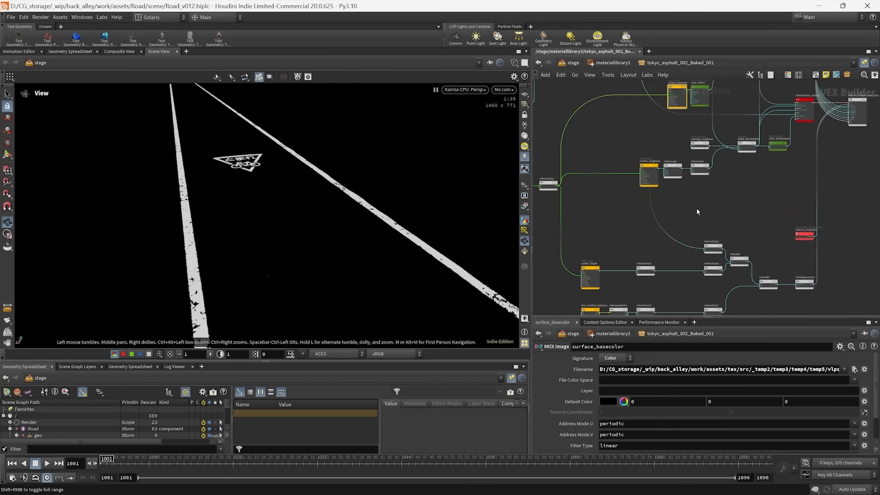
pyautogui.moveTo(736, 129); pyautogui.dragTo(715, 186, button='middle')
pyautogui.scroll(4, 648, 243)
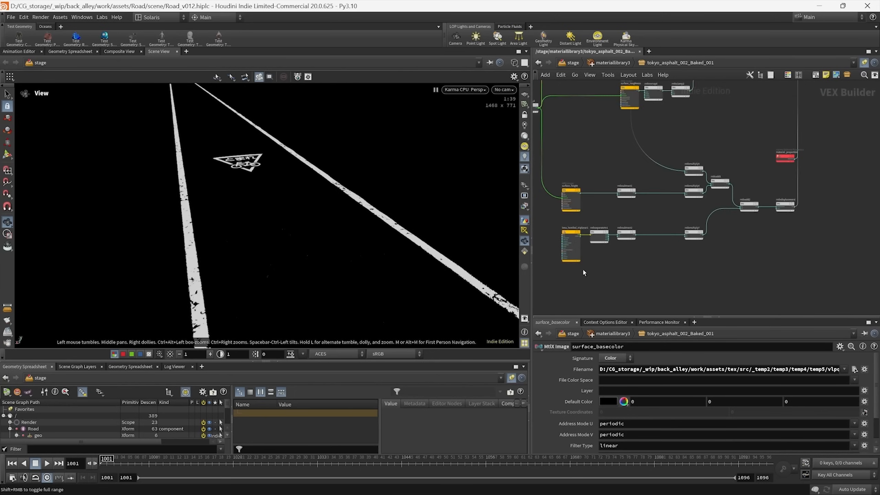
pyautogui.click(585, 239)
pyautogui.moveTo(641, 235); pyautogui.dragTo(631, 253, button='middle')
pyautogui.moveTo(769, 199); pyautogui.dragTo(766, 205, button='middle')
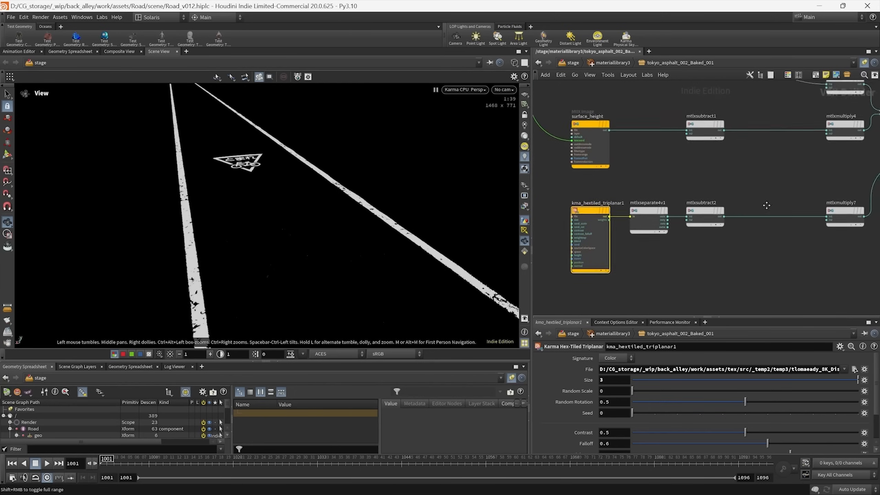
# - Reselect surface_basecolor and preview vlpqdju_8K_Albedo.rat in MPlay from its texture file chooser
pyautogui.scroll(-4, 766, 204)
pyautogui.moveTo(754, 151); pyautogui.dragTo(699, 210, button='middle')
pyautogui.moveTo(728, 108); pyautogui.dragTo(678, 209, button='middle')
pyautogui.scroll(4, 678, 209)
pyautogui.click(647, 166)
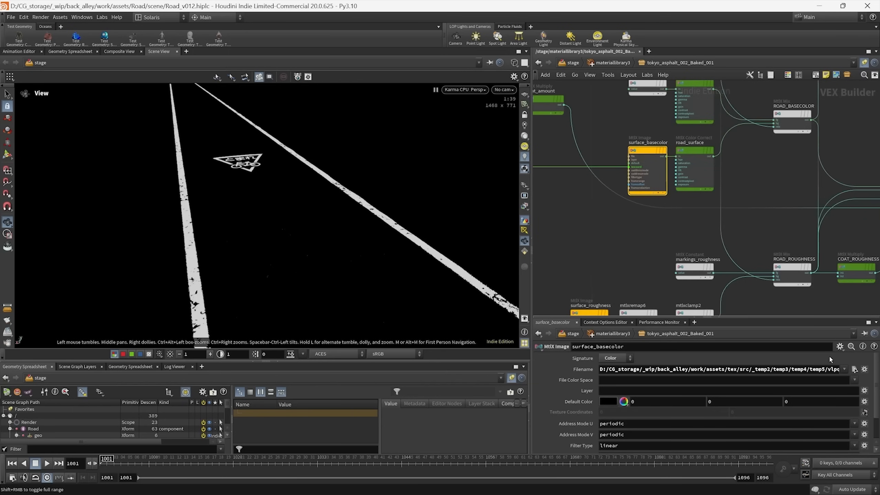
pyautogui.click(854, 369)
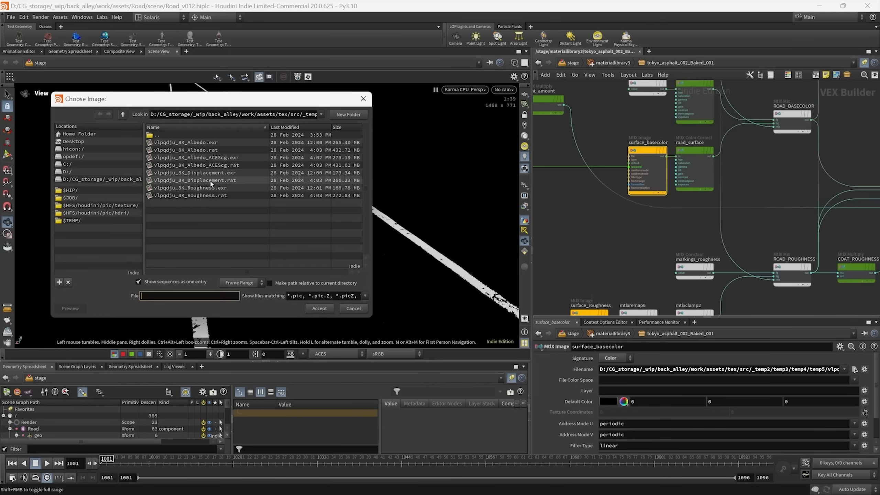
pyautogui.click(200, 150)
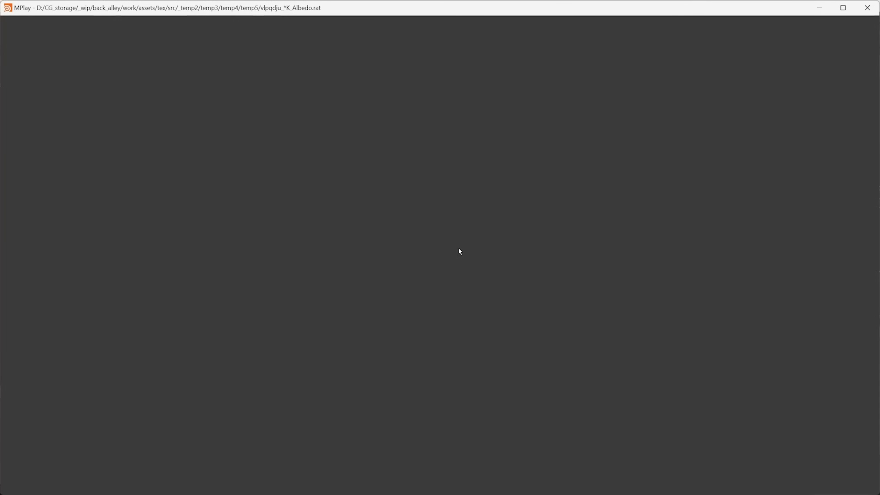
# - Examine the asphalt albedo up close and as a whole in MPlay, and leave the chooser without changing the file
pyautogui.scroll(-4, 450, 248)
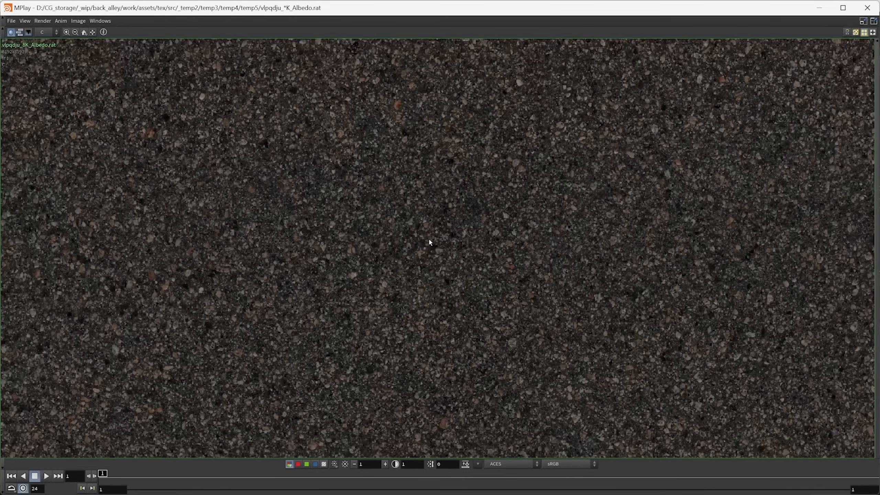
pyautogui.click(92, 33)
pyautogui.scroll(3, 367, 301)
pyautogui.scroll(3, 444, 291)
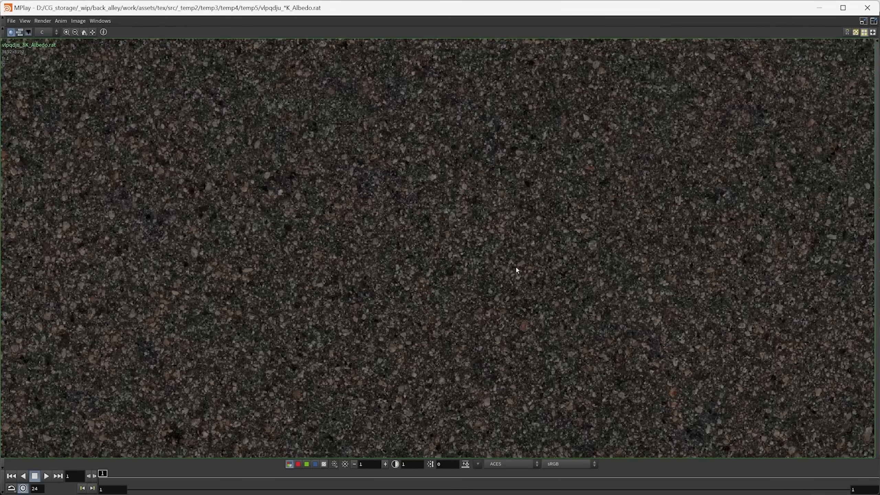
pyautogui.moveTo(516, 269); pyautogui.dragTo(442, 271, button='middle')
pyautogui.click(92, 33)
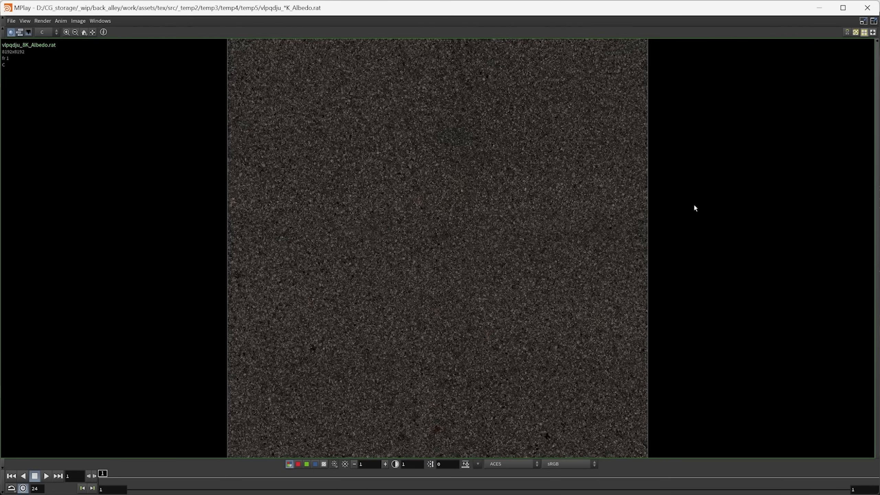
pyautogui.click(868, 8)
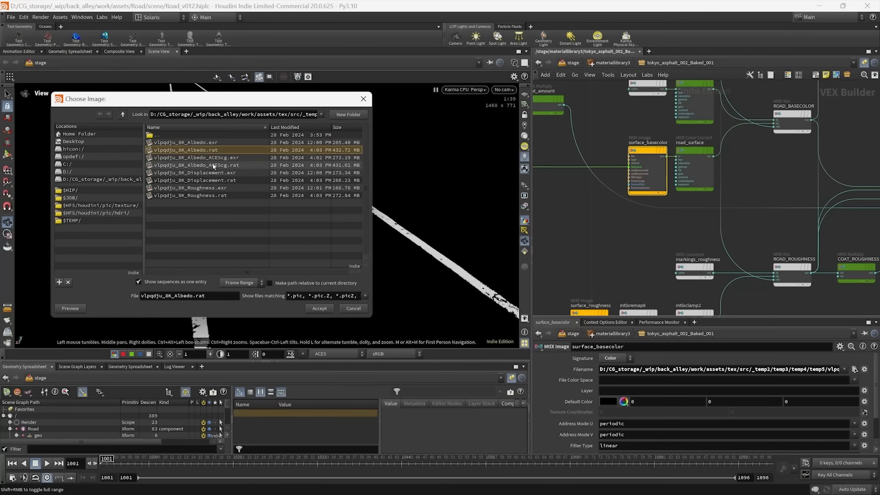
pyautogui.click(354, 310)
# - Select kma_hextiled_triplanar1 and preview tlomaeady_8K_Displacement.rat in MPlay from its texture file chooser
pyautogui.scroll(-6, 653, 271)
pyautogui.moveTo(644, 288); pyautogui.dragTo(670, 166, button='middle')
pyautogui.scroll(1, 627, 231)
pyautogui.scroll(5, 633, 236)
pyautogui.moveTo(650, 236); pyautogui.dragTo(601, 204)
pyautogui.moveTo(659, 203); pyautogui.dragTo(703, 264, button='middle')
pyautogui.scroll(-3, 664, 246)
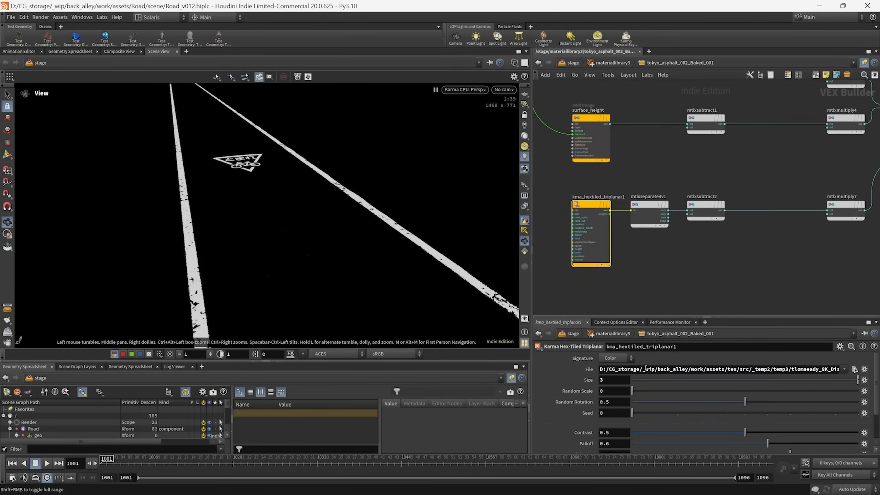
pyautogui.click(854, 370)
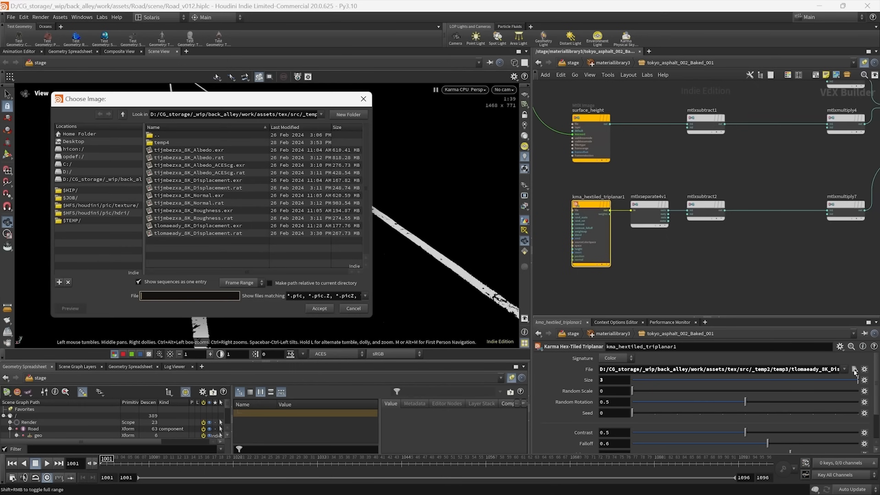
pyautogui.click(203, 234)
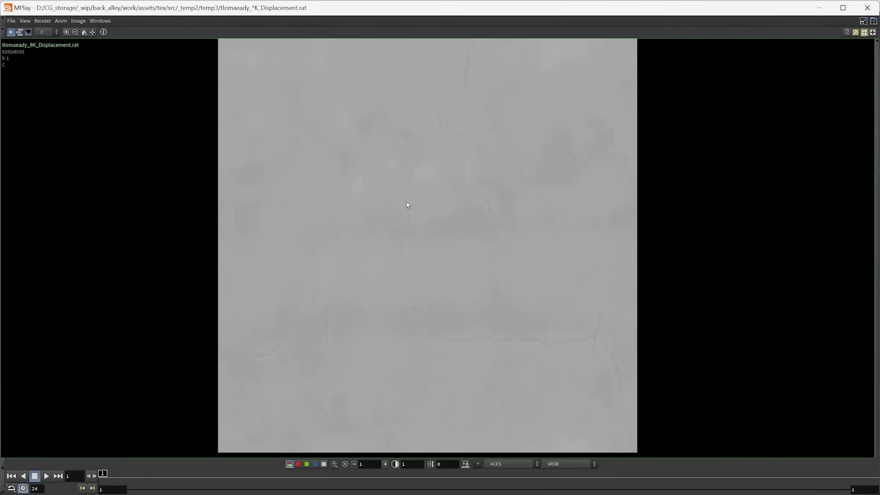
# - Examine the displacement map's cracks with display brightness at 0.5, and leave the chooser without changing the file
pyautogui.scroll(3, 415, 218)
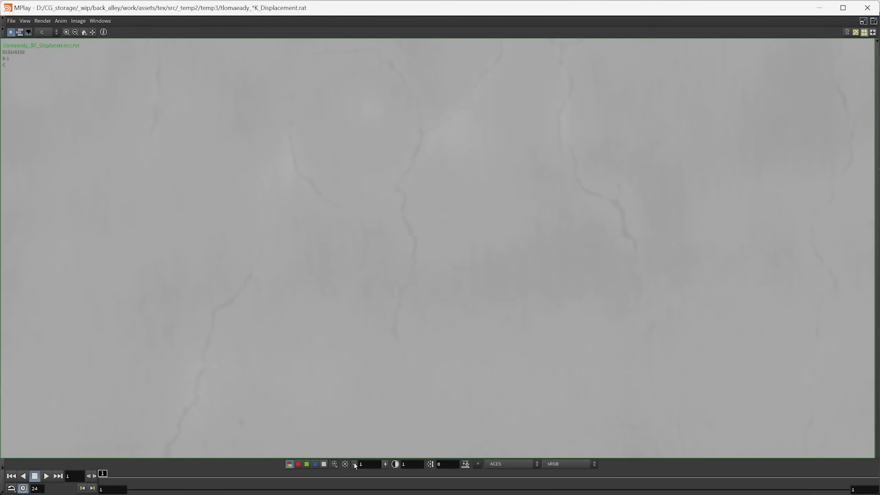
pyautogui.click(354, 464)
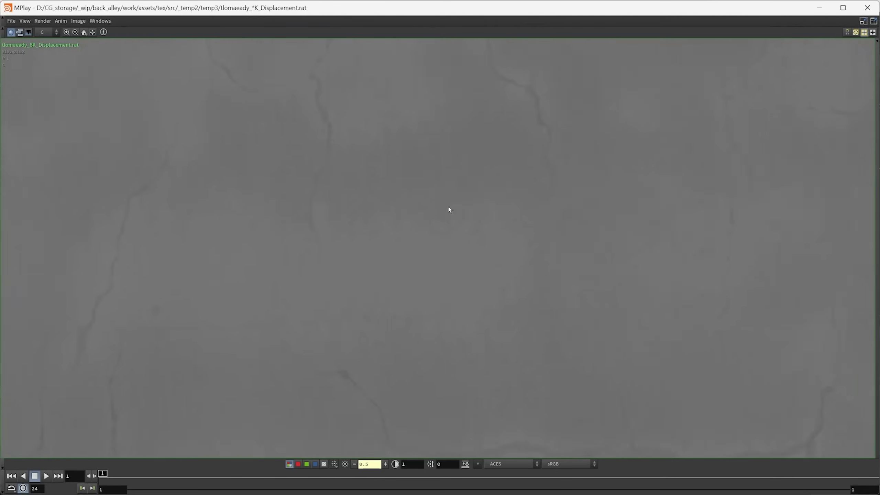
pyautogui.scroll(-3, 467, 230)
pyautogui.click(867, 8)
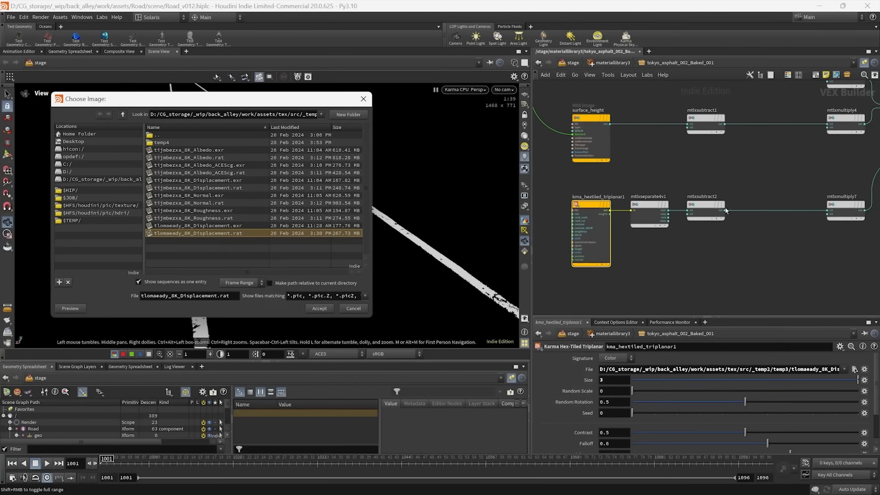
pyautogui.click(355, 306)
# - Examine how the surface_height and kma_hextiled_triplanar1 branches are combined through the add nodes into mtlxdisplacement
pyautogui.scroll(-4, 644, 156)
pyautogui.moveTo(644, 157); pyautogui.dragTo(644, 255, button='middle')
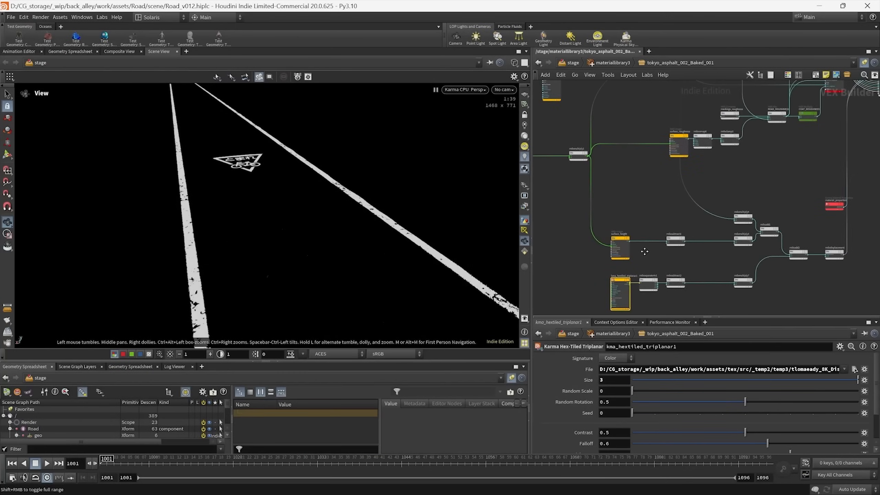
pyautogui.moveTo(641, 191); pyautogui.dragTo(604, 170, button='middle')
pyautogui.scroll(4, 619, 257)
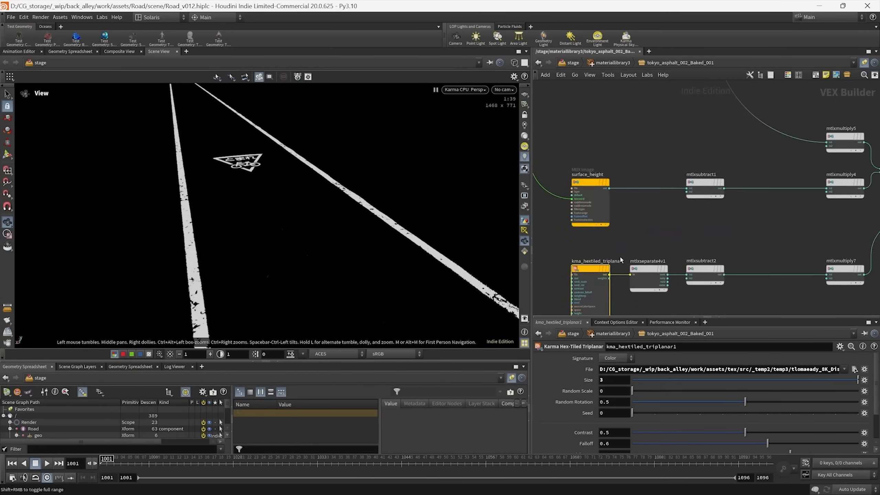
pyautogui.moveTo(621, 259); pyautogui.dragTo(638, 190, button='middle')
pyautogui.scroll(3, 641, 268)
pyautogui.moveTo(640, 267); pyautogui.dragTo(646, 278, button='middle')
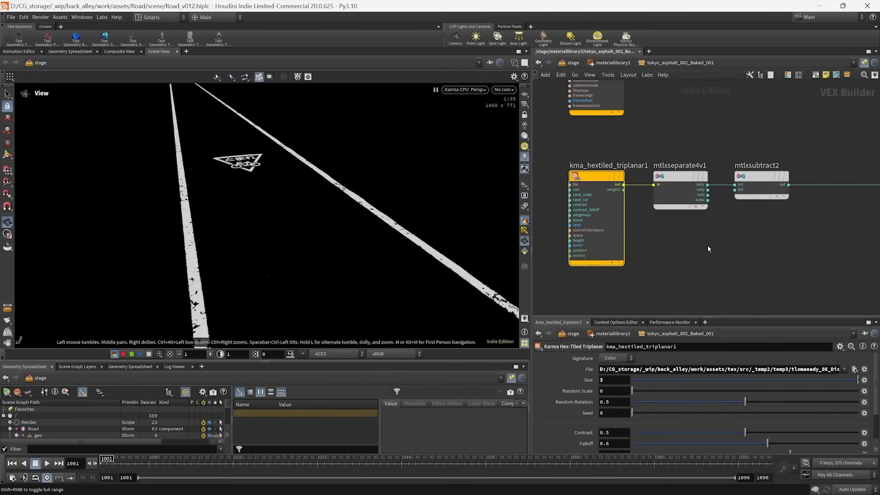
pyautogui.moveTo(693, 243); pyautogui.dragTo(683, 270, button='middle')
pyautogui.moveTo(736, 251); pyautogui.dragTo(644, 268, button='middle')
pyautogui.scroll(-4, 643, 268)
pyautogui.moveTo(695, 277); pyautogui.dragTo(630, 252, button='middle')
pyautogui.moveTo(719, 257); pyautogui.dragTo(710, 276, button='middle')
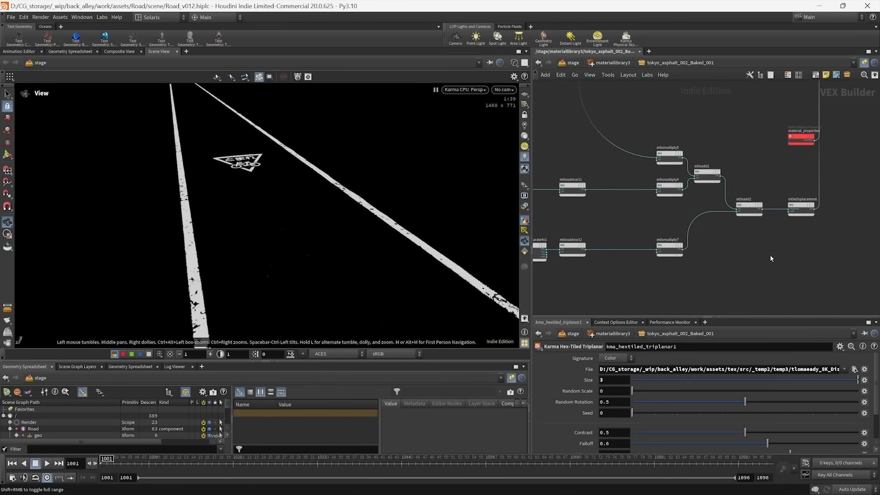
# - Examine how mtlxadd1 and mtlxadd2 feed the displacement output, and select mtlxdisplacement to view its scale
pyautogui.moveTo(770, 256); pyautogui.dragTo(742, 267, button='middle')
pyautogui.scroll(3, 670, 220)
pyautogui.scroll(-3, 638, 222)
pyautogui.moveTo(613, 222); pyautogui.dragTo(663, 219, button='middle')
pyautogui.moveTo(763, 153); pyautogui.dragTo(674, 259)
pyautogui.scroll(3, 796, 219)
pyautogui.moveTo(797, 238); pyautogui.dragTo(744, 246, button='middle')
pyautogui.moveTo(744, 280); pyautogui.dragTo(743, 261, button='middle')
pyautogui.scroll(3, 699, 229)
pyautogui.scroll(-1, 688, 252)
pyautogui.click(781, 230)
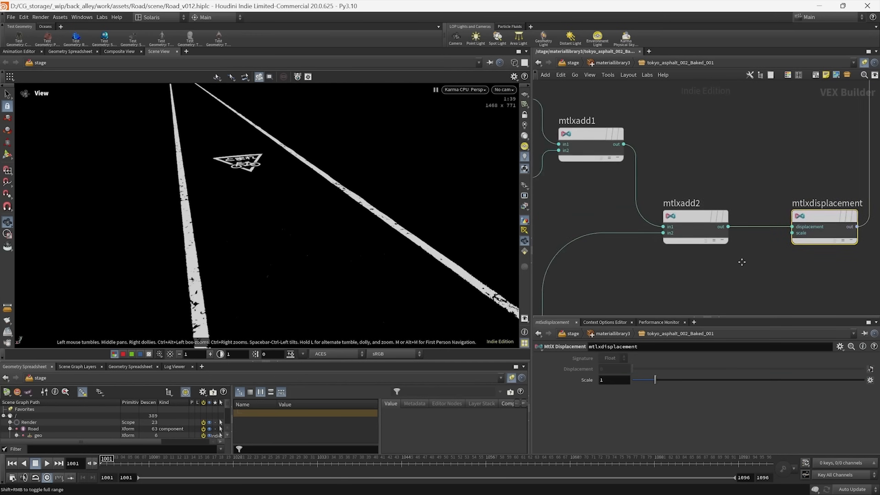
# - Switch the viewport from the road-marking mask back to the full shaded road render
pyautogui.scroll(-5, 743, 261)
pyautogui.moveTo(689, 208); pyautogui.dragTo(734, 256, button='middle')
pyautogui.scroll(-1, 734, 255)
pyautogui.moveTo(717, 214); pyautogui.dragTo(726, 281, button='middle')
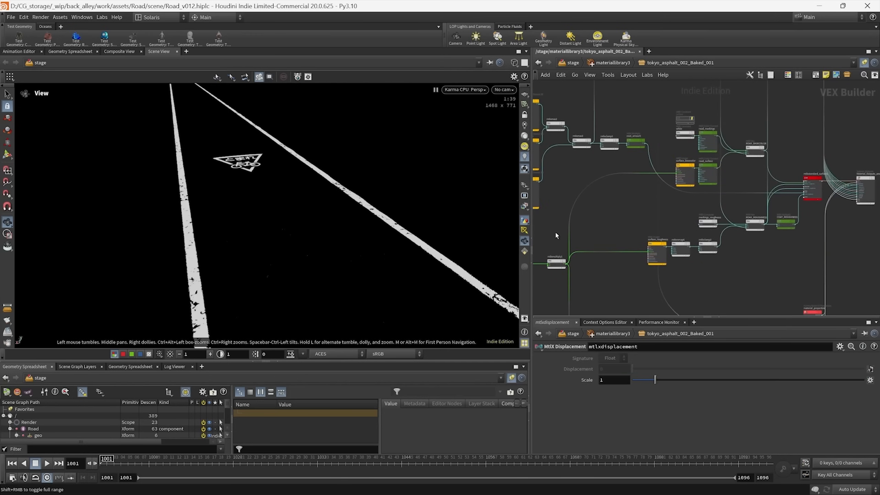
pyautogui.click(525, 206)
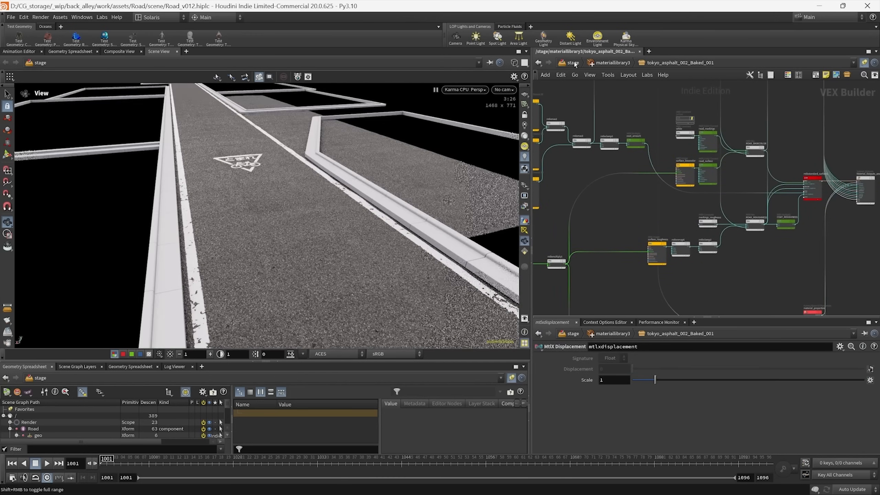
# - Return to the stage network, enable True Displacements on set_displacement_on and restart the Karma render
pyautogui.click(574, 64)
pyautogui.moveTo(704, 255); pyautogui.dragTo(730, 121, button='middle')
pyautogui.scroll(-5, 729, 121)
pyautogui.scroll(3, 670, 190)
pyautogui.click(622, 197)
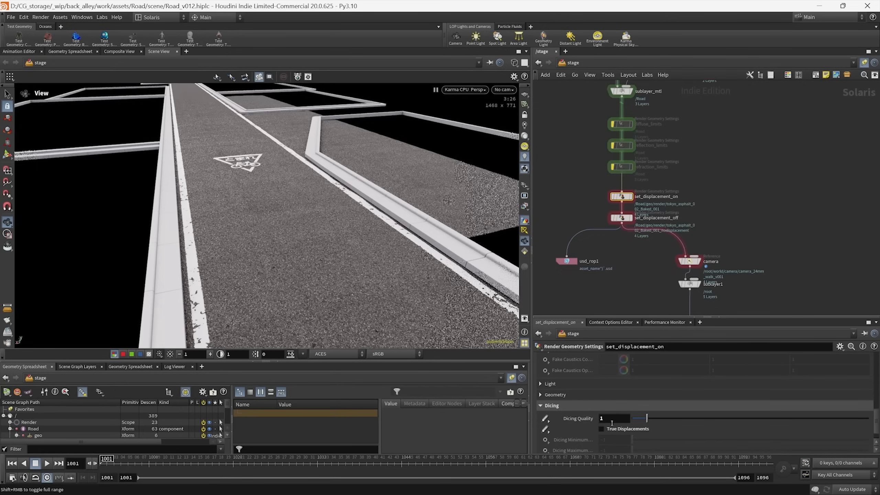
pyautogui.click(601, 428)
pyautogui.moveTo(623, 277); pyautogui.dragTo(593, 281, button='middle')
pyautogui.click(465, 89)
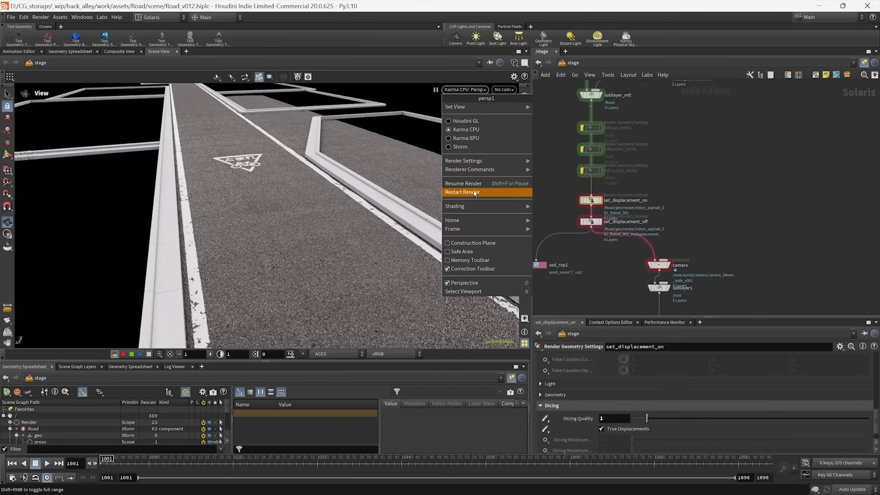
pyautogui.click(474, 192)
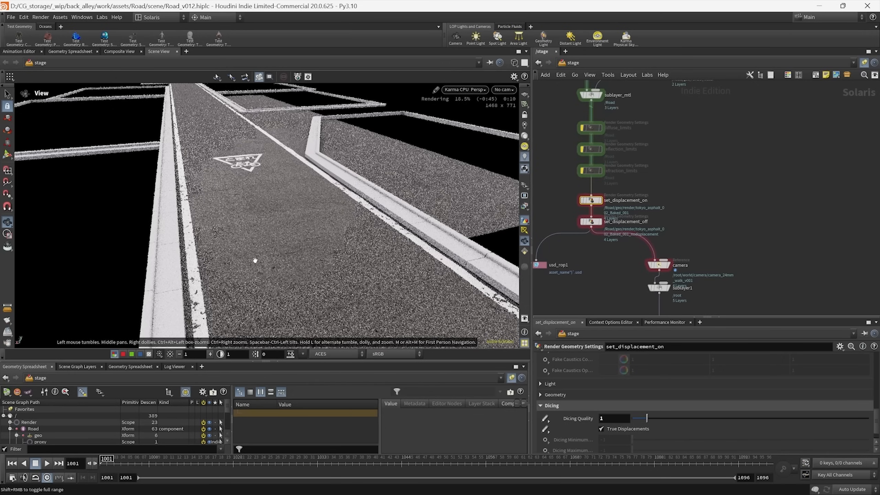
# - Reframe the viewport to see the displaced asphalt from the other side of the road and restart the render
pyautogui.moveTo(715, 189); pyautogui.dragTo(678, 219, button='middle')
pyautogui.scroll(-3, 678, 218)
pyautogui.moveTo(684, 182); pyautogui.dragTo(651, 244, button='middle')
pyautogui.scroll(2, 635, 235)
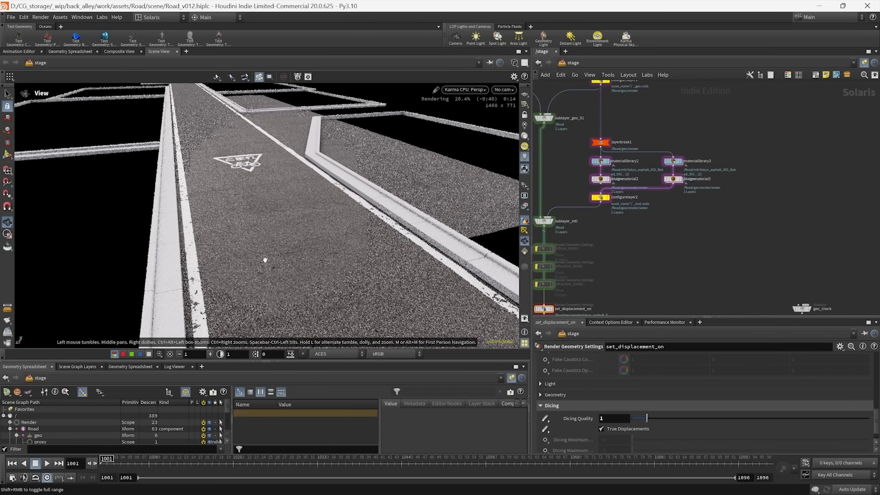
pyautogui.moveTo(273, 189); pyautogui.dragTo(283, 217)
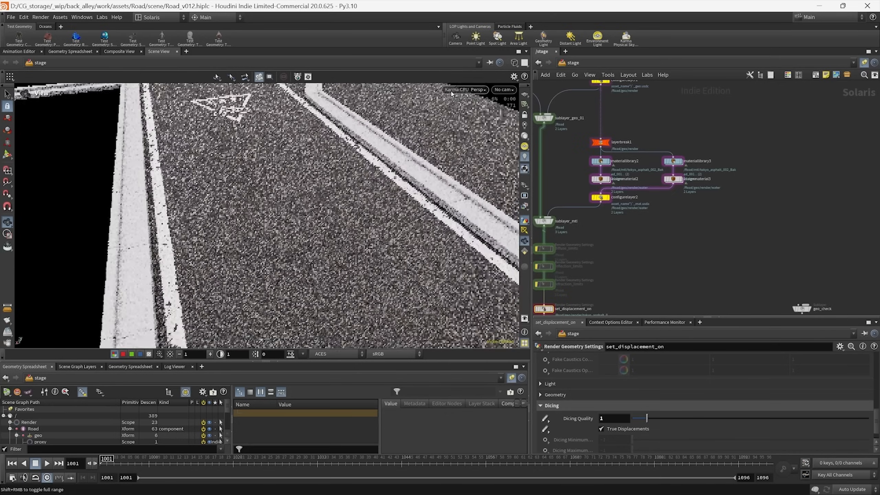
pyautogui.moveTo(222, 215); pyautogui.dragTo(346, 265)
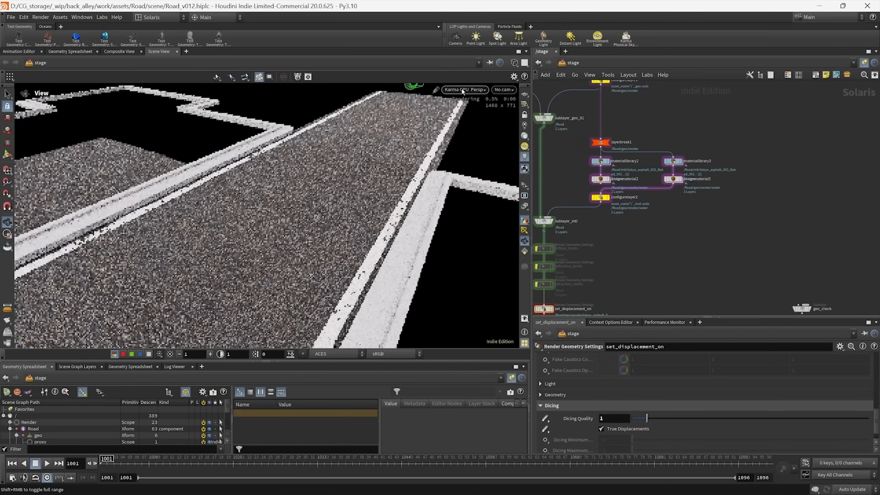
pyautogui.click(463, 91)
pyautogui.click(481, 191)
# - Open the tokyo_asphalt_002_Baked_001 material network inside materiallibrary3 and bring its displacement branches into view
pyautogui.moveTo(702, 212); pyautogui.dragTo(679, 228, button='middle')
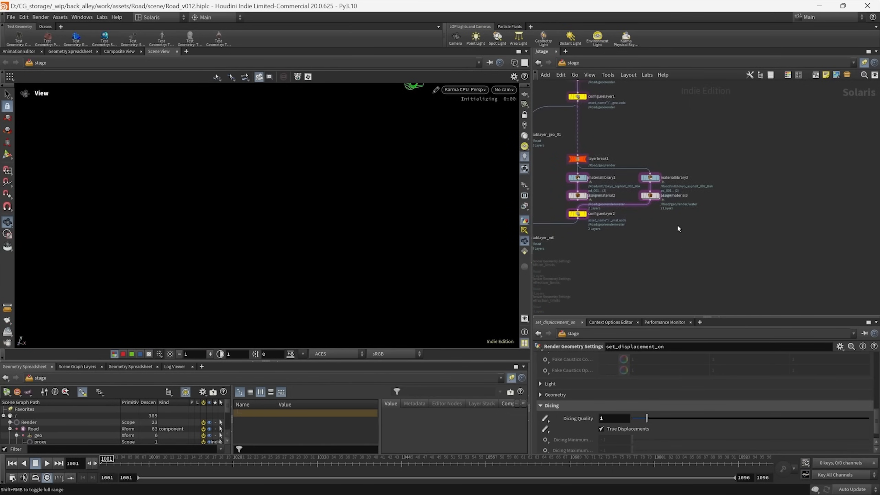
pyautogui.scroll(3, 653, 192)
pyautogui.doubleClick(650, 169)
pyautogui.doubleClick(651, 169)
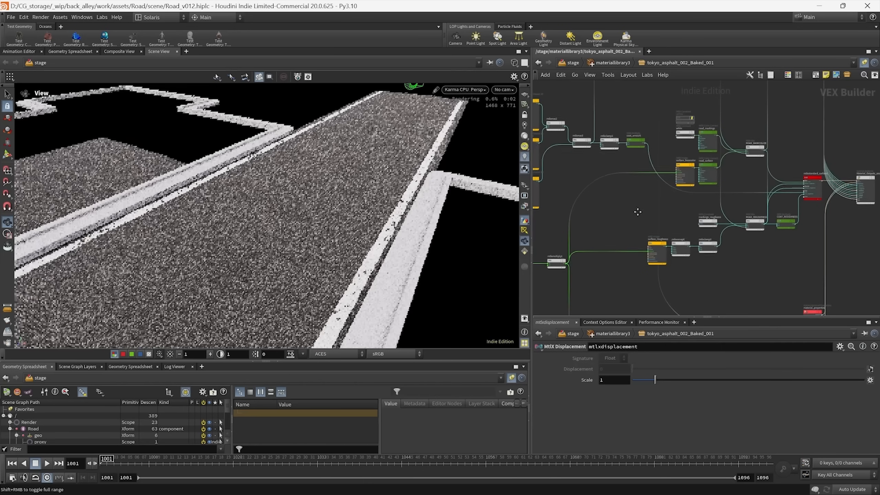
pyautogui.scroll(-3, 641, 215)
pyautogui.moveTo(719, 258); pyautogui.dragTo(710, 201, button='middle')
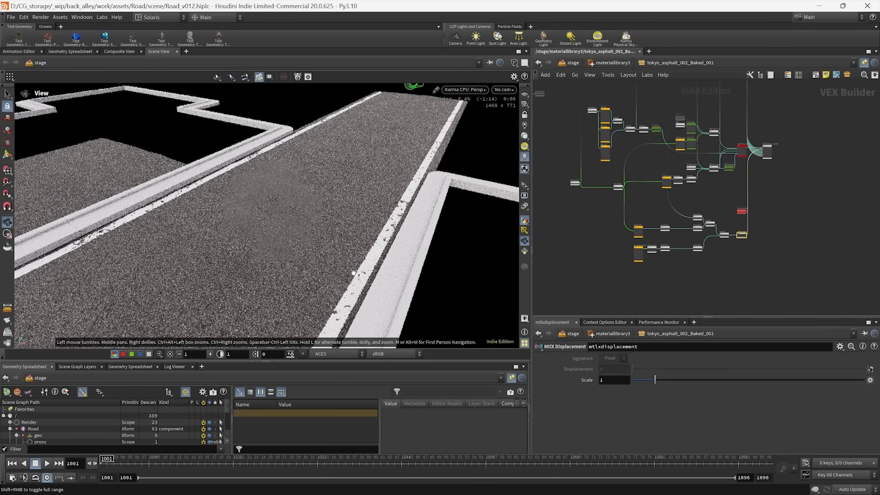
# - Select mtlxmultiply7 in the kma_hextiled_triplanar1 branch and confirm 0.1 * 1 * 1 as its Input 2
pyautogui.scroll(3, 698, 253)
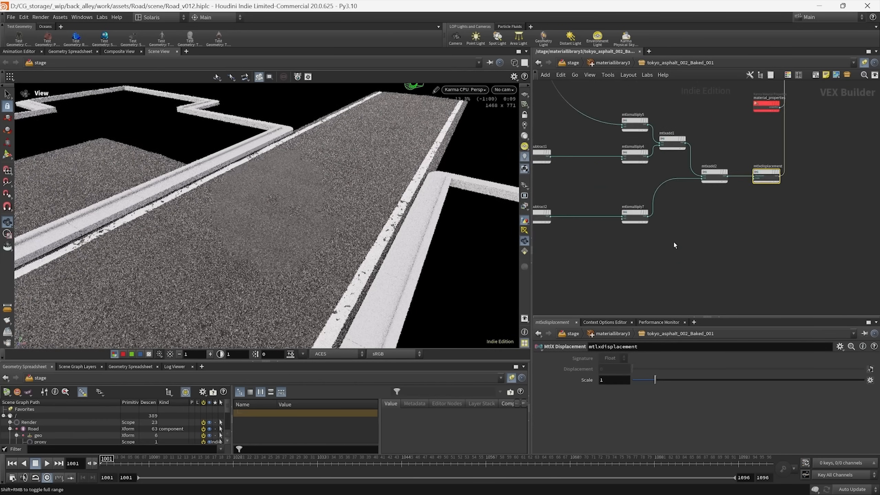
pyautogui.scroll(4, 673, 241)
pyautogui.moveTo(806, 248); pyautogui.dragTo(758, 240, button='middle')
pyautogui.click(570, 237)
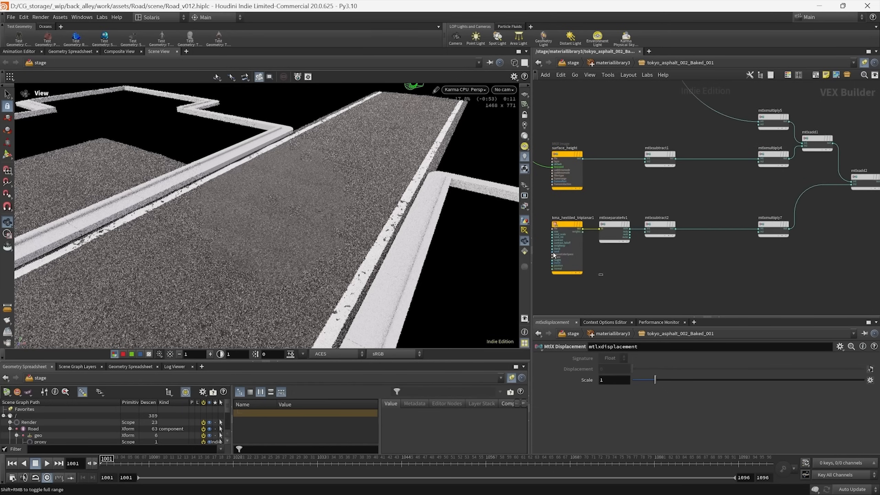
pyautogui.moveTo(705, 266); pyautogui.dragTo(666, 247, button='middle')
pyautogui.click(734, 206)
pyautogui.moveTo(758, 228); pyautogui.dragTo(750, 261, button='middle')
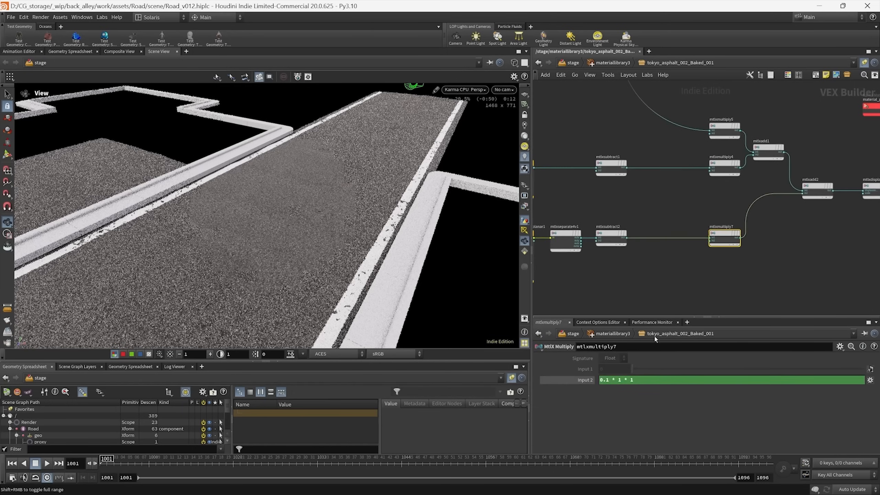
pyautogui.click(641, 381)
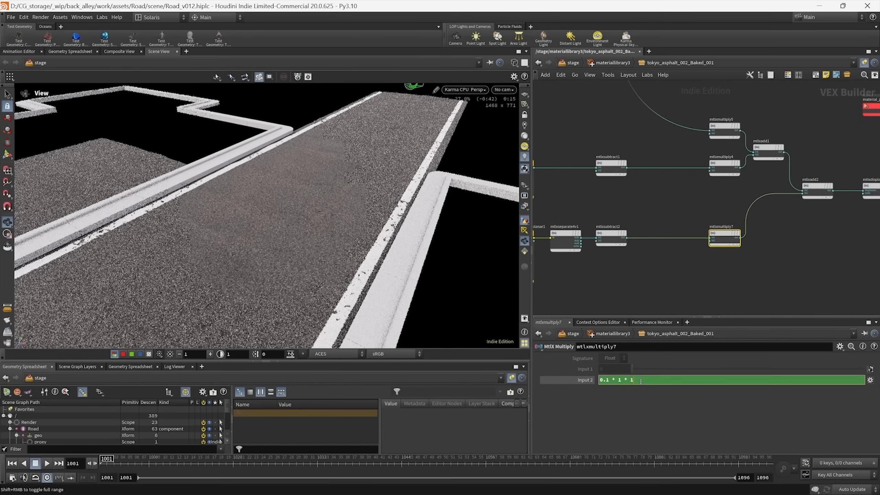
pyautogui.press('Return')
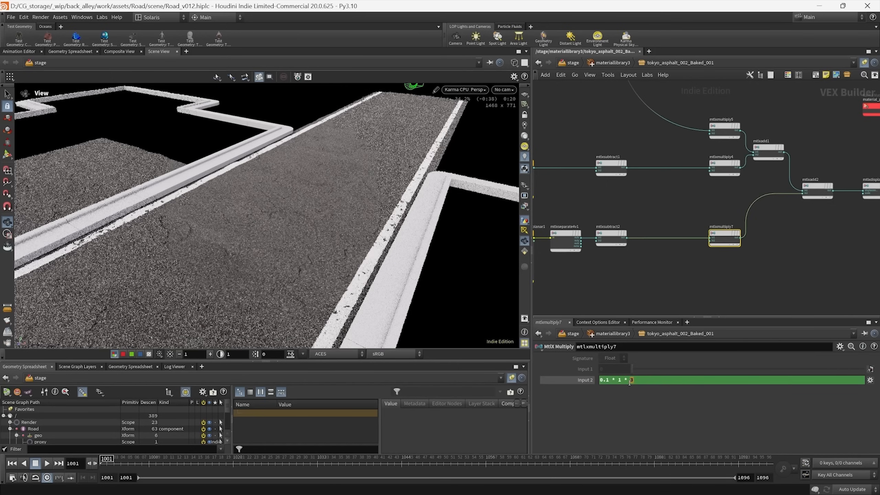
# - Pause the Karma render and go back up to the stage network
pyautogui.moveTo(769, 254); pyautogui.dragTo(709, 249, button='middle')
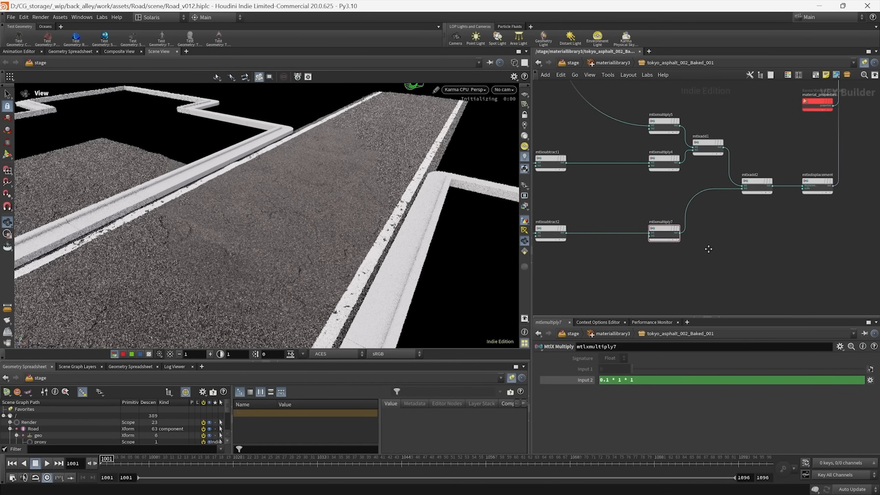
pyautogui.scroll(-10, 709, 249)
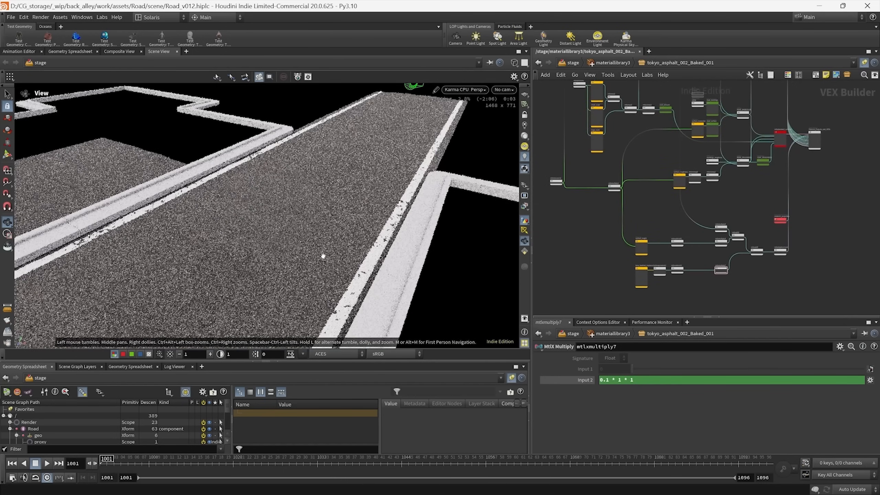
pyautogui.click(447, 90)
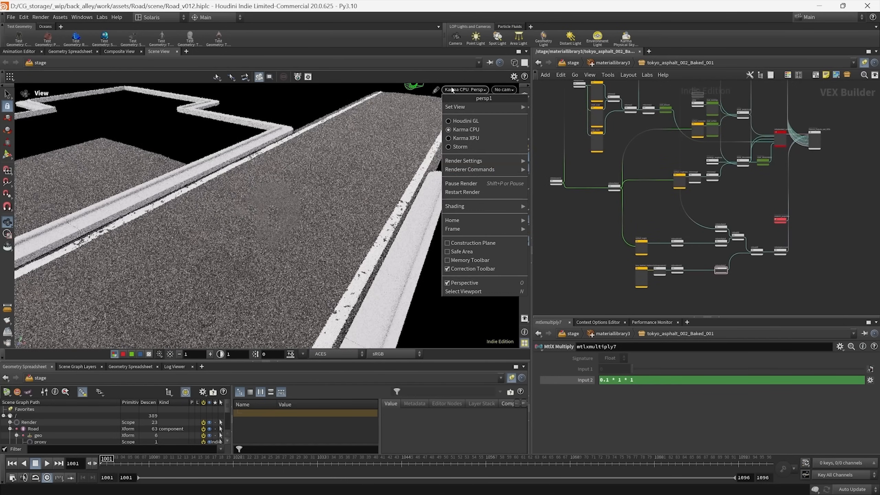
pyautogui.click(457, 189)
pyautogui.press('u')
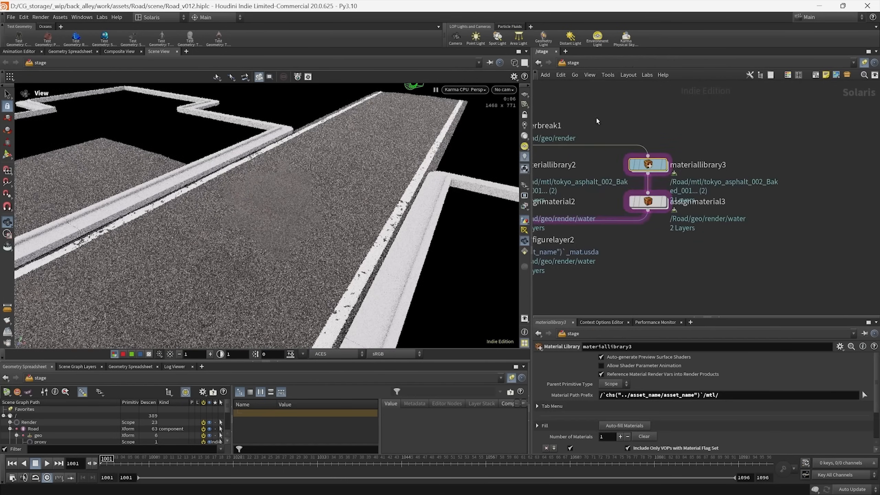
# - Activate the water and tokyo_asphalt_002_Baked_001_nodisplacement meshes in the scene graph
pyautogui.moveTo(342, 361); pyautogui.dragTo(341, 284)
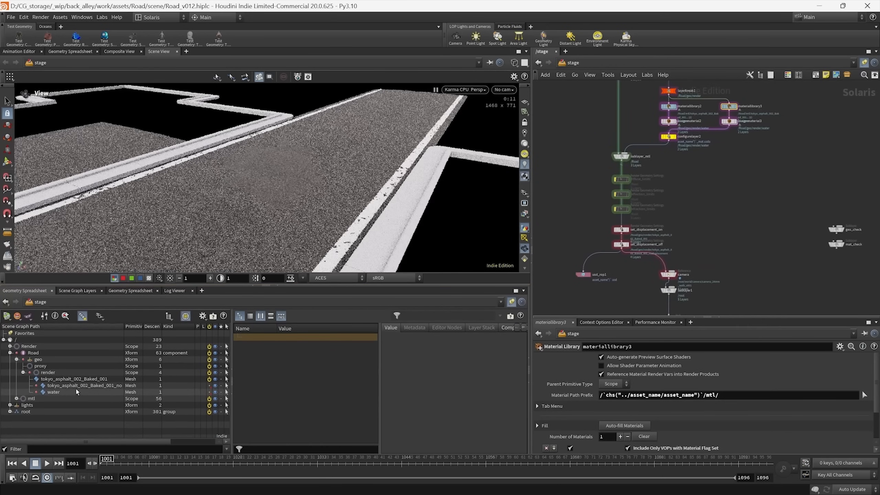
pyautogui.click(196, 392)
pyautogui.click(210, 392)
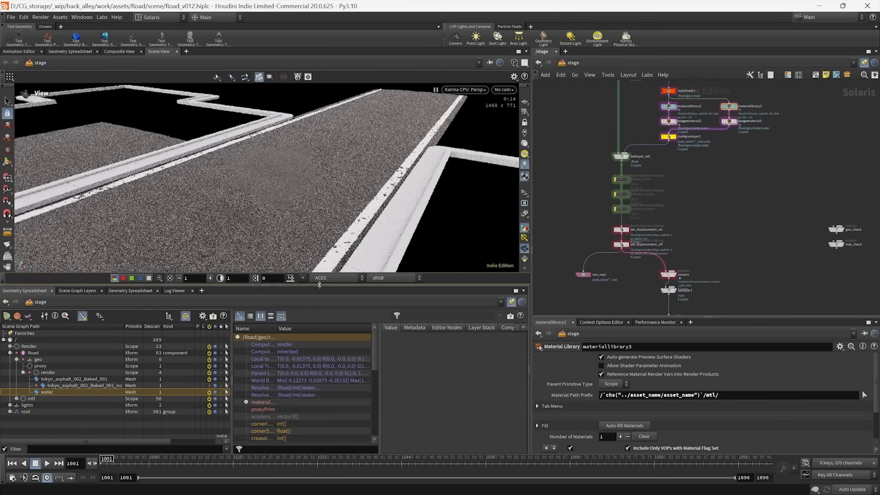
pyautogui.moveTo(319, 285); pyautogui.dragTo(319, 369)
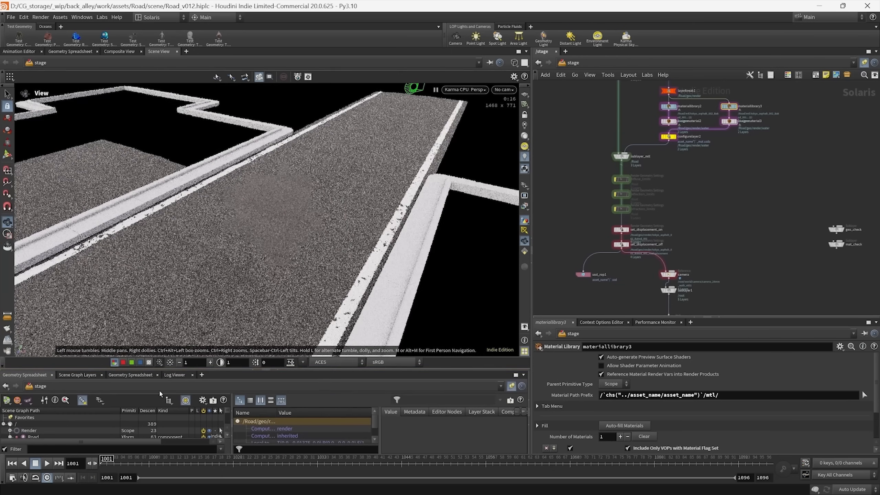
pyautogui.moveTo(180, 369); pyautogui.dragTo(180, 304)
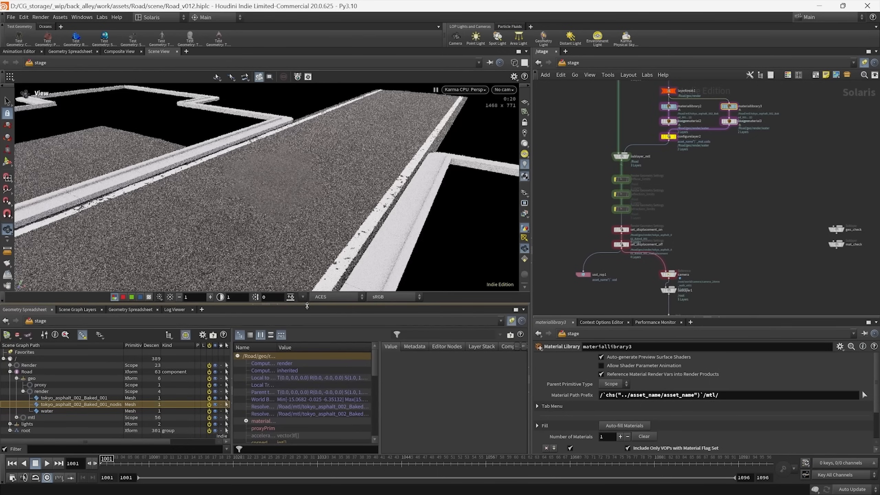
pyautogui.moveTo(307, 304); pyautogui.dragTo(308, 370)
# - Restart the Karma render with the water included and rotate the view slightly along the road
pyautogui.click(447, 90)
pyautogui.click(461, 194)
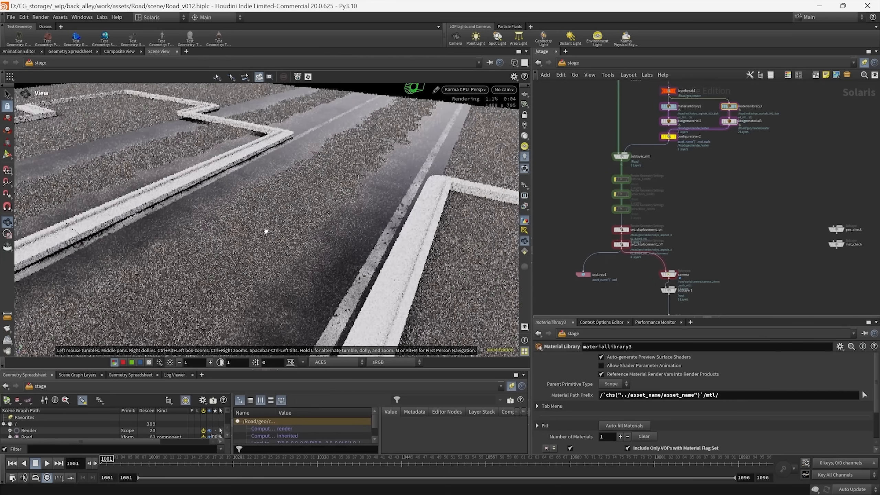
pyautogui.moveTo(267, 233); pyautogui.dragTo(294, 232)
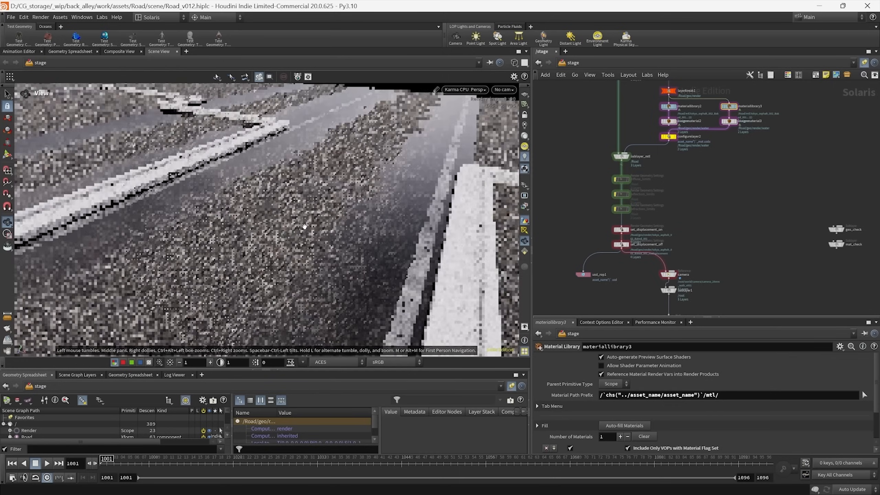
pyautogui.click(452, 91)
pyautogui.click(485, 186)
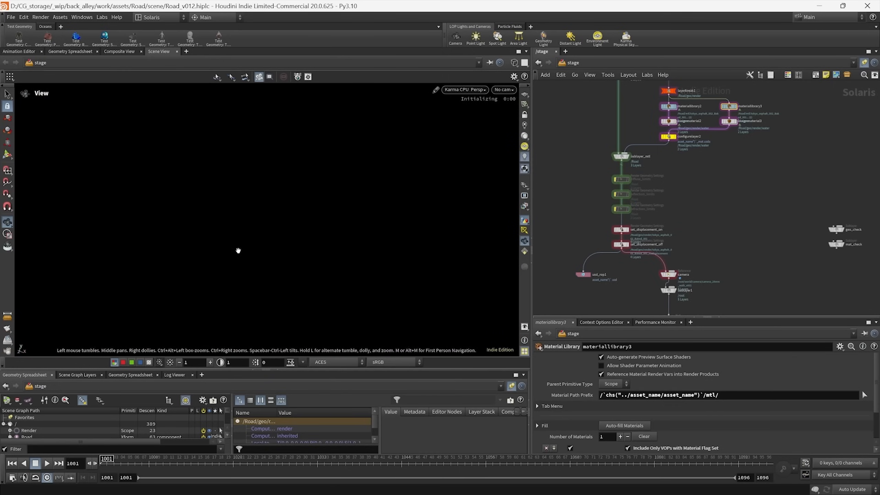
# - Open the tokyo_asphalt_002_Baked_001 subnetwork inside materiallibrary3 again
pyautogui.scroll(6, 684, 263)
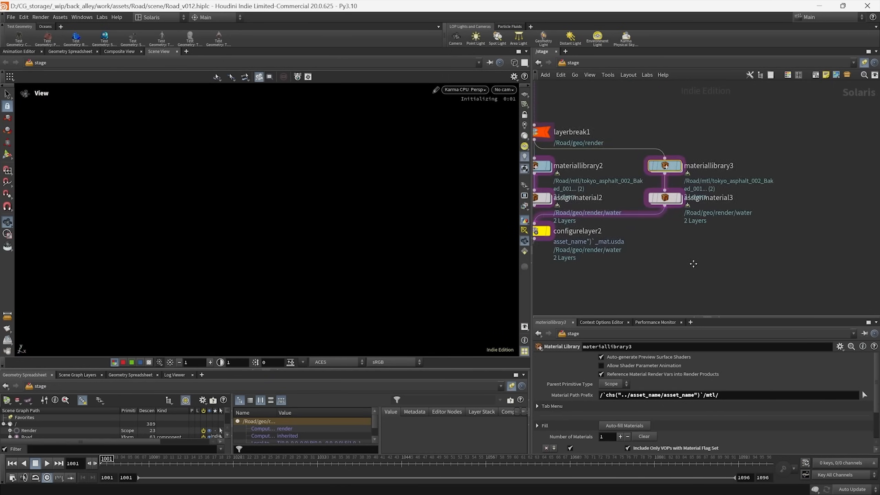
pyautogui.moveTo(661, 273); pyautogui.dragTo(667, 268, button='middle')
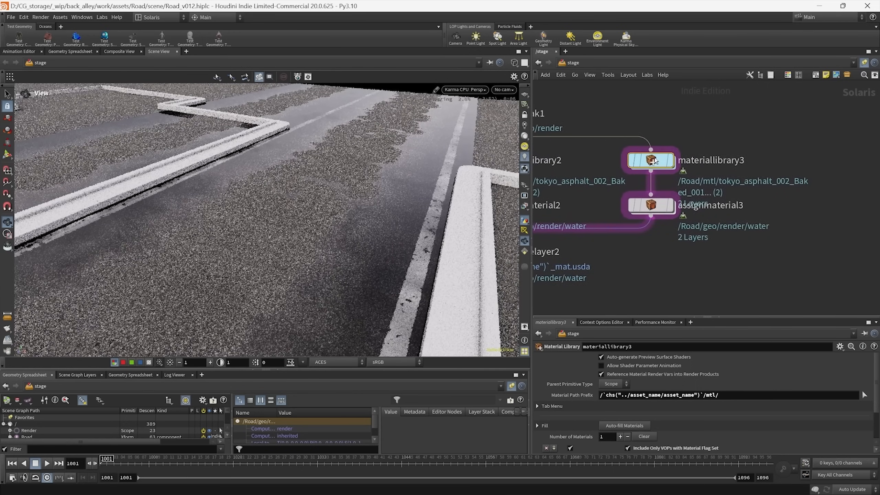
pyautogui.press('i')
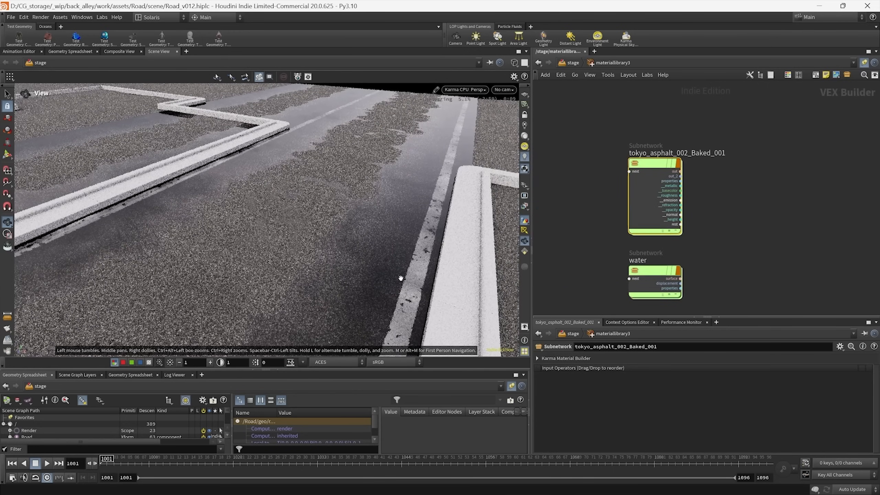
pyautogui.moveTo(731, 253); pyautogui.dragTo(635, 156)
pyautogui.press('i')
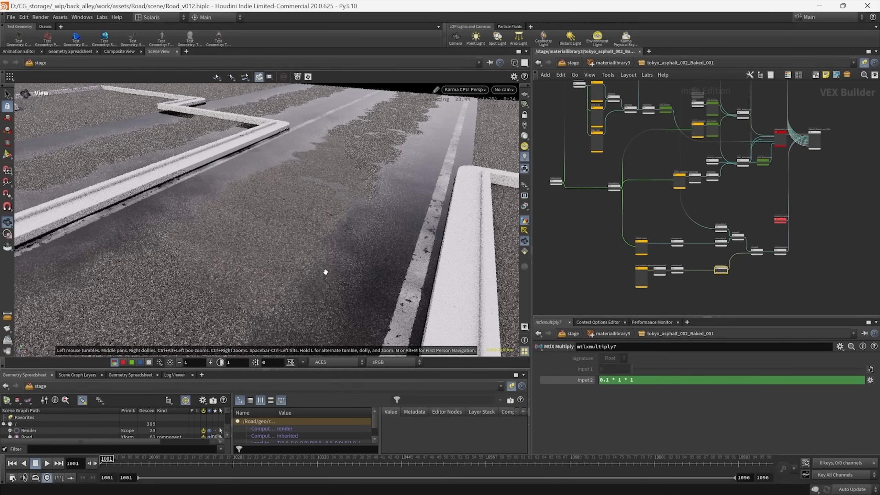
# - Examine how the mid_scale, small_scale and large_scale noises combine through the max and clamp nodes into coat_amount
pyautogui.moveTo(650, 216); pyautogui.dragTo(673, 252, button='middle')
pyautogui.scroll(-4, 679, 242)
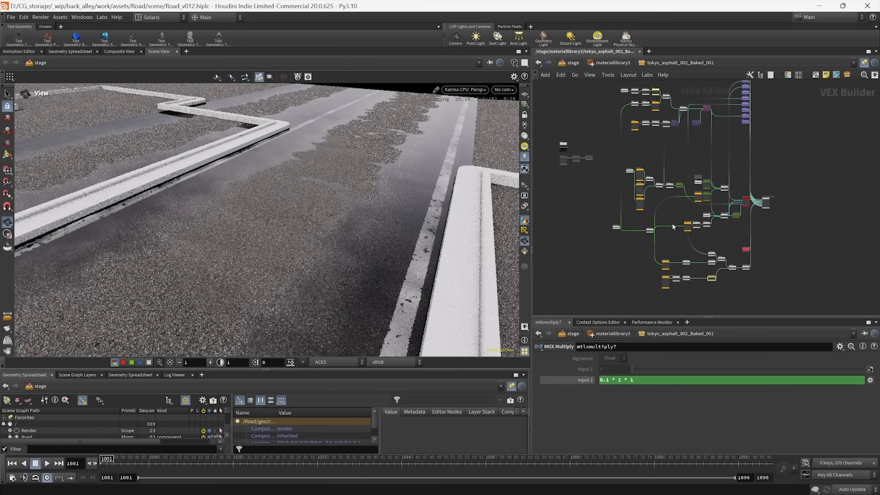
pyautogui.scroll(6, 677, 211)
pyautogui.moveTo(677, 210); pyautogui.dragTo(696, 248, button='middle')
pyautogui.scroll(4, 598, 185)
pyautogui.moveTo(597, 184); pyautogui.dragTo(602, 196, button='middle')
pyautogui.scroll(2, 674, 126)
pyautogui.moveTo(682, 130); pyautogui.dragTo(648, 159)
pyautogui.moveTo(692, 180); pyautogui.dragTo(693, 137, button='middle')
pyautogui.moveTo(696, 277); pyautogui.dragTo(643, 294)
pyautogui.moveTo(713, 280); pyautogui.dragTo(707, 206, button='middle')
pyautogui.moveTo(677, 239); pyautogui.dragTo(639, 261)
pyautogui.moveTo(694, 238); pyautogui.dragTo(676, 253, button='middle')
pyautogui.moveTo(662, 283); pyautogui.dragTo(649, 287)
pyautogui.scroll(-3, 685, 243)
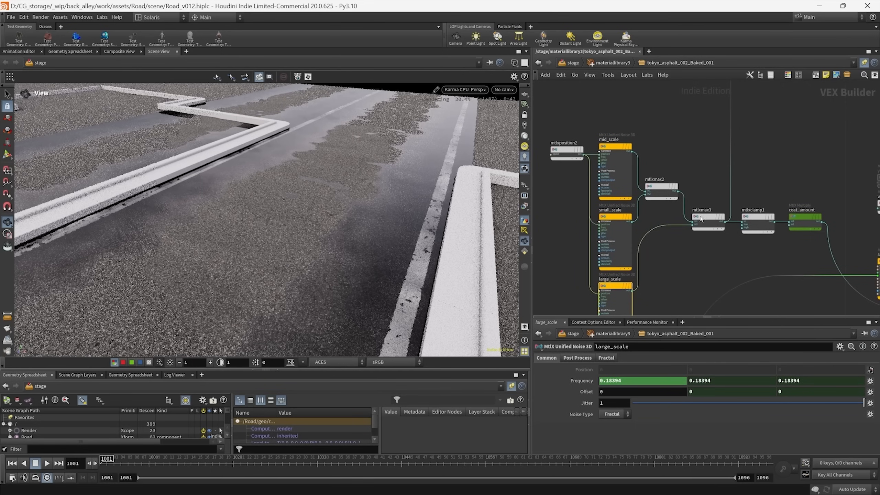
pyautogui.moveTo(688, 252); pyautogui.dragTo(772, 265, button='middle')
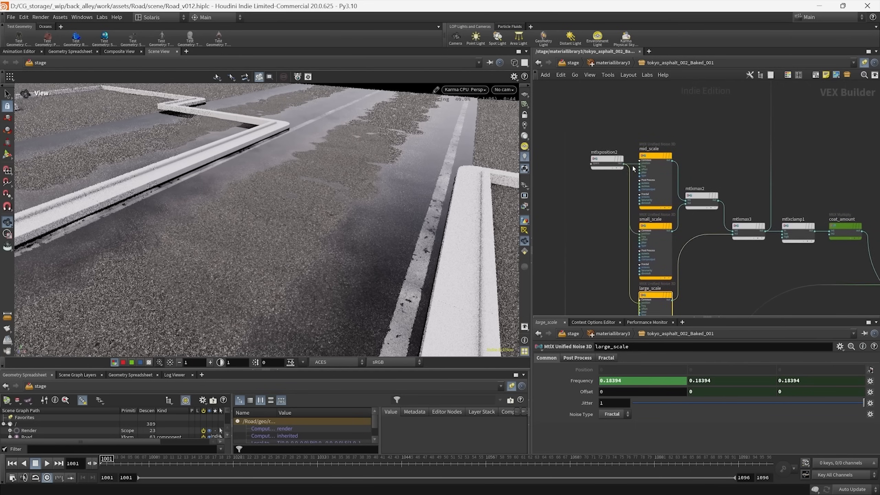
# - Trace the noise network from mtlxposition2 through the max and clamp nodes up to the material's AOV outputs
pyautogui.scroll(5, 633, 169)
pyautogui.click(596, 158)
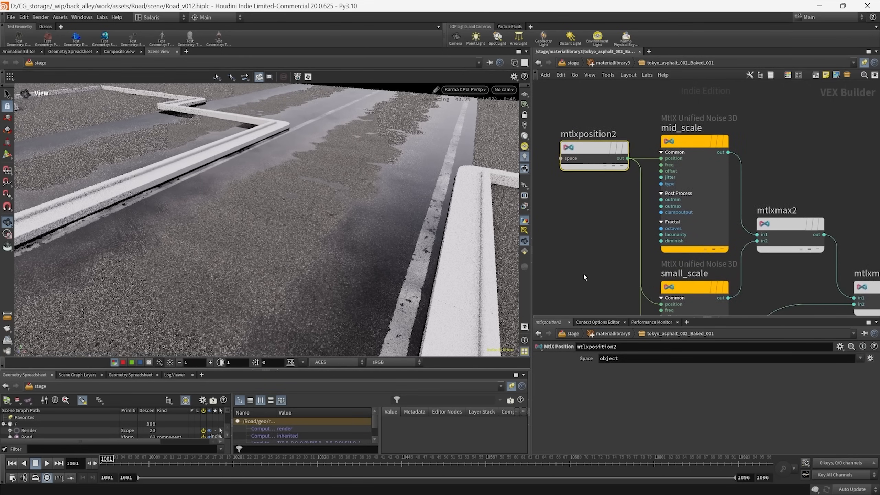
pyautogui.moveTo(583, 275); pyautogui.dragTo(588, 208, button='middle')
pyautogui.scroll(-7, 588, 208)
pyautogui.moveTo(660, 233); pyautogui.dragTo(648, 269, button='middle')
pyautogui.scroll(4, 632, 254)
pyautogui.moveTo(630, 179); pyautogui.dragTo(617, 245, button='middle')
pyautogui.scroll(-7, 616, 245)
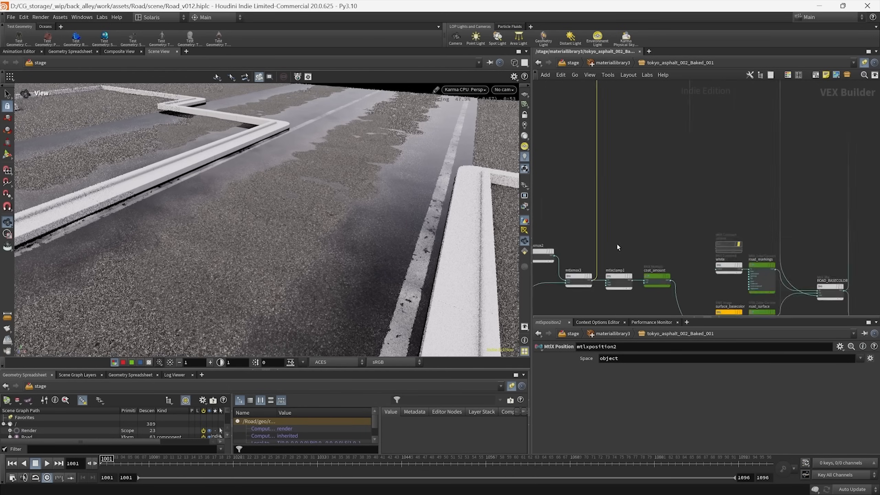
pyautogui.moveTo(686, 191); pyautogui.dragTo(653, 242, button='middle')
pyautogui.scroll(8, 692, 158)
pyautogui.scroll(-7, 604, 210)
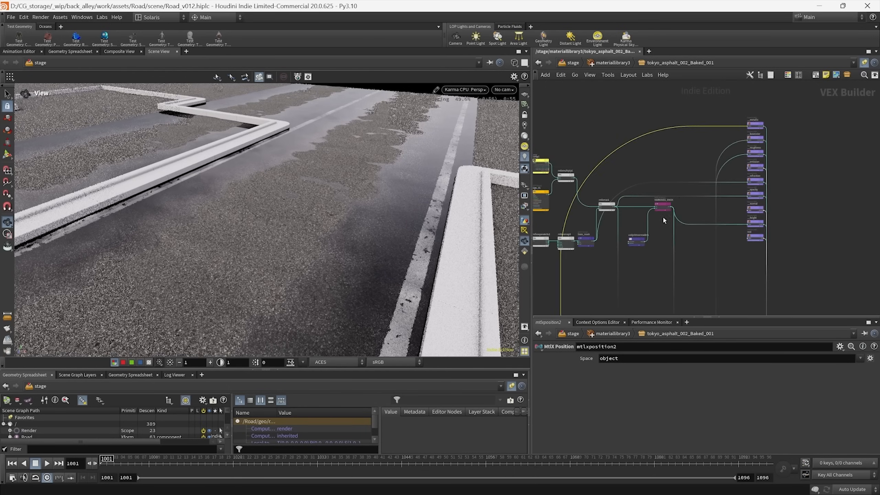
# - Display the __metallic render output in the viewport to view the noise mask
pyautogui.scroll(5, 662, 222)
pyautogui.click(525, 217)
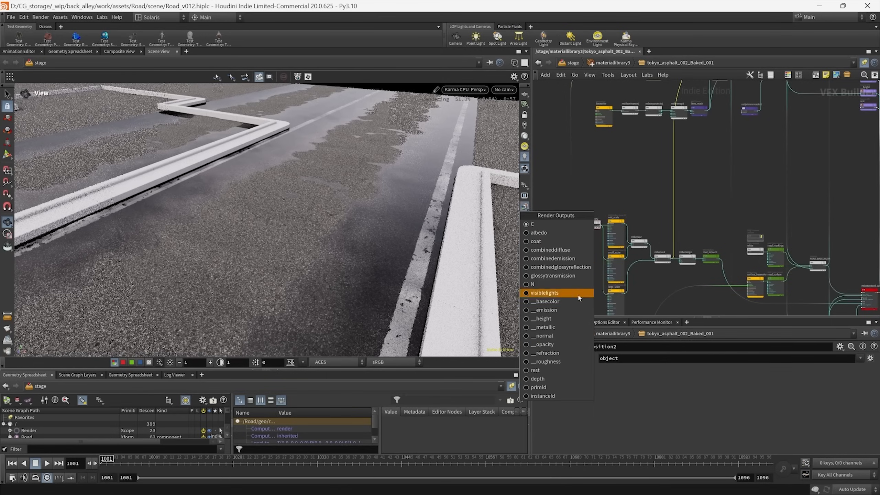
pyautogui.click(547, 328)
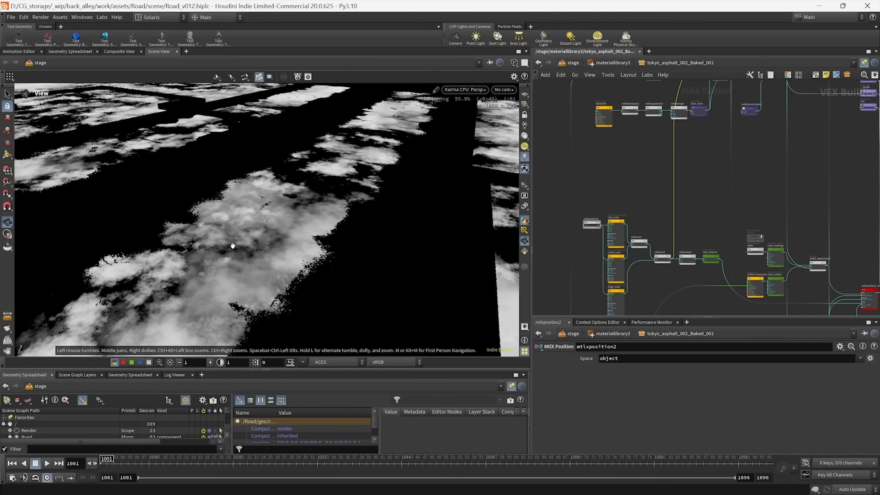
# - Inspect the Coat settings of mtlxstandard_surface1, including index of refraction, Affect Color and Affect Roughness
pyautogui.moveTo(687, 209); pyautogui.dragTo(678, 191, button='middle')
pyautogui.scroll(4, 699, 250)
pyautogui.moveTo(699, 250); pyautogui.dragTo(582, 175, button='middle')
pyautogui.moveTo(601, 241); pyautogui.dragTo(520, 225, button='middle')
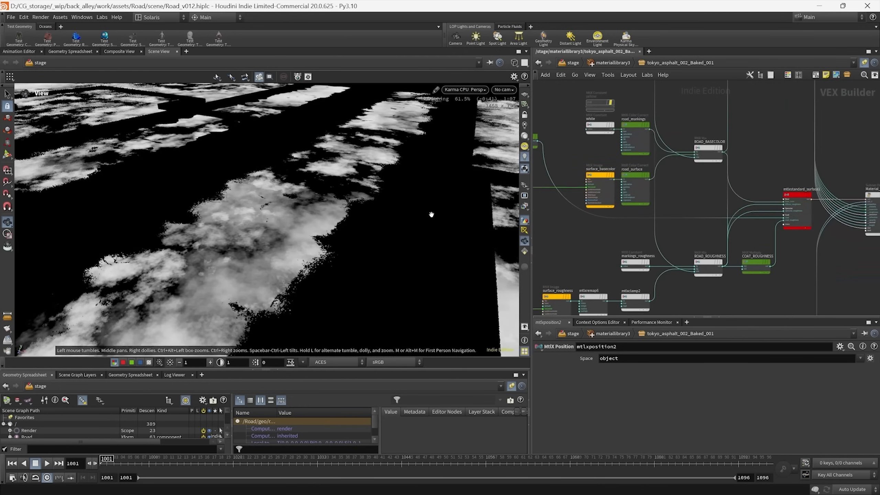
pyautogui.click(804, 224)
pyautogui.scroll(4, 801, 236)
pyautogui.moveTo(801, 236); pyautogui.dragTo(788, 246, button='middle')
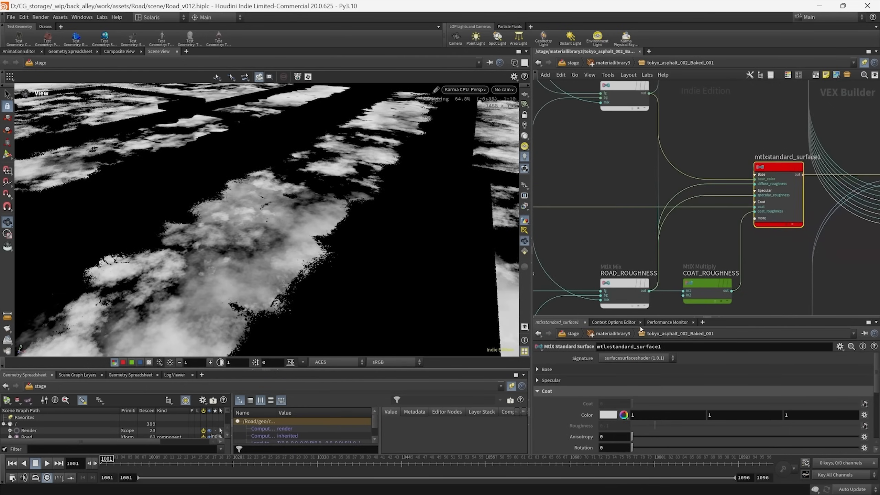
pyautogui.moveTo(633, 317); pyautogui.dragTo(632, 252)
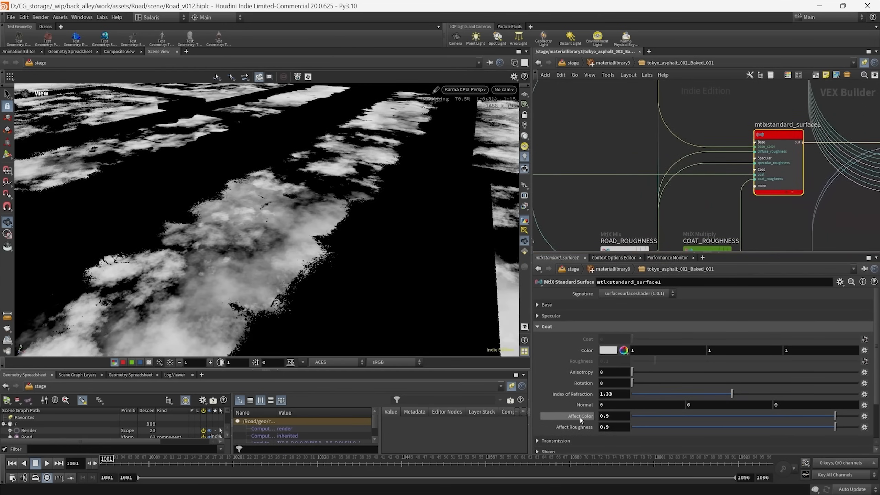
pyautogui.moveTo(618, 252); pyautogui.dragTo(618, 278)
# - Set Input 2 of the coat_amount multiply node to the expression 0.9 * 1
pyautogui.scroll(-3, 576, 224)
pyautogui.moveTo(576, 224); pyautogui.dragTo(693, 253, button='middle')
pyautogui.scroll(3, 627, 173)
pyautogui.click(633, 152)
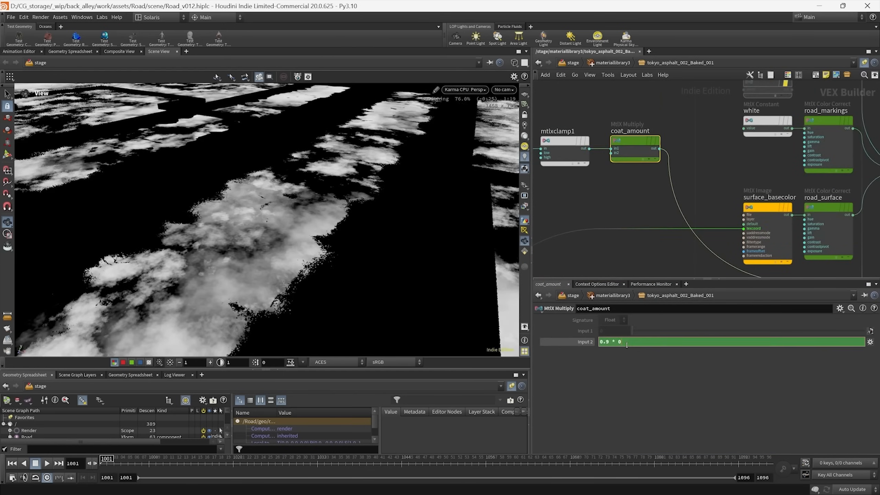
pyautogui.press('Return')
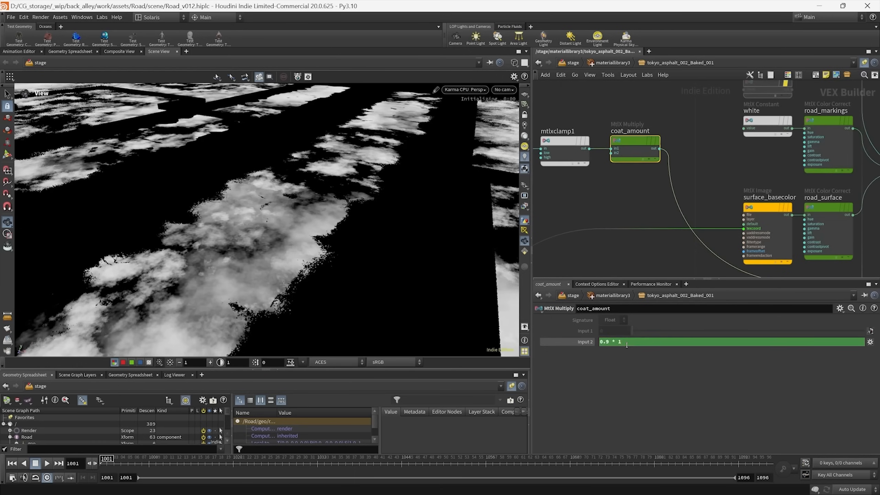
pyautogui.click(587, 344)
# - Inspect the COAT_ROUGHNESS multiply node and how it feeds ROAD_ROUGHNESS into the standard surface's coat roughness
pyautogui.scroll(-3, 595, 221)
pyautogui.moveTo(632, 236); pyautogui.dragTo(613, 209, button='middle')
pyautogui.moveTo(779, 229); pyautogui.dragTo(693, 220, button='middle')
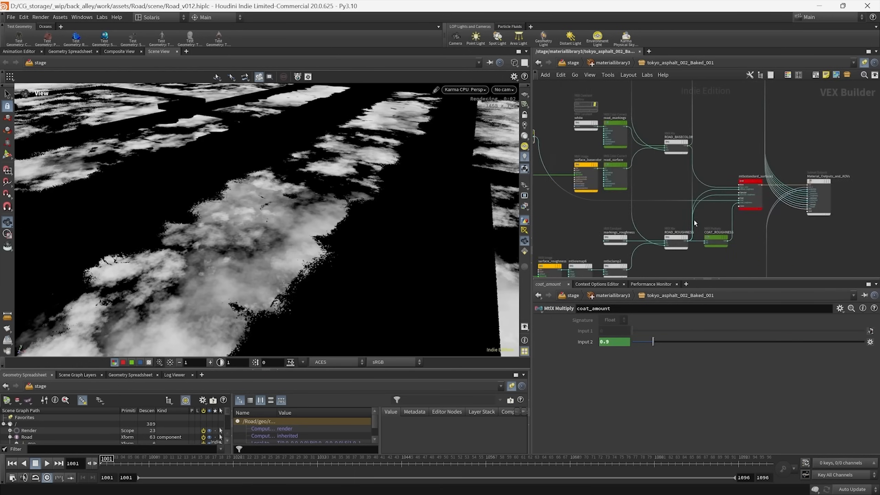
pyautogui.scroll(3, 707, 222)
pyautogui.moveTo(770, 252); pyautogui.dragTo(725, 213, button='middle')
pyautogui.moveTo(708, 248); pyautogui.dragTo(640, 197)
pyautogui.moveTo(648, 243); pyautogui.dragTo(620, 242, button='middle')
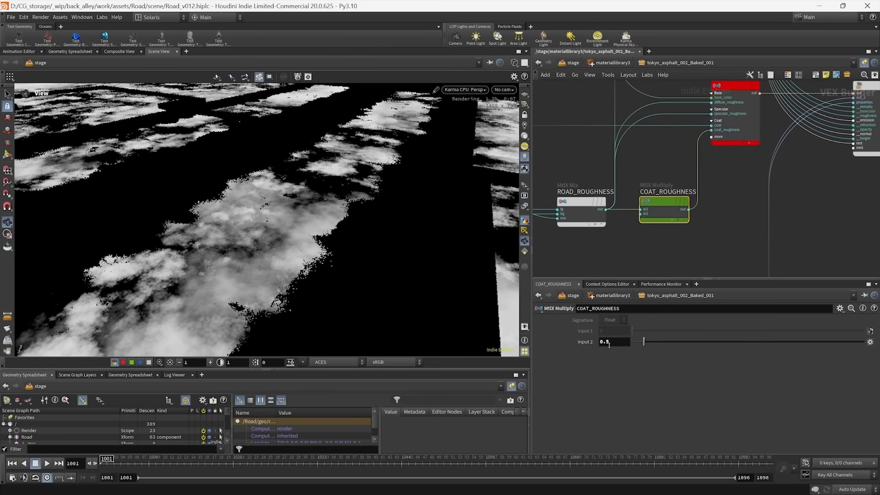
pyautogui.moveTo(705, 247); pyautogui.dragTo(813, 231, button='middle')
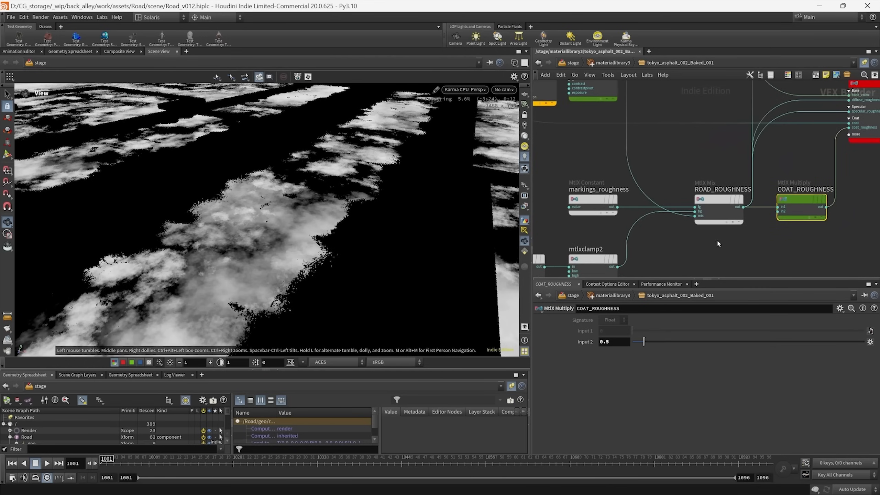
pyautogui.moveTo(748, 245); pyautogui.dragTo(684, 250, button='middle')
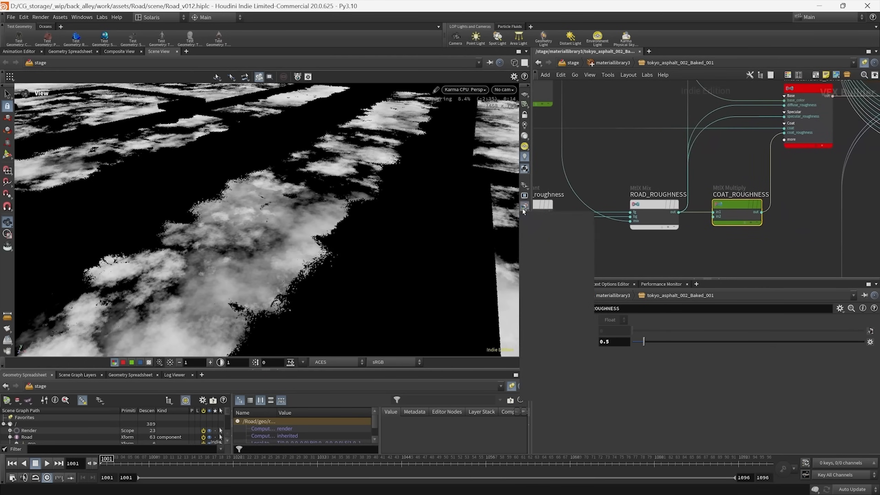
# - Switch the viewport back to the beauty render output and view the coat output
pyautogui.click(541, 233)
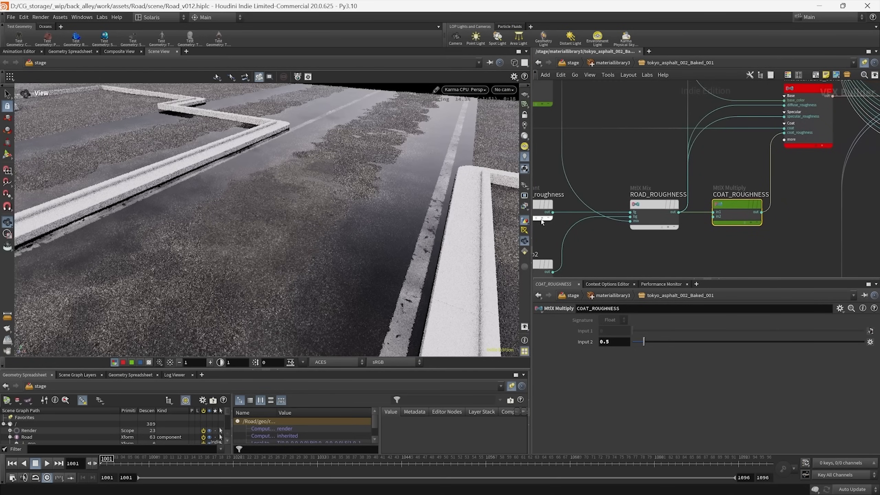
pyautogui.click(524, 206)
pyautogui.click(544, 244)
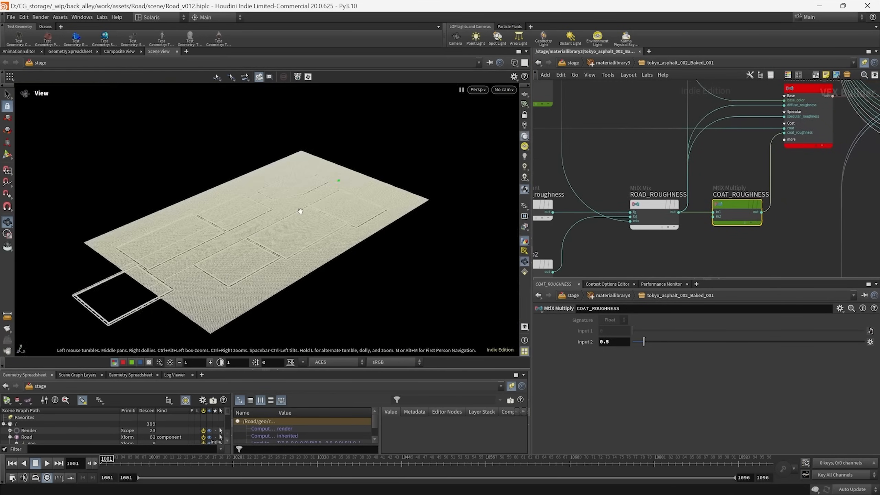
# - Reframe the view low along the road towards the bicycle marking and restart the Karma CPU render
pyautogui.moveTo(300, 211); pyautogui.dragTo(112, 250)
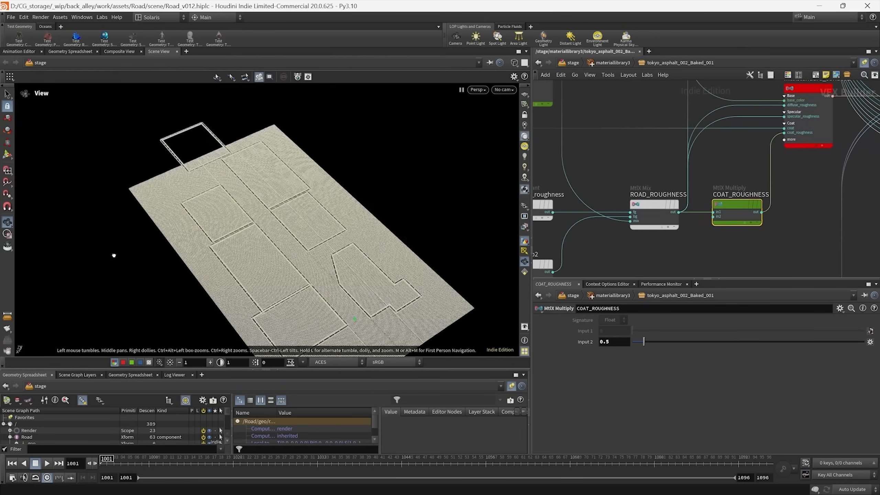
pyautogui.scroll(5, 262, 108)
pyautogui.moveTo(262, 109); pyautogui.dragTo(239, 167, button='middle')
pyautogui.scroll(3, 239, 166)
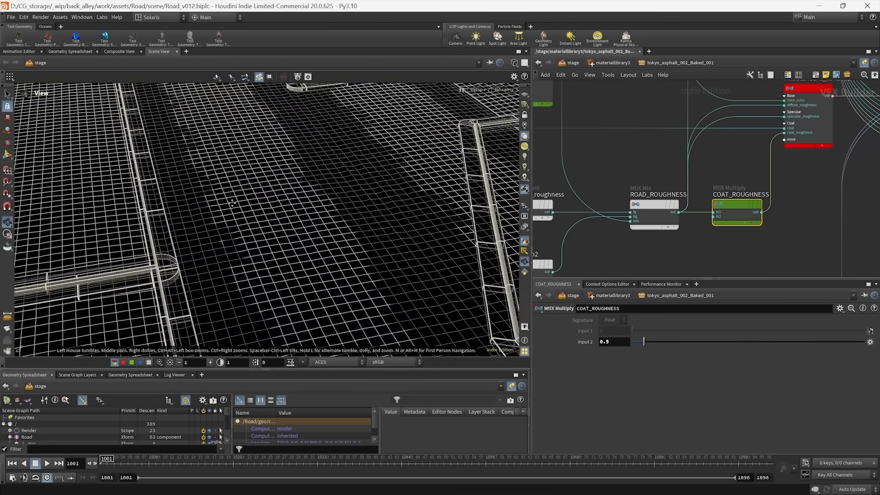
pyautogui.moveTo(239, 194); pyautogui.dragTo(268, 202)
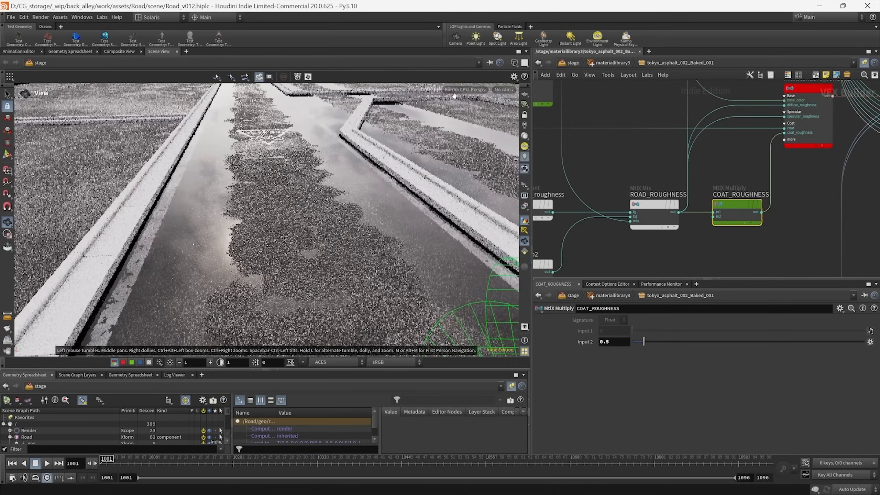
pyautogui.click(460, 91)
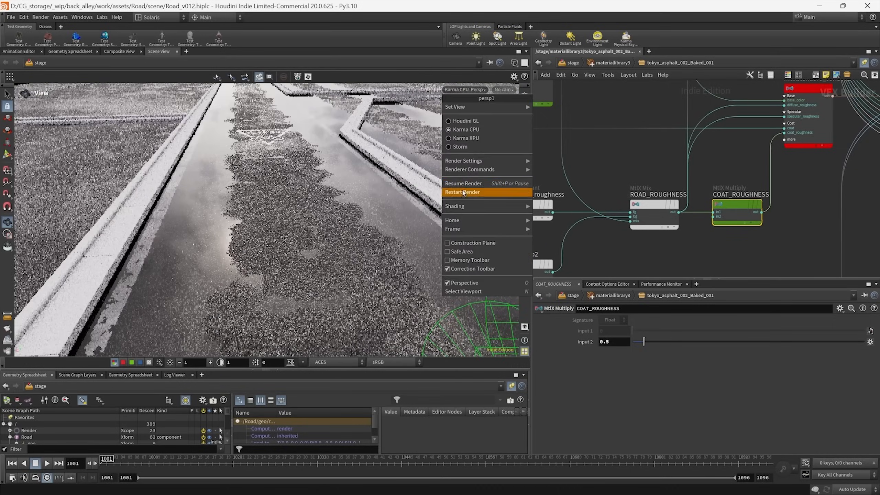
pyautogui.click(462, 192)
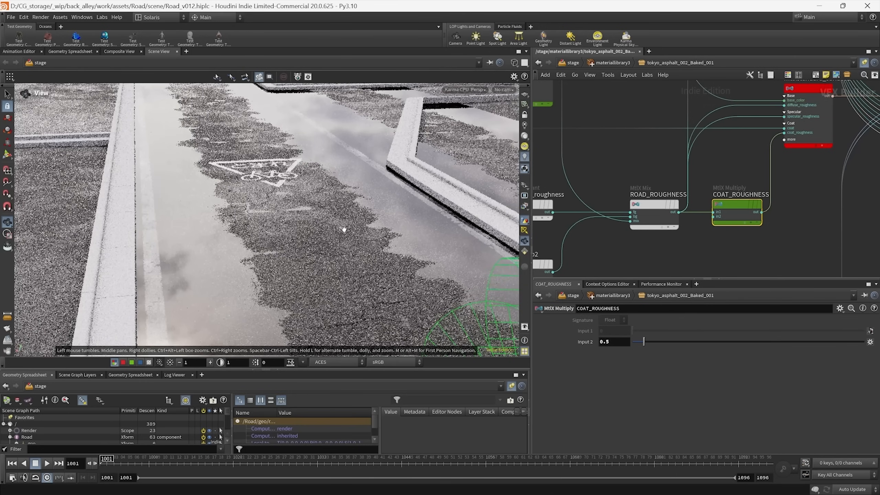
# - Review the whole tokyo_asphalt_002_Baked_001 material network and return to the stage network
pyautogui.scroll(-4, 697, 265)
pyautogui.moveTo(695, 266); pyautogui.dragTo(692, 226, button='middle')
pyautogui.scroll(-4, 695, 138)
pyautogui.scroll(-3, 692, 226)
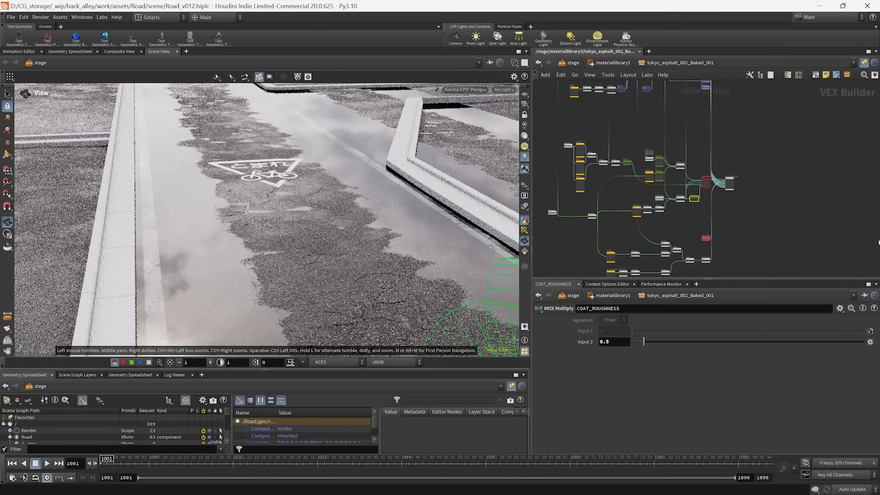
pyautogui.moveTo(740, 208)
pyautogui.mouseDown(button='middle')
pyautogui.moveTo(733, 187)
pyautogui.moveTo(732, 217)
pyautogui.mouseUp(button='middle')
pyautogui.scroll(-3, 732, 219)
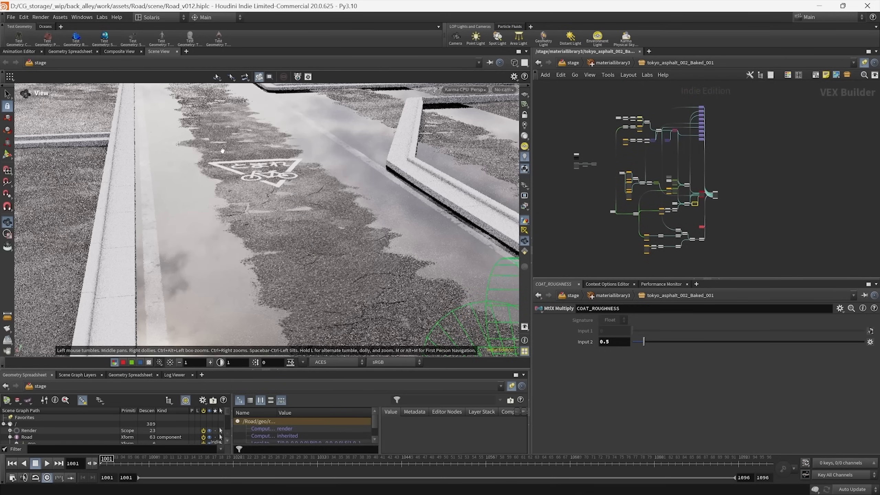
pyautogui.click(572, 63)
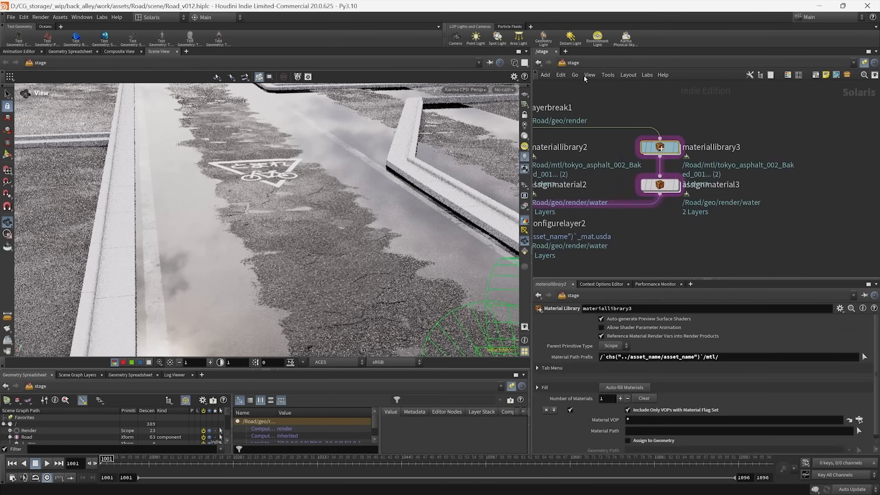
# - Pause the viewport render and set the rendering engine of karmarendersettings to XPU
pyautogui.click(463, 90)
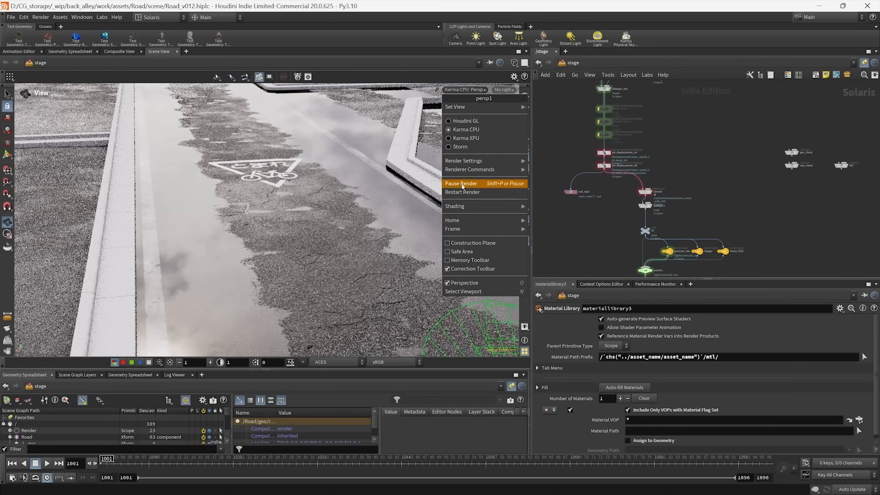
pyautogui.click(464, 185)
pyautogui.moveTo(659, 213); pyautogui.dragTo(657, 88, button='middle')
pyautogui.scroll(4, 659, 178)
pyautogui.click(632, 185)
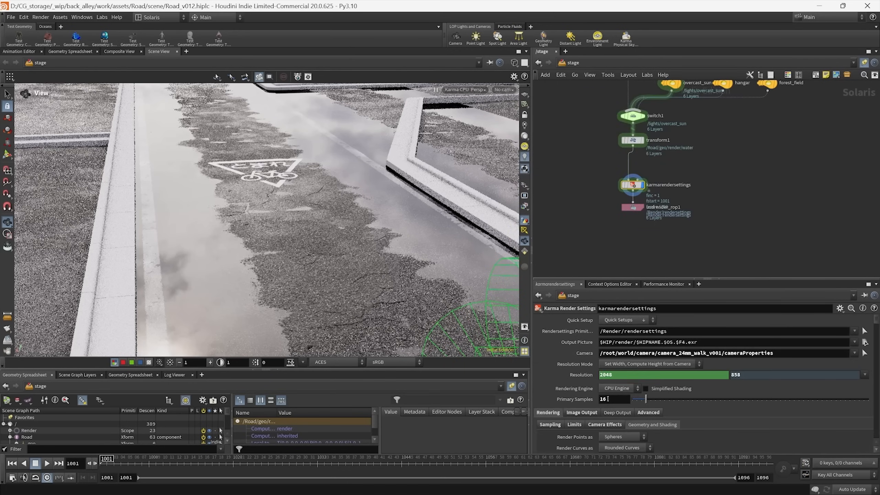
pyautogui.click(618, 388)
pyautogui.click(619, 398)
# - Switch the viewport renderer to Karma XPU and look through camera_24mm_walk_v001
pyautogui.click(478, 91)
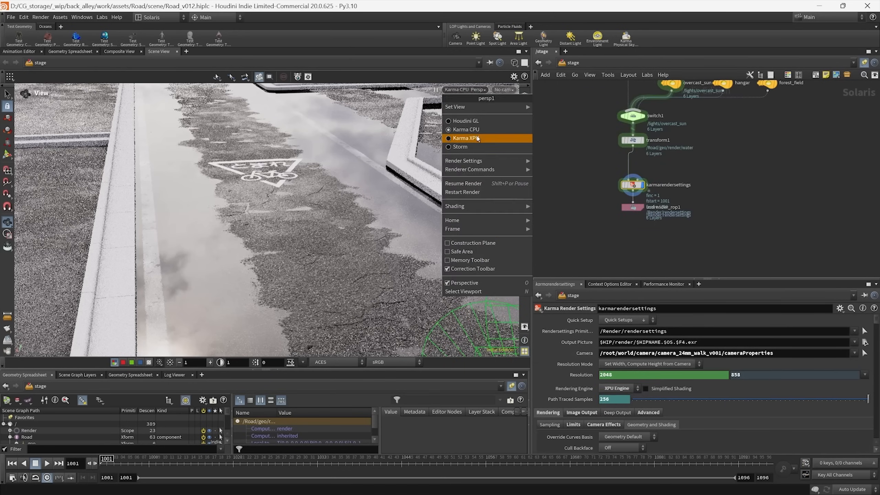
pyautogui.click(467, 139)
pyautogui.click(504, 90)
pyautogui.click(534, 107)
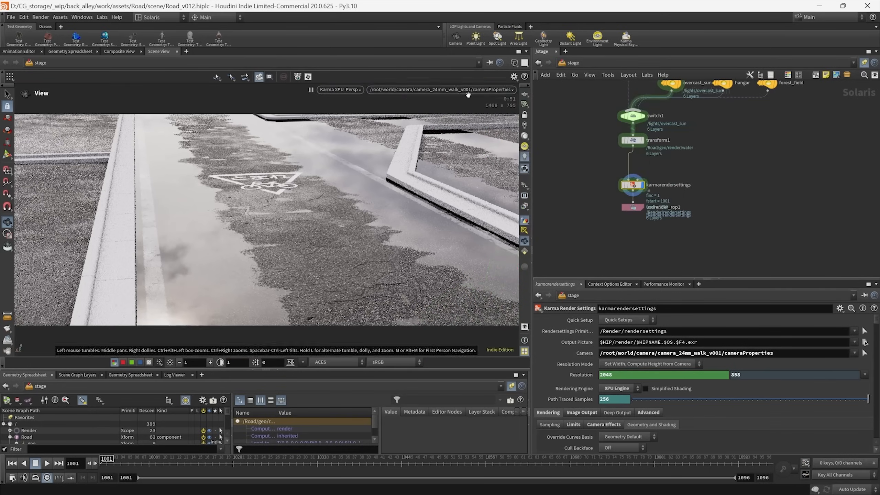
pyautogui.click(340, 89)
pyautogui.press('Escape')
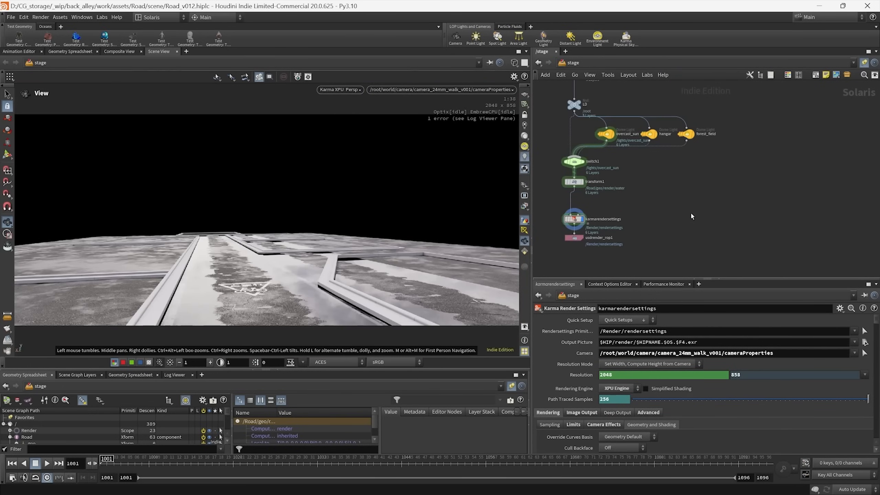
# - Snapshot the camera render into the render gallery and examine it up close around the bicycle marking
pyautogui.click(2, 366)
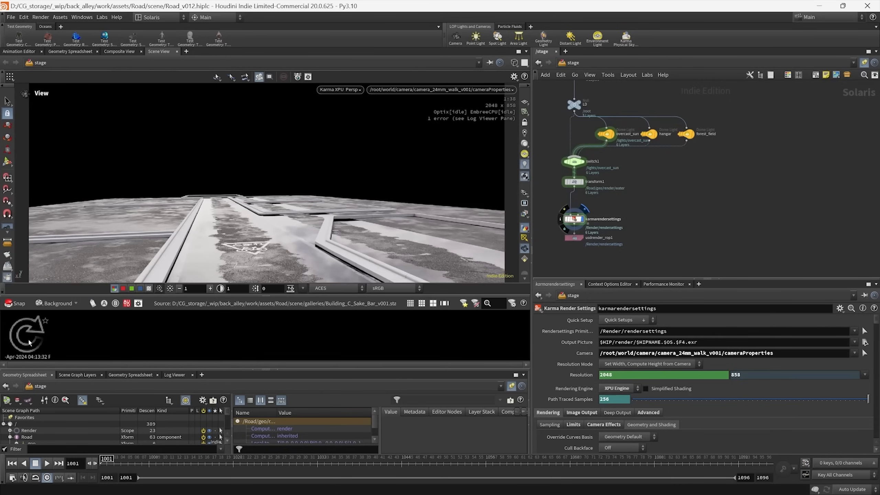
pyautogui.doubleClick(29, 341)
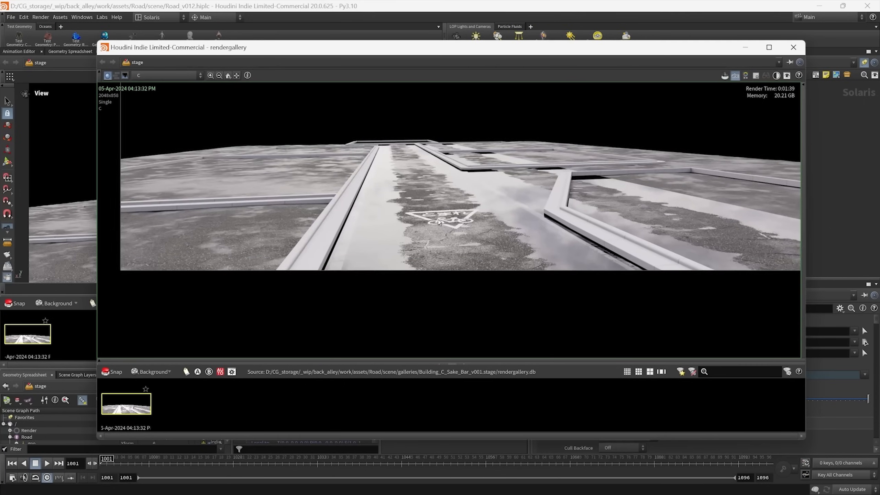
pyautogui.scroll(3, 458, 247)
pyautogui.moveTo(458, 248); pyautogui.dragTo(470, 273, button='middle')
pyautogui.scroll(-1, 450, 265)
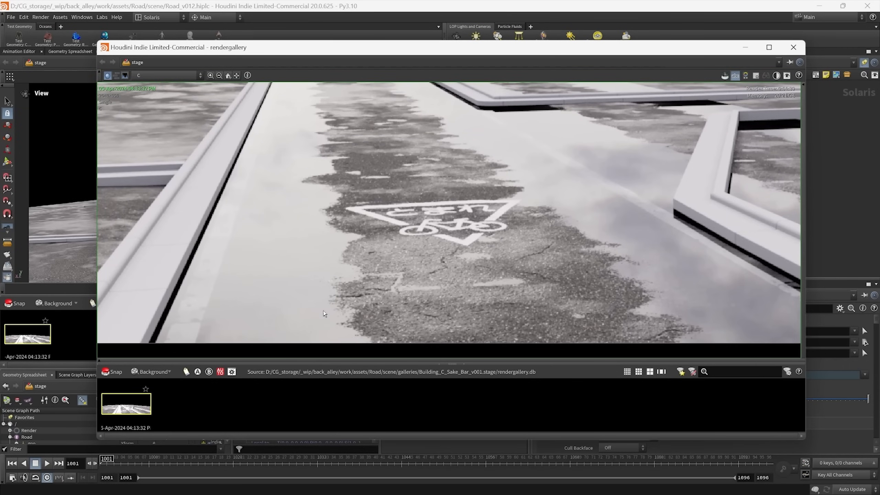
pyautogui.moveTo(505, 300); pyautogui.dragTo(426, 301, button='middle')
pyautogui.scroll(-3, 469, 305)
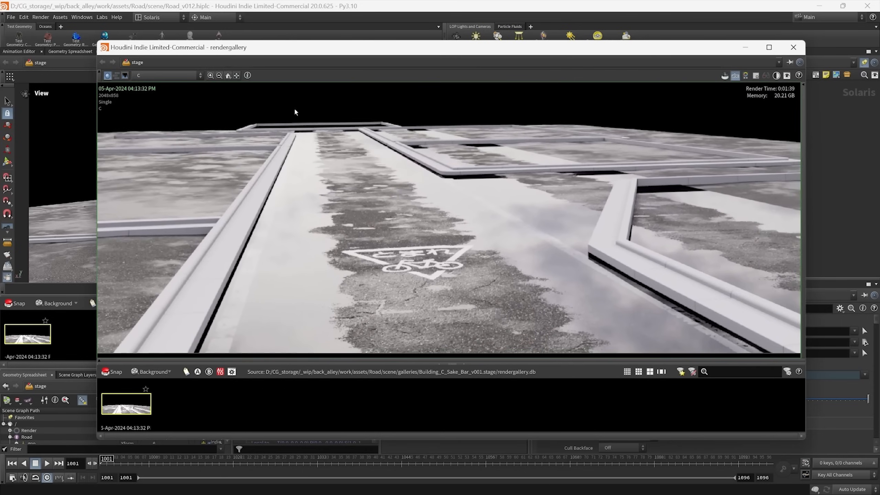
# - Fit the snapshot back into view and close the render gallery window
pyautogui.click(237, 76)
pyautogui.click(803, 195)
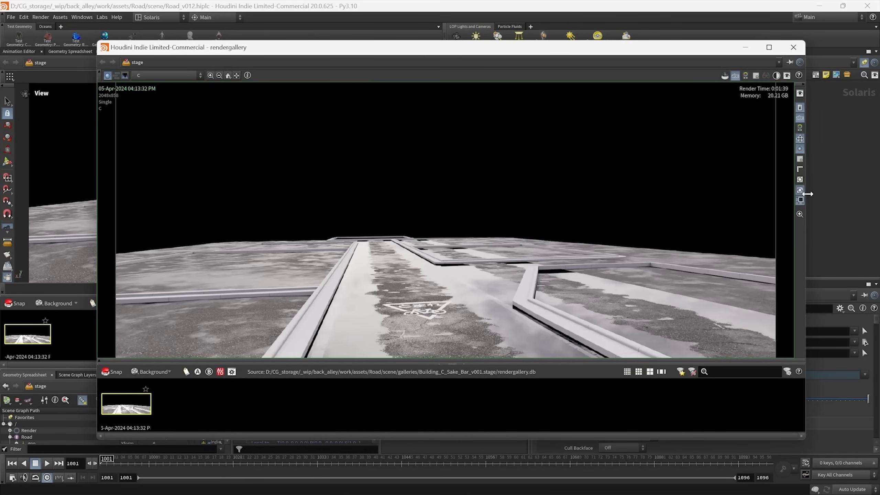
pyautogui.moveTo(806, 194); pyautogui.dragTo(769, 187)
pyautogui.click(758, 47)
pyautogui.moveTo(723, 215); pyautogui.dragTo(694, 216, button='middle')
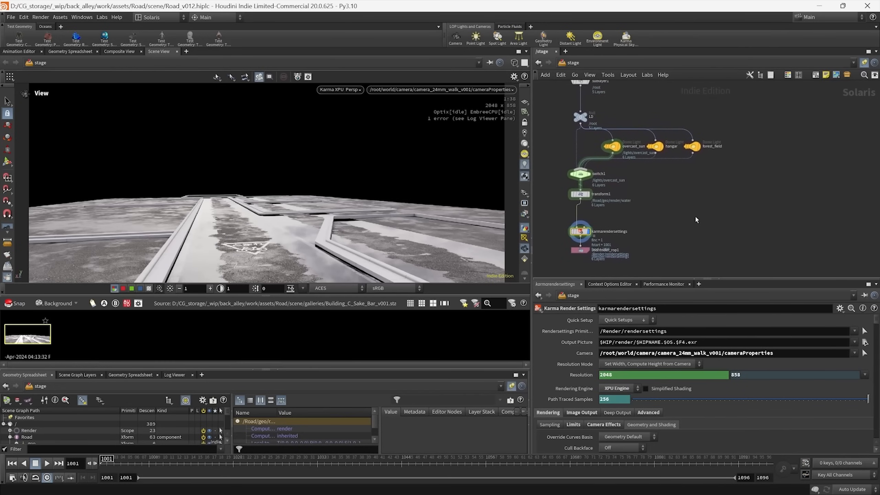